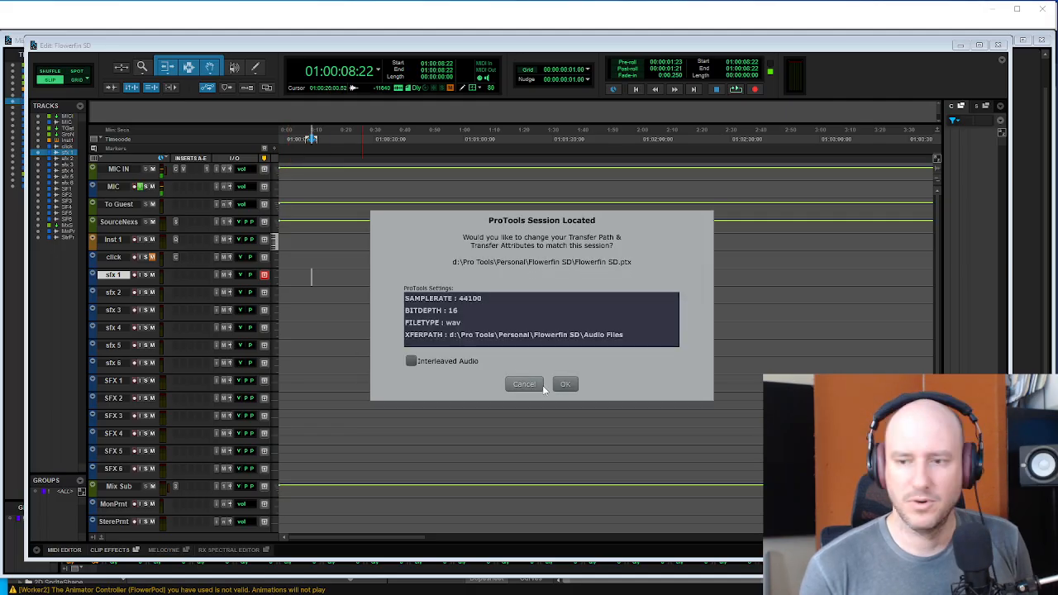
# - Accept matching the transfer path and transfer attributes to the Flowerfin SD Pro Tools session
pyautogui.click(565, 383)
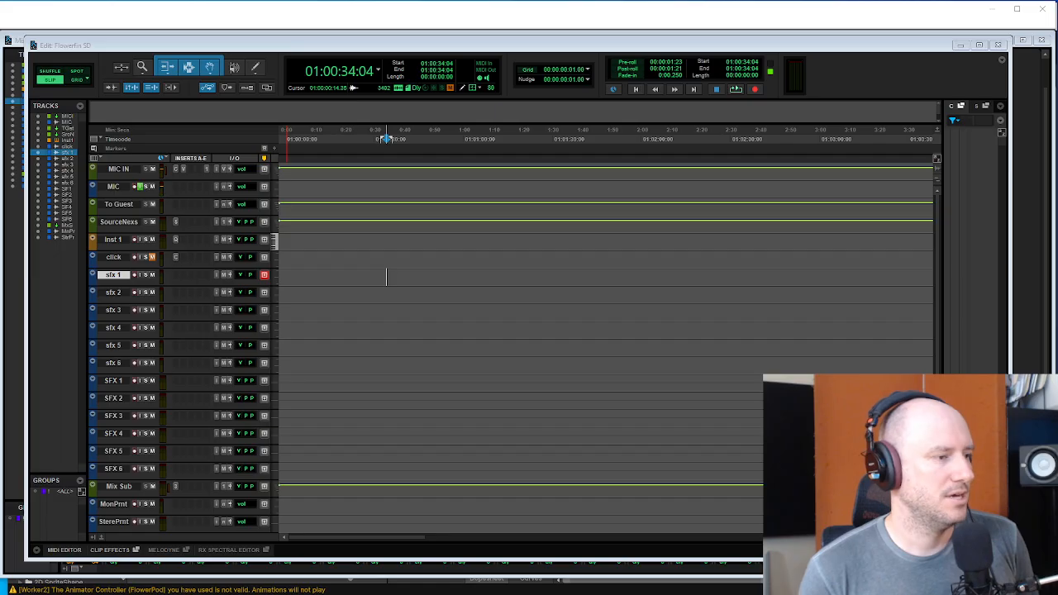
# - Switch to Aseprite and select frame 1 of the Sprite-0001 animation
pyautogui.moveTo(0, 71); pyautogui.dragTo(508, 58)
pyautogui.scroll(-1, 457, 154)
pyautogui.moveTo(375, 171)
pyautogui.mouseDown()
pyautogui.moveTo(336, 229)
pyautogui.moveTo(305, 237)
pyautogui.mouseUp()
pyautogui.click(266, 468)
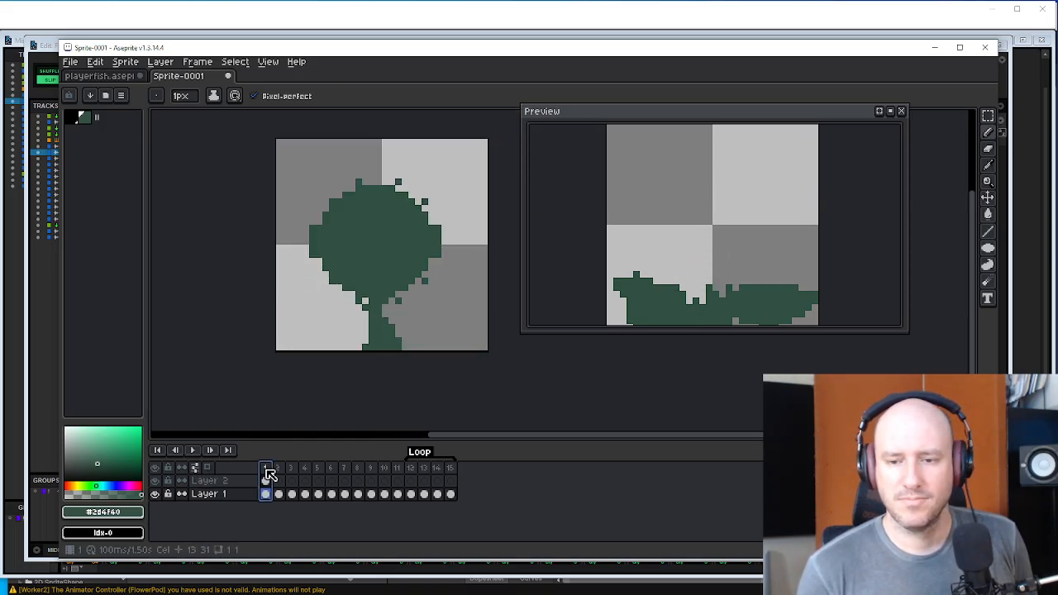
pyautogui.rightClick(424, 455)
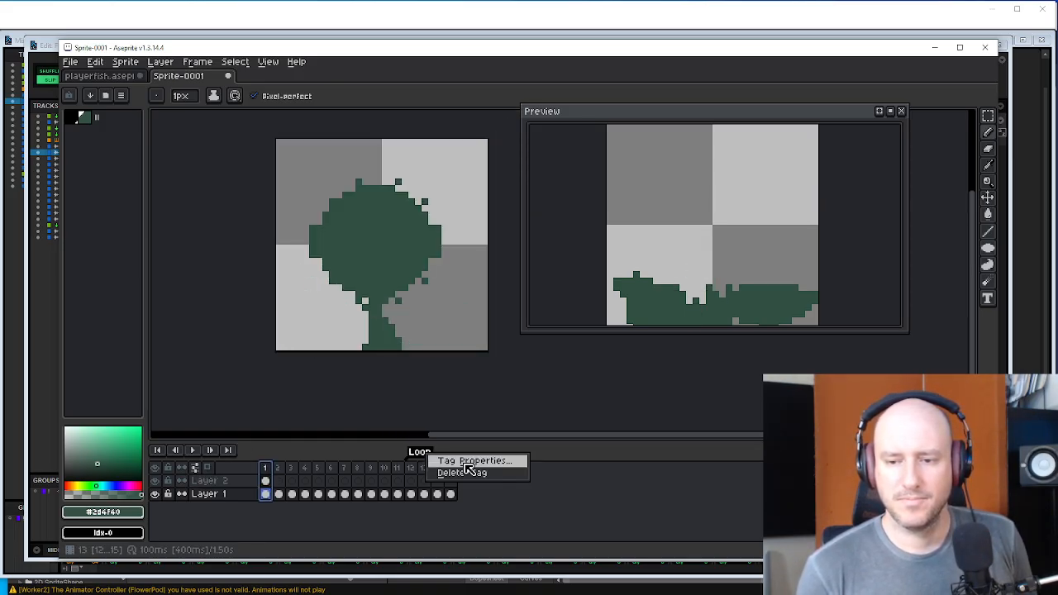
pyautogui.click(415, 459)
pyautogui.doubleClick(416, 460)
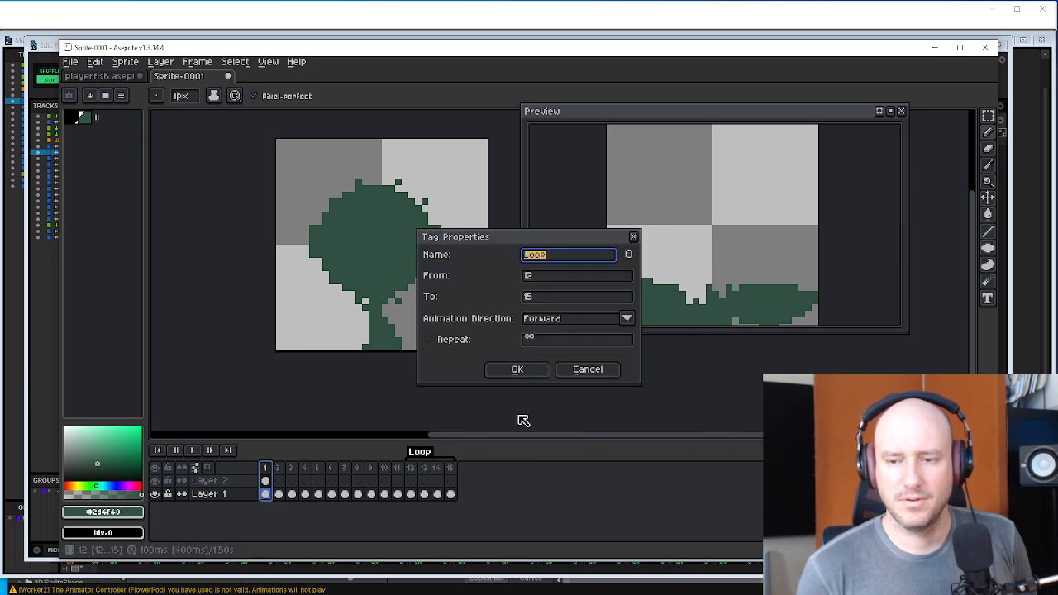
pyautogui.click(585, 370)
pyautogui.doubleClick(431, 455)
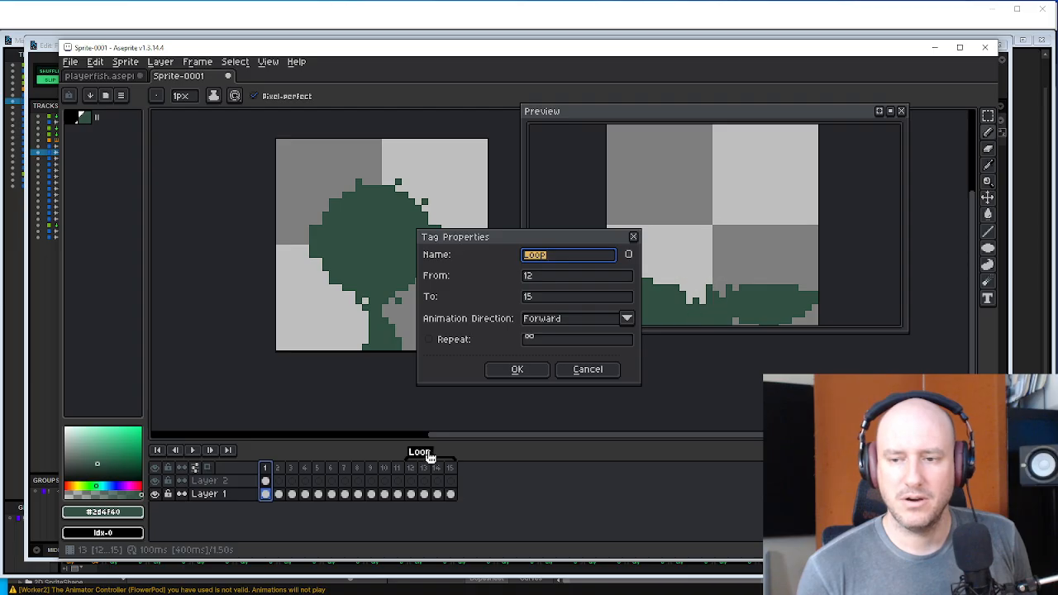
pyautogui.click(585, 370)
# - Delete the Loop tag covering frames 12 to 15 of Sprite-0001
pyautogui.rightClick(418, 452)
pyautogui.click(433, 475)
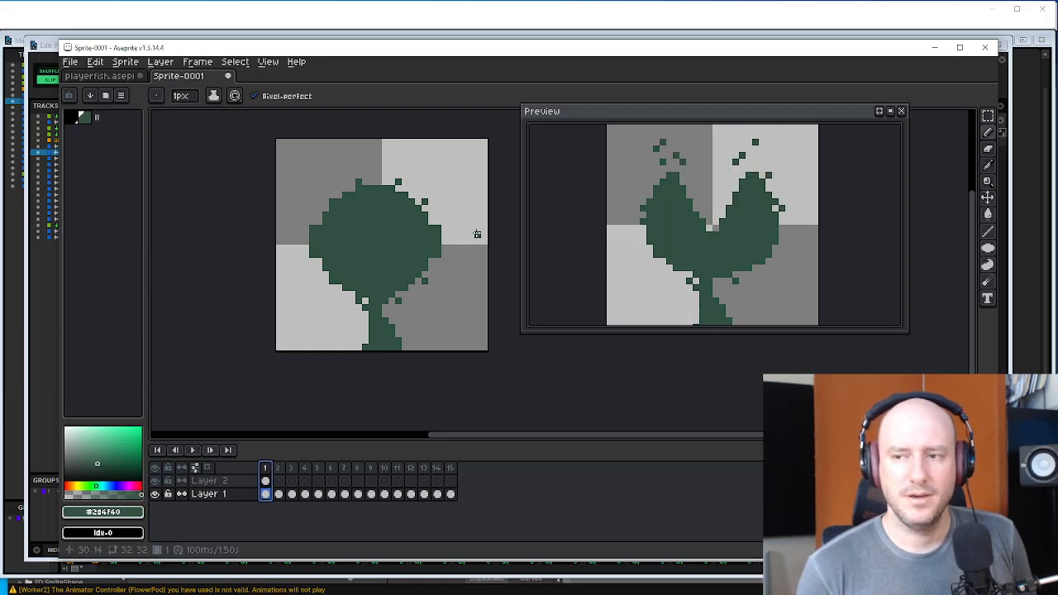
# - Open the playerfish sprite and examine its animation preview, opening frames and size layers
pyautogui.click(97, 79)
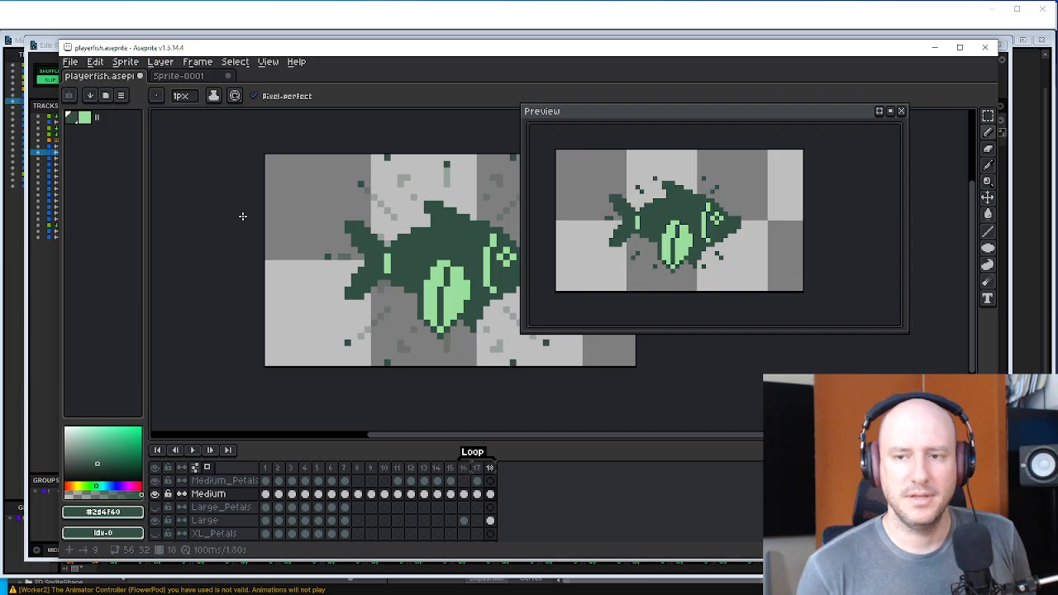
pyautogui.scroll(-1, 384, 391)
pyautogui.click(278, 468)
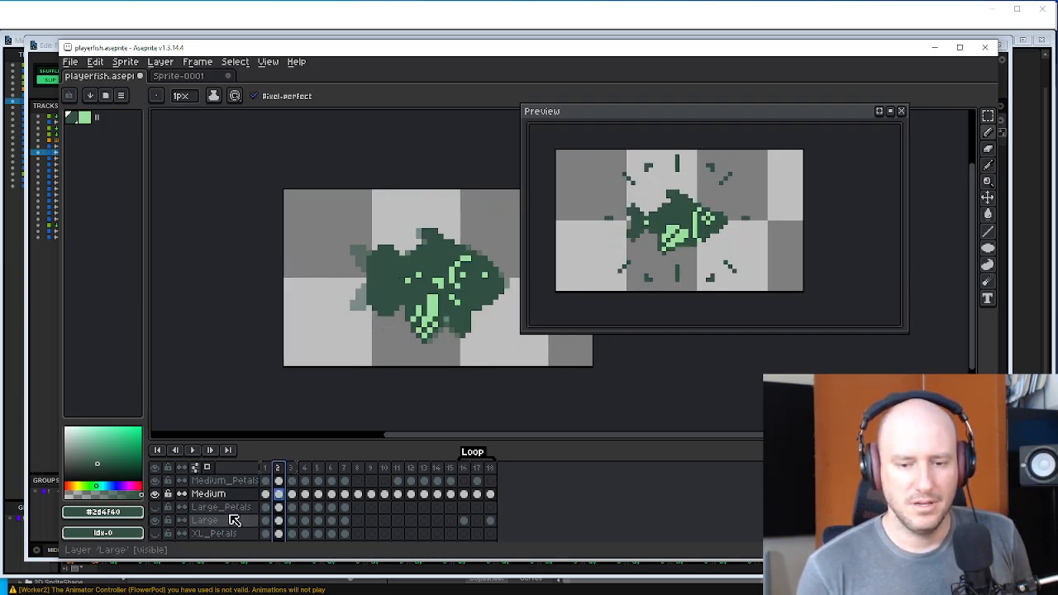
pyautogui.scroll(-1, 231, 521)
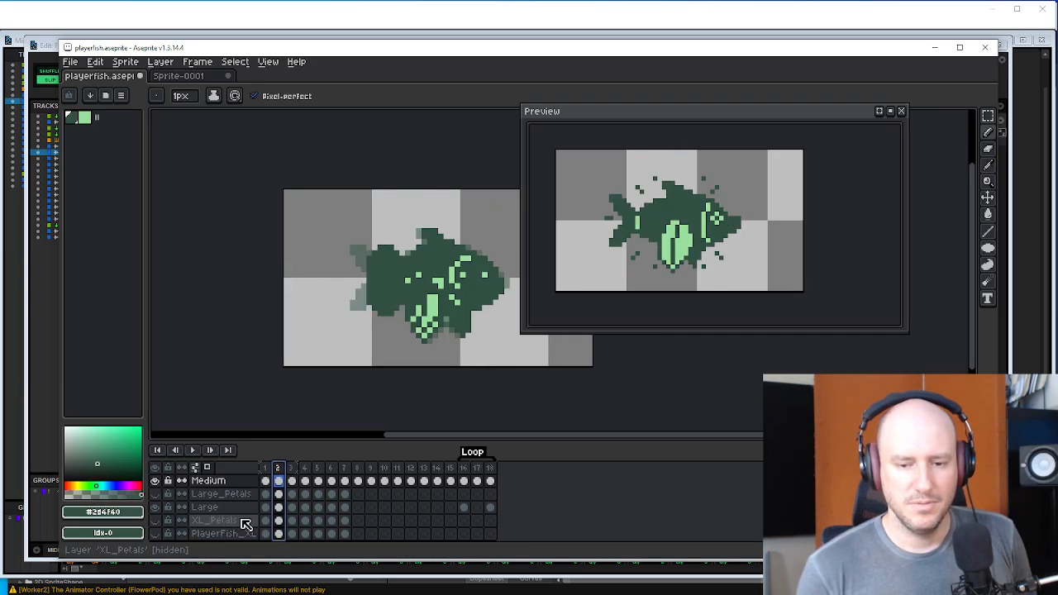
pyautogui.click(265, 468)
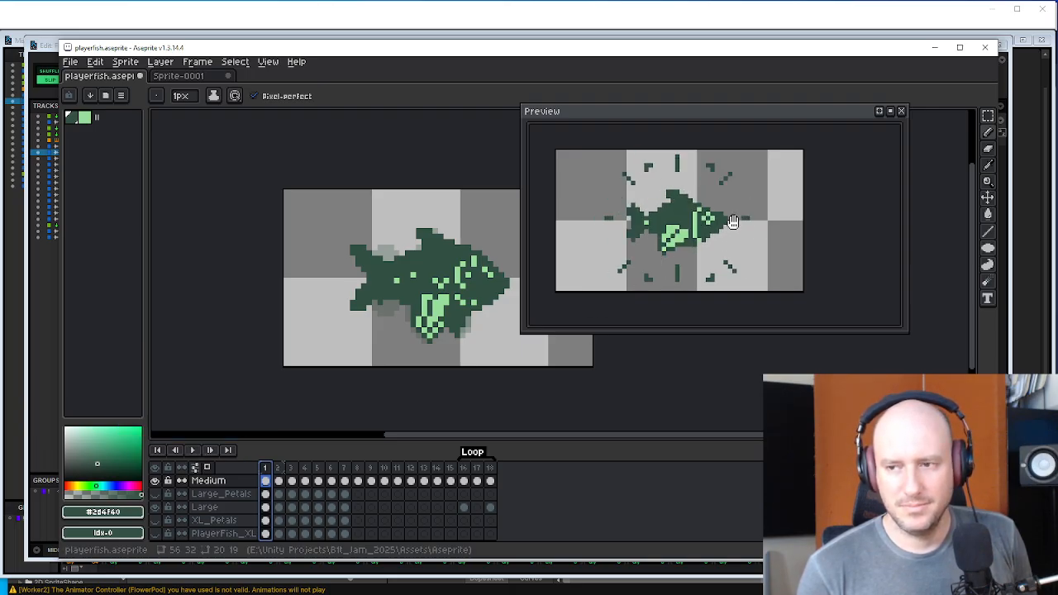
pyautogui.scroll(-1, 715, 252)
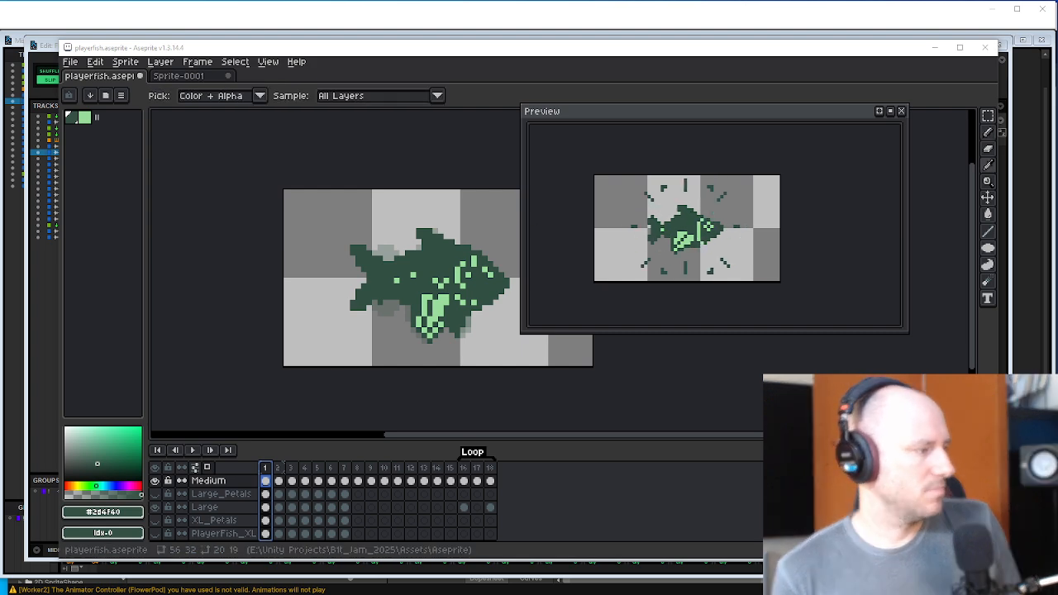
# - Switch to Unity, leave FlowerPod prefab editing and show the Player object's animator graph
pyautogui.hotkey('alt', 'Tab')
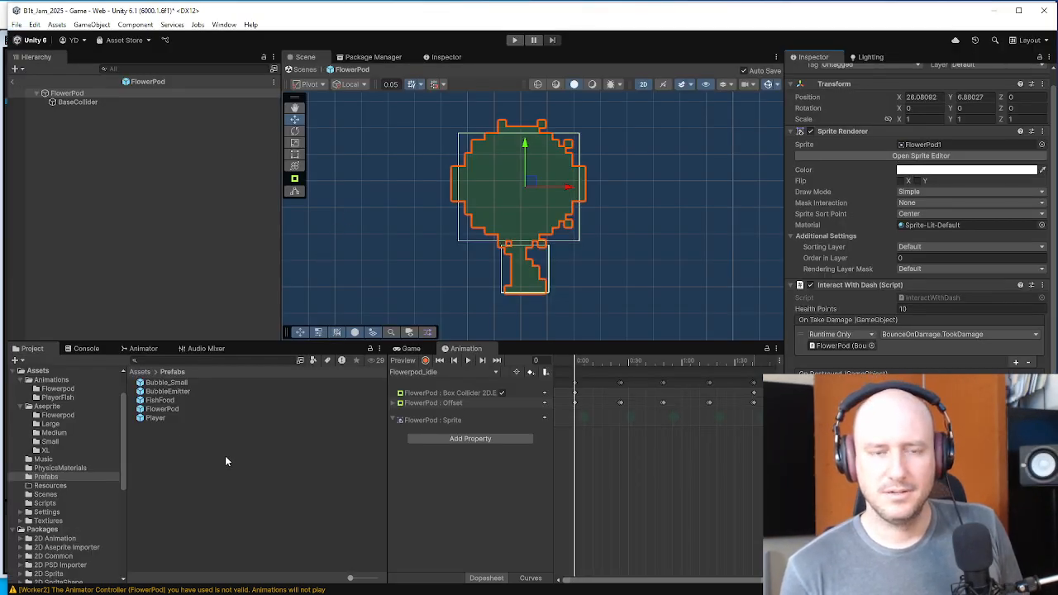
pyautogui.click(11, 81)
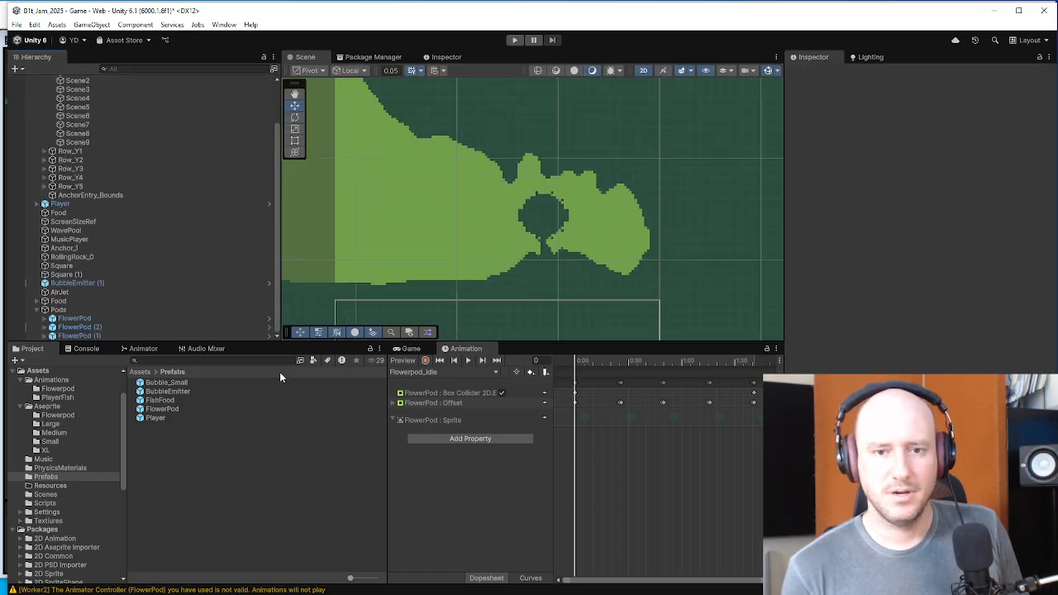
pyautogui.click(86, 204)
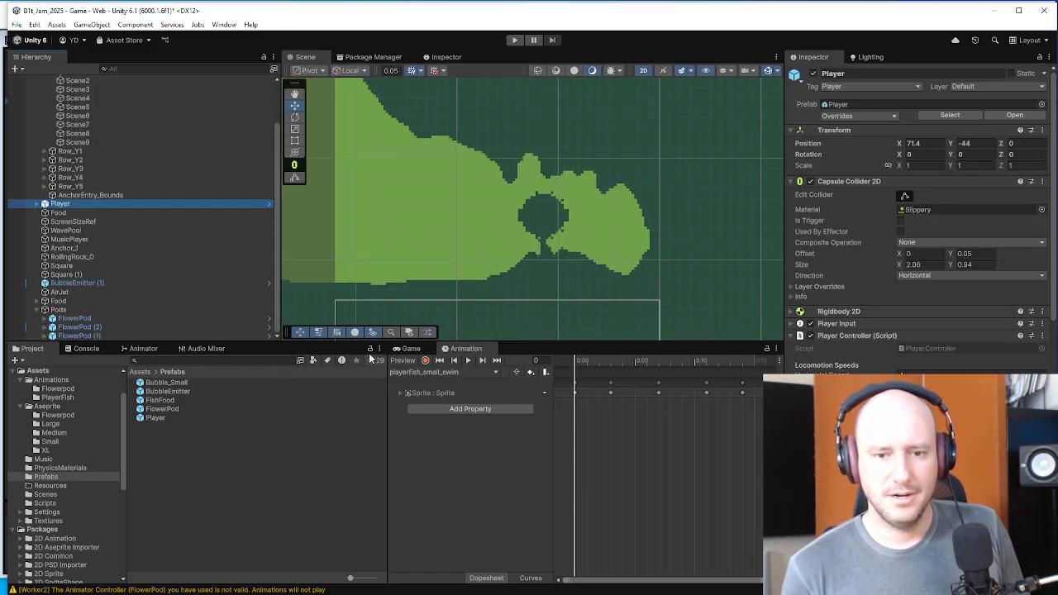
pyautogui.click(149, 348)
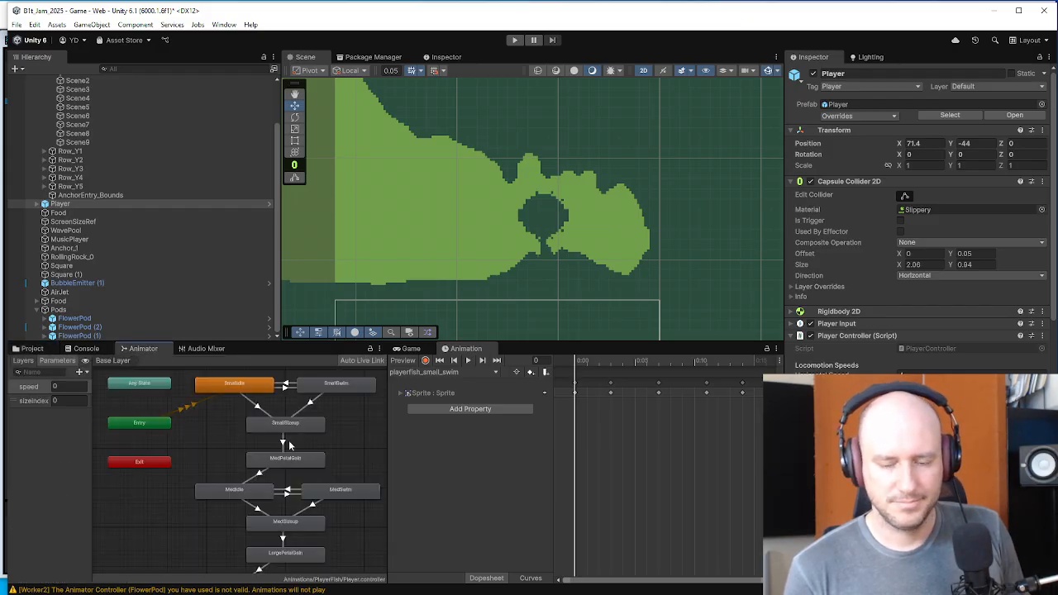
# - Examine the Player's animator states from the small idle and swim states through the size-up and petal-gain stages
pyautogui.moveTo(287, 438); pyautogui.dragTo(259, 434)
pyautogui.scroll(2, 237, 412)
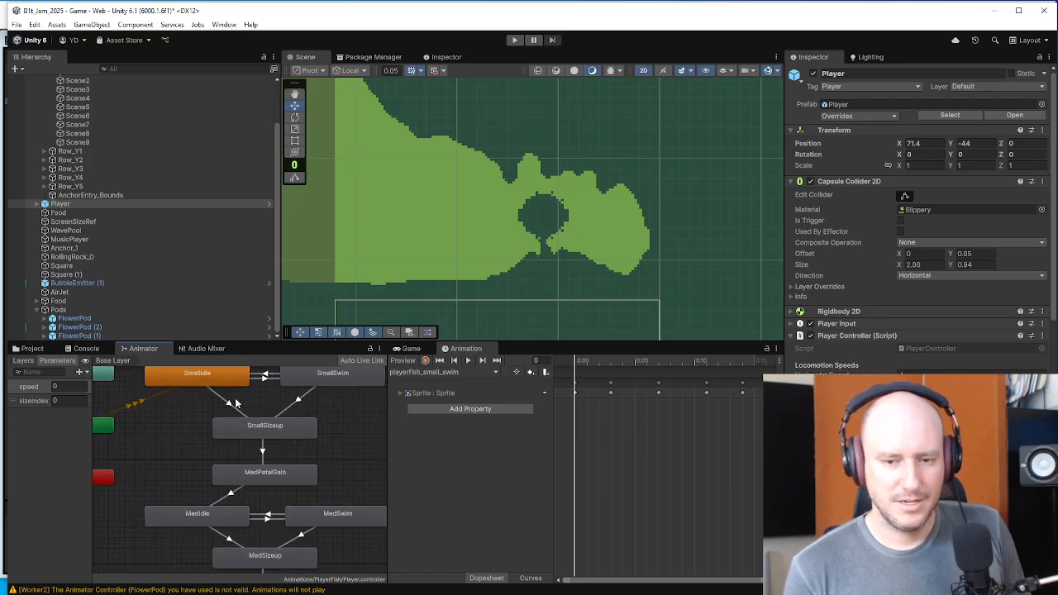
pyautogui.moveTo(220, 422); pyautogui.dragTo(124, 459)
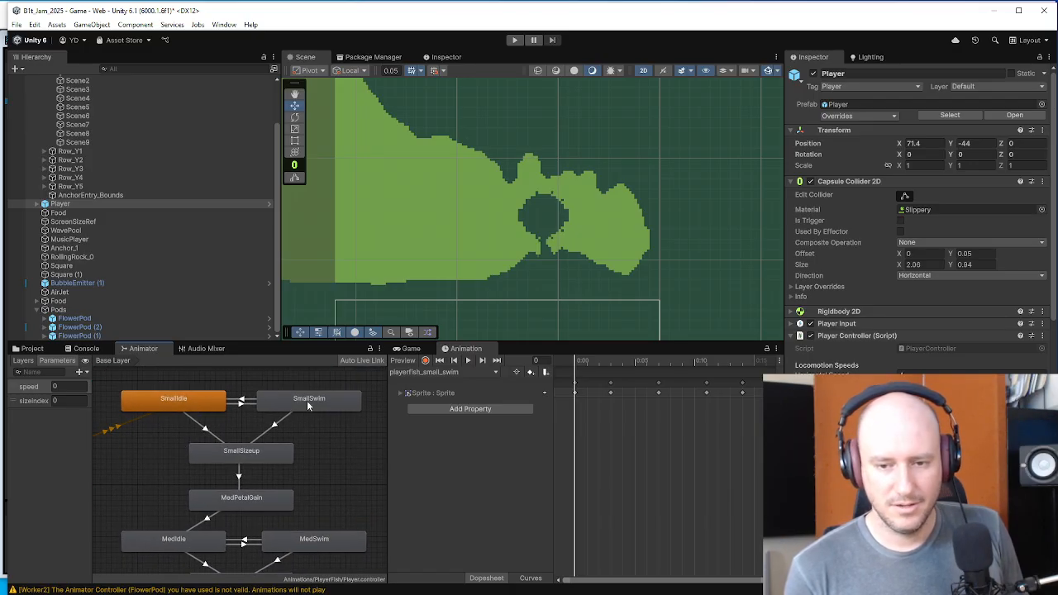
pyautogui.moveTo(334, 443); pyautogui.dragTo(336, 434)
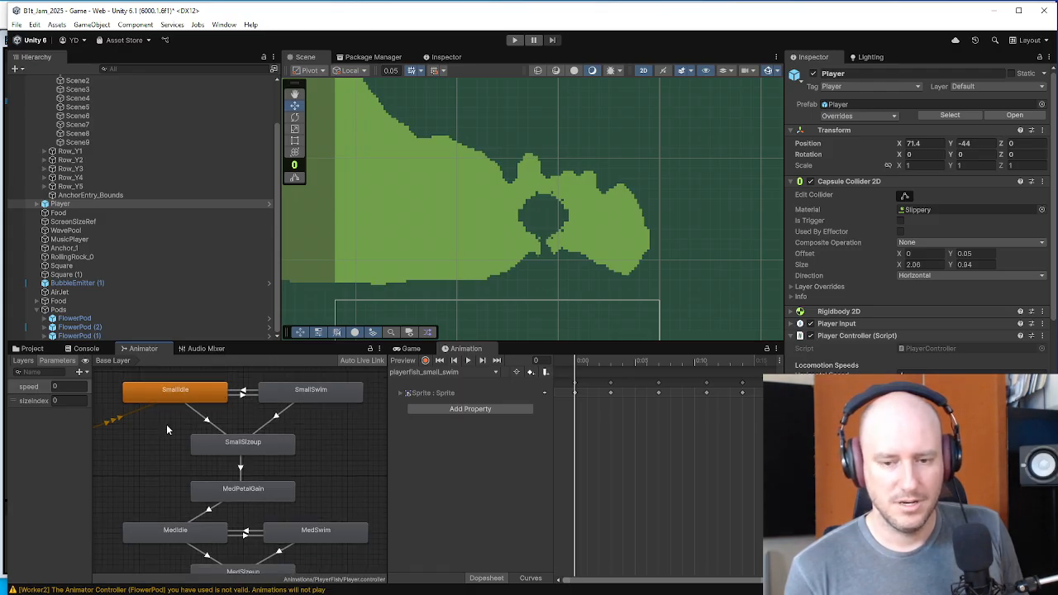
pyautogui.moveTo(233, 443); pyautogui.dragTo(237, 411)
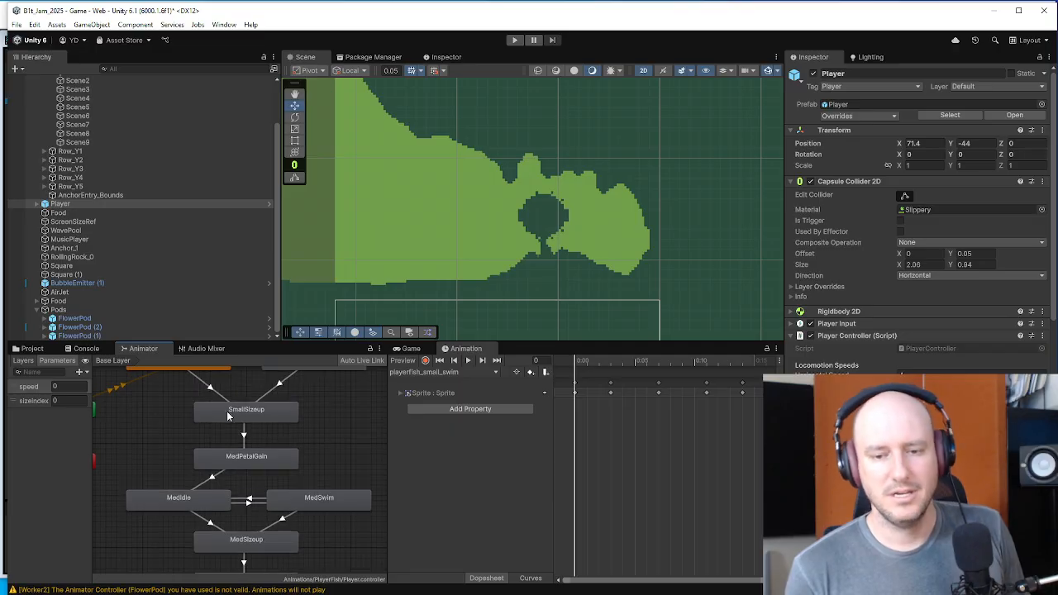
pyautogui.moveTo(244, 457); pyautogui.dragTo(241, 402)
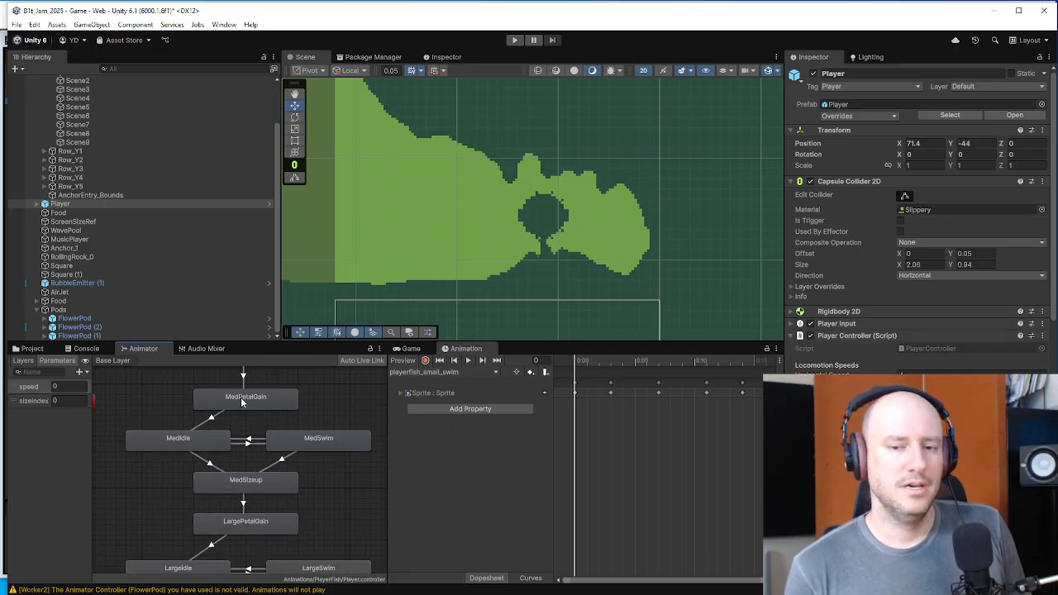
pyautogui.scroll(-1, 289, 447)
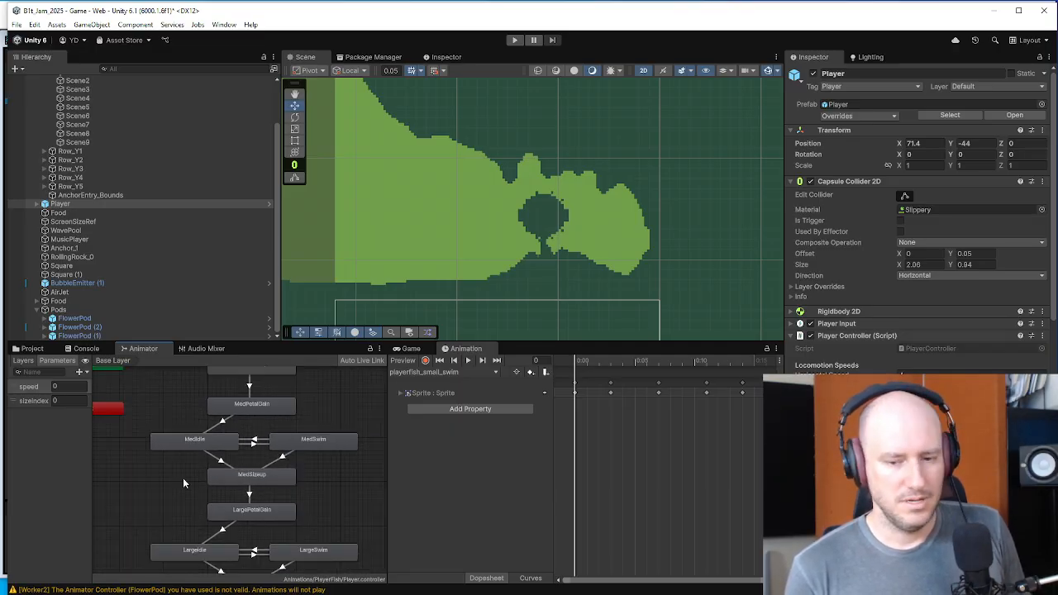
pyautogui.moveTo(276, 492); pyautogui.dragTo(278, 438)
pyautogui.moveTo(289, 527); pyautogui.dragTo(265, 508)
pyautogui.moveTo(296, 421); pyautogui.dragTo(316, 522)
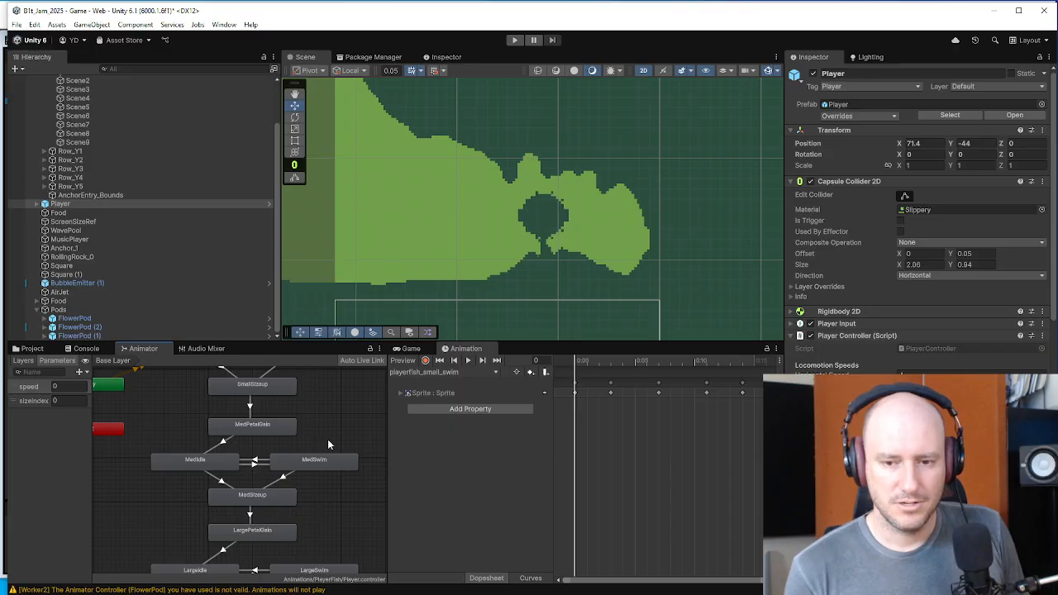
pyautogui.moveTo(317, 394); pyautogui.dragTo(323, 434)
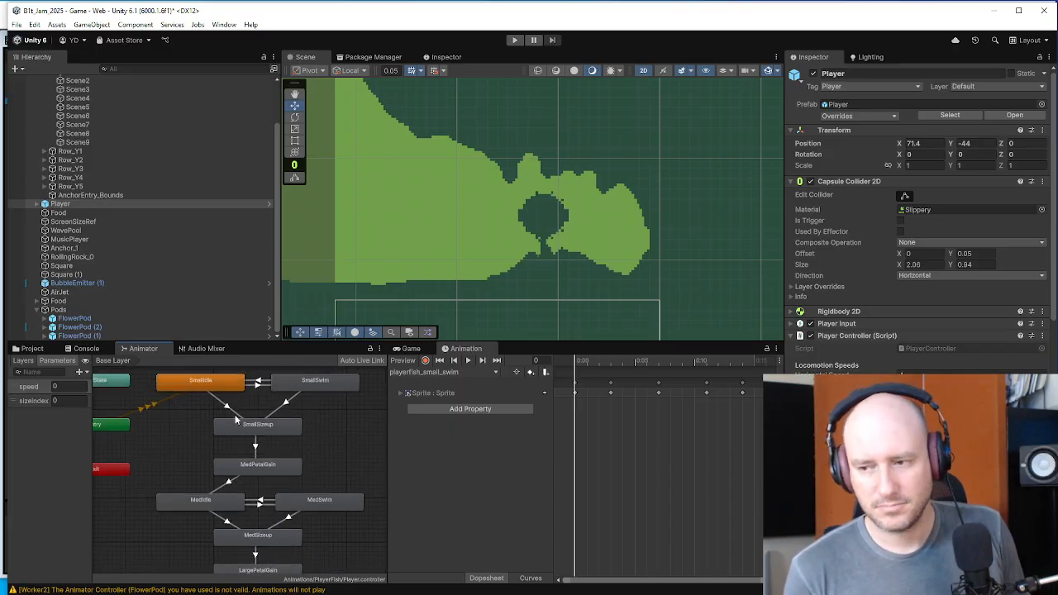
# - Inspect the sizeindex and speed parameters, the SmallIdle to SmallSizeup transition and the SmallSwim state's settings
pyautogui.click(28, 403)
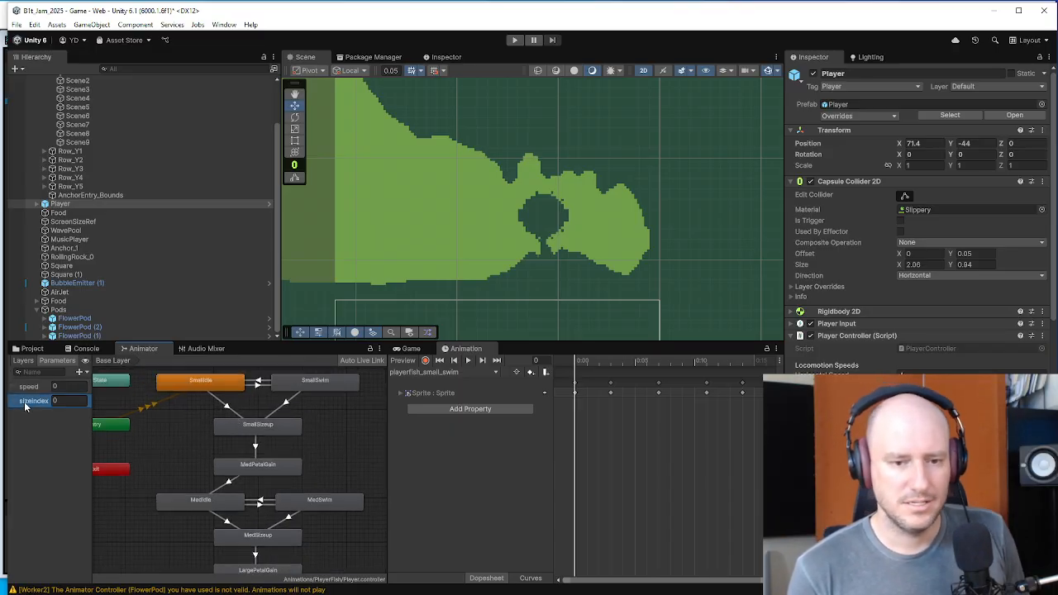
pyautogui.click(227, 405)
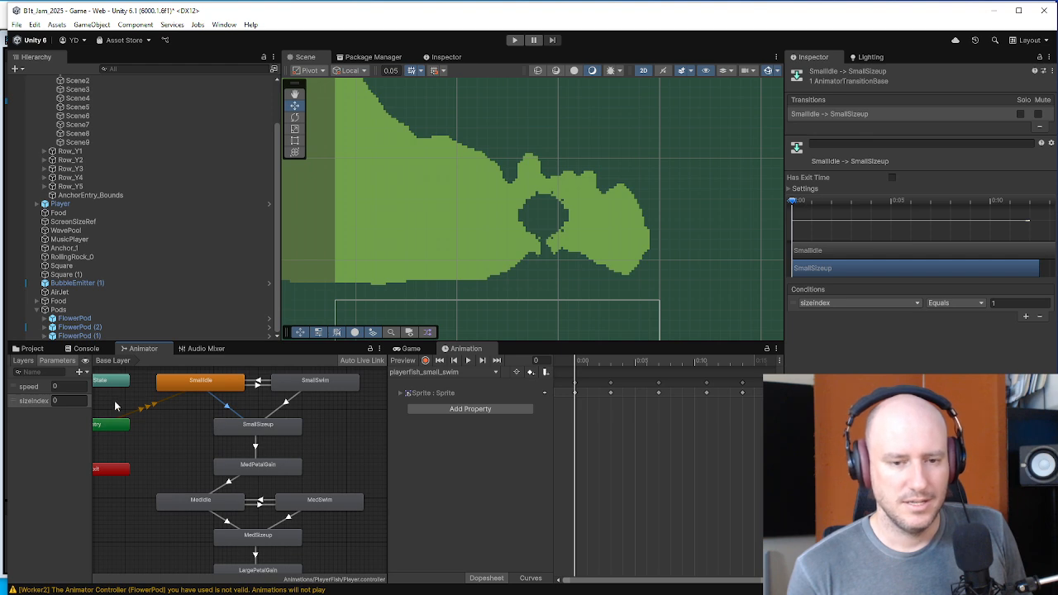
pyautogui.click(29, 389)
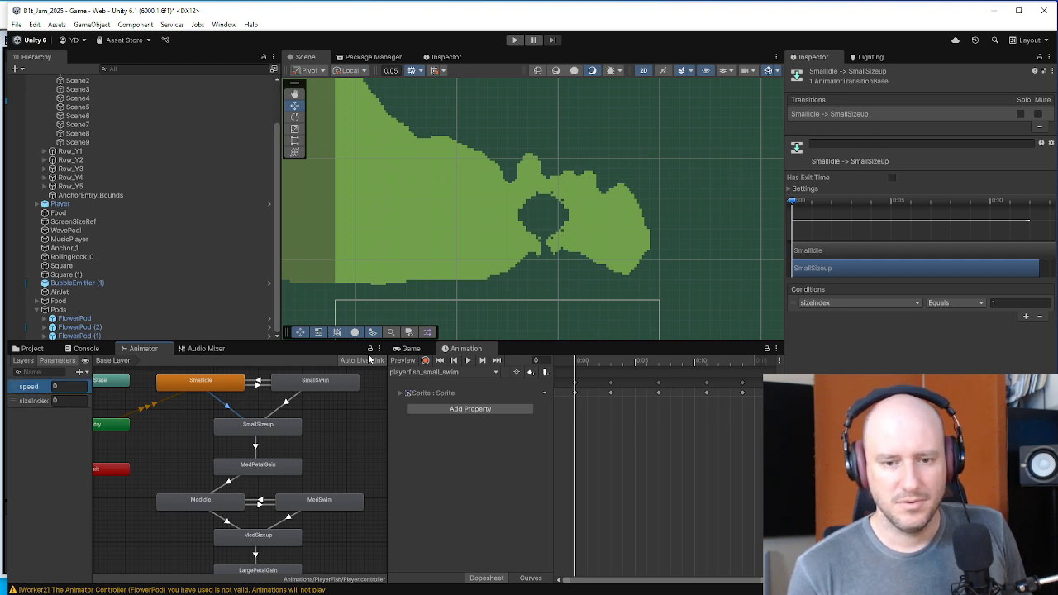
pyautogui.click(306, 385)
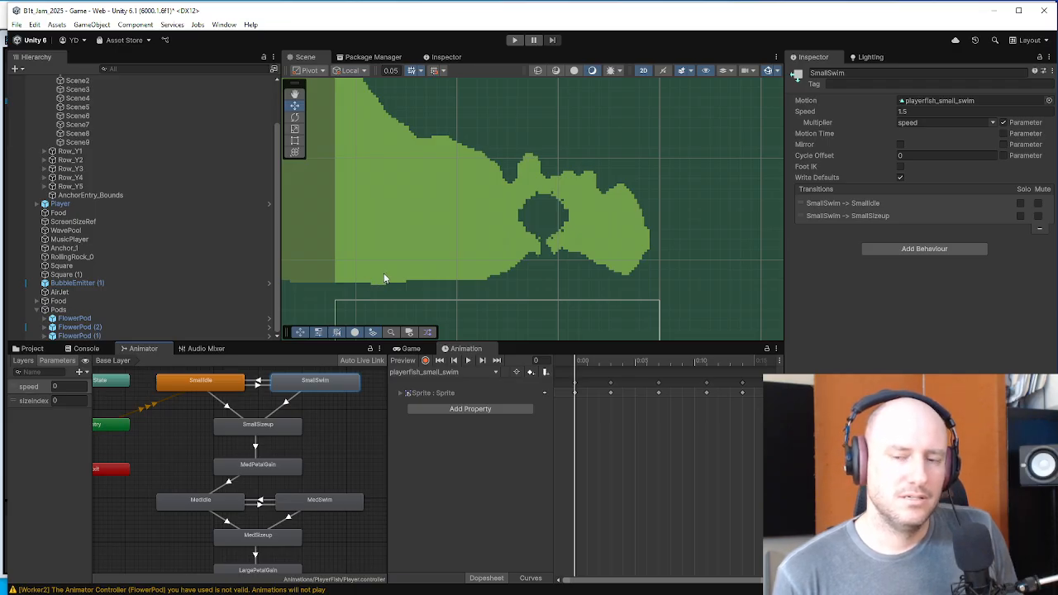
# - Show the Game view beside the animator graph and enlarge its area in both width and height
pyautogui.click(408, 347)
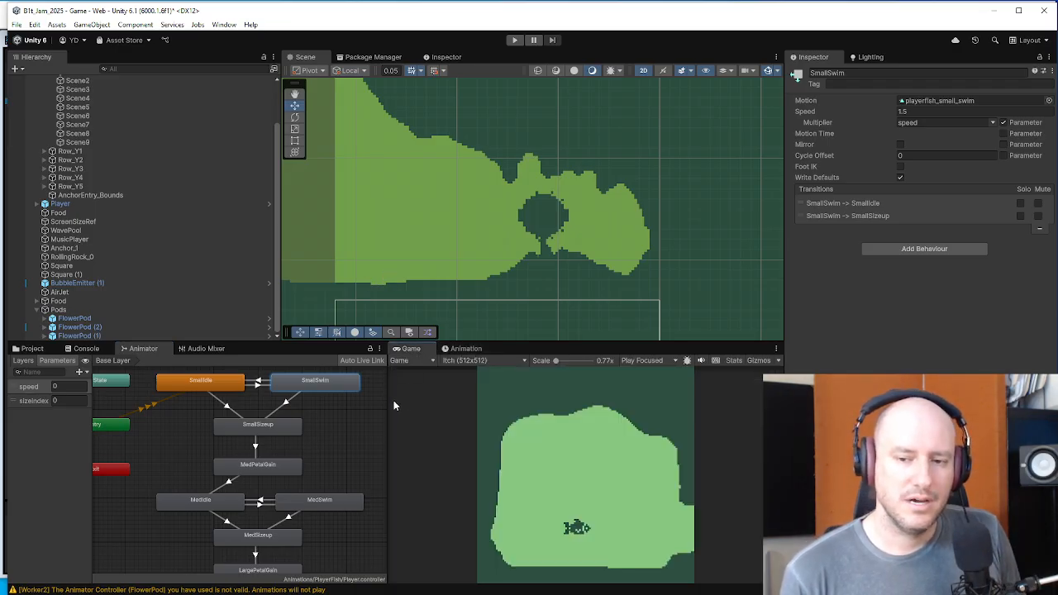
pyautogui.moveTo(389, 400); pyautogui.dragTo(330, 388)
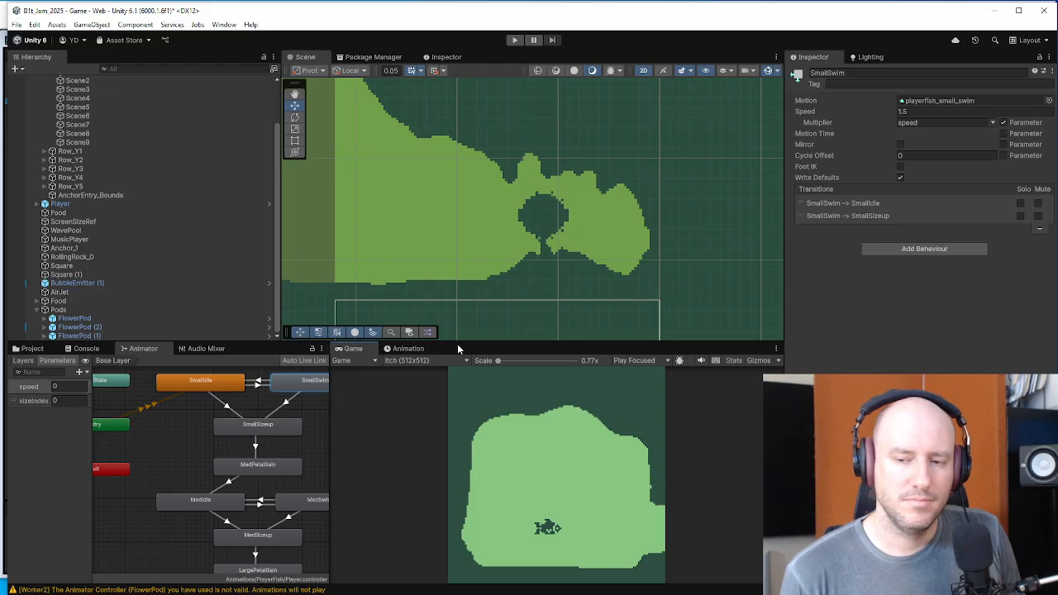
pyautogui.moveTo(457, 342); pyautogui.dragTo(438, 301)
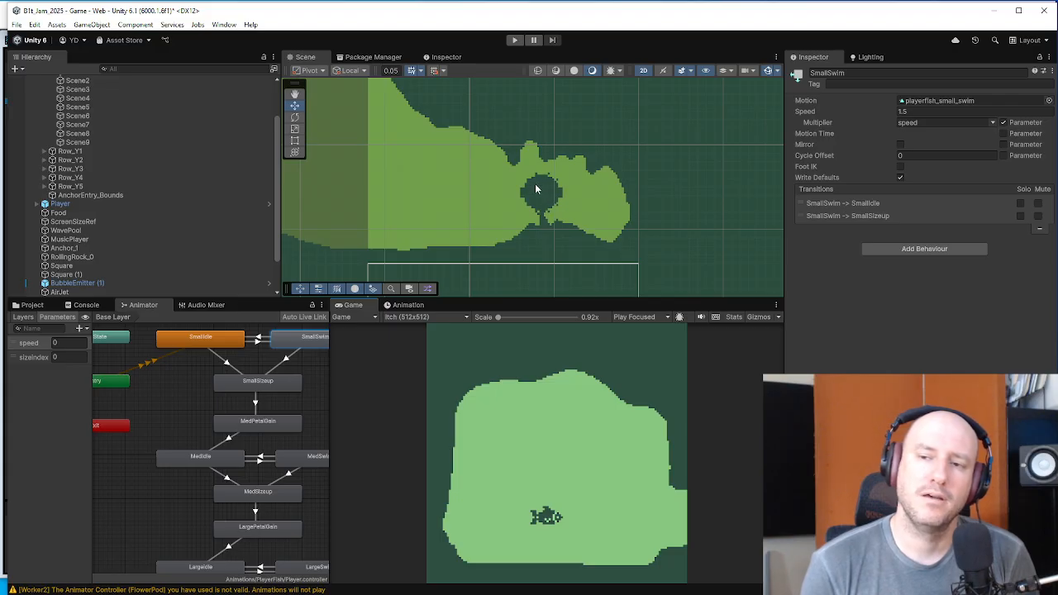
# - Examine the level layout in the scene, from the flower pod cave to the player's starting room and neighbouring passages
pyautogui.scroll(-1, 536, 192)
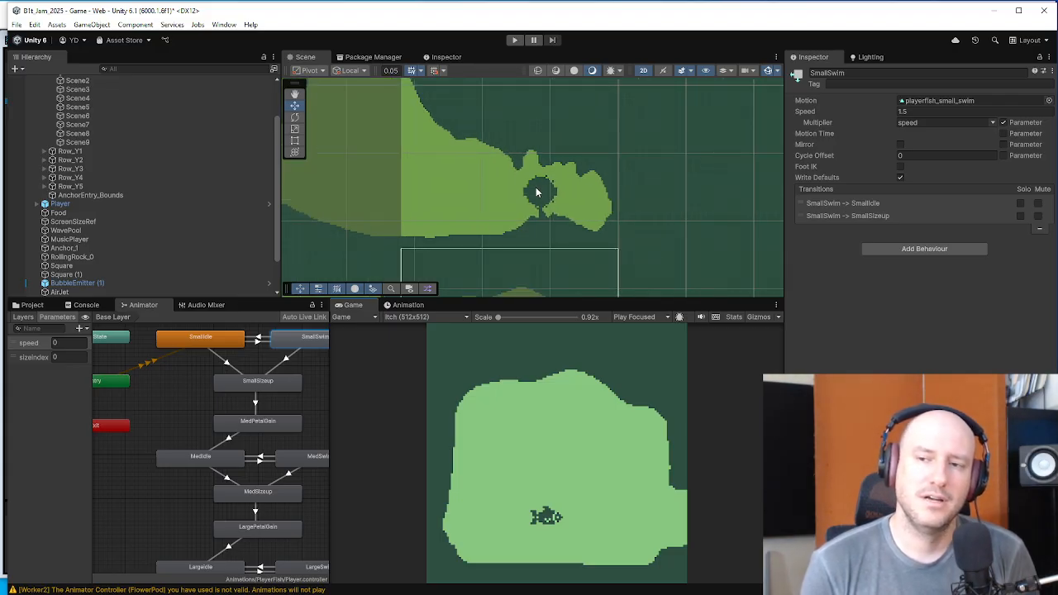
pyautogui.moveTo(535, 192); pyautogui.dragTo(534, 202)
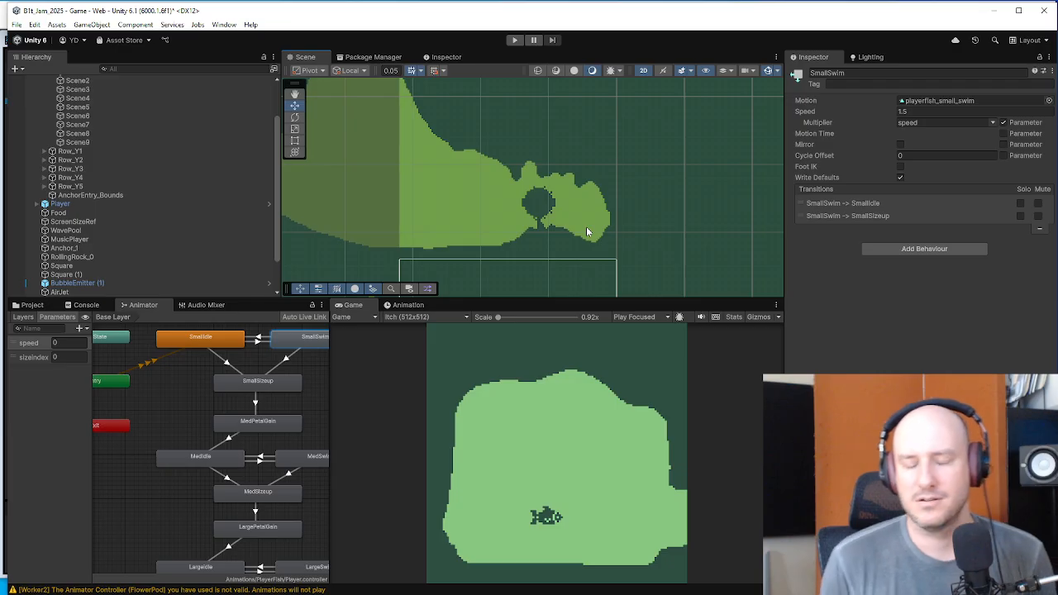
pyautogui.scroll(-3, 501, 218)
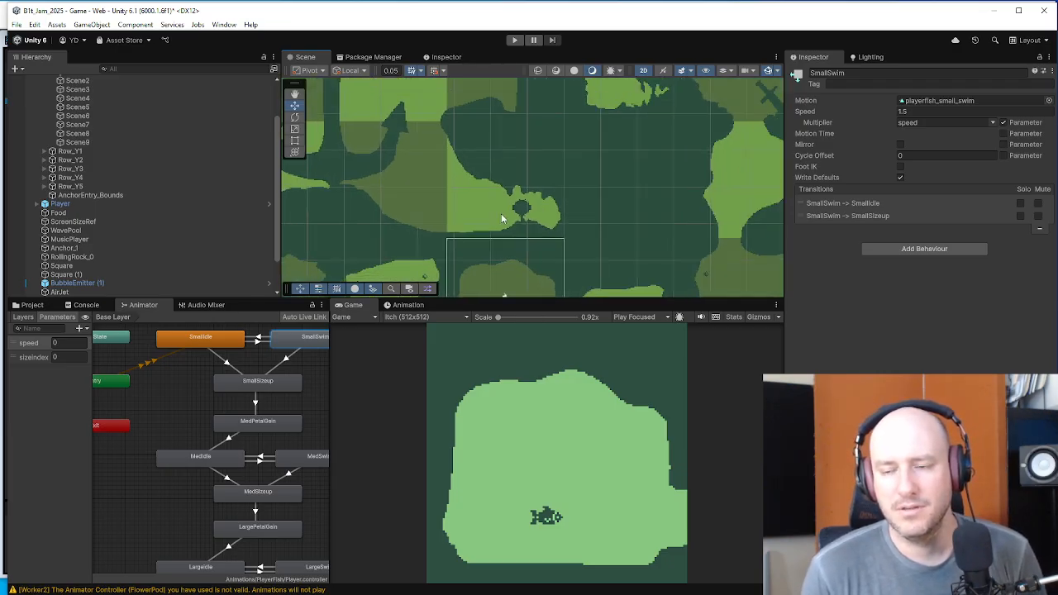
pyautogui.scroll(-1, 533, 200)
pyautogui.moveTo(603, 206); pyautogui.dragTo(479, 126)
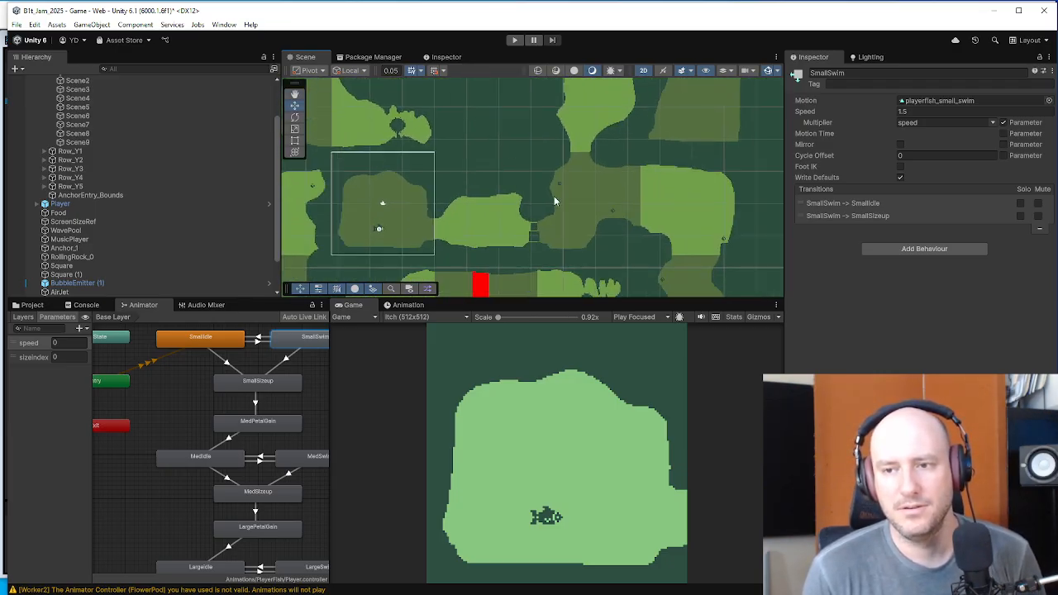
pyautogui.moveTo(553, 196); pyautogui.dragTo(517, 174)
pyautogui.scroll(1, 453, 223)
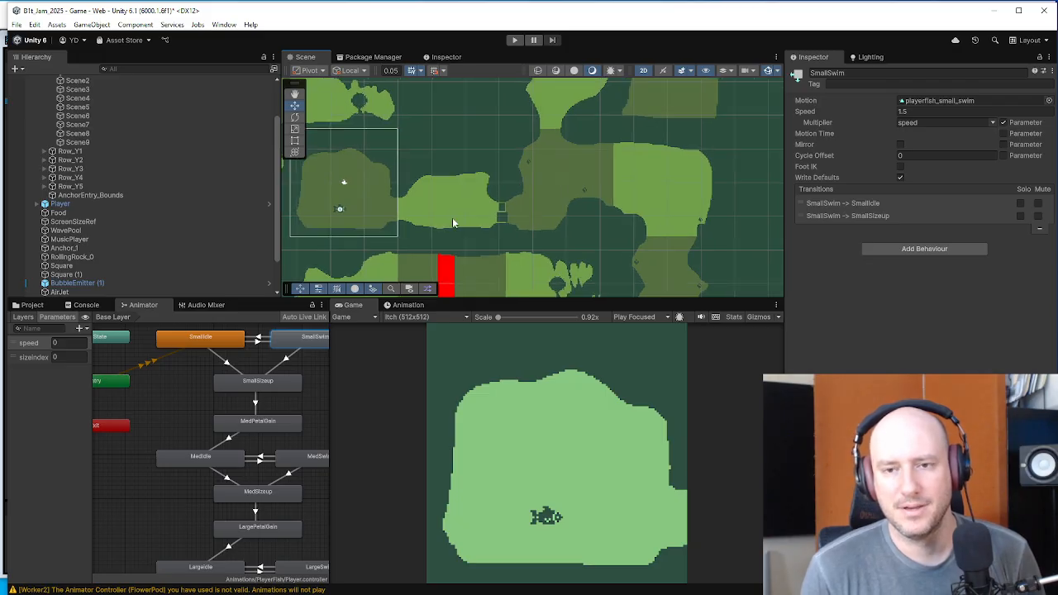
# - Collapse Row_Y0 and the Environment group in the hierarchy and inspect the ScreenSizeRef and Food objects
pyautogui.scroll(2, 445, 223)
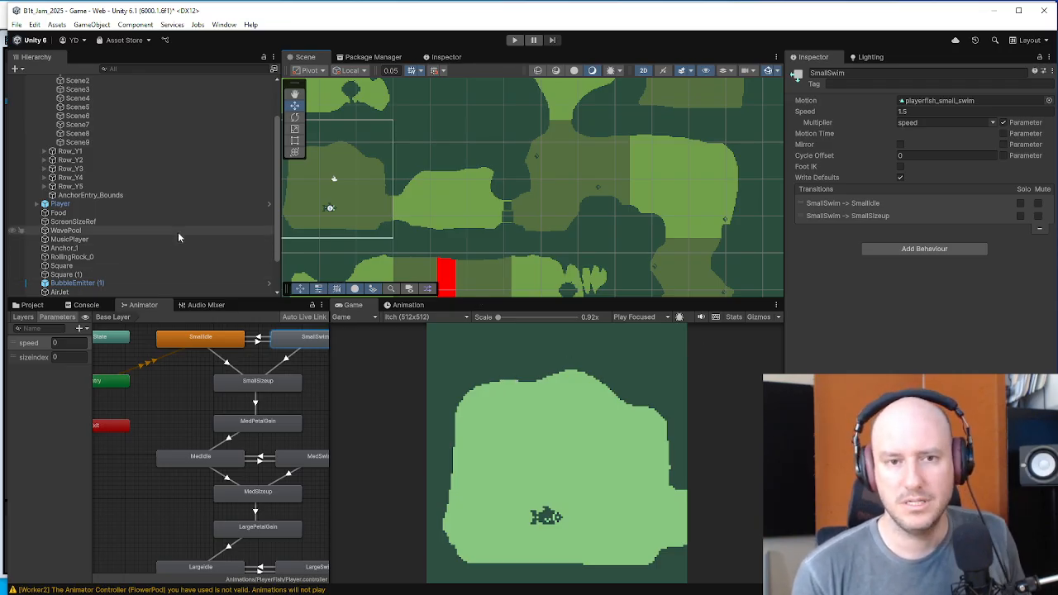
pyautogui.scroll(3, 178, 231)
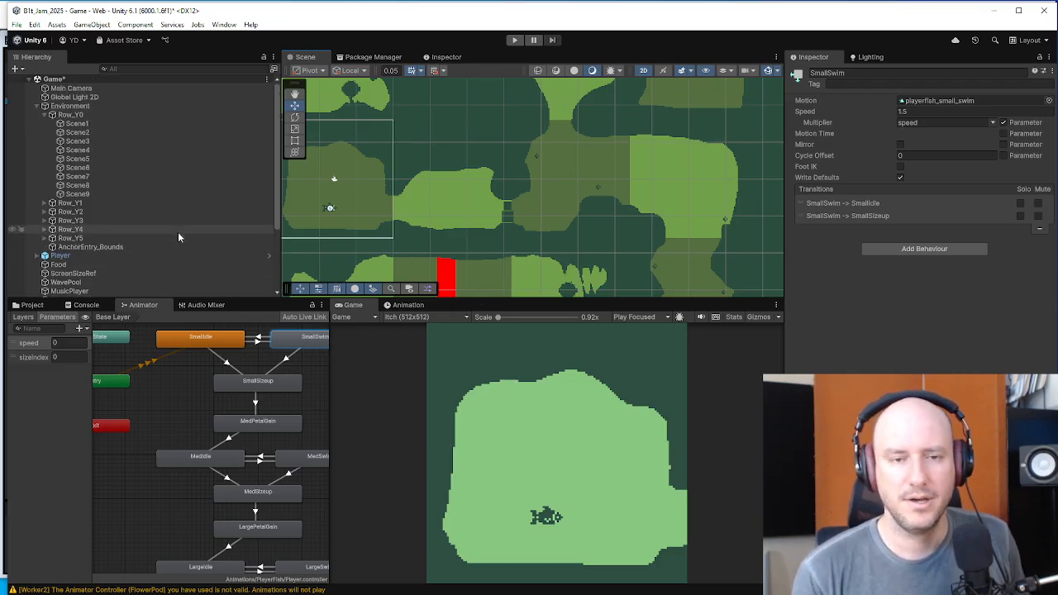
pyautogui.click(42, 115)
pyautogui.click(45, 106)
pyautogui.click(73, 132)
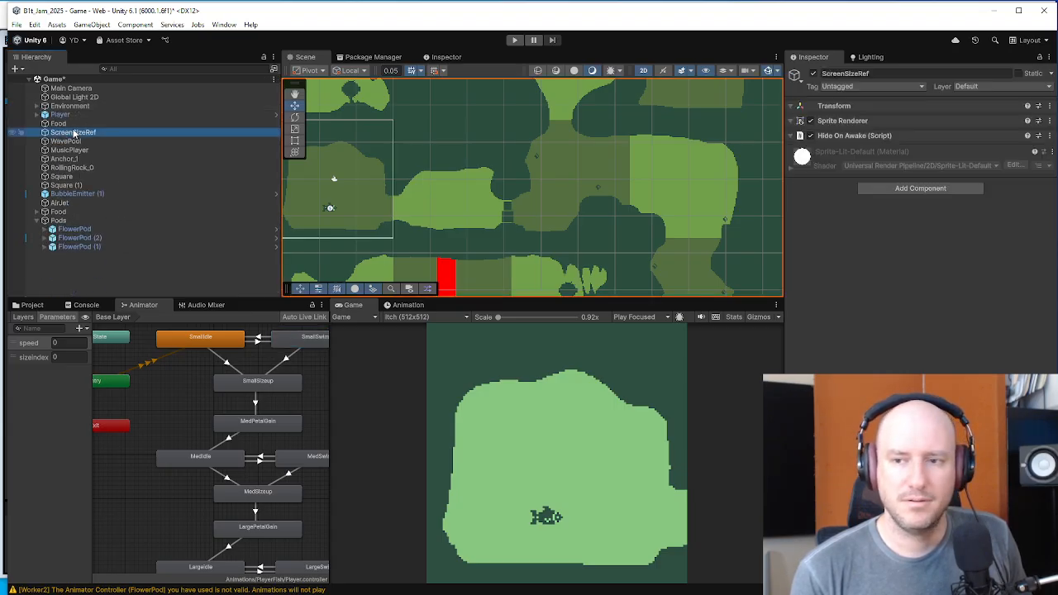
pyautogui.moveTo(534, 234); pyautogui.dragTo(540, 208)
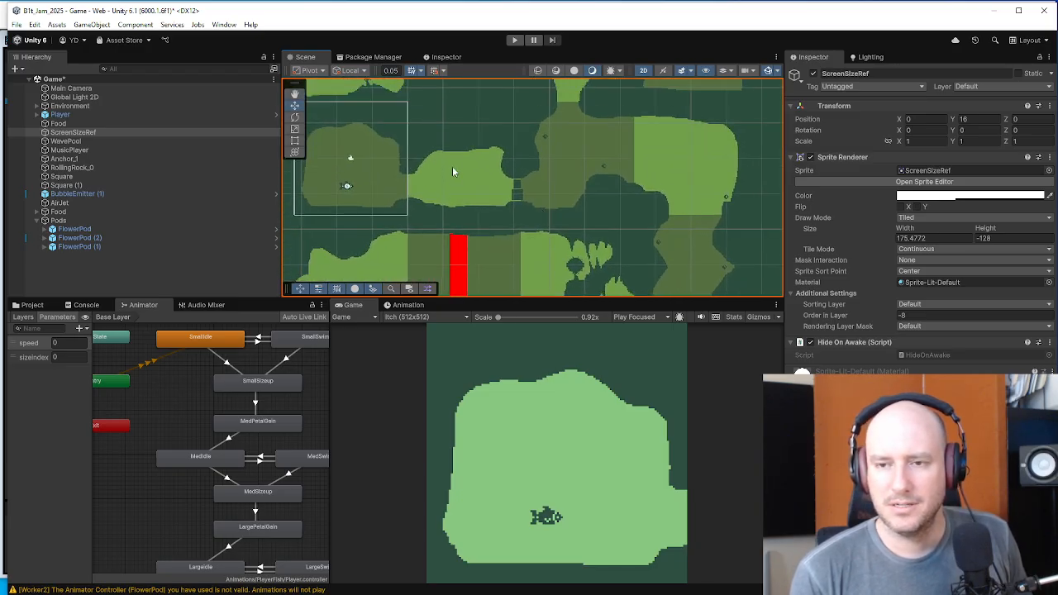
pyautogui.click(85, 122)
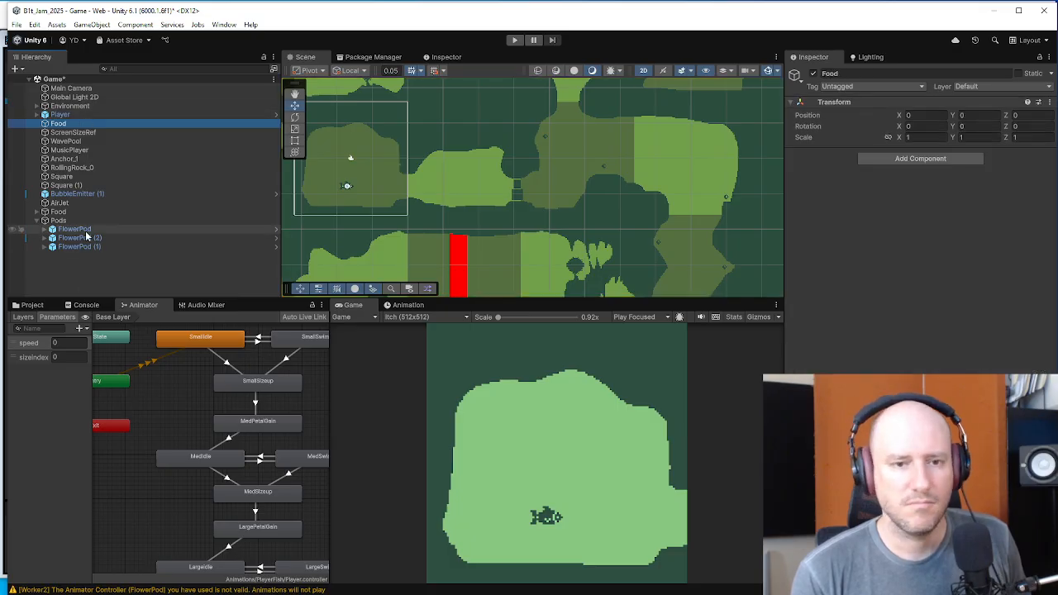
# - Open the FlowerPod prefab and examine its Sprite Renderer, Interact With Dash, Bounce On Damage and Animator components
pyautogui.click(83, 229)
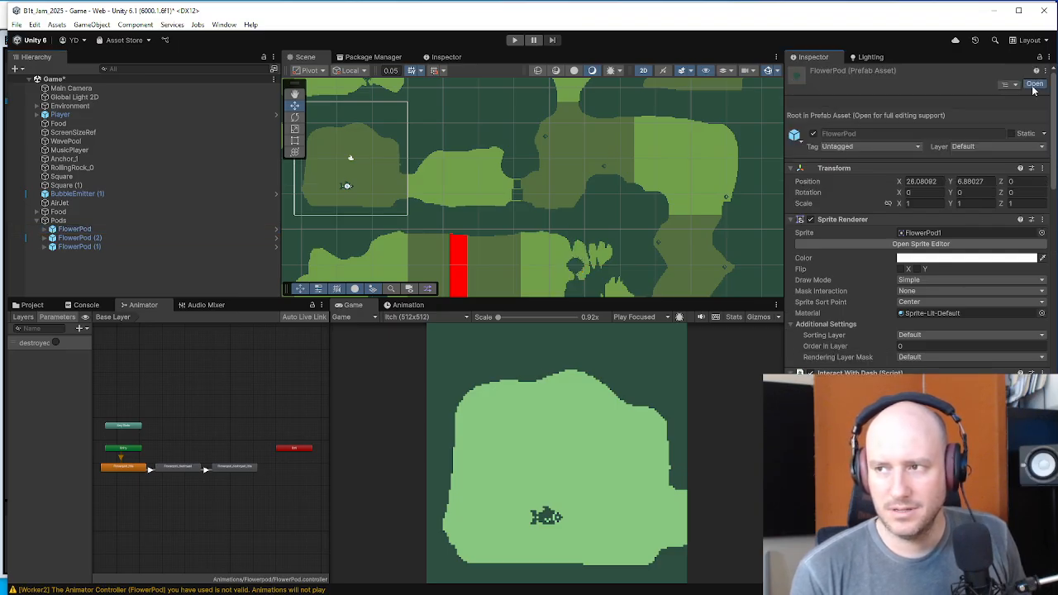
pyautogui.click(1014, 114)
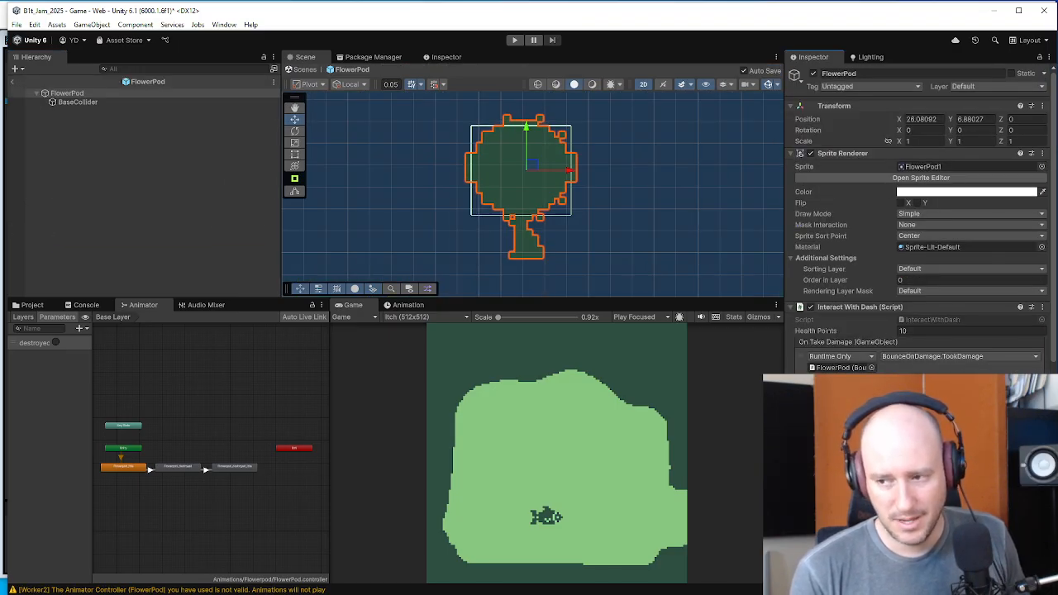
pyautogui.scroll(-2, 892, 339)
pyautogui.scroll(-5, 909, 247)
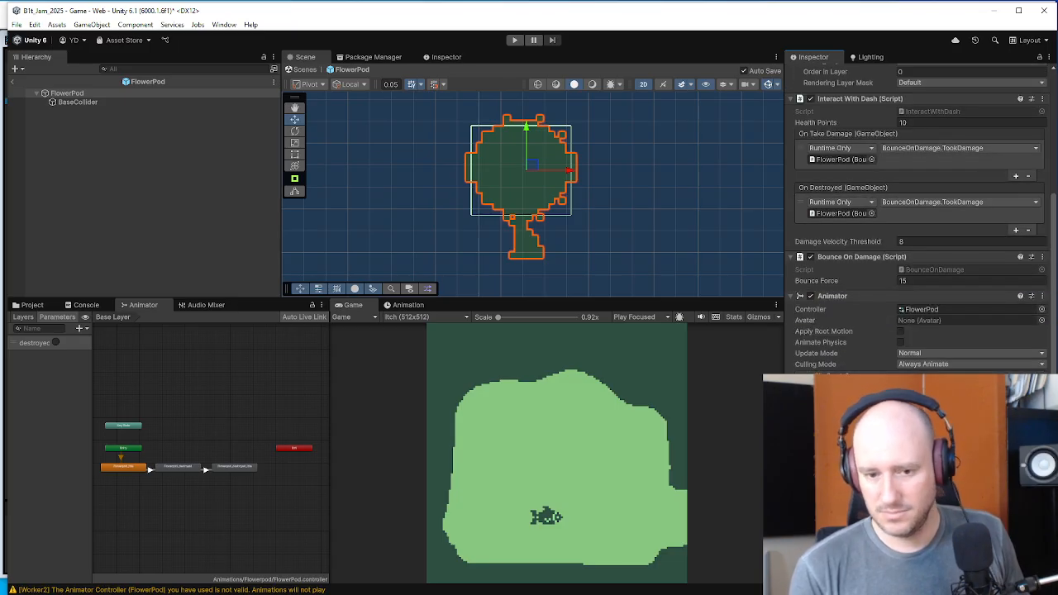
pyautogui.scroll(-4, 915, 248)
pyautogui.scroll(4, 915, 248)
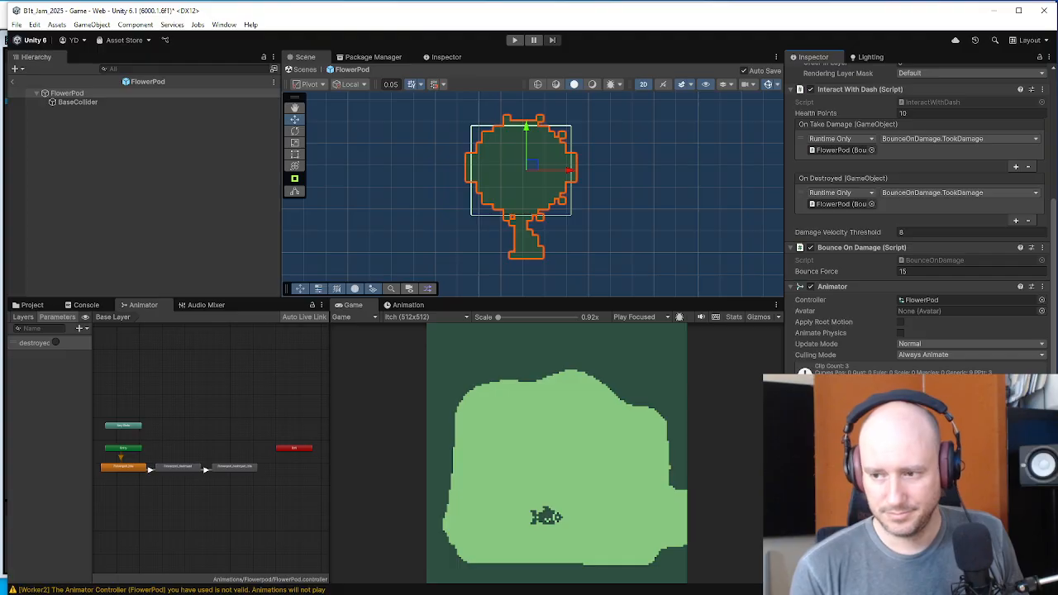
pyautogui.scroll(3, 915, 248)
pyautogui.scroll(3, 915, 248)
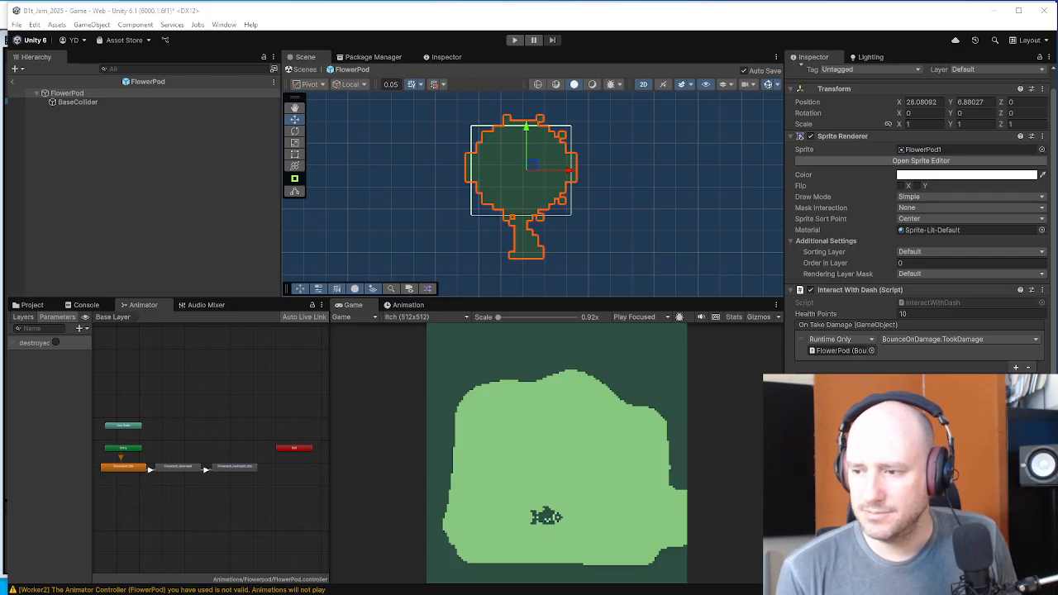
pyautogui.click(842, 223)
pyautogui.scroll(1, 842, 224)
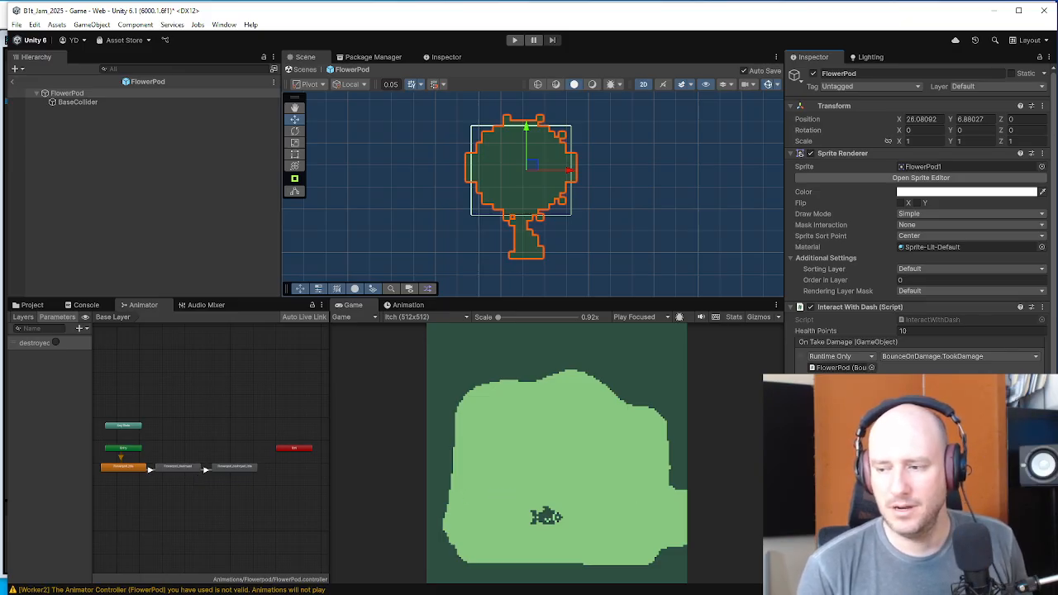
# - Switch to Visual Studio and make the Flowerpod class inherit from BounceOnDamage instead of MonoBehaviour
pyautogui.hotkey('alt', 'Tab')
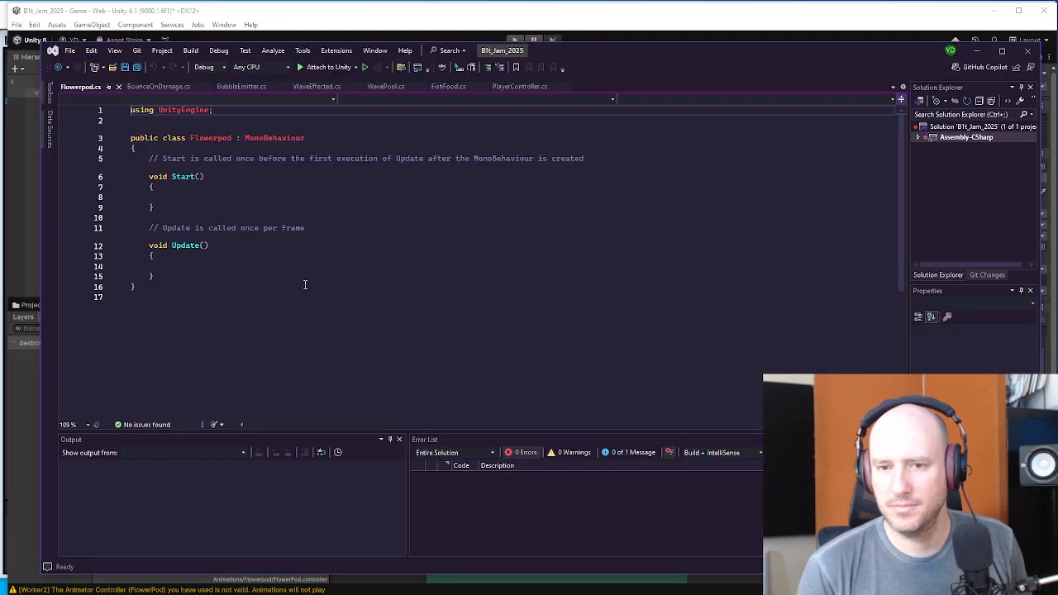
pyautogui.click(318, 138)
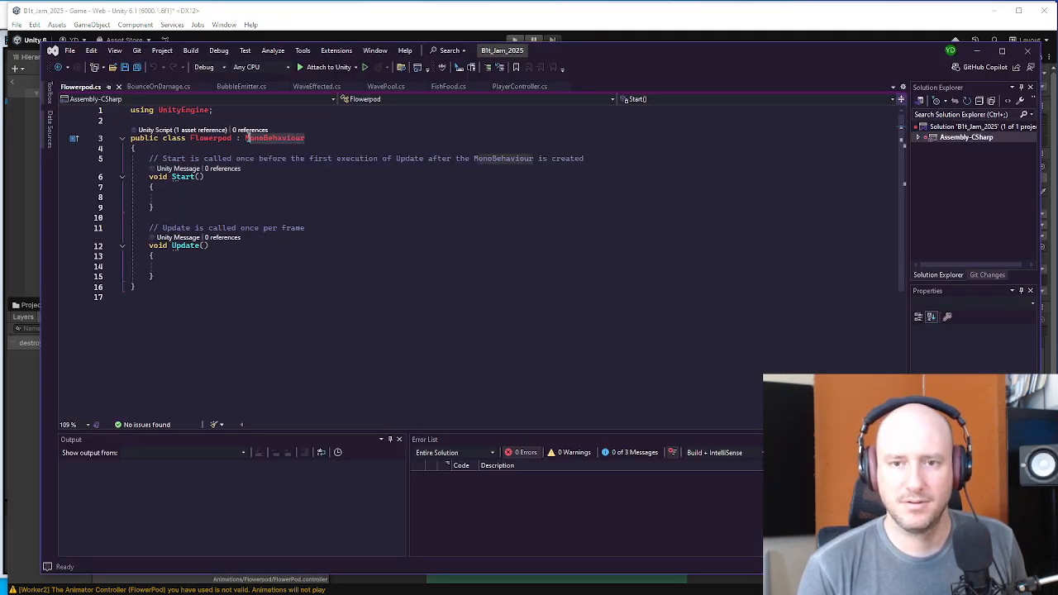
pyautogui.write('ounceOnDamage')
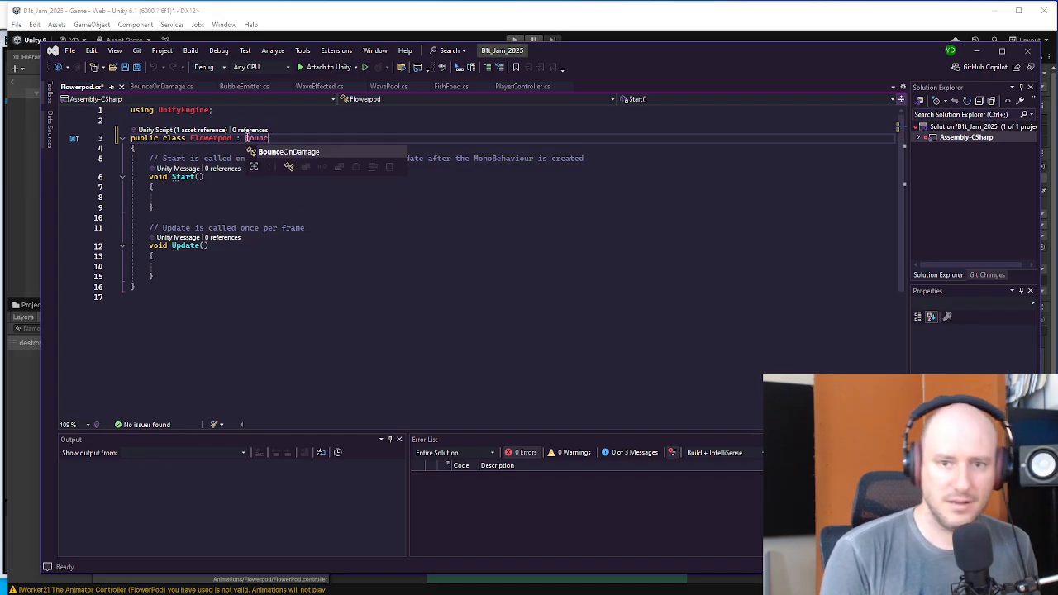
pyautogui.press('Tab')
# - Delete the empty Start and Update methods with their comments from the Flowerpod class
pyautogui.click(224, 198)
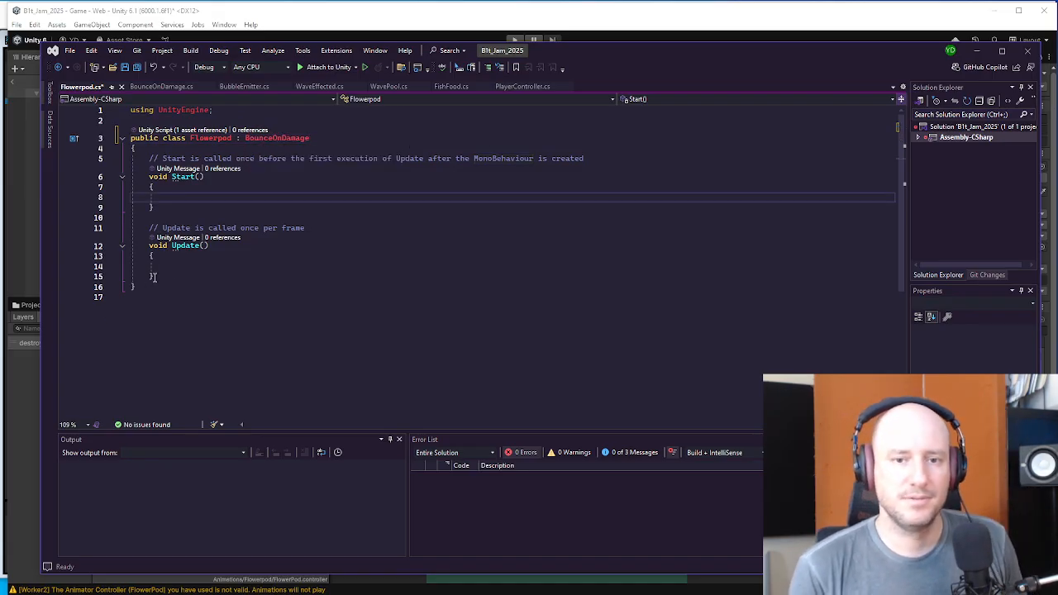
pyautogui.moveTo(153, 277); pyautogui.dragTo(153, 160)
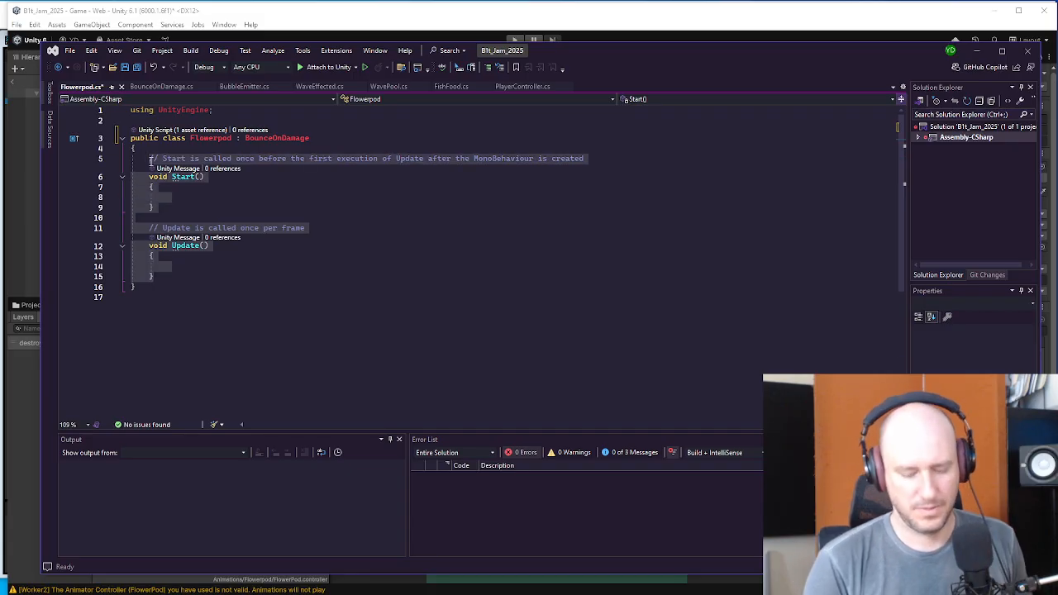
pyautogui.press('Delete')
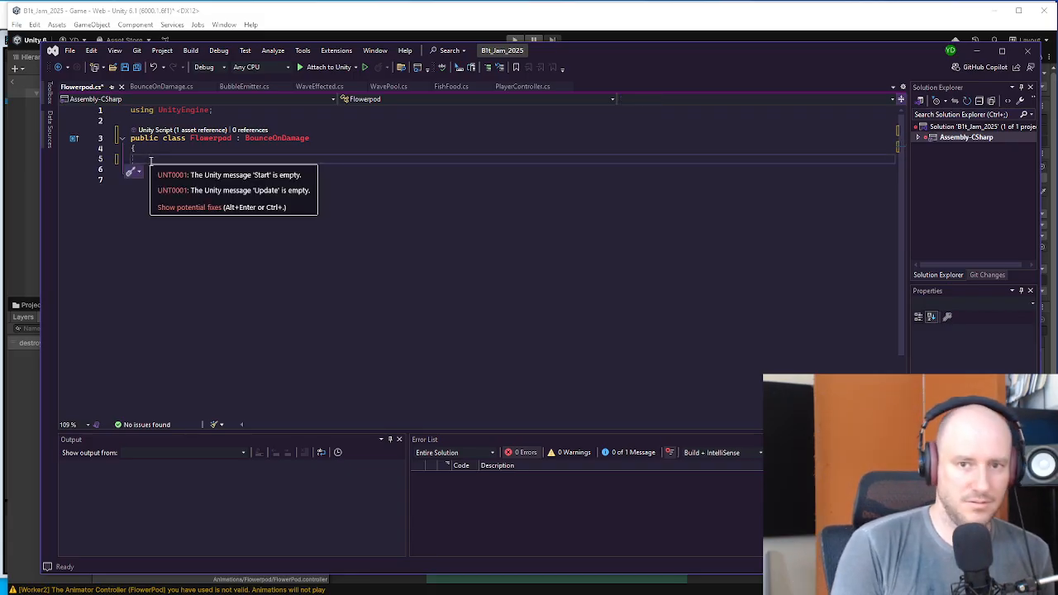
# - Make the TookDamage and Destroyed methods virtual in BounceOnDamage.cs, save the file and return to Flowerpod.cs
pyautogui.click(147, 88)
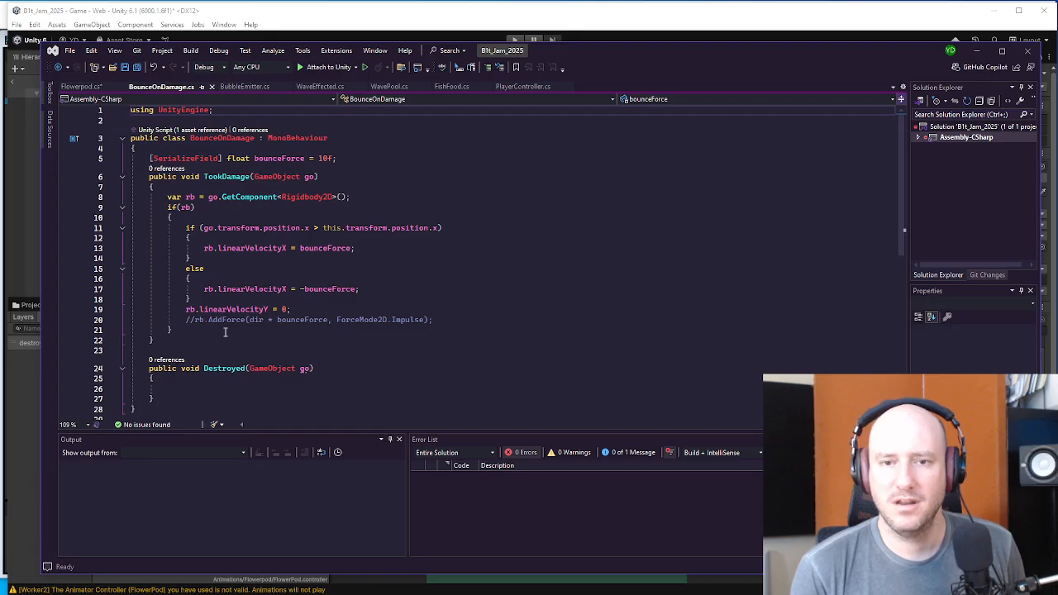
pyautogui.click(182, 177)
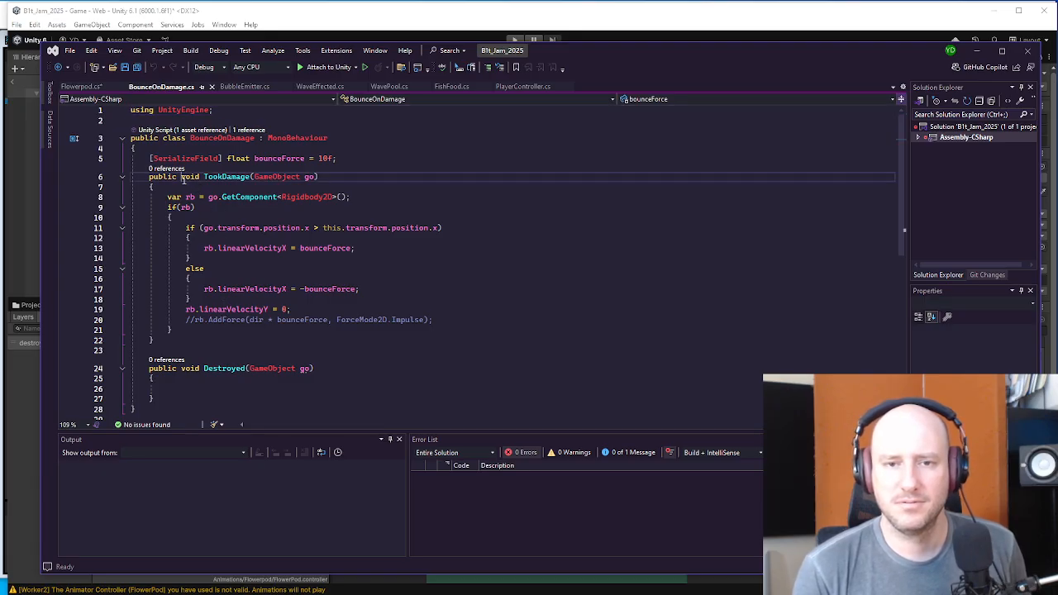
pyautogui.write('virtual')
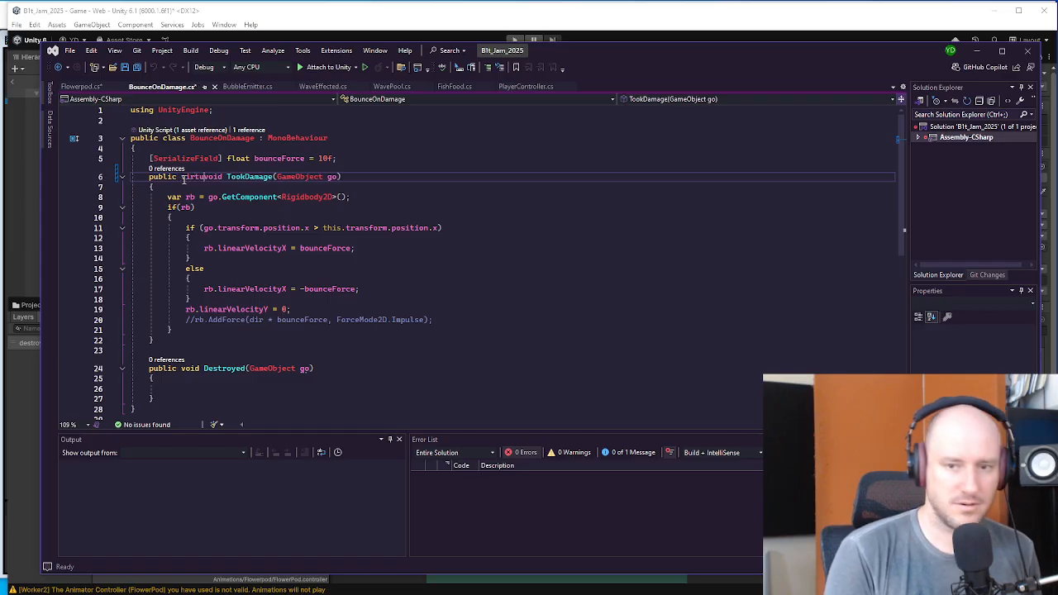
pyautogui.click(182, 372)
pyautogui.write('virtual')
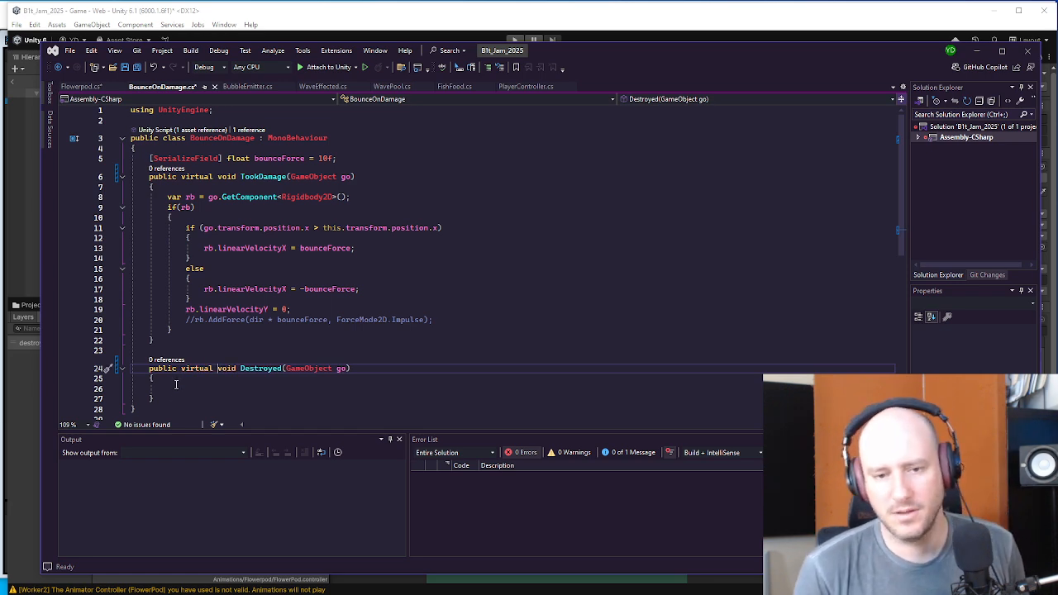
pyautogui.click(176, 384)
pyautogui.hotkey('ctrl', 's')
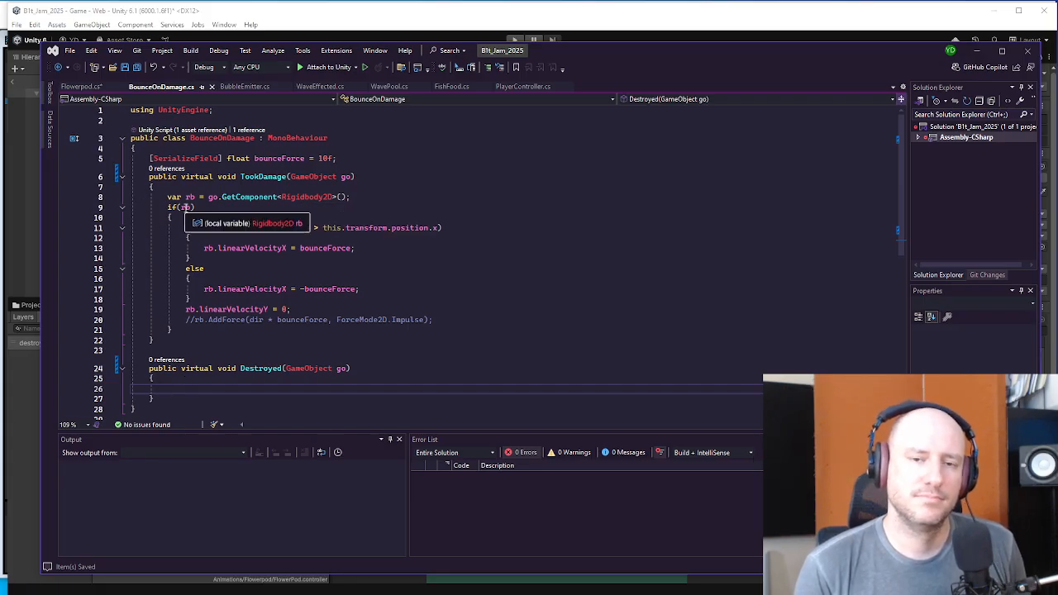
pyautogui.scroll(-1, 186, 378)
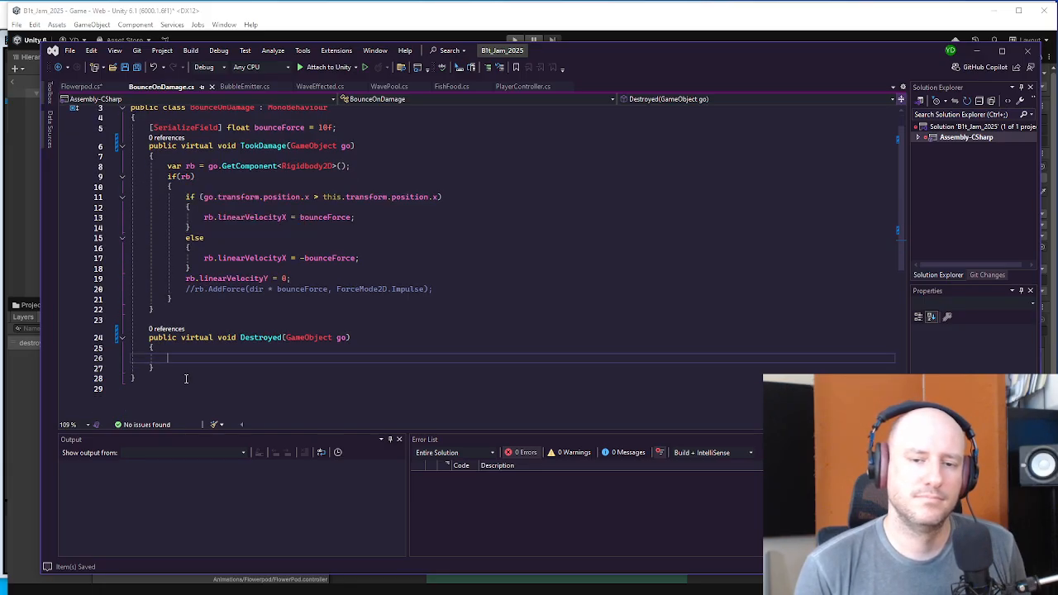
pyautogui.click(84, 87)
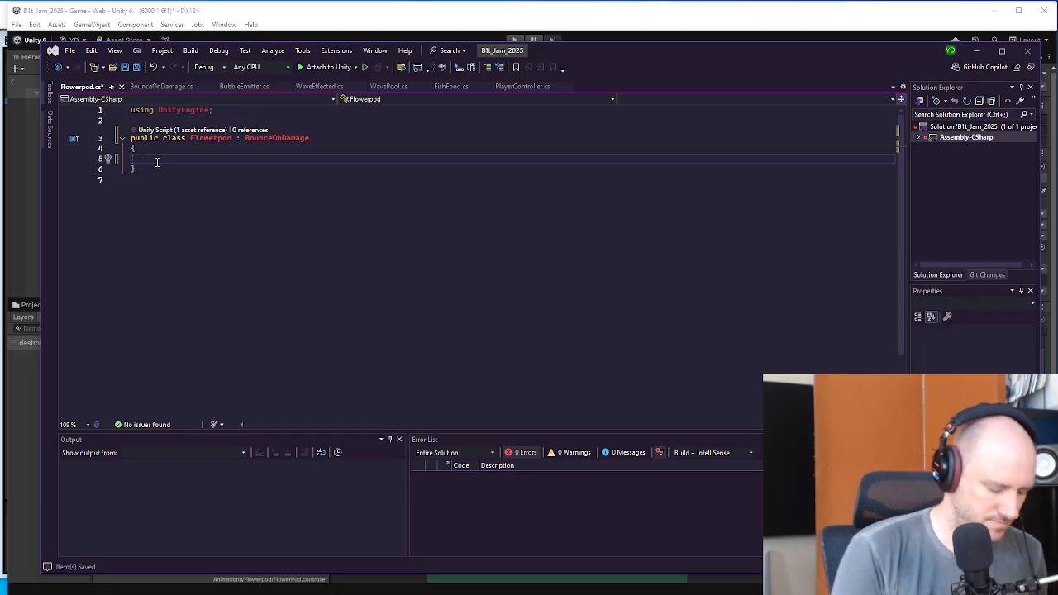
pyautogui.write('ondes')
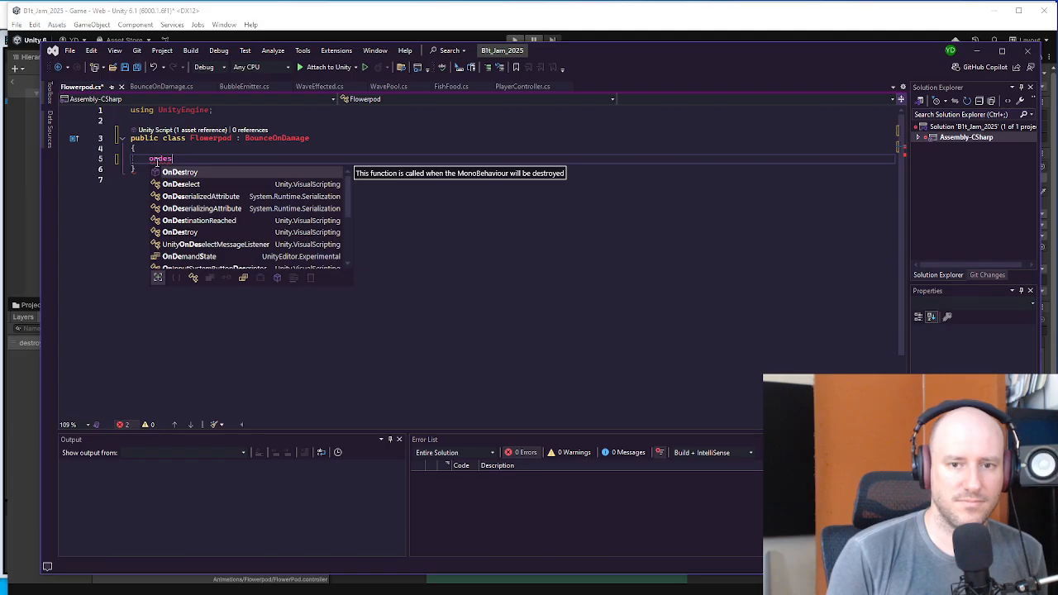
pyautogui.press('BackSpace')
pyautogui.press('BackSpace')
pyautogui.press('BackSpace')
pyautogui.press('BackSpace')
pyautogui.press('BackSpace')
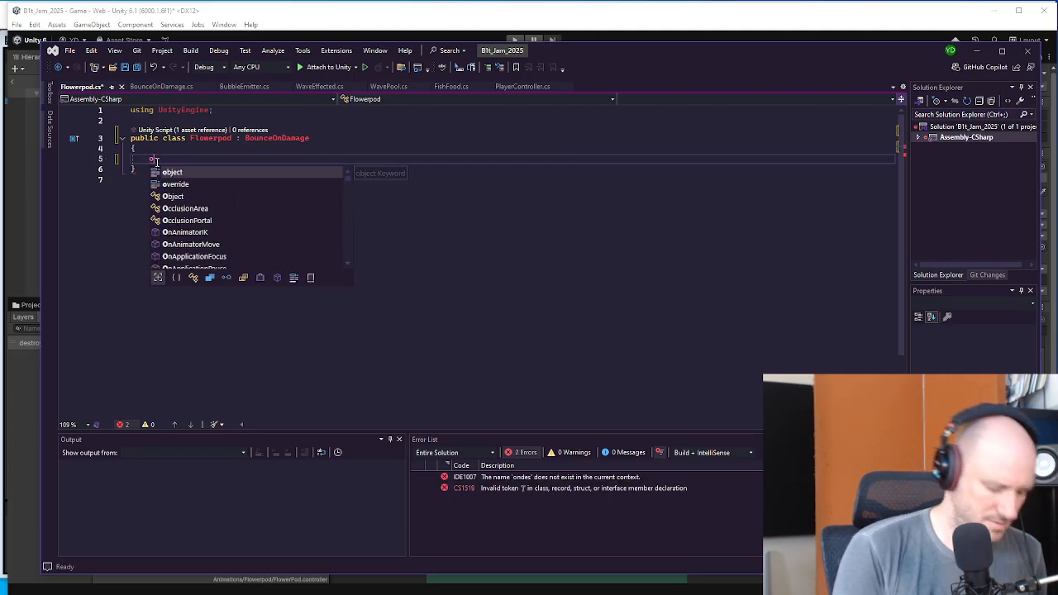
# - Add a public override of Destroyed(GameObject go) to the Flowerpod class and save the script
pyautogui.write('public ')
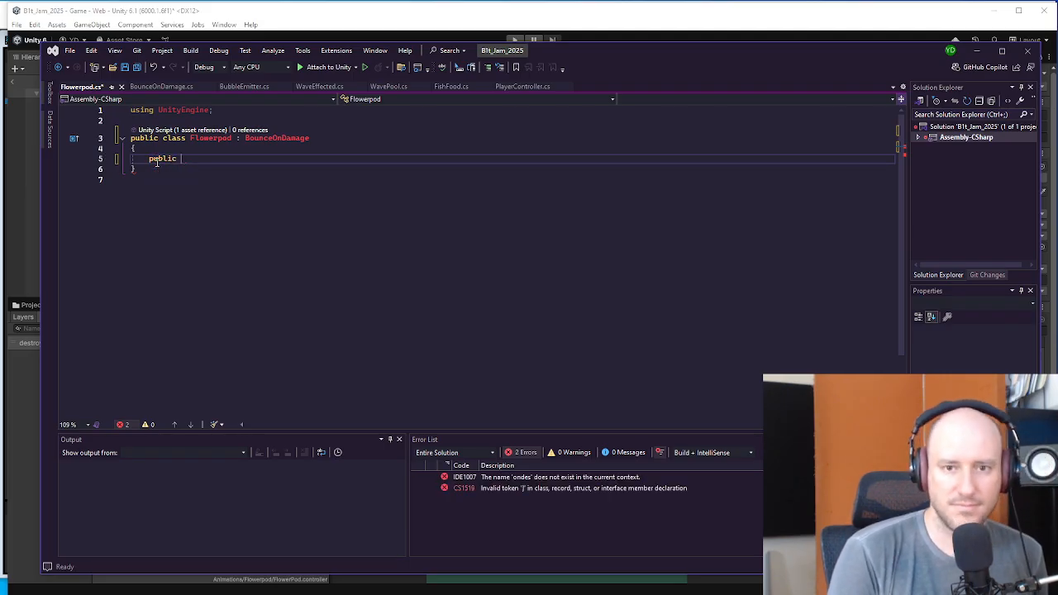
pyautogui.write('override')
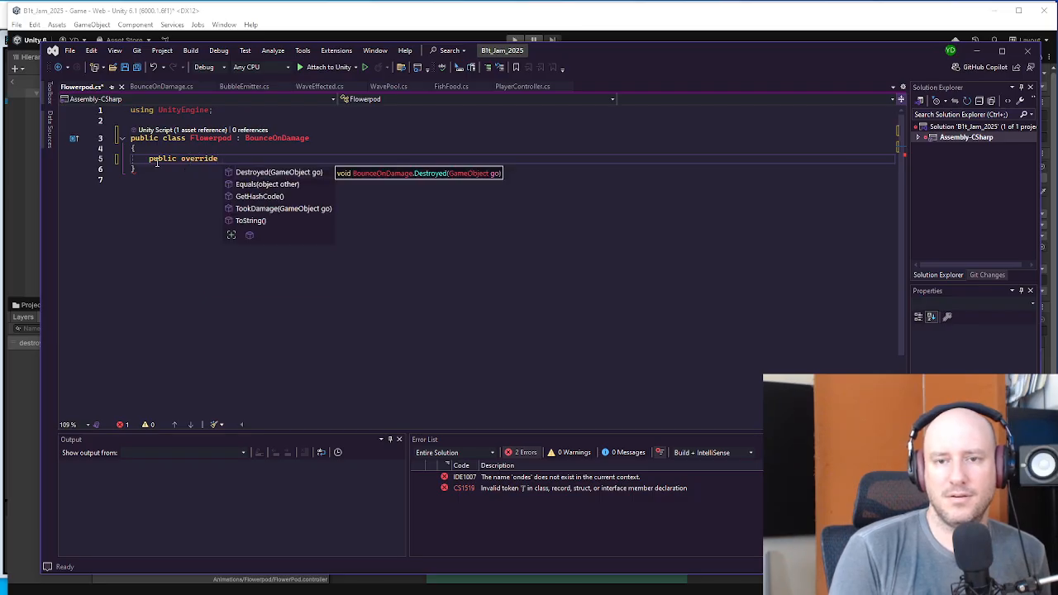
pyautogui.press('Tab')
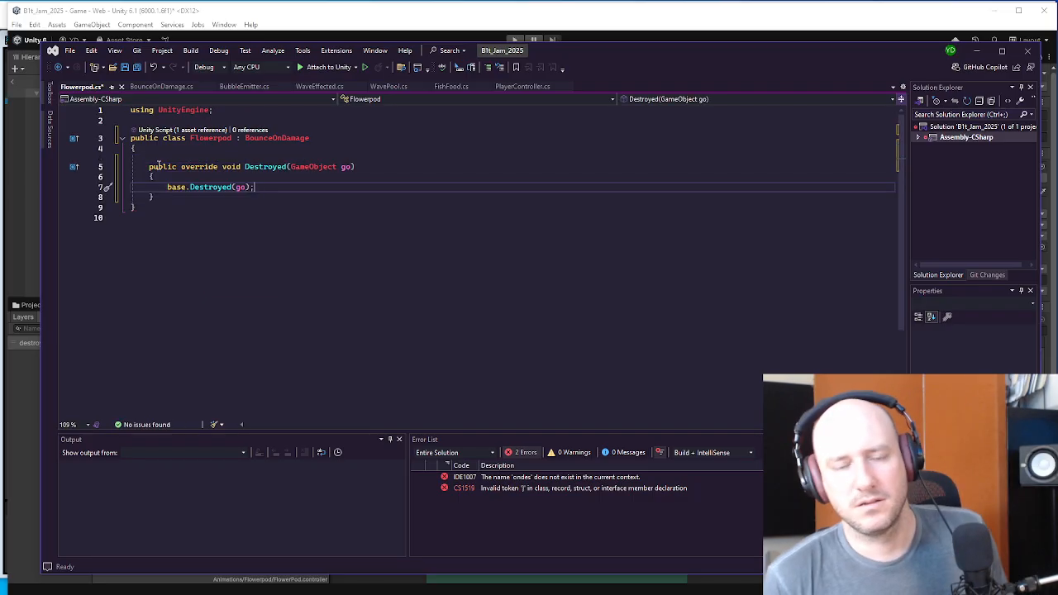
pyautogui.click(151, 199)
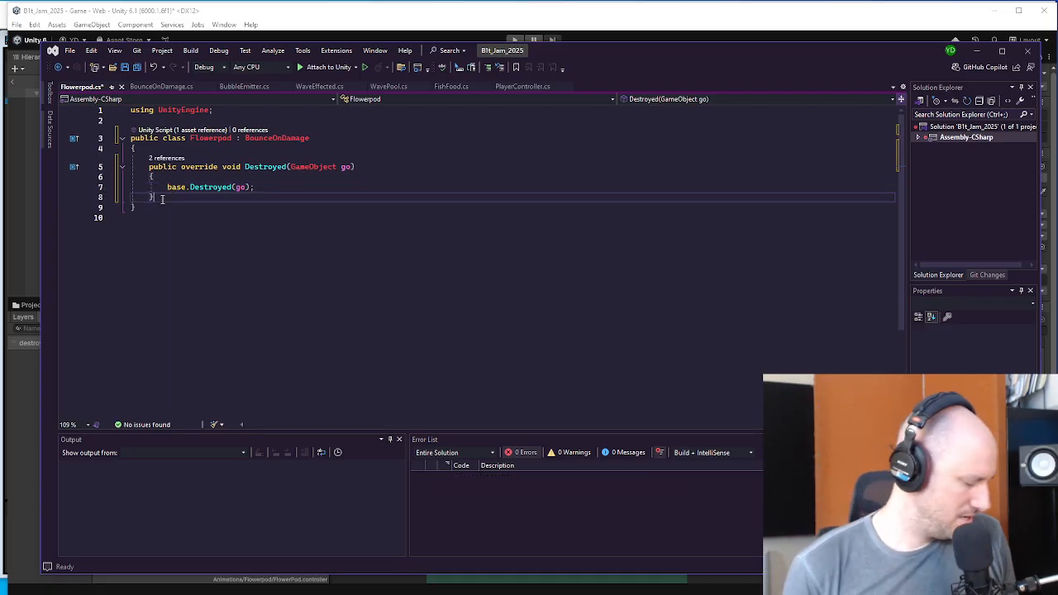
pyautogui.hotkey('ctrl', 's')
# - Replace the base.Destroyed(go) call in the Destroyed override with a GetComponent<Animator>() call
pyautogui.moveTo(254, 187); pyautogui.dragTo(171, 190)
pyautogui.press('BackSpace')
pyautogui.write('getc')
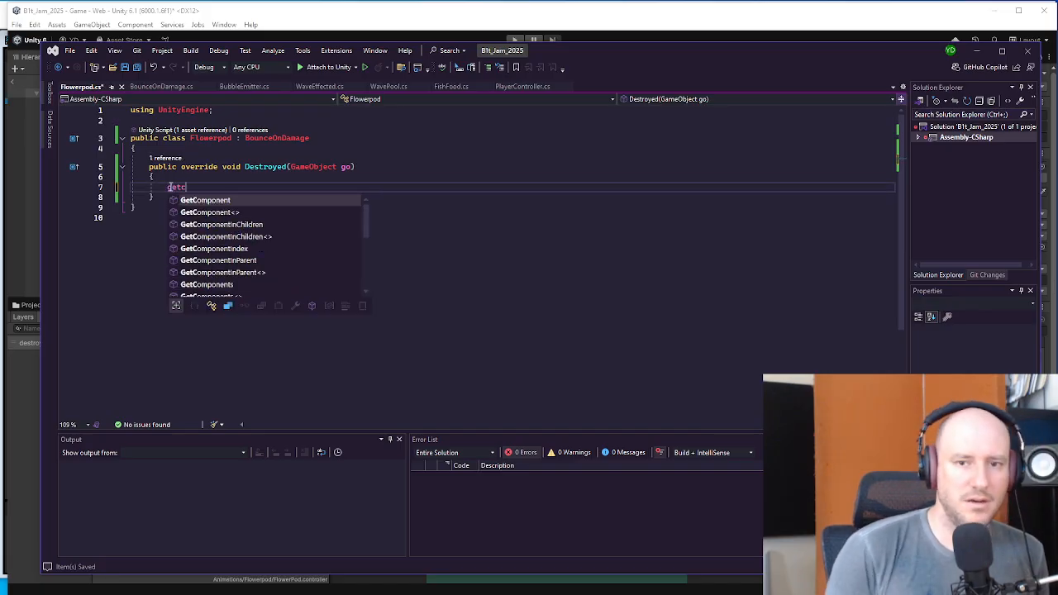
pyautogui.press('Down')
pyautogui.press('Tab')
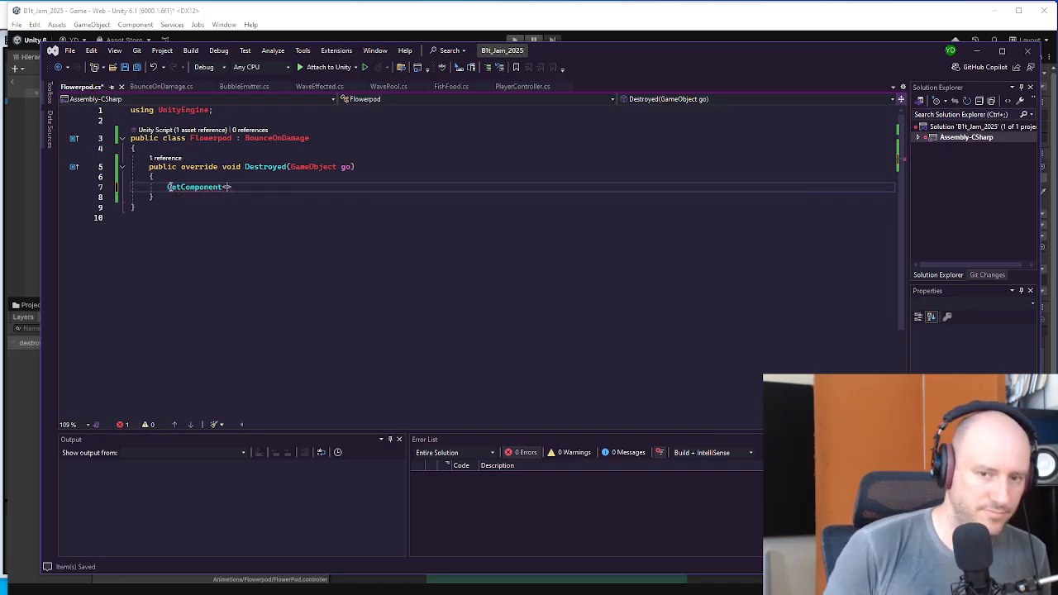
pyautogui.write('Animator')
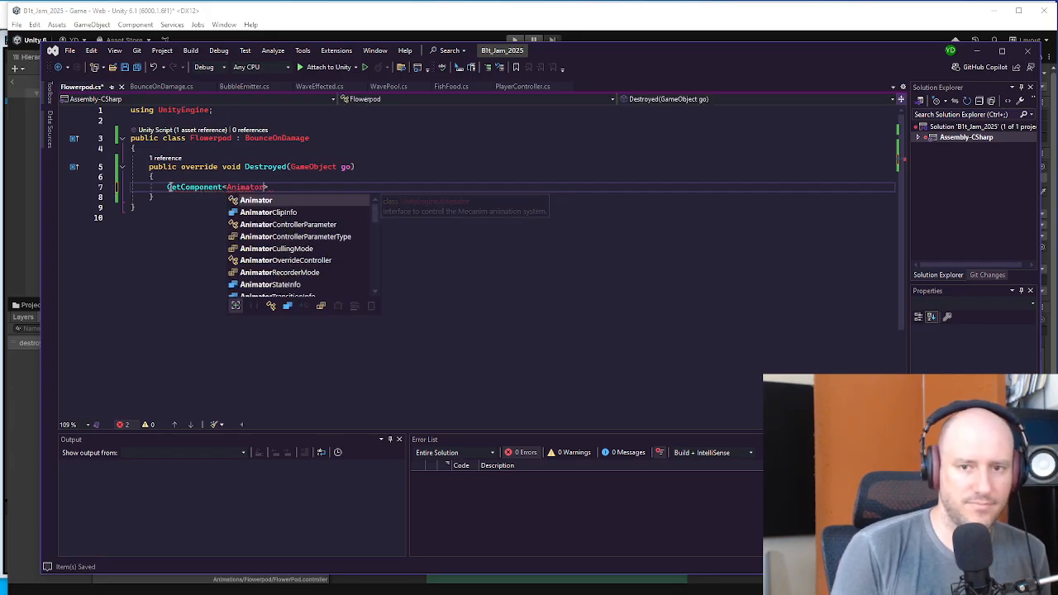
pyautogui.write('>().')
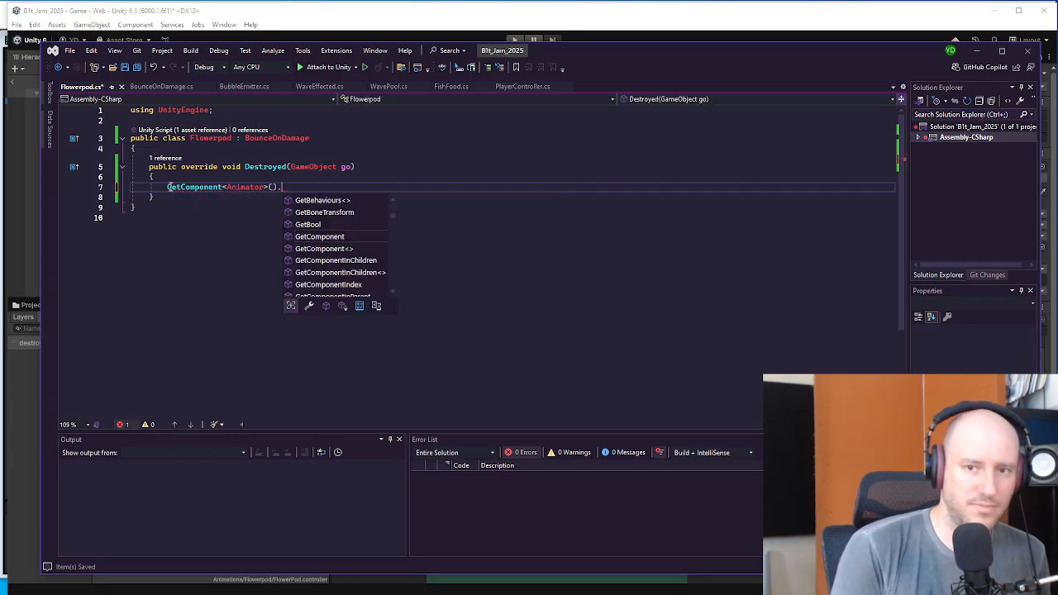
# - Complete the line with .SetTrigger("destroyed"); on the Animator and save the Flowerpod script
pyautogui.write('settr')
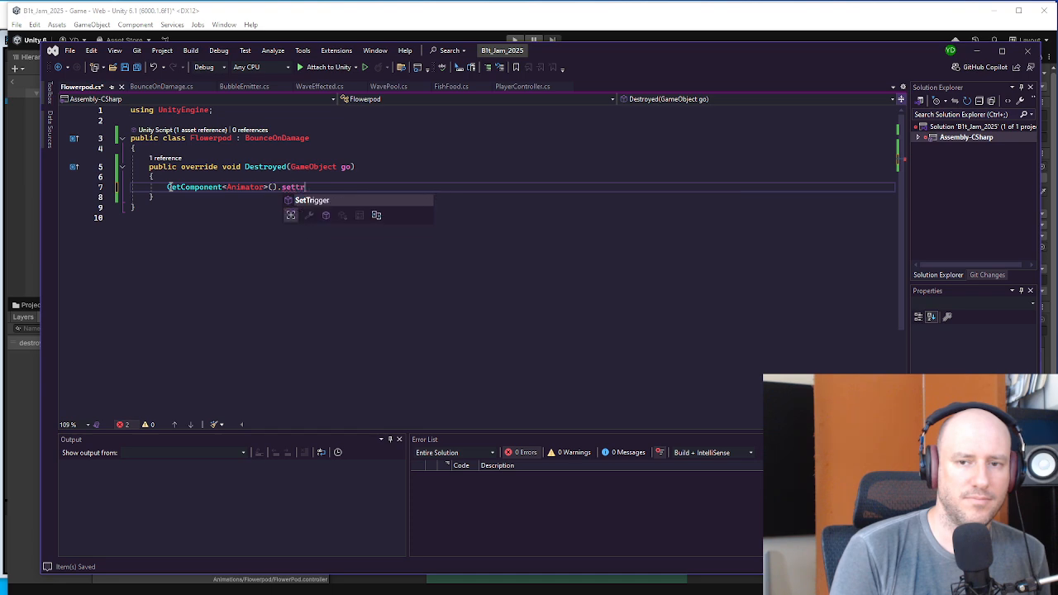
pyautogui.press('Tab')
pyautogui.write('(')
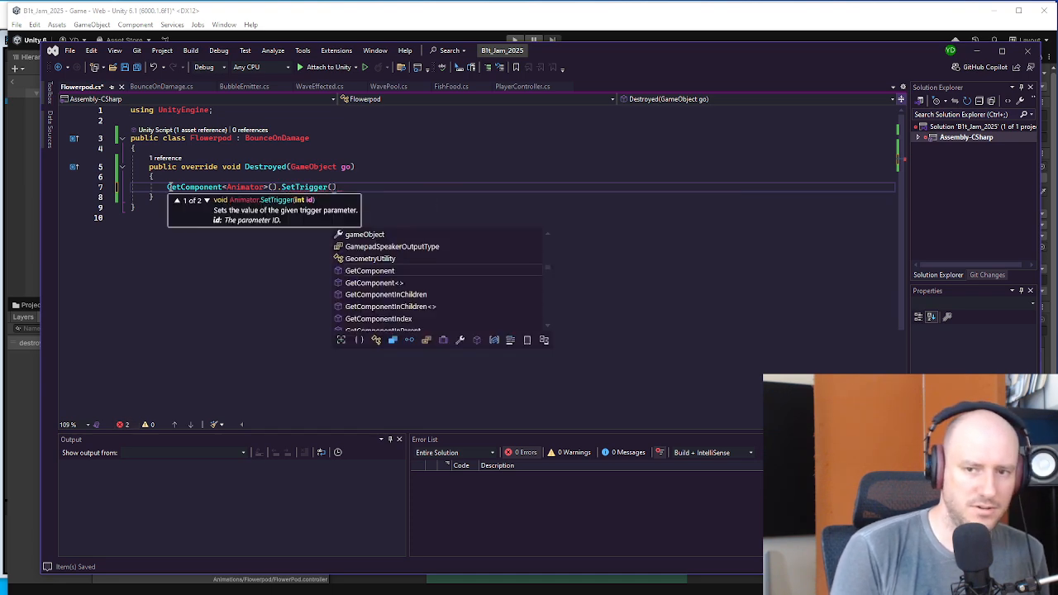
pyautogui.write('"')
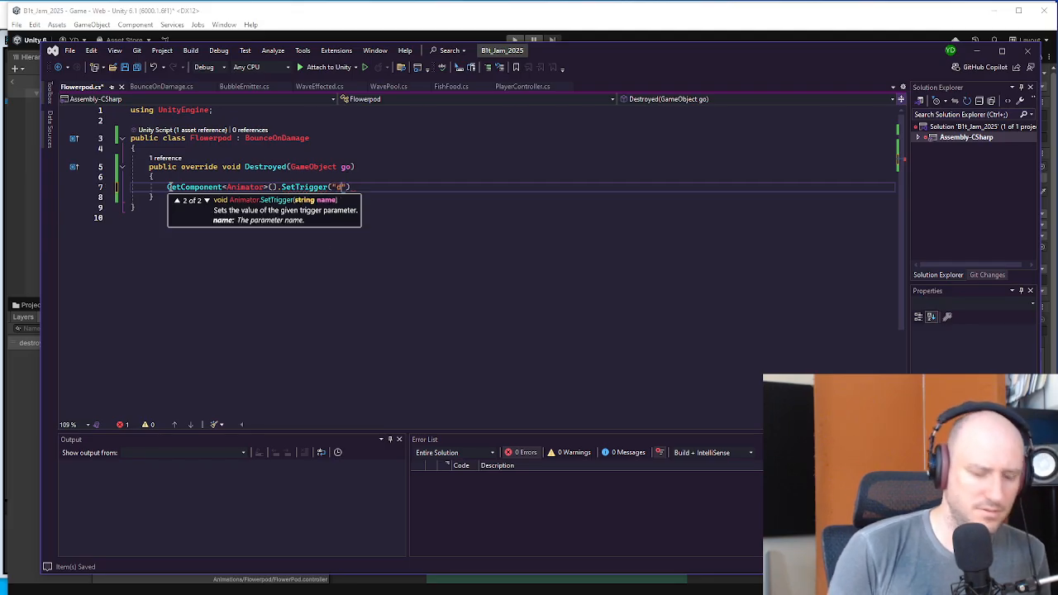
pyautogui.write('destroye')
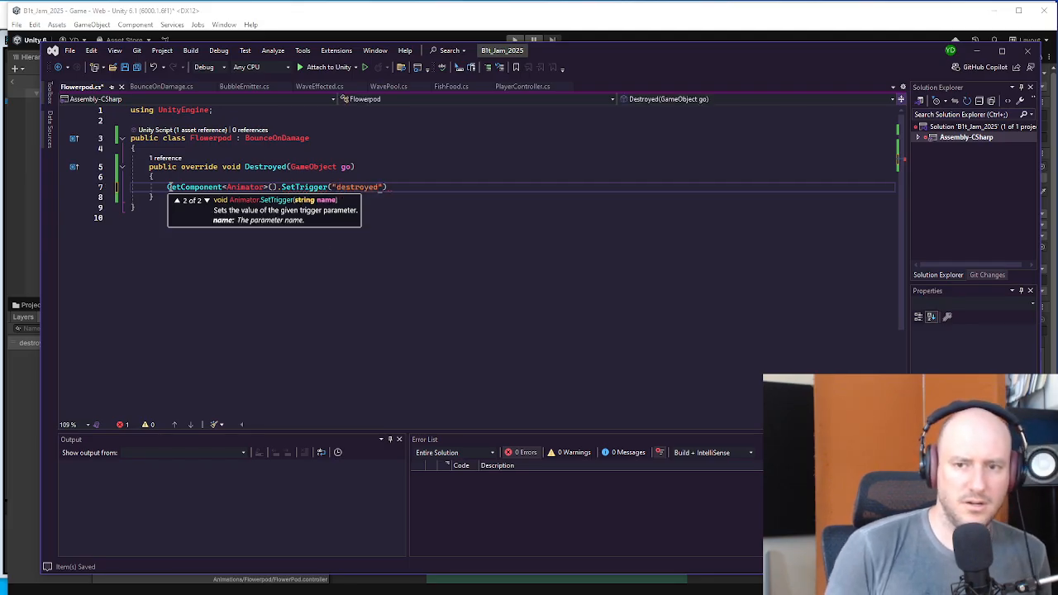
pyautogui.press('End')
pyautogui.write(';')
pyautogui.hotkey('ctrl', 's')
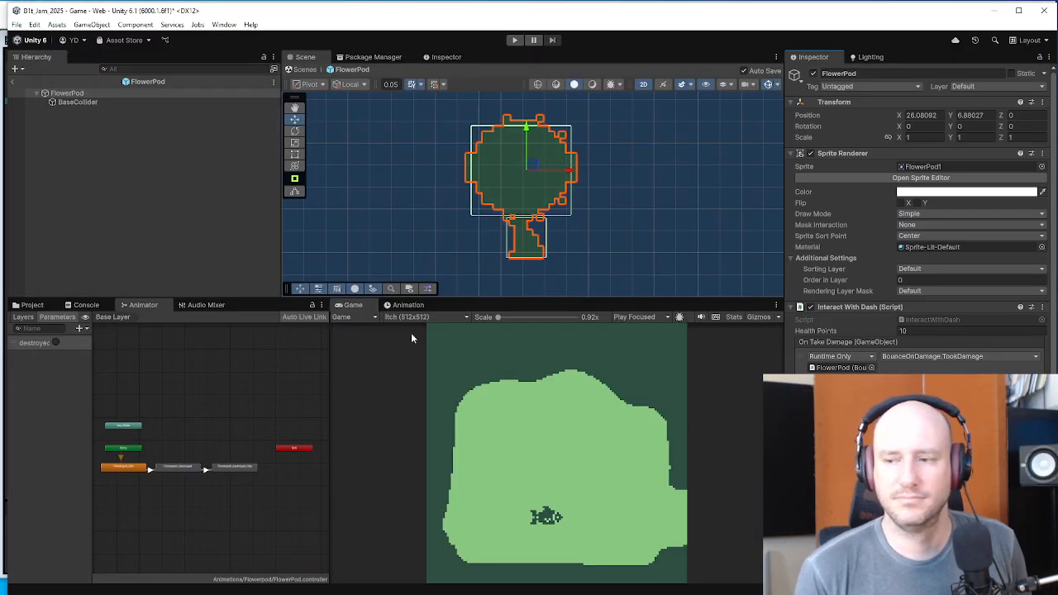
# - Switch to Unity and examine the FlowerPod animator's idle-to-destroyed transition, the Flowerpod_destroyed state and its animation clip
pyautogui.scroll(-2, 920, 219)
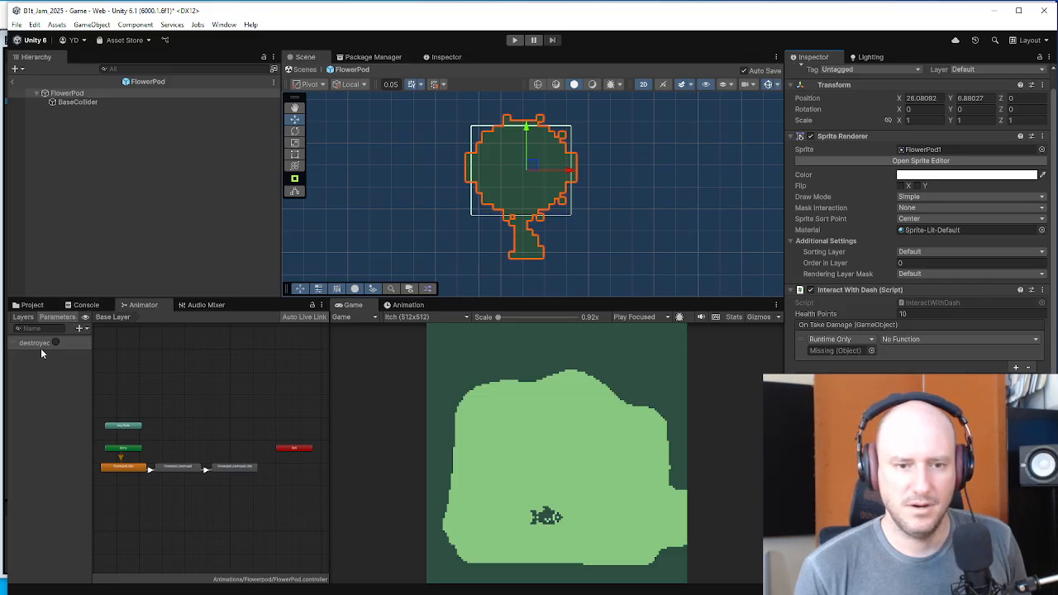
pyautogui.moveTo(88, 359); pyautogui.dragTo(122, 359)
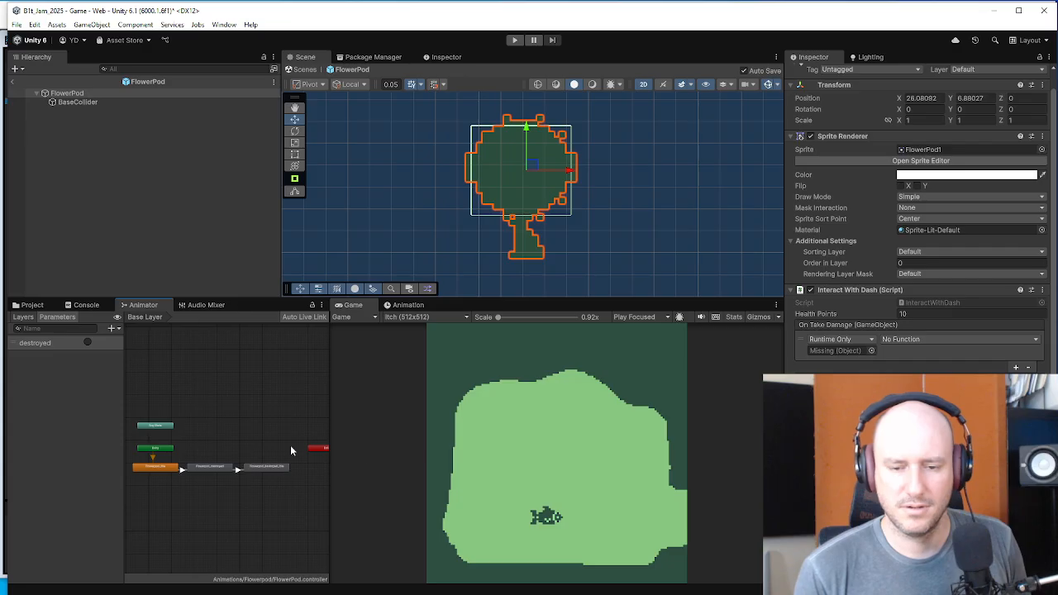
pyautogui.scroll(3, 249, 386)
pyautogui.moveTo(247, 423); pyautogui.dragTo(433, 432)
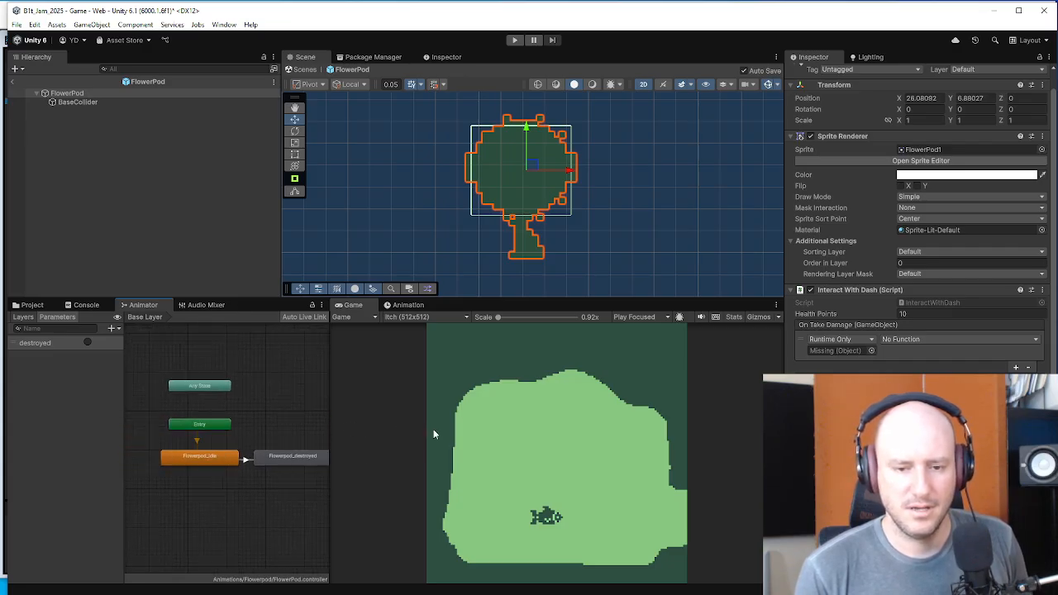
pyautogui.click(247, 460)
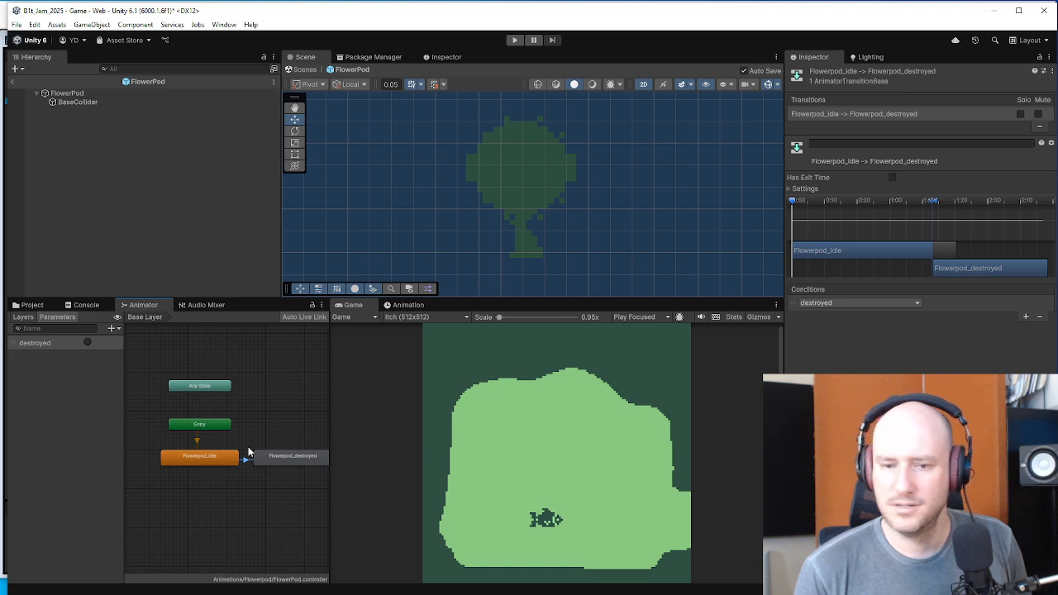
pyautogui.moveTo(265, 413); pyautogui.dragTo(170, 392)
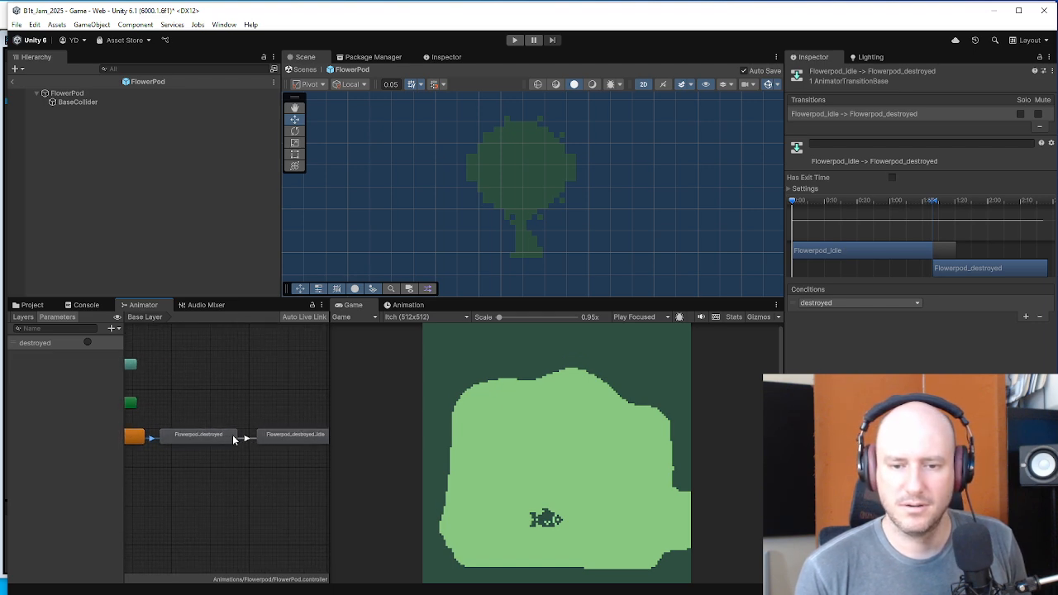
pyautogui.click(234, 438)
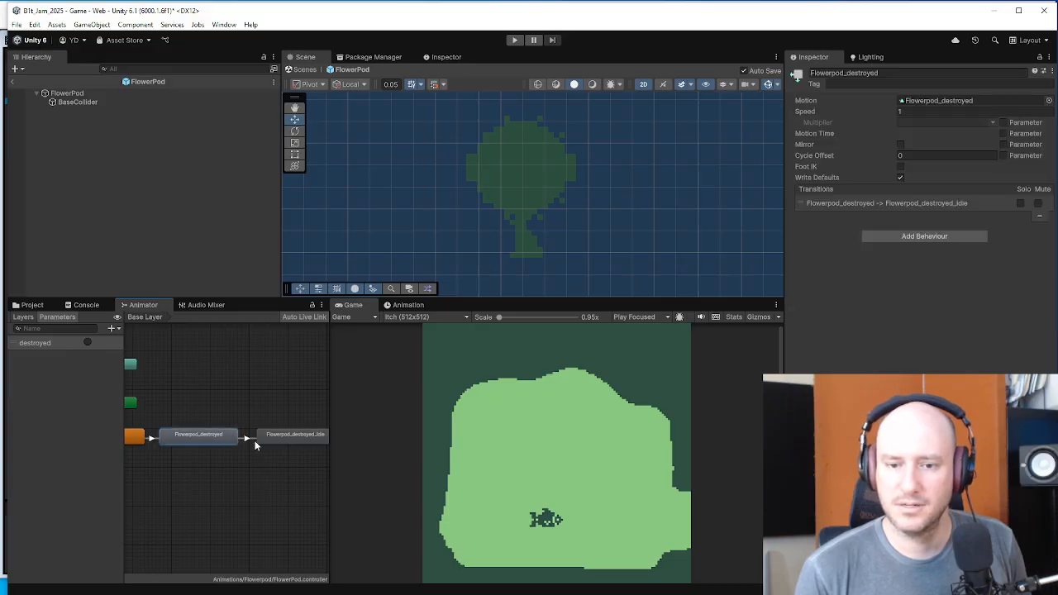
pyautogui.click(919, 101)
pyautogui.click(32, 304)
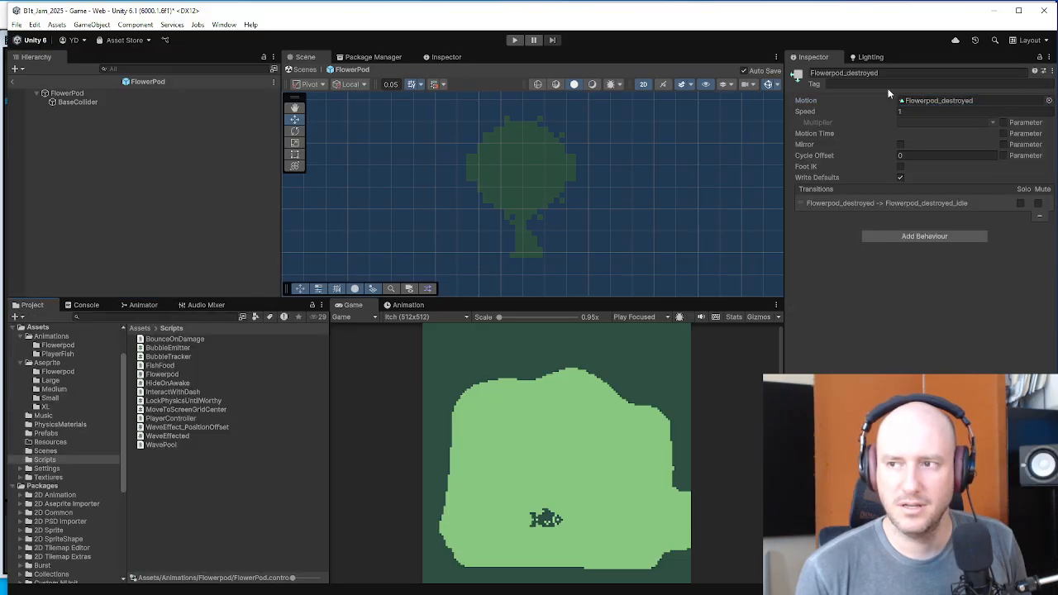
pyautogui.click(963, 100)
pyautogui.click(205, 349)
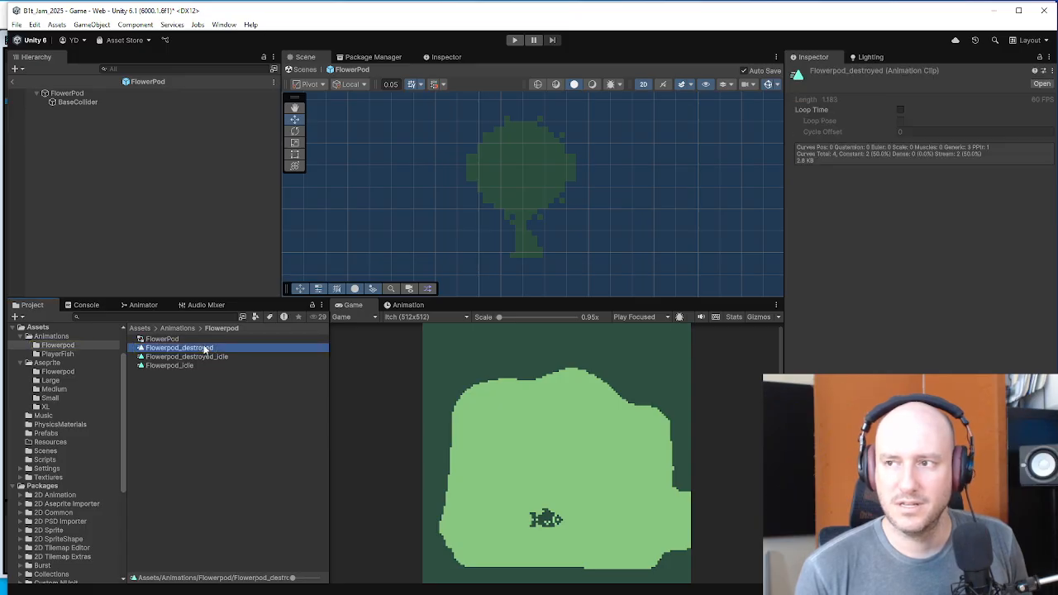
# - Examine the settings of the Flowerpod_destroyed to Flowerpod_destroyed_idle transition and the Flowerpod_destroyed_idle state in the animator
pyautogui.click(142, 304)
pyautogui.click(71, 93)
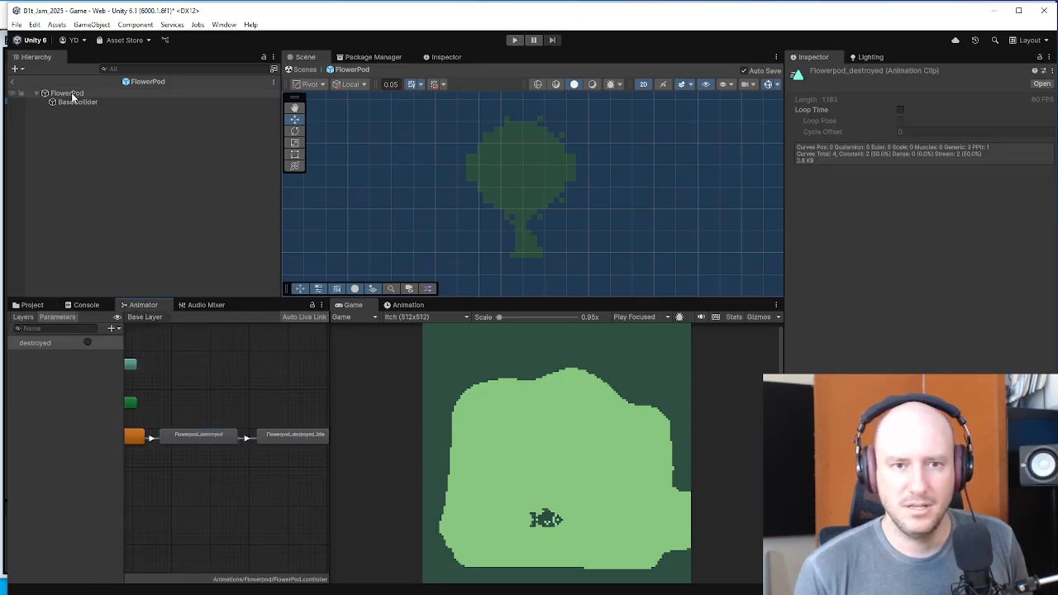
pyautogui.click(244, 439)
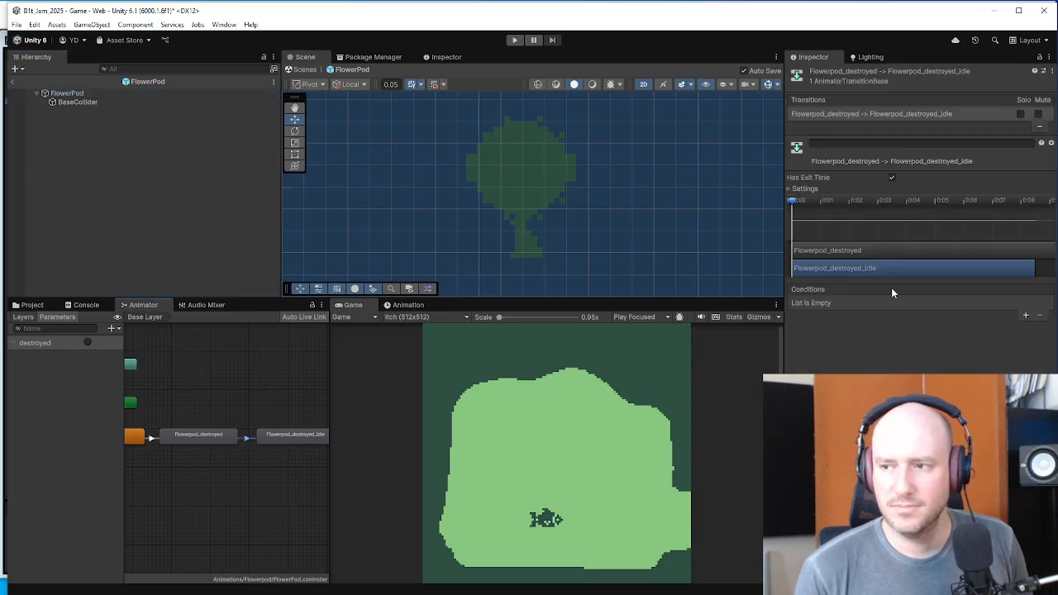
pyautogui.click(788, 189)
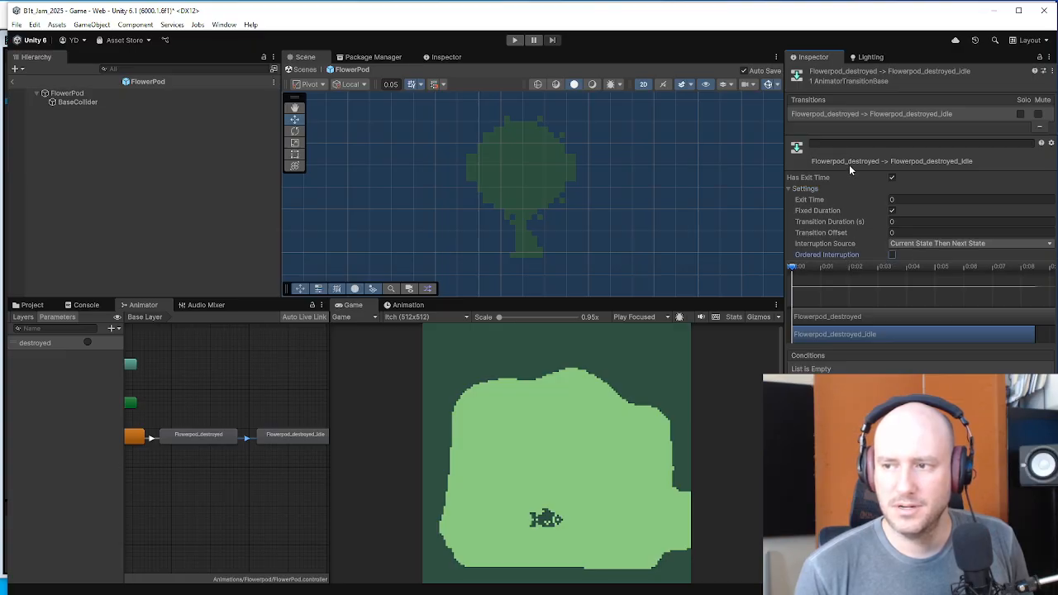
pyautogui.click(292, 440)
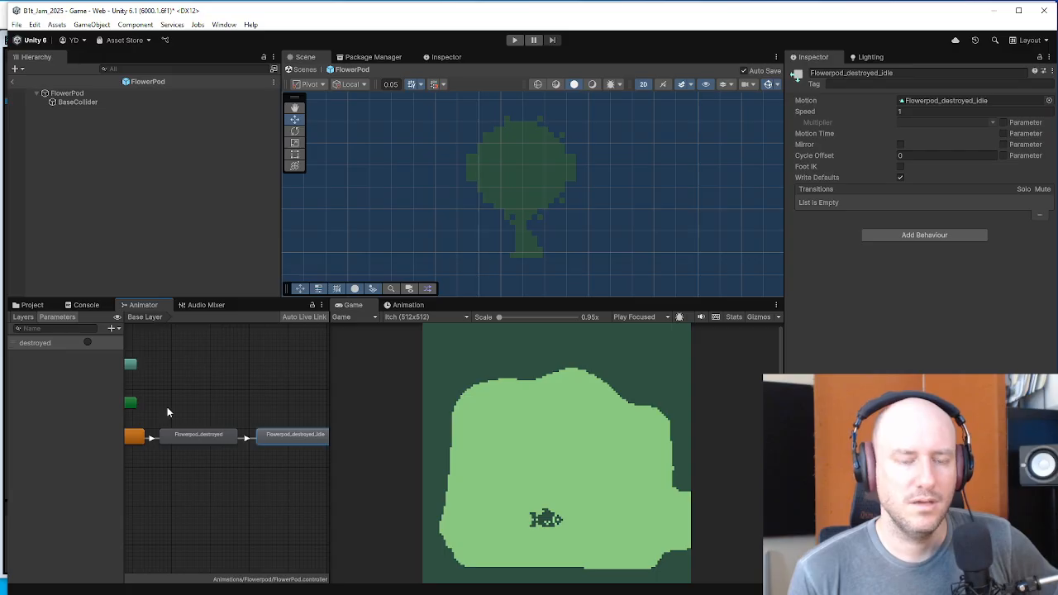
pyautogui.scroll(-3, 167, 407)
pyautogui.scroll(-1, 234, 380)
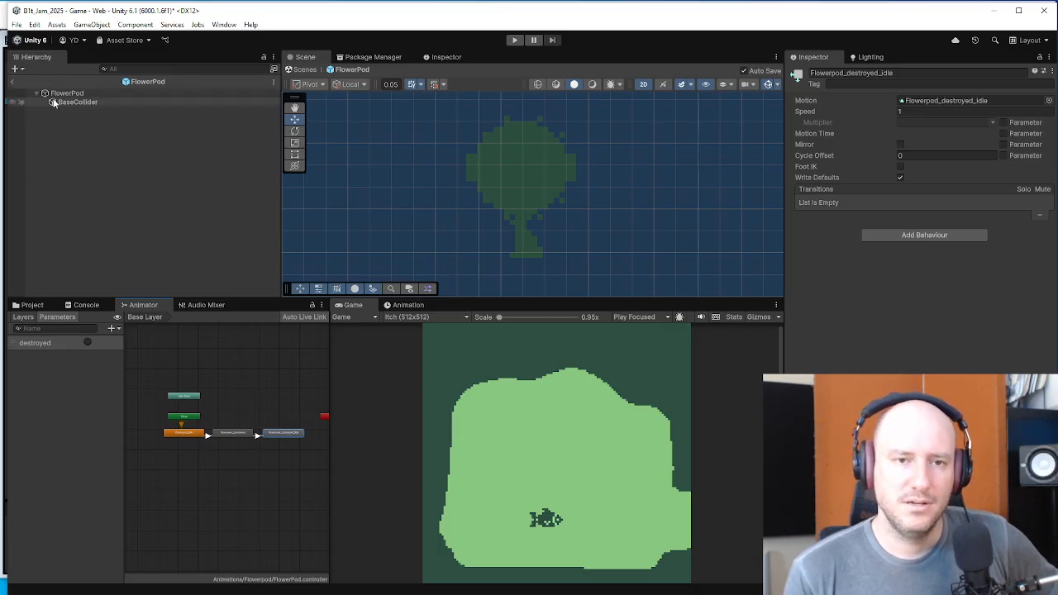
# - Add four FishFood instances from the Prefabs folder as children of the FlowerPod
pyautogui.click(17, 93)
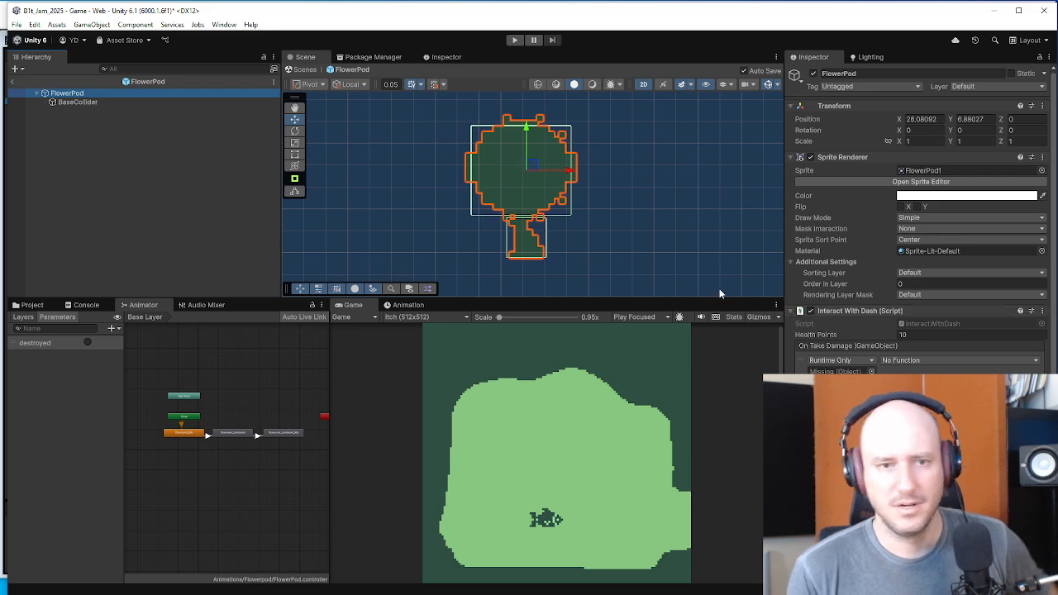
pyautogui.click(35, 305)
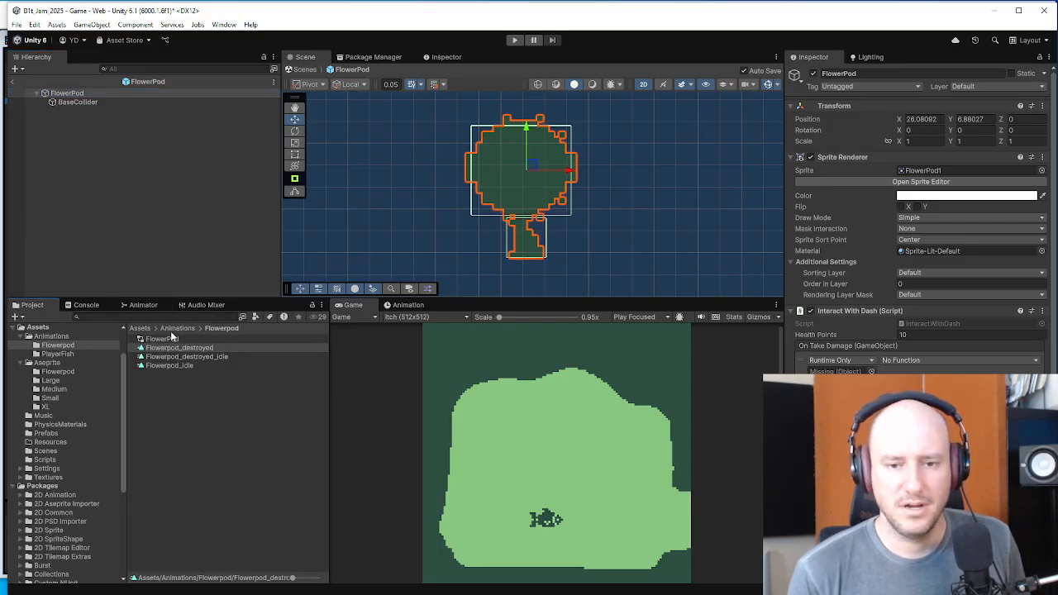
pyautogui.click(144, 329)
pyautogui.click(171, 375)
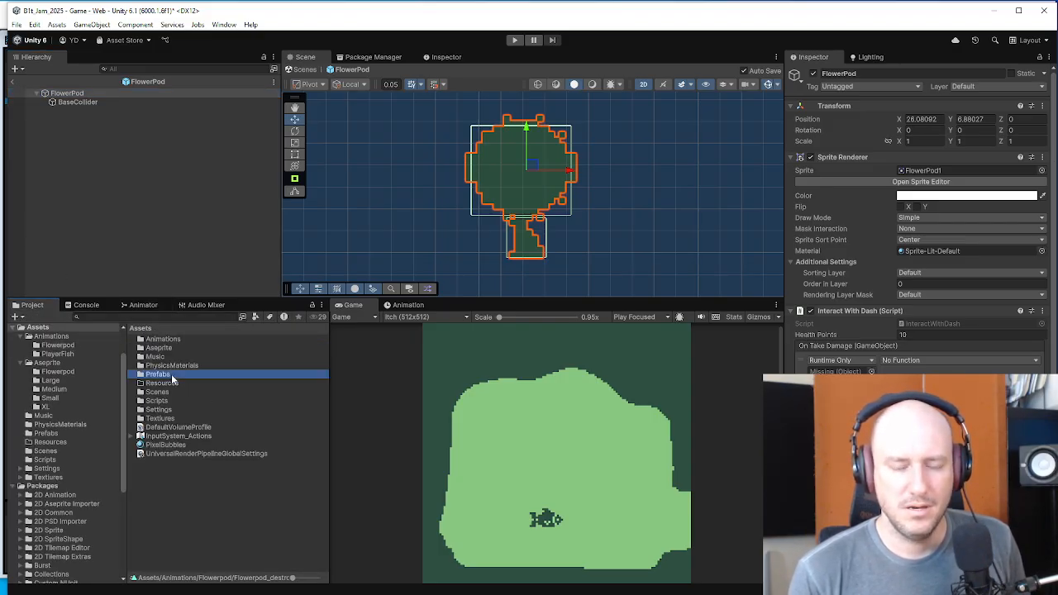
pyautogui.doubleClick(171, 375)
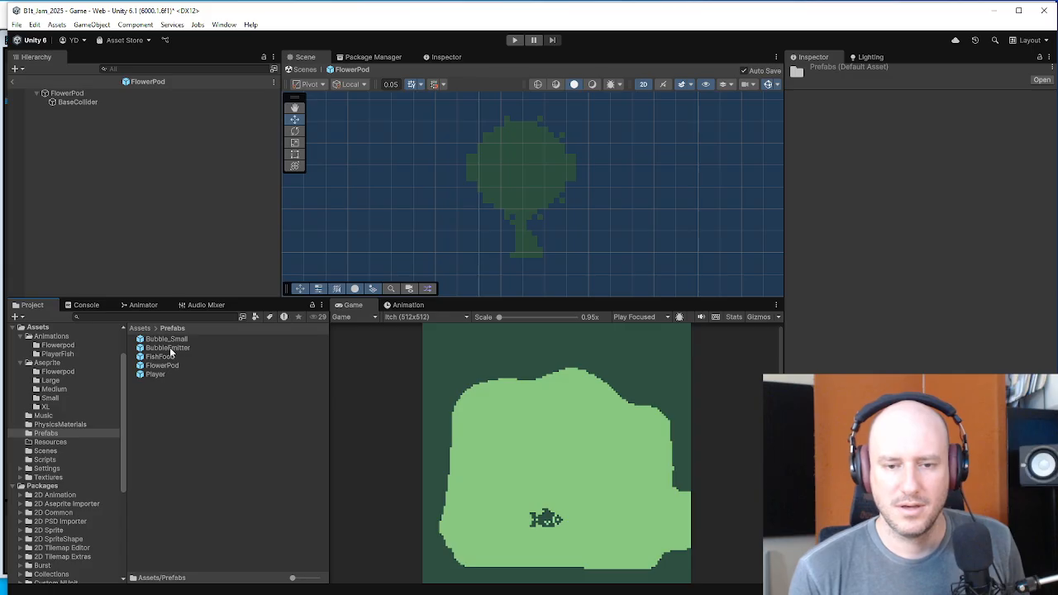
pyautogui.click(161, 358)
pyautogui.moveTo(161, 357); pyautogui.dragTo(69, 154)
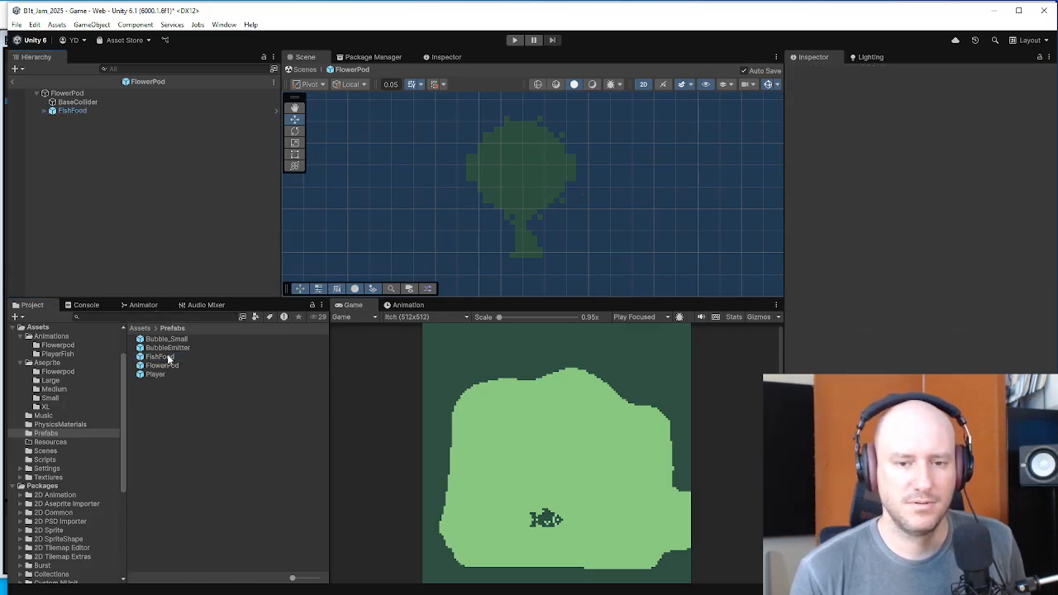
pyautogui.moveTo(168, 358); pyautogui.dragTo(87, 153)
pyautogui.moveTo(173, 357); pyautogui.dragTo(92, 165)
pyautogui.moveTo(165, 357); pyautogui.dragTo(93, 150)
# - Move all four FishFood objects together into the pod's round head, at about X -0.06, Y 0.45
pyautogui.keyDown('shift'); pyautogui.click(89, 120); pyautogui.keyUp('shift')
pyautogui.keyDown('shift'); pyautogui.click(74, 110); pyautogui.keyUp('shift')
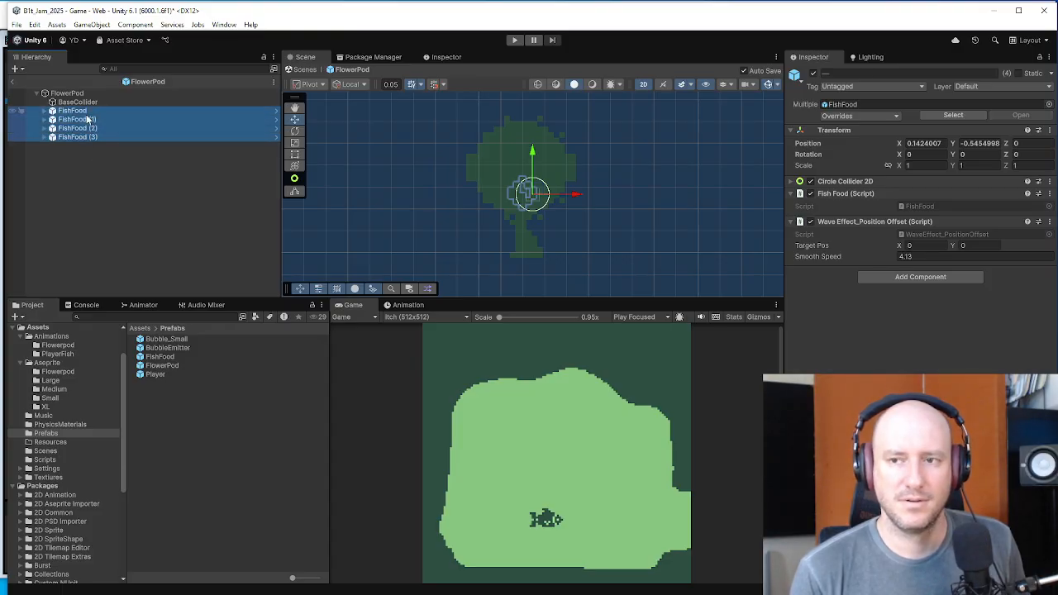
pyautogui.moveTo(532, 152); pyautogui.dragTo(532, 114)
pyautogui.moveTo(514, 174)
pyautogui.mouseDown()
pyautogui.moveTo(510, 212)
pyautogui.moveTo(525, 184)
pyautogui.mouseUp()
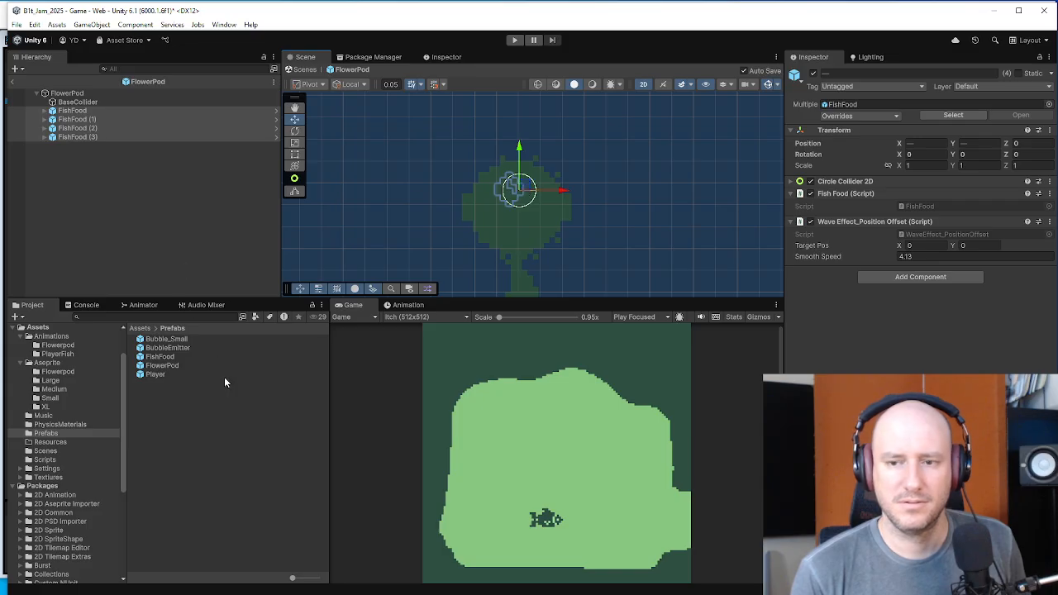
# - Load the Flowerpod_destroyed clip for animation editing and preview the pod at frame 18
pyautogui.click(151, 304)
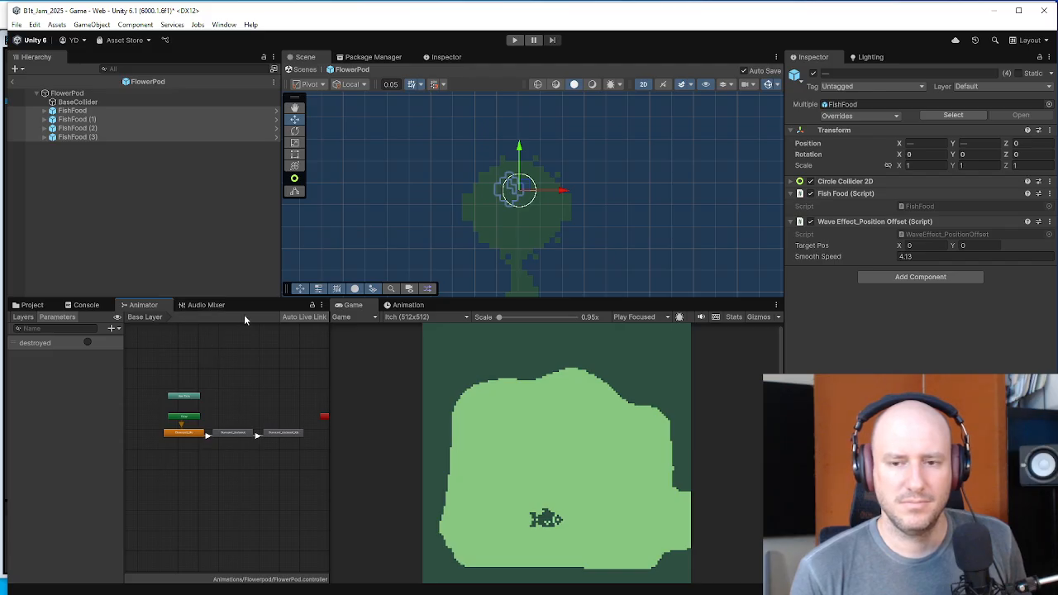
pyautogui.click(401, 304)
pyautogui.click(404, 329)
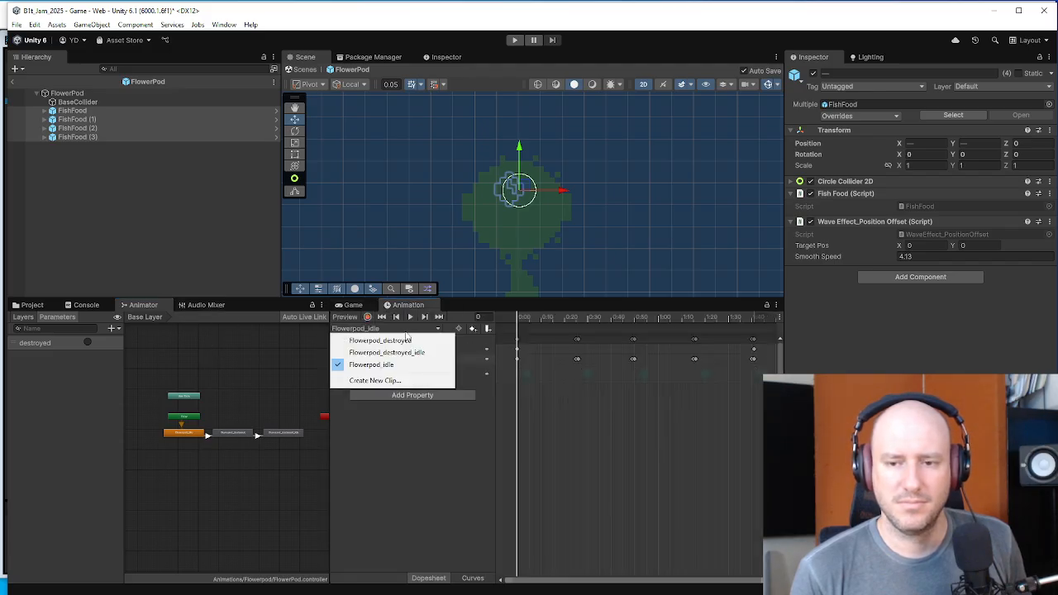
pyautogui.click(388, 340)
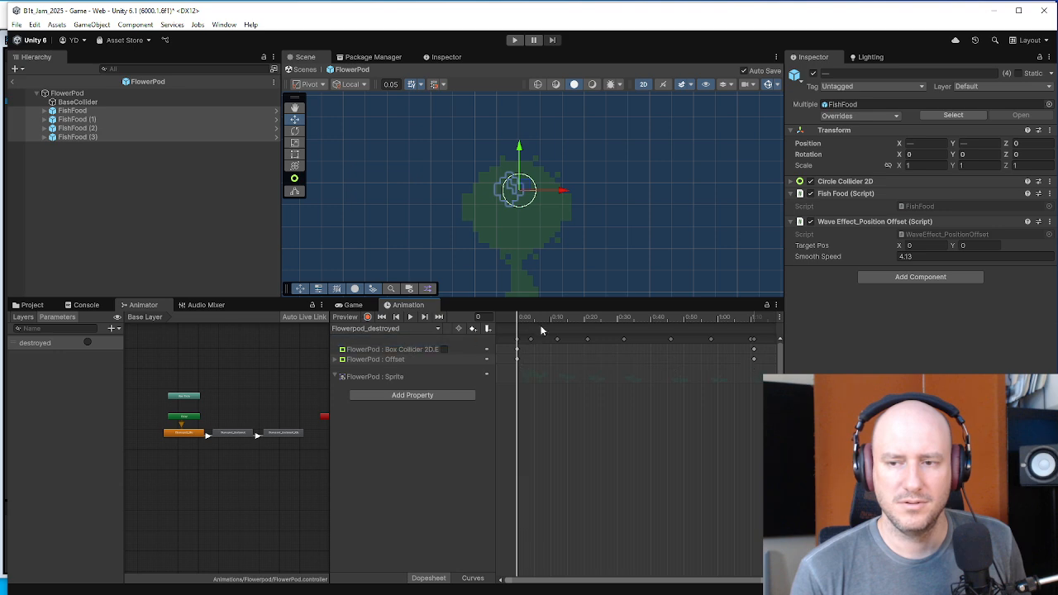
pyautogui.moveTo(529, 323); pyautogui.dragTo(576, 325)
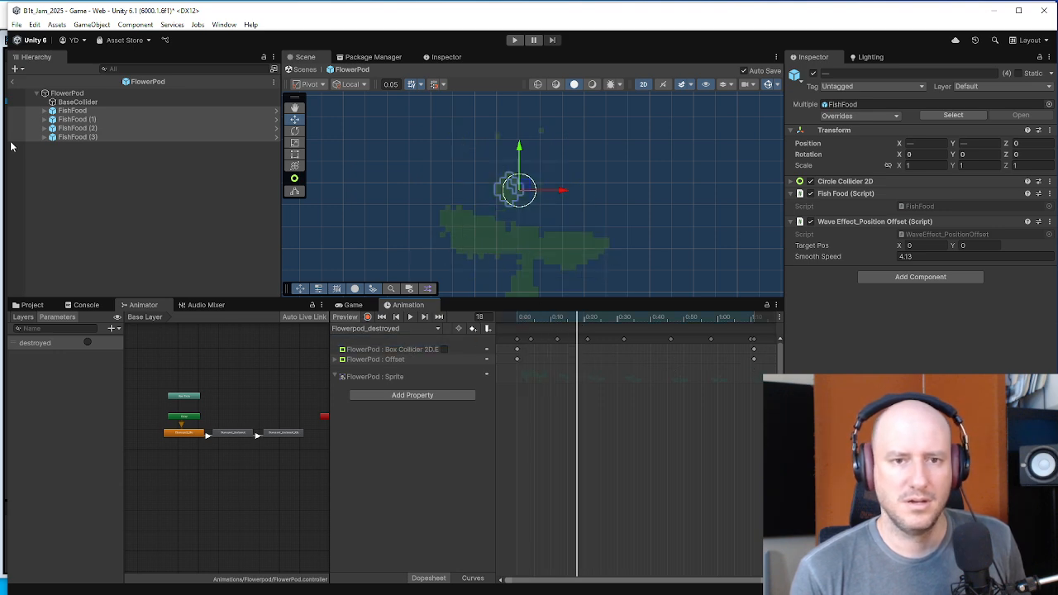
# - Spread the four FishFood objects apart above the opened pod, placing FishFood (3) at X -0.5, Y 1.24
pyautogui.click(105, 111)
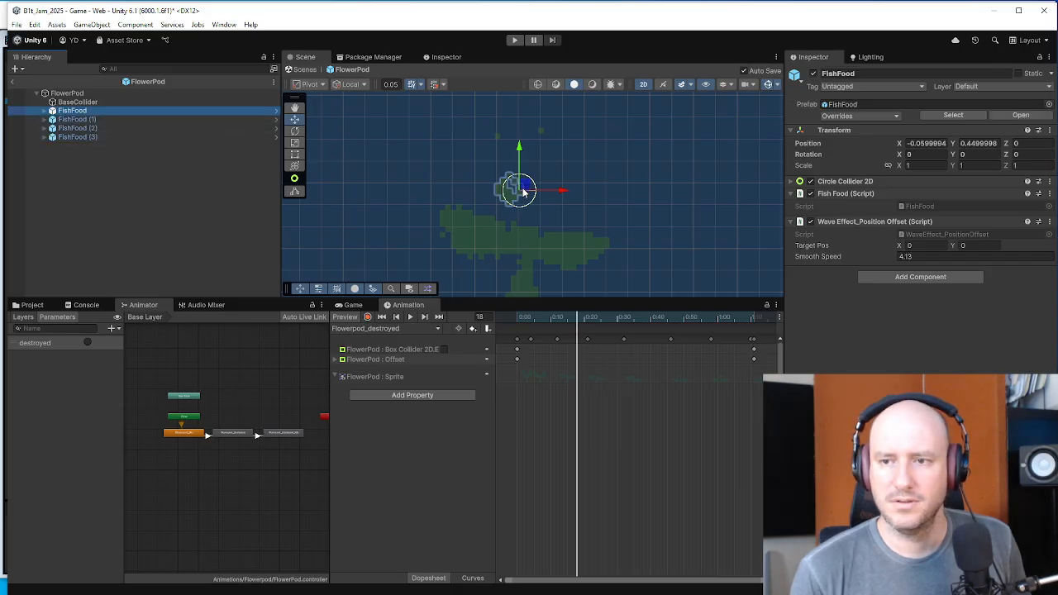
pyautogui.moveTo(522, 192); pyautogui.dragTo(509, 151)
pyautogui.click(110, 120)
pyautogui.click(97, 128)
pyautogui.click(104, 137)
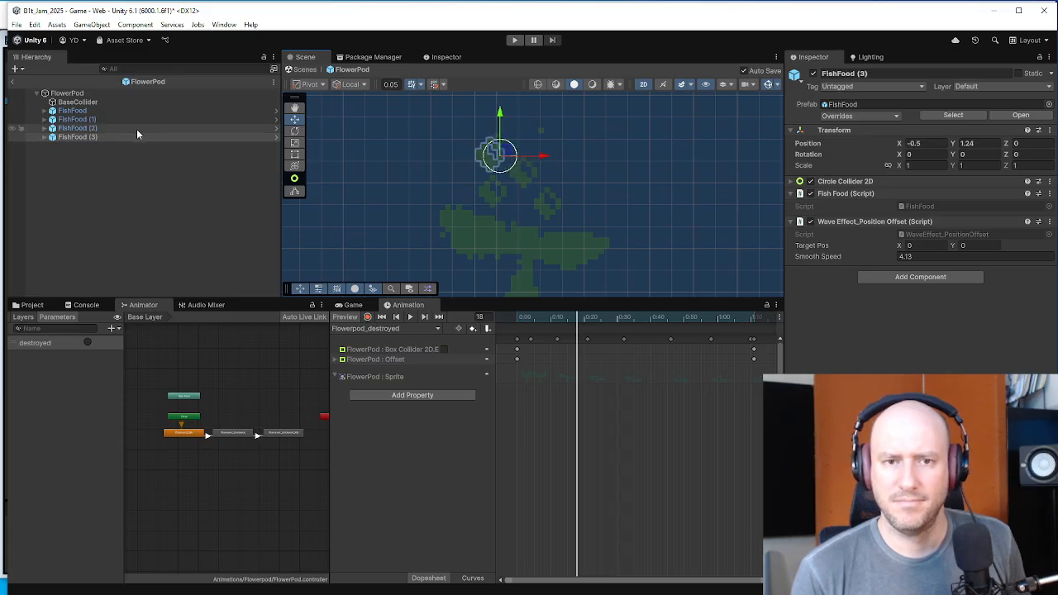
# - Rearrange the FishFood objects into a tighter diamond cluster above the opened pod, moving the first FishFood to X 0.82, Y 0.83
pyautogui.click(136, 129)
pyautogui.click(498, 156)
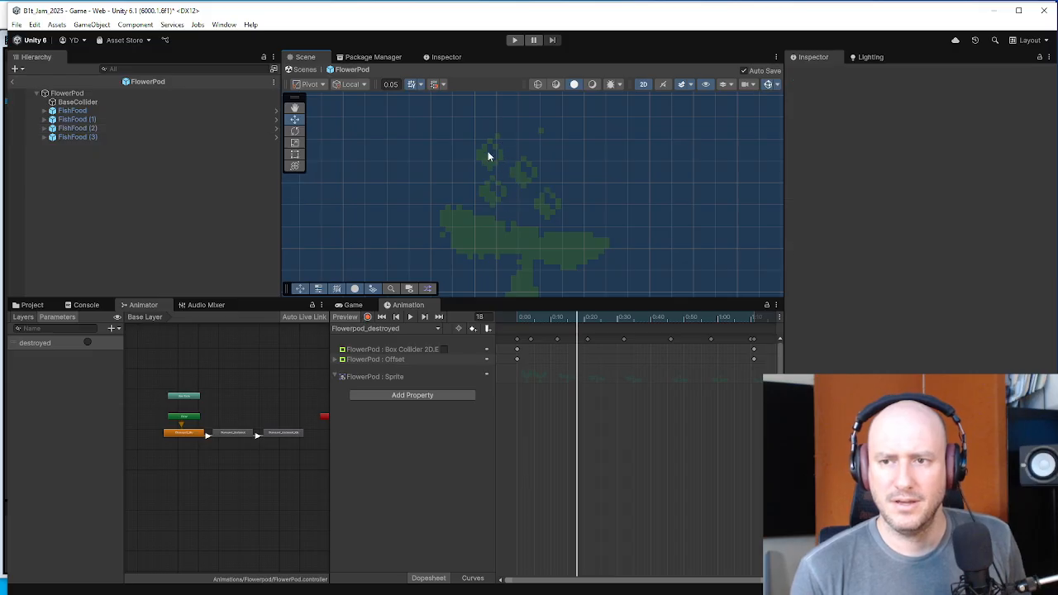
pyautogui.click(490, 152)
pyautogui.moveTo(501, 157); pyautogui.dragTo(533, 163)
pyautogui.click(95, 129)
pyautogui.click(223, 120)
pyautogui.click(121, 111)
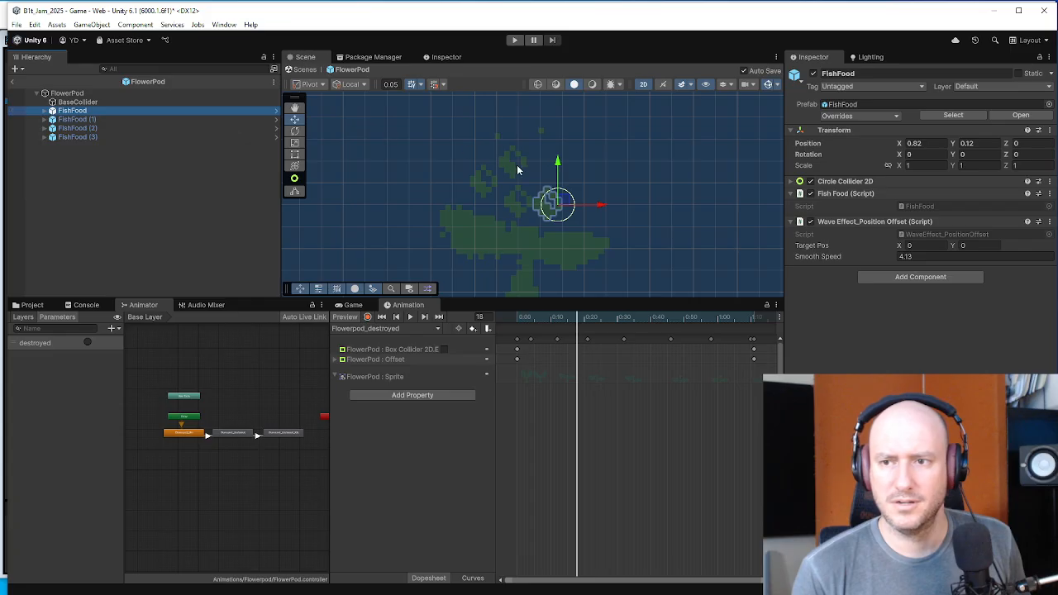
pyautogui.moveTo(563, 207); pyautogui.dragTo(563, 171)
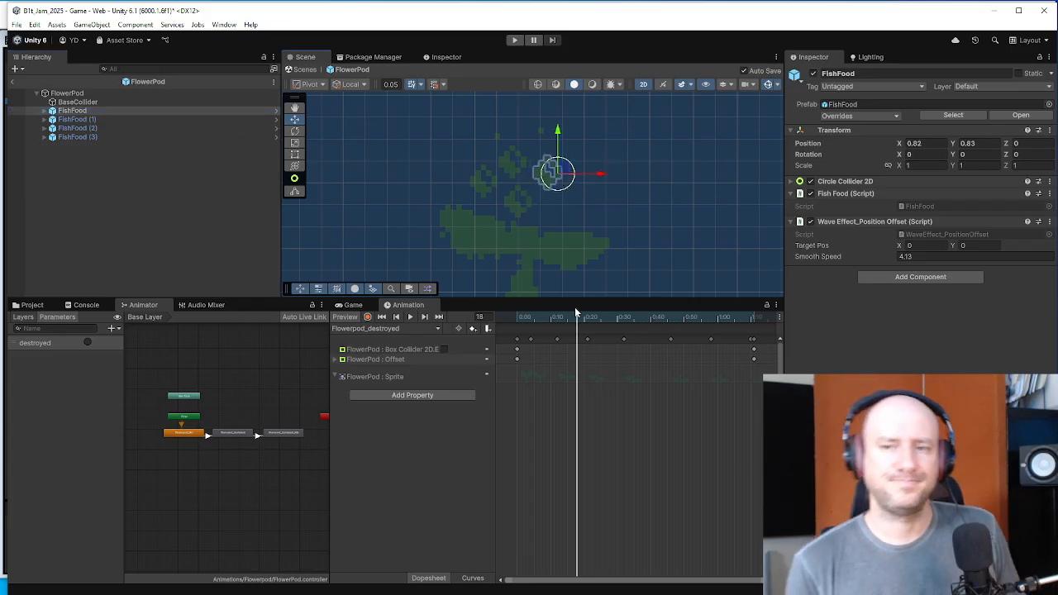
# - On the FlowerPod's Interact With Dash component, assign the dynamic Destroyed function to an event listener and prepare the event for further entries
pyautogui.click(67, 93)
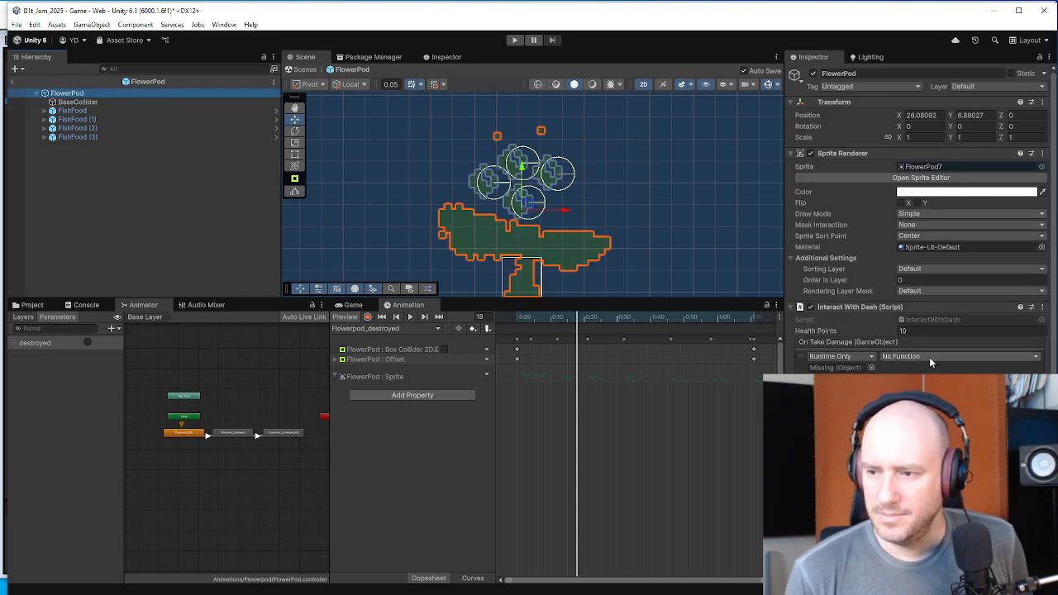
pyautogui.scroll(-1, 909, 339)
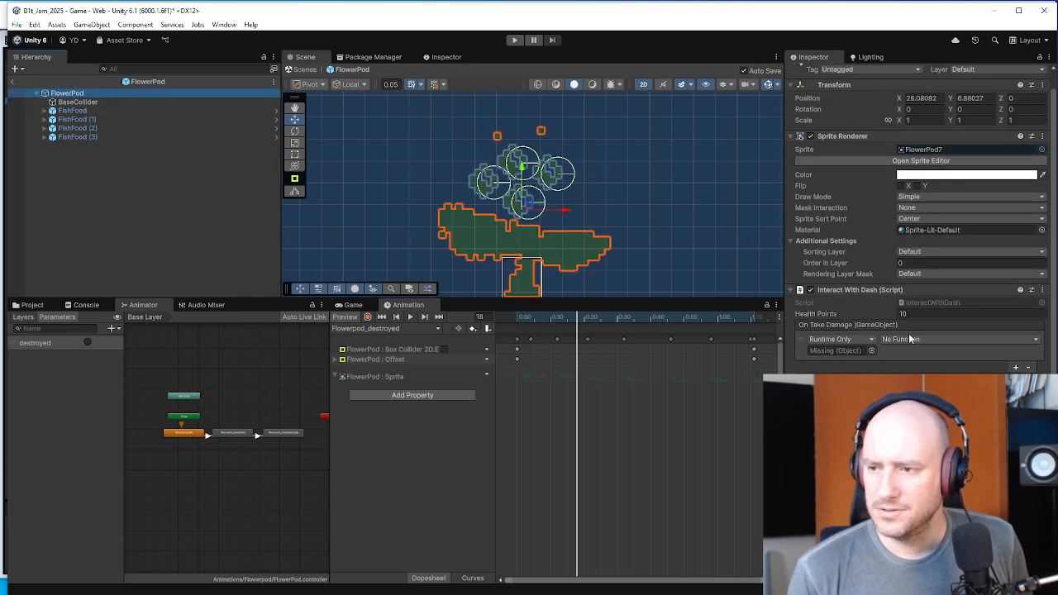
pyautogui.click(1028, 367)
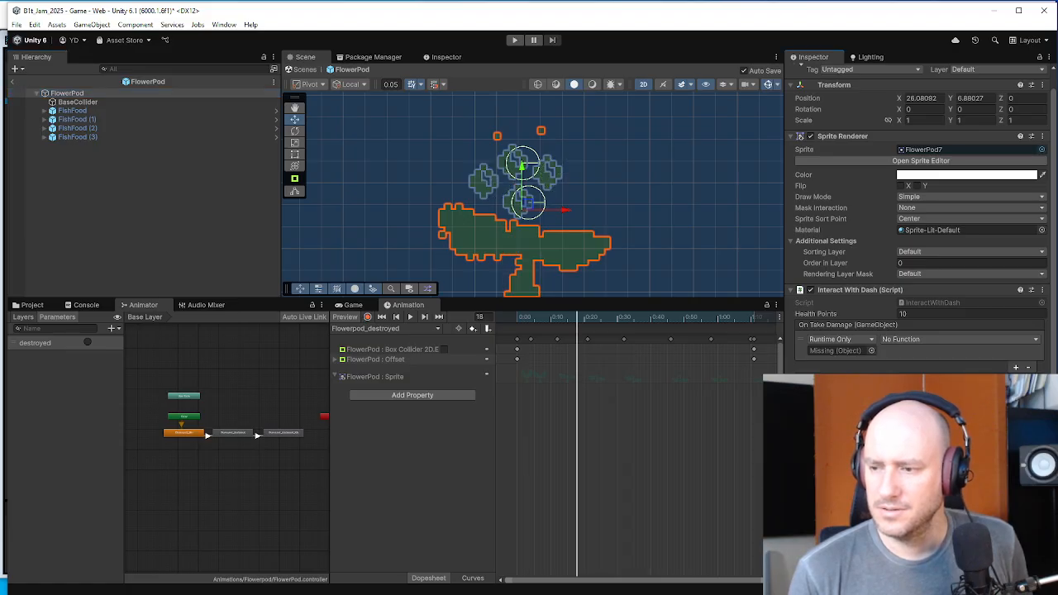
pyautogui.moveTo(917, 495)
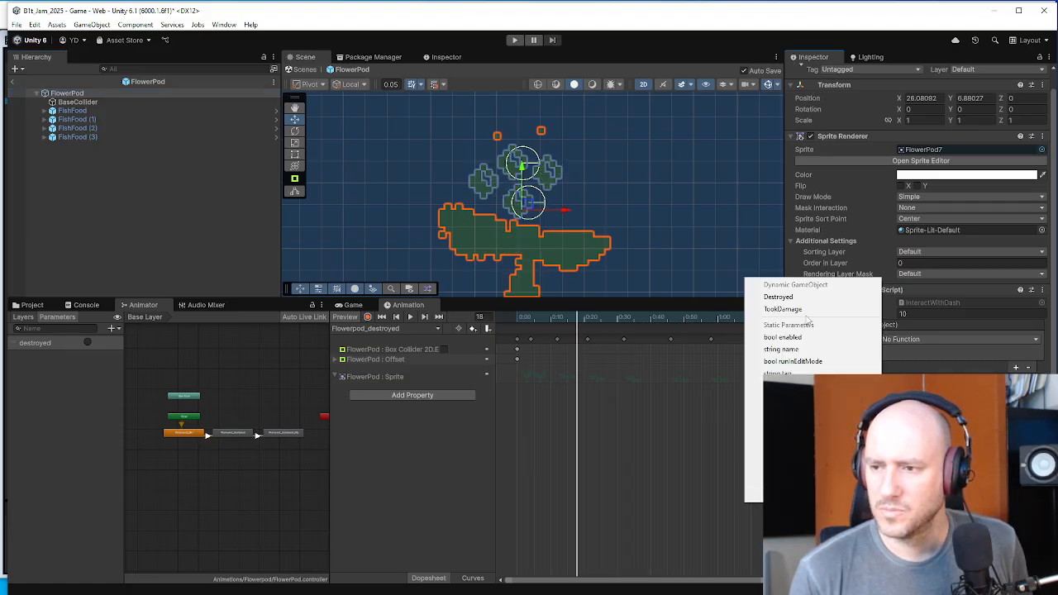
pyautogui.click(796, 299)
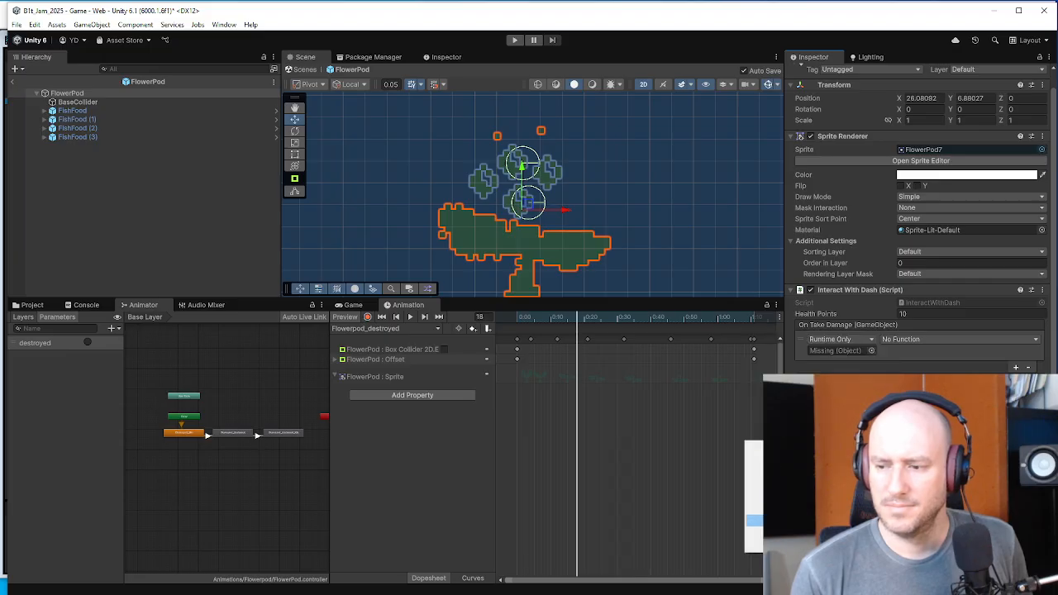
pyautogui.click(806, 545)
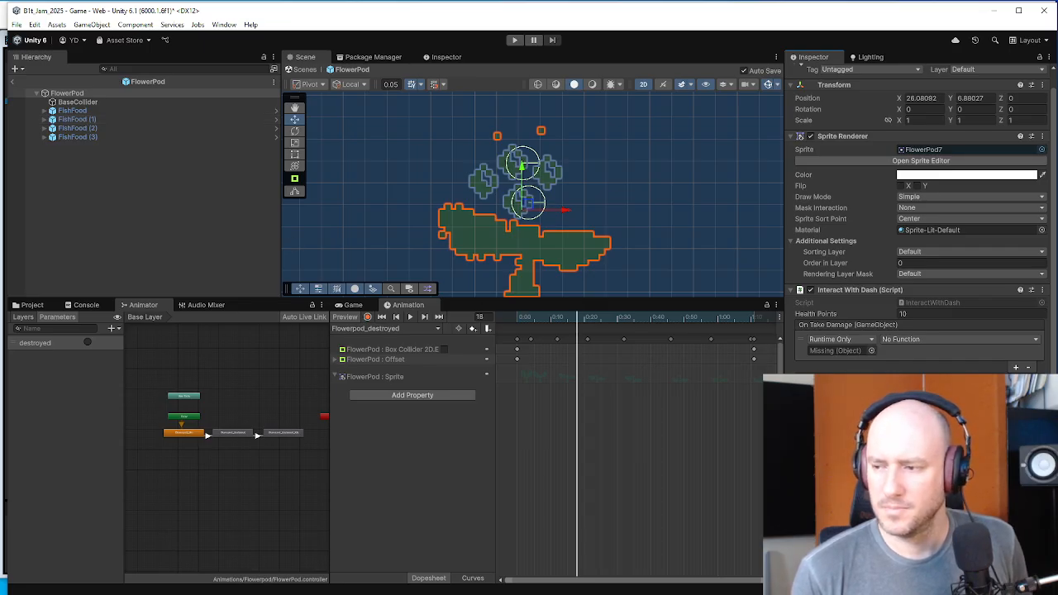
# - Assign the FishFood child objects, including FishFood (1), (2) and (3), as targets of the FlowerPod's event entries
pyautogui.moveTo(72, 121); pyautogui.dragTo(754, 473)
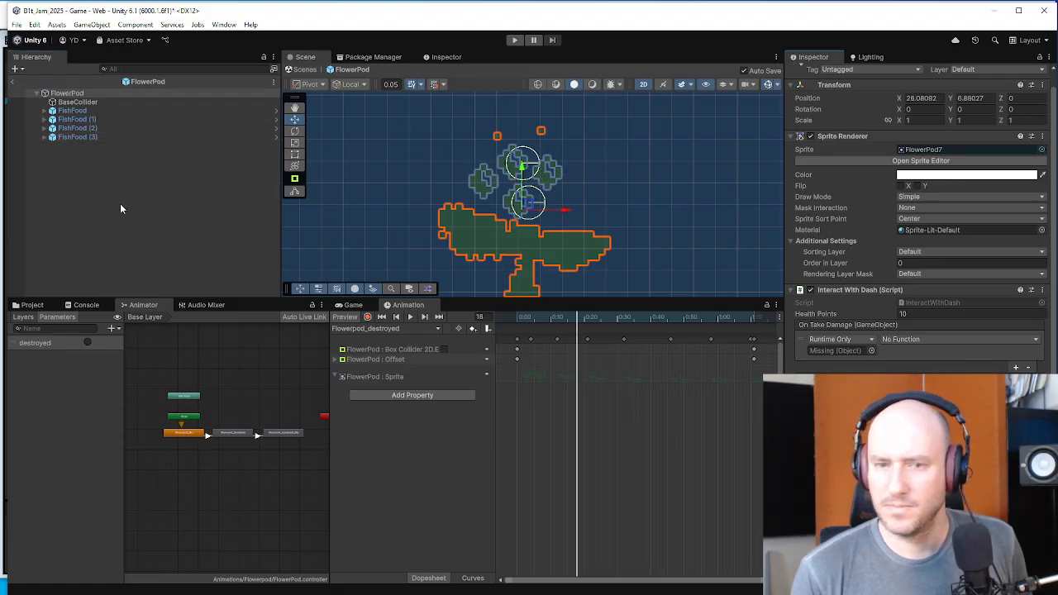
pyautogui.moveTo(92, 130); pyautogui.dragTo(797, 471)
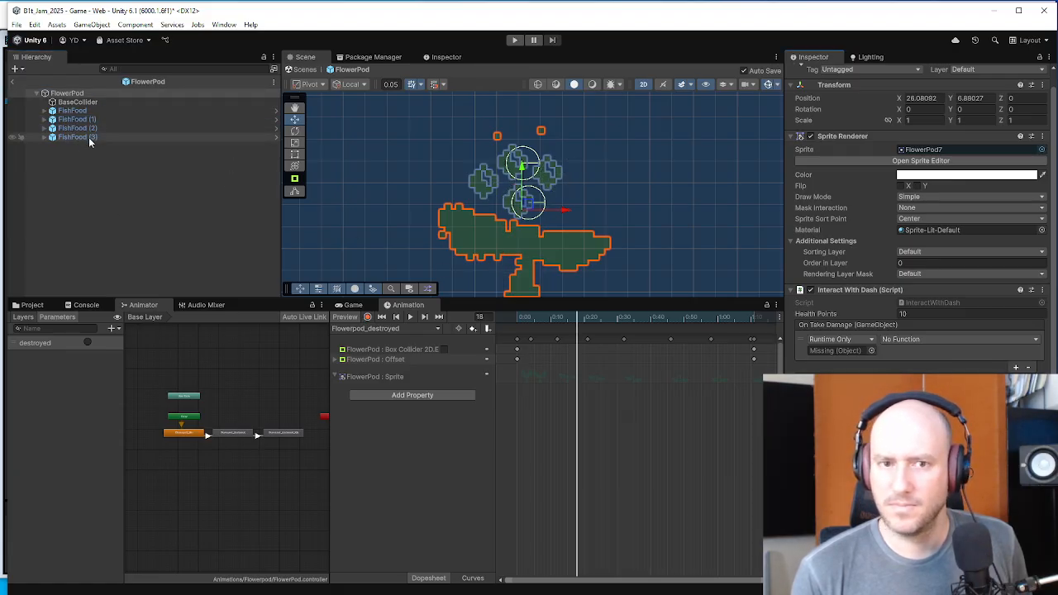
pyautogui.moveTo(88, 137); pyautogui.dragTo(797, 470)
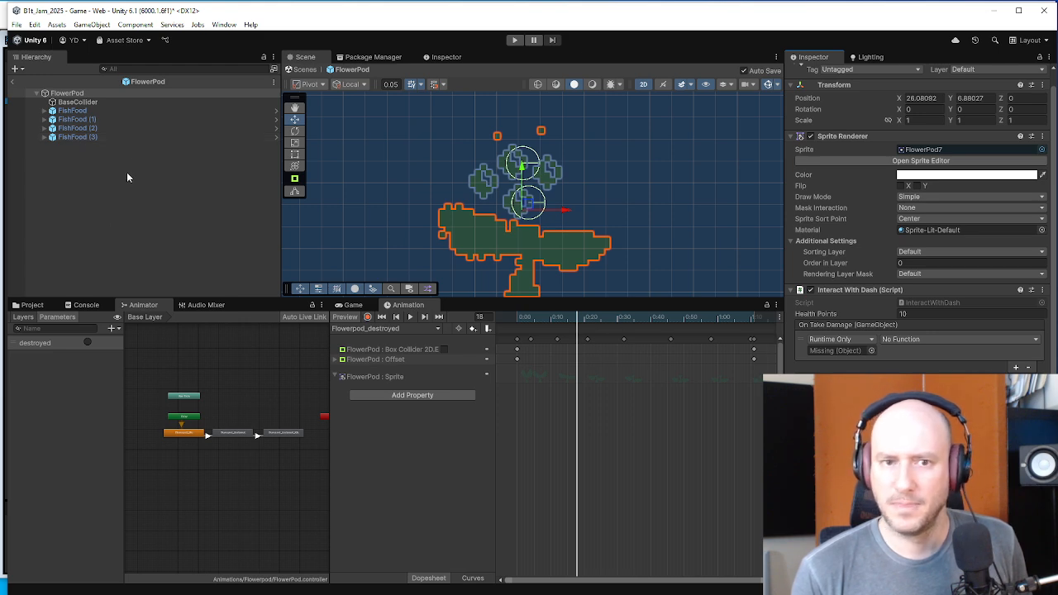
pyautogui.moveTo(104, 137); pyautogui.dragTo(818, 488)
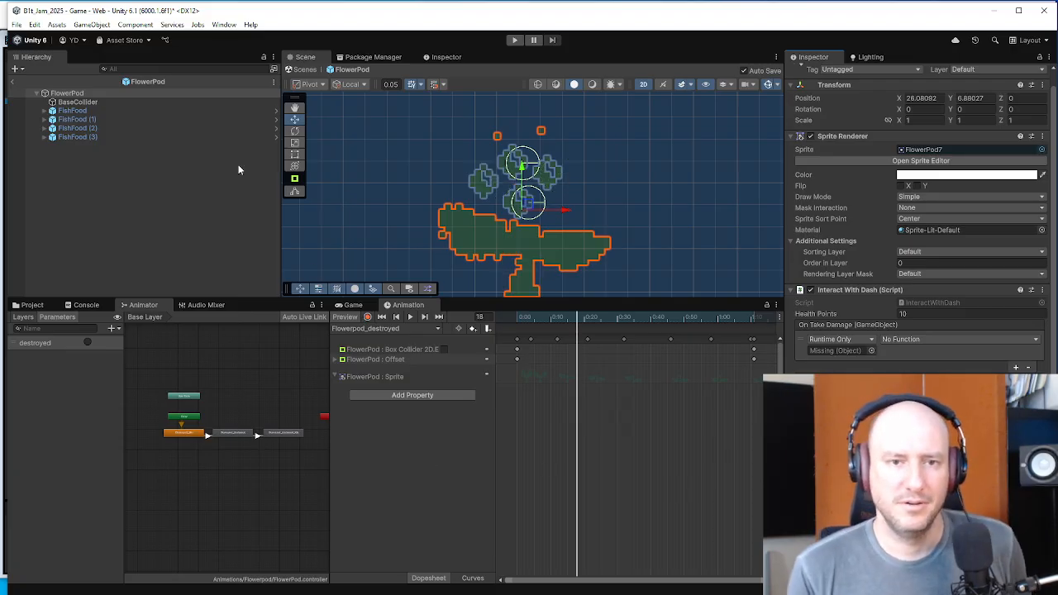
# - Deactivate all four FishFood objects inside the FlowerPod prefab and return to the Game scene
pyautogui.click(133, 138)
pyautogui.keyDown('shift'); pyautogui.click(139, 111); pyautogui.keyUp('shift')
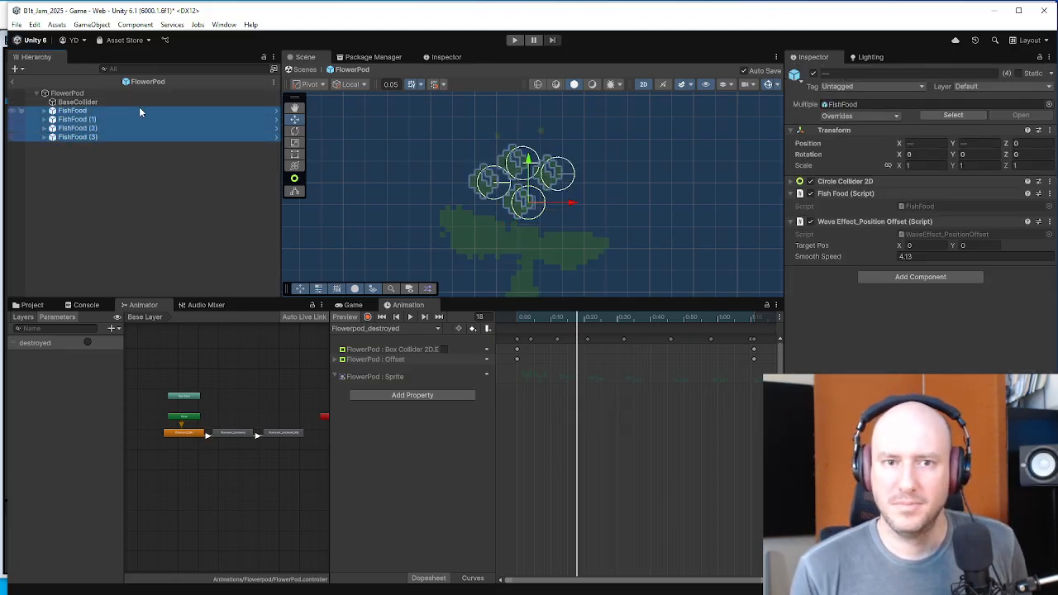
pyautogui.click(813, 73)
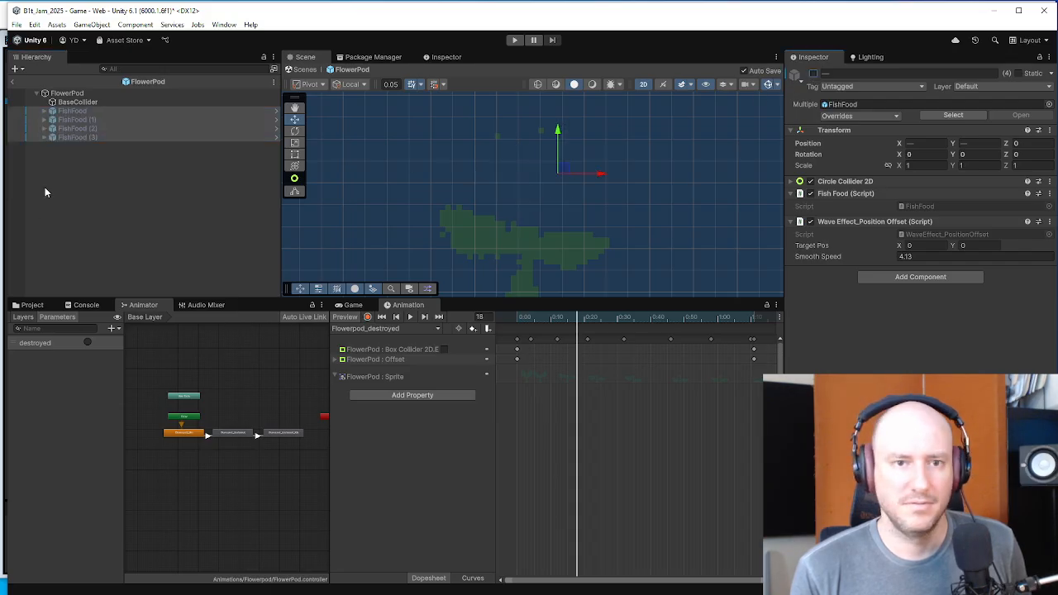
pyautogui.click(12, 81)
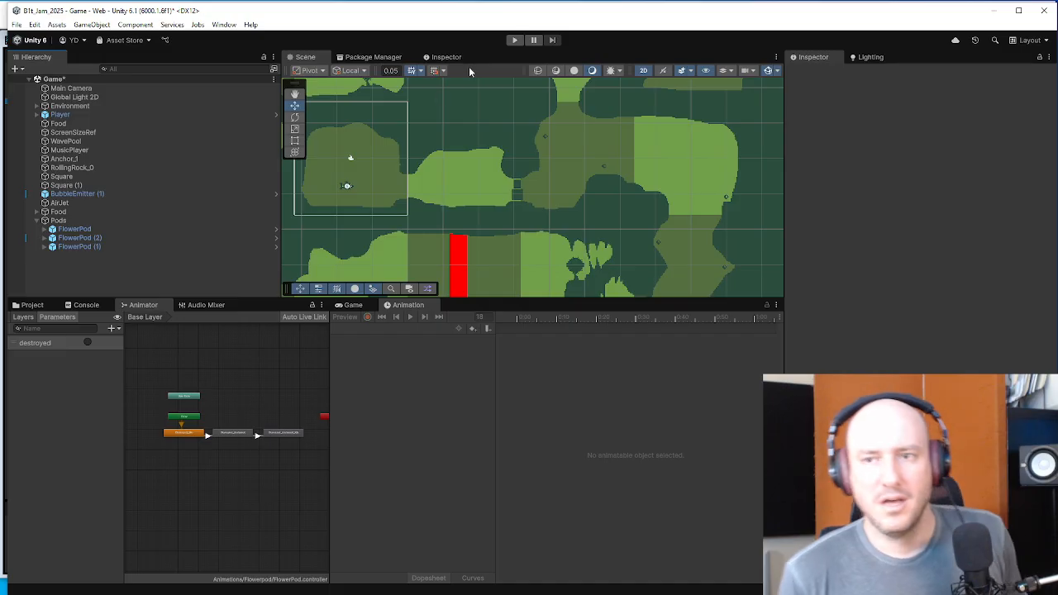
# - Play-test the game, swimming the fish from Scene32 through Scene33 into Scene34 to eat the two food pieces there
pyautogui.click(513, 39)
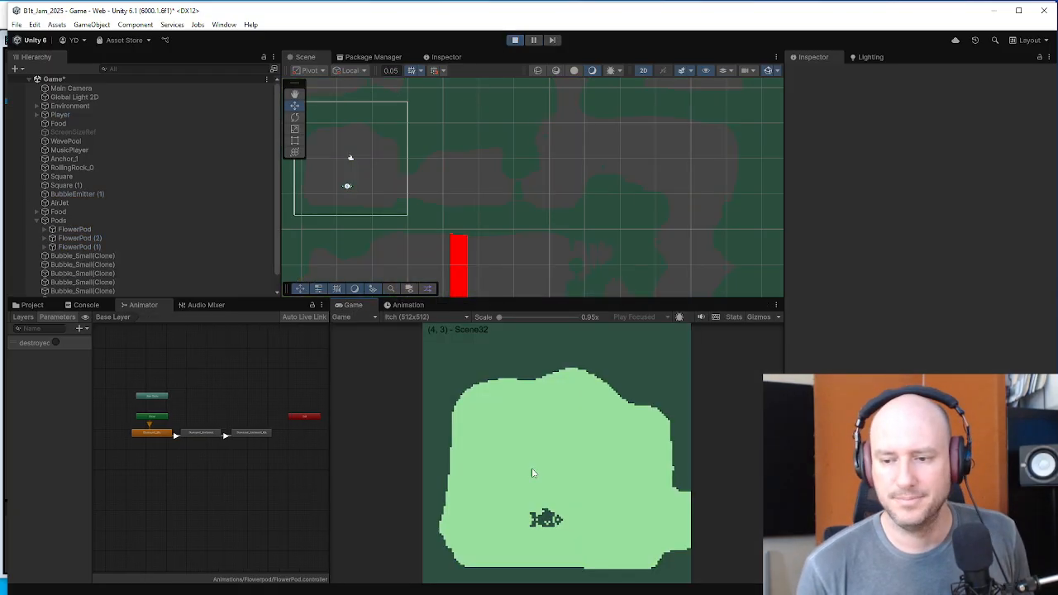
pyautogui.press('d')
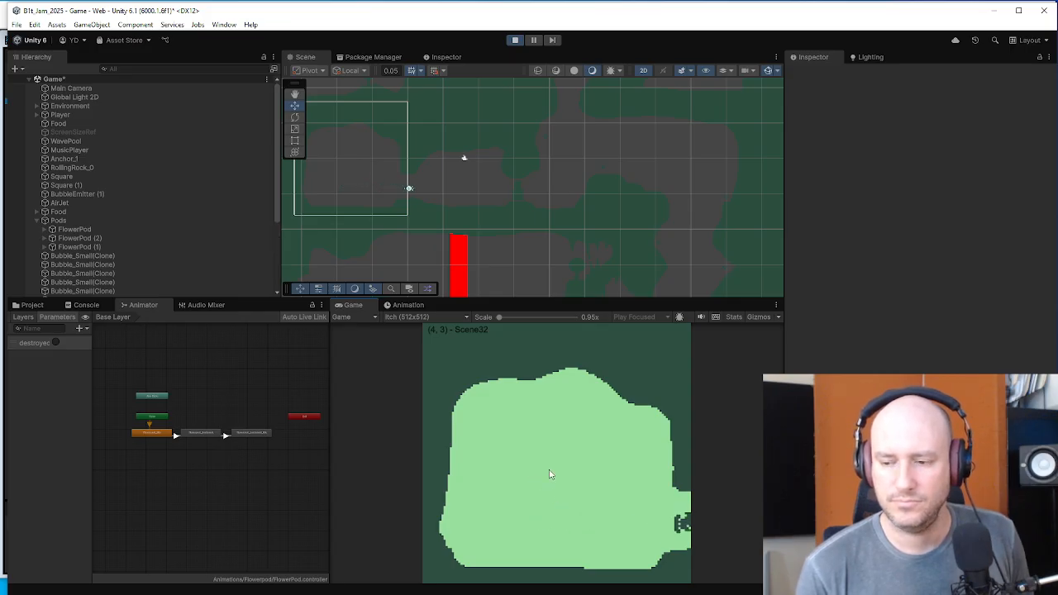
pyautogui.press('d')
pyautogui.press('d')
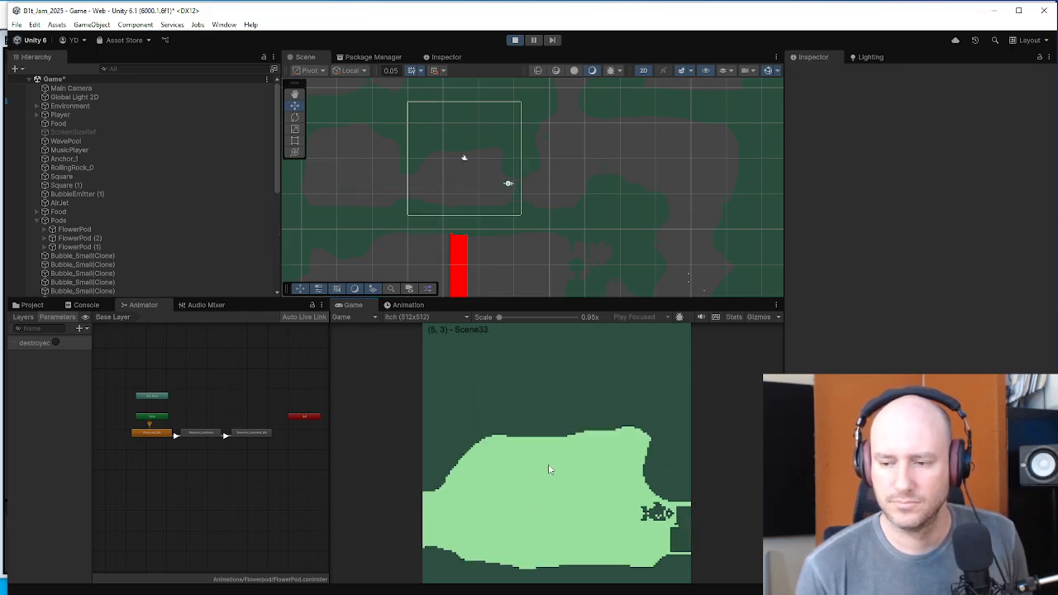
pyautogui.press('d')
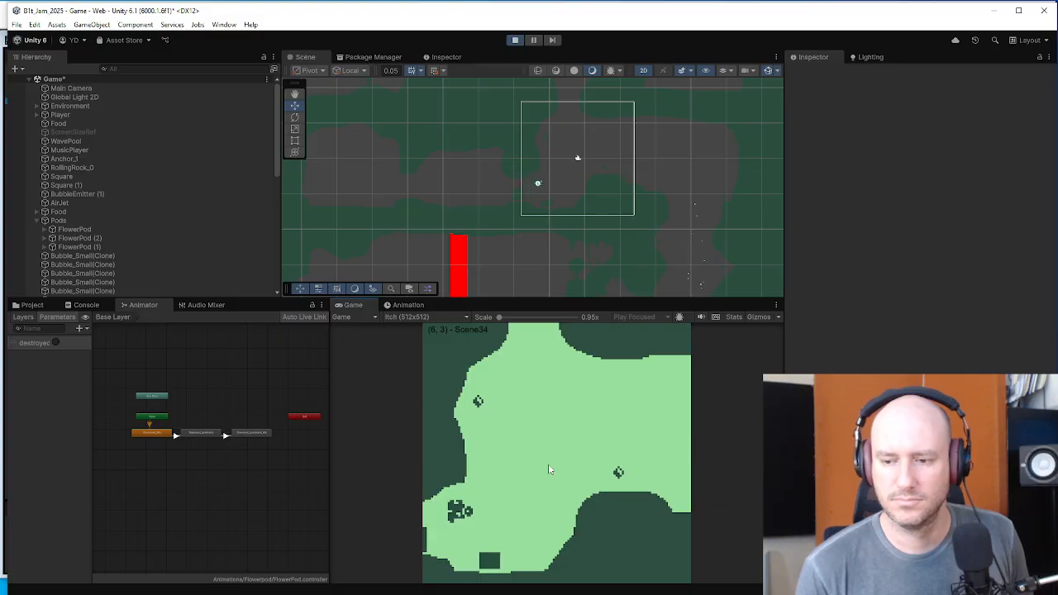
pyautogui.press('d')
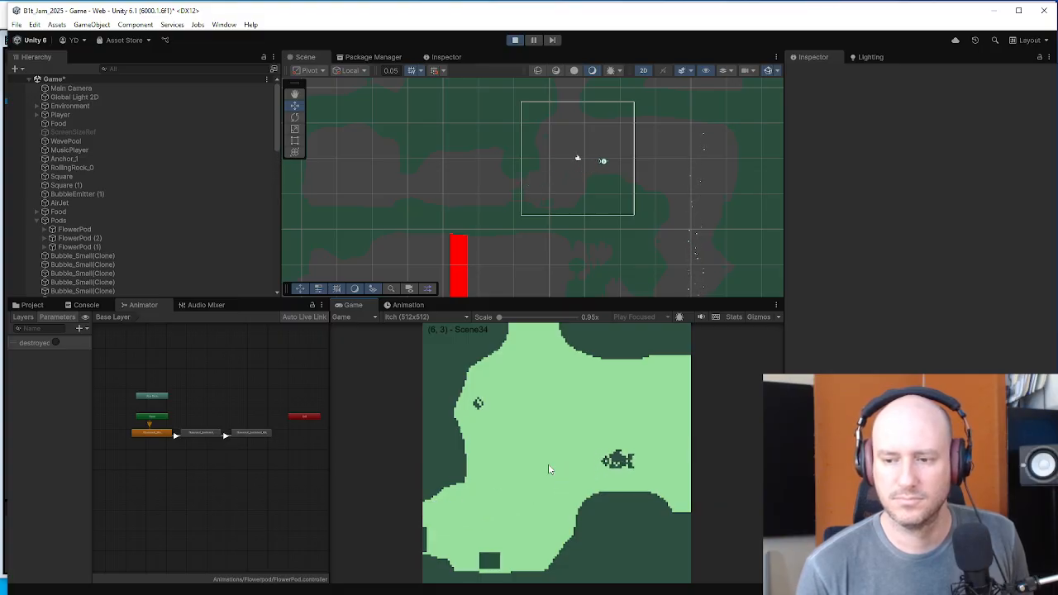
pyautogui.press('a')
pyautogui.press('w')
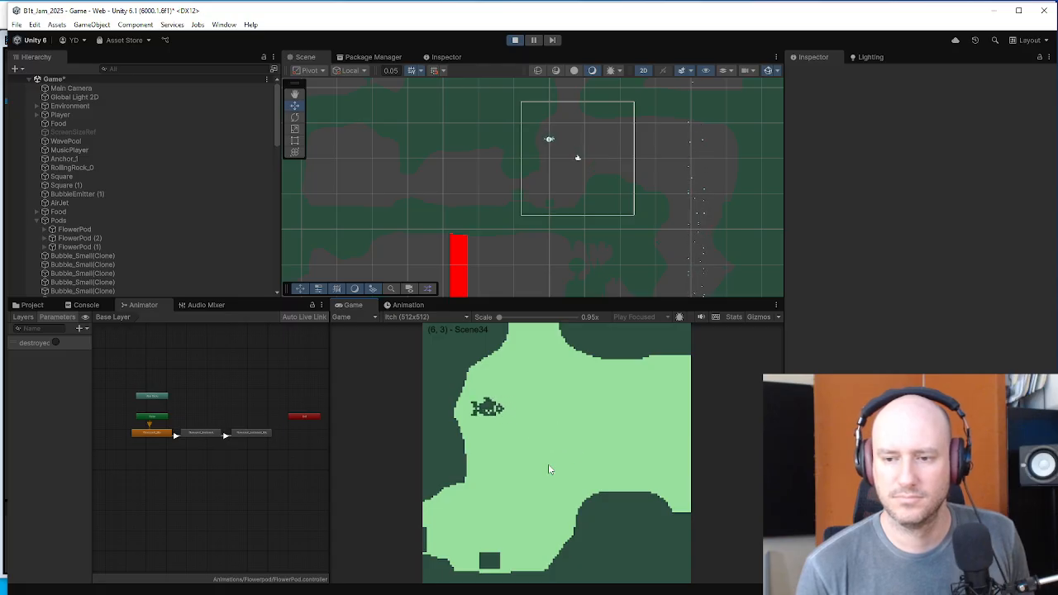
# - Swim the fish up from Scene34 through Scene25 and Scene16, then around to the flower pod in Scene23
pyautogui.press('w')
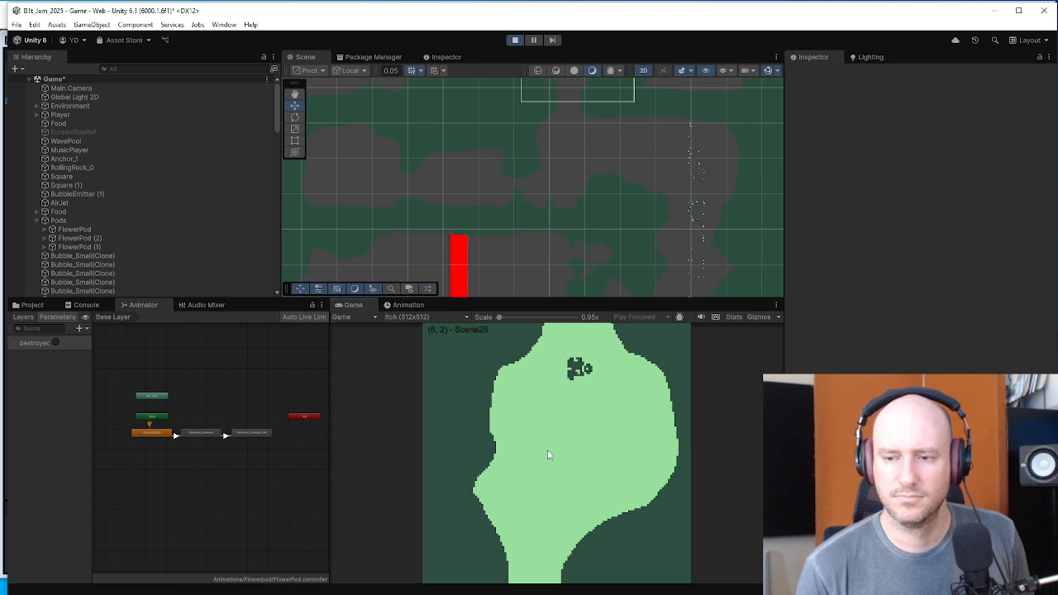
pyautogui.press('w')
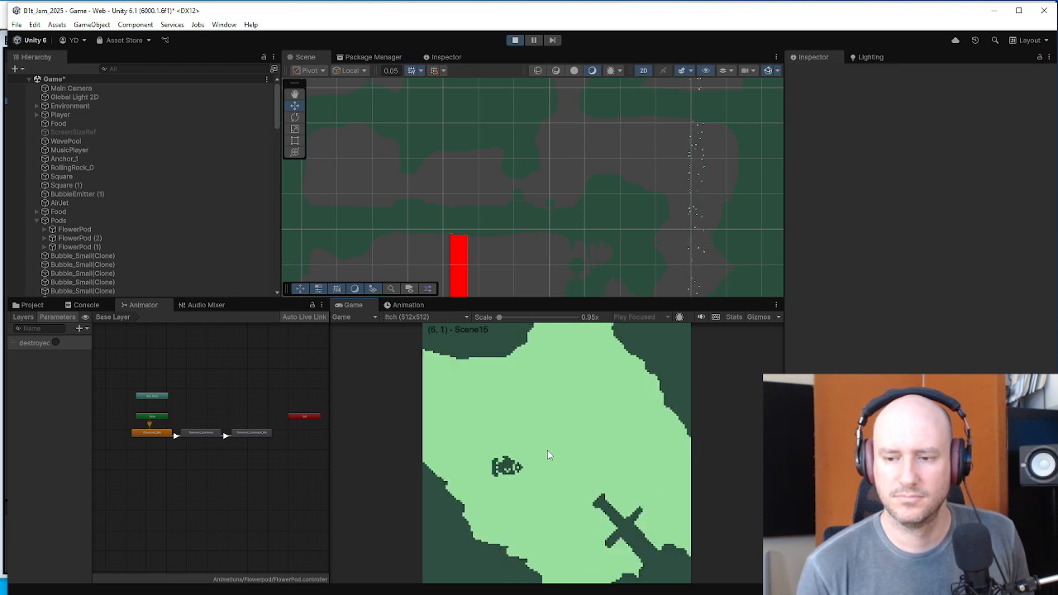
pyautogui.press('w')
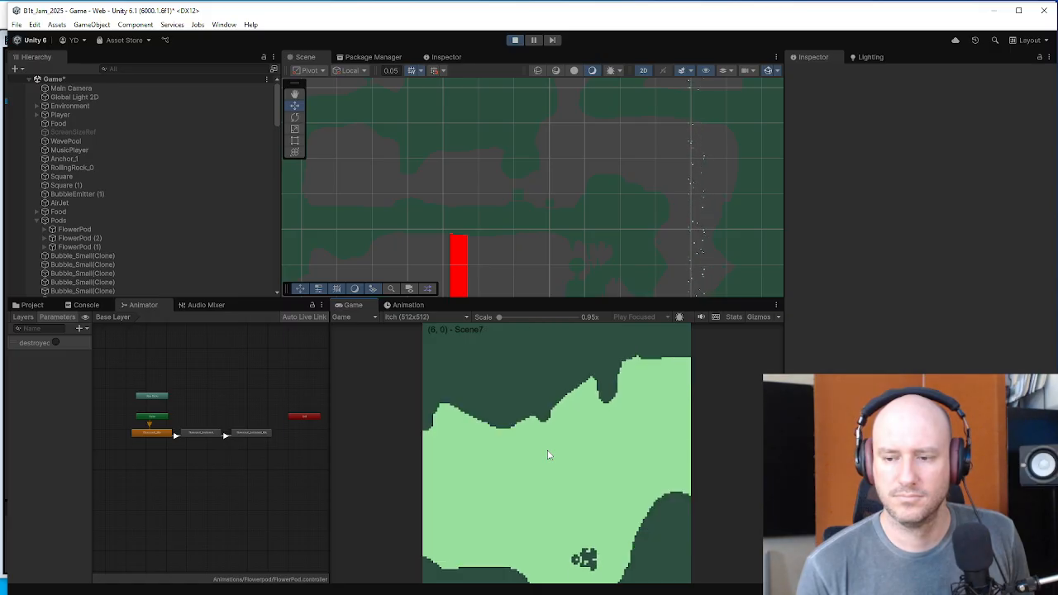
pyautogui.press('s')
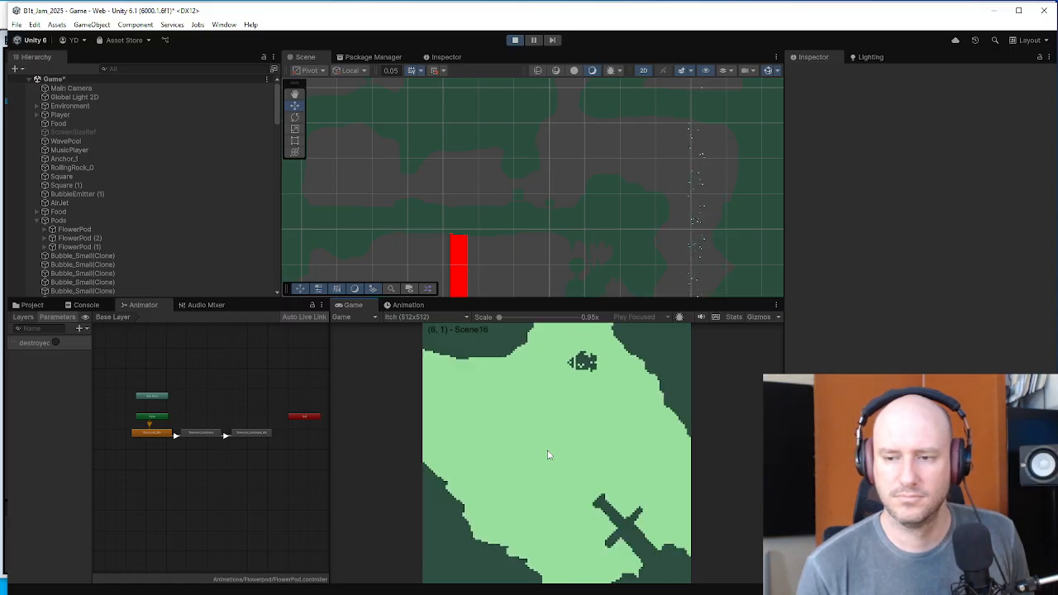
pyautogui.press('a')
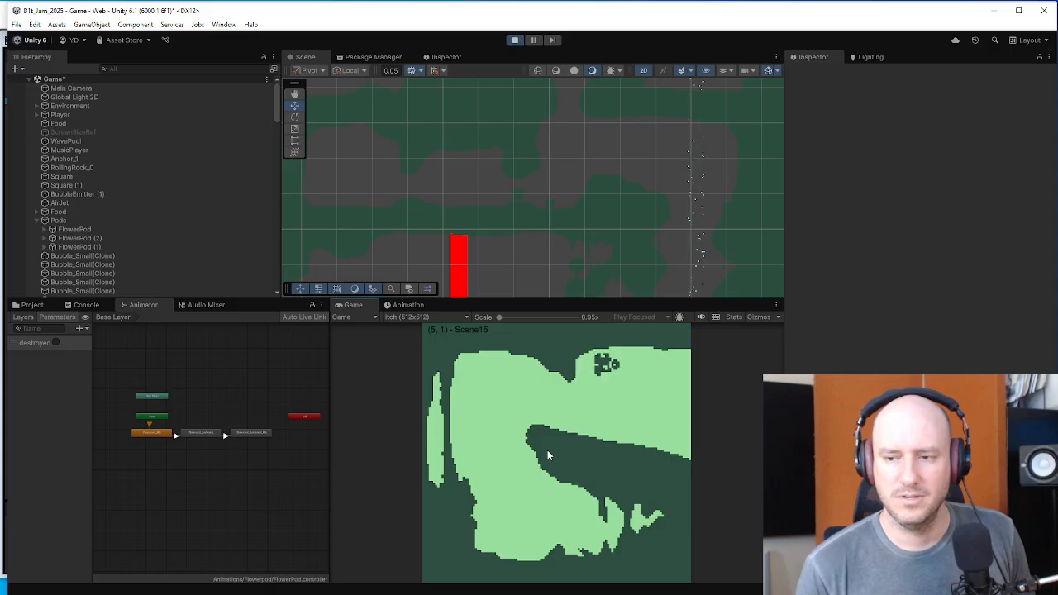
pyautogui.press('d')
pyautogui.press('d')
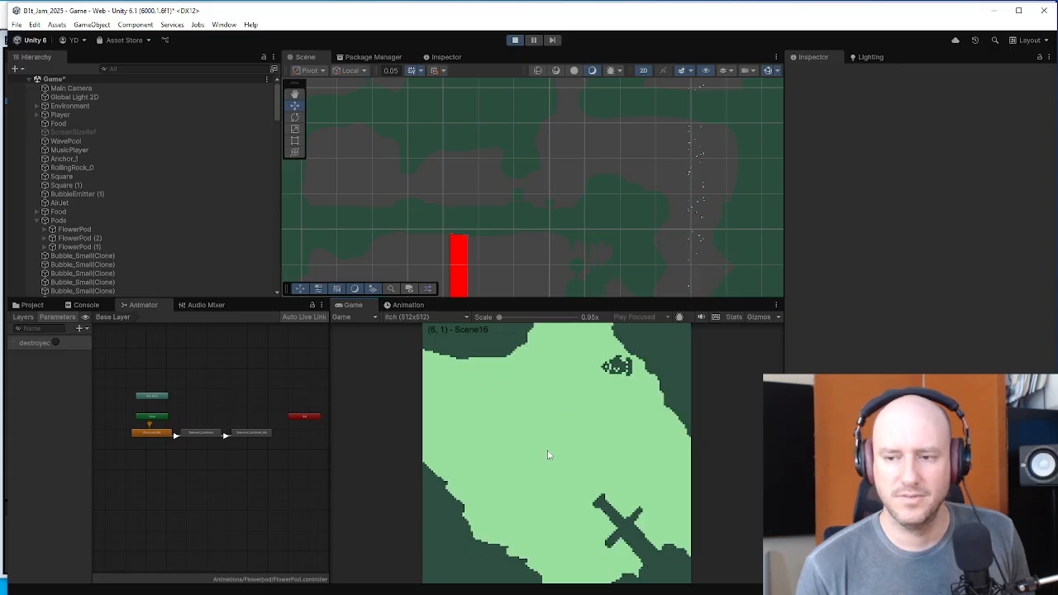
pyautogui.press('w')
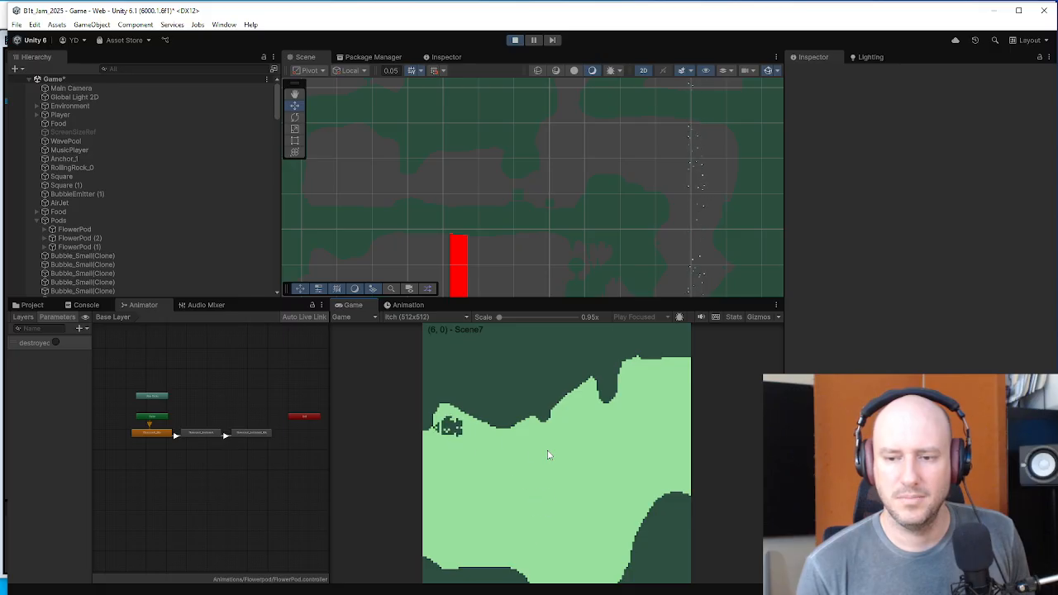
pyautogui.press('a')
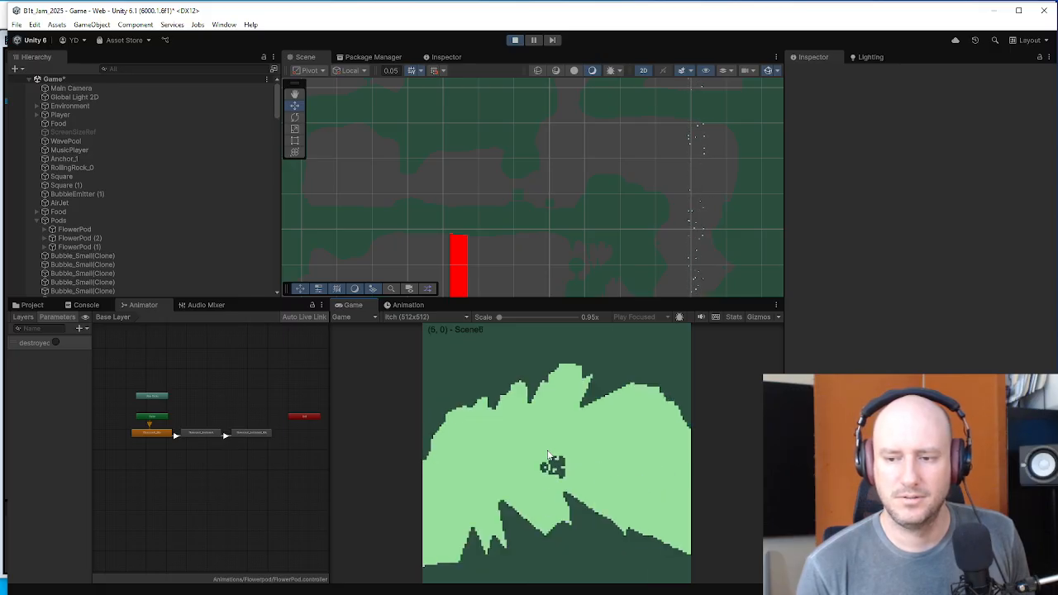
pyautogui.press('s')
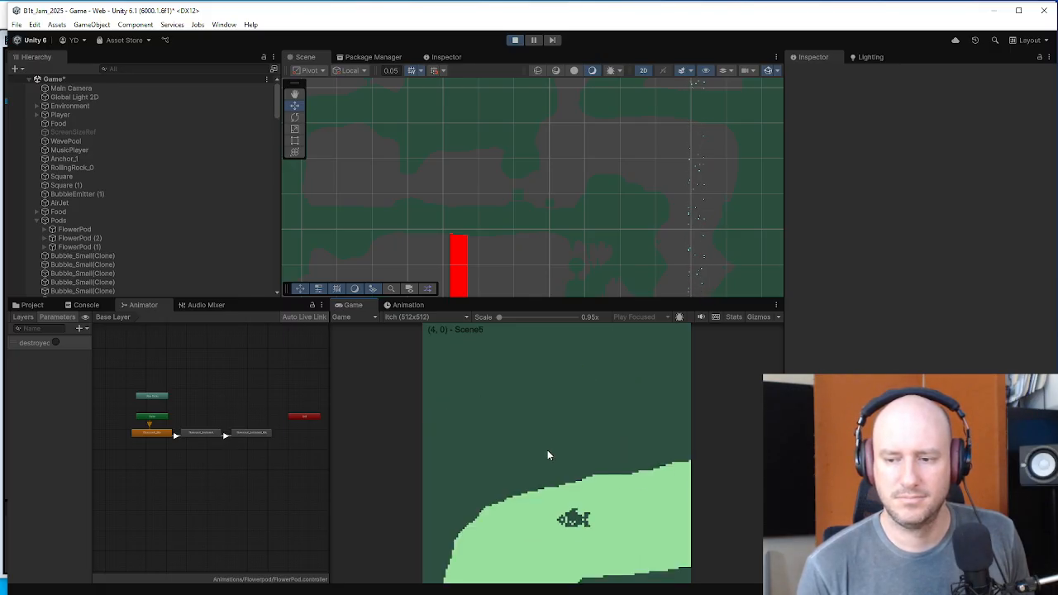
pyautogui.press('a')
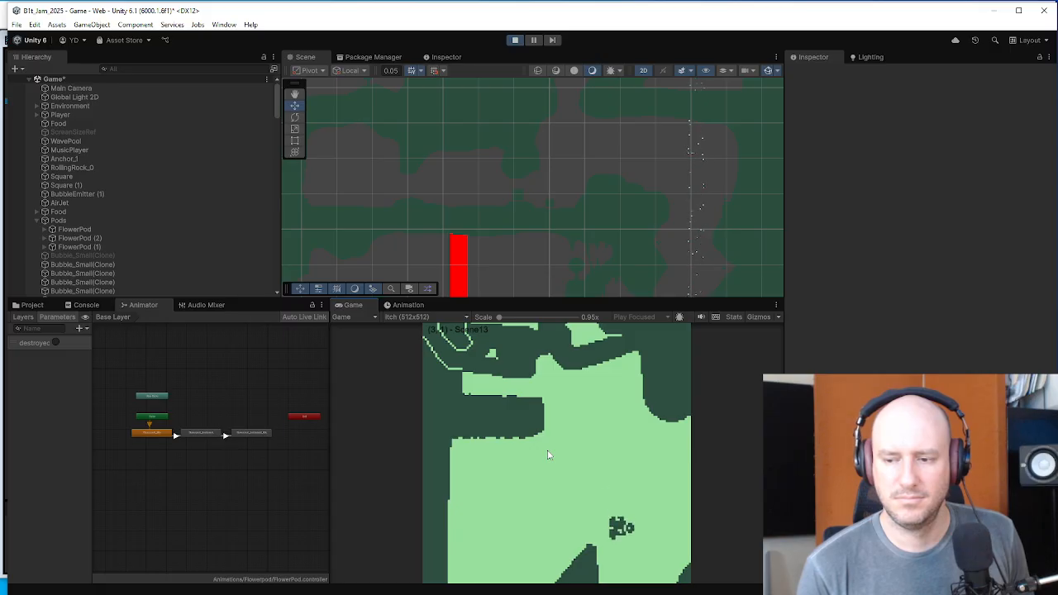
pyautogui.press('s')
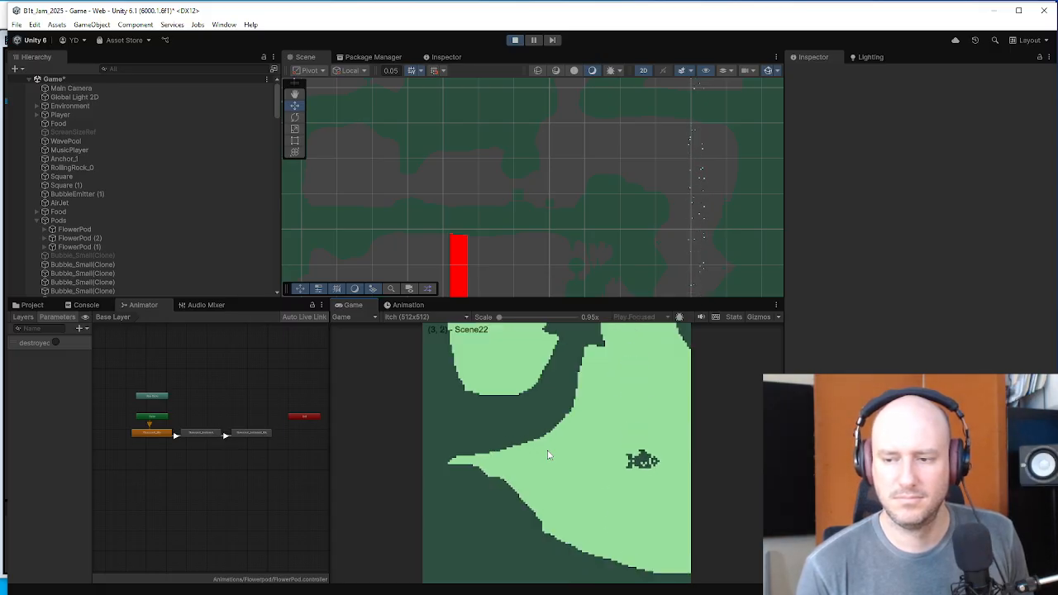
pyautogui.press('a')
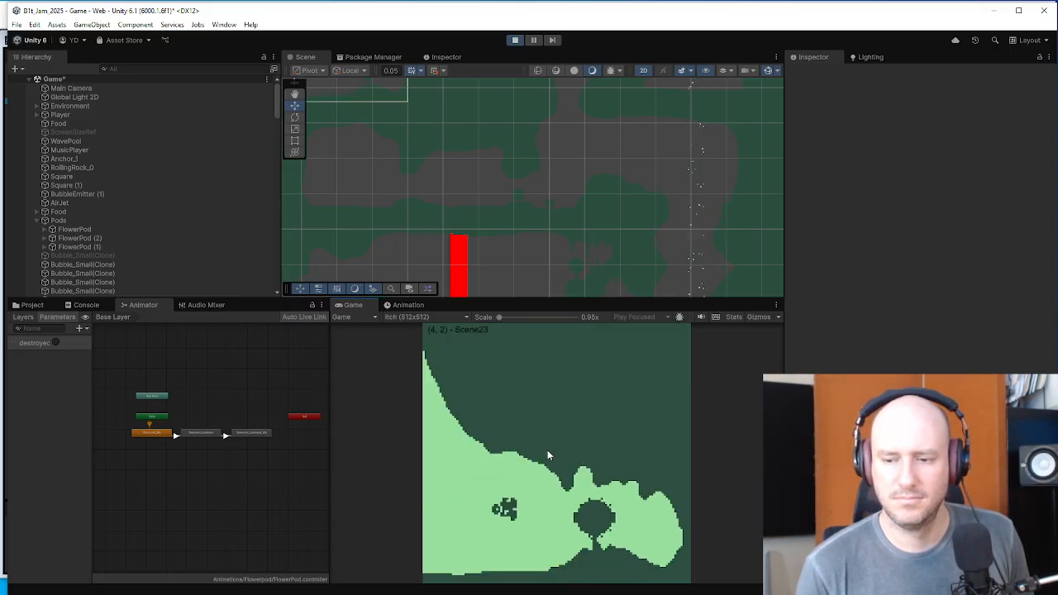
pyautogui.press('d')
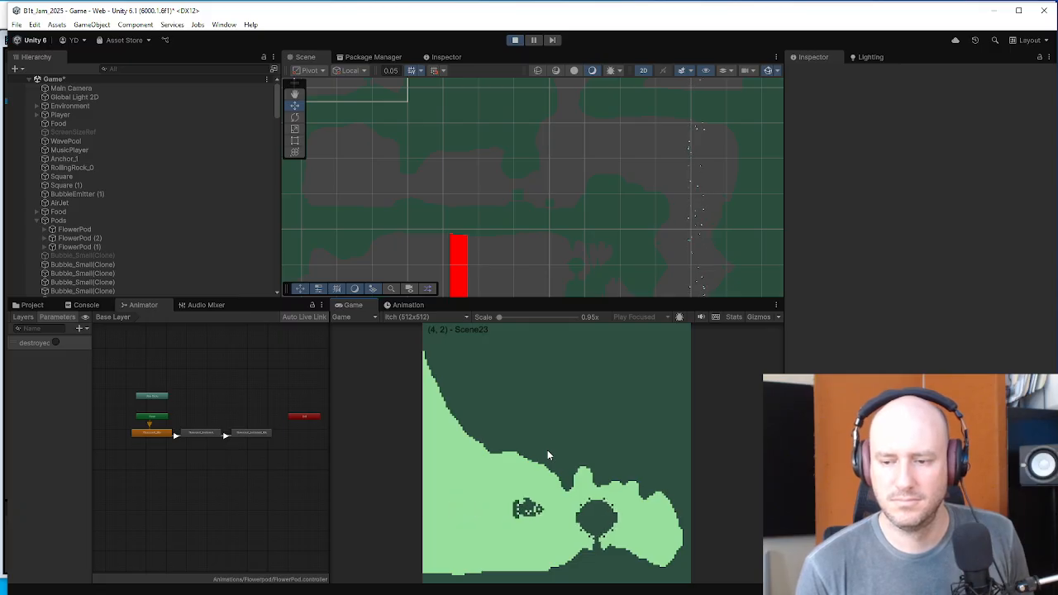
# - Swim the small fish back and forth against the flower pod in Scene23 to test its collision
pyautogui.press('a')
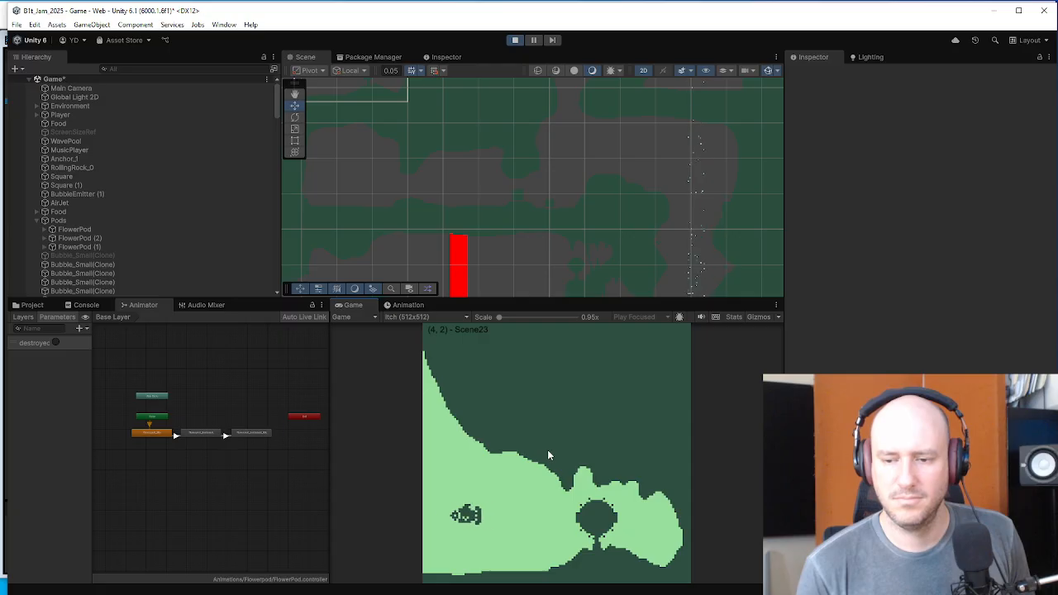
pyautogui.press('d')
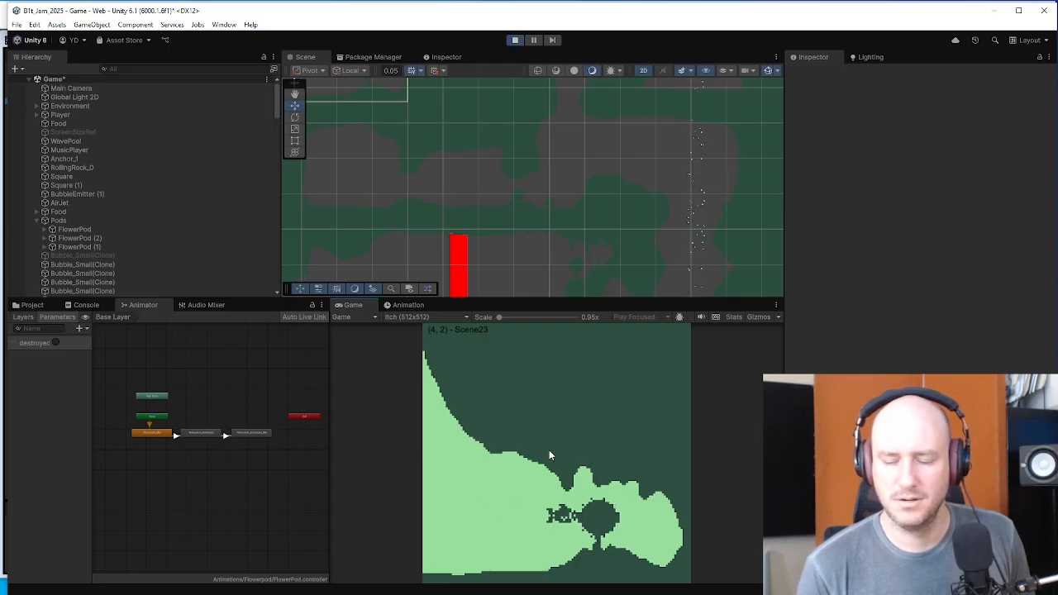
pyautogui.press('a')
pyautogui.press('d')
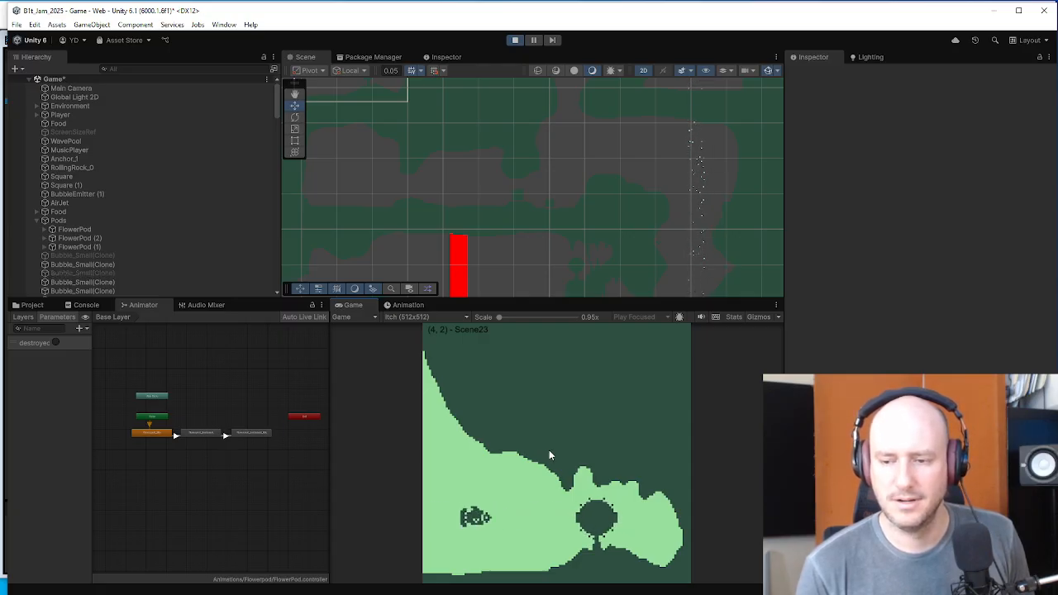
pyautogui.press('a')
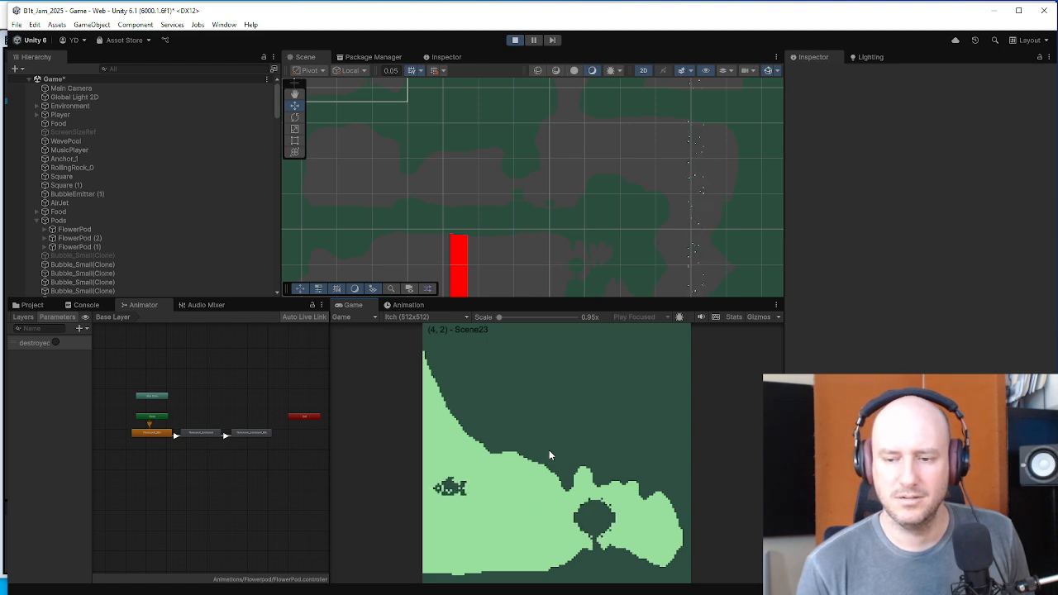
# - Swim the fish out of Scene23 up through Scene13, Scene14 and Scene5, then across to Scene7
pyautogui.press('w')
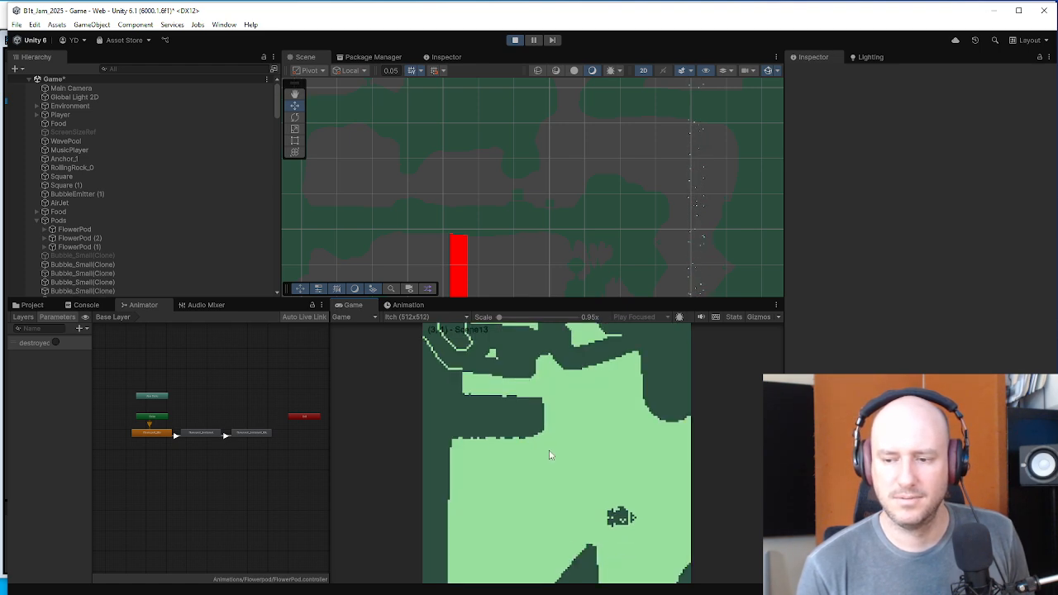
pyautogui.press('d')
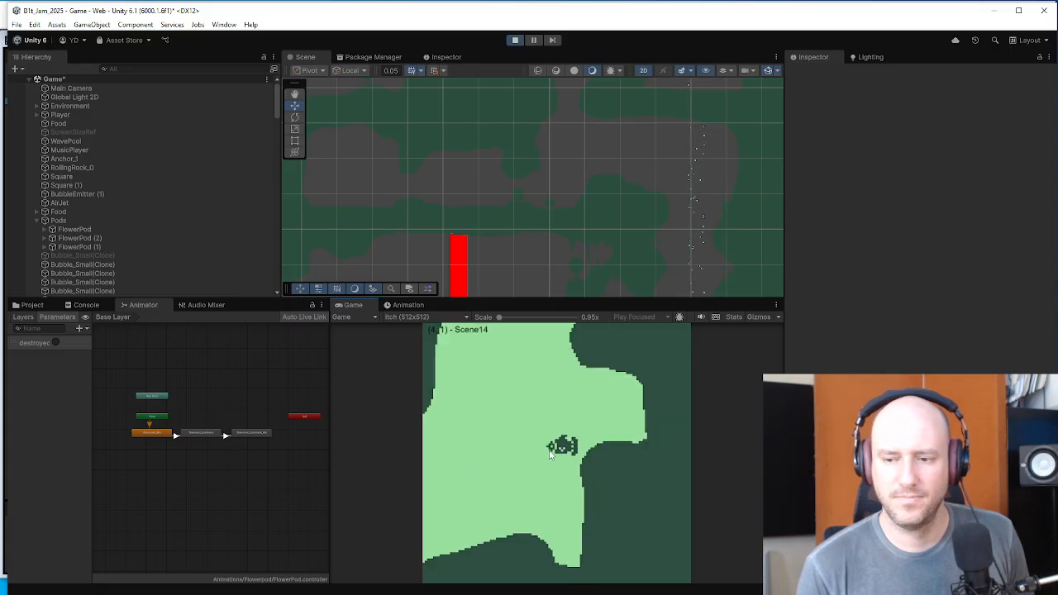
pyautogui.press('w')
pyautogui.press('d')
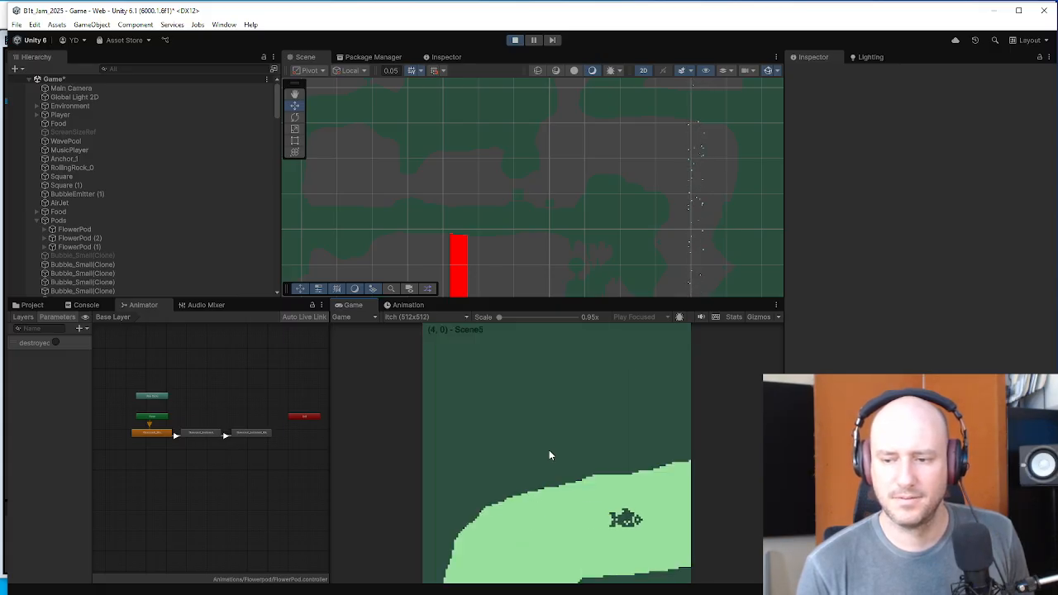
pyautogui.press('w')
pyautogui.press('d')
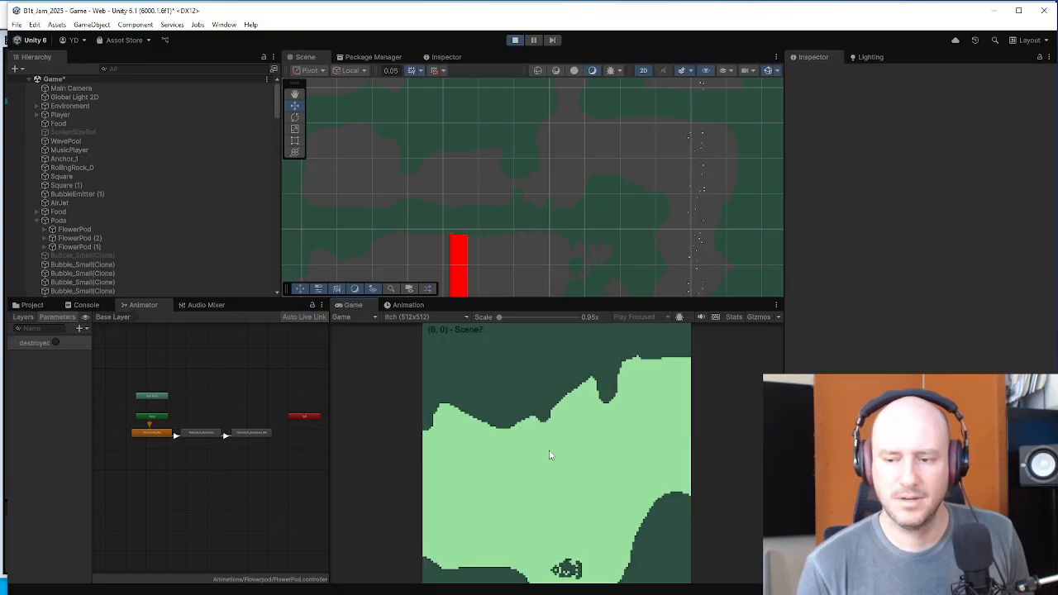
# - Swim the fish down from Scene7 through Scene16, Scene25 and Scene34 into the bubble stream area of Scene35
pyautogui.press('s')
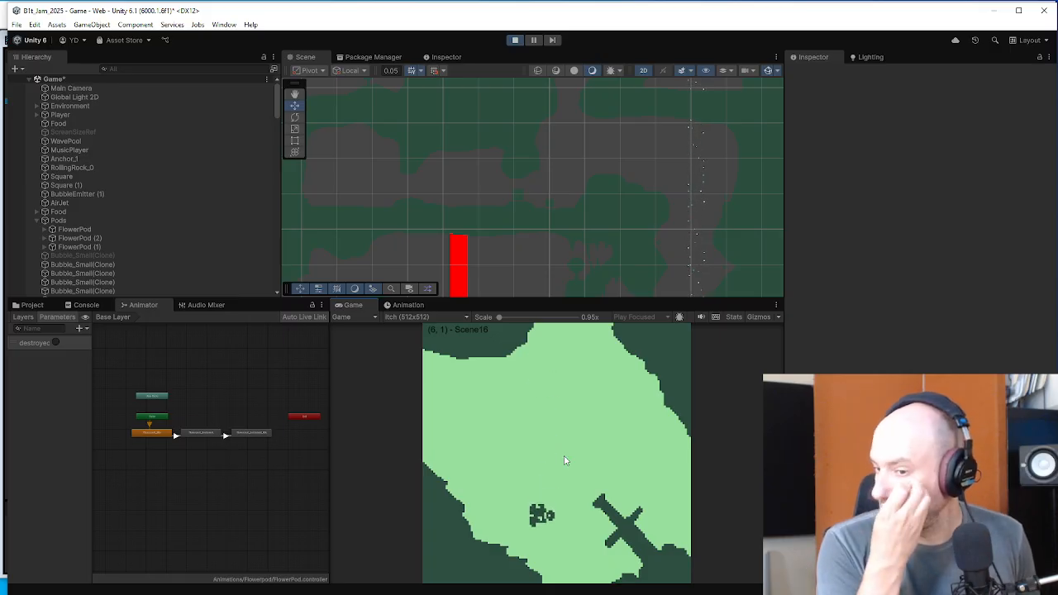
pyautogui.press('d')
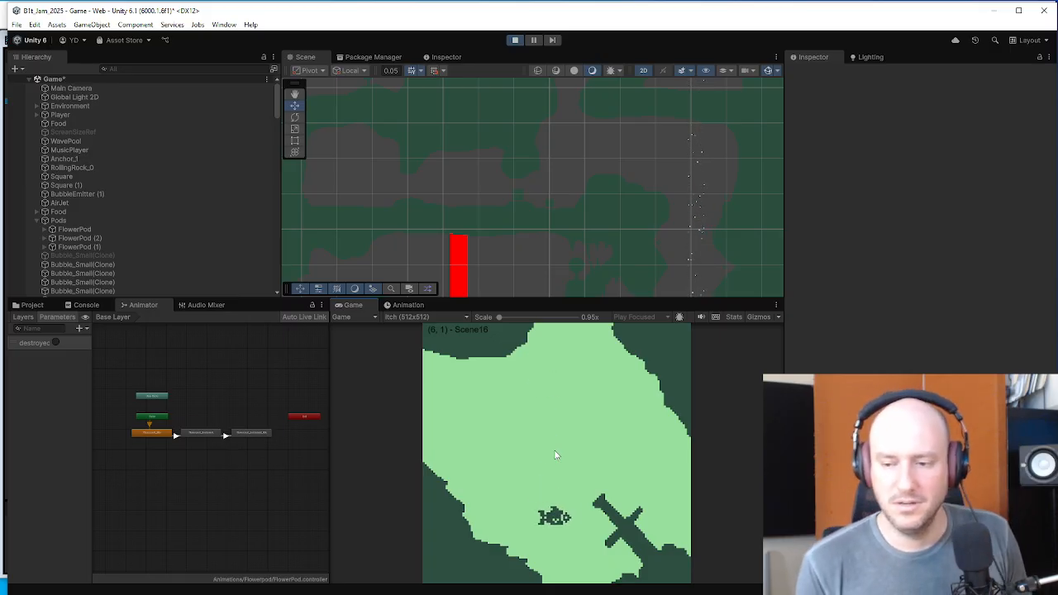
pyautogui.press('s')
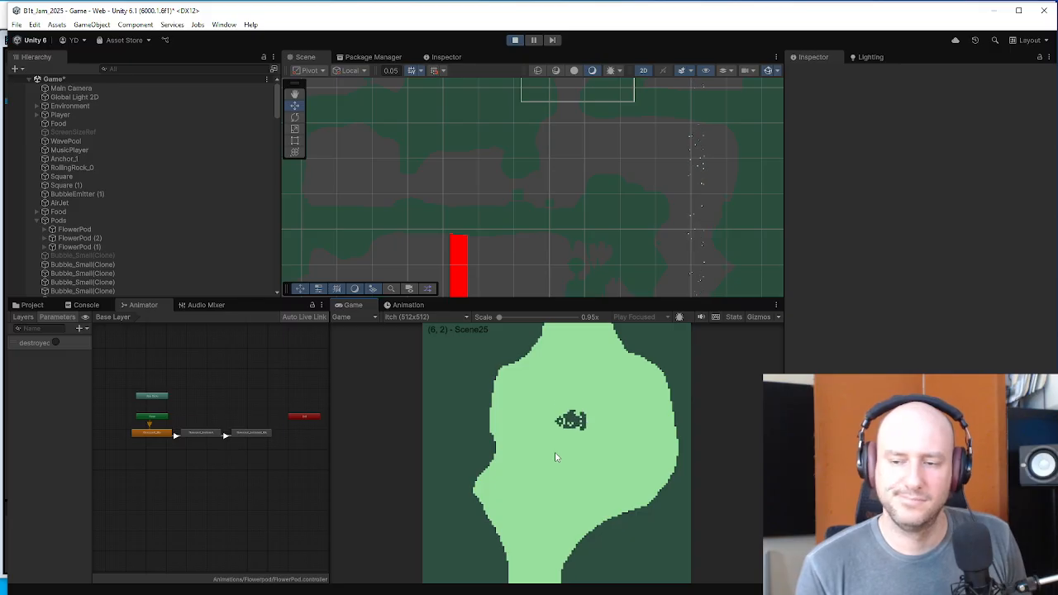
pyautogui.press('s')
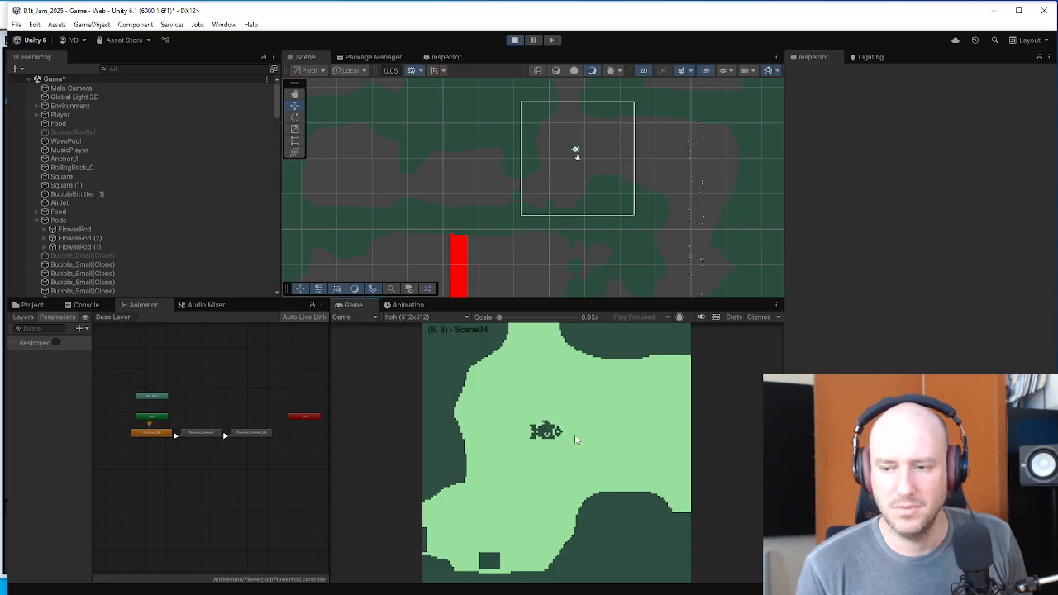
pyautogui.press('d')
pyautogui.press('s')
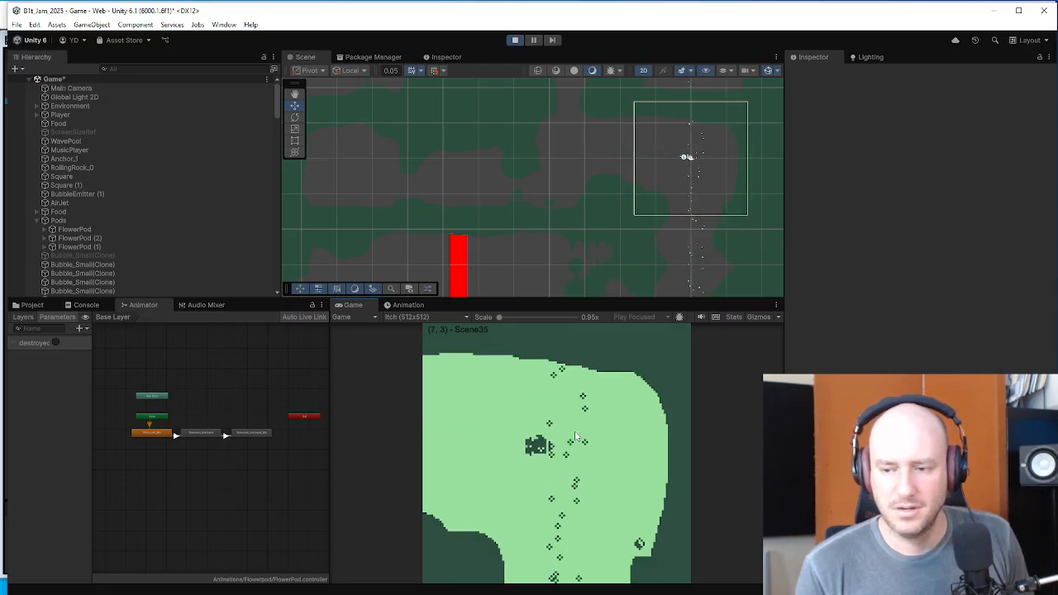
# - Eat the food piece beside the rock wall in Scene35 and swim down into Scene44
pyautogui.press('d')
pyautogui.press('a')
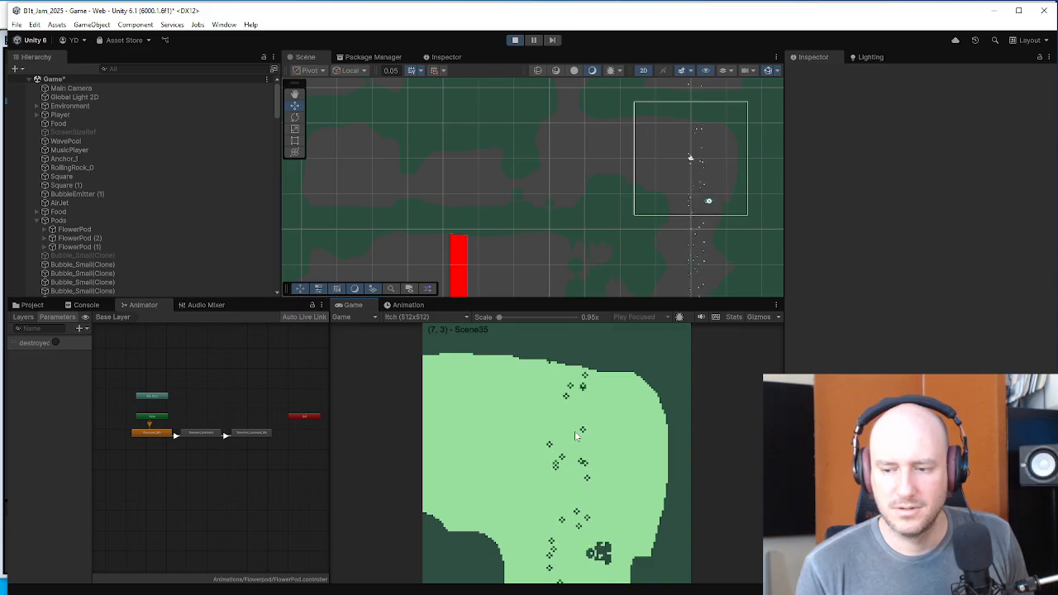
pyautogui.press('s')
pyautogui.press('a')
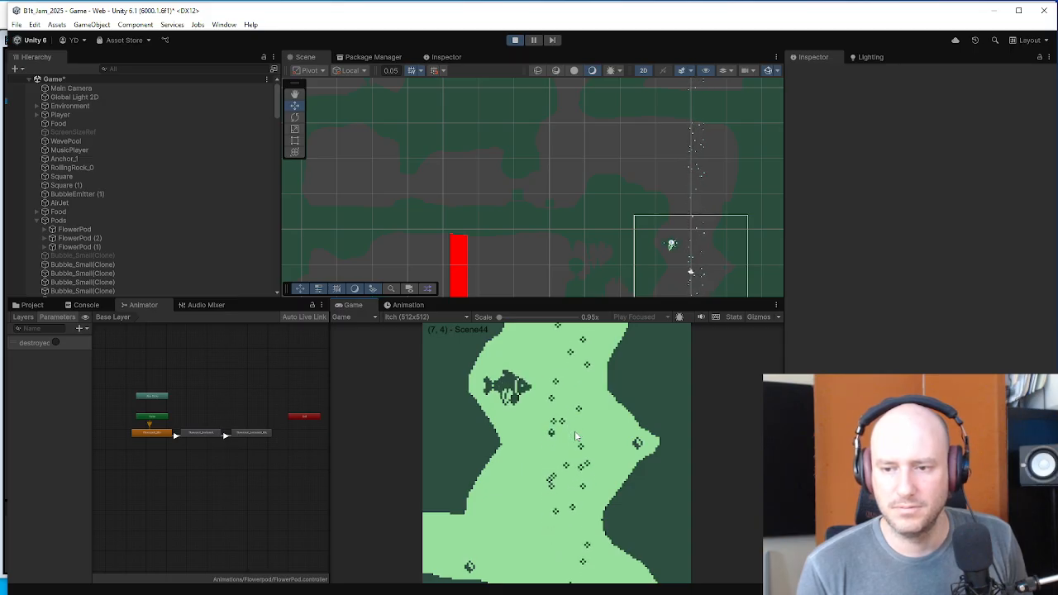
# - Eat the two food pieces in Scene44, first the one in the wall notch, then the one near the floor
pyautogui.press('d')
pyautogui.press('s')
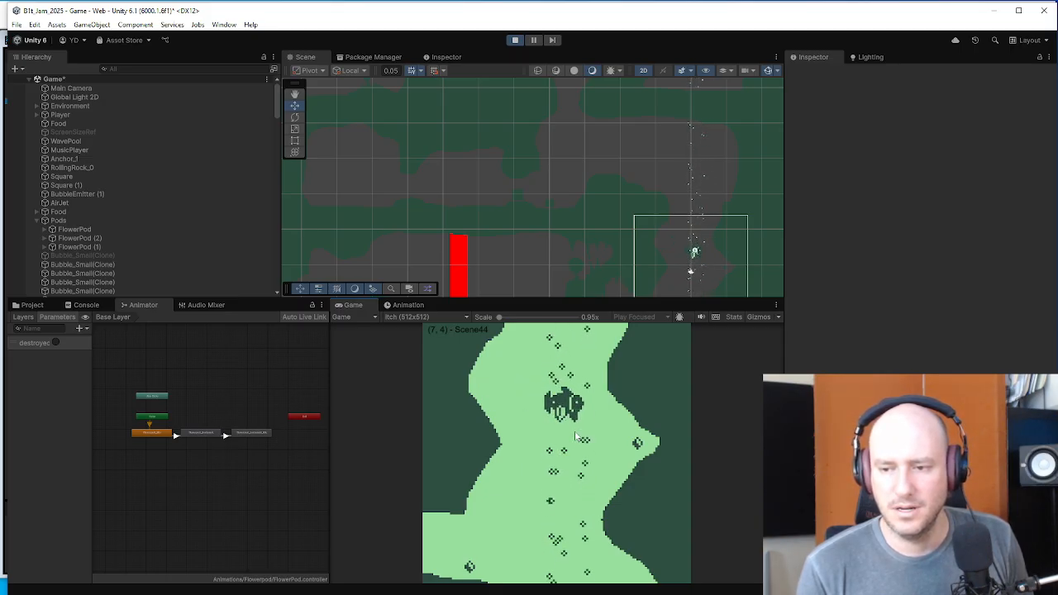
pyautogui.press('a')
pyautogui.press('s')
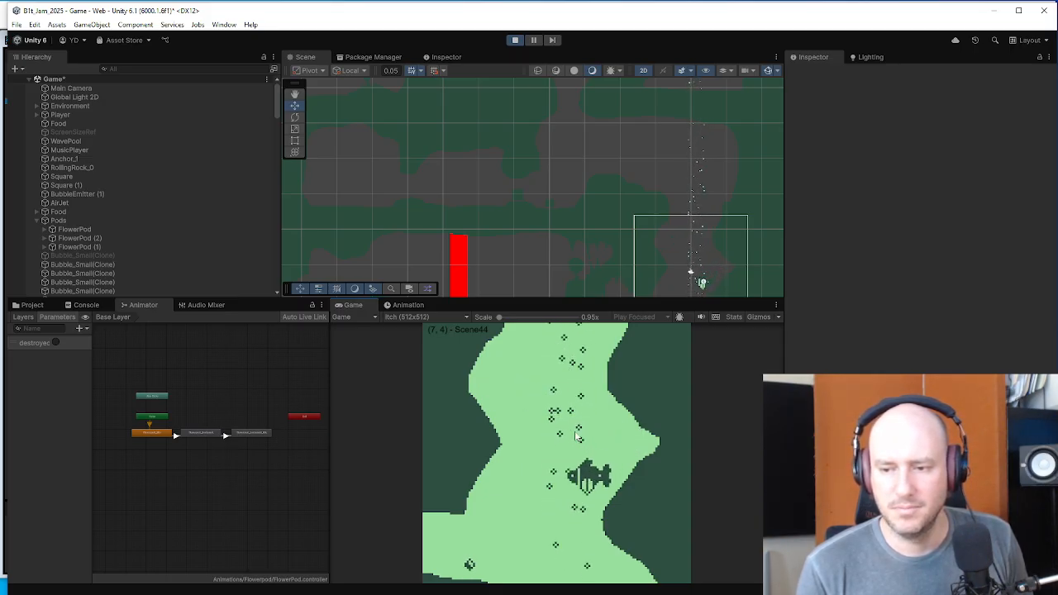
pyautogui.press('d')
pyautogui.press('w')
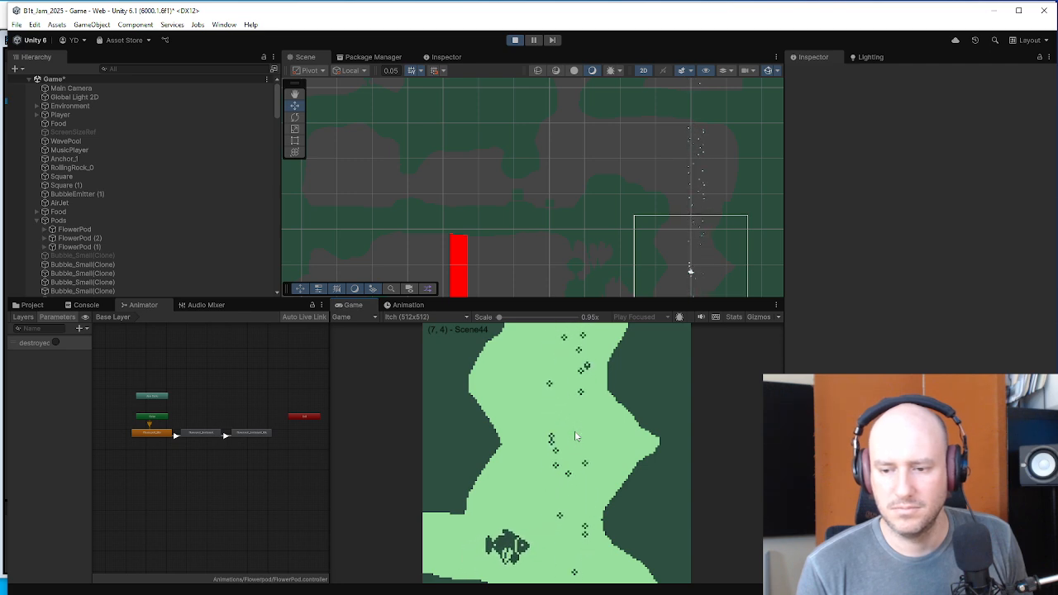
# - Swim the large fish from Scene44 back through Scene35 and Scene34 up into Scene25
pyautogui.press('a')
pyautogui.press('w')
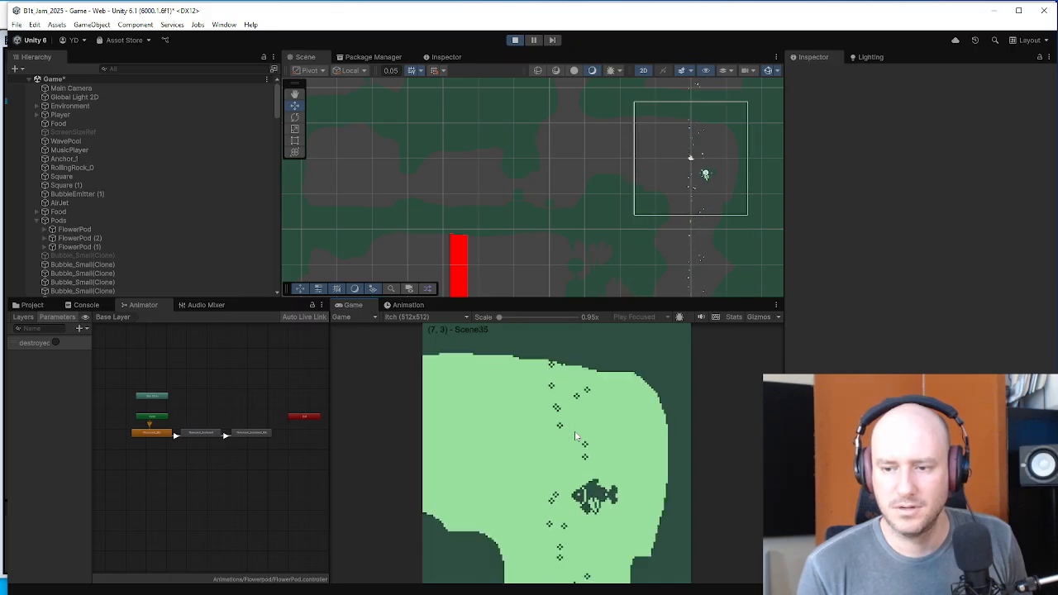
pyautogui.press('a')
pyautogui.press('w')
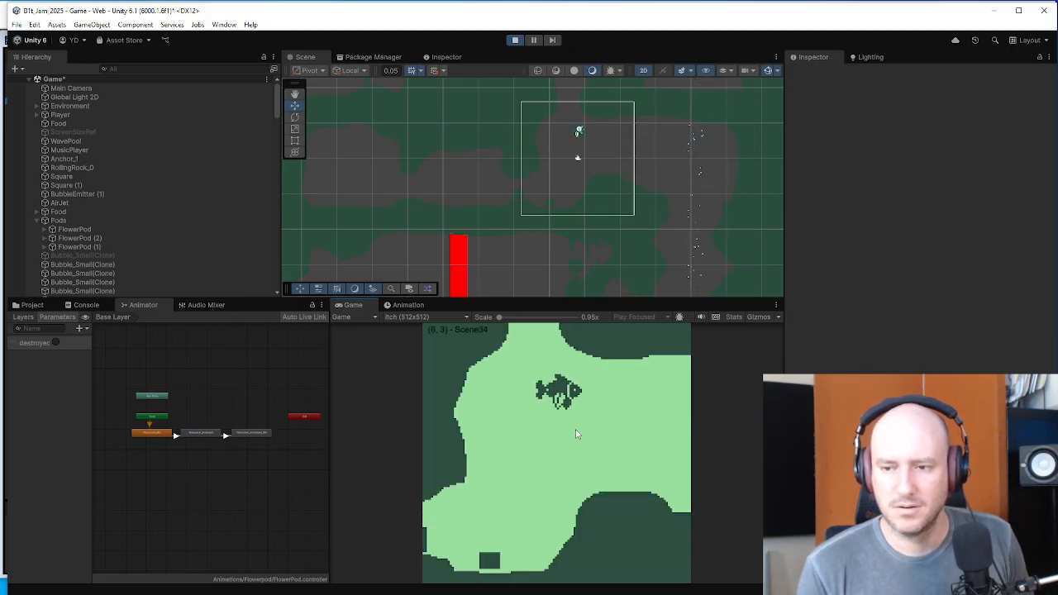
pyautogui.press('d')
pyautogui.press('w')
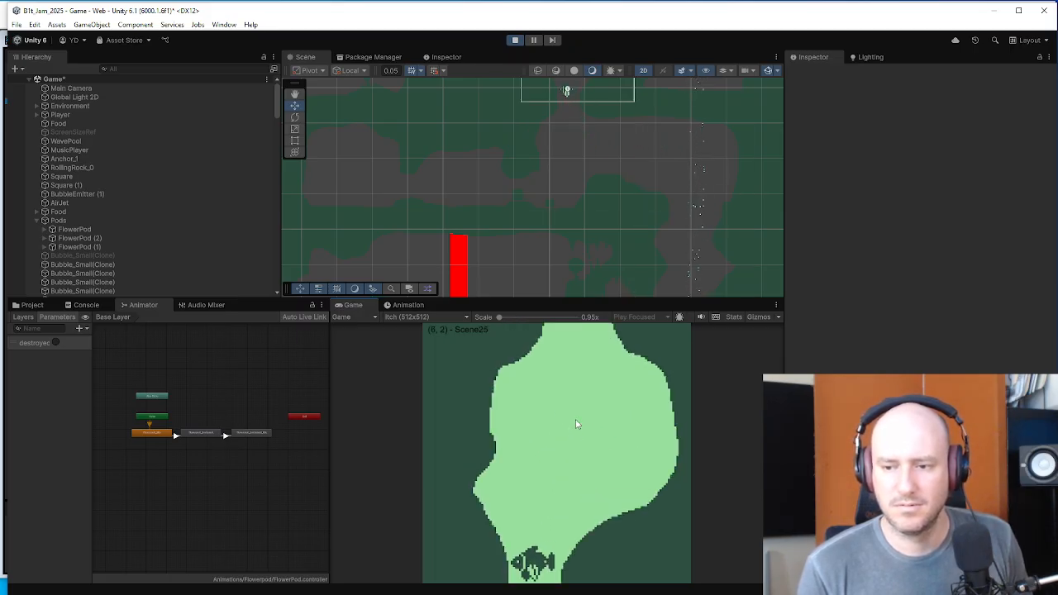
# - Steer the large fish up through the narrow upper opening of Scene25 into Scene16
pyautogui.press('w')
pyautogui.press('a')
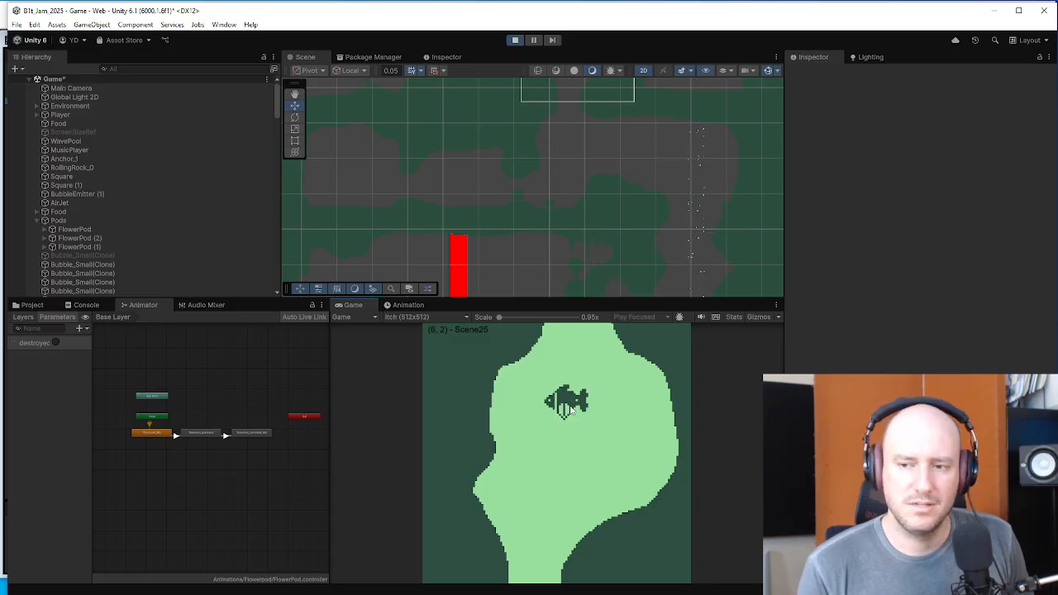
pyautogui.press('d')
pyautogui.press('a')
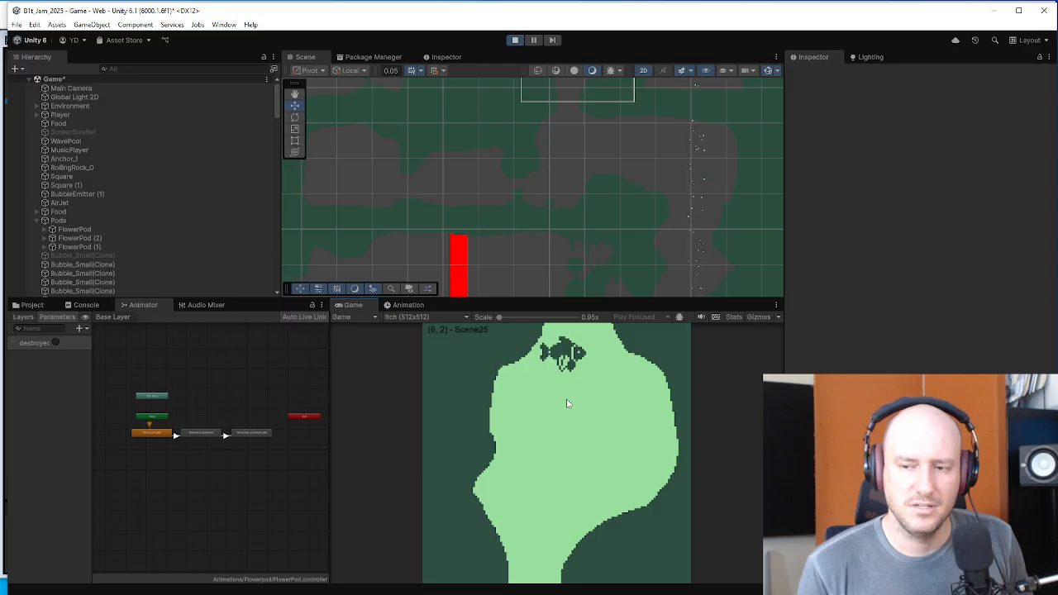
pyautogui.press('d')
pyautogui.press('a')
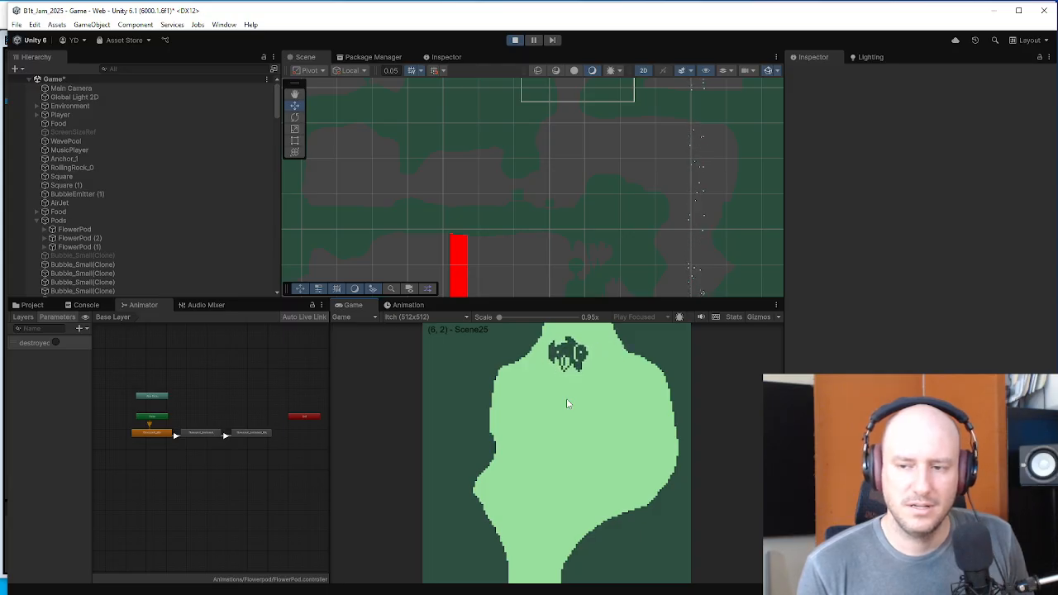
pyautogui.press('w')
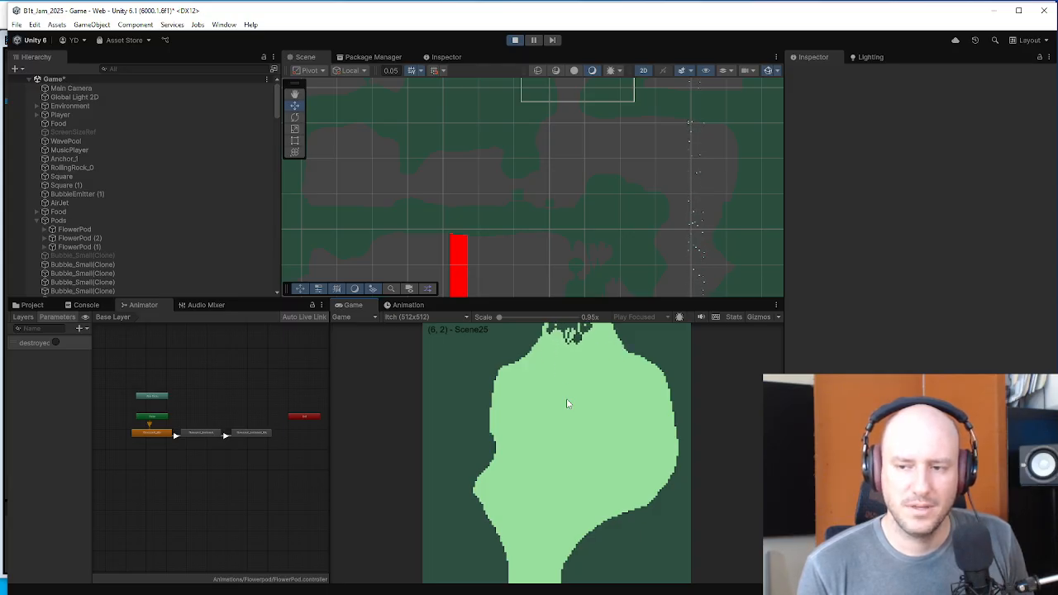
pyautogui.press('w')
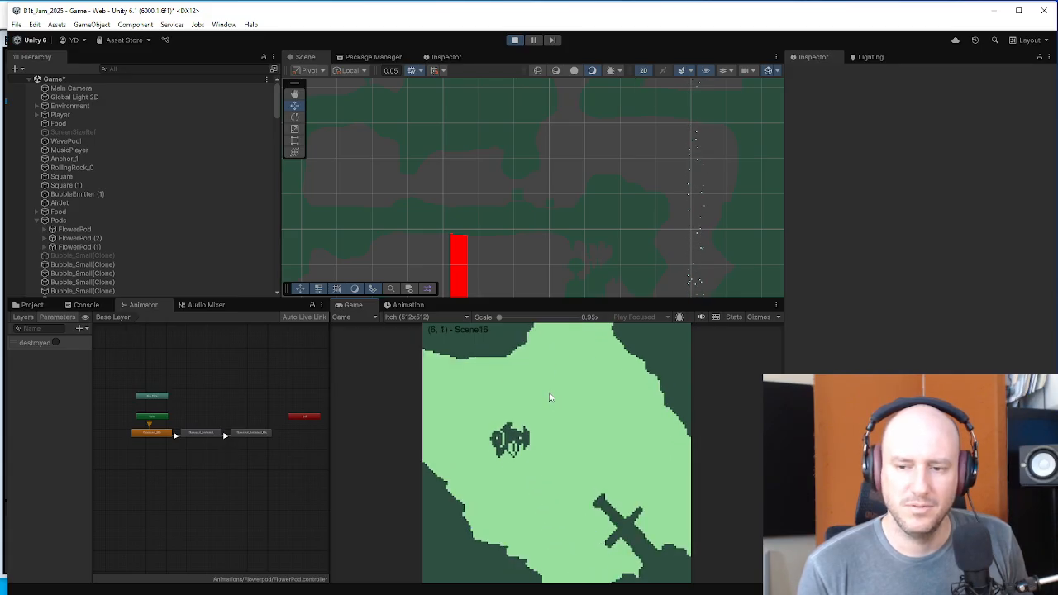
# - Swim the fish briefly into Scene15 and back, then through Scene7, Scene6 and Scene5 down to Scene14
pyautogui.press('a')
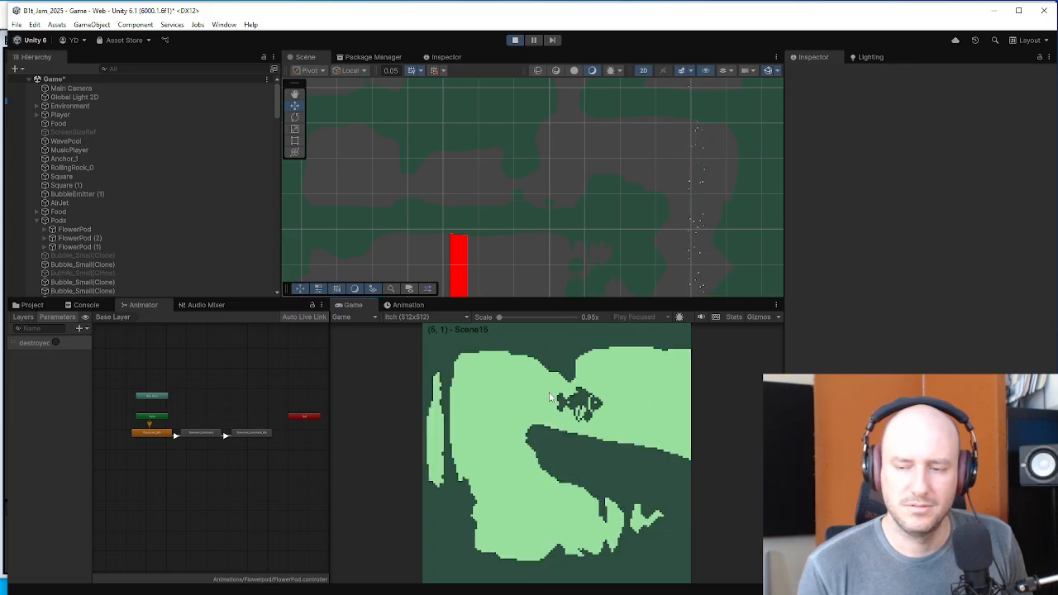
pyautogui.press('d')
pyautogui.press('w')
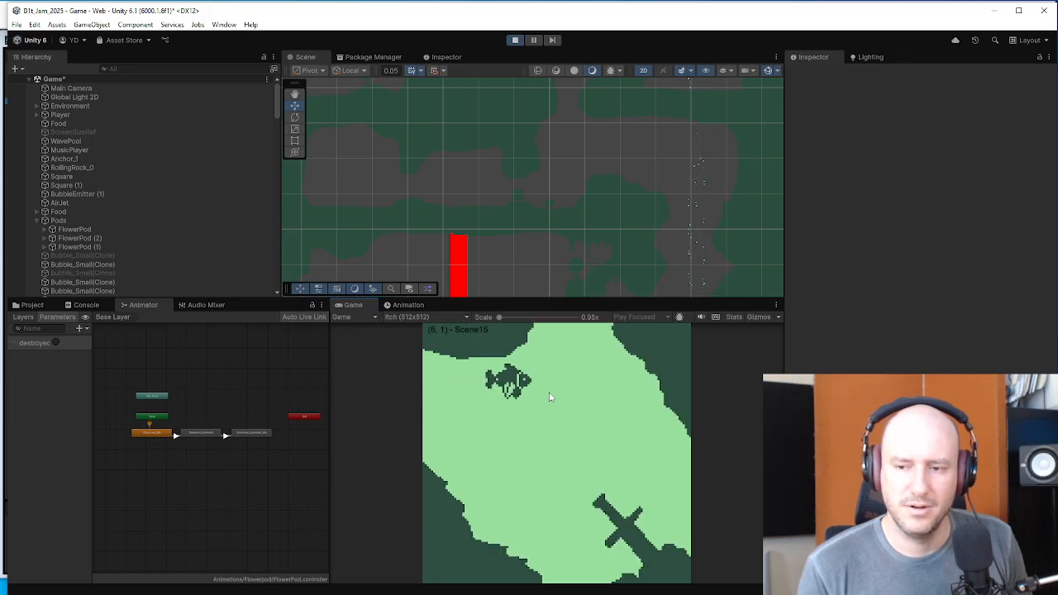
pyautogui.press('w')
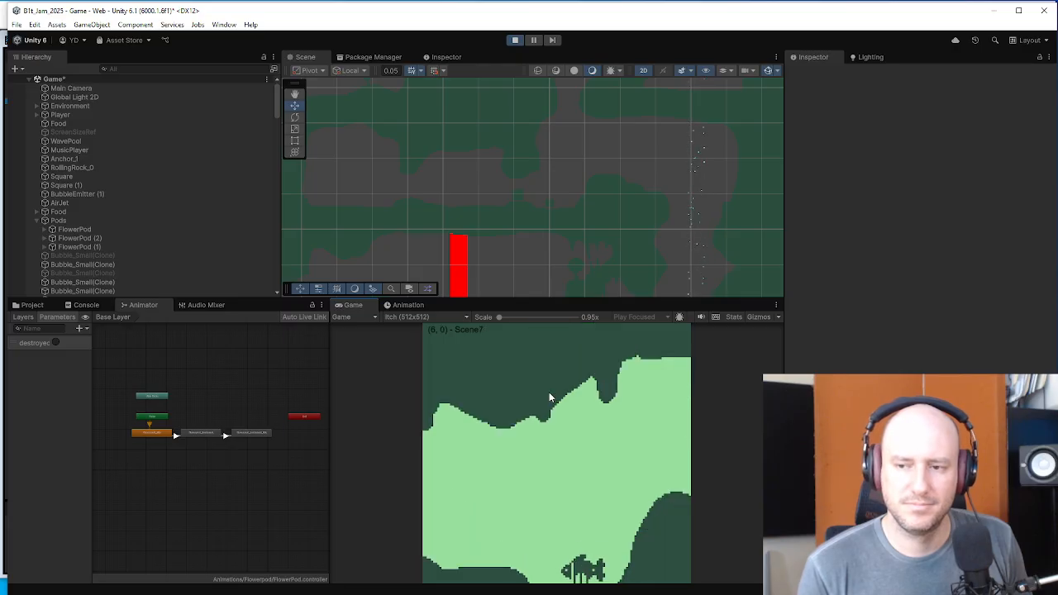
pyautogui.press('a')
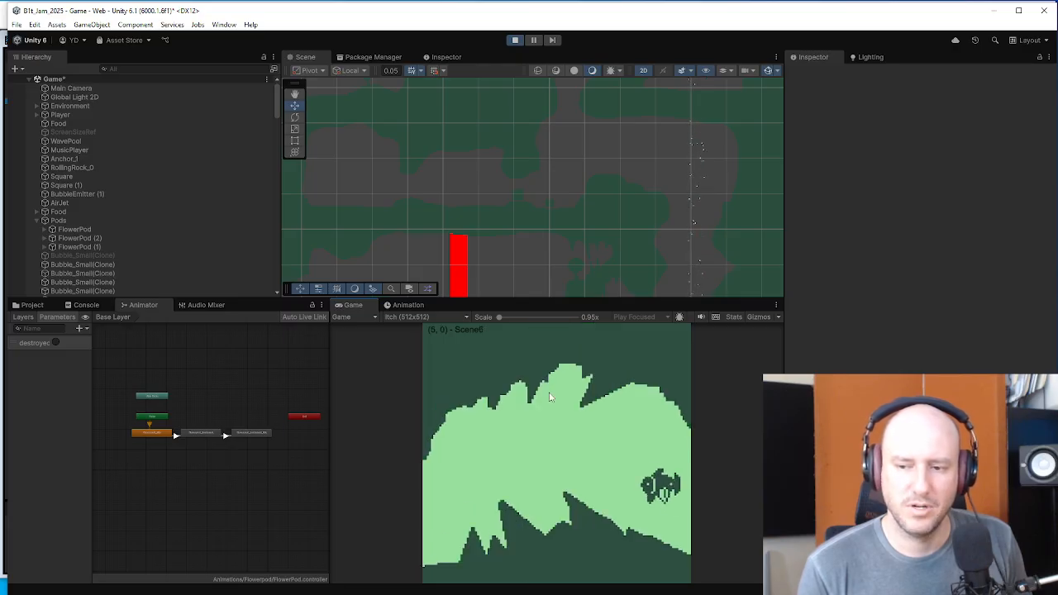
pyautogui.press('a')
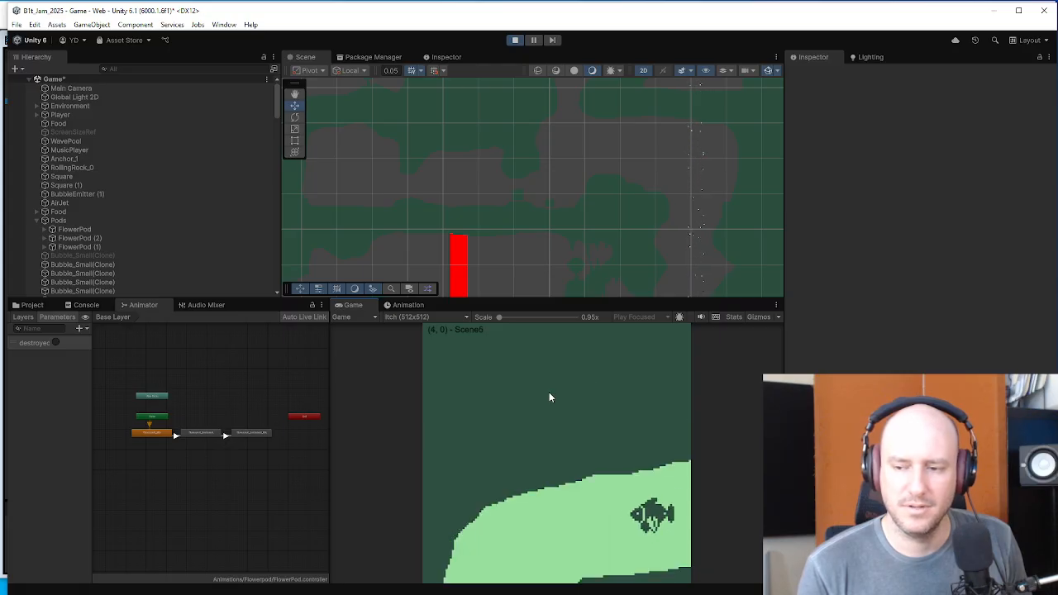
pyautogui.press('s')
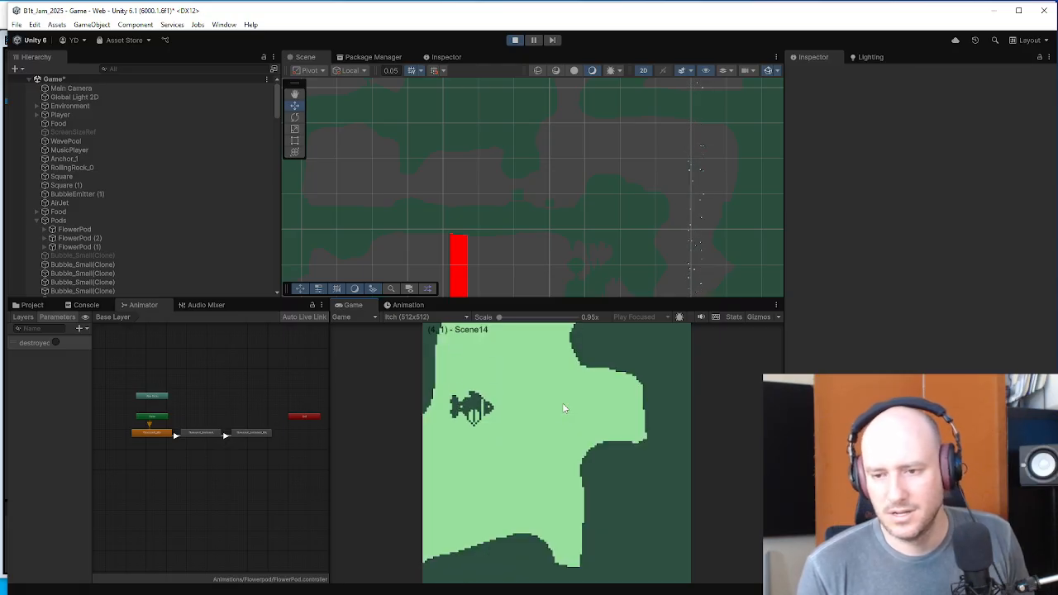
# - Swim the large fish from Scene14 through Scene13 and Scene22 into Scene23, where the flower pod stands
pyautogui.press('a')
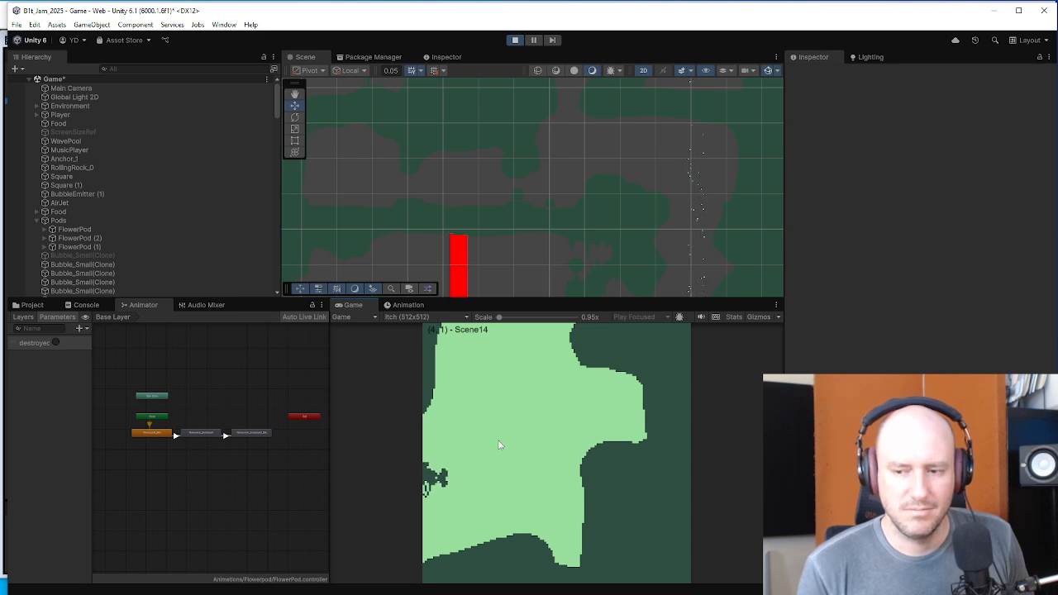
pyautogui.press('s')
pyautogui.press('d')
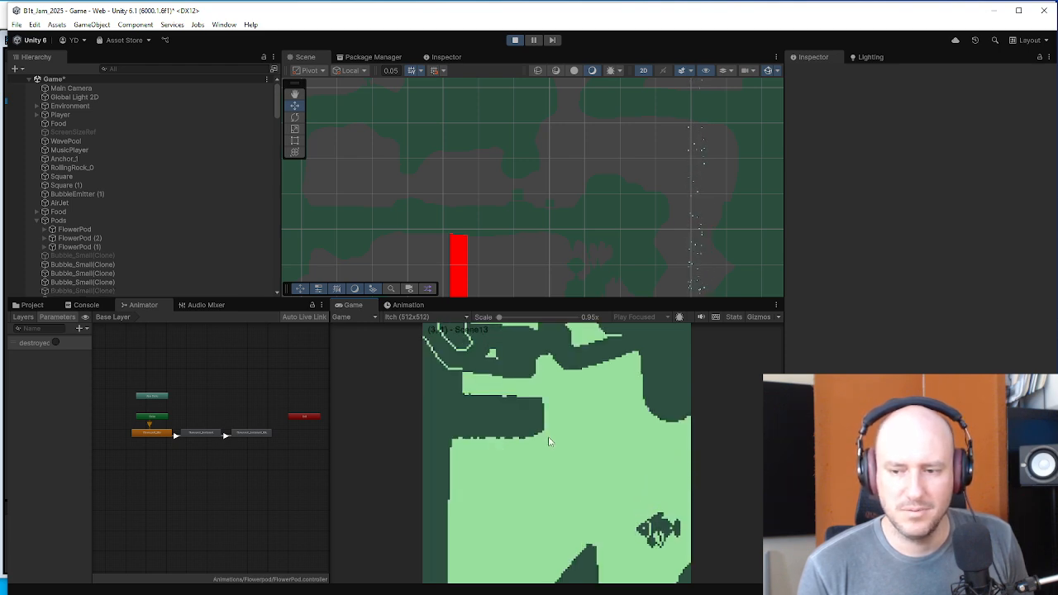
pyautogui.press('a')
pyautogui.press('s')
pyautogui.press('d')
pyautogui.press('s')
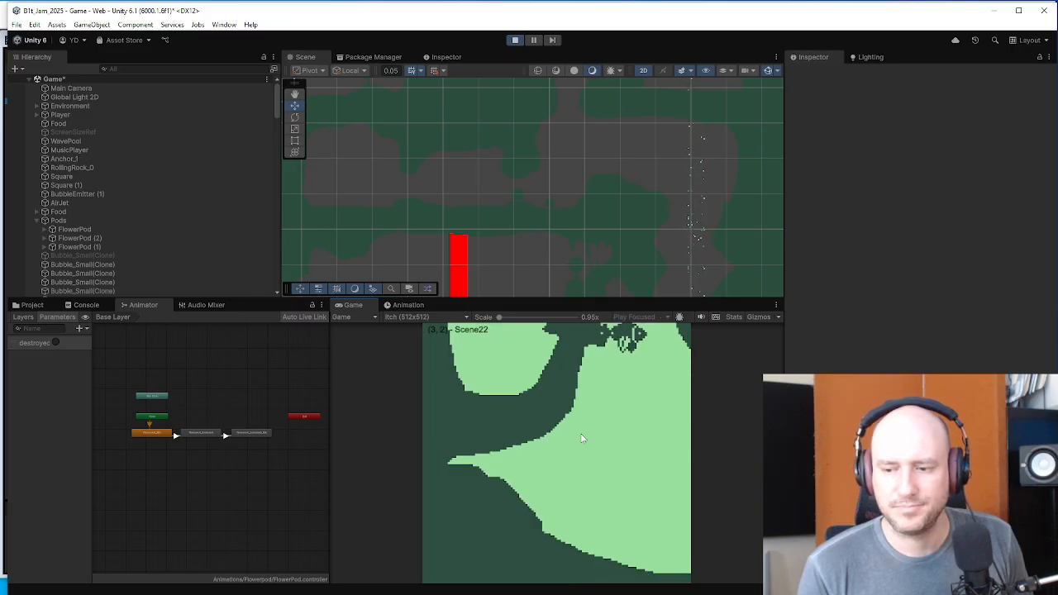
pyautogui.press('d')
pyautogui.press('s')
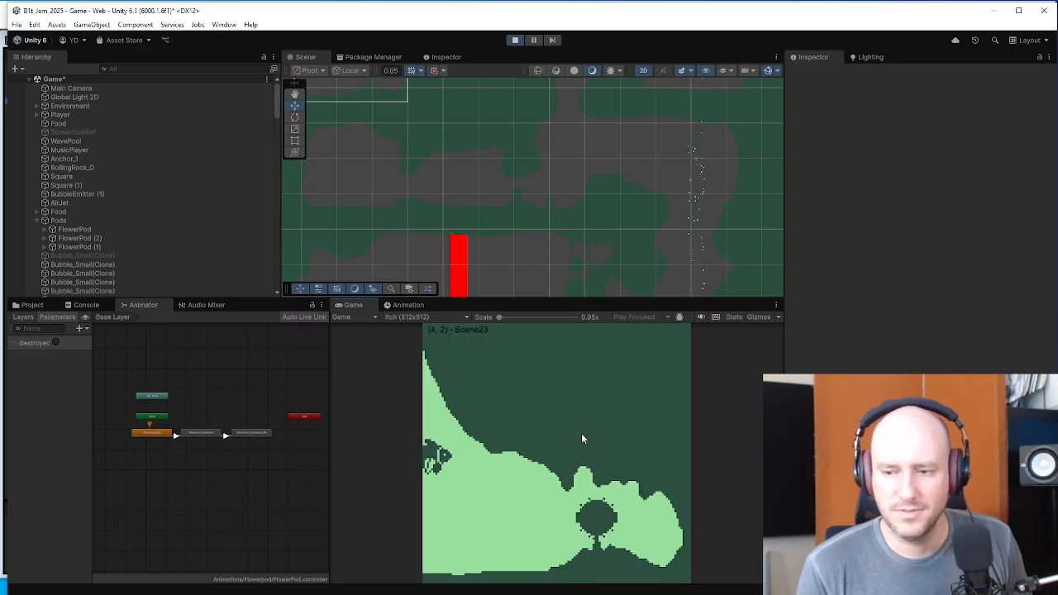
# - Line the large fish up with the flower pod in Scene23 and charge into it repeatedly, backing off between hits
pyautogui.press('s')
pyautogui.press('w')
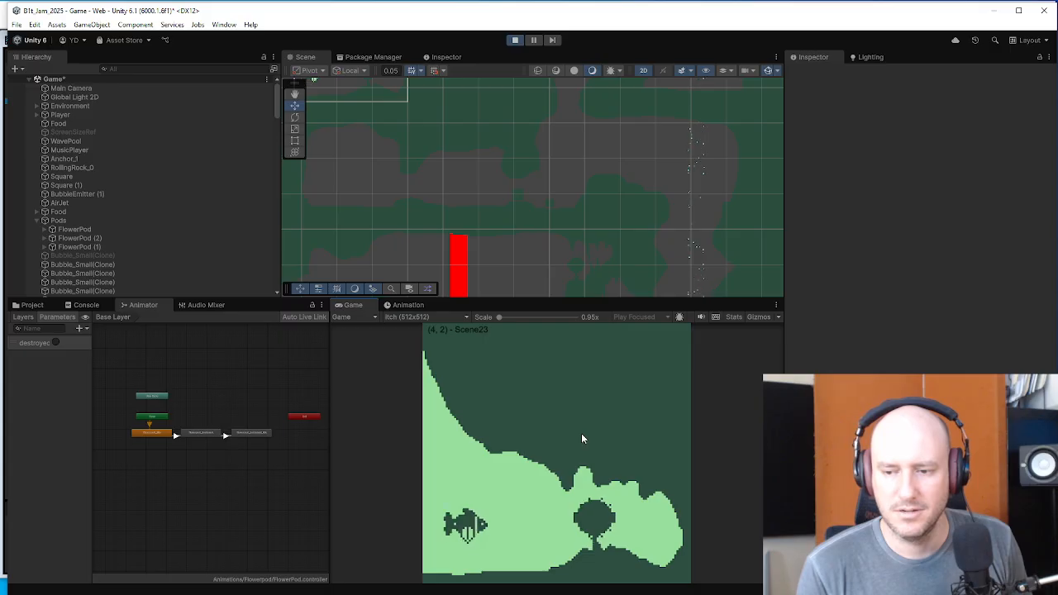
pyautogui.press('d')
pyautogui.press('a')
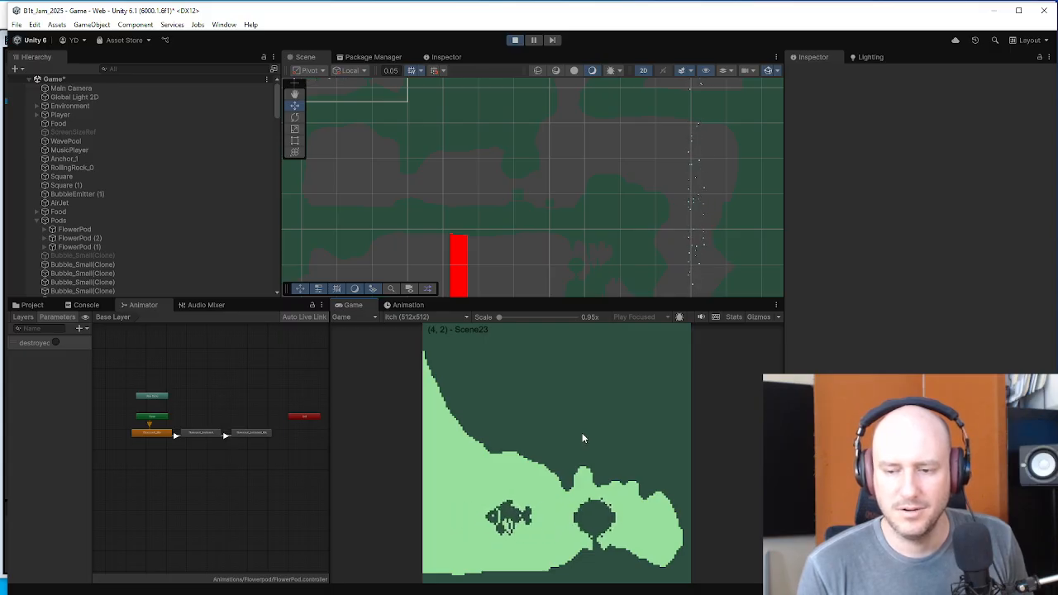
pyautogui.press('d')
pyautogui.press('d')
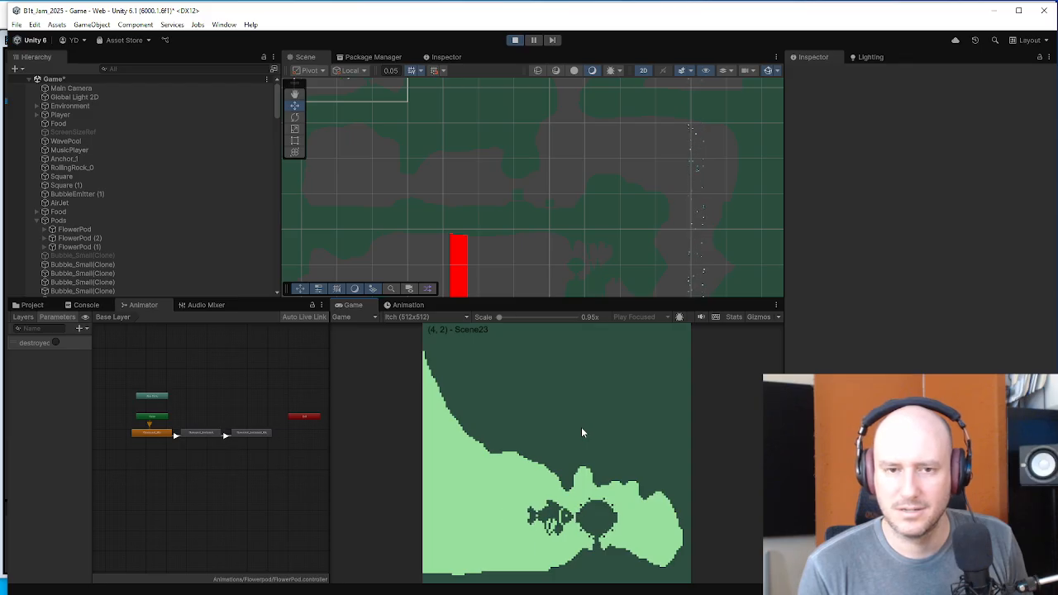
pyautogui.press('a')
pyautogui.press('d')
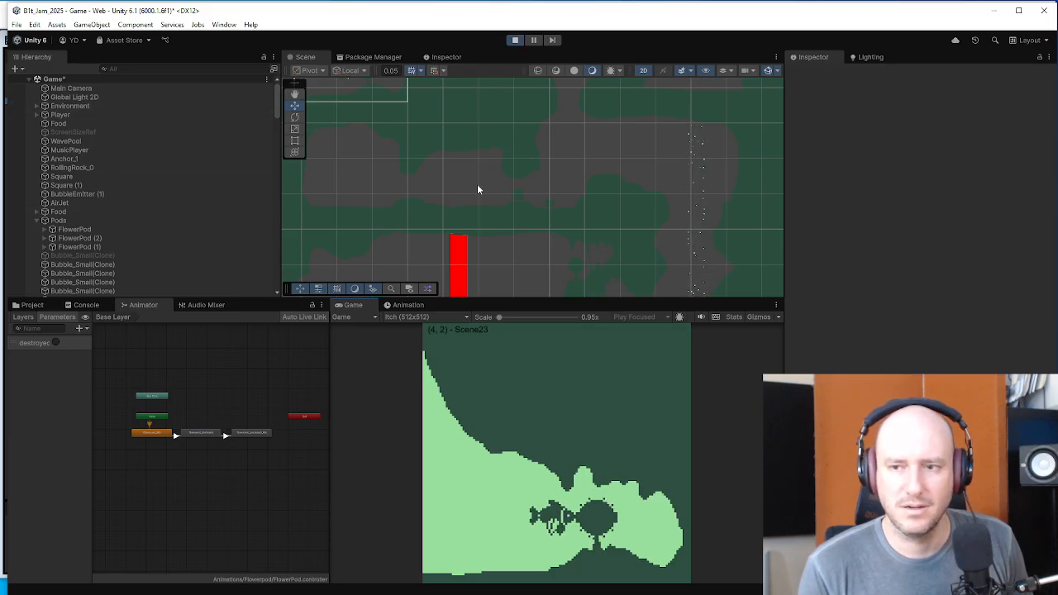
# - Select the FlowerPod (1) beside the fish in the scene and set its Interact With Dash health points to 3
pyautogui.scroll(-5, 477, 185)
pyautogui.moveTo(556, 220); pyautogui.dragTo(512, 206)
pyautogui.scroll(5, 503, 192)
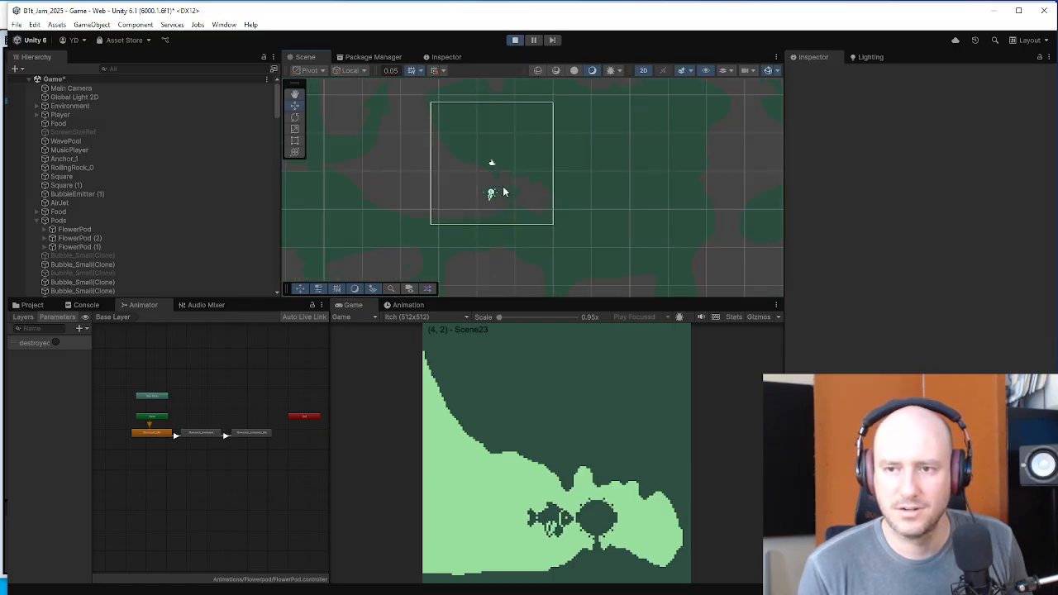
pyautogui.click(509, 198)
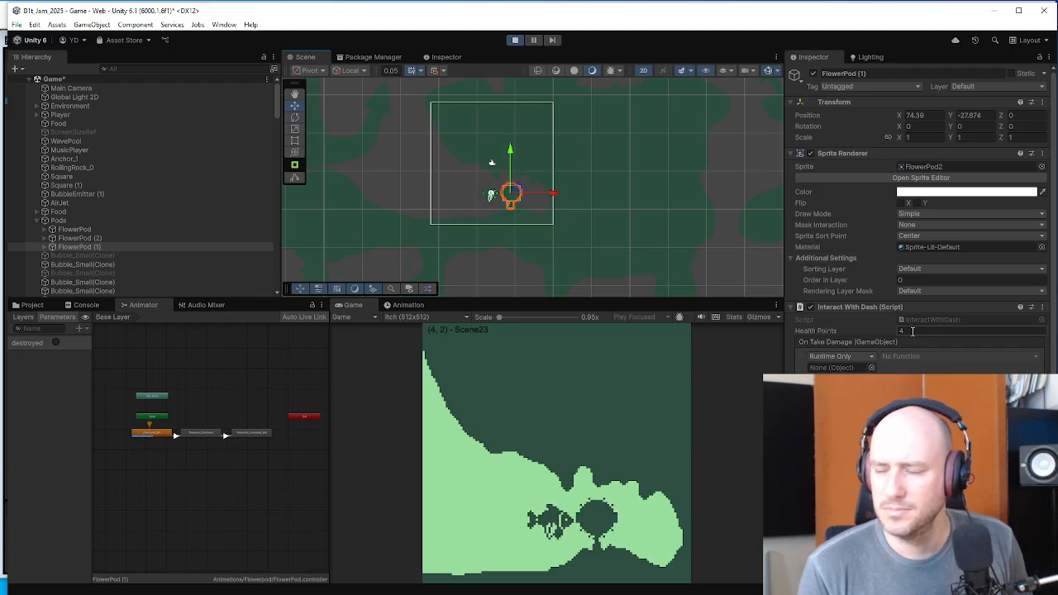
pyautogui.scroll(-1, 861, 294)
pyautogui.click(905, 301)
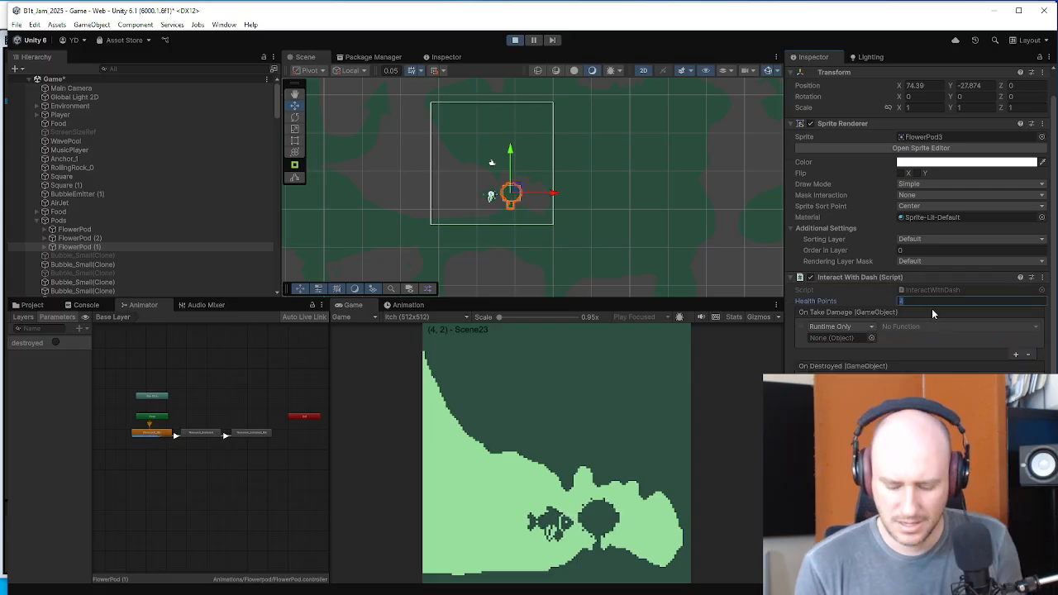
pyautogui.write('3')
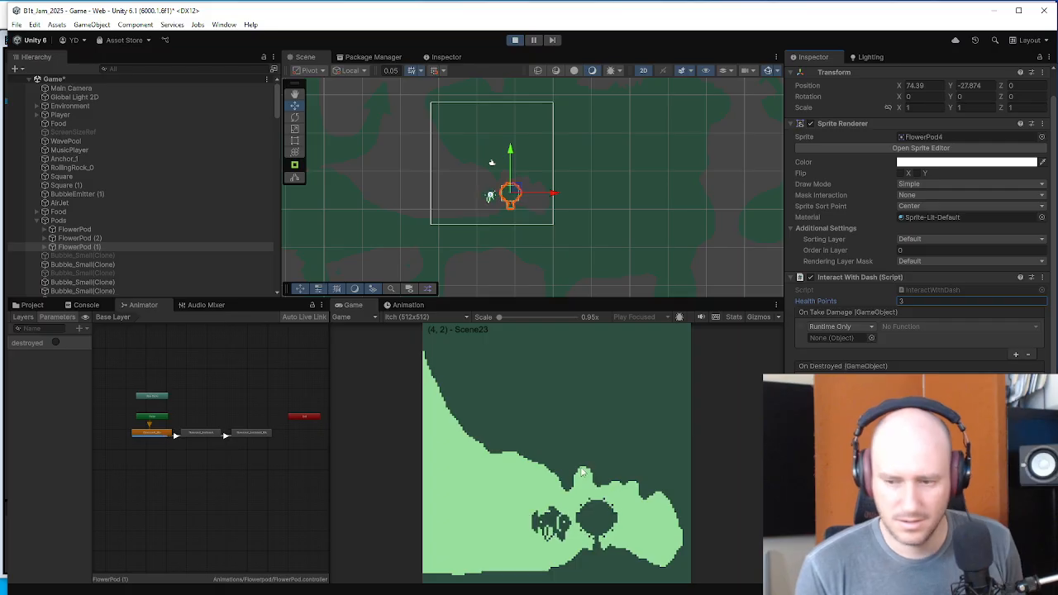
pyautogui.click(582, 469)
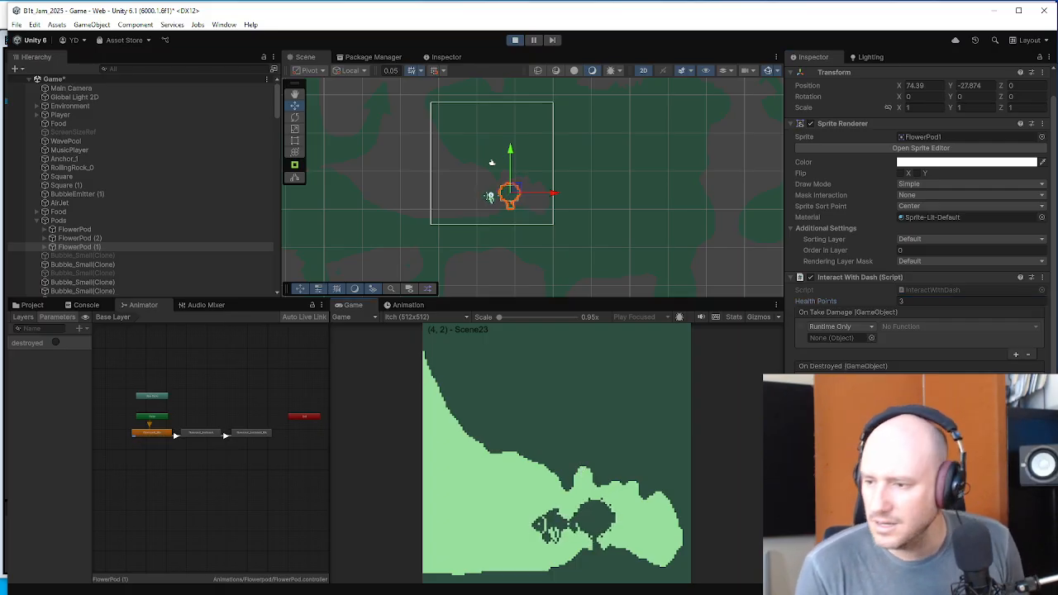
# - Dash the fish into the Scene23 flower pod three times, backing off between hits, to destroy it
pyautogui.scroll(-1, 917, 330)
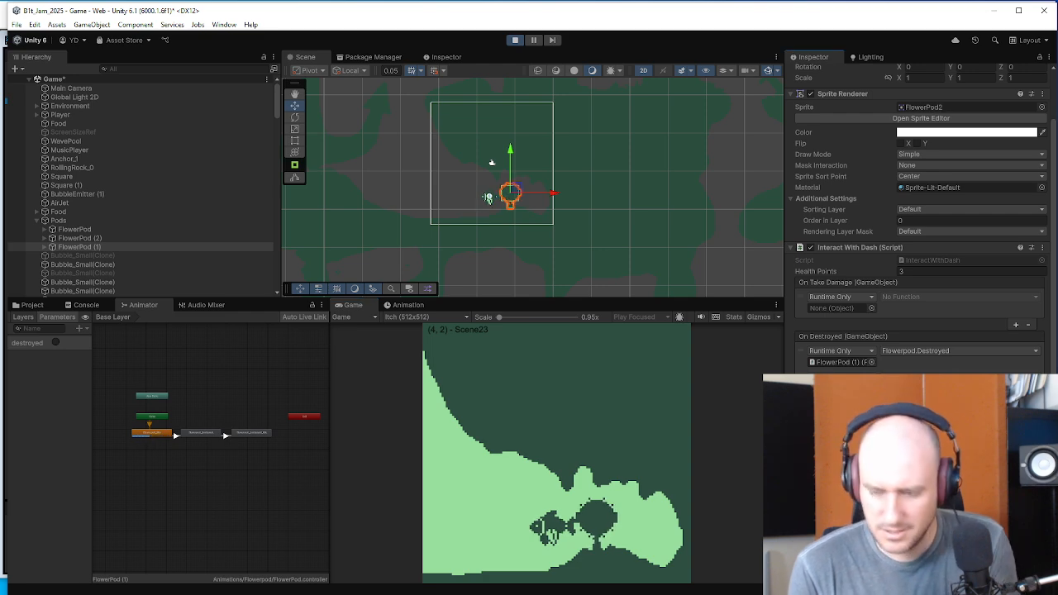
pyautogui.press('a')
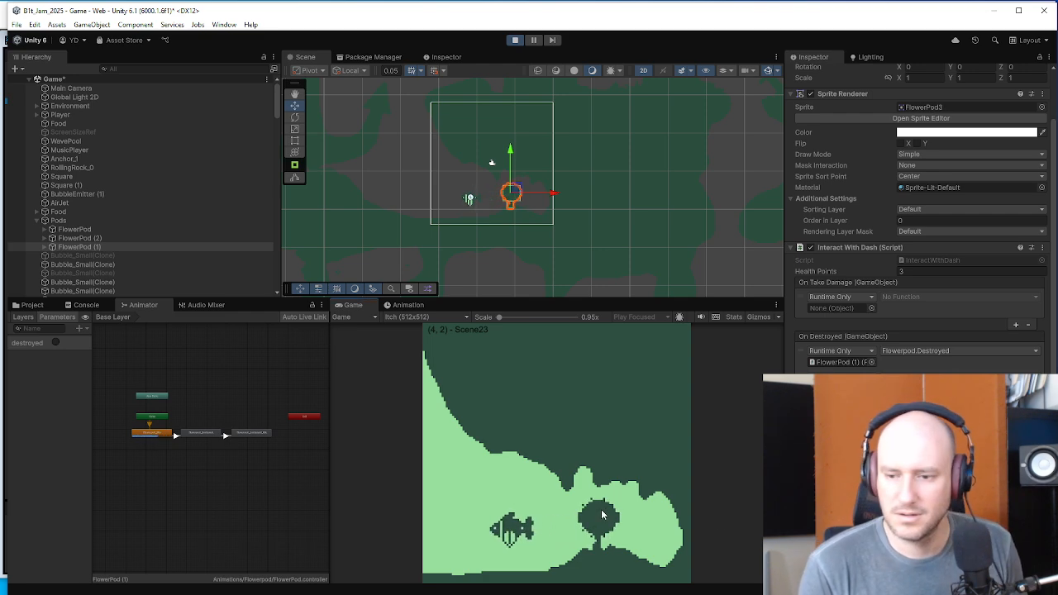
pyautogui.press('d')
pyautogui.press('space')
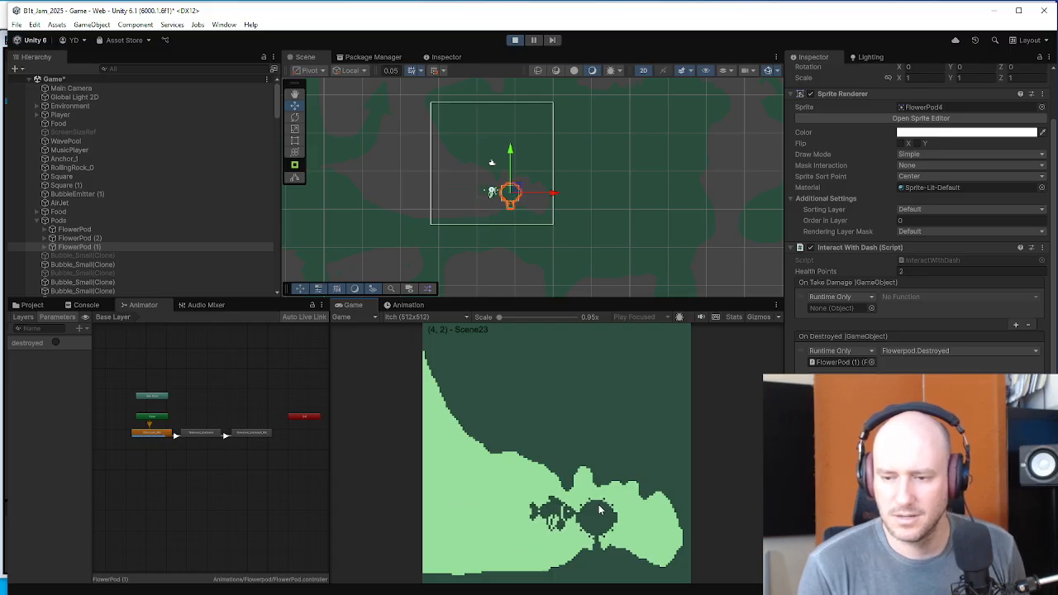
pyautogui.press('a')
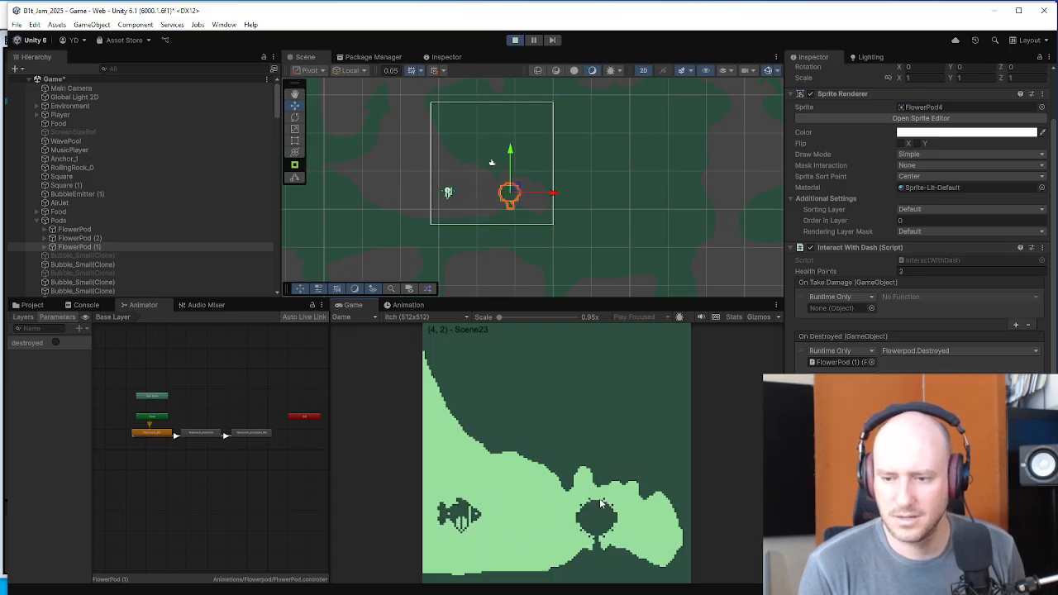
pyautogui.press('d')
pyautogui.press('space')
pyautogui.press('a')
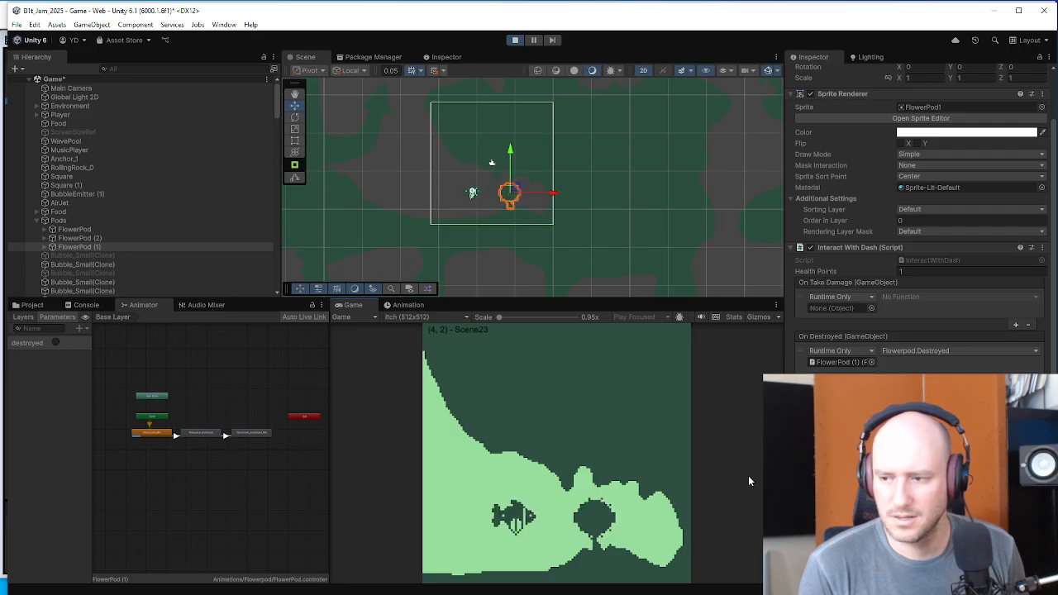
pyautogui.press('d')
pyautogui.press('space')
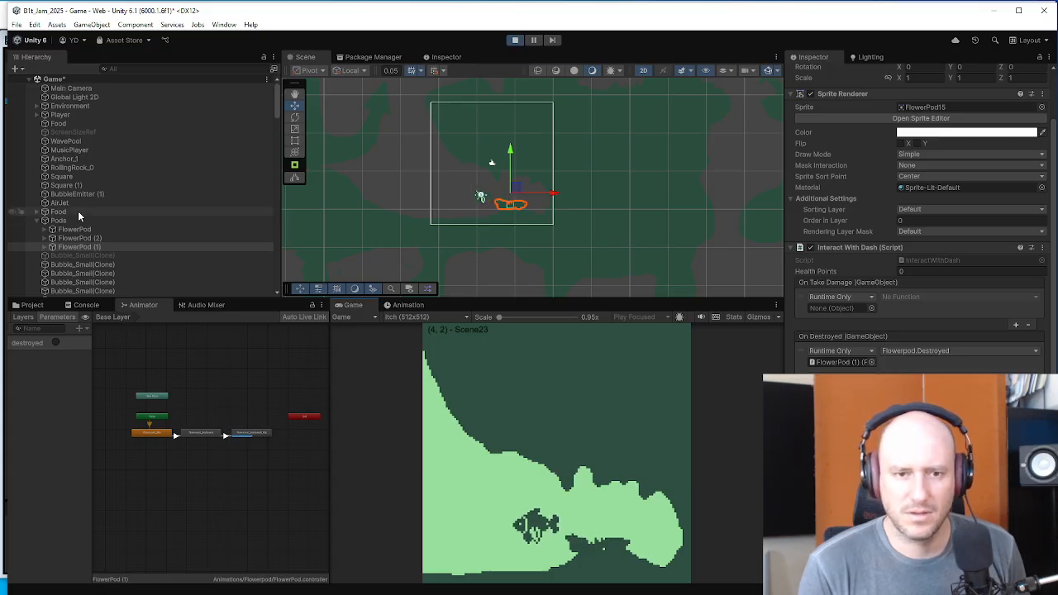
# - Set the health points of FlowerPod and FlowerPod (2) together to 4 and return control to the running game
pyautogui.click(98, 238)
pyautogui.keyDown('ctrl'); pyautogui.click(97, 229); pyautogui.keyUp('ctrl')
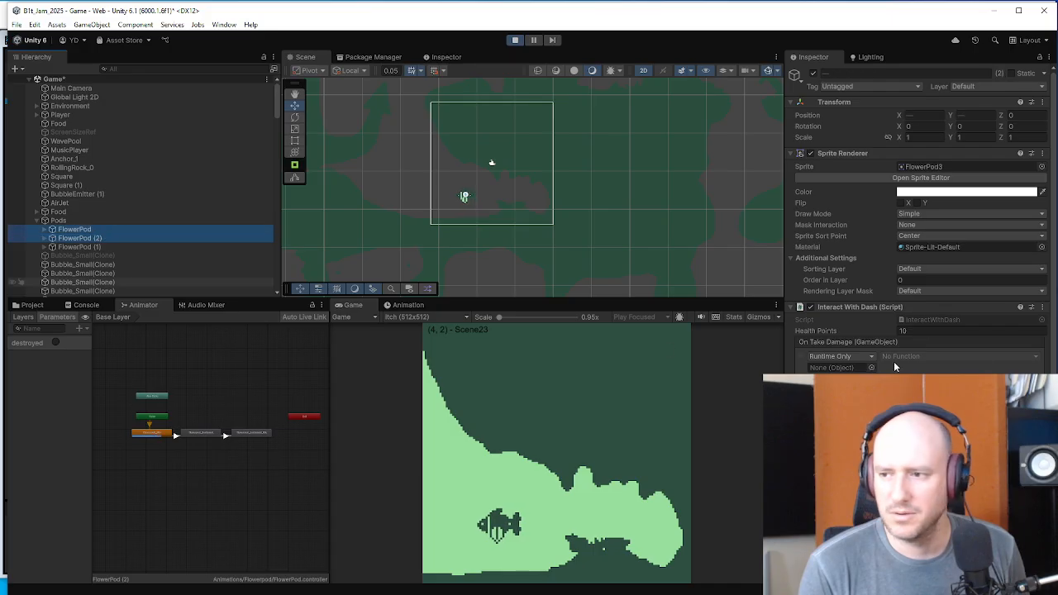
pyautogui.click(959, 332)
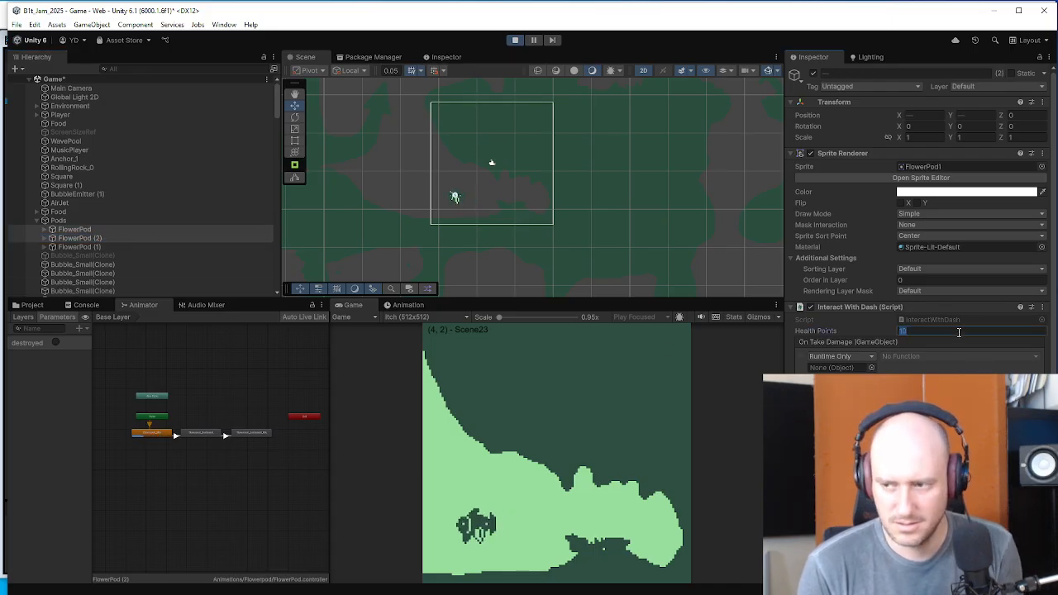
pyautogui.click(491, 480)
# - Swim the fish from Scene23 back through Scene22 and Scene14, up into Scene5, and along Scene6 into Scene7
pyautogui.press('a')
pyautogui.press('w')
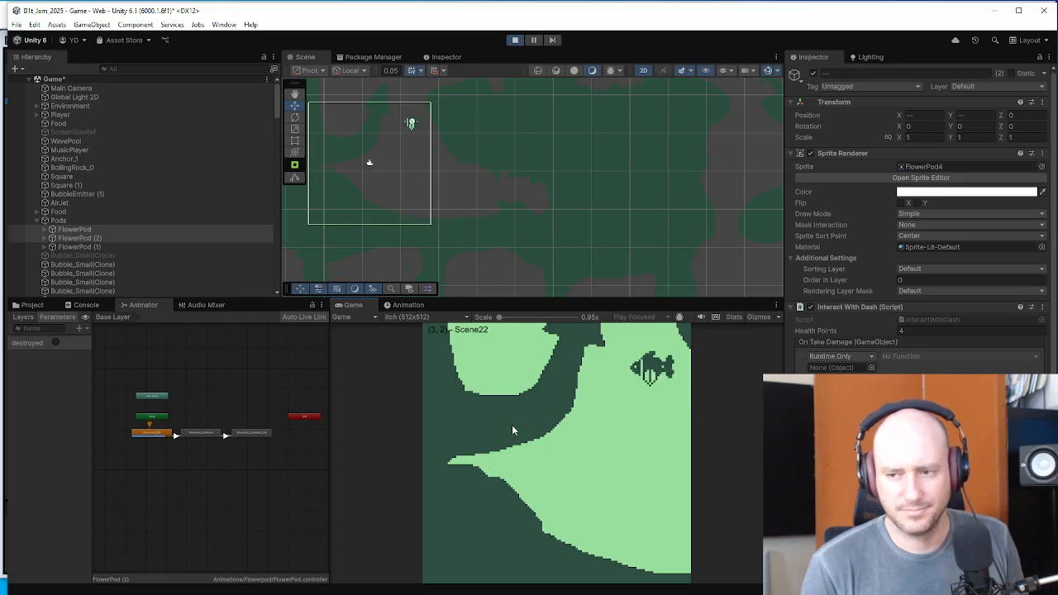
pyautogui.press('d')
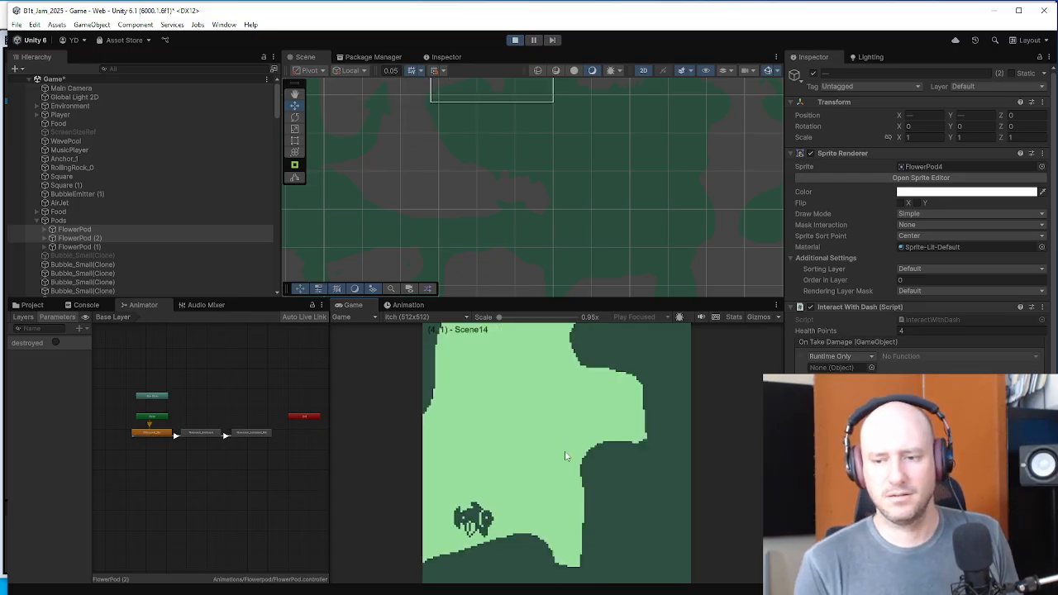
pyautogui.press('w')
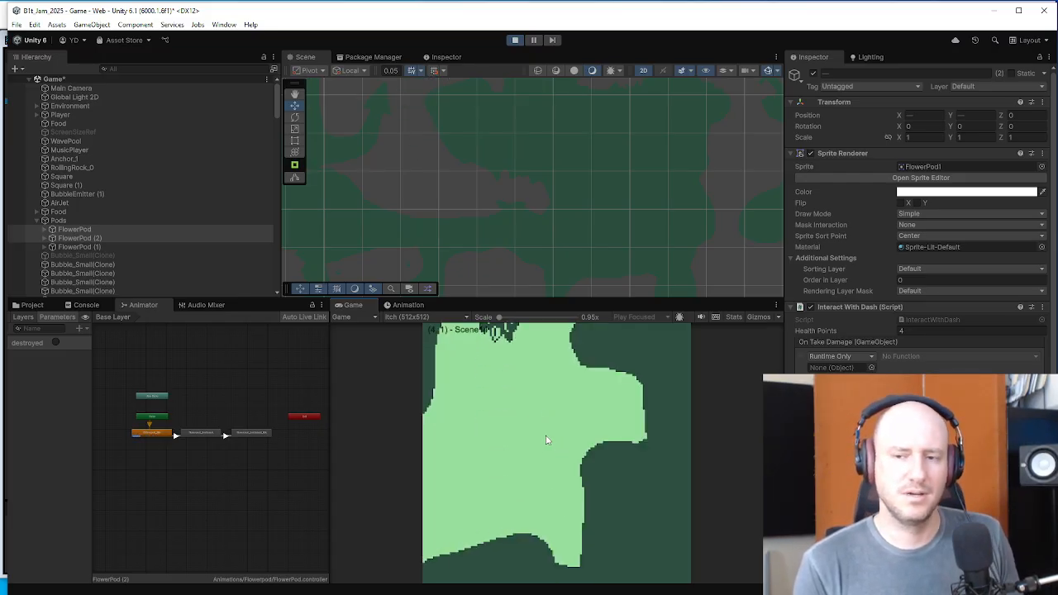
pyautogui.press('d')
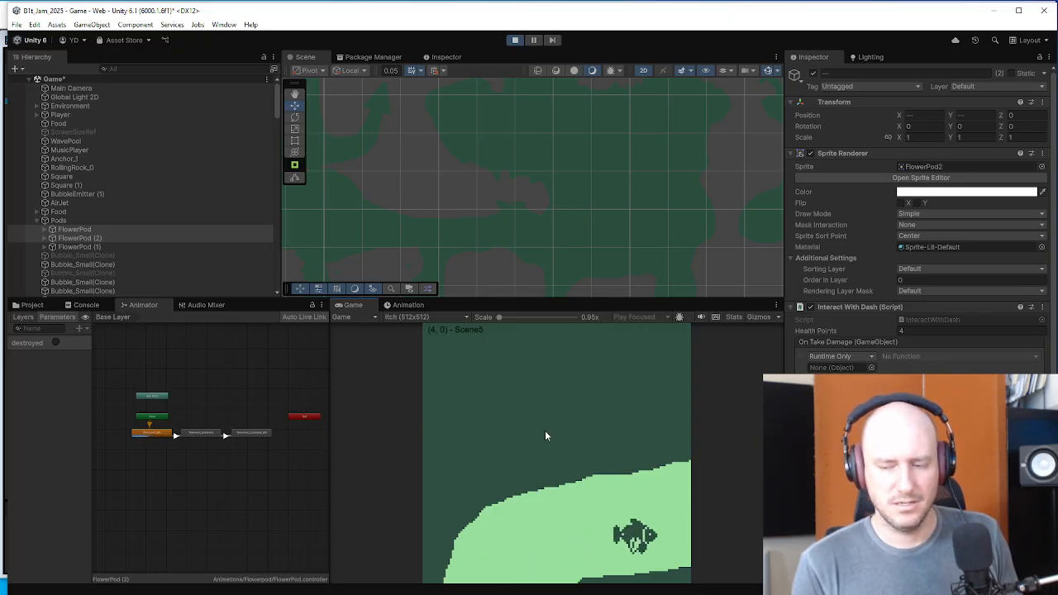
pyautogui.press('d')
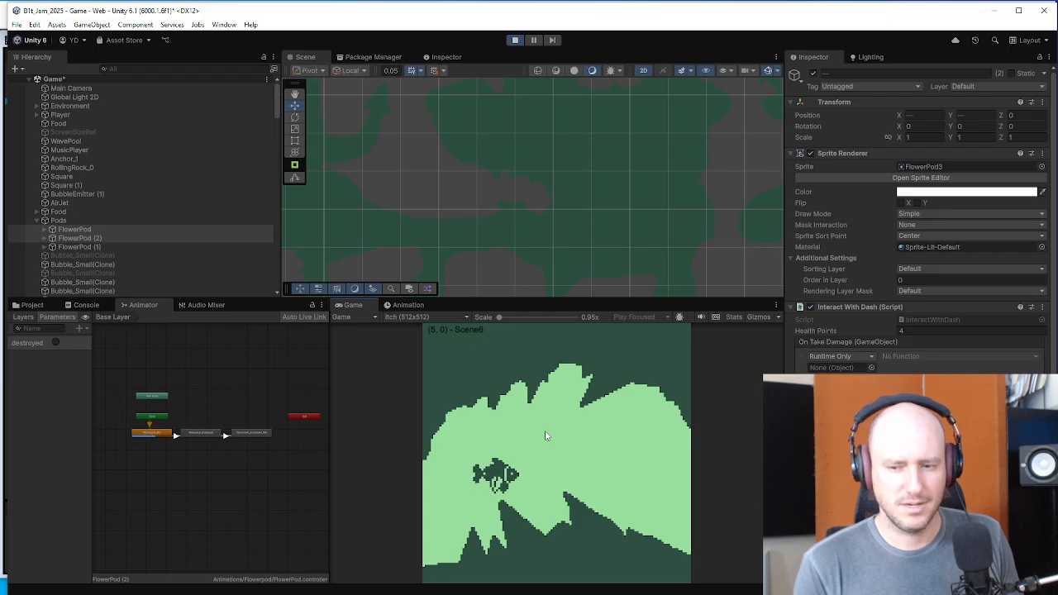
pyautogui.press('d')
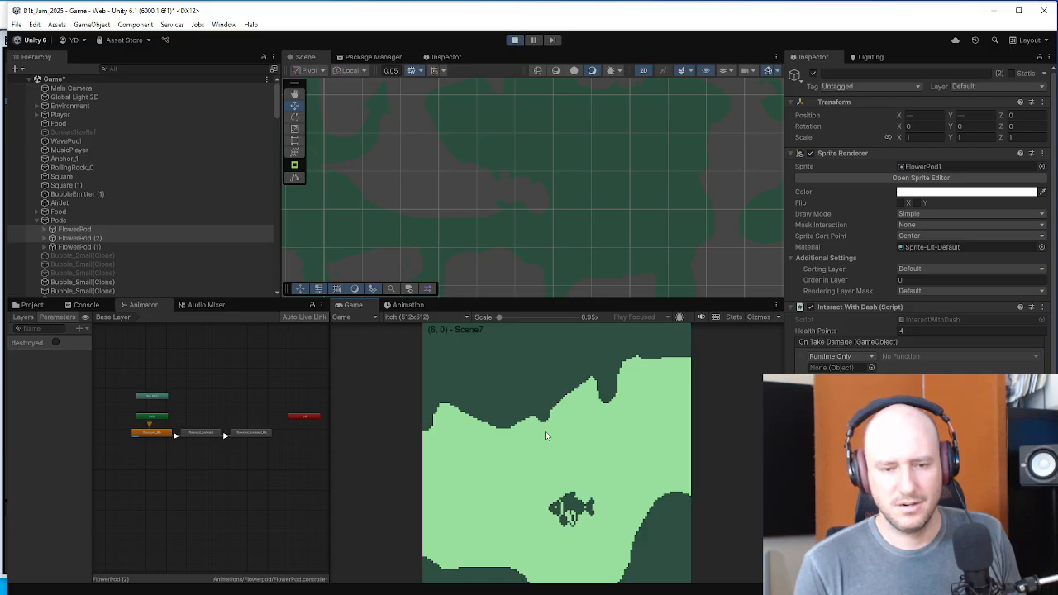
pyautogui.press('d')
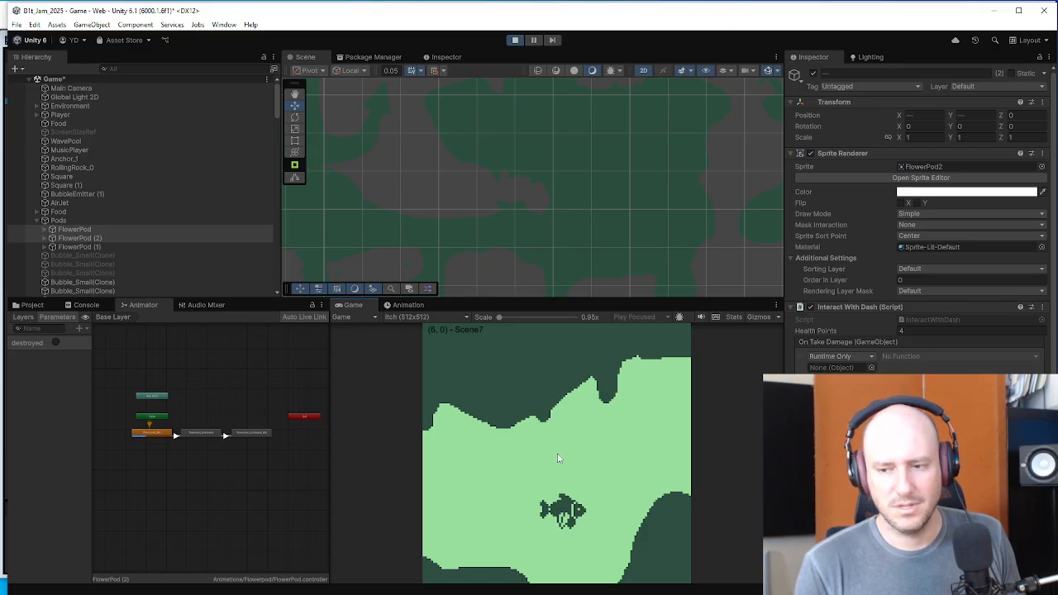
# - Swim the fish from Scene7 into Scene8 and down past the bubbles through Scene17 into Scene26
pyautogui.press('w')
pyautogui.press('d')
pyautogui.press('s')
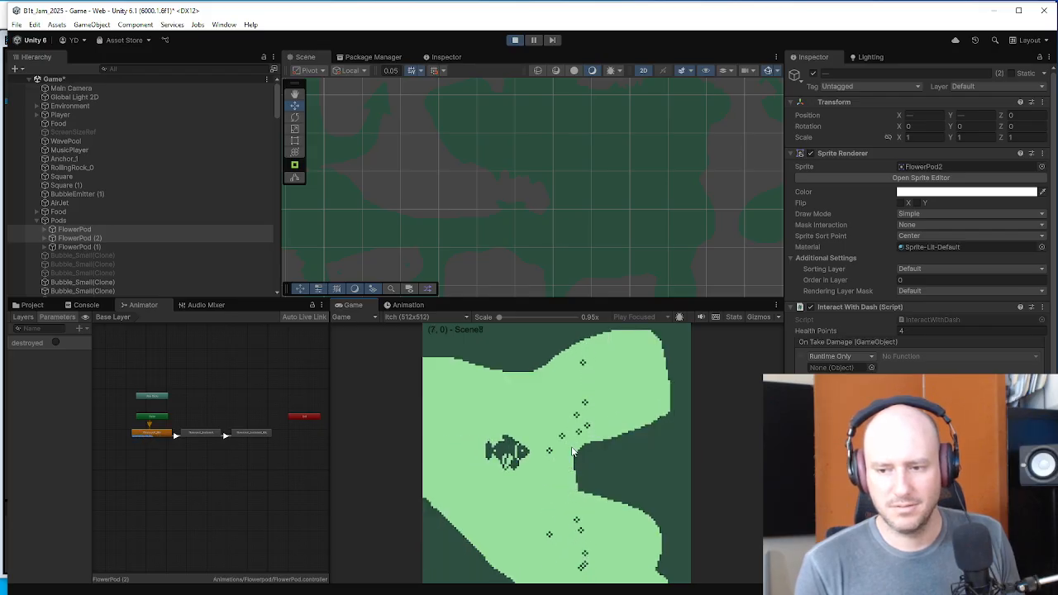
pyautogui.press('s')
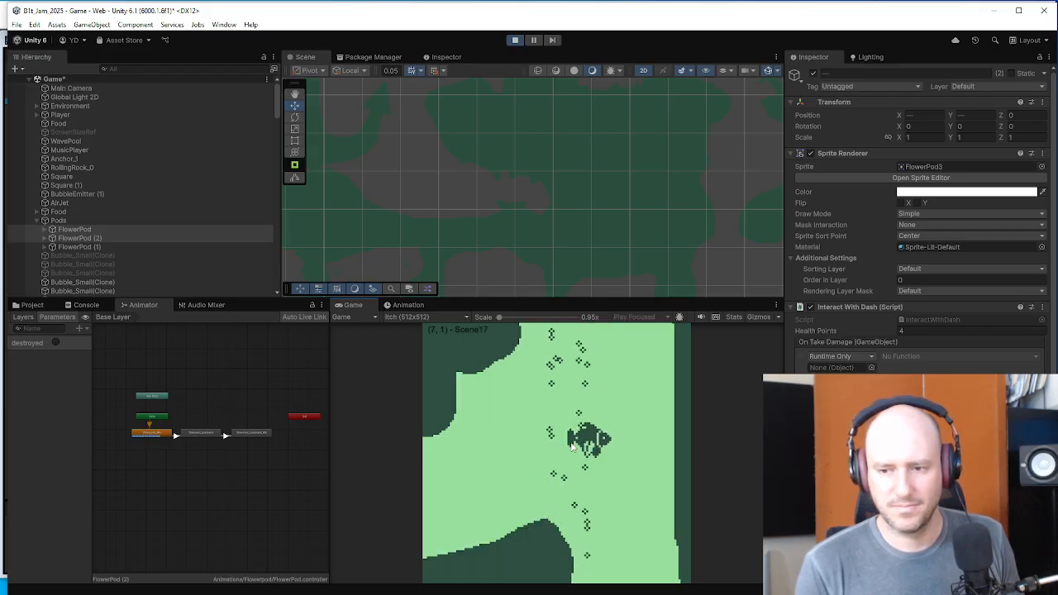
pyautogui.press('d')
pyautogui.press('a')
pyautogui.press('s')
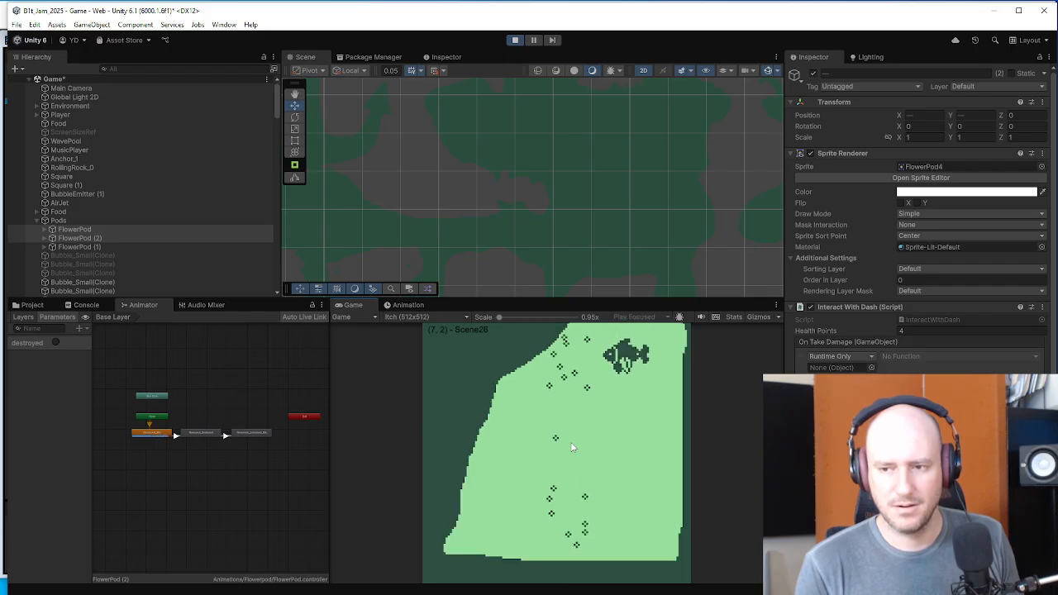
# - Return the fish up to Scene17, cross into Scene16, and swim down through Scene25 into Scene34
pyautogui.press('w')
pyautogui.press('a')
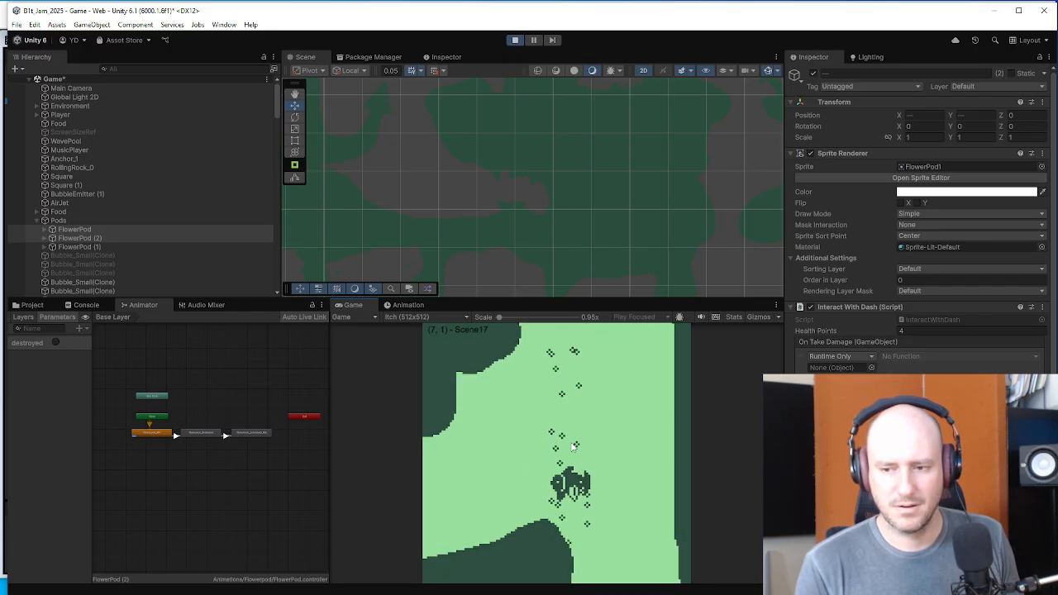
pyautogui.press('a')
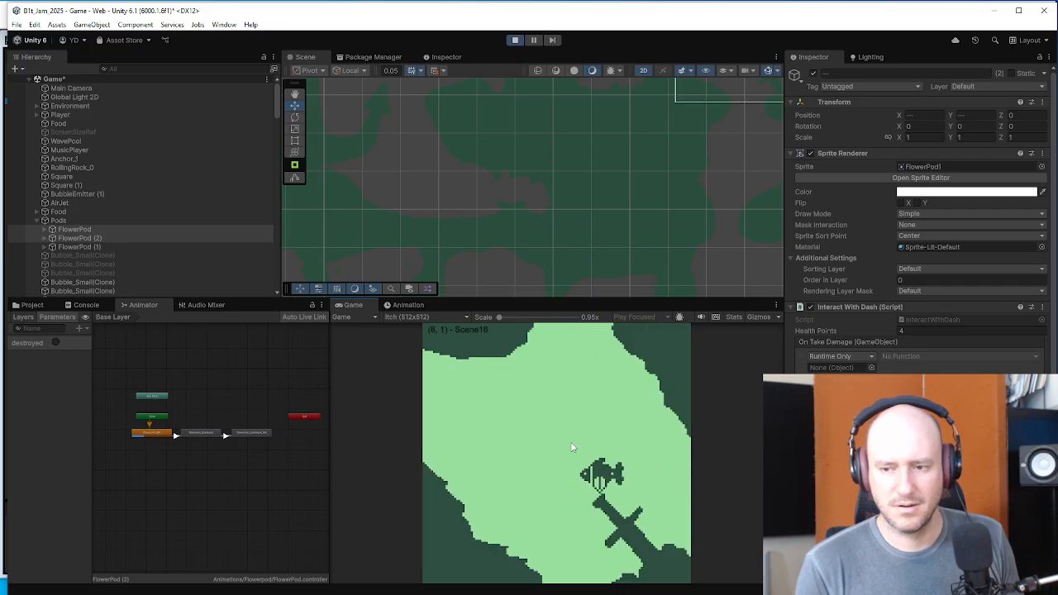
pyautogui.press('s')
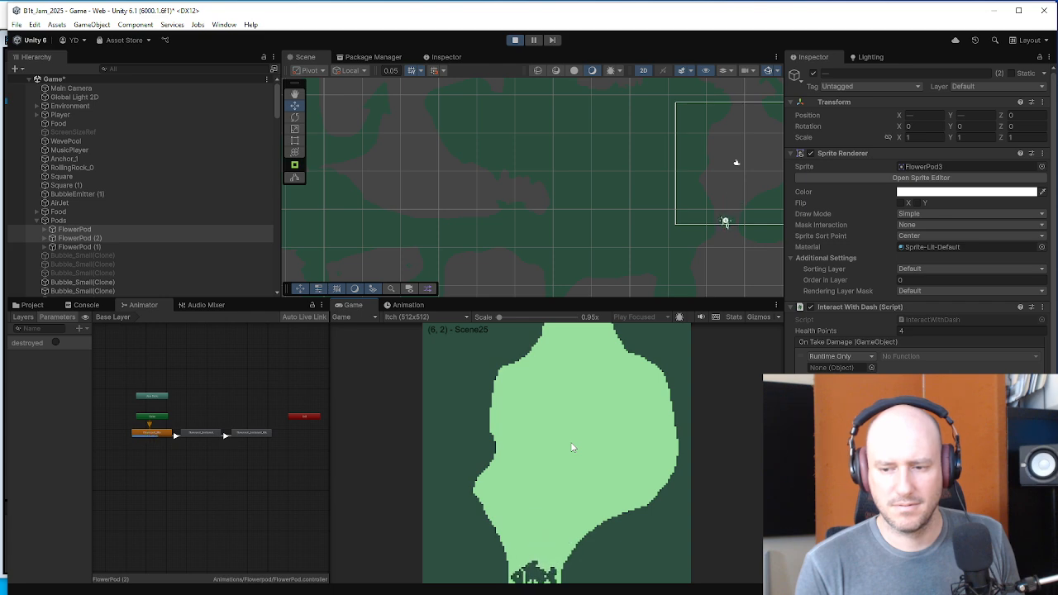
pyautogui.press('s')
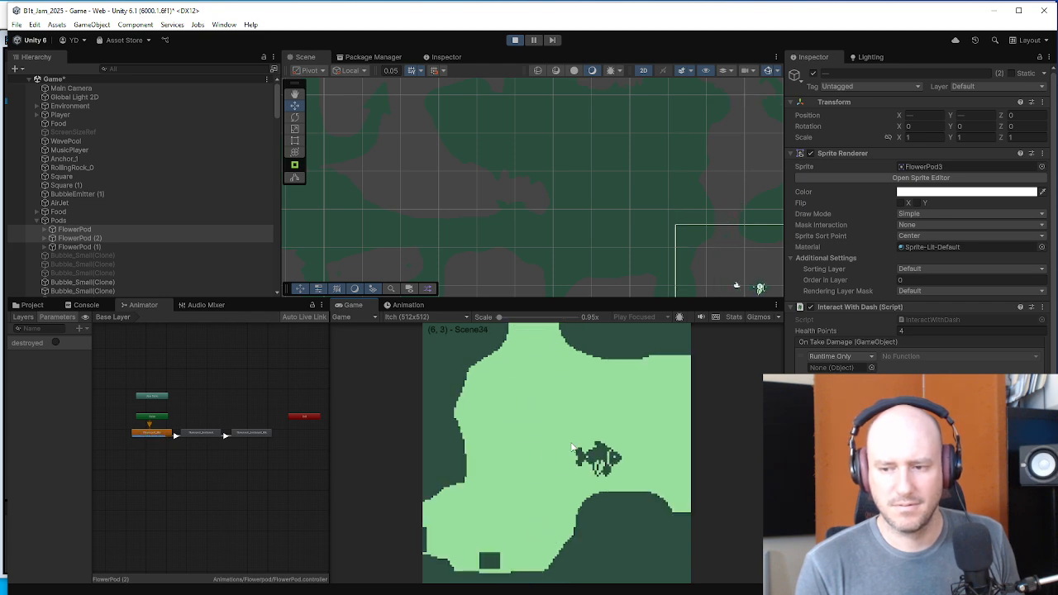
# - Swim the fish from Scene34 into Scene35, down the bubble column through Scene44 into Scene53, and across into Scene52
pyautogui.press('d')
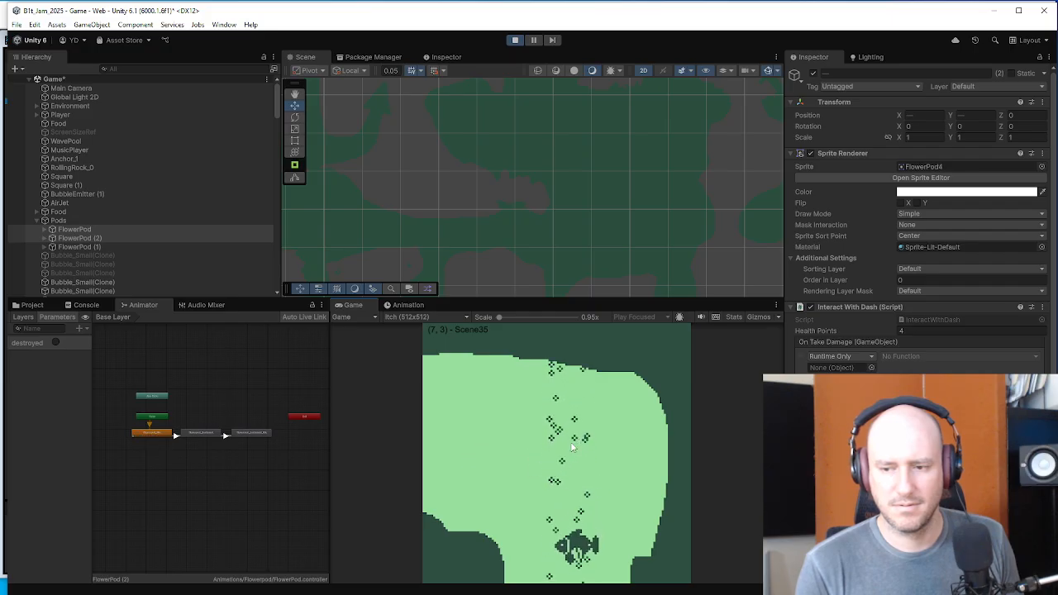
pyautogui.press('s')
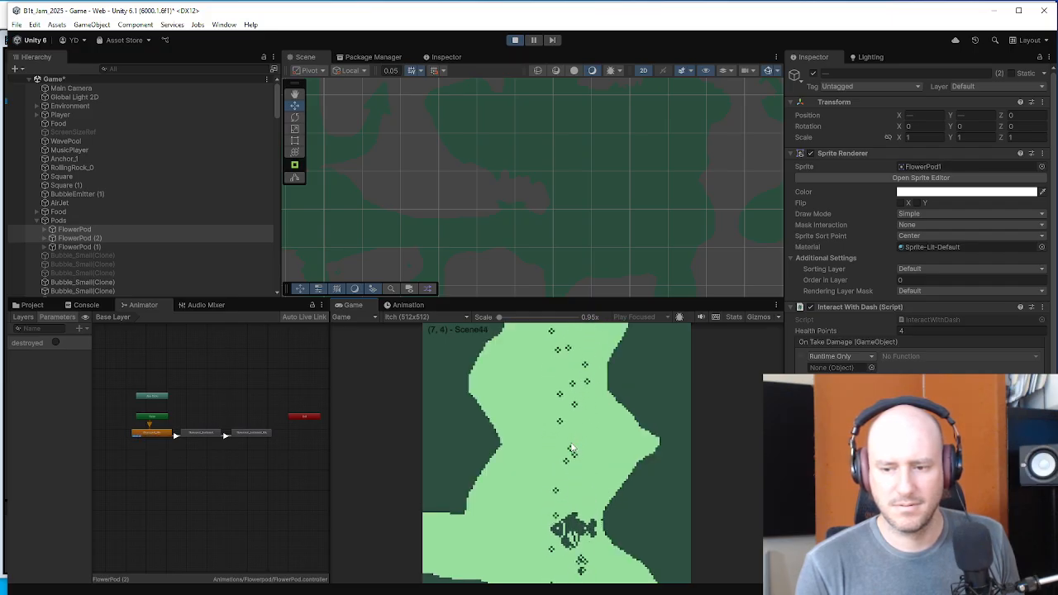
pyautogui.press('s')
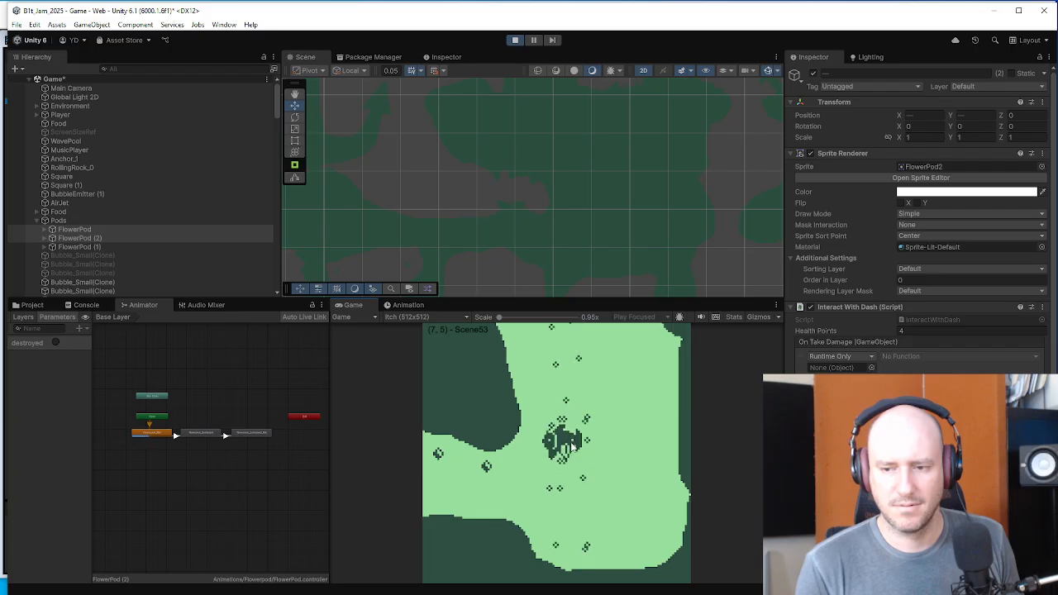
pyautogui.press('a')
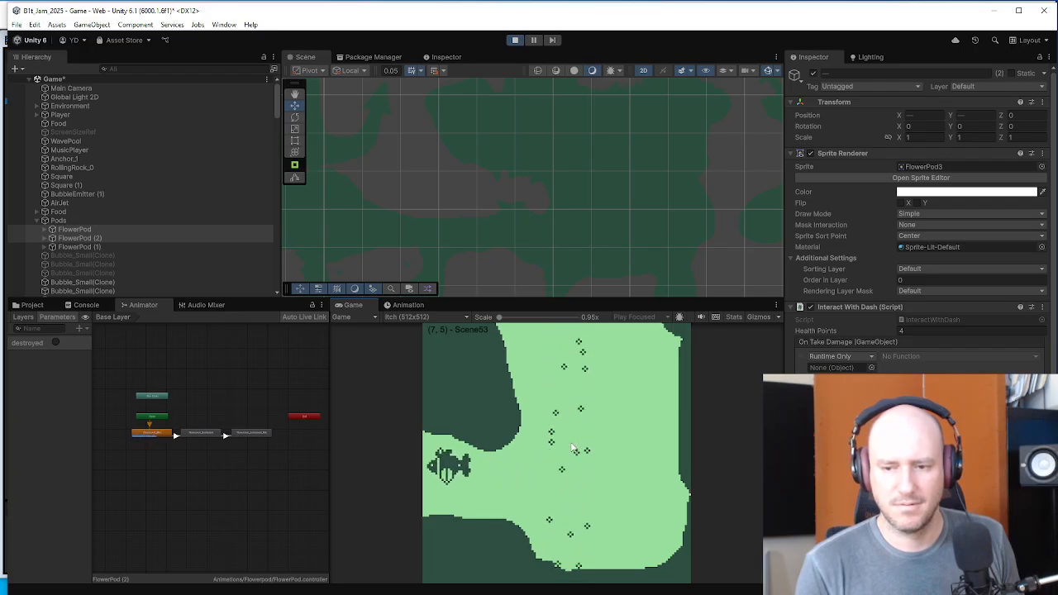
pyautogui.press('a')
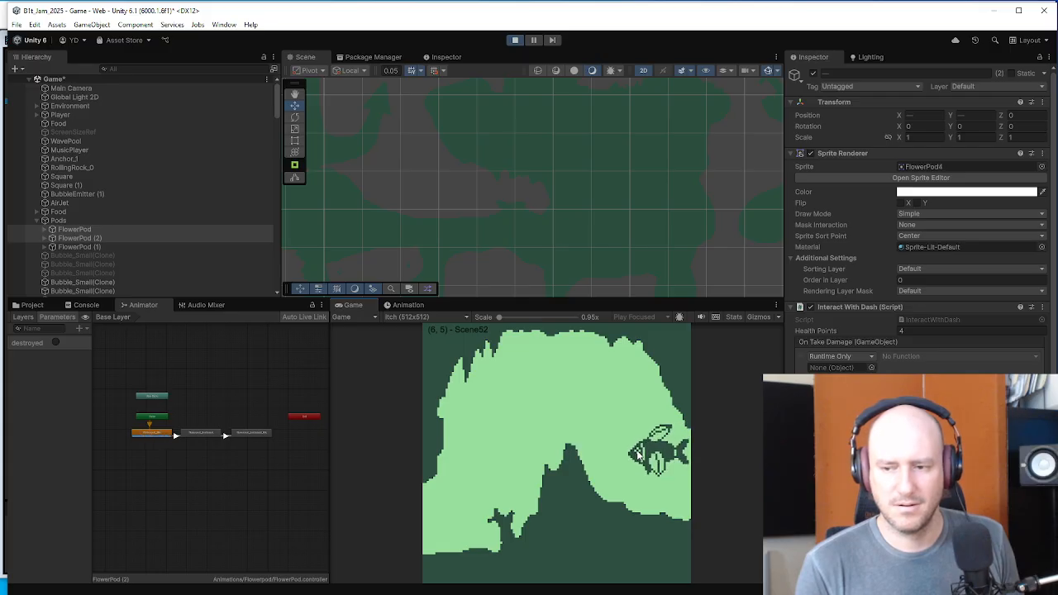
# - Swim over the peak in Scene52 into Scene51 and eat the food near the seabed there
pyautogui.press('a')
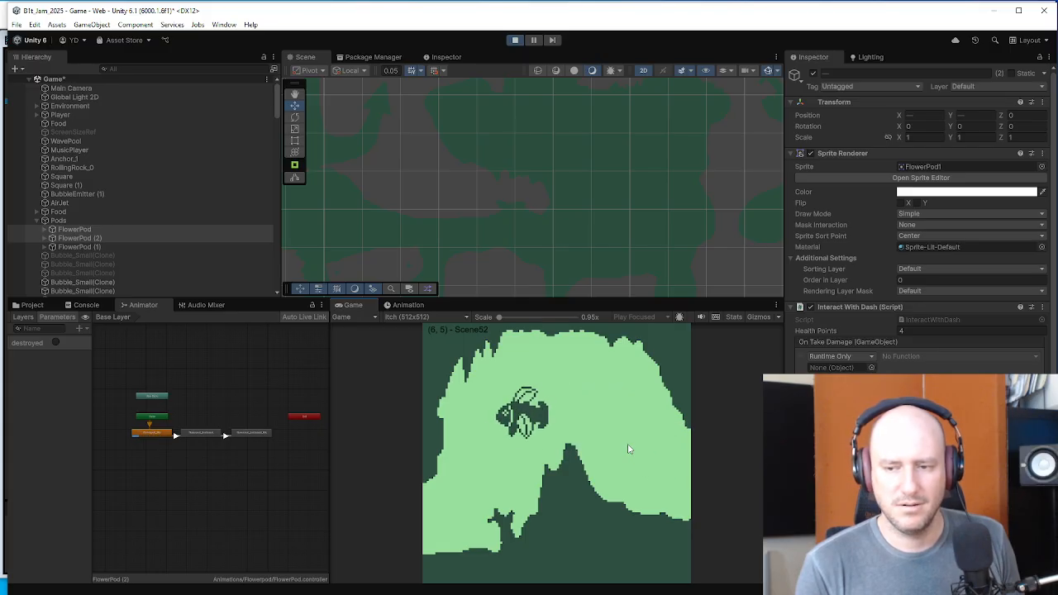
pyautogui.press('s')
pyautogui.press('a')
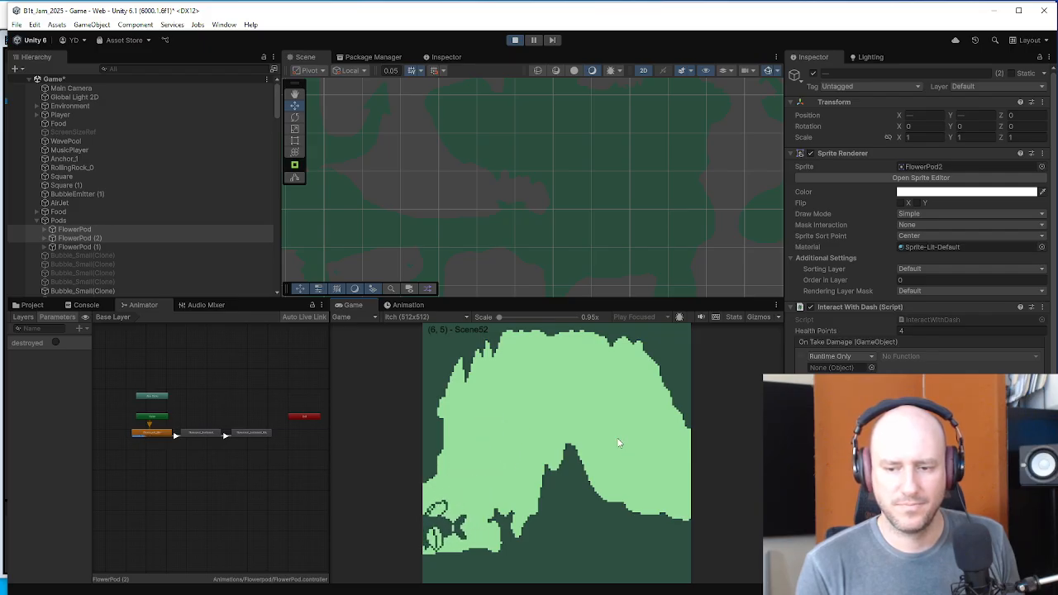
pyautogui.press('a')
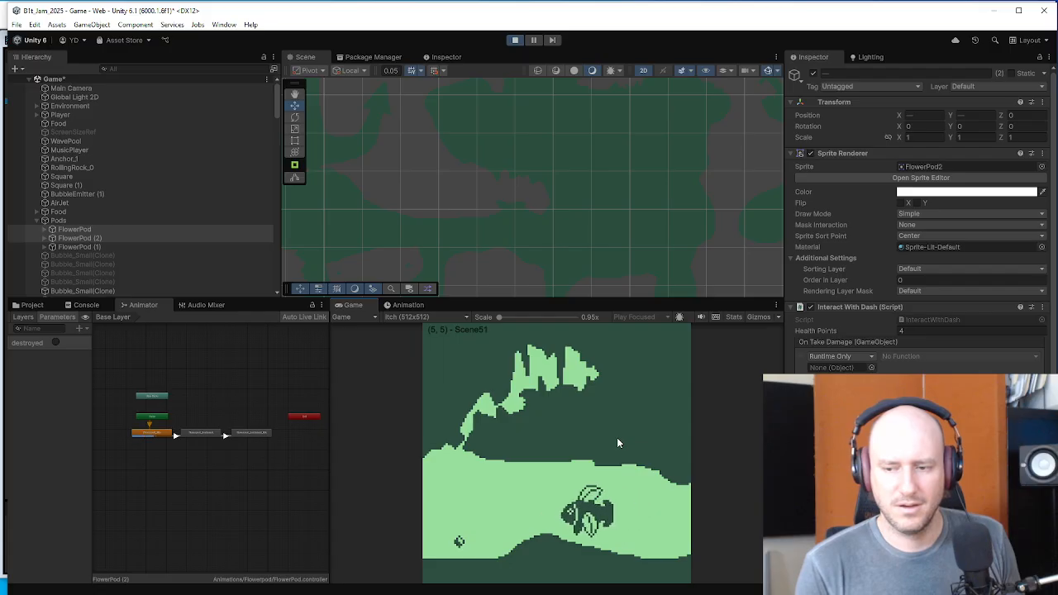
pyautogui.press('a')
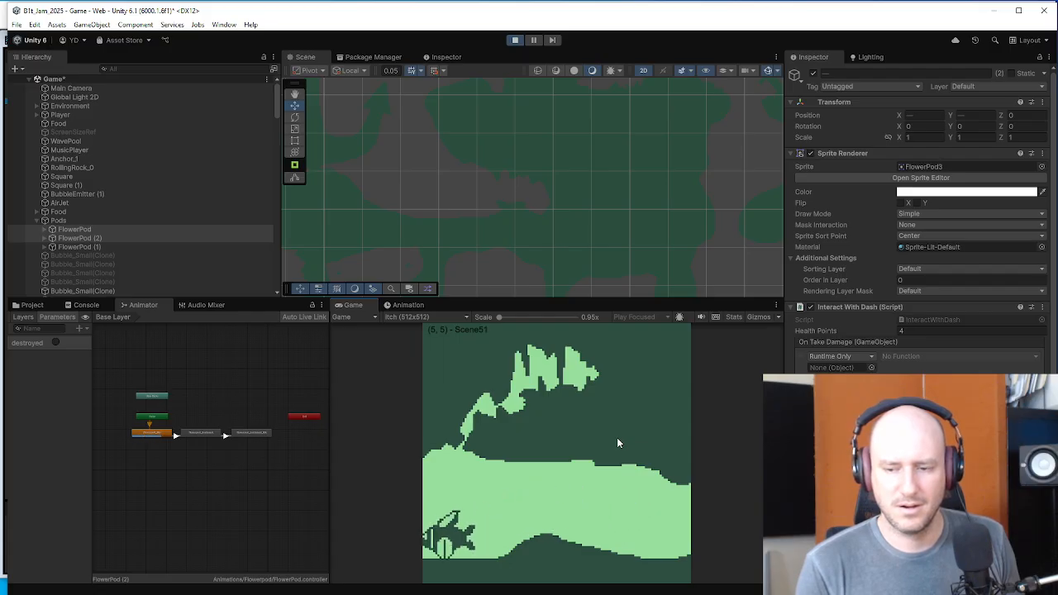
pyautogui.press('d')
pyautogui.press('w')
pyautogui.press('a')
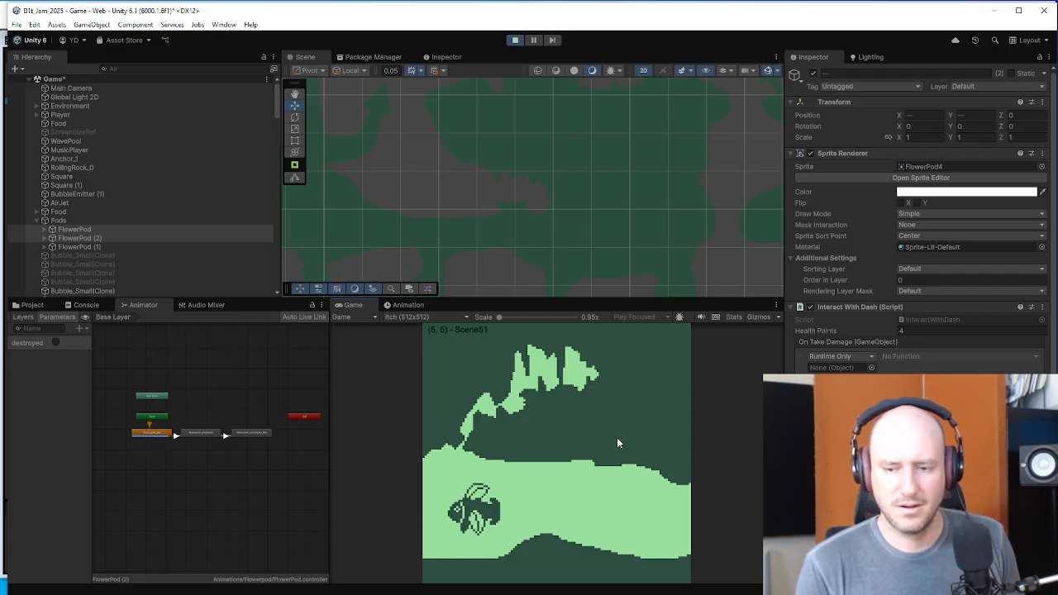
# - Swim the fish into Scene50 and up into the upper cavern to eat the food there
pyautogui.press('a')
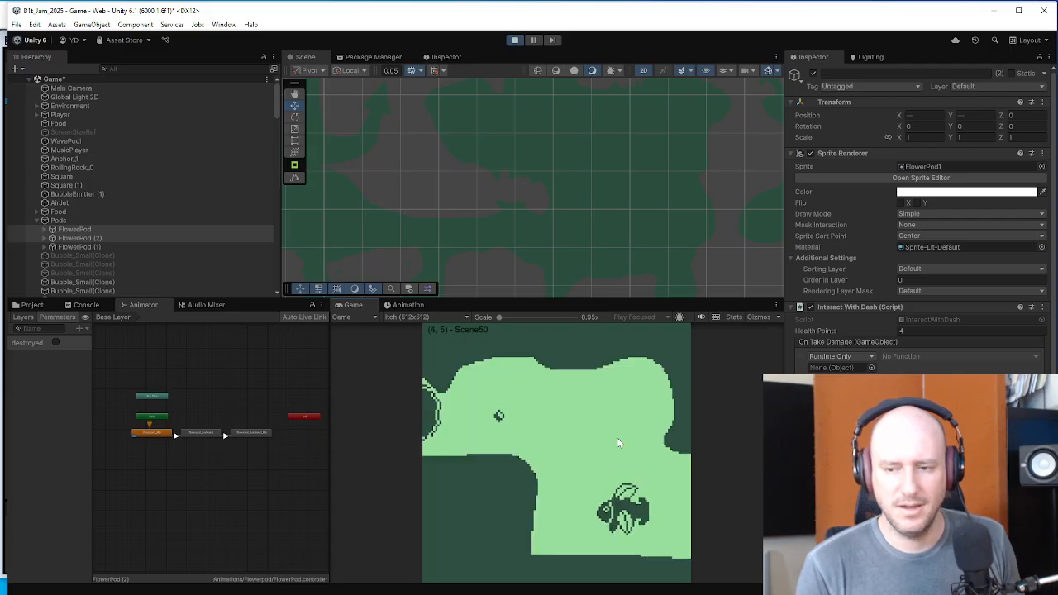
pyautogui.press('w')
pyautogui.press('d')
pyautogui.press('w')
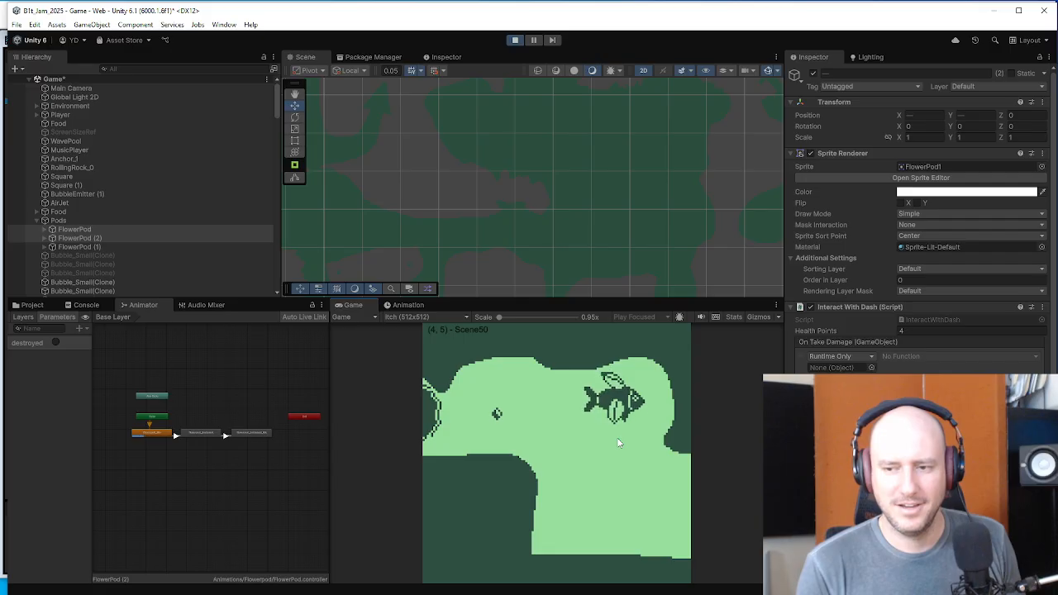
pyautogui.press('a')
pyautogui.press('a')
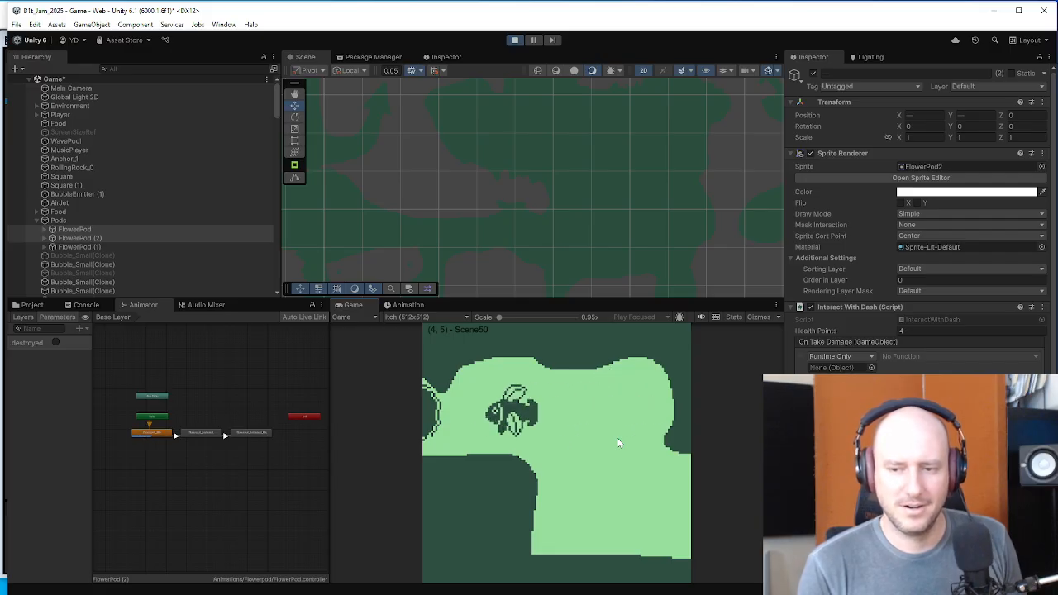
# - Ram the round rolling rock at the exit of Scene50 and push it through Scene49 into Scene48
pyautogui.press('d')
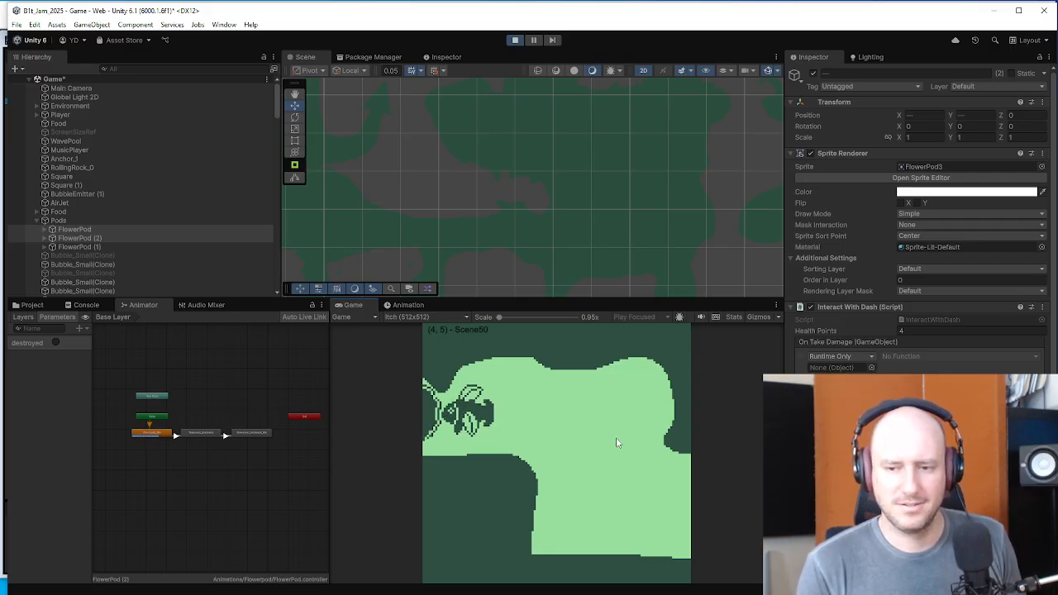
pyautogui.press('a')
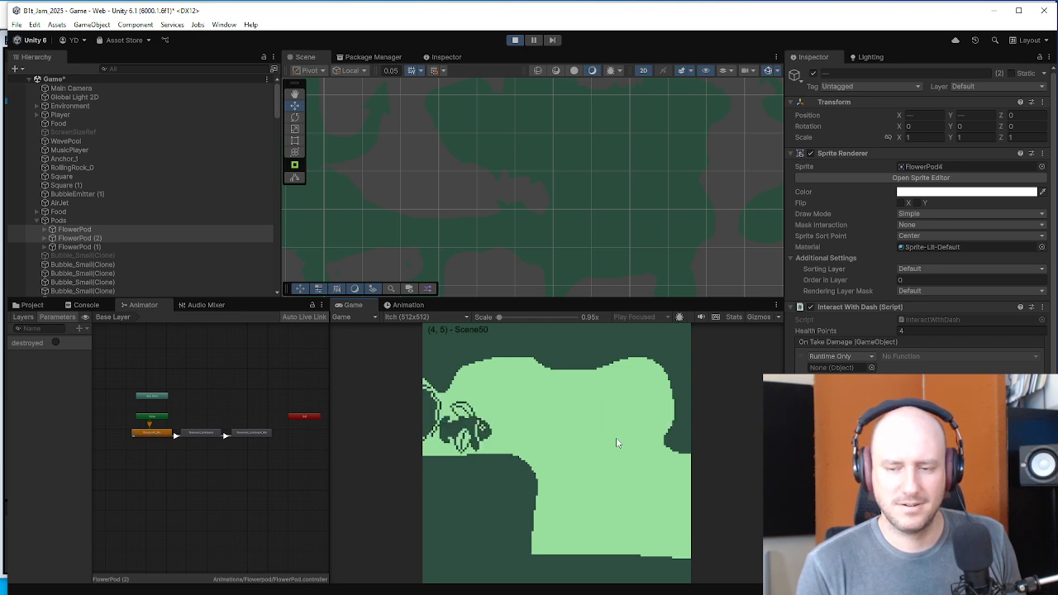
pyautogui.press('d')
pyautogui.press('a')
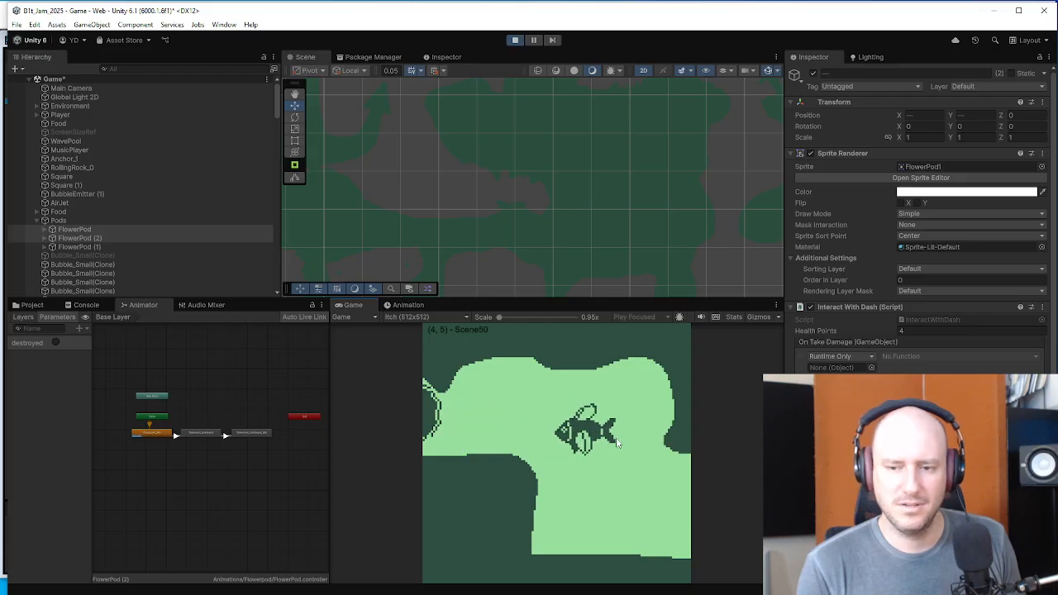
pyautogui.press('a')
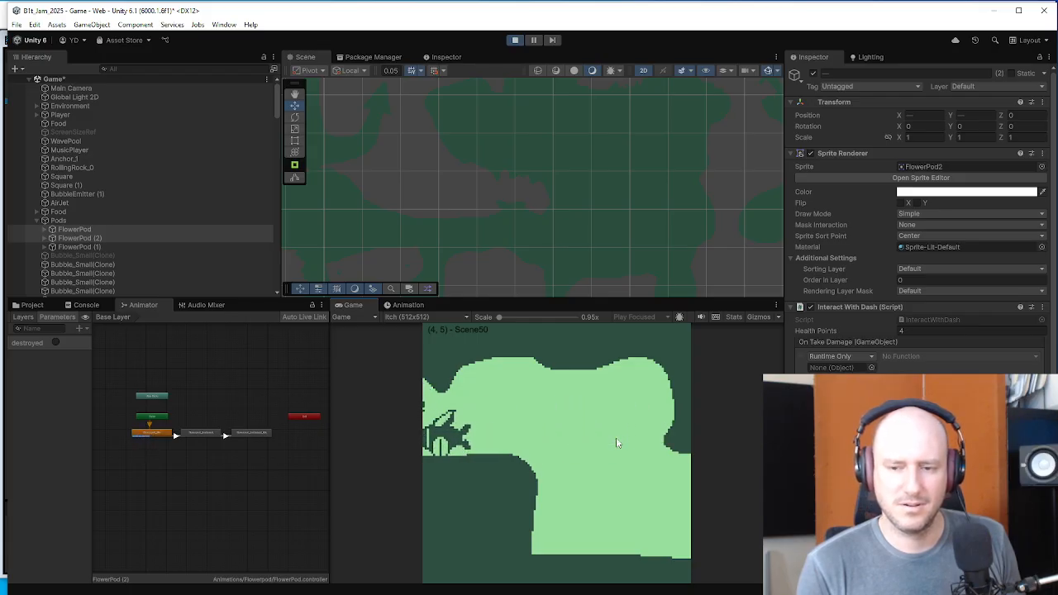
pyautogui.press('a')
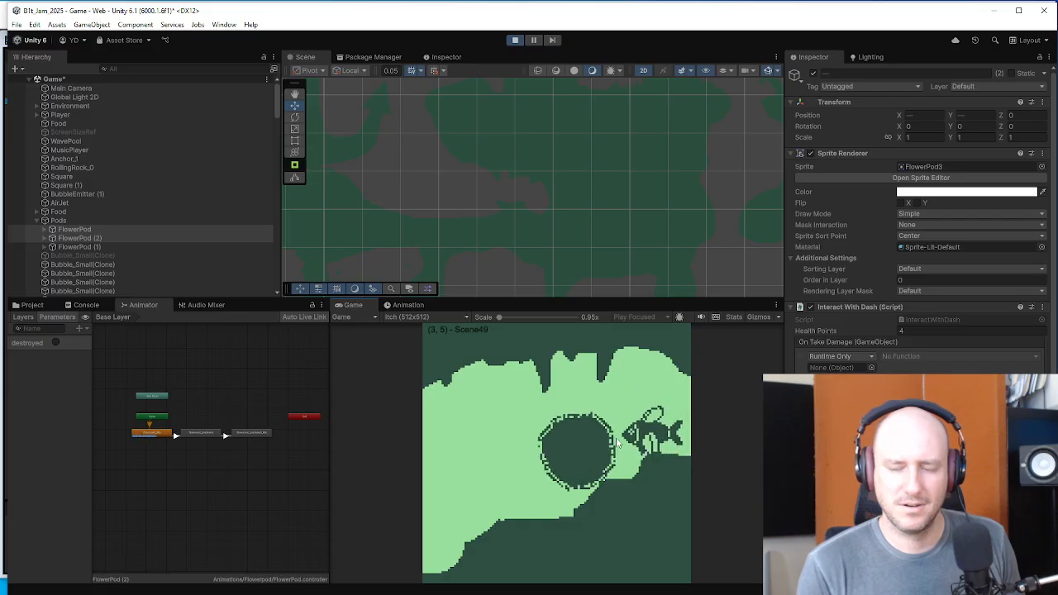
pyautogui.press('a')
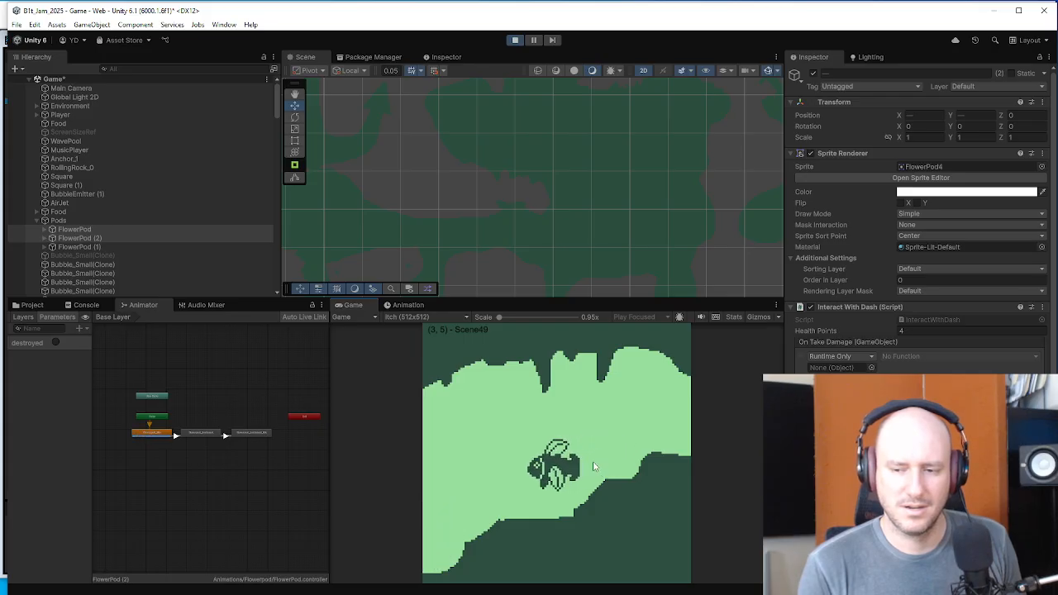
pyautogui.press('a')
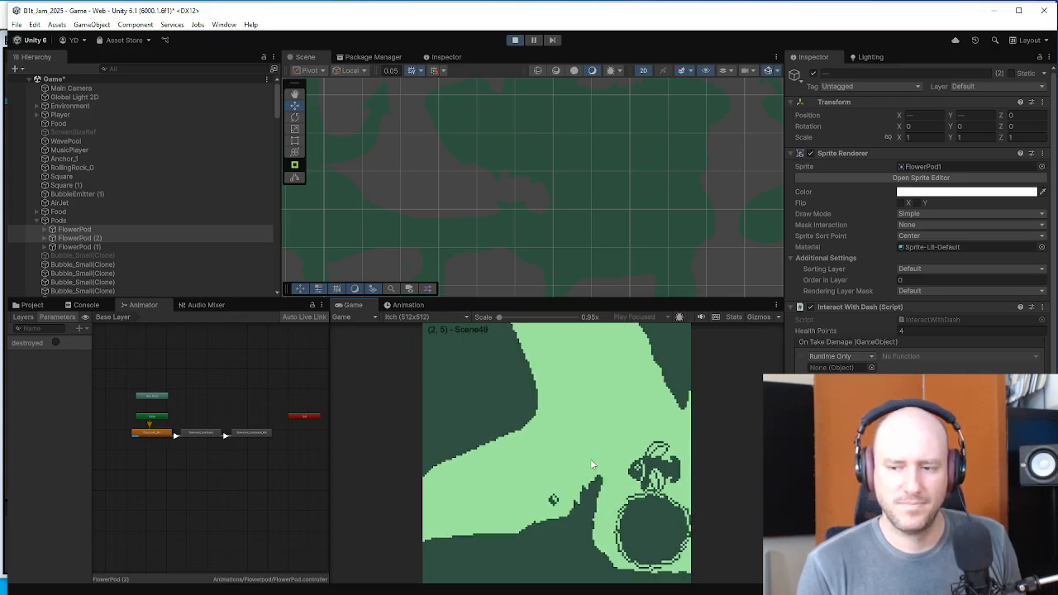
# - Eat the food beside the rock spike in Scene48 and swim on into Scene47
pyautogui.press('a')
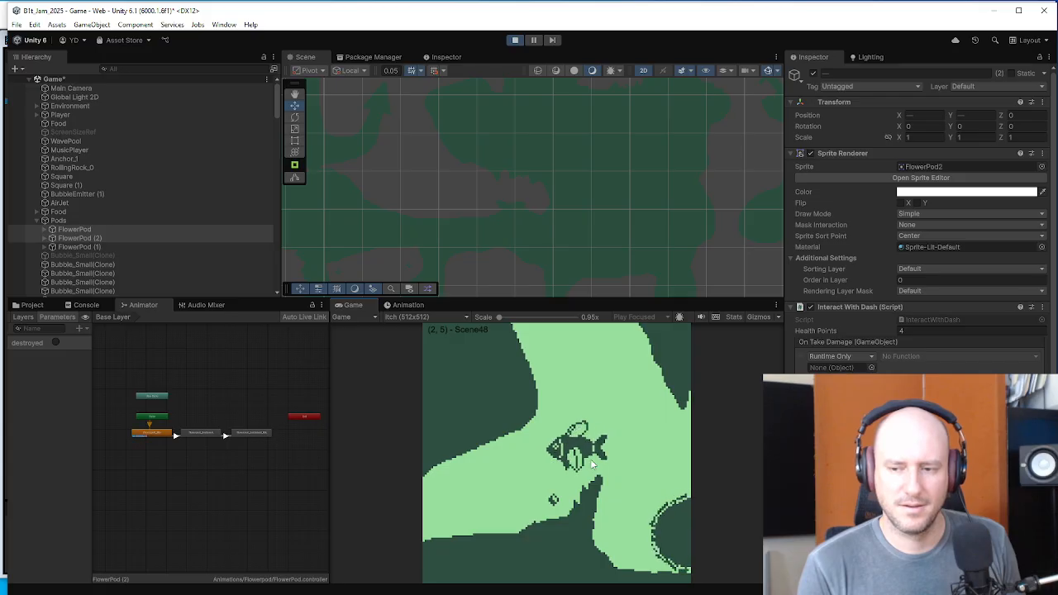
pyautogui.press('s')
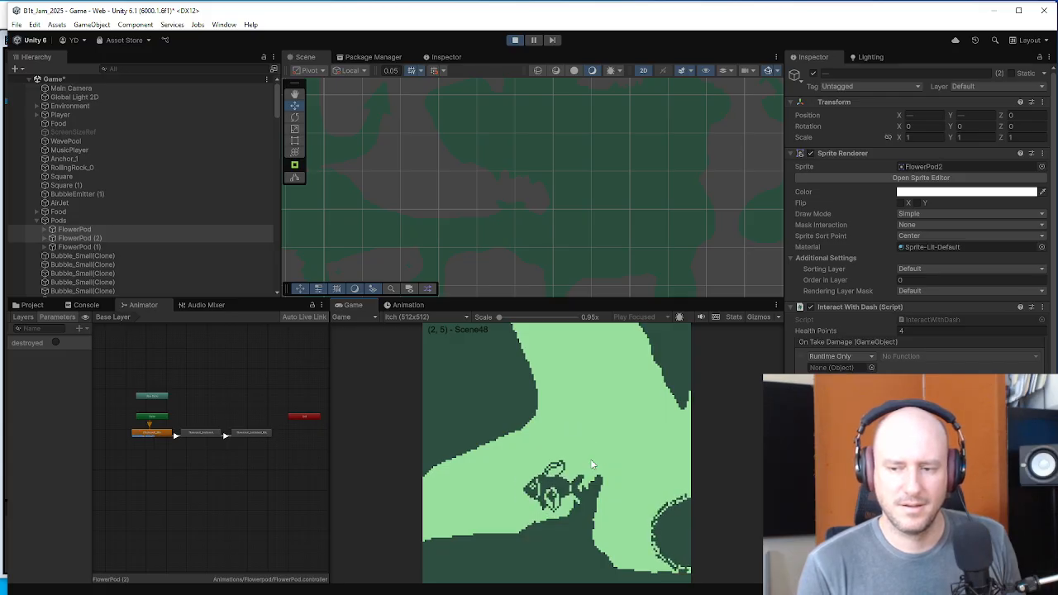
pyautogui.press('a')
pyautogui.press('d')
pyautogui.press('a')
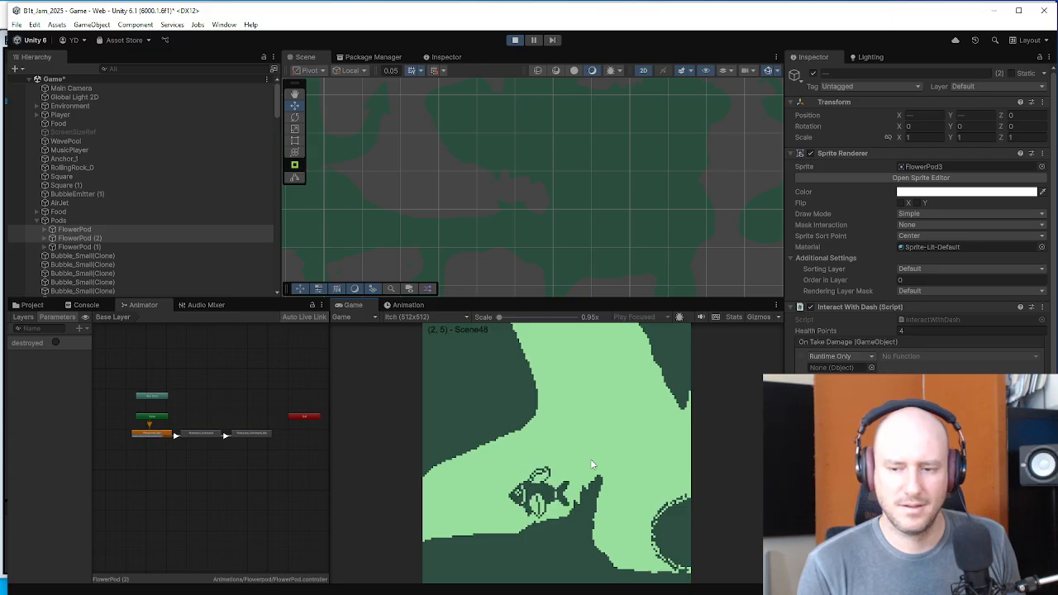
pyautogui.press('a')
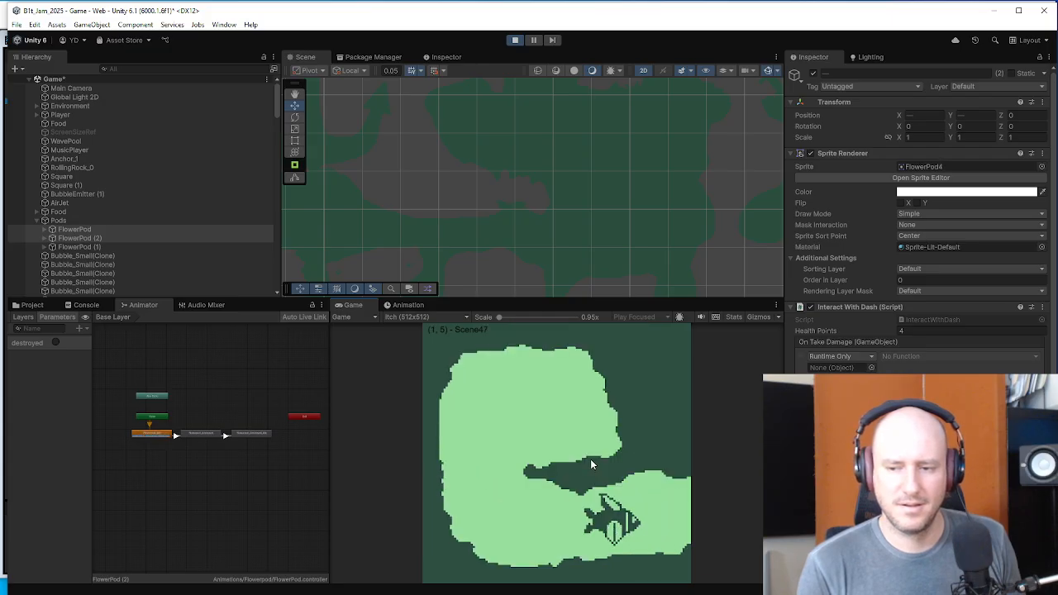
# - Return the fish from Scene47 to Scene48 and swim up the shaft into Scene39
pyautogui.press('d')
pyautogui.press('w')
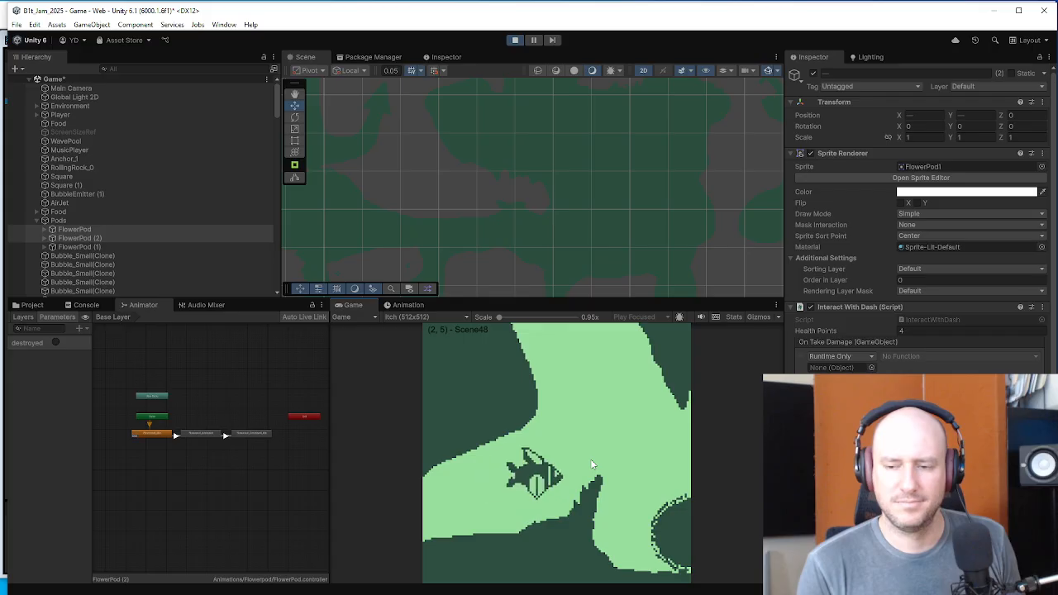
pyautogui.press('a')
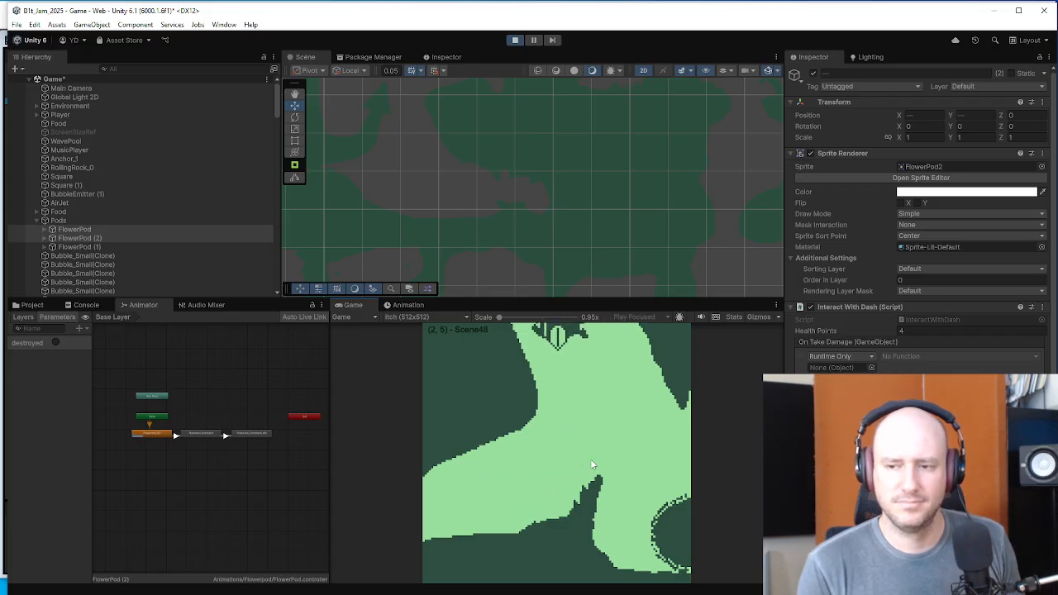
pyautogui.press('w')
pyautogui.press('d')
pyautogui.press('a')
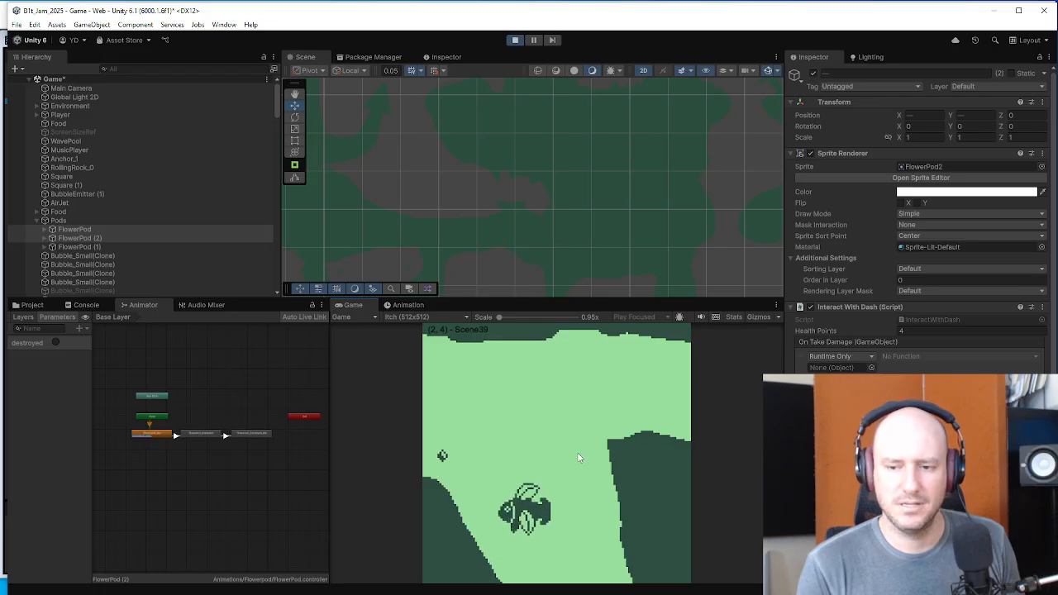
# - Eat the food on the far side of Scene39 and cross over into Scene40
pyautogui.press('w')
pyautogui.press('d')
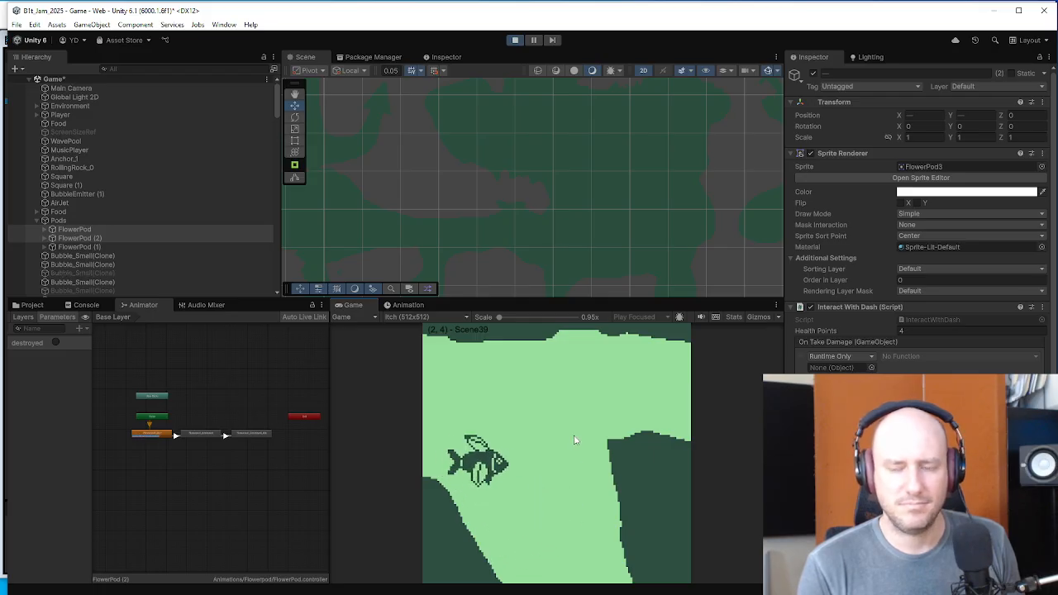
pyautogui.press('w')
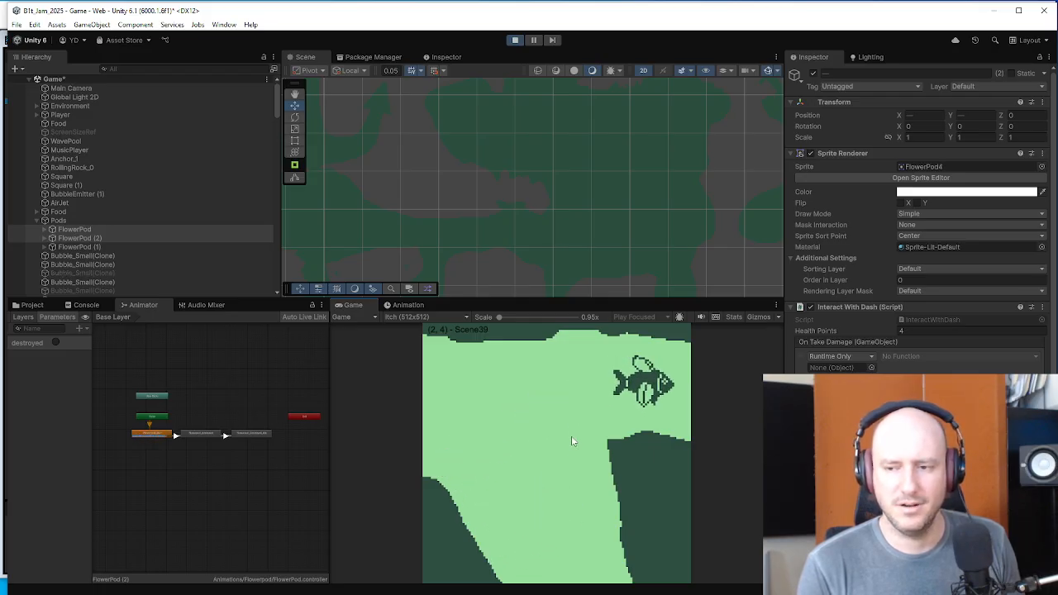
pyautogui.press('d')
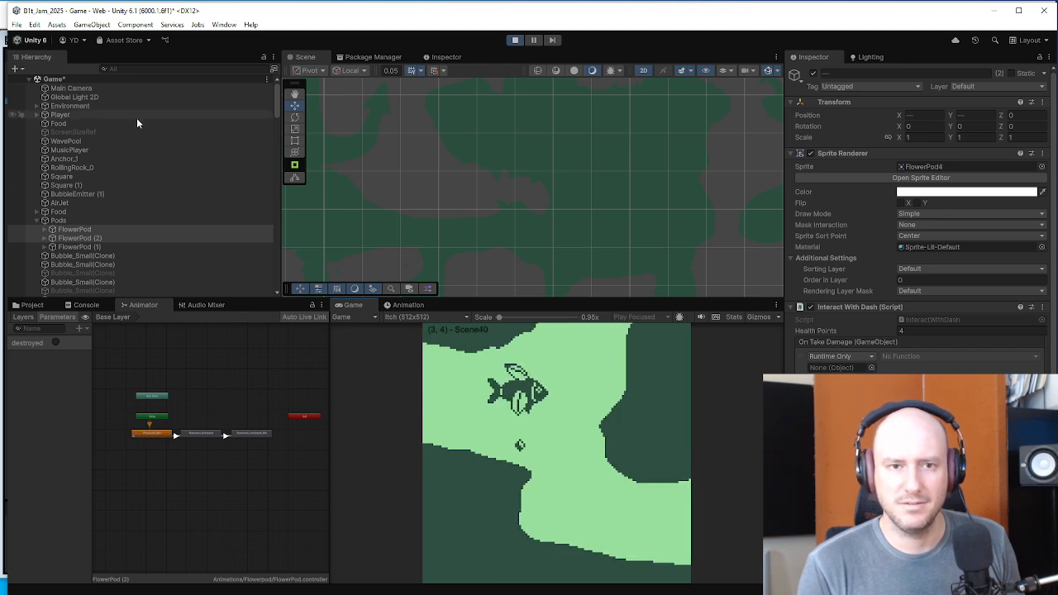
# - Select the Player object, frame it in the Scene view, and return control to the running game
pyautogui.click(137, 118)
pyautogui.press('f')
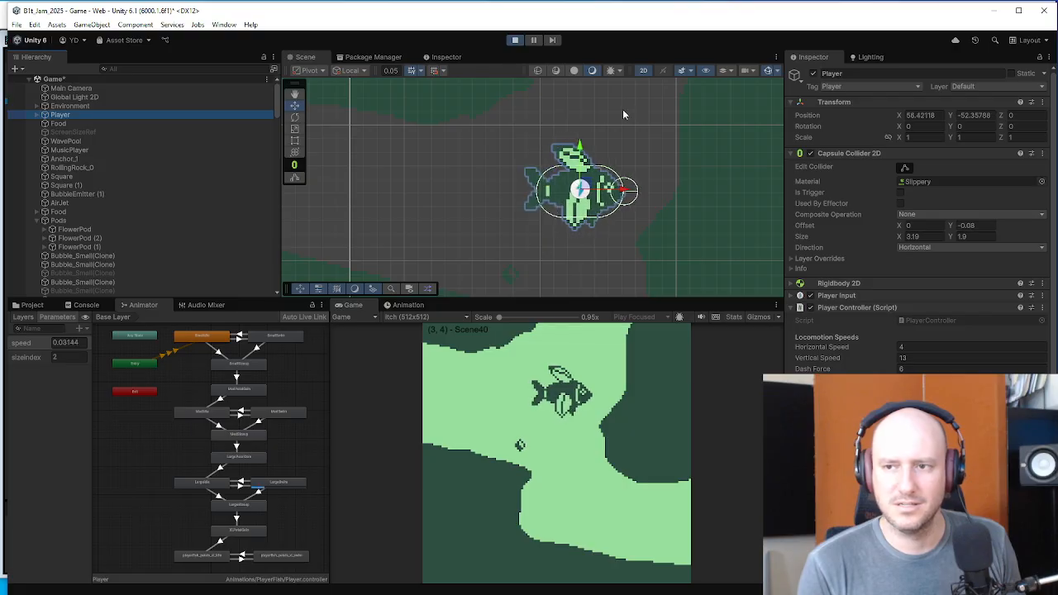
pyautogui.moveTo(624, 114); pyautogui.dragTo(570, 170)
pyautogui.click(620, 394)
# - Swim the fish down in Scene40 to eat the food above the rock ledge
pyautogui.press('d')
pyautogui.press('a')
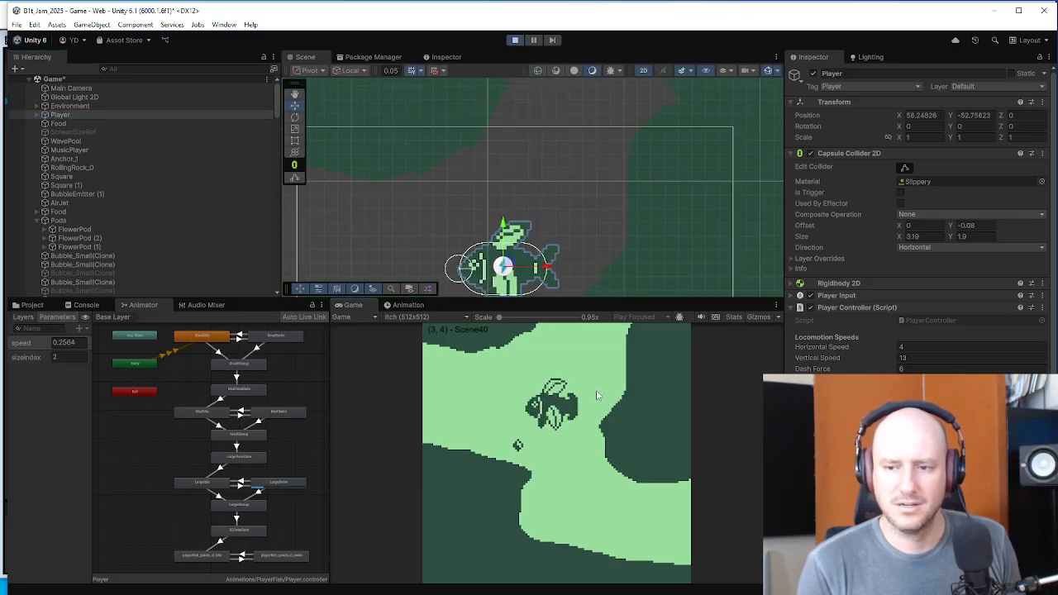
pyautogui.press('s')
pyautogui.press('d')
pyautogui.press('a')
pyautogui.press('w')
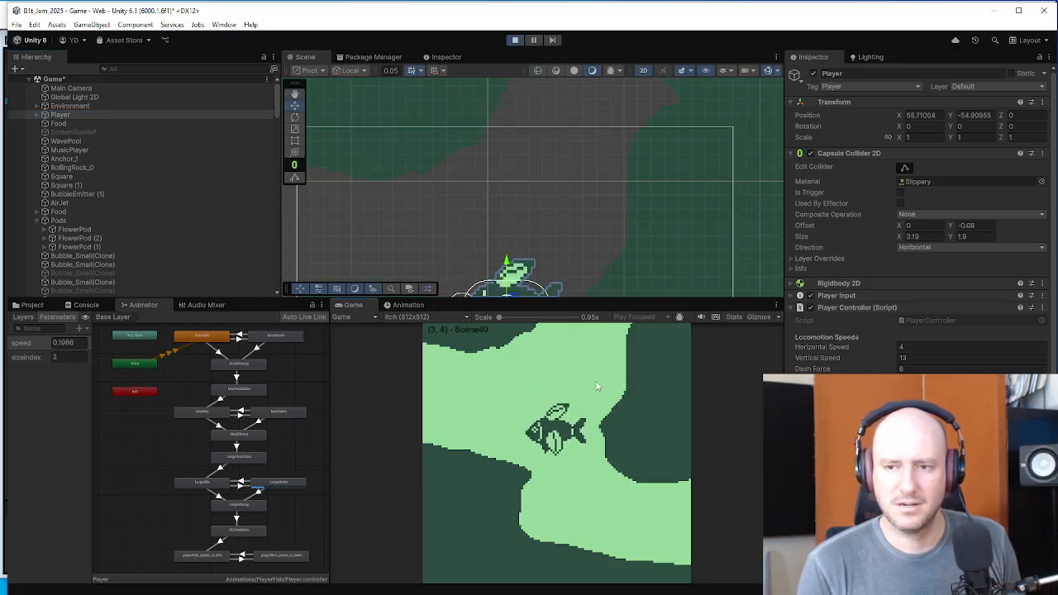
# - Swim the fish up out of Scene40 into the food cavern of Scene31
pyautogui.press('d')
pyautogui.press('d')
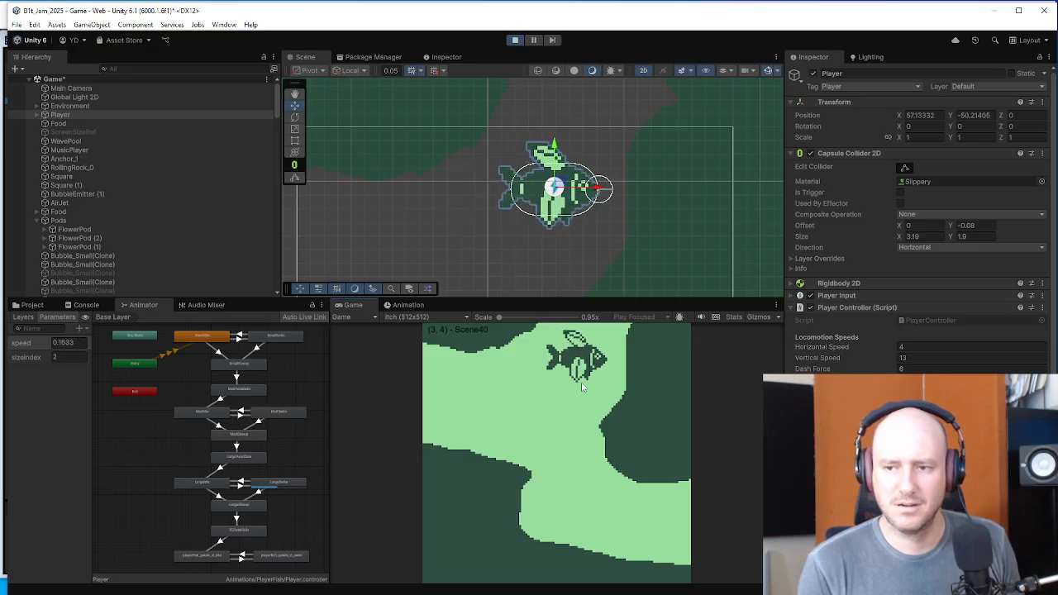
pyautogui.press('w')
pyautogui.press('a')
pyautogui.press('w')
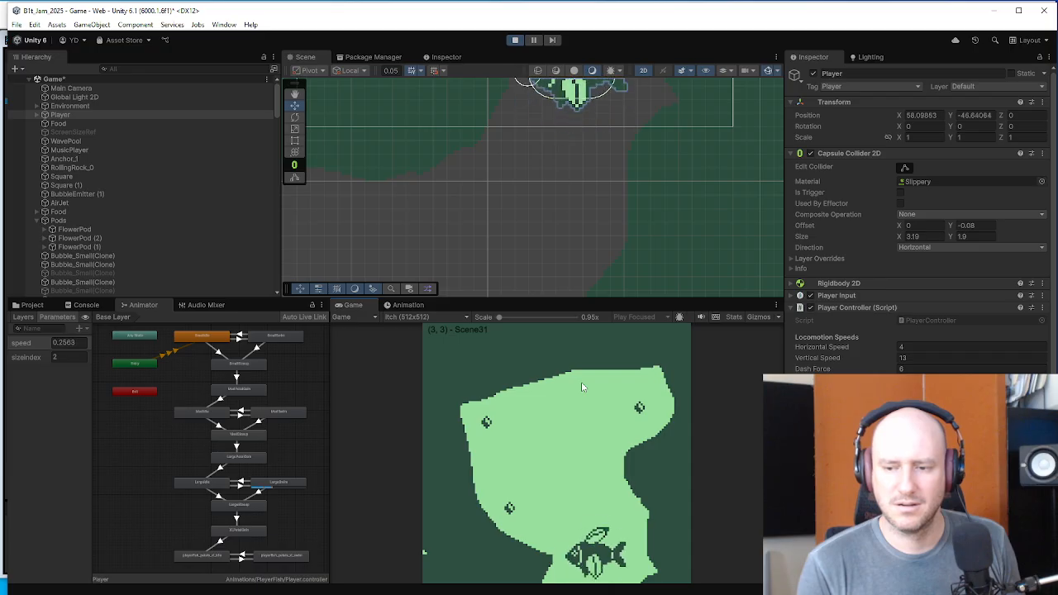
# - Swim the fish around the Scene31 cavern and eat all of its remaining food
pyautogui.press('a')
pyautogui.press('w')
pyautogui.press('d')
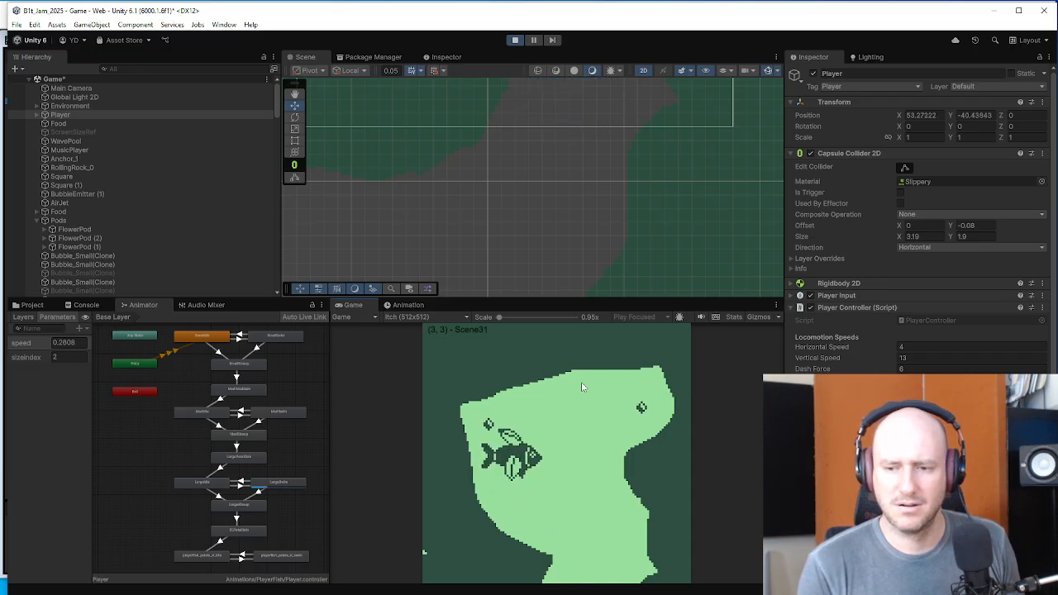
pyautogui.press('a')
pyautogui.press('w')
pyautogui.press('d')
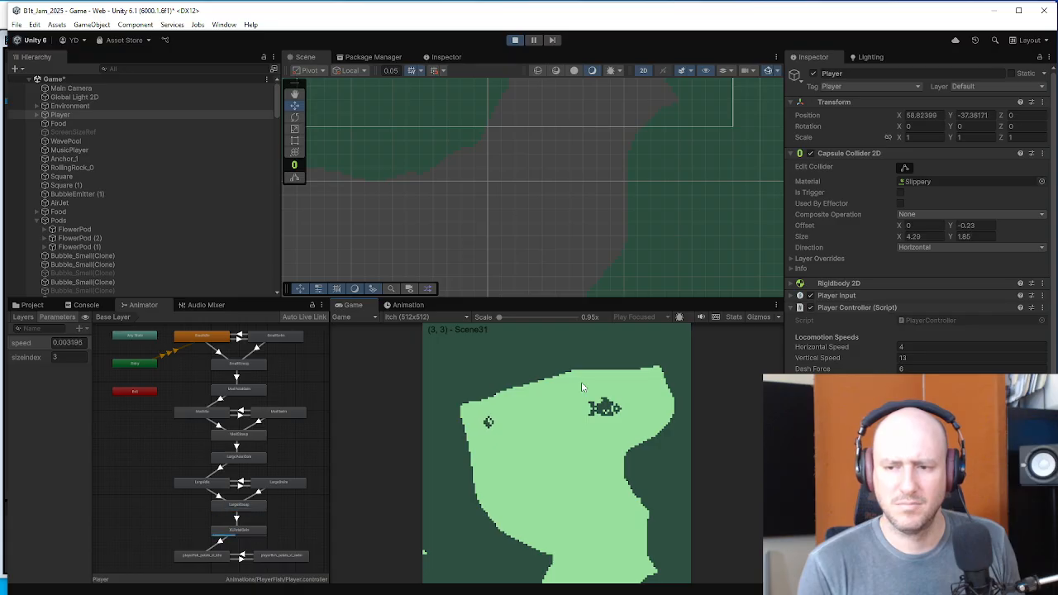
pyautogui.press('a')
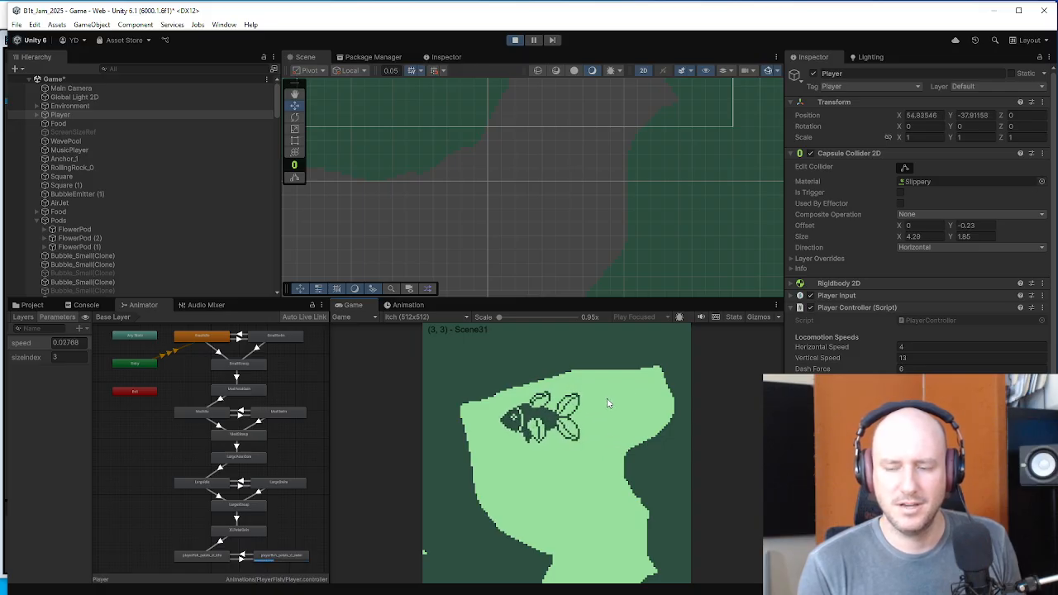
# - Select the Player object and frame the whole grown fish in the Scene view to examine its collider outlines
pyautogui.doubleClick(61, 116)
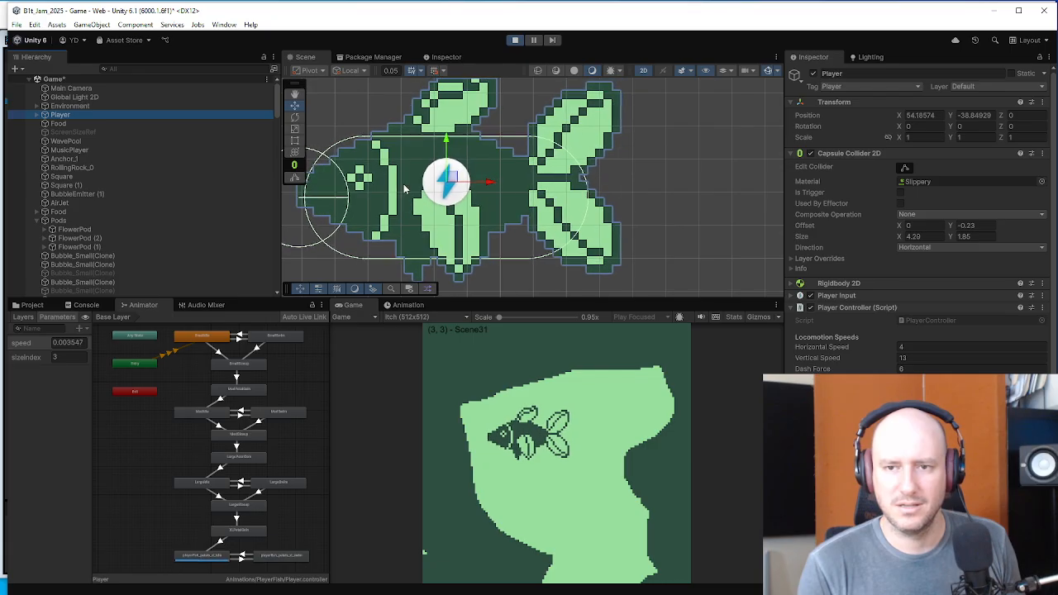
pyautogui.scroll(-1, 405, 189)
pyautogui.moveTo(419, 190); pyautogui.dragTo(490, 200)
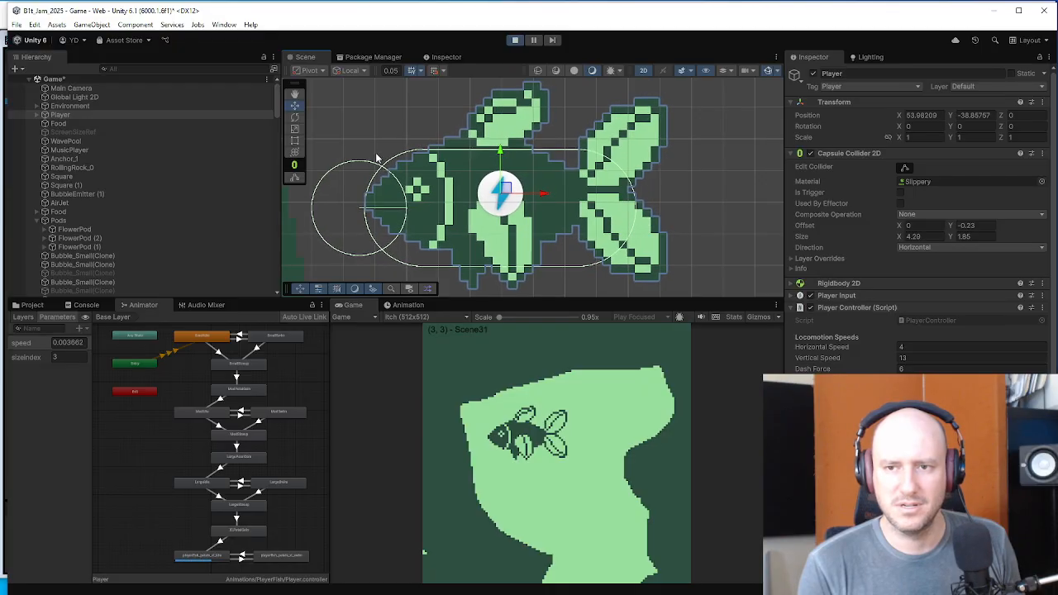
pyautogui.scroll(-3, 439, 198)
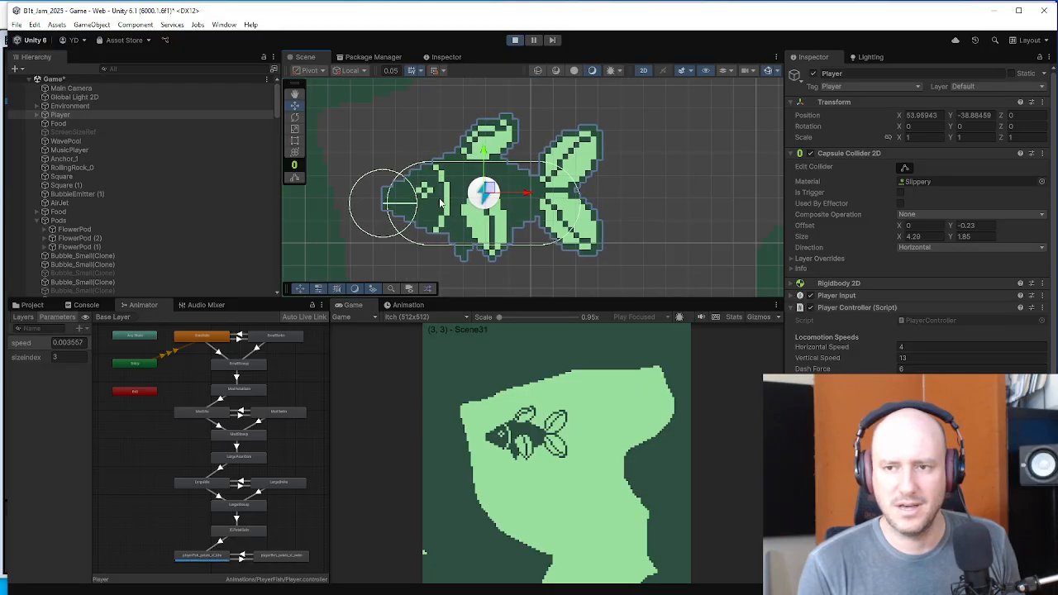
# - Return control to the running game and swim the largest fish down through Scene31's narrow exit into Scene40
pyautogui.click(543, 427)
pyautogui.press('a')
pyautogui.press('d')
pyautogui.press('s')
pyautogui.press('a')
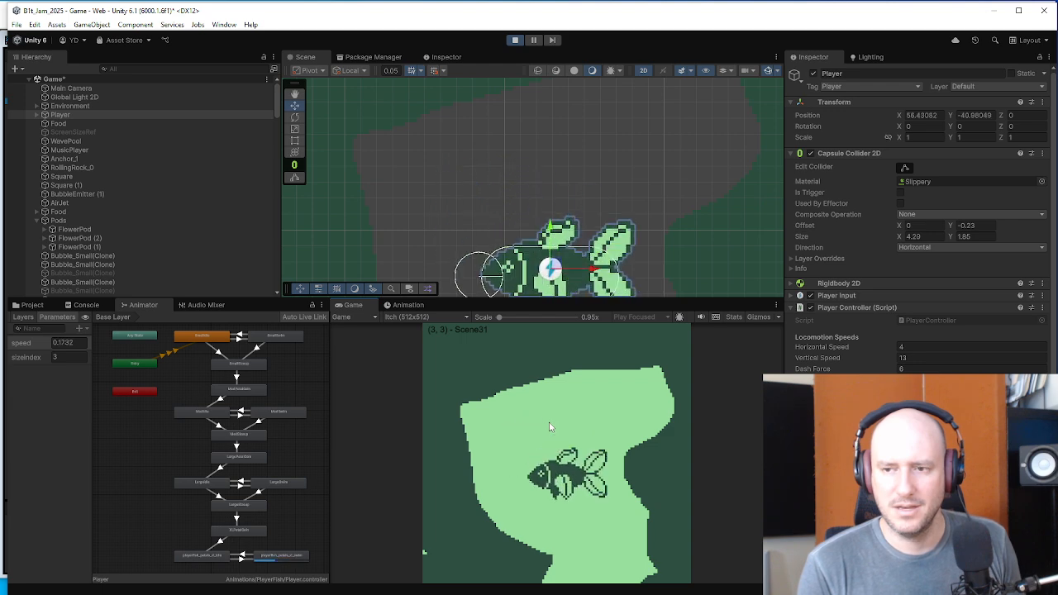
pyautogui.press('d')
pyautogui.press('a')
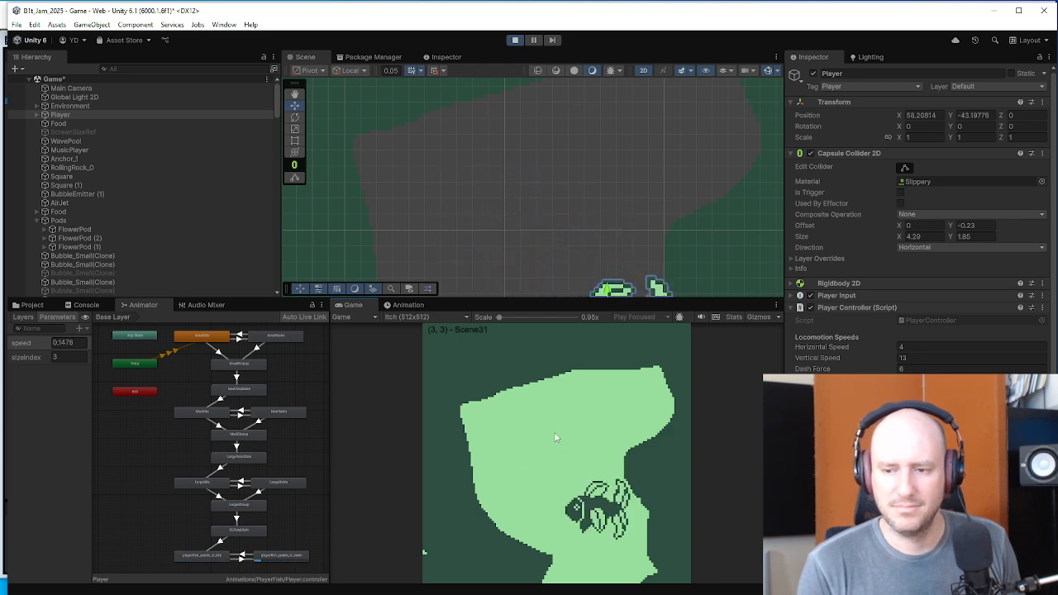
pyautogui.press('s')
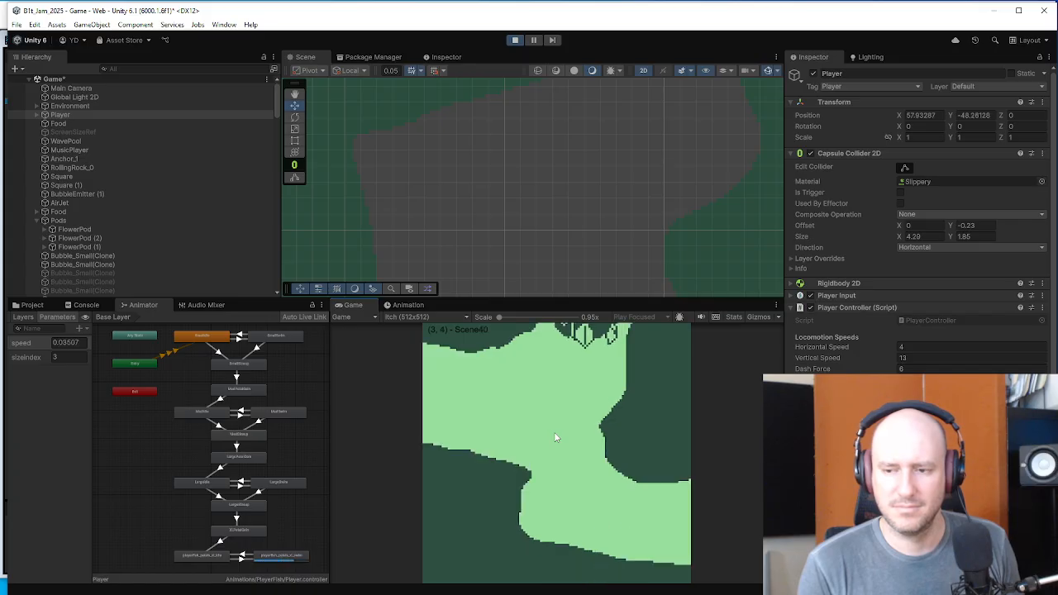
# - Swim the fish through Scene40's lower passage, Scene41 and Scene42 to the flower pod in Scene43
pyautogui.press('a')
pyautogui.press('d')
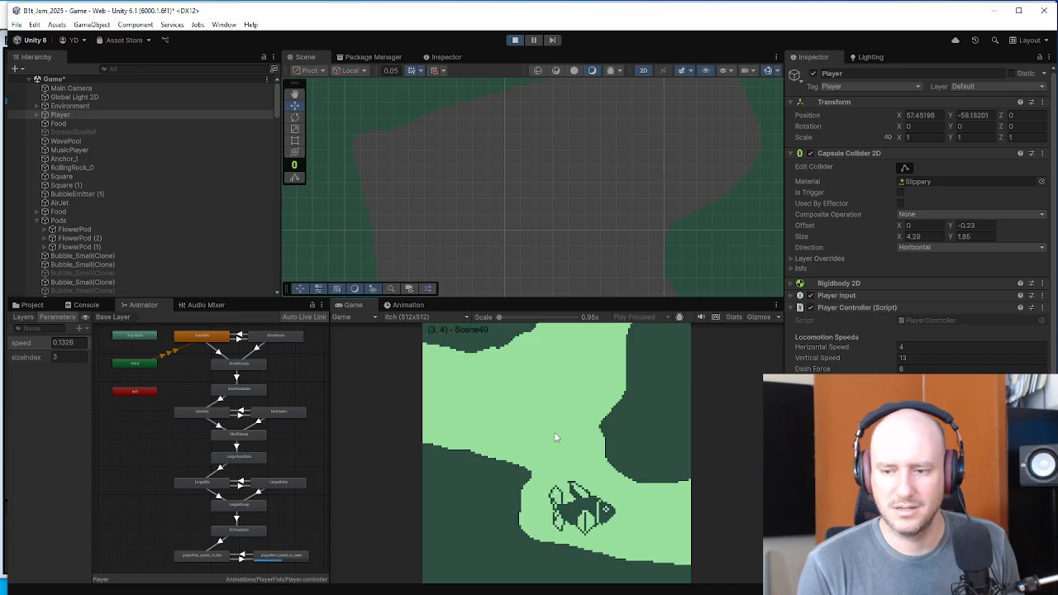
pyautogui.press('d')
pyautogui.press('d')
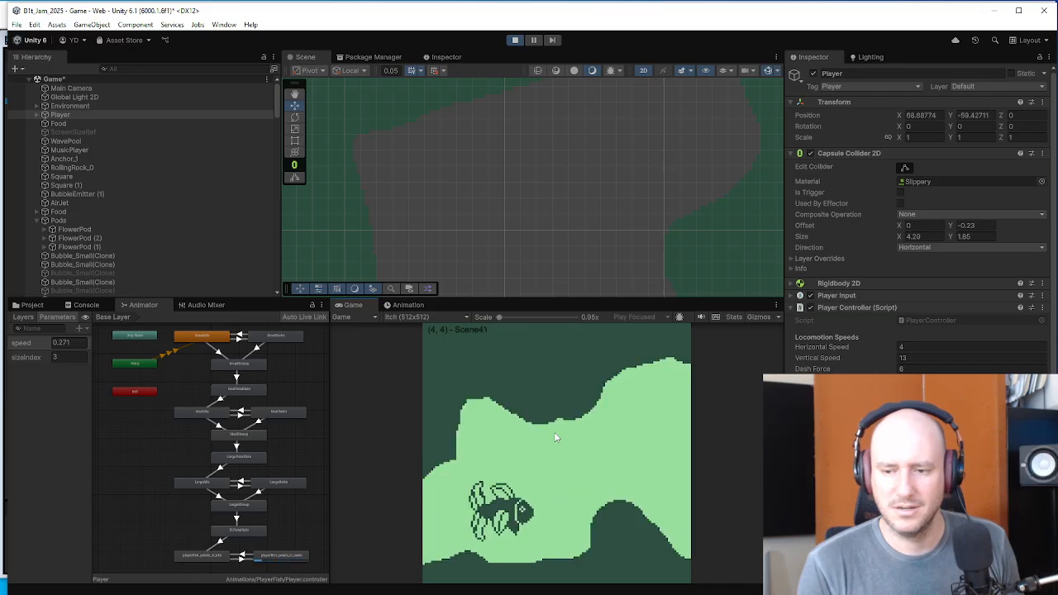
pyautogui.press('d')
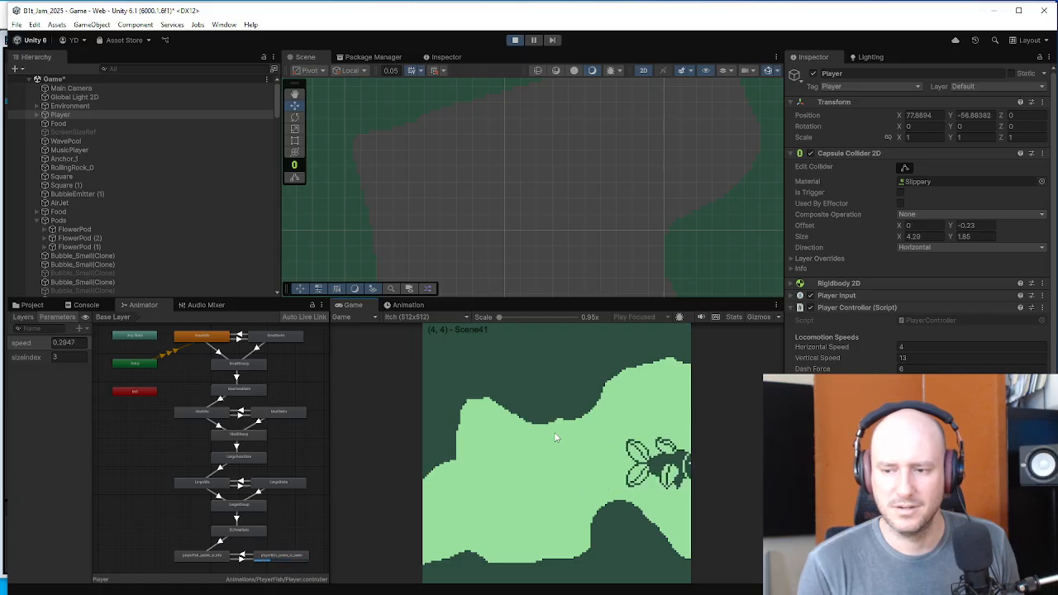
pyautogui.press('d')
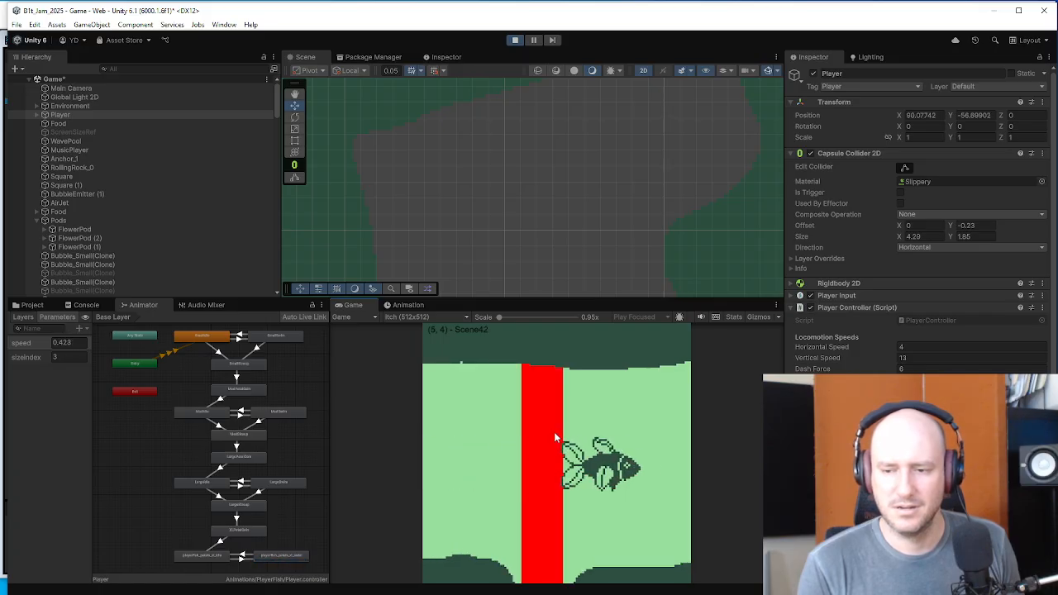
pyautogui.press('d')
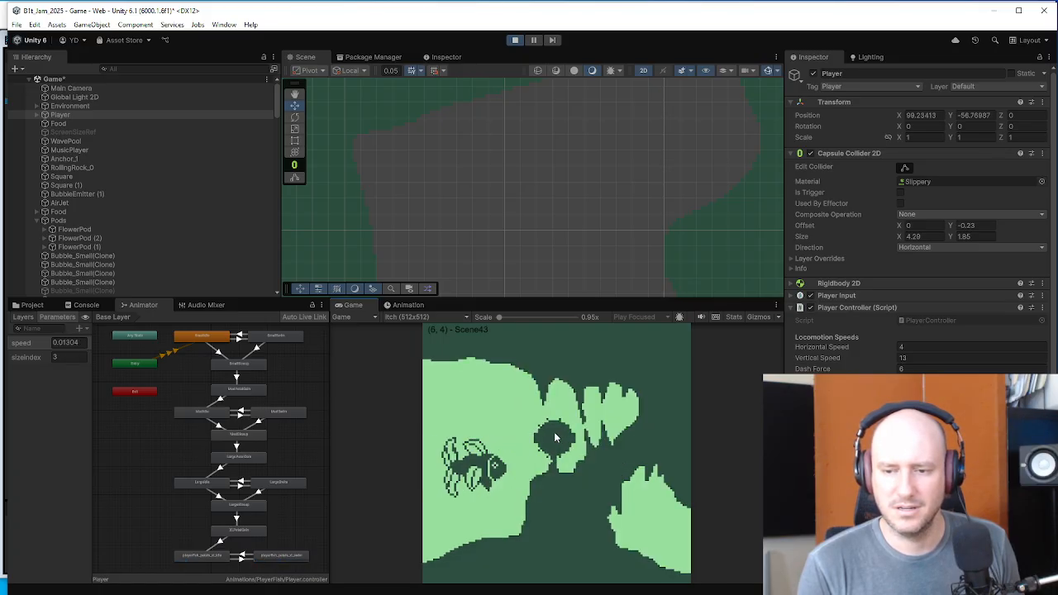
# - Try to break the flower pod in Scene43 by repeatedly backing off into Scene42 and dashing at it
pyautogui.press('w')
pyautogui.press('d')
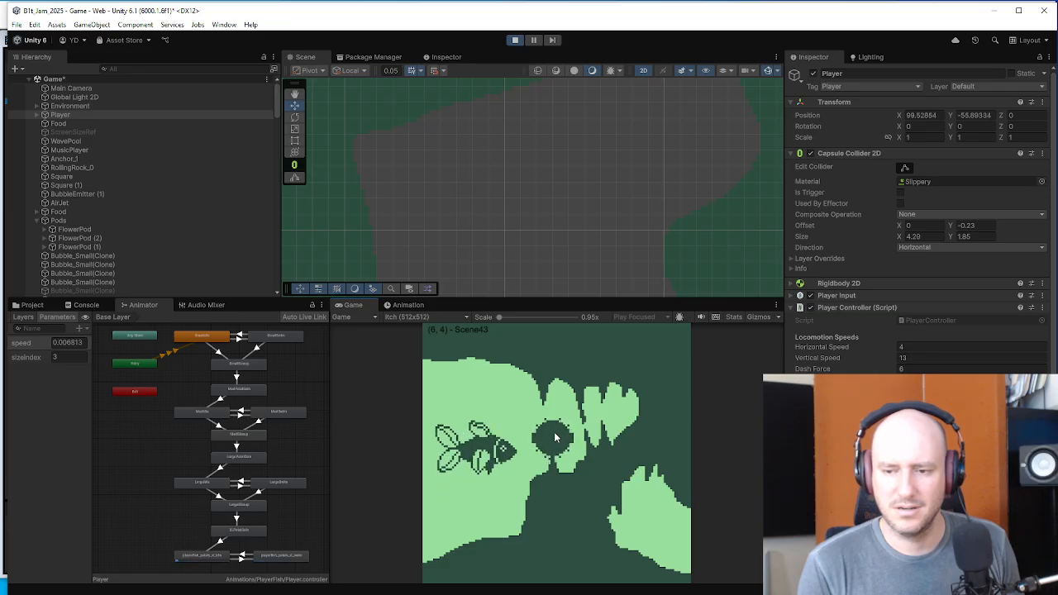
pyautogui.press('a')
pyautogui.press('a')
pyautogui.press('d')
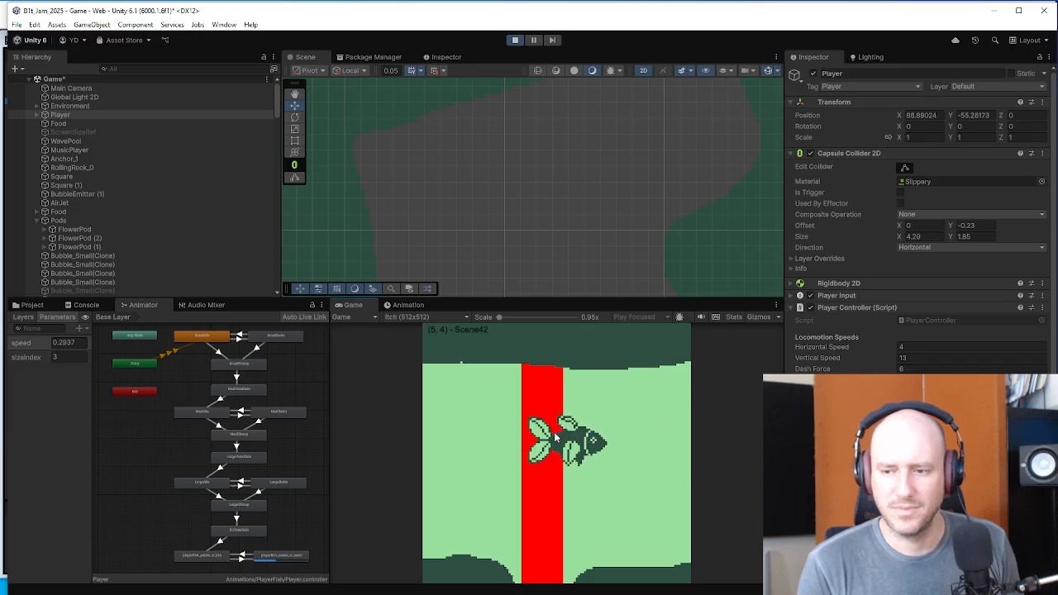
pyautogui.press('d')
pyautogui.press('a')
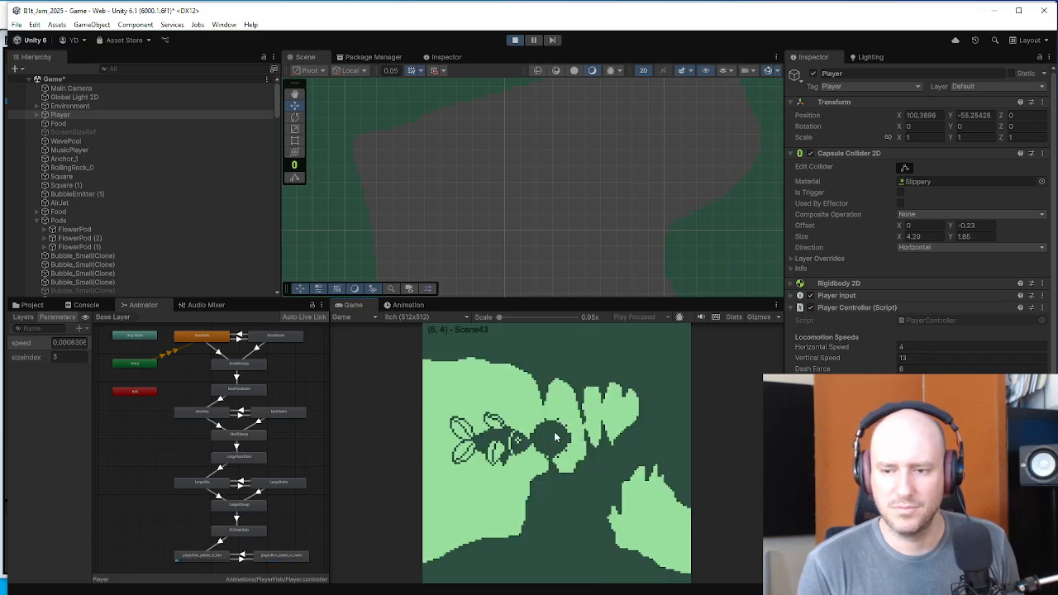
pyautogui.press('d')
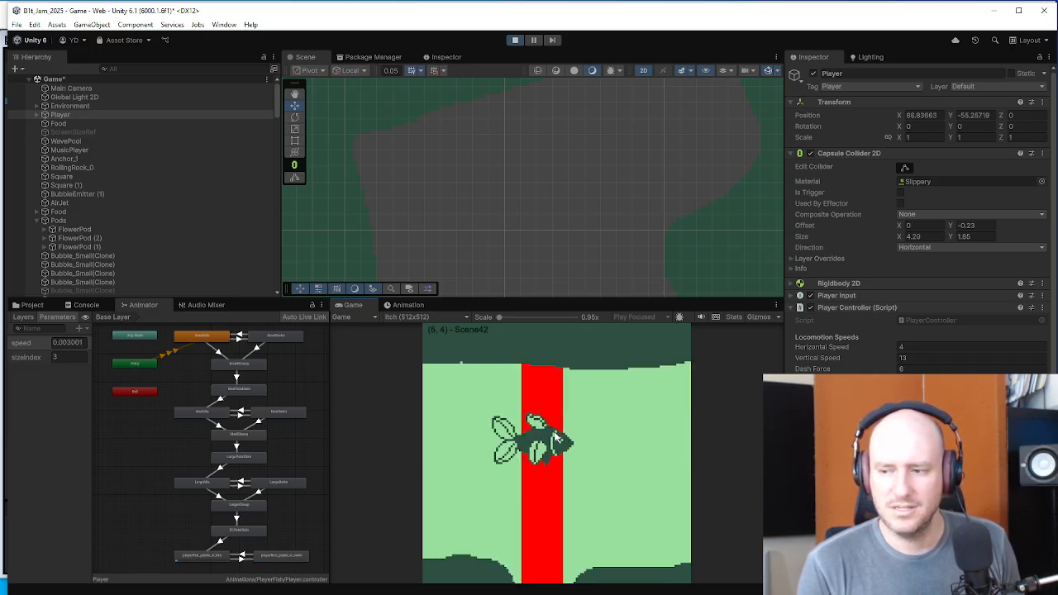
pyautogui.press('a')
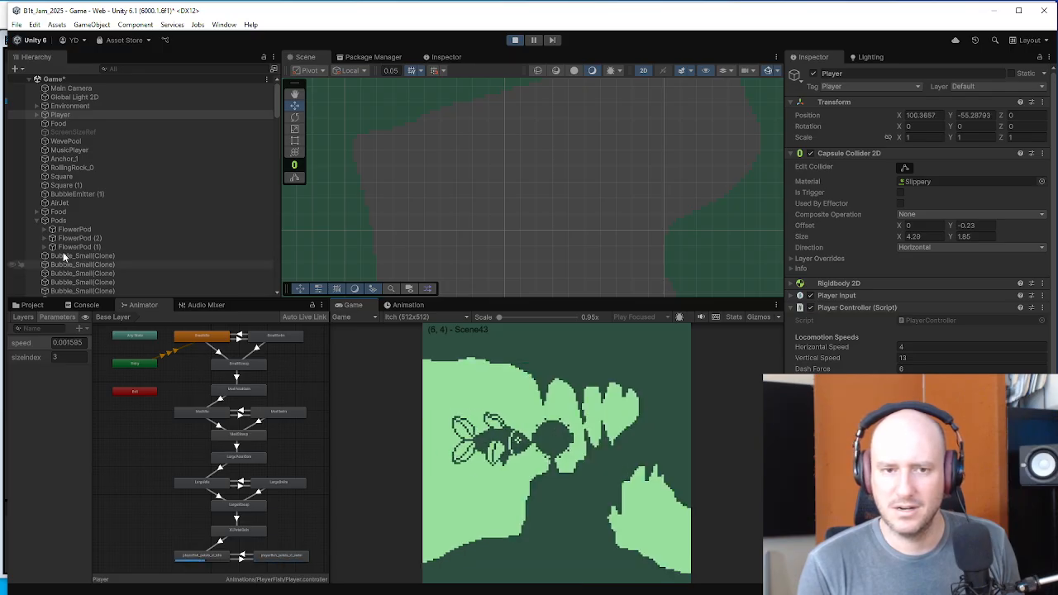
# - Find and frame the FlowerPod that blocks the fish, and check its Interact With Dash events and the Console
pyautogui.click(75, 247)
pyautogui.click(93, 238)
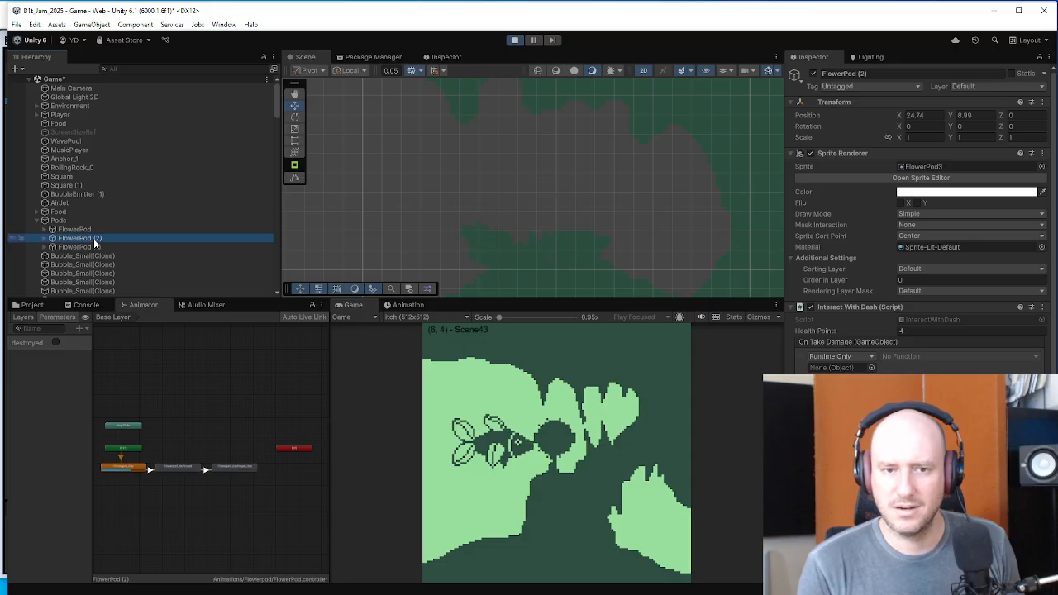
pyautogui.scroll(-3, 421, 182)
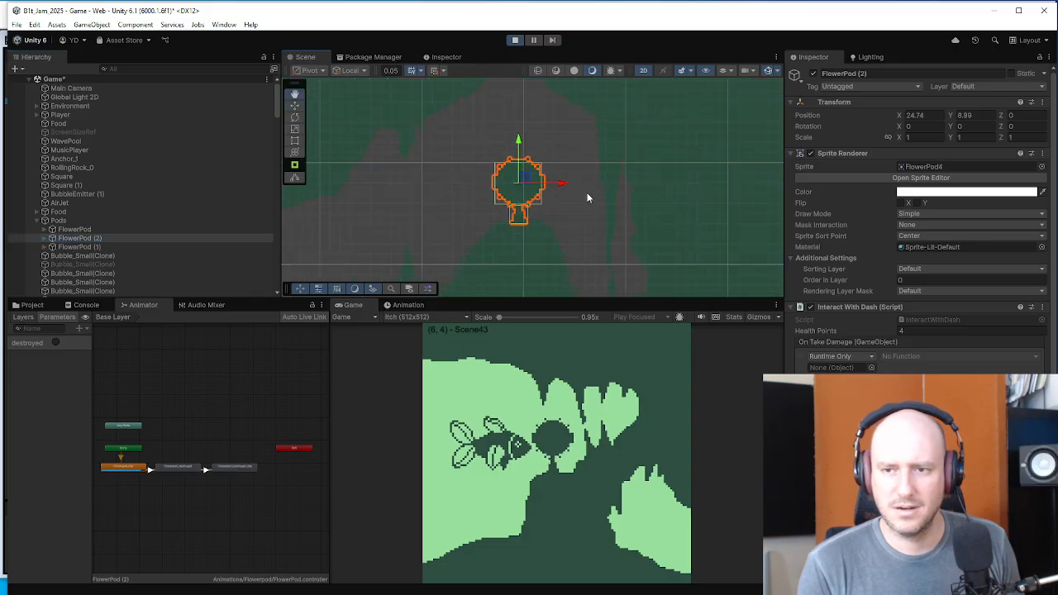
pyautogui.doubleClick(107, 228)
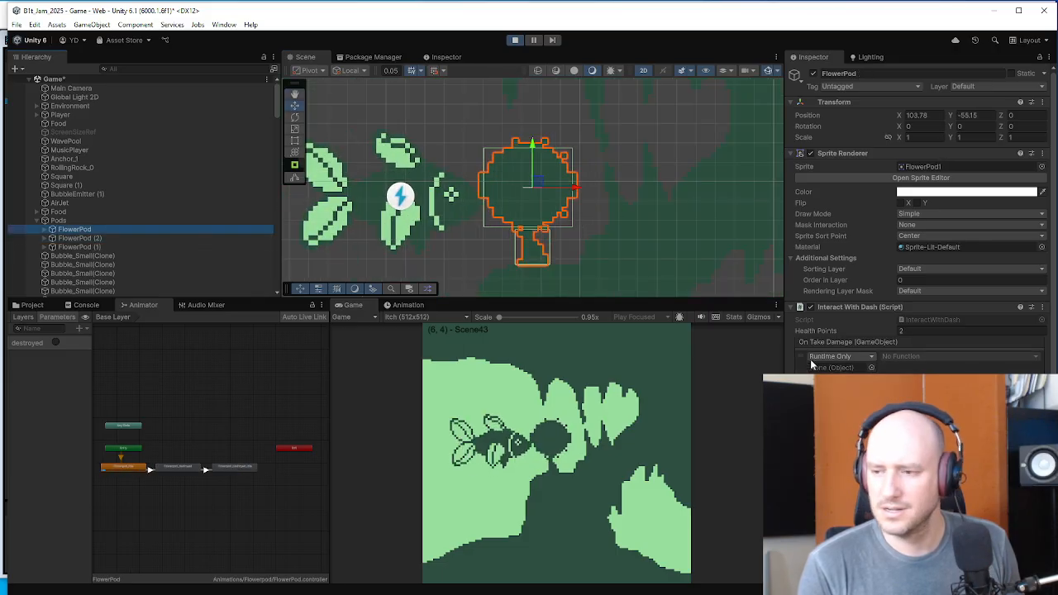
pyautogui.scroll(-3, 860, 331)
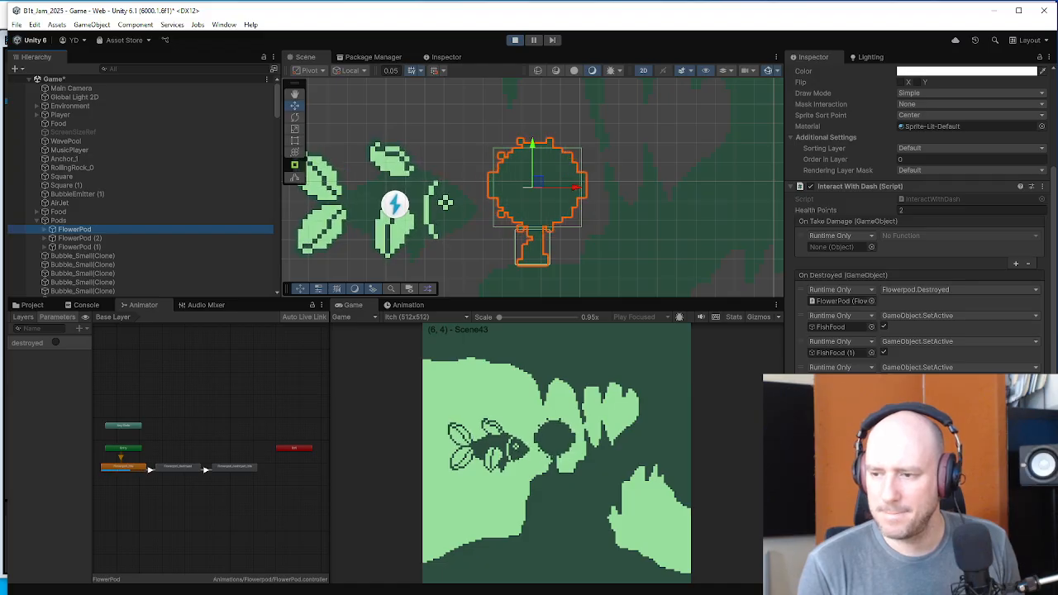
pyautogui.click(89, 305)
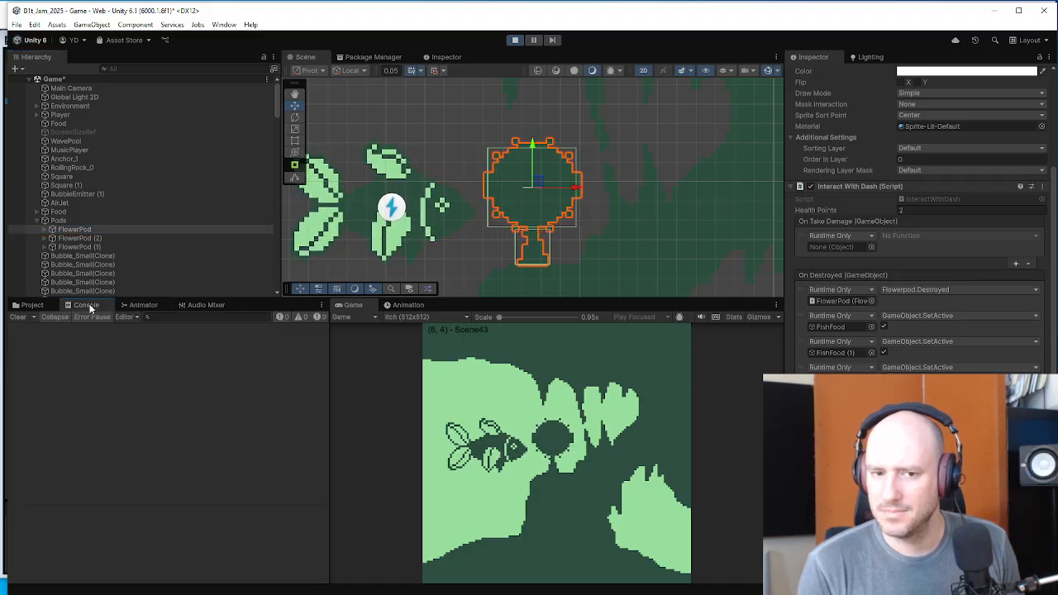
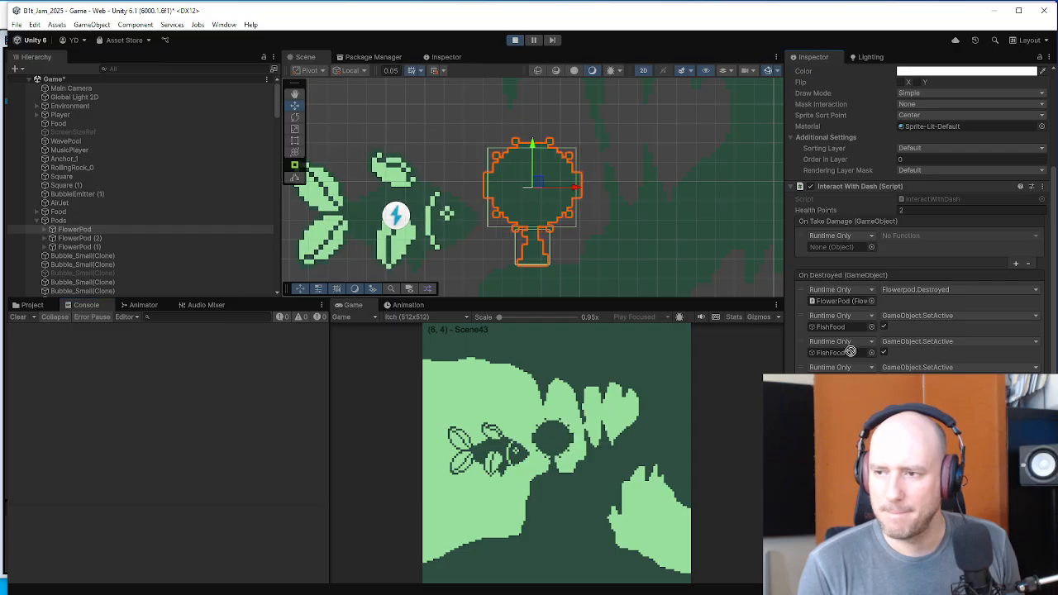
# - Assign the pod's own Flowerpod component to its On Take Damage event and choose the TookDamage function
pyautogui.click(841, 253)
pyautogui.moveTo(842, 446); pyautogui.dragTo(843, 248)
pyautogui.click(920, 237)
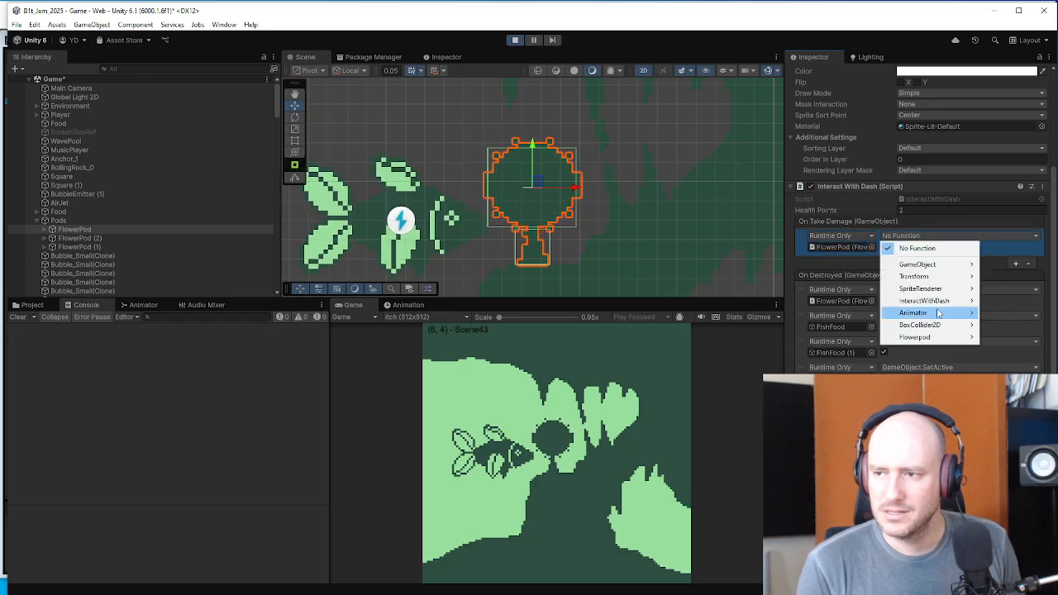
pyautogui.moveTo(917, 341)
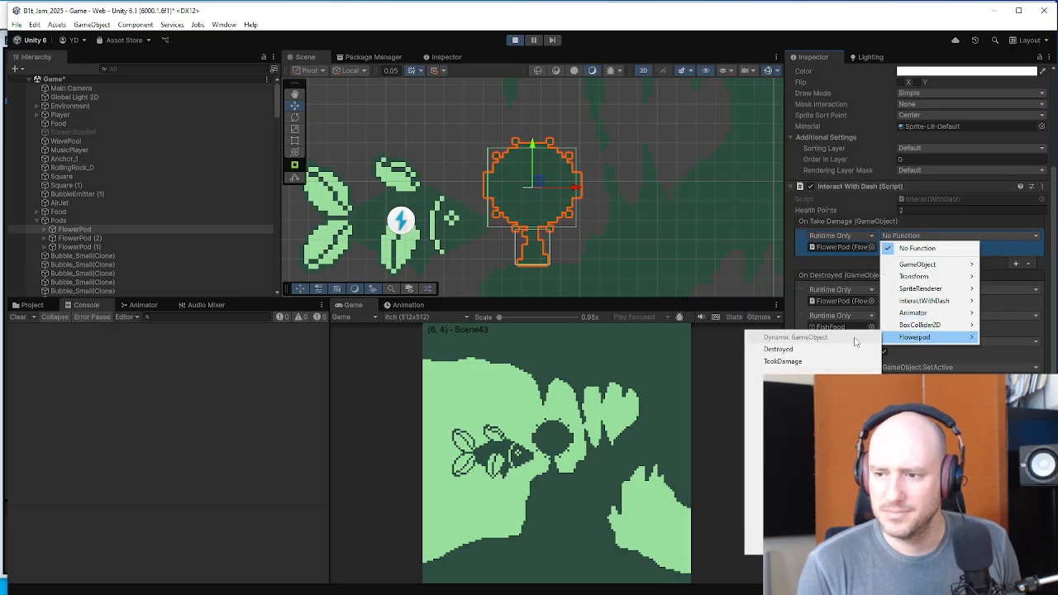
pyautogui.click(792, 362)
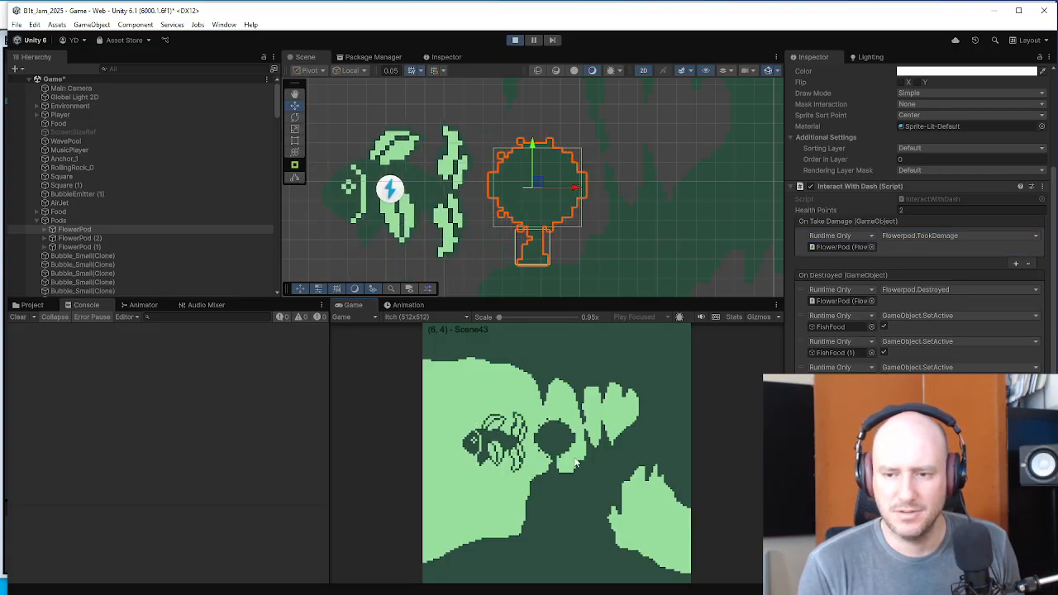
# - Dash the fish into the Scene43 flower pod until it is destroyed and eat the food it releases
pyautogui.press('d')
pyautogui.press('a')
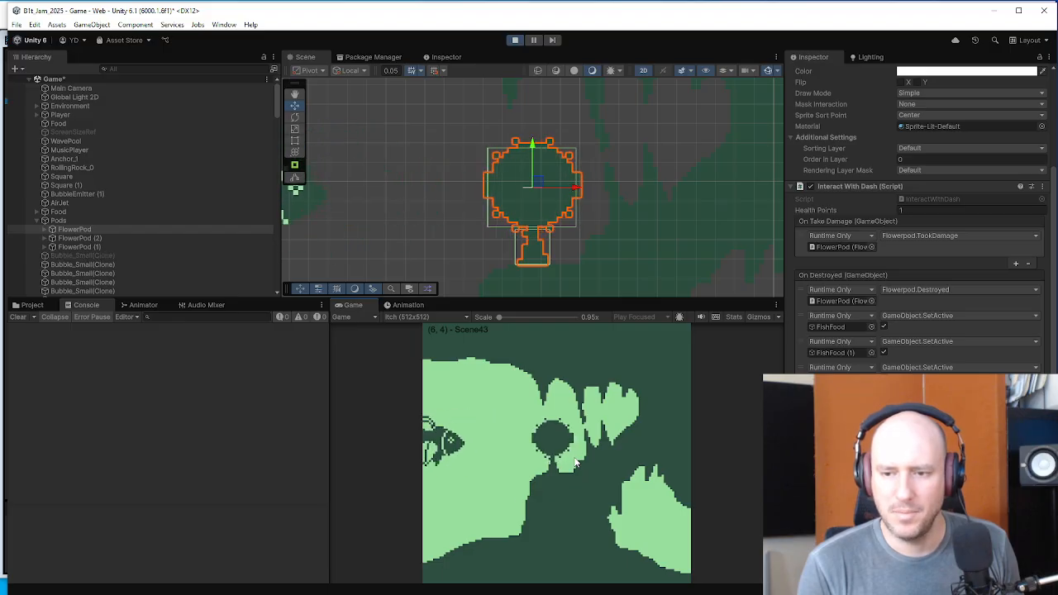
pyautogui.press('d')
pyautogui.press('w')
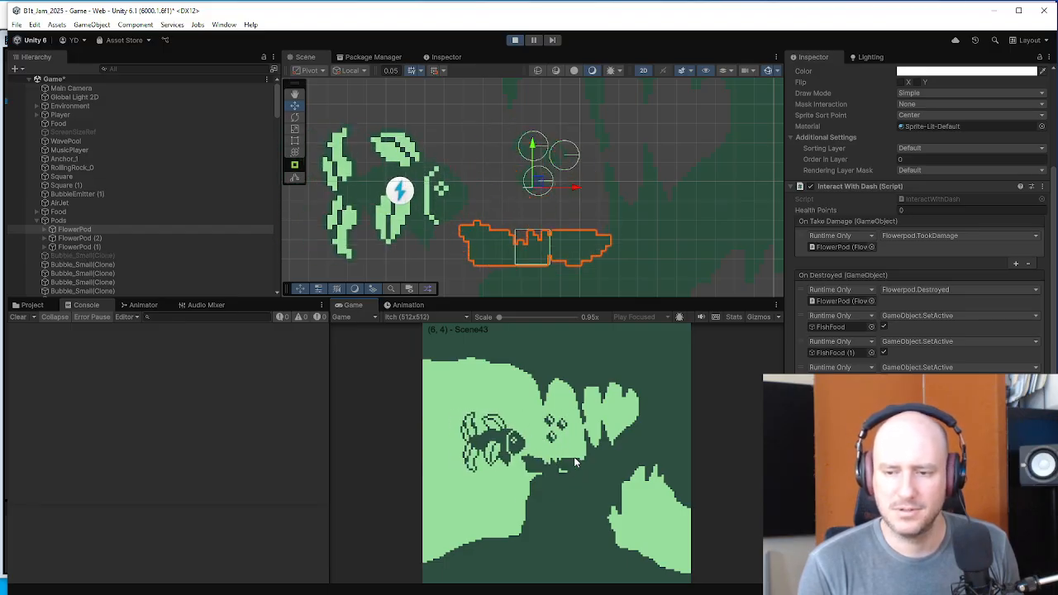
pyautogui.press('d')
pyautogui.press('a')
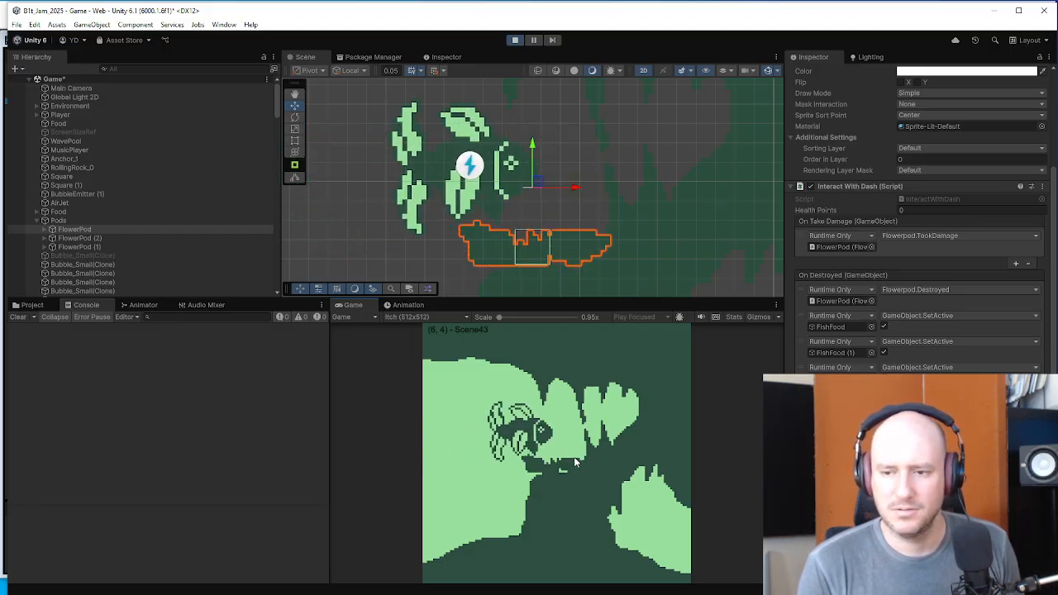
# - Swim the fish away from the destroyed pod, back through Scene42 into Scene41
pyautogui.press('a')
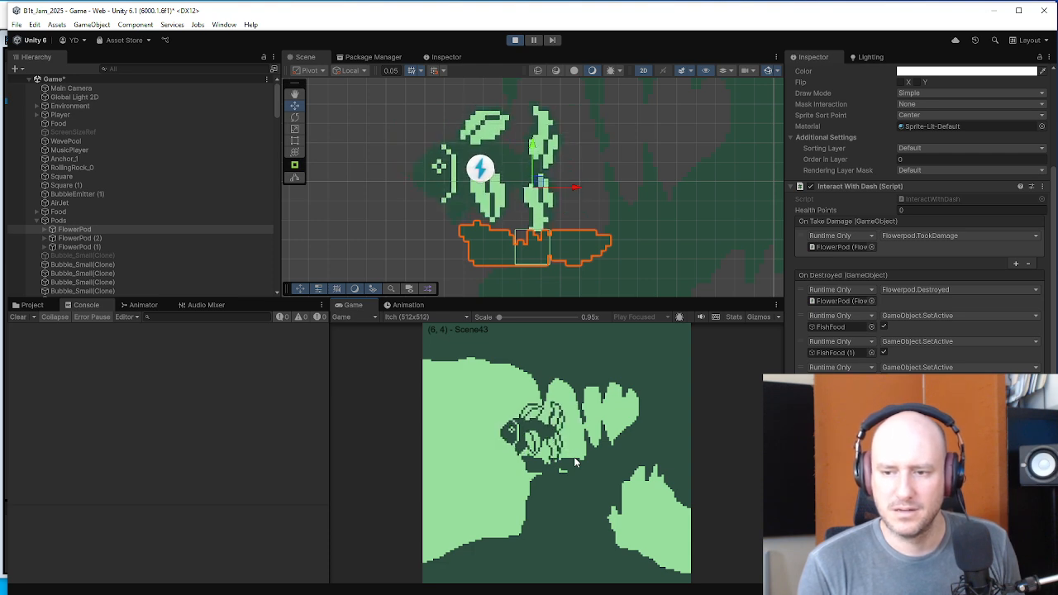
pyautogui.press('a')
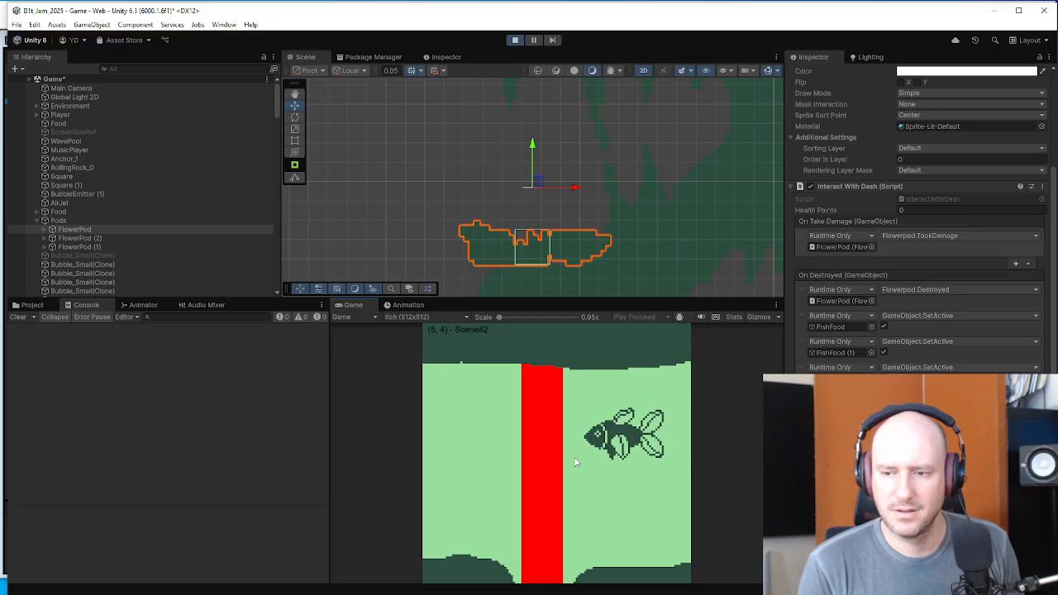
pyautogui.press('a')
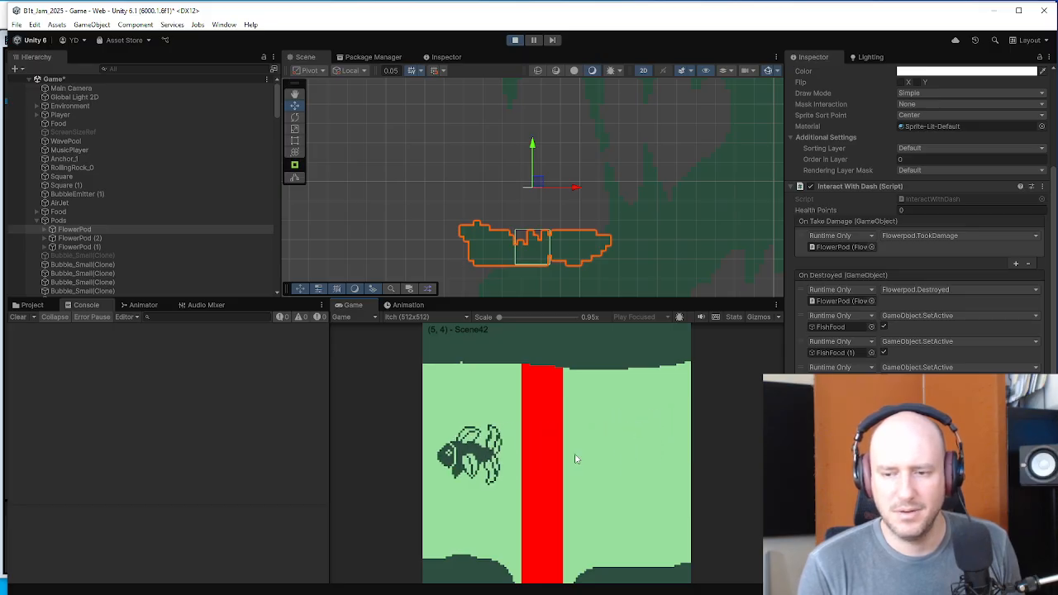
pyautogui.press('a')
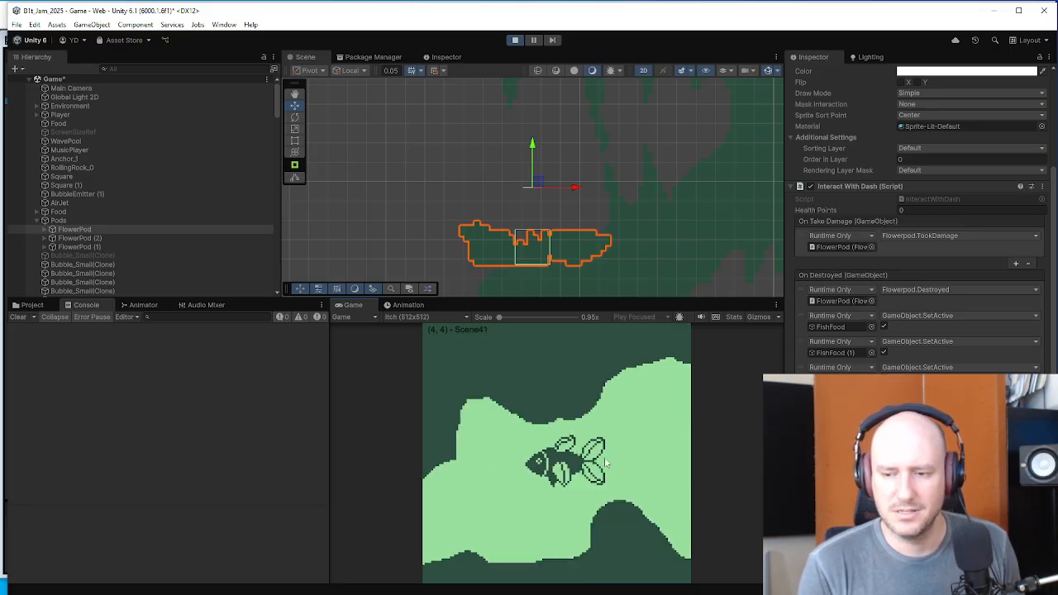
# - Swim the fish from Scene41 into Scene40 and up through its upper passage into Scene31
pyautogui.press('a')
pyautogui.press('s')
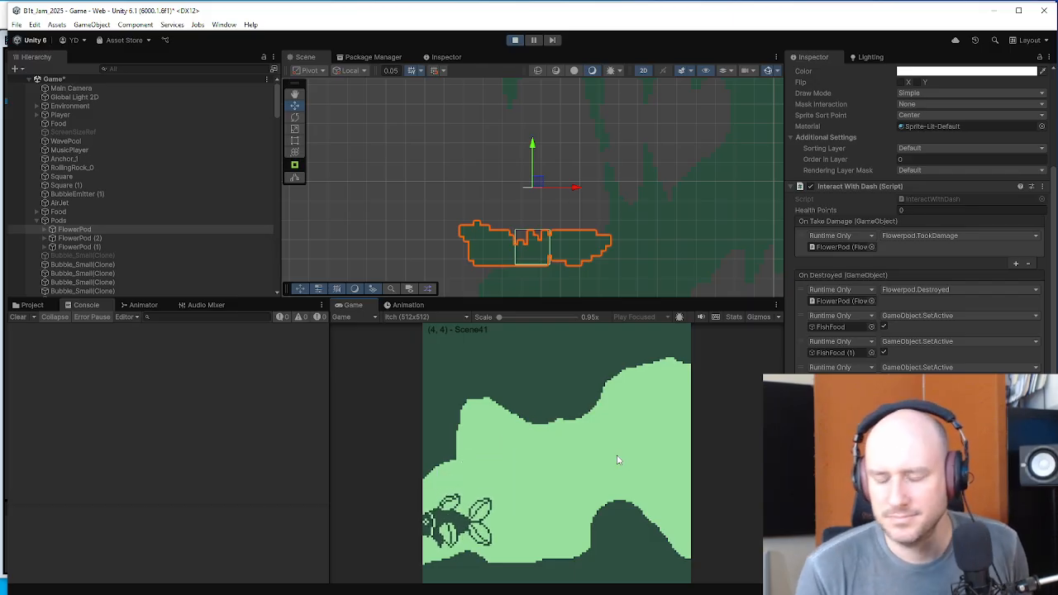
pyautogui.press('a')
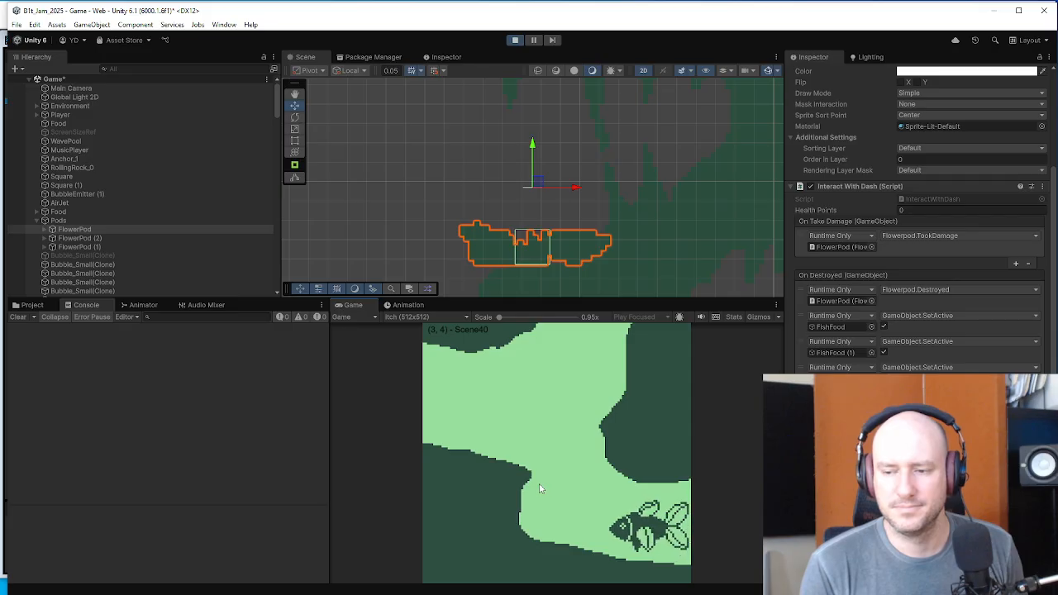
pyautogui.press('a')
pyautogui.press('w')
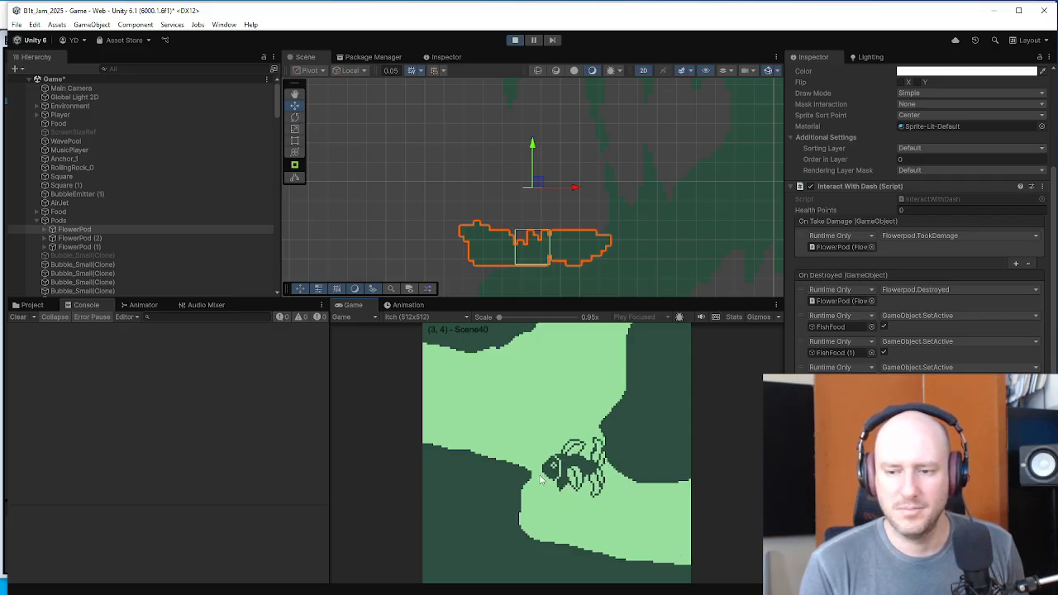
pyautogui.press('d')
pyautogui.press('w')
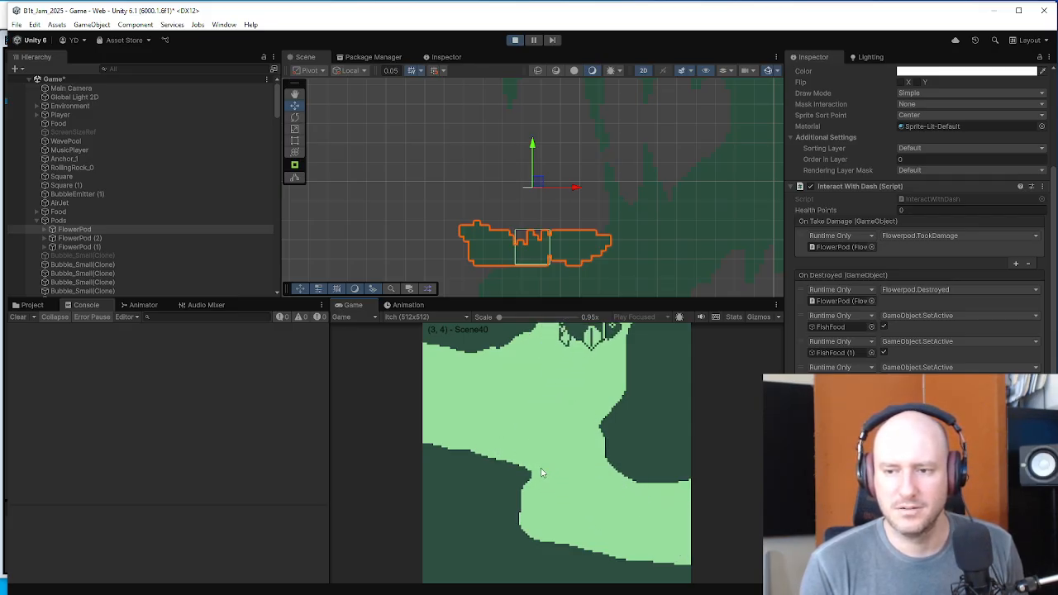
# - Swim the fish back down out of Scene31 and west through Scene39 into Scene38
pyautogui.press('s')
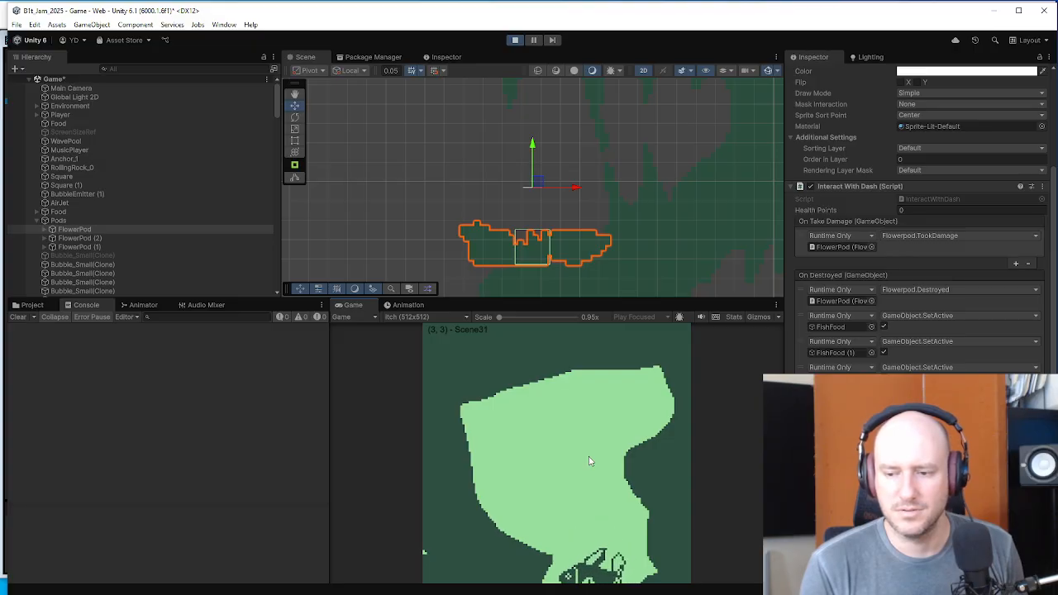
pyautogui.press('a')
pyautogui.press('a')
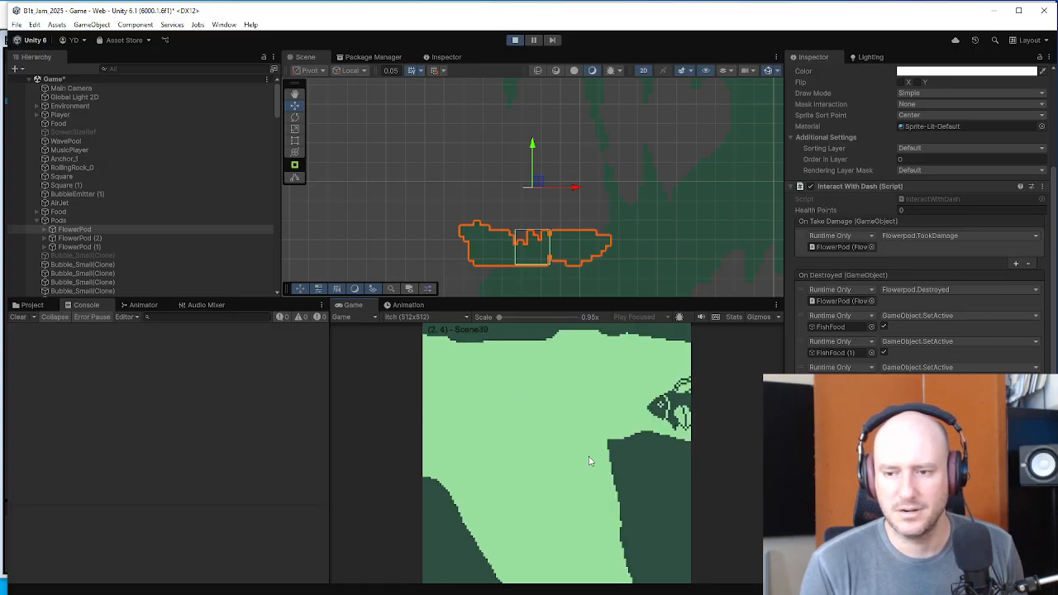
pyautogui.press('a')
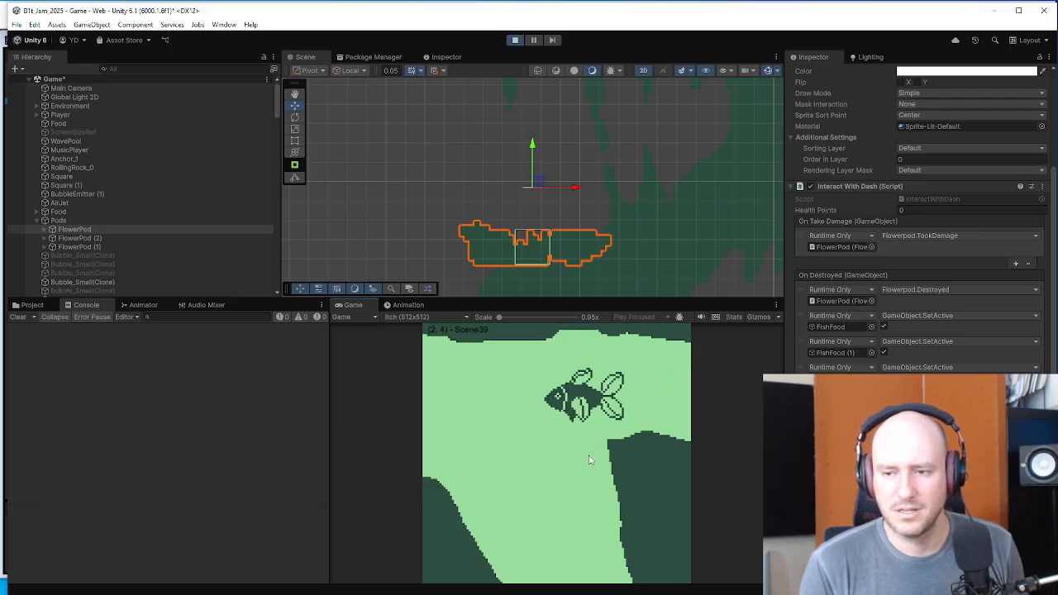
pyautogui.press('a')
pyautogui.scroll(-6, 579, 219)
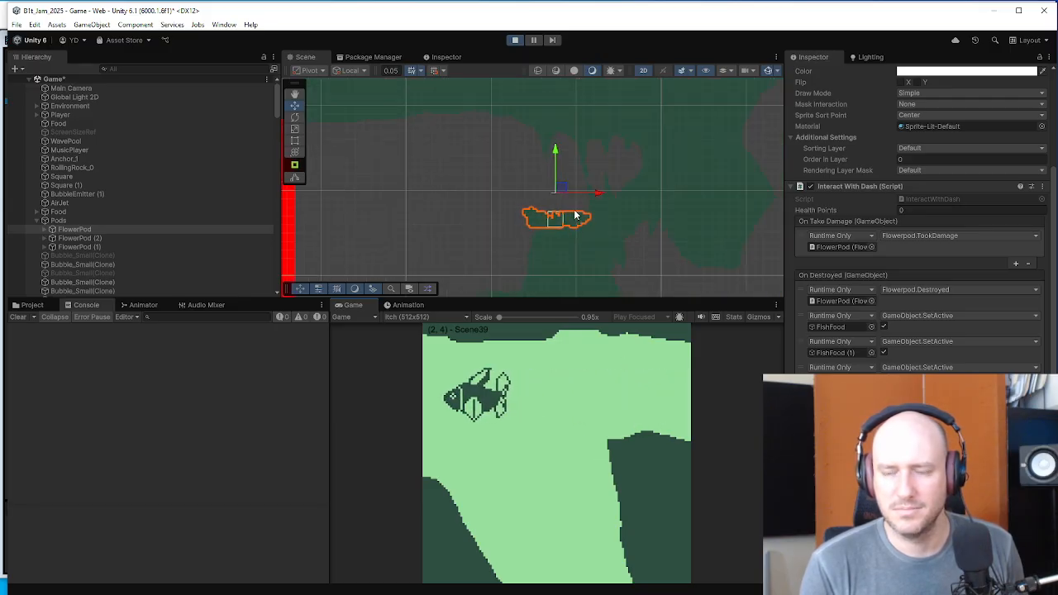
pyautogui.scroll(-3, 578, 219)
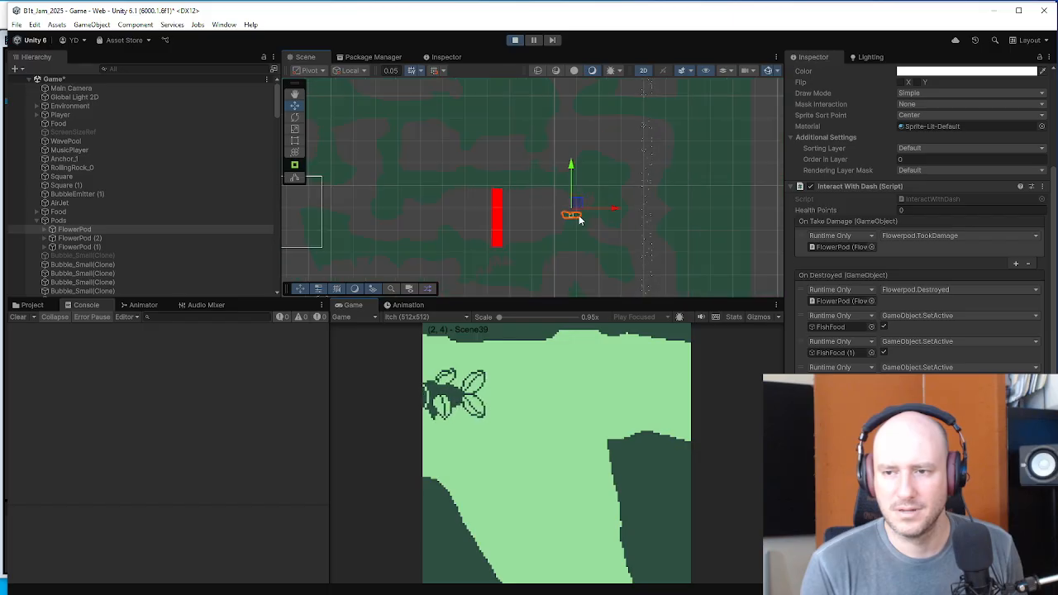
pyautogui.moveTo(578, 219); pyautogui.dragTo(683, 230)
pyautogui.press('a')
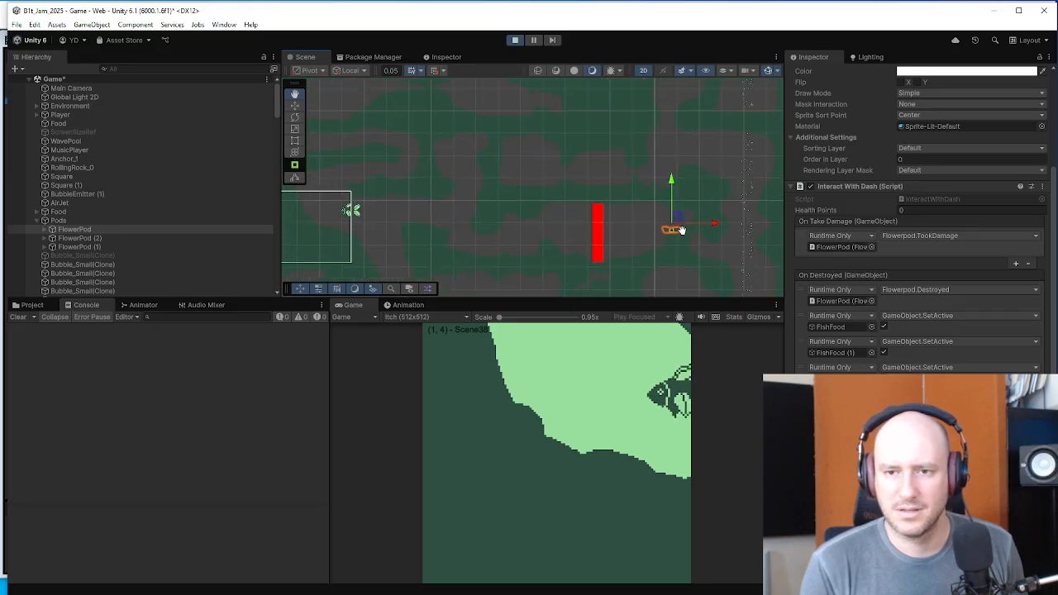
# - Swim the fish up from Scene38 into Scene29 and east to the curved end of the tunnel in Scene30
pyautogui.scroll(-1, 684, 230)
pyautogui.press('a')
pyautogui.press('w')
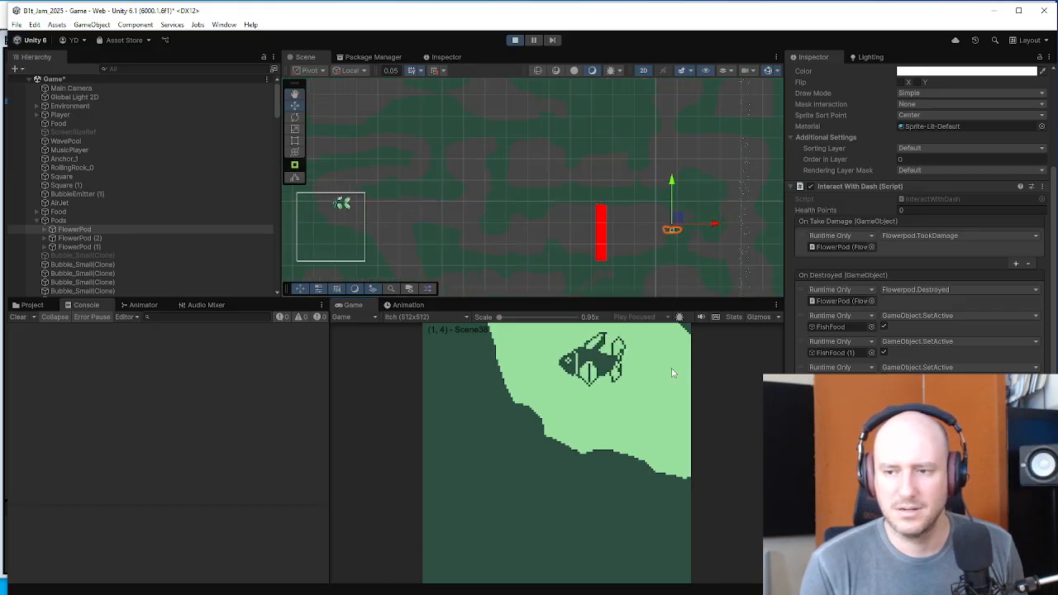
pyautogui.press('d')
pyautogui.press('d')
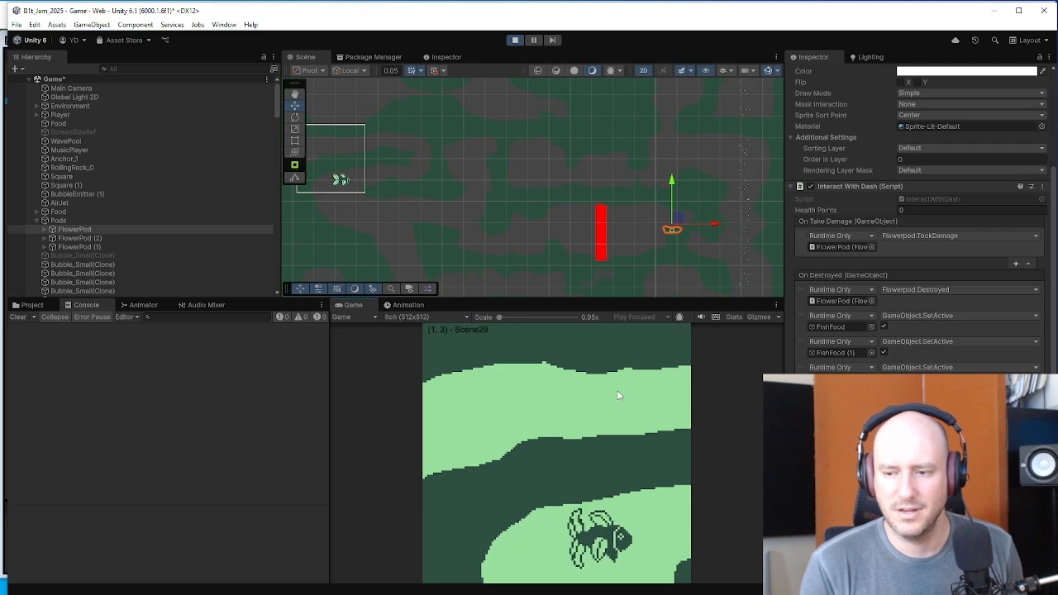
pyautogui.press('w')
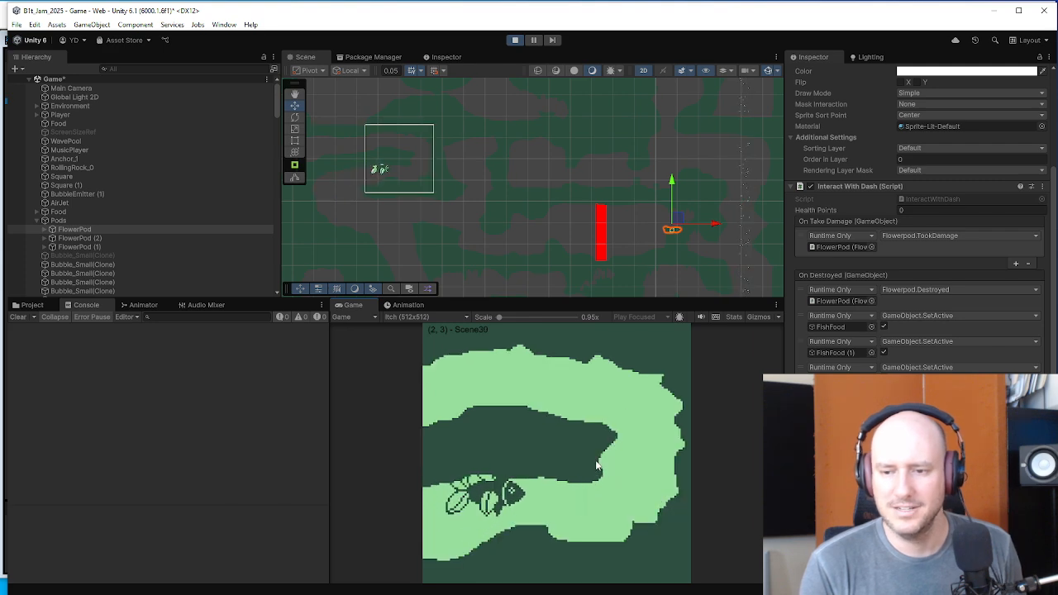
pyautogui.press('w')
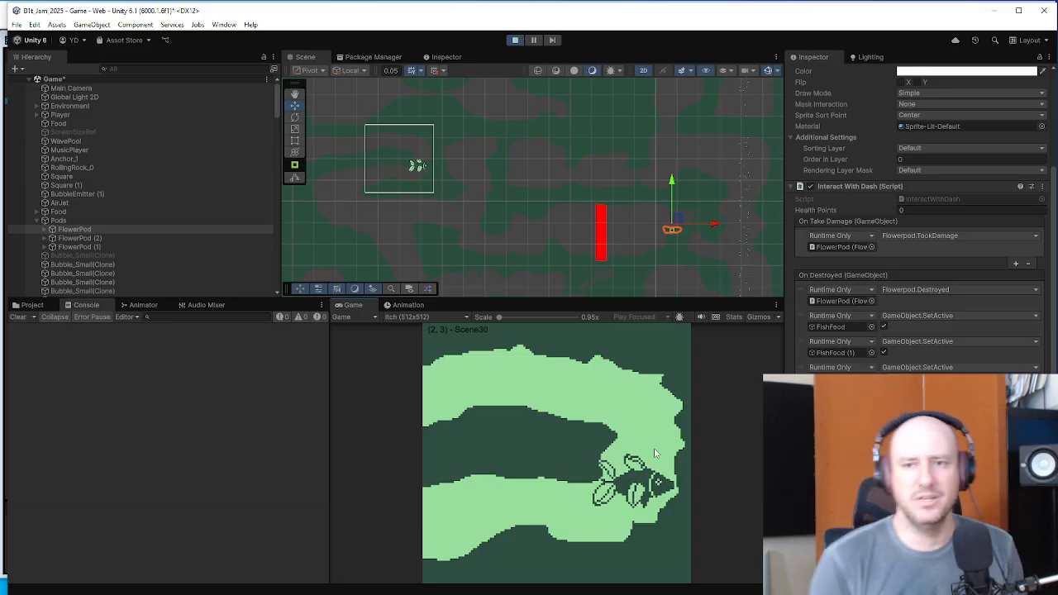
# - Select the Player and move it from Scene30 to Scene1 at the map's upper-left corner
pyautogui.moveTo(408, 218); pyautogui.dragTo(537, 306)
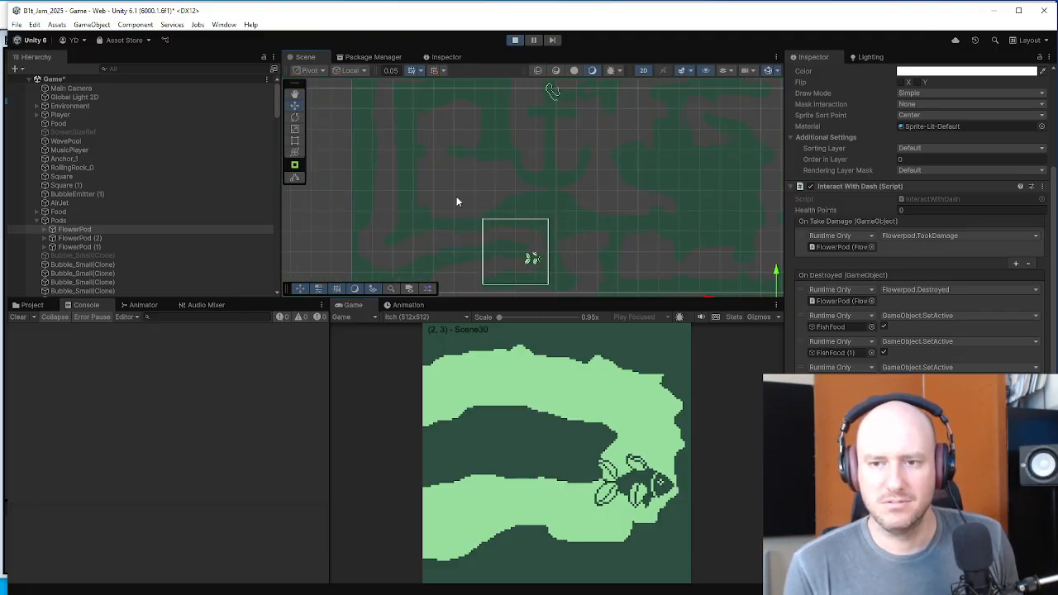
pyautogui.scroll(-5, 446, 202)
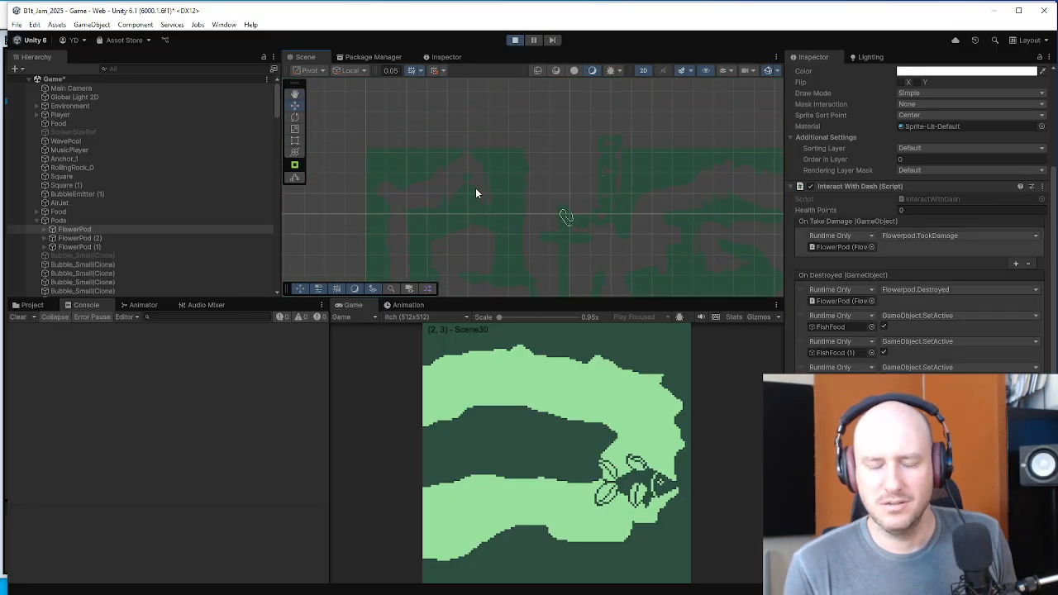
pyautogui.click(77, 115)
pyautogui.moveTo(379, 226); pyautogui.dragTo(486, 218)
pyautogui.press('w')
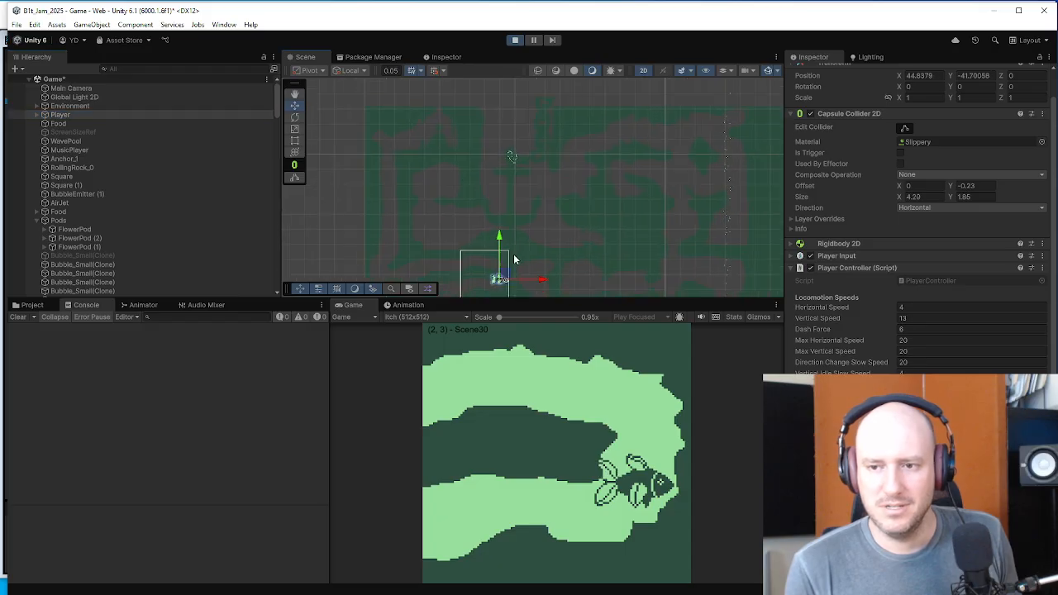
pyautogui.moveTo(506, 272); pyautogui.dragTo(393, 144)
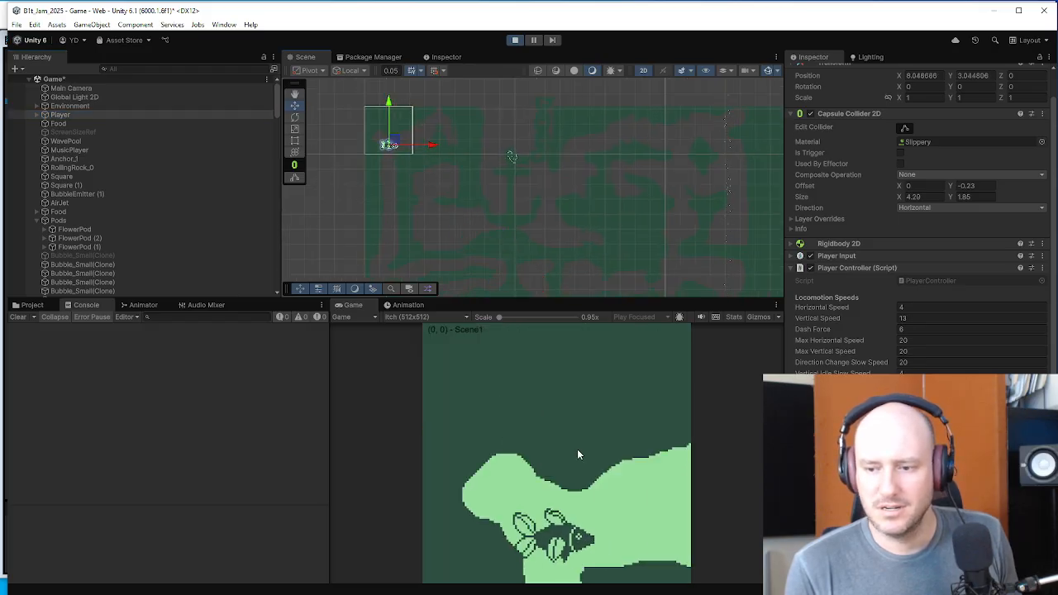
# - Swim the fish from Scene1 into Scene2, test it against the flower pod, and back it away
pyautogui.press('d')
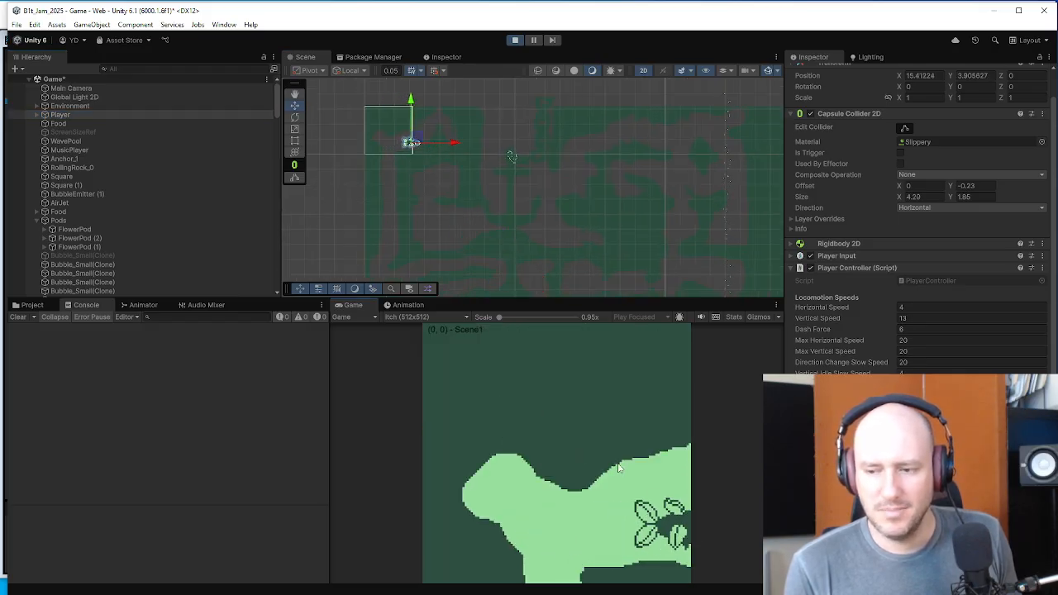
pyautogui.press('w')
pyautogui.press('d')
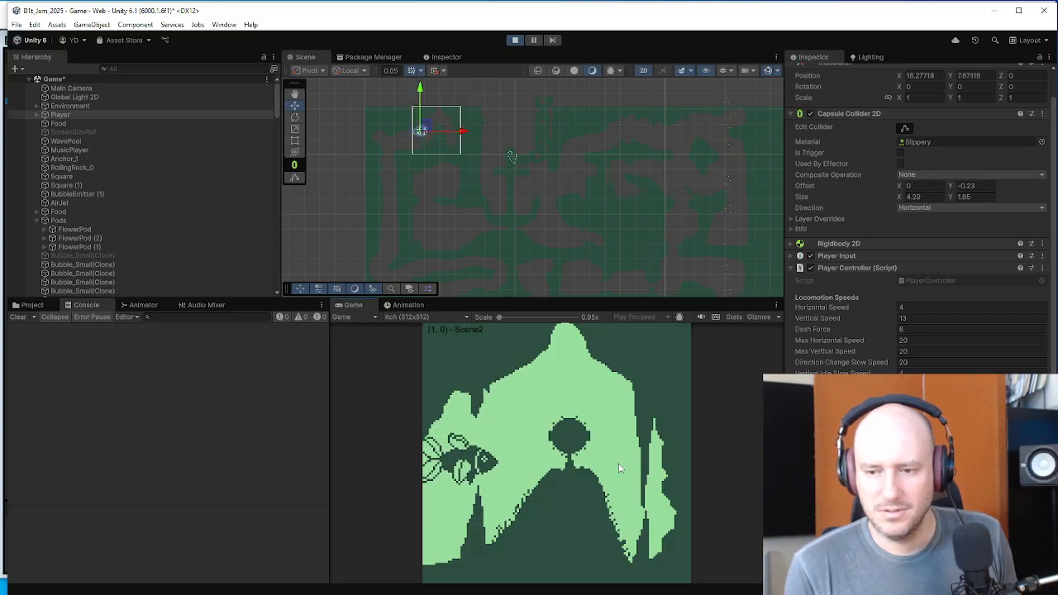
pyautogui.press('d')
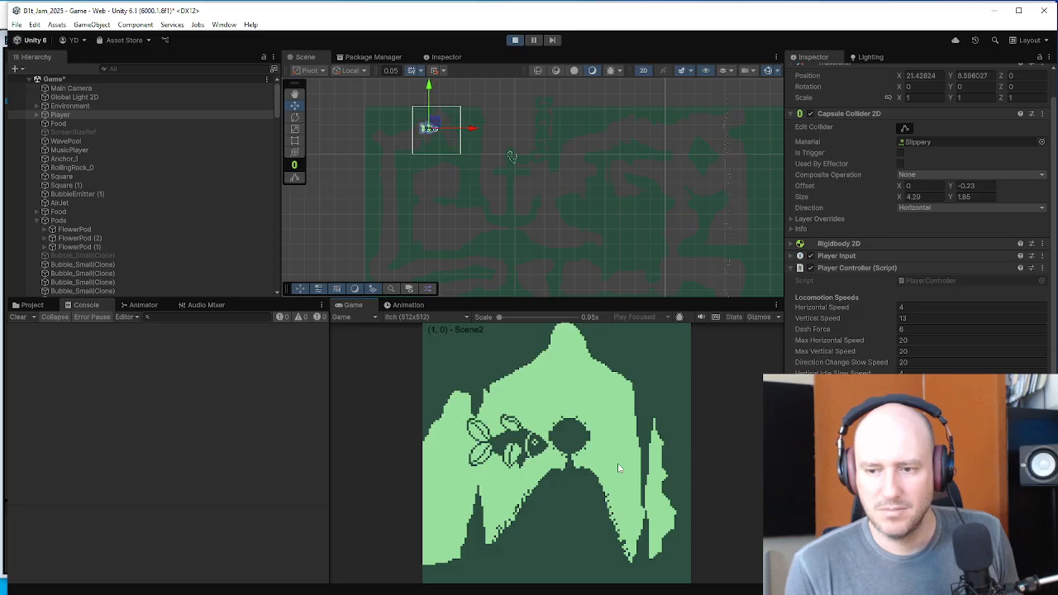
pyautogui.press('a')
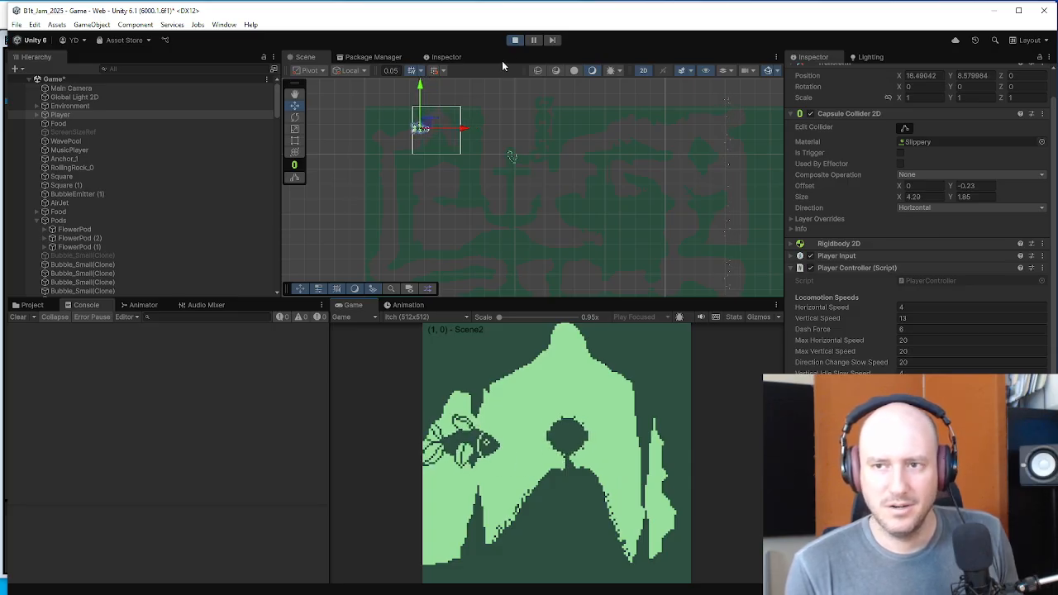
# - Stop the play-test and open the FlowerPod prefab from the FlowerPod (1) instance for editing
pyautogui.click(514, 39)
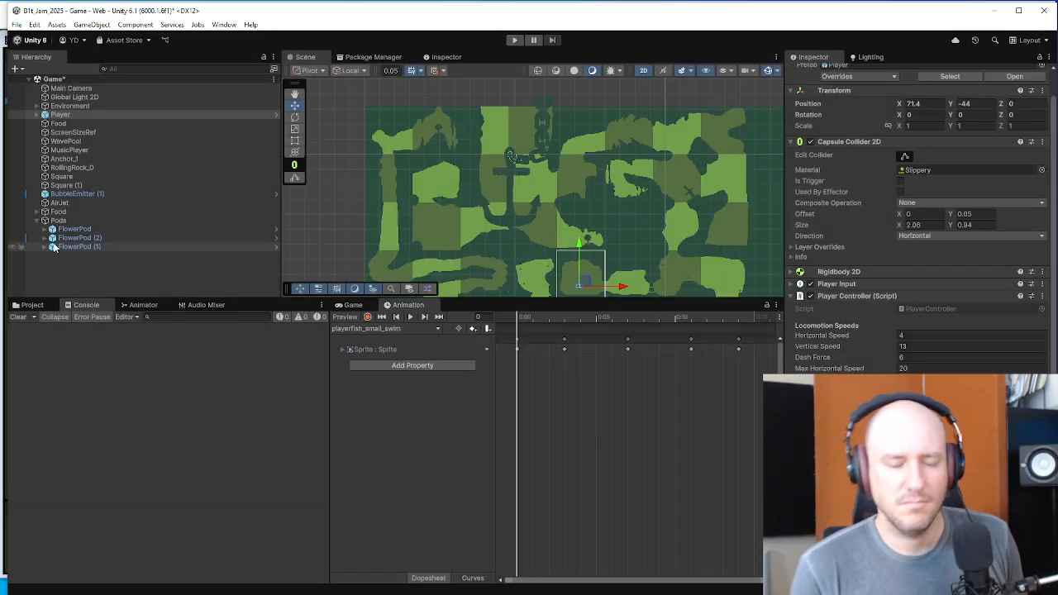
pyautogui.click(82, 246)
pyautogui.click(948, 117)
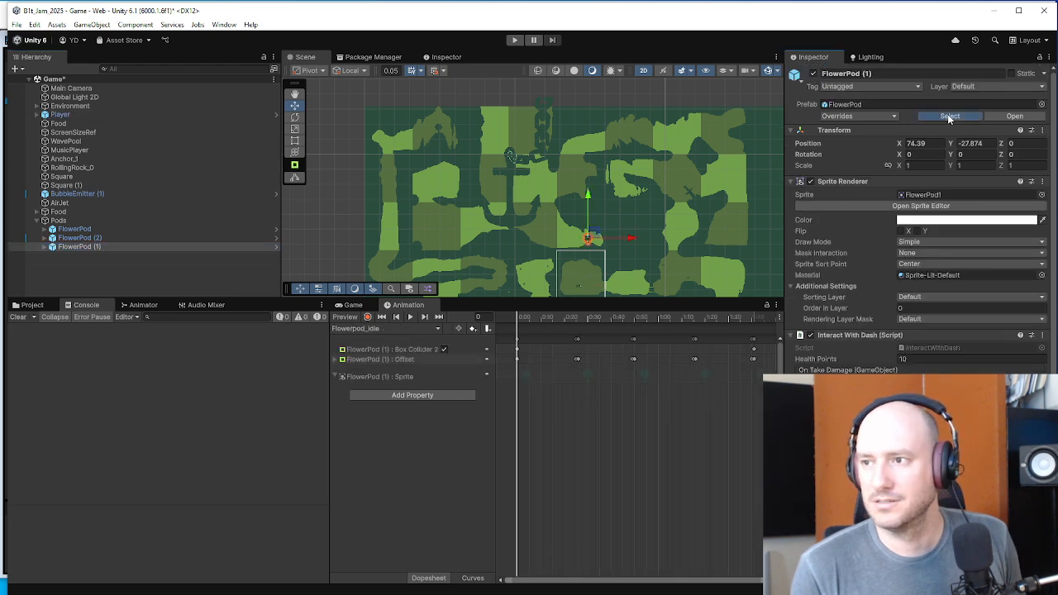
pyautogui.click(1033, 87)
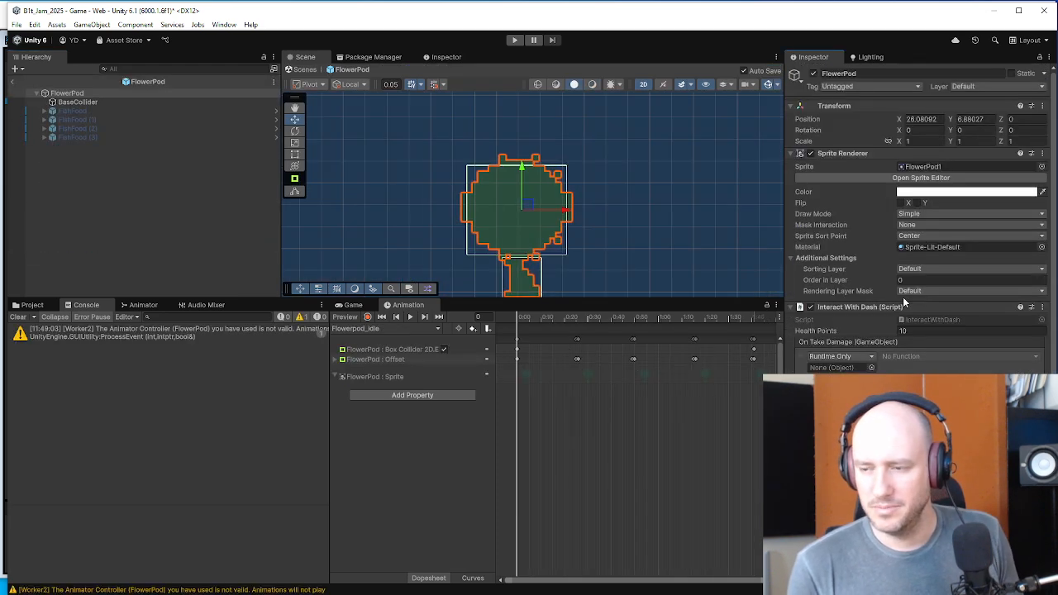
# - On the FlowerPod prefab, assign its Flowerpod component to On Take Damage with the TookDamage function, and set Health Points to 4
pyautogui.scroll(-3, 903, 304)
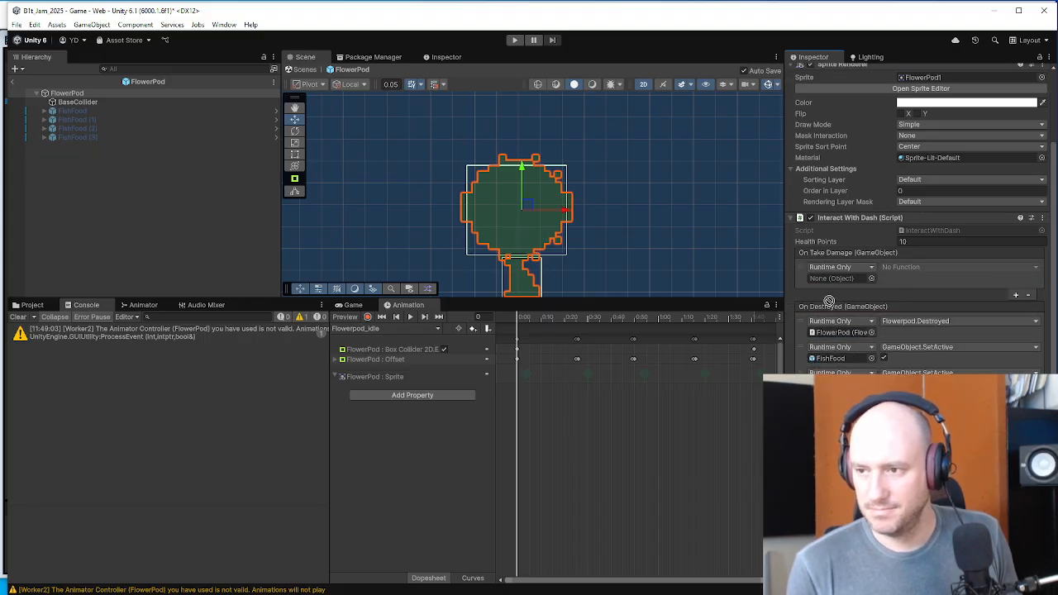
pyautogui.moveTo(829, 300); pyautogui.dragTo(834, 279)
pyautogui.click(920, 267)
pyautogui.moveTo(915, 368)
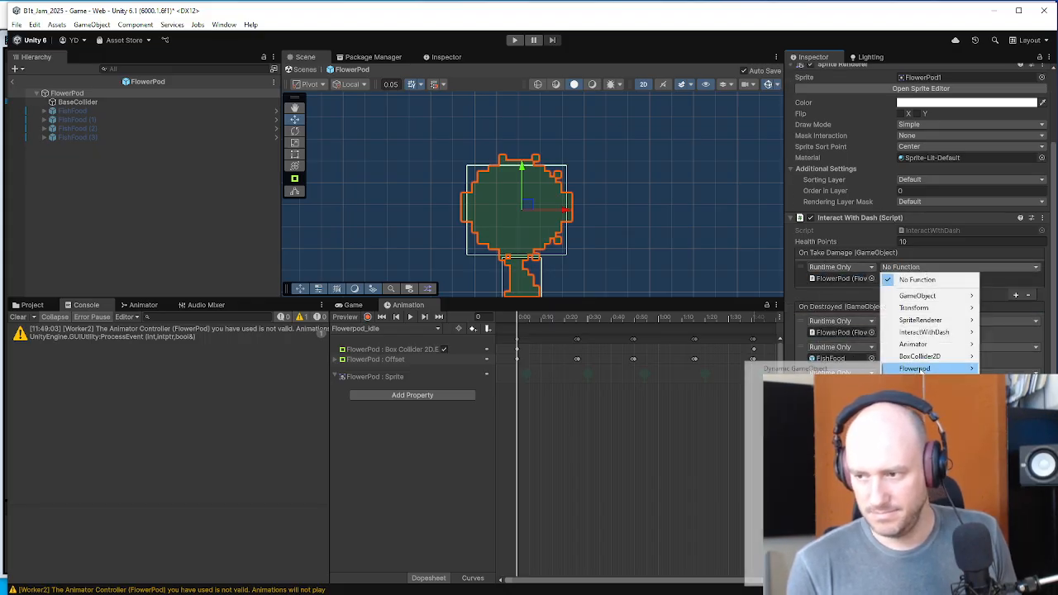
pyautogui.click(814, 393)
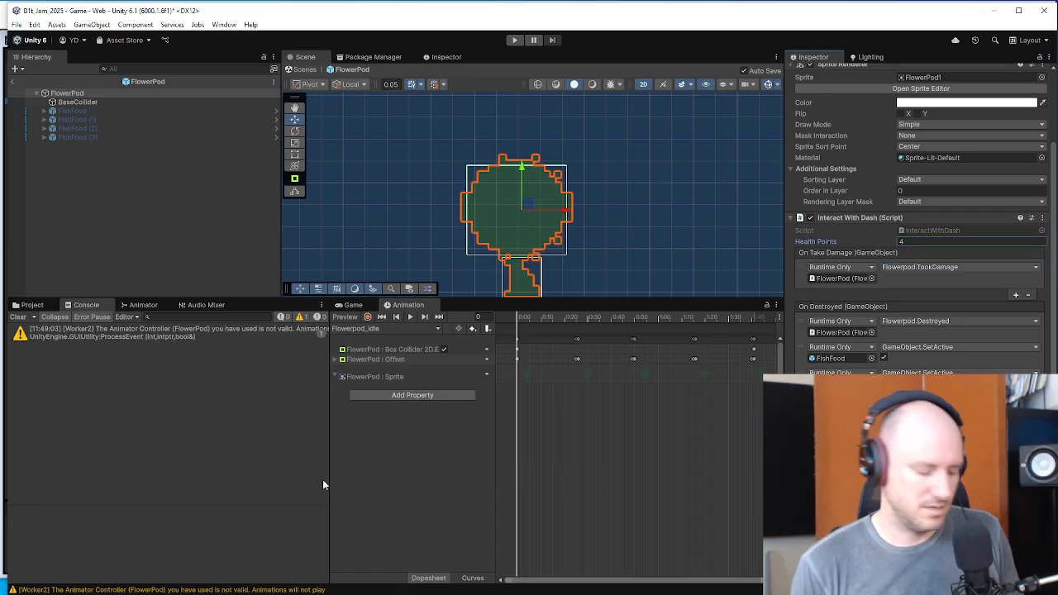
pyautogui.click(270, 480)
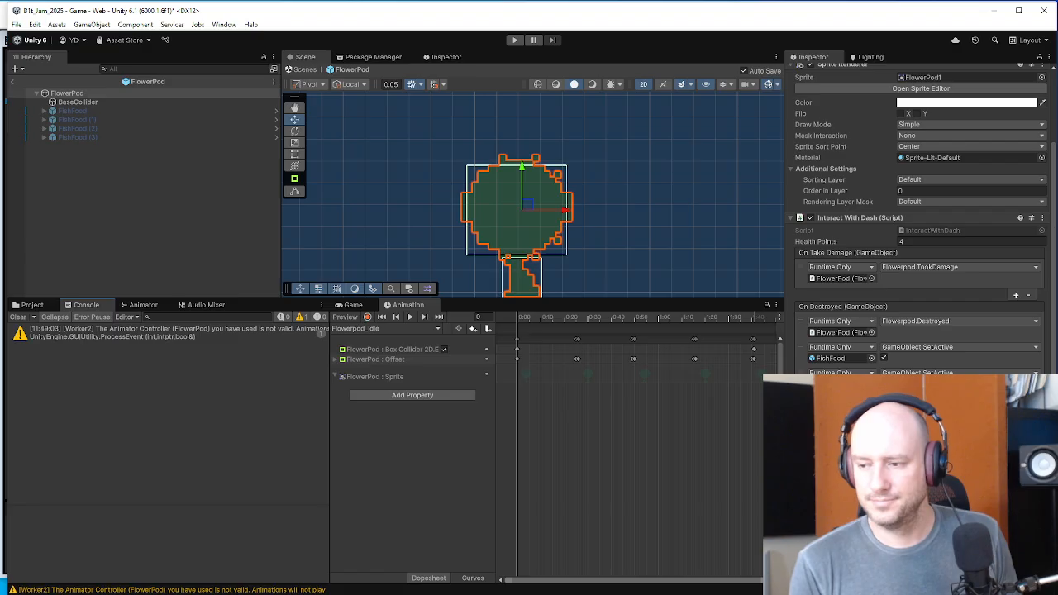
# - Switch to Visual Studio, declare a serialized AudioSource field named src at the top of the Flowerpod class, and save the script
pyautogui.hotkey('alt', 'Tab')
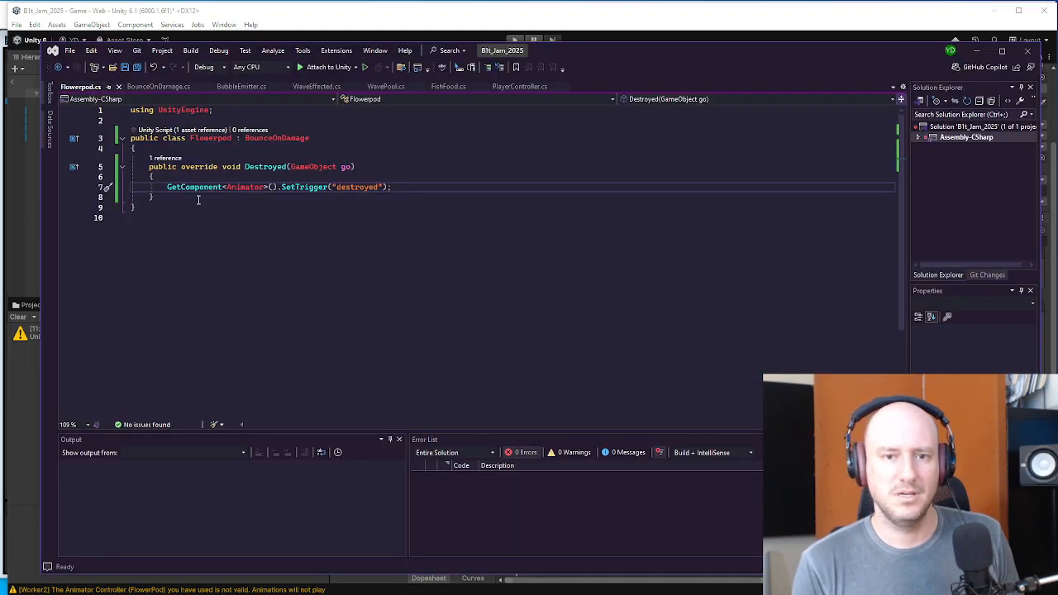
pyautogui.click(253, 149)
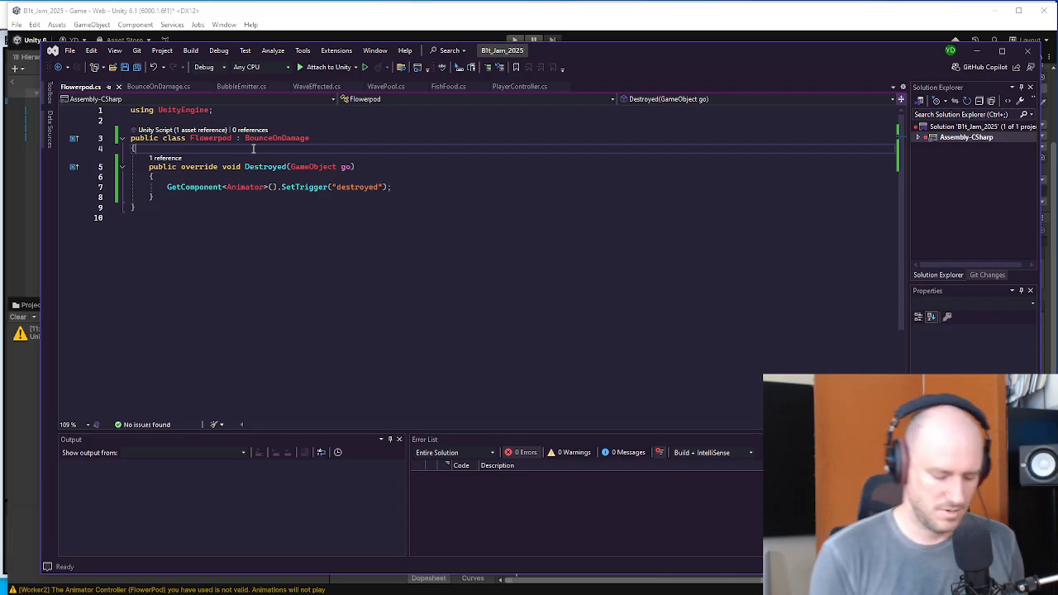
pyautogui.press('Return')
pyautogui.write('[se')
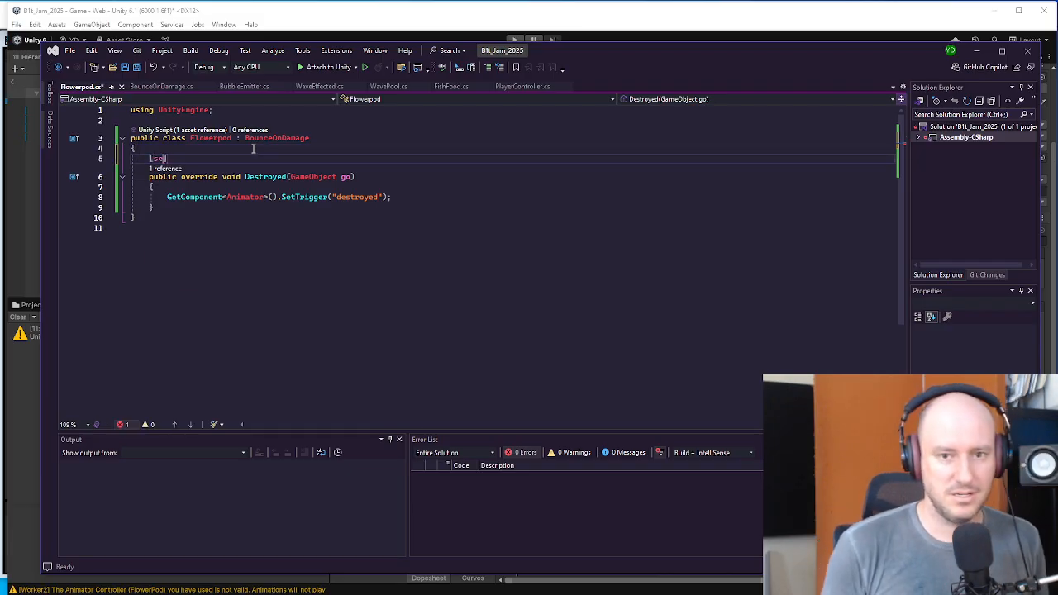
pyautogui.write('rializeField')
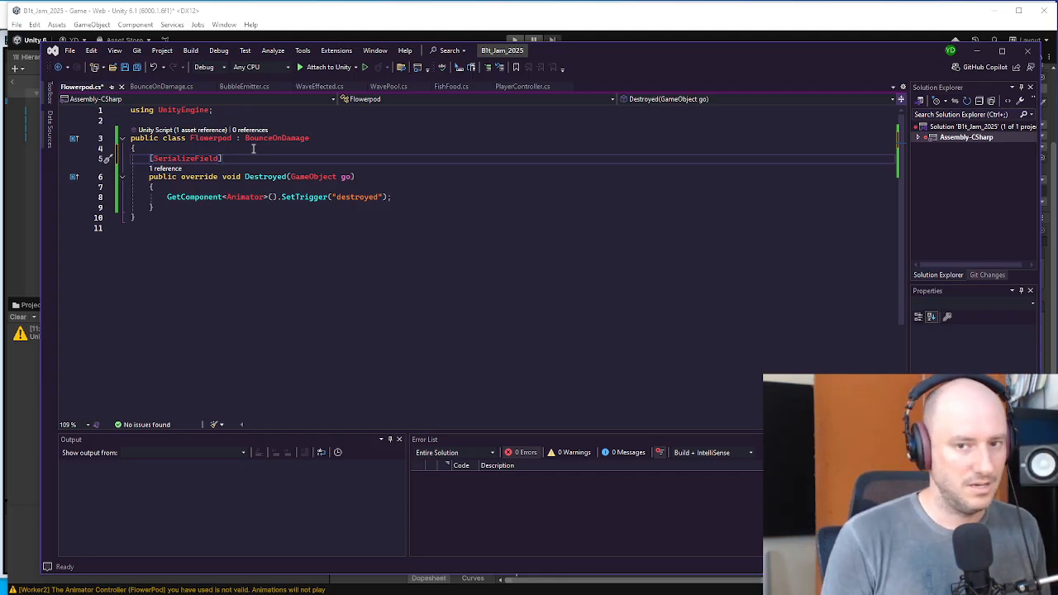
pyautogui.write('flaot ')
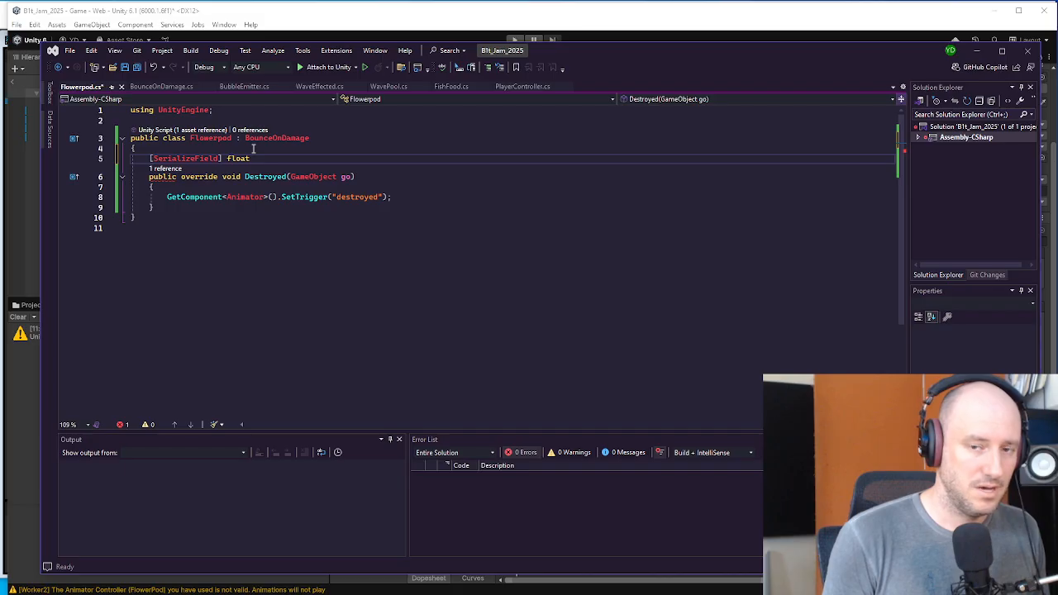
pyautogui.write('Aud')
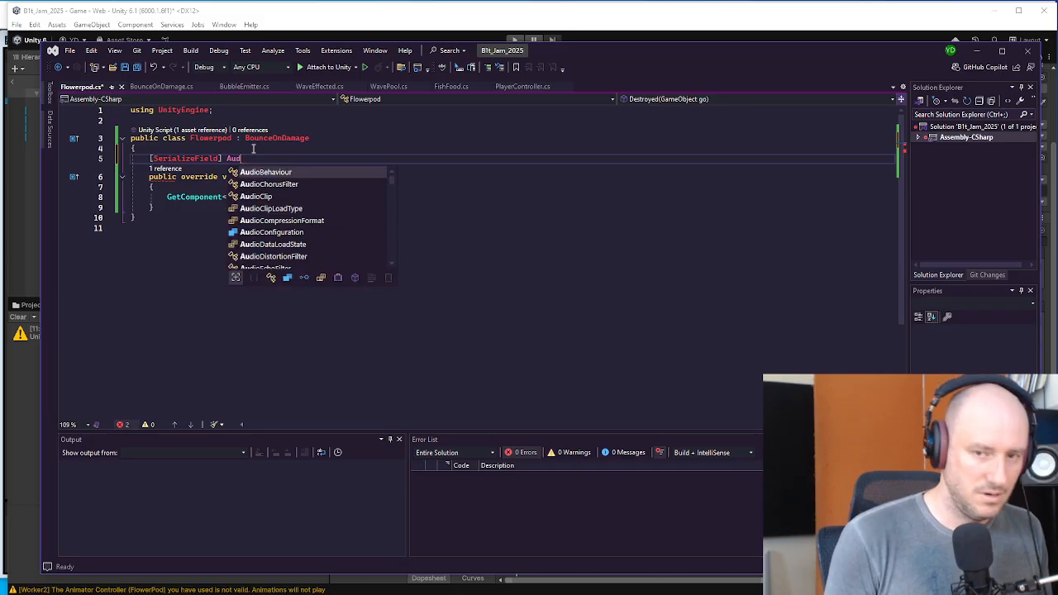
pyautogui.write('ioClip')
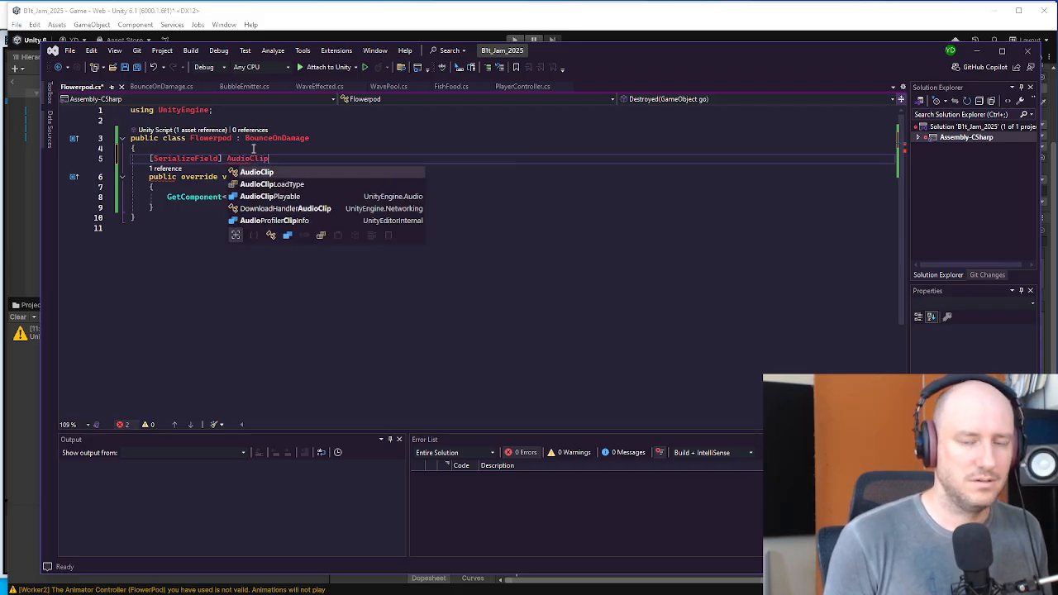
pyautogui.press('BackSpace')
pyautogui.press('BackSpace')
pyautogui.press('BackSpace')
pyautogui.press('BackSpace')
pyautogui.write('Sour')
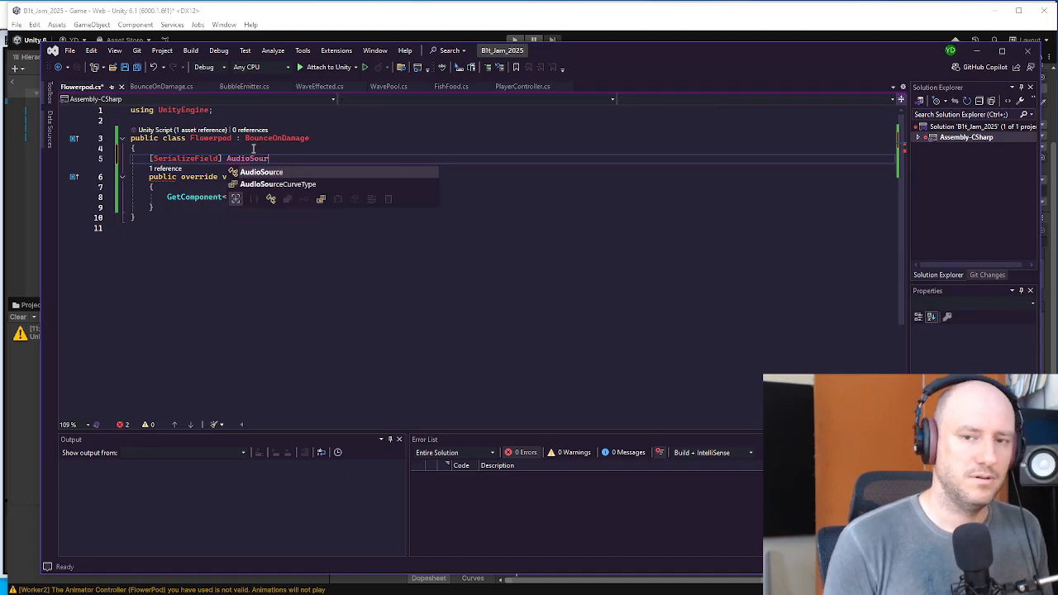
pyautogui.write('ce src;')
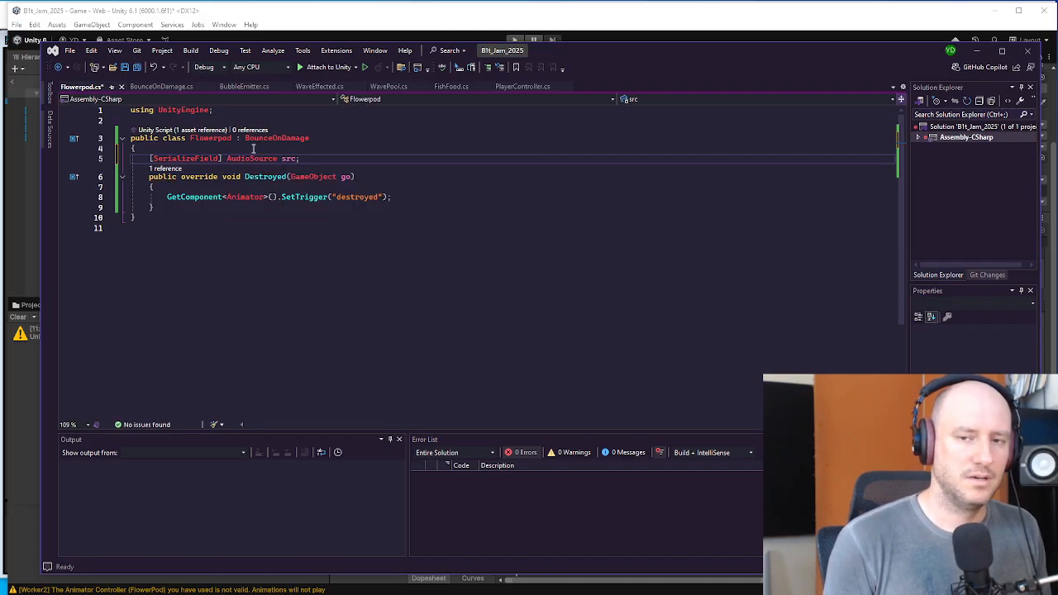
pyautogui.hotkey('ctrl', 's')
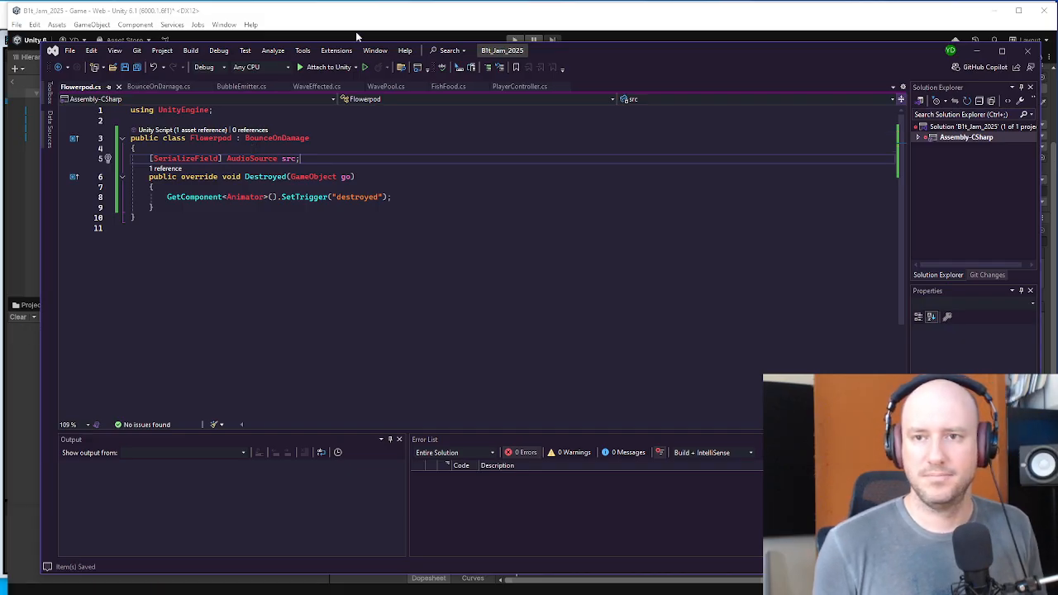
# - Add a public override of TookDamage(GameObject go), including its base call, between the src field and the Destroyed method
pyautogui.click(440, 199)
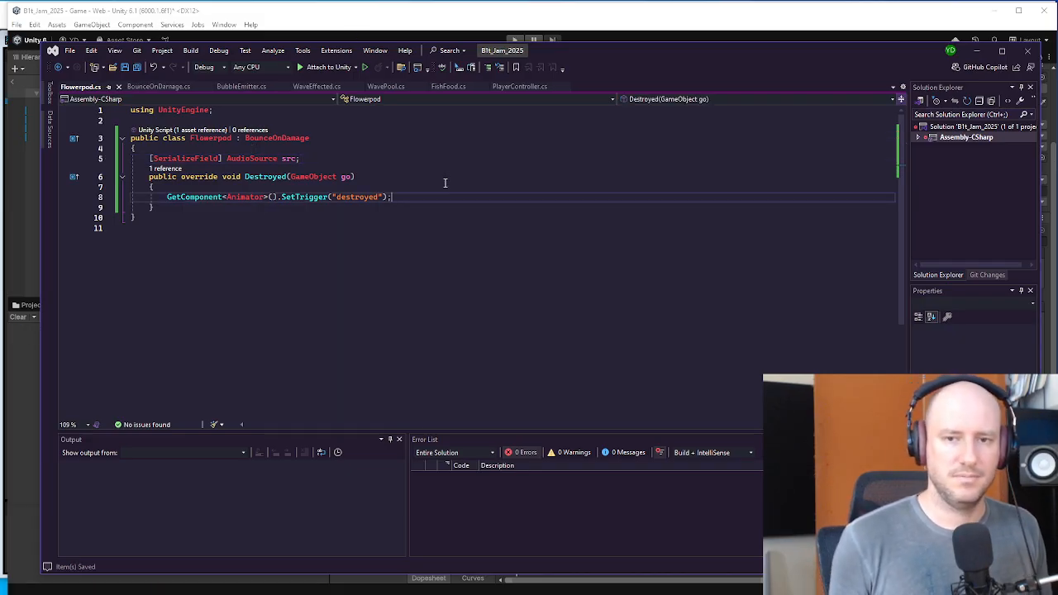
pyautogui.click(390, 160)
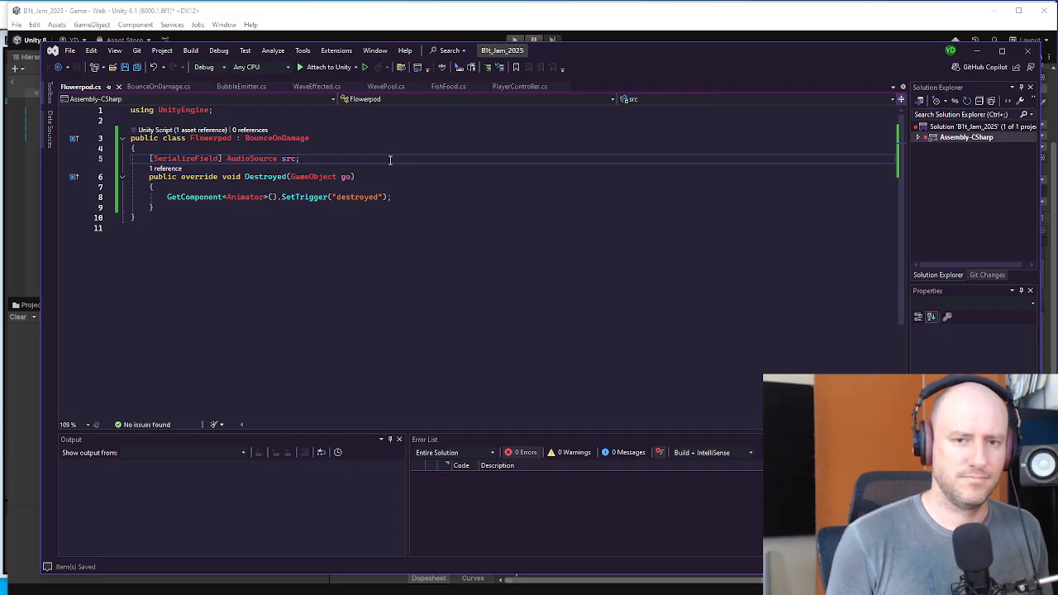
pyautogui.press('Return')
pyautogui.press('Return')
pyautogui.press('Return')
pyautogui.press('Up')
pyautogui.write('pu')
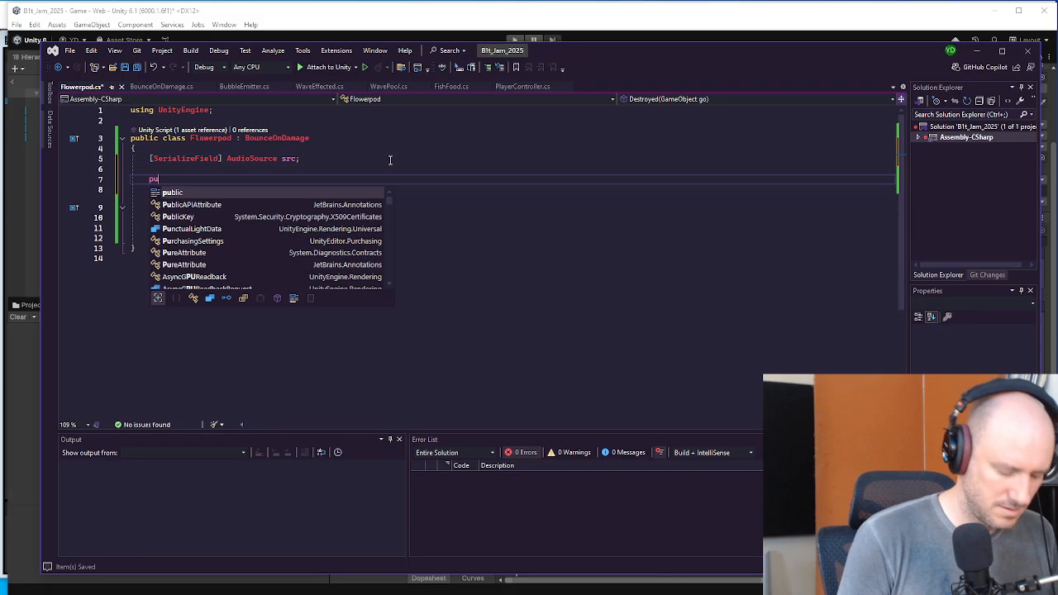
pyautogui.write('blic over')
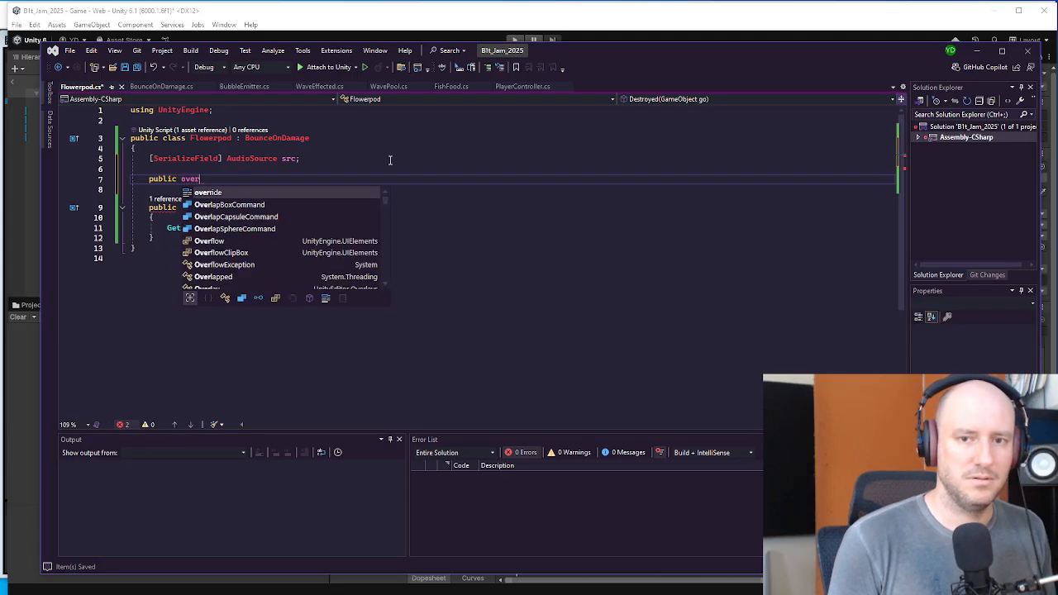
pyautogui.write('ride v')
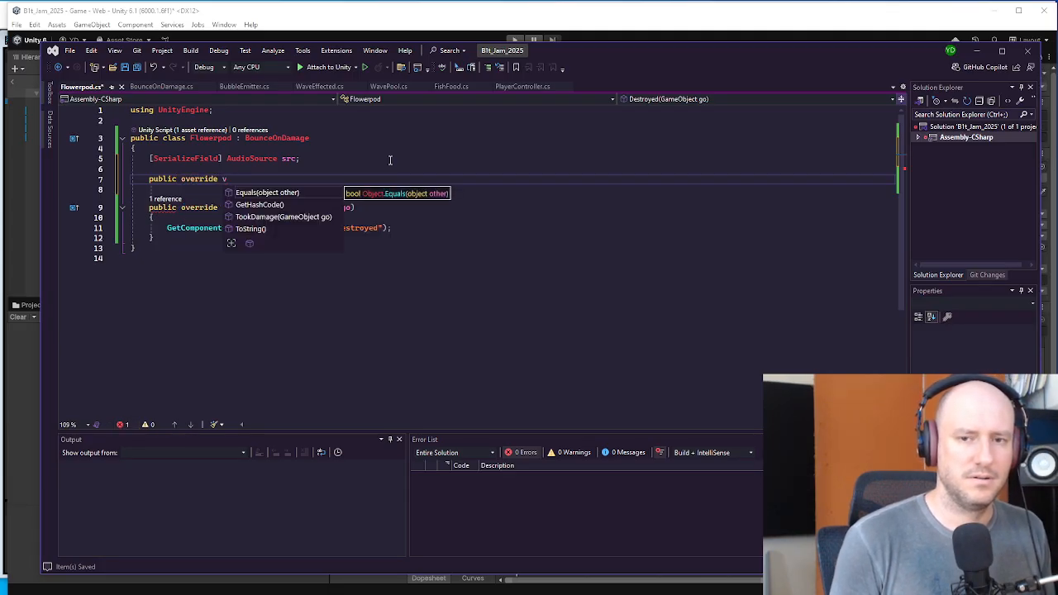
pyautogui.press('Down')
pyautogui.press('Down')
pyautogui.press('Return')
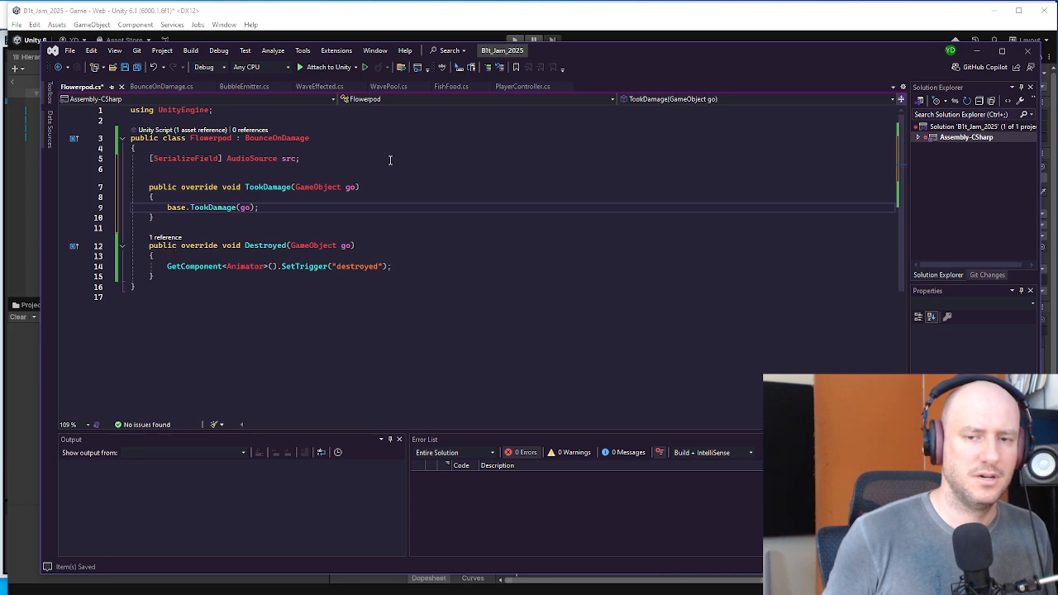
# - Begin a statement on src above the base.TookDamage(go) call inside the TookDamage method
pyautogui.press('Up')
pyautogui.press('Return')
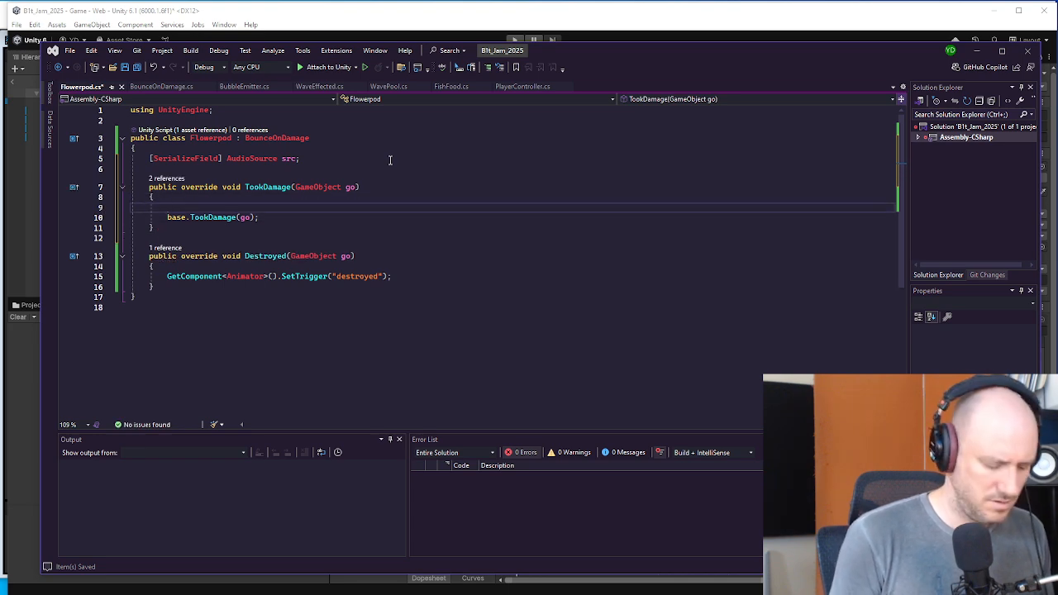
pyautogui.write('src.')
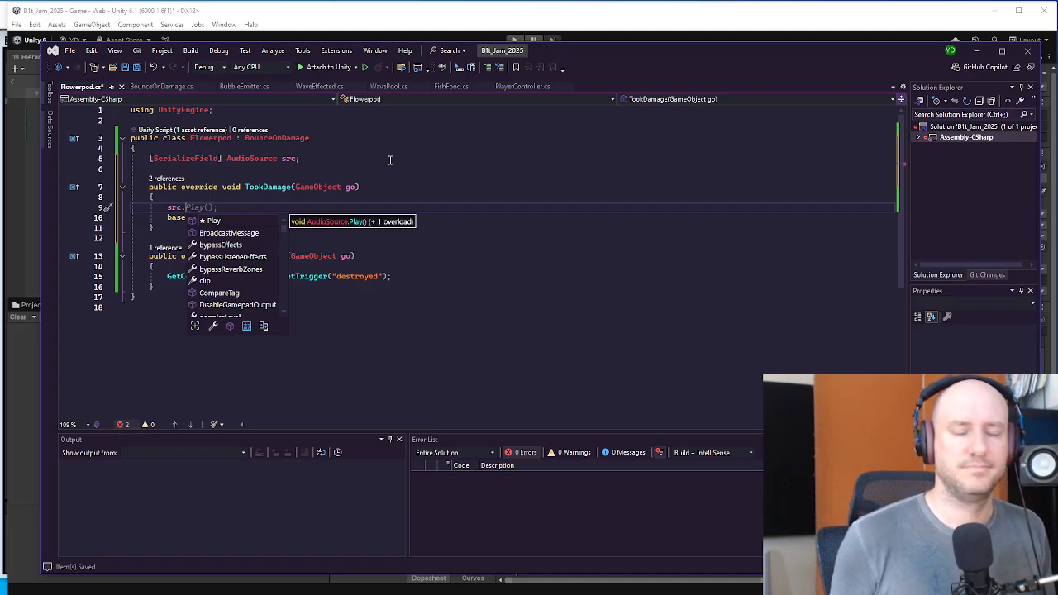
# - Declare a serialized AudioClip field named damageSFX directly below the src field
pyautogui.click(390, 159)
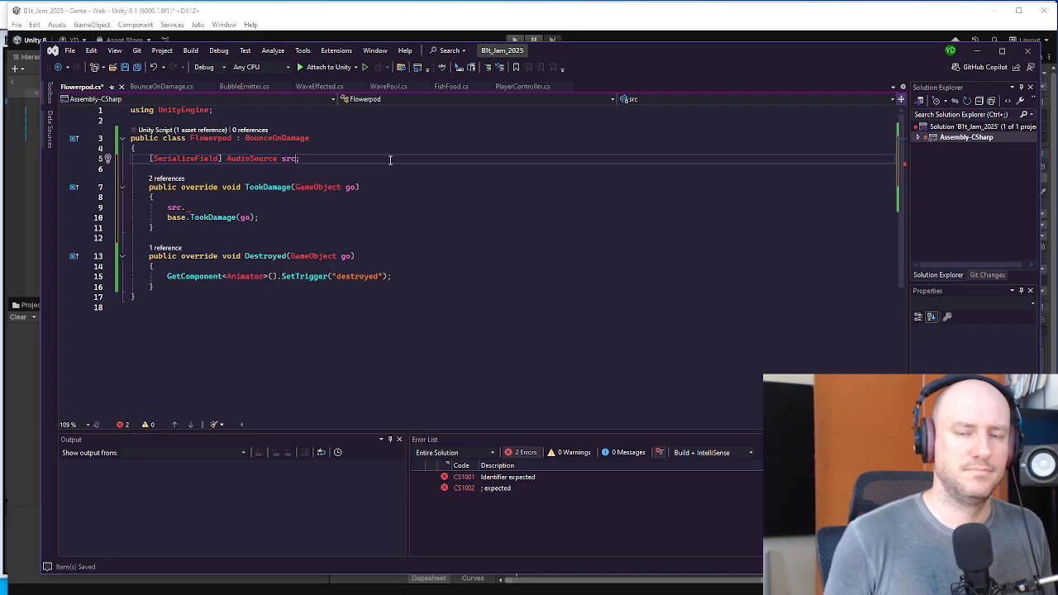
pyautogui.press('Return')
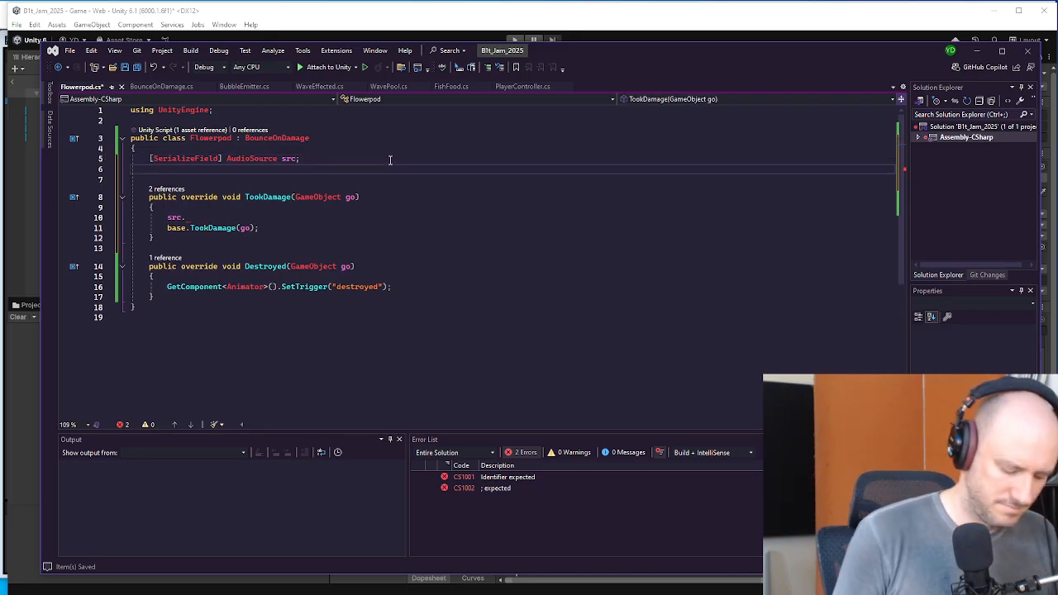
pyautogui.write('[SerializeField')
pyautogui.press('Tab')
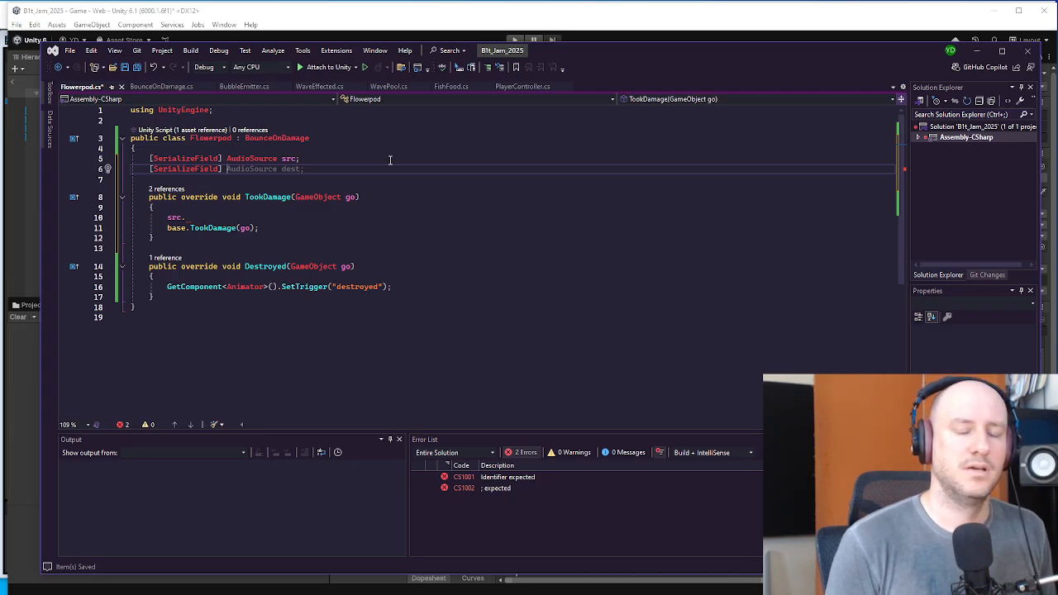
pyautogui.write('AudioCl')
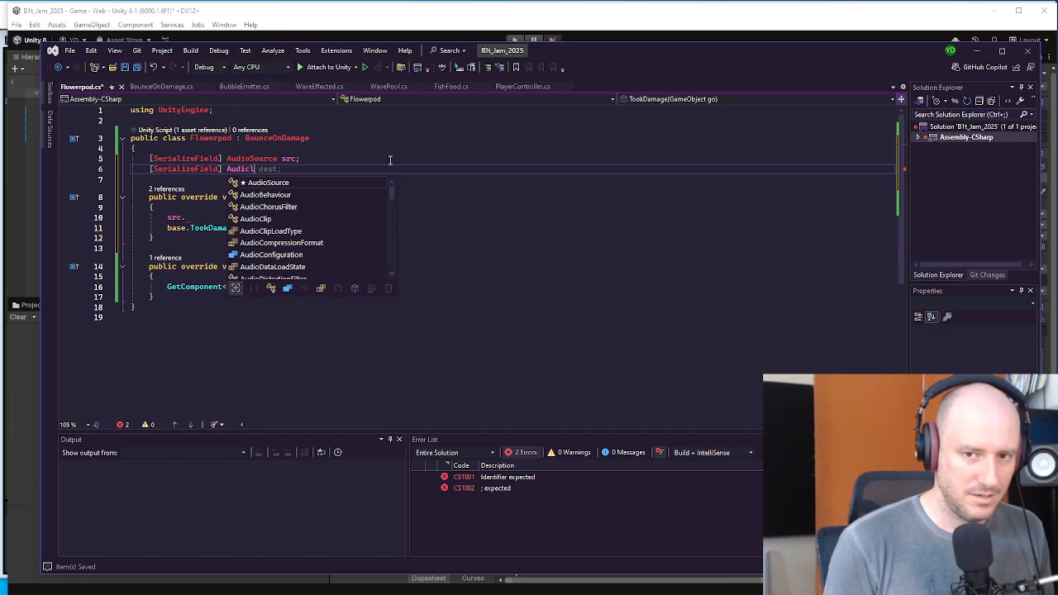
pyautogui.press('BackSpace')
pyautogui.press('BackSpace')
pyautogui.press('BackSpace')
pyautogui.write('c')
pyautogui.press('BackSpace')
pyautogui.write('ocl')
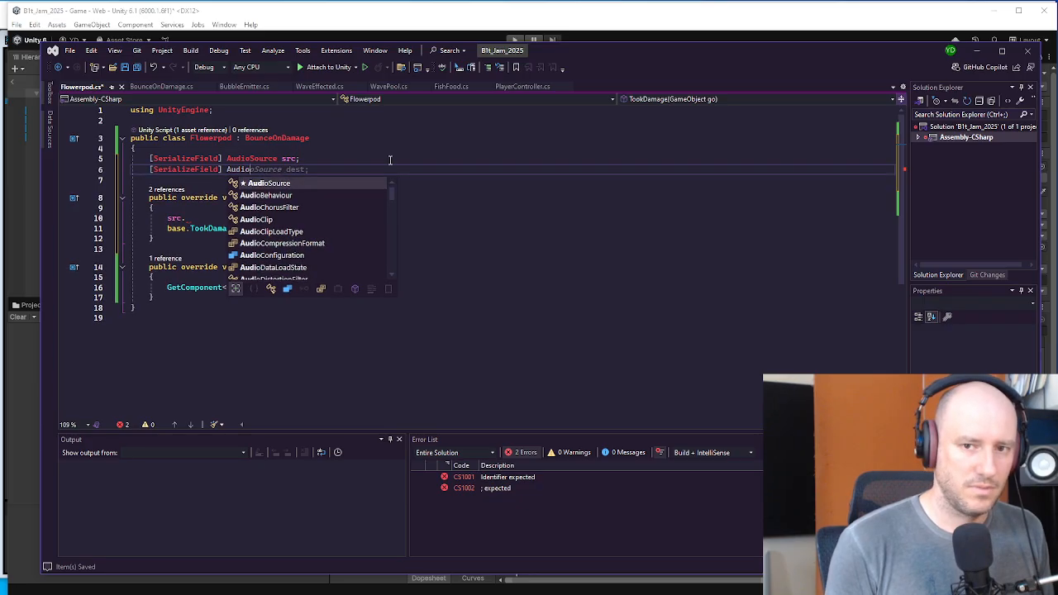
pyautogui.press('Tab')
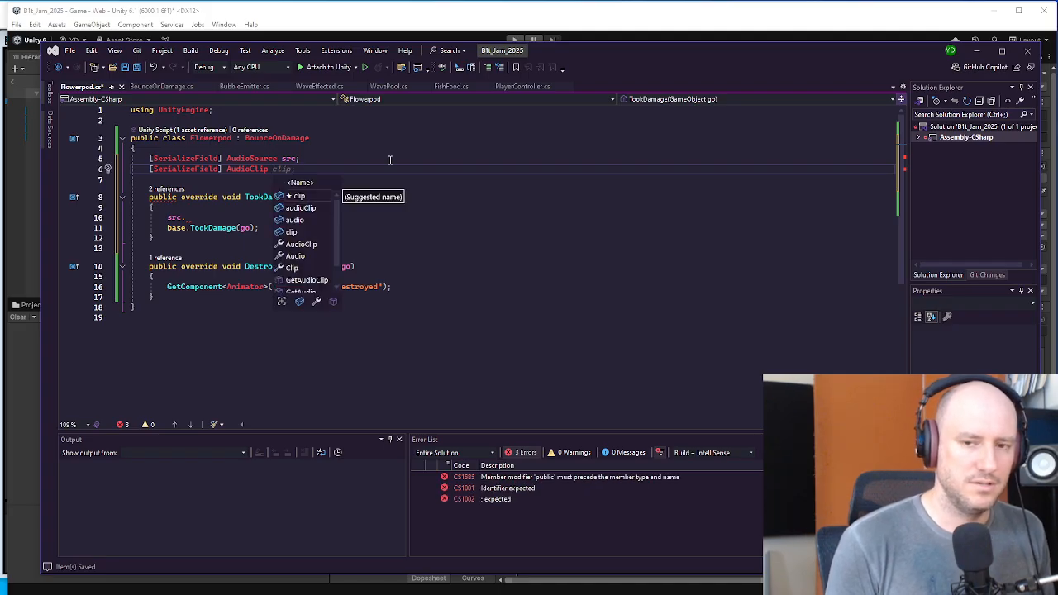
pyautogui.write('damage')
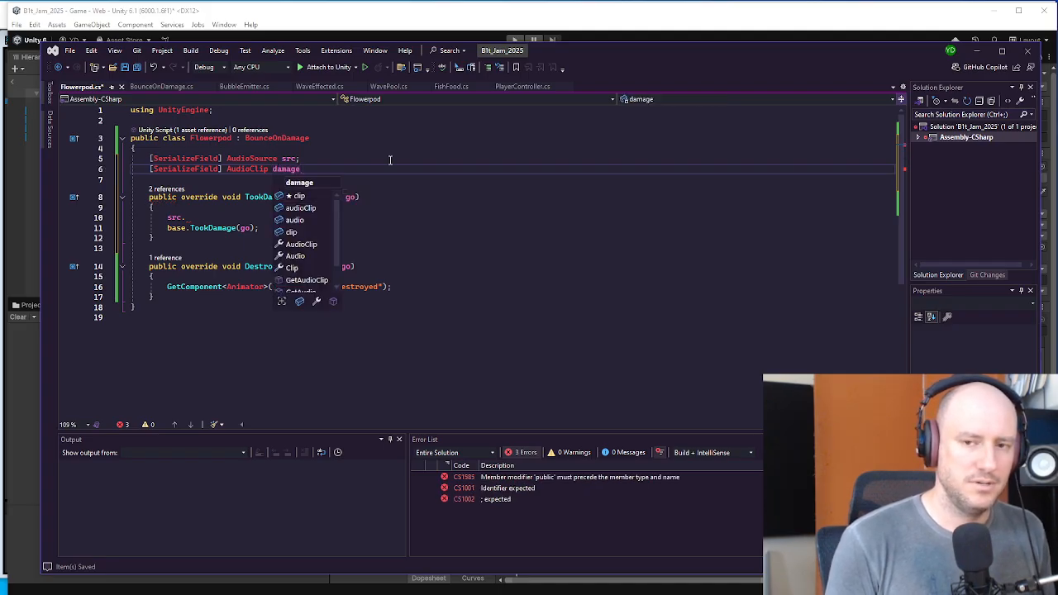
pyautogui.write('Clip;')
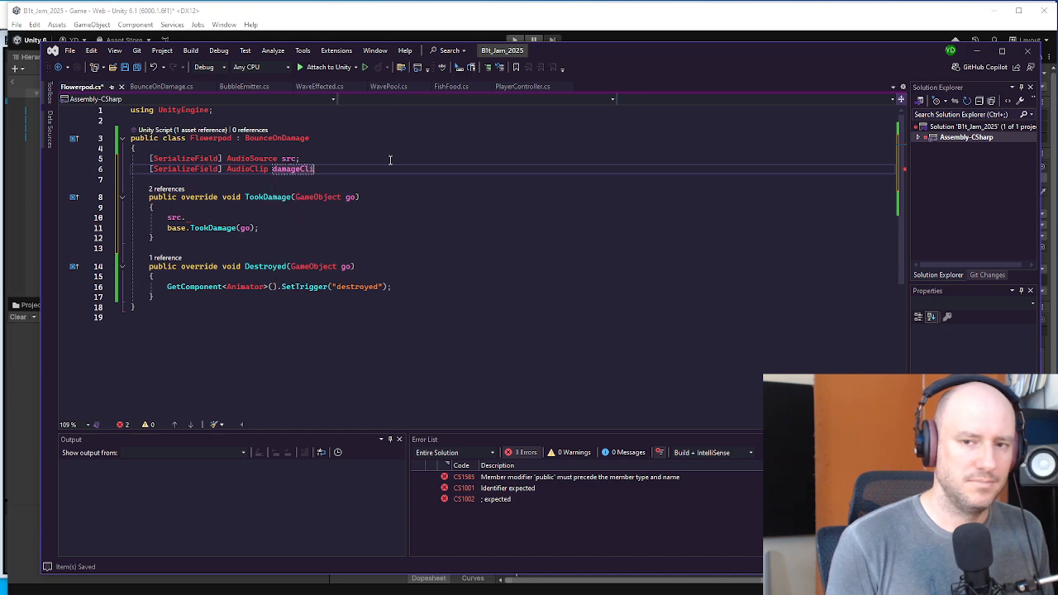
pyautogui.press('Return')
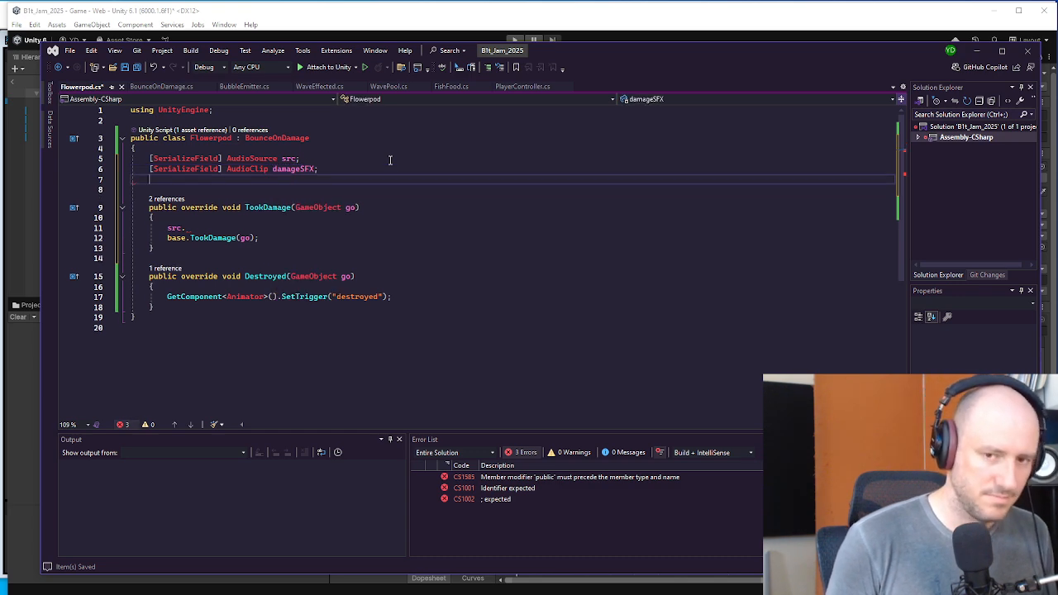
# - Declare a serialized audio clip field named destroyedSFX below the damageSFX field
pyautogui.write('[SerializeField')
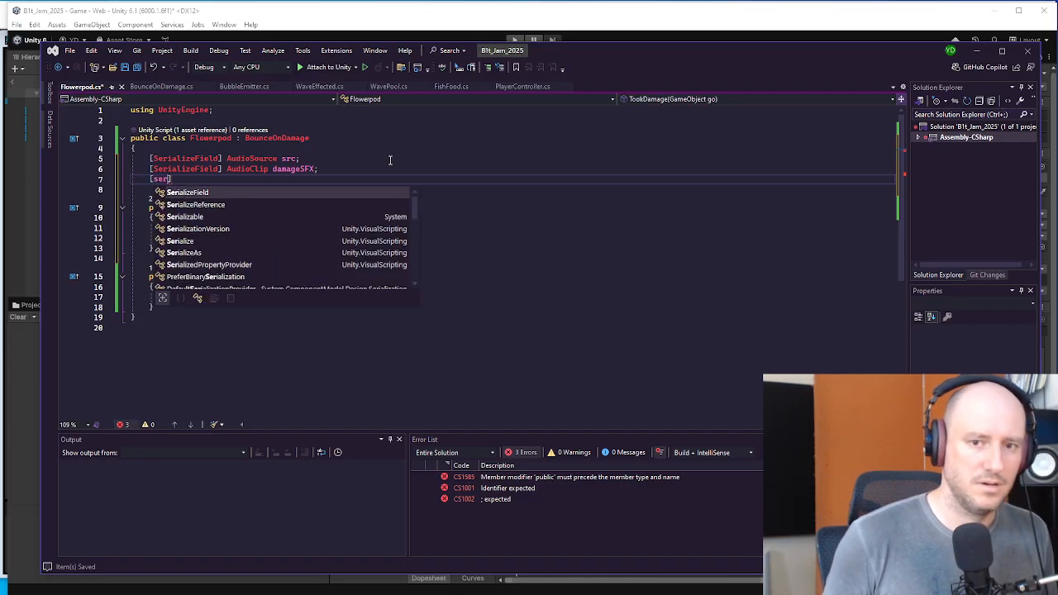
pyautogui.write('Aduio')
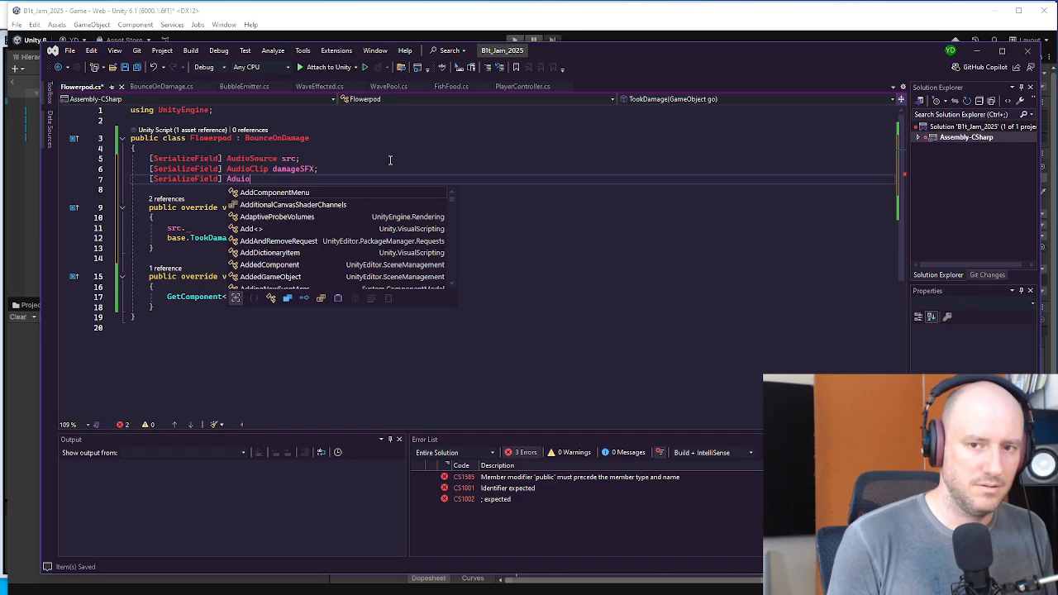
pyautogui.write('Clip destry')
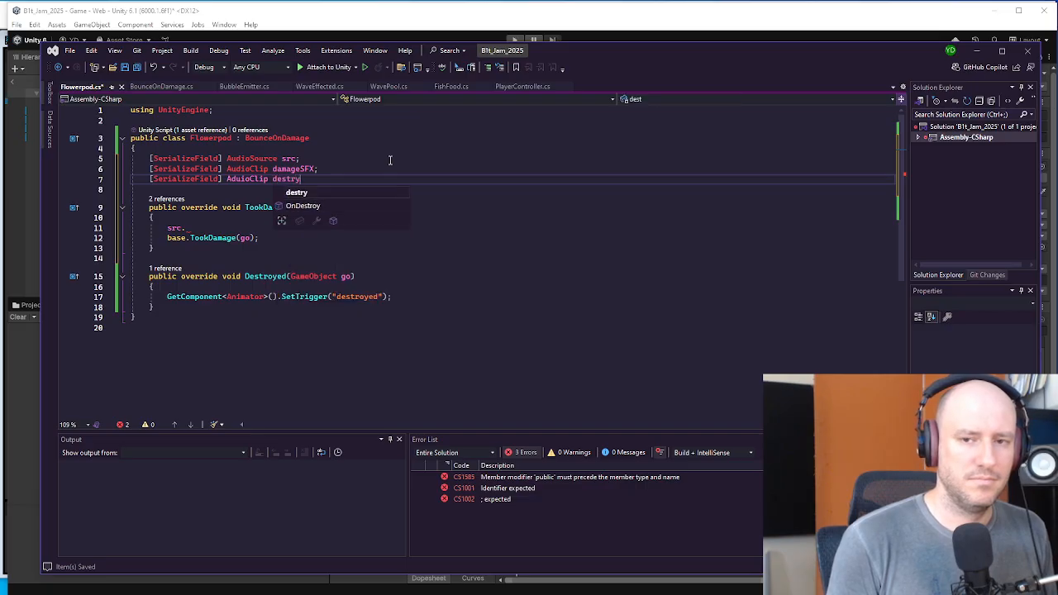
pyautogui.write('o')
pyautogui.press('BackSpace')
pyautogui.press('BackSpace')
pyautogui.write('oye')
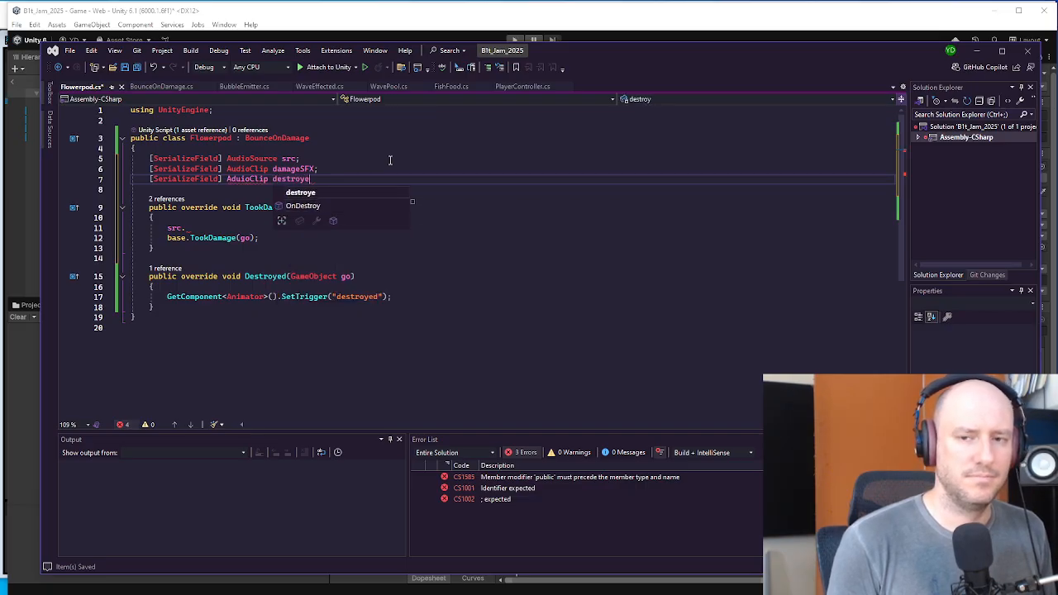
pyautogui.write('dSFX;')
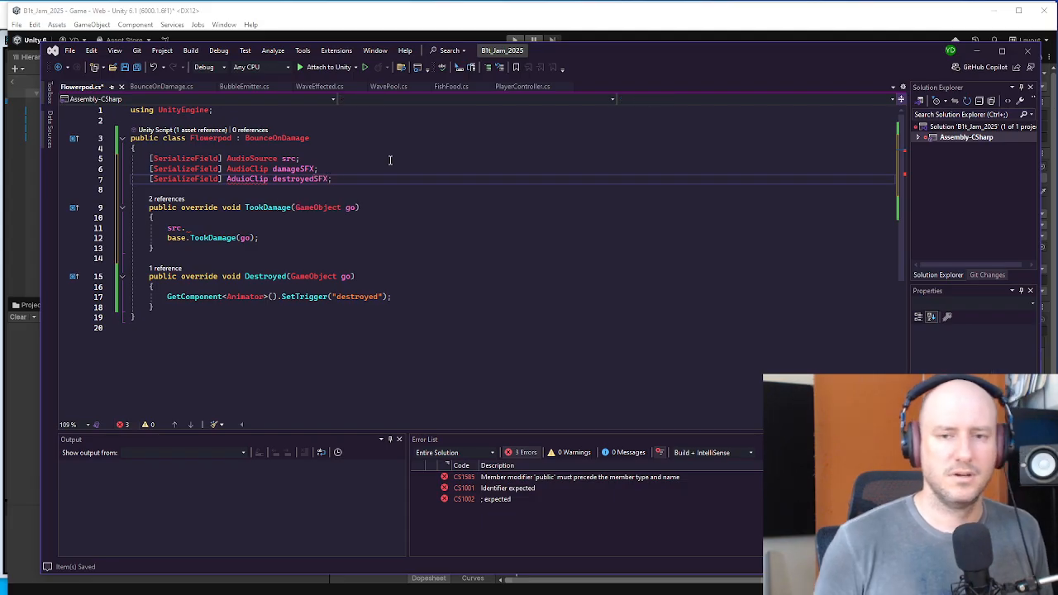
# - Correct the misspelled type in the destroyedSFX declaration to AudioClip and save the Flowerpod script
pyautogui.press('Left')
pyautogui.press('Left')
pyautogui.press('Left')
pyautogui.press('Left')
pyautogui.press('Left')
pyautogui.press('Left')
pyautogui.press('Left')
pyautogui.press('Left')
pyautogui.press('Left')
pyautogui.press('Left')
pyautogui.press('Left')
pyautogui.press('Left')
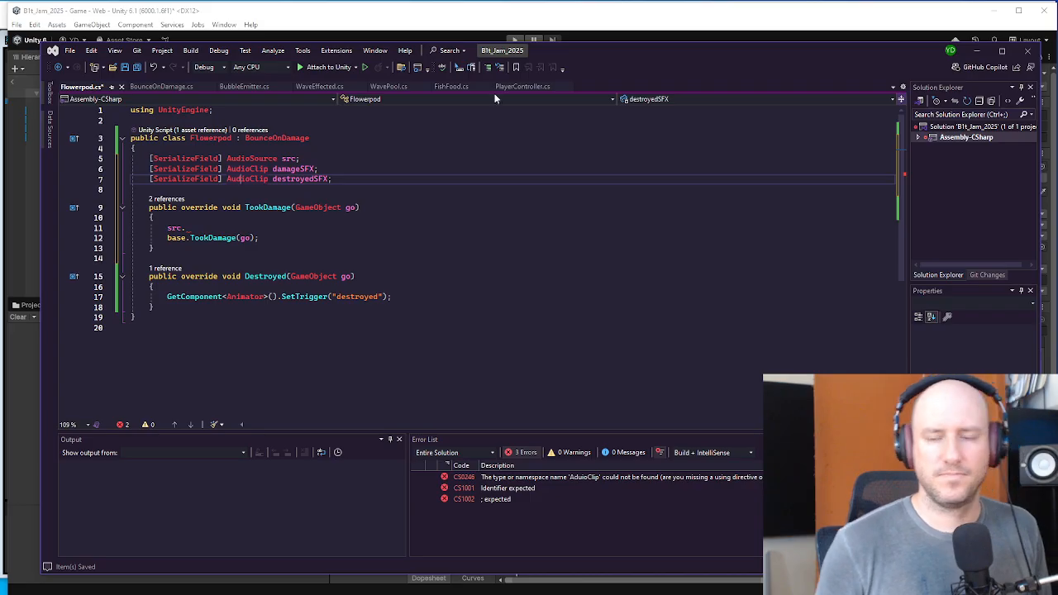
pyautogui.click(342, 186)
pyautogui.click(345, 181)
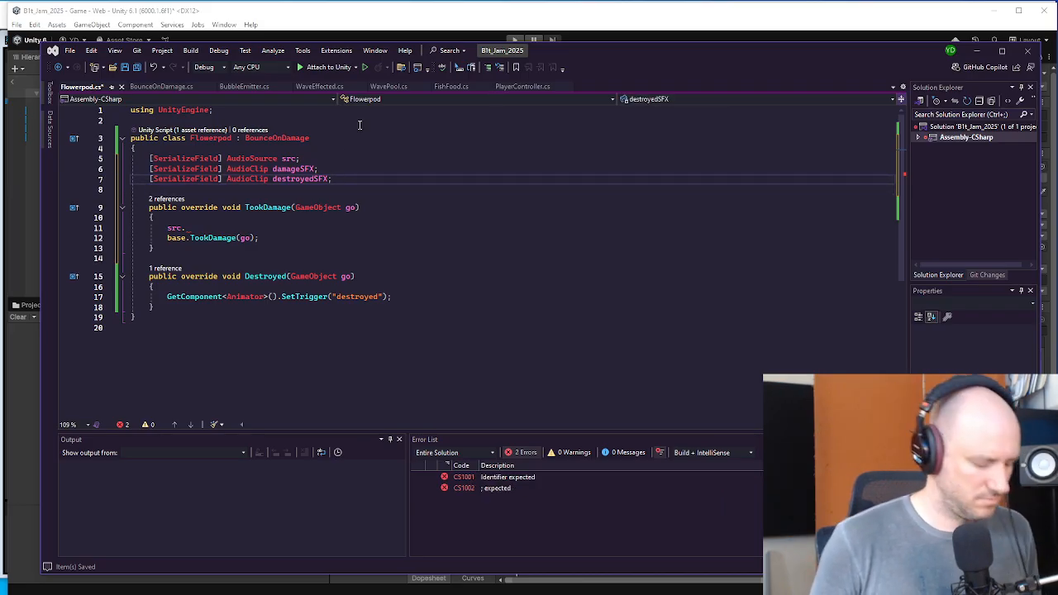
pyautogui.hotkey('ctrl', 's')
pyautogui.click(297, 229)
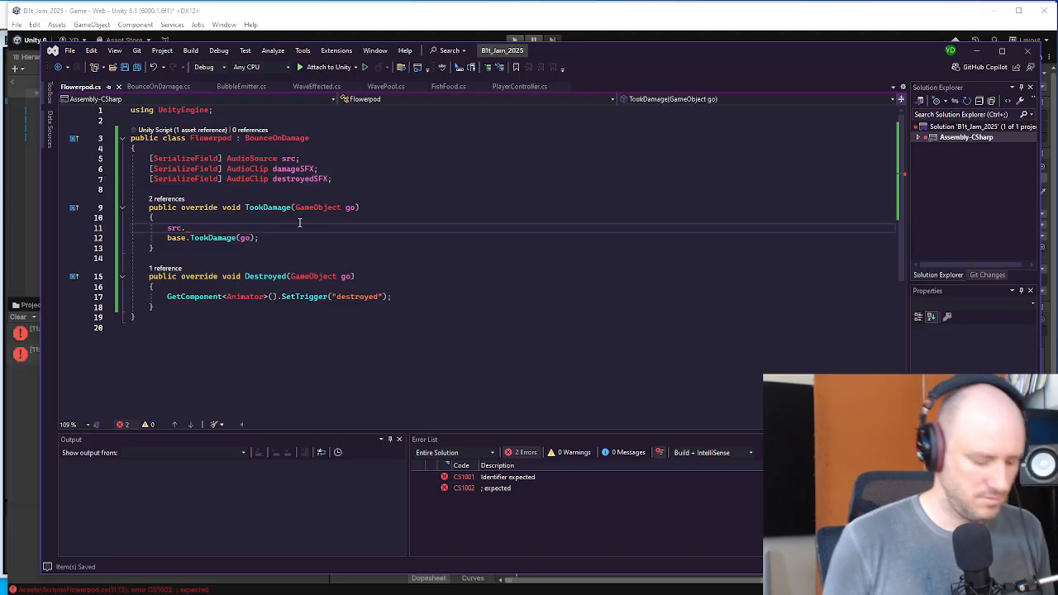
pyautogui.write('clip = damageSFX.')
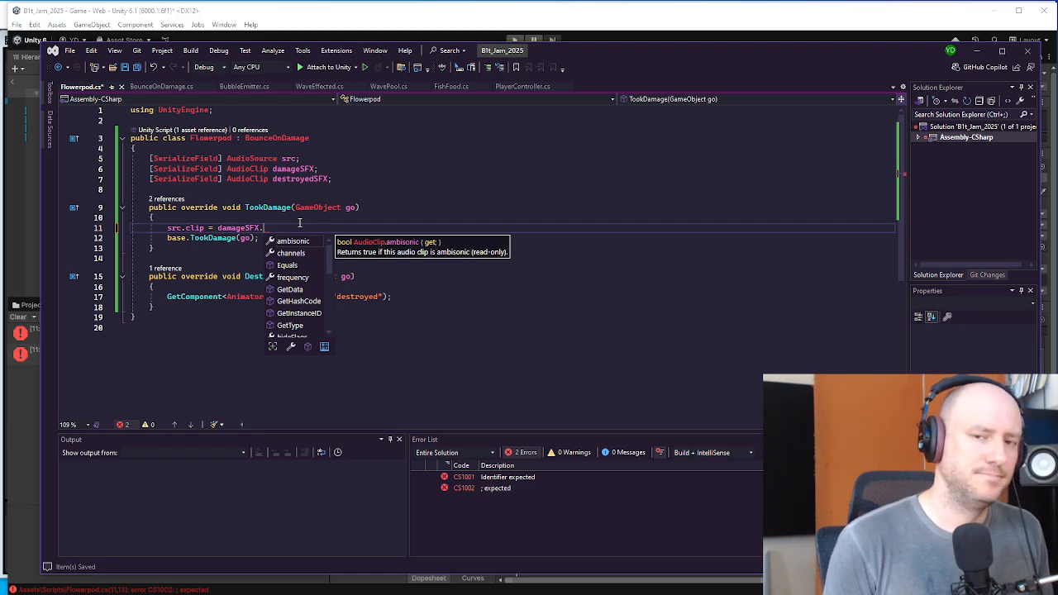
pyautogui.press('BackSpace')
pyautogui.write(';')
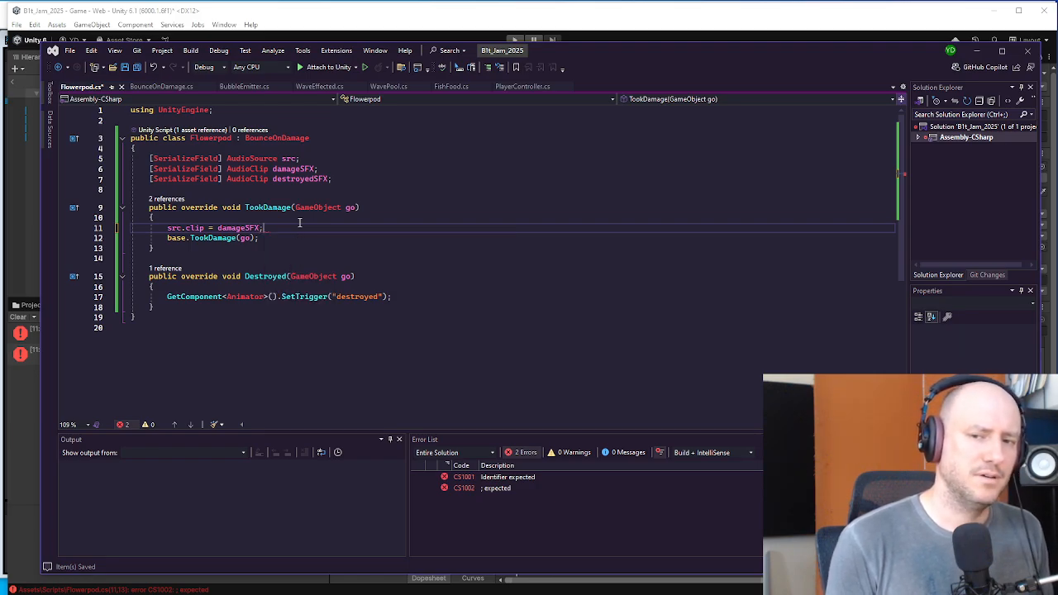
pyautogui.press('Return')
pyautogui.write('src.pl')
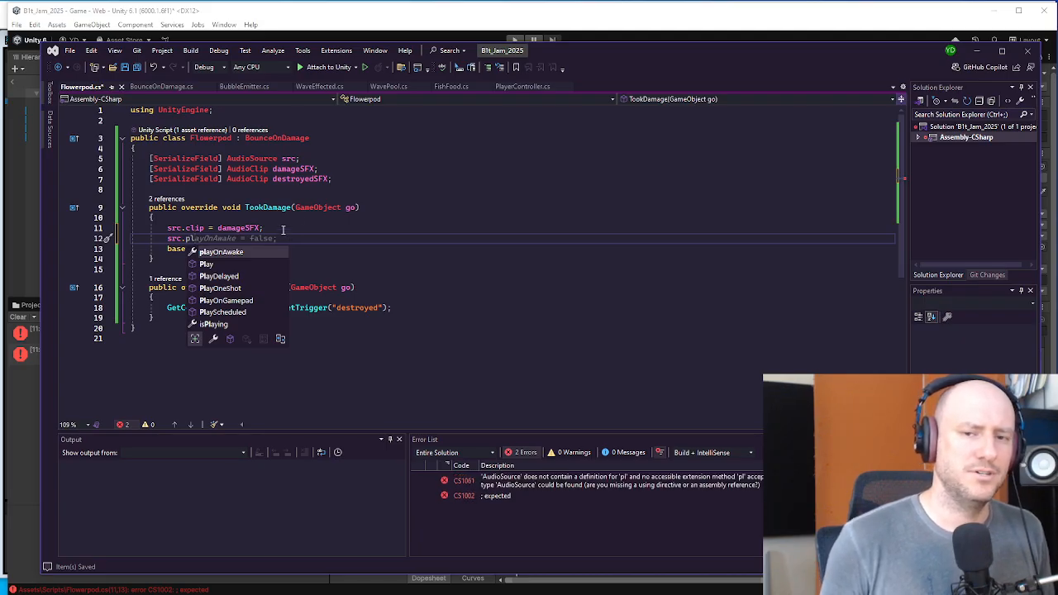
pyautogui.click(282, 230)
pyautogui.moveTo(283, 230); pyautogui.dragTo(121, 228)
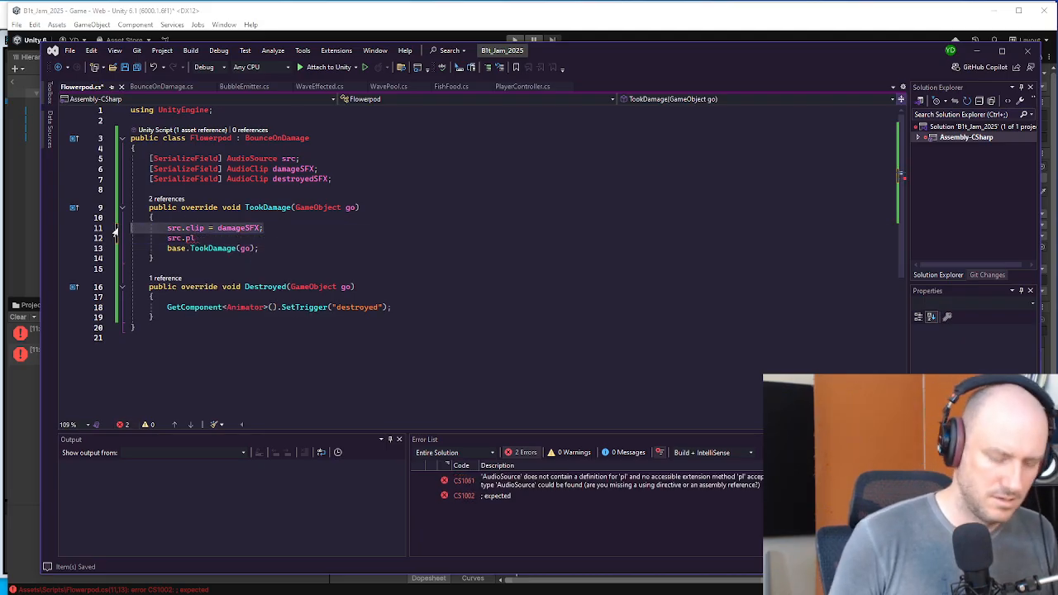
pyautogui.press('Delete')
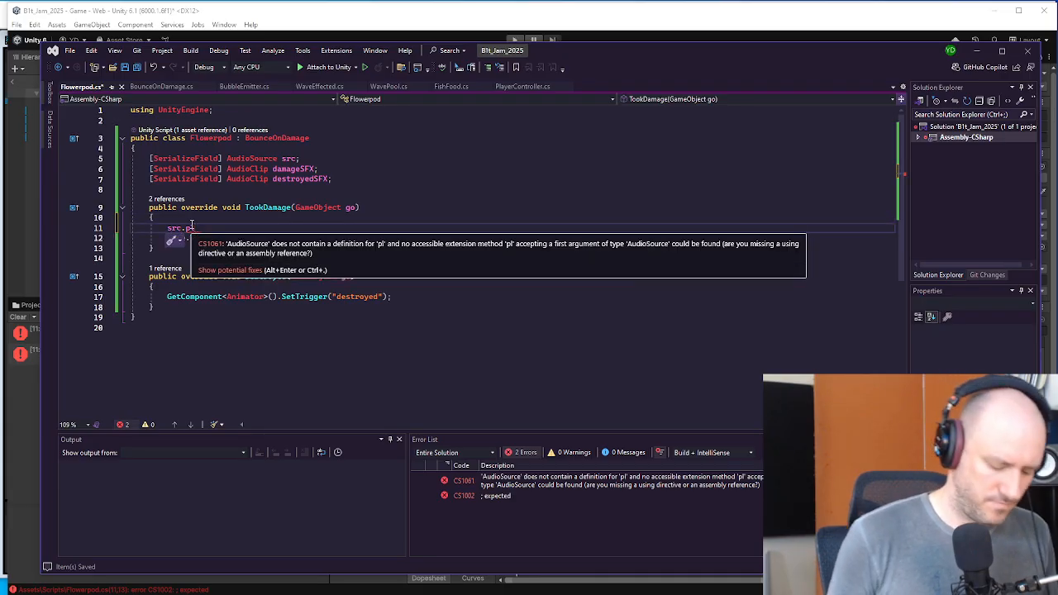
pyautogui.press('BackSpace')
pyautogui.press('BackSpace')
# - Complete the unfinished src line in TookDamage as src.PlayOneShot(damageSFX, .5f); and save the script
pyautogui.write('PlayOneShot')
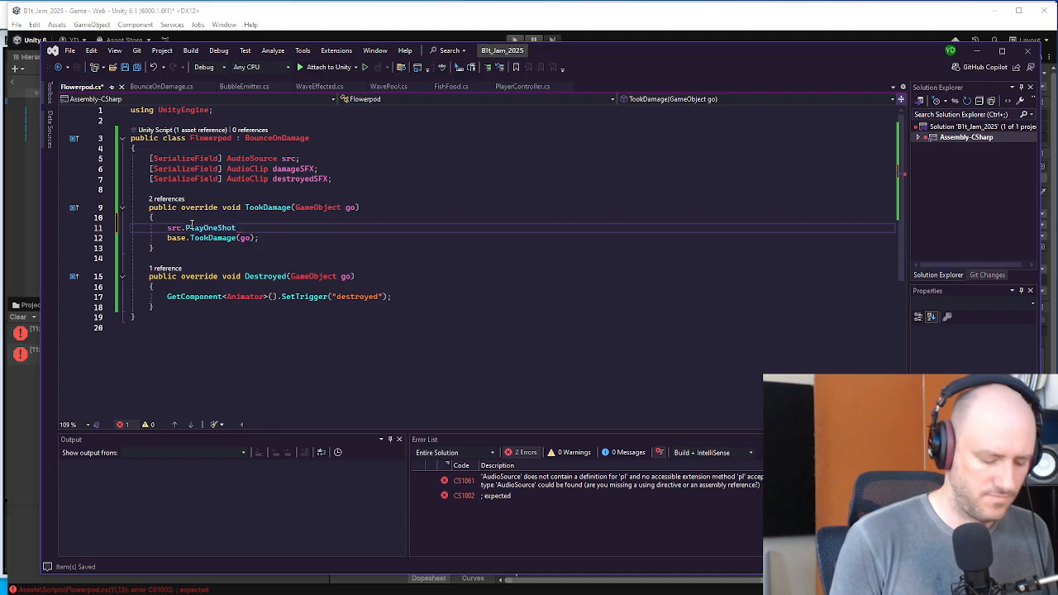
pyautogui.write('(da')
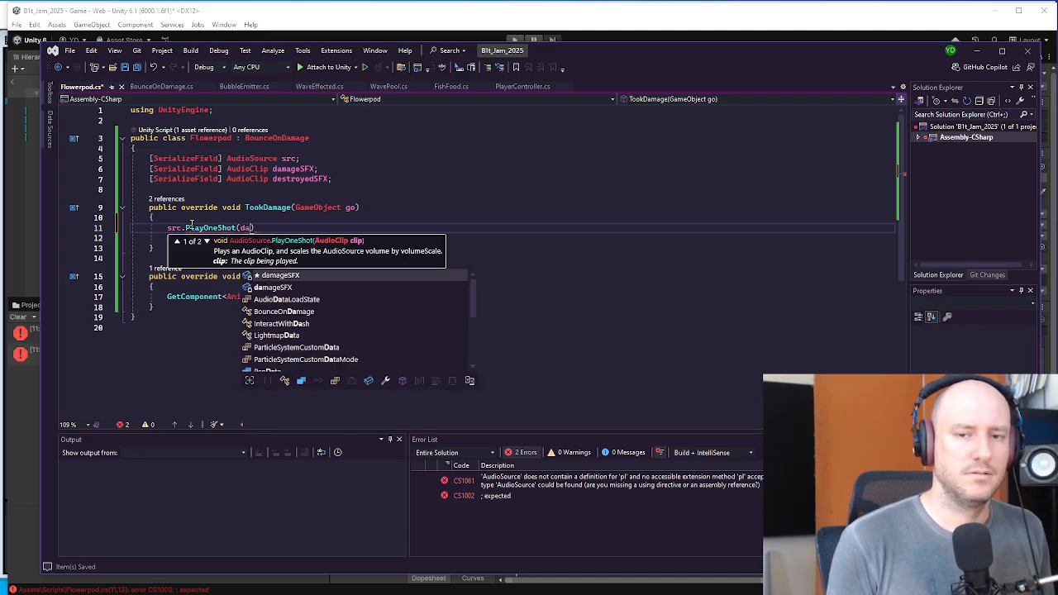
pyautogui.write('mageSFX, ')
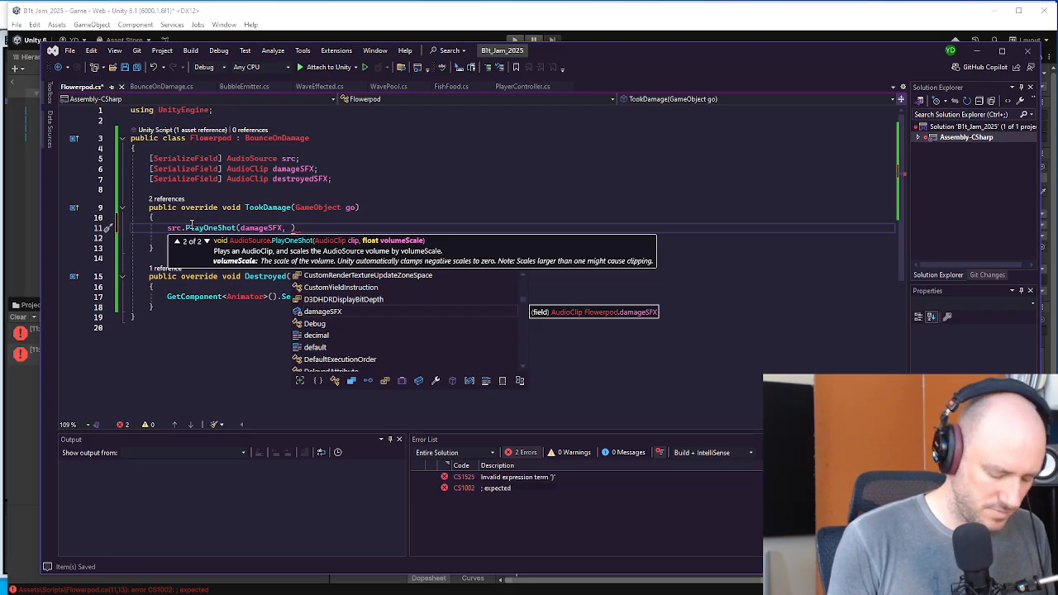
pyautogui.write('.5f')
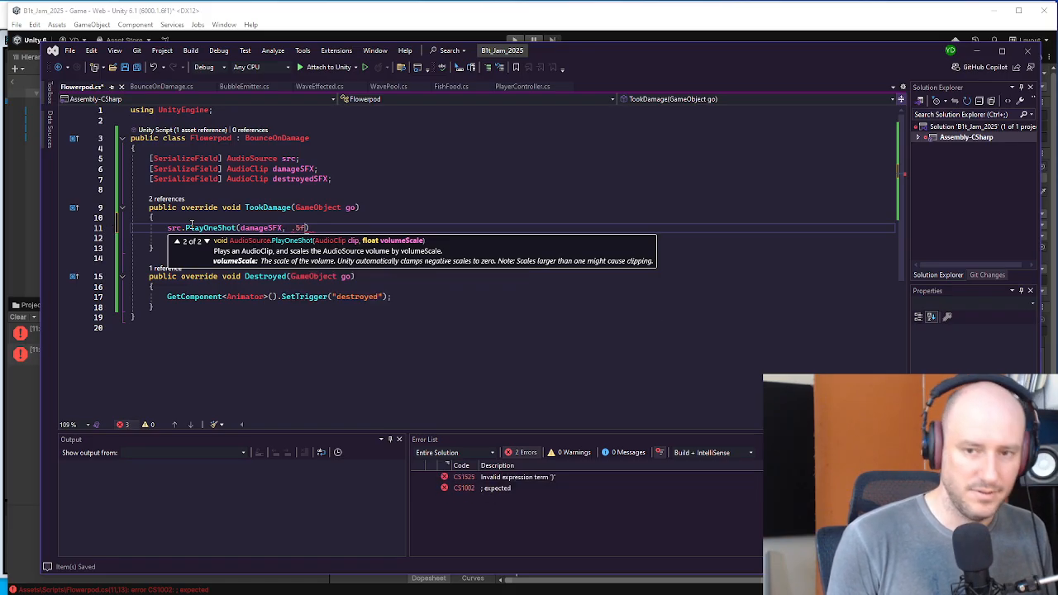
pyautogui.press('End')
pyautogui.write(';')
pyautogui.hotkey('ctrl', 's')
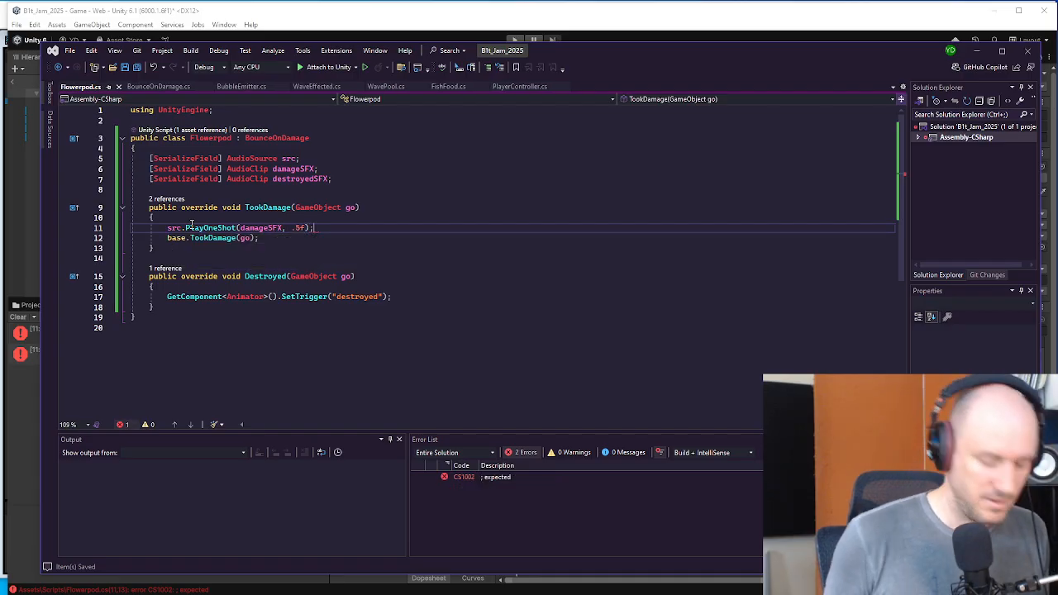
# - Copy the PlayOneShot line from TookDamage onto a new line at the start of the Destroyed method
pyautogui.keyDown('shift'); pyautogui.click(168, 228); pyautogui.keyUp('shift')
pyautogui.hotkey('ctrl', 'c')
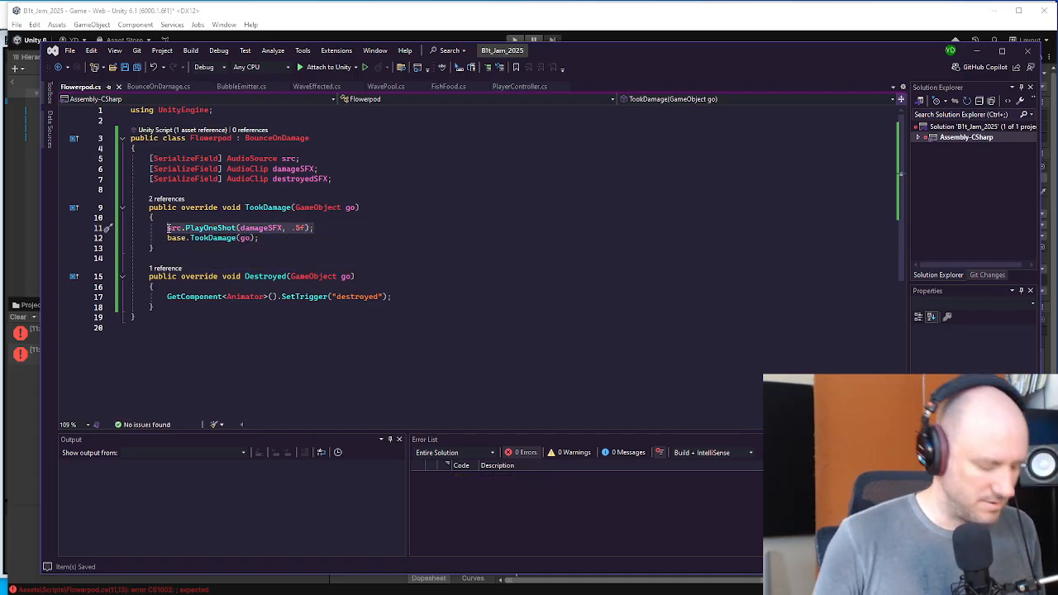
pyautogui.click(377, 286)
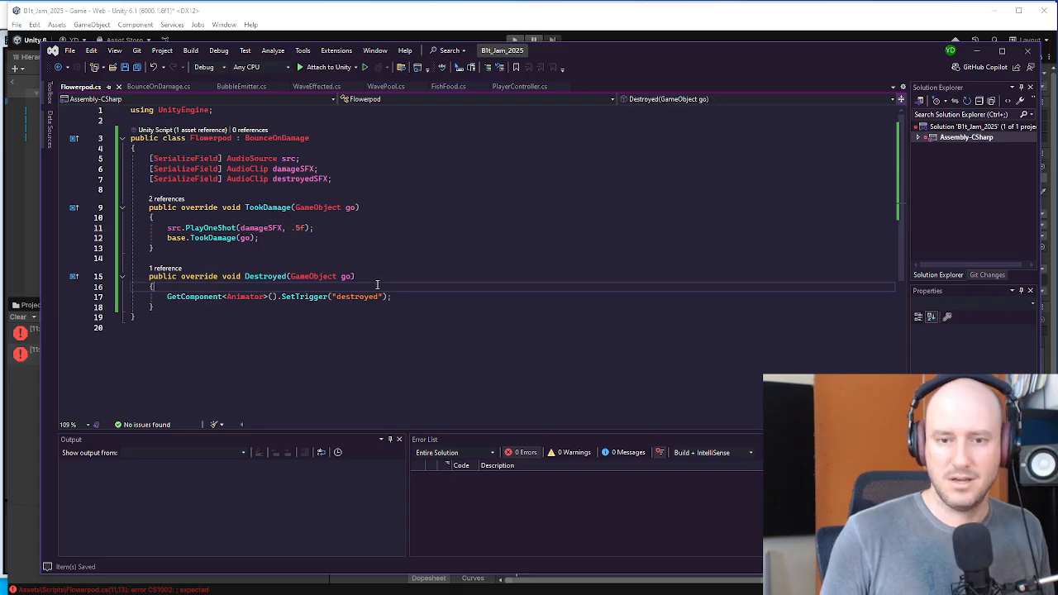
pyautogui.press('Return')
pyautogui.hotkey('ctrl', 'v')
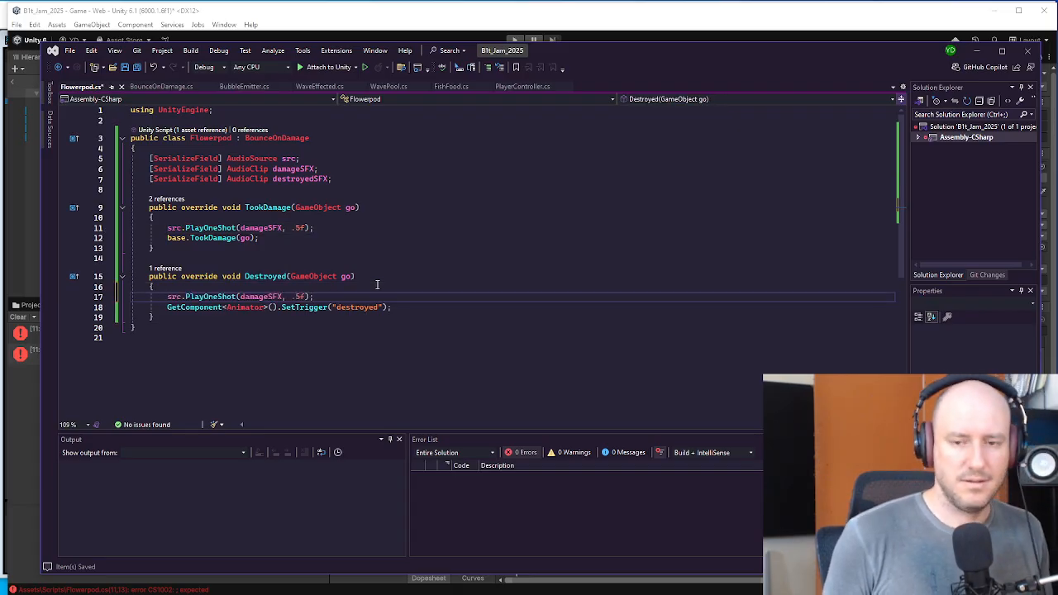
# - Change the clip in the Destroyed method's PlayOneShot call to destroyedSFX and save the script
pyautogui.hotkey('ctrl', 'Left')
pyautogui.hotkey('ctrl', 'Left')
pyautogui.hotkey('ctrl', 'Left')
pyautogui.hotkey('ctrl', 'Left')
pyautogui.hotkey('ctrl', 'shift', 'Left')
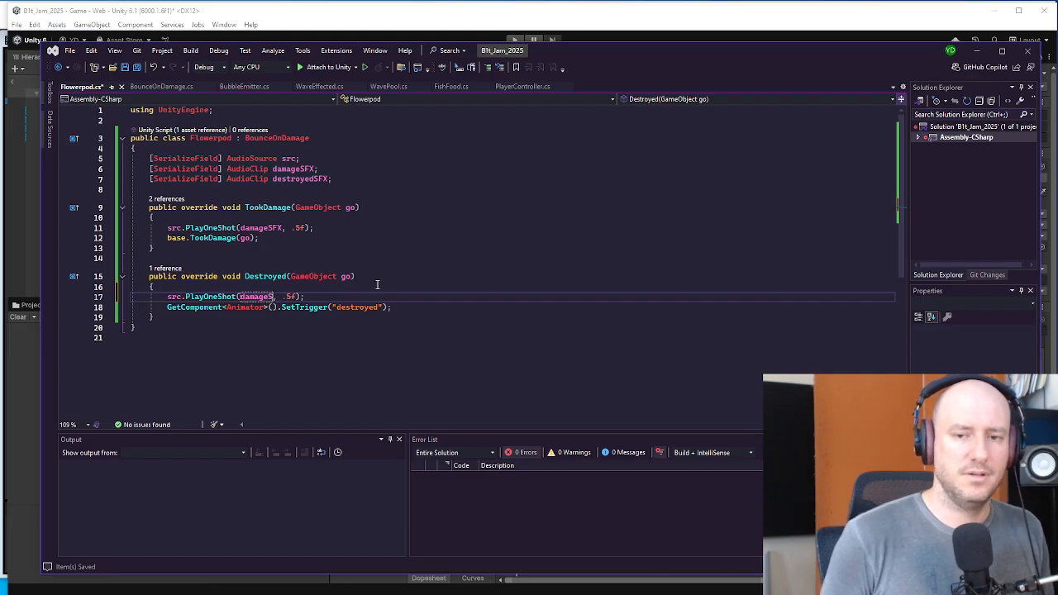
pyautogui.write('destroyedSFX')
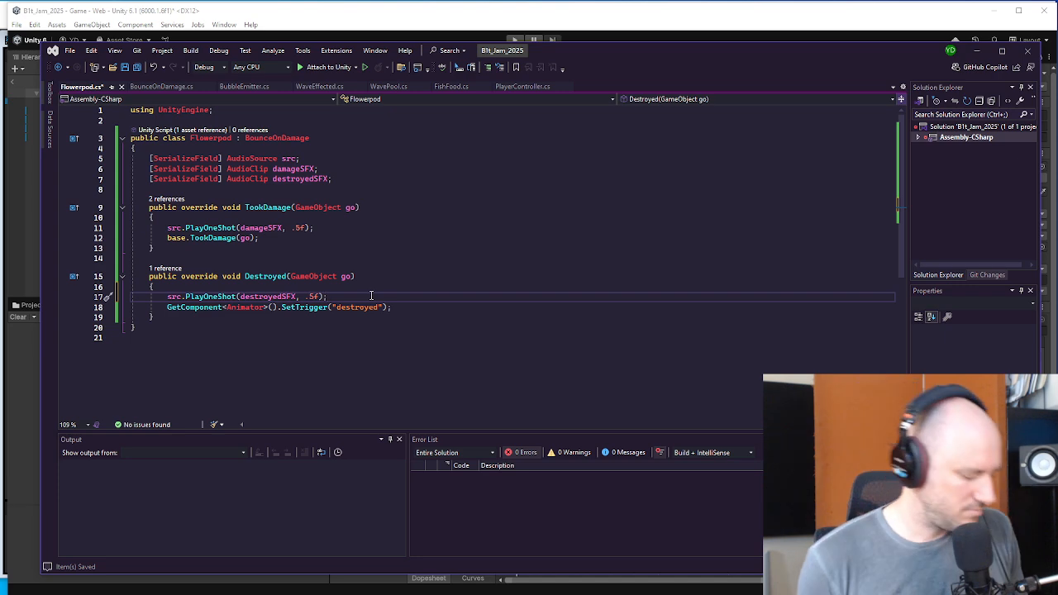
pyautogui.hotkey('ctrl', 's')
pyautogui.click(380, 298)
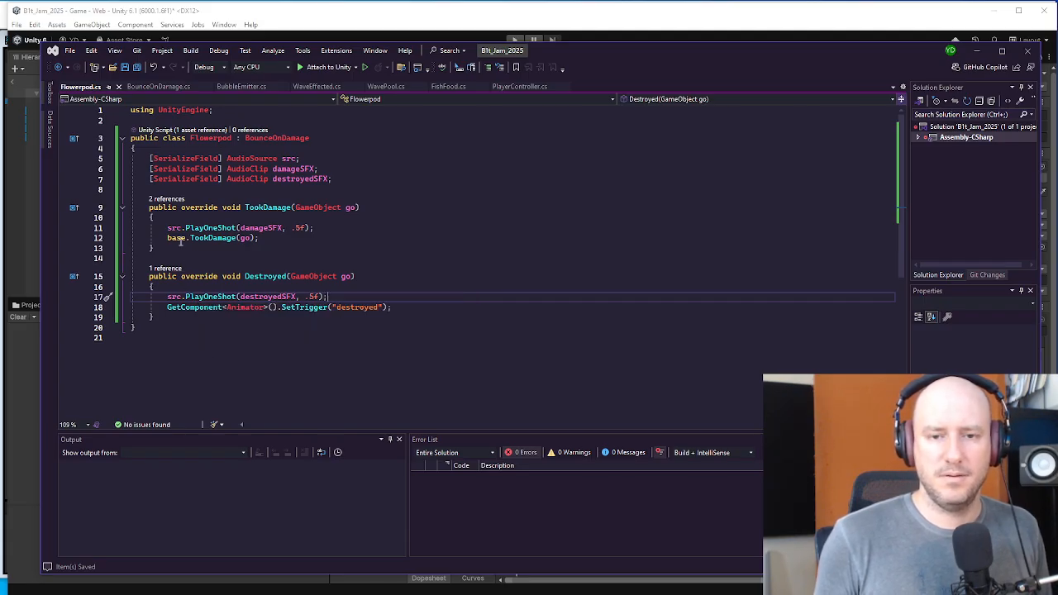
pyautogui.click(169, 229)
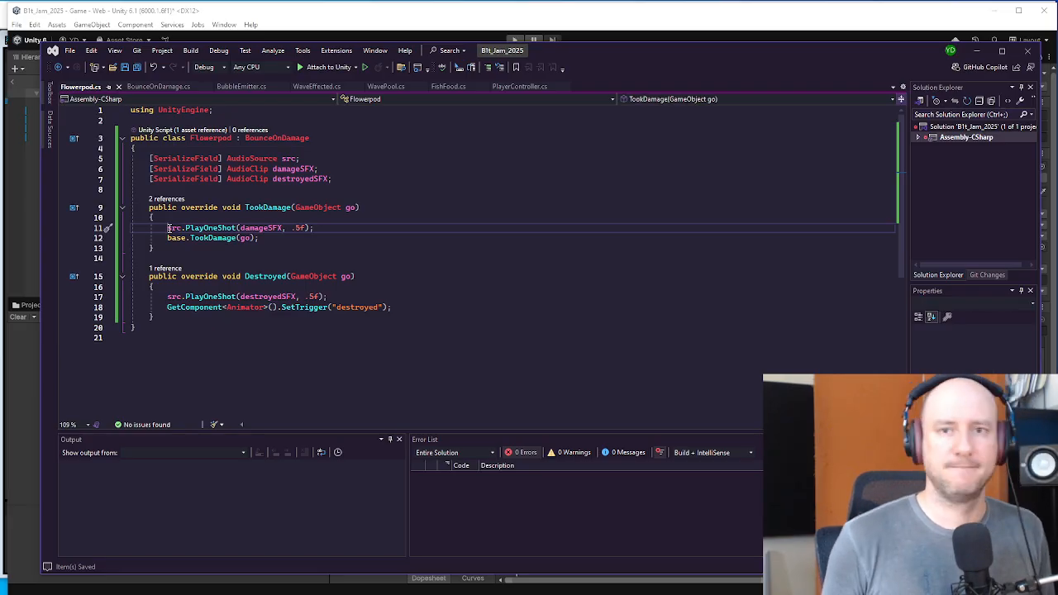
# - Switch to Unity and assign the FlowerPod's own Audio Source to the Src field of its Flowerpod script
pyautogui.click(326, 30)
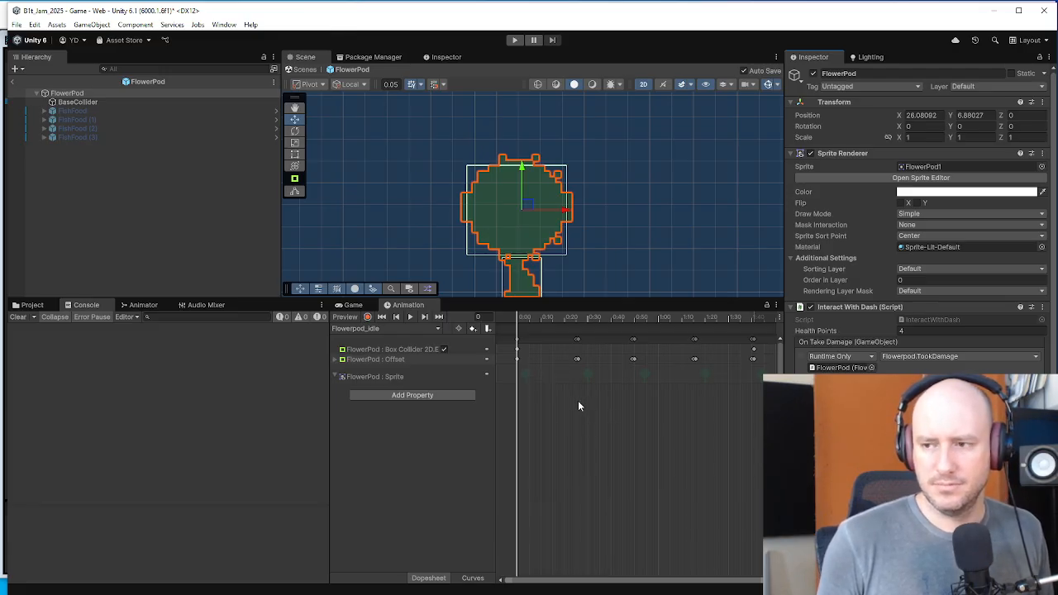
pyautogui.scroll(-3, 917, 248)
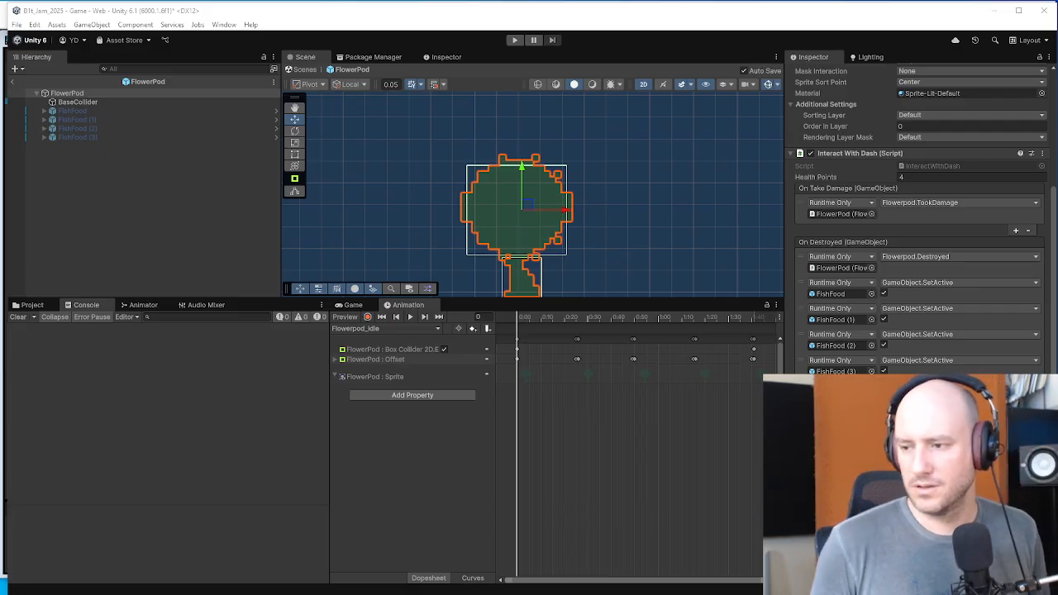
pyautogui.scroll(-1, 917, 232)
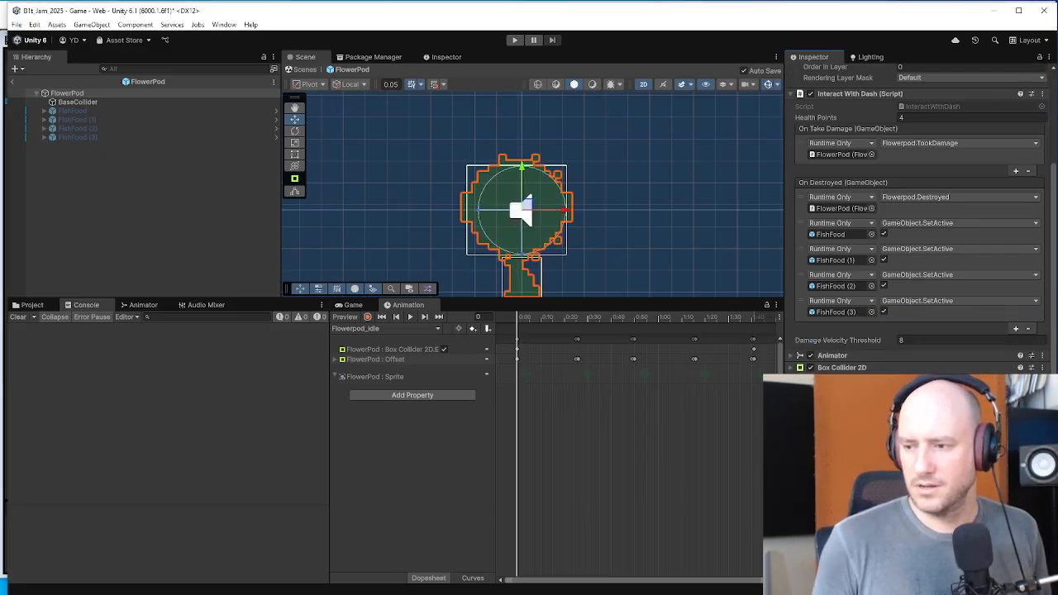
pyautogui.scroll(-1, 917, 219)
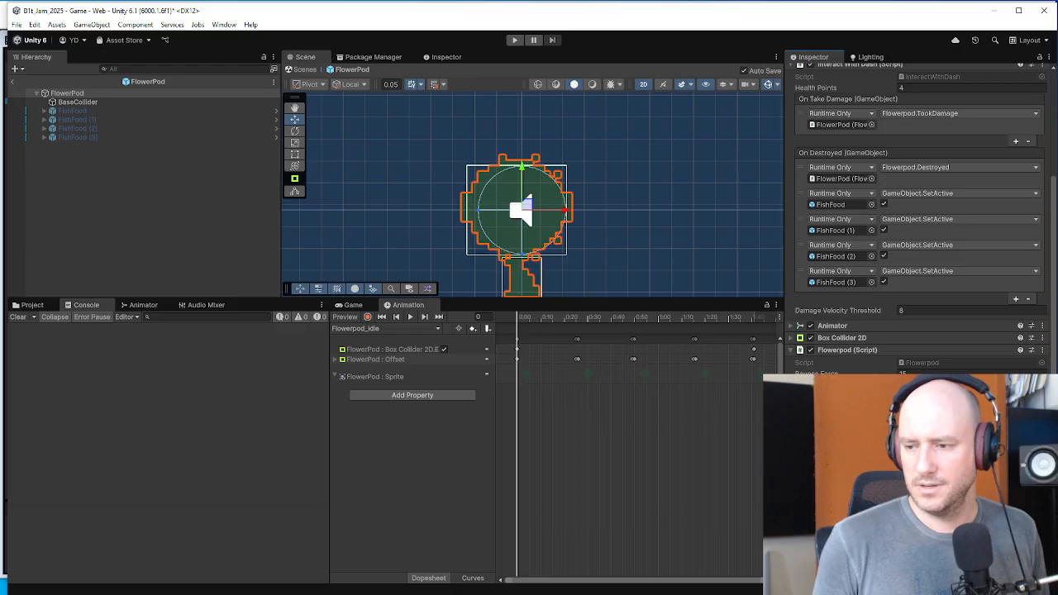
pyautogui.scroll(-1, 921, 219)
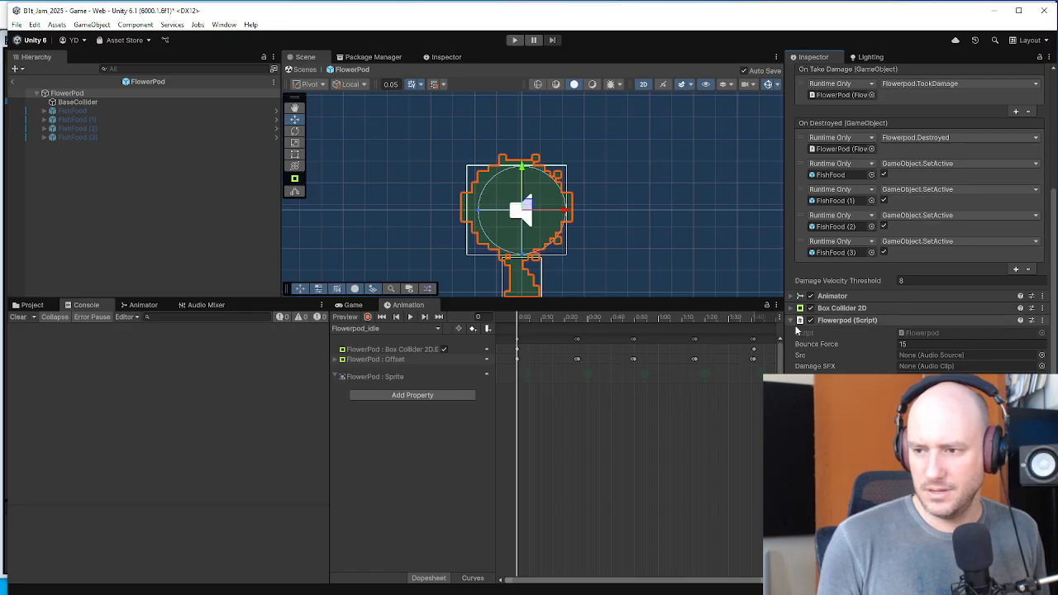
pyautogui.moveTo(842, 405); pyautogui.dragTo(931, 357)
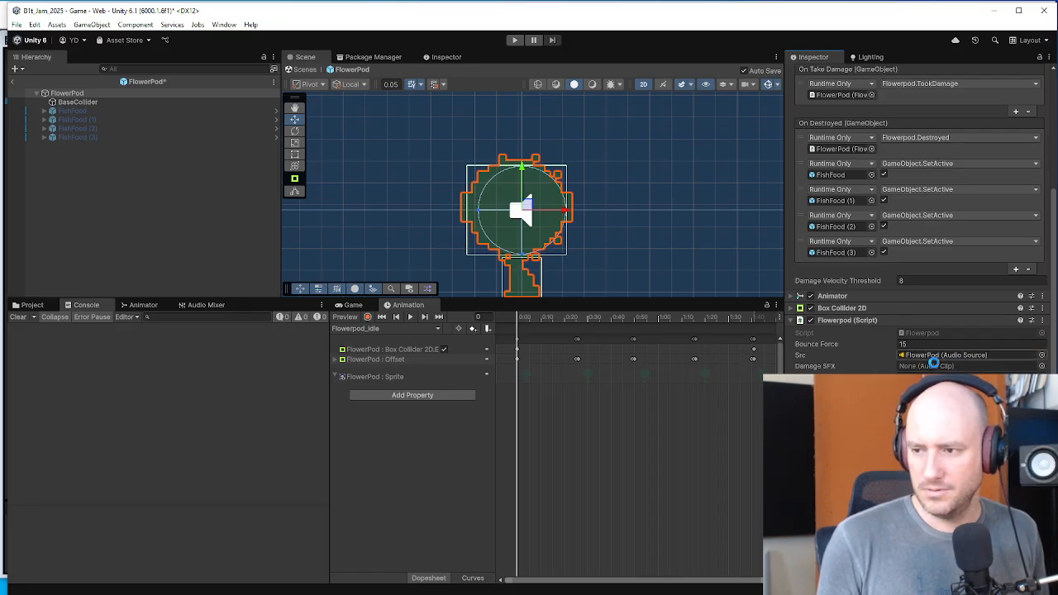
# - Switch to Pro Tools, place the edit cursor on the sfx 1 track at 01:00:32:21, and bring up the search in Soundminer
pyautogui.click(98, 387)
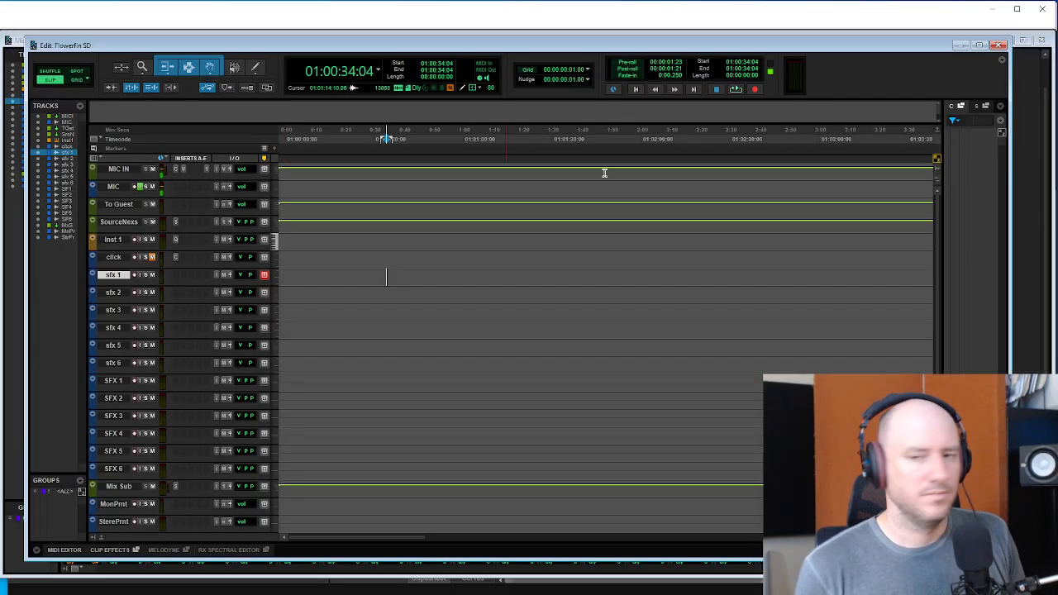
pyautogui.click(382, 276)
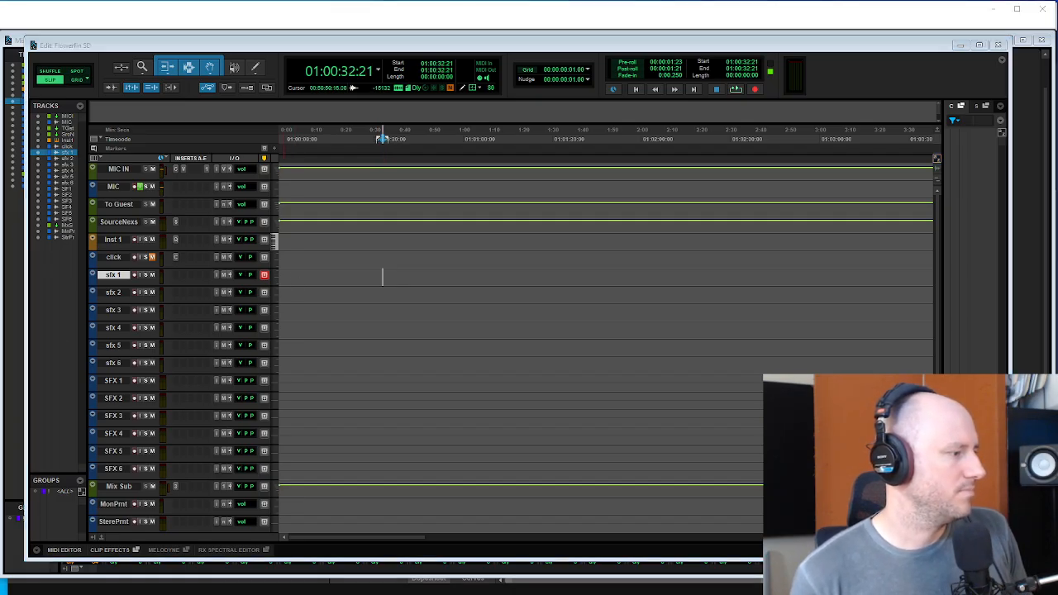
pyautogui.hotkey('alt', 'Tab')
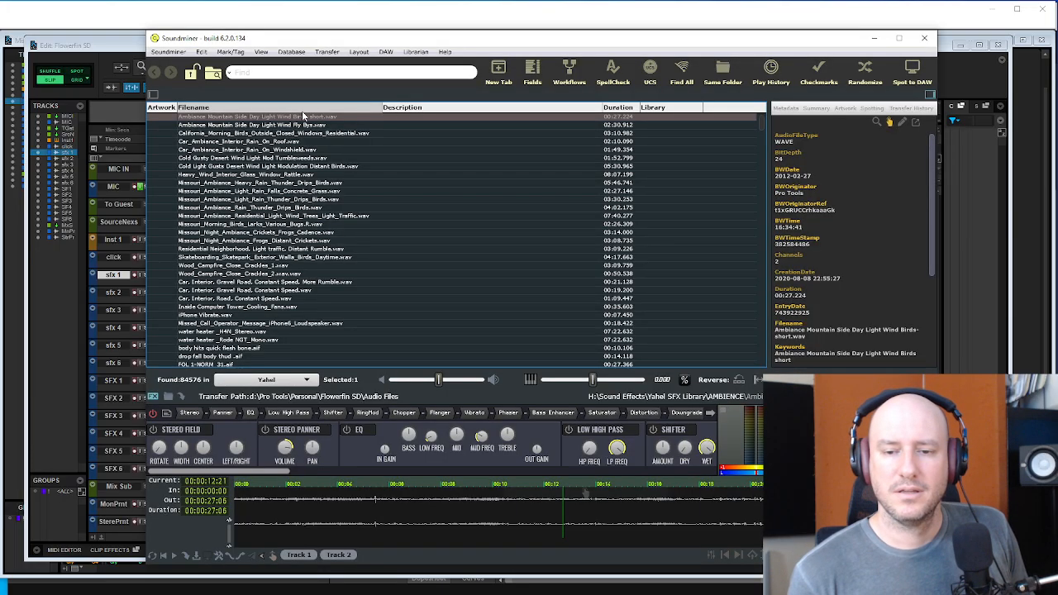
pyautogui.click(298, 74)
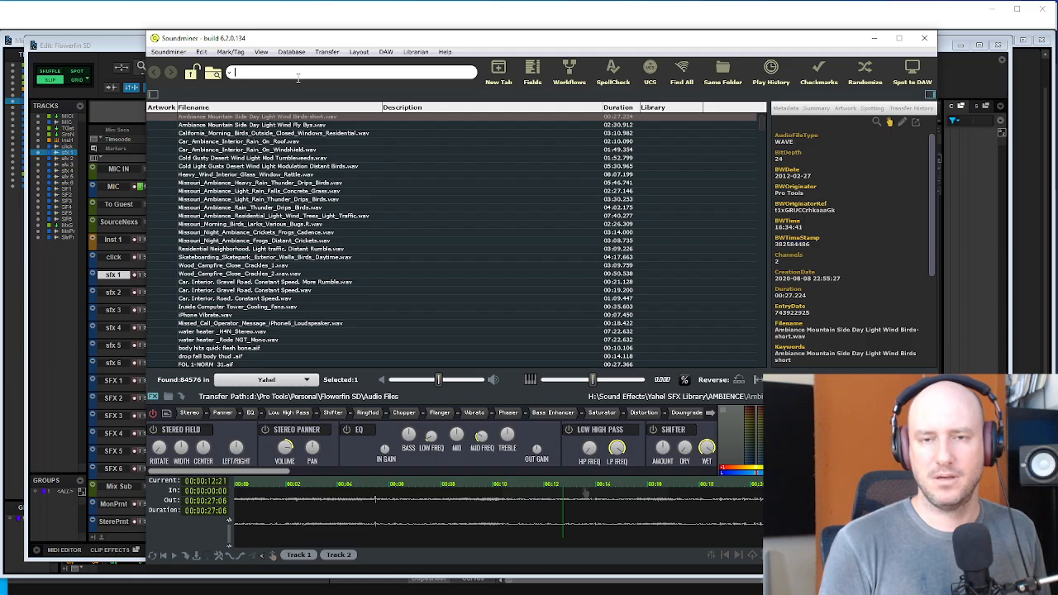
# - Return to Unity, leave the FlowerPod prefab for the Game scene, and start the game in play mode
pyautogui.hotkey('alt', 'Tab')
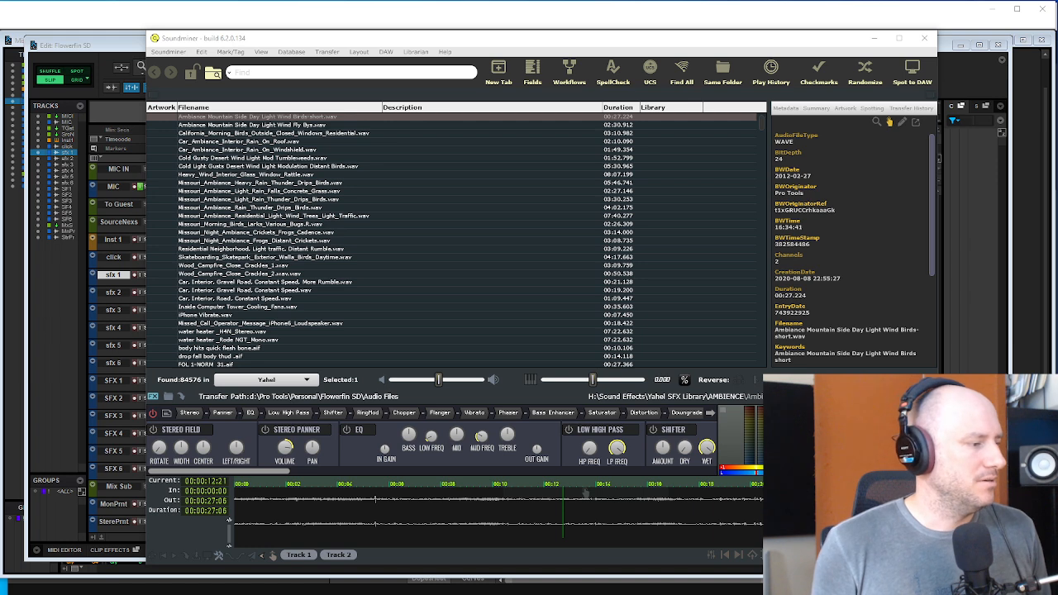
pyautogui.hotkey('alt', 'Tab')
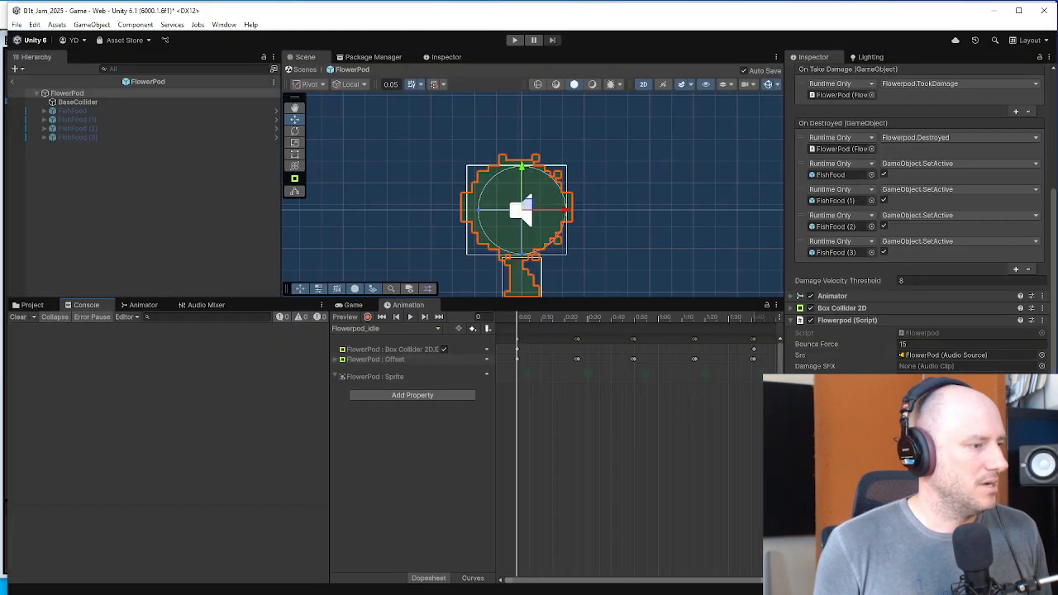
pyautogui.click(12, 81)
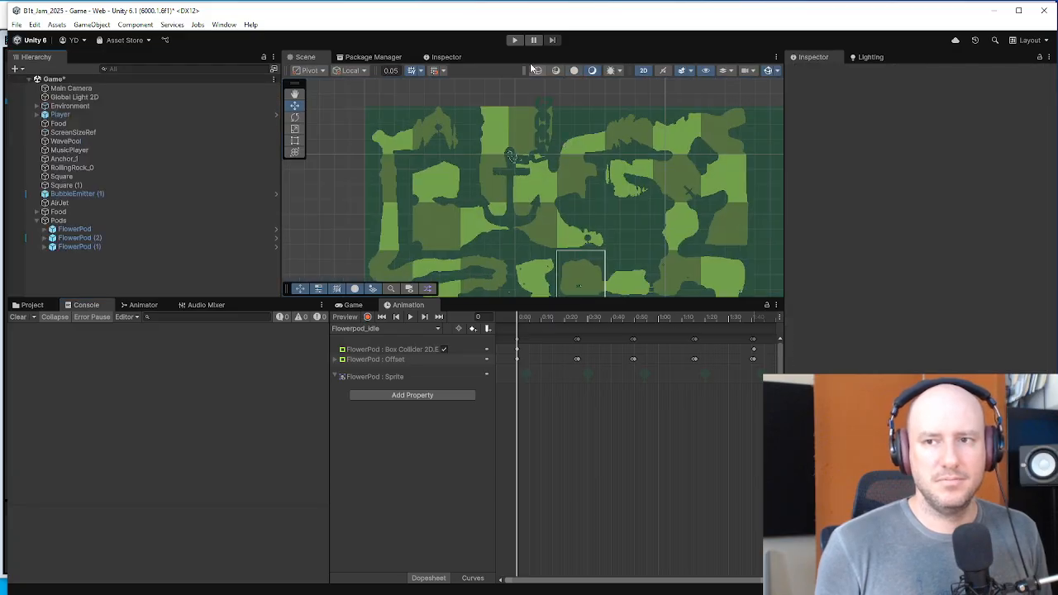
pyautogui.click(516, 40)
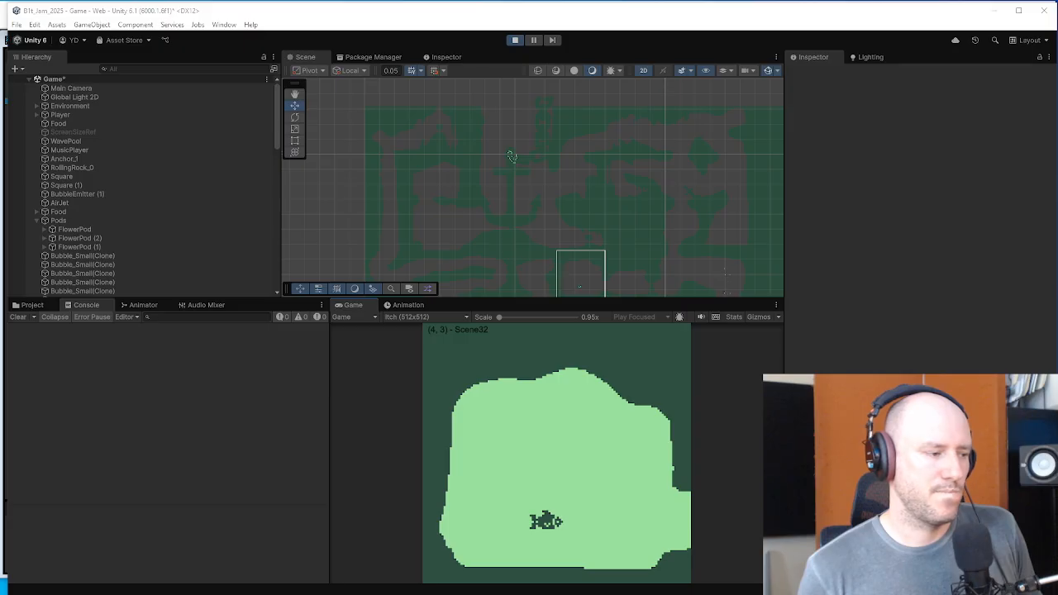
# - Switch to Soundminer and search the sound library for underwater
pyautogui.hotkey('alt', 'Tab')
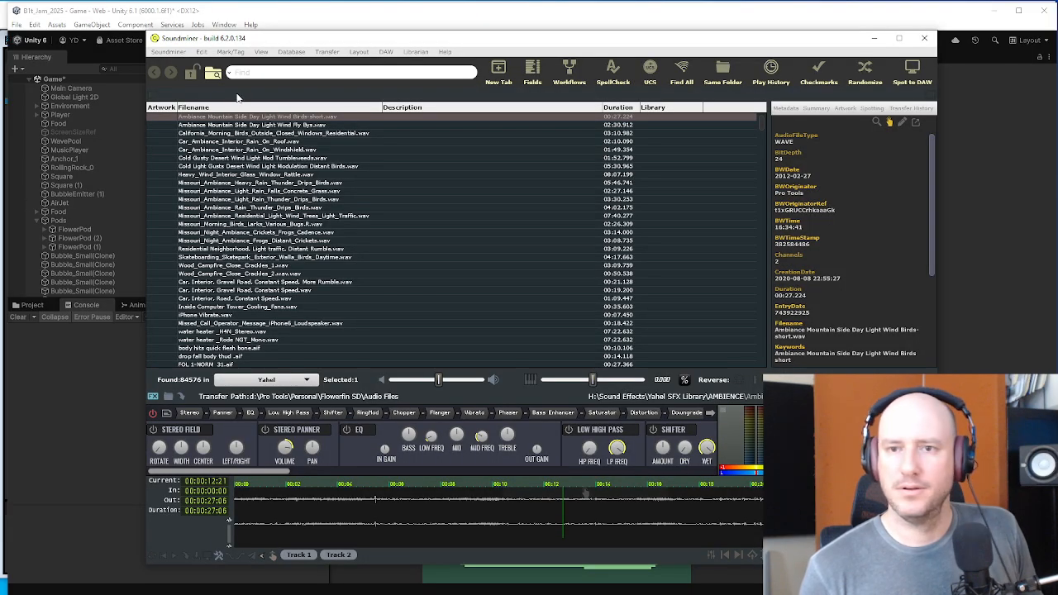
pyautogui.moveTo(278, 38); pyautogui.dragTo(357, 31)
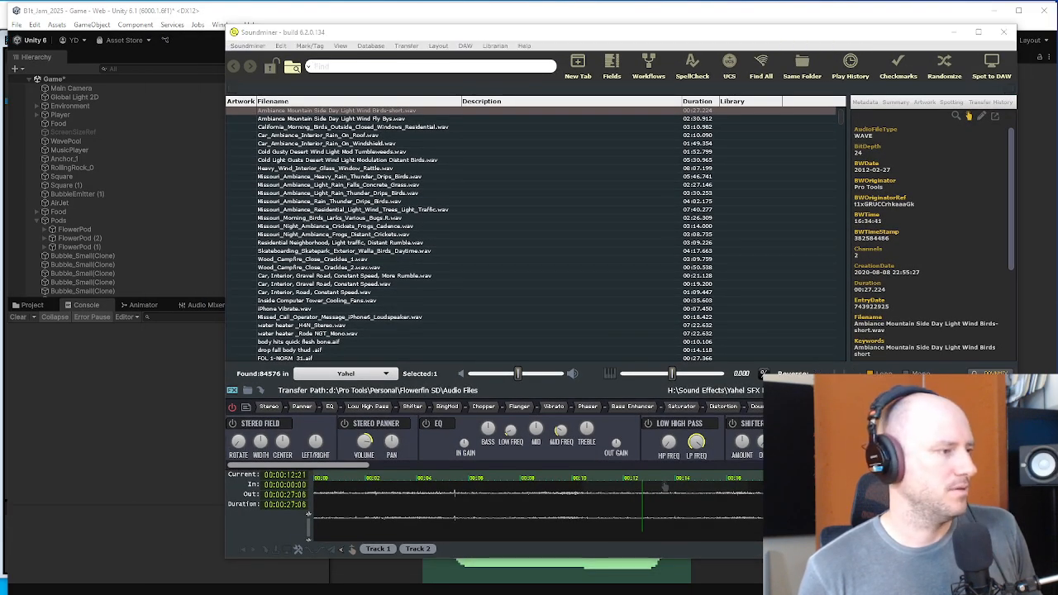
pyautogui.hotkey('alt', 'Tab')
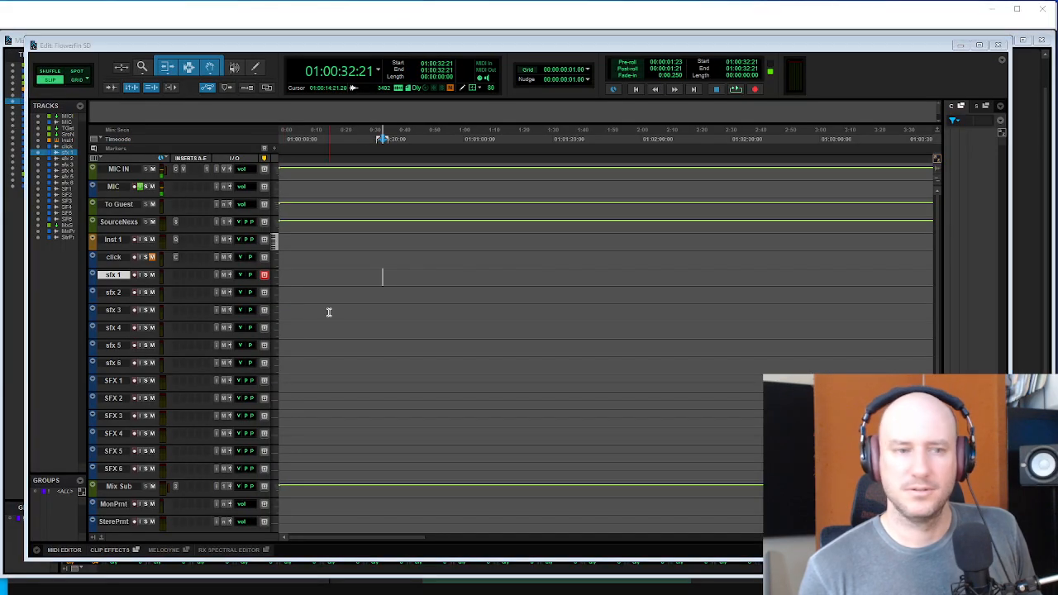
pyautogui.hotkey('alt', 'Tab')
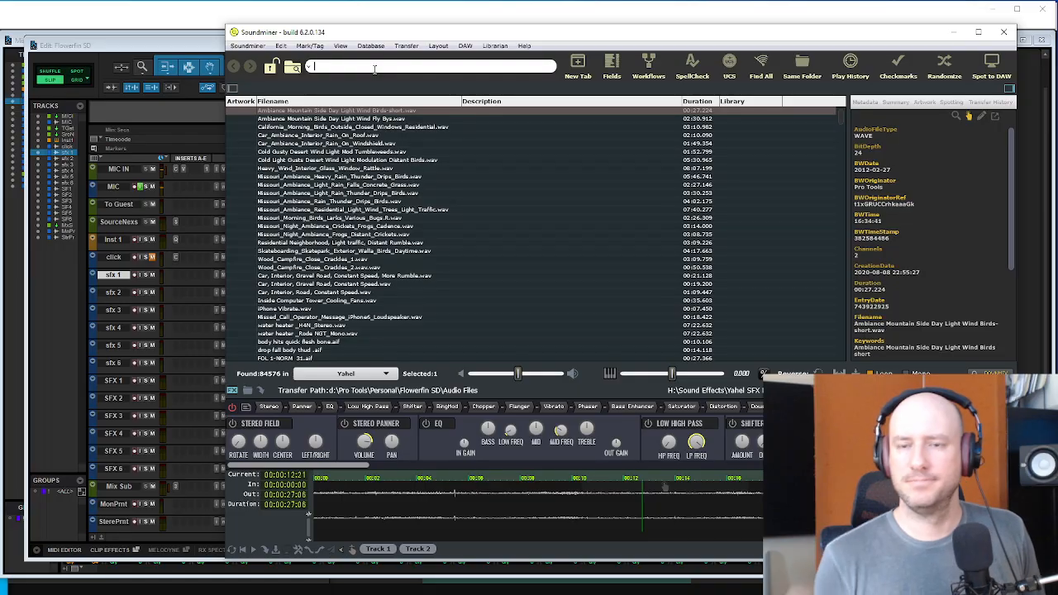
pyautogui.write('unde')
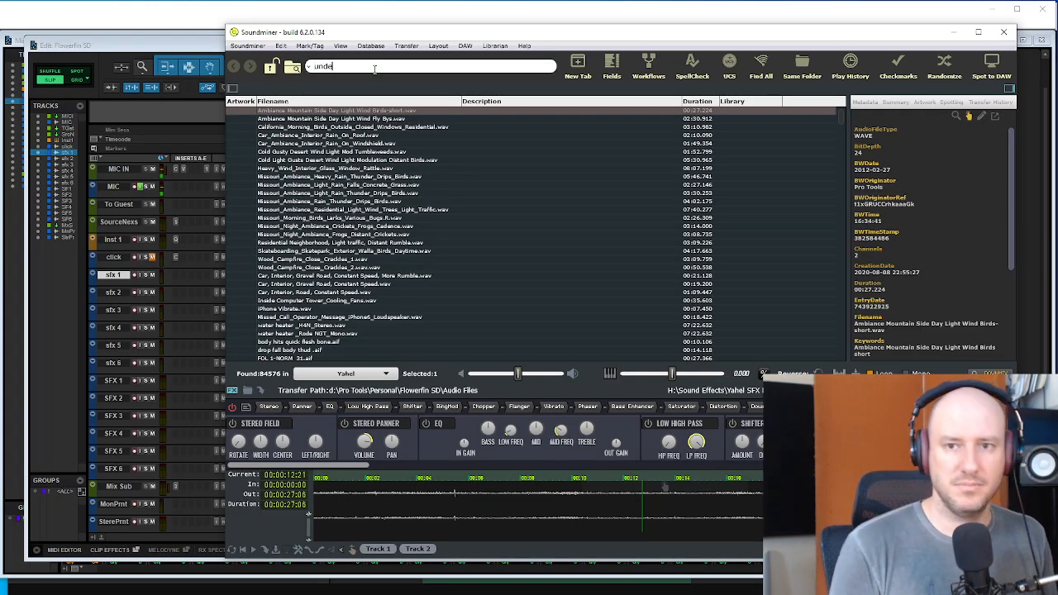
pyautogui.write('r water')
pyautogui.press('Return')
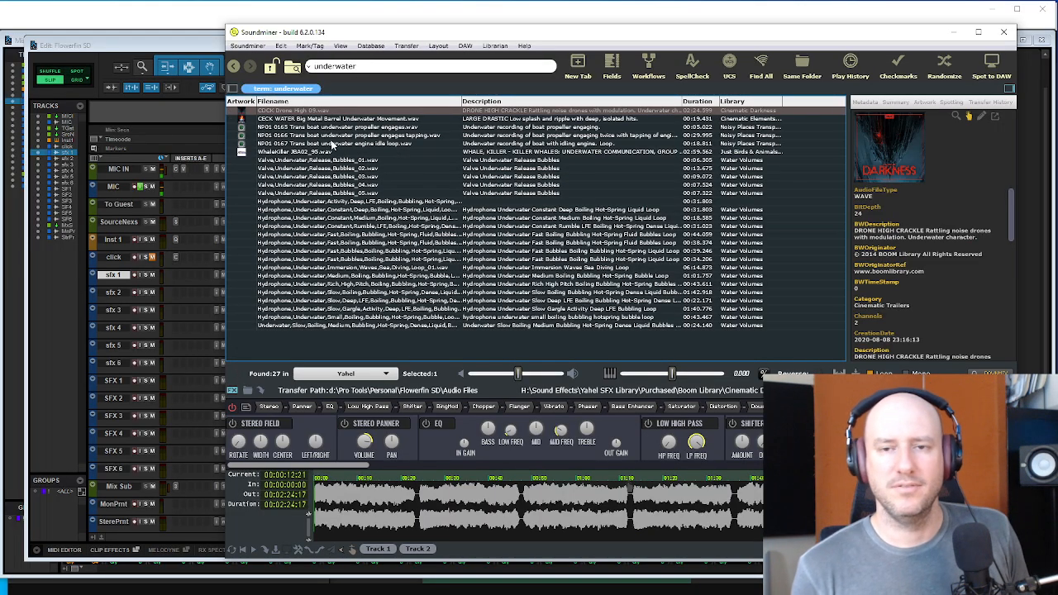
# - Audition Valve Underwater Release Bubbles 02 and 04 and the Fast Boiling and Small Boiling hydrophone loops, raising the preview volume
pyautogui.click(316, 169)
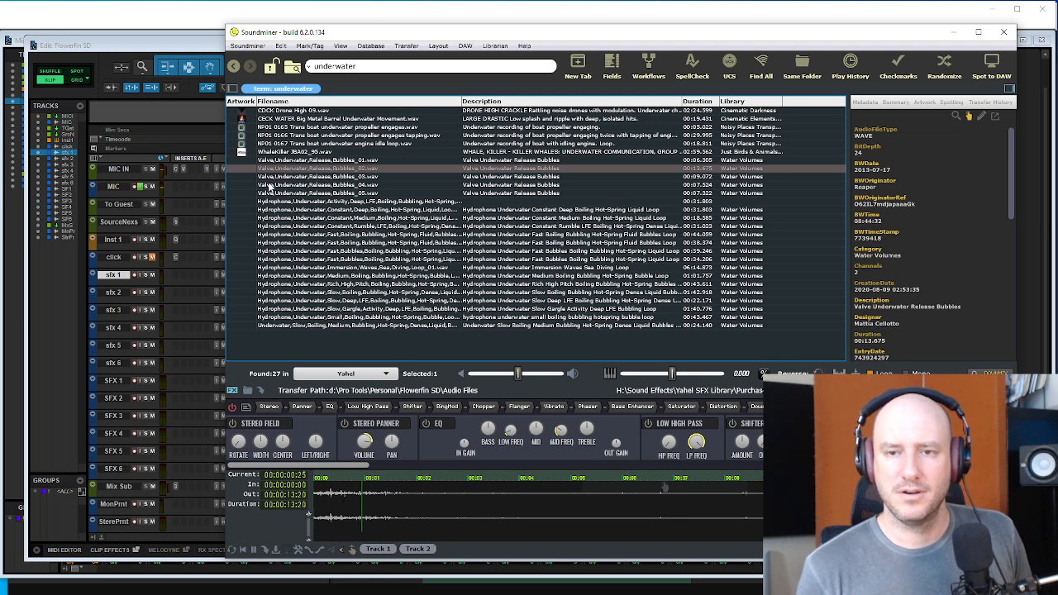
pyautogui.click(269, 184)
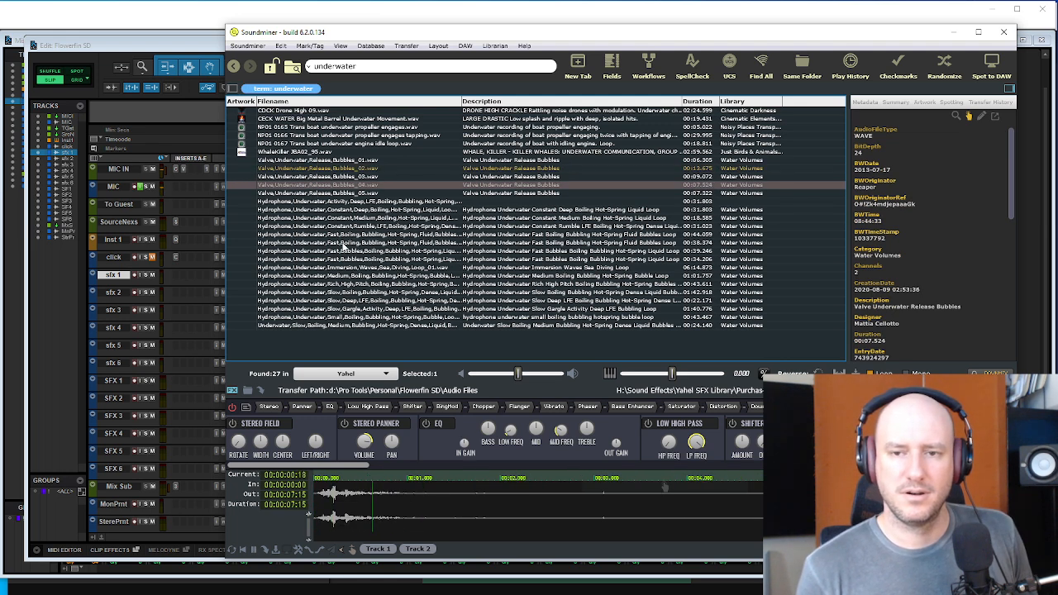
pyautogui.click(343, 243)
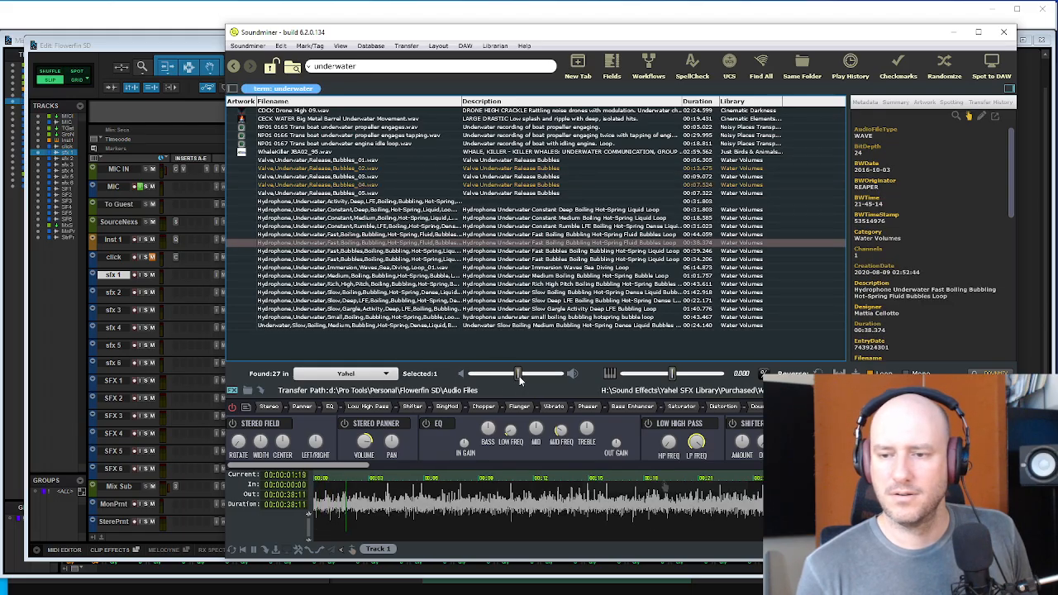
pyautogui.moveTo(519, 378); pyautogui.dragTo(527, 377)
pyautogui.click(355, 317)
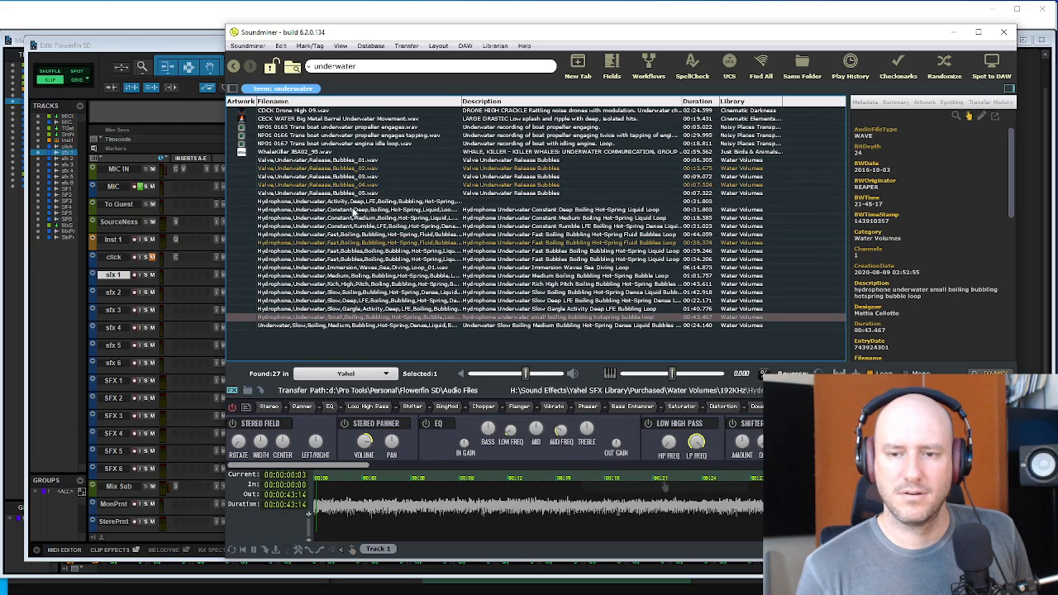
# - Audition the Rich High Pitch Boiling hydrophone loop at a higher preview volume with the pitch lowered to -17.524 %
pyautogui.click(334, 284)
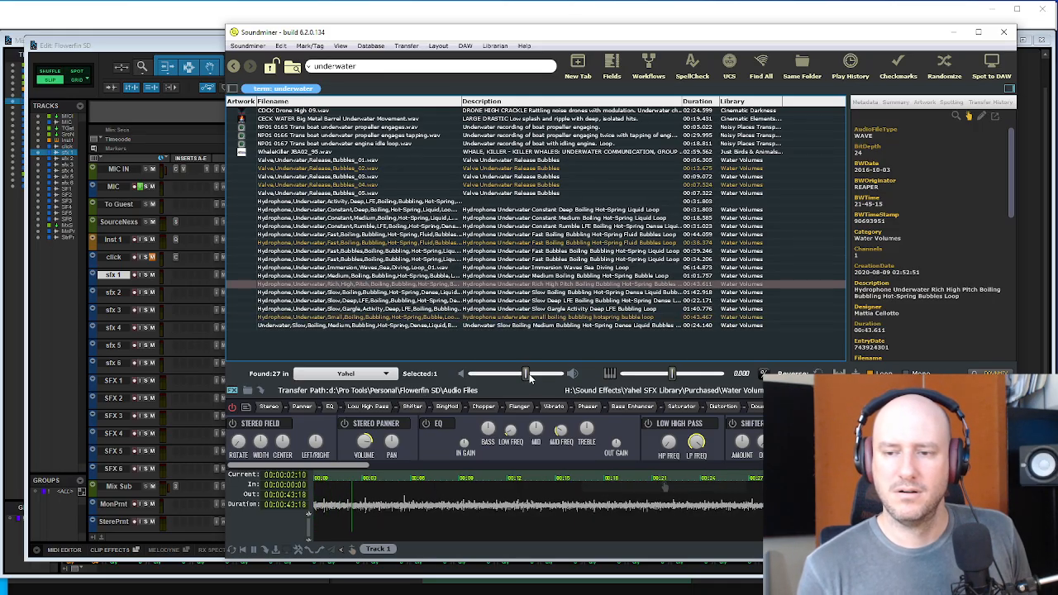
pyautogui.moveTo(529, 378); pyautogui.dragTo(536, 378)
pyautogui.moveTo(673, 376); pyautogui.dragTo(661, 376)
pyautogui.moveTo(658, 373)
pyautogui.mouseDown()
pyautogui.moveTo(683, 374)
pyautogui.moveTo(665, 364)
pyautogui.mouseUp()
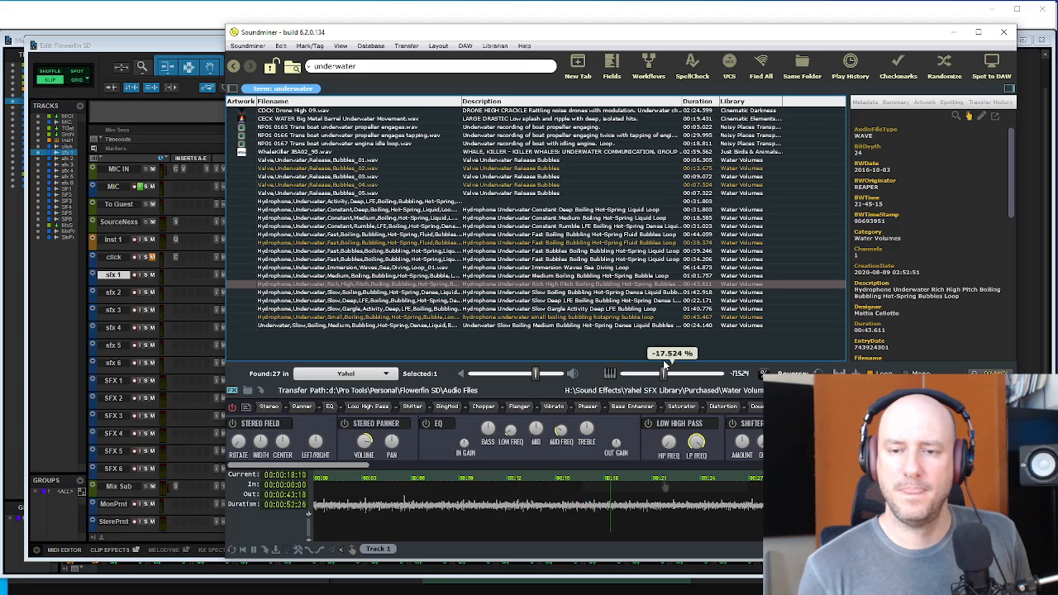
# - Audition the Slow Deep LFE Boiling hydrophone loop, set its pitch to +11.034 %, and place it on Pro Tools' sfx 1 track at 01:00:33:19
pyautogui.click(358, 301)
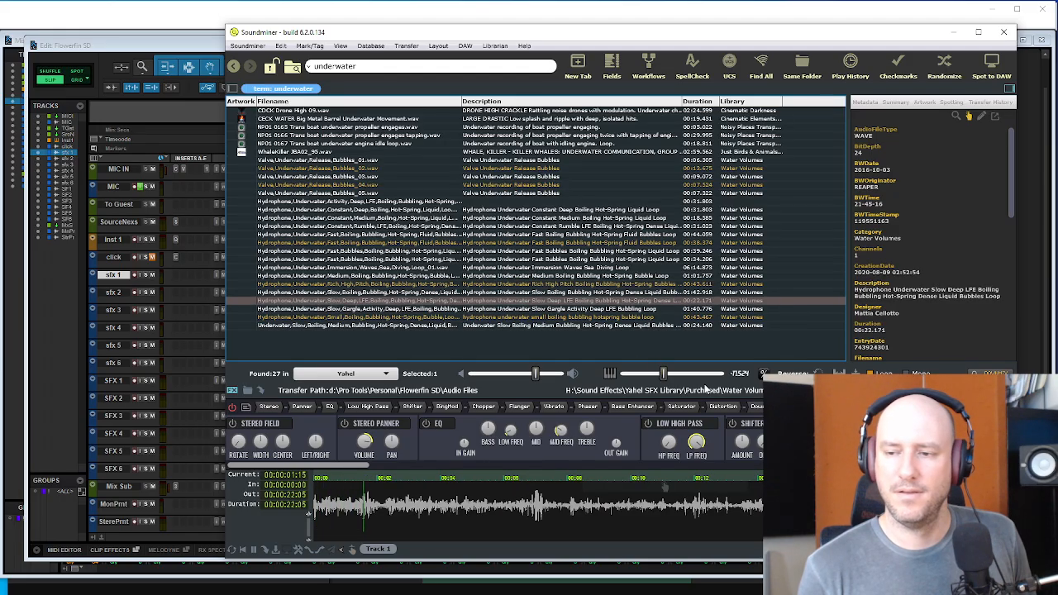
pyautogui.moveTo(663, 374); pyautogui.dragTo(679, 378)
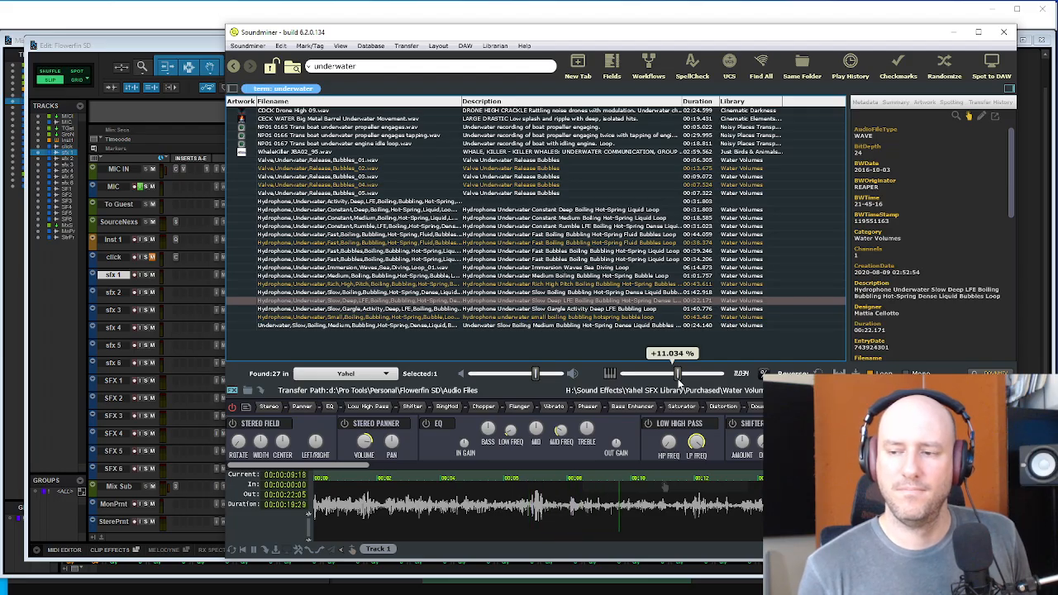
pyautogui.hotkey('alt', 'Tab')
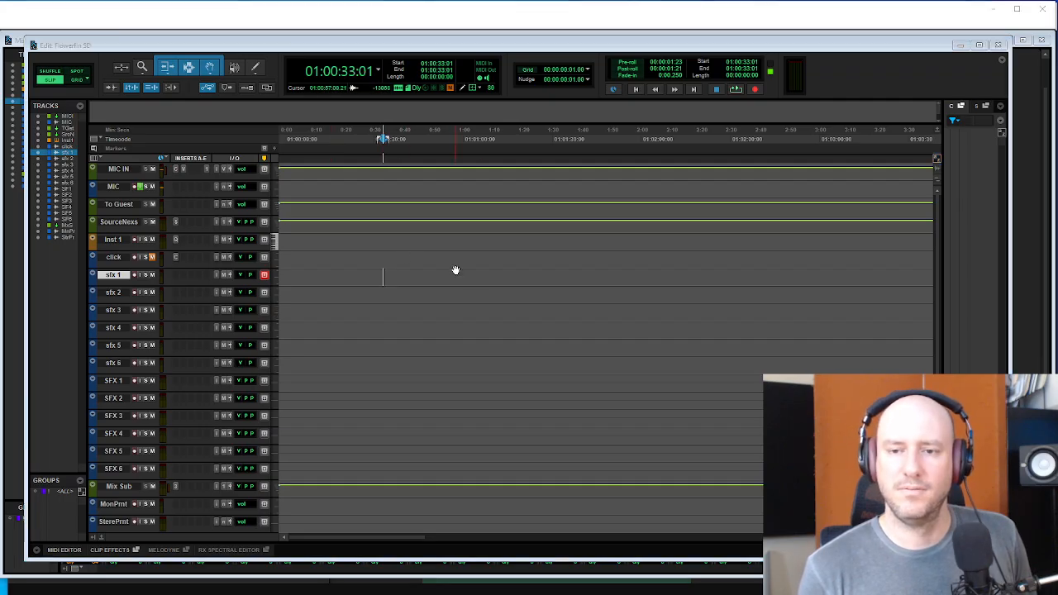
pyautogui.hotkey('alt', 'Tab')
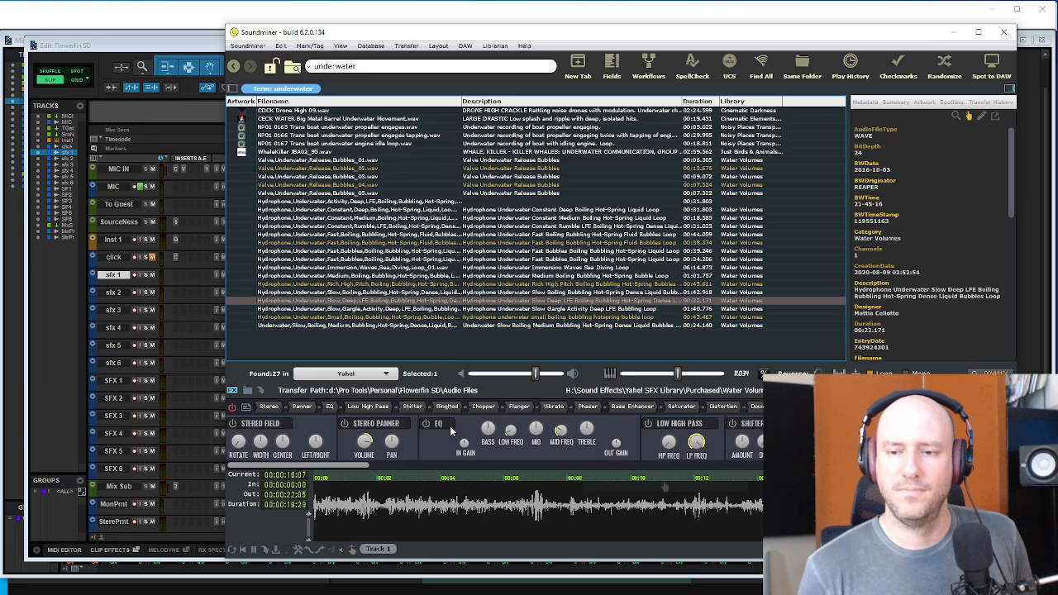
pyautogui.moveTo(347, 40); pyautogui.dragTo(592, 48)
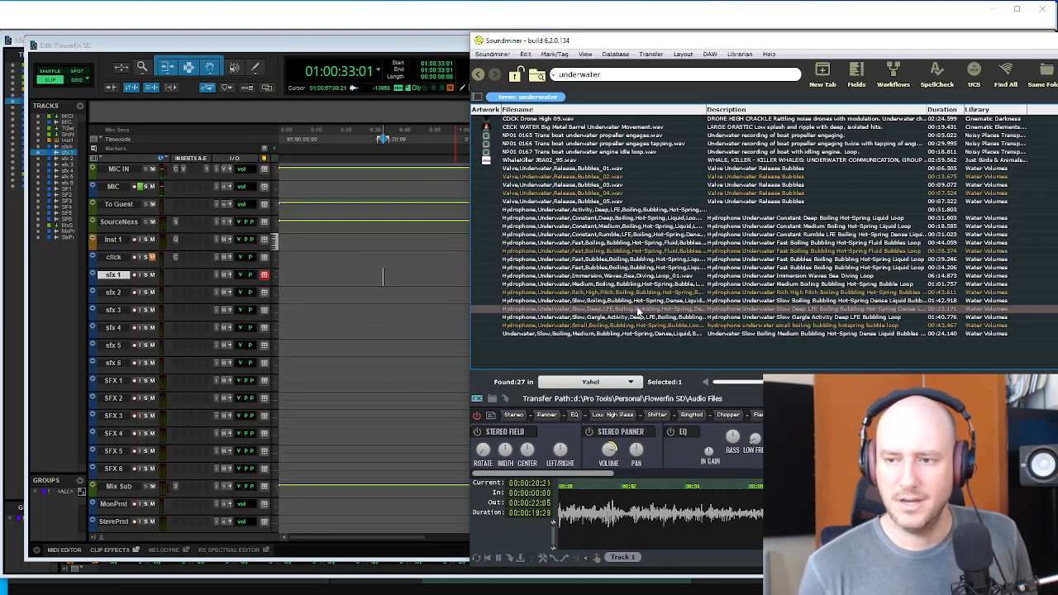
pyautogui.moveTo(637, 311); pyautogui.dragTo(390, 276)
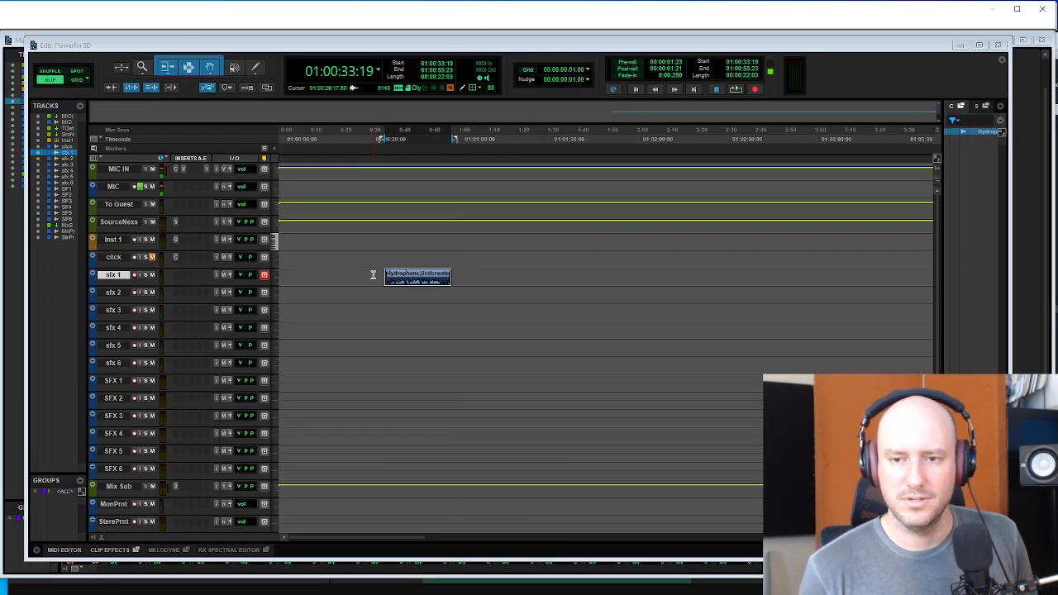
# - Play the hydrophone clip from its start and enlarge the sfx 1 track height to show its waveform in detail
pyautogui.click(373, 275)
pyautogui.press('Tab')
pyautogui.press('t')
pyautogui.press('t')
pyautogui.press('space')
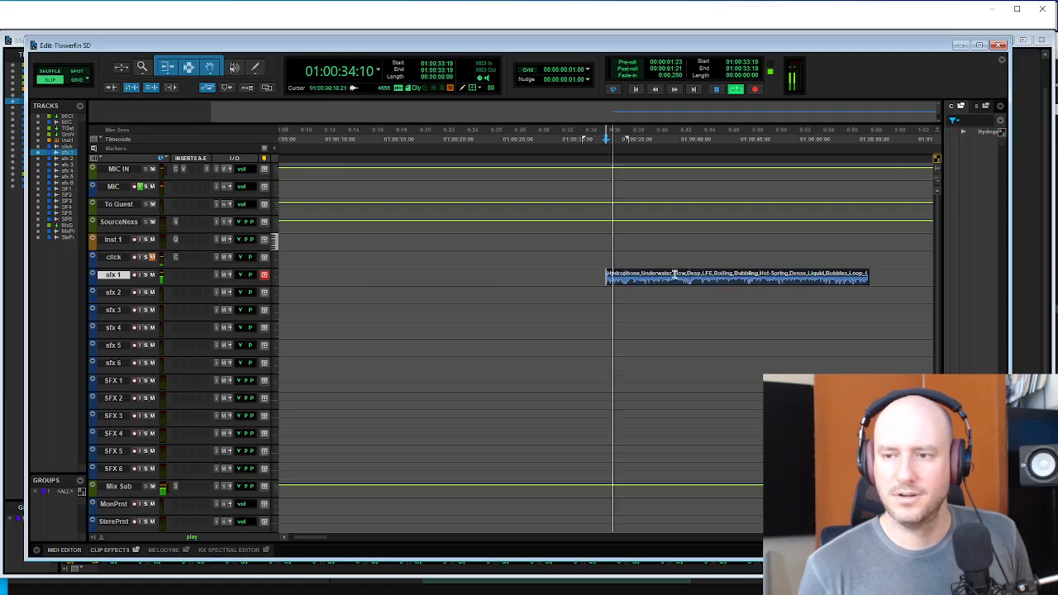
pyautogui.press('space')
pyautogui.press('super+Up')
pyautogui.press('super+Up')
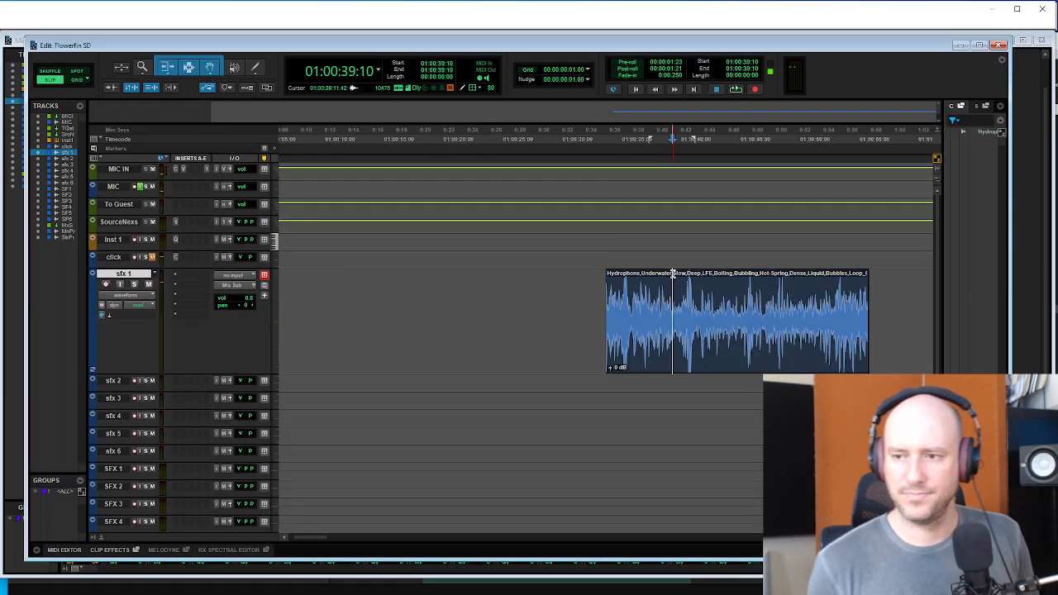
# - Select the whole hydrophone clip on sfx 1 and preview it through the FabFilter Pro-Q 3 AudioSuite plug-in
pyautogui.press('t')
pyautogui.press('t')
pyautogui.click(635, 337)
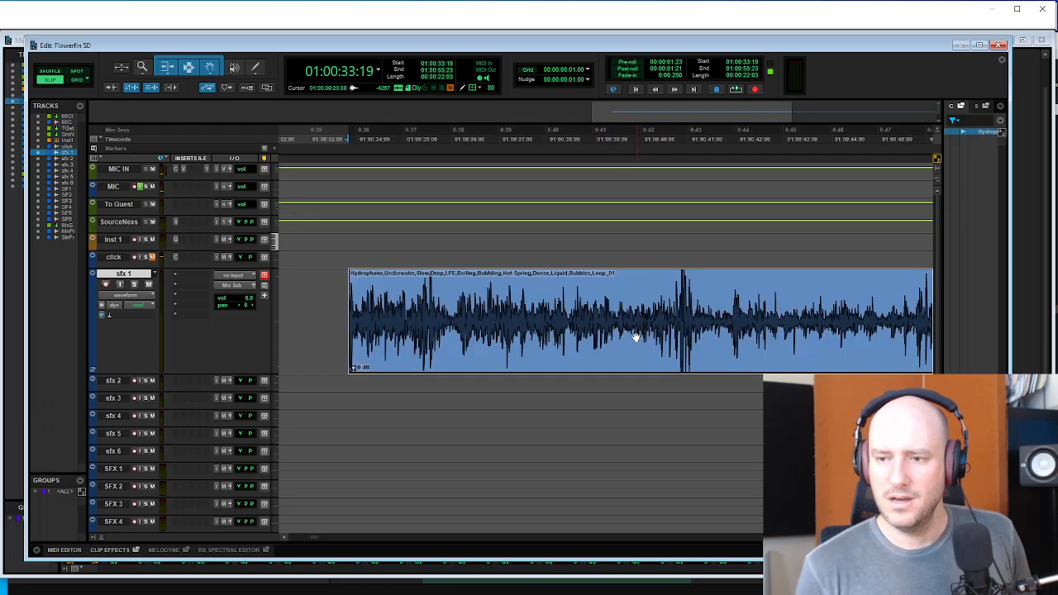
pyautogui.press('r')
pyautogui.press('r')
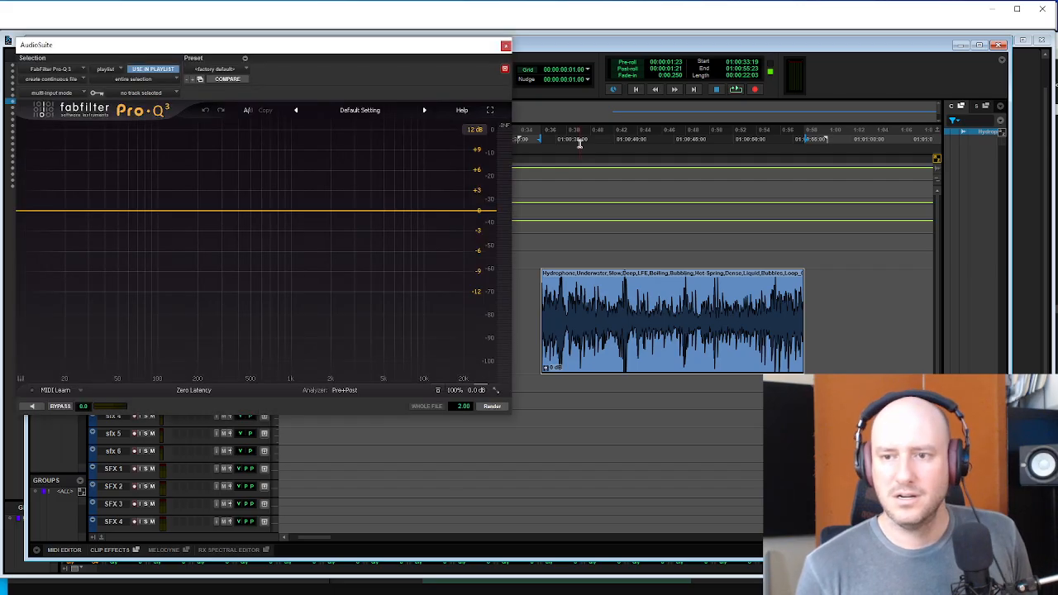
pyautogui.moveTo(368, 51); pyautogui.dragTo(422, 68)
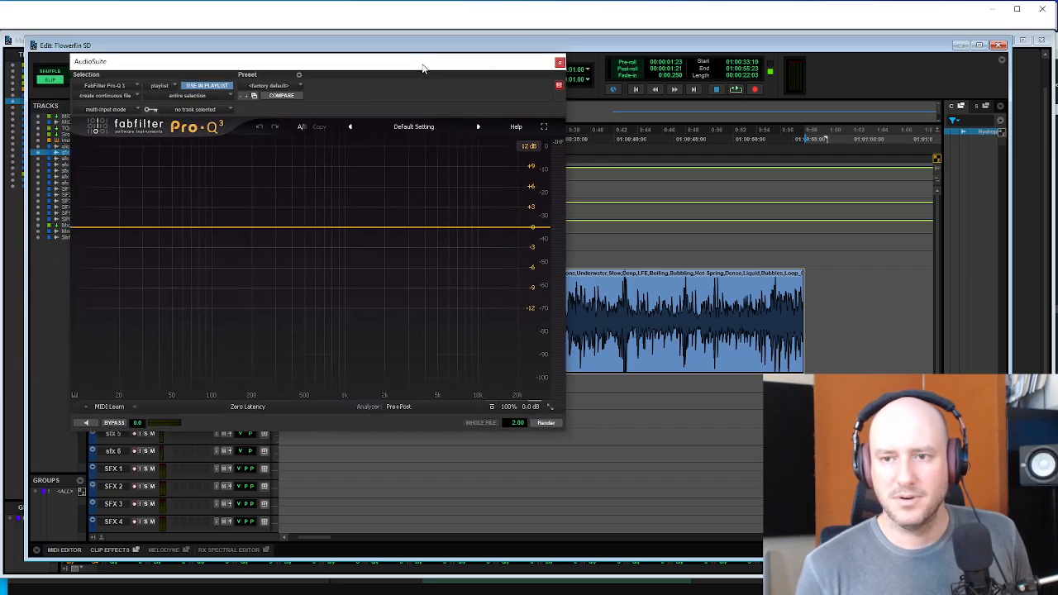
pyautogui.click(82, 422)
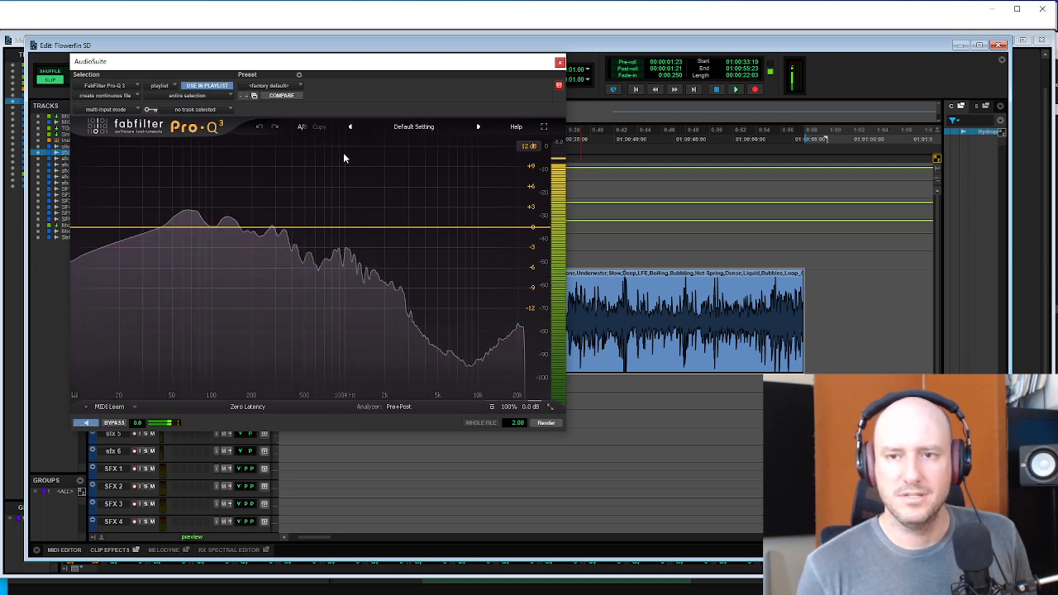
# - Load the Band Pass Narrow preset and widen its band to a Q of 0.037 centred at about 2125 Hz
pyautogui.click(350, 126)
pyautogui.click(350, 127)
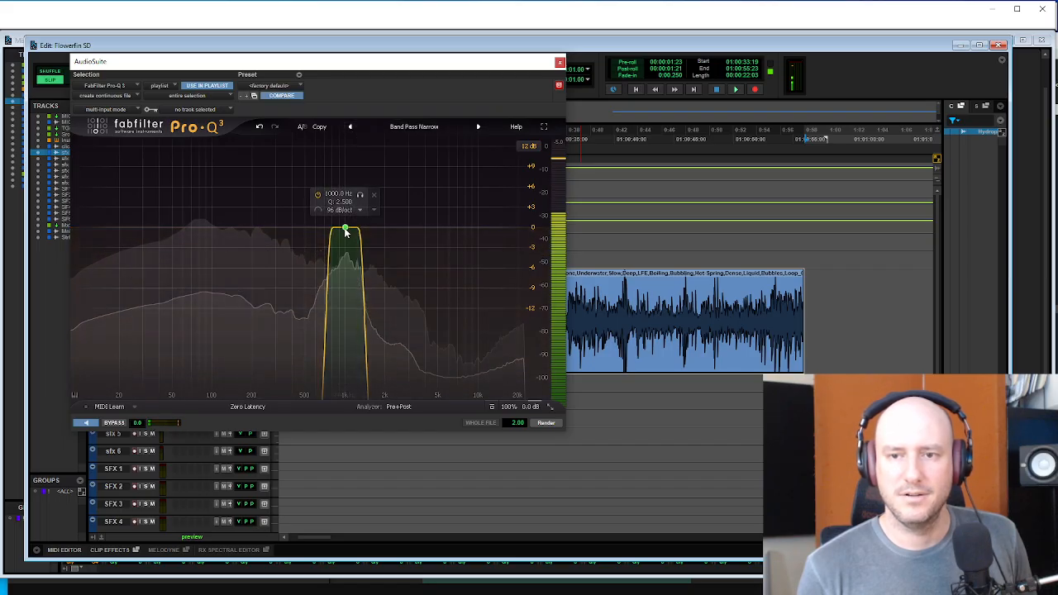
pyautogui.moveTo(346, 233); pyautogui.dragTo(389, 124)
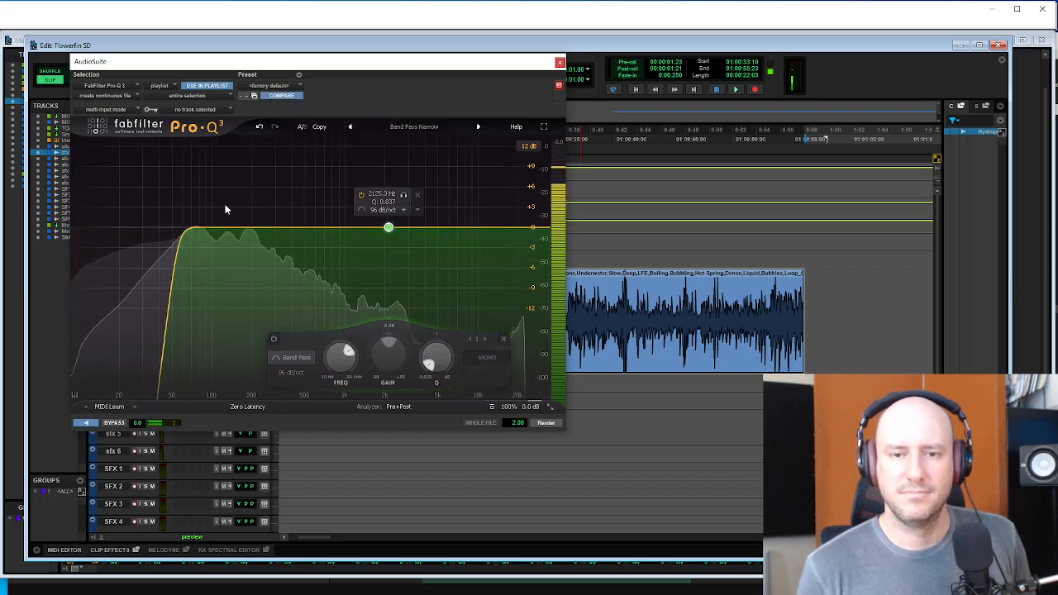
# - Add a cut of about 4 dB near 74 Hz, a slight low-mid boost, and a 1.8 dB cut near 1996 Hz
pyautogui.moveTo(196, 228); pyautogui.dragTo(195, 254)
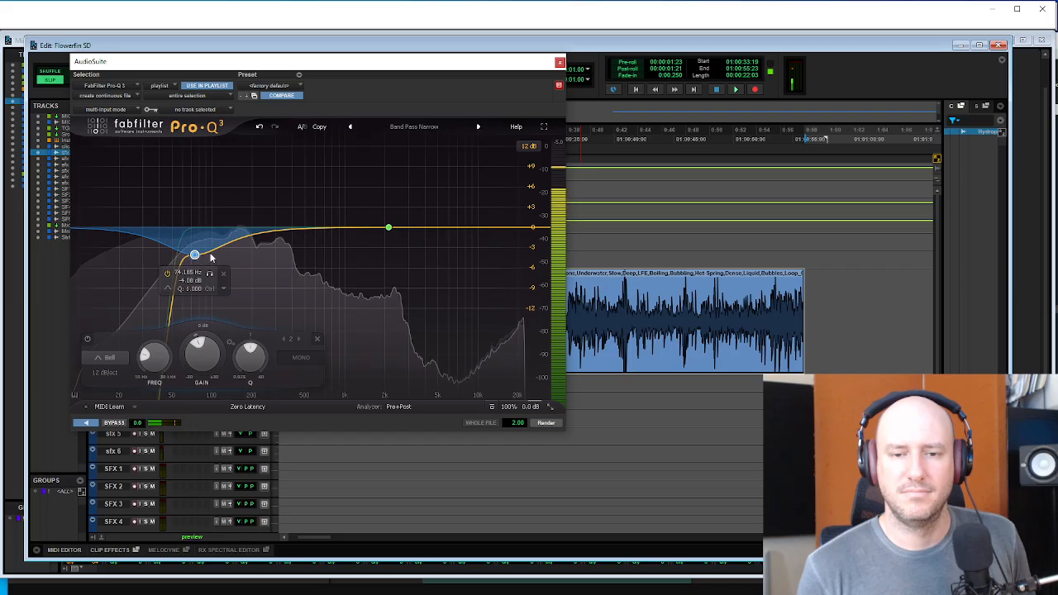
pyautogui.moveTo(311, 228); pyautogui.dragTo(308, 215)
pyautogui.moveTo(372, 228); pyautogui.dragTo(383, 240)
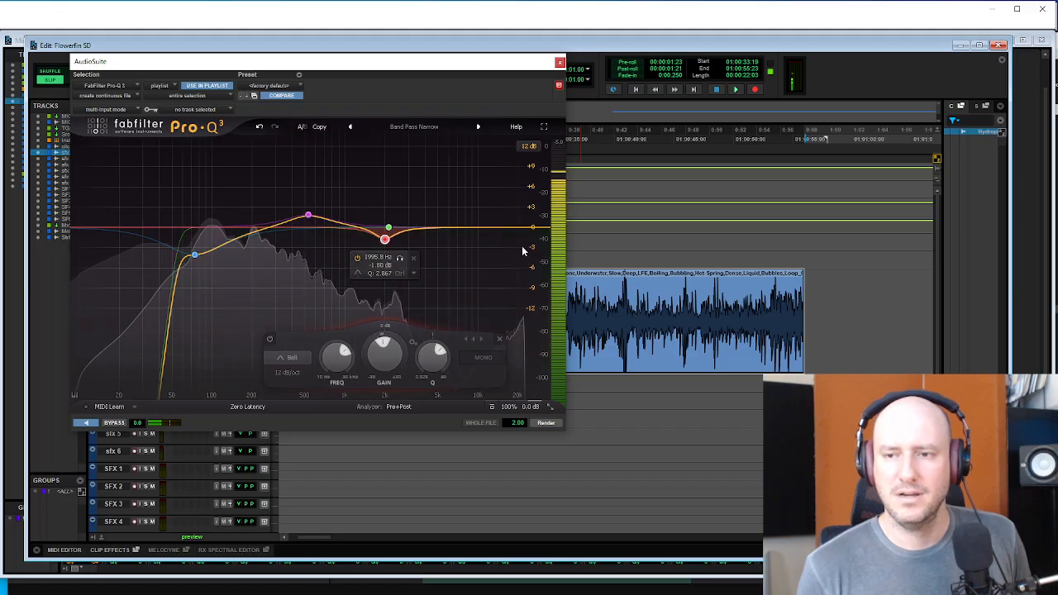
# - Add a high-frequency band, make it a 72 dB/oct High Cut, and lower its frequency to about 6213 Hz
pyautogui.moveTo(514, 230); pyautogui.dragTo(489, 237)
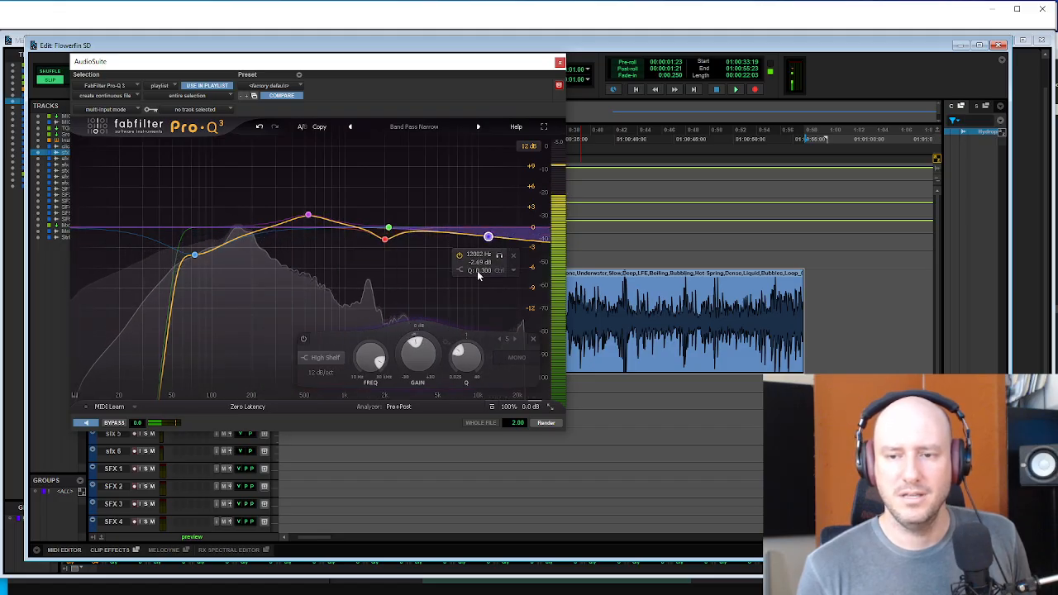
pyautogui.click(325, 374)
pyautogui.click(323, 357)
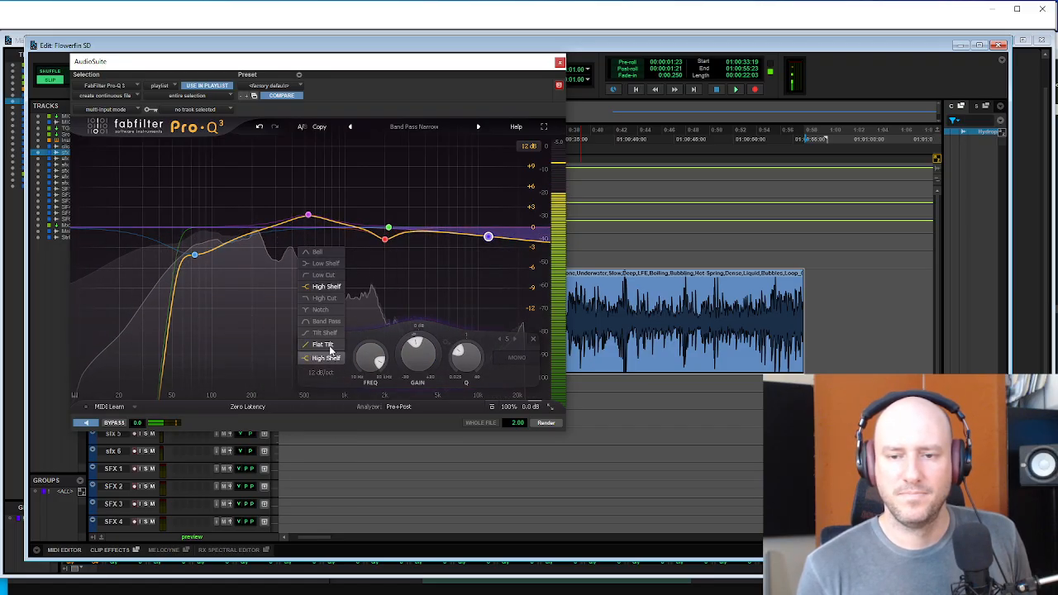
pyautogui.click(321, 299)
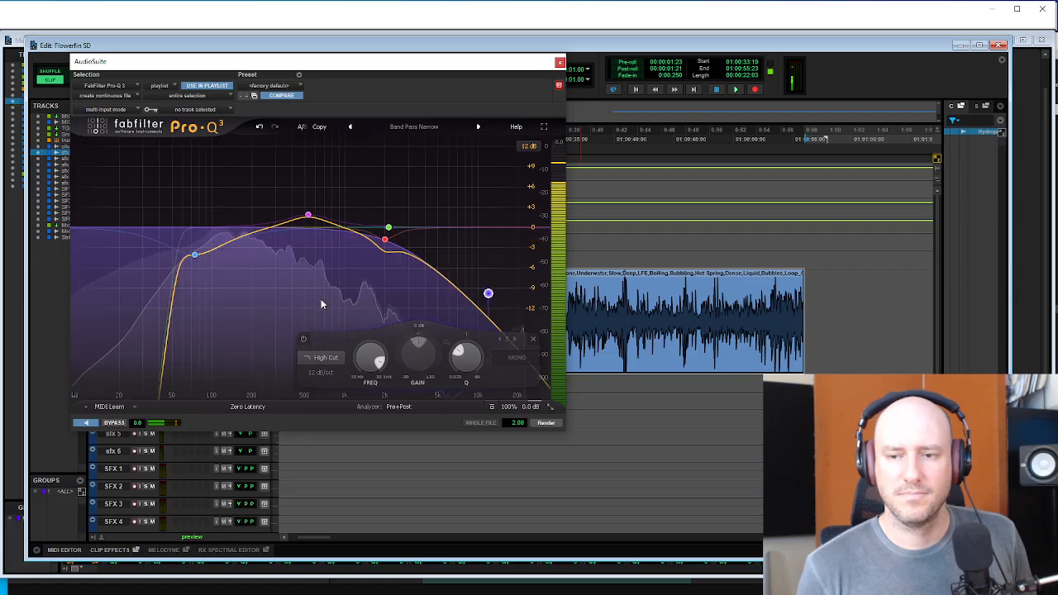
pyautogui.click(323, 372)
pyautogui.click(338, 468)
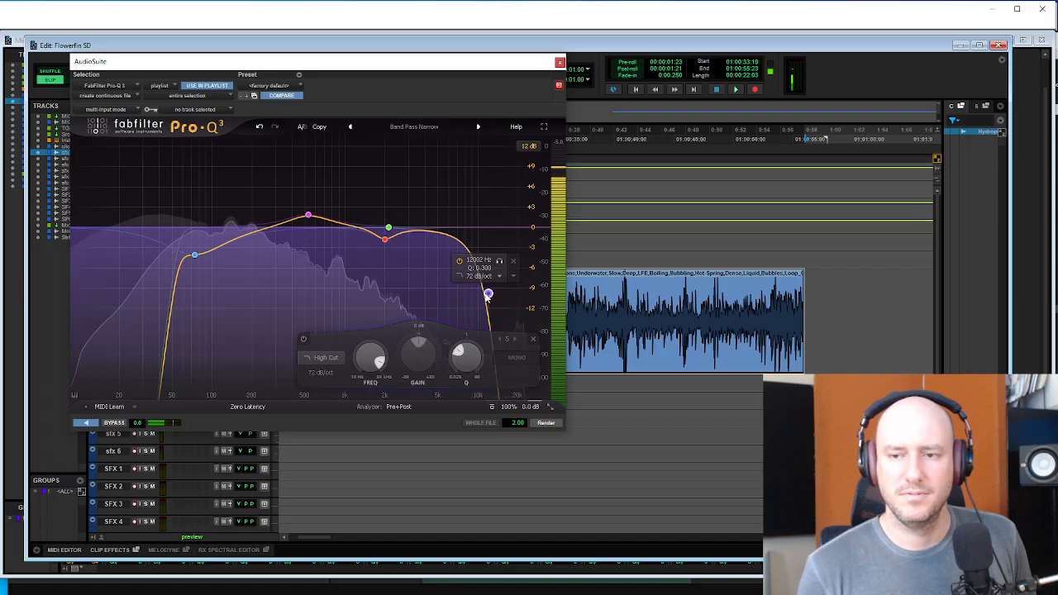
pyautogui.moveTo(488, 295); pyautogui.dragTo(451, 288)
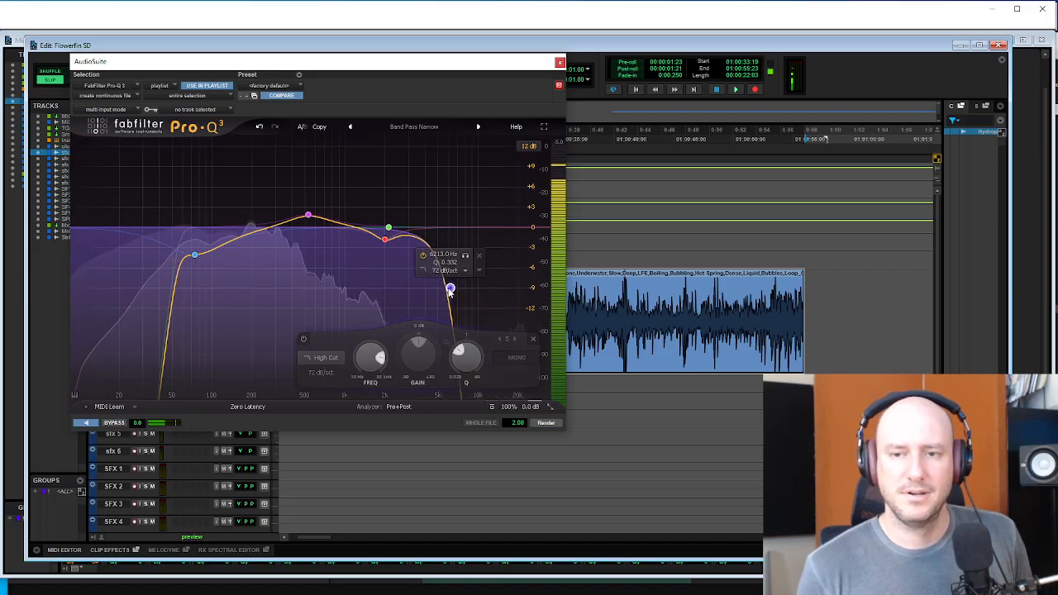
# - Turn the low-mid boost into a cut of about 6.9 dB near 93 Hz and add a 1.47 dB cut at about 332 Hz
pyautogui.click(309, 217)
pyautogui.moveTo(309, 216); pyautogui.dragTo(208, 276)
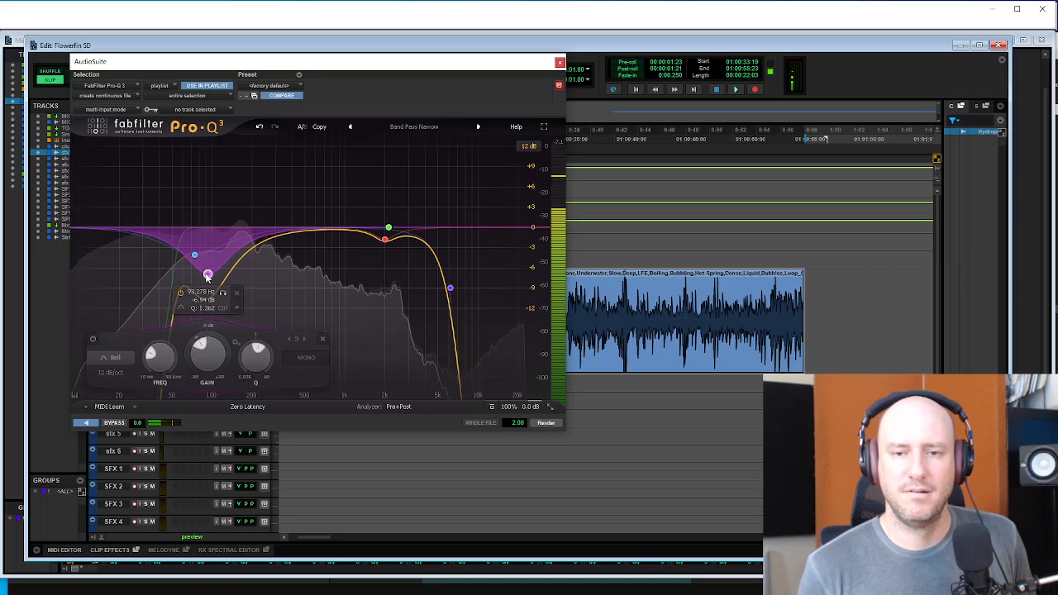
pyautogui.moveTo(254, 248); pyautogui.dragTo(281, 263)
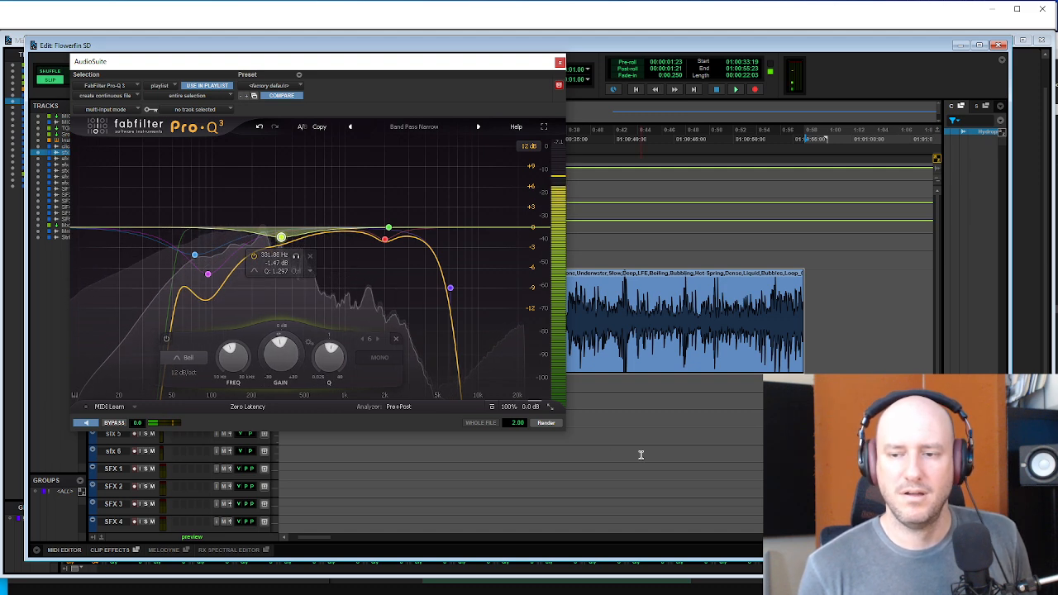
# - Render the Pro-Q 3 equalisation onto the hydrophone bubbling clip and play back the result
pyautogui.click(546, 423)
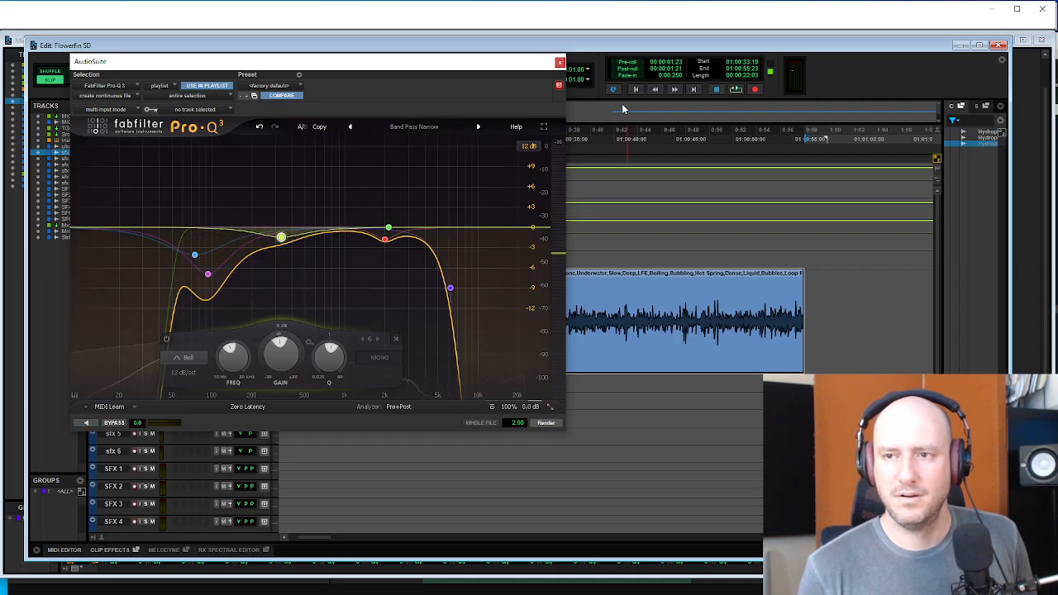
pyautogui.click(559, 62)
pyautogui.click(533, 314)
pyautogui.press('Tab')
pyautogui.press('space')
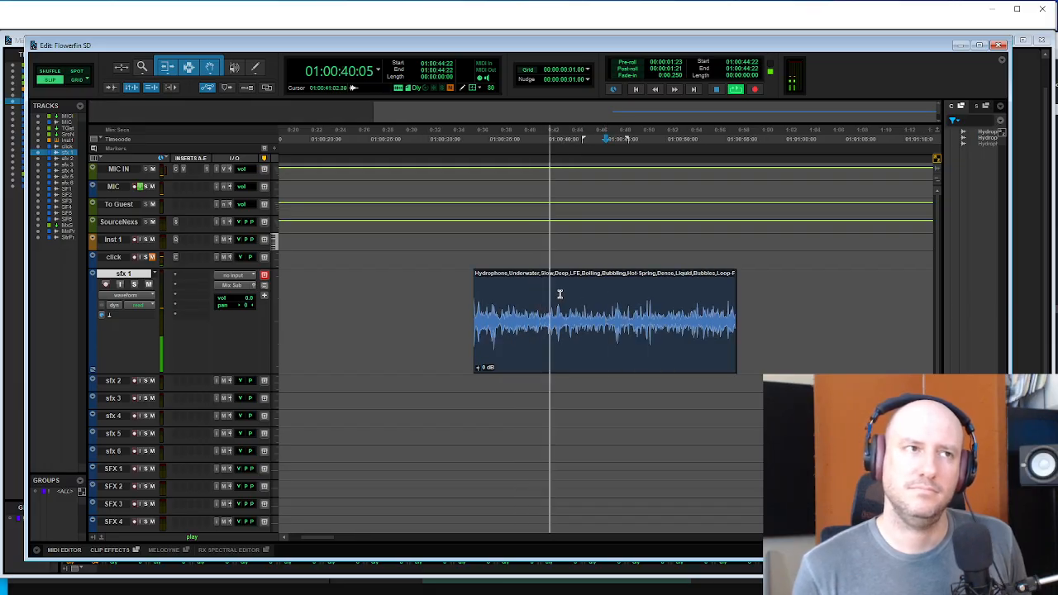
pyautogui.click(585, 353)
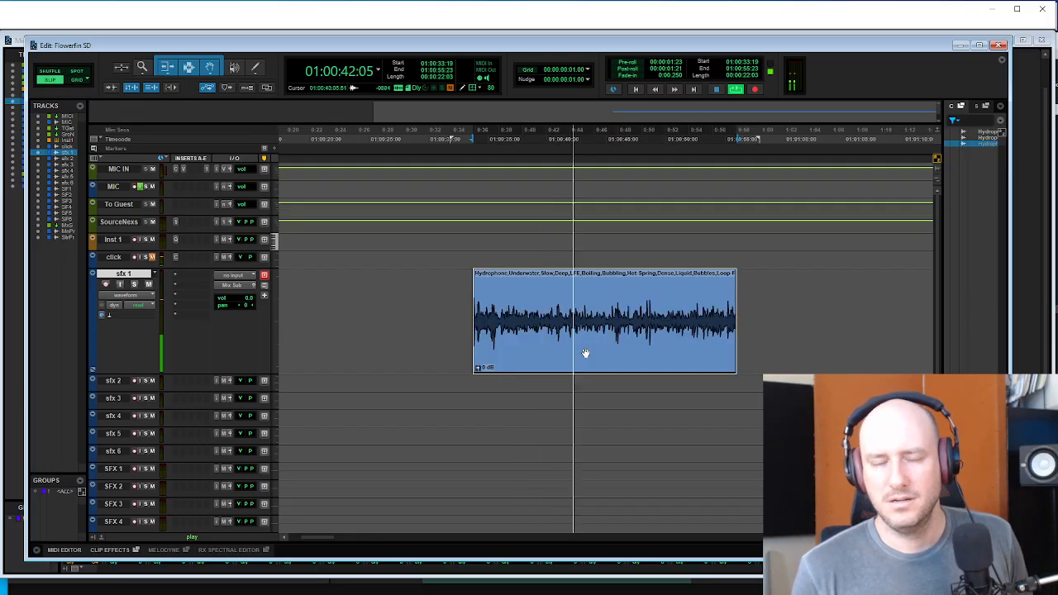
pyautogui.press('space')
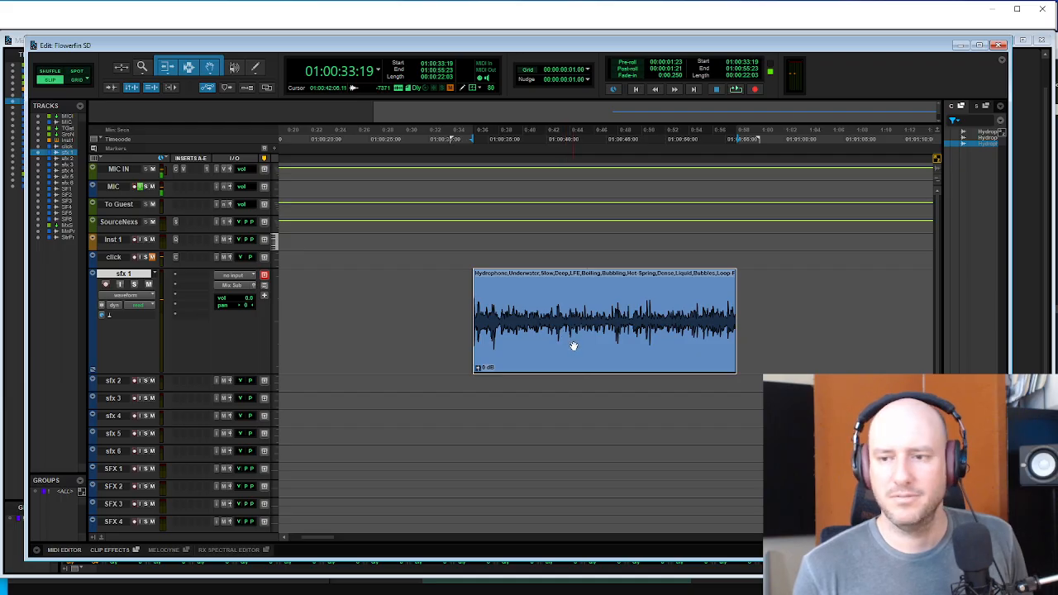
# - Copy the equalised hydrophone clip further along the sfx 1 track, starting at 01:00:58:14
pyautogui.press('r')
pyautogui.press('r')
pyautogui.click(465, 295)
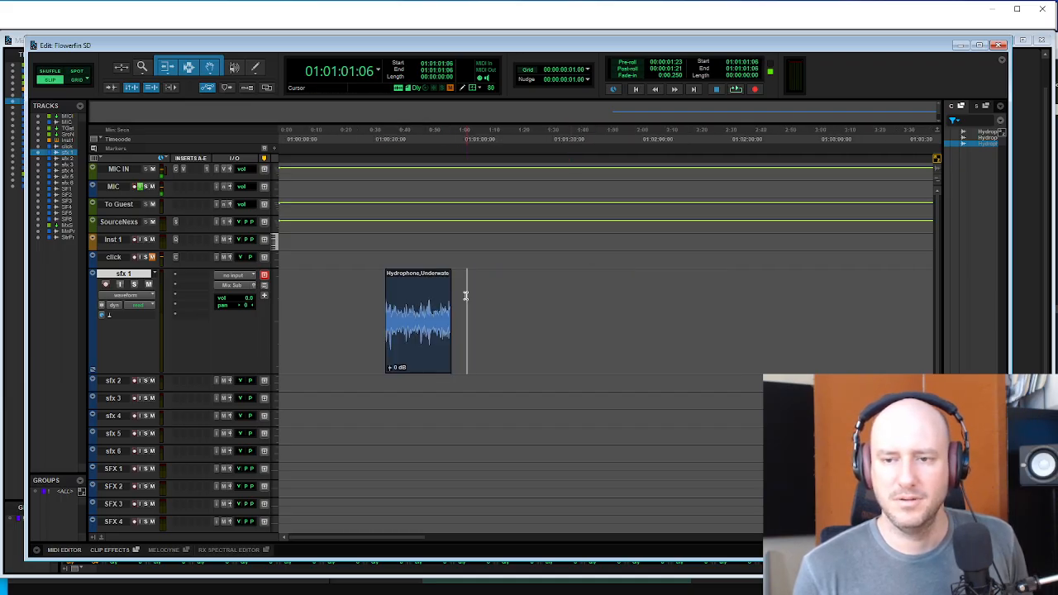
pyautogui.press('t')
pyautogui.click(495, 334)
pyautogui.moveTo(505, 352); pyautogui.dragTo(652, 349)
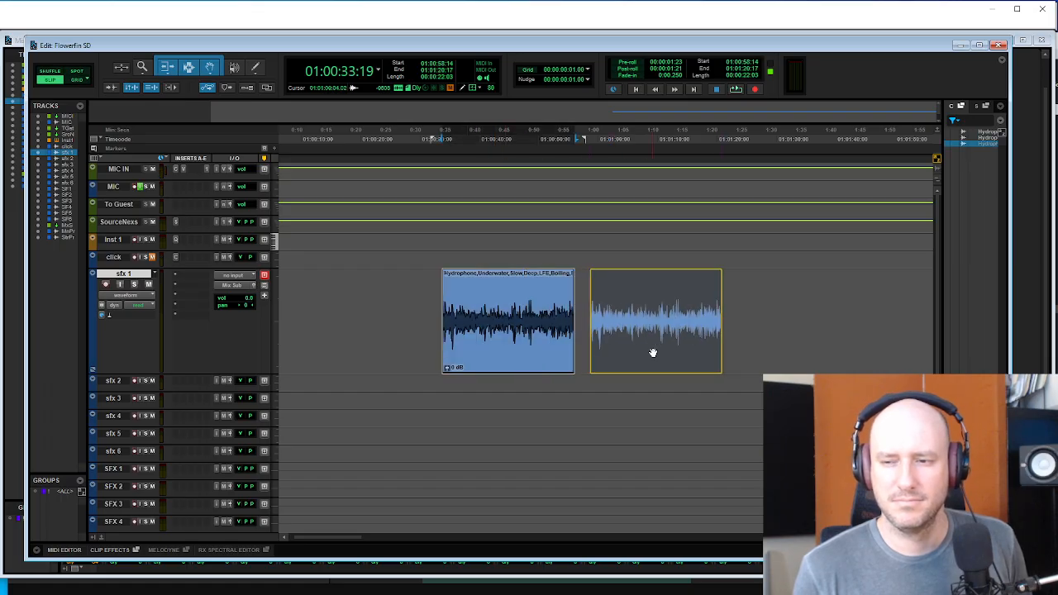
pyautogui.press('t')
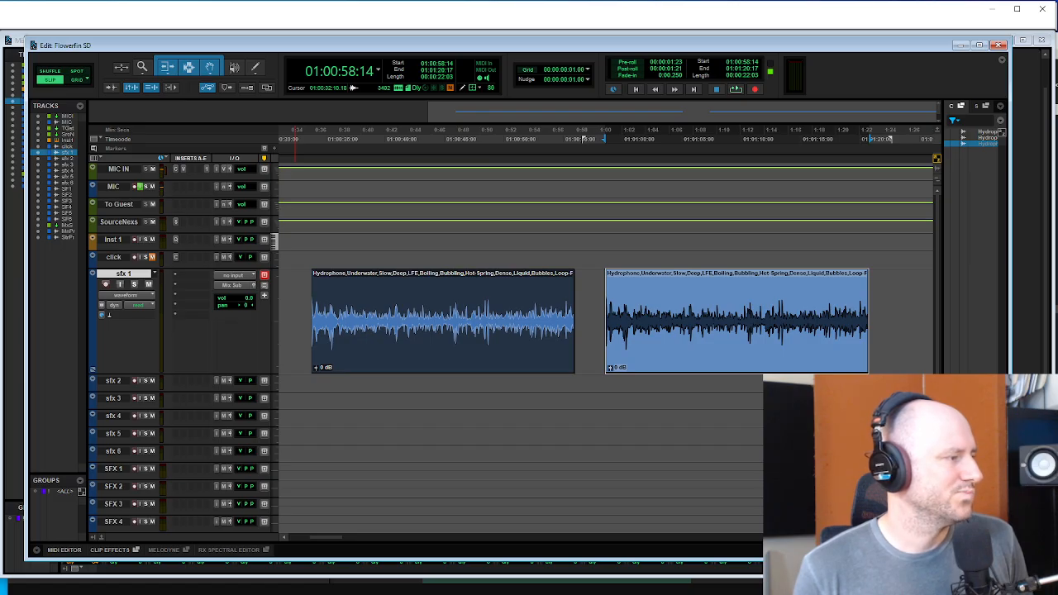
# - Open Altiverb 7 for the copied clip and load the 30 Feet Tank impulse response from the Design category
pyautogui.click(140, 143)
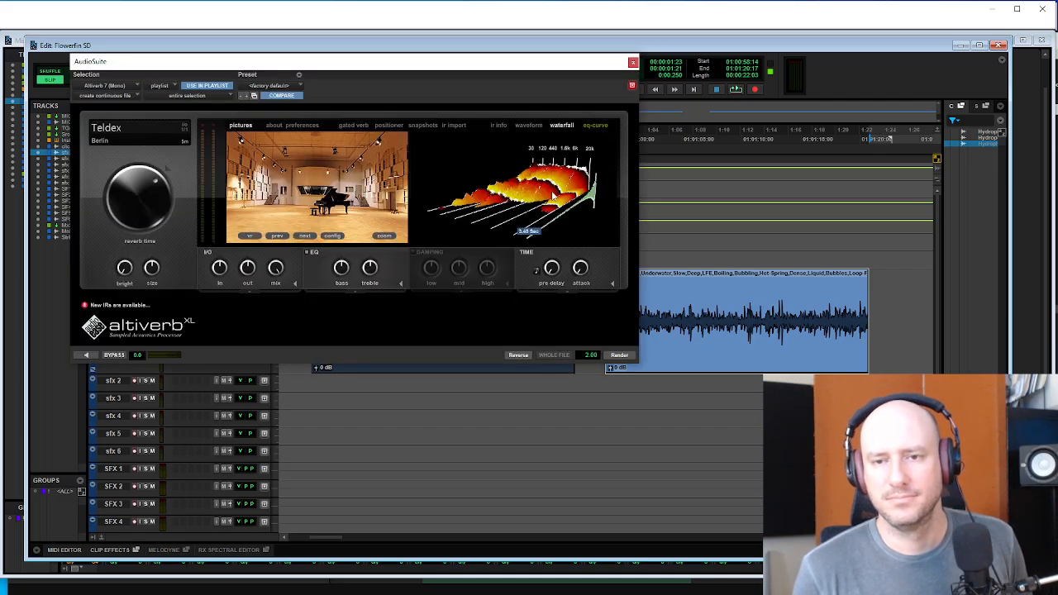
pyautogui.click(604, 181)
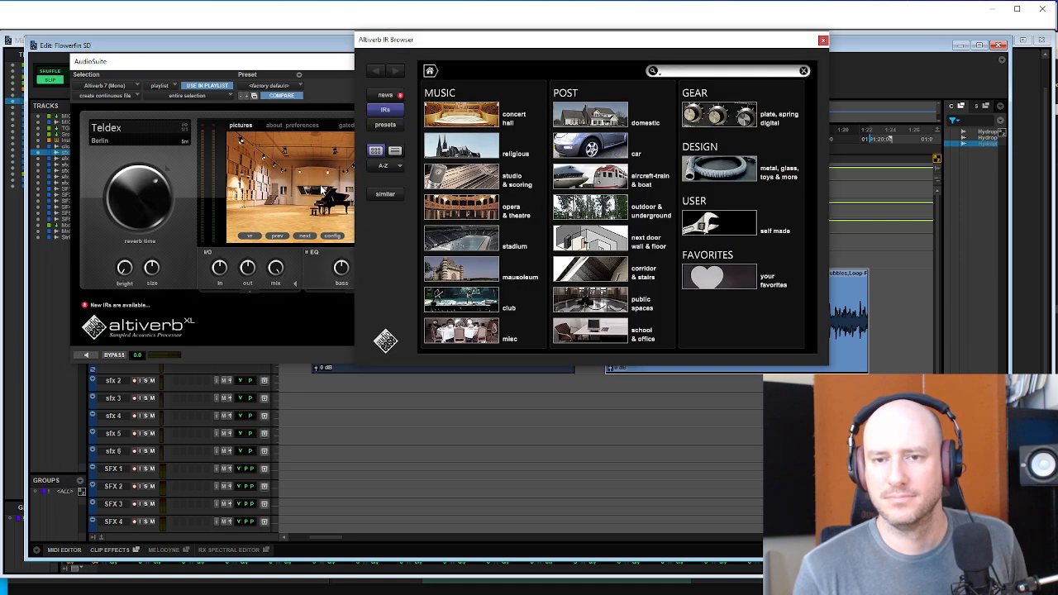
pyautogui.click(722, 176)
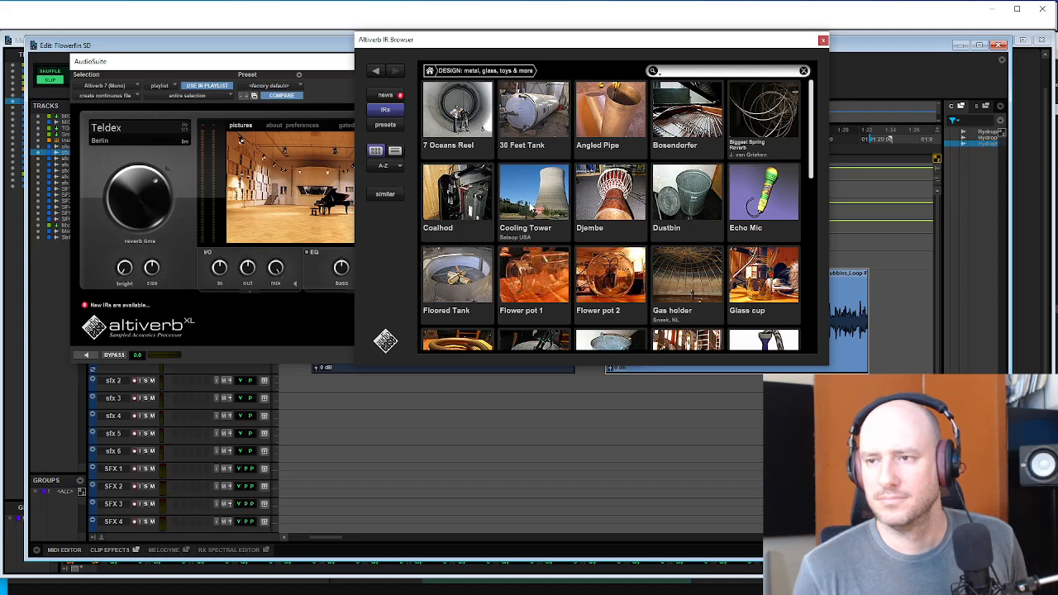
pyautogui.click(533, 195)
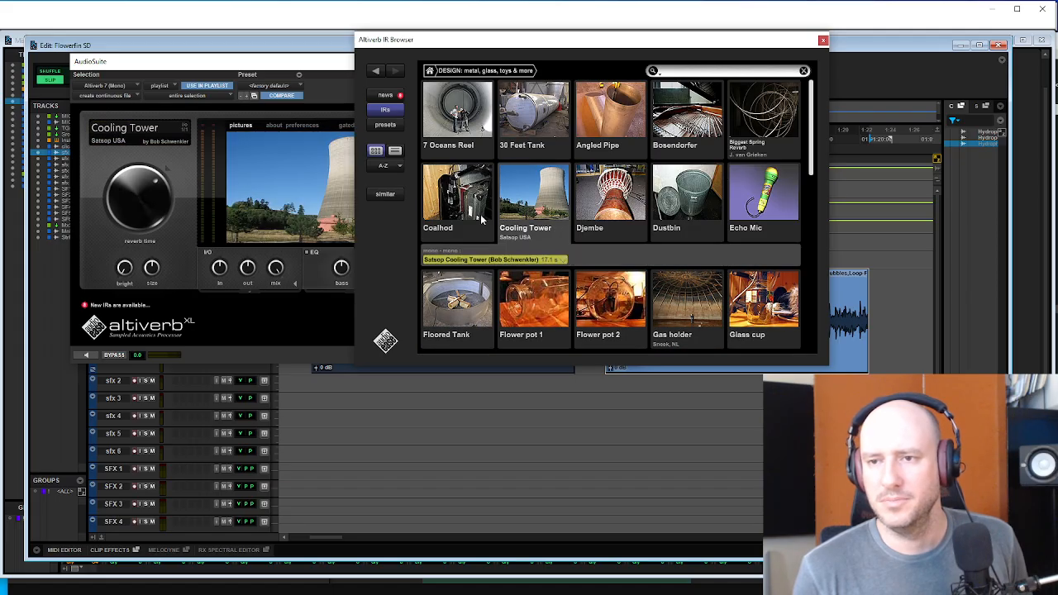
pyautogui.click(521, 144)
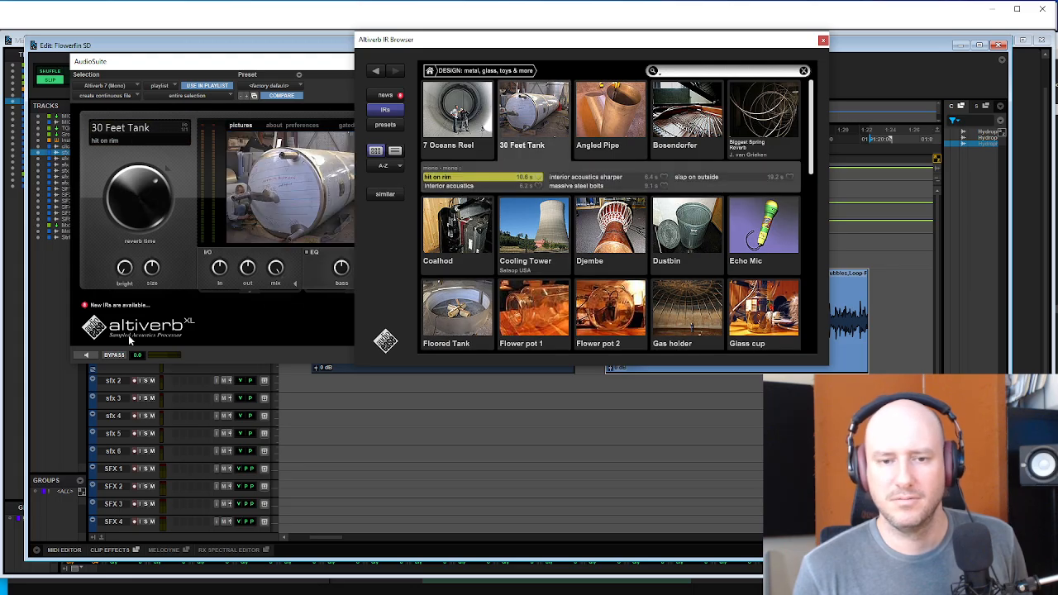
# - Preview the 30 Feet Tank reverb and raise its size beyond 142%
pyautogui.click(83, 355)
pyautogui.moveTo(270, 275); pyautogui.dragTo(199, 327)
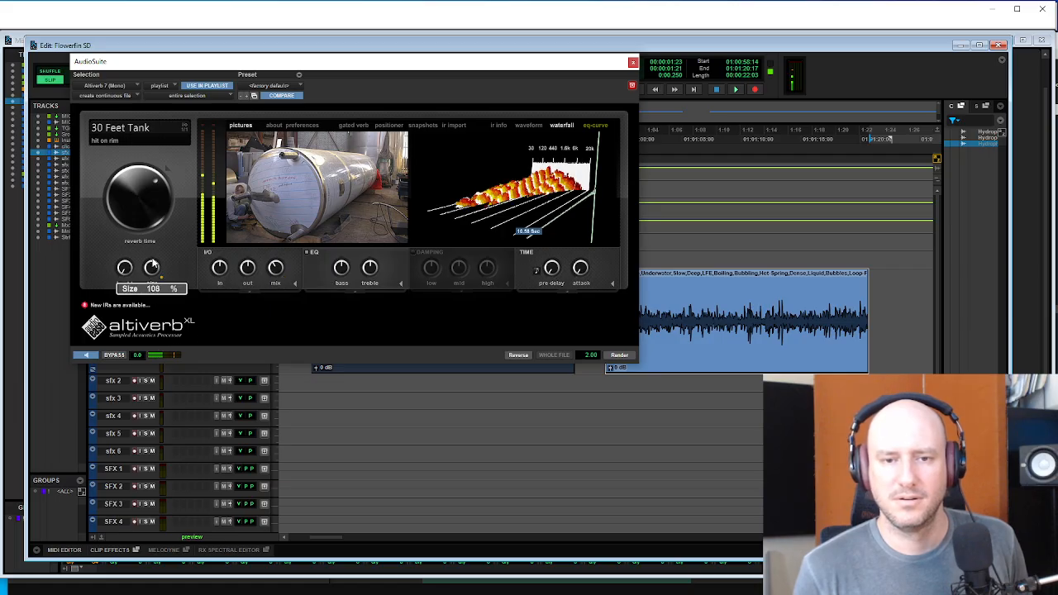
pyautogui.moveTo(159, 274)
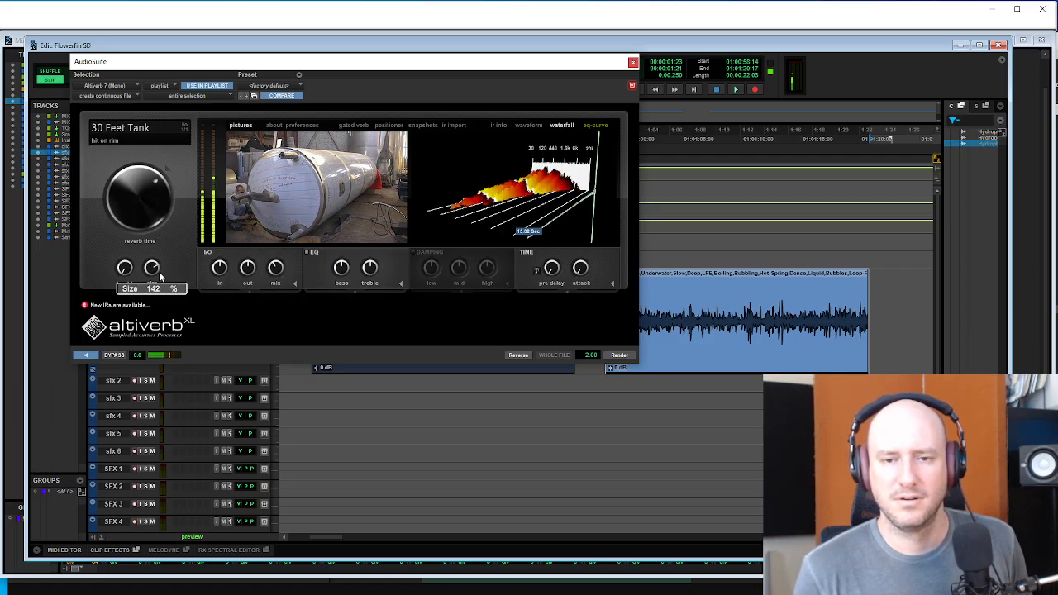
pyautogui.moveTo(145, 240); pyautogui.dragTo(144, 240)
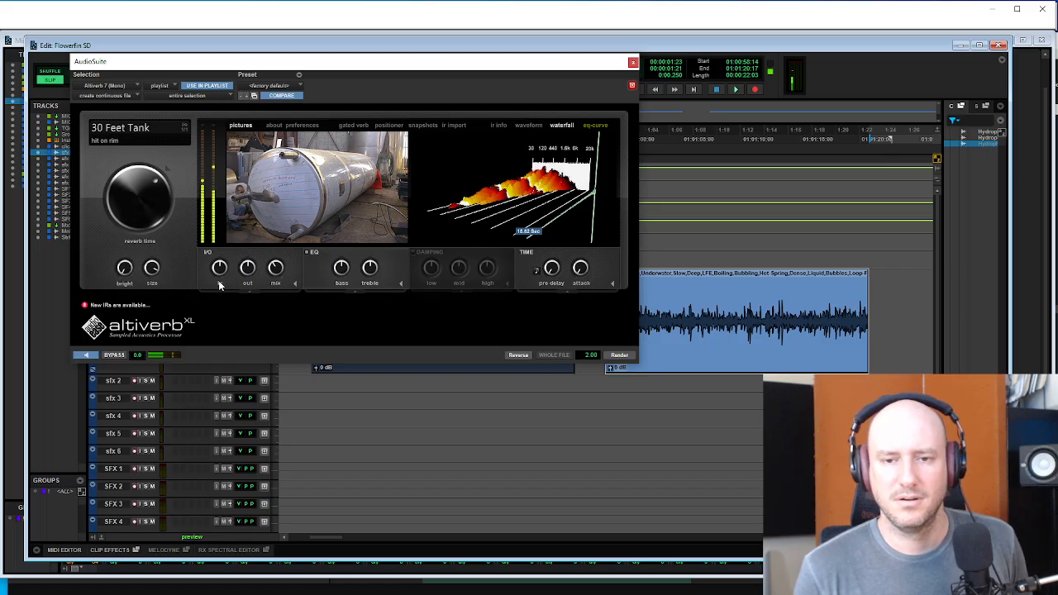
# - Switch the reverb to the Cooling Tower impulse response, slightly reduce its size, and set the dry/wet mix to about 29% wet
pyautogui.click(294, 187)
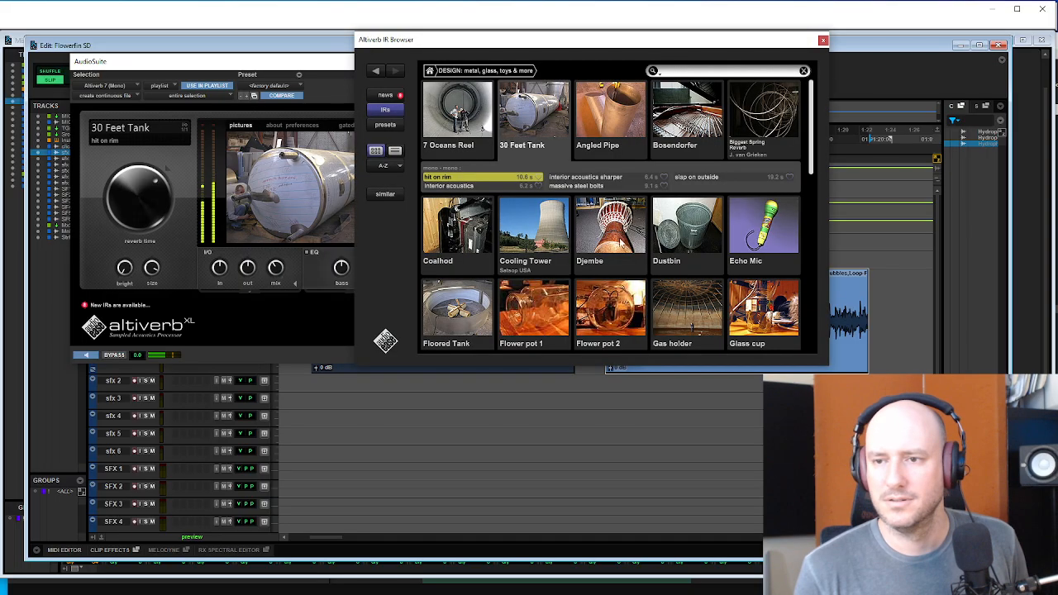
pyautogui.click(562, 228)
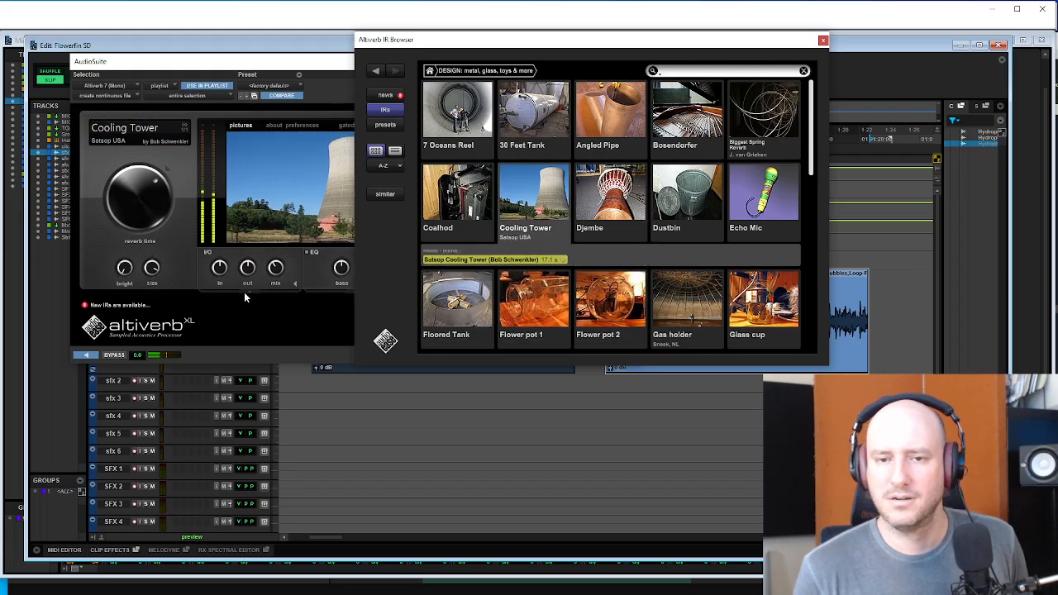
pyautogui.click(153, 269)
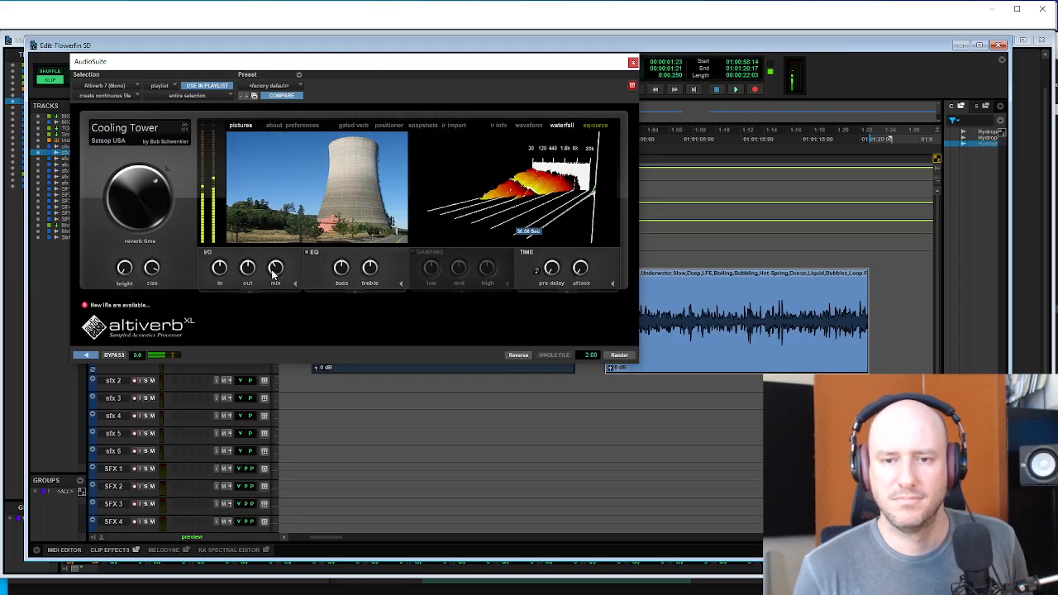
pyautogui.moveTo(272, 270); pyautogui.dragTo(279, 223)
pyautogui.moveTo(278, 270); pyautogui.dragTo(285, 353)
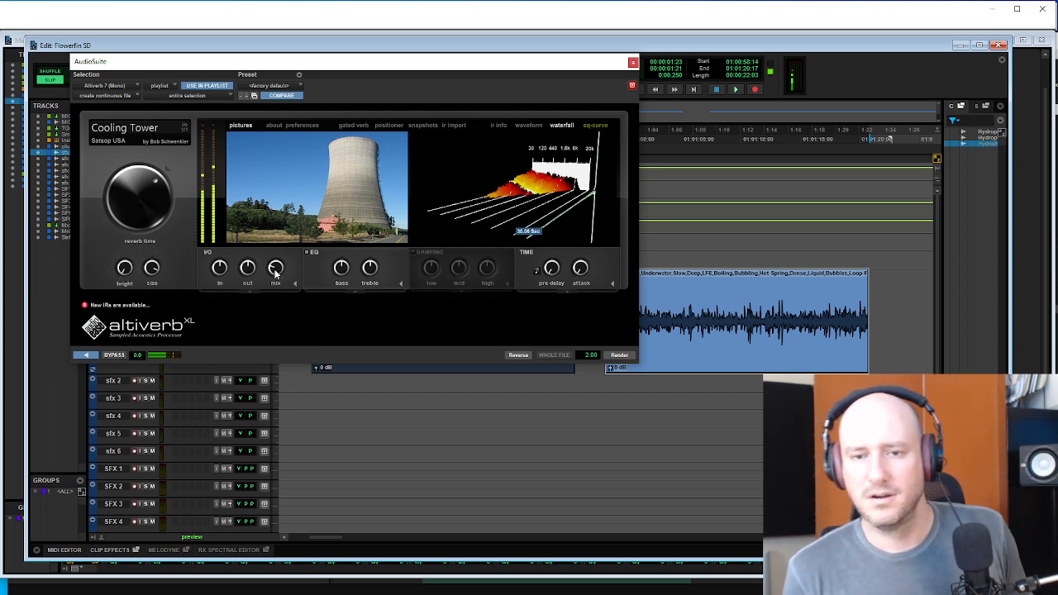
pyautogui.moveTo(276, 274); pyautogui.dragTo(275, 266)
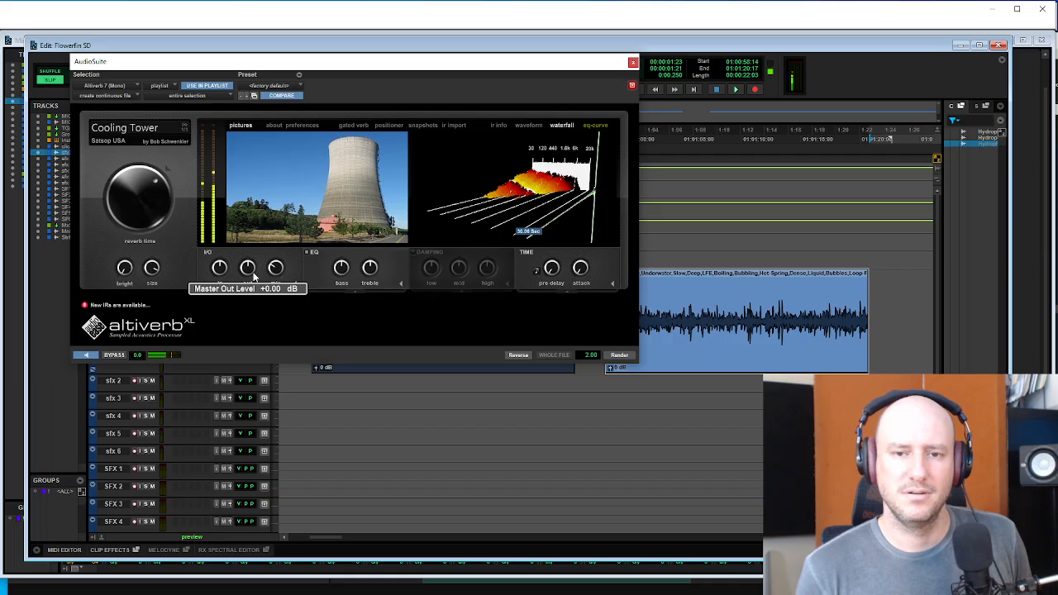
pyautogui.moveTo(150, 281)
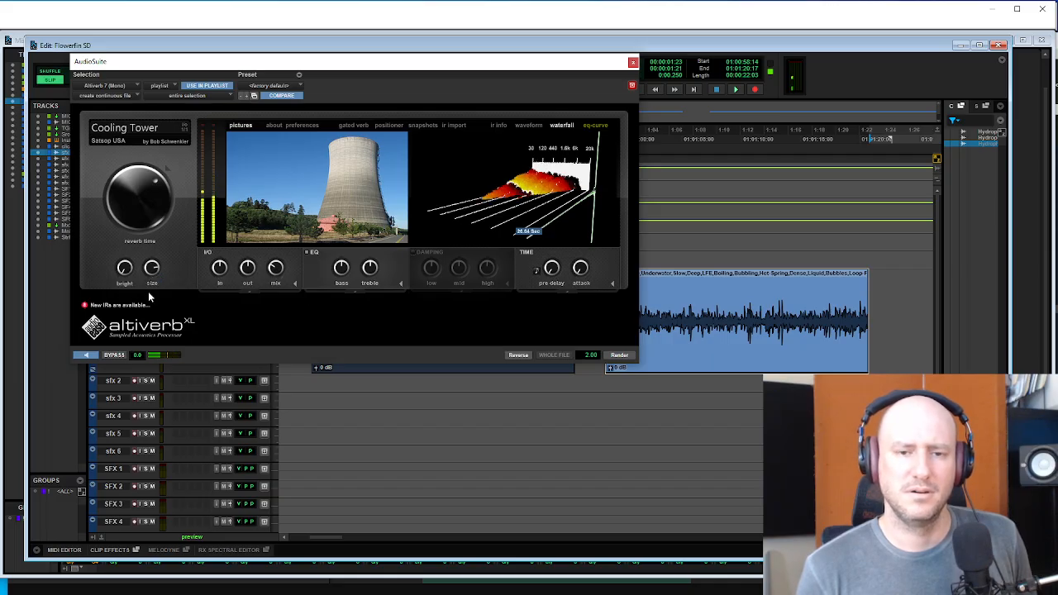
pyautogui.moveTo(165, 160)
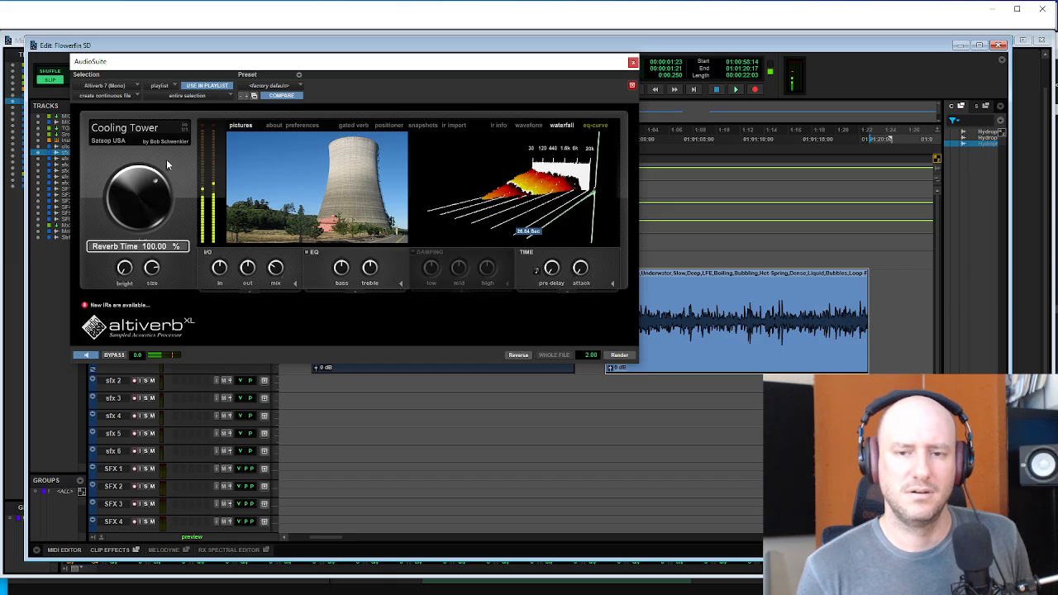
pyautogui.moveTo(281, 271)
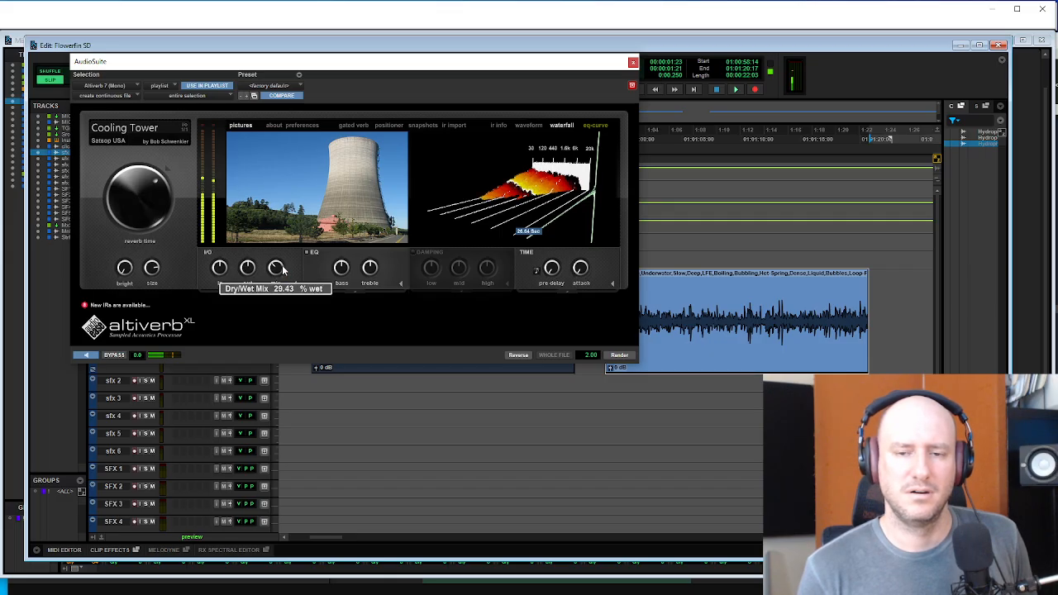
# - Render the Cooling Tower reverb onto the copied clip and close the plug-in
pyautogui.moveTo(536, 70); pyautogui.dragTo(509, 76)
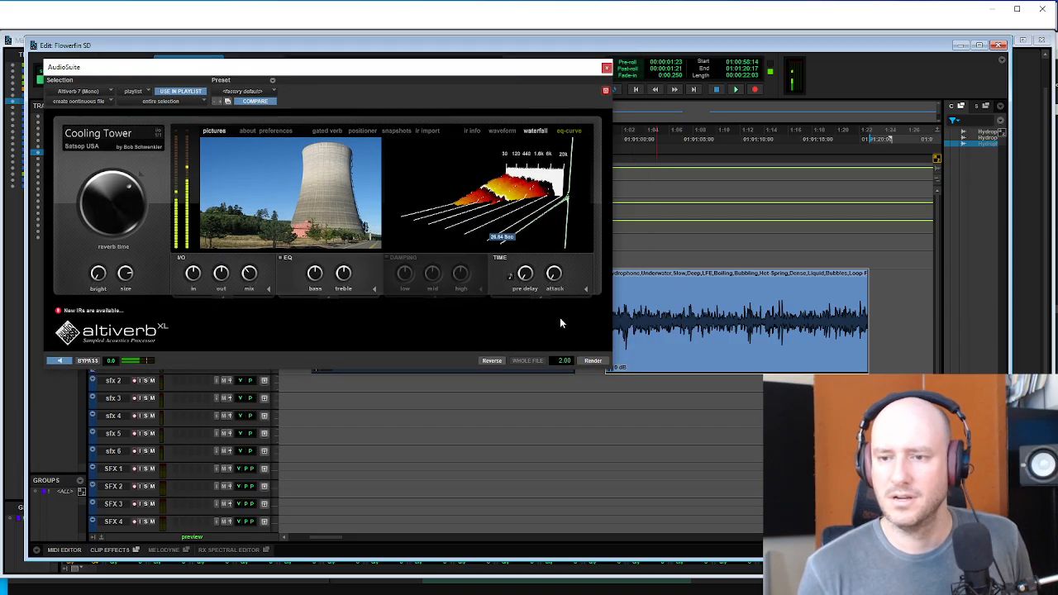
pyautogui.click(592, 361)
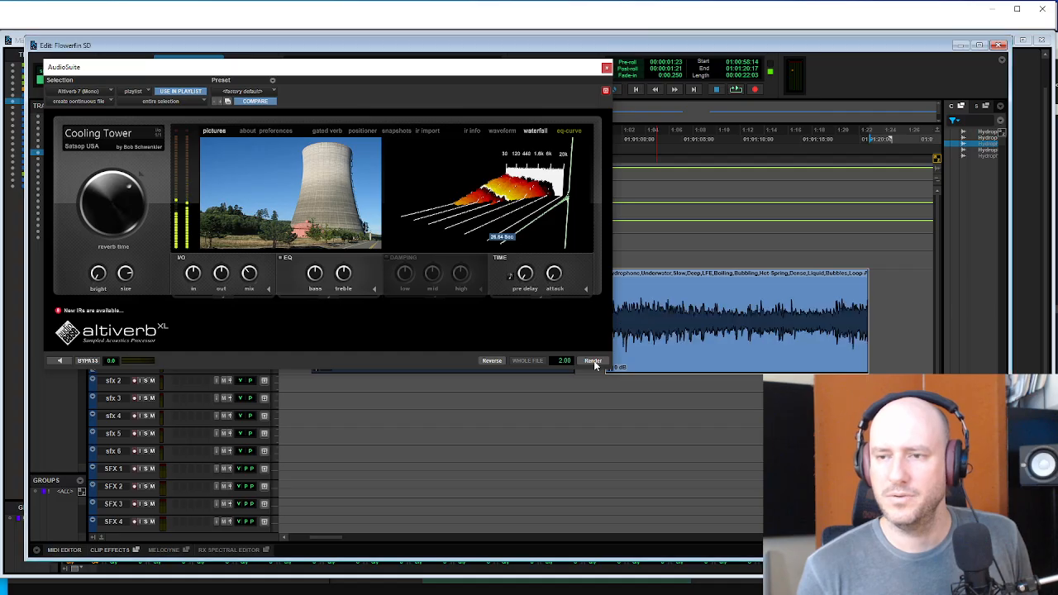
pyautogui.hotkey('ctrl', 'w')
# - Increase the sfx 1 track's height and play the reverb-rendered clip from its start
pyautogui.click(663, 297)
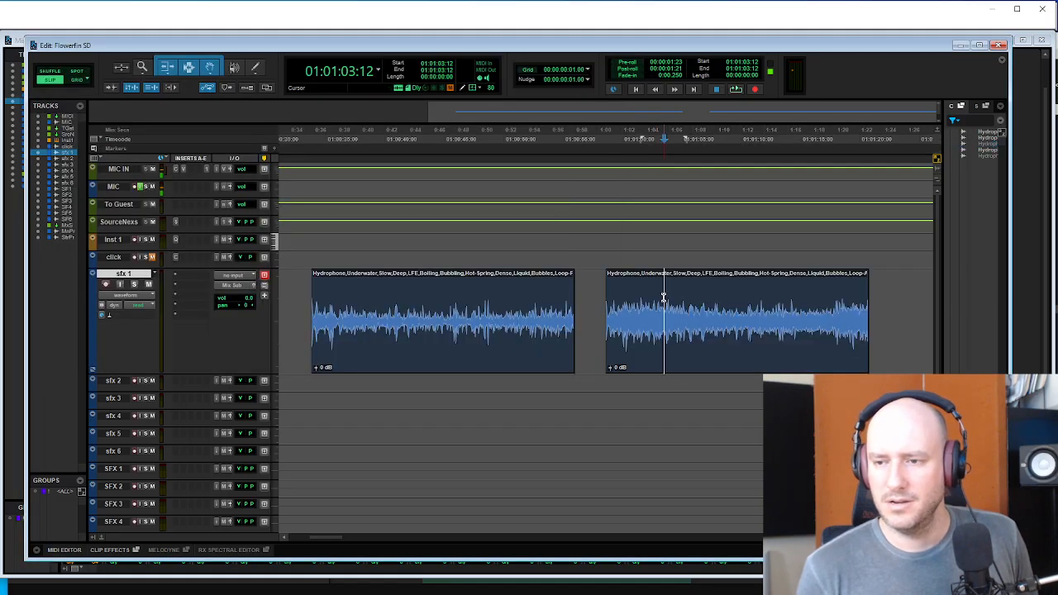
pyautogui.press('t')
pyautogui.press('t')
pyautogui.press('super+Up')
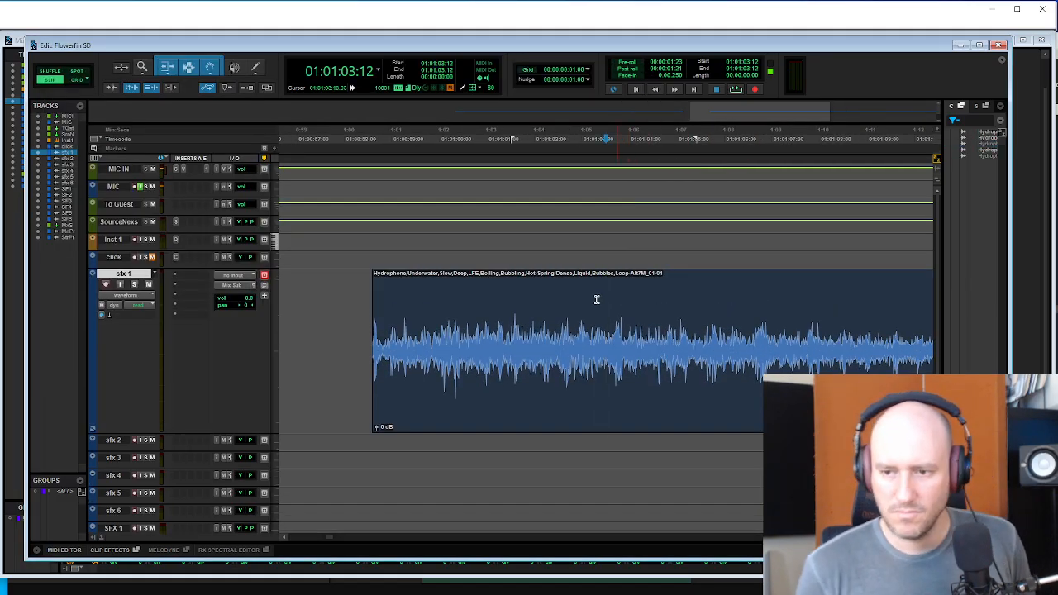
pyautogui.click(357, 306)
pyautogui.press('space')
pyautogui.press('r')
pyautogui.press('r')
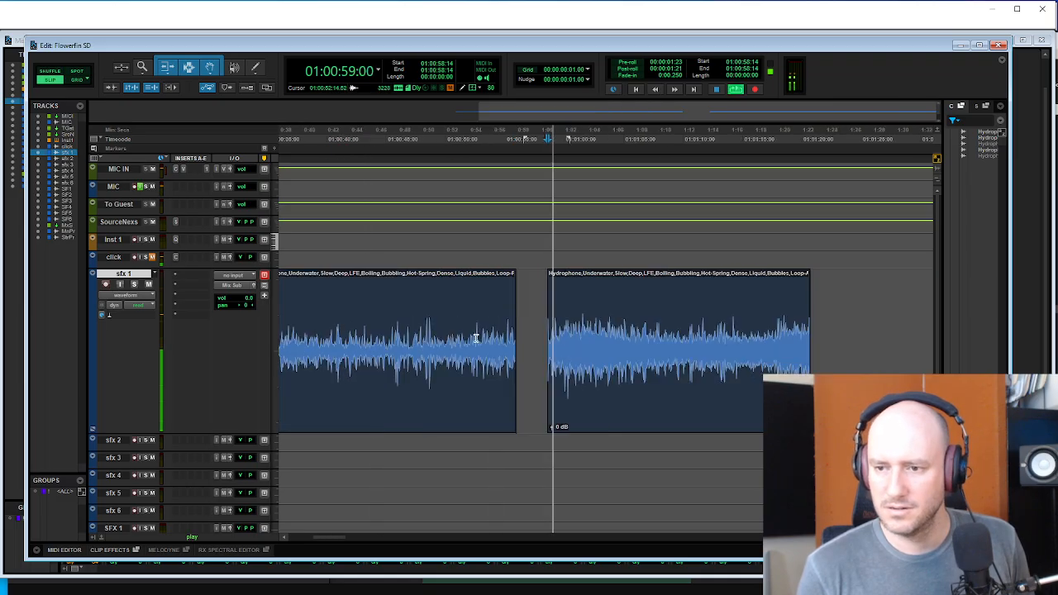
pyautogui.press('space')
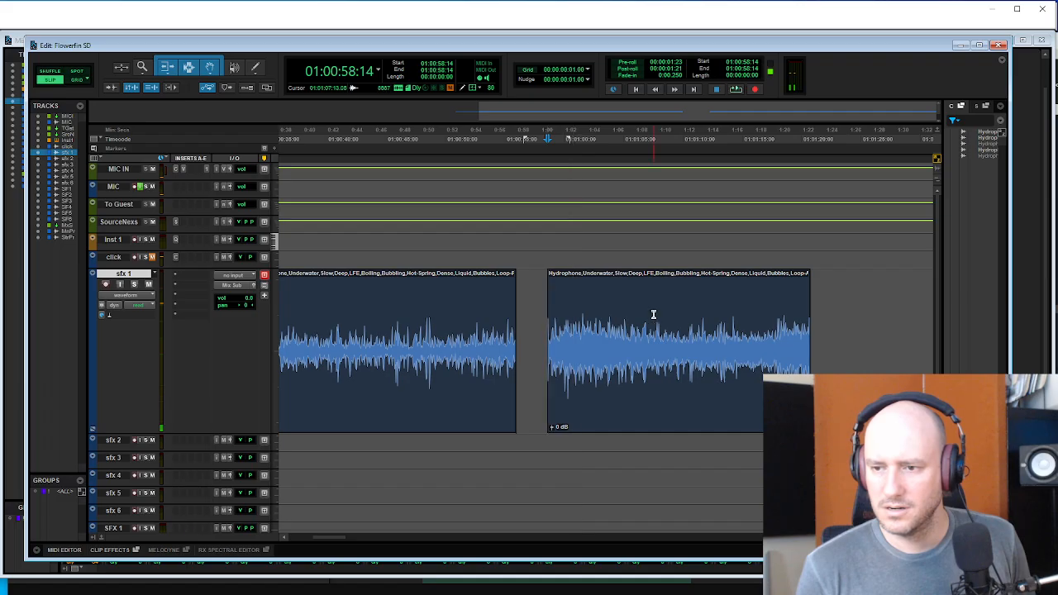
pyautogui.press('space')
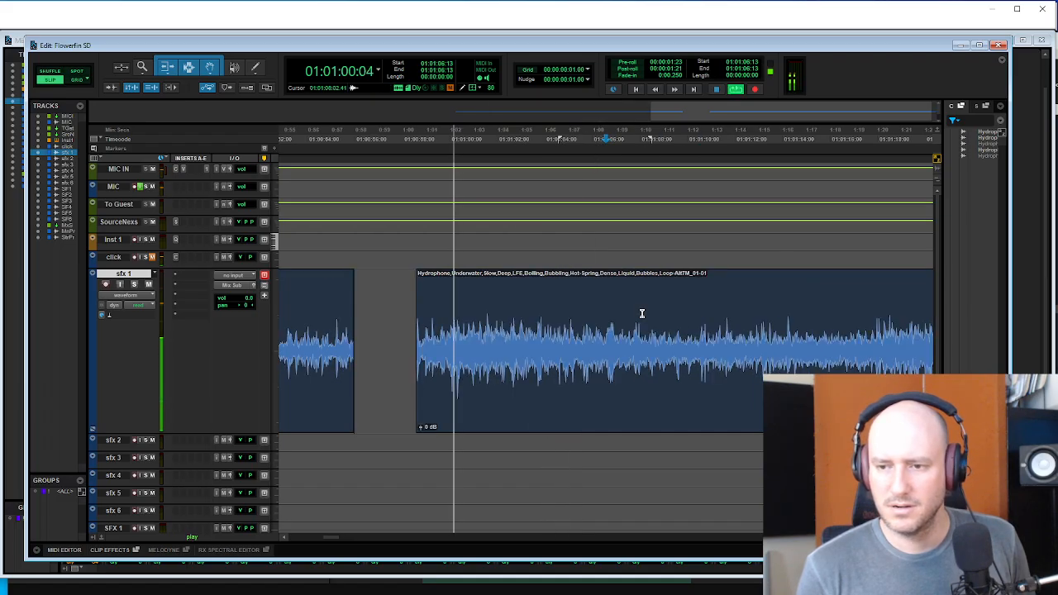
pyautogui.press('t')
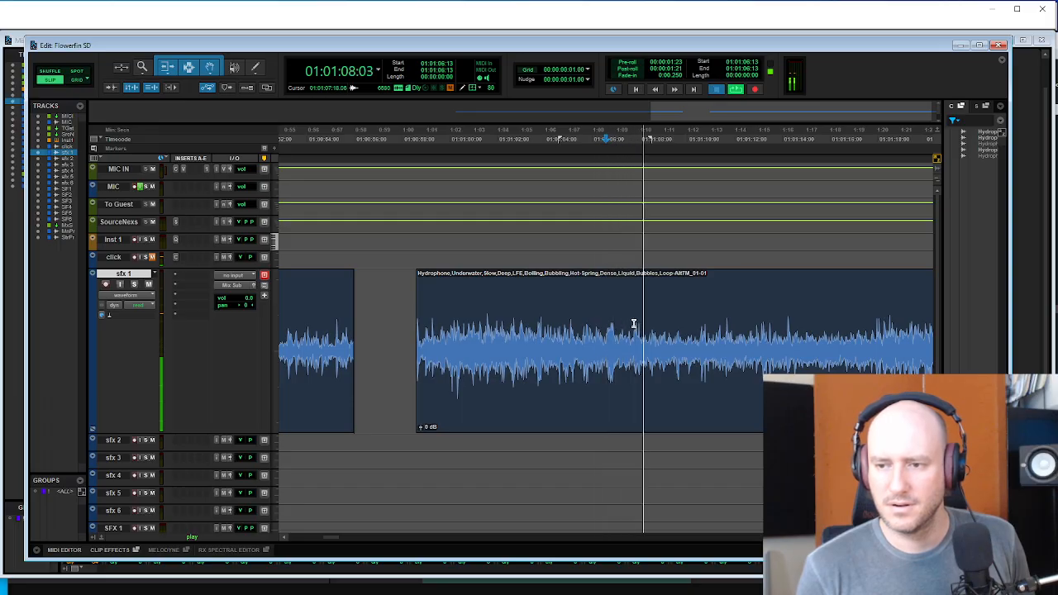
# - Trim the end of the reverb-rendered clip at about 01:01:07:18 and place the edit cursor inside it at 01:01:03:04
pyautogui.press('space')
pyautogui.click(634, 324)
pyautogui.press('t')
pyautogui.press('t')
pyautogui.press('t')
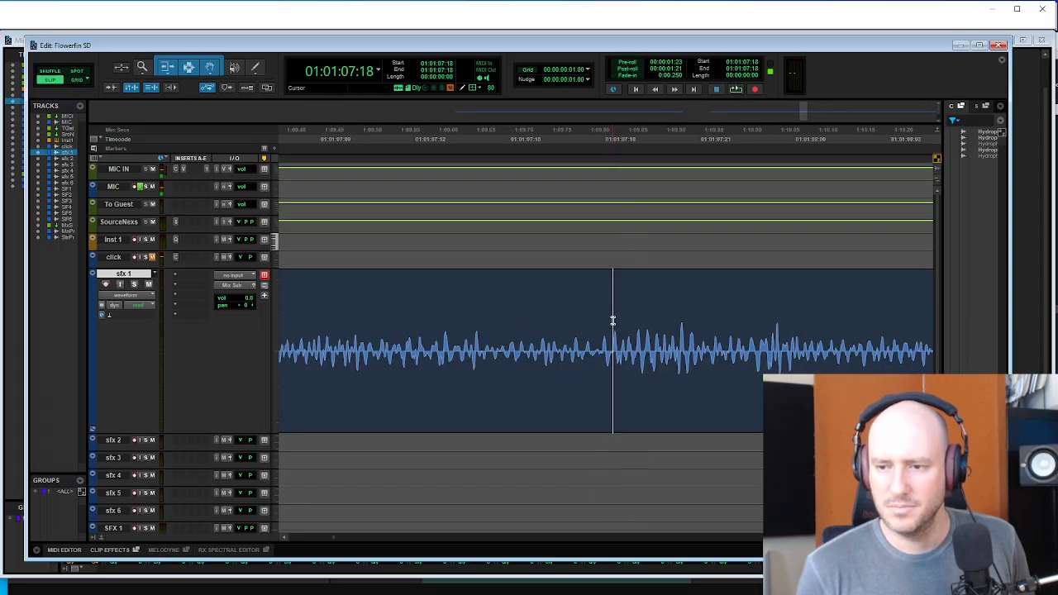
pyautogui.press('t')
pyautogui.press('t')
pyautogui.press('t')
pyautogui.press('t')
pyautogui.press('t')
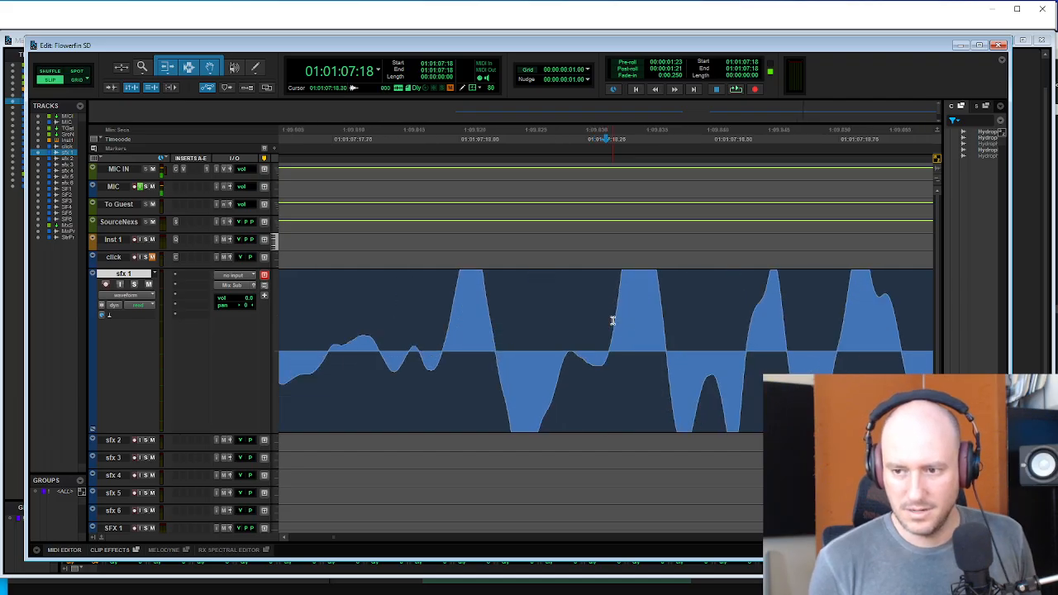
pyautogui.press('r')
pyautogui.press('r')
pyautogui.press('r')
pyautogui.press('r')
pyautogui.press('r')
pyautogui.press('r')
pyautogui.press('r')
pyautogui.press('r')
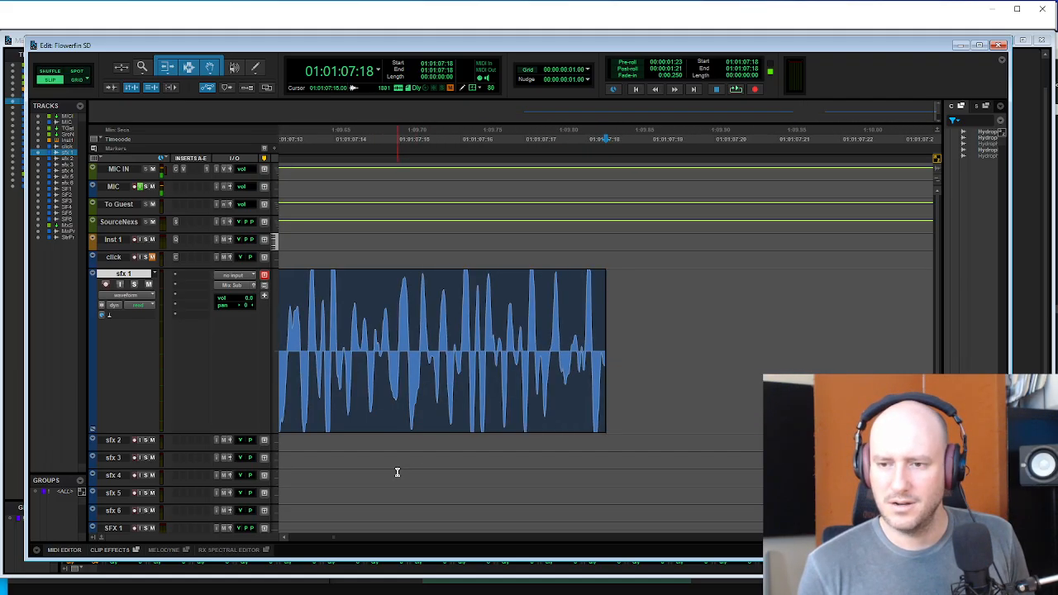
pyautogui.press('r')
pyautogui.click(552, 302)
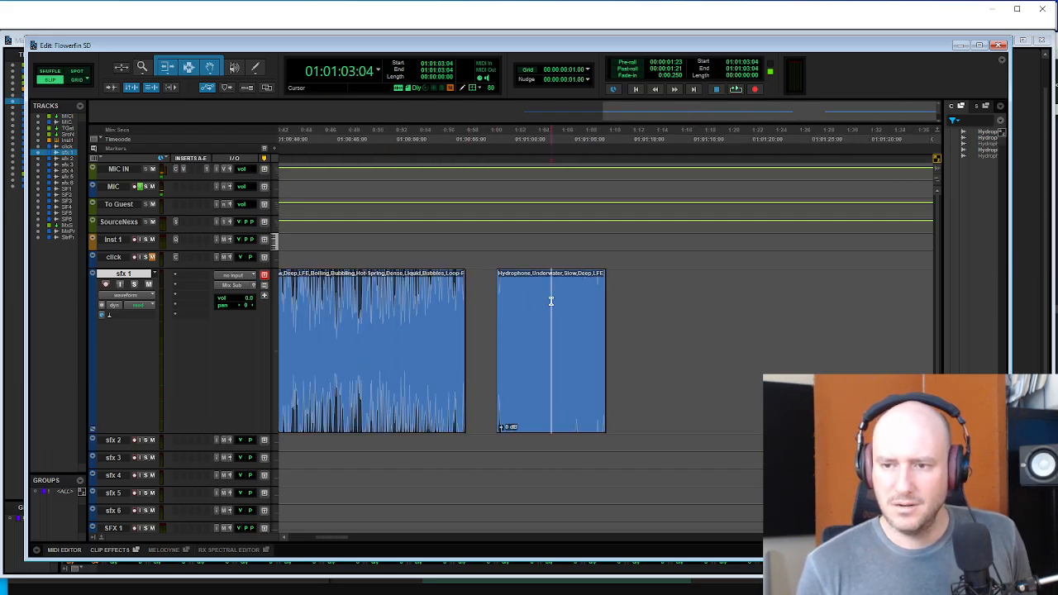
# - Split the reverb-rendered clip at the waveform's zero crossing near 01:01:03:01
pyautogui.click(551, 307)
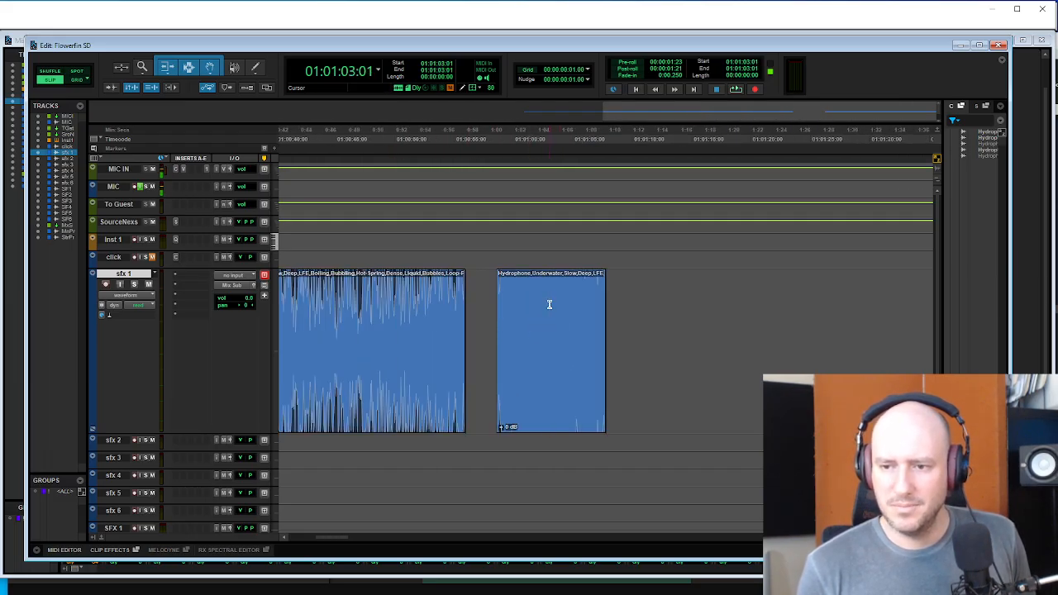
pyautogui.press('t')
pyautogui.press('t')
pyautogui.press('t')
pyautogui.press('t')
pyautogui.press('t')
pyautogui.press('t')
pyautogui.hotkey('ctrl', ']')
pyautogui.hotkey('ctrl', ']')
pyautogui.hotkey('ctrl', ']')
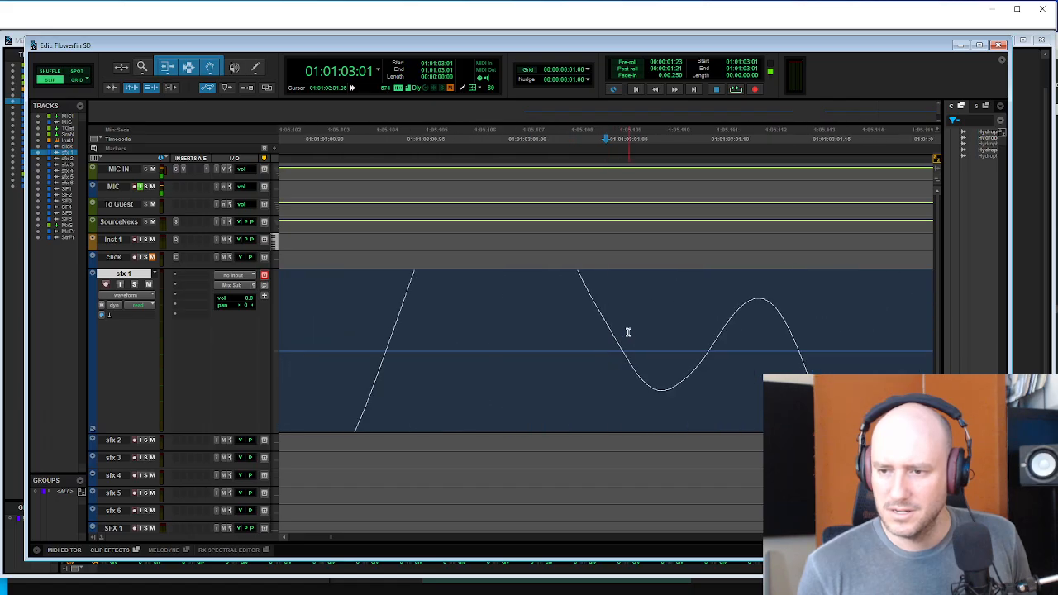
pyautogui.hotkey('ctrl', ']')
pyautogui.hotkey('ctrl', ']')
pyautogui.hotkey('ctrl', ']')
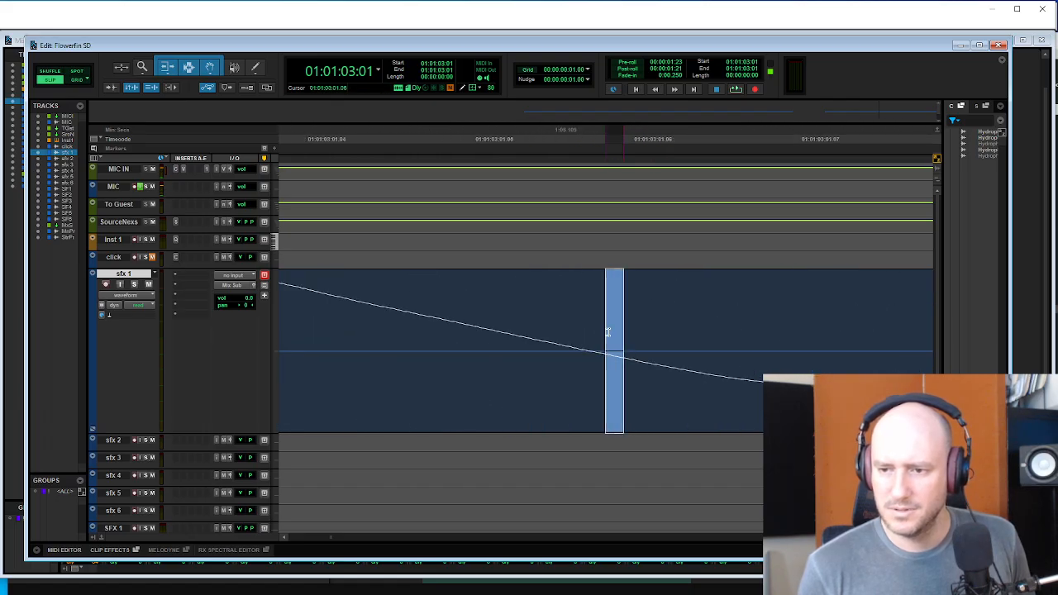
pyautogui.hotkey('ctrl', '[')
pyautogui.hotkey('ctrl', '[')
pyautogui.hotkey('ctrl', '[')
pyautogui.hotkey('ctrl', '[')
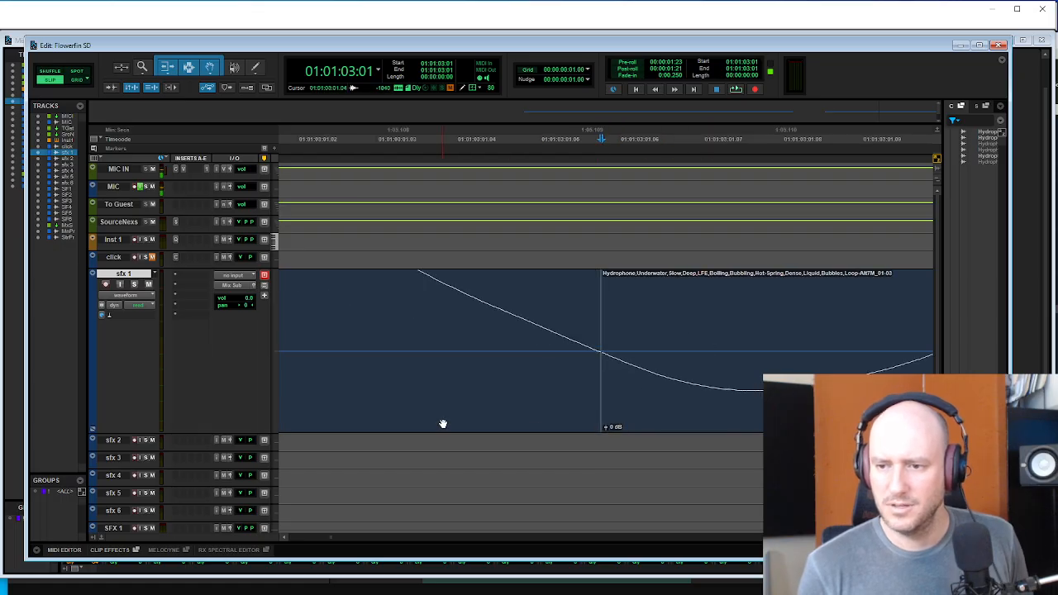
pyautogui.hotkey('ctrl', '[')
pyautogui.hotkey('ctrl', '[')
pyautogui.hotkey('ctrl', '[')
# - Move the first half of the split clip directly after the second half, joining them at about 01:01:07:16
pyautogui.moveTo(559, 397); pyautogui.dragTo(439, 404)
pyautogui.hotkey('ctrl', ']')
pyautogui.hotkey('ctrl', ']')
pyautogui.hotkey('ctrl', ']')
pyautogui.hotkey('ctrl', ']')
pyautogui.hotkey('ctrl', ']')
pyautogui.hotkey('ctrl', ']')
pyautogui.hotkey('ctrl', ']')
pyautogui.moveTo(652, 406); pyautogui.dragTo(515, 383)
pyautogui.hotkey('ctrl', ']')
pyautogui.hotkey('ctrl', ']')
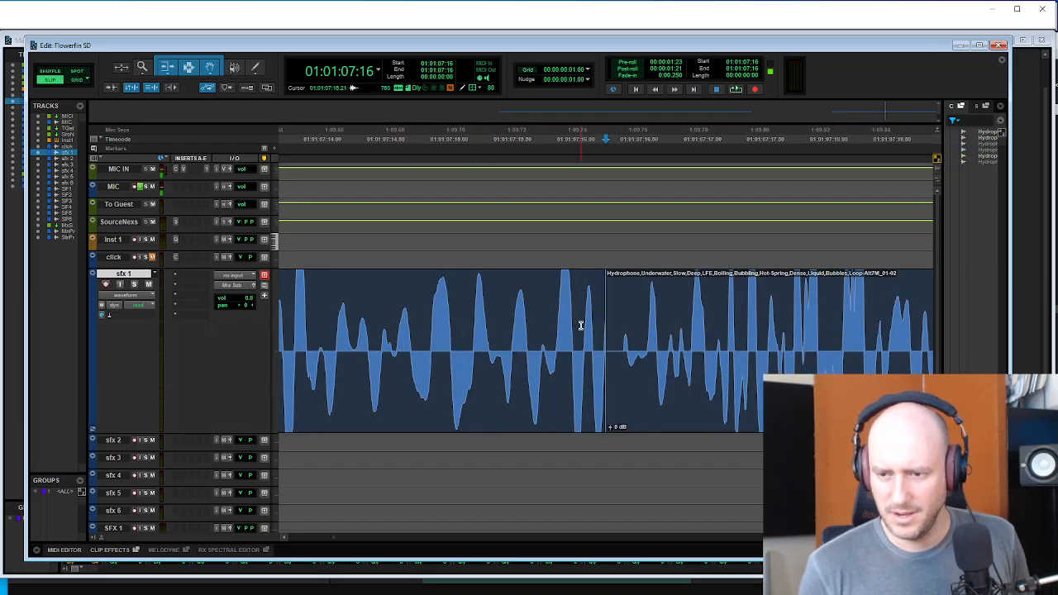
pyautogui.moveTo(581, 325); pyautogui.dragTo(691, 333)
pyautogui.hotkey('ctrl', 'd')
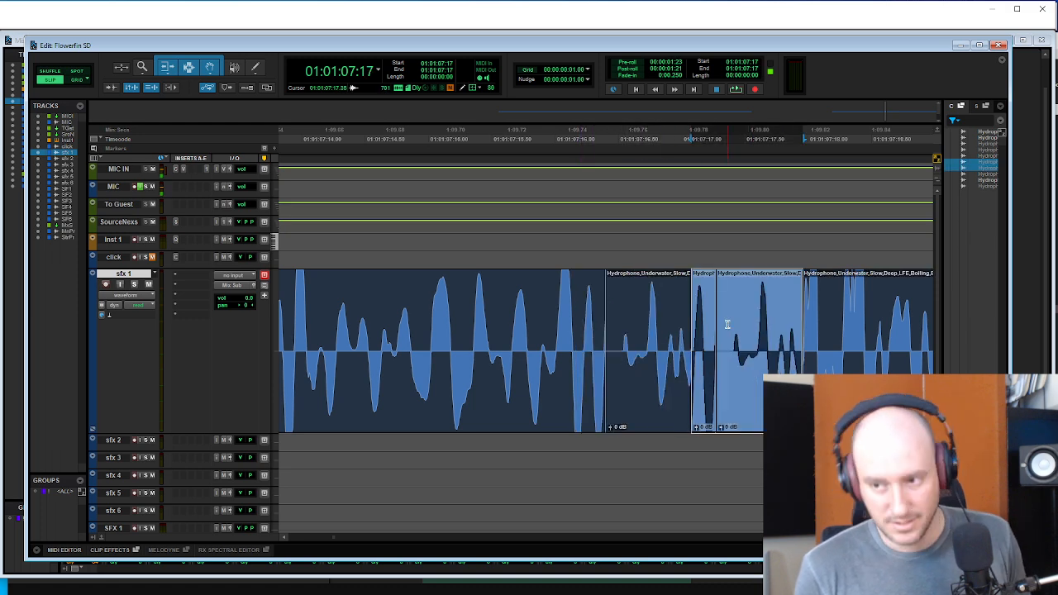
pyautogui.hotkey('ctrl', 'z')
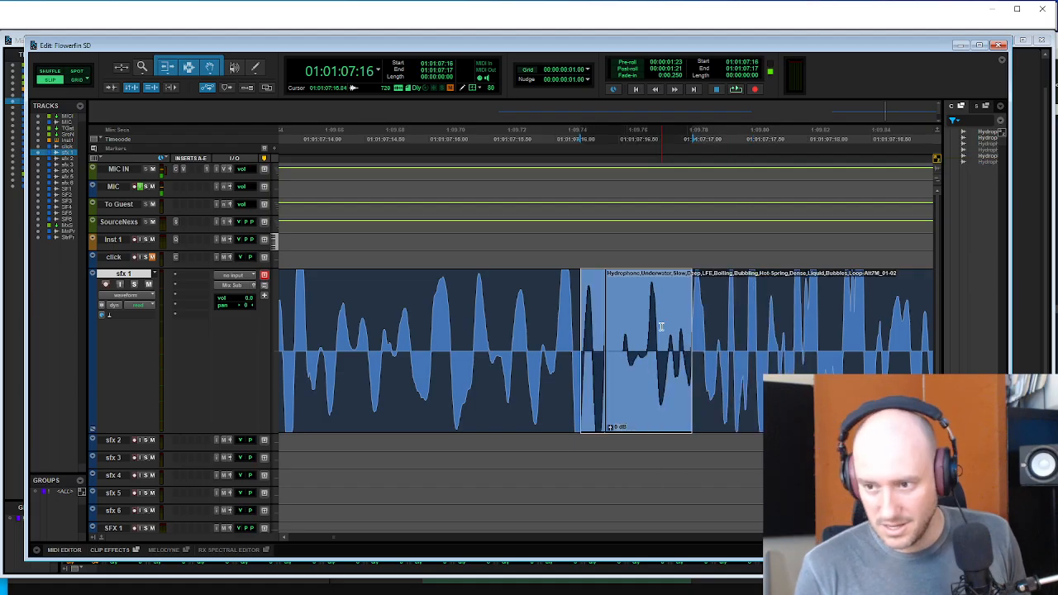
# - Crossfade the seam between the swapped clip halves and trim the crossfade's start closer to its end
pyautogui.click(661, 326)
pyautogui.moveTo(583, 321); pyautogui.dragTo(780, 321)
pyautogui.hotkey('ctrl', 'f')
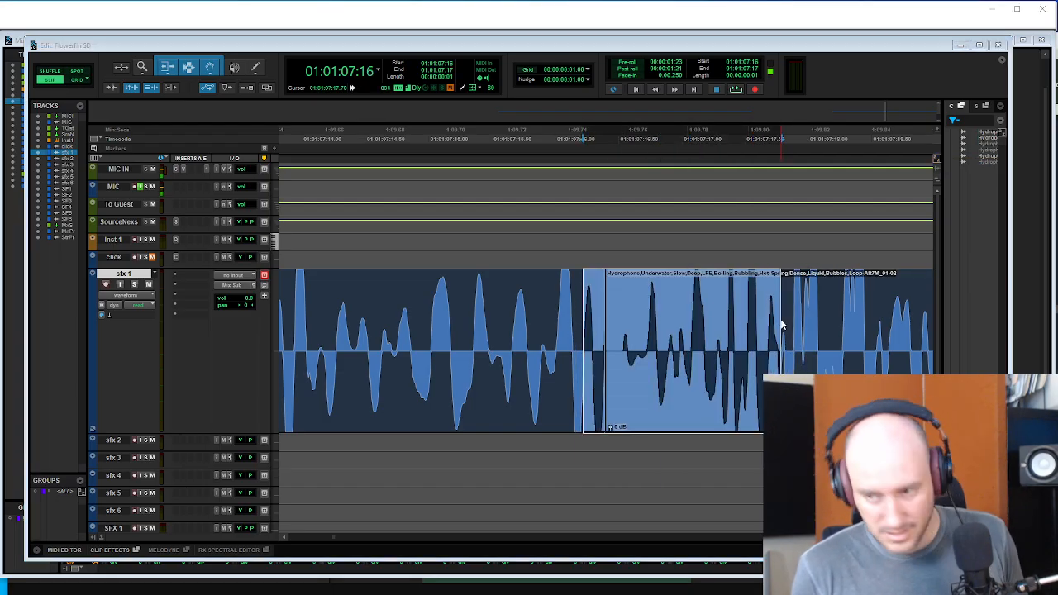
pyautogui.press('Return')
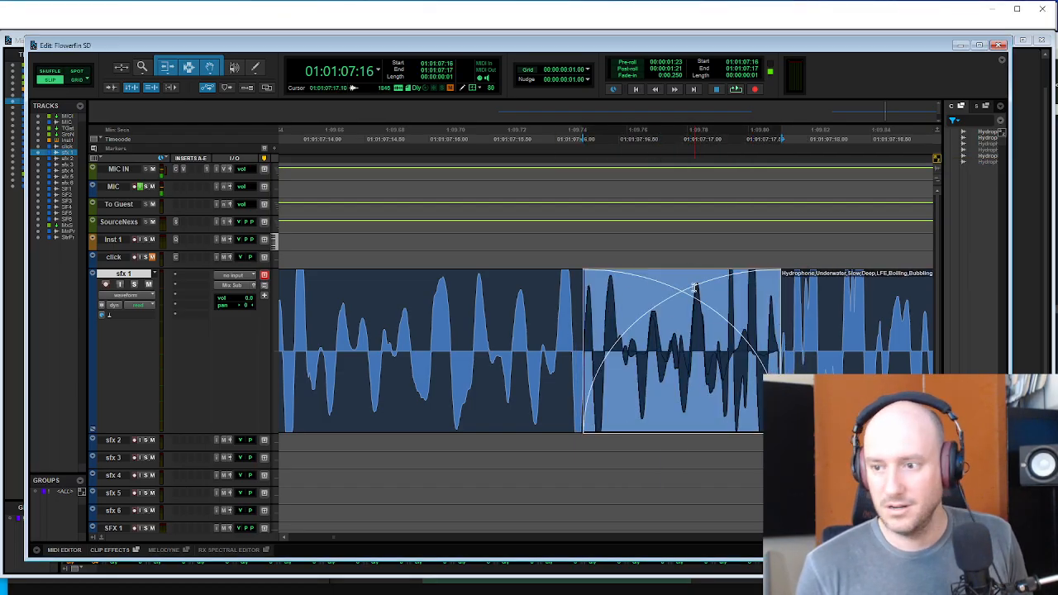
pyautogui.click(653, 287)
pyautogui.press('a')
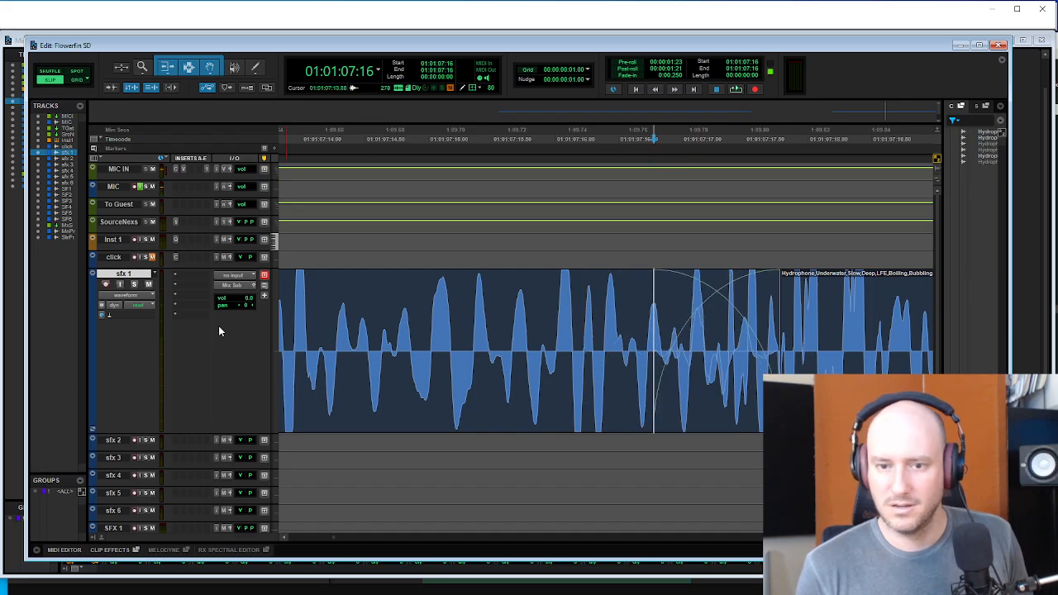
# - Play across the crossfaded seam to check the transition between the two halves
pyautogui.click(373, 314)
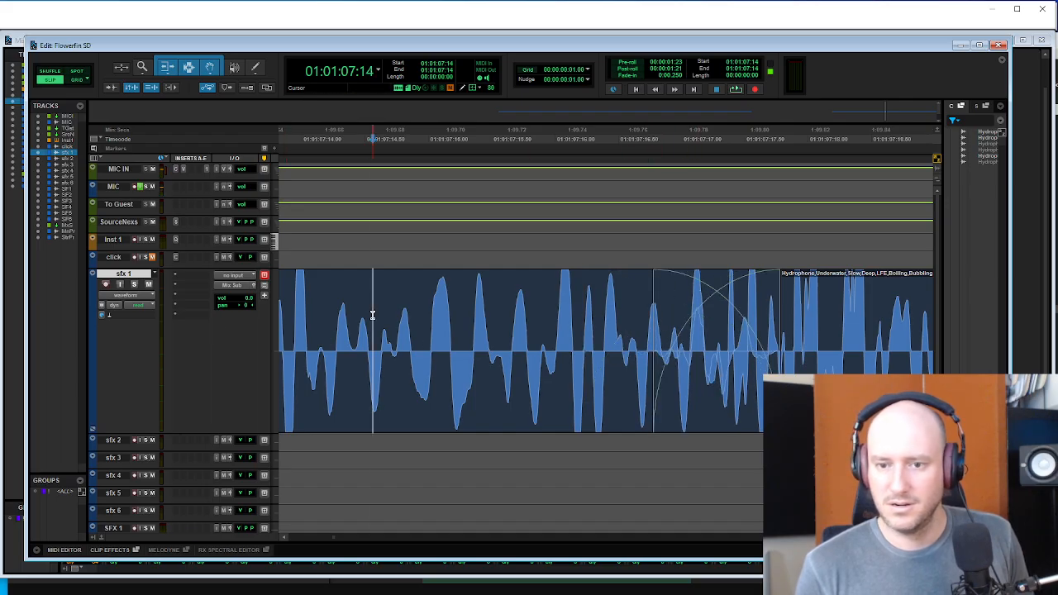
pyautogui.press('space')
pyautogui.press('r')
pyautogui.press('r')
pyautogui.press('r')
pyautogui.press('space')
pyautogui.click(375, 302)
pyautogui.press('space')
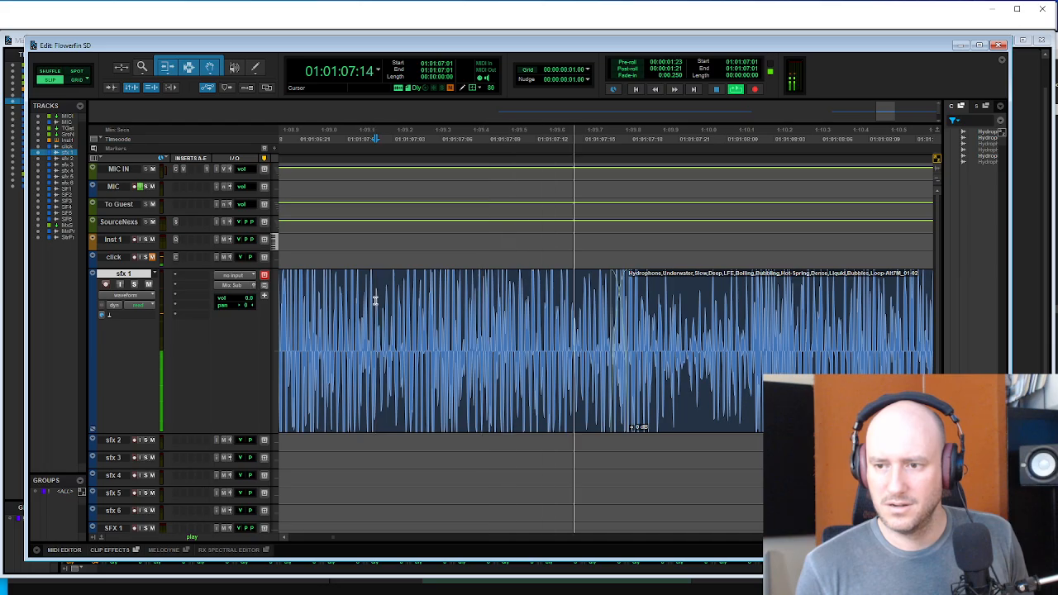
pyautogui.press('r')
pyautogui.press('r')
pyautogui.press('r')
pyautogui.press('r')
pyautogui.press('r')
pyautogui.press('space')
# - Consolidate the two crossfaded halves on sfx 1 into a single clip named underwater_loop
pyautogui.click(567, 391)
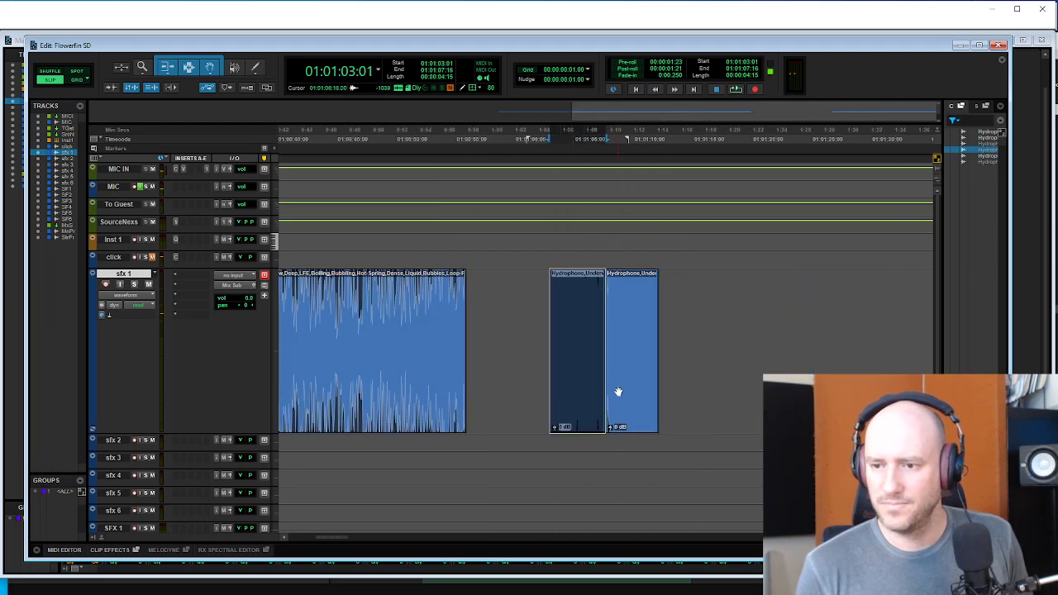
pyautogui.keyDown('shift'); pyautogui.click(630, 392); pyautogui.keyUp('shift')
pyautogui.hotkey('alt', 'shift', '3')
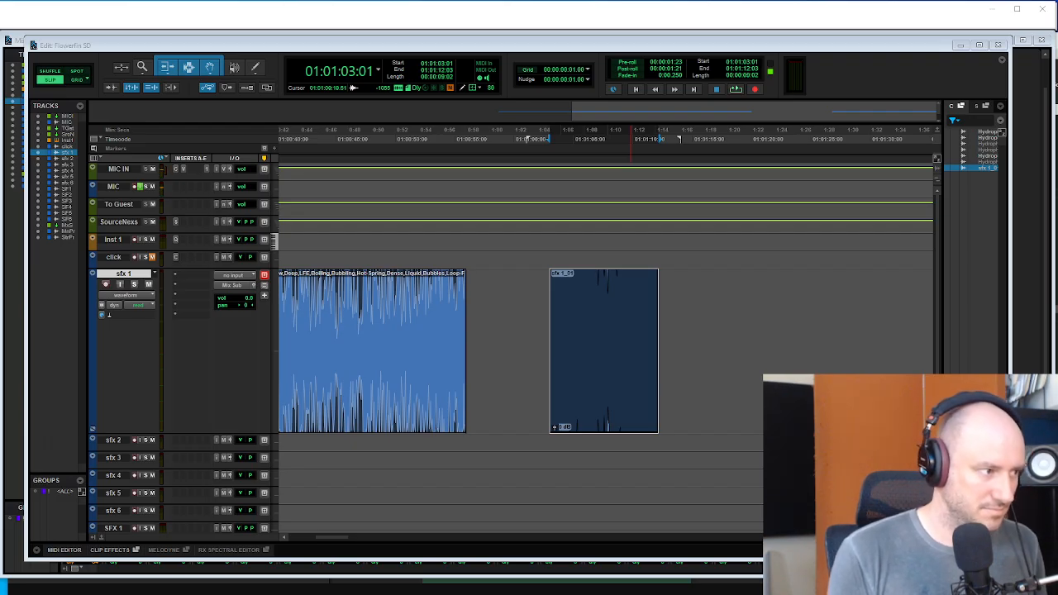
pyautogui.click(630, 392)
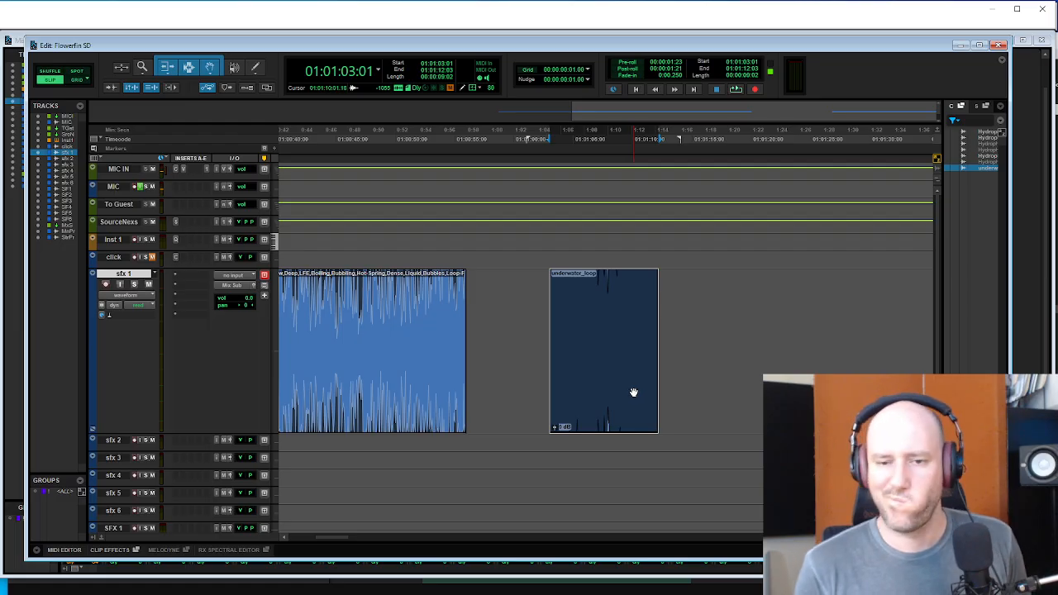
# - Play the underwater_loop clip from its start
pyautogui.click(667, 307)
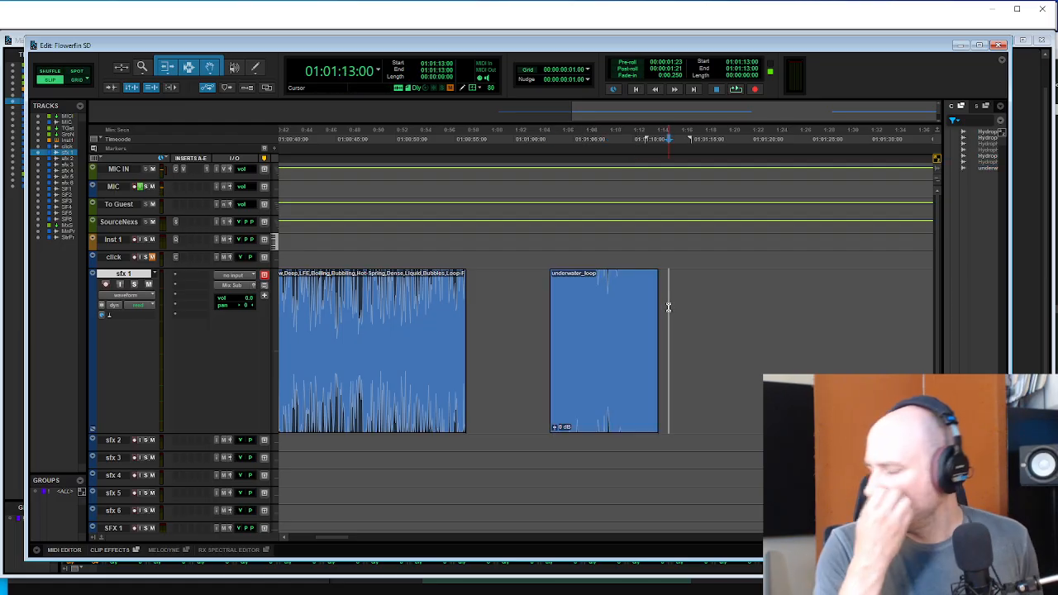
pyautogui.click(602, 390)
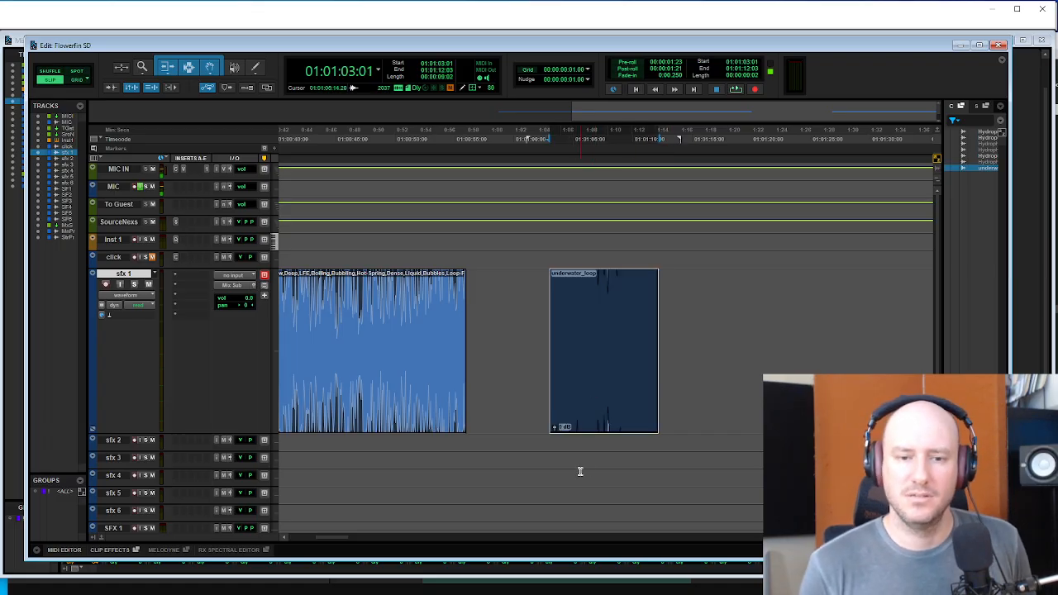
pyautogui.click(584, 304)
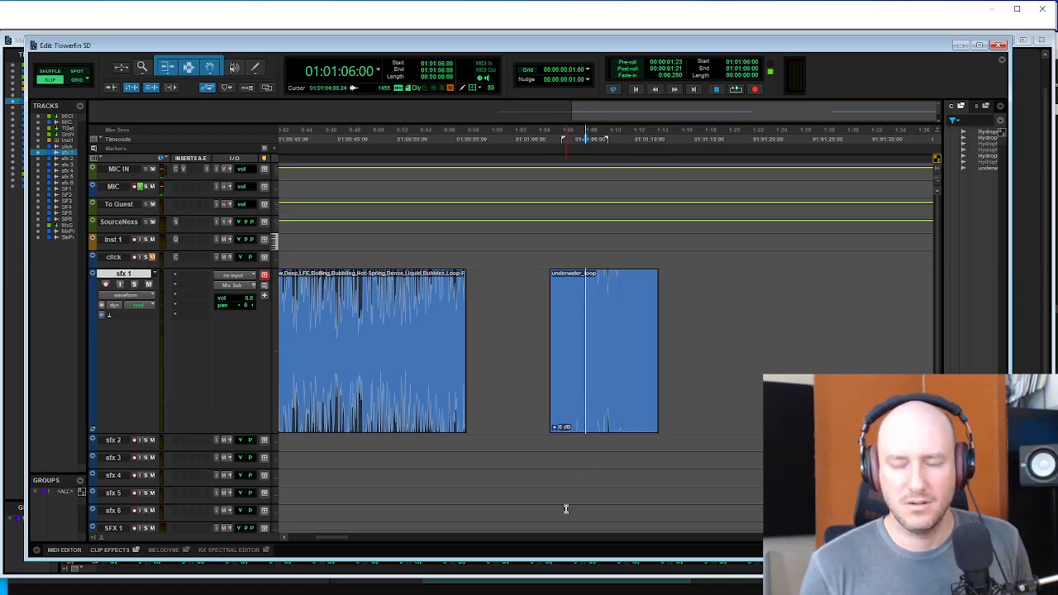
pyautogui.click(550, 329)
pyautogui.press('space')
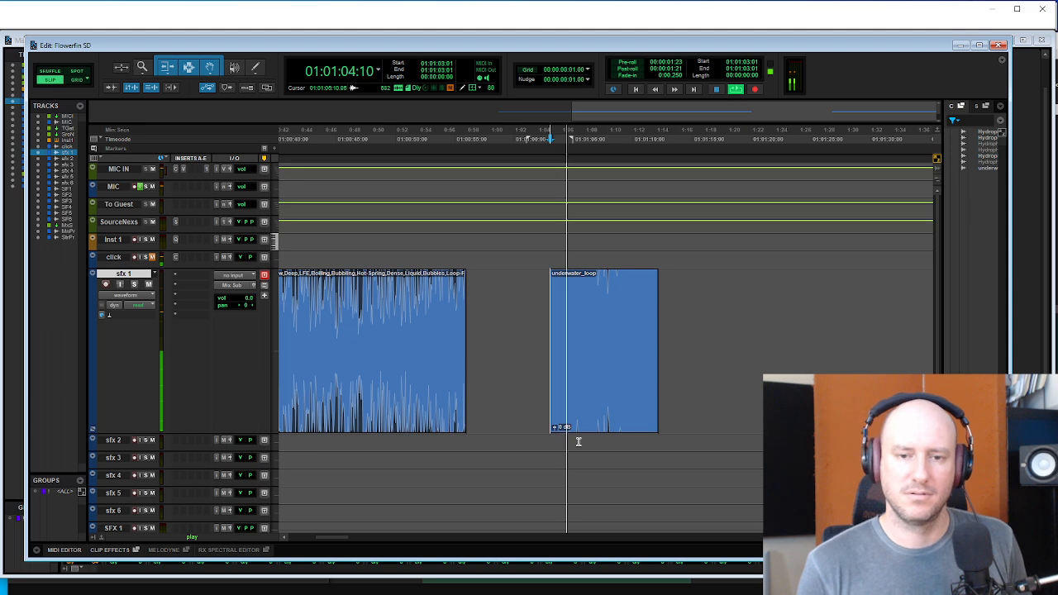
# - Switch to Soundminer, search for "egg break", and audition the first result at a lowered pitch before resetting the pitch to 0
pyautogui.click(579, 441)
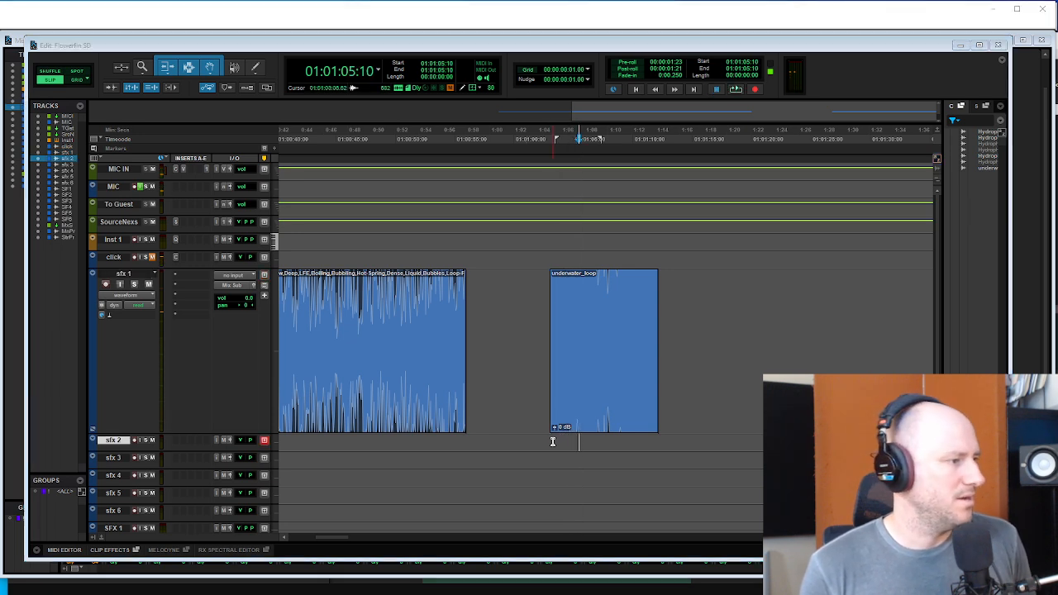
pyautogui.hotkey('alt', 'Tab')
pyautogui.moveTo(599, 42); pyautogui.dragTo(331, 25)
pyautogui.click(349, 60)
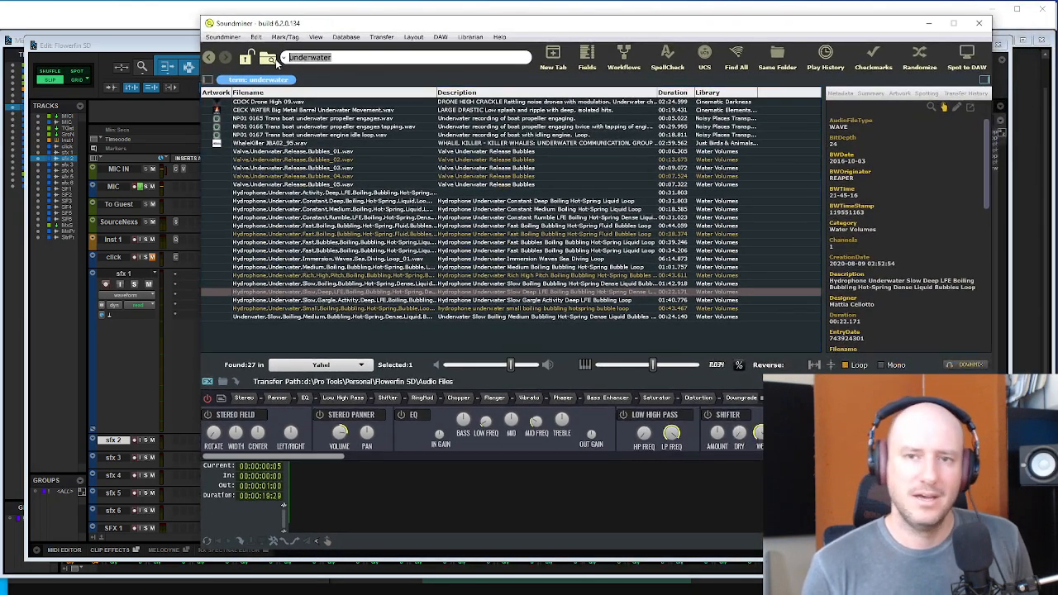
pyautogui.write('egg break')
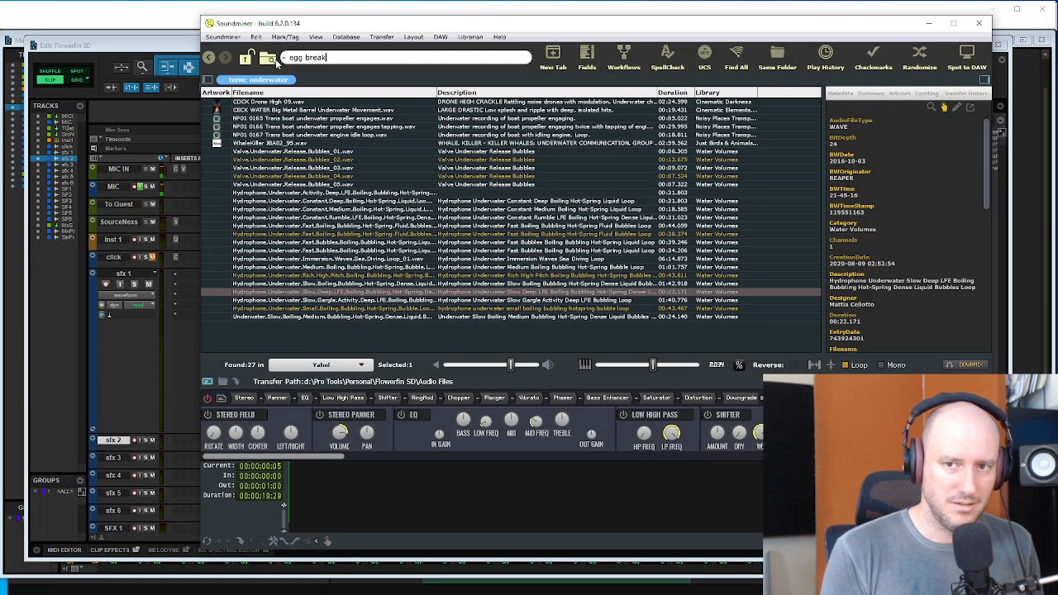
pyautogui.press('Return')
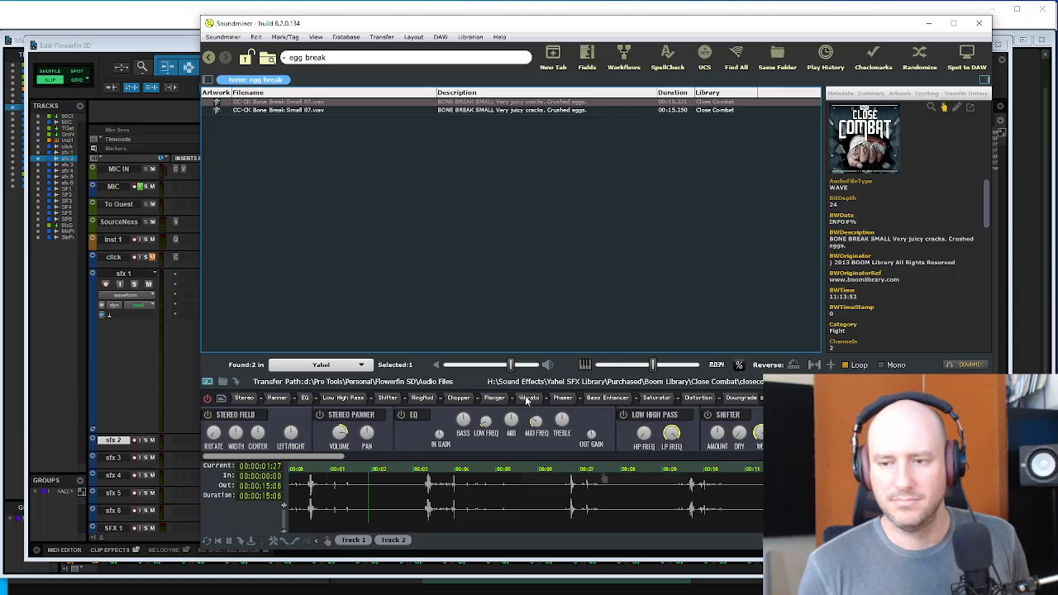
pyautogui.moveTo(652, 370)
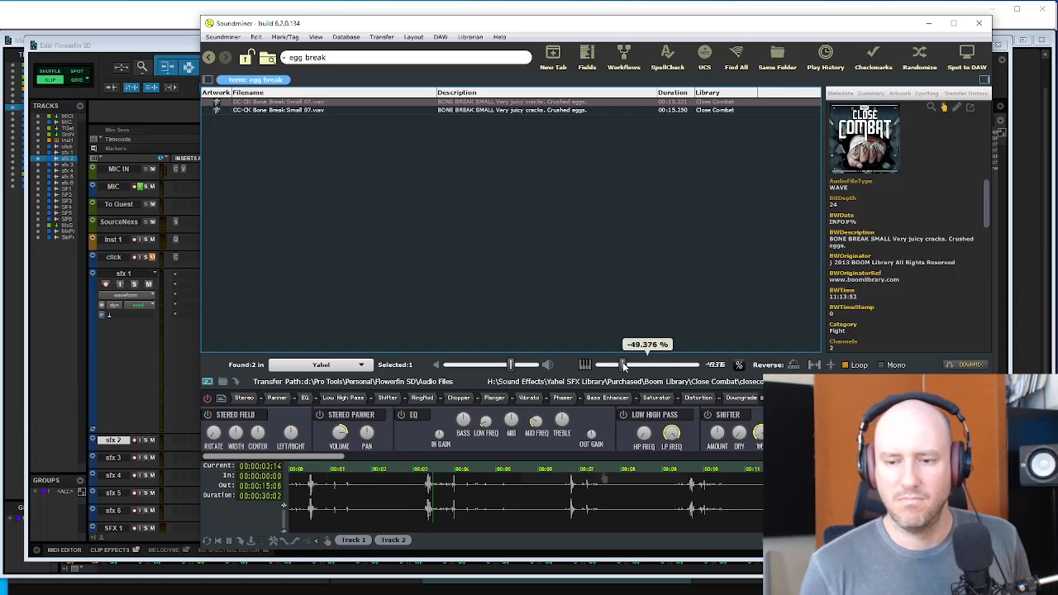
pyautogui.moveTo(624, 364); pyautogui.dragTo(649, 364)
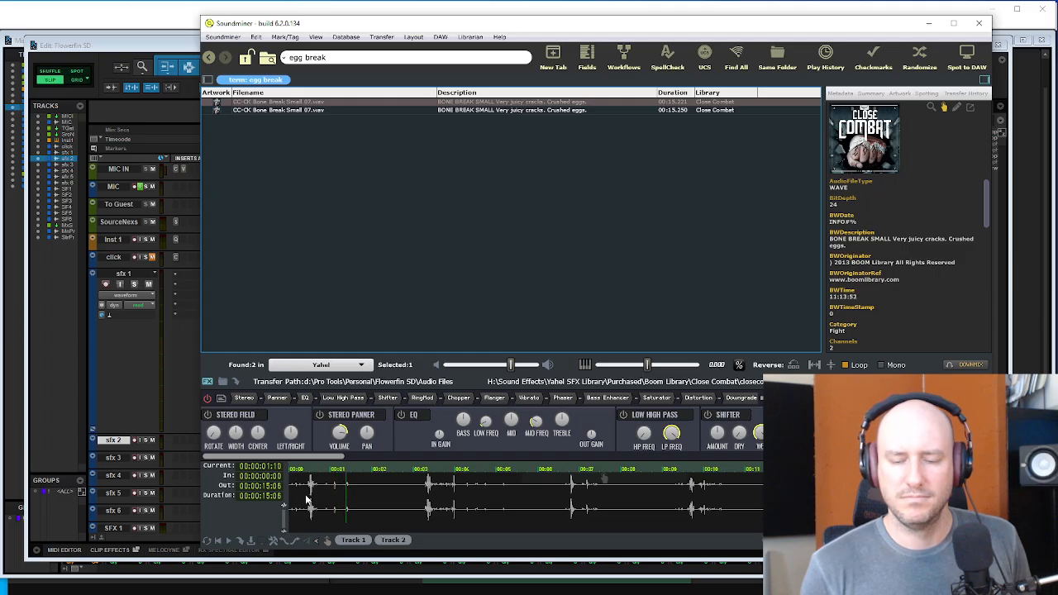
# - Bring the CC-CK Bone Break Small 07 recording from Soundminer into the Pro Tools session, starting on the sfx 3 track
pyautogui.moveTo(306, 500); pyautogui.dragTo(328, 501)
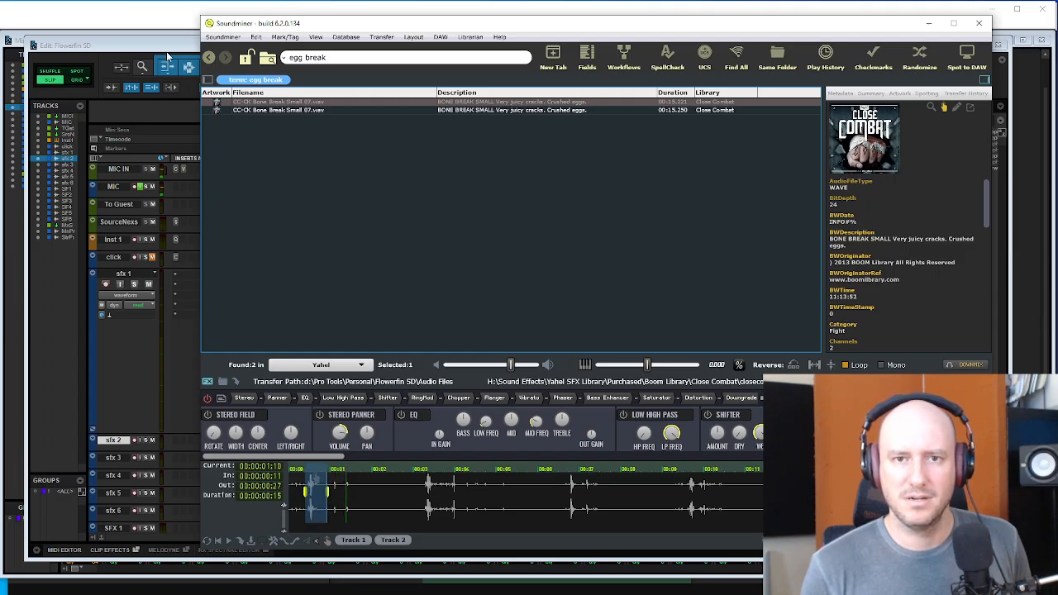
pyautogui.moveTo(256, 38); pyautogui.dragTo(667, 25)
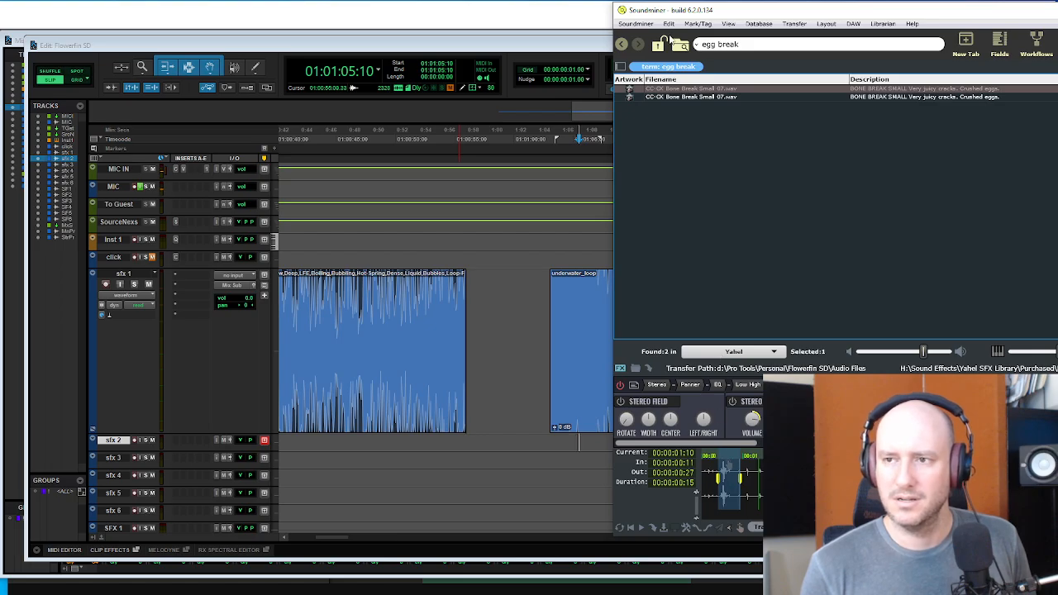
pyautogui.moveTo(690, 93); pyautogui.dragTo(510, 463)
pyautogui.press('r')
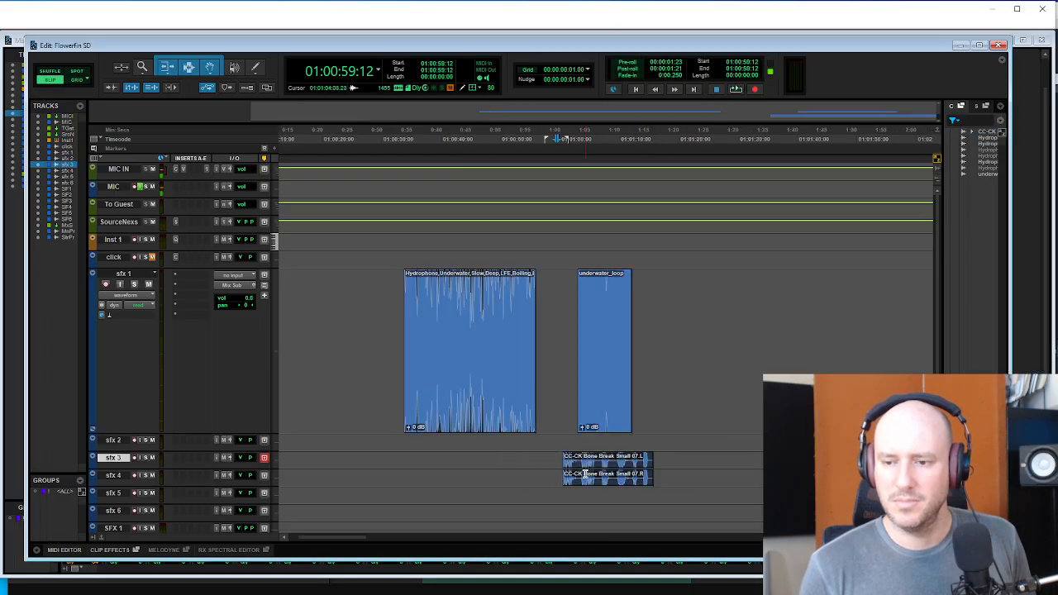
# - Delete the bone-break recording's right-channel clip from sfx 4 and move its left-channel clip to sfx 2 at 01:01:04:18
pyautogui.press('Tab')
pyautogui.click(587, 483)
pyautogui.press('Delete')
pyautogui.press('t')
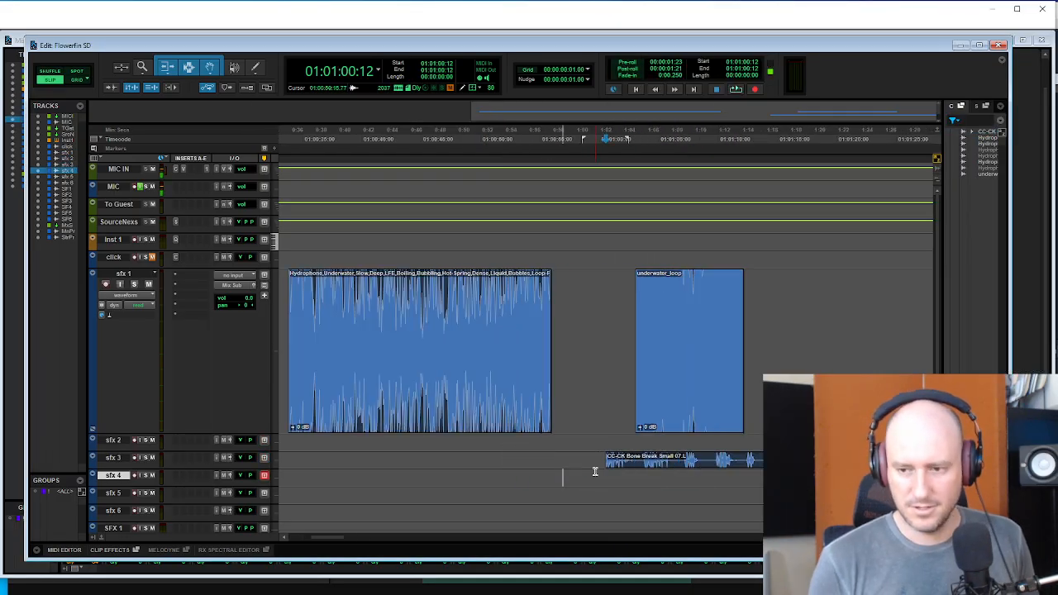
pyautogui.press('t')
pyautogui.press('r')
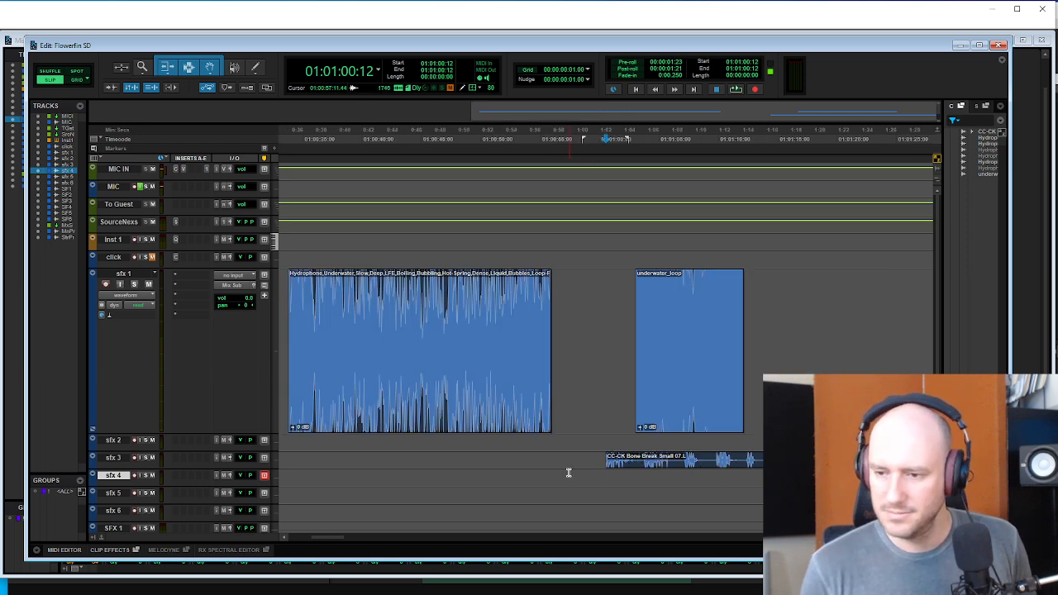
pyautogui.moveTo(649, 468); pyautogui.dragTo(699, 447)
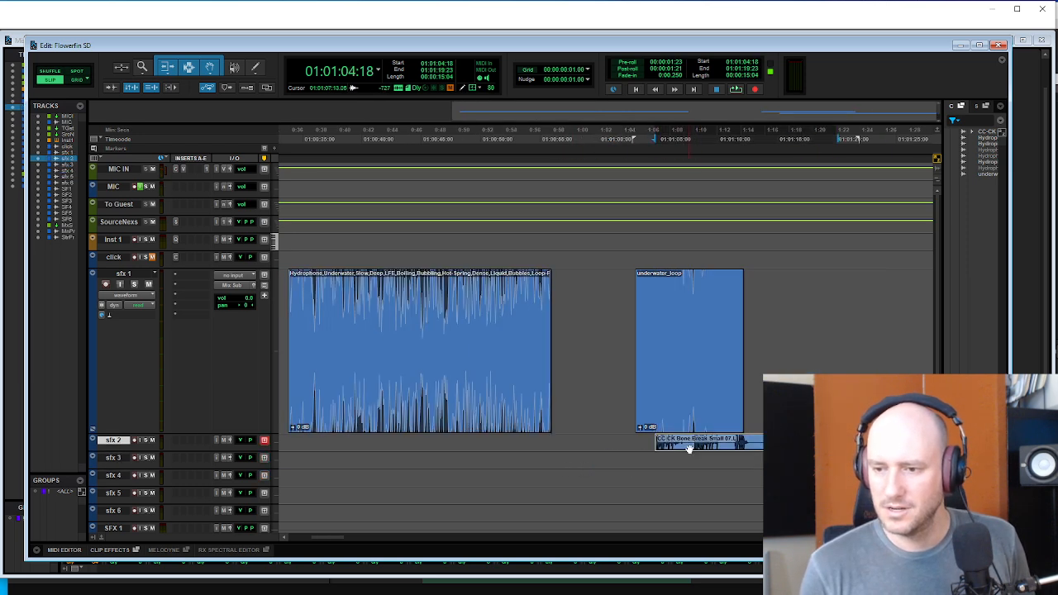
# - Play the bone-break clip together with the underwater loop and increase the sfx 2 track's height
pyautogui.press('space')
pyautogui.press('t')
pyautogui.press('super+Up')
pyautogui.press('super+Up')
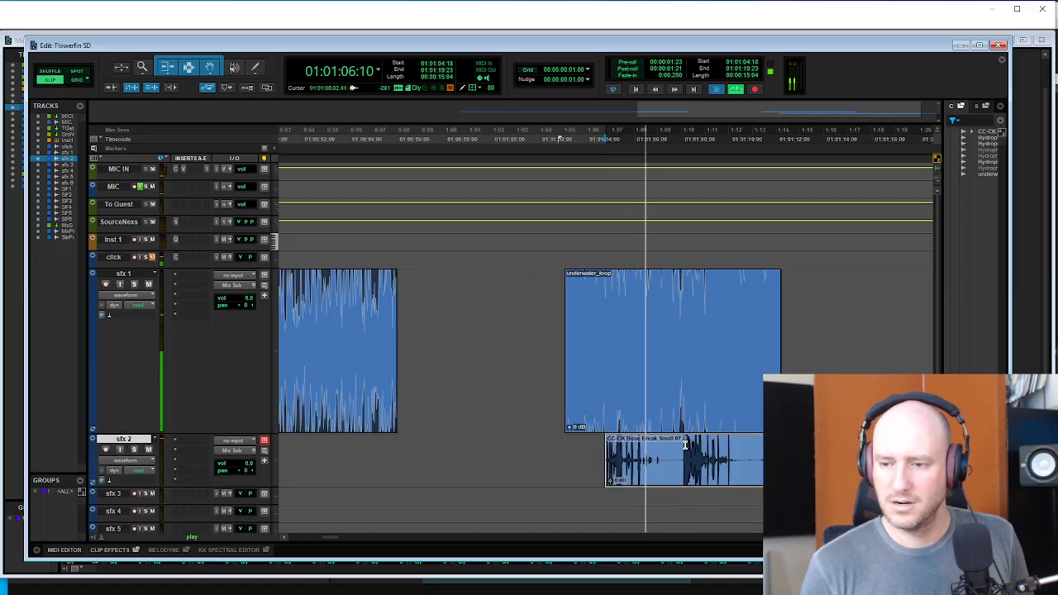
pyautogui.press('space')
pyautogui.press('t')
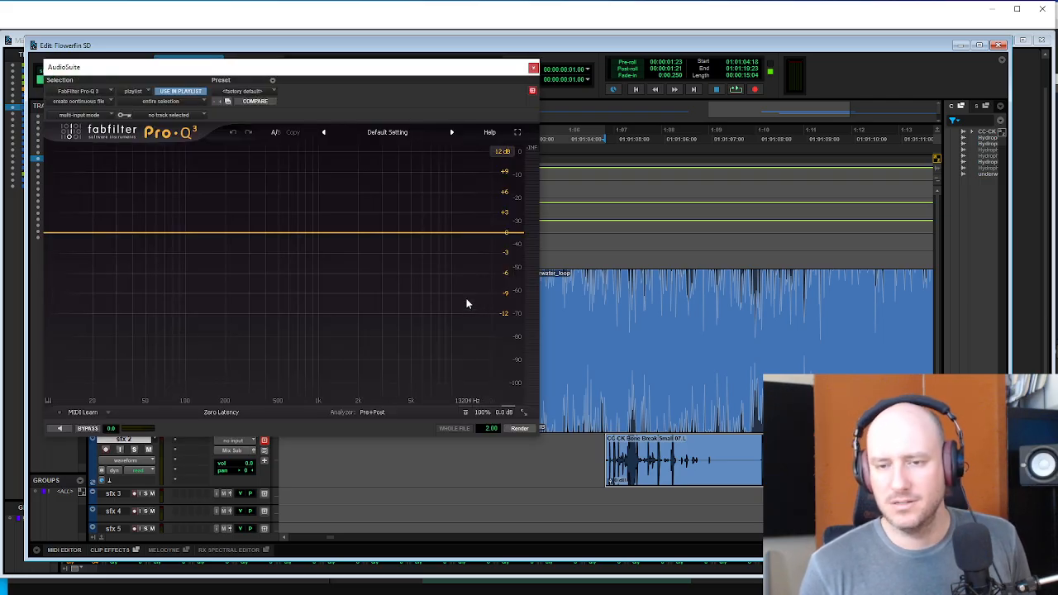
# - Preview the bone-break clip through FabFilter Pro-Q 3 and load the Band Pass Wide preset
pyautogui.click(66, 429)
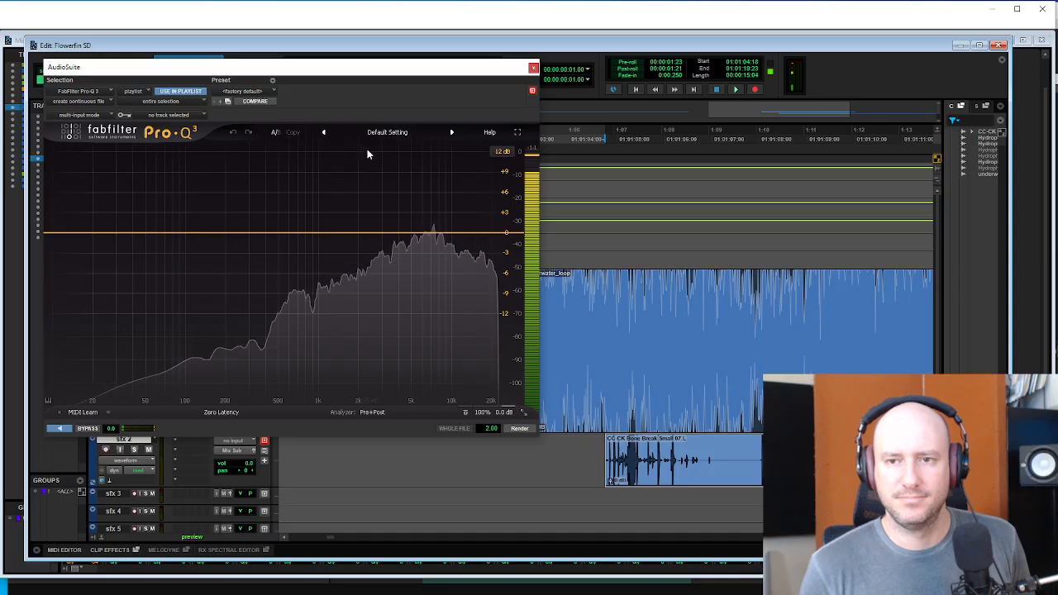
pyautogui.click(323, 133)
pyautogui.click(323, 133)
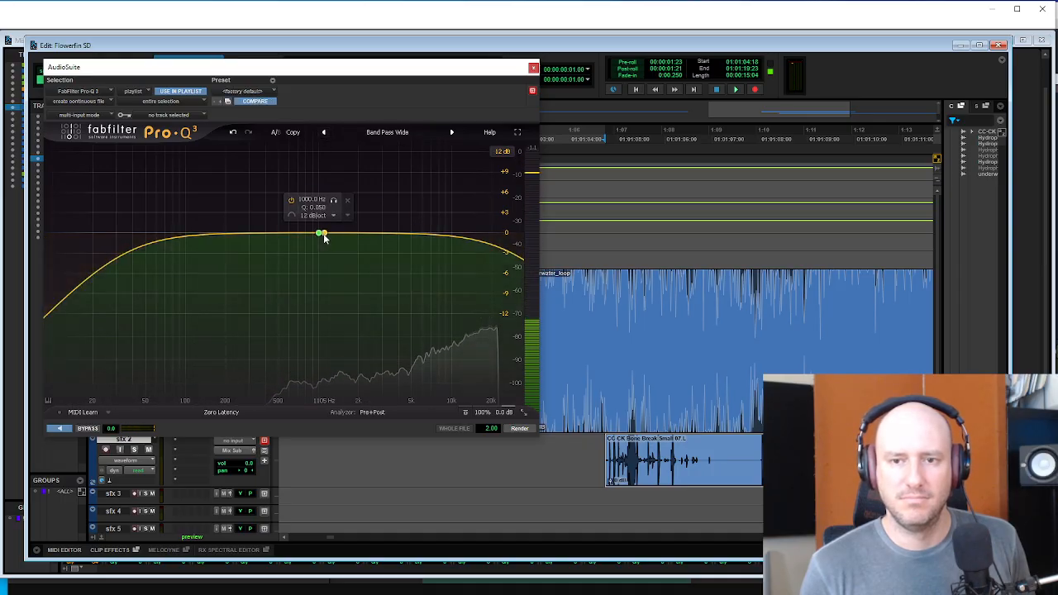
# - Lower the band-pass centre to about 38.6 Hz and add two overlapping low-mid bell boosts, one at about 269 Hz and +10 dB
pyautogui.moveTo(323, 232); pyautogui.dragTo(130, 267)
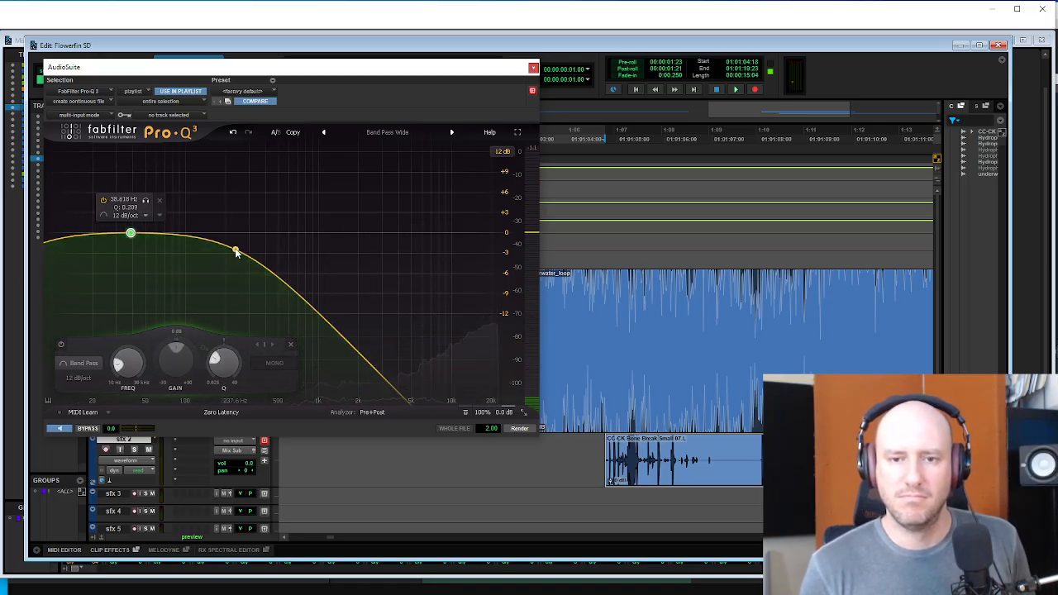
pyautogui.moveTo(236, 245); pyautogui.dragTo(212, 157)
pyautogui.moveTo(258, 237); pyautogui.dragTo(277, 150)
pyautogui.moveTo(211, 163); pyautogui.dragTo(243, 167)
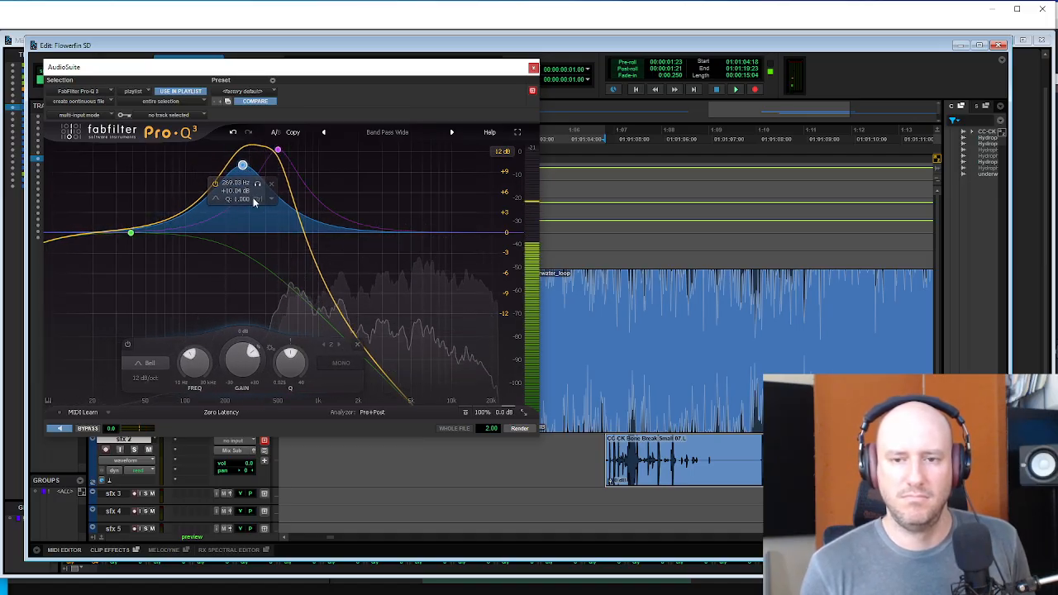
# - Raise the EQ's output level to about +8.3 dB and render the processing onto the bone-break clip
pyautogui.moveTo(323, 65); pyautogui.dragTo(332, 110)
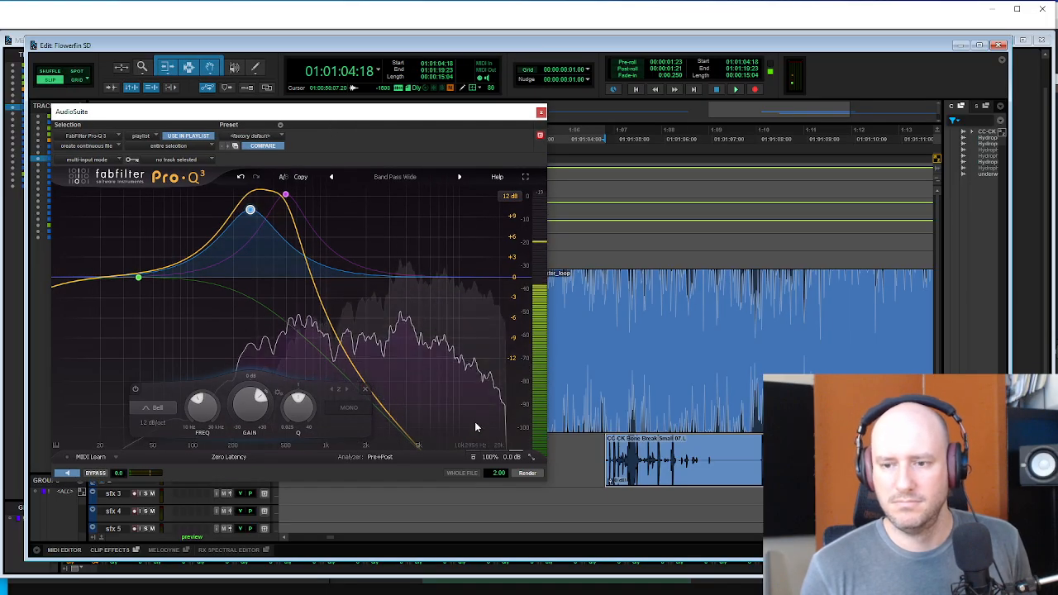
pyautogui.moveTo(506, 410); pyautogui.dragTo(519, 409)
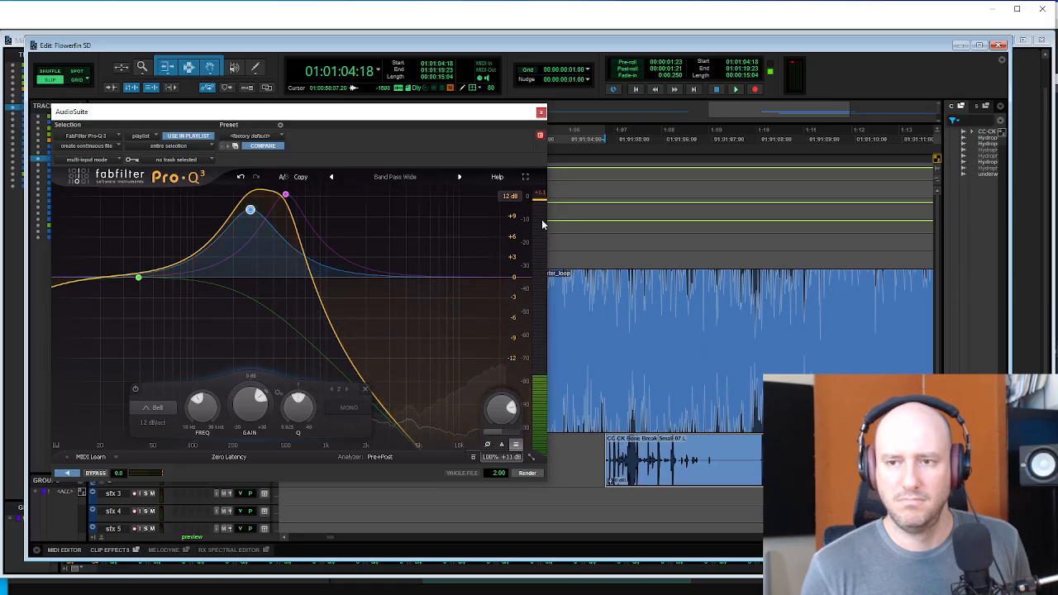
pyautogui.moveTo(516, 409); pyautogui.dragTo(514, 415)
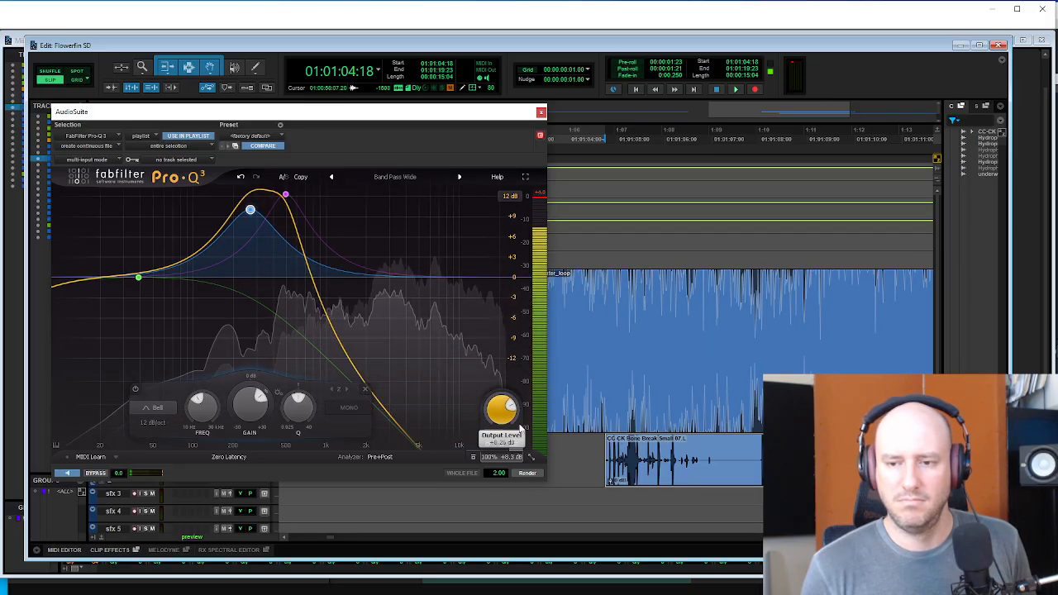
pyautogui.click(530, 475)
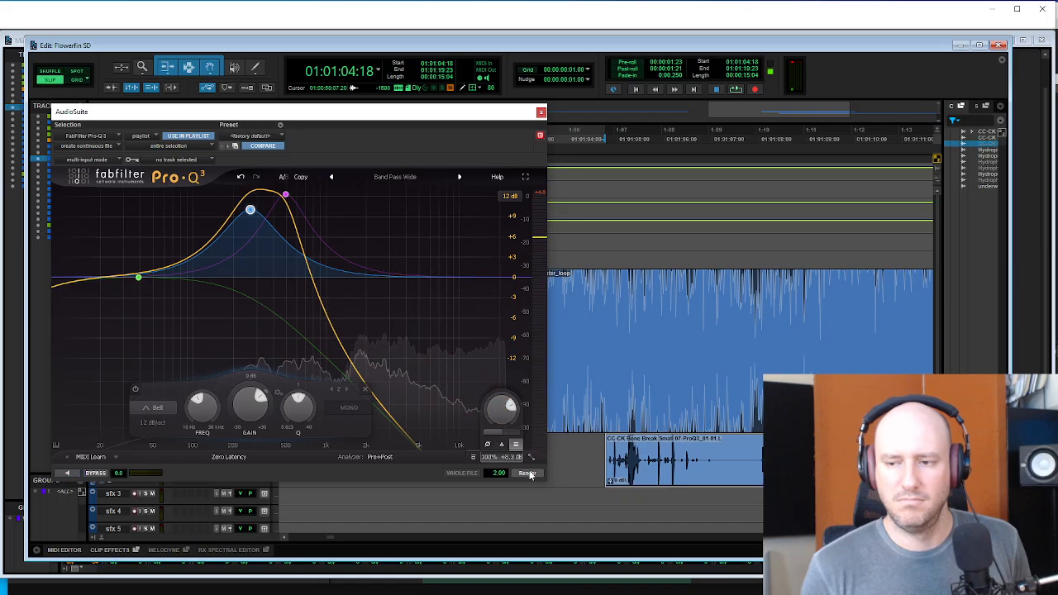
# - Play the rendered bone-break clip with the underwater loop, then place the edit cursor on sfx 3 at 01:01:05:04
pyautogui.click(586, 454)
pyautogui.press('space')
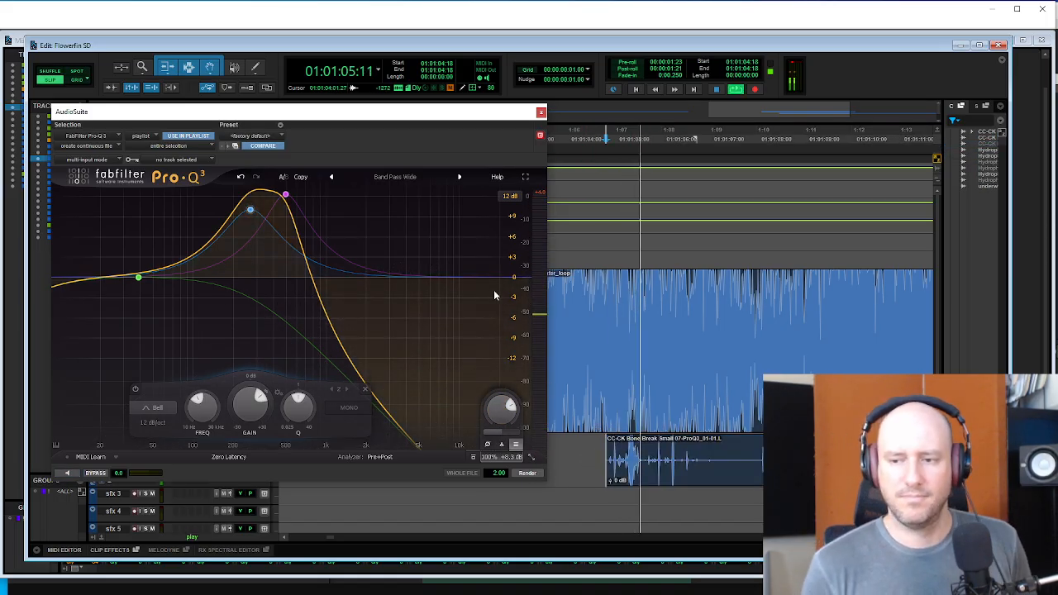
pyautogui.press('space')
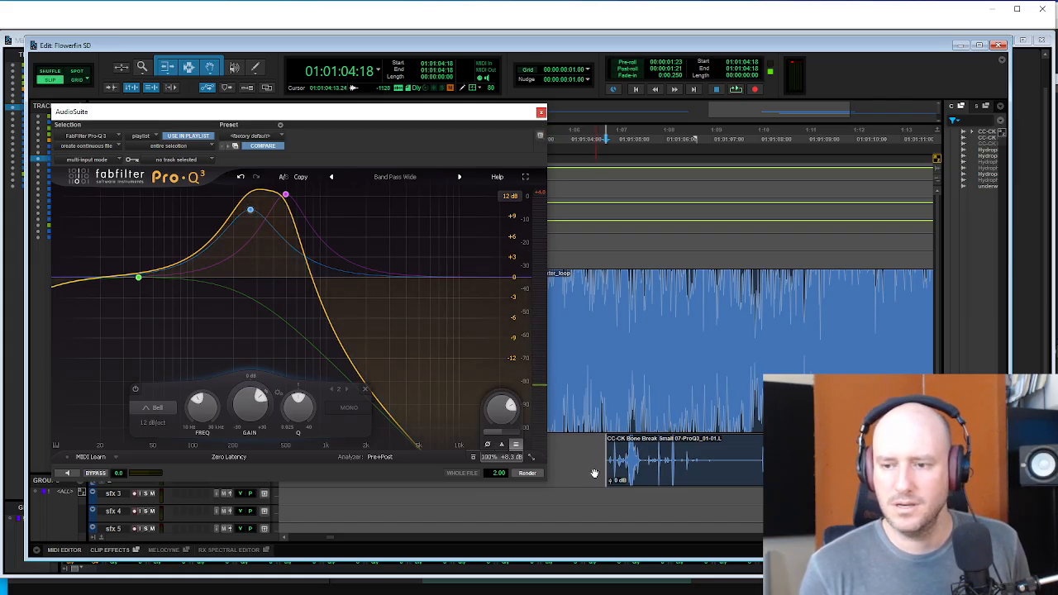
pyautogui.press('space')
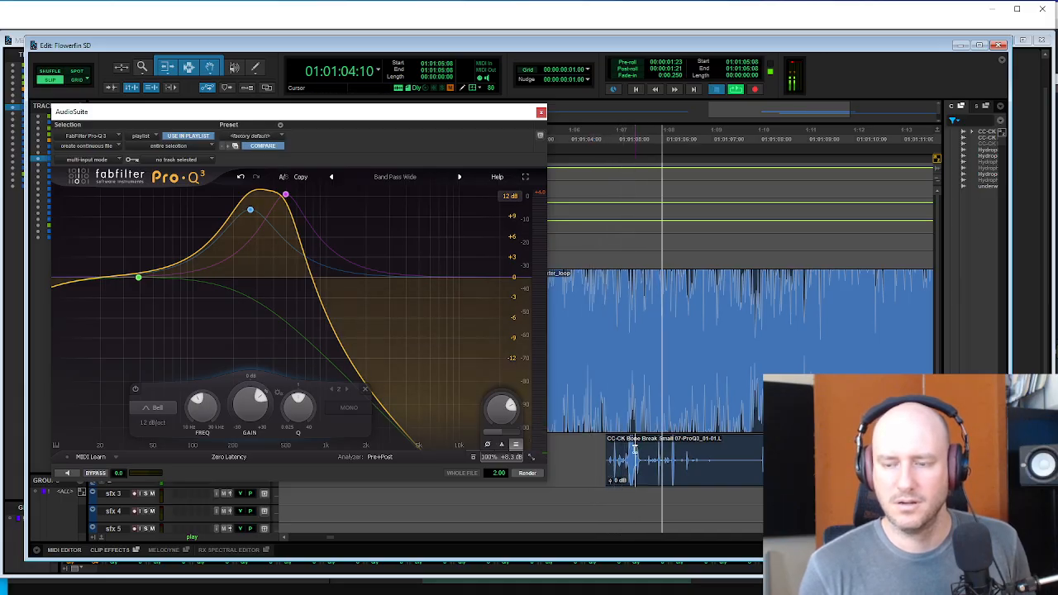
pyautogui.press('space')
pyautogui.press('t')
pyautogui.click(589, 497)
# - Switch to Soundminer and search the sound library for "drum hit"
pyautogui.hotkey('alt', 'Tab')
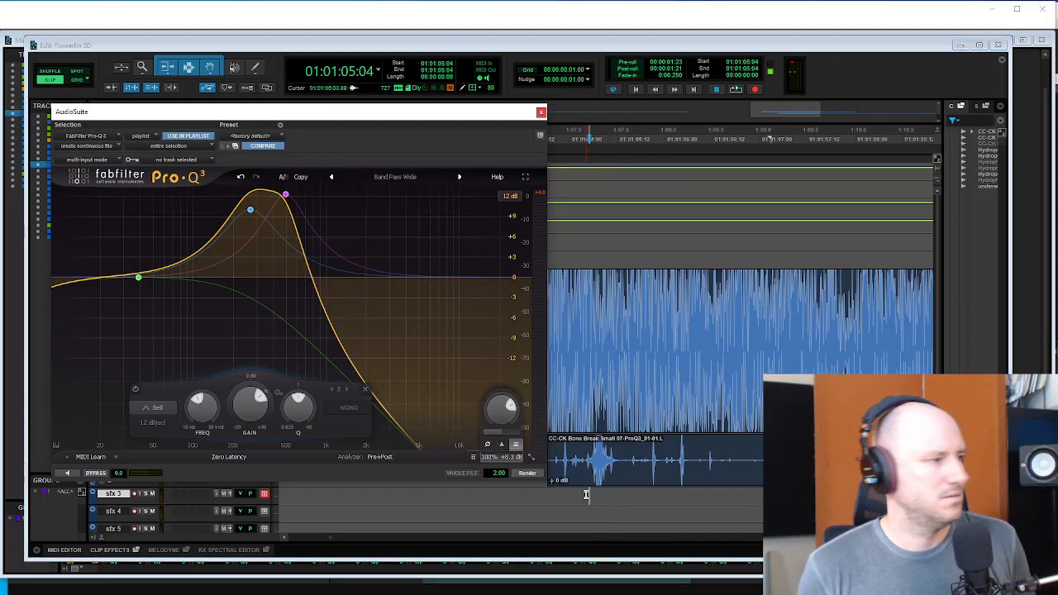
pyautogui.moveTo(699, 10); pyautogui.dragTo(240, 24)
pyautogui.moveTo(300, 60); pyautogui.dragTo(244, 58)
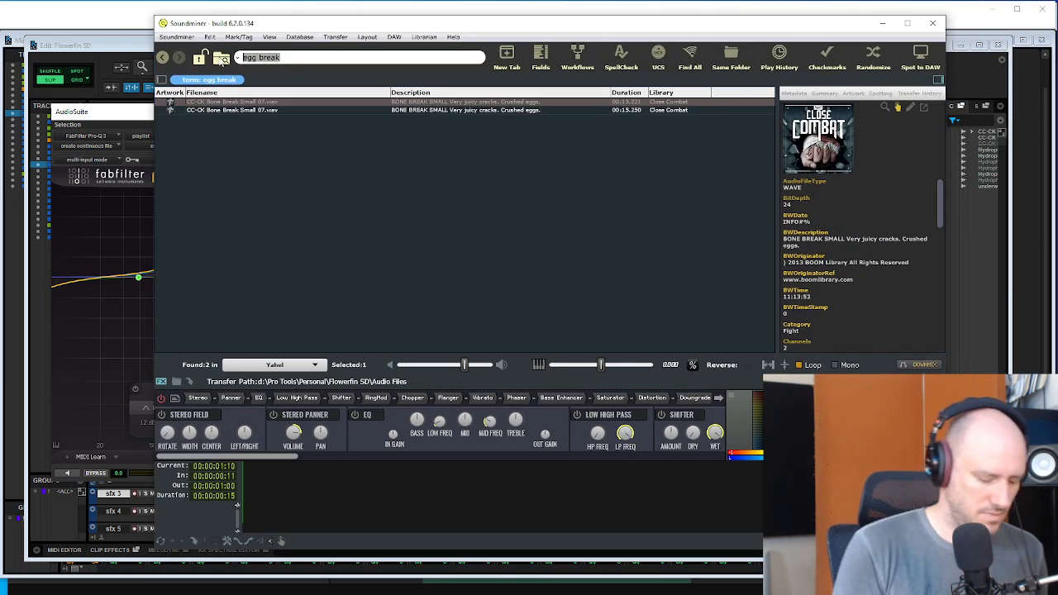
pyautogui.write('drum hit')
pyautogui.press('Return')
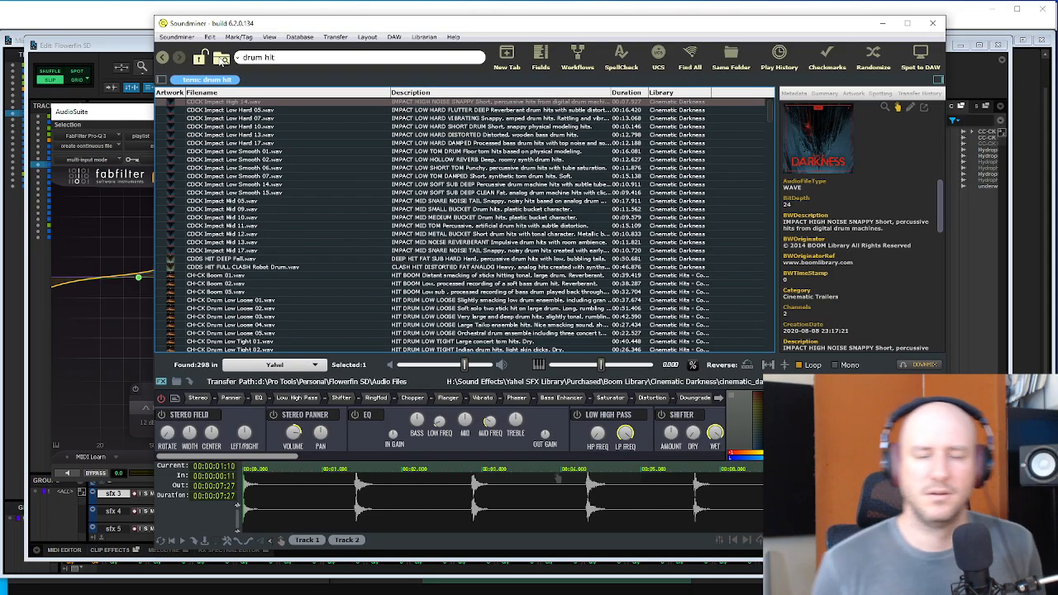
# - Audition CDCK Impact Mid 13, CH-CK Drum Low Tight 07 and Drum Low Tight 12, varying the playback pitch
pyautogui.click(244, 242)
pyautogui.scroll(-4, 252, 264)
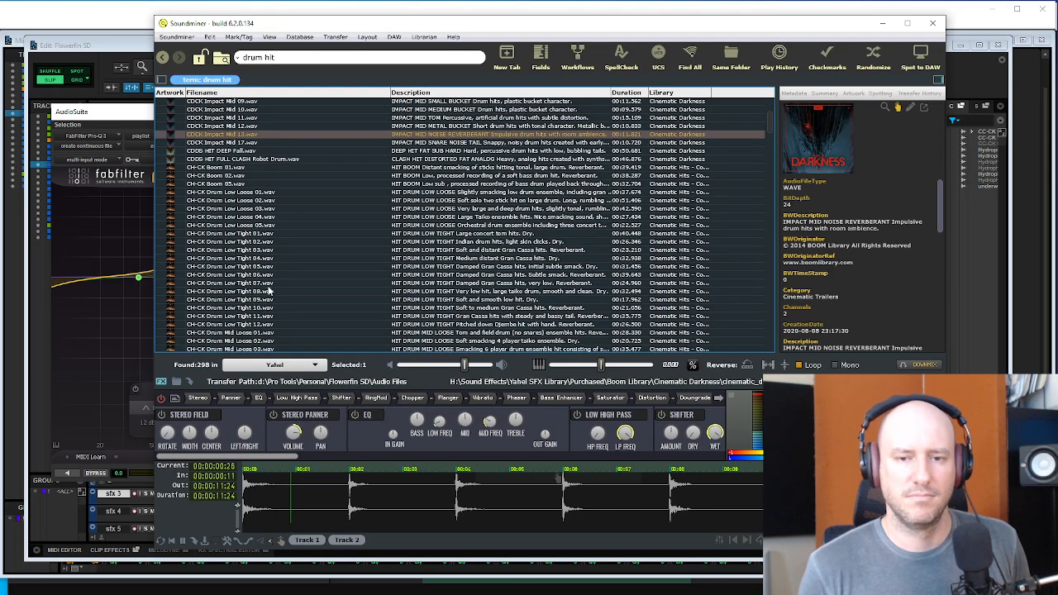
pyautogui.click(265, 283)
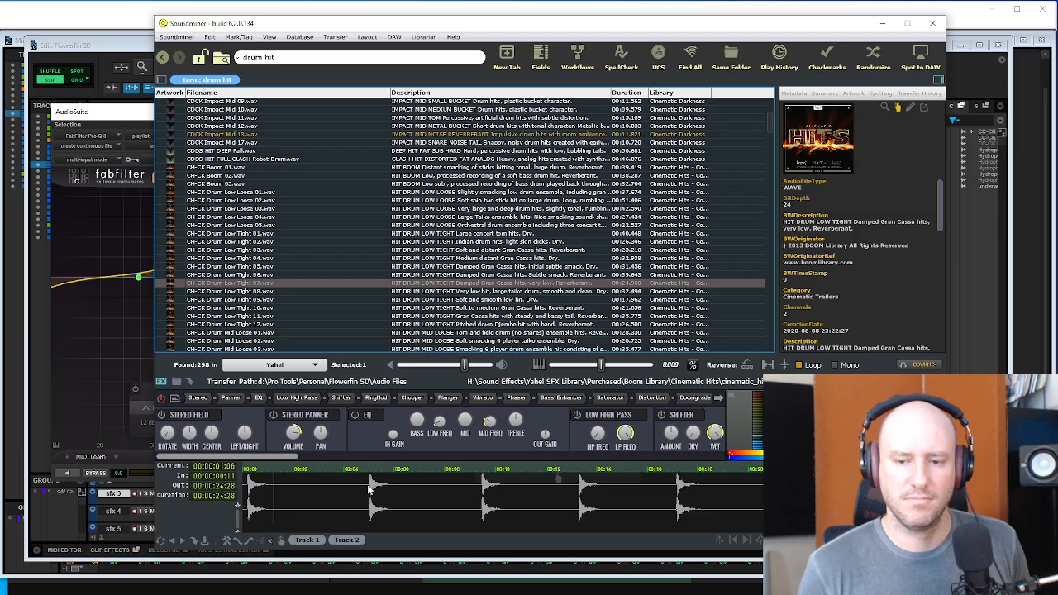
pyautogui.moveTo(601, 365); pyautogui.dragTo(619, 369)
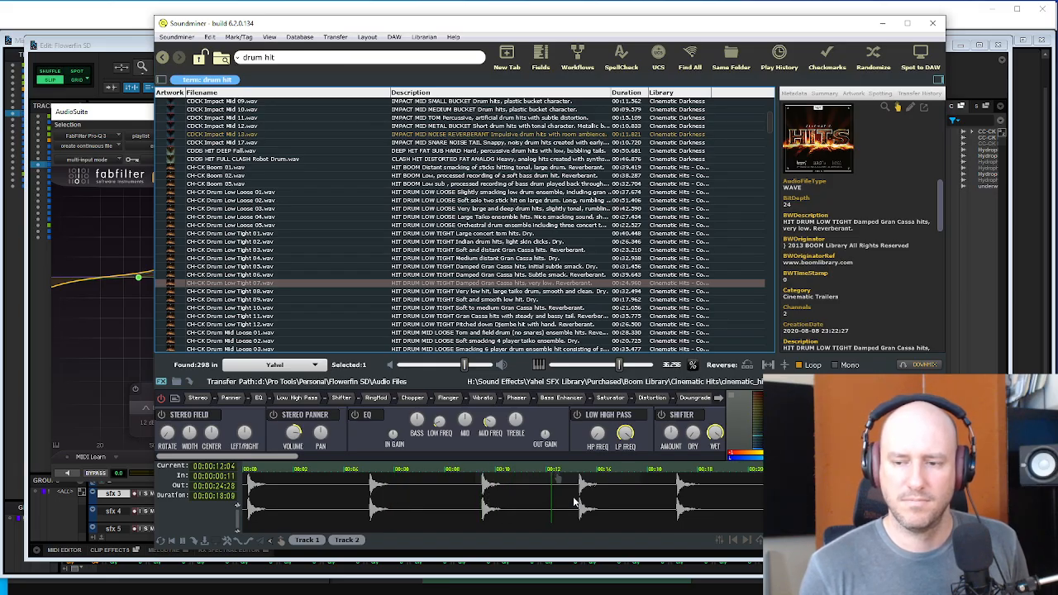
pyautogui.moveTo(619, 366); pyautogui.dragTo(596, 371)
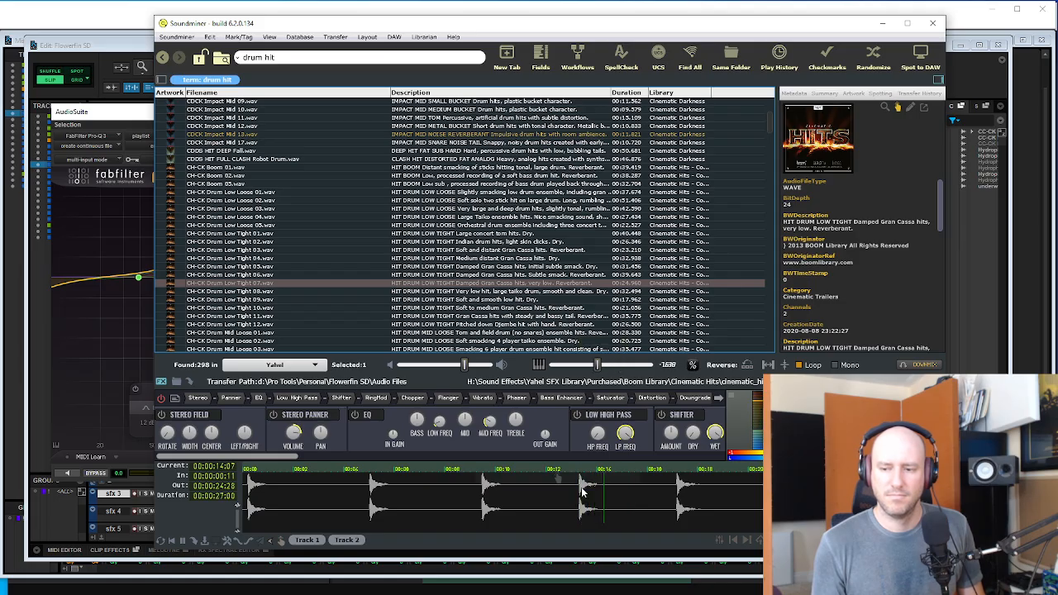
pyautogui.click(578, 492)
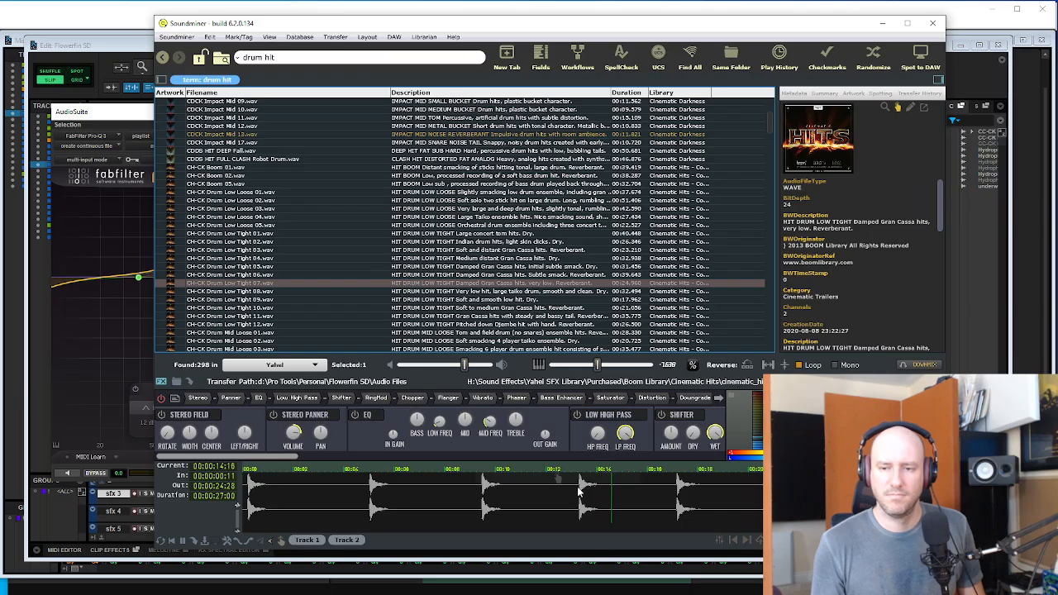
pyautogui.click(358, 324)
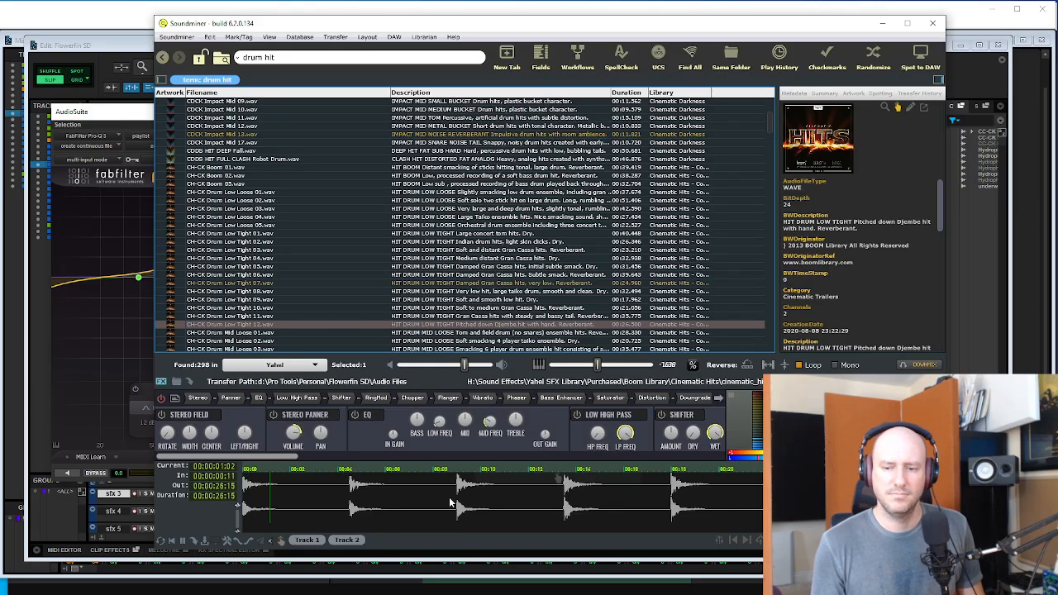
pyautogui.click(576, 497)
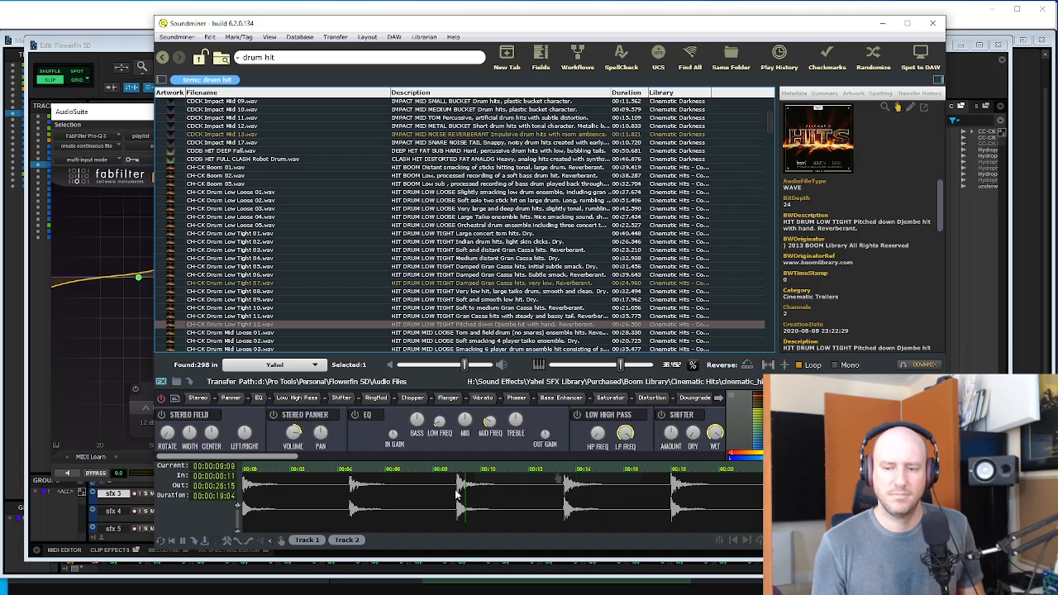
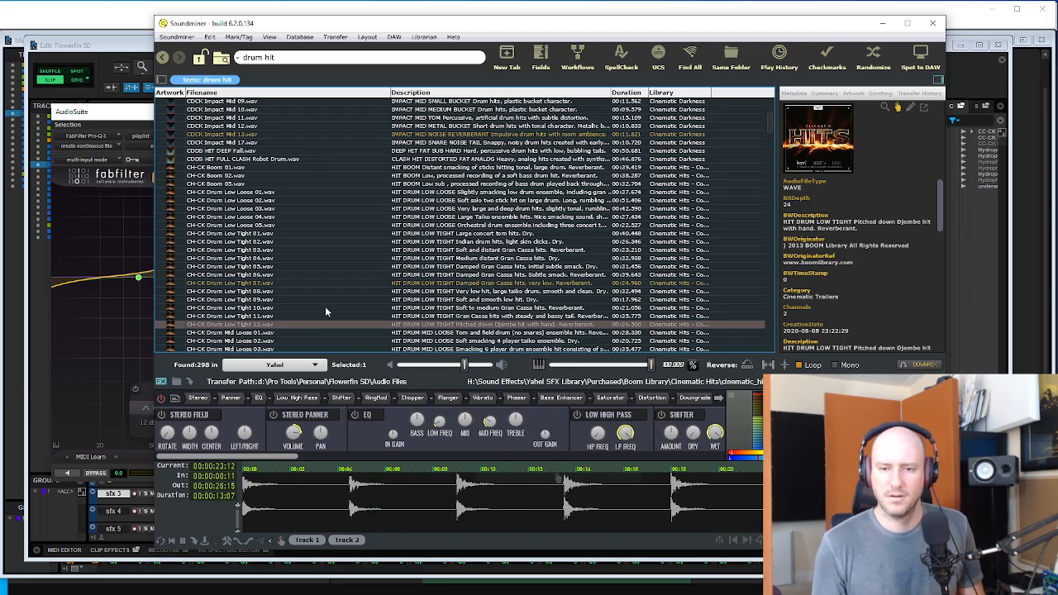
# - Audition more drum hits at 100% raised pitch, including CH-CK Drum Mid Loose 01 and Drum Mid Tight 07, 09 and 11
pyautogui.click(283, 333)
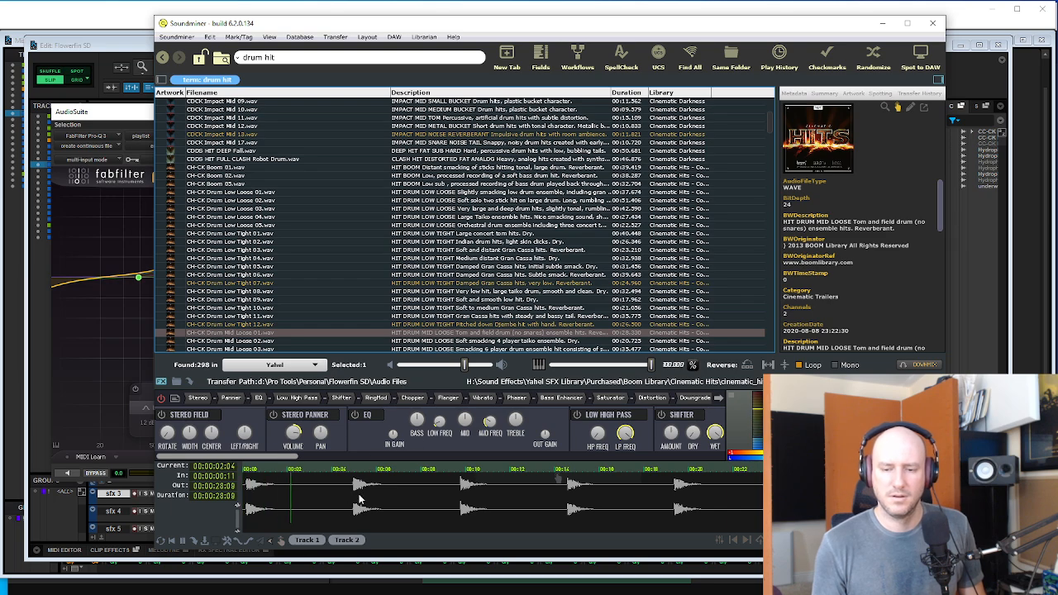
pyautogui.scroll(-8, 269, 221)
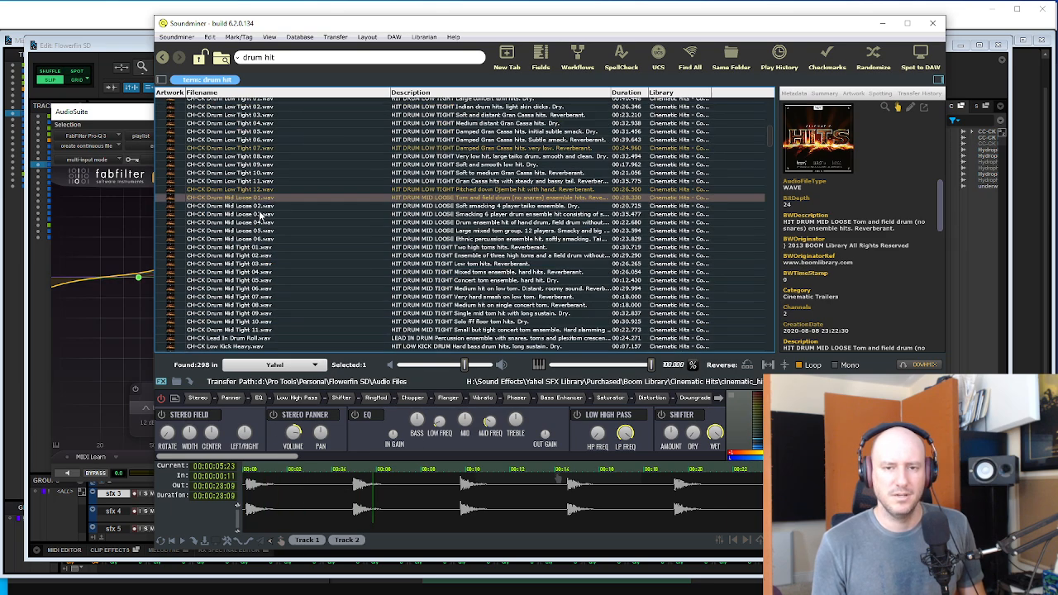
pyautogui.click(273, 216)
pyautogui.click(246, 258)
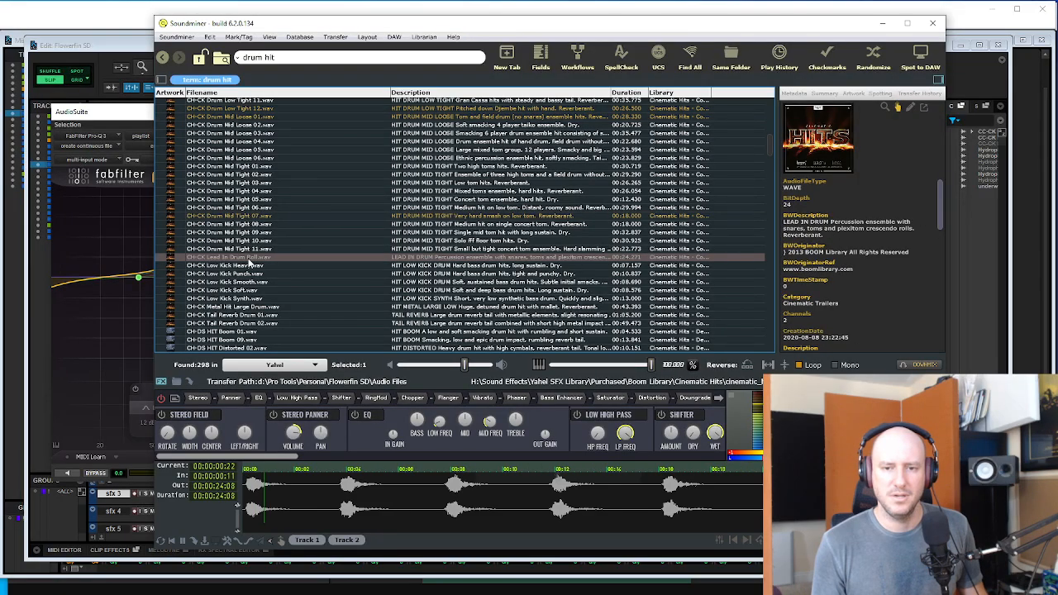
pyautogui.click(252, 249)
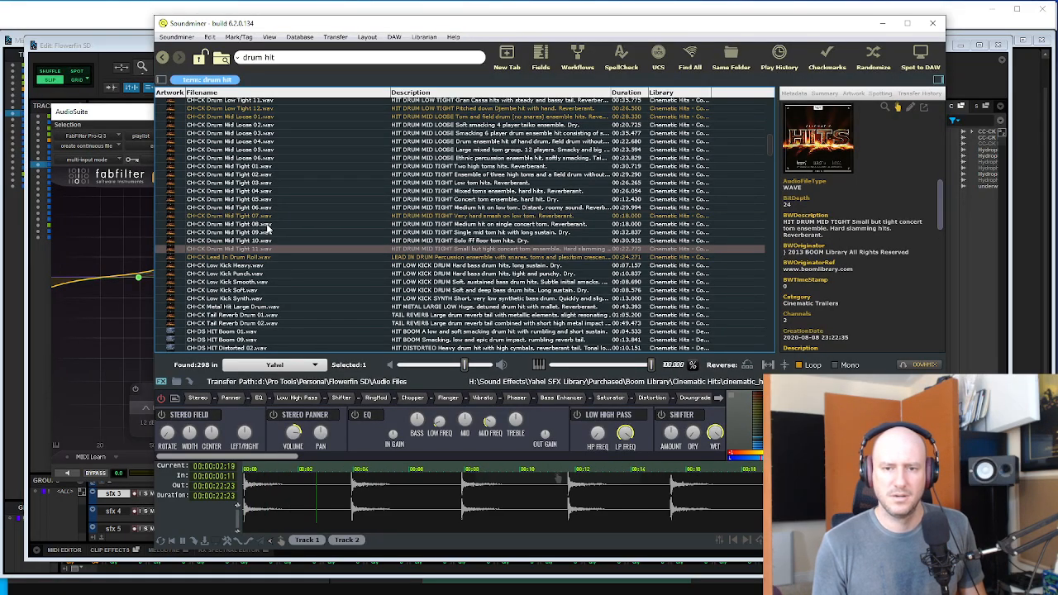
pyautogui.click(266, 232)
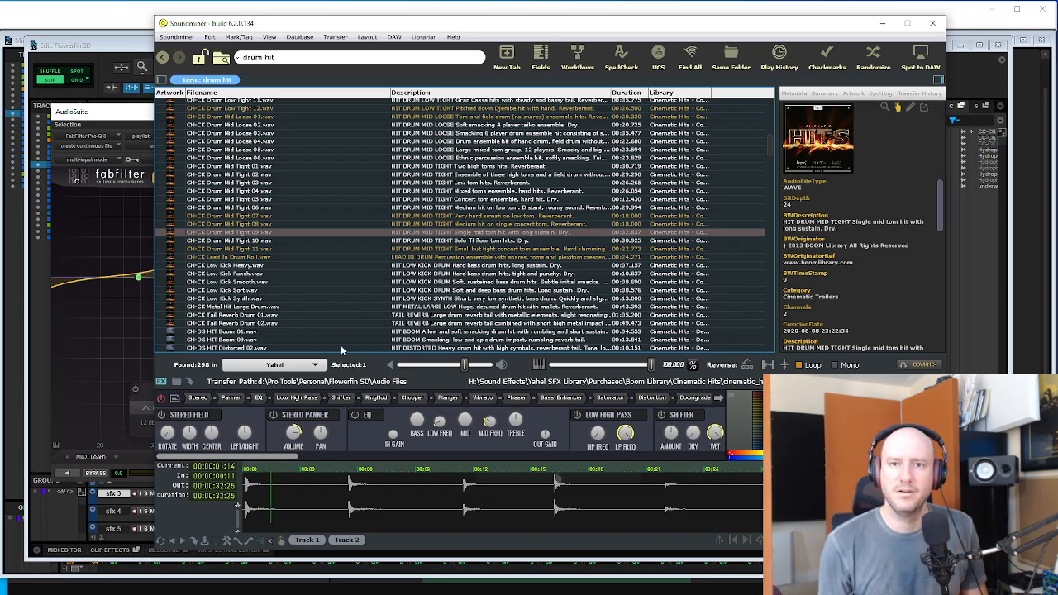
# - Search the sound library for "leather hit"
pyautogui.doubleClick(264, 57)
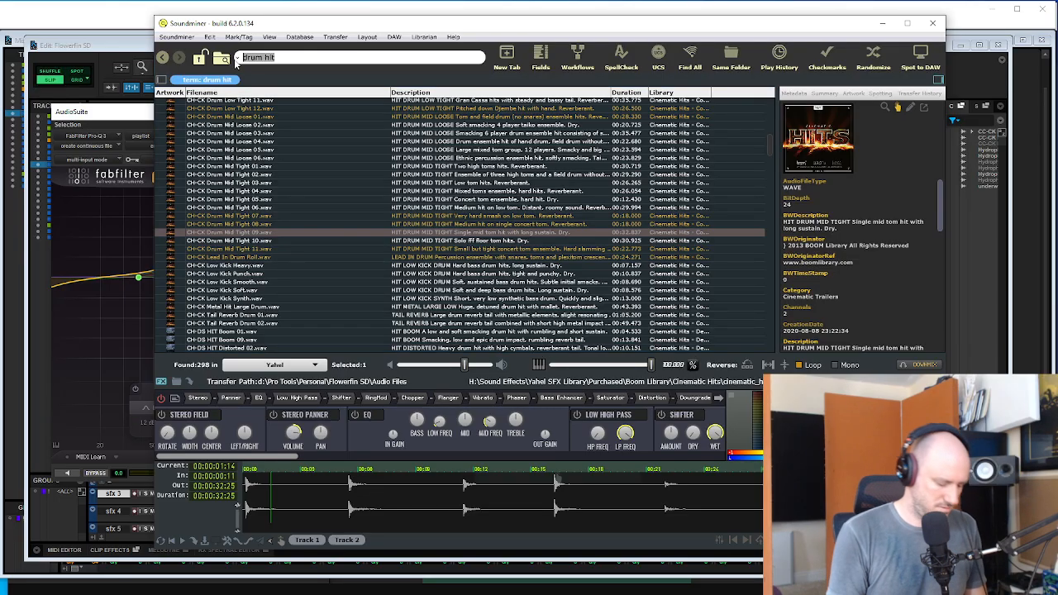
pyautogui.write('leather hit')
pyautogui.press('Return')
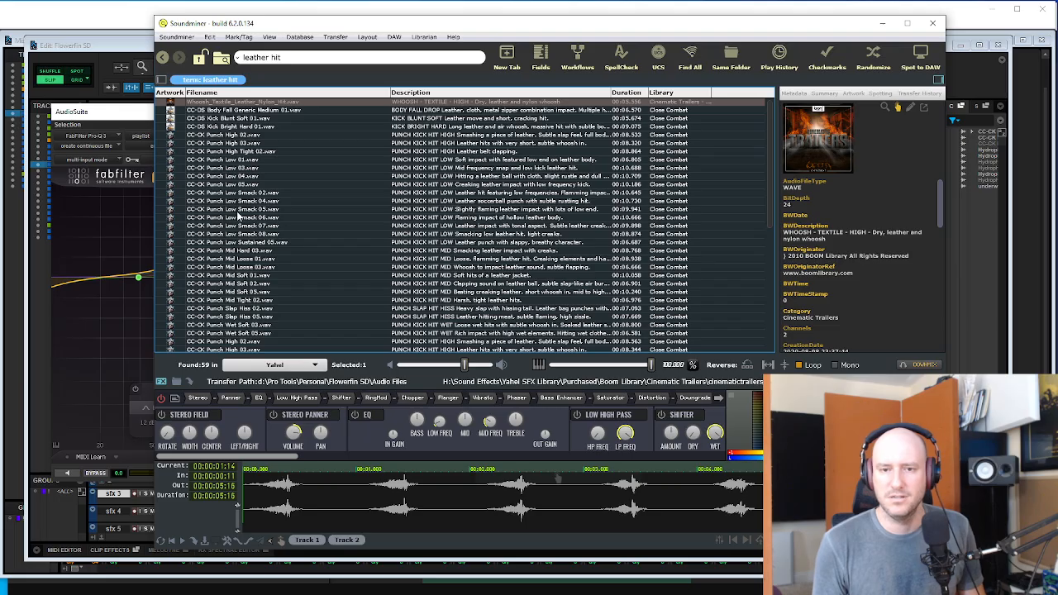
# - Audition Close Combat leather punches, including Punch Mid Loose 03, Mid Hard 03, Mid Tight 02 and Wet Soft 03
pyautogui.click(238, 210)
pyautogui.click(245, 275)
pyautogui.click(245, 267)
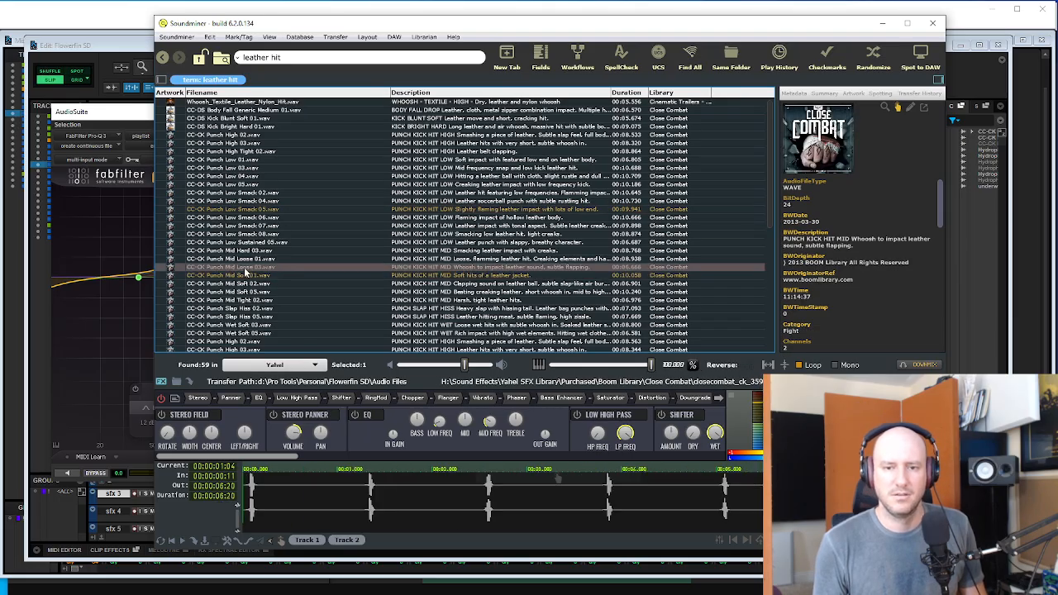
pyautogui.click(244, 260)
pyautogui.click(239, 251)
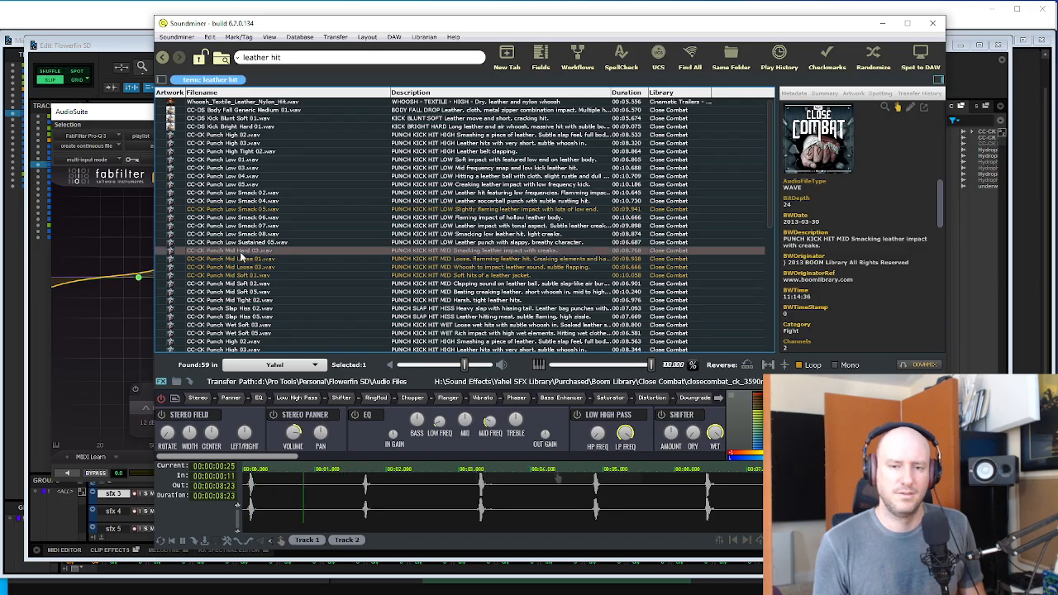
pyautogui.click(242, 244)
pyautogui.click(250, 300)
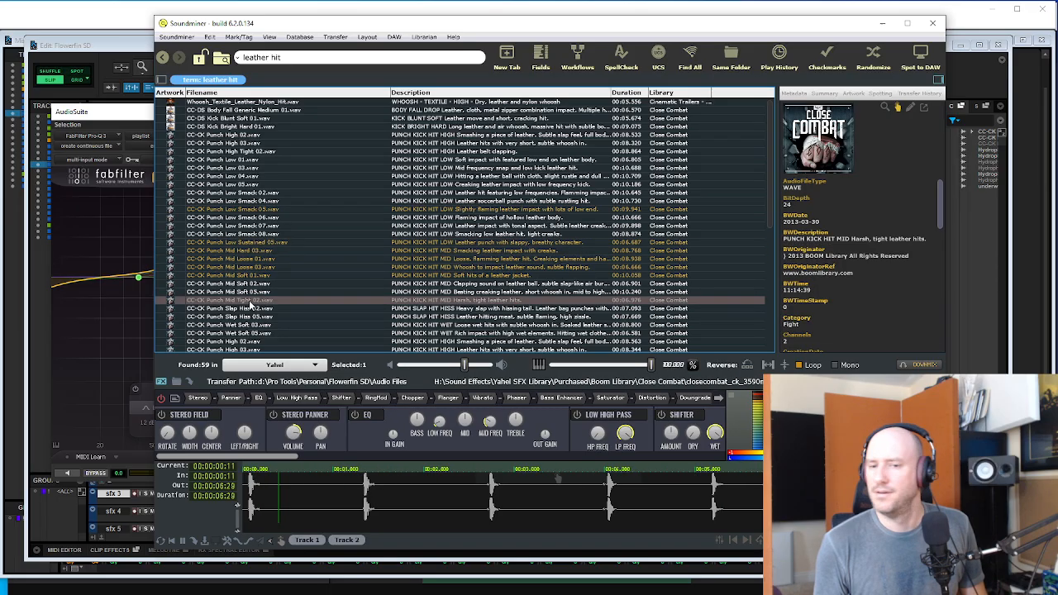
pyautogui.click(251, 308)
pyautogui.click(249, 325)
# - Compare further low leather punches, select CC-CK Punch Low Smack 08 and reset the playback pitch to 0
pyautogui.scroll(-5, 249, 324)
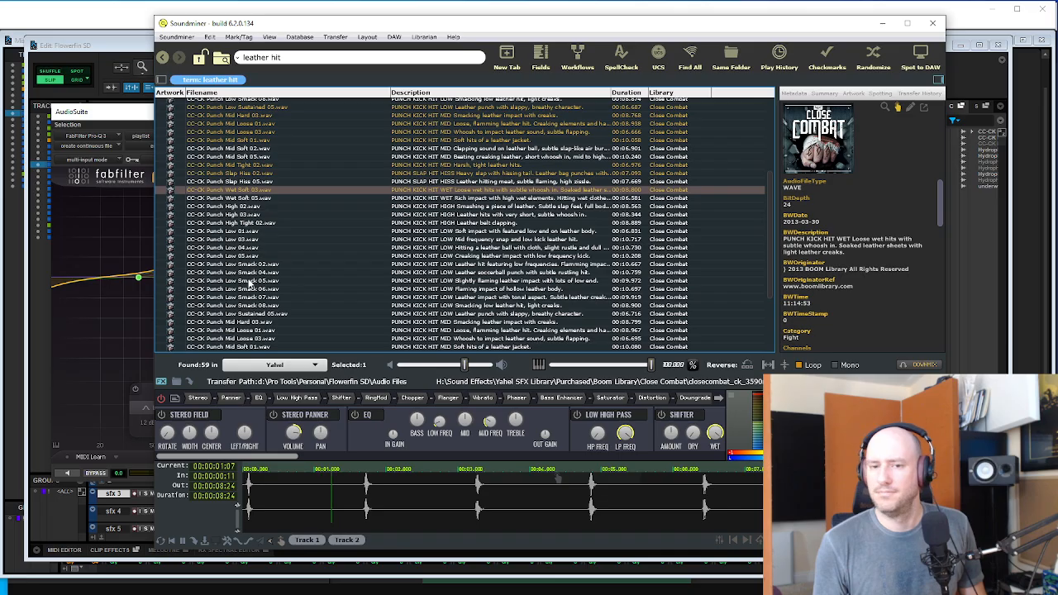
pyautogui.click(248, 281)
pyautogui.click(251, 265)
pyautogui.click(258, 305)
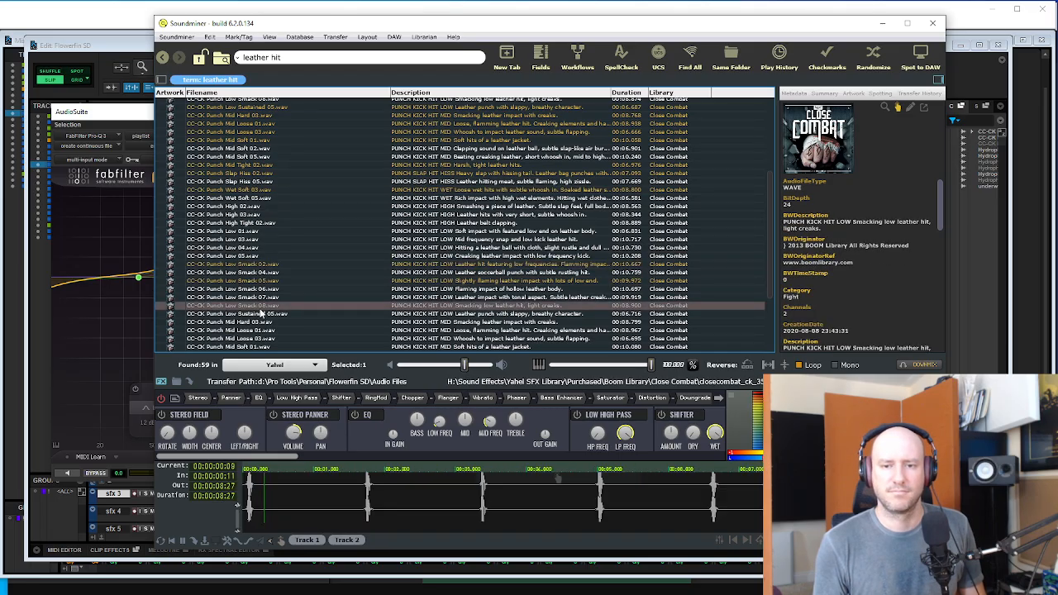
pyautogui.click(260, 317)
pyautogui.click(259, 307)
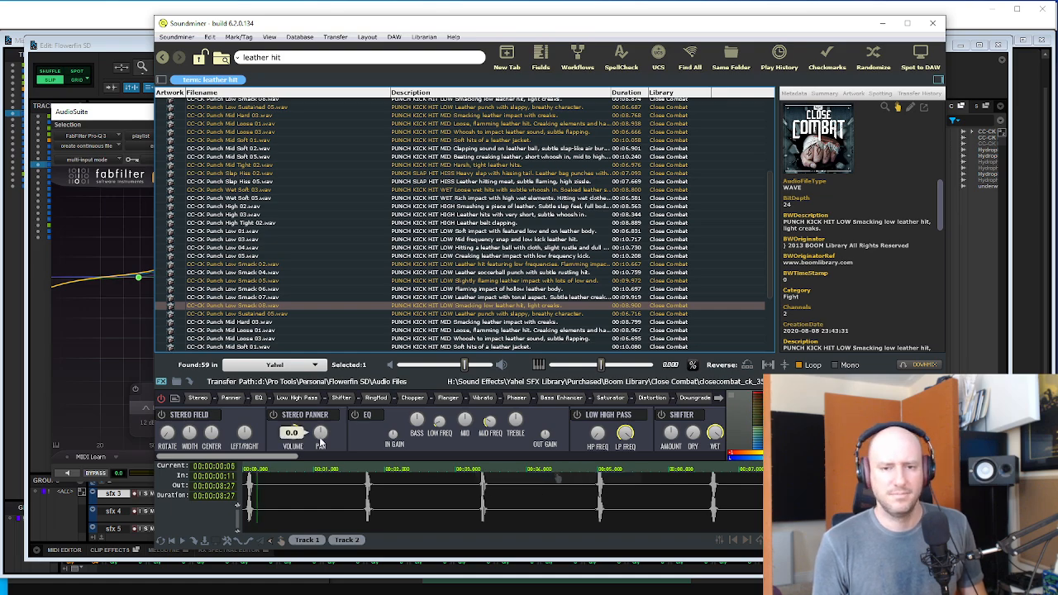
# - Move the Soundminer and AudioSuite windows aside and bring the Pro Tools Edit window to the front
pyautogui.moveTo(266, 30); pyautogui.dragTo(500, 68)
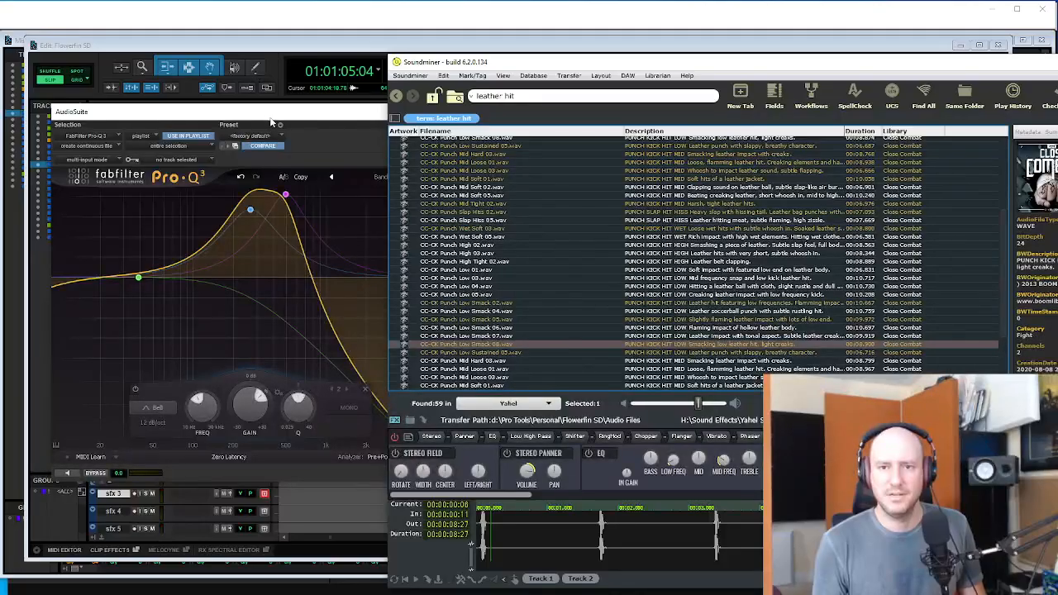
pyautogui.moveTo(271, 123); pyautogui.dragTo(0, 134)
pyautogui.click(344, 238)
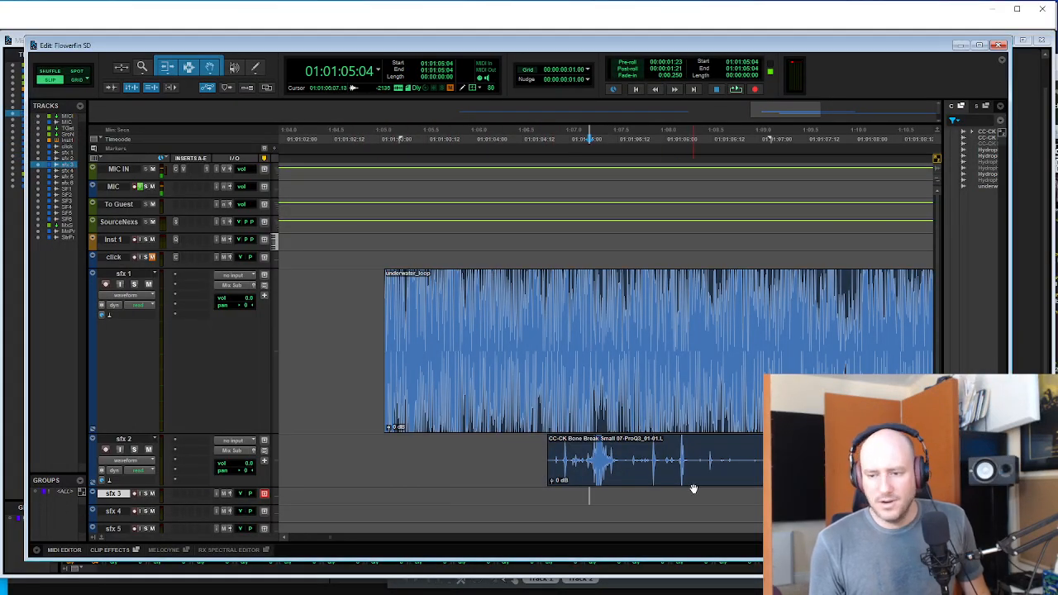
# - Transfer CC-CK Punch Low Smack 08 from Soundminer into the Pro Tools session on tracks sfx 3 and sfx 4
pyautogui.hotkey('alt', 'Tab')
pyautogui.moveTo(530, 346); pyautogui.dragTo(357, 497)
pyautogui.click(383, 453)
pyautogui.press('r')
pyautogui.hotkey('alt', 'Tab')
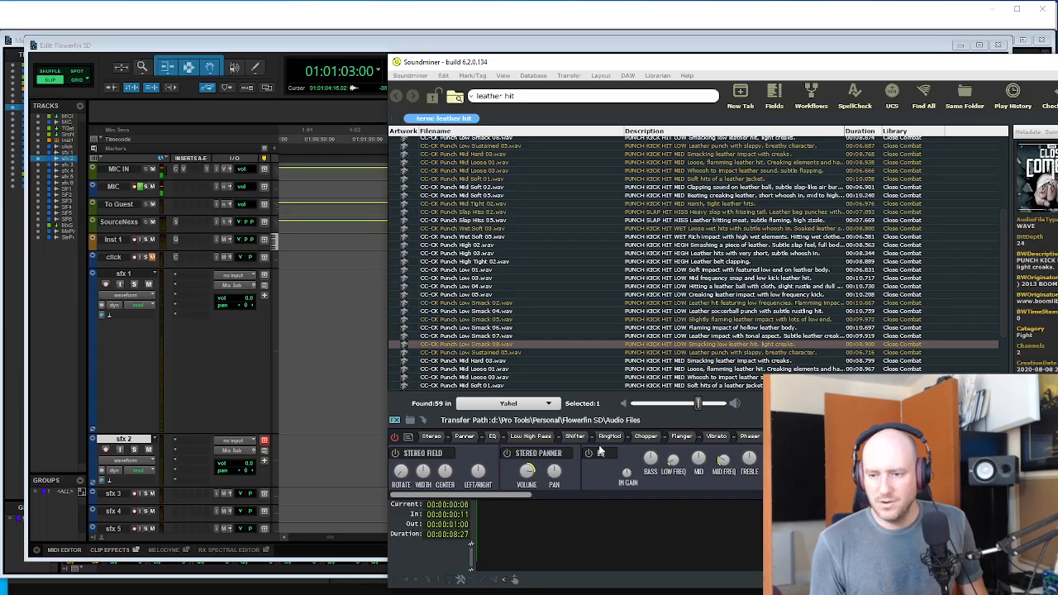
pyautogui.click(341, 358)
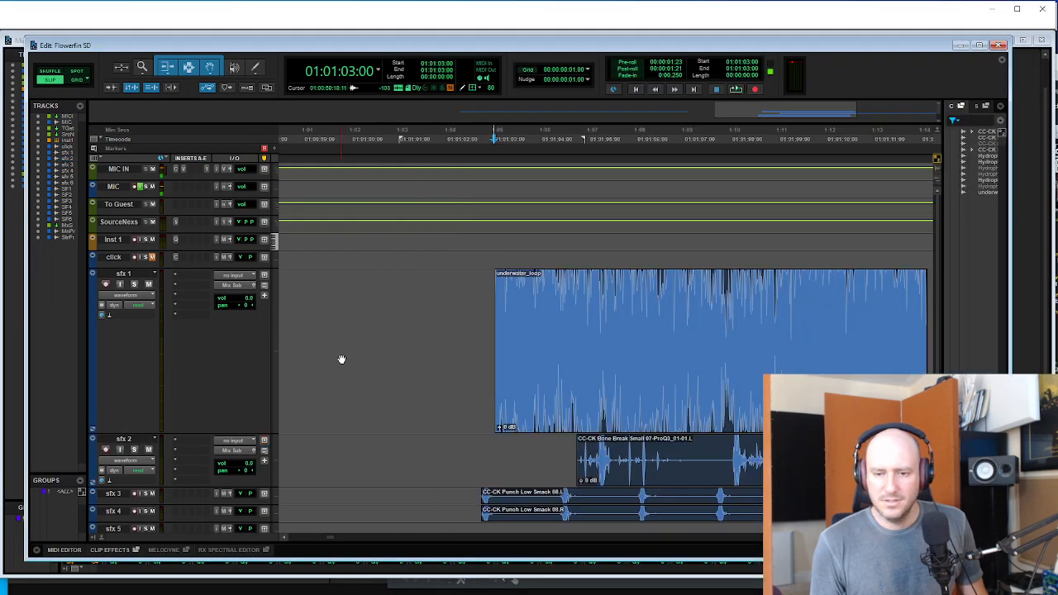
pyautogui.press('r')
pyautogui.press('r')
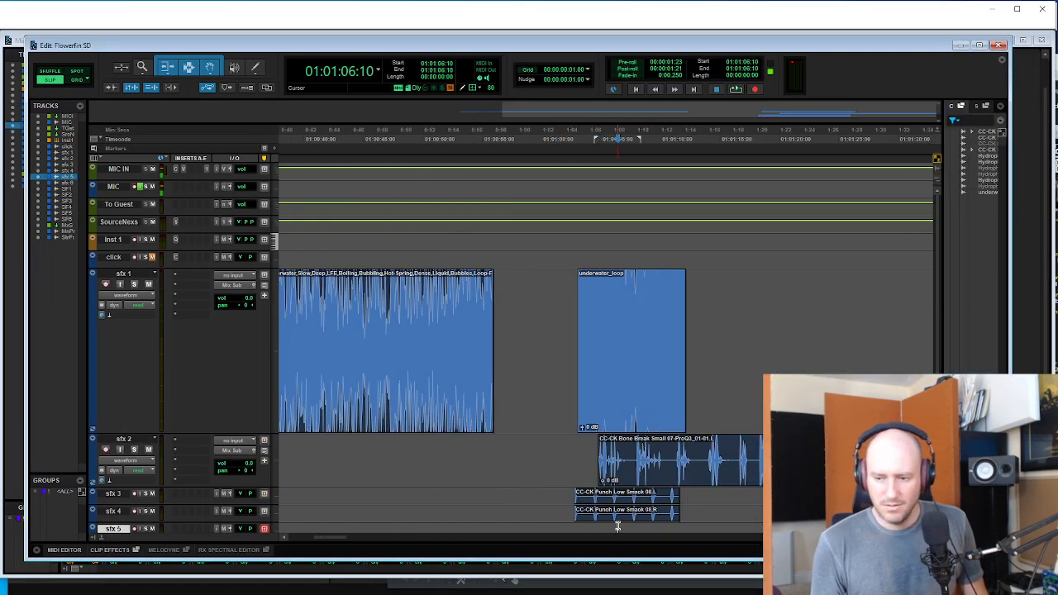
# - Delete the punch's right-channel clip from sfx 4 and move the left-channel clip on sfx 3 under the bone break cracks
pyautogui.click(625, 510)
pyautogui.press('Delete')
pyautogui.press('t')
pyautogui.press('t')
pyautogui.press('r')
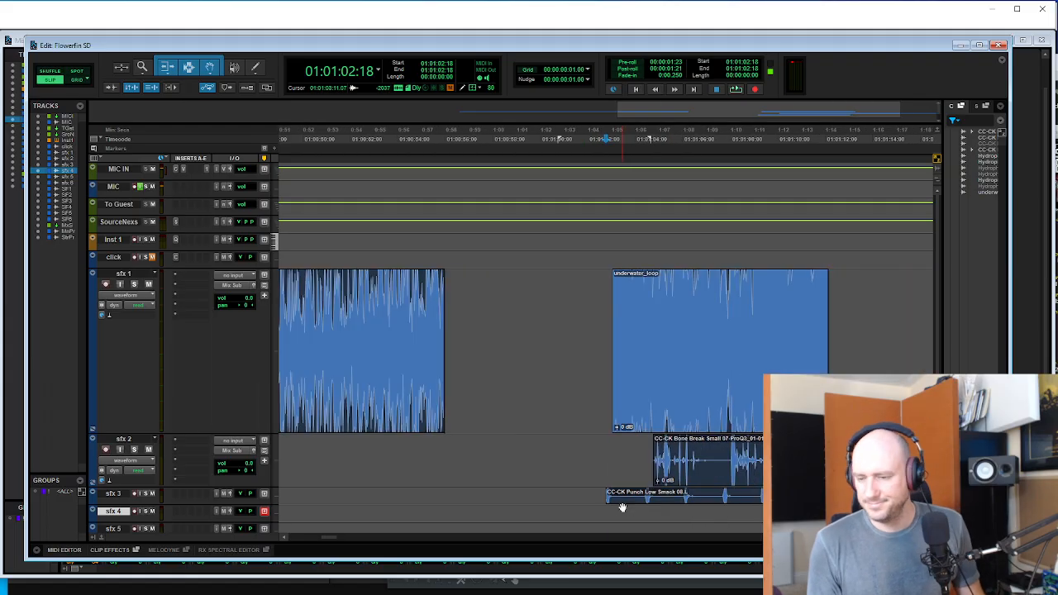
pyautogui.click(637, 504)
pyautogui.moveTo(637, 503)
pyautogui.mouseDown()
pyautogui.moveTo(682, 504)
pyautogui.moveTo(653, 496)
pyautogui.mouseUp()
pyautogui.press('t')
pyautogui.press('t')
# - Play back the bone break clip together with the underwater loop and punch layer
pyautogui.click(579, 446)
pyautogui.press('Tab')
pyautogui.press('space')
pyautogui.press('space')
pyautogui.press('w')
pyautogui.click(598, 456)
pyautogui.press('r')
pyautogui.press('r')
pyautogui.press('r')
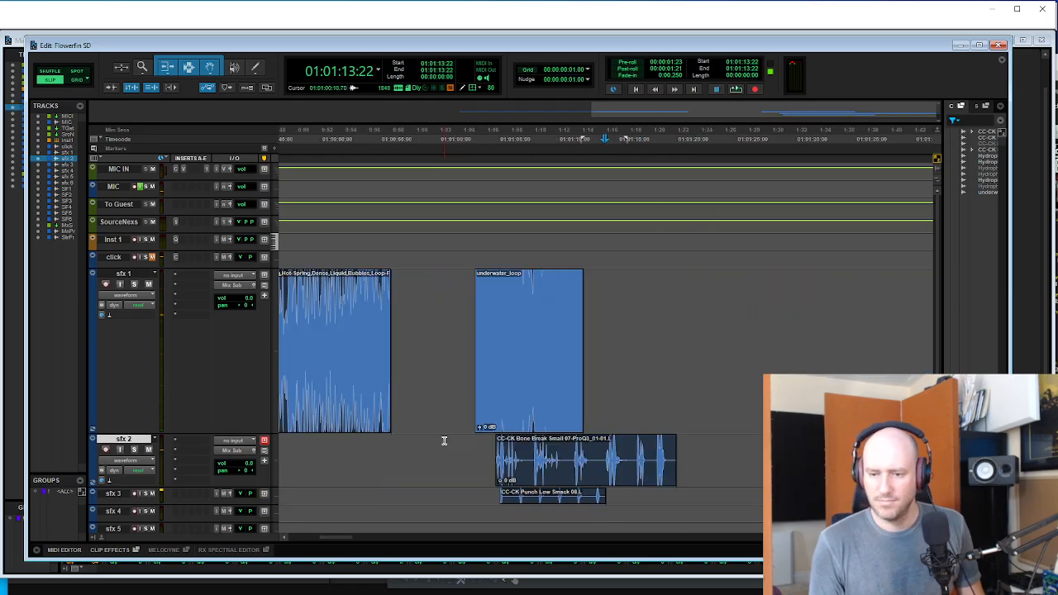
pyautogui.press('space')
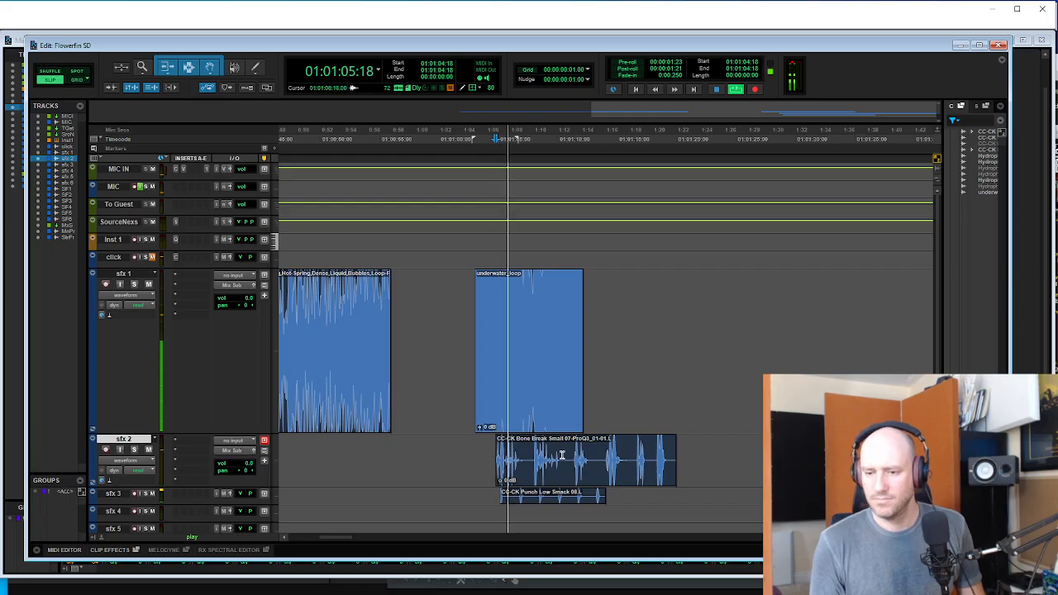
# - Align the Punch Low Smack 08 clip on sfx 3 with the main crack of the bone break clip
pyautogui.press('t')
pyautogui.press('t')
pyautogui.press('t')
pyautogui.click(699, 502)
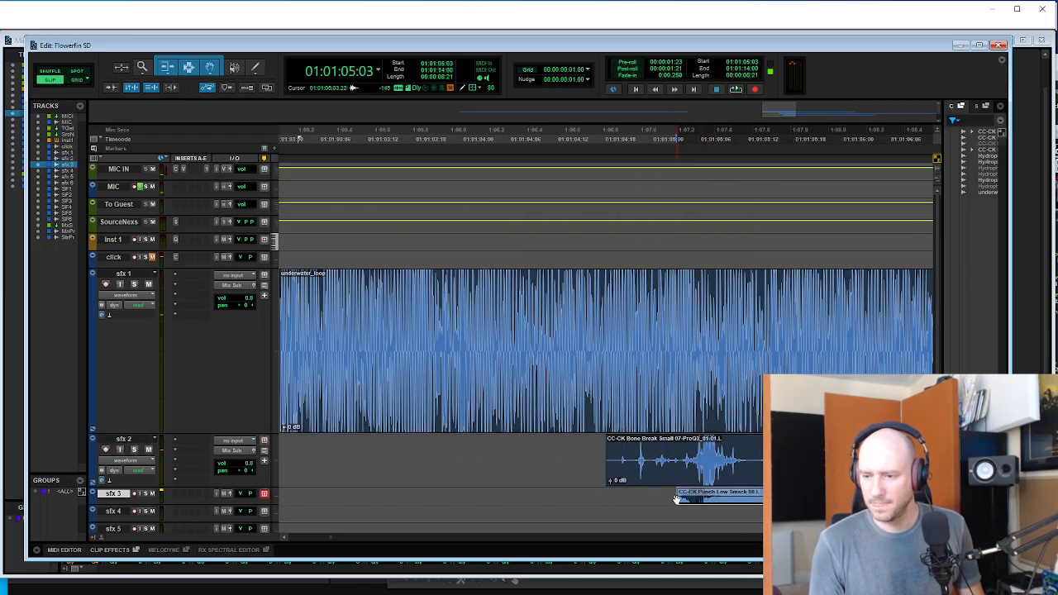
pyautogui.press('space')
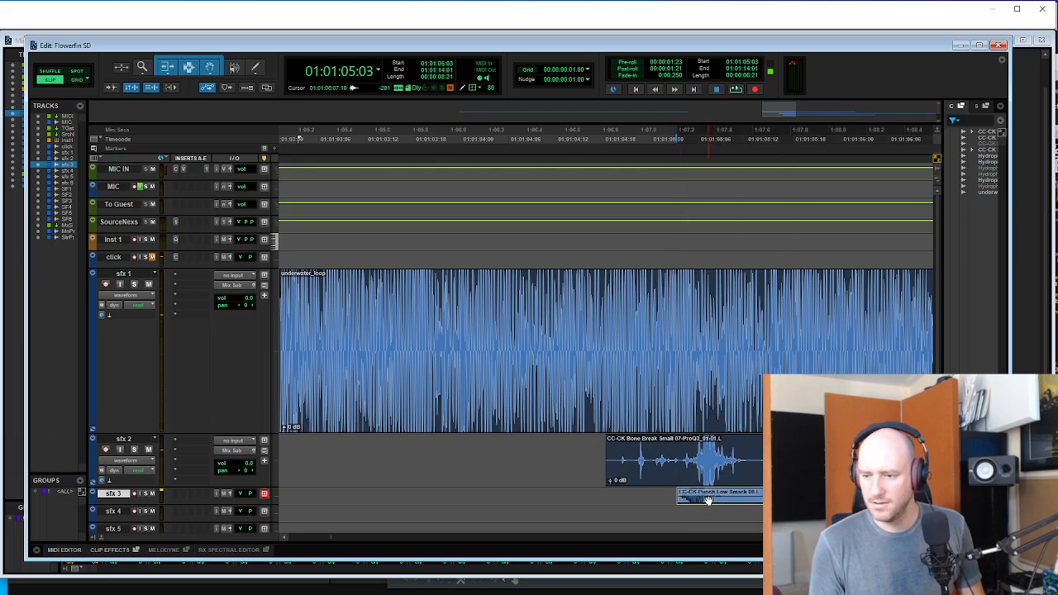
pyautogui.click(666, 495)
pyautogui.click(698, 502)
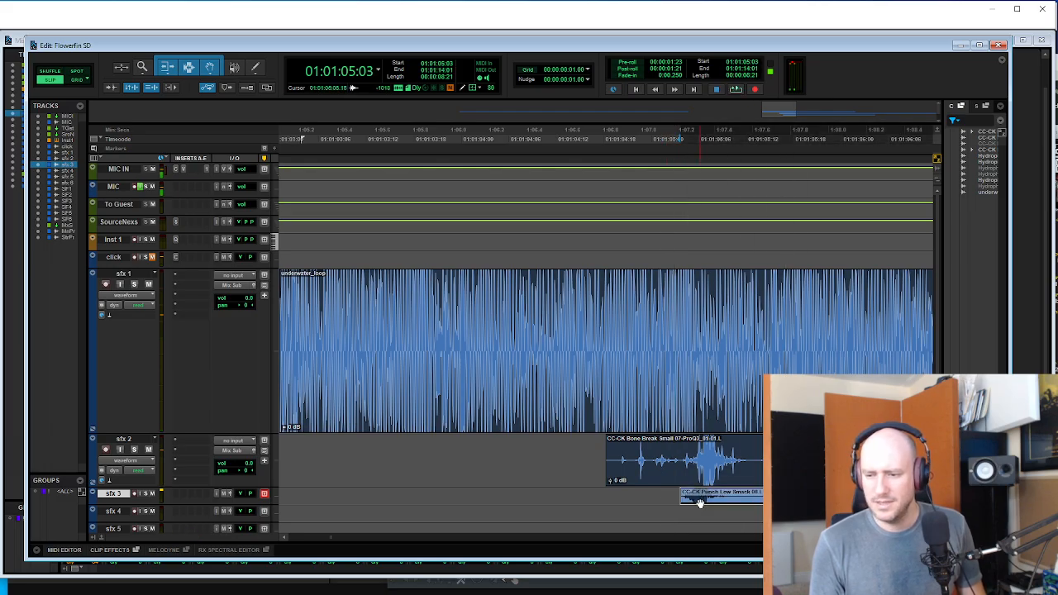
# - Increase the height of track sfx 3 and compare the punch's first hit with the bone break waveform
pyautogui.click(704, 494)
pyautogui.press('super+Up')
pyautogui.press('super+Up')
pyautogui.press('t')
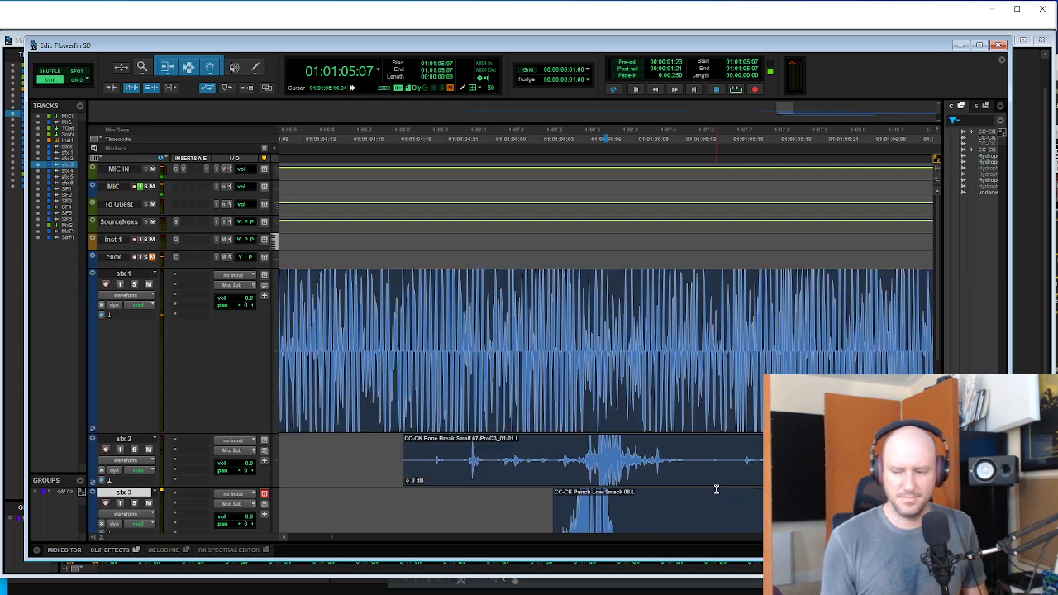
pyautogui.scroll(-3, 700, 392)
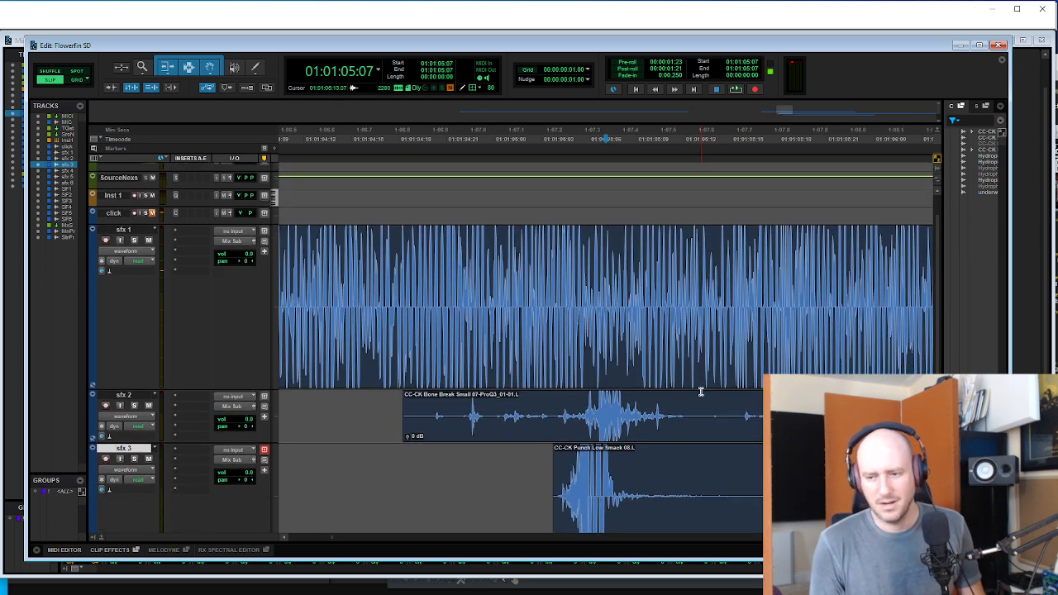
pyautogui.scroll(-2, 566, 472)
pyautogui.click(569, 464)
pyautogui.press('t')
pyautogui.press('t')
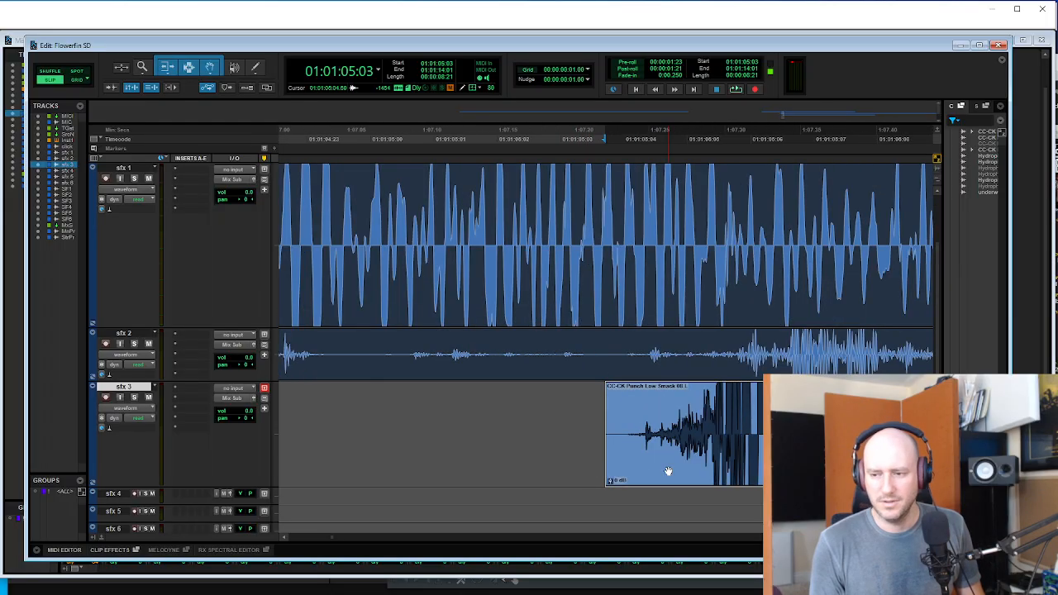
pyautogui.press('r')
pyautogui.press('r')
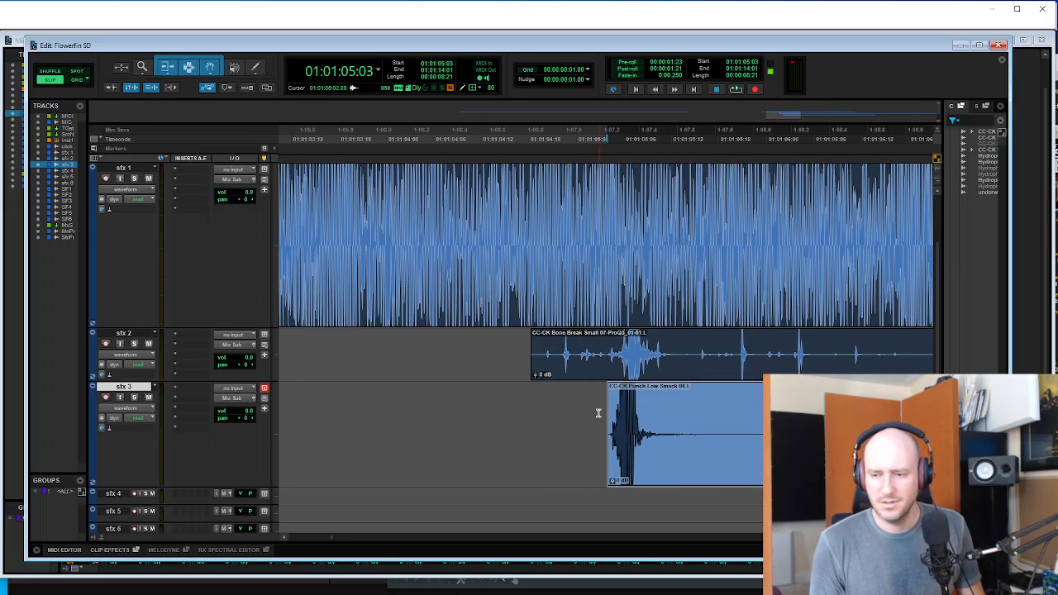
# - Trim the punch clip on sfx 3 to its first hit, with a short fade-in and a fade-out on the tail
pyautogui.click(661, 410)
pyautogui.press('s')
pyautogui.click(650, 402)
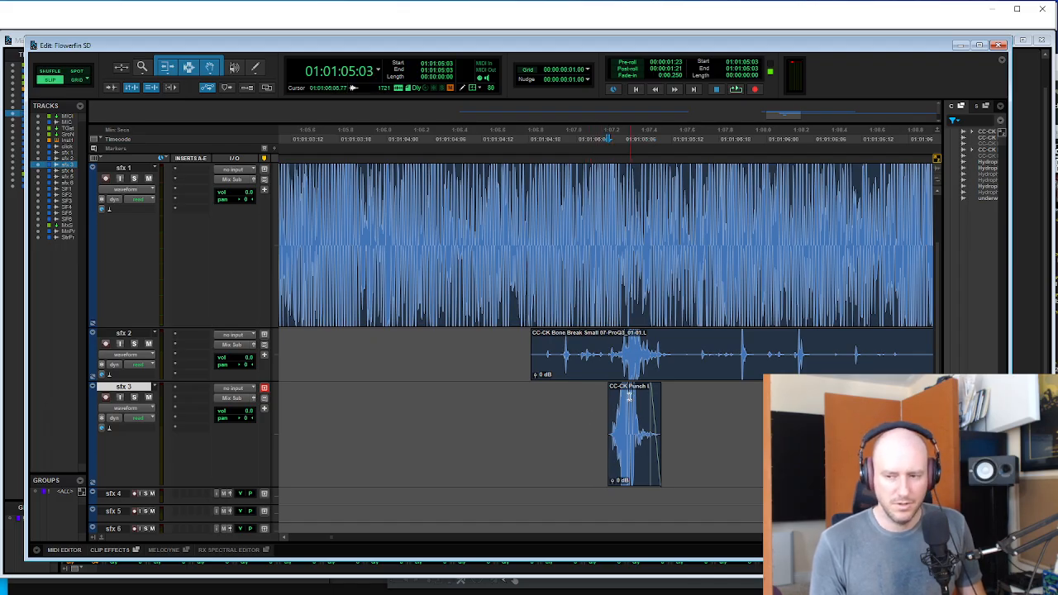
pyautogui.click(629, 397)
pyautogui.press('t')
pyautogui.press('t')
pyautogui.press('a')
pyautogui.click(571, 398)
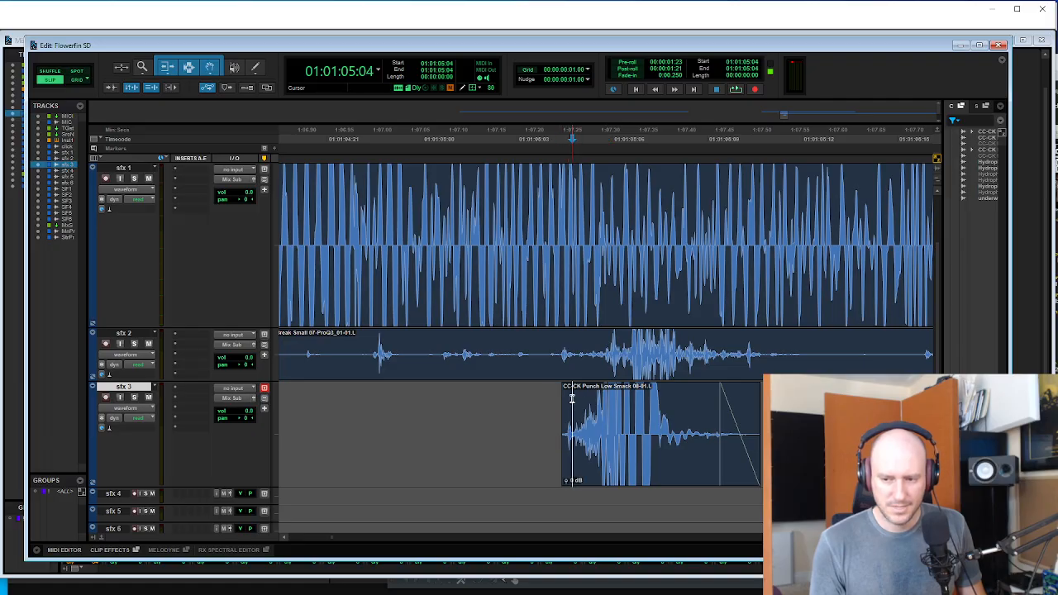
# - Lower the punch clip's gain to -5.5 dB while auditioning it against the other layers
pyautogui.press('space')
pyautogui.press('r')
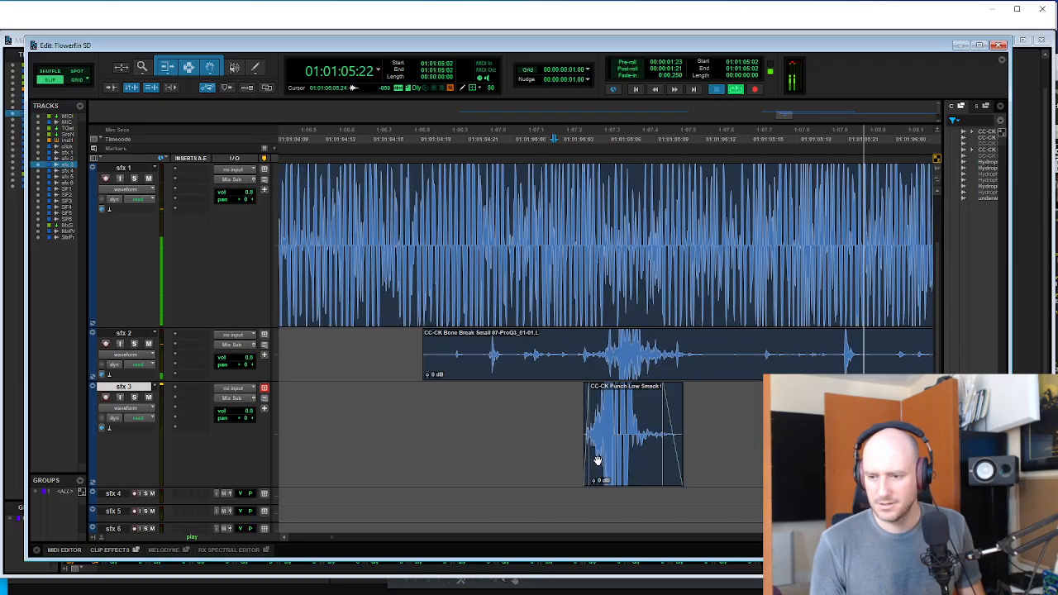
pyautogui.press('space')
pyautogui.click(618, 459)
pyautogui.press('space')
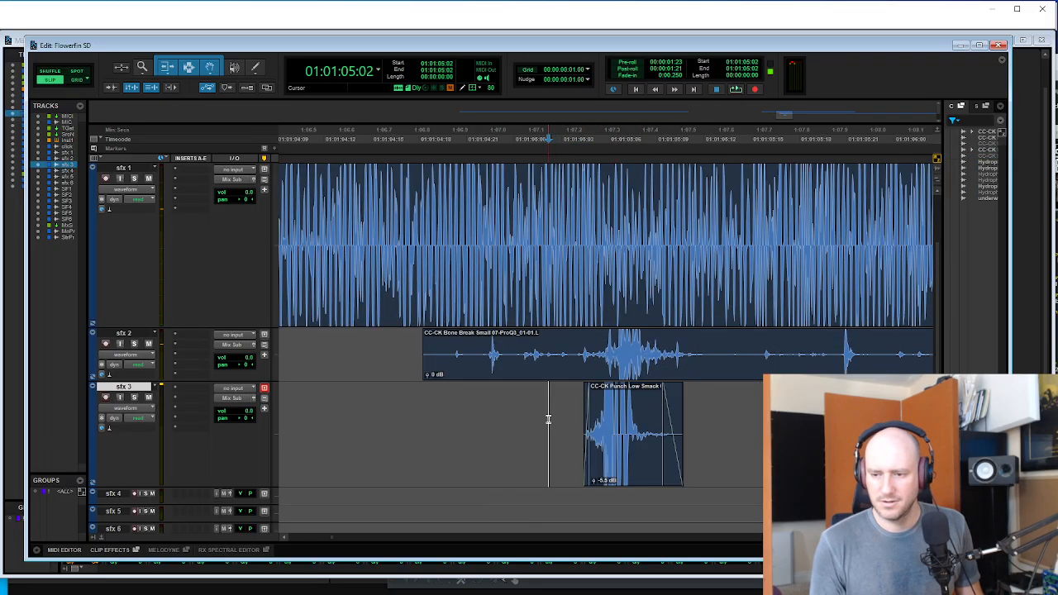
pyautogui.press('space')
# - Shift the punch clip slightly later, reduce the waveform display height and play the layers back
pyautogui.moveTo(641, 449); pyautogui.dragTo(642, 449)
pyautogui.press('Down')
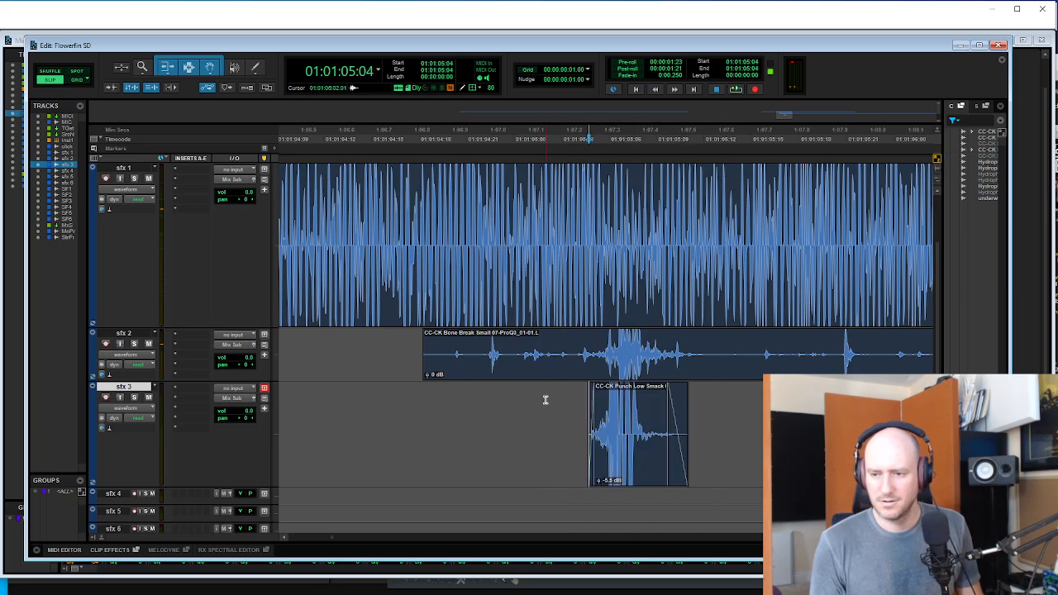
pyautogui.press('space')
pyautogui.press('space')
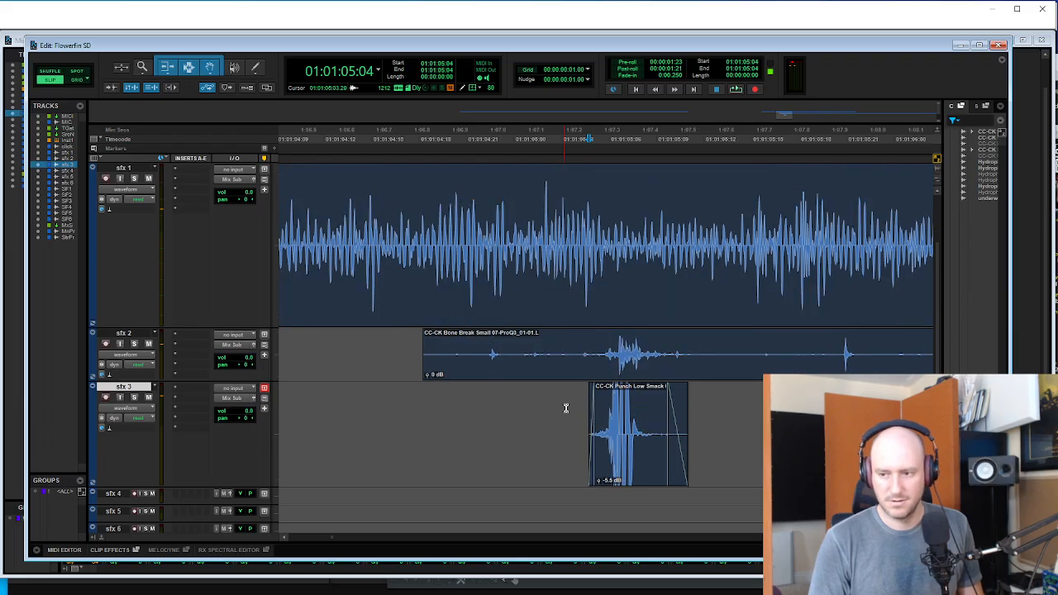
pyautogui.press('space')
pyautogui.press('space')
# - Trim the starts of the punch clip and the bone break clip up to their main transients
pyautogui.press('t')
pyautogui.press('t')
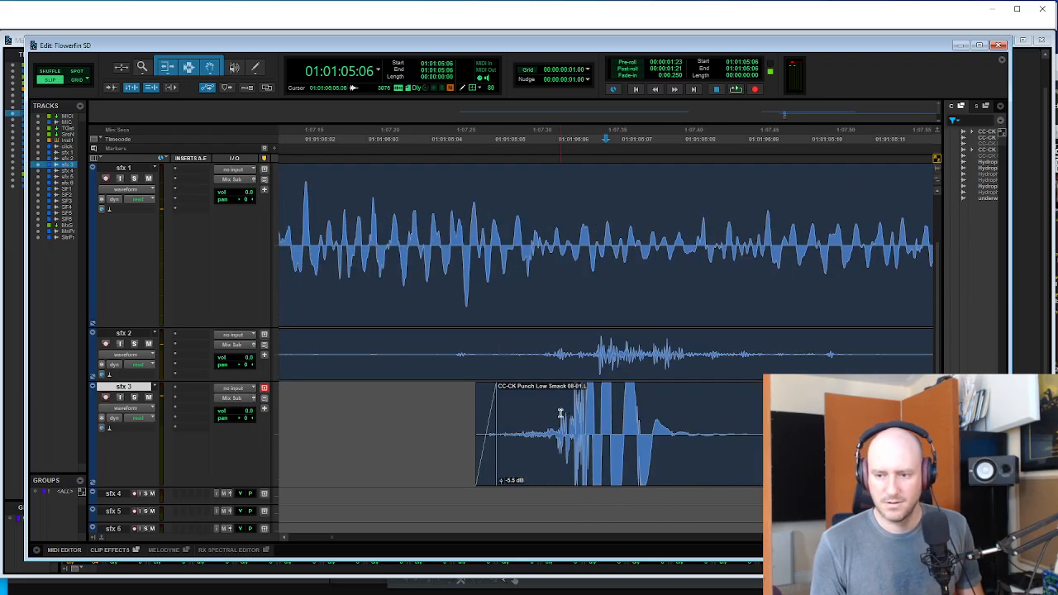
pyautogui.press('space')
pyautogui.press('t')
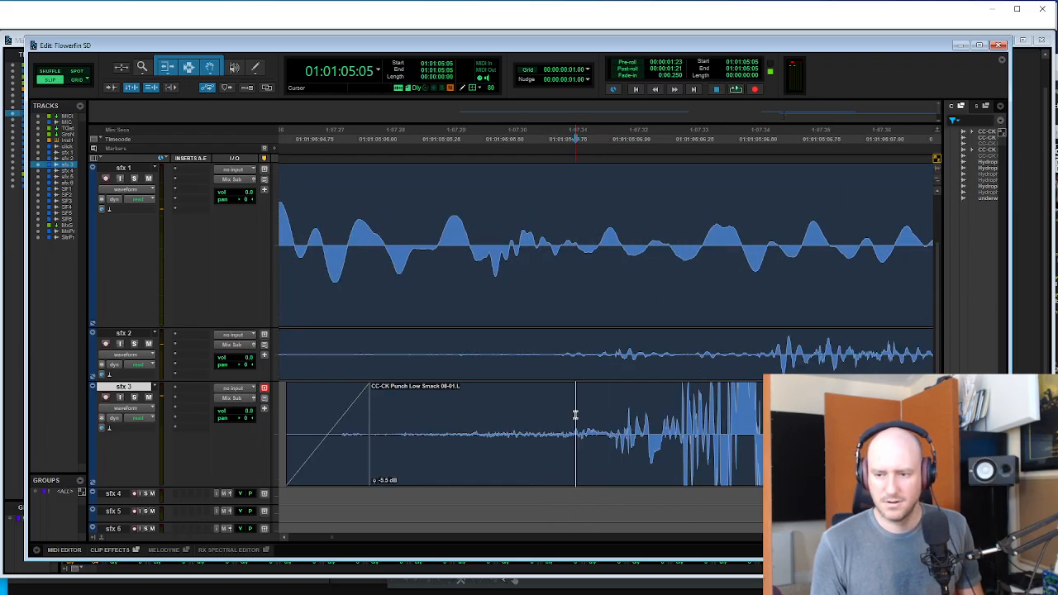
pyautogui.press('a')
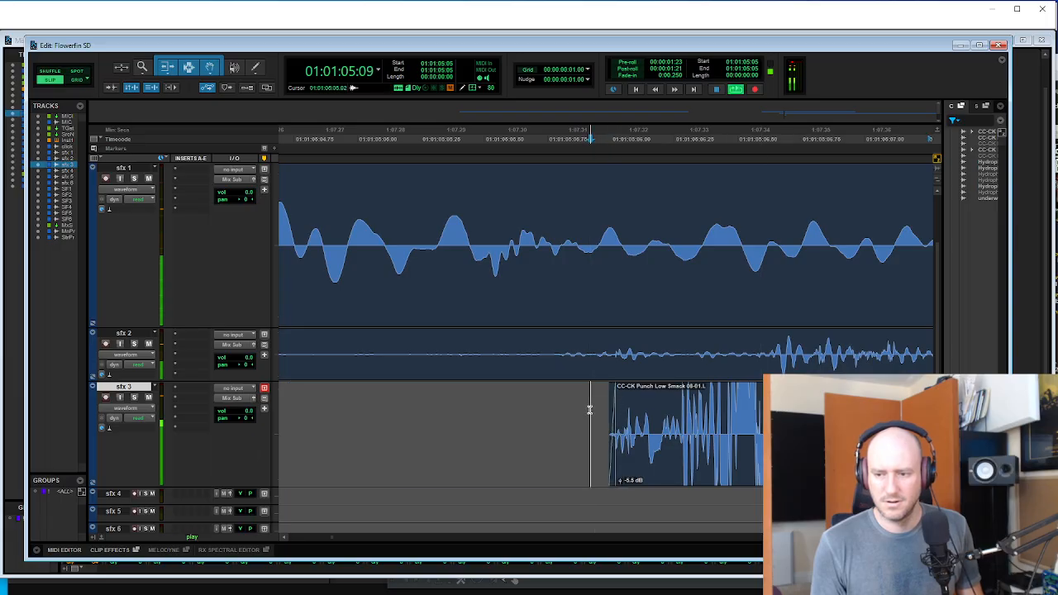
pyautogui.click(765, 350)
pyautogui.press('a')
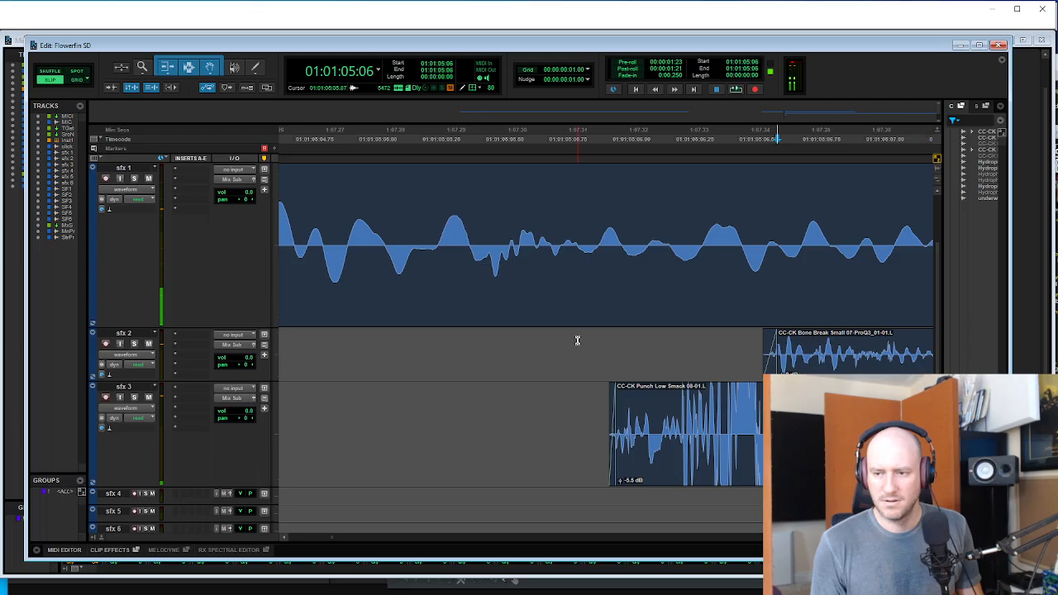
# - Play back the trimmed crack and punch over the underwater loop to check their timing
pyautogui.click(577, 339)
pyautogui.press('r')
pyautogui.press('r')
pyautogui.press('r')
pyautogui.press('r')
pyautogui.click(578, 410)
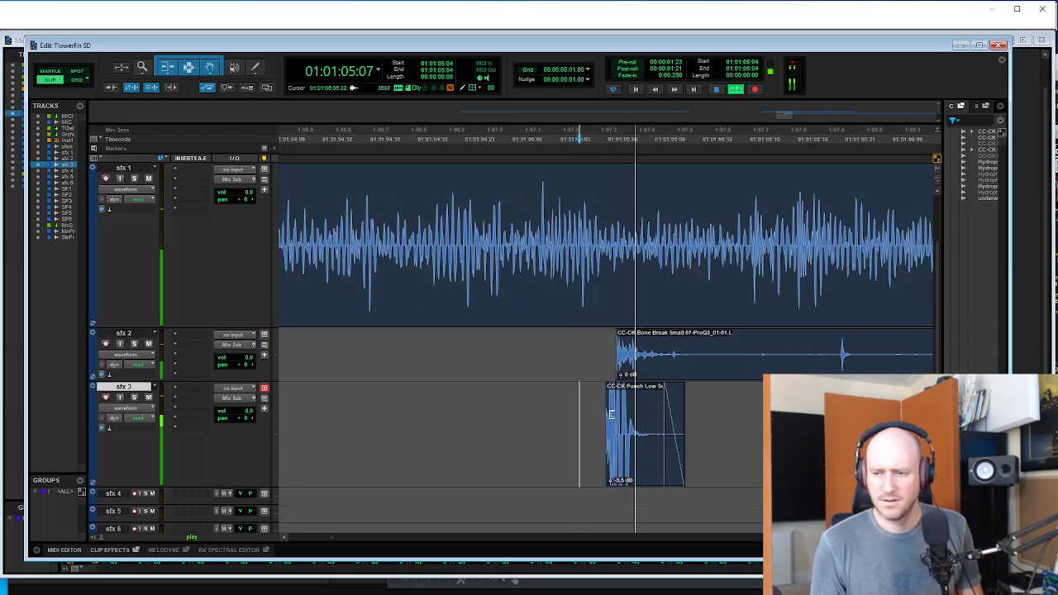
pyautogui.press('r')
pyautogui.press('r')
pyautogui.click(590, 347)
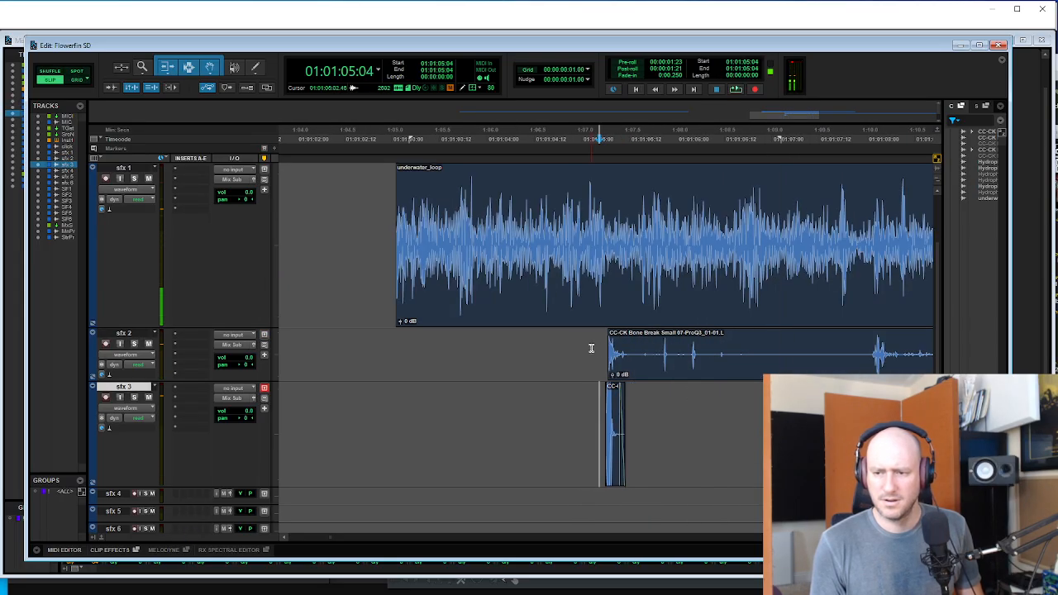
pyautogui.press('t')
pyautogui.press('space')
# - Split the bone break clip before its second crack, move that part closer to the first crack and play it back
pyautogui.click(717, 346)
pyautogui.press('b')
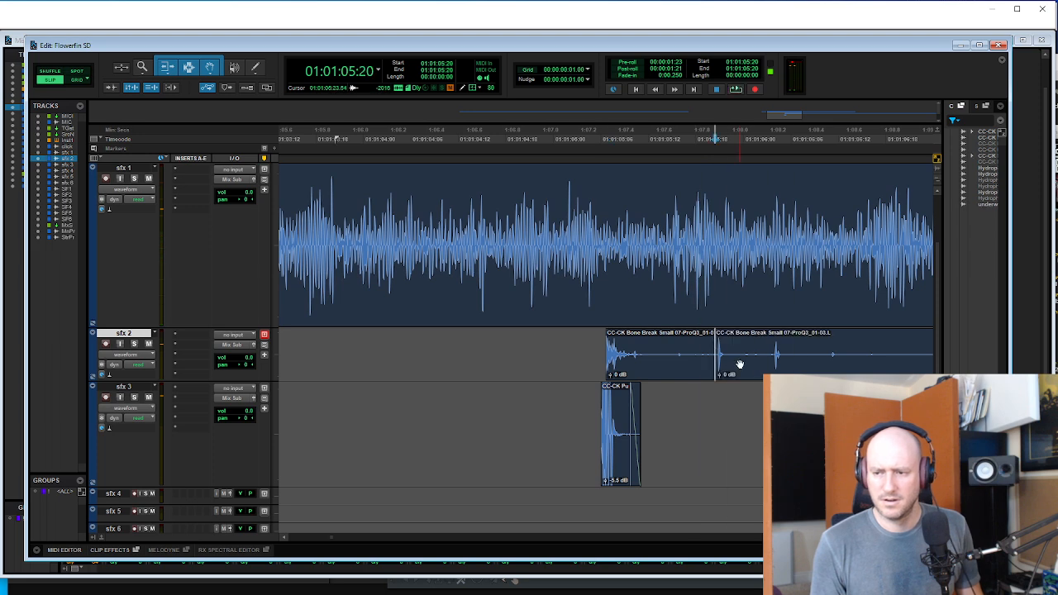
pyautogui.moveTo(742, 365); pyautogui.dragTo(671, 354)
pyautogui.press('Tab')
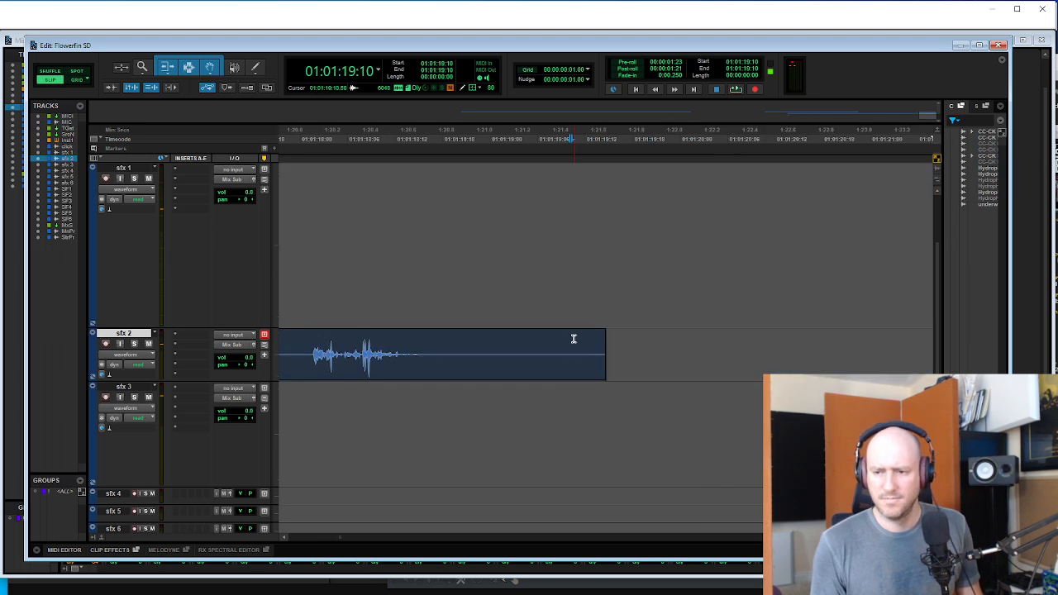
pyautogui.hotkey('ctrl', 'Tab')
pyautogui.click(542, 398)
pyautogui.press('Tab')
pyautogui.press('space')
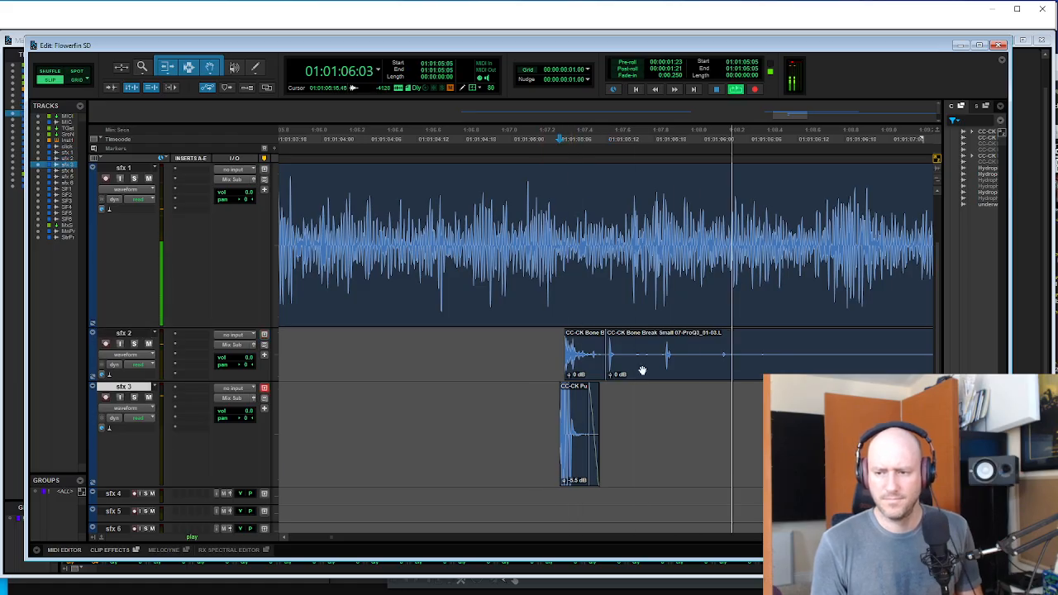
# - Split the bone break clip before its third crack and move that part earlier, right behind the second crack
pyautogui.press('space')
pyautogui.click(656, 345)
pyautogui.press('b')
pyautogui.moveTo(687, 364); pyautogui.dragTo(663, 371)
# - Play back the tightened sequence of three cracks with the punch and underwater loop
pyautogui.click(549, 340)
pyautogui.press('Tab')
pyautogui.press('space')
pyautogui.press('space')
pyautogui.click(538, 397)
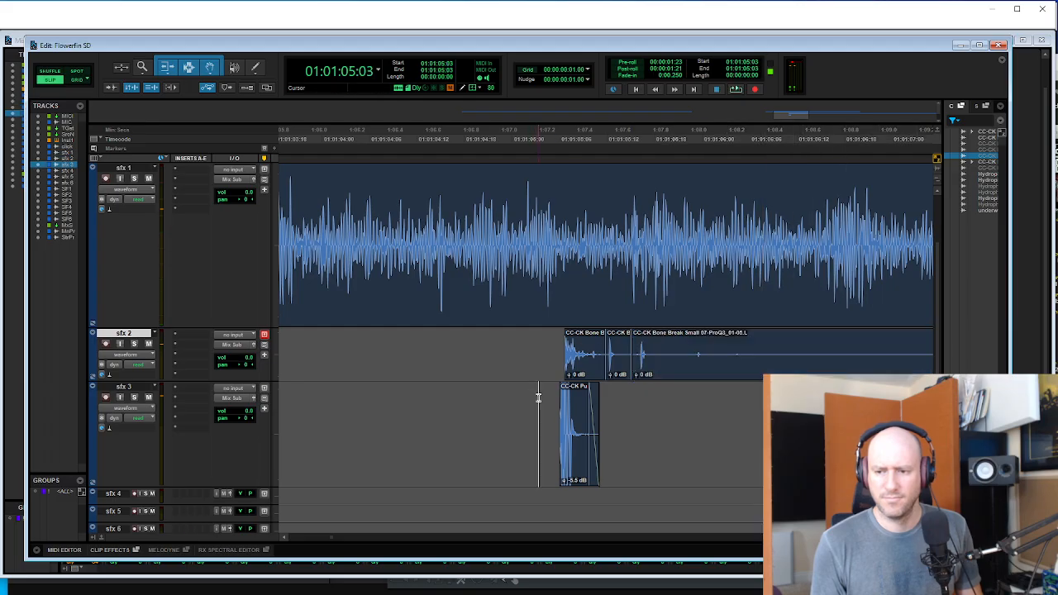
pyautogui.press('Tab')
pyautogui.press('space')
pyautogui.press('r')
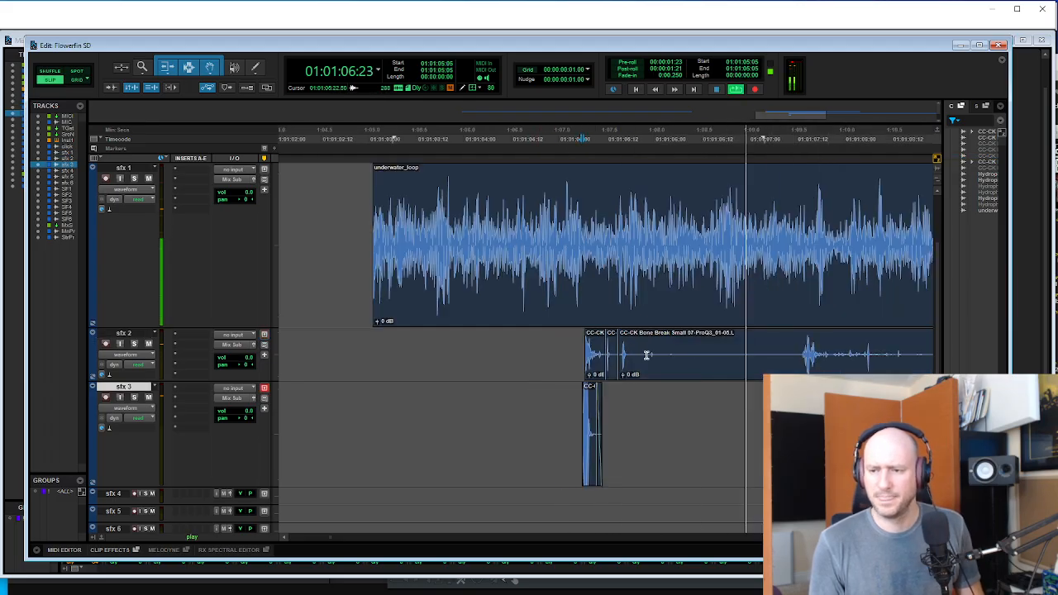
pyautogui.press('space')
# - Split off the rest of the bone break clip after the third crack, move it away and play back the shortened sequence
pyautogui.click(638, 348)
pyautogui.press('r')
pyautogui.press('r')
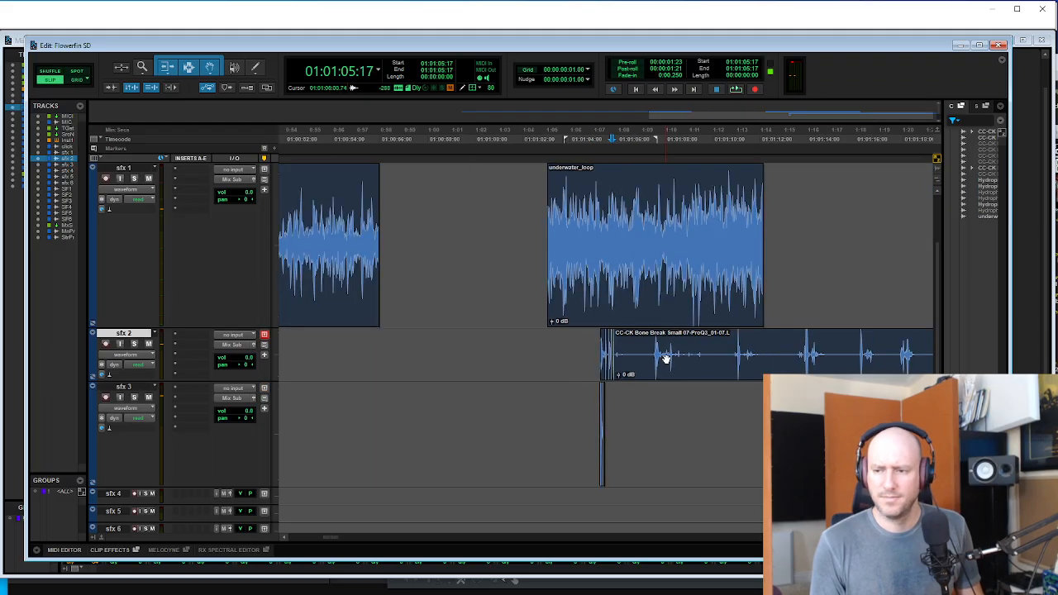
pyautogui.moveTo(667, 364); pyautogui.dragTo(724, 369)
pyautogui.click(577, 422)
pyautogui.press('space')
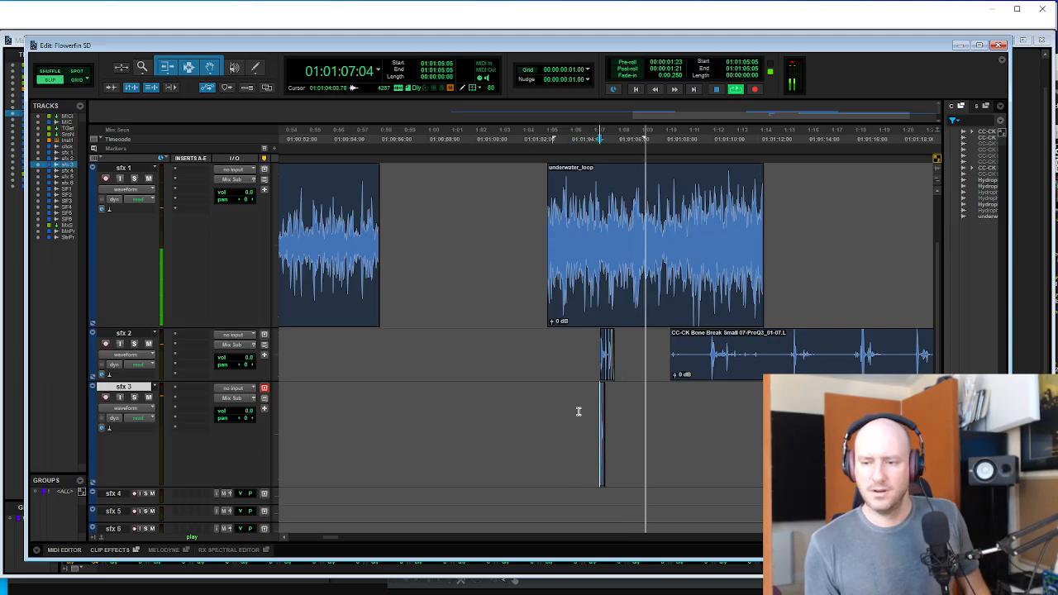
# - Shape the punch clip in FabFilter Pro-Q 3 with two bell cuts and a high shelf cut, and render it
pyautogui.press('t')
pyautogui.press('t')
pyautogui.press('t')
pyautogui.press('t')
pyautogui.click(636, 456)
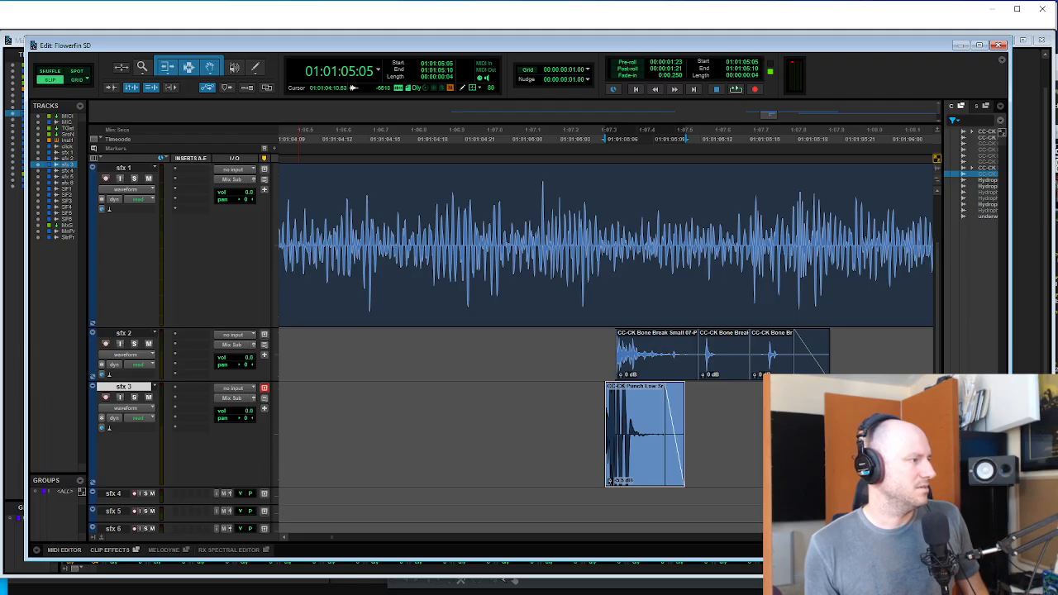
pyautogui.click(70, 475)
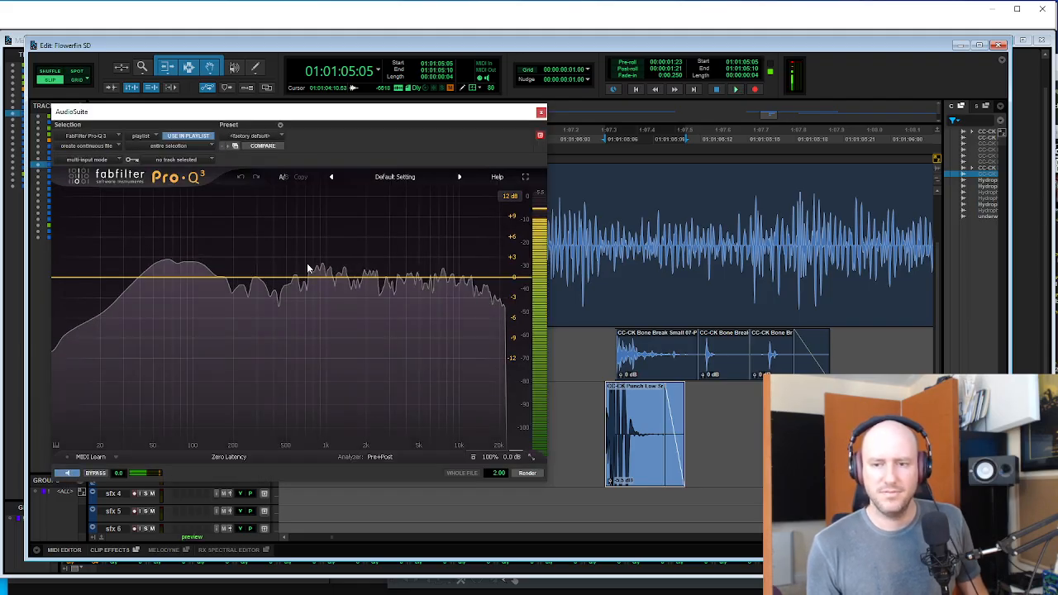
pyautogui.moveTo(442, 280); pyautogui.dragTo(437, 331)
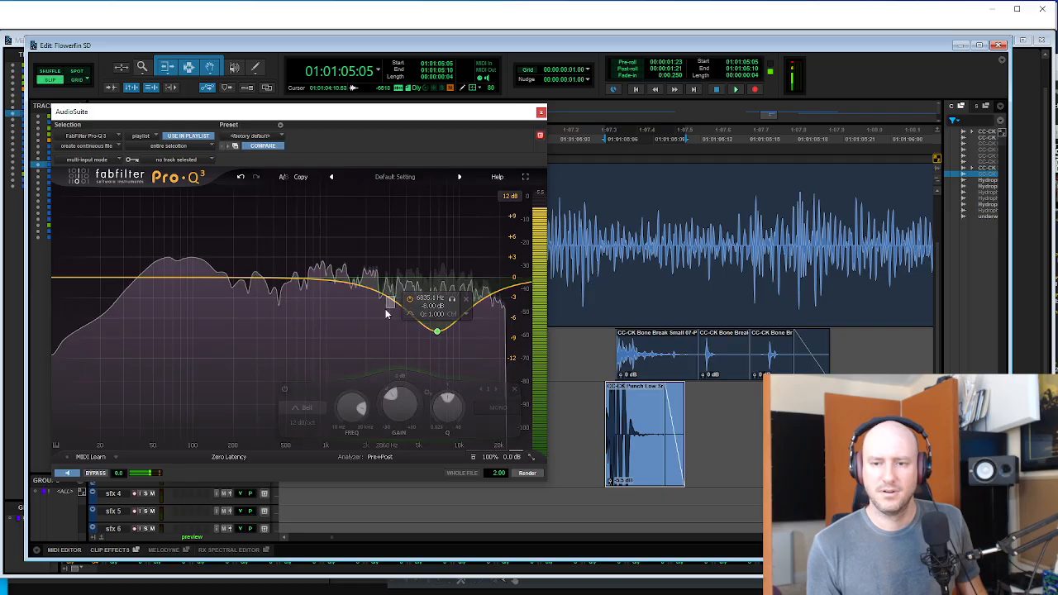
pyautogui.moveTo(376, 289); pyautogui.dragTo(370, 319)
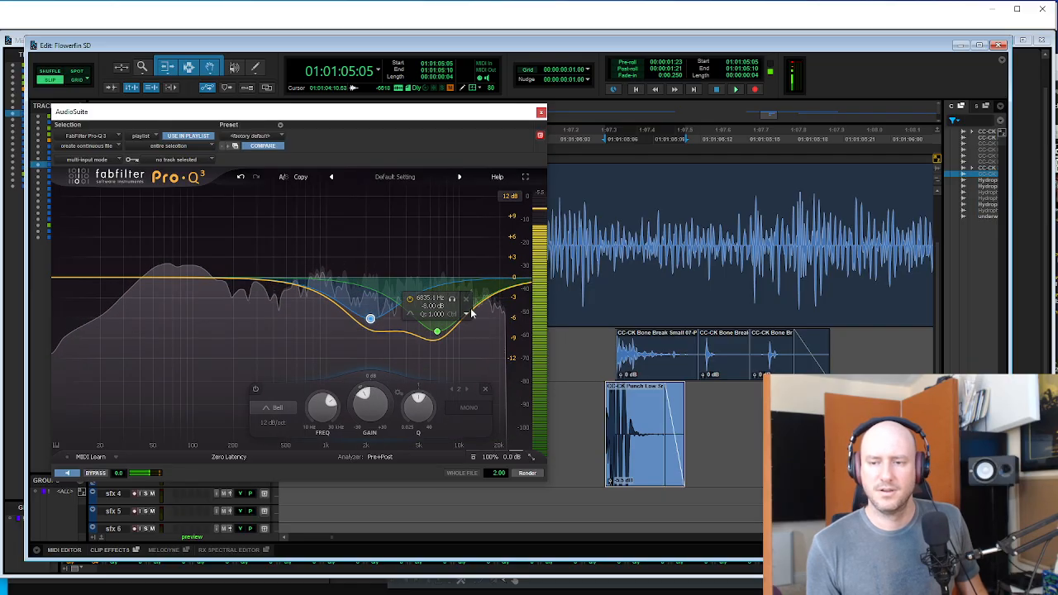
pyautogui.moveTo(482, 311); pyautogui.dragTo(497, 398)
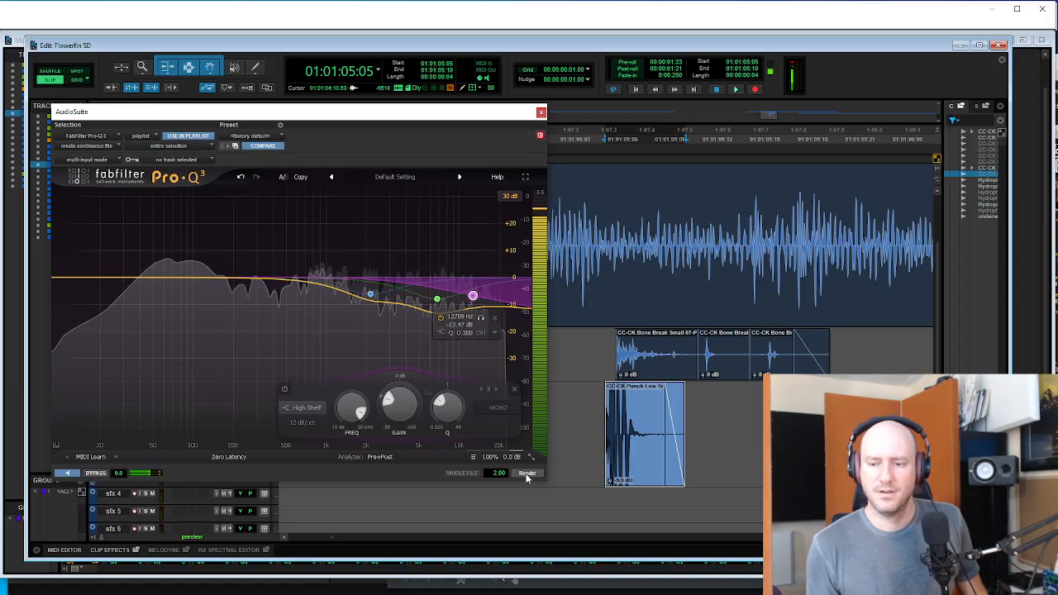
# - Play back the equalized punch with the three cracks and the underwater loop
pyautogui.click(587, 397)
pyautogui.press('space')
pyautogui.press('r')
pyautogui.press('r')
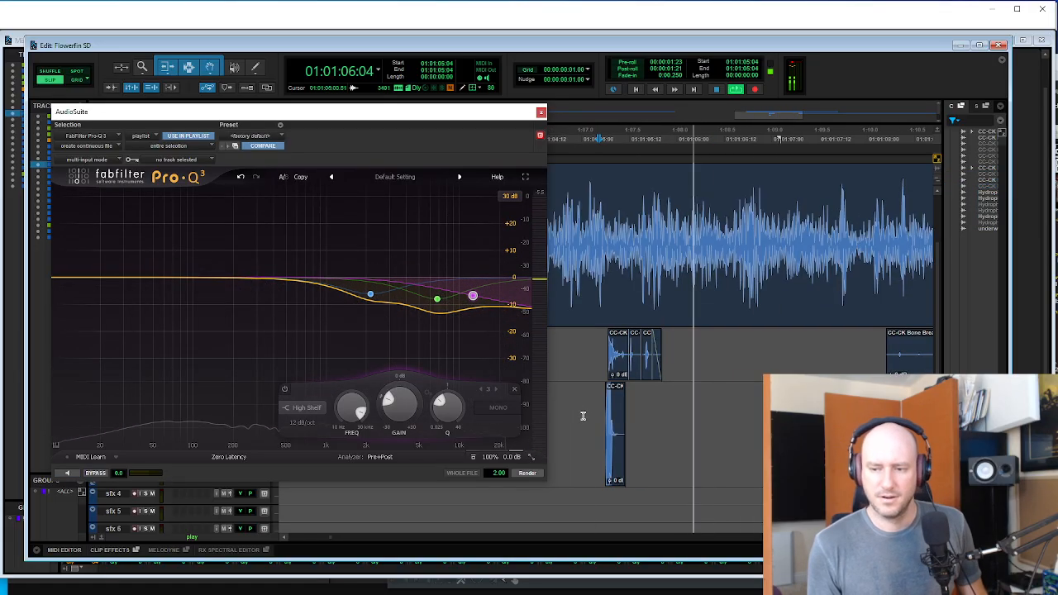
pyautogui.click(561, 396)
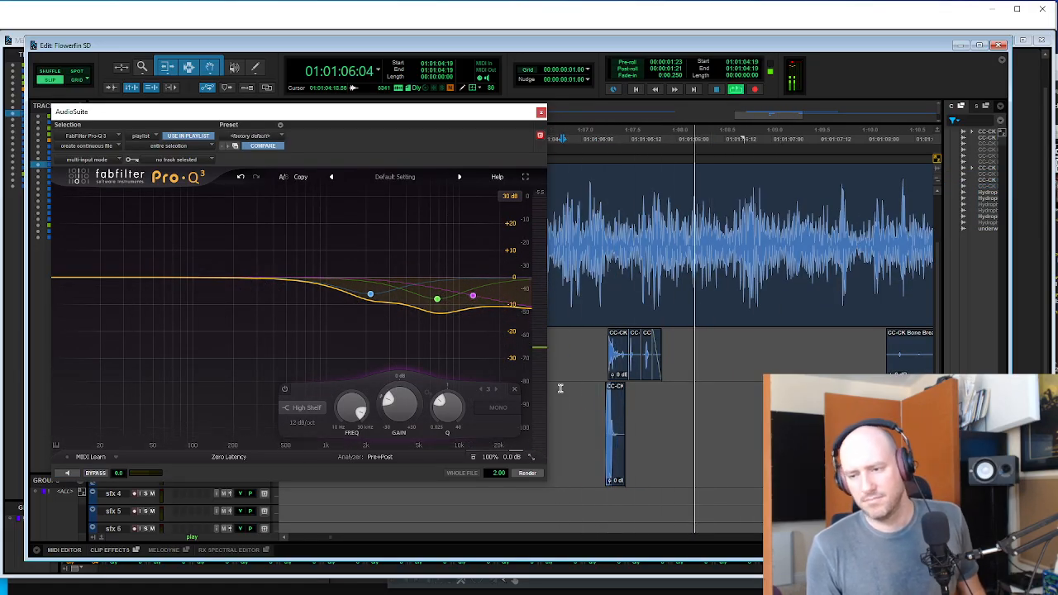
pyautogui.press('r')
pyautogui.press('space')
pyautogui.press('space')
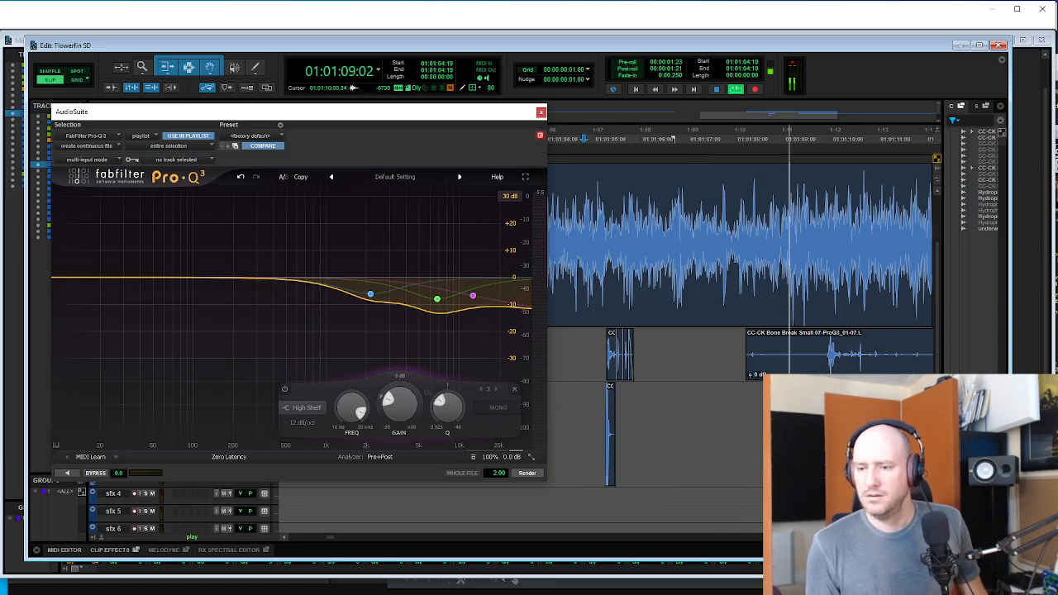
pyautogui.press('r')
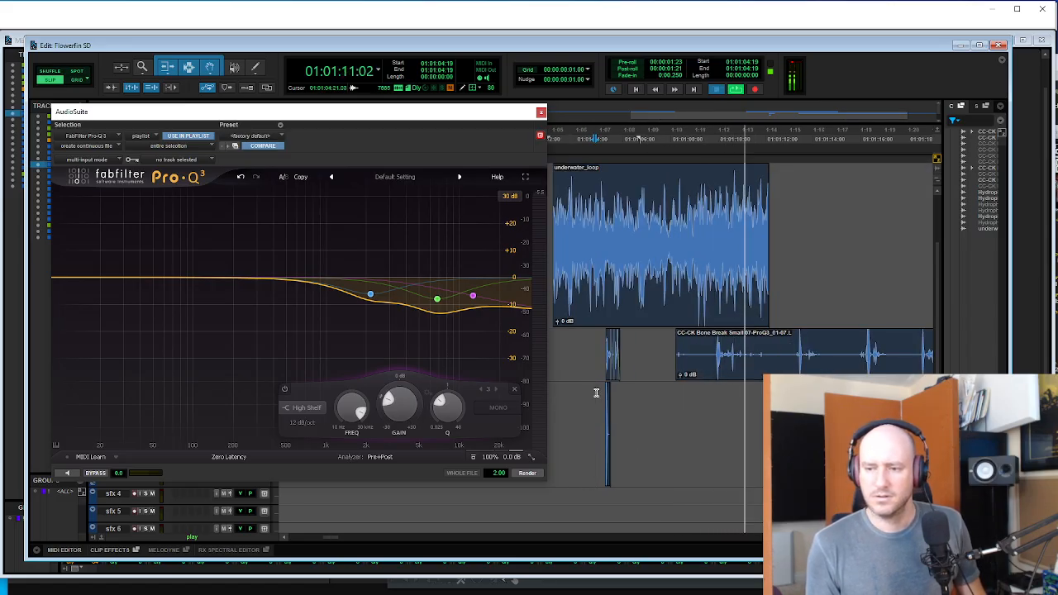
pyautogui.press('space')
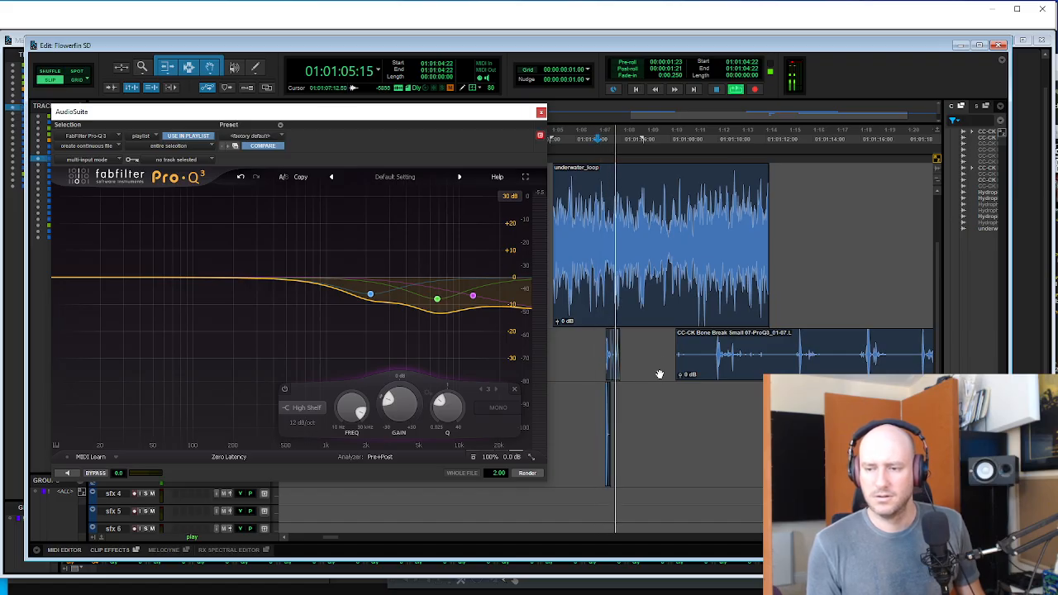
pyautogui.press('space')
# - Trim the lead-in of the remaining bone break clip and copy the punch to 01:01:06:15
pyautogui.click(715, 346)
pyautogui.press('a')
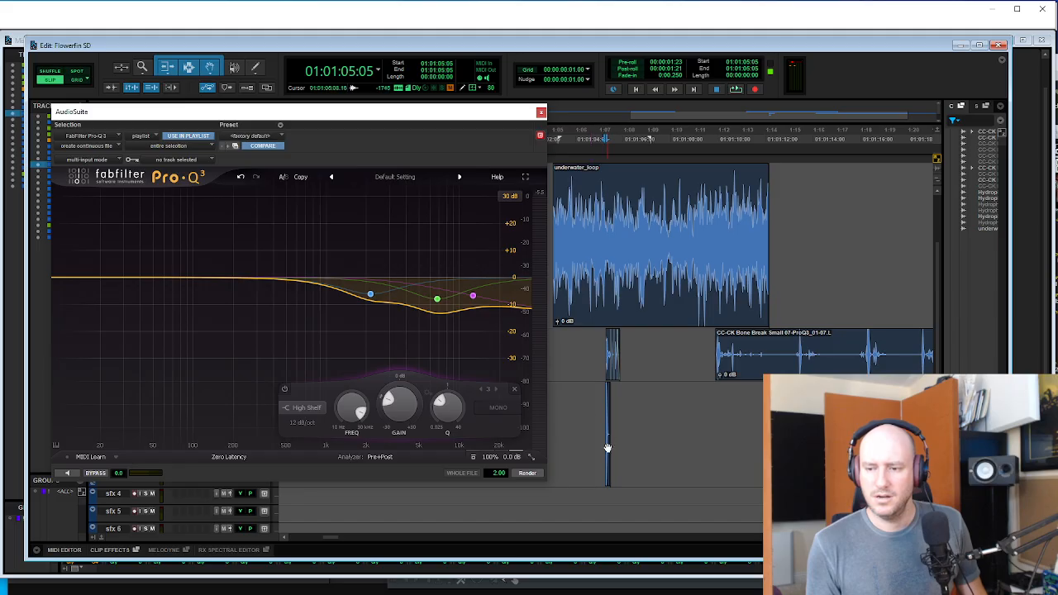
pyautogui.moveTo(623, 450); pyautogui.dragTo(638, 441)
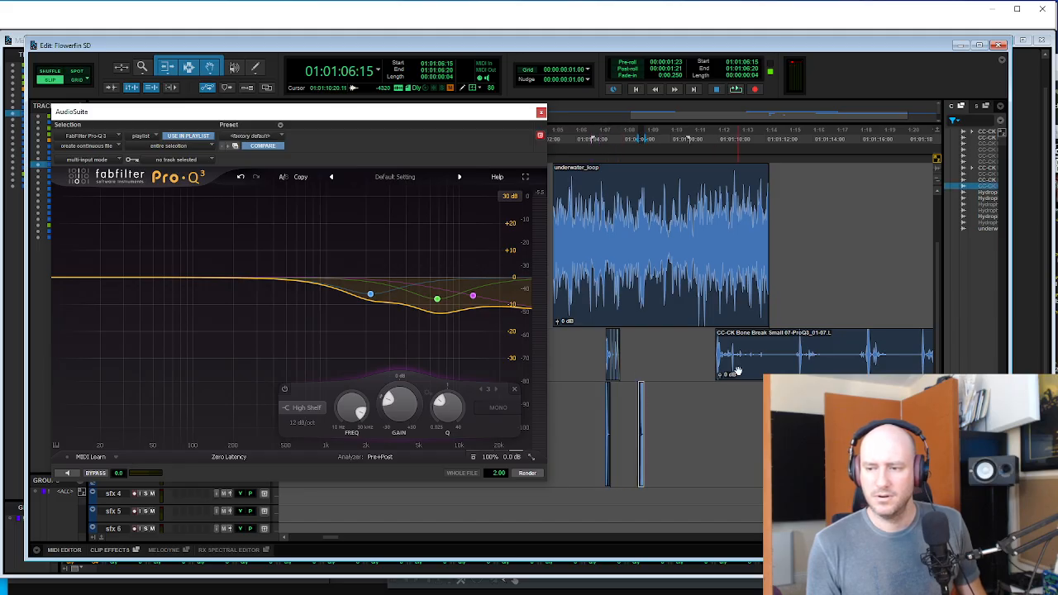
# - Move the remaining bone break clip earlier, above the second punch, and trim its start
pyautogui.moveTo(738, 370); pyautogui.dragTo(701, 366)
pyautogui.press('t')
pyautogui.press('t')
pyautogui.press('t')
pyautogui.press('t')
pyautogui.press('t')
pyautogui.click(644, 341)
pyautogui.press('a')
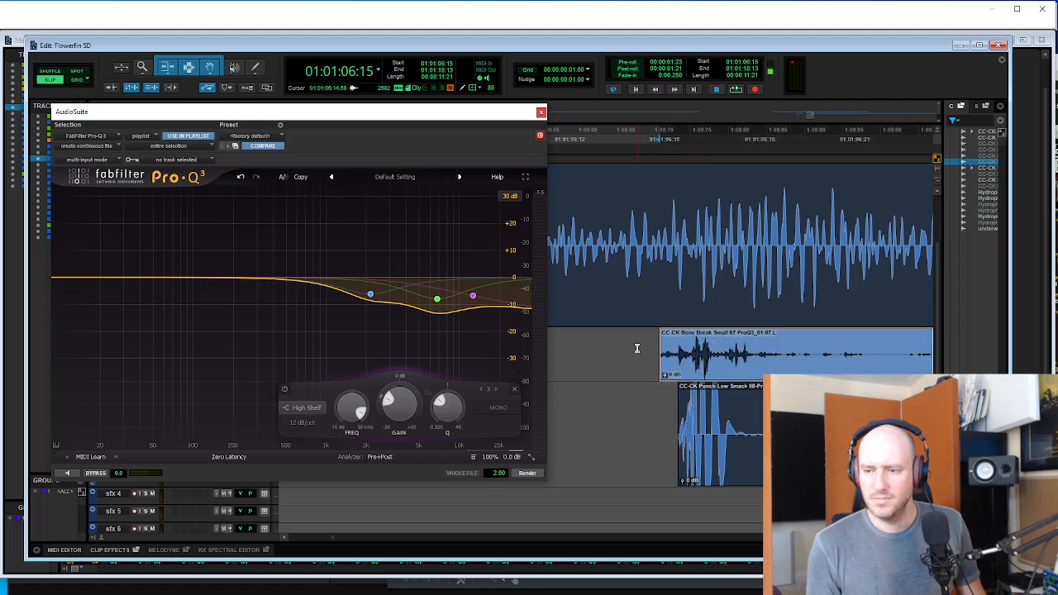
# - Play back the second impact and line up the start of its bone break clip with the punch
pyautogui.press('Down')
pyautogui.press('space')
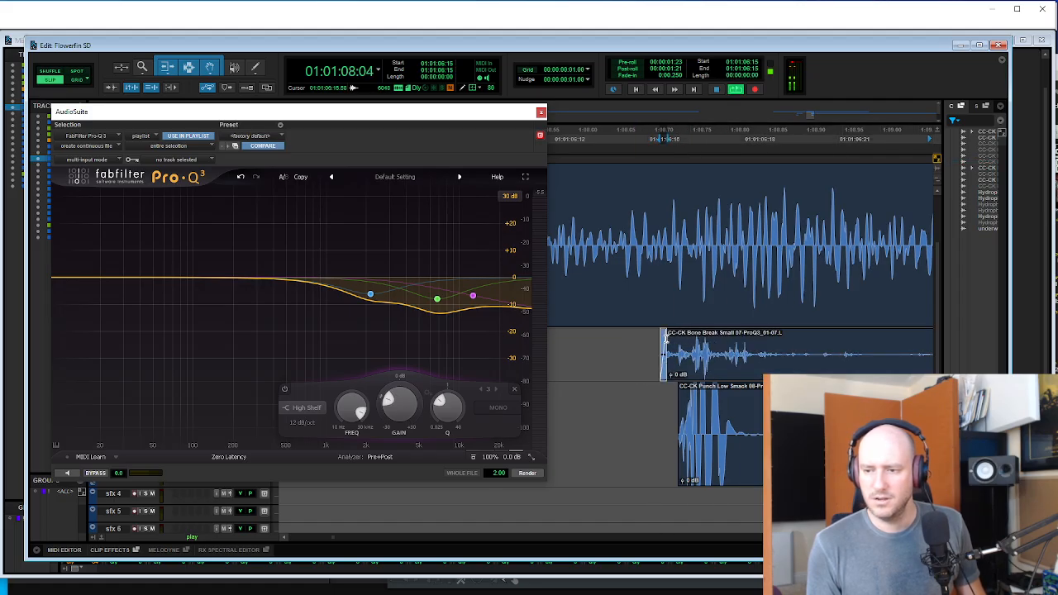
pyautogui.press('space')
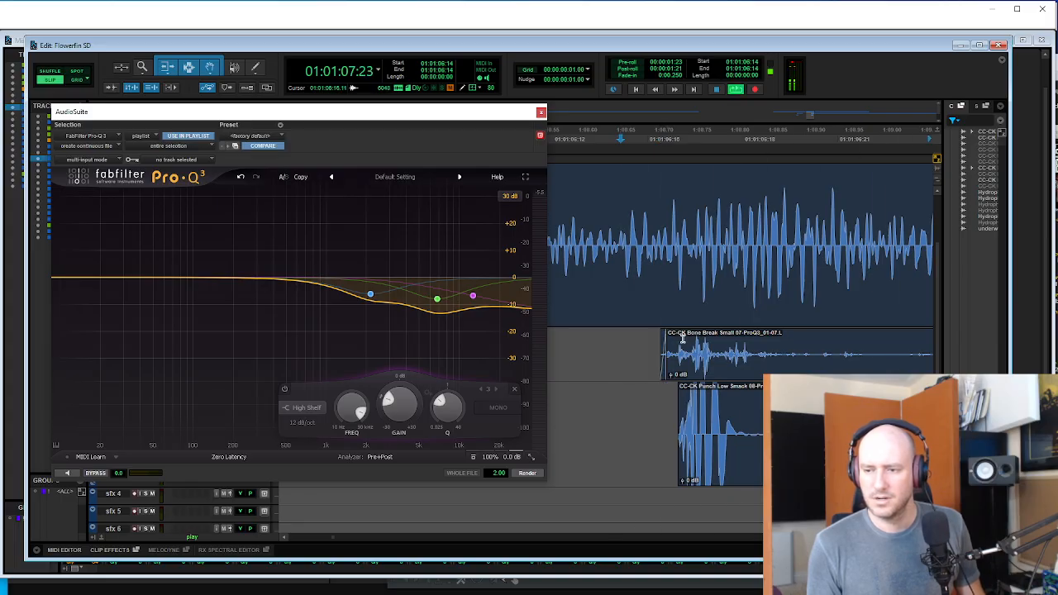
pyautogui.press('space')
pyautogui.press('Tab')
pyautogui.press('t')
pyautogui.press('t')
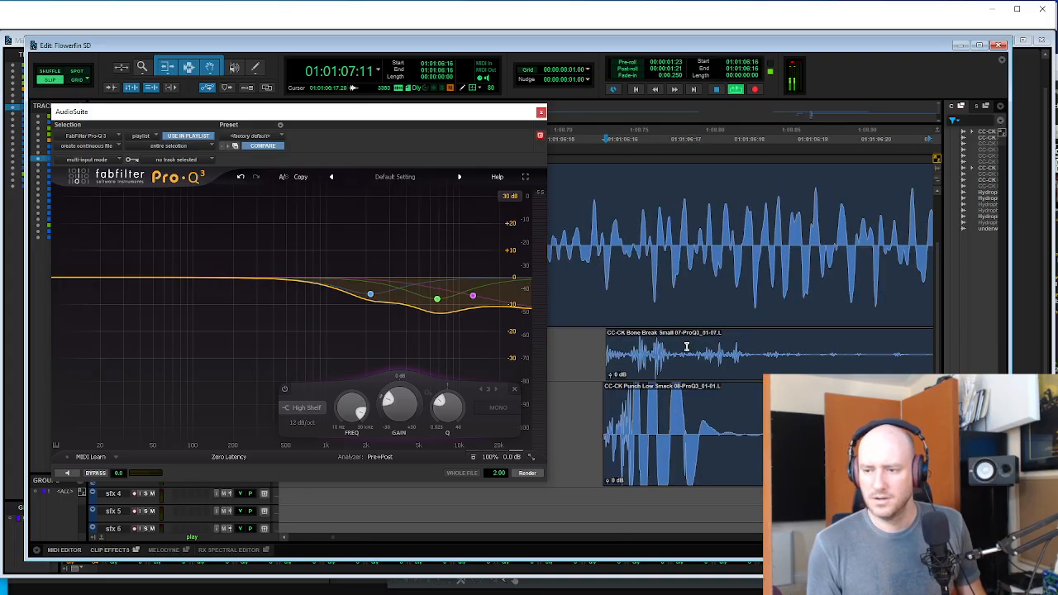
pyautogui.press('space')
# - Play back the second crack and punch, and split off the rest of the bone break clip after the crack
pyautogui.press('r')
pyautogui.press('r')
pyautogui.press('r')
pyautogui.press('r')
pyautogui.press('r')
pyautogui.press('r')
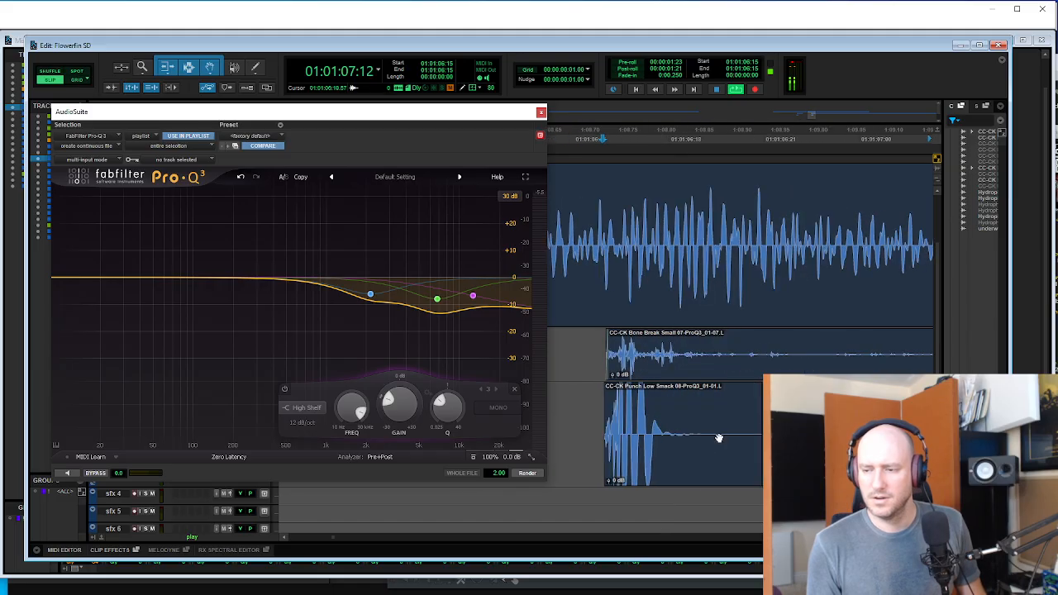
pyautogui.press('space')
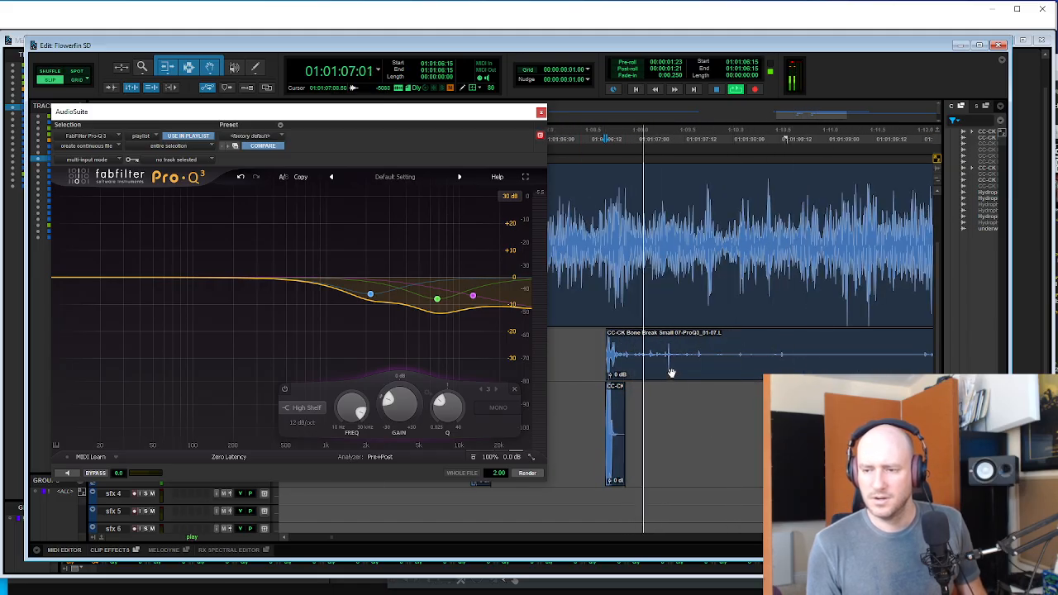
pyautogui.press('r')
pyautogui.press('r')
pyautogui.press('r')
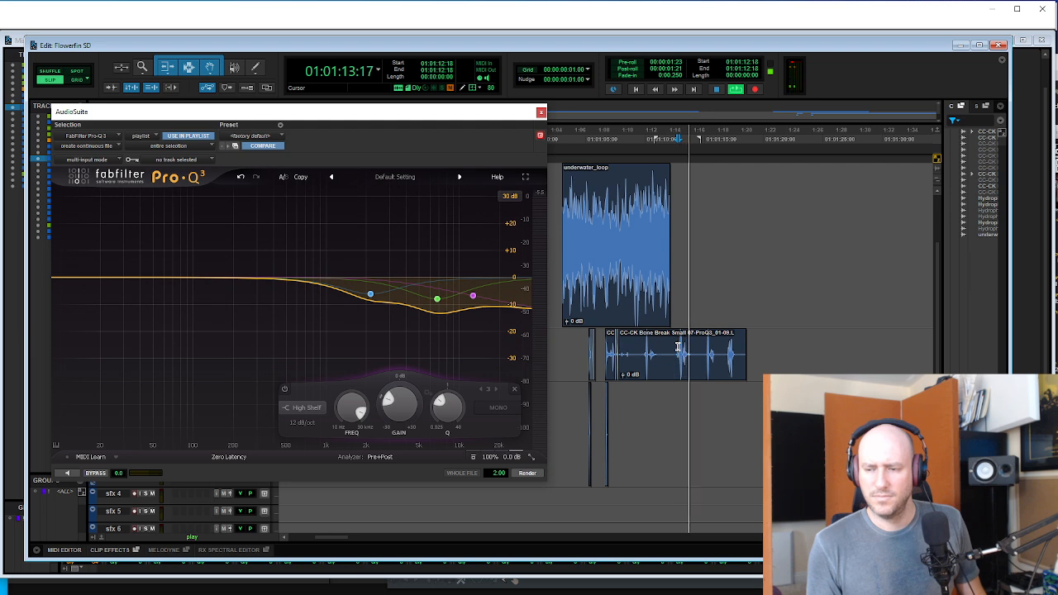
# - Audition the later cracks, trim the remaining bone break clip's start to 01:01:15:02 and move the clip to 01:01:08:13
pyautogui.press('space')
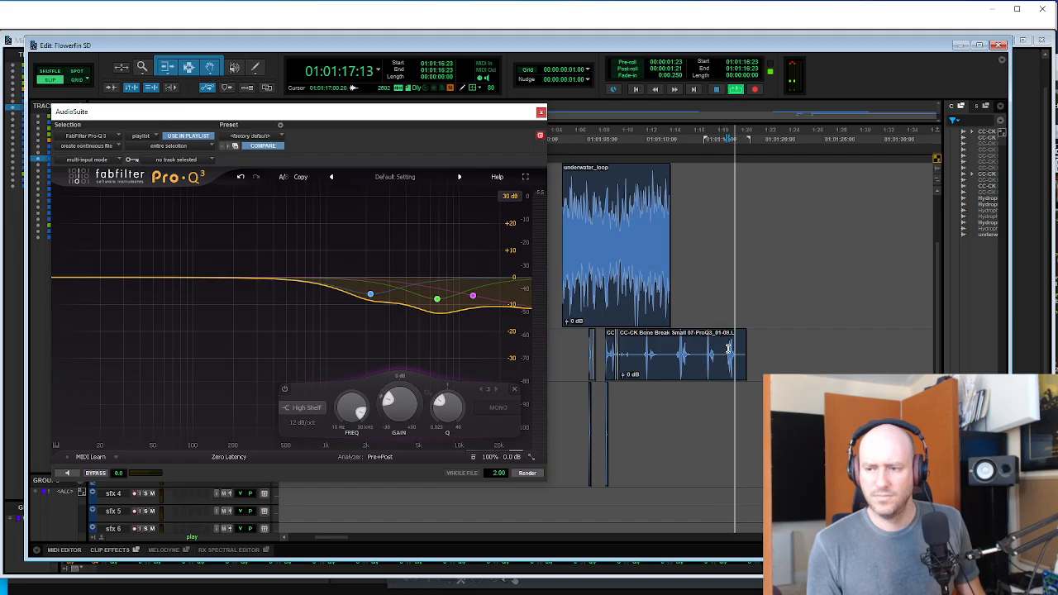
pyautogui.press('space')
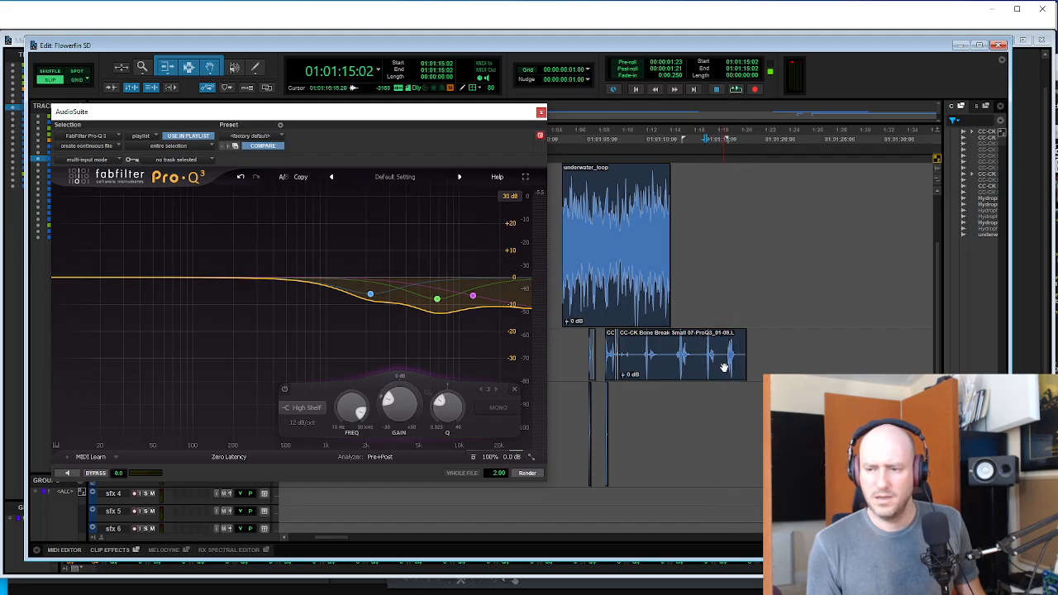
pyautogui.press('a')
pyautogui.moveTo(723, 367); pyautogui.dragTo(645, 372)
pyautogui.press('t')
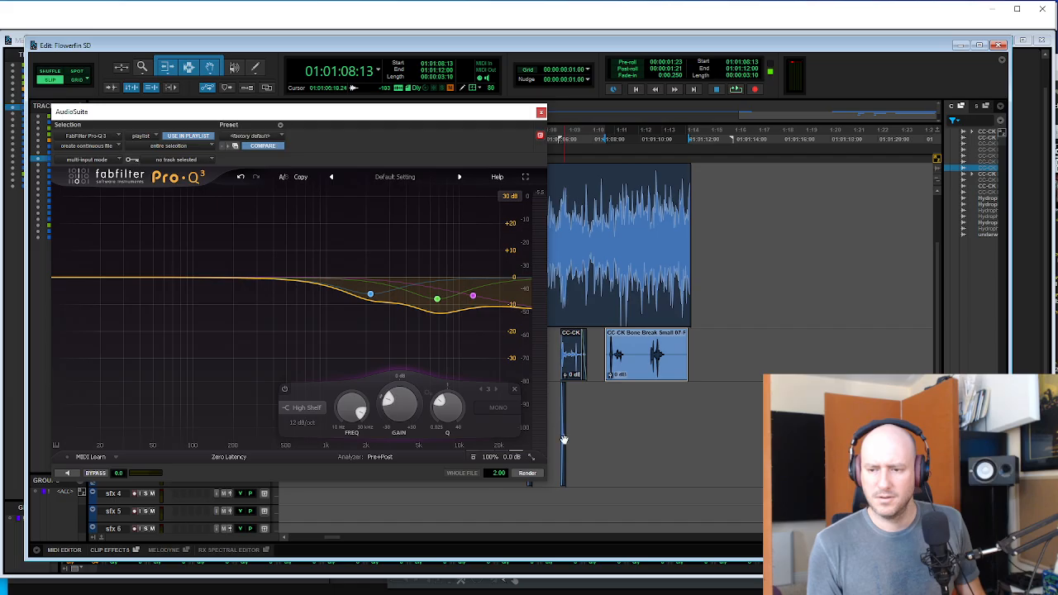
# - Copy the punch to 01:01:08:11 beneath the third bone break clip and play it back
pyautogui.moveTo(563, 439); pyautogui.dragTo(613, 453)
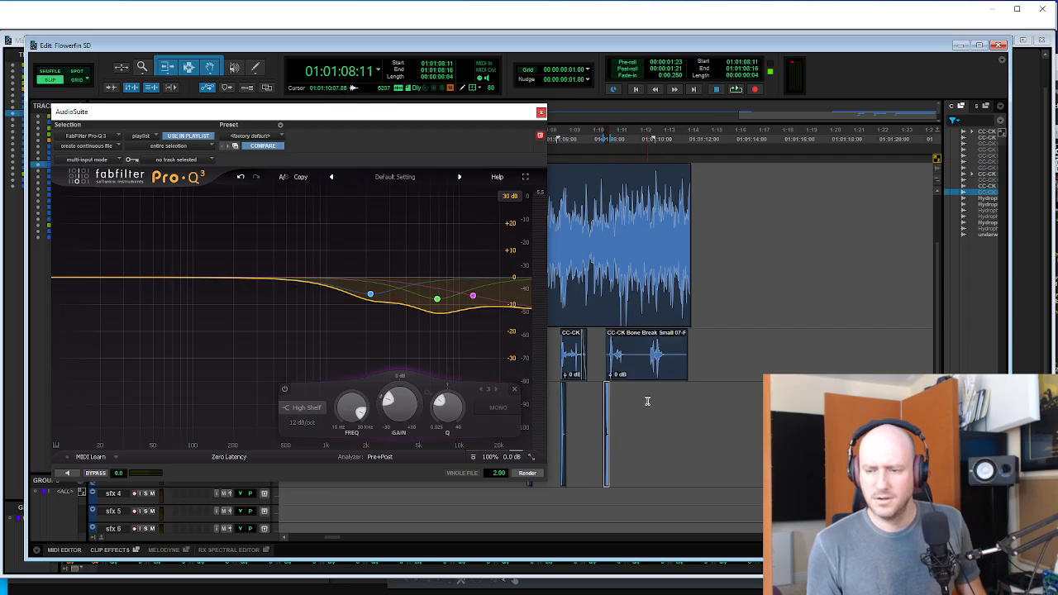
pyautogui.press('t')
pyautogui.press('space')
pyautogui.press('space')
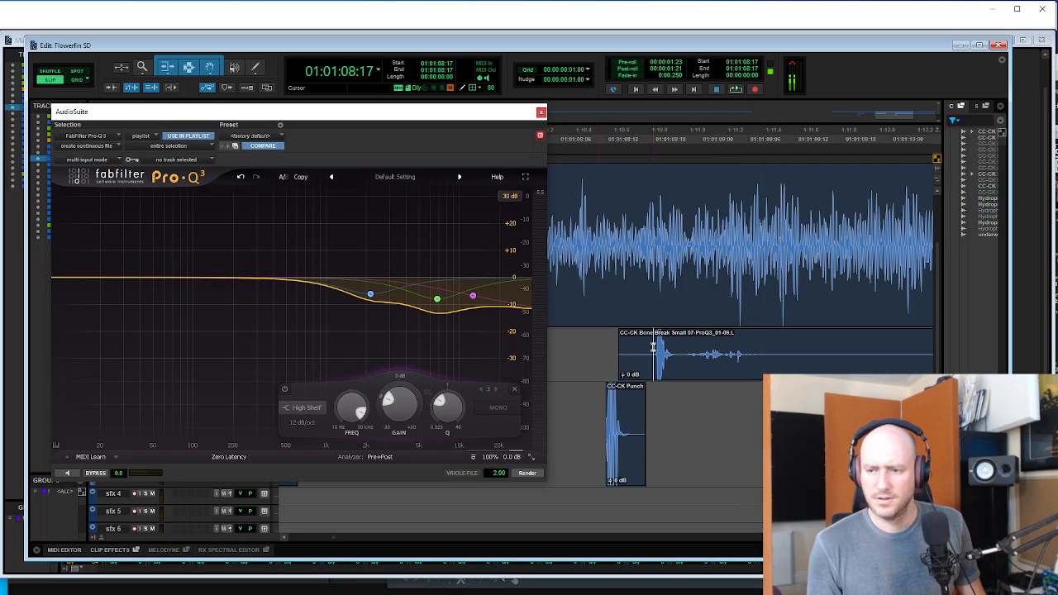
# - Trim the silence before the third bone break's crack, line the crack up with the punch and play it back
pyautogui.click(651, 361)
pyautogui.moveTo(635, 355); pyautogui.dragTo(634, 355)
pyautogui.click(603, 339)
pyautogui.press('space')
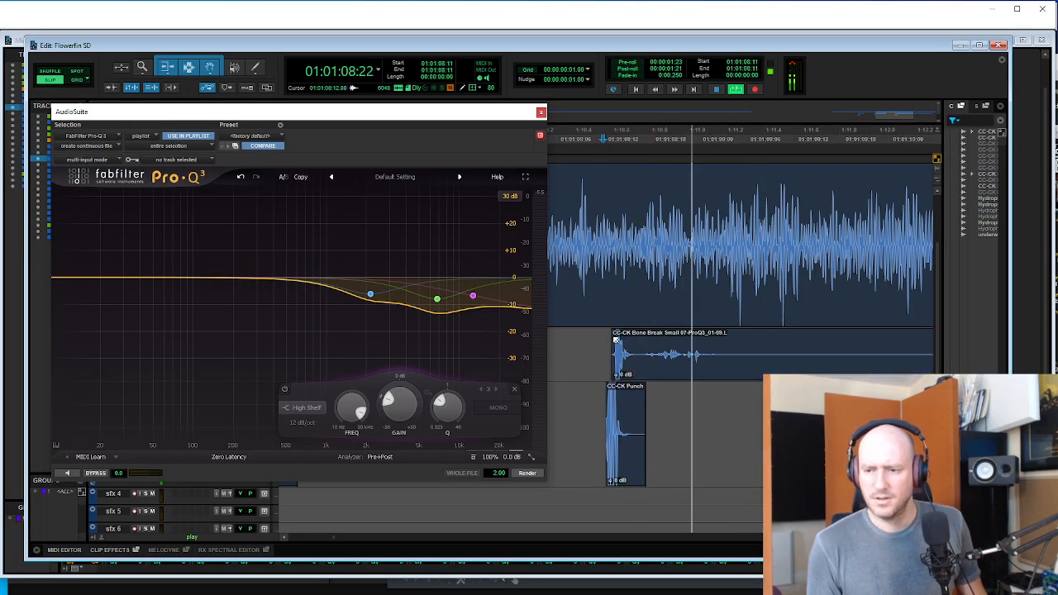
pyautogui.press('space')
pyautogui.click(634, 366)
pyautogui.press('r')
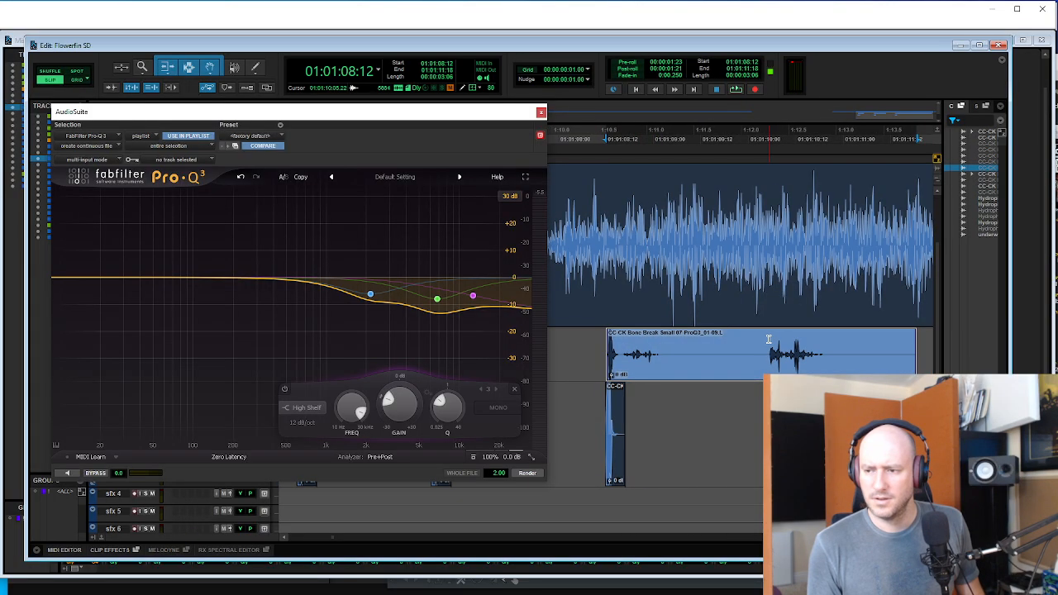
# - Split the third bone break clip before its second crack, move that part to 01:01:08:16 and play it back
pyautogui.click(768, 340)
pyautogui.press('b')
pyautogui.moveTo(790, 362); pyautogui.dragTo(646, 370)
pyautogui.press('t')
pyautogui.press('t')
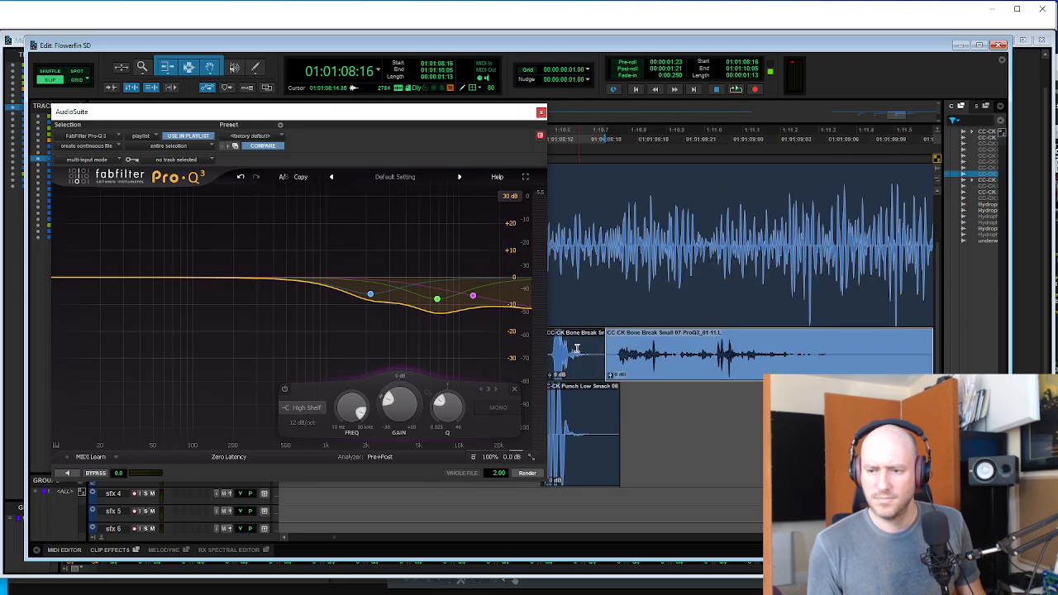
pyautogui.click(564, 345)
pyautogui.press('t')
pyautogui.press('space')
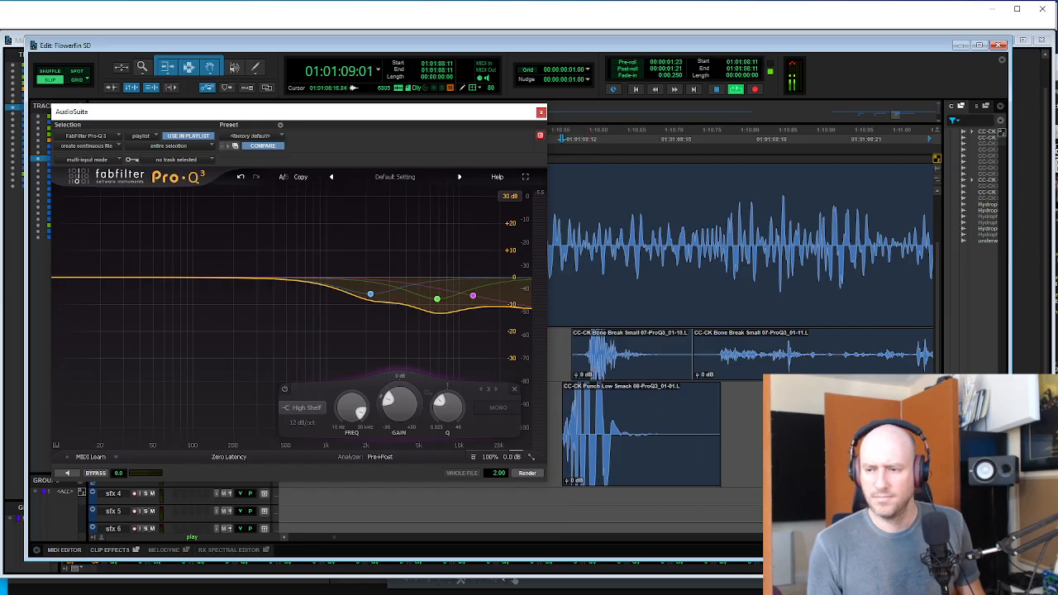
pyautogui.press('r')
pyautogui.press('r')
# - Lower the clip gain of the third sound's second crack to -3.5 dB and play it back
pyautogui.click(682, 364)
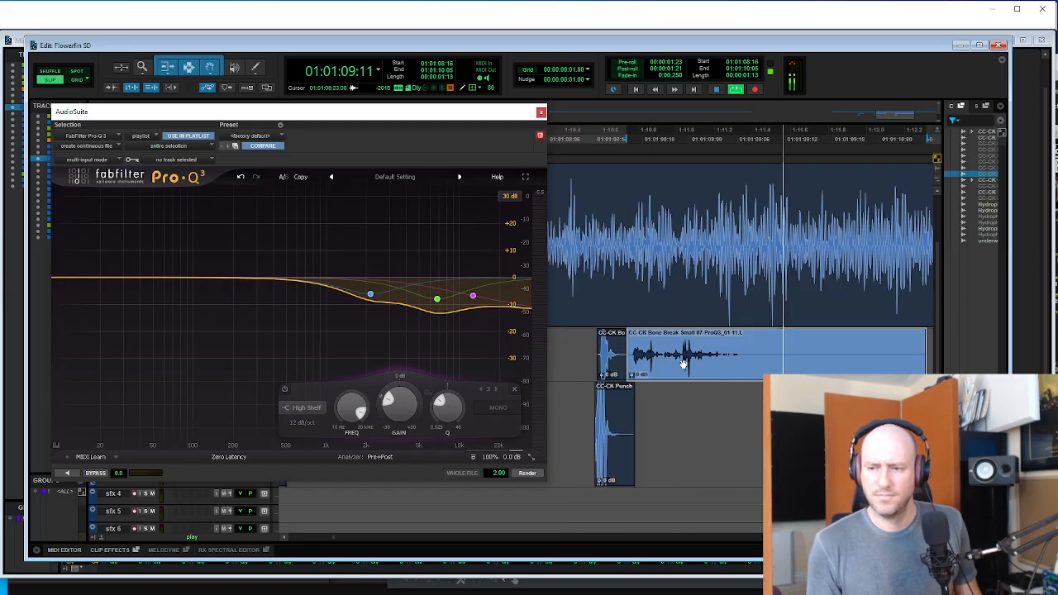
pyautogui.press('shift+super+Down')
pyautogui.press('shift+super+Down')
pyautogui.press('shift+super+Down')
pyautogui.press('shift+super+Down')
pyautogui.press('shift+super+Down')
pyautogui.press('shift+super+Down')
pyautogui.press('shift+super+Down')
pyautogui.click(579, 353)
pyautogui.press('space')
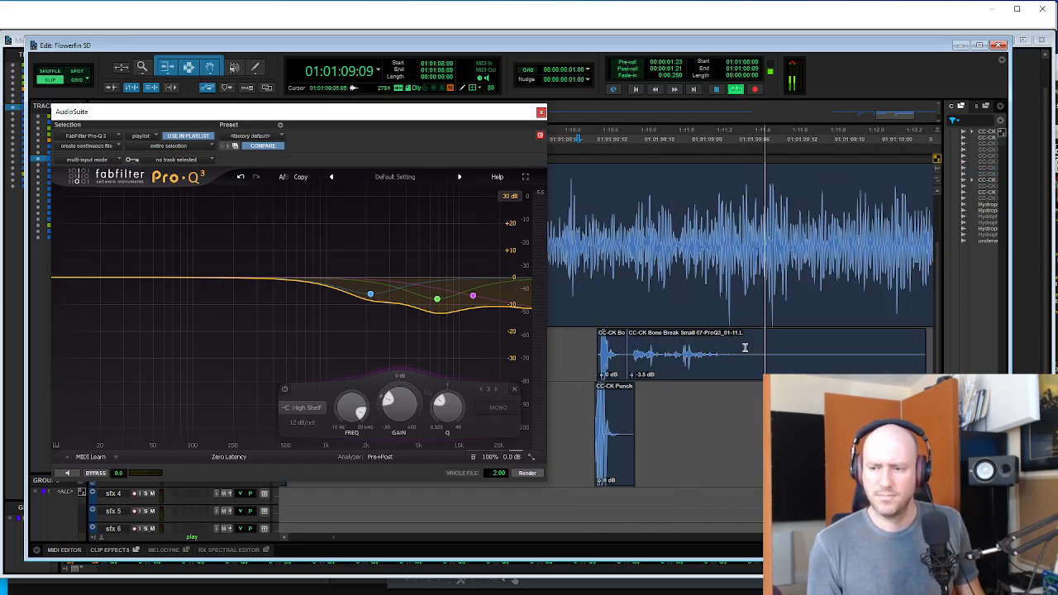
# - Select the bone break and punch layers of all three impacts and move them past the end of the underwater loop
pyautogui.press('r')
pyautogui.press('r')
pyautogui.press('r')
pyautogui.press('r')
pyautogui.press('space')
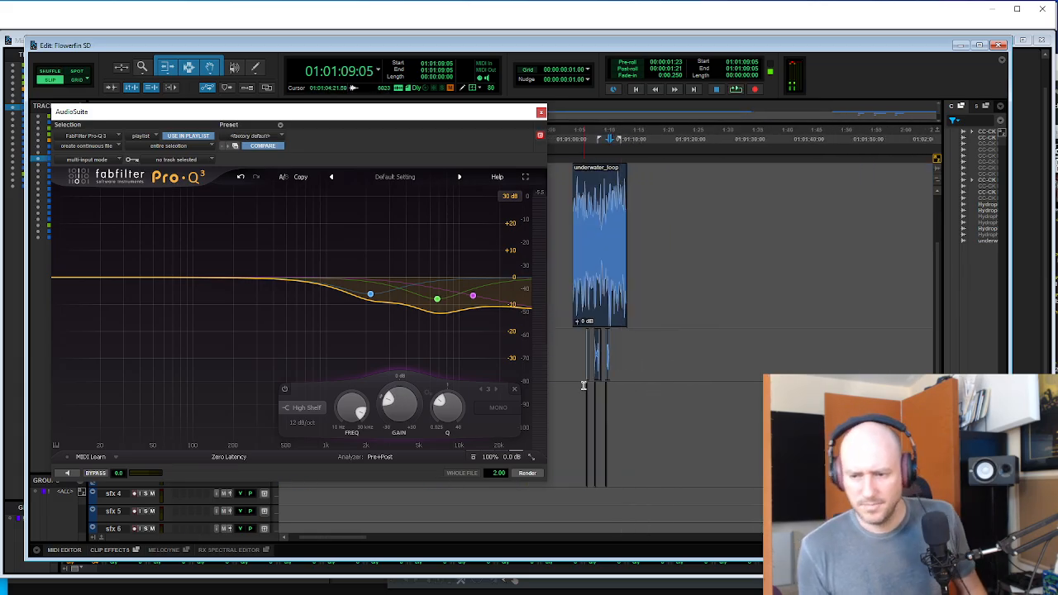
pyautogui.moveTo(577, 340); pyautogui.dragTo(640, 424)
pyautogui.moveTo(609, 371); pyautogui.dragTo(683, 371)
pyautogui.press('e')
pyautogui.scroll(5, 648, 386)
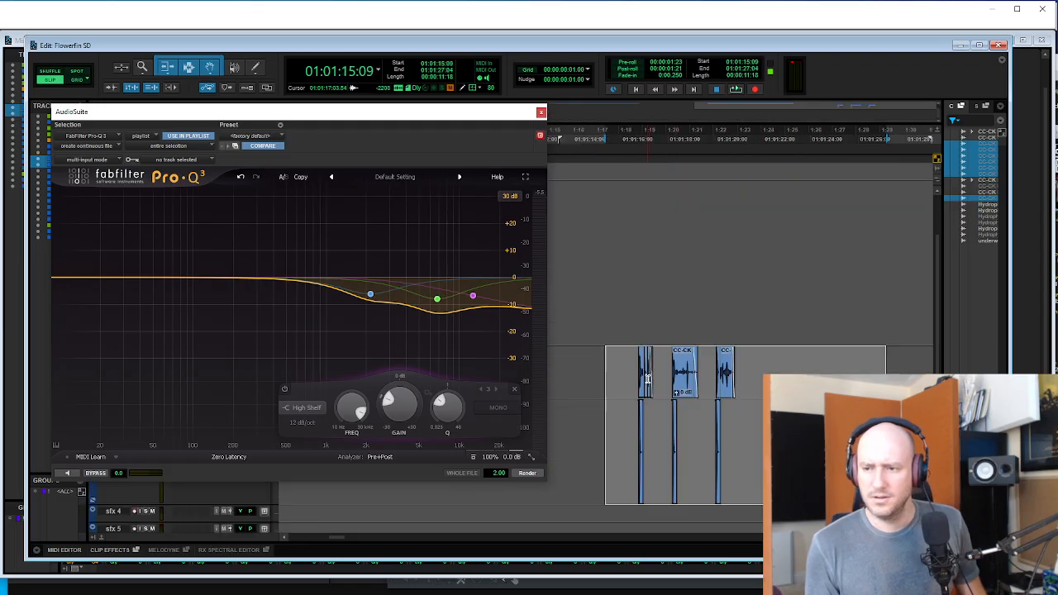
# - Select the first impact from 01:01:16:18 to 01:01:17:08, close Pro-Q 3 and record it onto the MonPrnt track
pyautogui.click(617, 469)
pyautogui.press('Tab')
pyautogui.press('t')
pyautogui.press('t')
pyautogui.press('t')
pyautogui.scroll(-5, 690, 416)
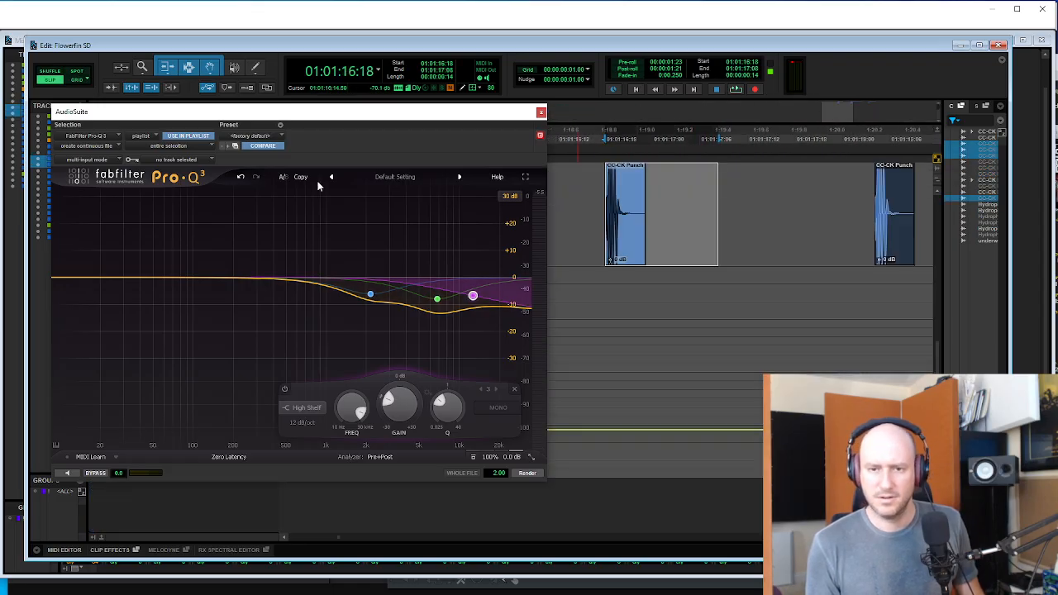
pyautogui.click(540, 112)
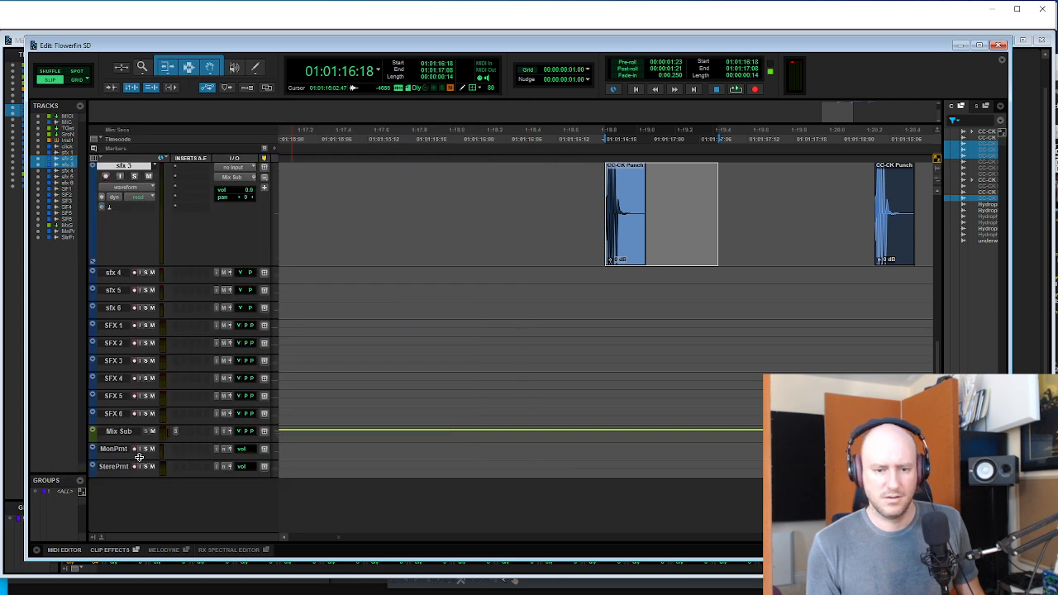
pyautogui.hotkey('ctrl', 'space')
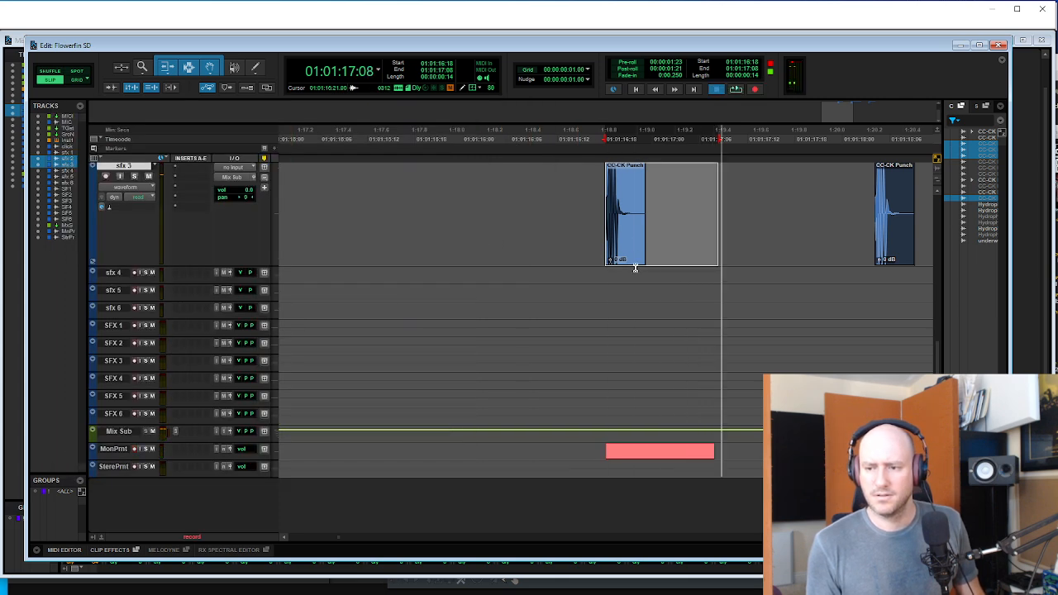
# - Select both layers of the second impact from 01:01:18:04 to 01:01:19:06 and record them onto the MonPrnt track
pyautogui.press('r')
pyautogui.click(748, 247)
pyautogui.scroll(4, 748, 248)
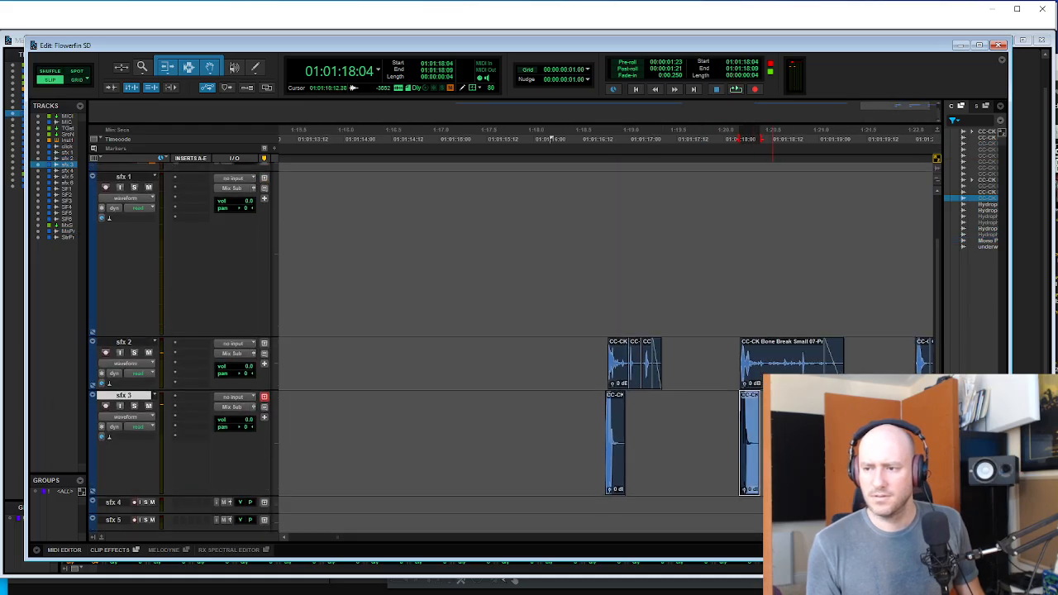
pyautogui.keyDown('shift'); pyautogui.click(773, 366); pyautogui.keyUp('shift')
pyautogui.hotkey('ctrl', 'space')
pyautogui.press('space')
pyautogui.press('r')
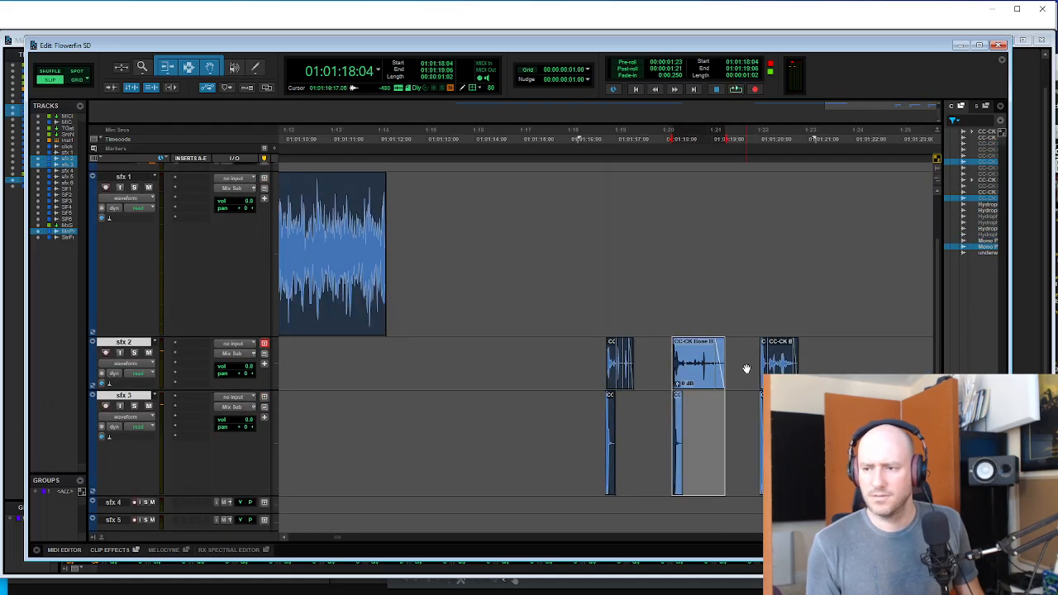
# - Select both layers of the third impact from 01:01:20:00 to 01:01:20:19 and record them onto the MonPrnt track
pyautogui.click(761, 447)
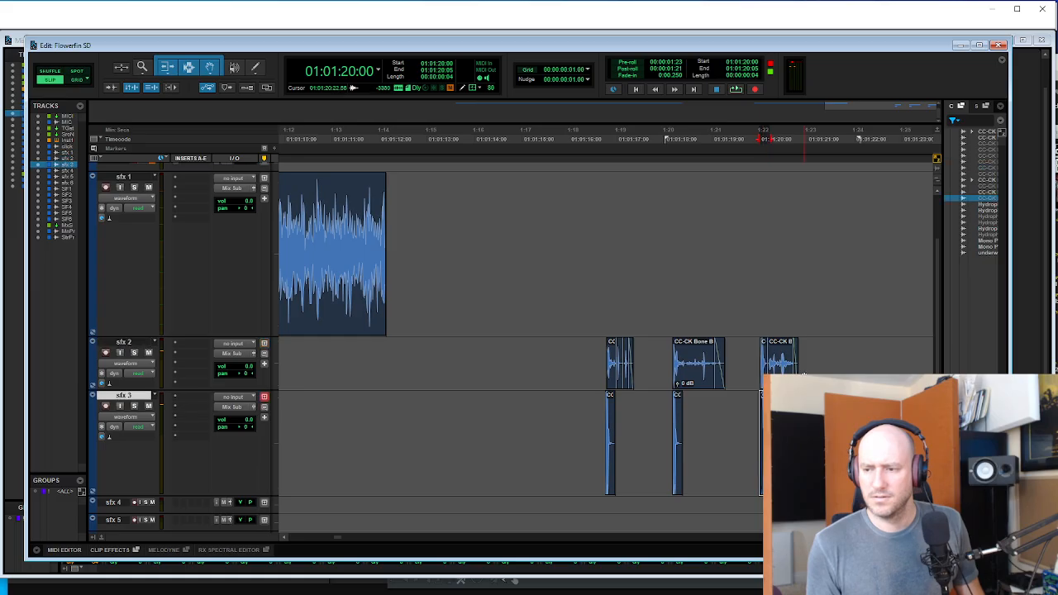
pyautogui.keyDown('shift'); pyautogui.click(785, 368); pyautogui.keyUp('shift')
pyautogui.scroll(-4, 778, 367)
pyautogui.hotkey('ctrl', 'space')
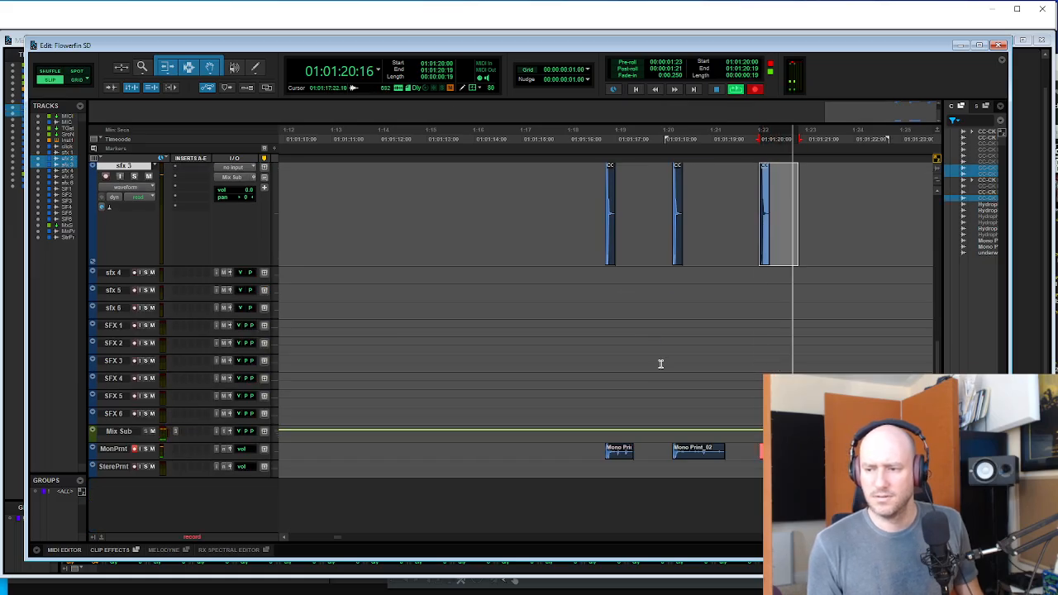
# - Rename the first printed clip on MonPrnt with a flowerpod_destroyed name
pyautogui.click(622, 449)
pyautogui.press('t')
pyautogui.press('t')
pyautogui.press('t')
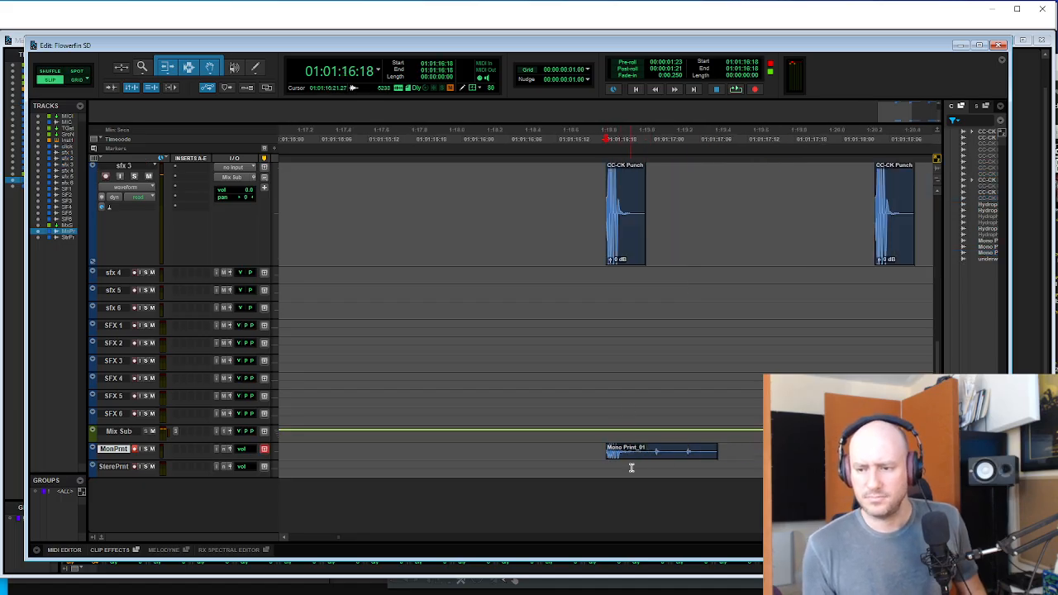
pyautogui.doubleClick(647, 457)
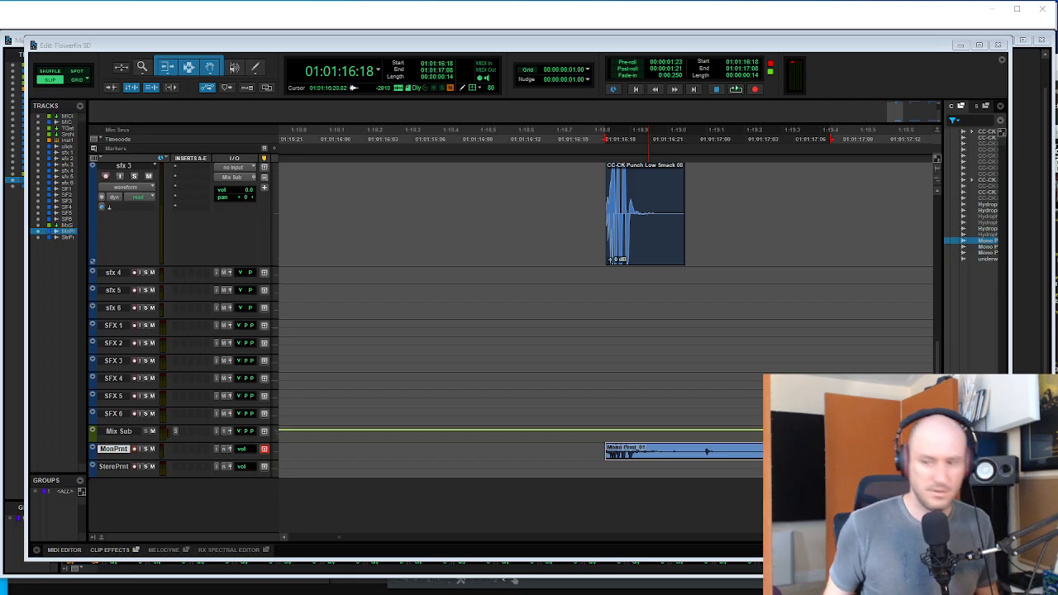
pyautogui.press('Return')
# - Check the name given to the first printed clip before naming the second one
pyautogui.press('Tab')
pyautogui.press('Tab')
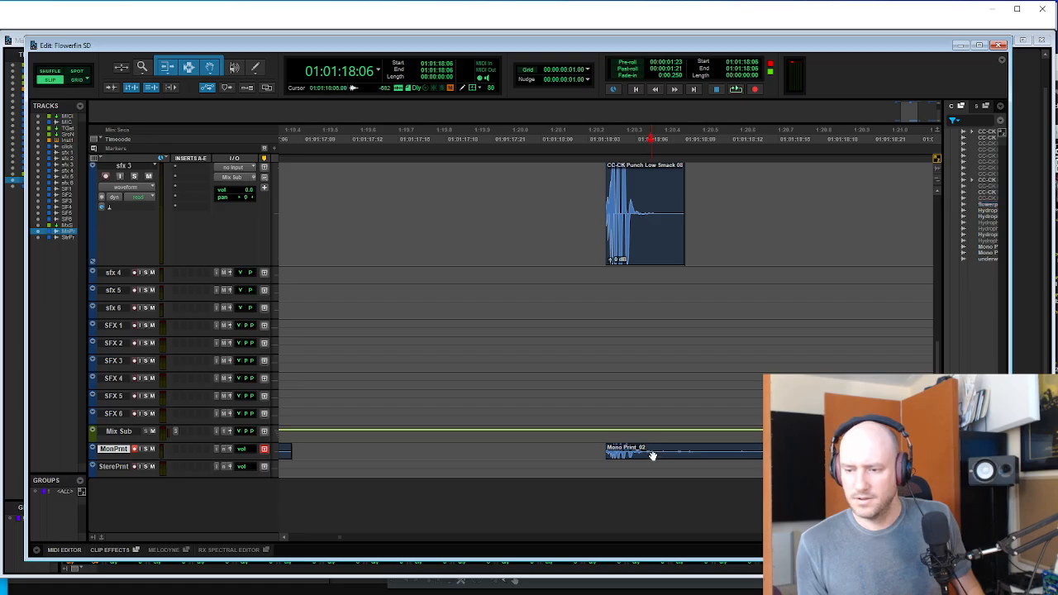
pyautogui.doubleClick(652, 455)
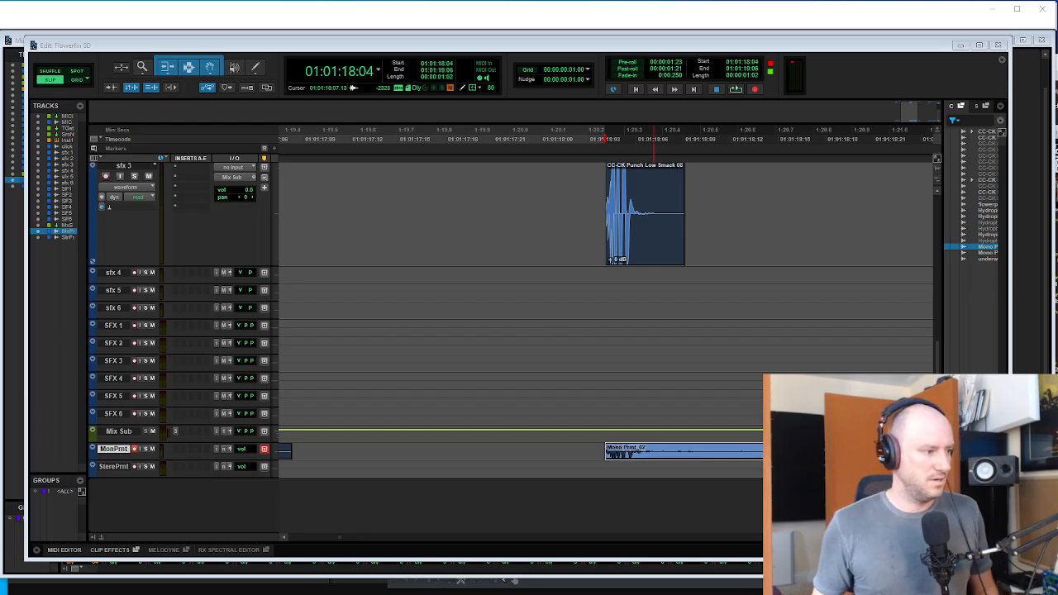
pyautogui.press('Escape')
pyautogui.press('r')
pyautogui.press('r')
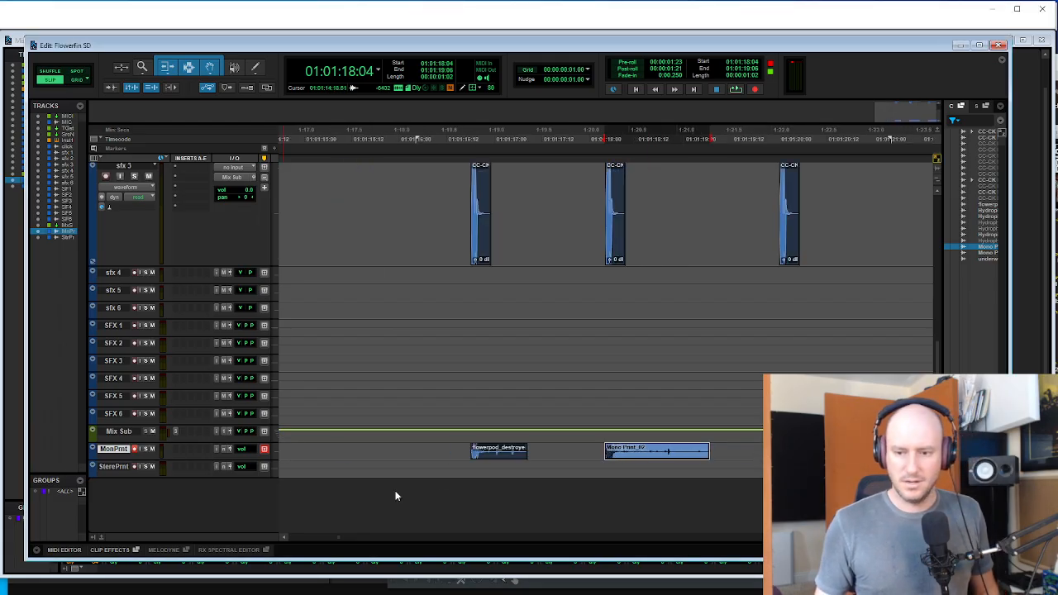
pyautogui.doubleClick(513, 455)
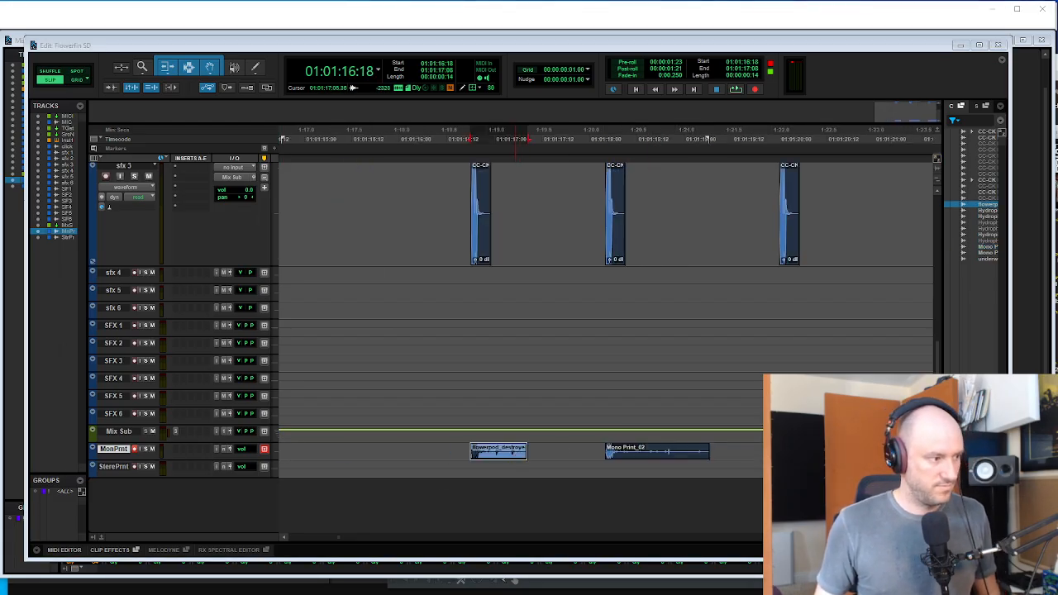
pyautogui.click(387, 385)
# - Rename the second printed clip as flowerpod_destroyed_2 and name the third one in the same flowerpod series
pyautogui.doubleClick(647, 459)
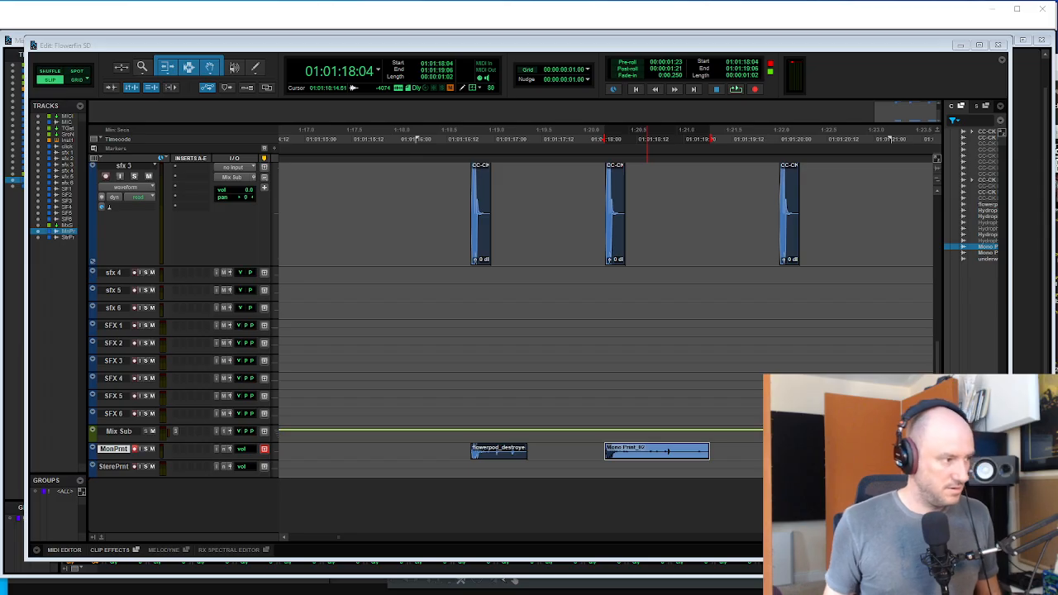
pyautogui.press('Return')
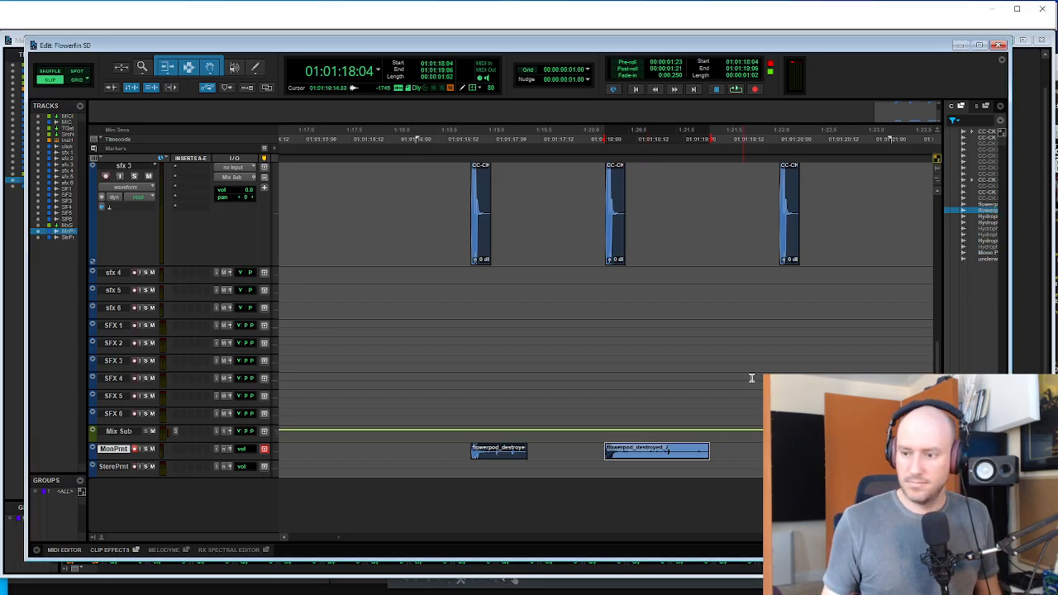
pyautogui.doubleClick(809, 452)
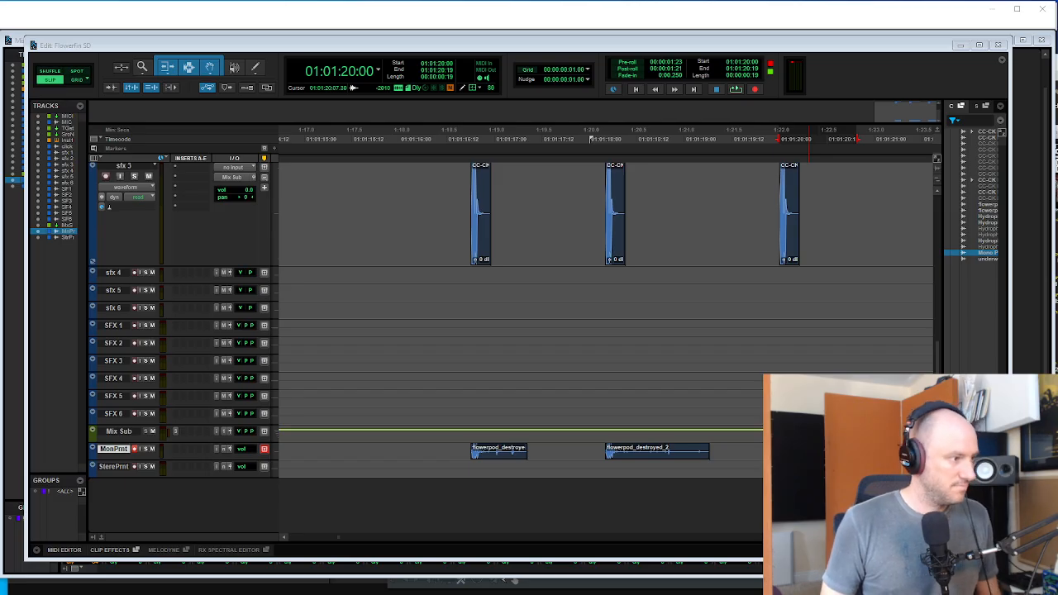
pyautogui.press('Return')
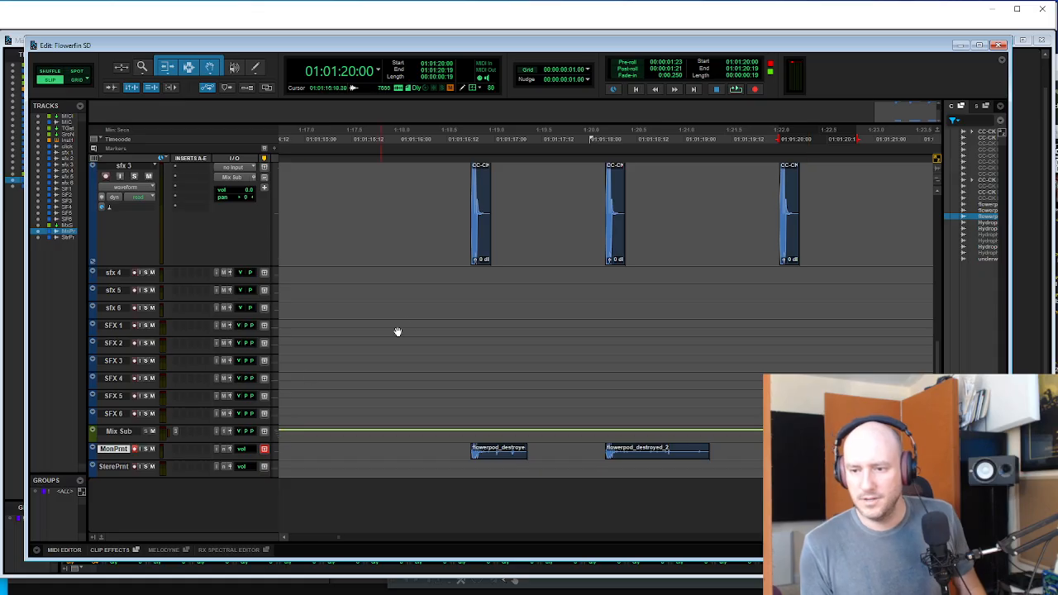
# - Move the underwater_loop clip from the sfx 1 track down onto the MonPrnt track at the same timeline position
pyautogui.click(483, 457)
pyautogui.press('r')
pyautogui.press('r')
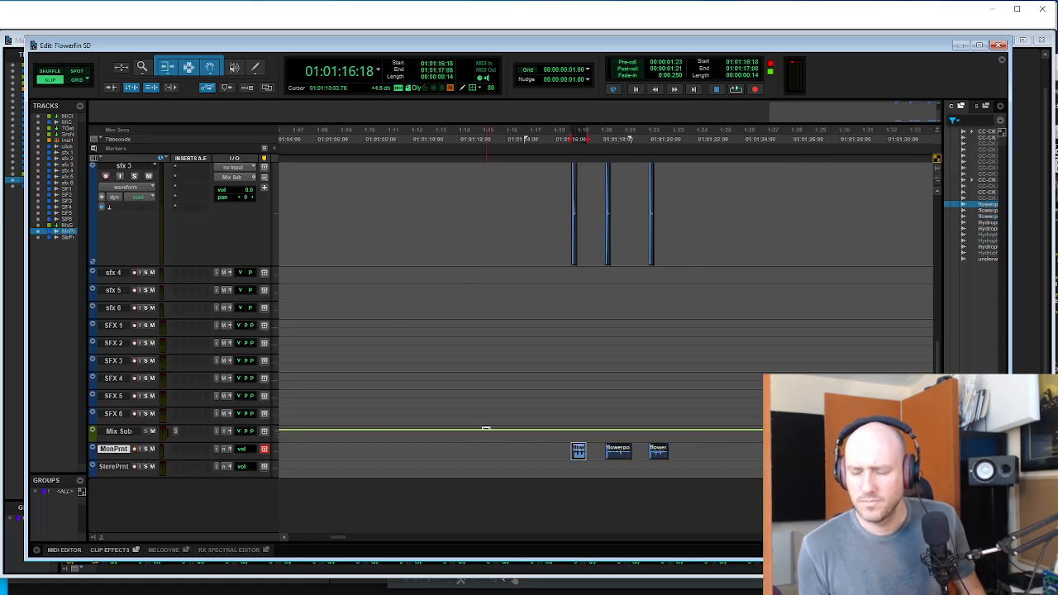
pyautogui.scroll(3, 549, 358)
pyautogui.click(553, 337)
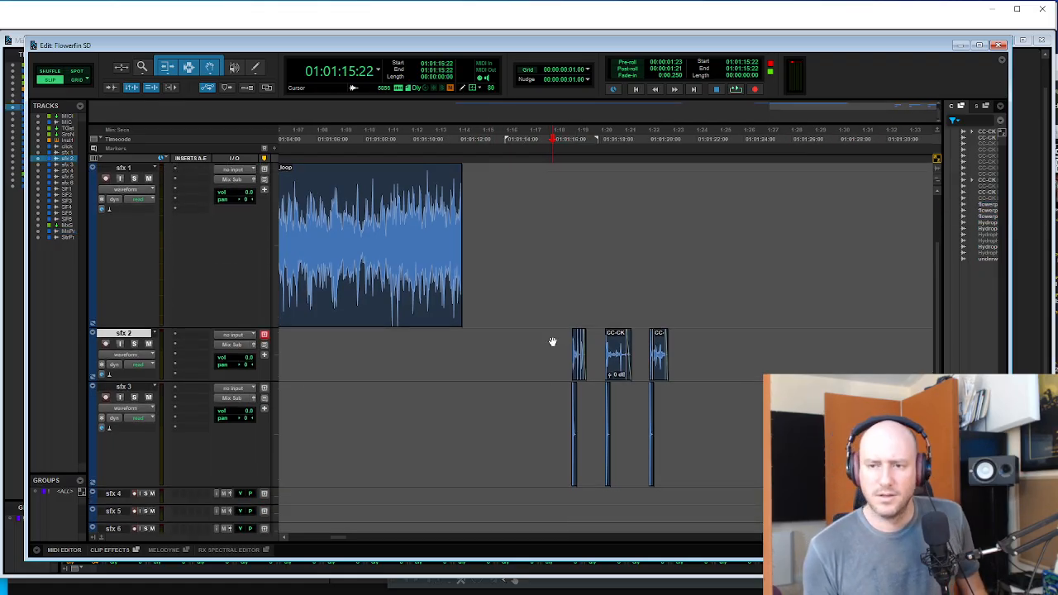
pyautogui.press('alt+super+Down')
pyautogui.press('alt+super+Down')
pyautogui.press('alt+super+Down')
pyautogui.click(321, 233)
pyautogui.press('r')
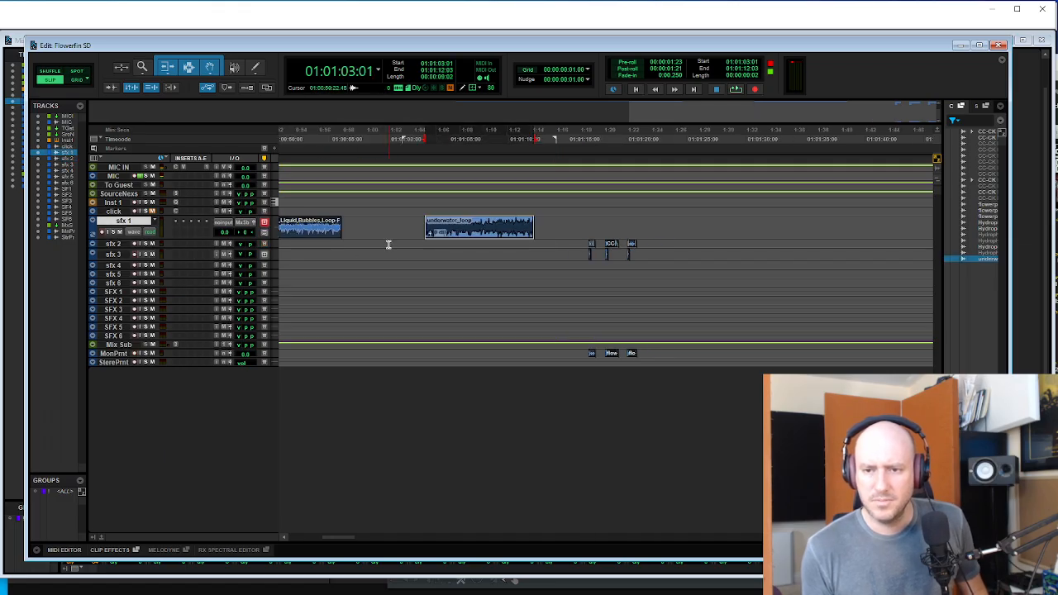
pyautogui.moveTo(460, 234); pyautogui.dragTo(471, 355)
pyautogui.click(572, 347)
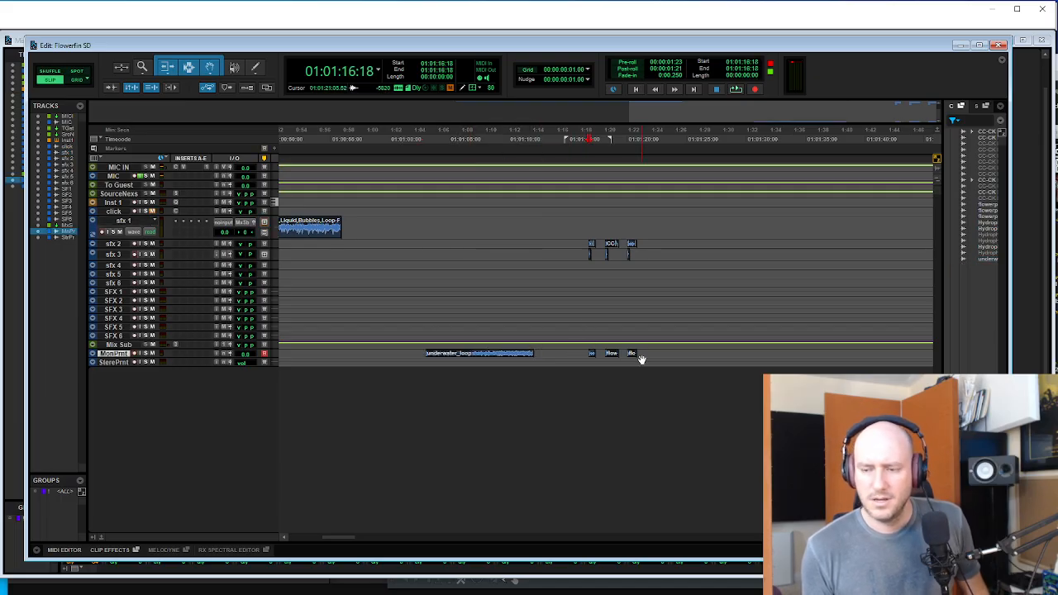
# - Switch to Soundminer, choose CC-CK Punch Mid Loose 01.wav from the leather hit results and audition its first three hits
pyautogui.click(645, 245)
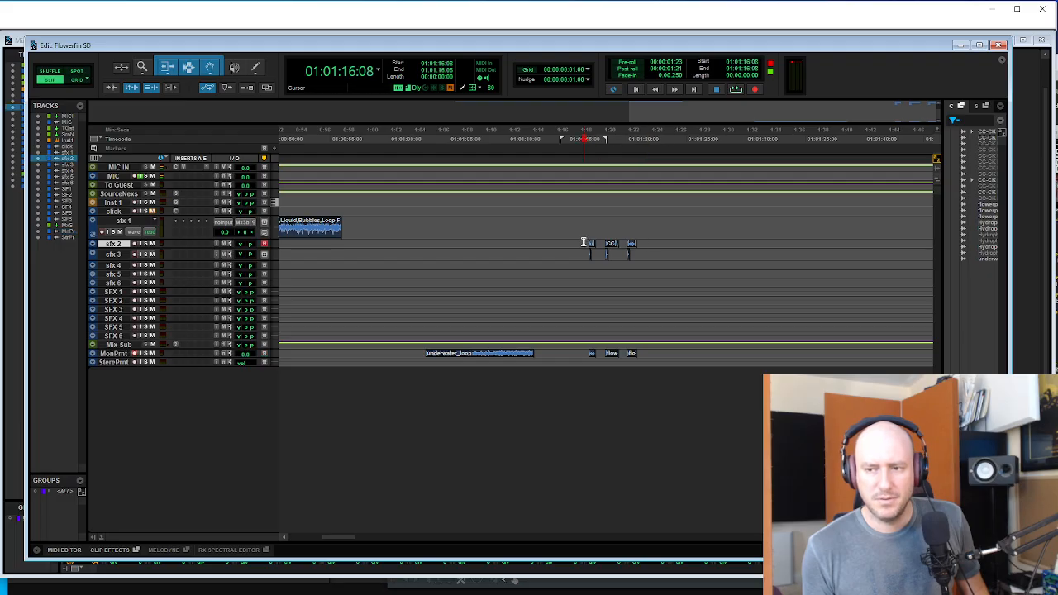
pyautogui.hotkey('ctrl', ']')
pyautogui.hotkey('alt', 'Tab')
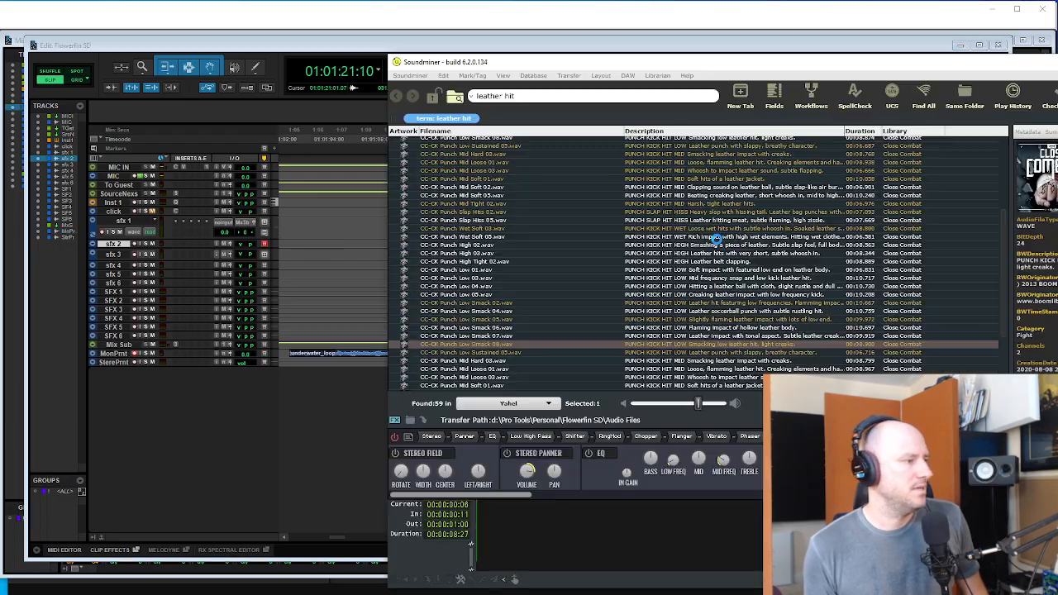
pyautogui.click(746, 369)
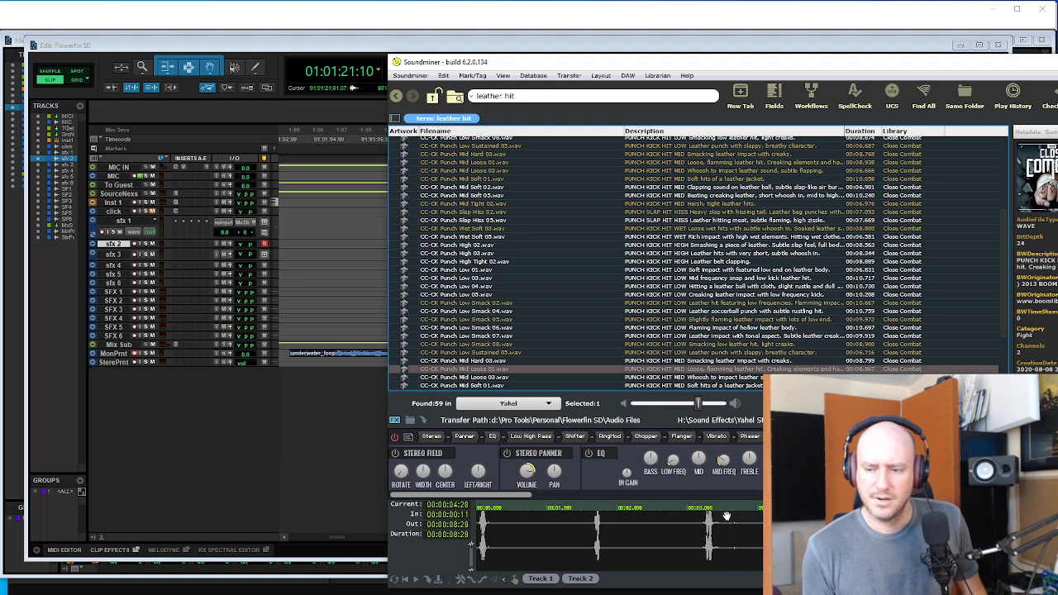
pyautogui.moveTo(739, 543); pyautogui.dragTo(484, 543)
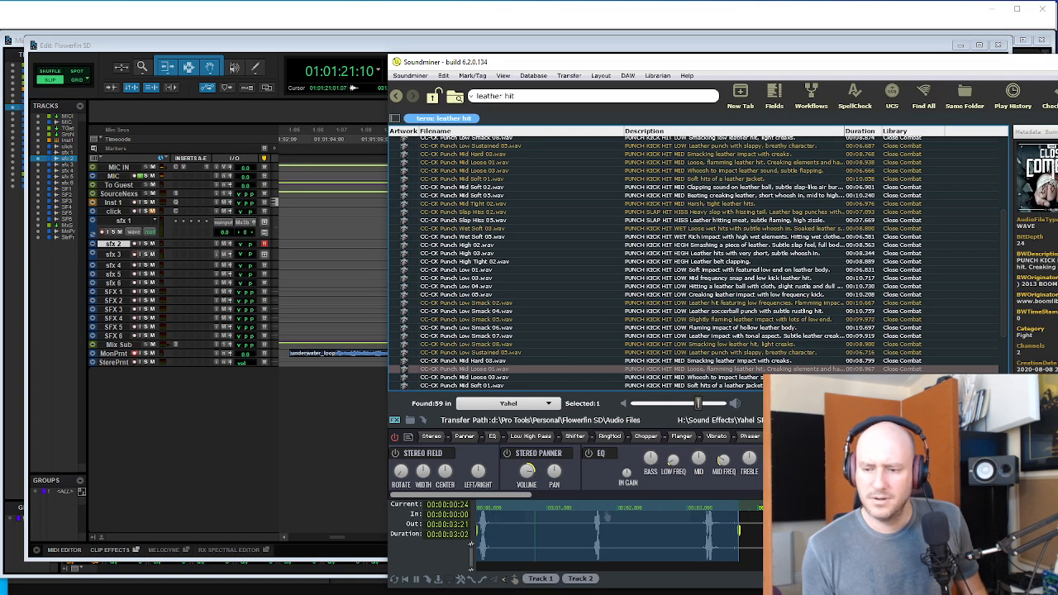
# - Place CC-CK Punch Mid Loose 01 from Soundminer onto the Pro Tools tracks sfx 5 and sfx 6
pyautogui.moveTo(546, 63); pyautogui.dragTo(864, 102)
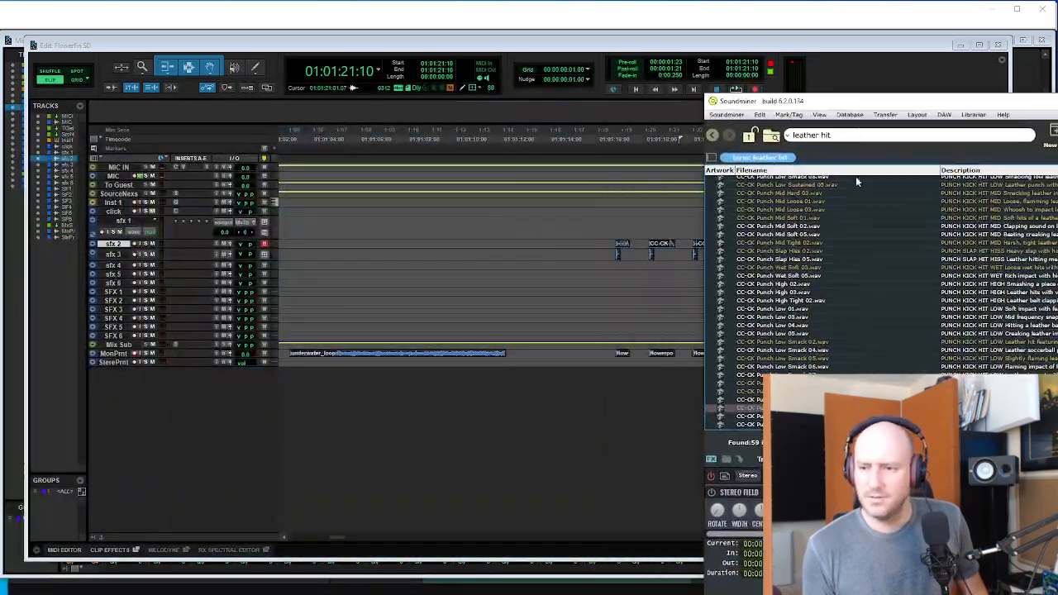
pyautogui.moveTo(641, 300); pyautogui.dragTo(641, 280)
pyautogui.click(635, 274)
pyautogui.press('r')
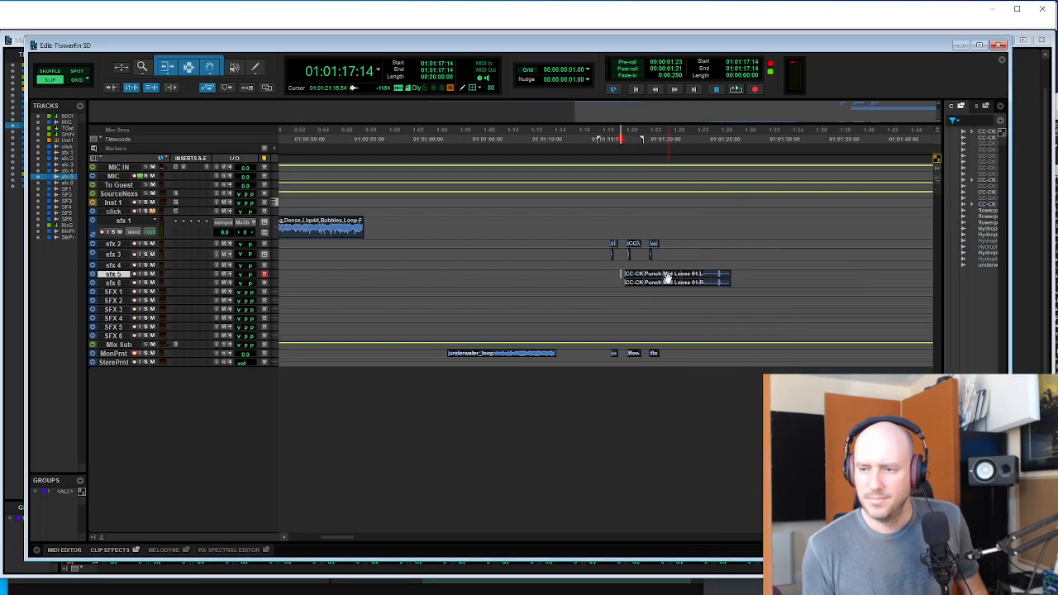
# - Delete the clip's right channel, move the left channel to sfx 2 past the three impacts and play the first impact
pyautogui.click(652, 285)
pyautogui.press('Delete')
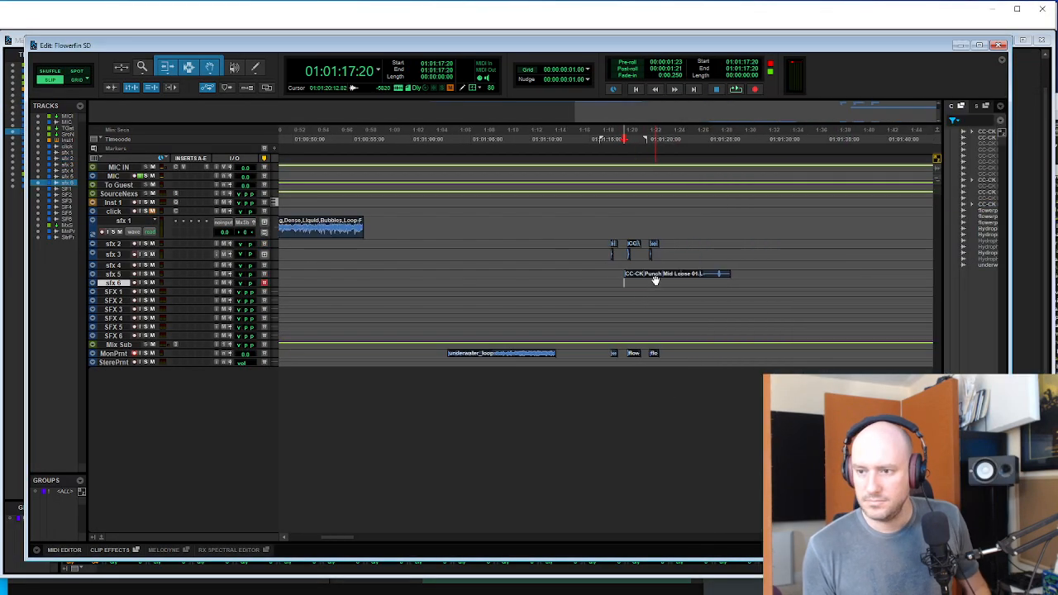
pyautogui.moveTo(654, 281); pyautogui.dragTo(710, 245)
pyautogui.click(606, 242)
pyautogui.press('space')
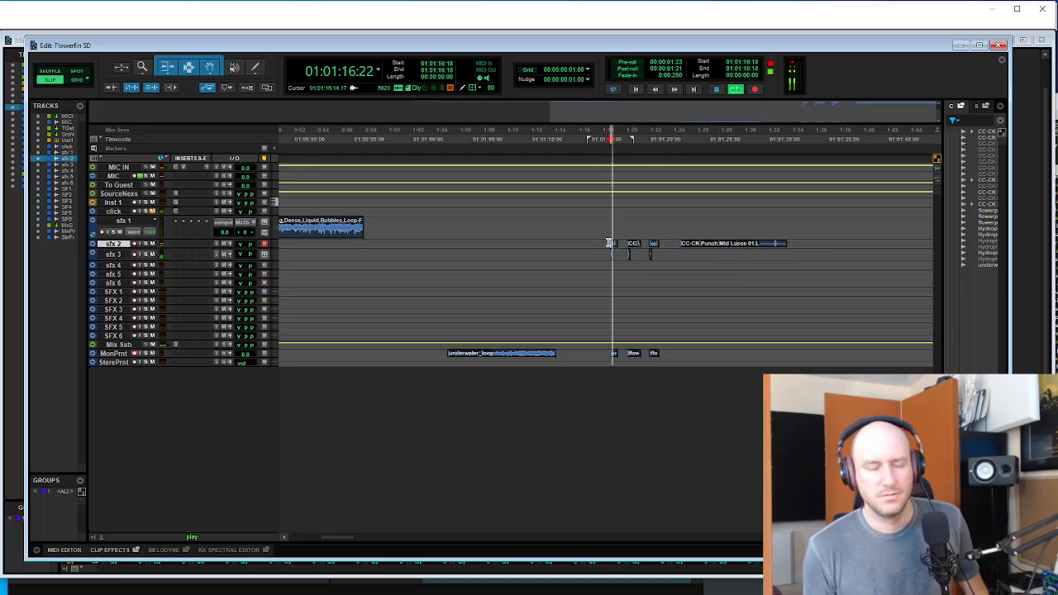
pyautogui.press('space')
# - Enlarge sfx 2, preview the Punch Mid Loose clip through AudioSuite Pro-Q 3 and load the Band Pass Wide preset
pyautogui.click(700, 244)
pyautogui.press('t')
pyautogui.press('super+Up')
pyautogui.press('super+Up')
pyautogui.press('super+Up')
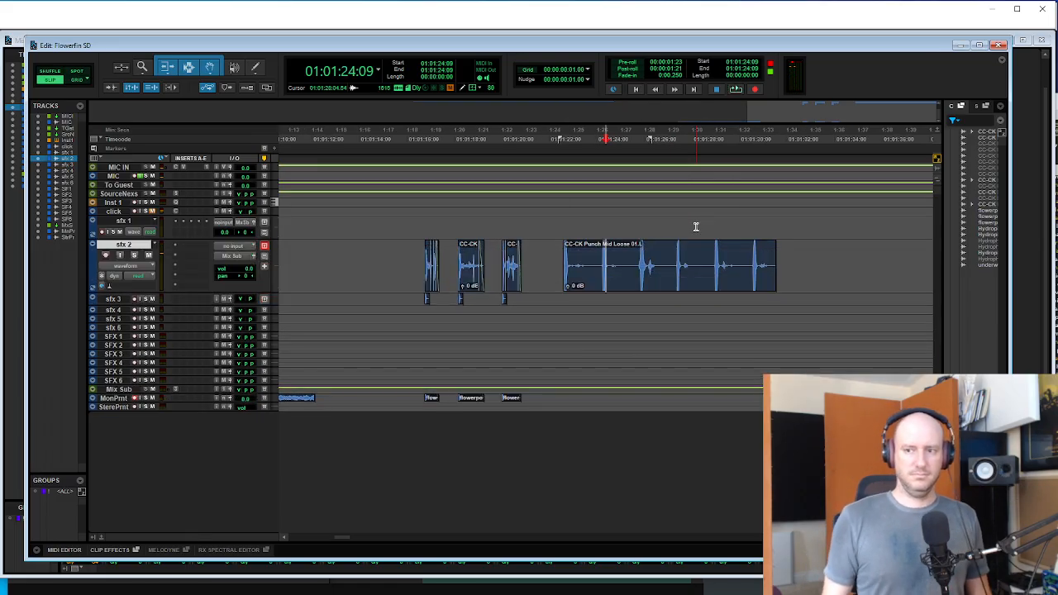
pyautogui.click(604, 280)
pyautogui.press('t')
pyautogui.press('t')
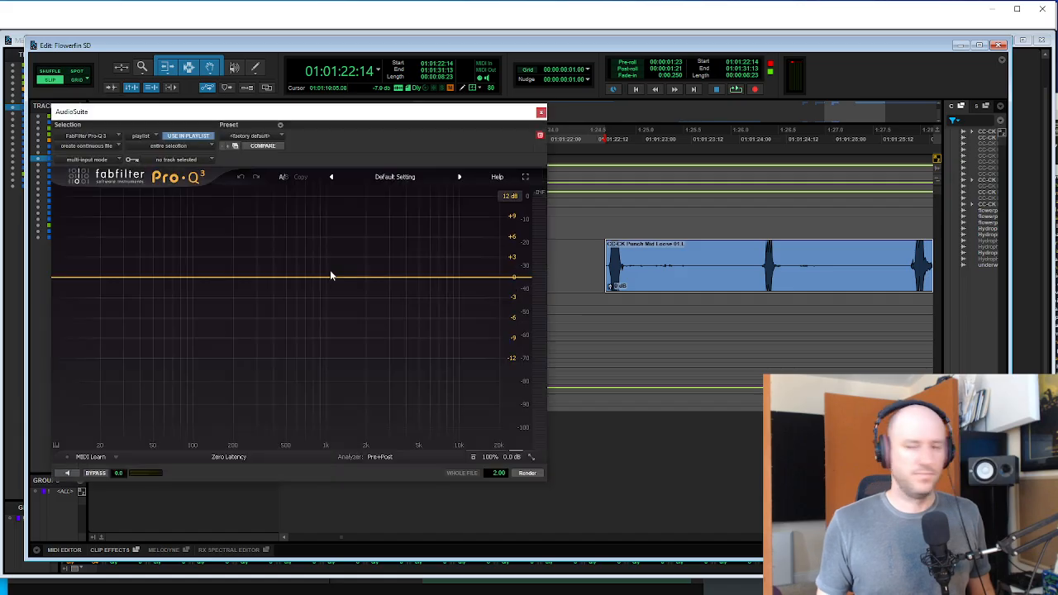
pyautogui.click(67, 472)
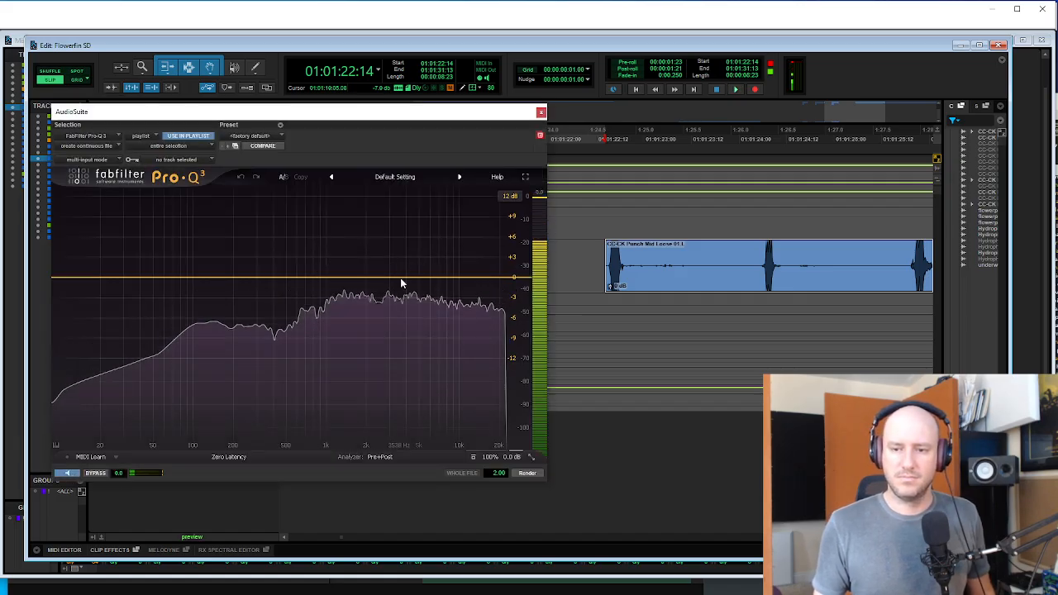
pyautogui.click(330, 179)
pyautogui.click(331, 179)
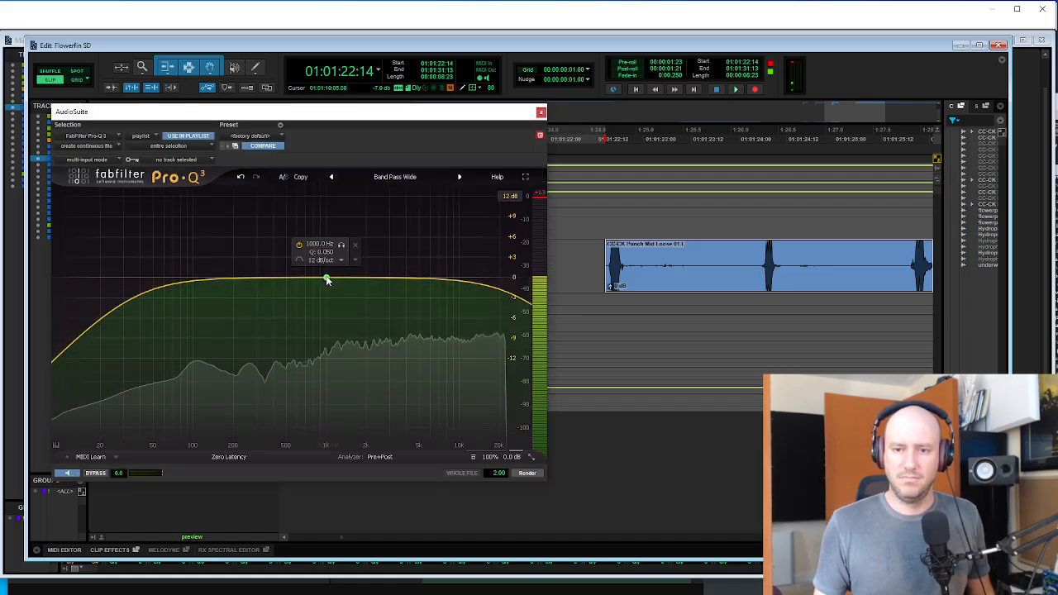
# - Lower the band pass centre frequency and add bell cuts of about 6.6 dB near 600 Hz and 16.6 dB near 30.5 Hz
pyautogui.moveTo(230, 313); pyautogui.dragTo(220, 306)
pyautogui.moveTo(273, 279); pyautogui.dragTo(296, 326)
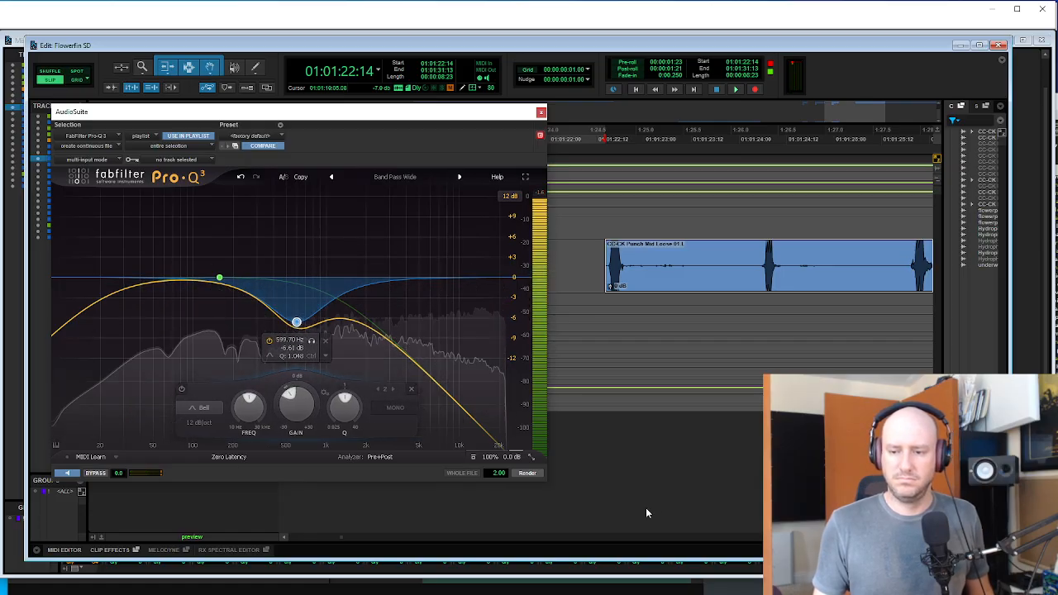
pyautogui.moveTo(156, 283); pyautogui.dragTo(126, 396)
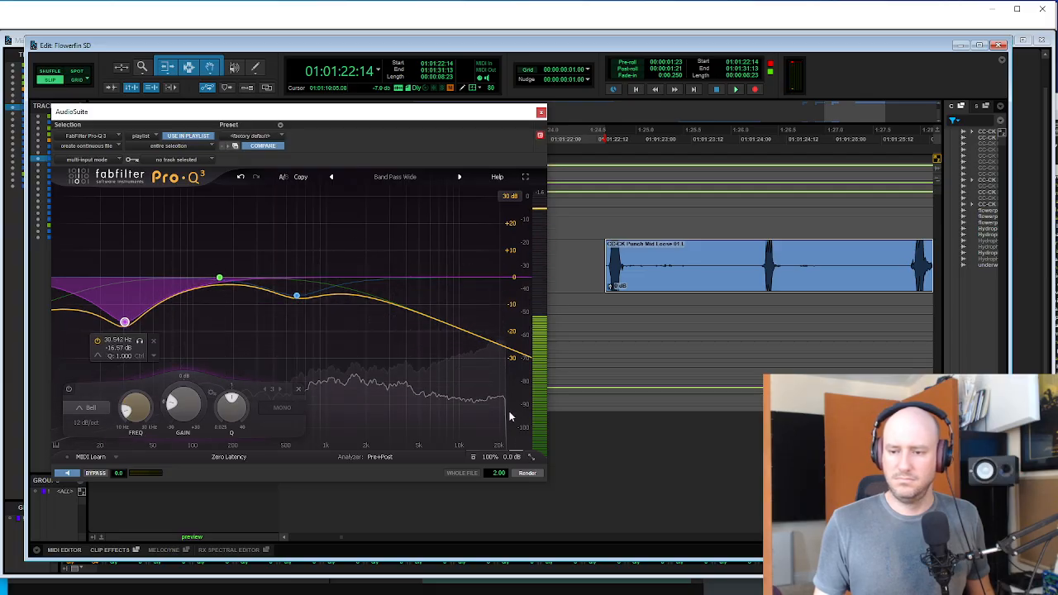
# - Render the EQ onto the Punch Mid Loose clip, play the result back and close Pro-Q 3
pyautogui.click(526, 473)
pyautogui.click(568, 294)
pyautogui.press('space')
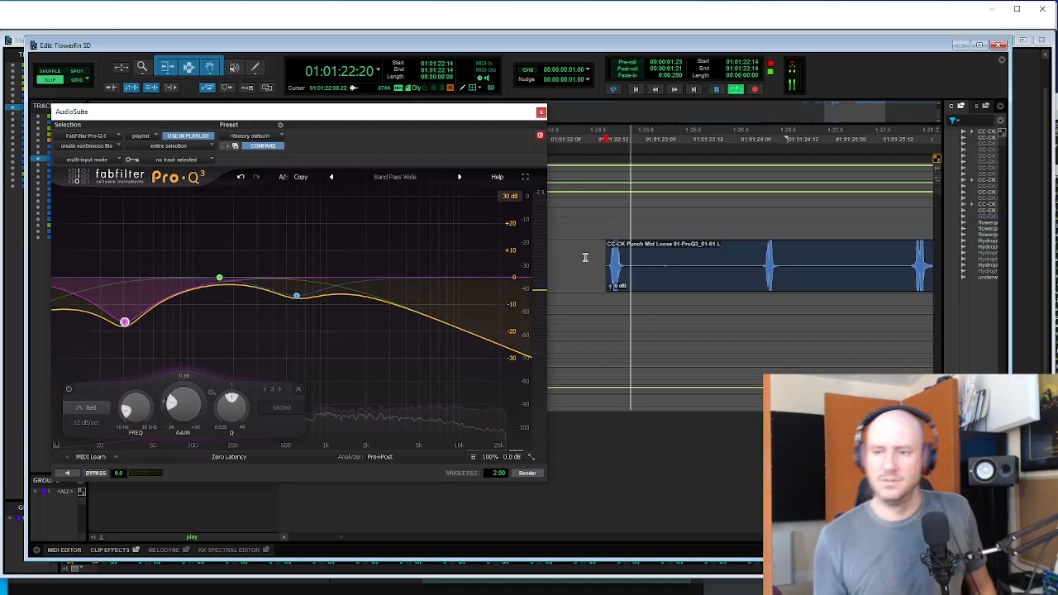
pyautogui.press('t')
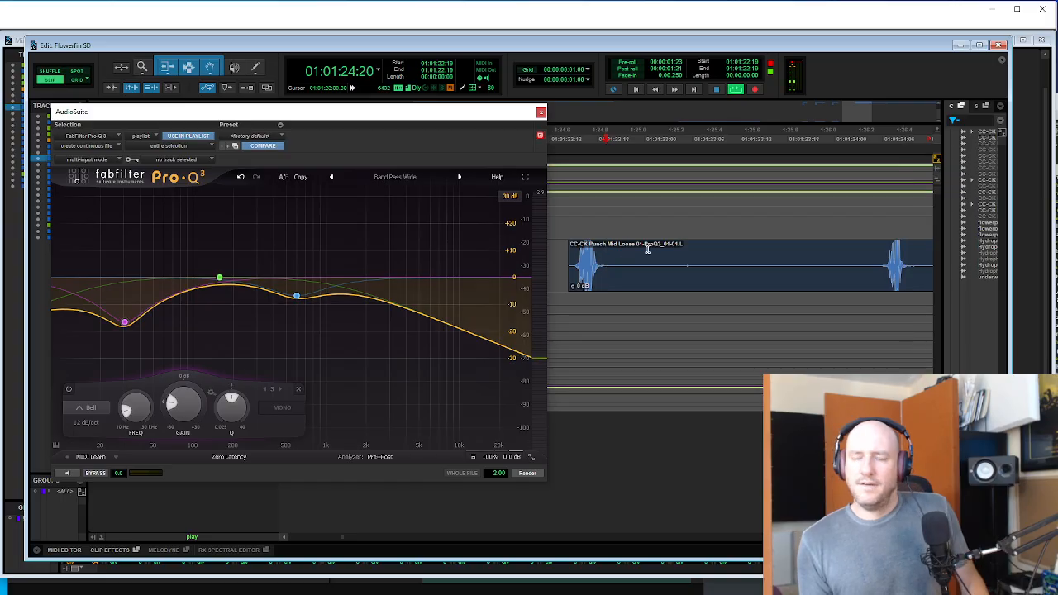
pyautogui.press('r')
pyautogui.press('r')
pyautogui.click(541, 112)
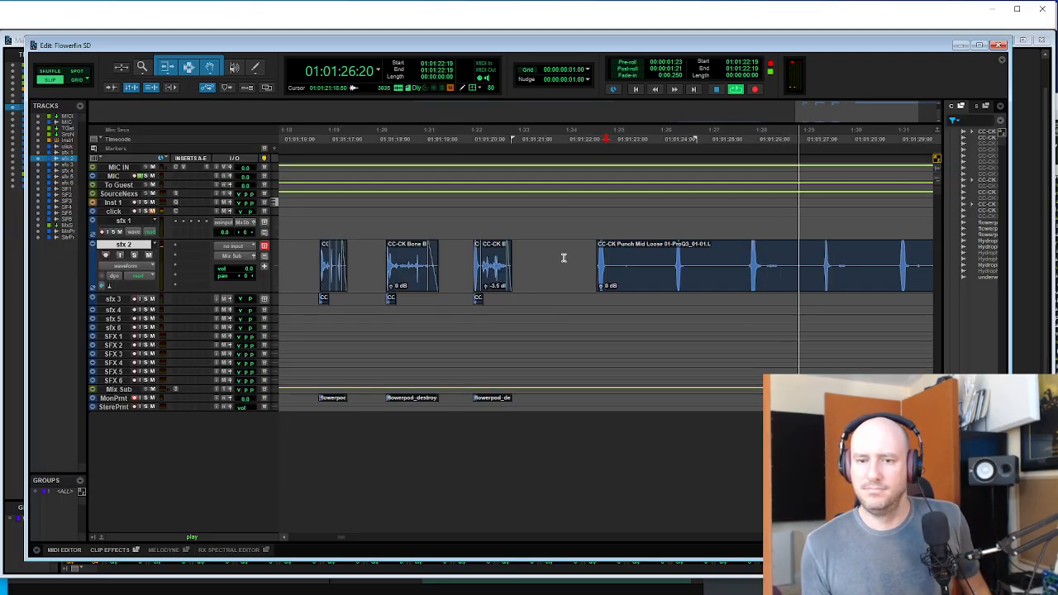
# - Locate the first punch on sfx 2 in close view, audition it and trim the clip's start to its main transient
pyautogui.click(591, 260)
pyautogui.press('space')
pyautogui.press('t')
pyautogui.press('t')
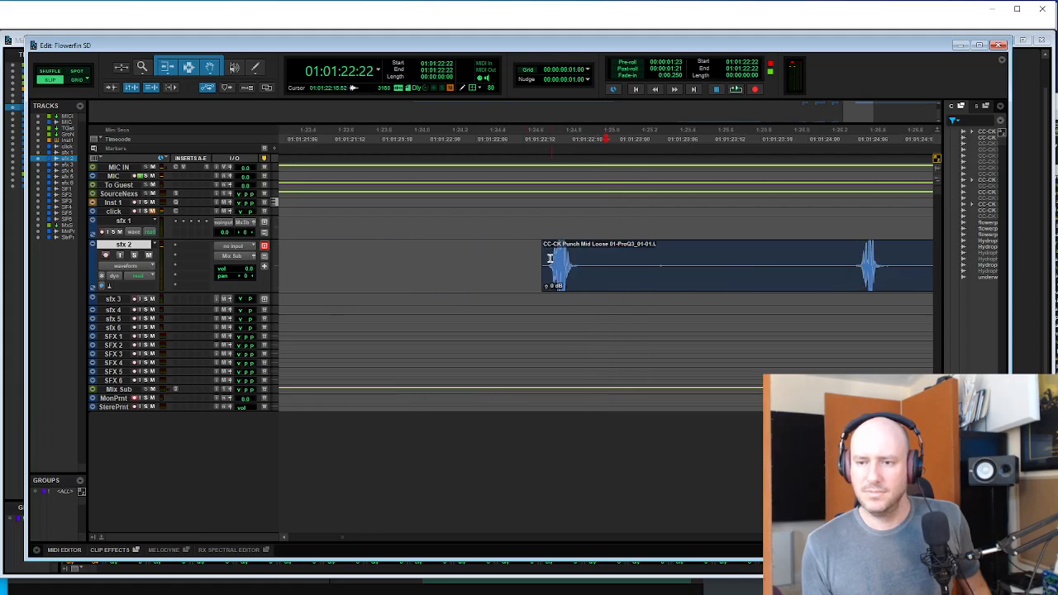
pyautogui.click(553, 252)
pyautogui.press('t')
pyautogui.press('t')
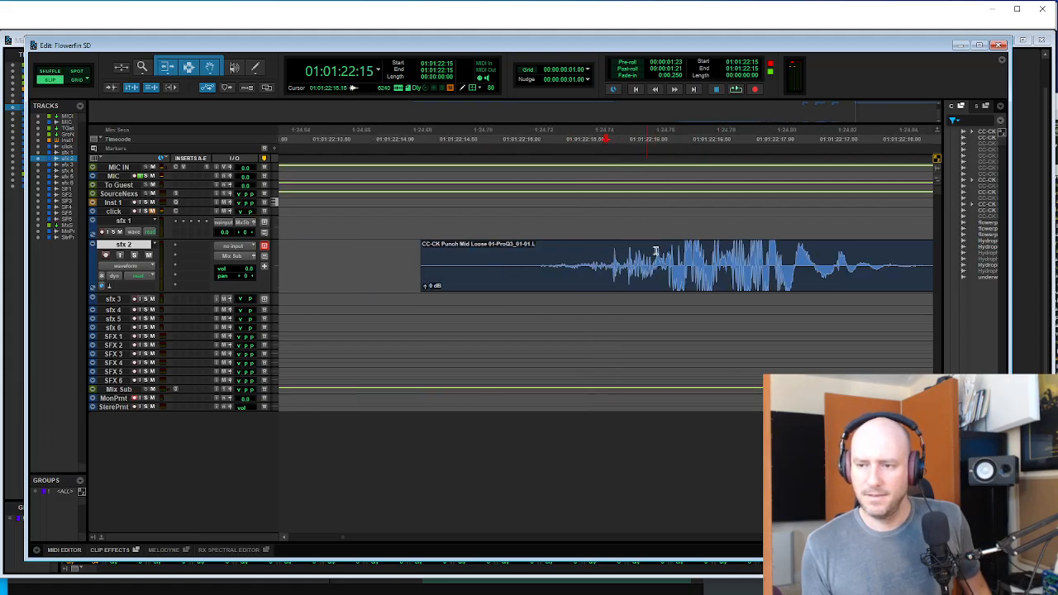
pyautogui.click(667, 252)
pyautogui.press('space')
pyautogui.press('space')
pyautogui.press('t')
pyautogui.press('t')
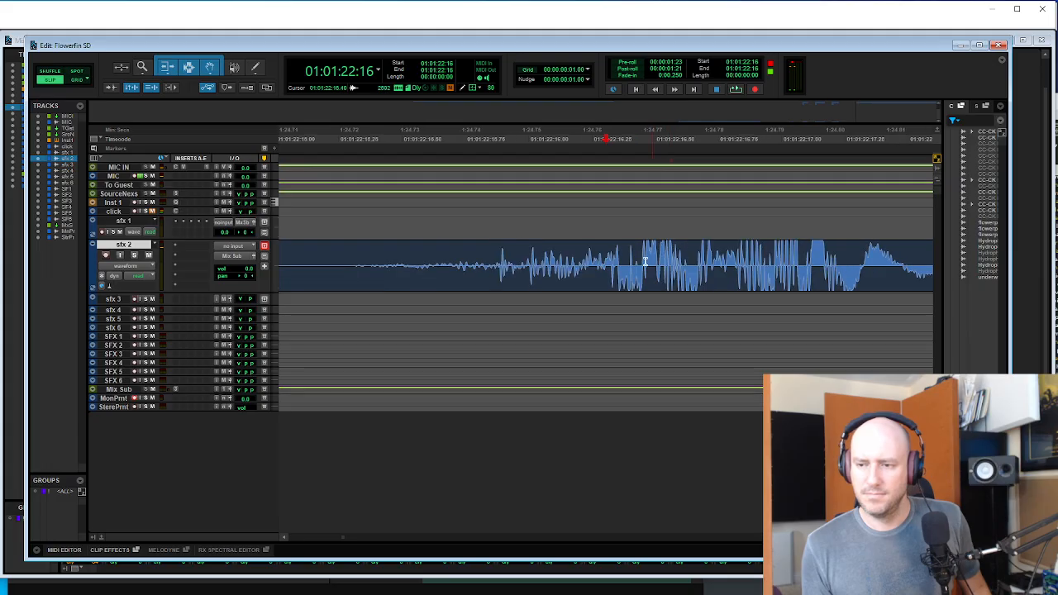
pyautogui.press('r')
pyautogui.press('r')
pyautogui.press('r')
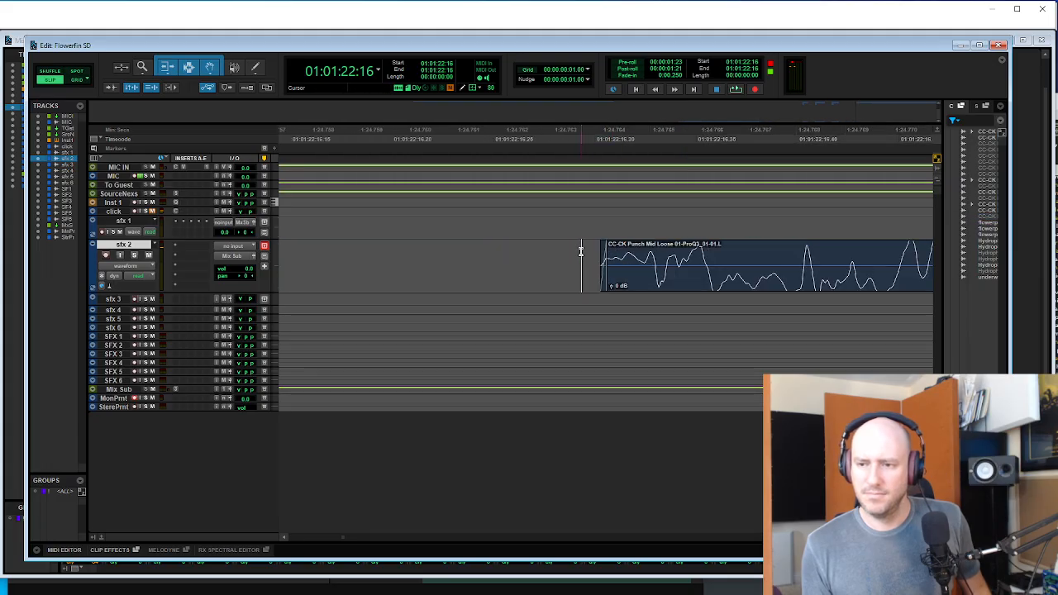
# - Play the trimmed first punch, split the Punch Mid Loose clip after its tail and fade out its end
pyautogui.press('space')
pyautogui.press('r')
pyautogui.press('r')
pyautogui.press('r')
pyautogui.press('space')
pyautogui.press('space')
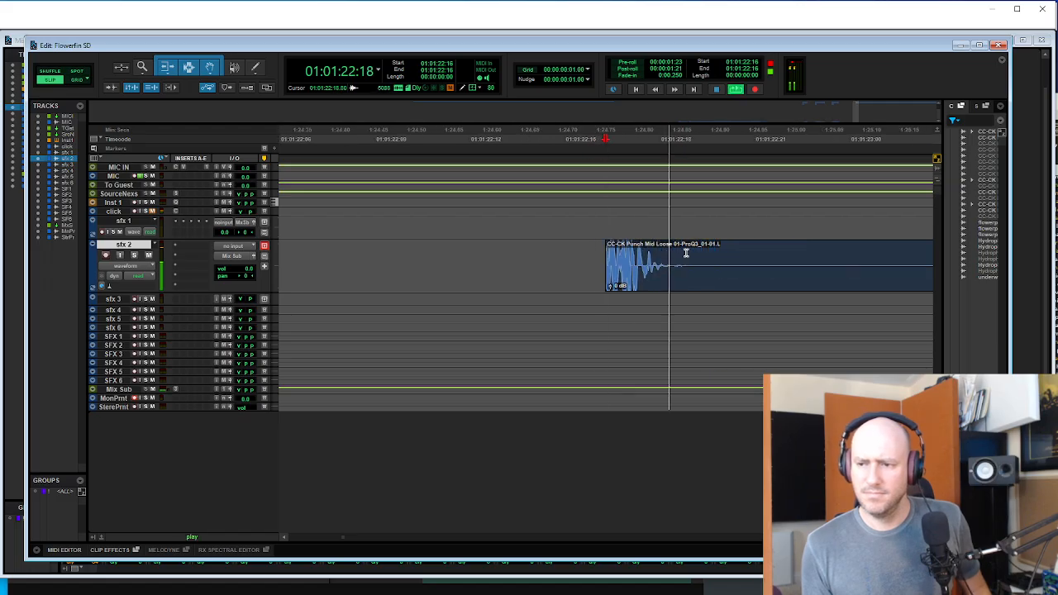
pyautogui.press('space')
pyautogui.click(689, 255)
pyautogui.press('b')
pyautogui.click(659, 253)
pyautogui.press('r')
pyautogui.press('r')
pyautogui.press('r')
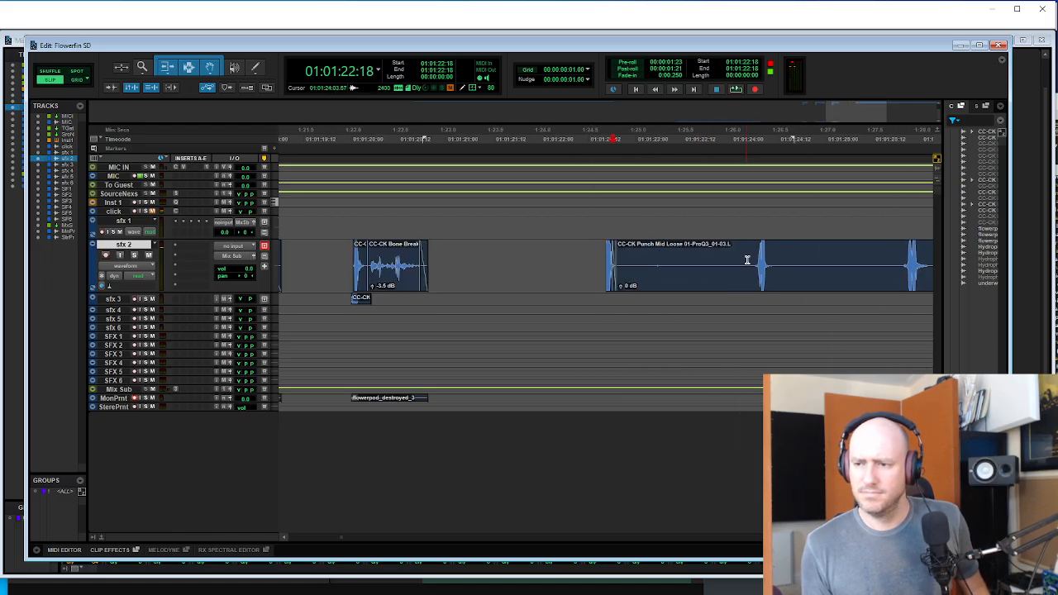
# - Trim the remaining clip's start up to the second punch and move it close behind the first one on sfx 2
pyautogui.press('a')
pyautogui.moveTo(771, 276); pyautogui.dragTo(639, 271)
pyautogui.press('t')
pyautogui.press('t')
pyautogui.press('t')
pyautogui.press('t')
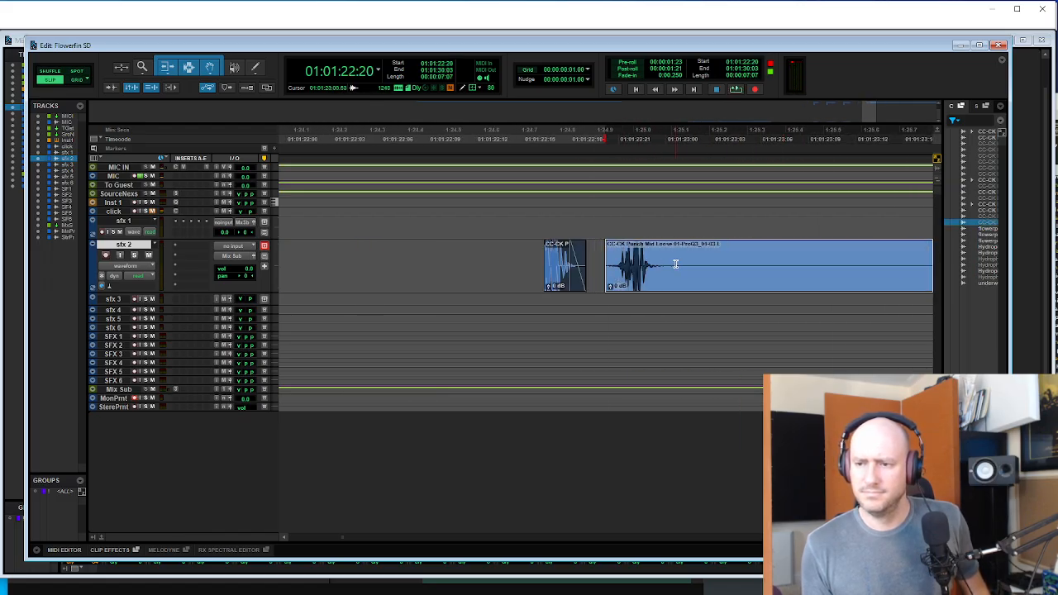
# - Audition the second punch, trim its start tightly to the transient and play the result
pyautogui.click(671, 258)
pyautogui.press('space')
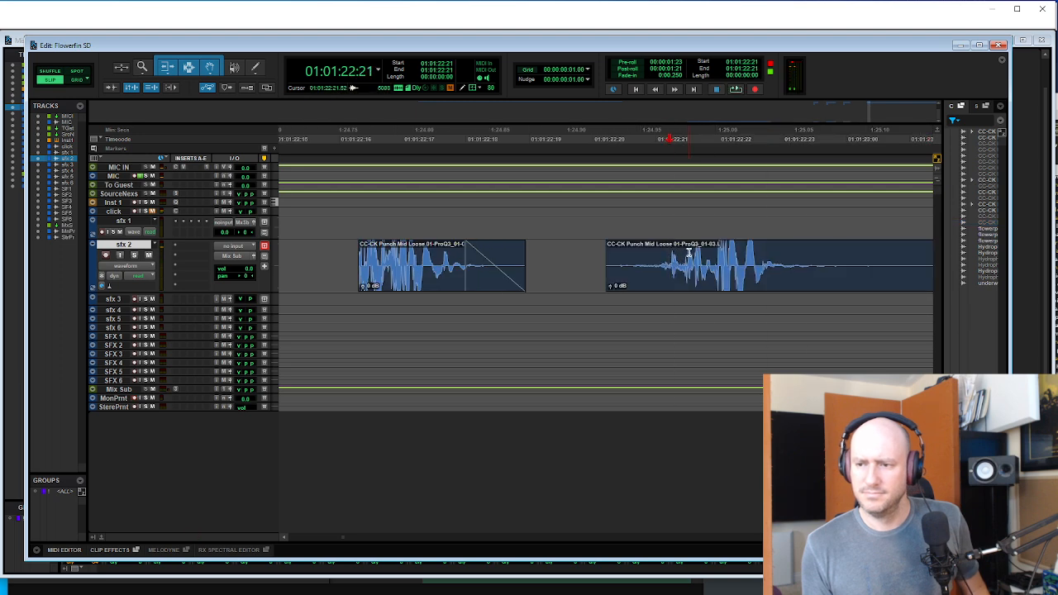
pyautogui.press('space')
pyautogui.press('t')
pyautogui.press('t')
pyautogui.press('t')
pyautogui.press('t')
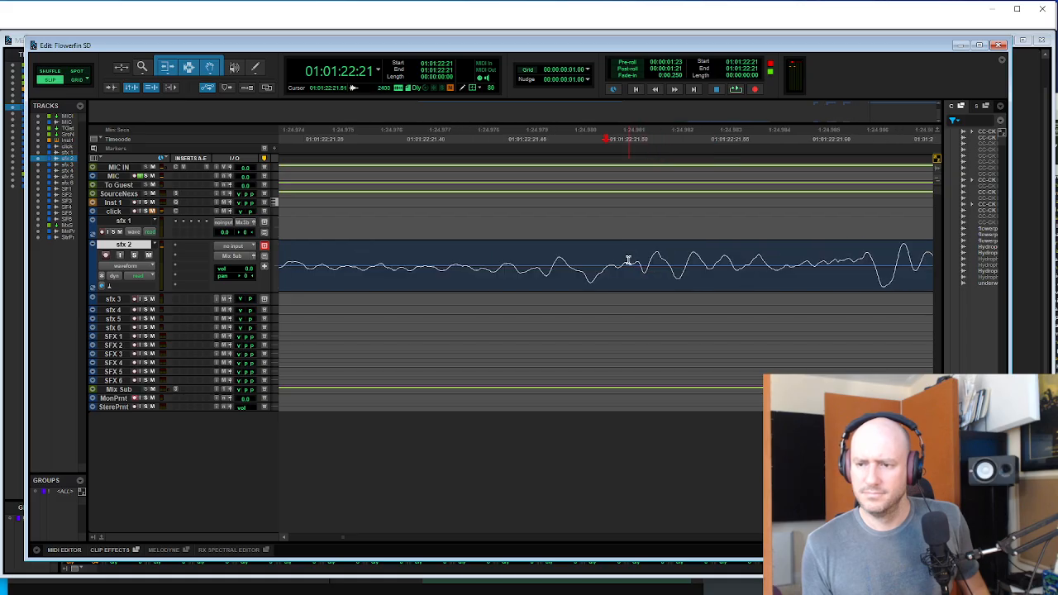
pyautogui.press('r')
pyautogui.press('a')
pyautogui.press('space')
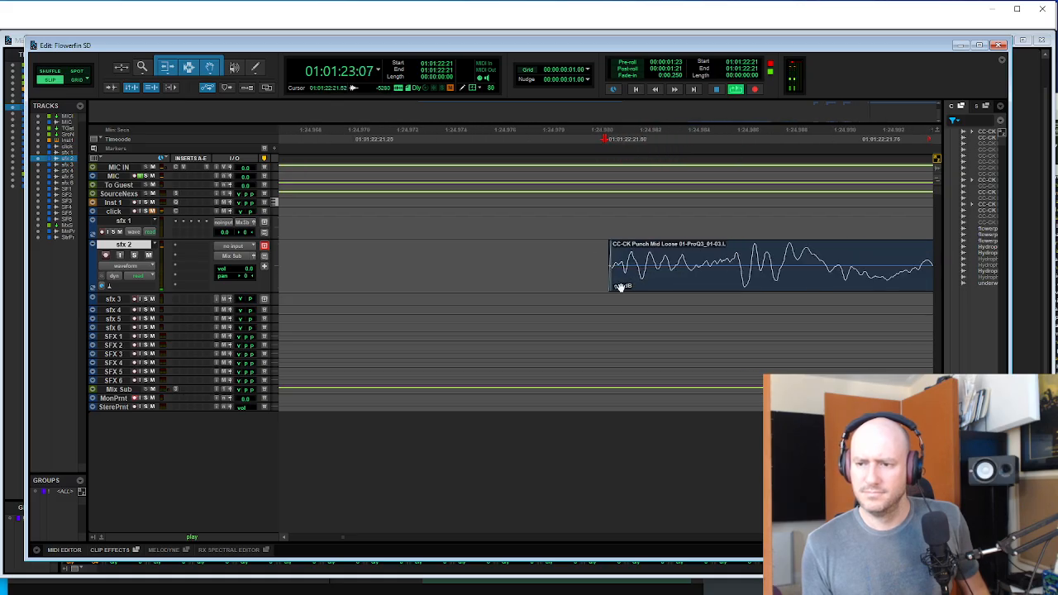
# - Split the clip just after the second punch's tail and fade out that punch's end
pyautogui.press('r')
pyautogui.press('r')
pyautogui.press('r')
pyautogui.press('r')
pyautogui.press('r')
pyautogui.press('r')
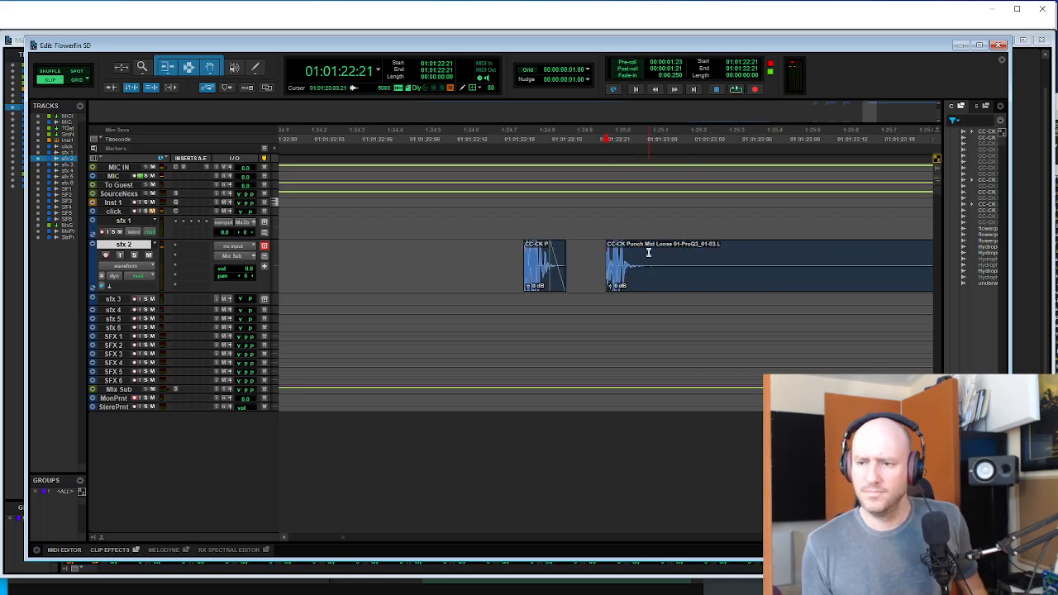
pyautogui.click(648, 252)
pyautogui.press('b')
pyautogui.click(631, 252)
pyautogui.press('g')
# - Trim the leftover clip's start up to the third punch and move it close behind the second one
pyautogui.press('r')
pyautogui.press('r')
pyautogui.press('r')
pyautogui.click(680, 253)
pyautogui.press('a')
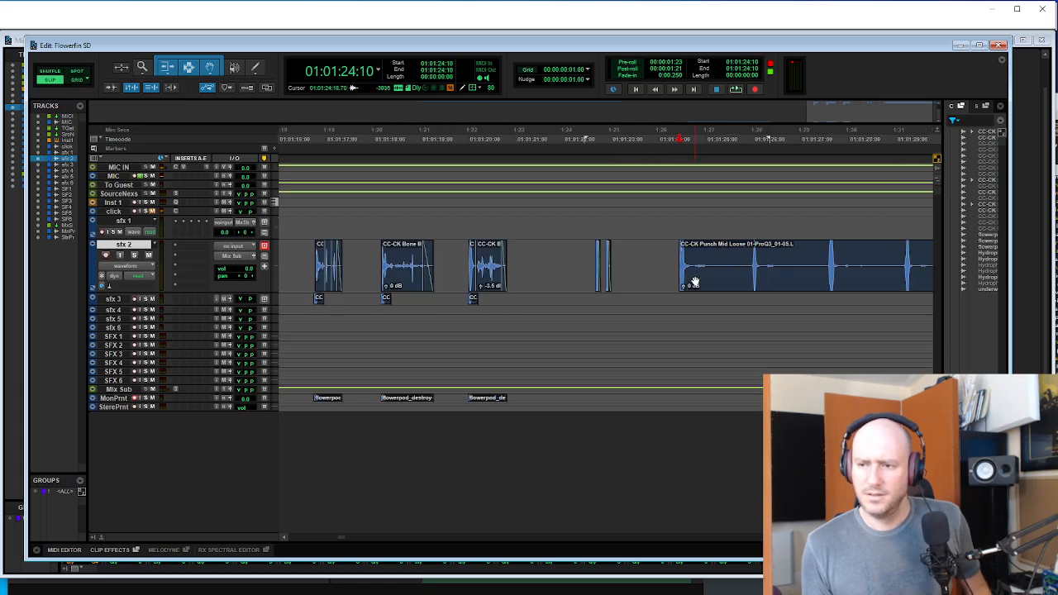
pyautogui.moveTo(694, 283); pyautogui.dragTo(633, 278)
pyautogui.press('t')
pyautogui.press('t')
pyautogui.press('t')
pyautogui.press('t')
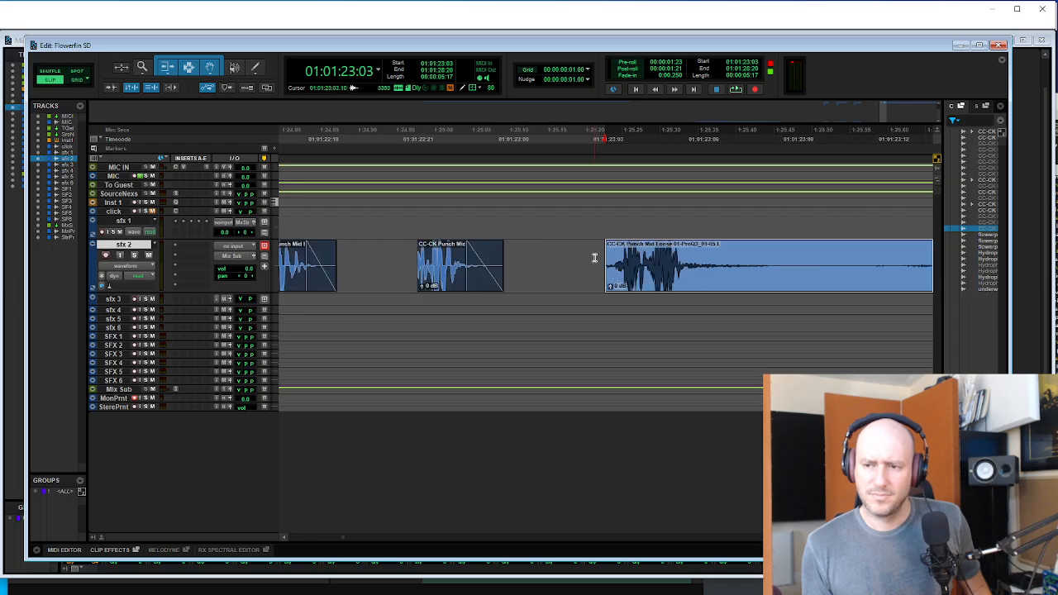
# - Audition the third punch from its start and from partway through its waveform to judge the sound
pyautogui.click(594, 258)
pyautogui.press('t')
pyautogui.press('t')
pyautogui.press('space')
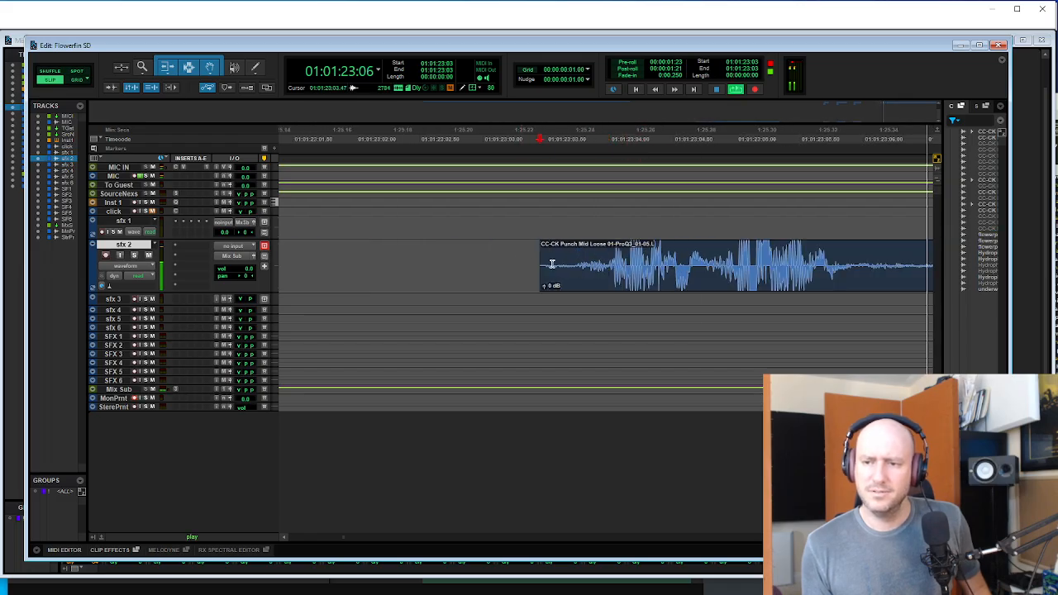
pyautogui.press('space')
pyautogui.press('r')
pyautogui.press('r')
pyautogui.press('r')
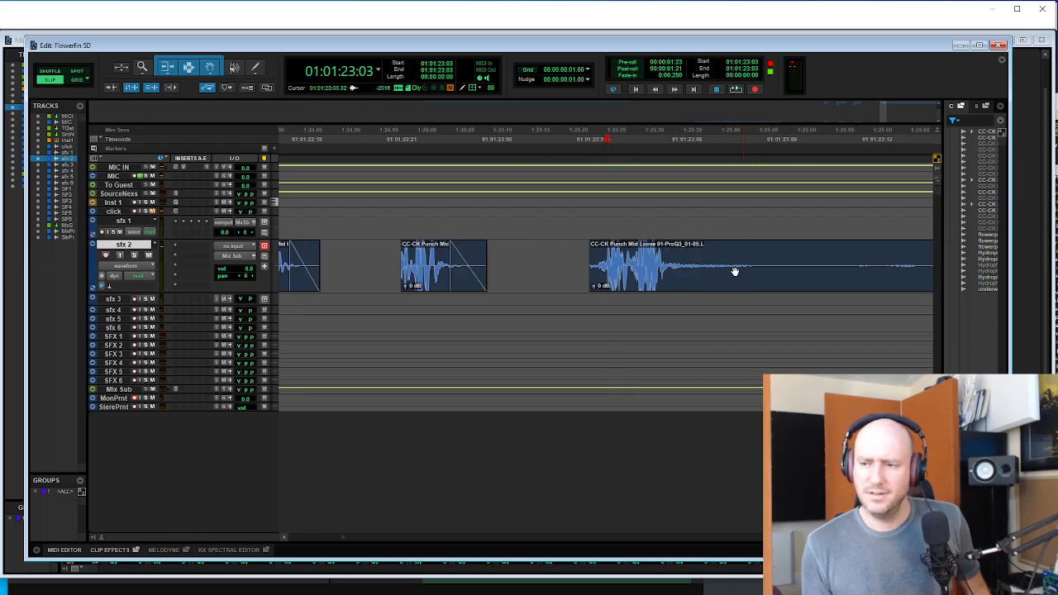
pyautogui.press('space')
pyautogui.press('space')
pyautogui.press('r')
pyautogui.press('r')
pyautogui.press('r')
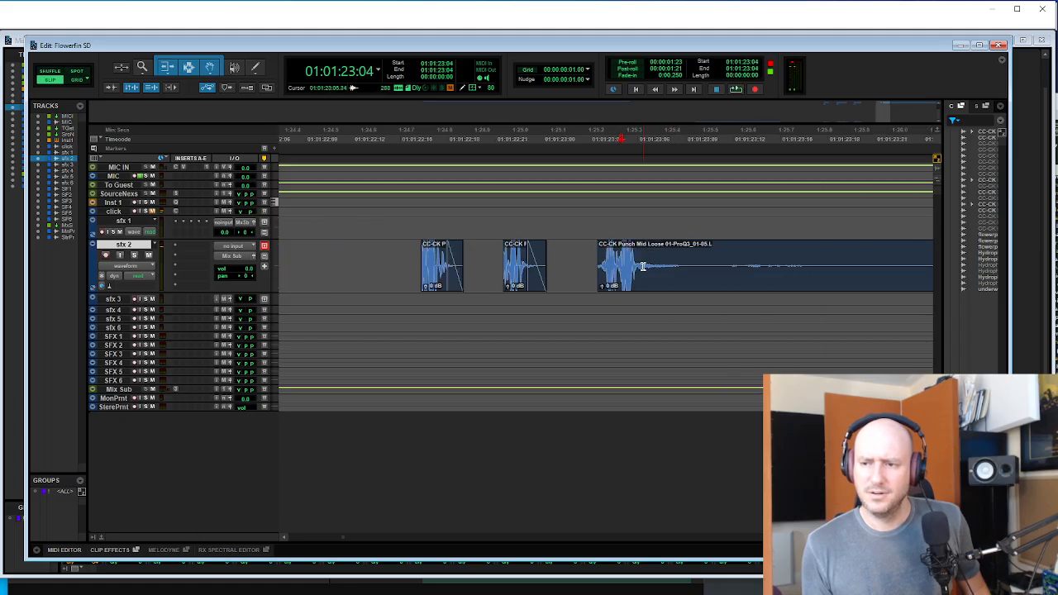
# - Play the following punches, split the clip just before the last visible one and delete the part before it
pyautogui.click(742, 262)
pyautogui.press('space')
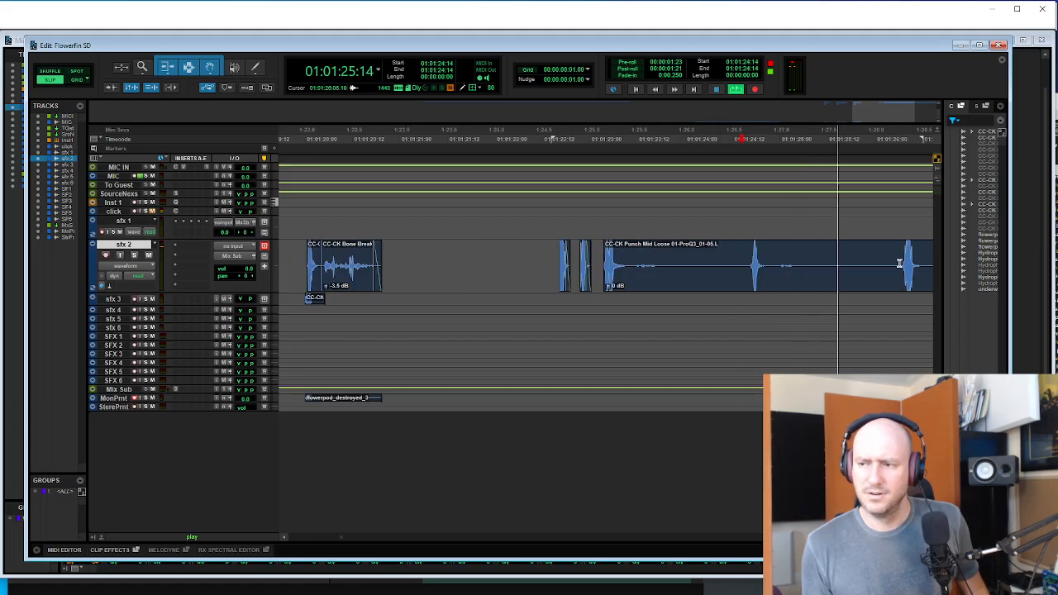
pyautogui.press('space')
pyautogui.click(904, 261)
pyautogui.press('b')
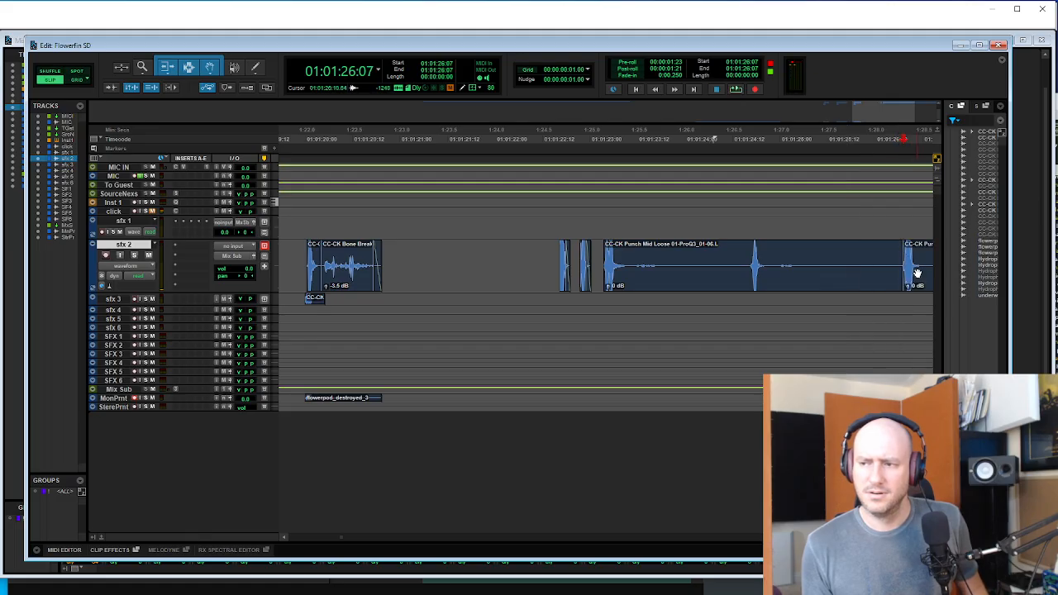
pyautogui.click(874, 284)
pyautogui.press('Delete')
# - Move the kept punch into third place behind the second one and play it
pyautogui.moveTo(929, 283); pyautogui.dragTo(607, 261)
pyautogui.click(604, 249)
pyautogui.scroll(4, 603, 249)
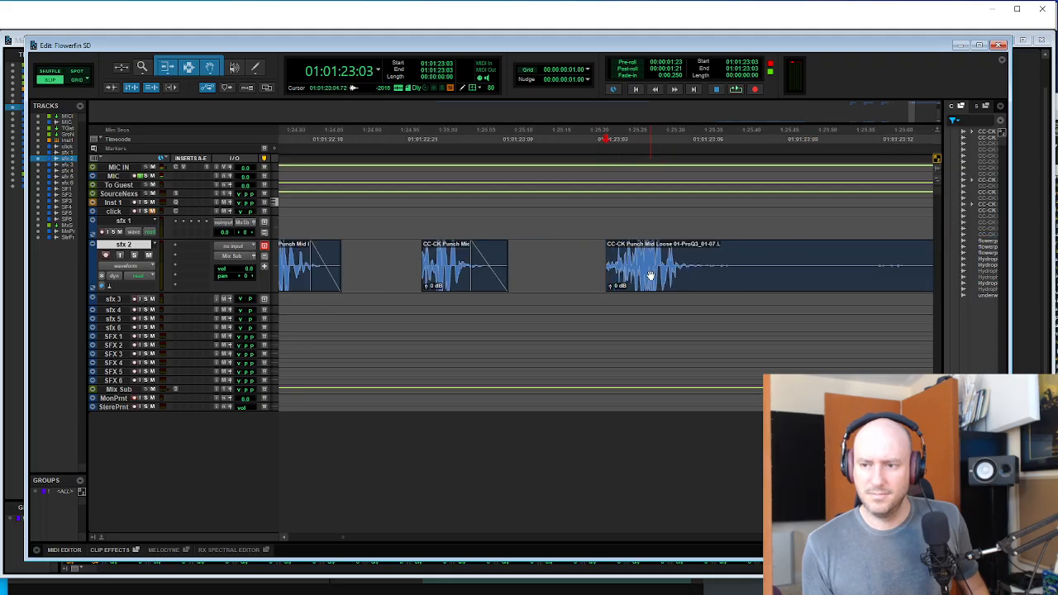
pyautogui.press('space')
pyautogui.press('space')
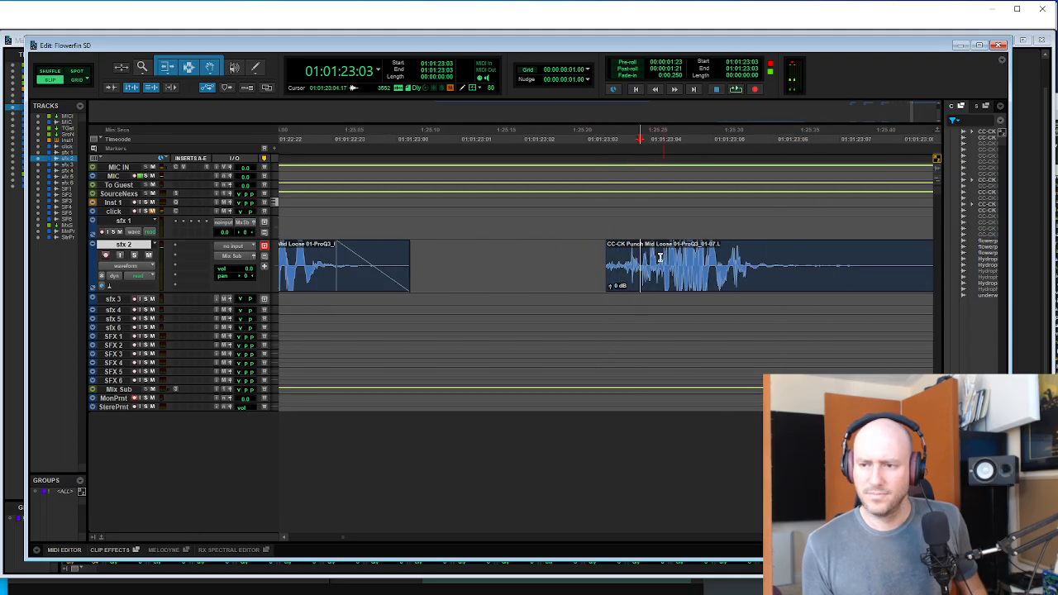
# - Audition the new third punch from inside its attack and trim its start to that point
pyautogui.click(658, 253)
pyautogui.press('space')
pyautogui.press('space')
pyautogui.press('a')
pyautogui.press('r')
pyautogui.press('r')
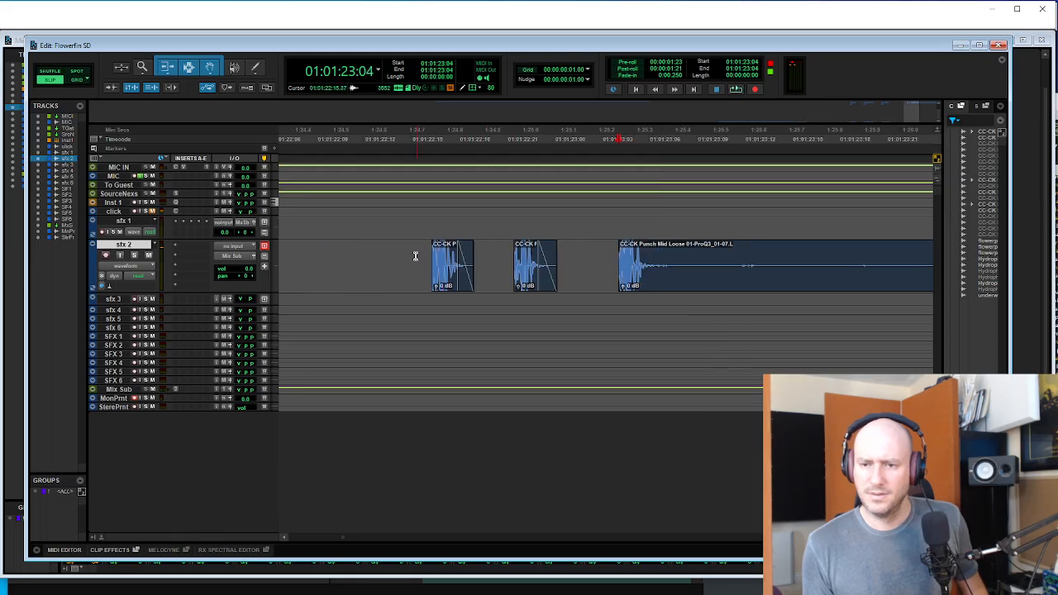
# - Play the punches in sequence from the first one, then listen to the tail of the third
pyautogui.click(406, 255)
pyautogui.press('Tab')
pyautogui.press('space')
pyautogui.press('space')
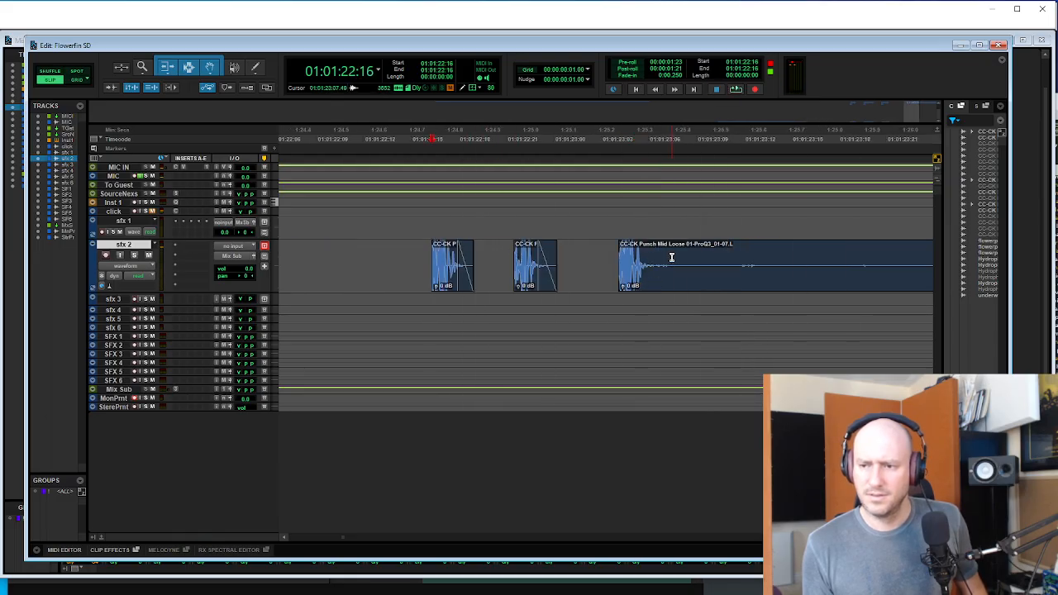
pyautogui.press('space')
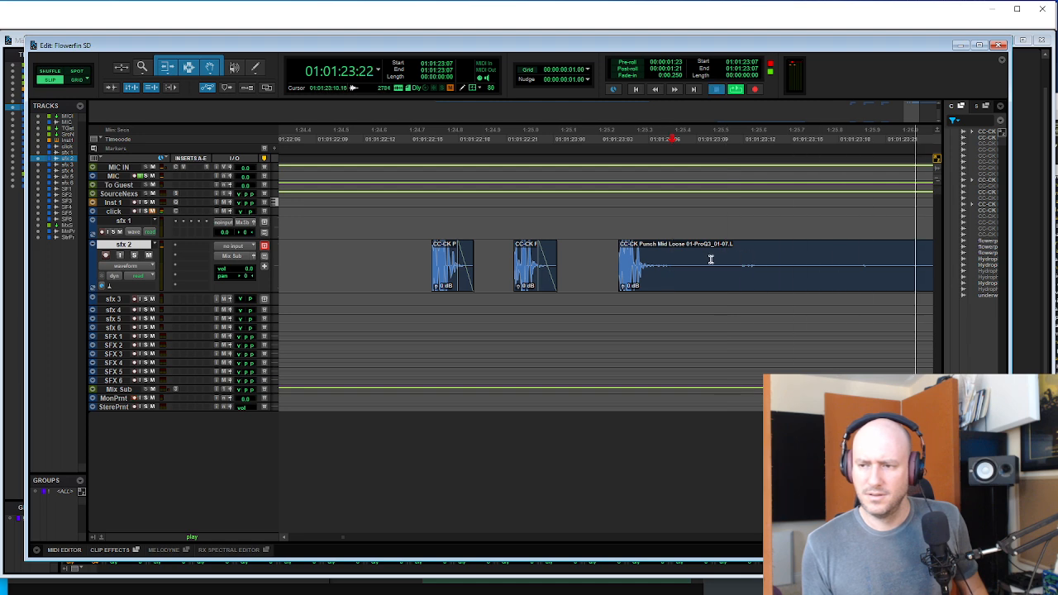
pyautogui.press('space')
# - Split the third punch's clip after its quiet tail and fade out the punch's end
pyautogui.click(761, 258)
pyautogui.press('s')
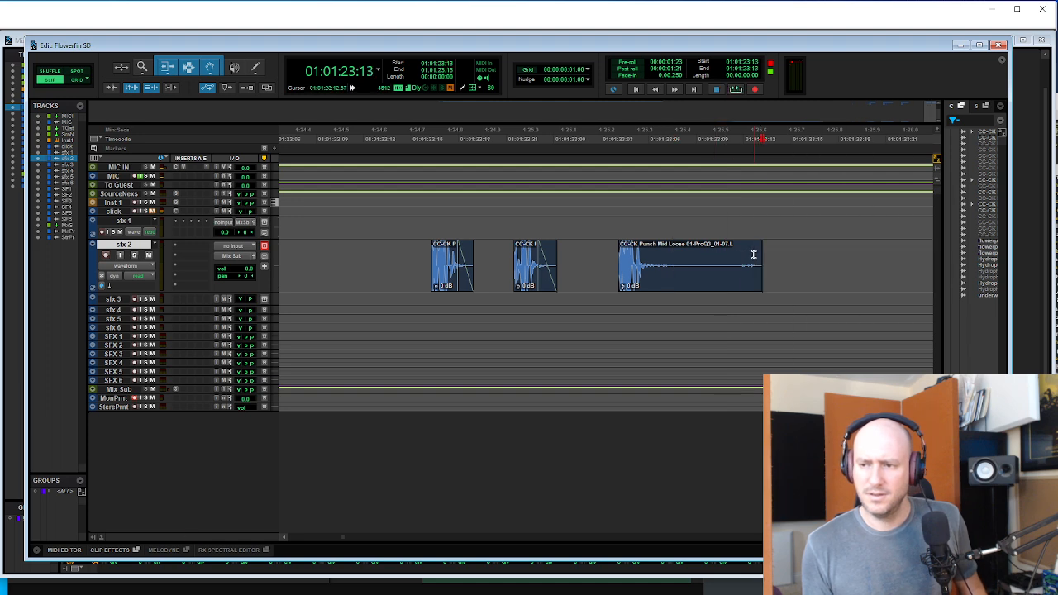
pyautogui.hotkey('ctrl', 'z')
pyautogui.press('b')
pyautogui.click(747, 251)
pyautogui.press('g')
pyautogui.press('r')
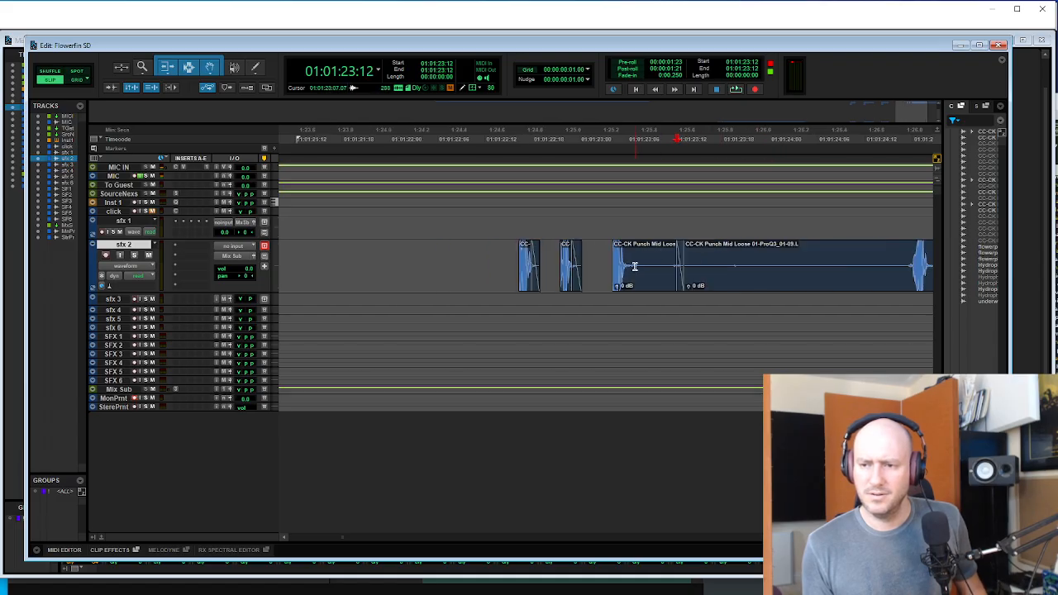
# - Play the three punches together, then move the first one earlier to widen the gap before the second
pyautogui.press('space')
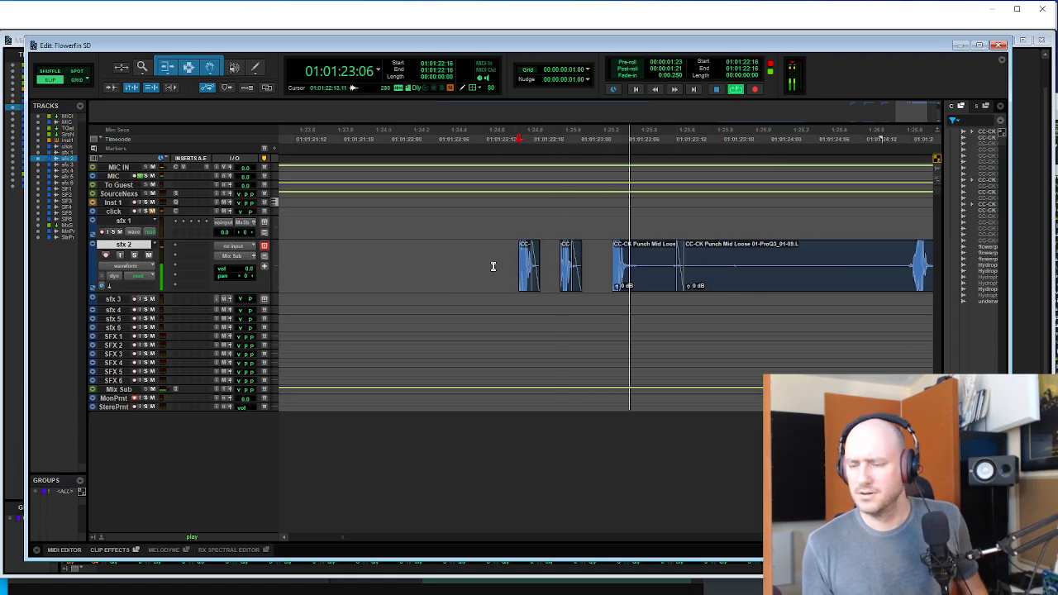
pyautogui.press('space')
pyautogui.press('r')
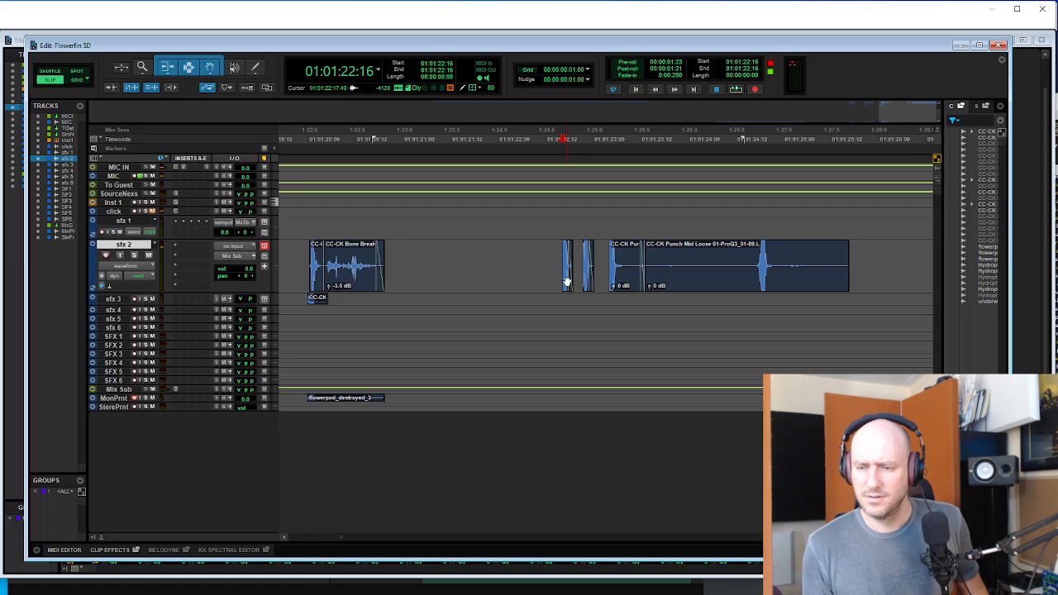
pyautogui.moveTo(566, 282); pyautogui.dragTo(529, 281)
pyautogui.press('t')
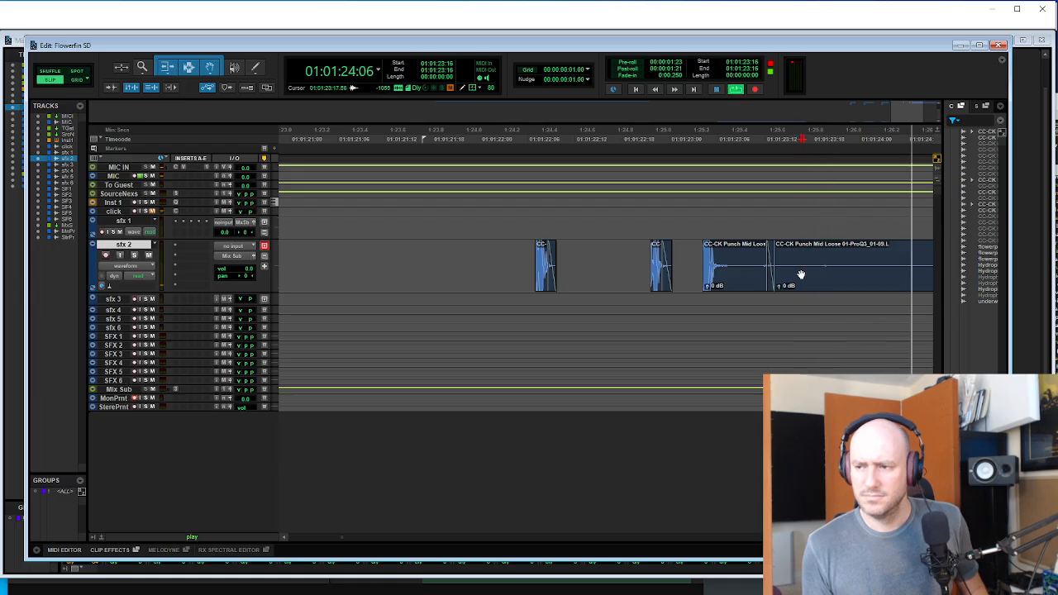
# - Cut the leftover clip down to a quiet section, move it onto sfx 3 at the first punch's end and play both
pyautogui.press('r')
pyautogui.press('a')
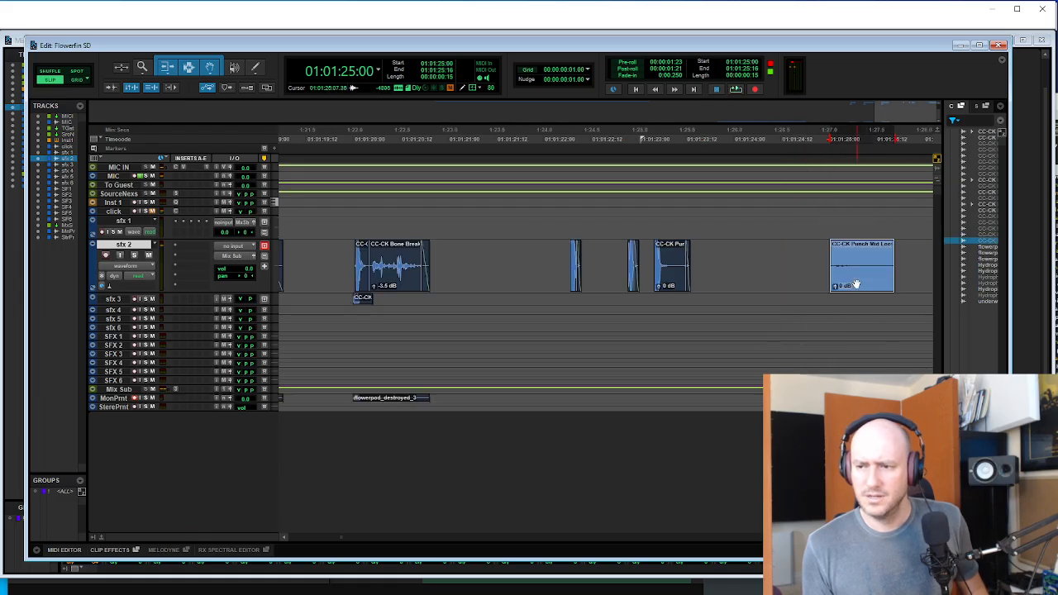
pyautogui.moveTo(607, 298); pyautogui.dragTo(607, 298)
pyautogui.press('t')
pyautogui.press('t')
pyautogui.click(568, 262)
pyautogui.press('space')
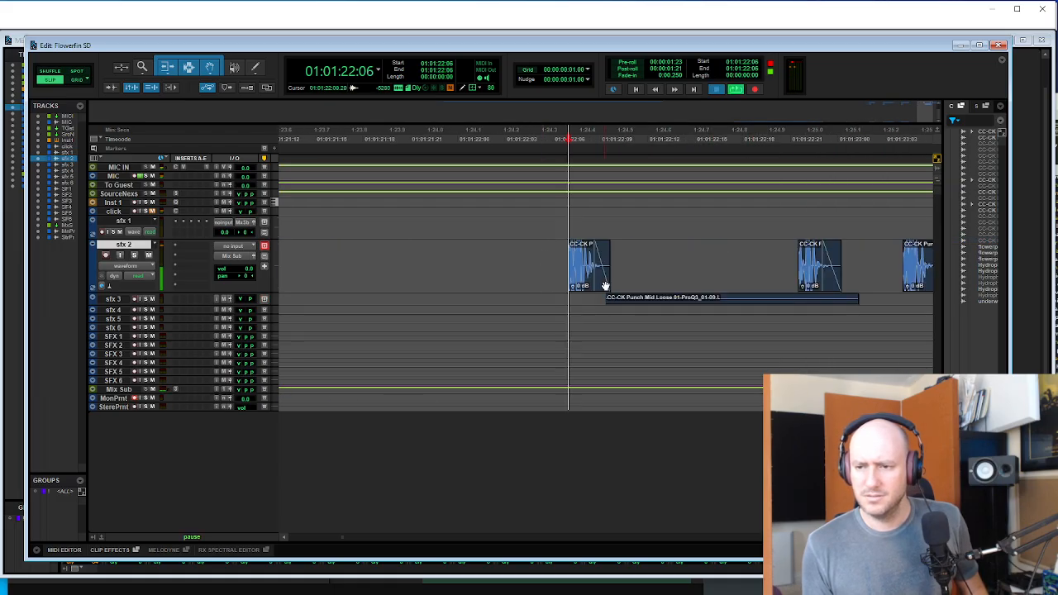
# - Enlarge sfx 3, shorten the quiet clip, raise its clip gain to +5.0 dB and place it behind the first punch on sfx 2
pyautogui.click(674, 297)
pyautogui.press('space')
pyautogui.hotkey('ctrl', 'Up')
pyautogui.hotkey('ctrl', 'Up')
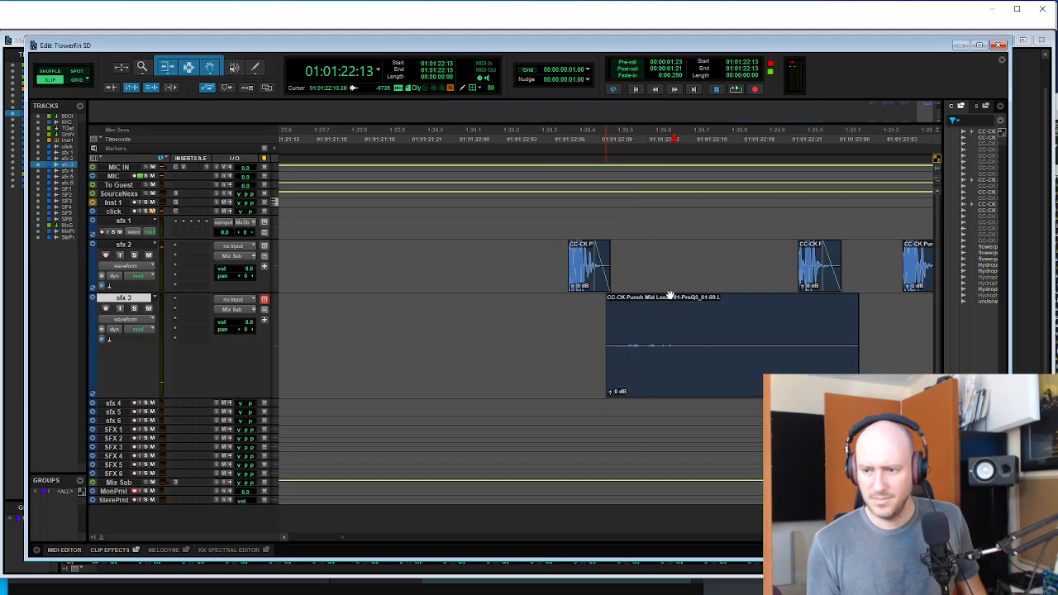
pyautogui.press('s')
pyautogui.moveTo(649, 377); pyautogui.dragTo(658, 266)
pyautogui.click(626, 252)
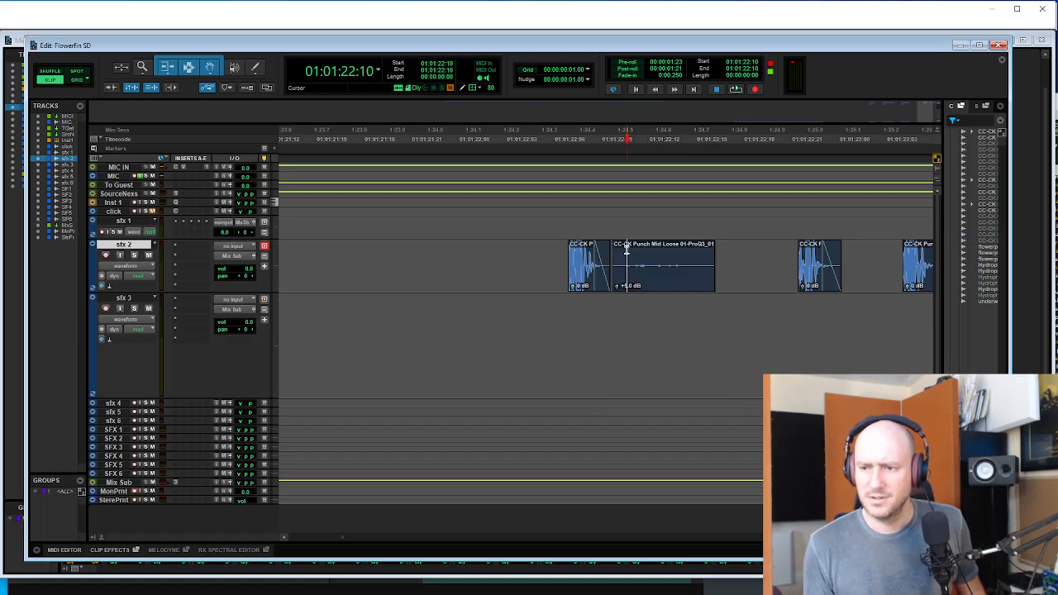
# - Fade in the start of the quiet tail clip and play it from the first punch
pyautogui.press('d')
pyautogui.click(524, 254)
pyautogui.press('space')
pyautogui.press('Tab')
pyautogui.press('space')
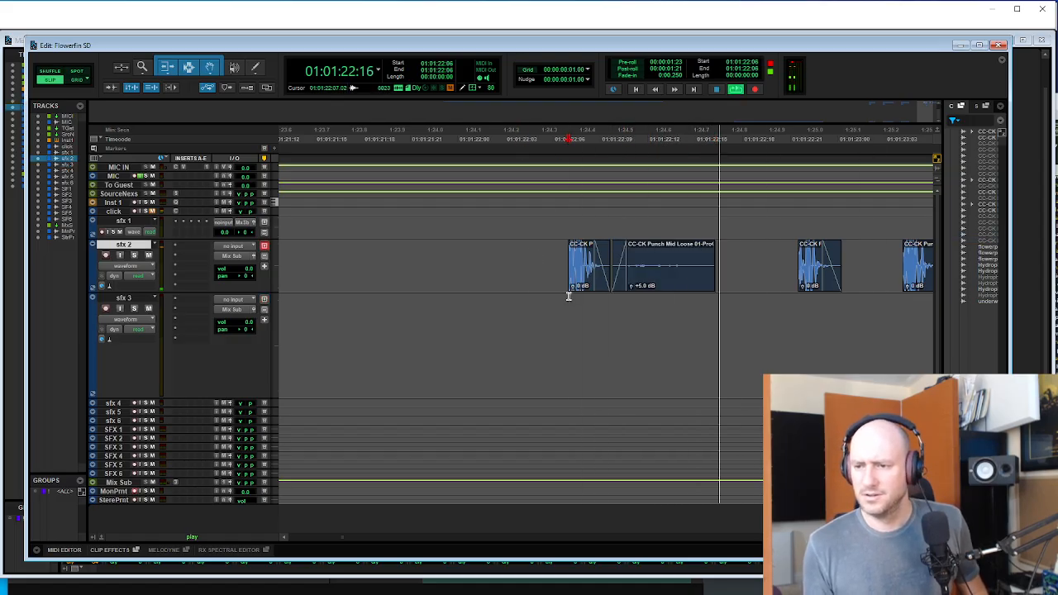
# - Fade out the end of the quiet tail clip and play the first punch with its tail
pyautogui.moveTo(709, 256); pyautogui.dragTo(679, 256)
pyautogui.press('space')
pyautogui.press('space')
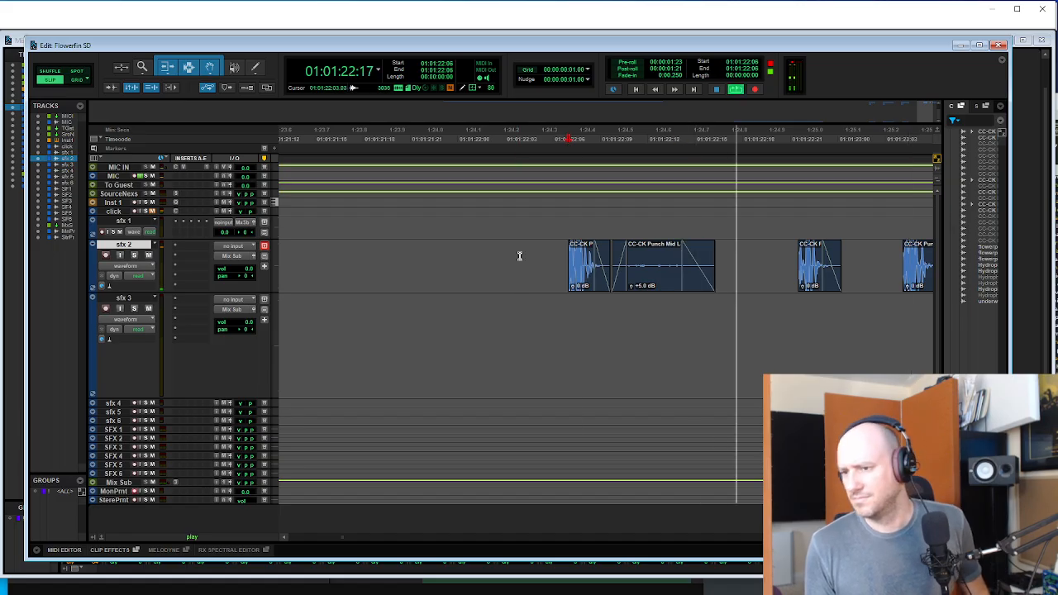
pyautogui.press('r')
pyautogui.press('space')
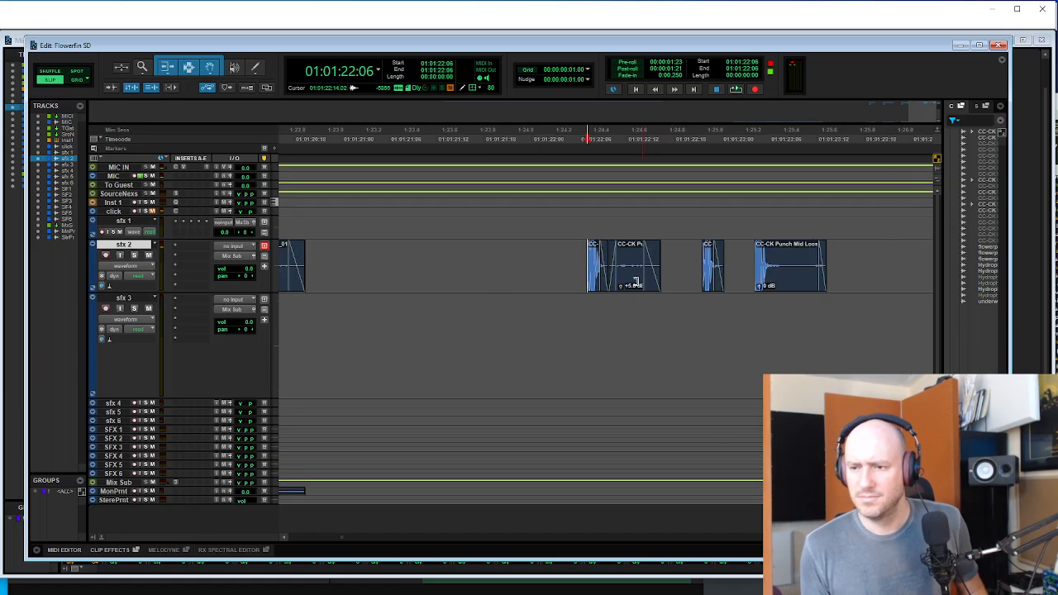
# - Place a short quiet tail from the third punch clip on sfx 3 at the second punch's end and play it
pyautogui.click(796, 284)
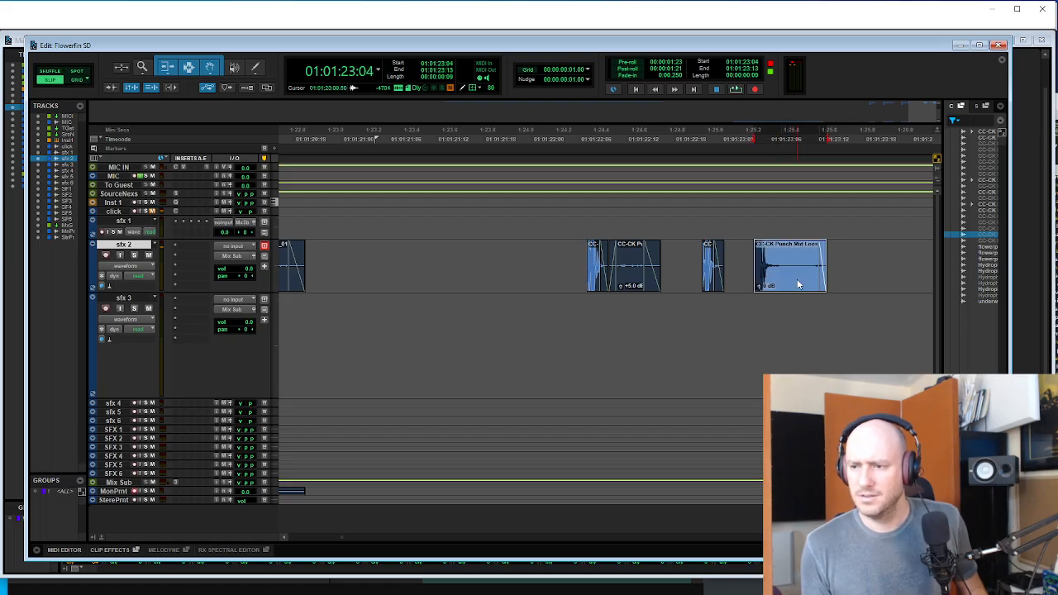
pyautogui.moveTo(799, 283); pyautogui.dragTo(729, 317)
pyautogui.press('space')
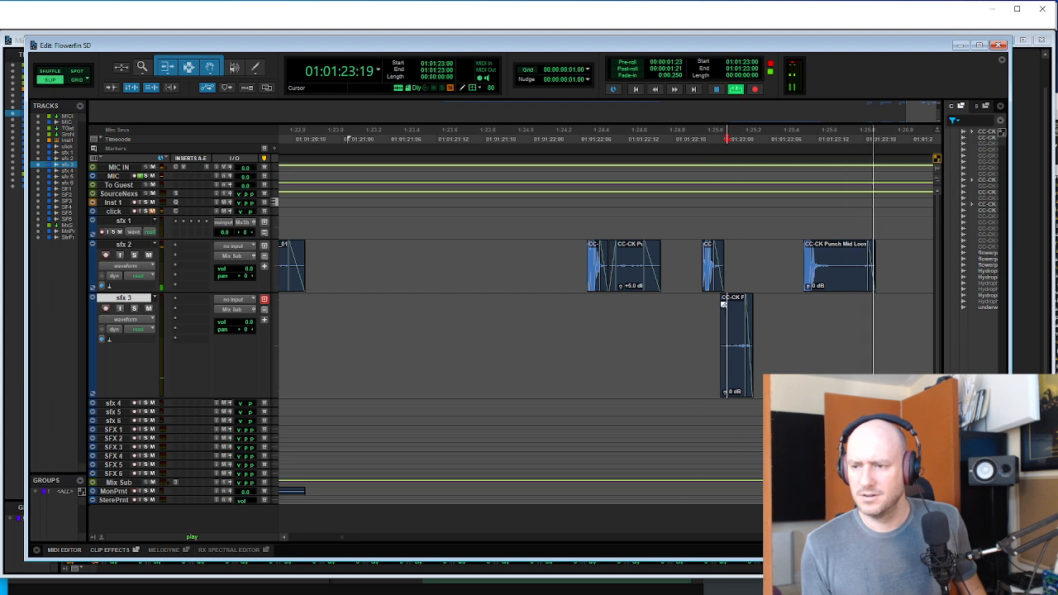
# - Fade in the start of the quiet sfx 3 tail and move it onto sfx 2 behind the second punch
pyautogui.press('d')
pyautogui.press('space')
pyautogui.click(578, 257)
pyautogui.press('Tab')
pyautogui.press('space')
pyautogui.click(741, 367)
pyautogui.press('t')
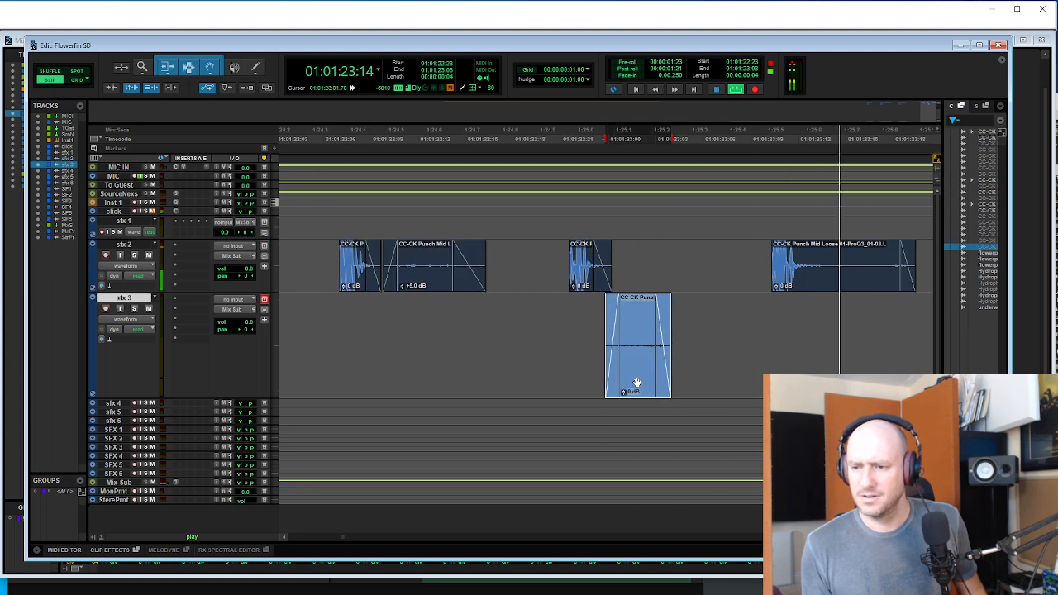
pyautogui.moveTo(636, 383); pyautogui.dragTo(620, 266)
# - Play the three punch hits on sfx 2 together, starting from the first punch, to compare them
pyautogui.press('space')
pyautogui.click(577, 352)
pyautogui.press('space')
pyautogui.press('r')
pyautogui.press('r')
pyautogui.press('space')
pyautogui.click(501, 258)
pyautogui.press('Tab')
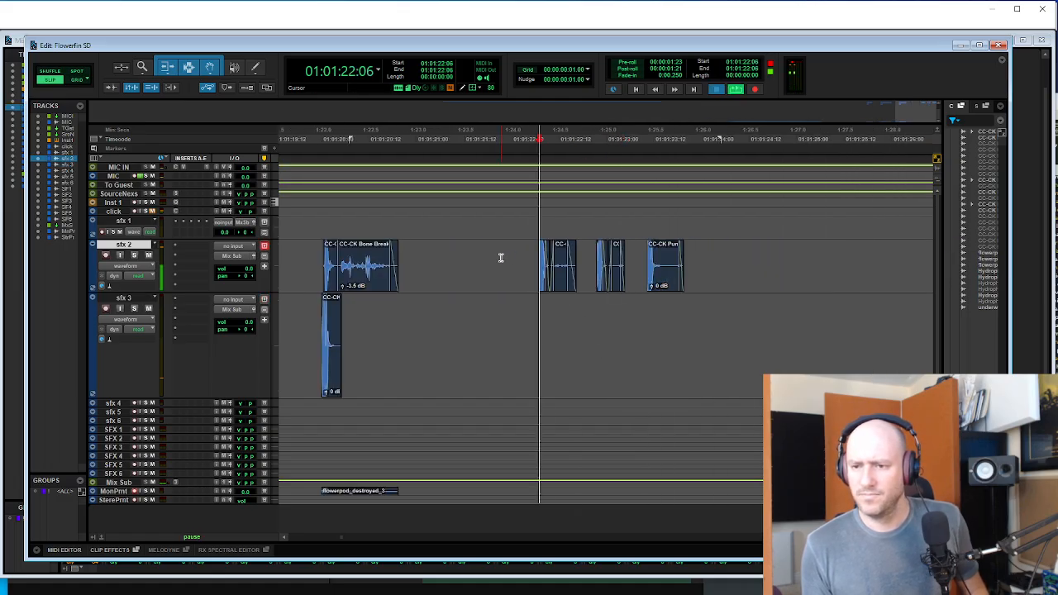
pyautogui.press('space')
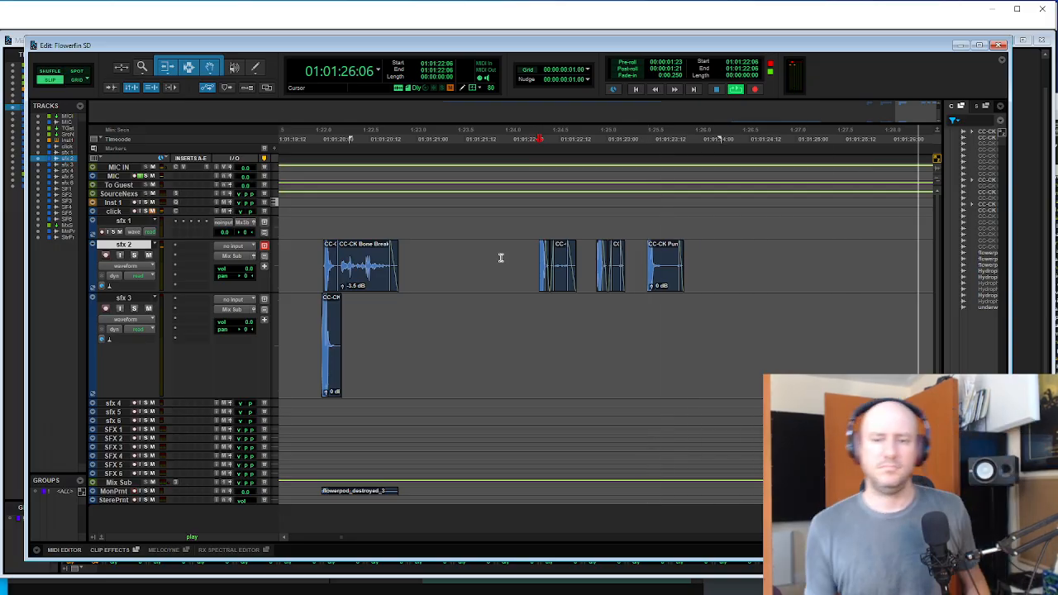
pyautogui.press('space')
pyautogui.press('space')
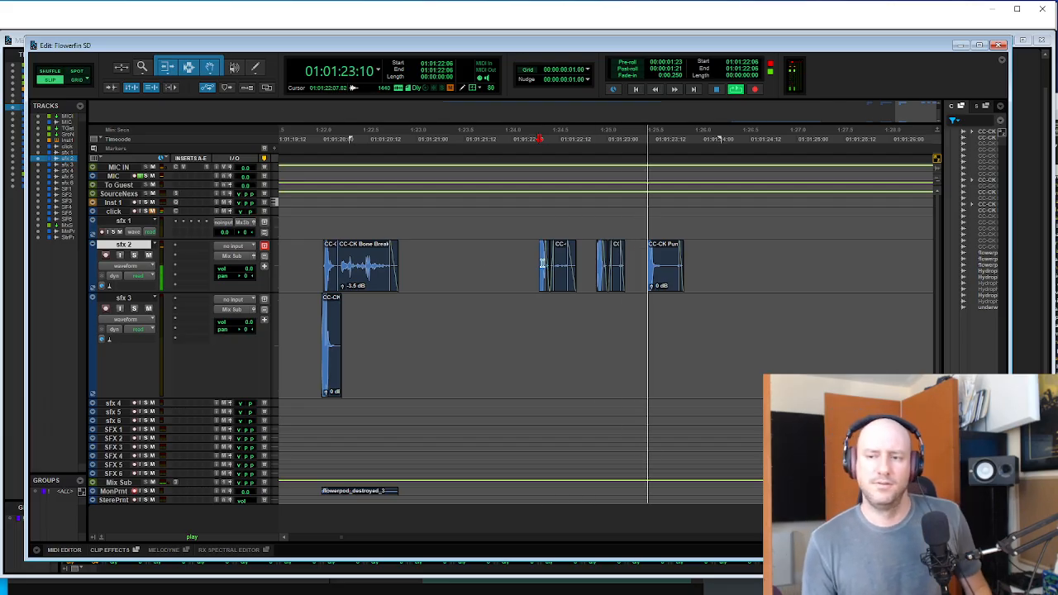
pyautogui.press('space')
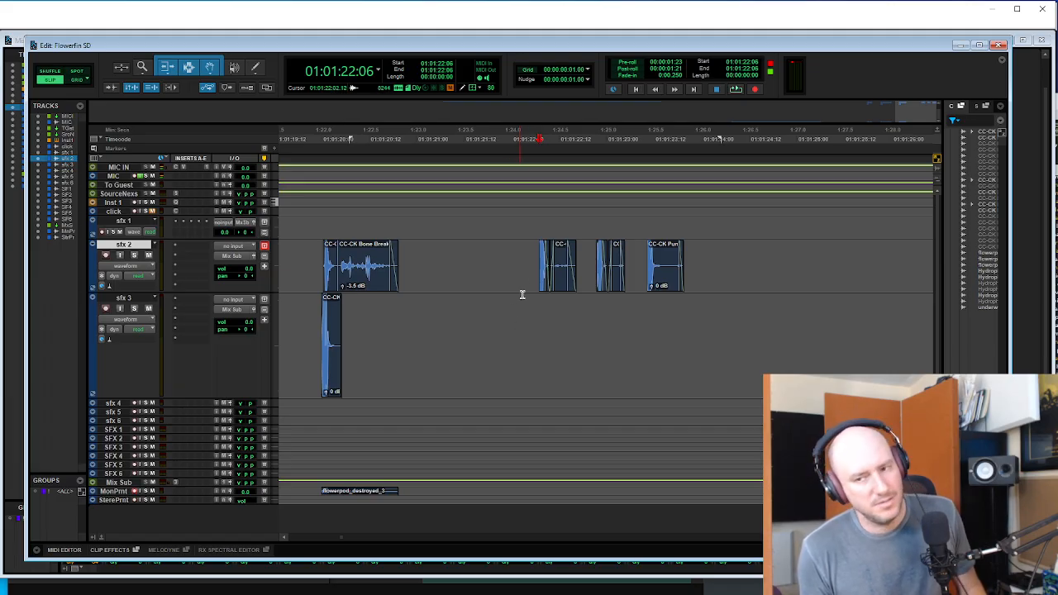
pyautogui.press('space')
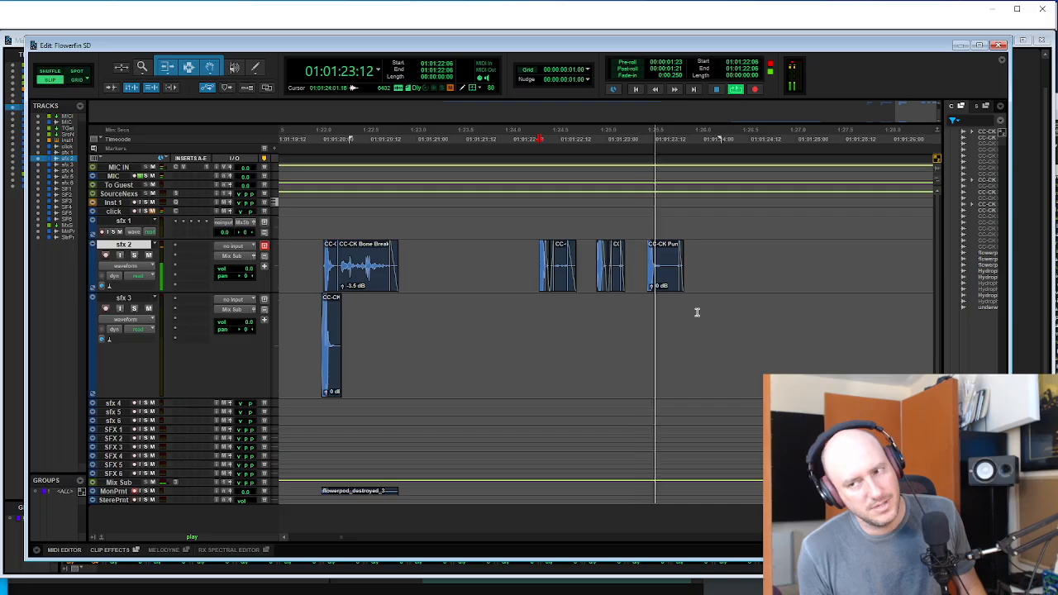
# - Switch to Soundminer and audition the leather hits CC-CK Punch Mid Soft 02, Punch High 03 and Punch High Tight 02
pyautogui.click(660, 322)
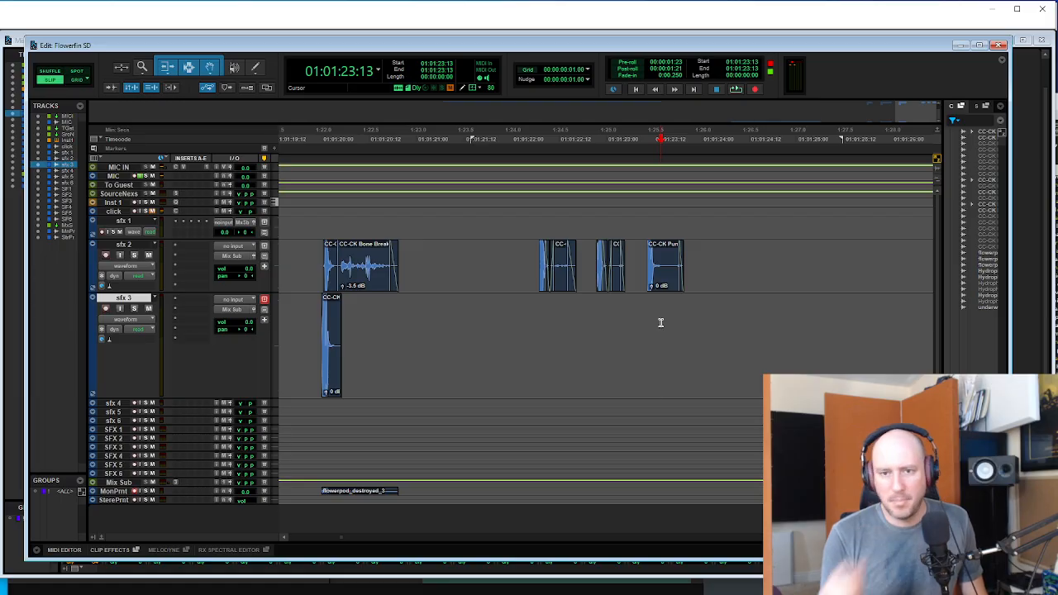
pyautogui.hotkey('alt', 'Tab')
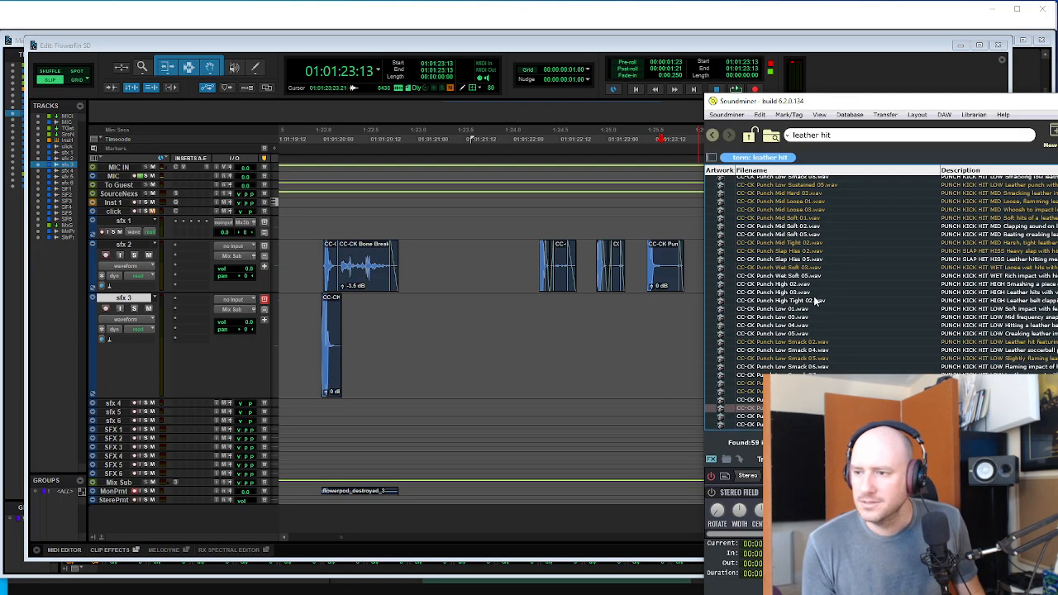
pyautogui.moveTo(834, 103); pyautogui.dragTo(637, 77)
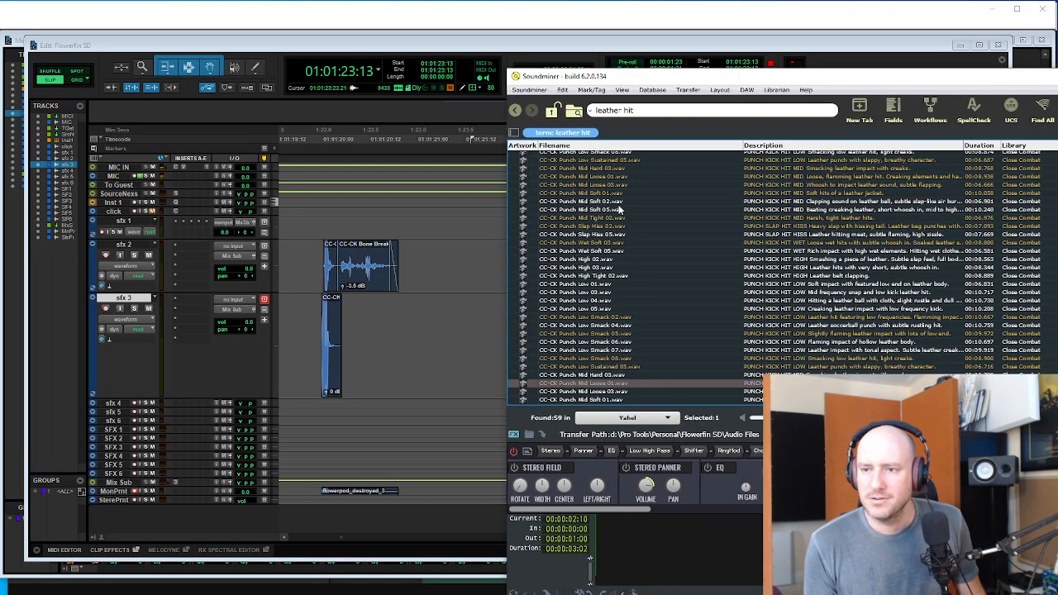
pyautogui.click(616, 203)
pyautogui.click(628, 266)
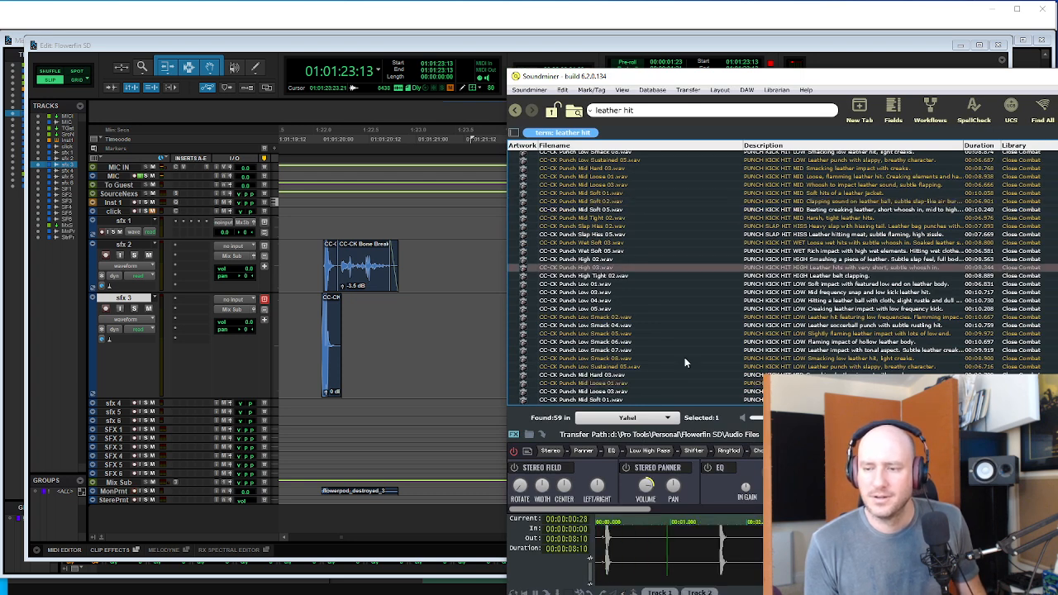
pyautogui.click(563, 276)
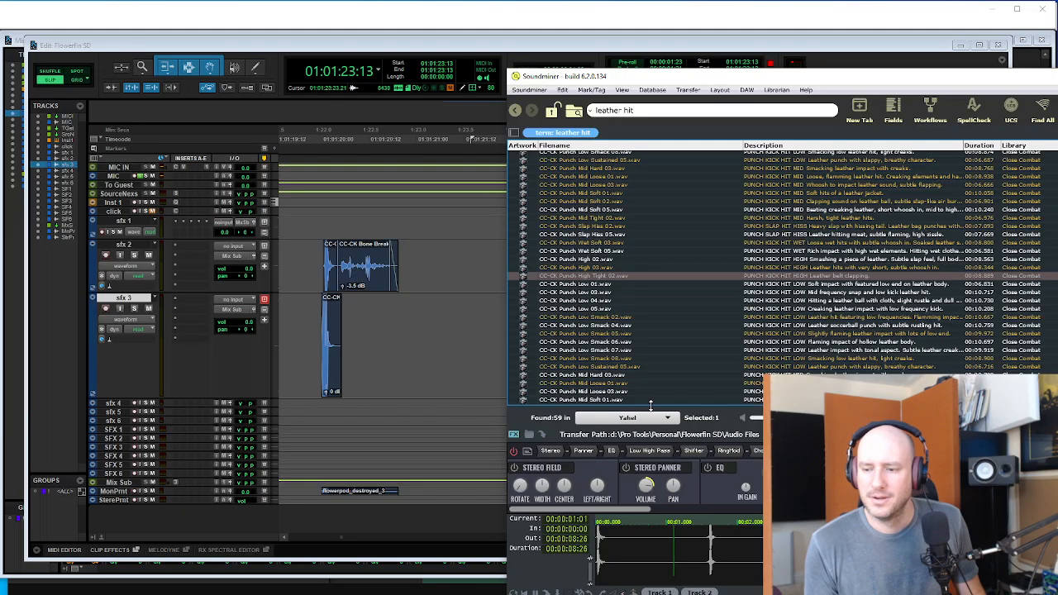
# - Bring CC-CK Punch High Tight 02 into the Pro Tools session at 01:01:22:01, keeping only its left channel on sfx 3
pyautogui.moveTo(610, 79); pyautogui.dragTo(881, 44)
pyautogui.moveTo(884, 243); pyautogui.dragTo(517, 319)
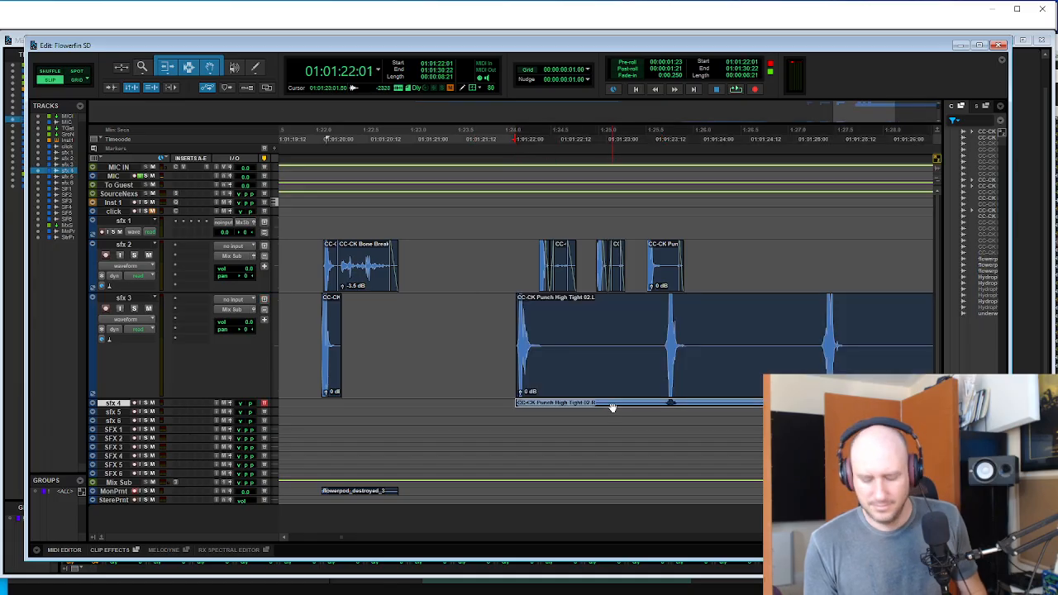
pyautogui.click(597, 389)
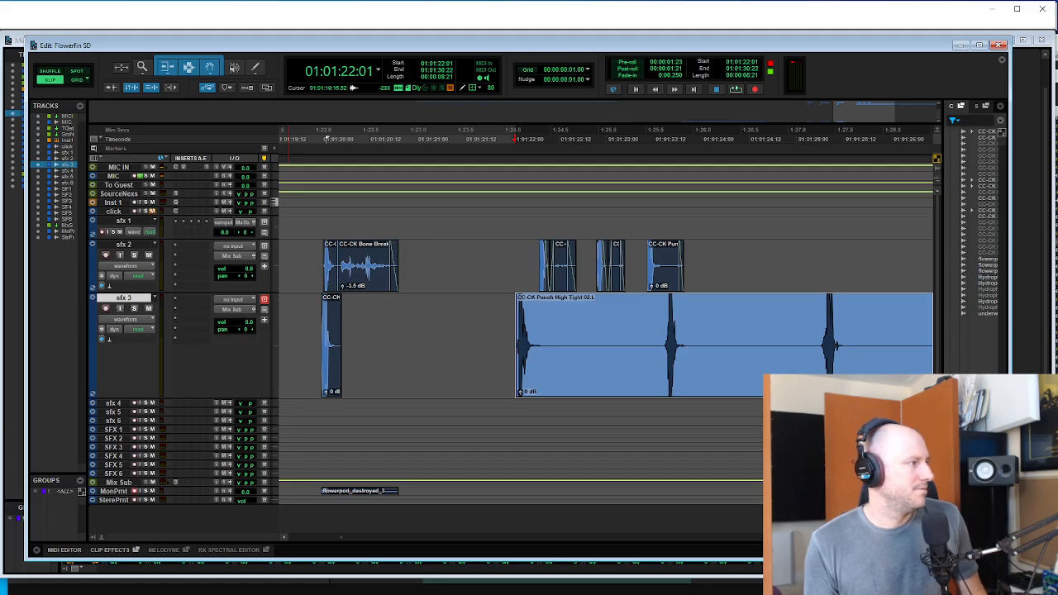
# - Preview the High Tight punch through FabFilter Pro-Q 3 with the Band Pass Wide preset centred at about 192 Hz
pyautogui.click(679, 223)
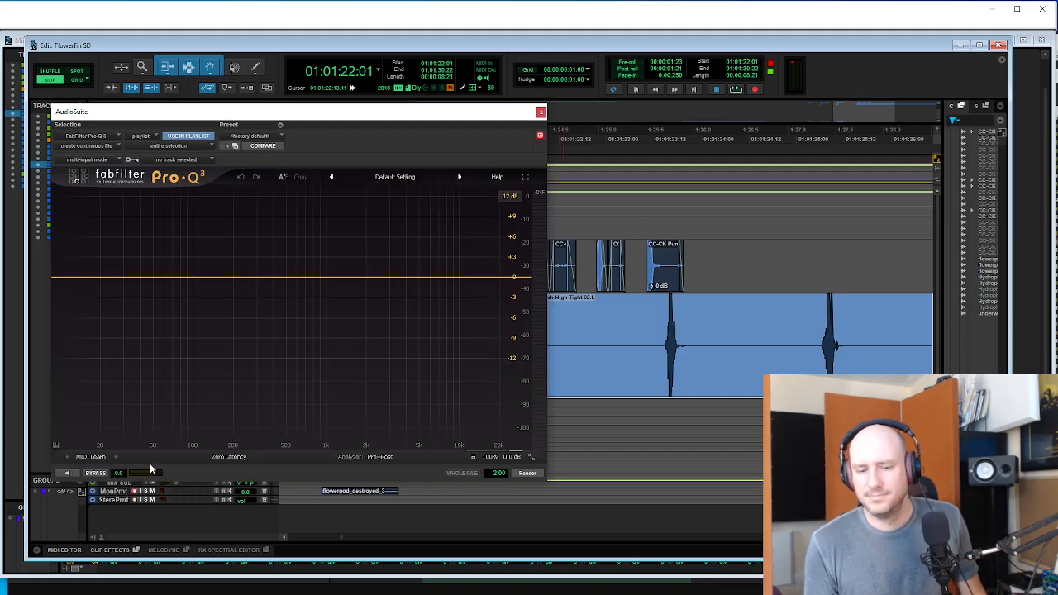
pyautogui.click(69, 474)
pyautogui.click(332, 176)
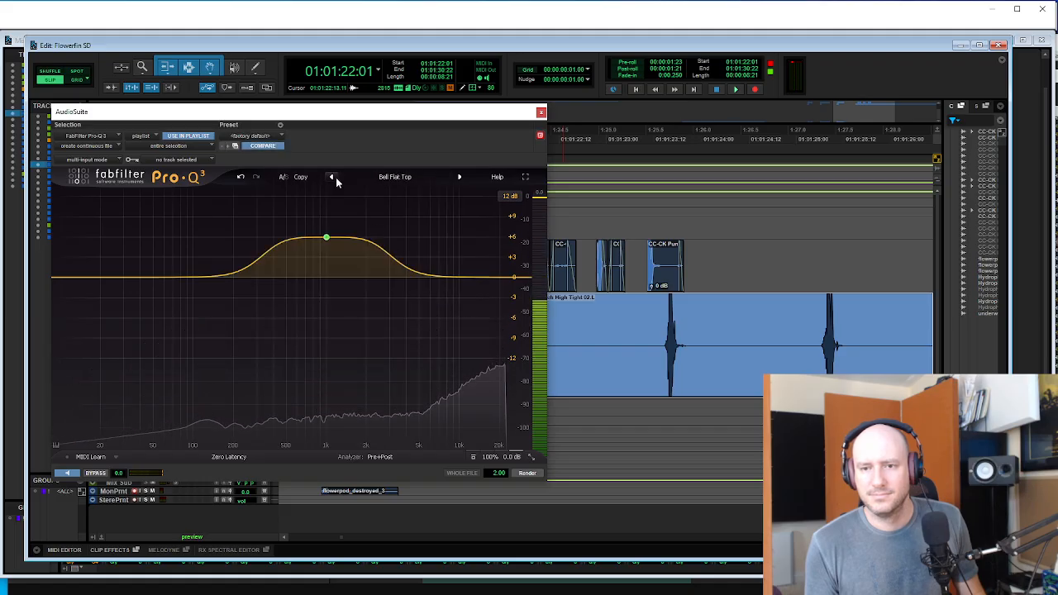
pyautogui.moveTo(329, 279); pyautogui.dragTo(230, 317)
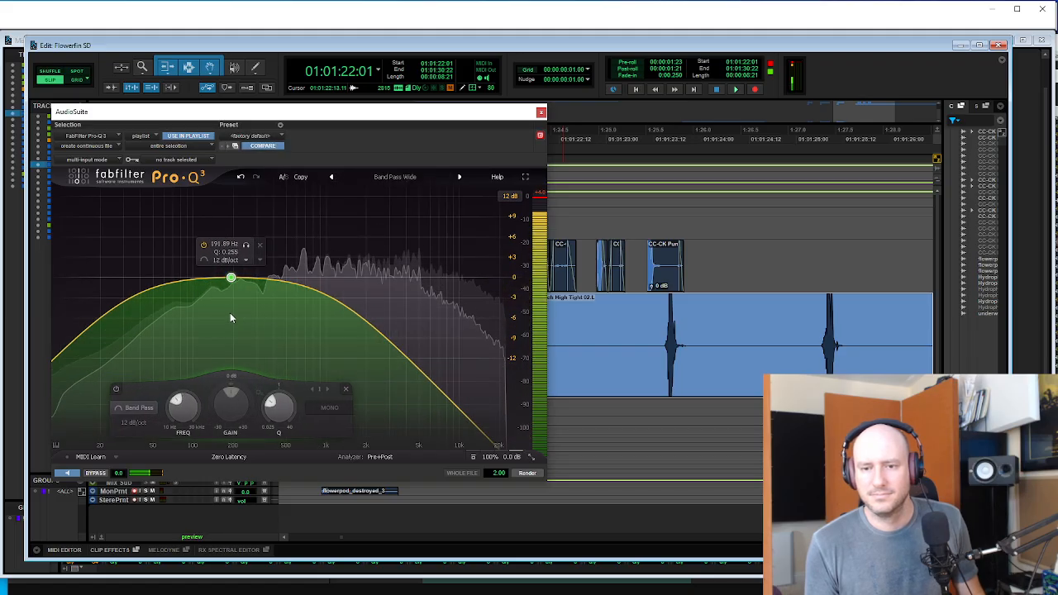
# - Add a low-mid bell cut and a deep 72 dB/oct bell cut in the lows, widened to a Q of about 0.301
pyautogui.moveTo(286, 282); pyautogui.dragTo(267, 328)
pyautogui.moveTo(208, 292); pyautogui.dragTo(135, 447)
pyautogui.click(87, 422)
pyautogui.click(101, 486)
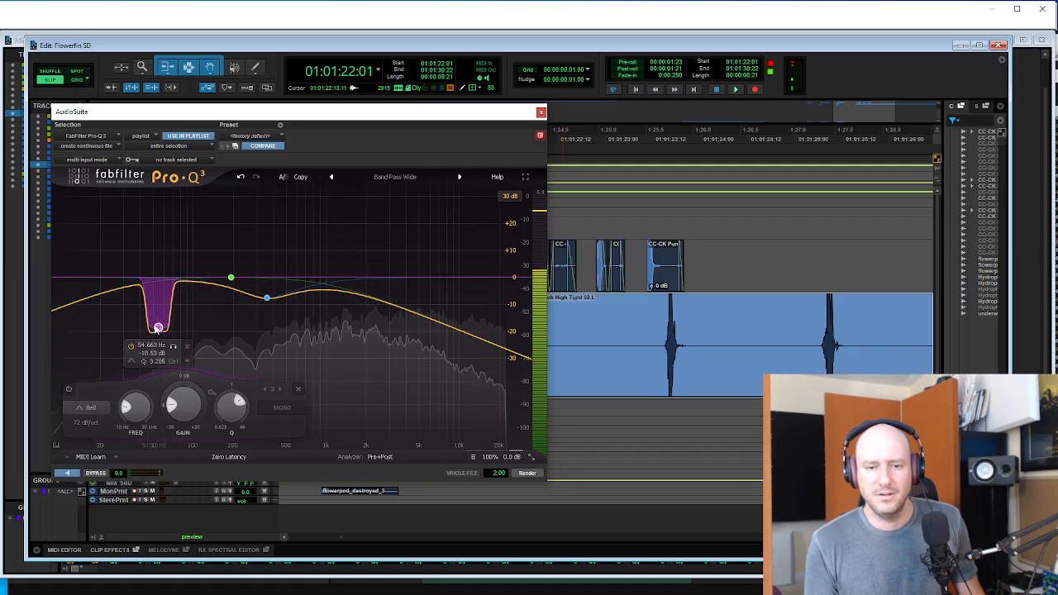
pyautogui.moveTo(159, 328); pyautogui.dragTo(137, 347)
pyautogui.scroll(-10, 217, 396)
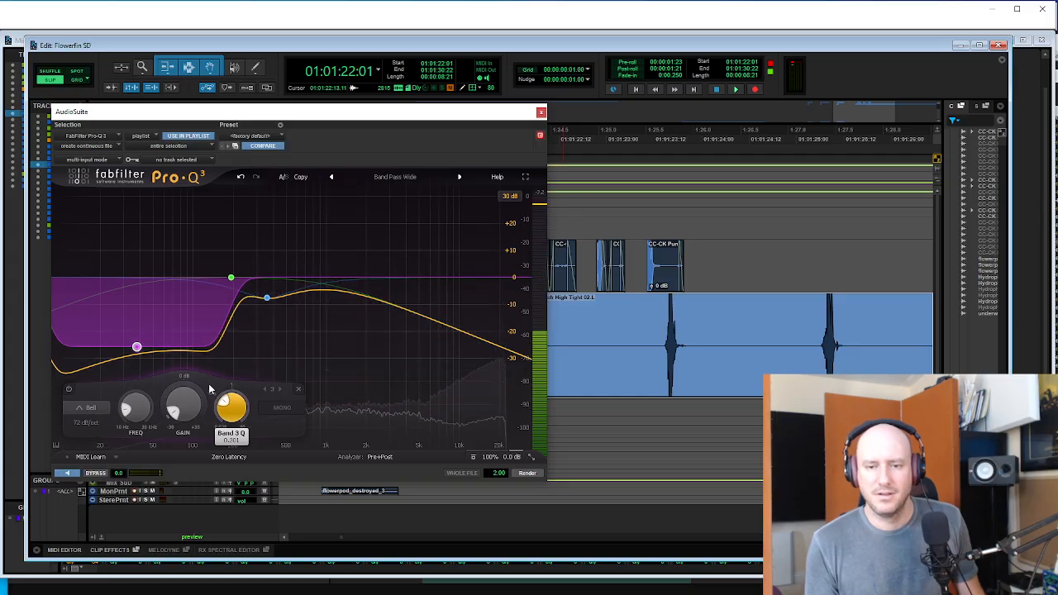
# - Add a bell cut of about -21.84 dB at 4622 Hz and raise the low-mid bell to a slight boost
pyautogui.moveTo(370, 297); pyautogui.dragTo(411, 356)
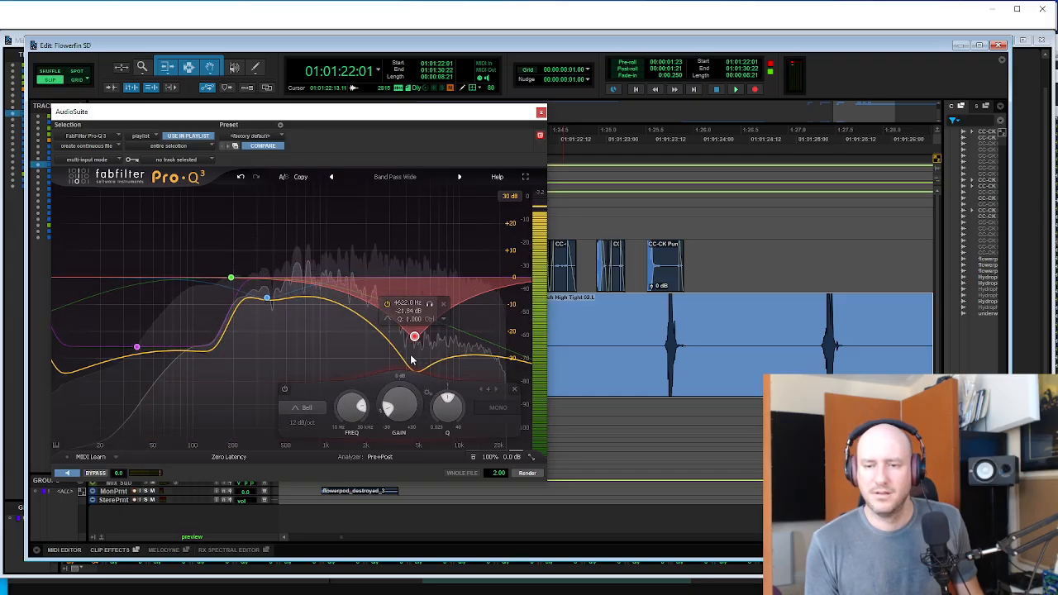
pyautogui.moveTo(266, 297); pyautogui.dragTo(262, 269)
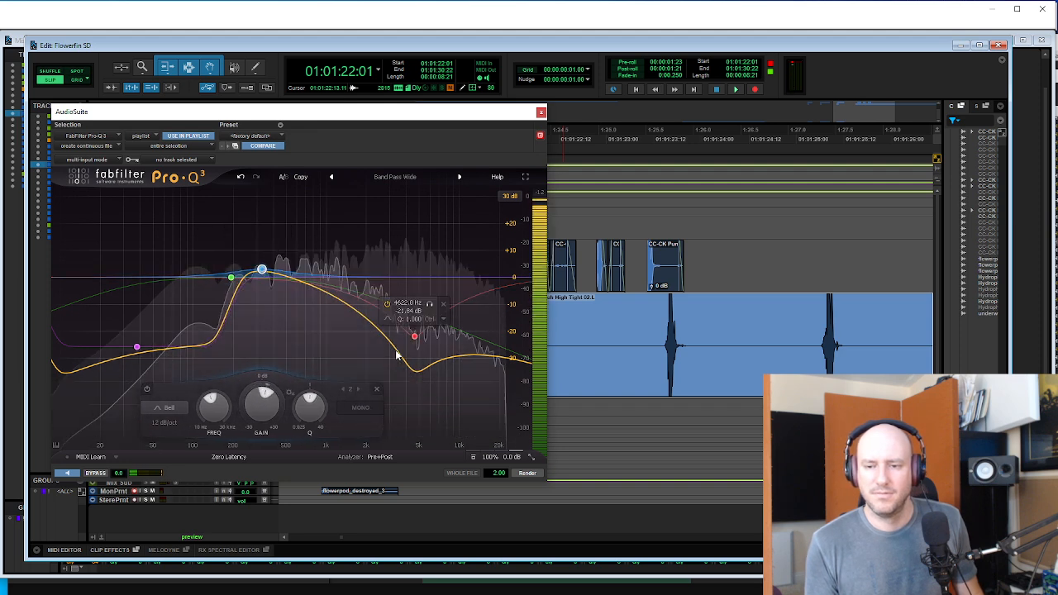
# - Try shaping the punch clip's upper range with a cut near 10.8 kHz at about -23 dB and two added midrange bell cuts
pyautogui.moveTo(415, 339); pyautogui.dragTo(464, 338)
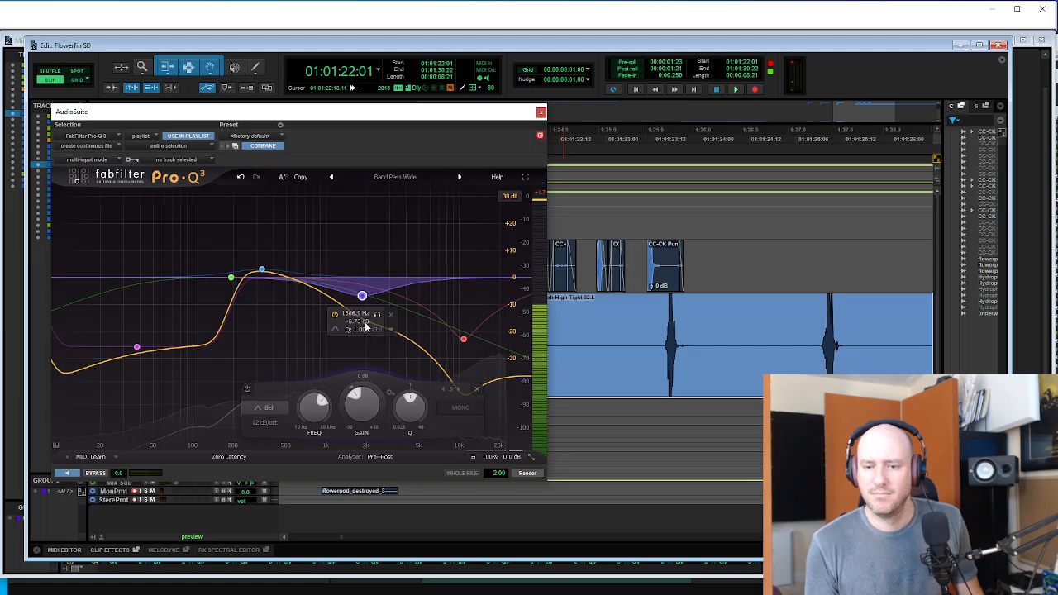
pyautogui.moveTo(362, 295); pyautogui.dragTo(345, 313)
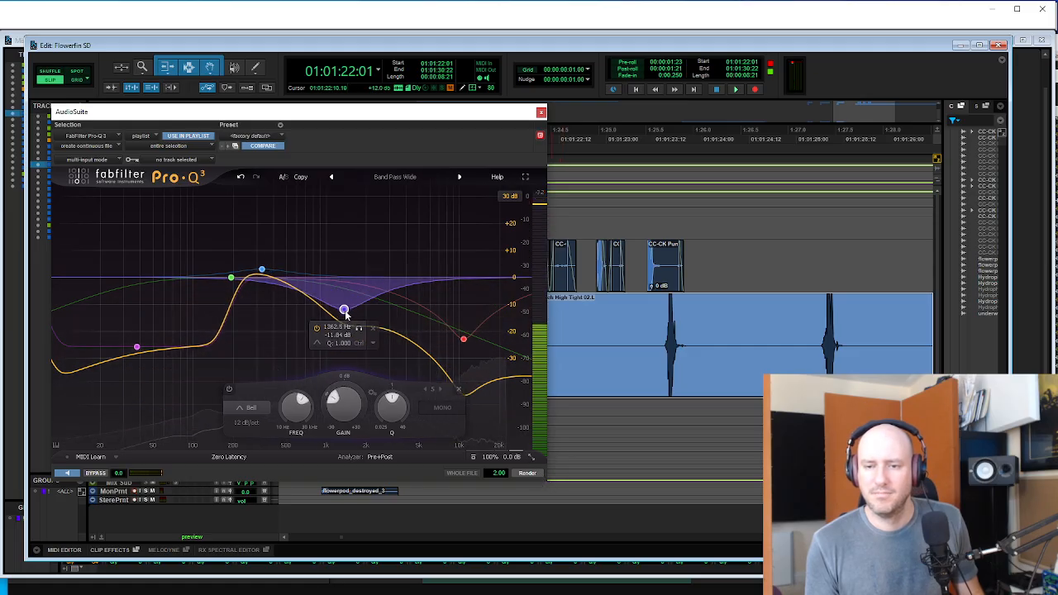
pyautogui.click(395, 359)
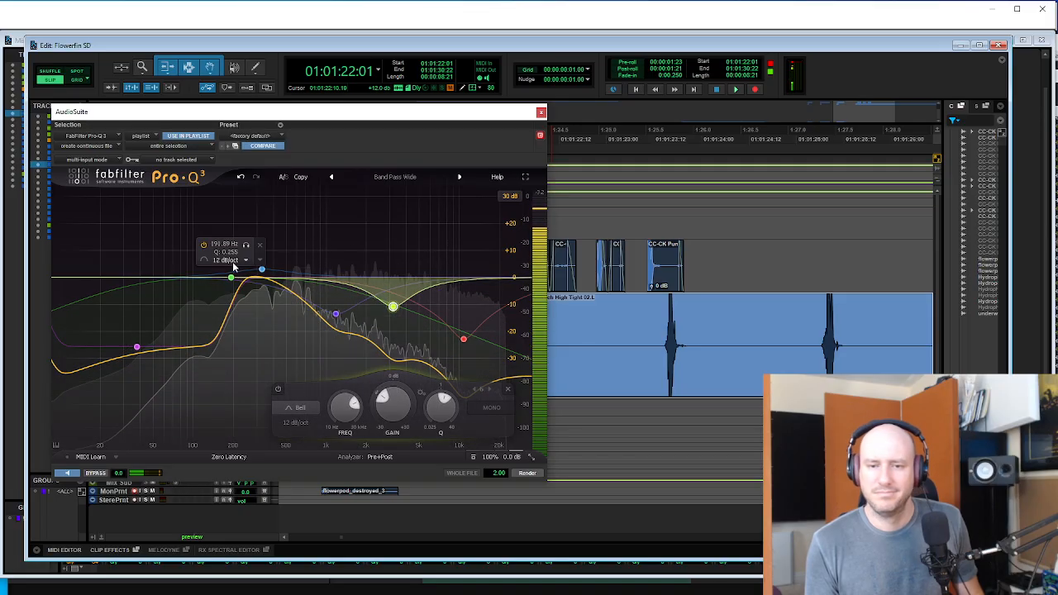
# - Shift the EQ's low bands downward, with the lowest cut at about 19 Hz and -24.5 dB, and render the punch clip
pyautogui.moveTo(236, 282)
pyautogui.mouseDown()
pyautogui.moveTo(255, 272)
pyautogui.moveTo(229, 273)
pyautogui.mouseUp()
pyautogui.moveTo(134, 348); pyautogui.dragTo(110, 345)
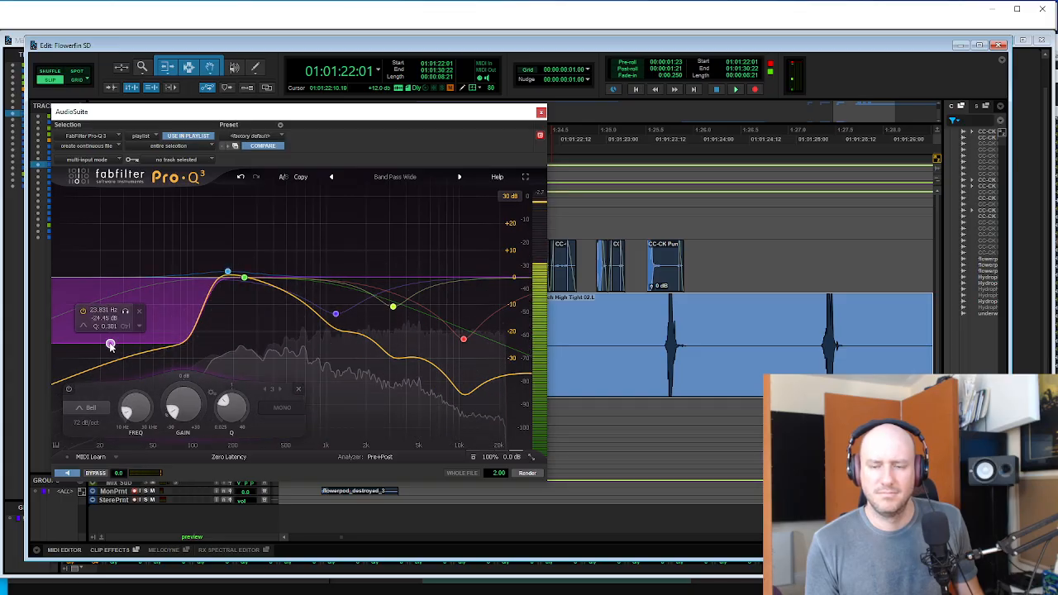
pyautogui.moveTo(110, 344); pyautogui.dragTo(97, 344)
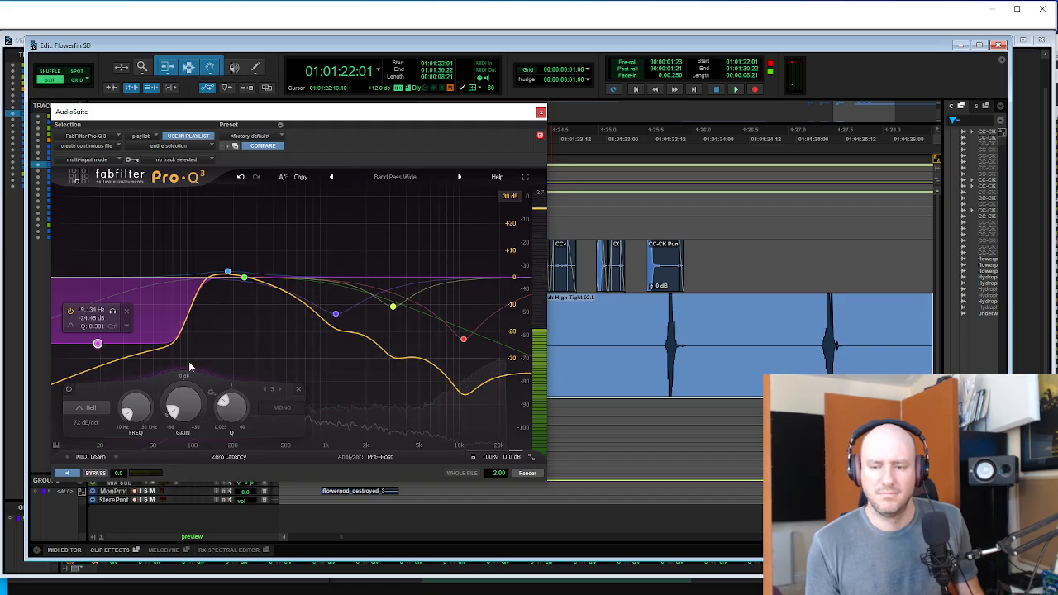
pyautogui.click(526, 473)
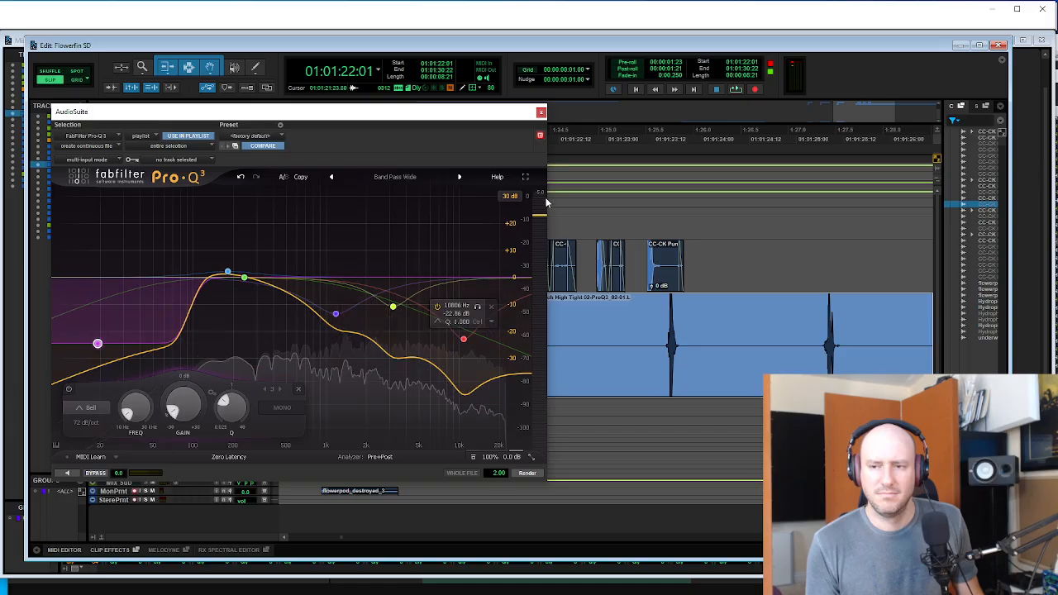
# - Close the EQ plugin and play back the rendered punch clip on the sfx 3 track
pyautogui.click(541, 112)
pyautogui.click(505, 334)
pyautogui.press('Tab')
pyautogui.press('space')
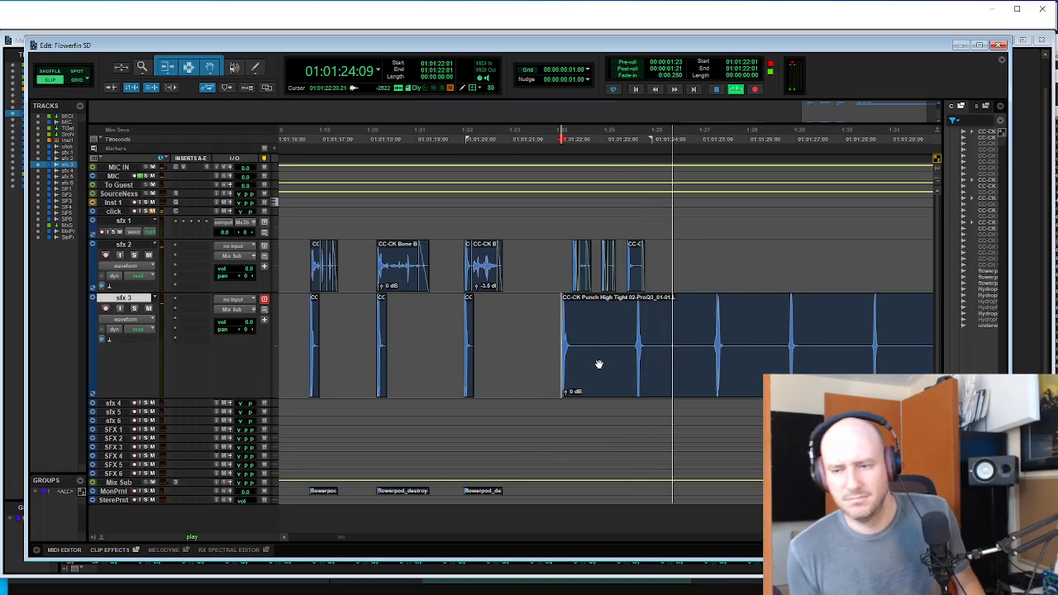
pyautogui.press('space')
pyautogui.press('space')
pyautogui.press('space')
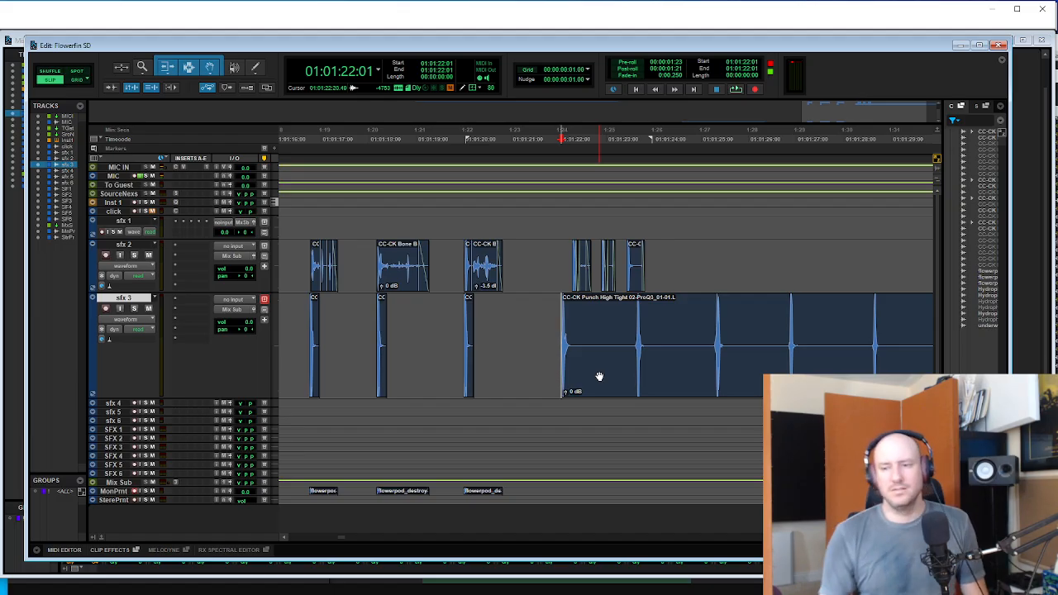
# - Remove the rendered CC-CK Punch High Tight 02 clip from the sfx 3 track
pyautogui.moveTo(599, 377); pyautogui.dragTo(693, 352)
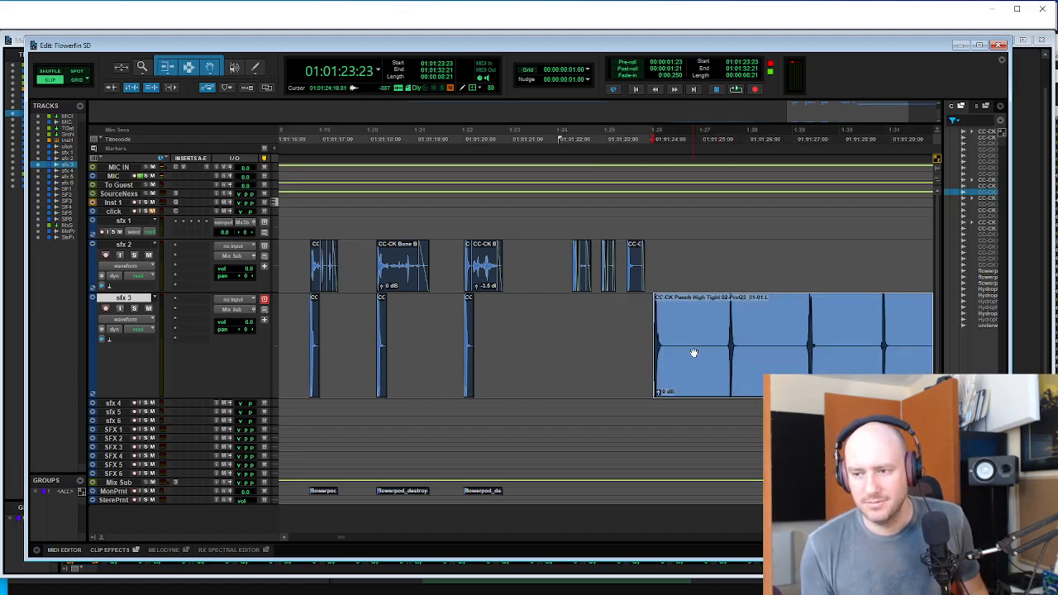
pyautogui.press('Delete')
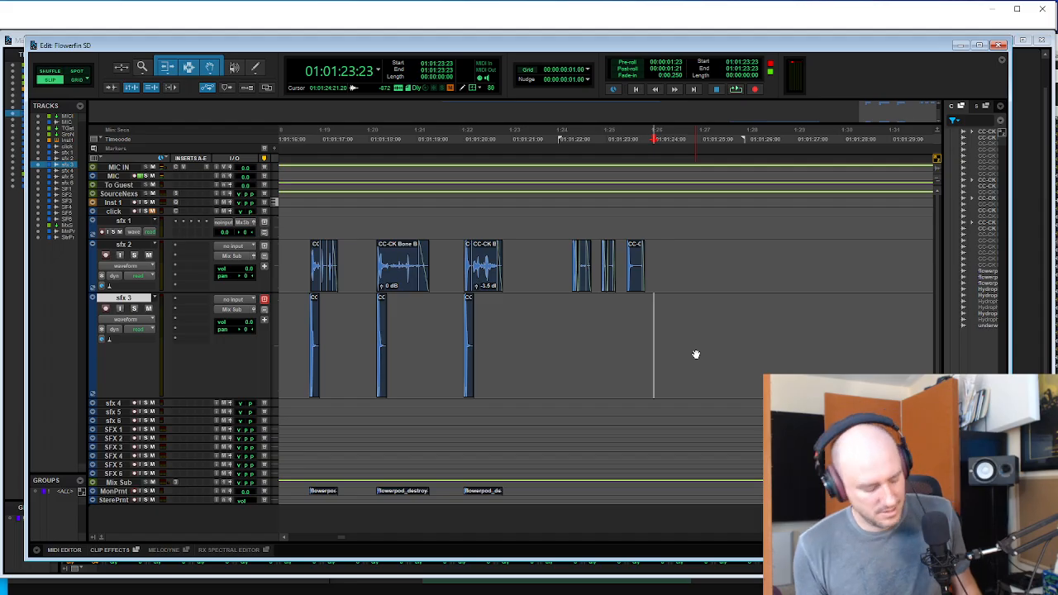
pyautogui.click(573, 315)
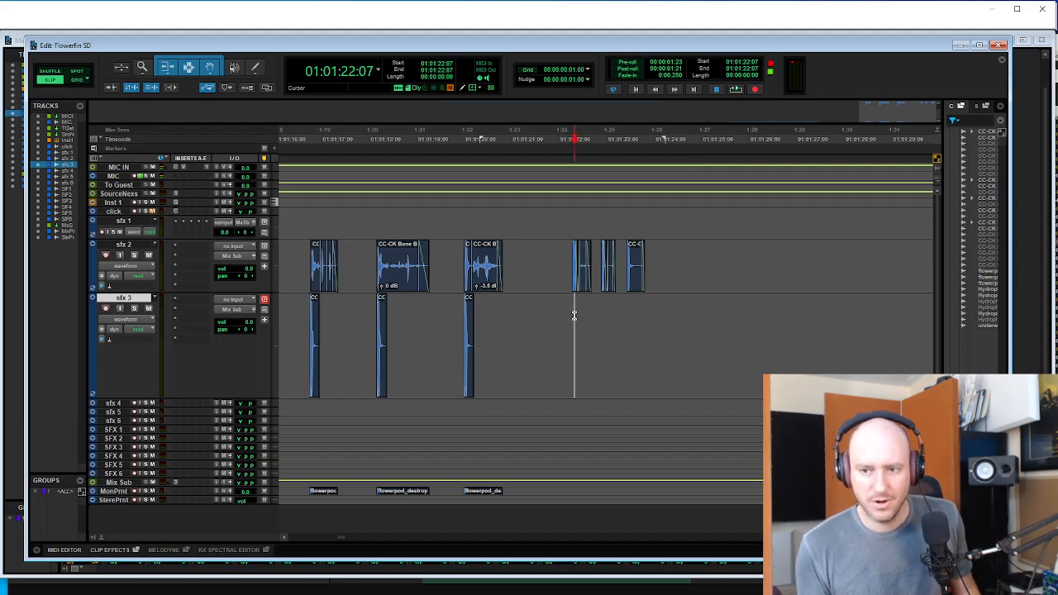
# - Consolidate the pair of punch clips on sfx 2 starting at 01:01:22:06 and name the result flowerpod_damaged_1
pyautogui.click(573, 259)
pyautogui.press('t')
pyautogui.press('t')
pyautogui.press('t')
pyautogui.keyDown('shift'); pyautogui.click(687, 283); pyautogui.keyUp('shift')
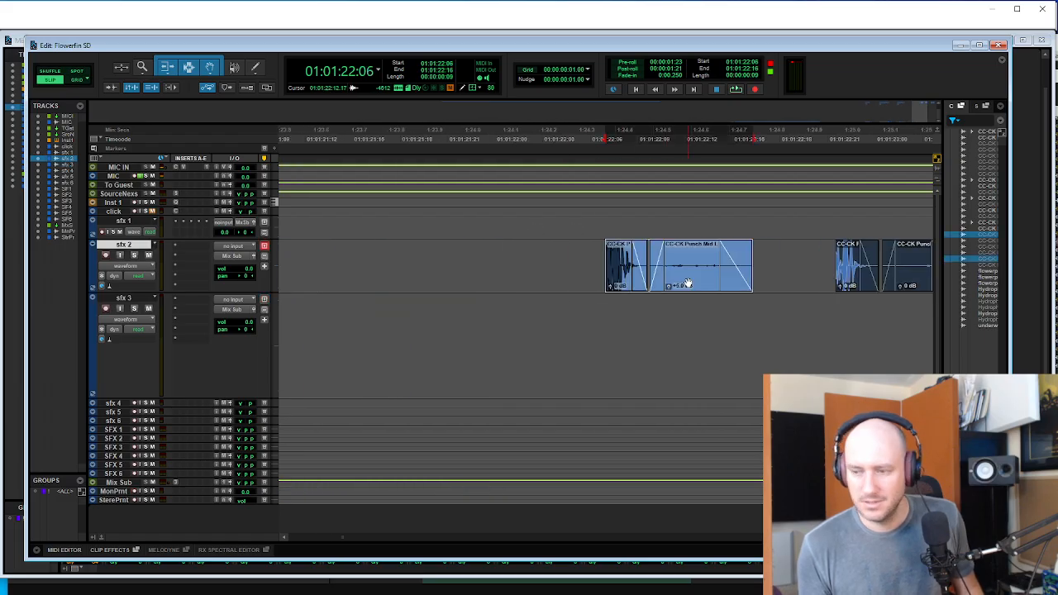
pyautogui.hotkey('alt', 'shift', '3')
pyautogui.press('r')
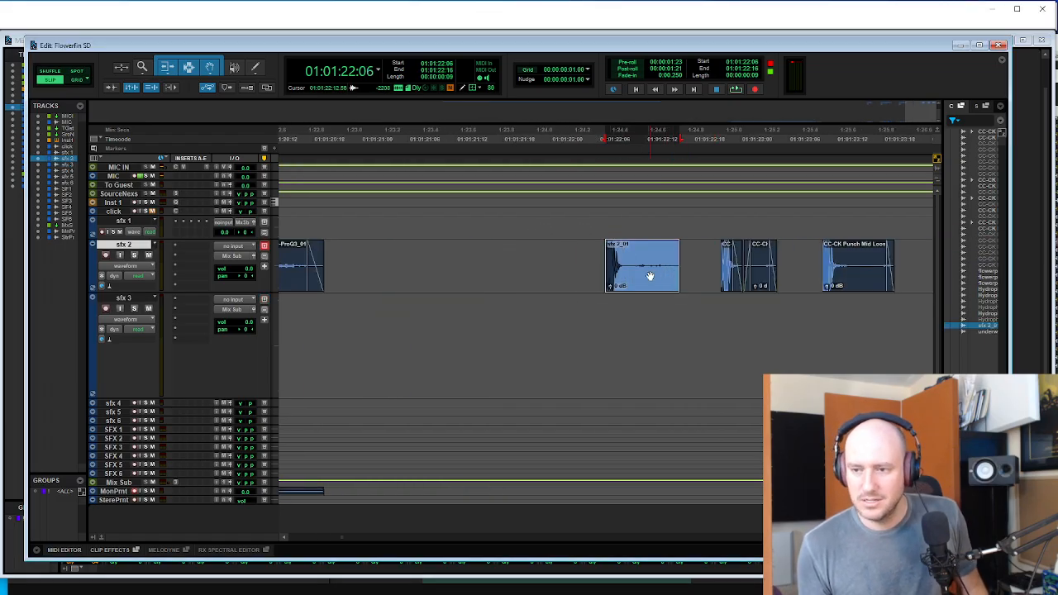
pyautogui.doubleClick(650, 275)
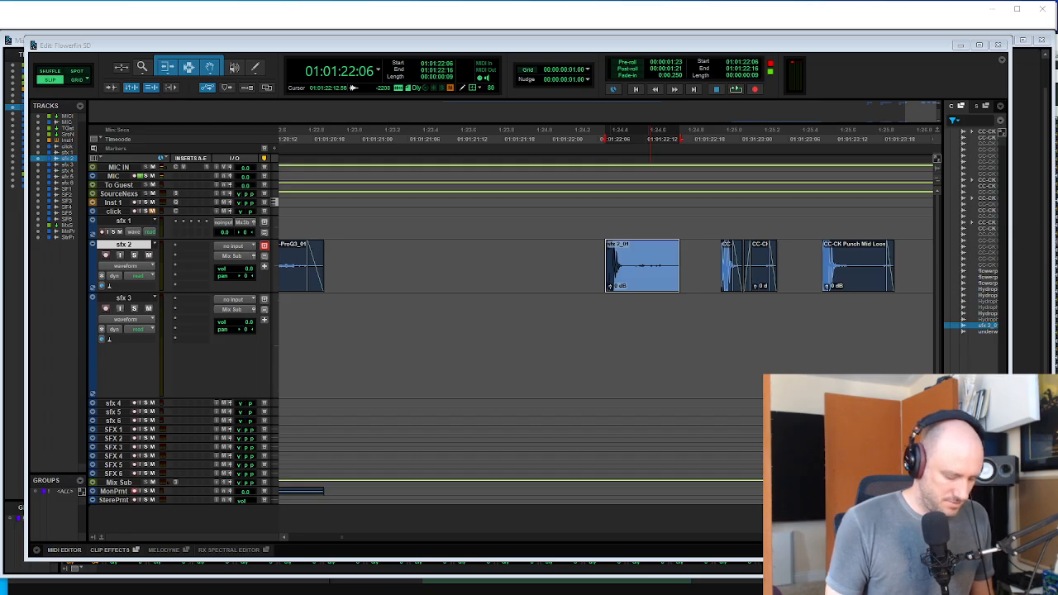
pyautogui.press('Return')
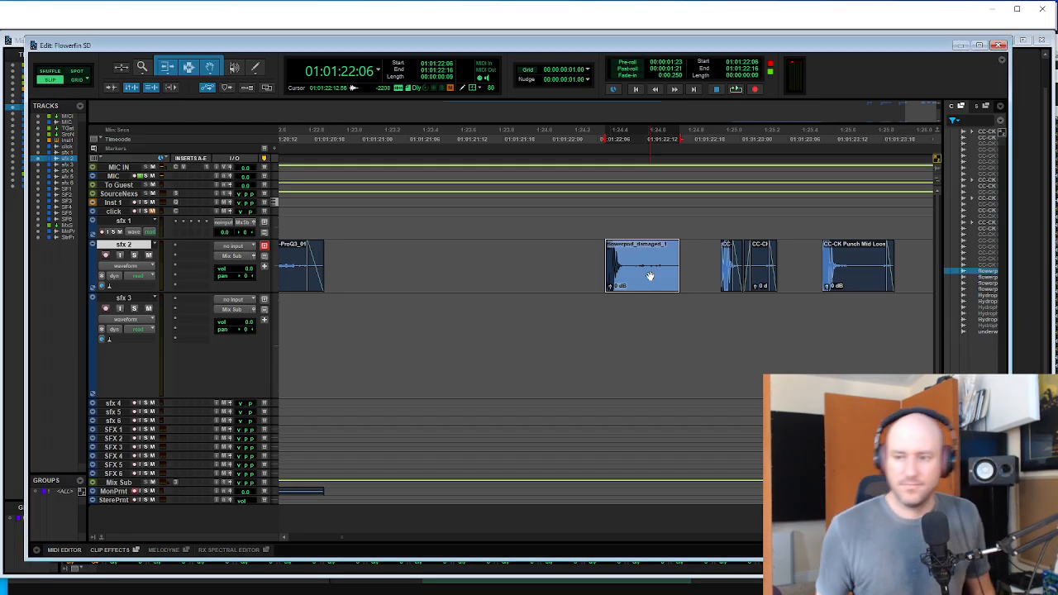
# - Consolidate the next pair of clips on sfx 2 at 01:01:22:21 and name it as another flowerpod_damaged variation
pyautogui.click(712, 254)
pyautogui.click(760, 279)
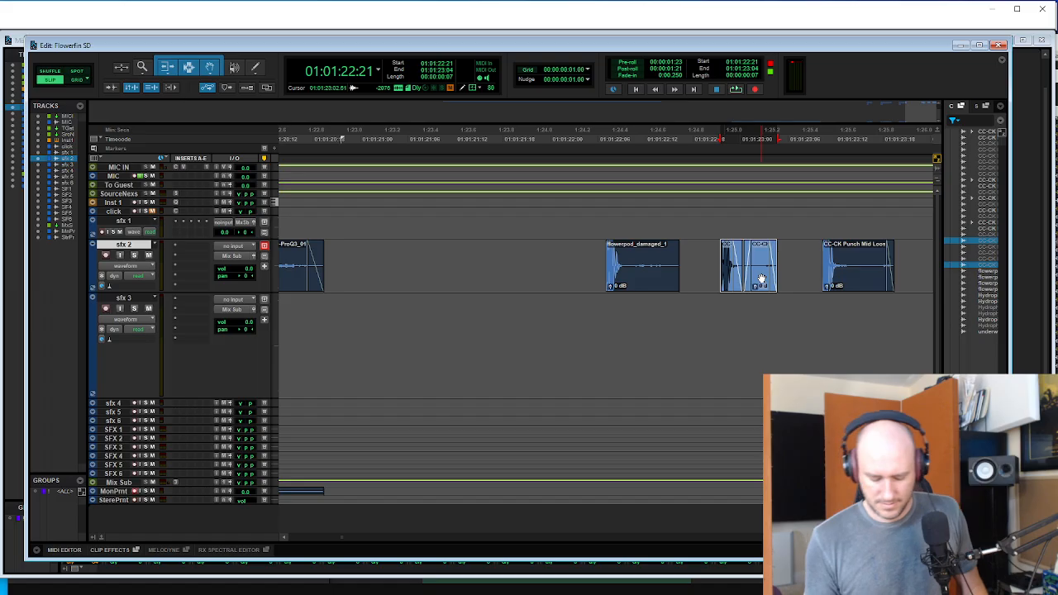
pyautogui.hotkey('alt', 'shift', '3')
pyautogui.doubleClick(760, 278)
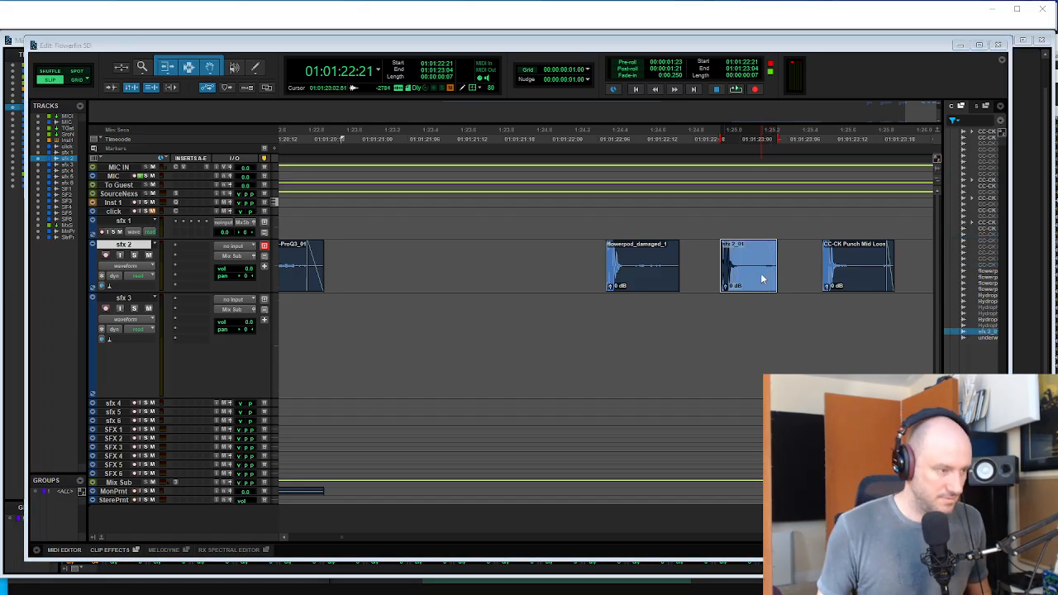
pyautogui.press('Return')
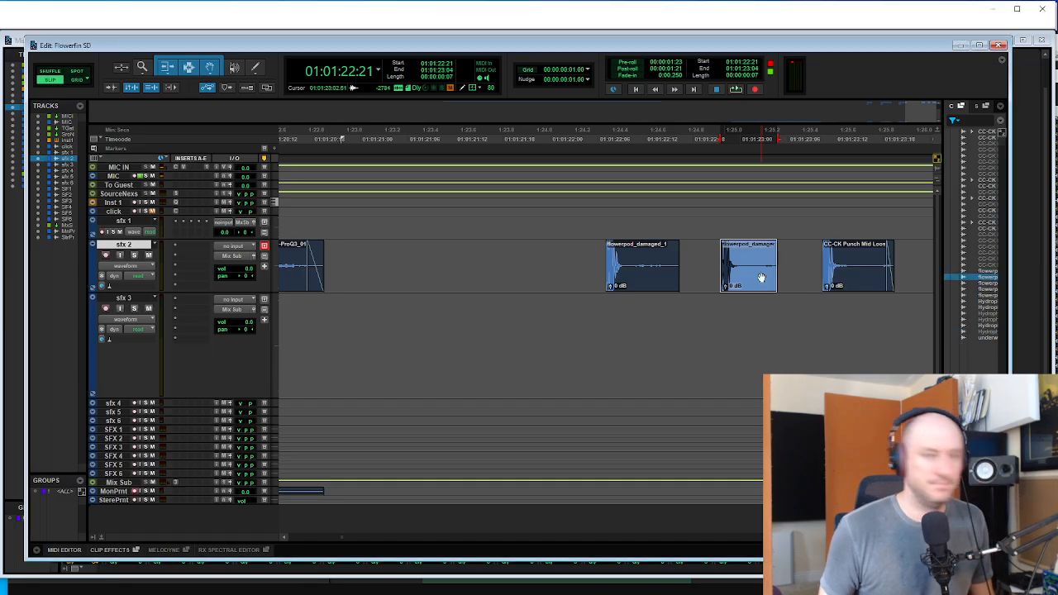
# - Consolidate the CC-CK Punch Mid Loose clip on sfx 2 at 01:01:23:10 and rename it as the third flowerpod_damaged variation
pyautogui.click(855, 273)
pyautogui.doubleClick(854, 256)
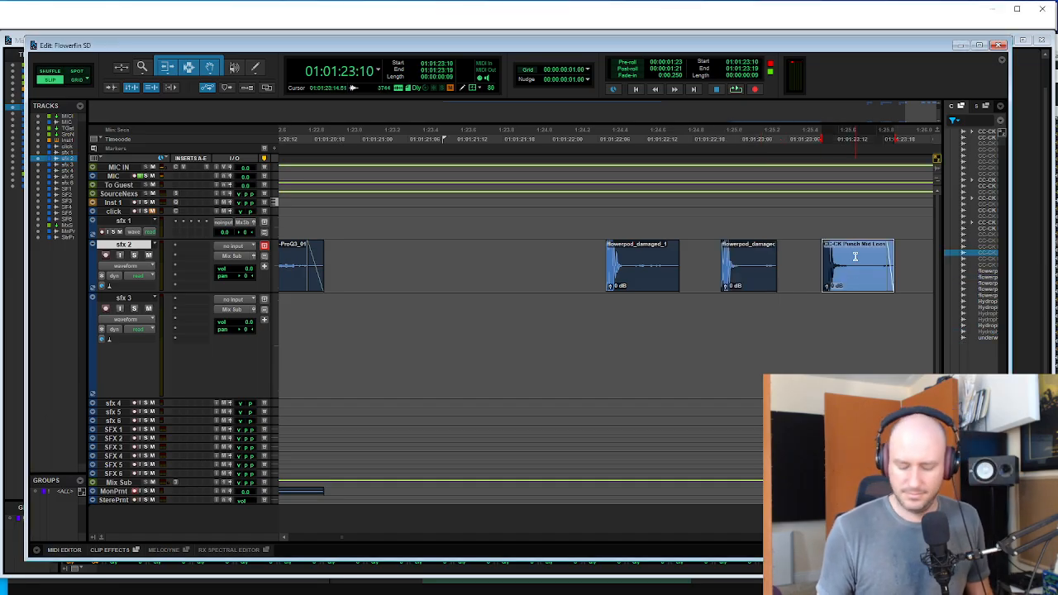
pyautogui.hotkey('alt', 'shift', '3')
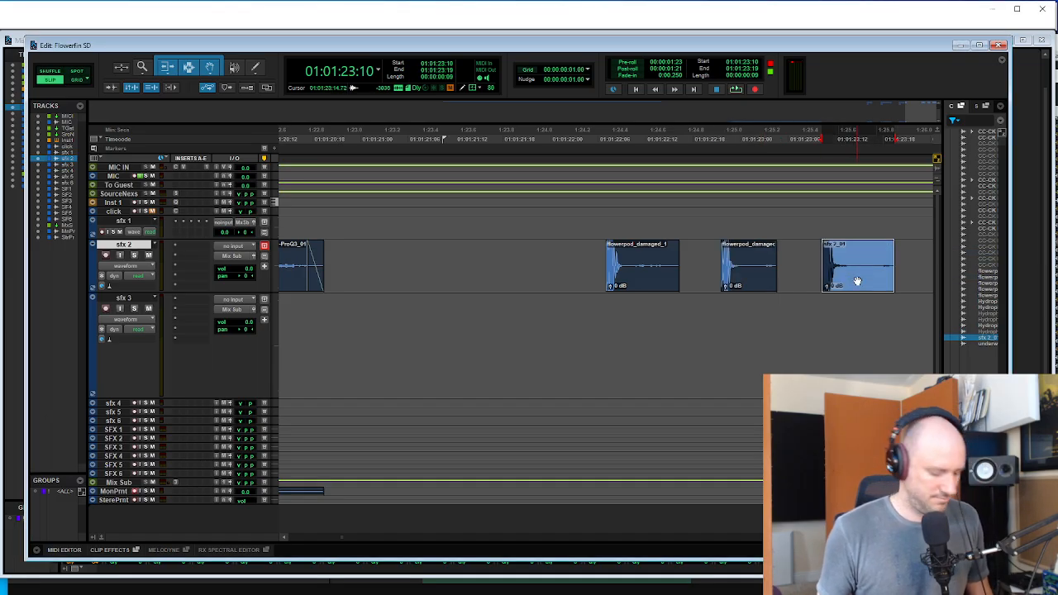
pyautogui.doubleClick(857, 281)
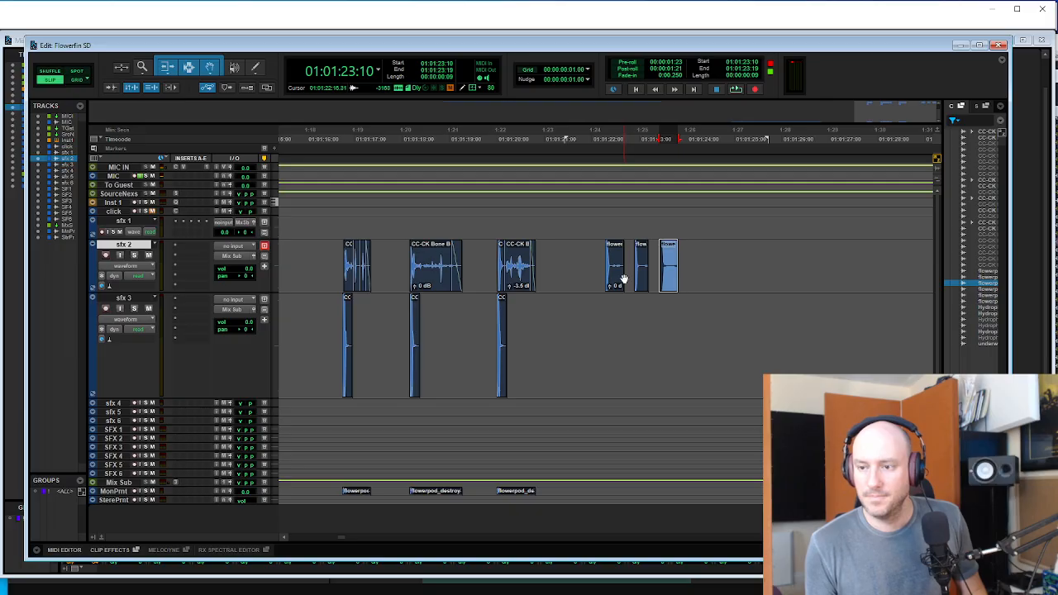
# - Copy the three flowerpod_damaged clips from sfx 2 onto the MonPrnt track at the same timeline position
pyautogui.click(593, 265)
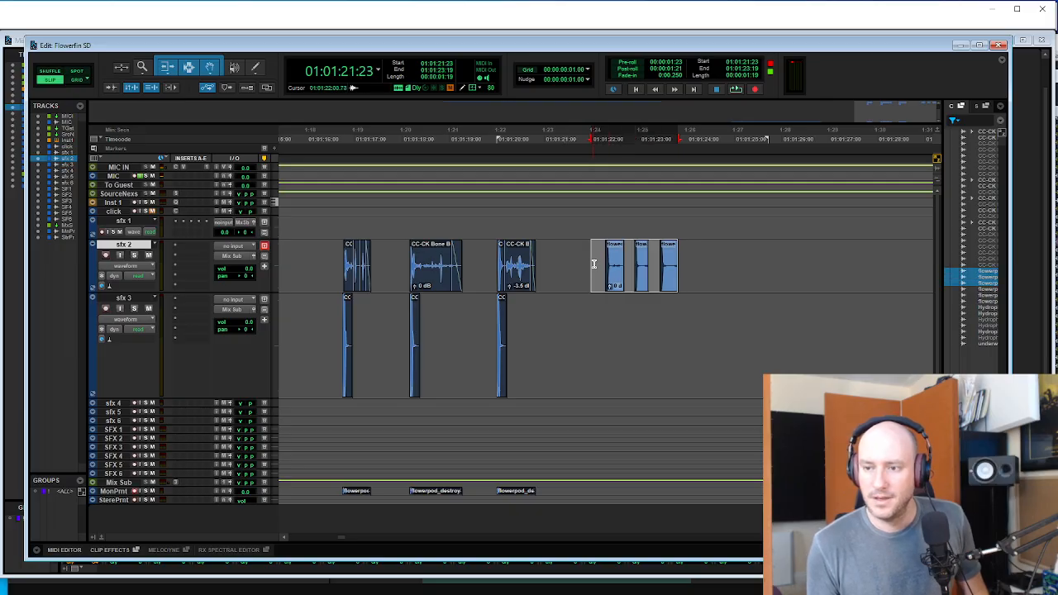
pyautogui.moveTo(615, 285); pyautogui.dragTo(609, 494)
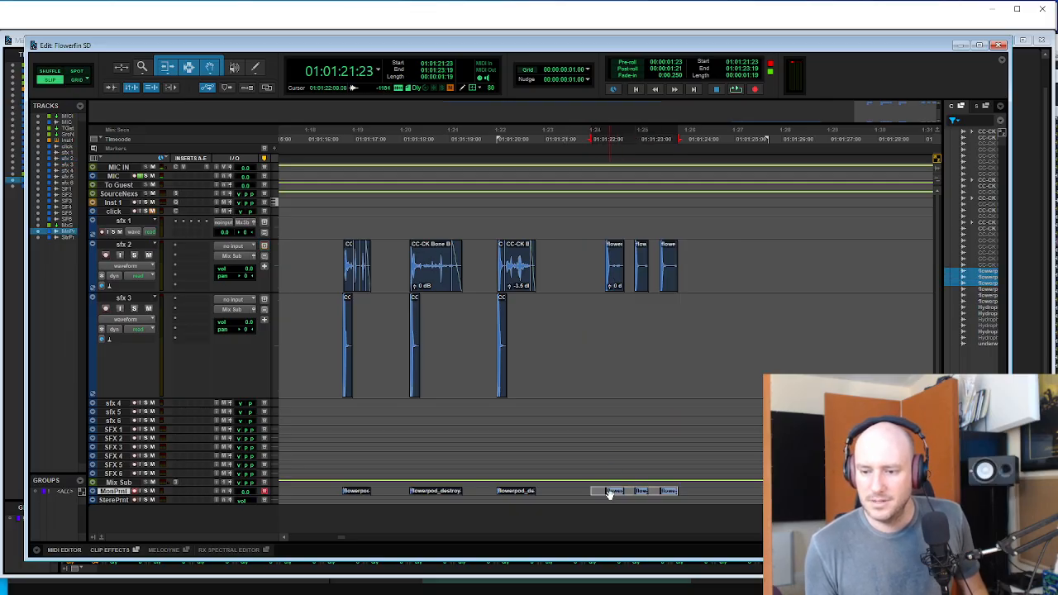
pyautogui.click(619, 313)
pyautogui.moveTo(598, 271); pyautogui.dragTo(697, 273)
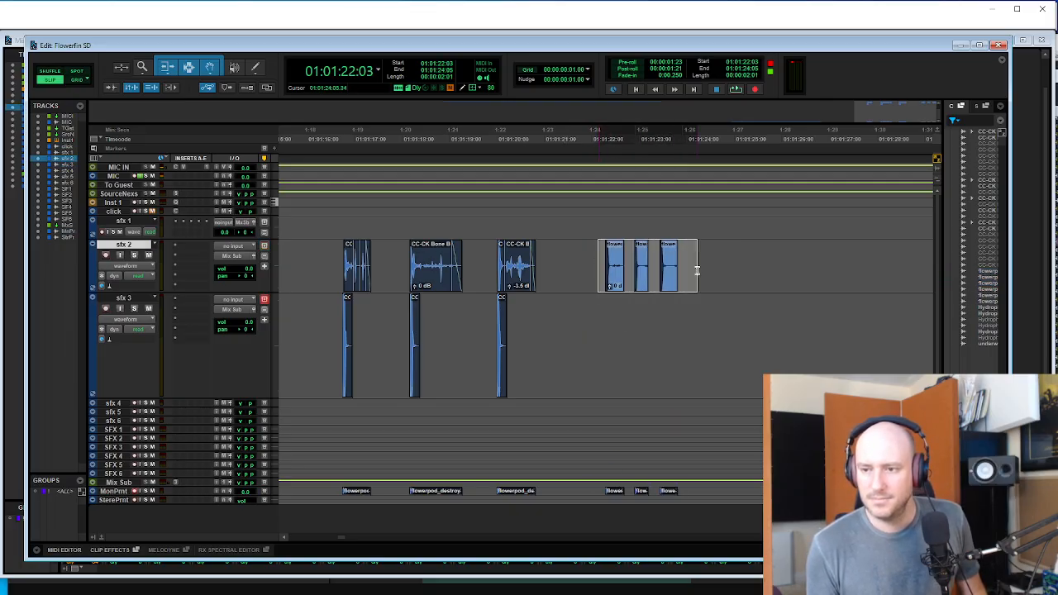
pyautogui.click(579, 263)
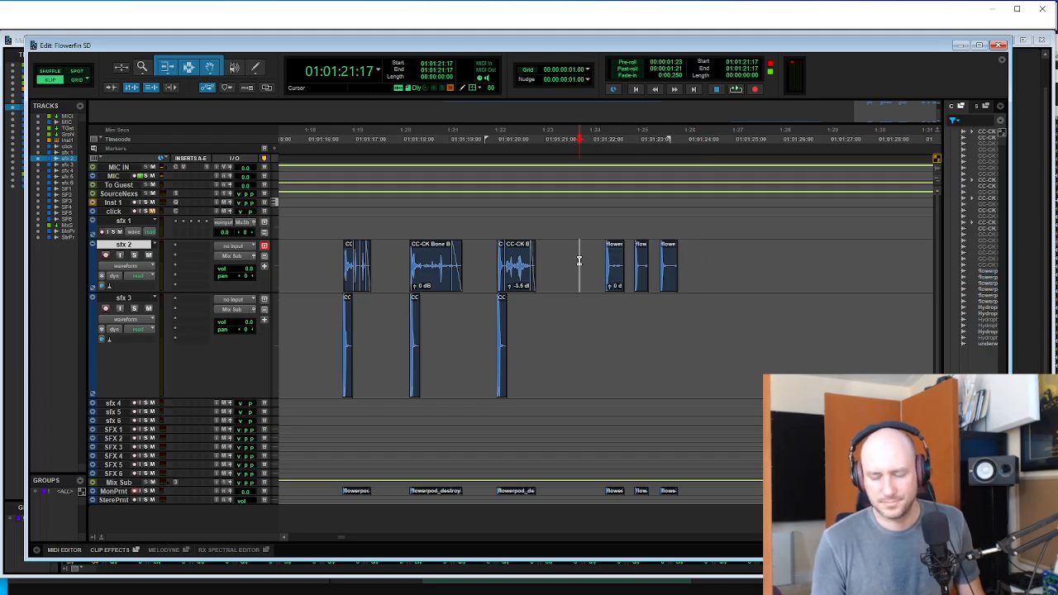
pyautogui.press('r')
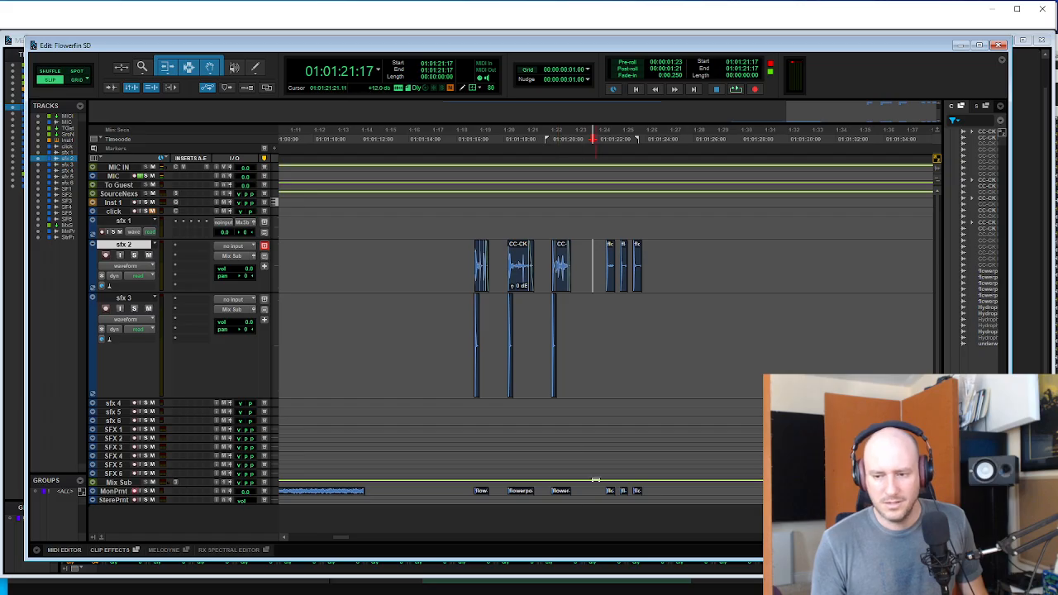
pyautogui.click(583, 495)
pyautogui.press('r')
pyautogui.click(406, 491)
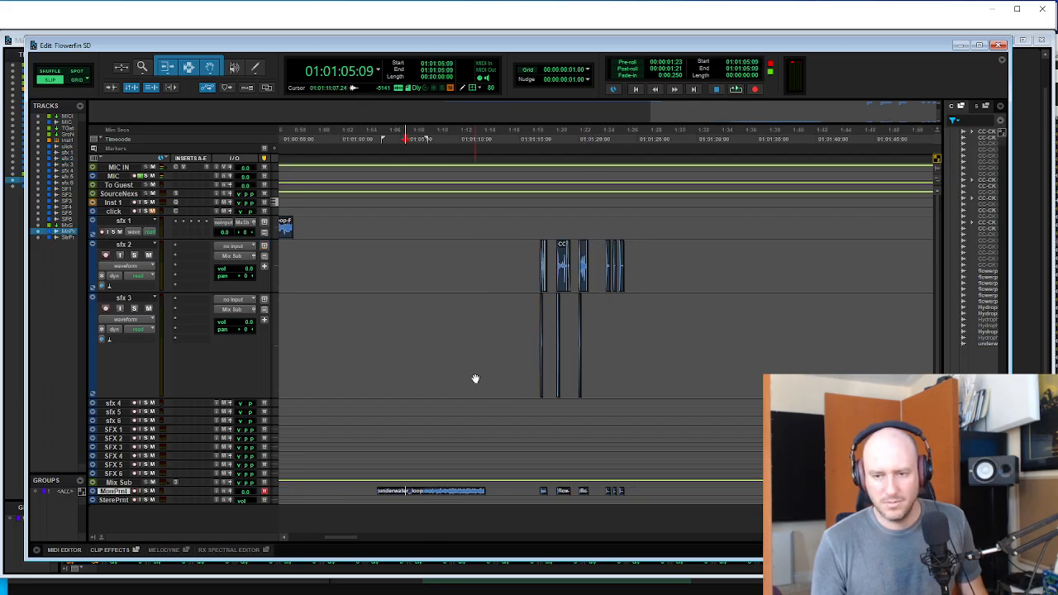
pyautogui.click(673, 257)
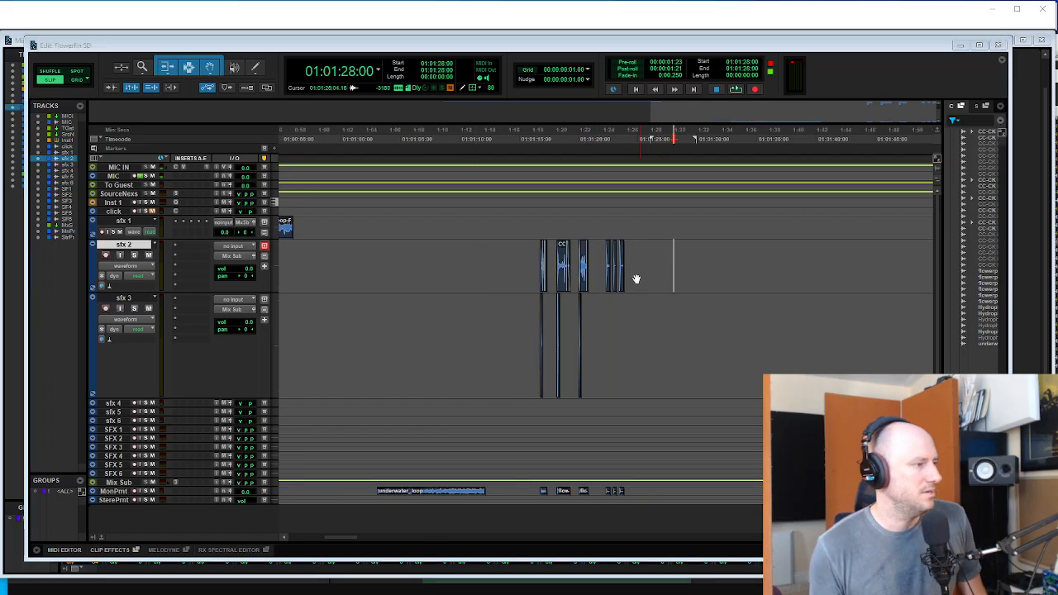
# - Move the Soundminer window onto the main screen and stop the running game in Unity
pyautogui.hotkey('alt', 'Tab')
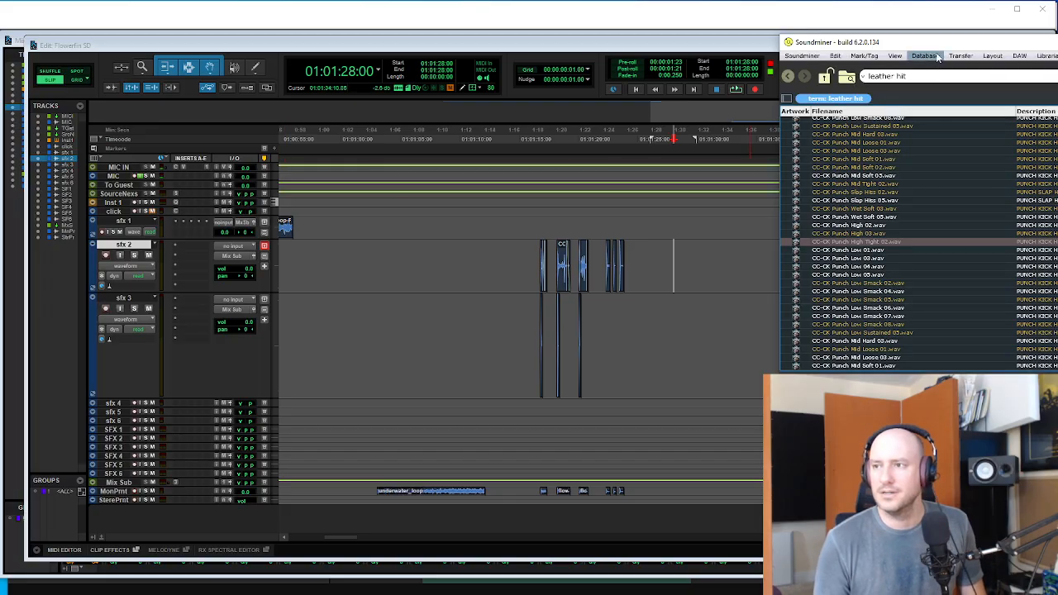
pyautogui.moveTo(940, 47); pyautogui.dragTo(353, 29)
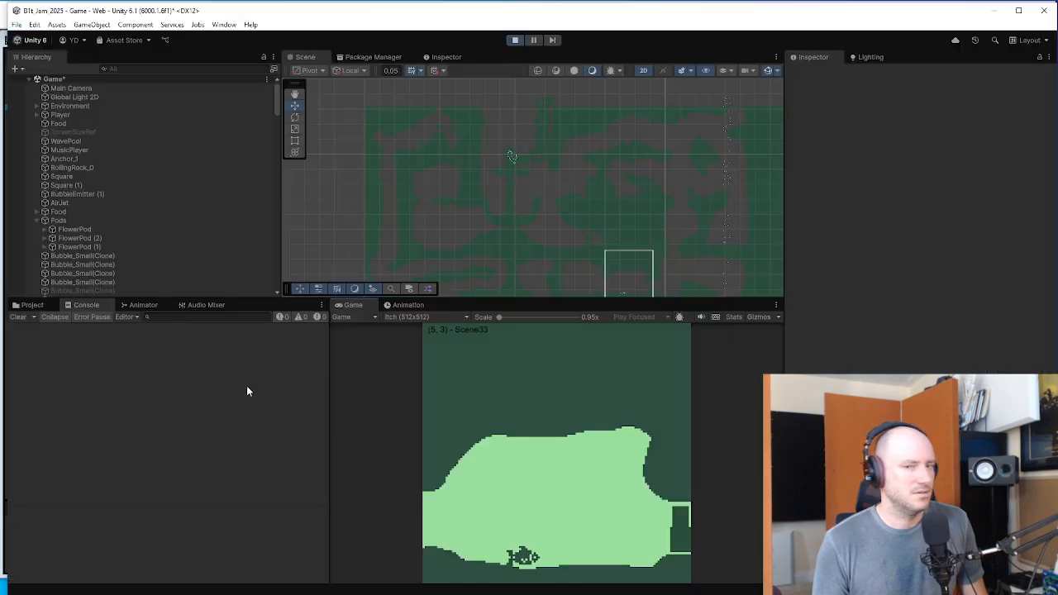
pyautogui.click(514, 41)
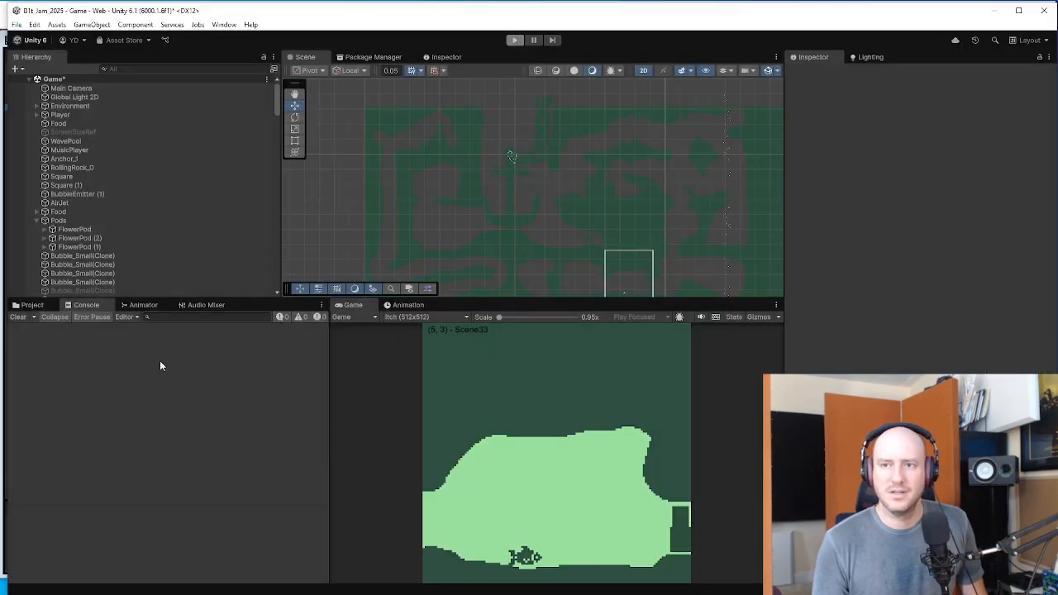
# - Set the Pro Tools insertion point on sfx 3 at 01:01:25:08, after the last clips, and switch to Soundminer
pyautogui.hotkey('alt', 'Tab')
pyautogui.click(385, 26)
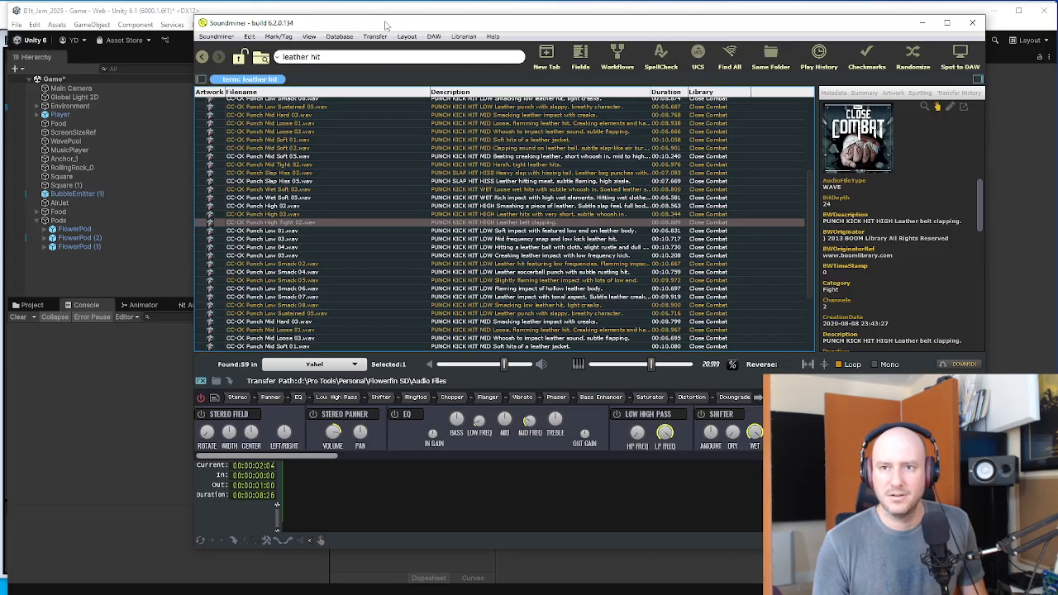
pyautogui.click(164, 90)
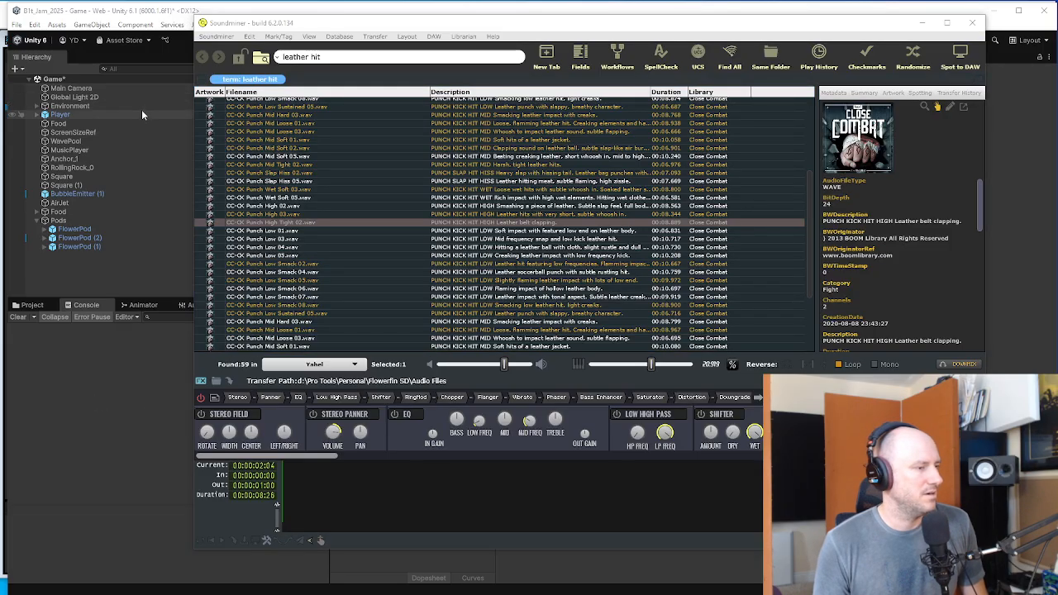
pyautogui.hotkey('alt', 'Tab')
pyautogui.click(642, 316)
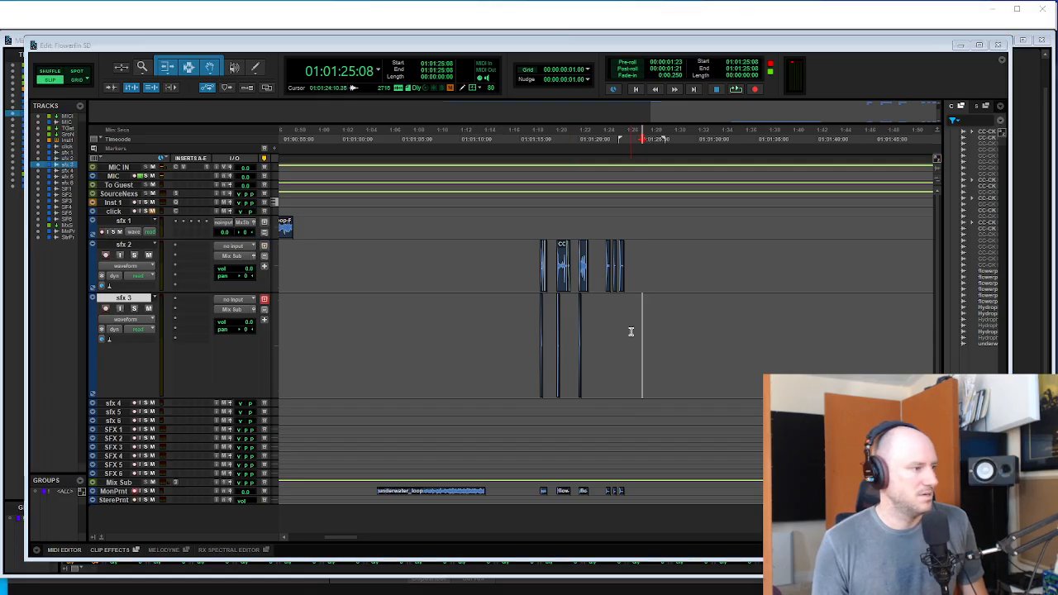
pyautogui.hotkey('alt', 'Tab')
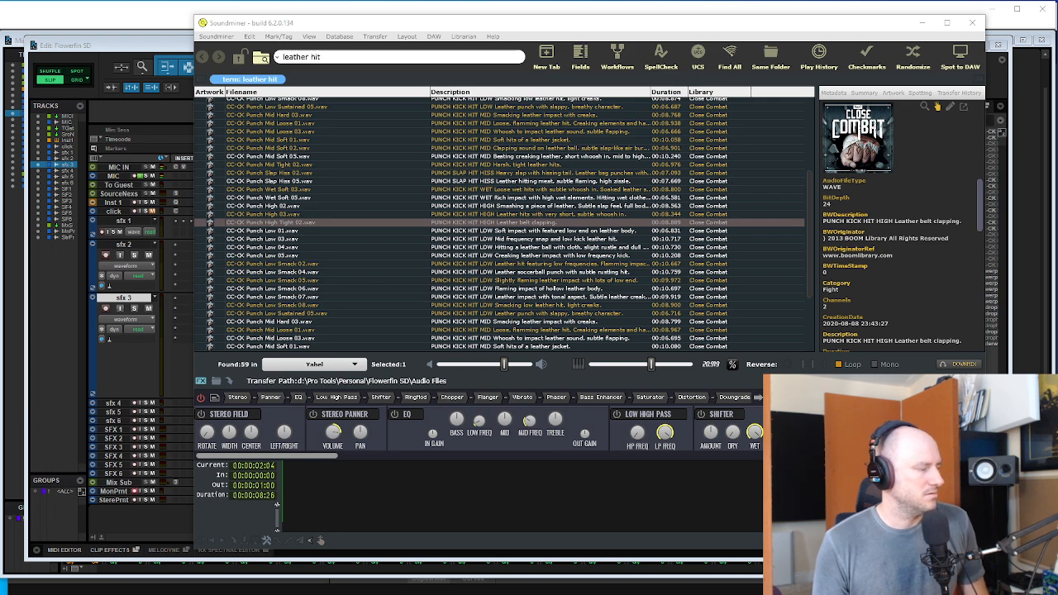
# - Search the sound library for "swimming" and audition several of the STOMPS Poseidon WALK clips
pyautogui.hotkey('alt', 'Tab')
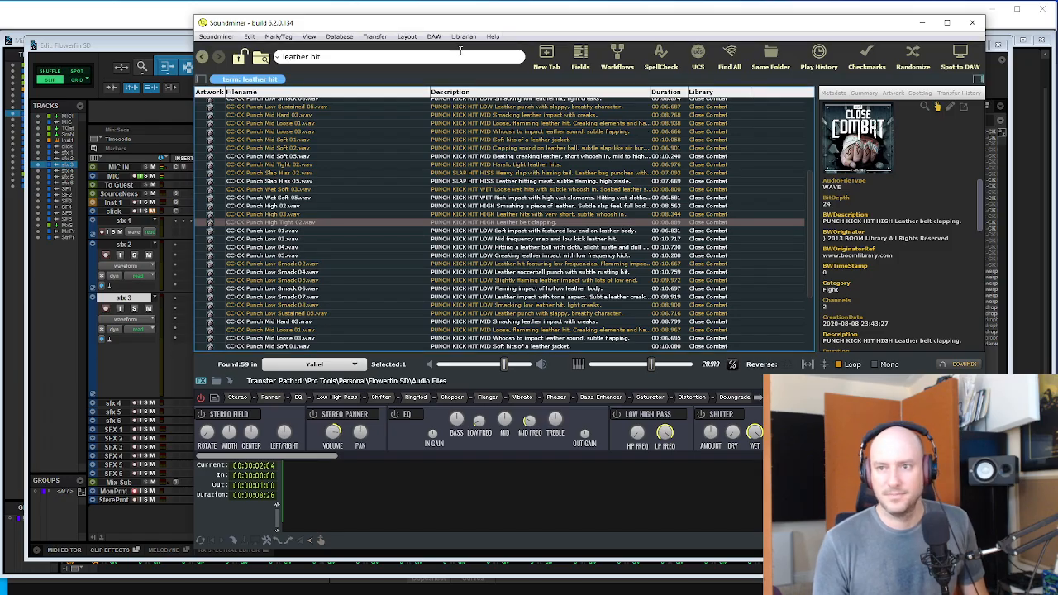
pyautogui.moveTo(460, 51); pyautogui.dragTo(276, 56)
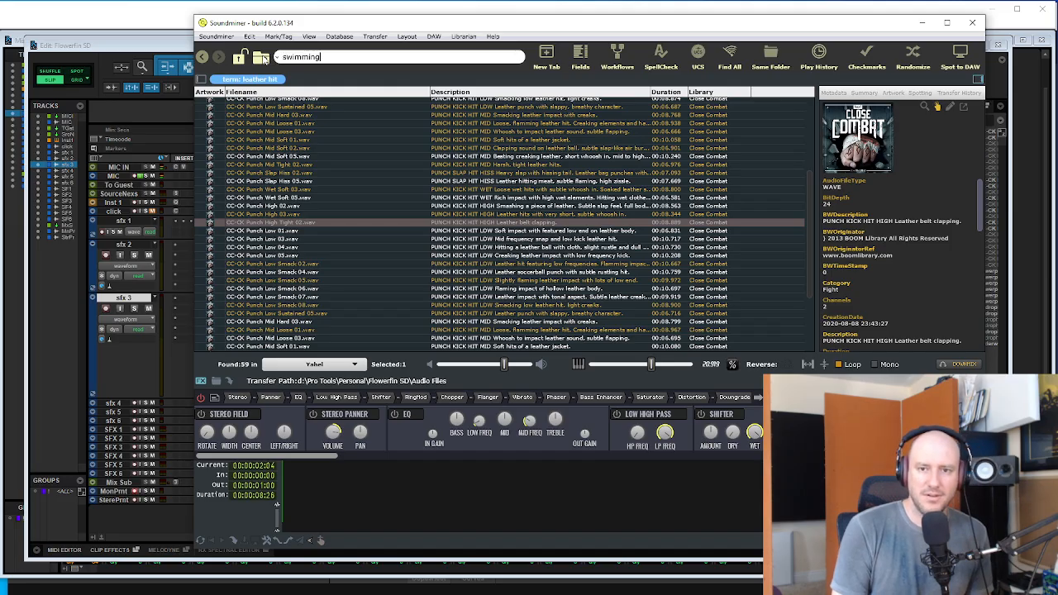
pyautogui.press('Return')
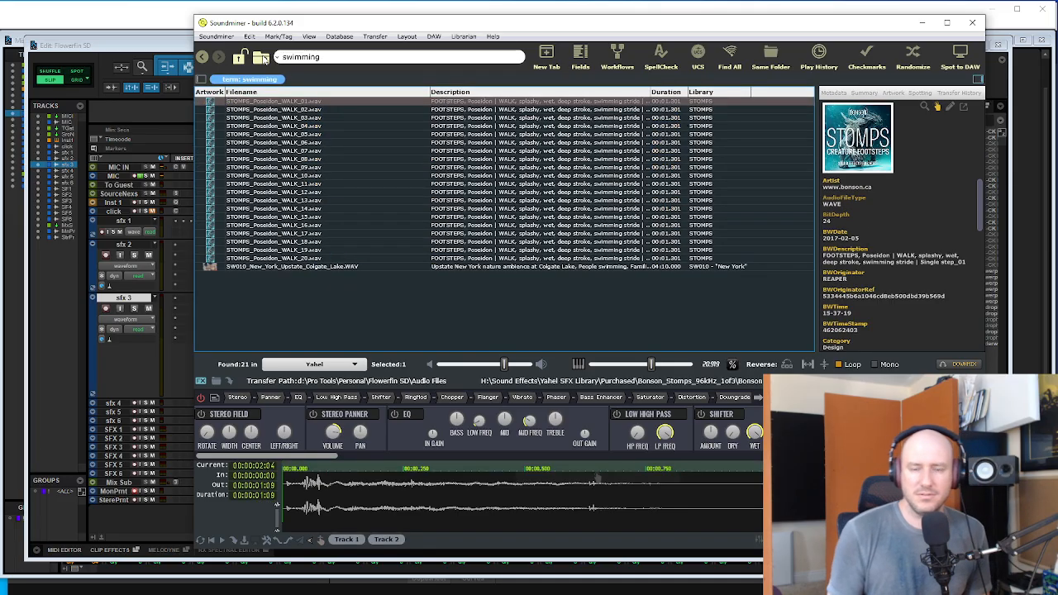
pyautogui.click(264, 144)
pyautogui.click(271, 119)
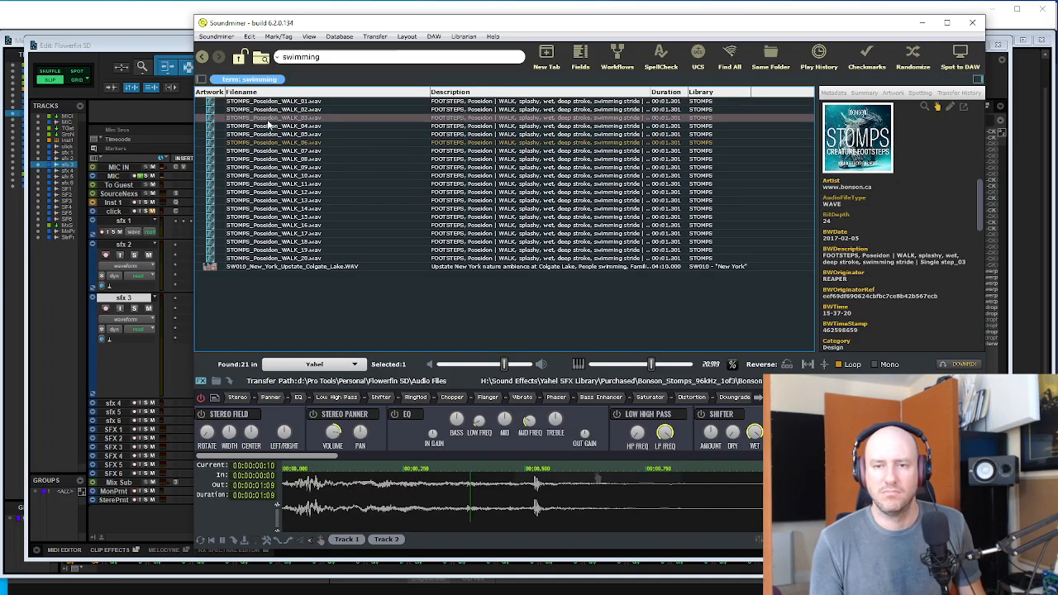
pyautogui.click(273, 192)
pyautogui.click(291, 234)
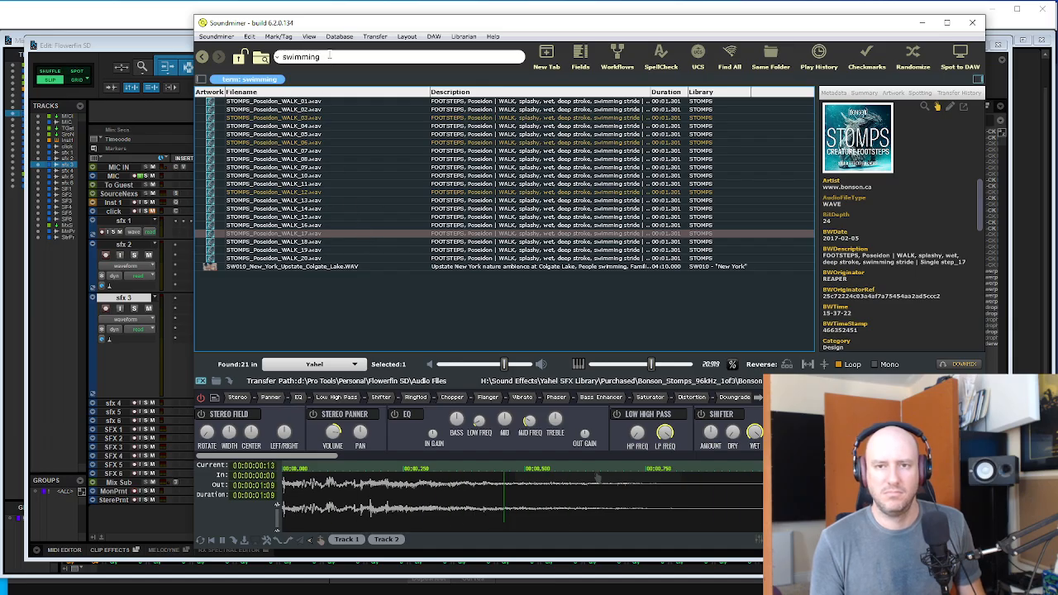
# - Search the sound library for "swim", followed by a search for "water move"
pyautogui.moveTo(333, 57); pyautogui.dragTo(284, 57)
pyautogui.press('Return')
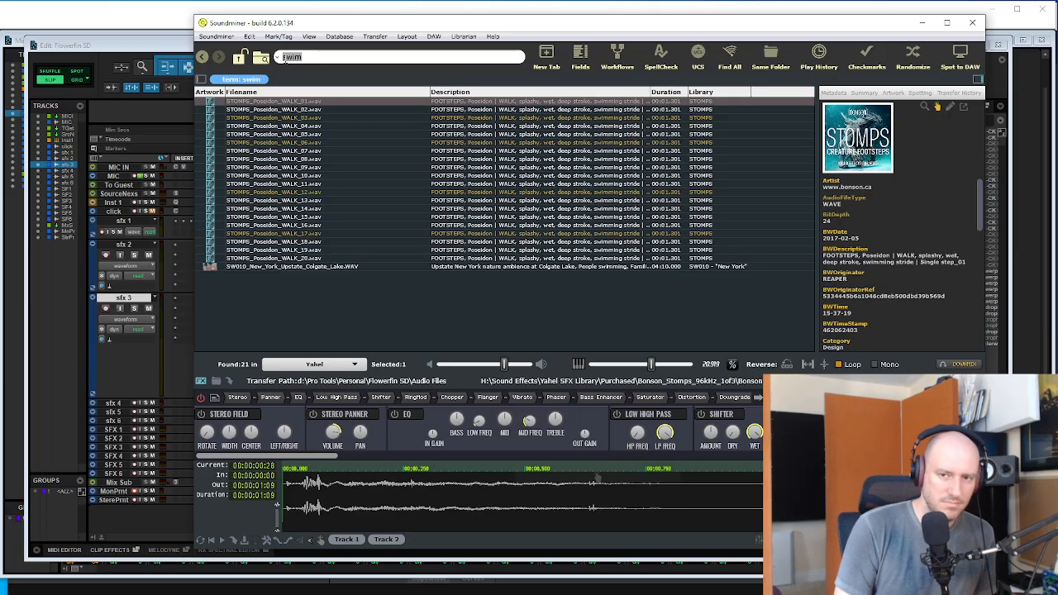
pyautogui.write('water move')
pyautogui.press('Return')
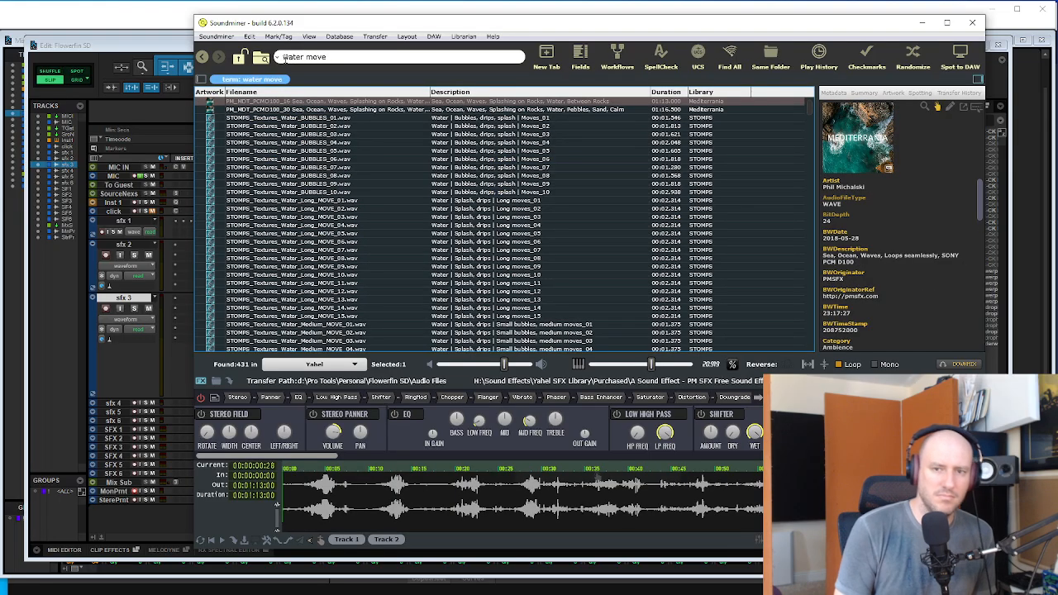
# - Audition STOMPS water texture clips of medium and short moves, plus the CECK FIRE Poi Movement Pendulum clip
pyautogui.click(347, 282)
pyautogui.scroll(-7, 342, 285)
pyautogui.click(333, 263)
pyautogui.scroll(-3, 333, 263)
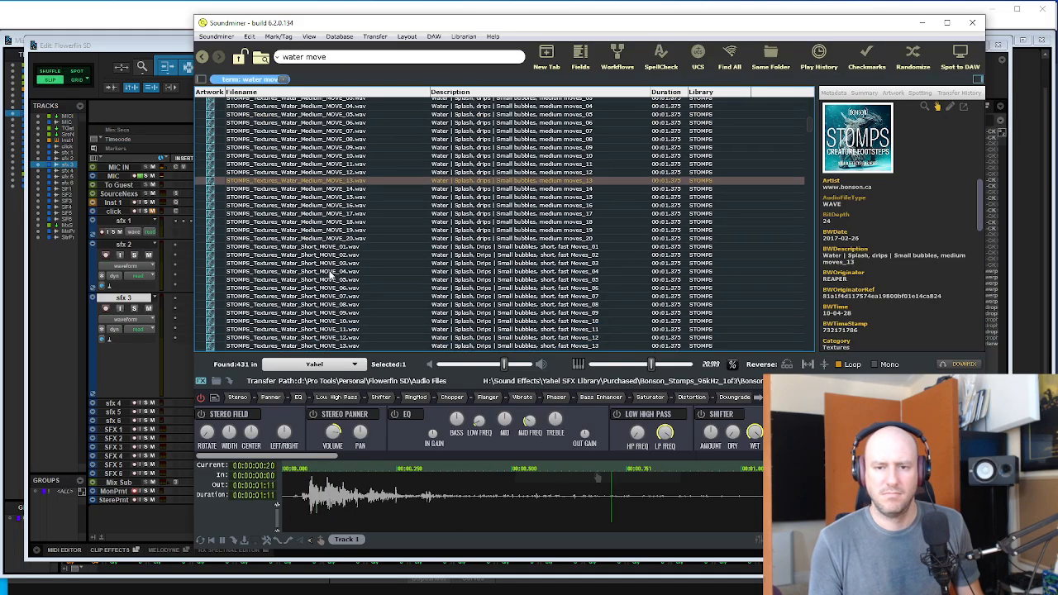
pyautogui.click(326, 299)
pyautogui.scroll(-7, 322, 280)
pyautogui.click(319, 241)
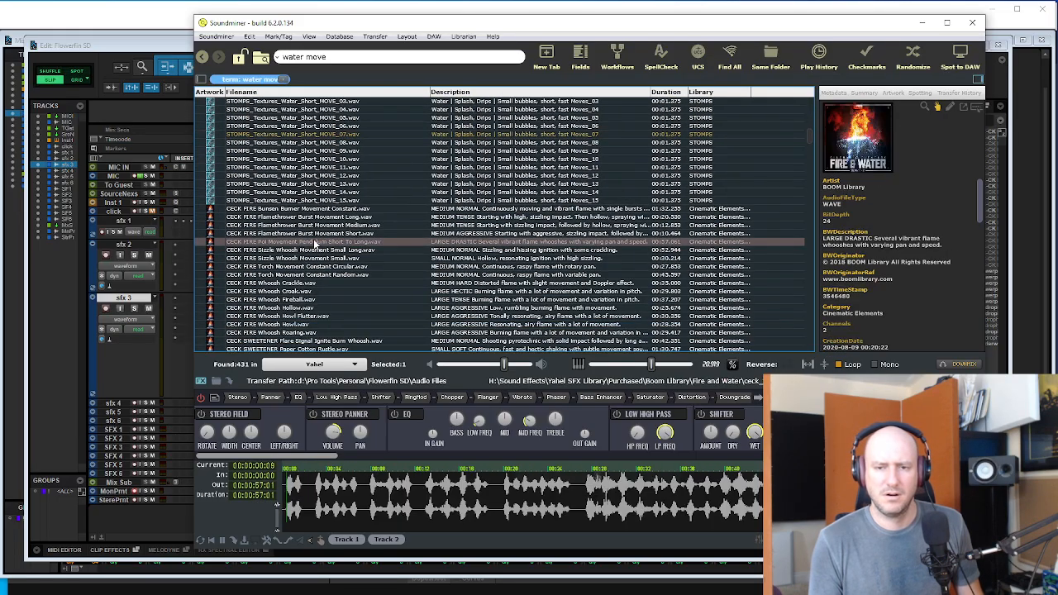
pyautogui.click(315, 175)
# - Audition the CECK WATER Bamboo Stick Movement UW, Flowerpot Movement Lapping and CEDS FIRE Movement Aggressive Small clips
pyautogui.scroll(-5, 315, 201)
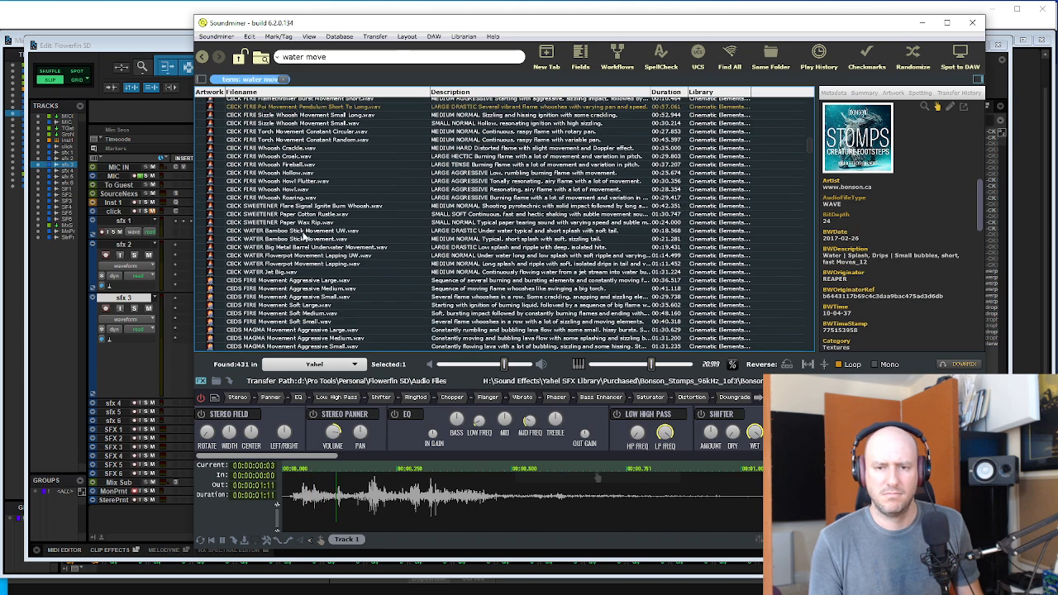
pyautogui.click(303, 231)
pyautogui.click(299, 264)
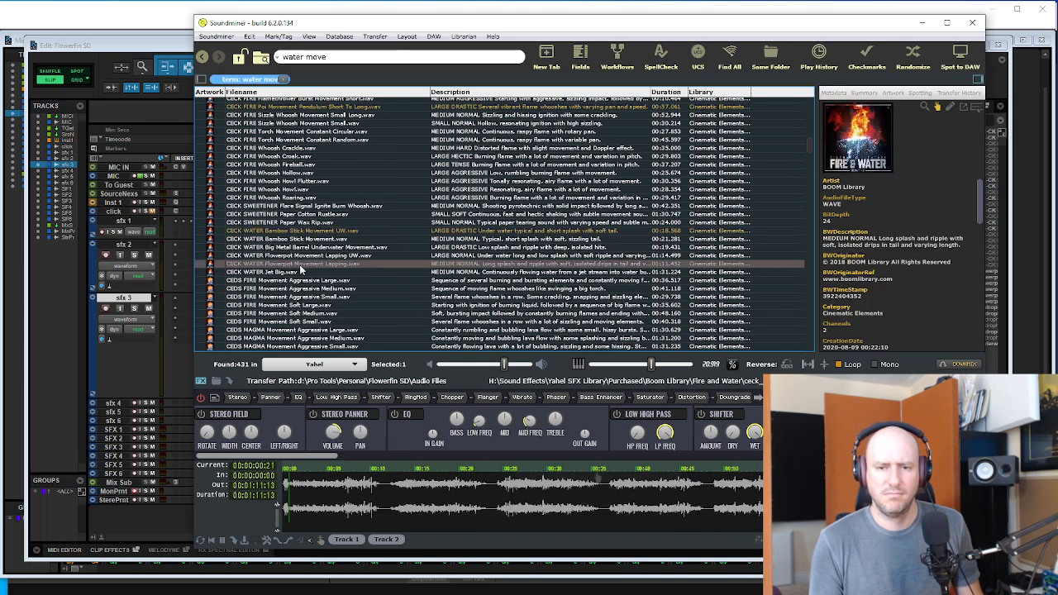
pyautogui.scroll(-4, 299, 264)
pyautogui.click(300, 190)
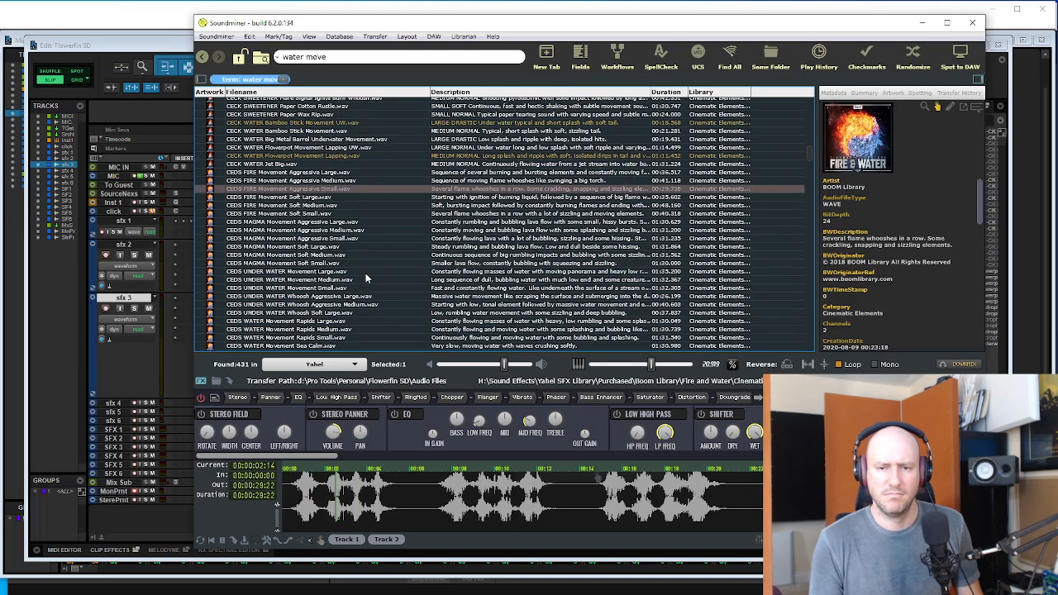
# - Audition the CEDS UNDER WATER Whoosh Aggressive Large, CEDS WATER Whirlpool Large and HORSE Canter Mud Front clips
pyautogui.click(322, 296)
pyautogui.scroll(-3, 314, 285)
pyautogui.scroll(-1, 307, 275)
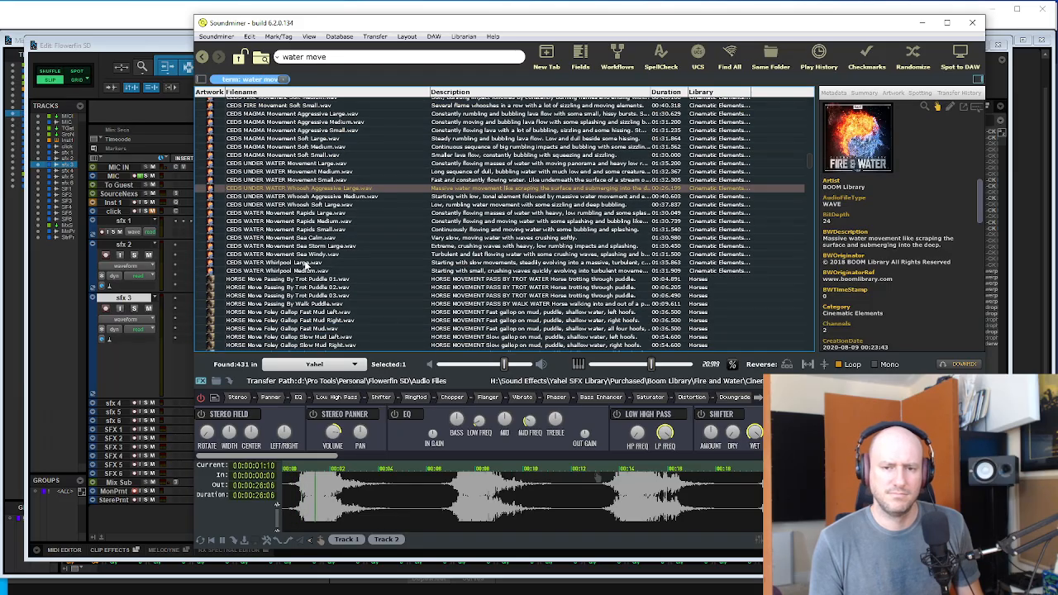
pyautogui.click(307, 264)
pyautogui.scroll(-4, 307, 266)
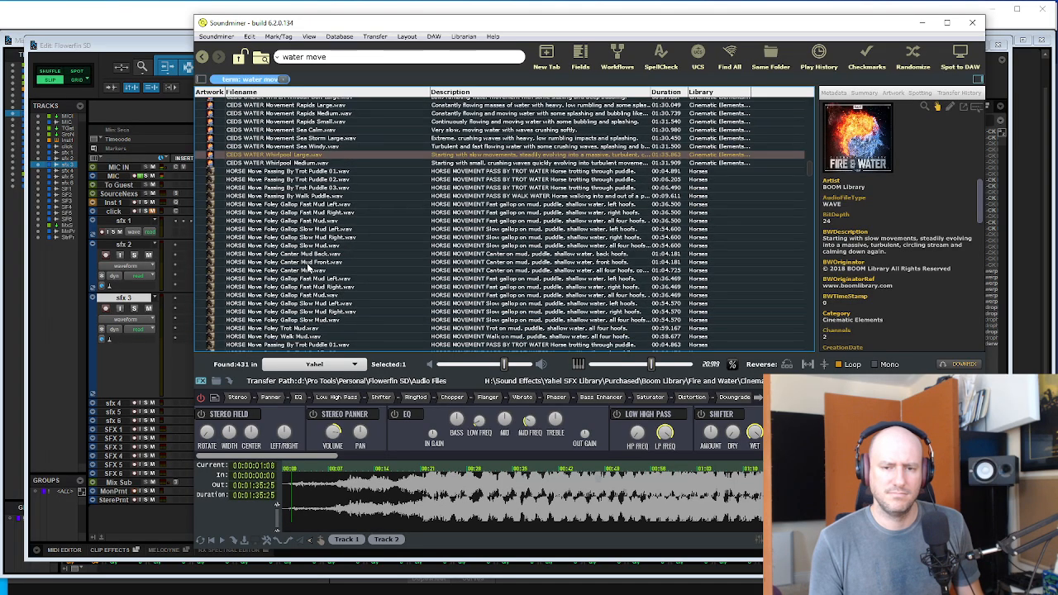
pyautogui.click(307, 261)
pyautogui.scroll(-5, 307, 263)
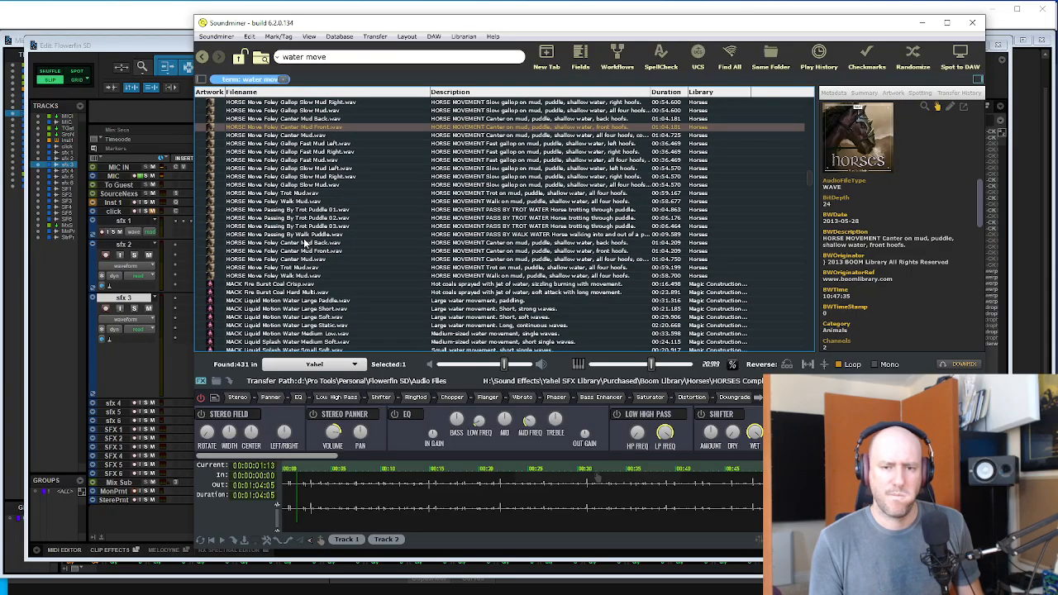
pyautogui.scroll(-1, 305, 243)
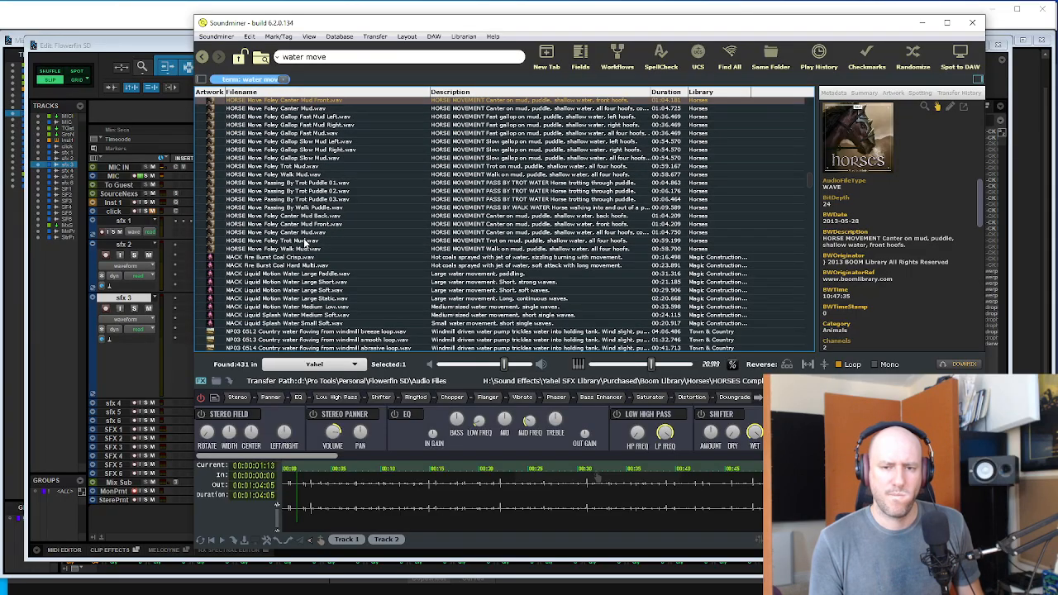
# - Audition MACK Liquid Motion Water Large Soft, parts of Liquid Splash Water Small Soft, and Liquid Motion Water Medium Low
pyautogui.click(302, 291)
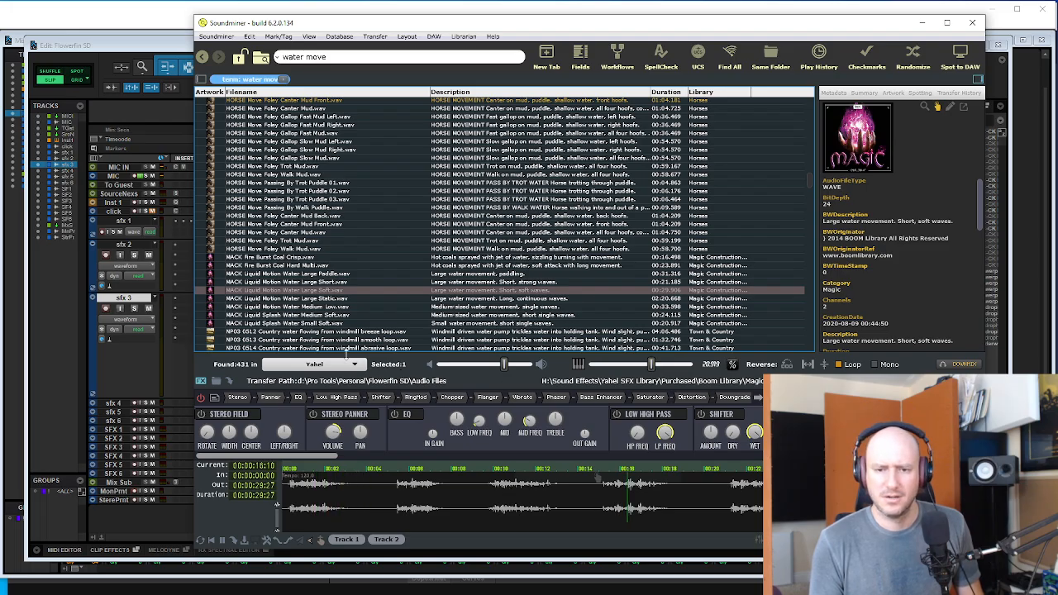
pyautogui.click(330, 324)
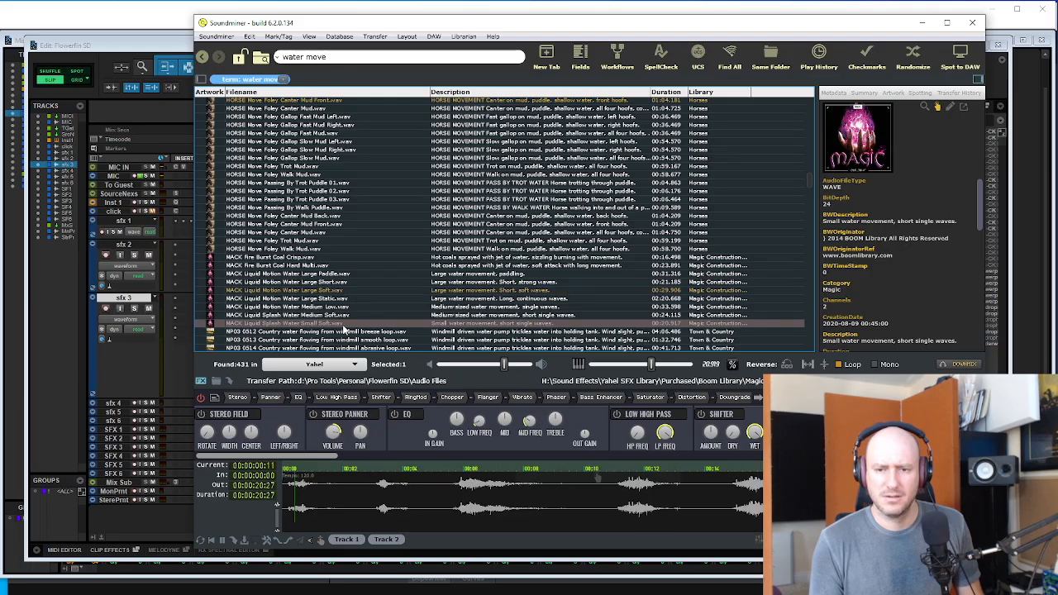
pyautogui.click(468, 500)
pyautogui.click(618, 488)
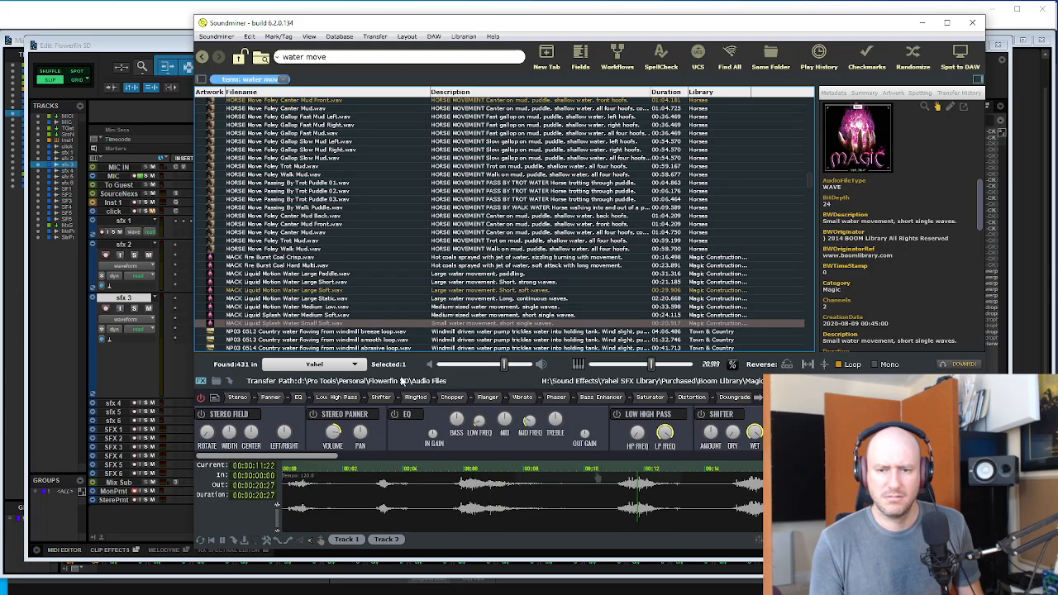
pyautogui.click(327, 308)
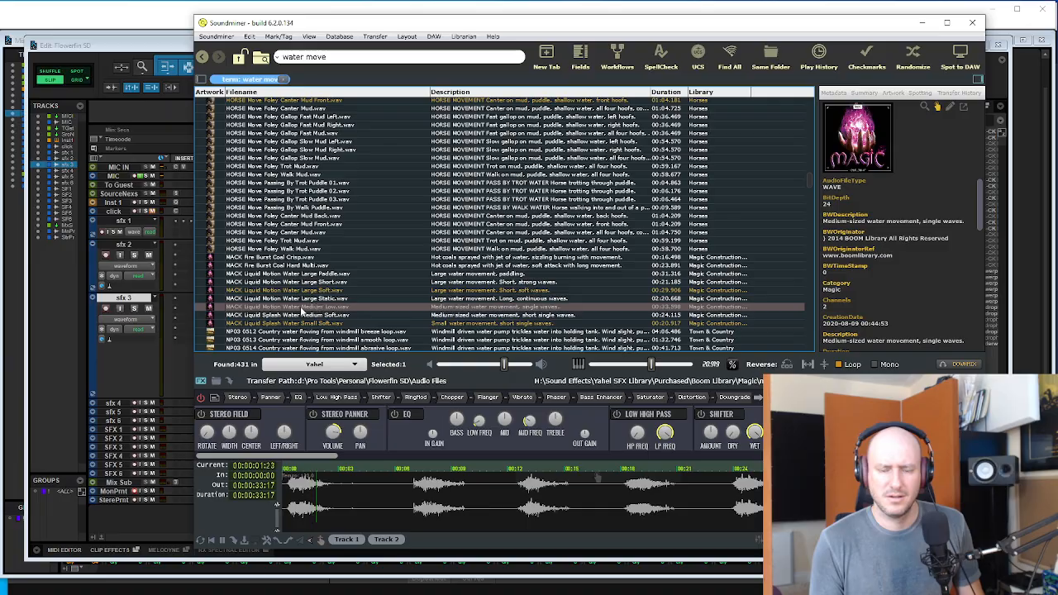
# - Browse past the Thermal Flux results and audition the EFX INT HOUSE Water Movement in Bath 02 clip
pyautogui.scroll(-15, 301, 310)
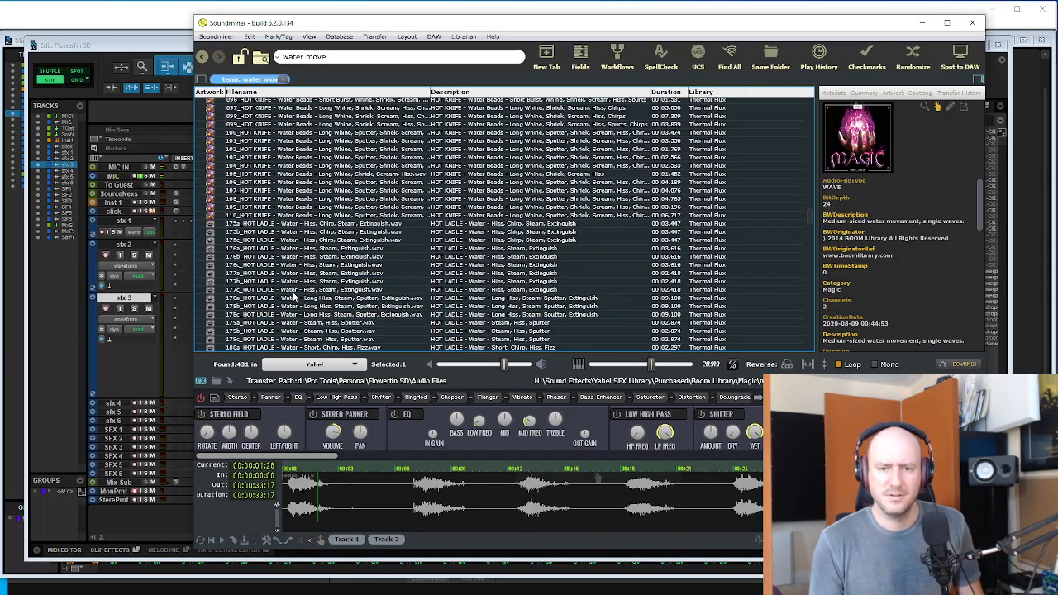
pyautogui.scroll(-5, 293, 298)
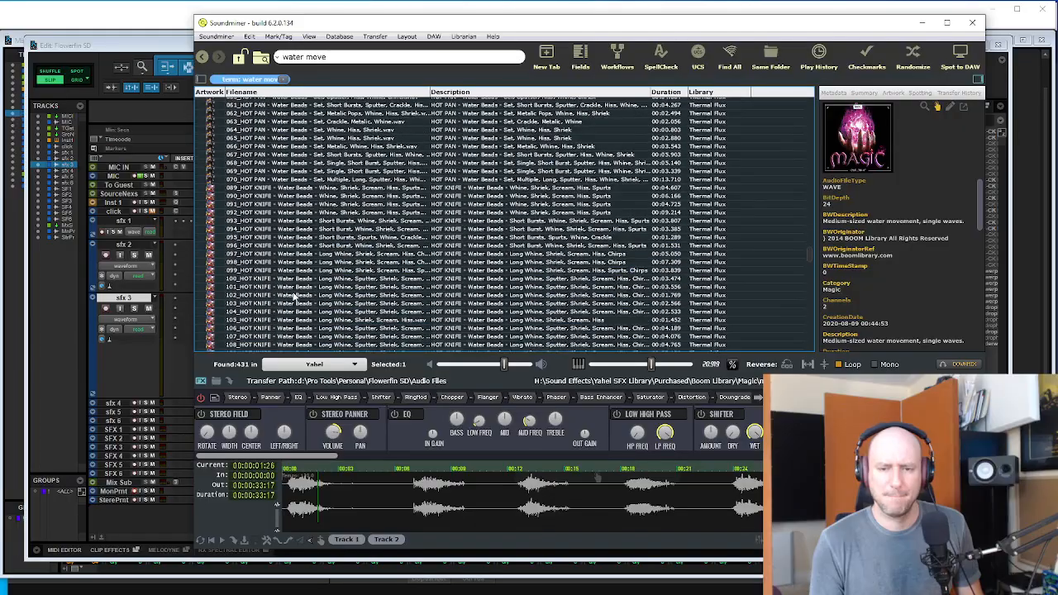
pyautogui.scroll(-5, 292, 298)
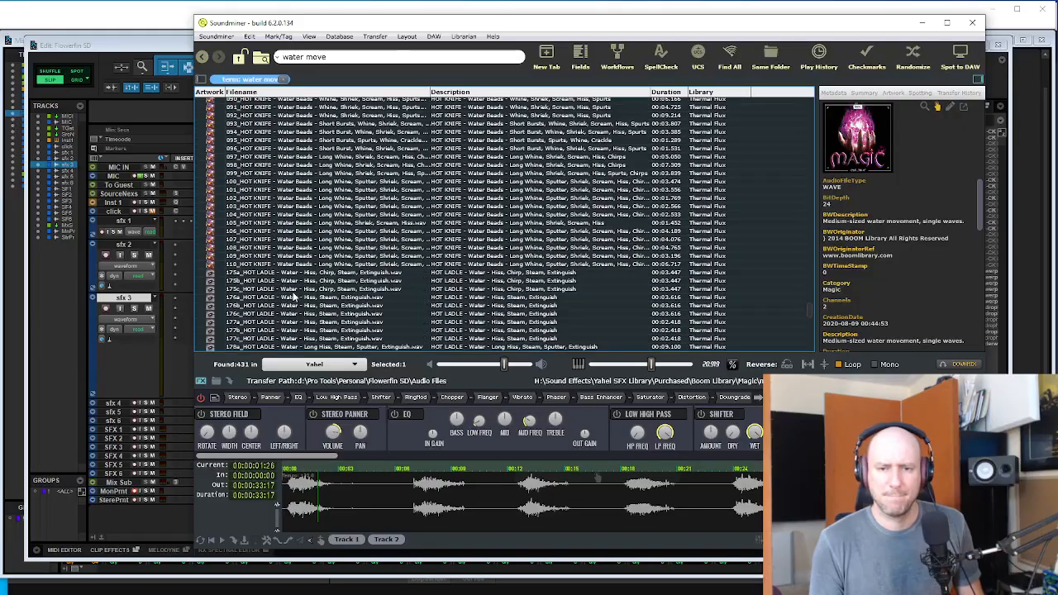
pyautogui.scroll(-8, 293, 296)
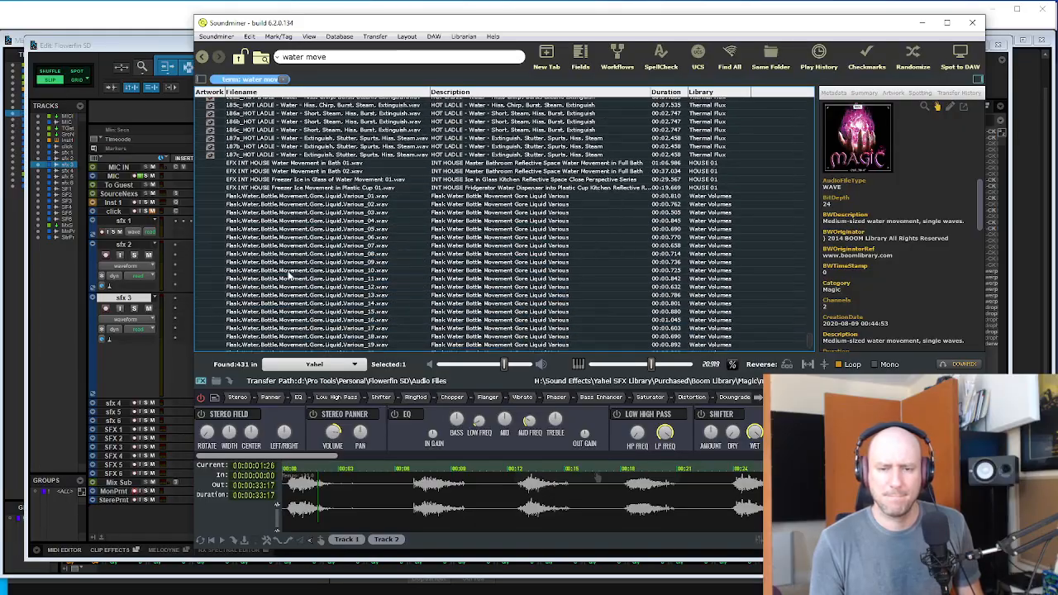
pyautogui.click(289, 171)
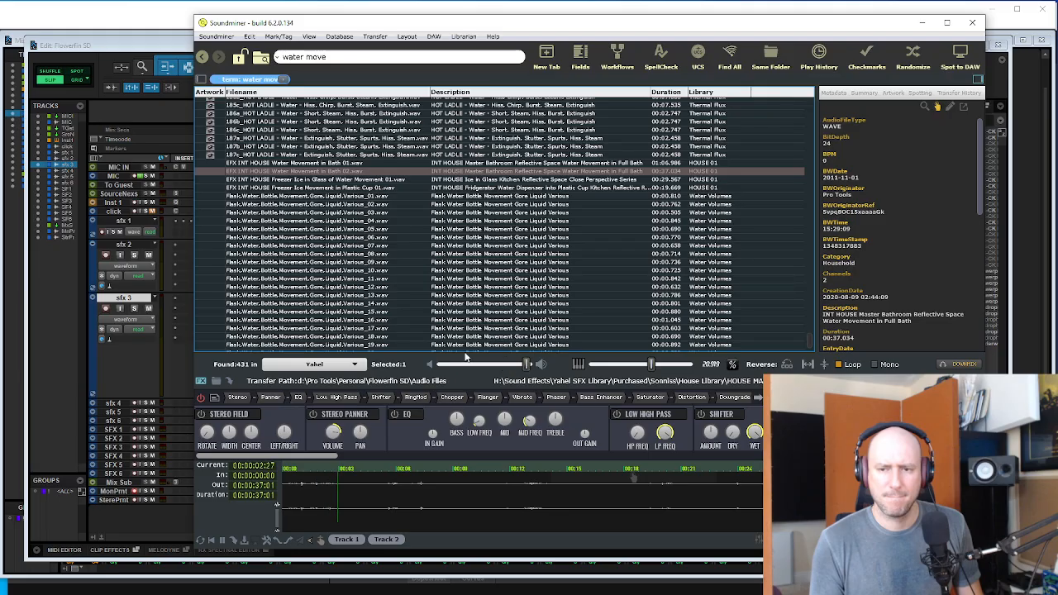
# - Go back through the results to audition MACK Liquid Motion Water Large Paddle and the 051 HOT PAN Water Beads clip
pyautogui.scroll(-1, 329, 289)
pyautogui.scroll(1, 314, 287)
pyautogui.scroll(-1, 314, 290)
pyautogui.scroll(20, 313, 290)
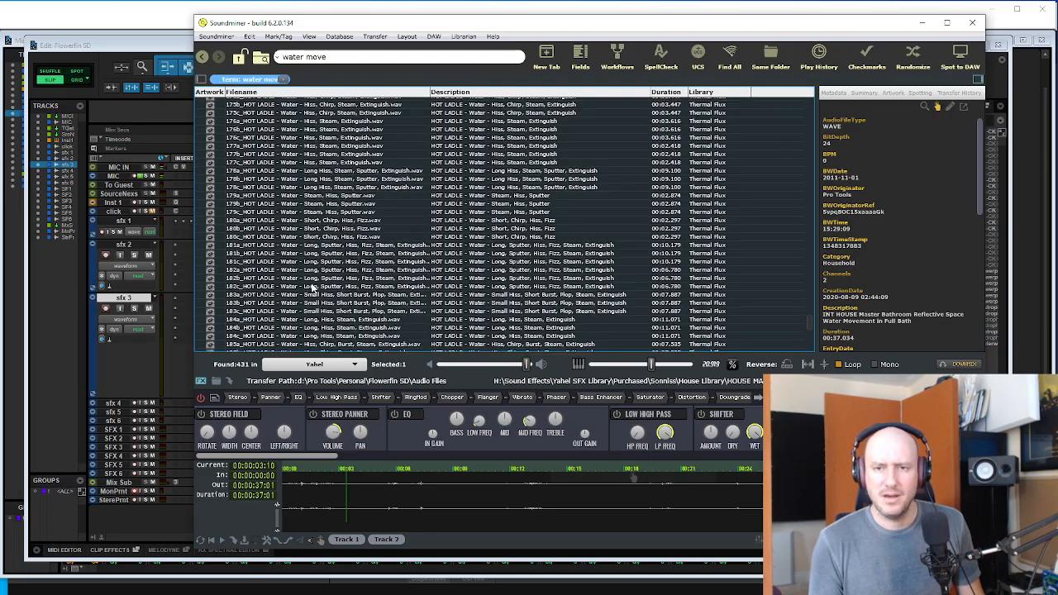
pyautogui.scroll(1, 314, 287)
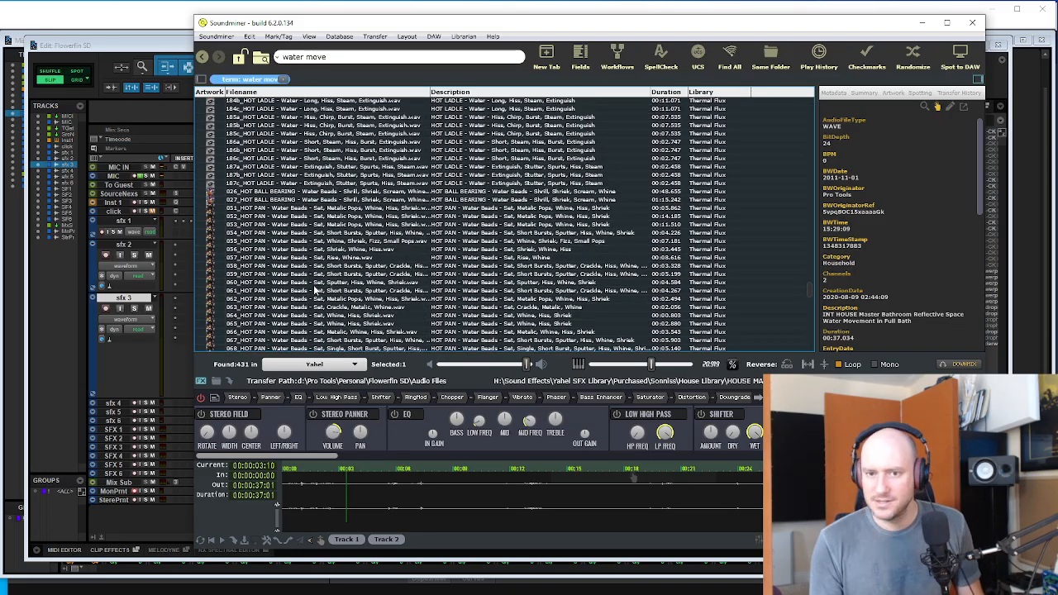
pyautogui.scroll(6, 314, 289)
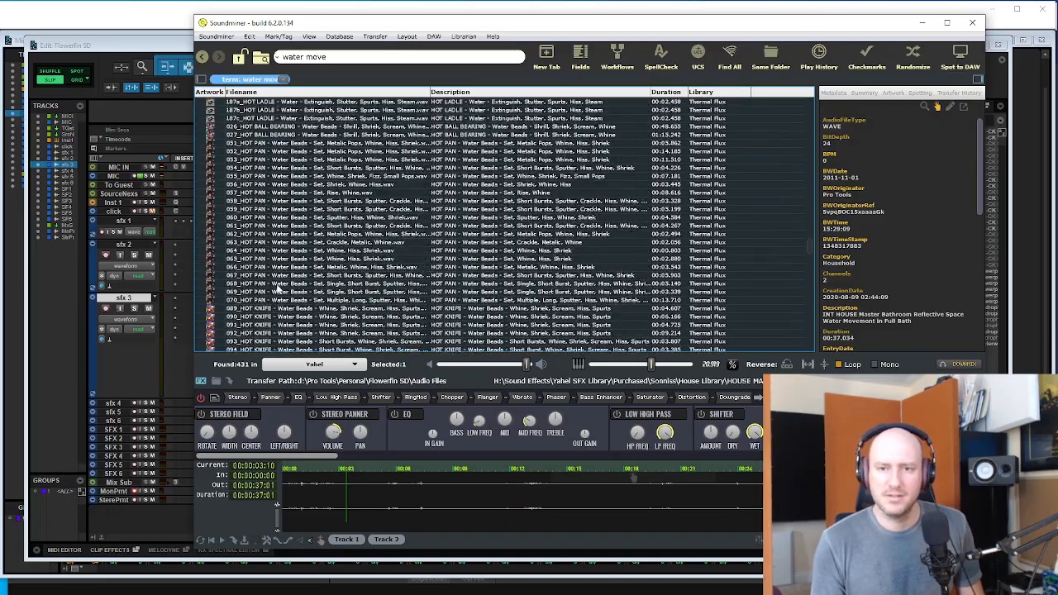
pyautogui.scroll(10, 281, 283)
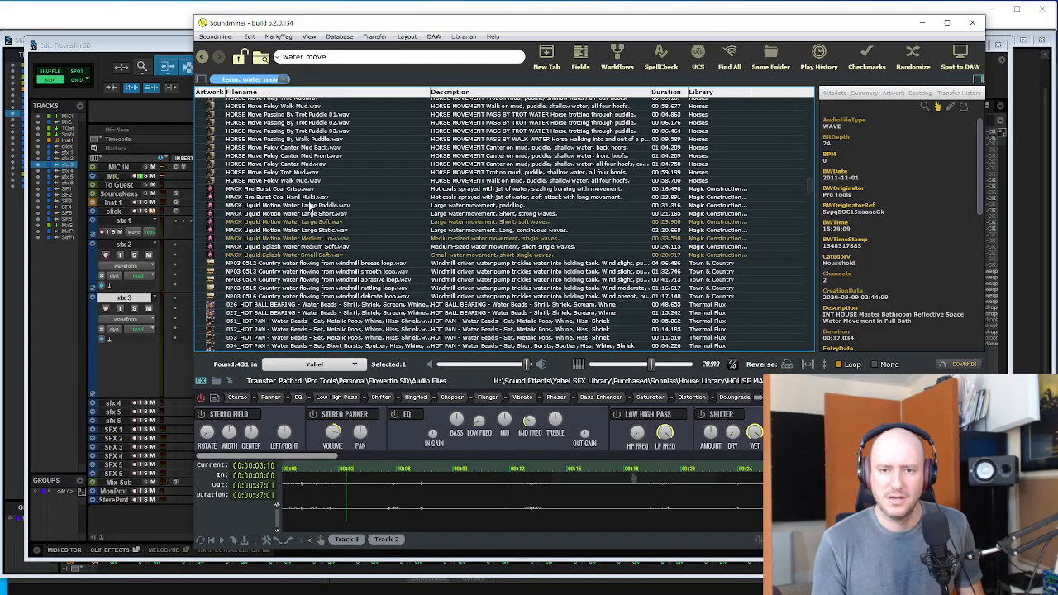
pyautogui.click(309, 205)
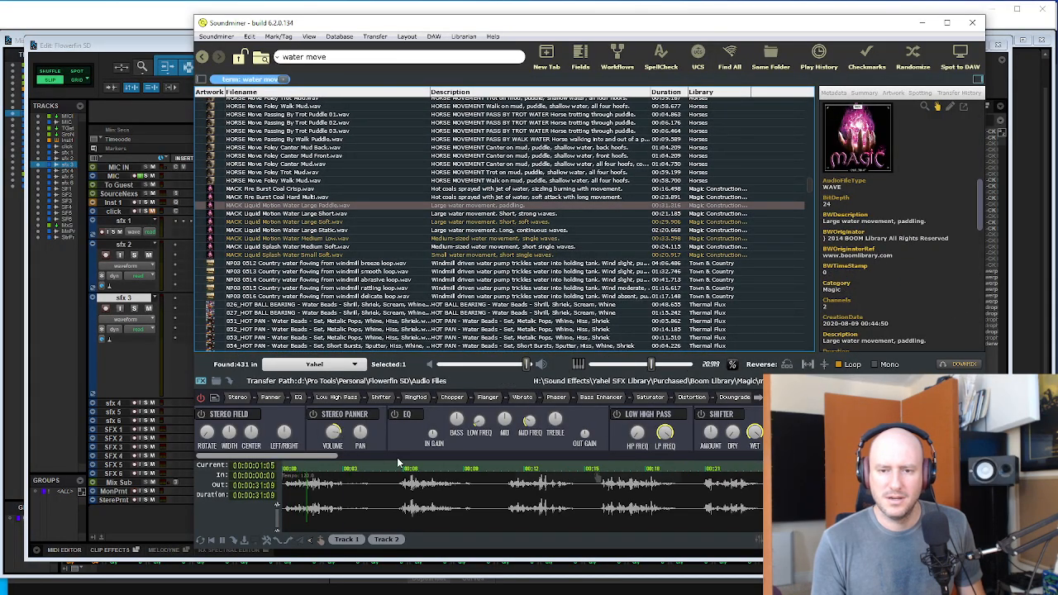
pyautogui.click(312, 324)
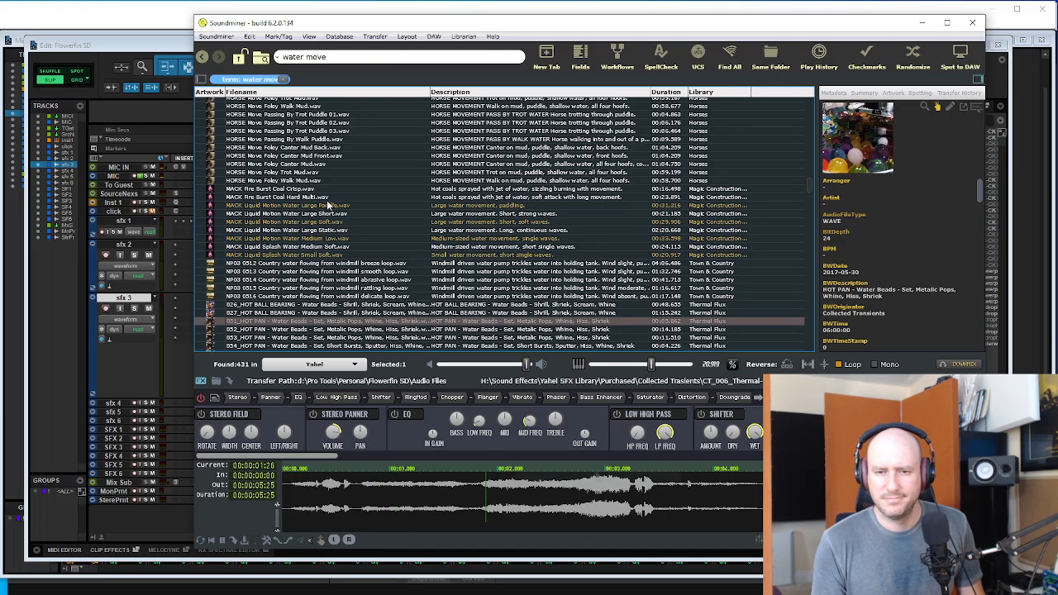
# - Search the sound library for "hydro" and audition the underwater constant deep boiling loop and EFX Hydrophone Toilet Flush 01
pyautogui.moveTo(330, 61); pyautogui.dragTo(260, 62)
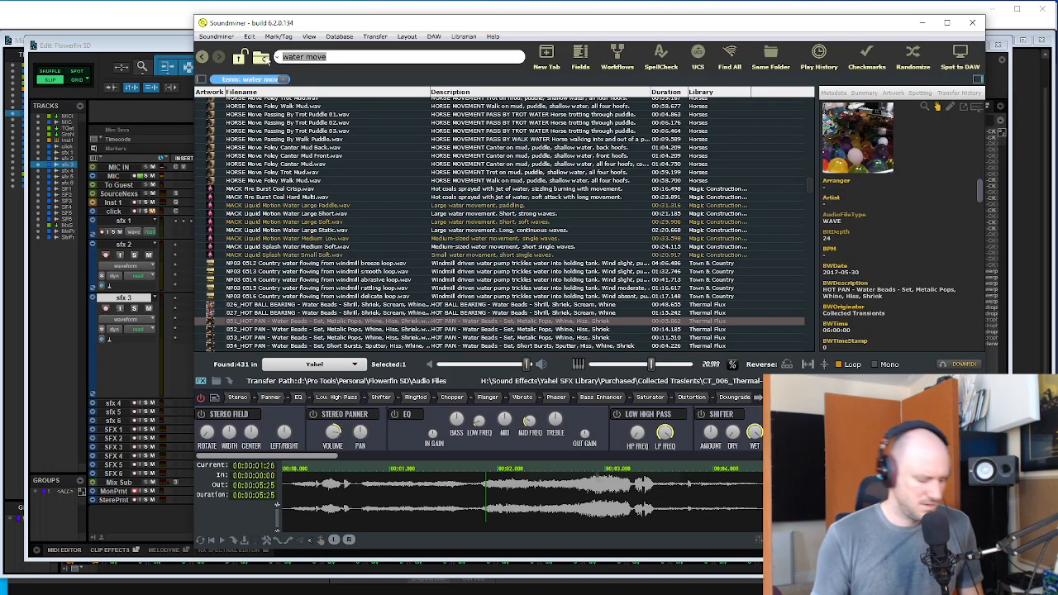
pyautogui.write('hydro')
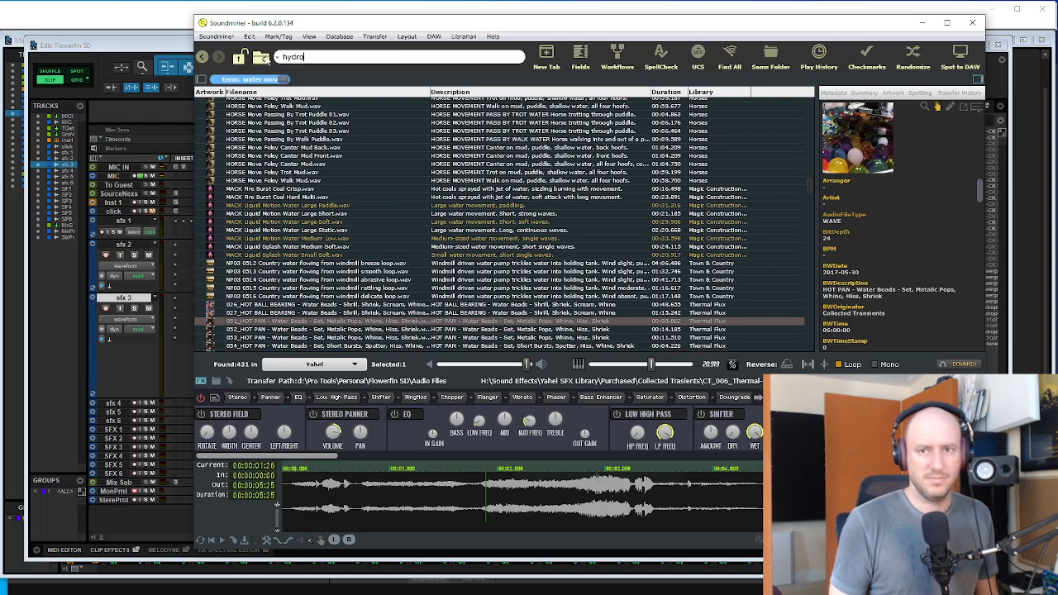
pyautogui.press('Return')
pyautogui.click(279, 134)
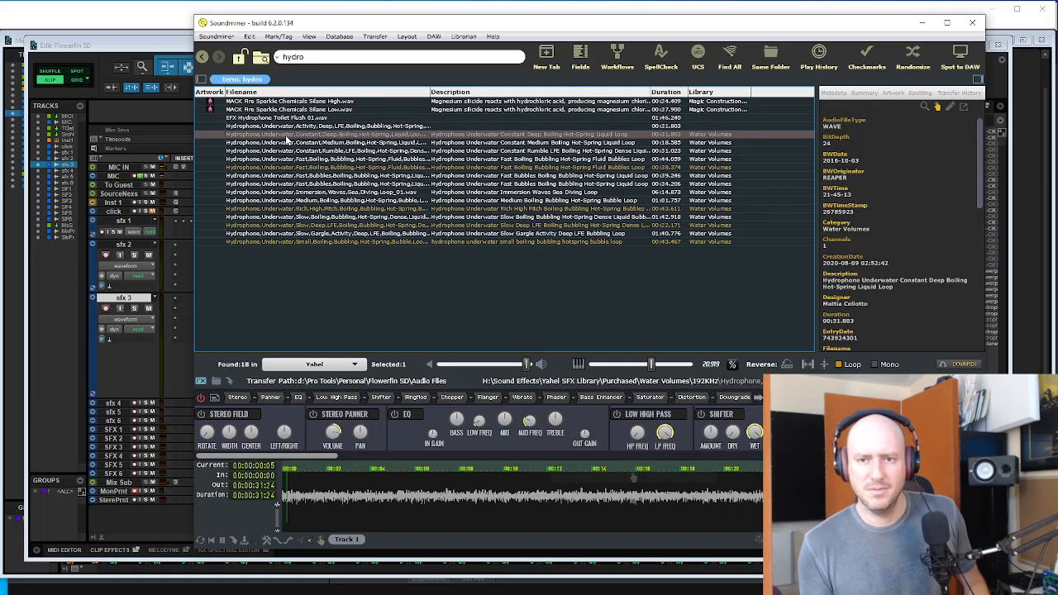
pyautogui.click(276, 119)
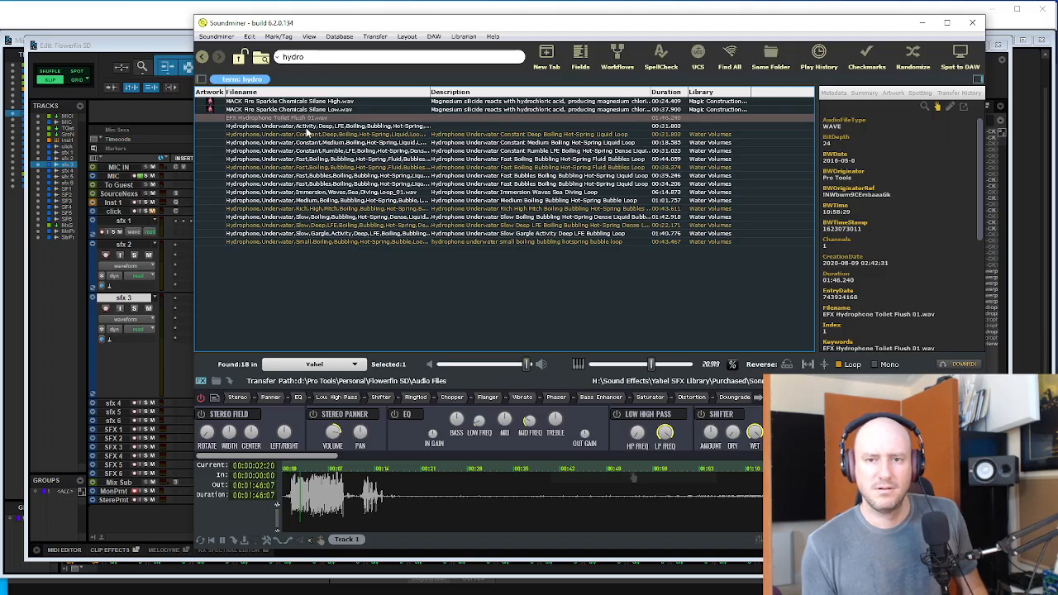
# - Audition the Hydrophone Activity Deep LFE loop and parts of the Immersion Waves Sea Diving Loop, trying a raised pitch and resetting it to 0%
pyautogui.click(305, 126)
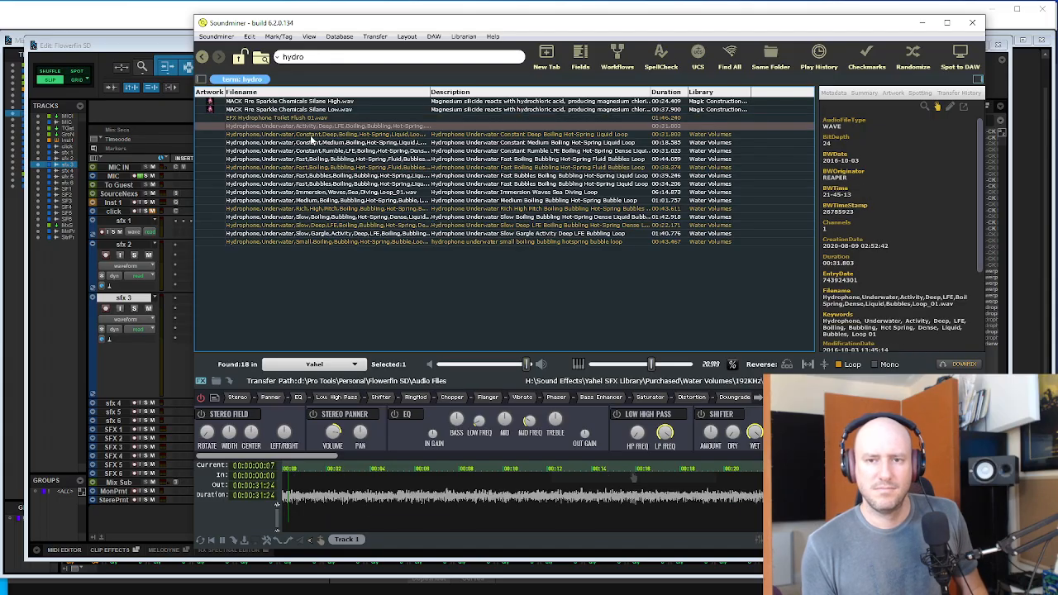
pyautogui.click(330, 192)
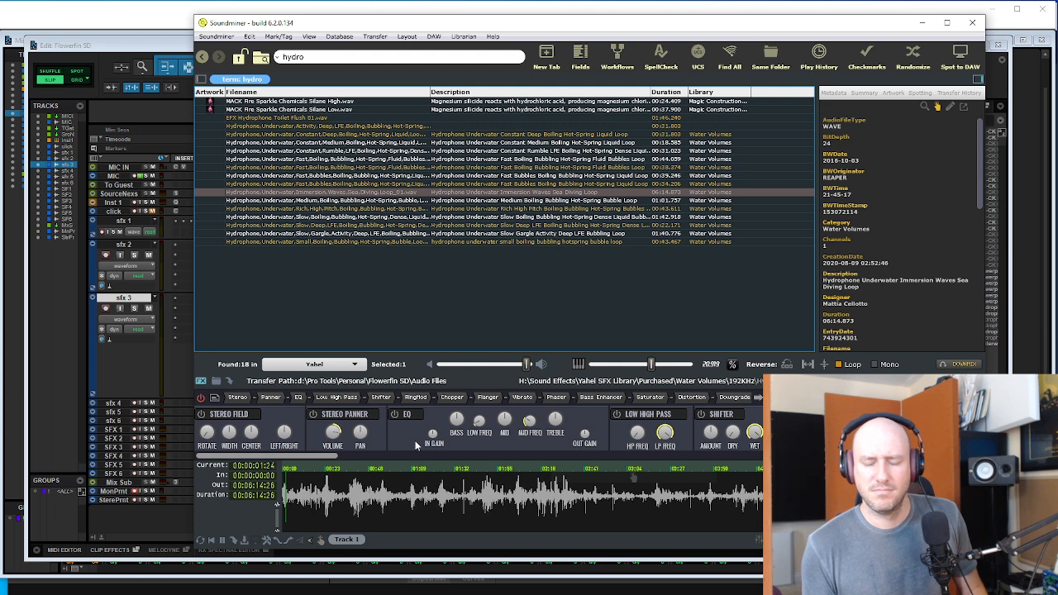
pyautogui.moveTo(653, 365)
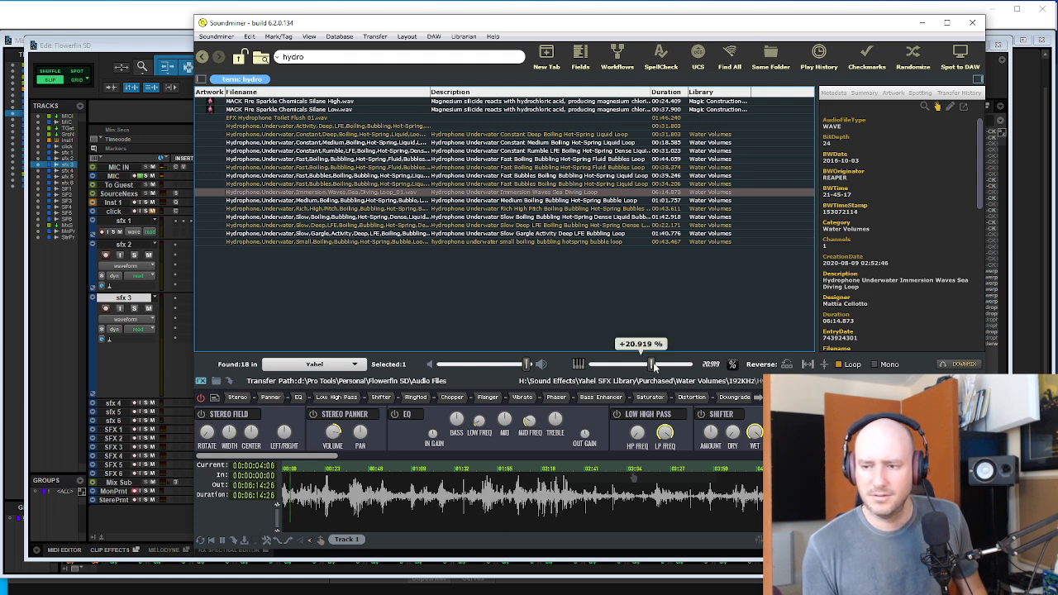
pyautogui.moveTo(680, 363); pyautogui.dragTo(664, 364)
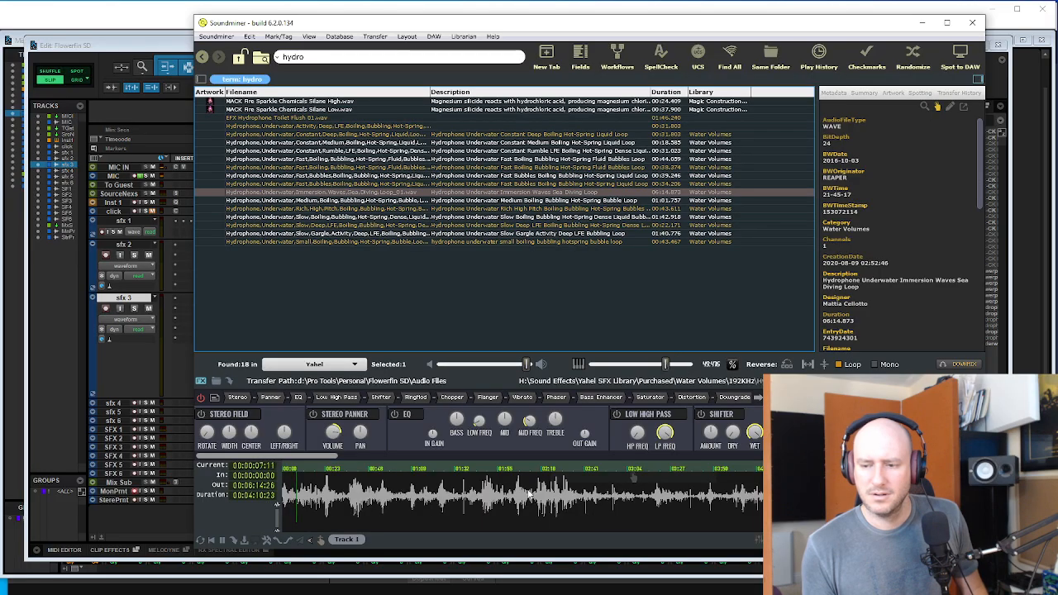
pyautogui.doubleClick(665, 364)
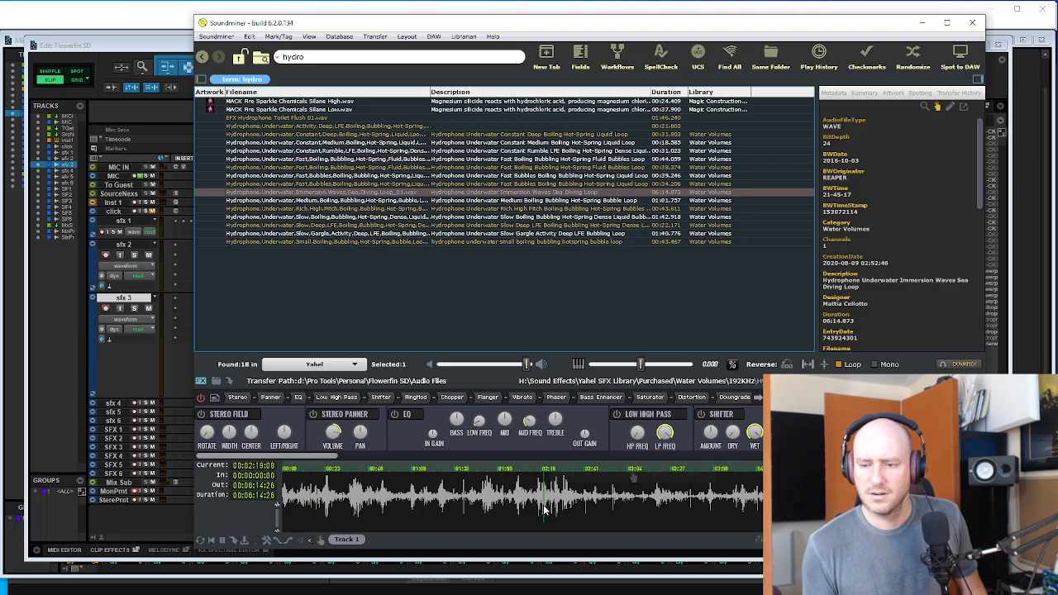
pyautogui.click(518, 500)
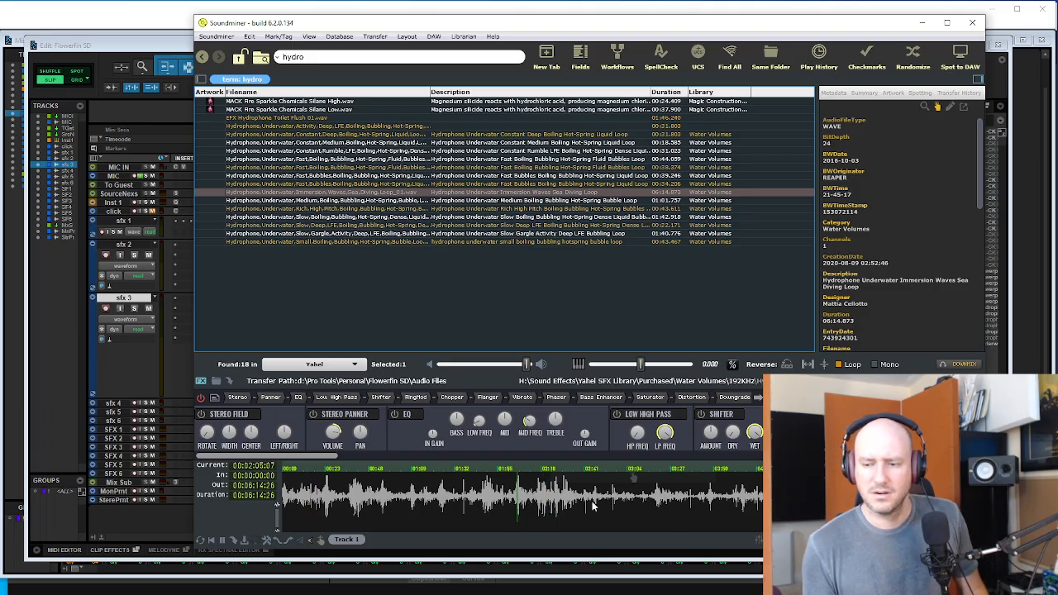
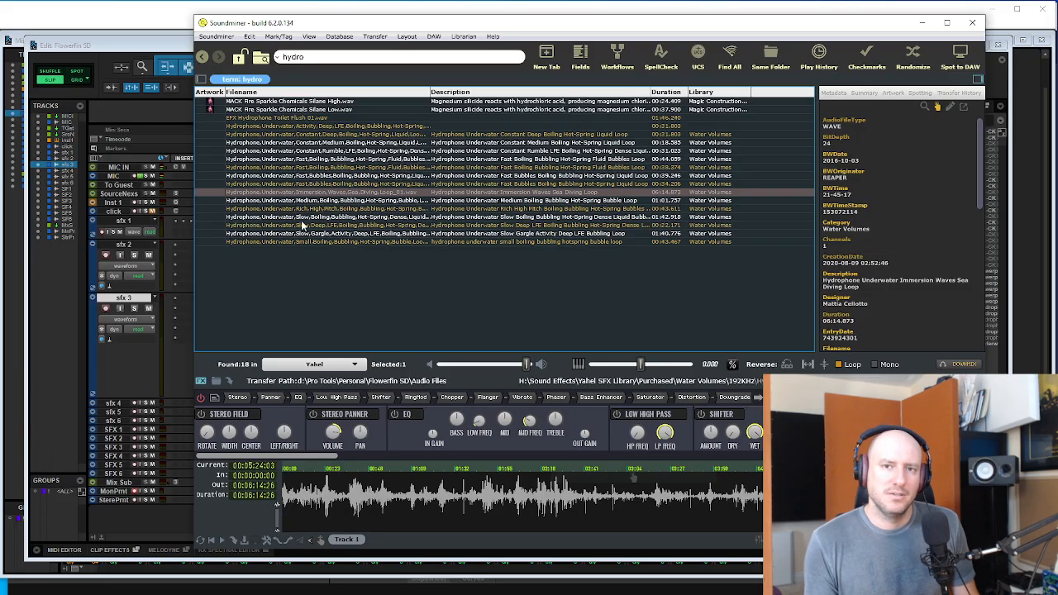
# - Move the sound library window aside and bring Hydrophone Underwater Immersion Waves Sea Diving Loop_01 into the Pro Tools session on track sfx 3
pyautogui.moveTo(298, 26); pyautogui.dragTo(289, 140)
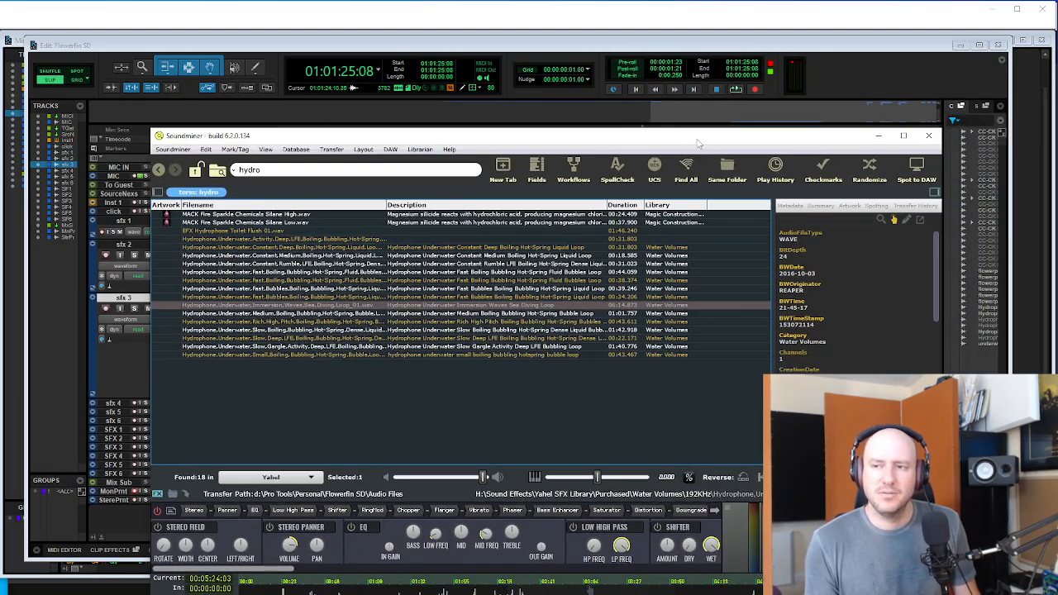
pyautogui.moveTo(696, 143); pyautogui.dragTo(1056, 33)
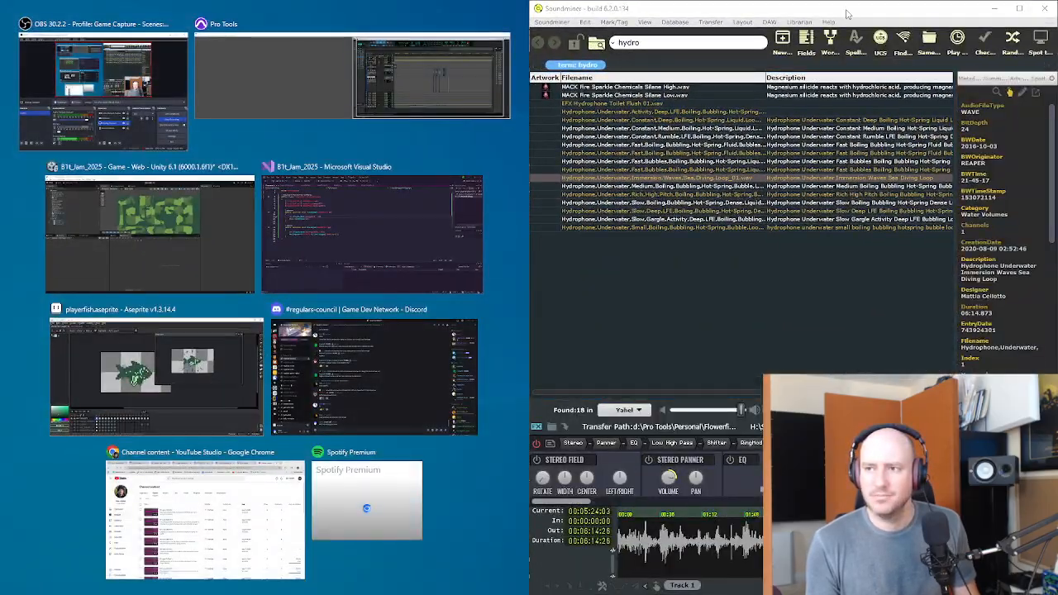
pyautogui.moveTo(847, 14); pyautogui.dragTo(854, 44)
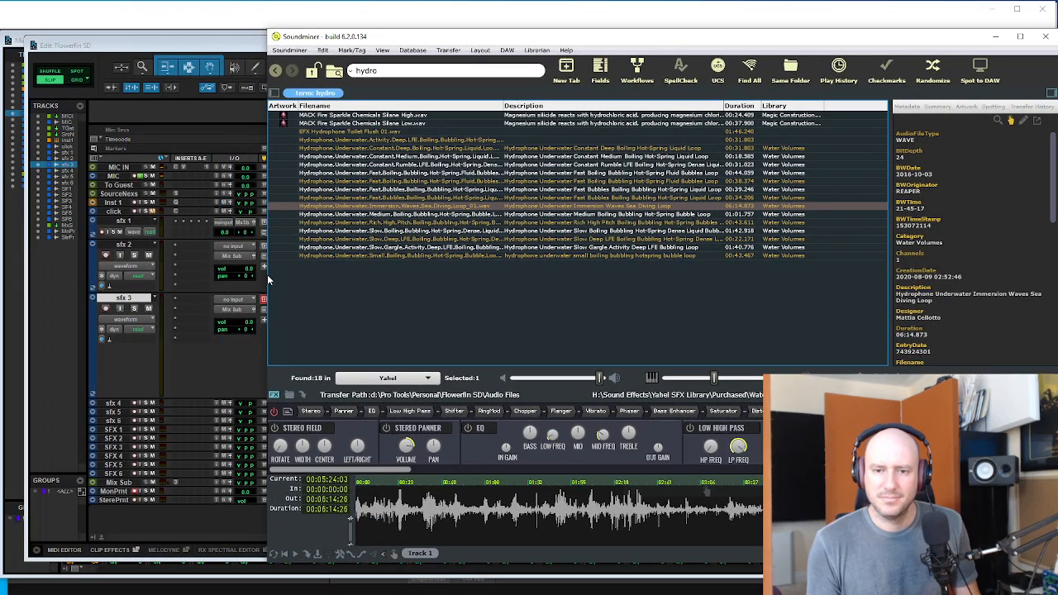
pyautogui.moveTo(267, 275); pyautogui.dragTo(450, 279)
pyautogui.moveTo(532, 211); pyautogui.dragTo(357, 350)
pyautogui.click(525, 330)
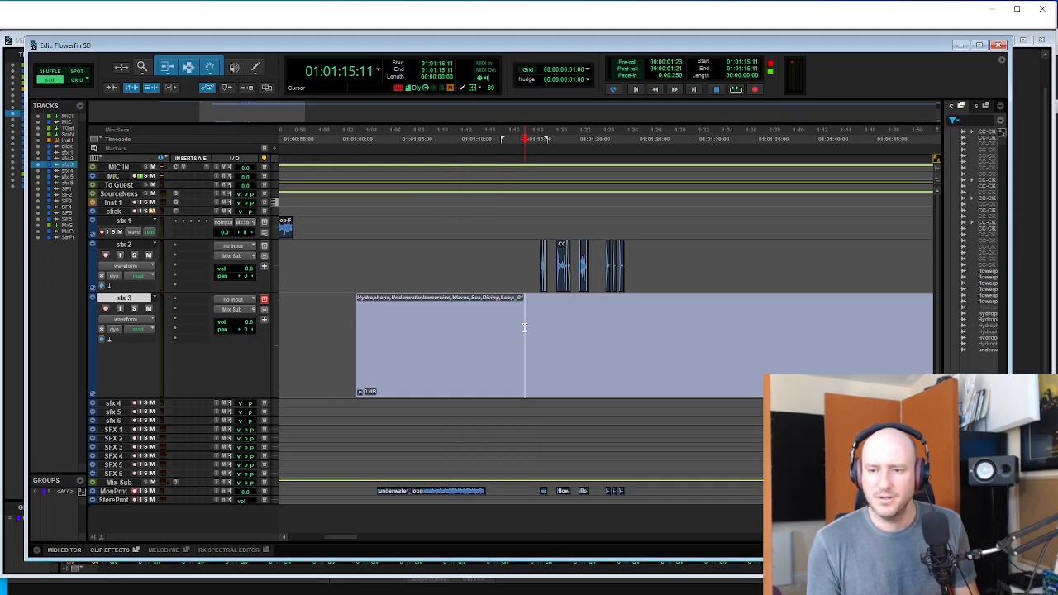
# - Undo the placement of the Sea Diving Loop clip on track sfx 3
pyautogui.press('r')
pyautogui.press('r')
pyautogui.press('r')
pyautogui.press('r')
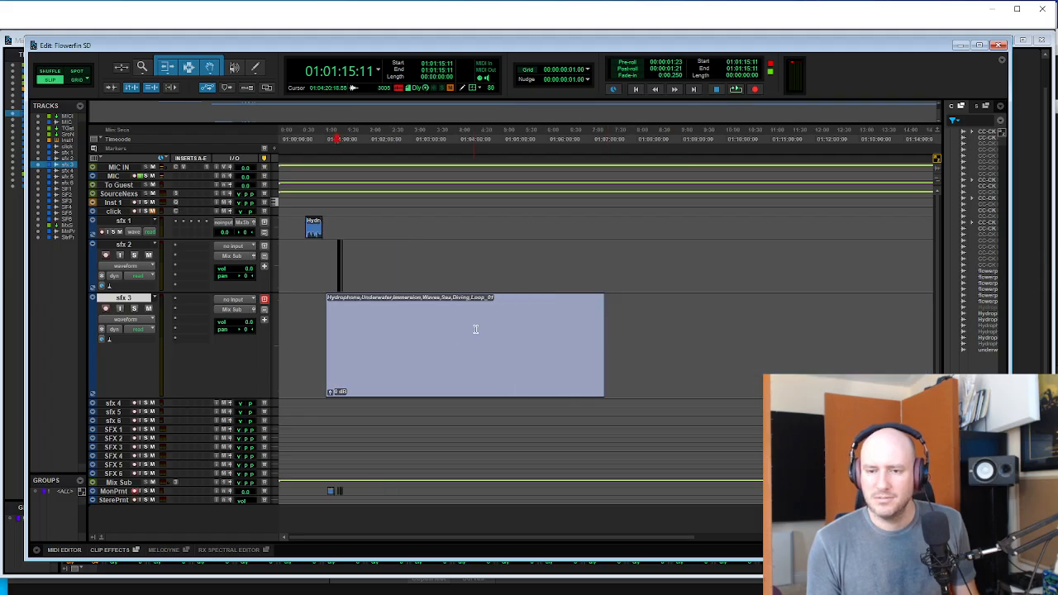
pyautogui.hotkey('ctrl', 'z')
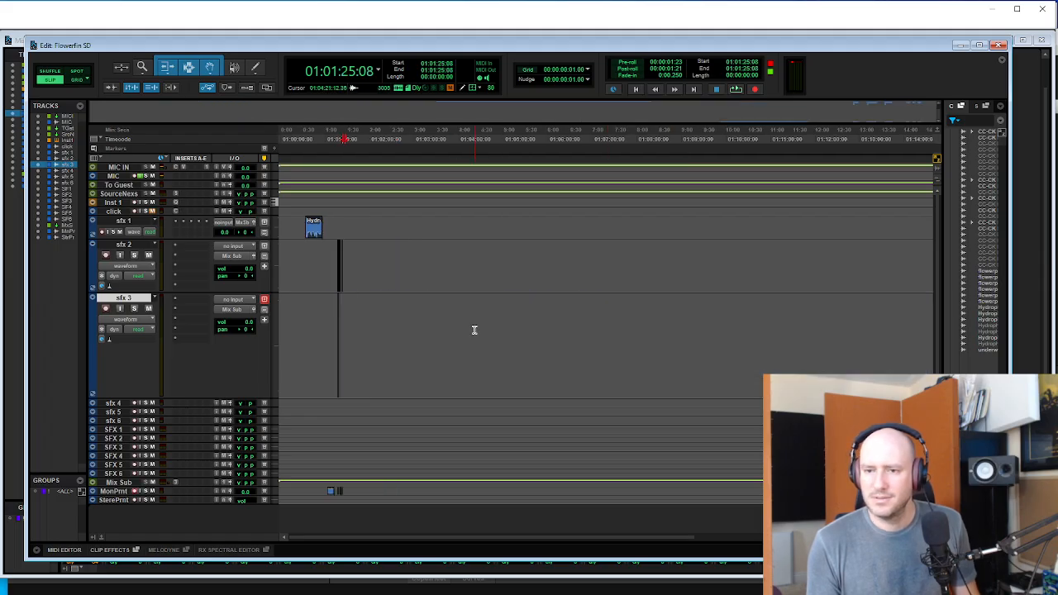
# - Place the underwater_loop clip from the session's clip list on track sfx 3, redoing the placement once, and play it back
pyautogui.click(990, 351)
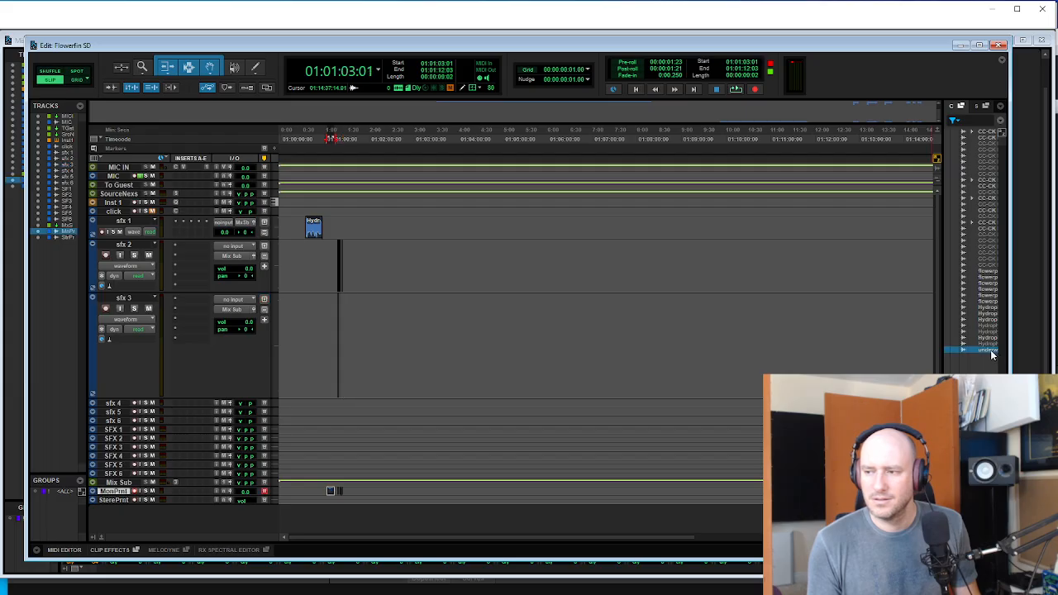
pyautogui.moveTo(989, 350); pyautogui.dragTo(407, 317)
pyautogui.hotkey('ctrl', 'z')
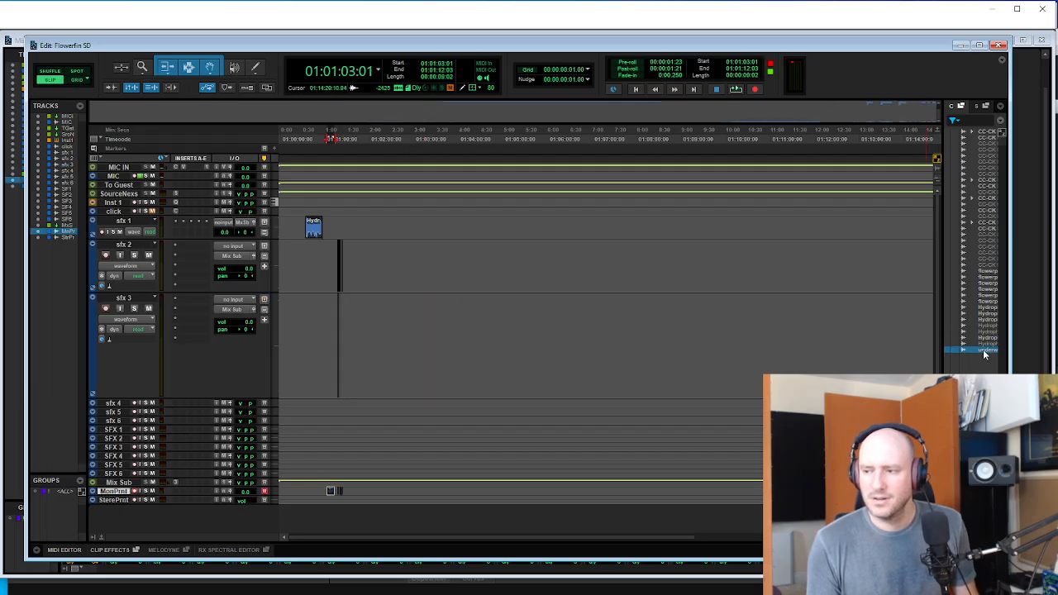
pyautogui.moveTo(984, 351); pyautogui.dragTo(411, 309)
pyautogui.press('t')
pyautogui.press('t')
pyautogui.press('t')
pyautogui.press('t')
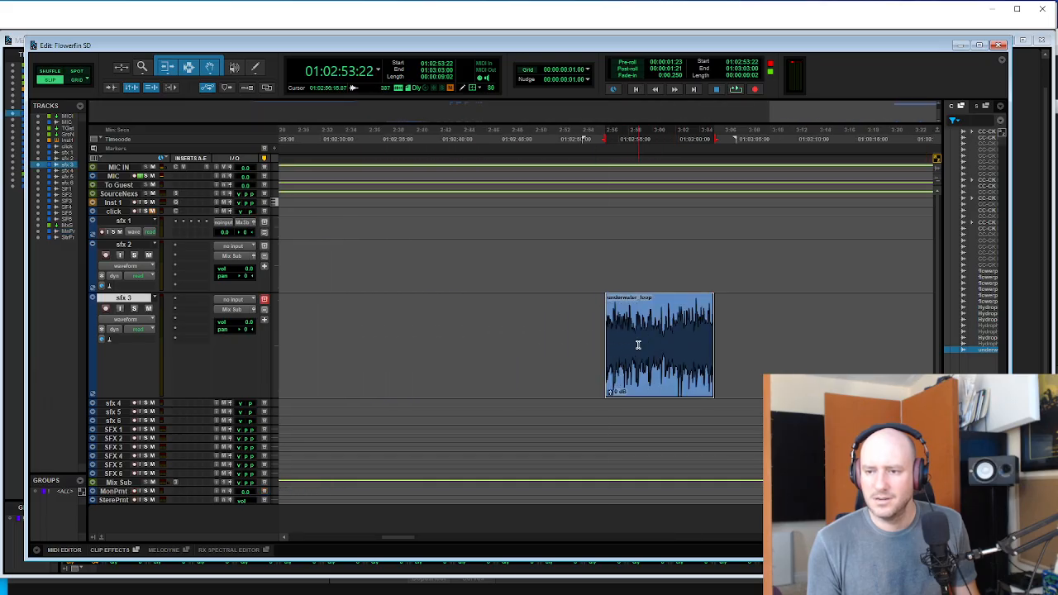
pyautogui.press('space')
pyautogui.press('space')
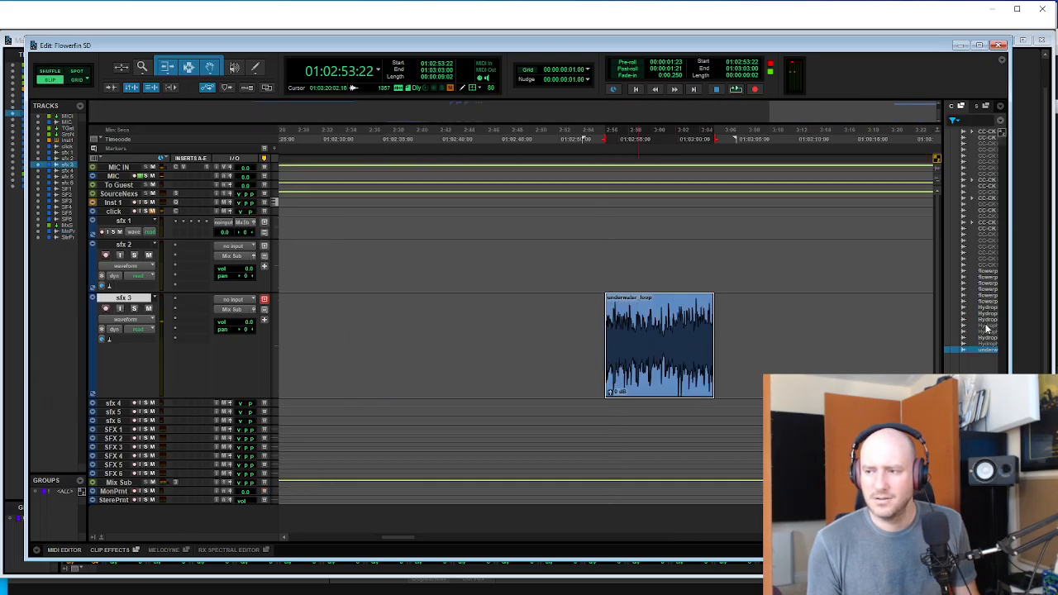
# - Place the Hydrophone Underwater Slow Deep LFE Boiling loop on sfx 3, listen to it briefly and delete it
pyautogui.moveTo(986, 320); pyautogui.dragTo(474, 335)
pyautogui.click(543, 327)
pyautogui.press('space')
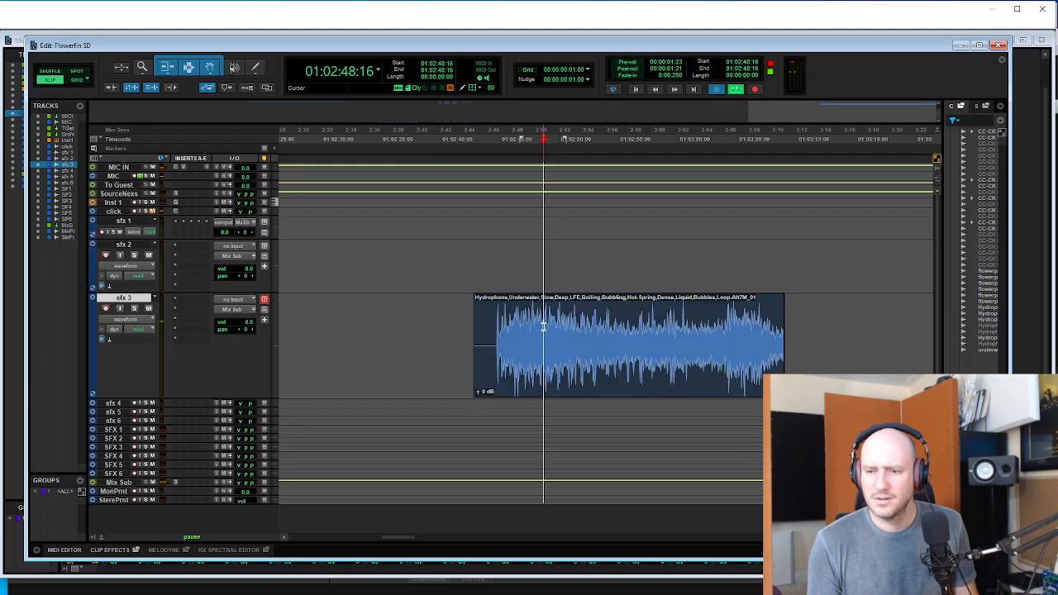
pyautogui.doubleClick(576, 358)
pyautogui.press('Delete')
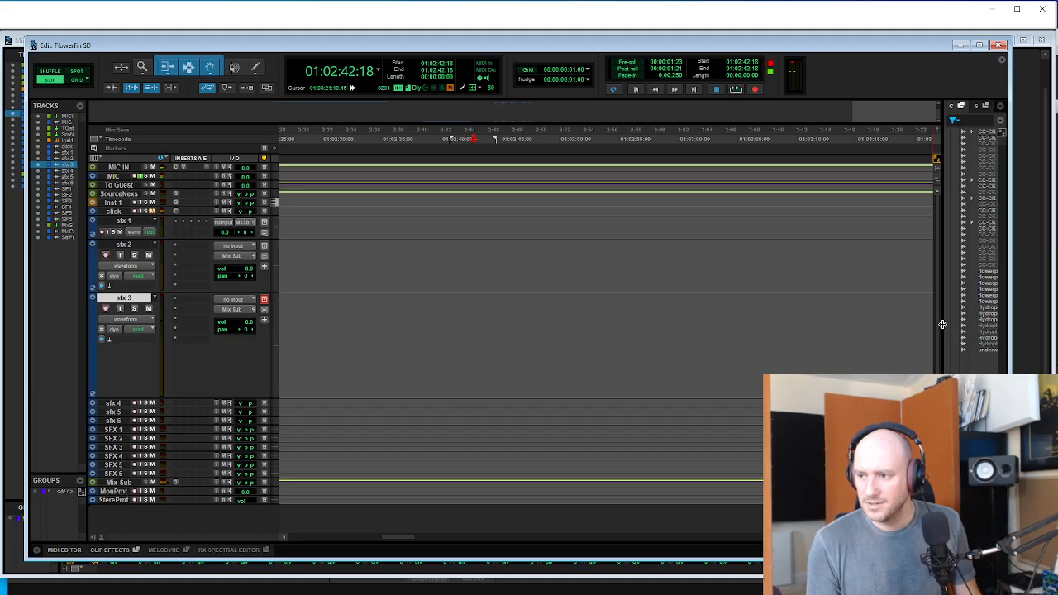
# - Widen the clip list, place the Immersion Waves Sea Diving Loop_01 clip on sfx 3 at about 01:02:37:17 and start playback
pyautogui.moveTo(942, 324); pyautogui.dragTo(835, 332)
pyautogui.moveTo(966, 315); pyautogui.dragTo(413, 320)
pyautogui.press('space')
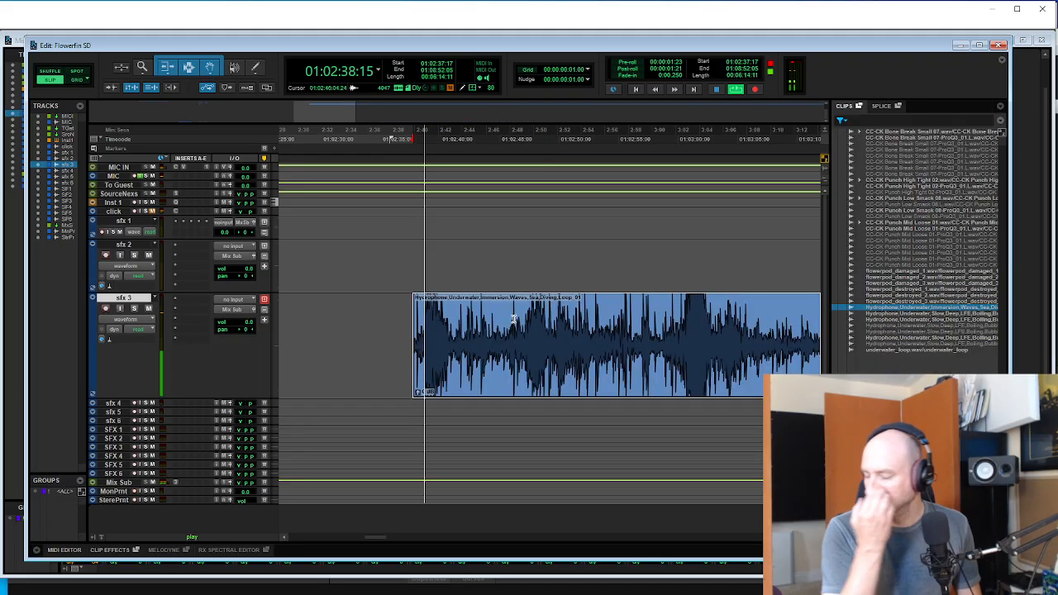
# - Listen to the opening of the Sea Diving Loop on sfx 3 and examine its waveform close up and at full length
pyautogui.press('r')
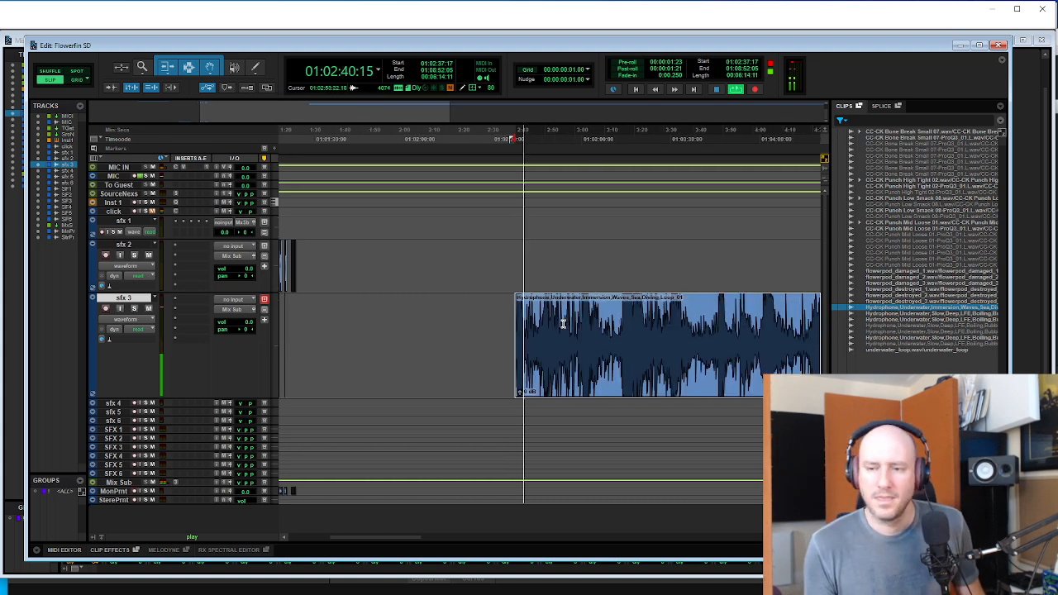
pyautogui.press('t')
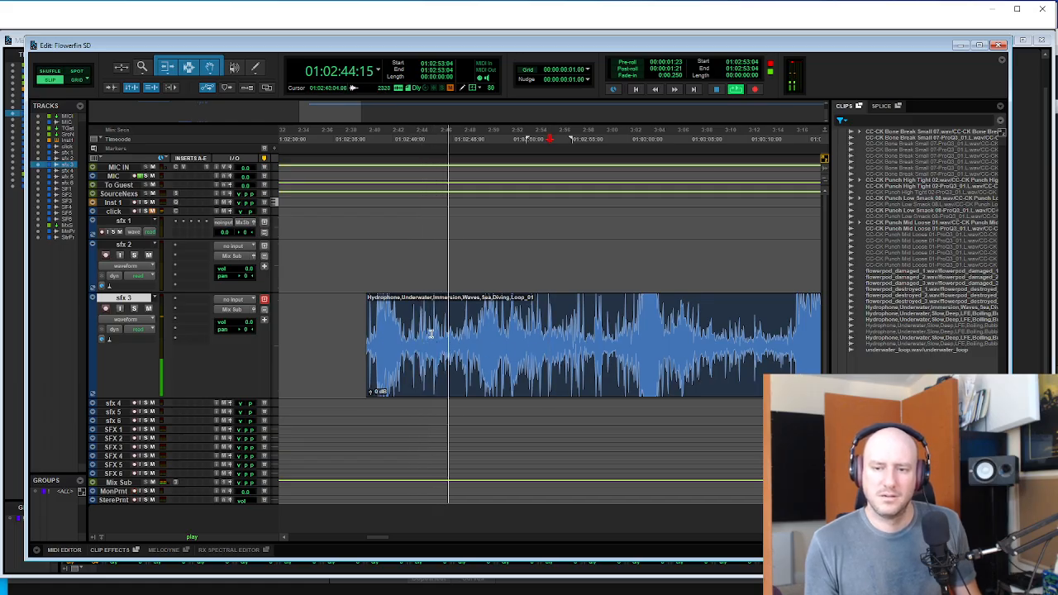
pyautogui.press('t')
pyautogui.press('t')
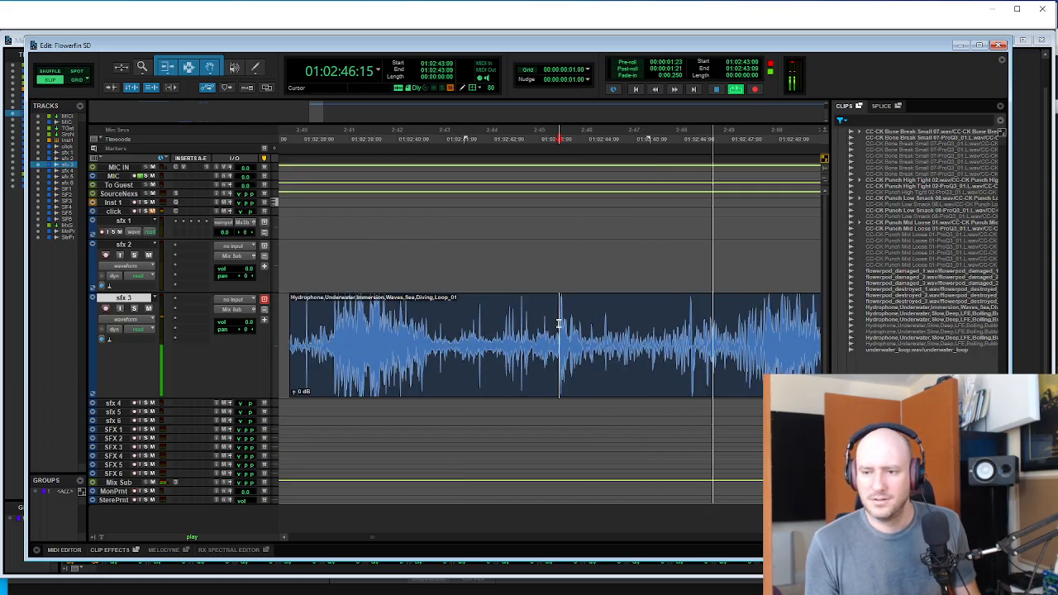
pyautogui.press('r')
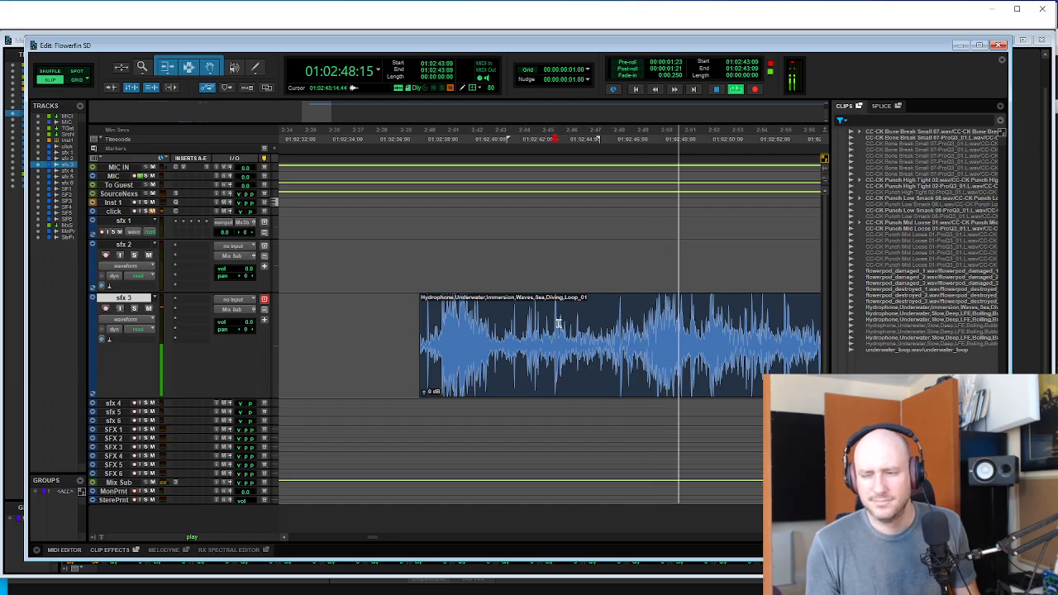
pyautogui.press('r')
pyautogui.press('r')
pyautogui.press('r')
pyautogui.press('r')
pyautogui.press('r')
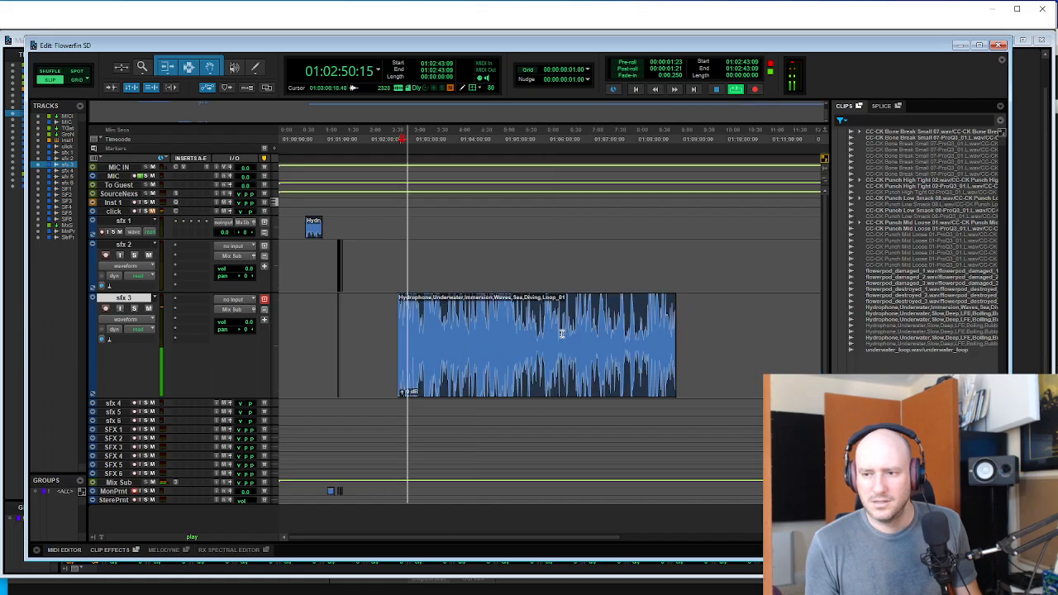
pyautogui.click(561, 353)
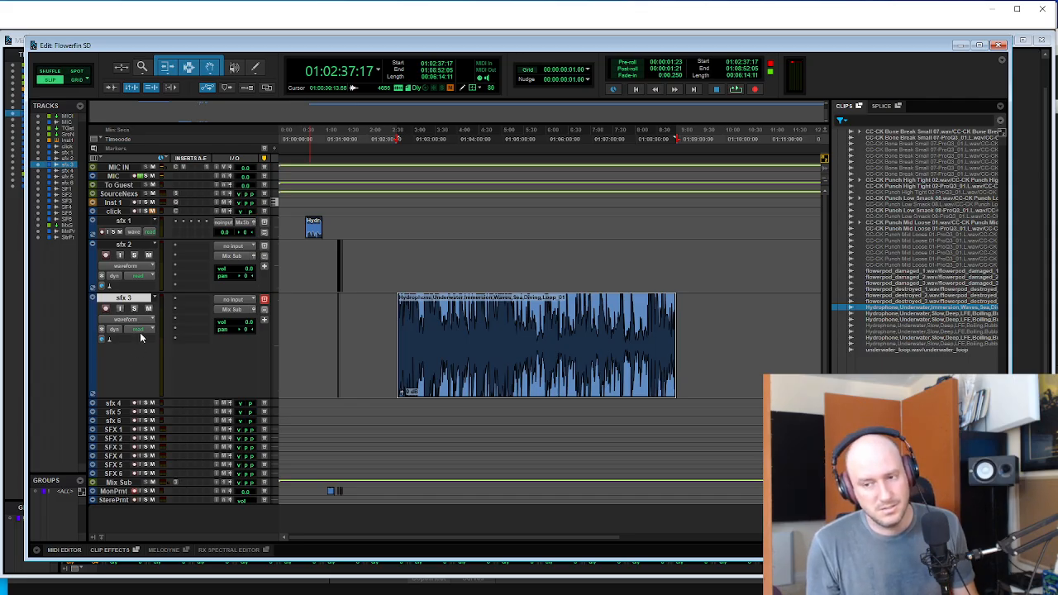
# - Audition the Sea Diving Loop from about 01:03:13 and 01:03:23, looking for a usable water movement
pyautogui.click(424, 319)
pyautogui.press('t')
pyautogui.press('t')
pyautogui.press('t')
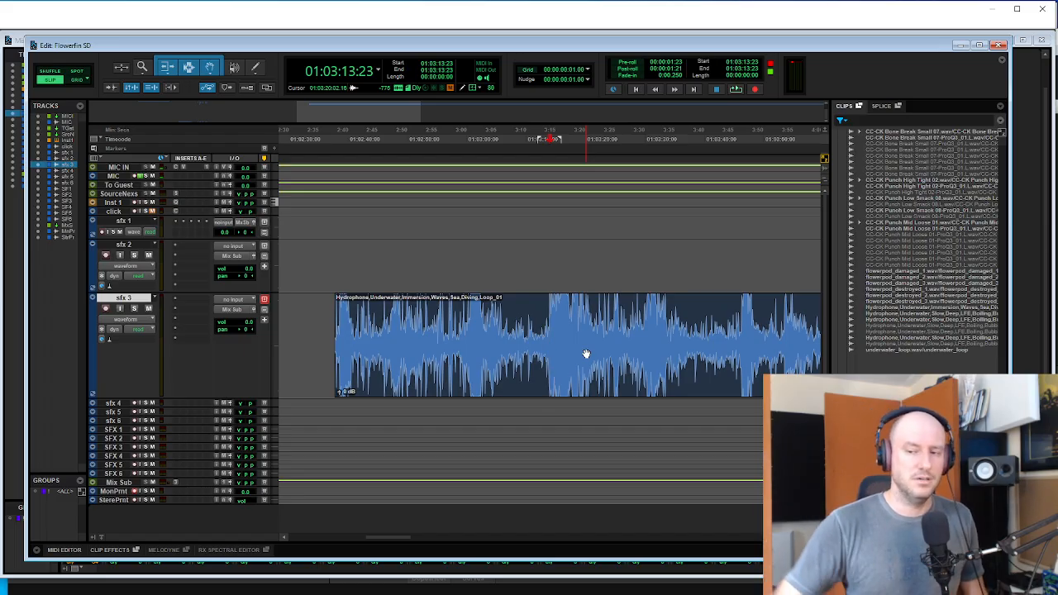
pyautogui.press('space')
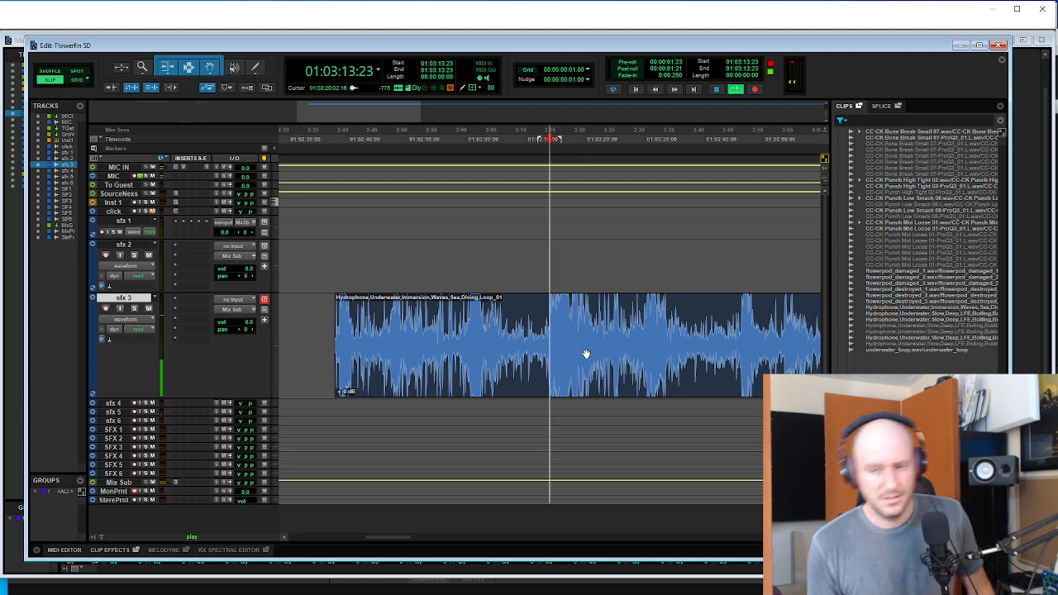
pyautogui.click(593, 324)
pyautogui.press('t')
pyautogui.press('t')
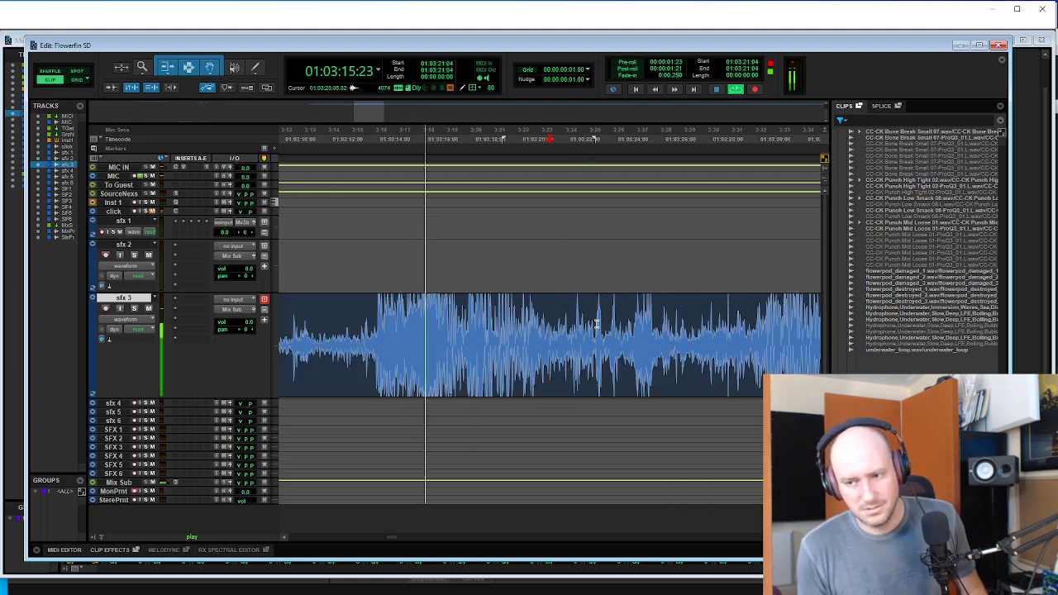
pyautogui.click(597, 323)
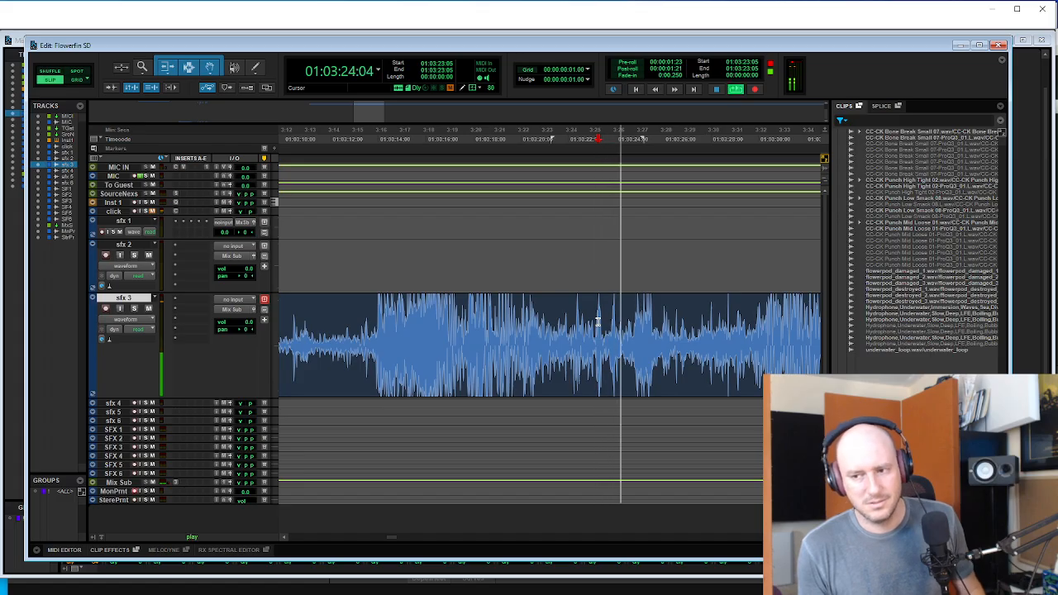
pyautogui.press('space')
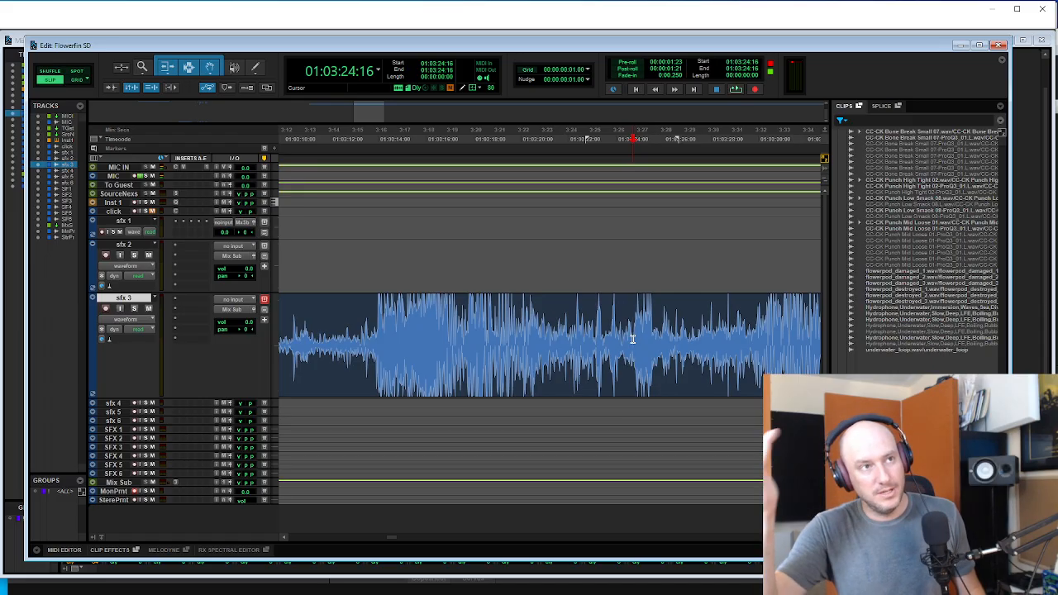
# - Play the Sea Diving Loop from 01:03:24:16 and inspect the swell around 01:03:31 in its waveform
pyautogui.press('space')
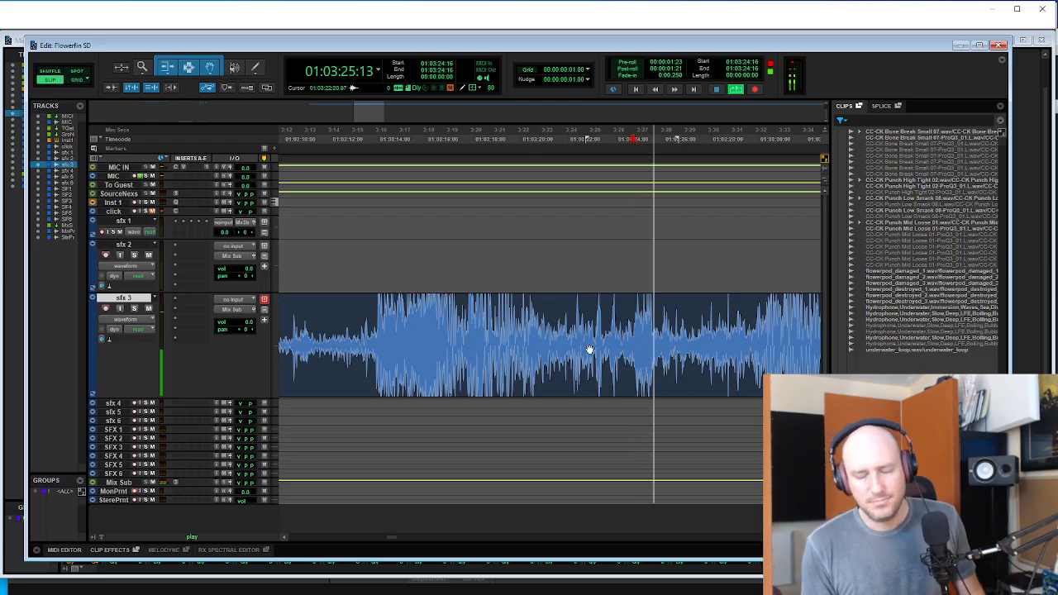
pyautogui.press('r')
pyautogui.press('t')
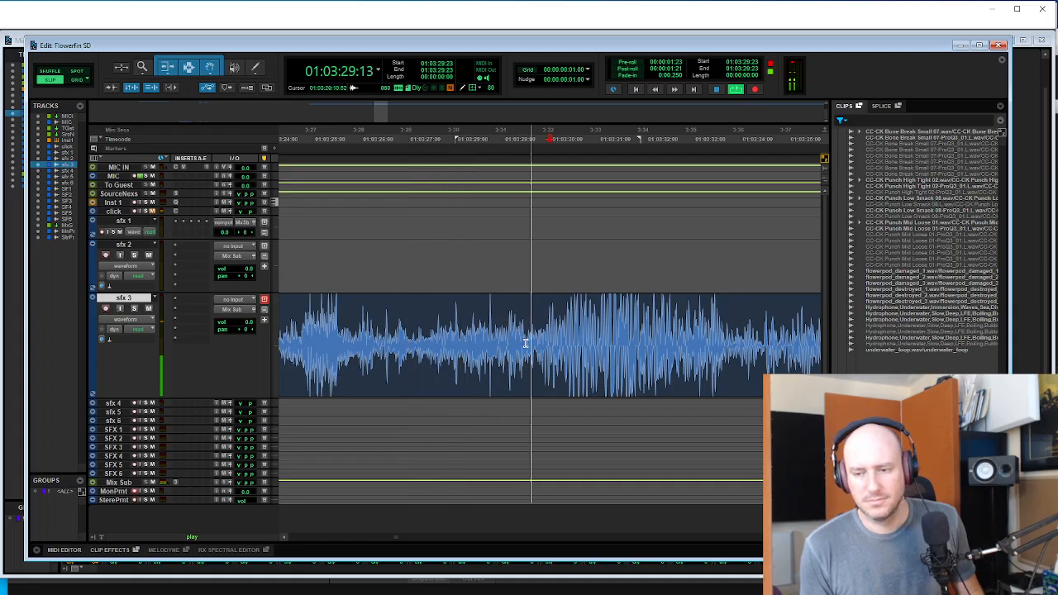
pyautogui.press('r')
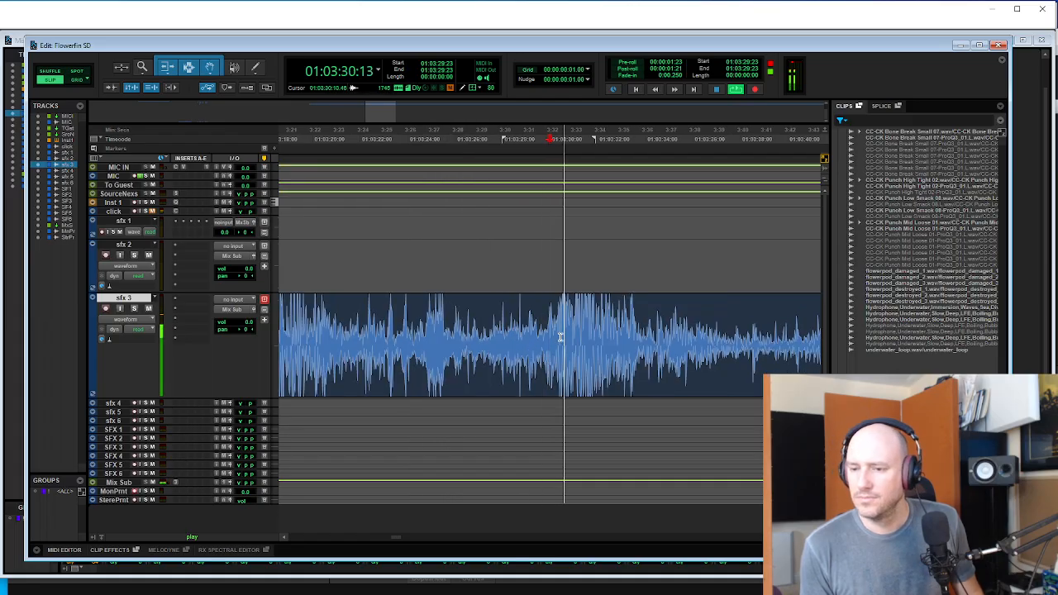
pyautogui.click(655, 322)
pyautogui.click(576, 328)
pyautogui.press('t')
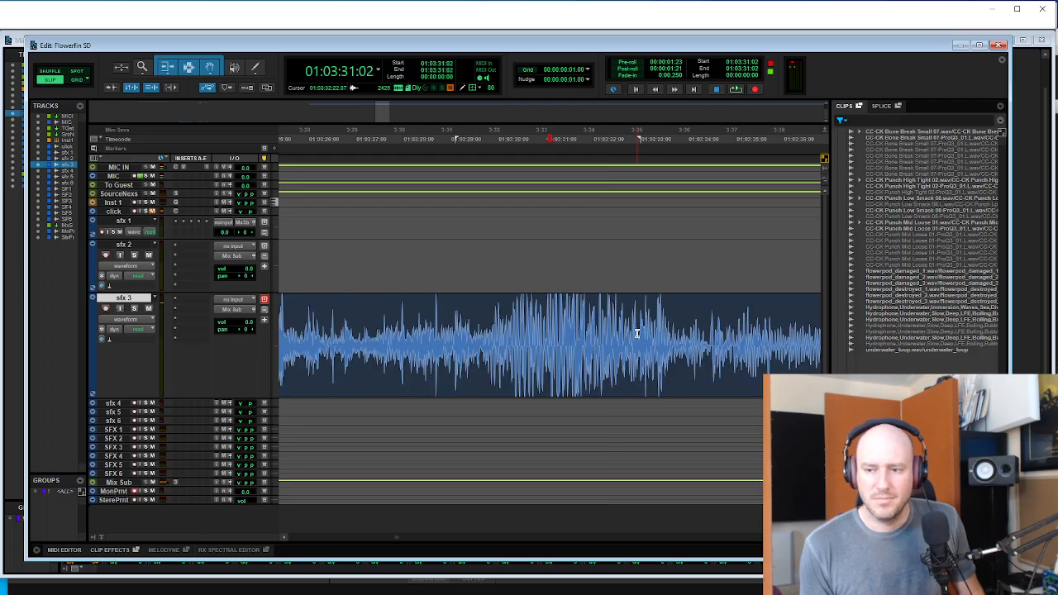
# - Audition the Sea Diving Loop on sfx 3 from about 01:03:34, 01:03:38 and 01:03:44, looking for a usable water movement
pyautogui.click(638, 332)
pyautogui.press('r')
pyautogui.click(629, 331)
pyautogui.press('space')
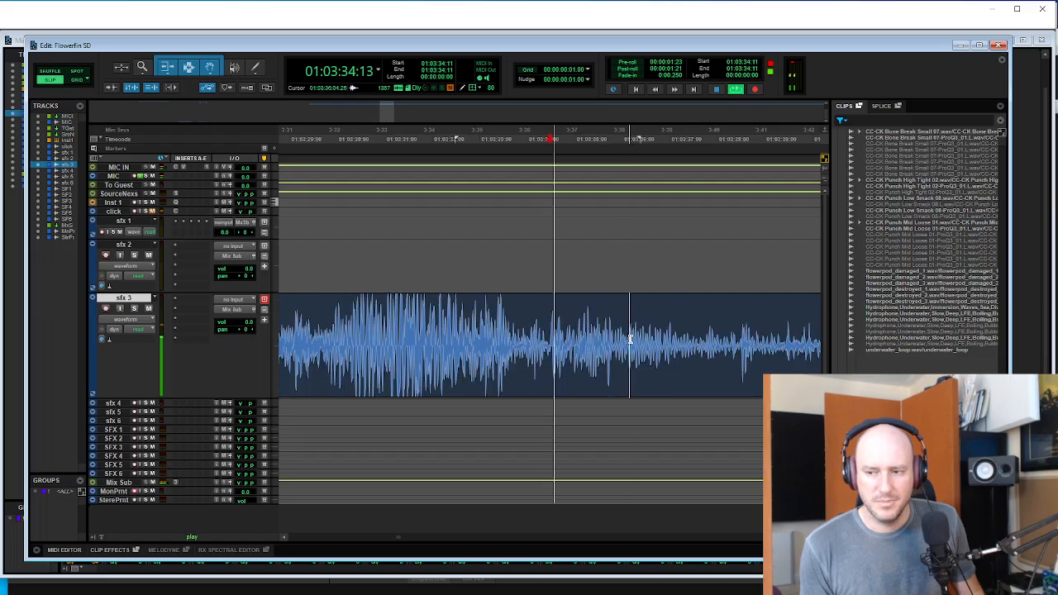
pyautogui.click(644, 331)
pyautogui.press('t')
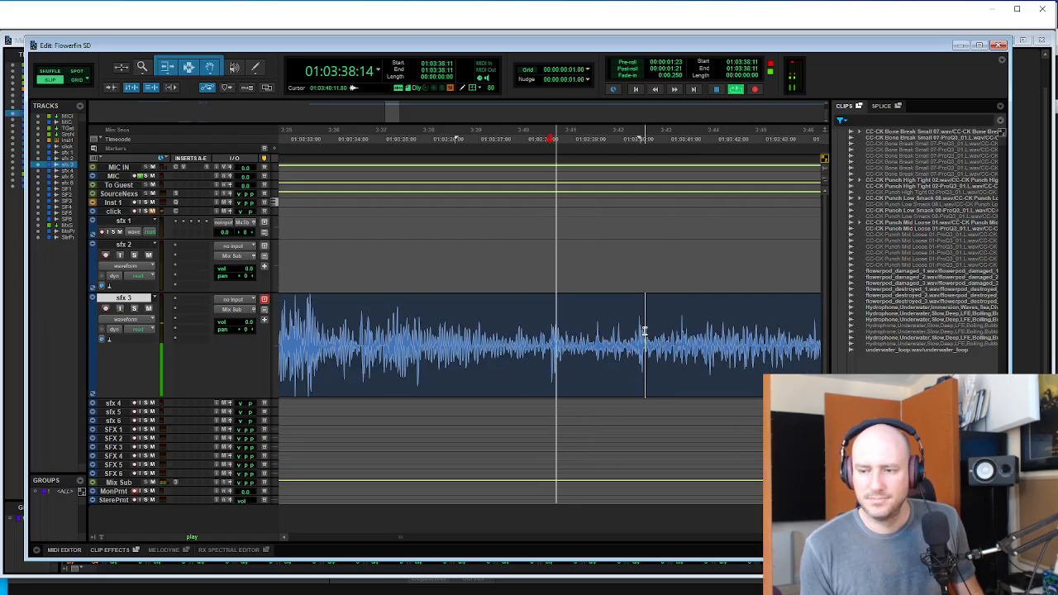
pyautogui.press('r')
pyautogui.press('r')
pyautogui.click(615, 333)
pyautogui.press('t')
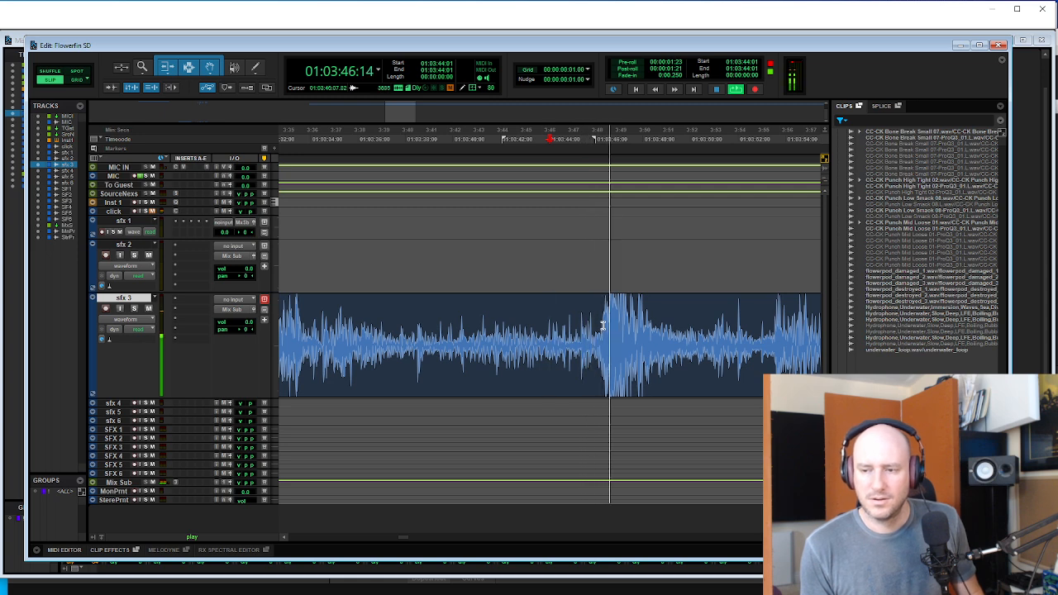
# - Listen to the Sea Diving Loop around 01:03:50 and from 01:03:53:14, looking for a water movement
pyautogui.press('r')
pyautogui.click(600, 325)
pyautogui.press('t')
pyautogui.click(614, 335)
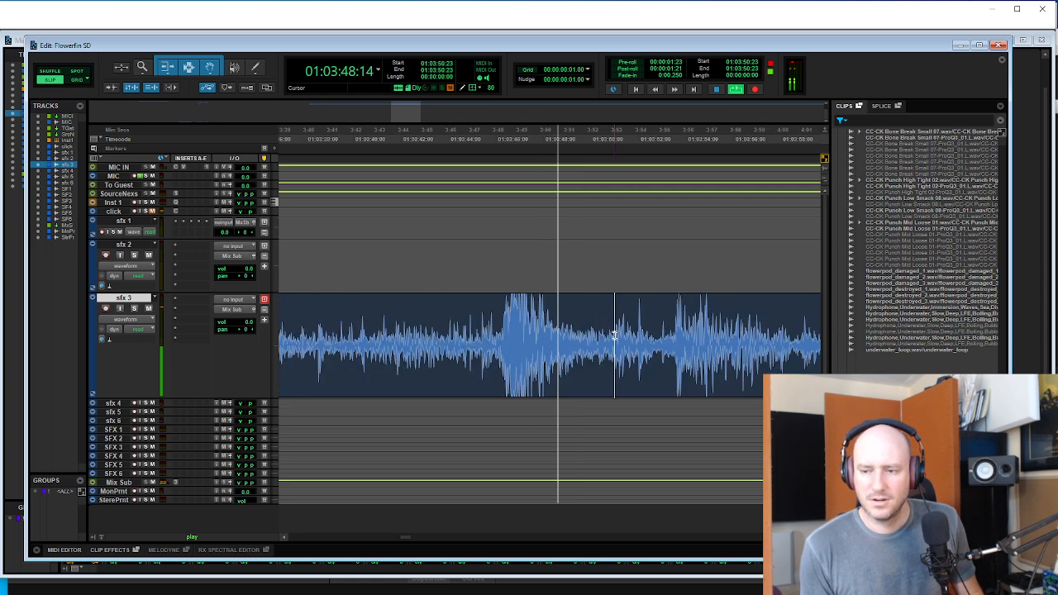
pyautogui.press('space')
pyautogui.press('space')
pyautogui.press('space')
pyautogui.click(676, 324)
pyautogui.press('space')
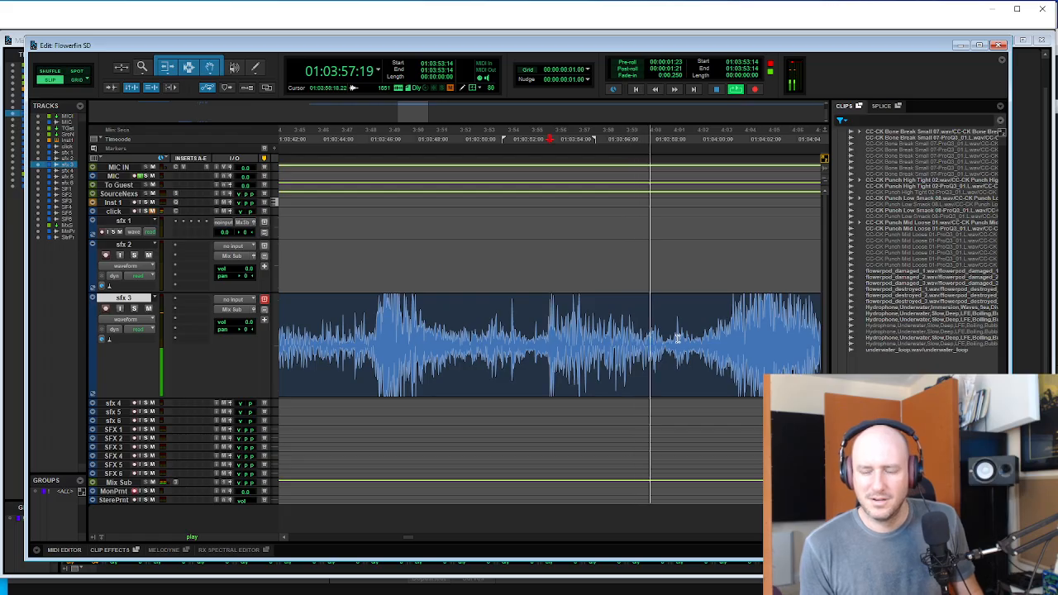
pyautogui.press('space')
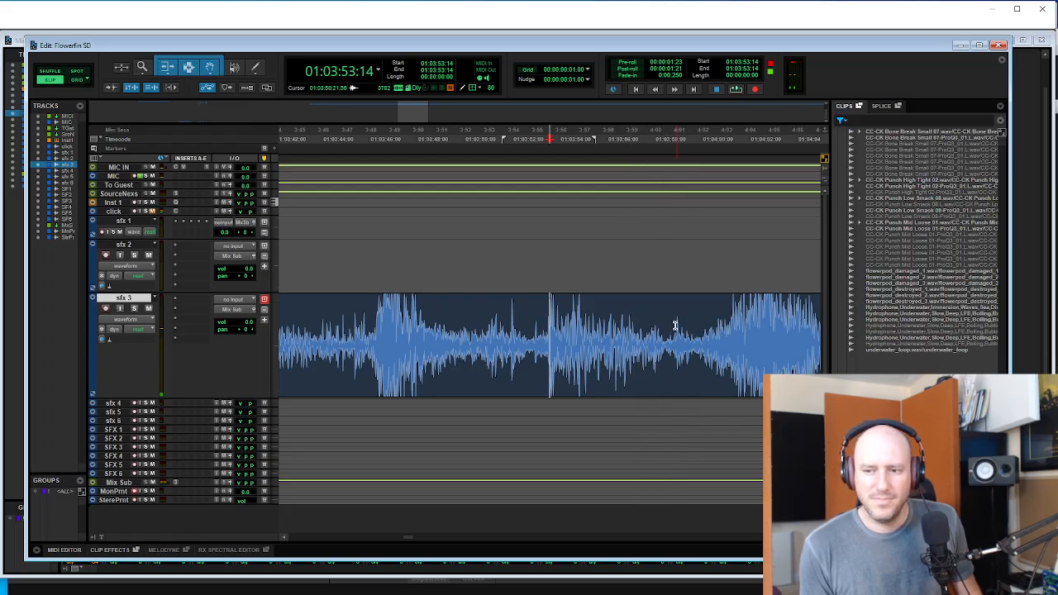
# - Split the Sea Diving Loop at 01:03:53:14 and 01:03:59:18 and select the segment between the cuts
pyautogui.press('b')
pyautogui.click(696, 328)
pyautogui.press('b')
pyautogui.click(623, 365)
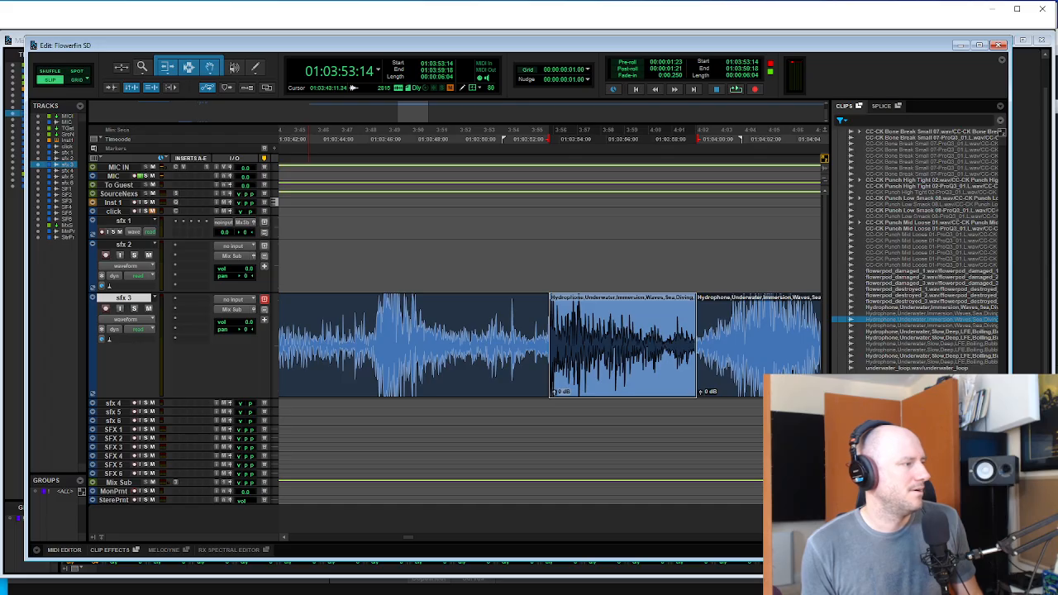
# - Preview the segment in Graphic SoundShifter and raise its whole time curve to a ratio of about 1.72
pyautogui.click(63, 303)
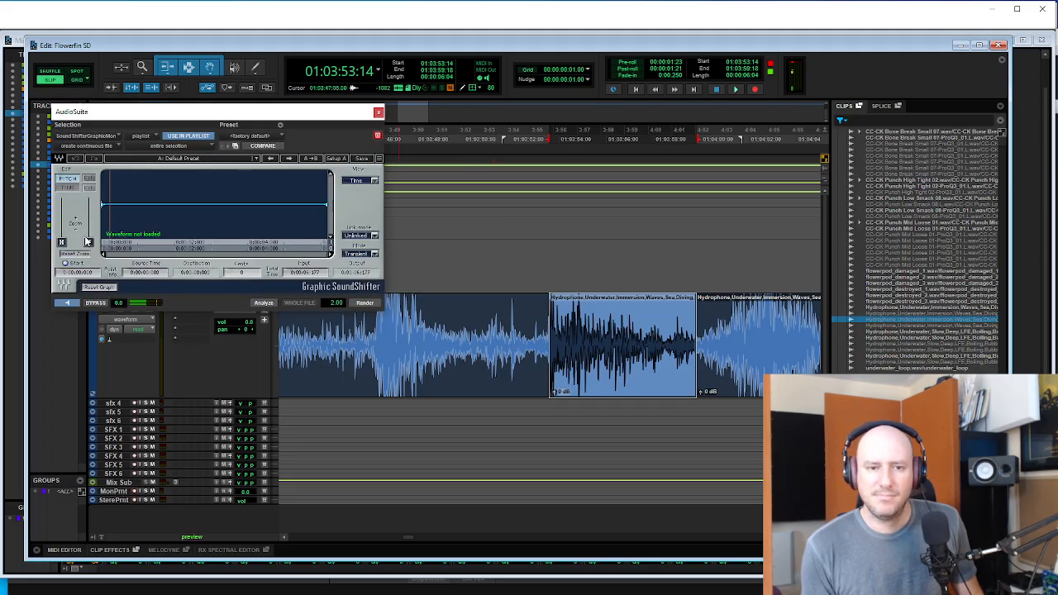
pyautogui.click(68, 188)
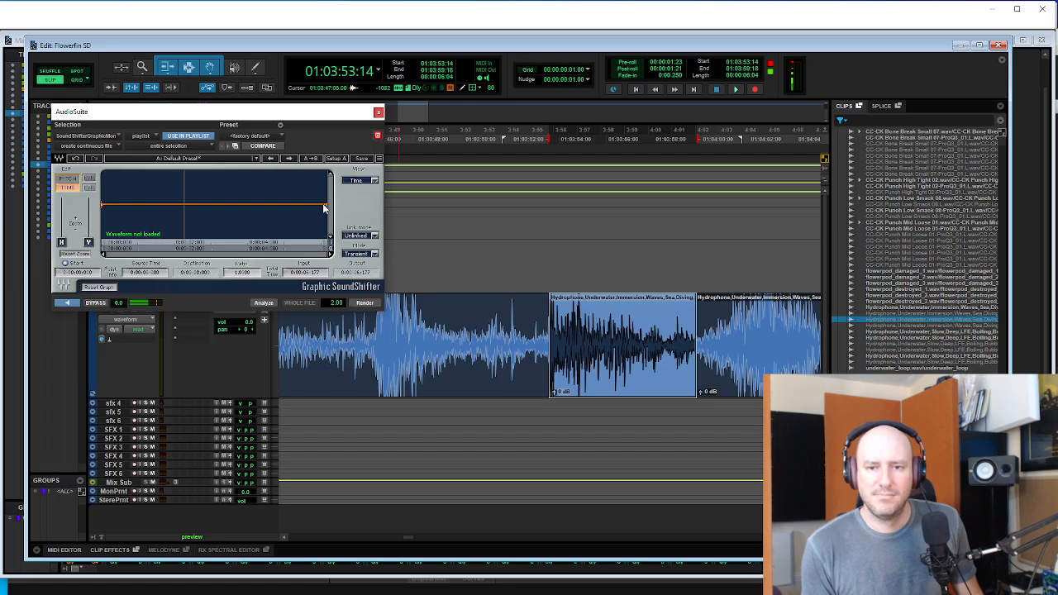
pyautogui.moveTo(104, 205); pyautogui.dragTo(102, 185)
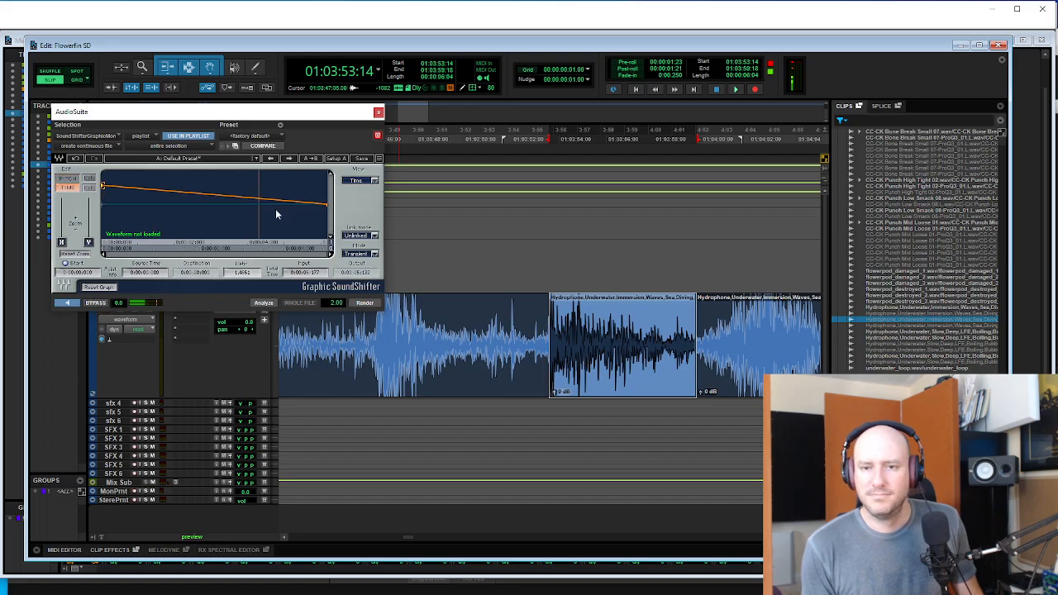
pyautogui.moveTo(325, 207); pyautogui.dragTo(325, 188)
pyautogui.moveTo(102, 190); pyautogui.dragTo(102, 176)
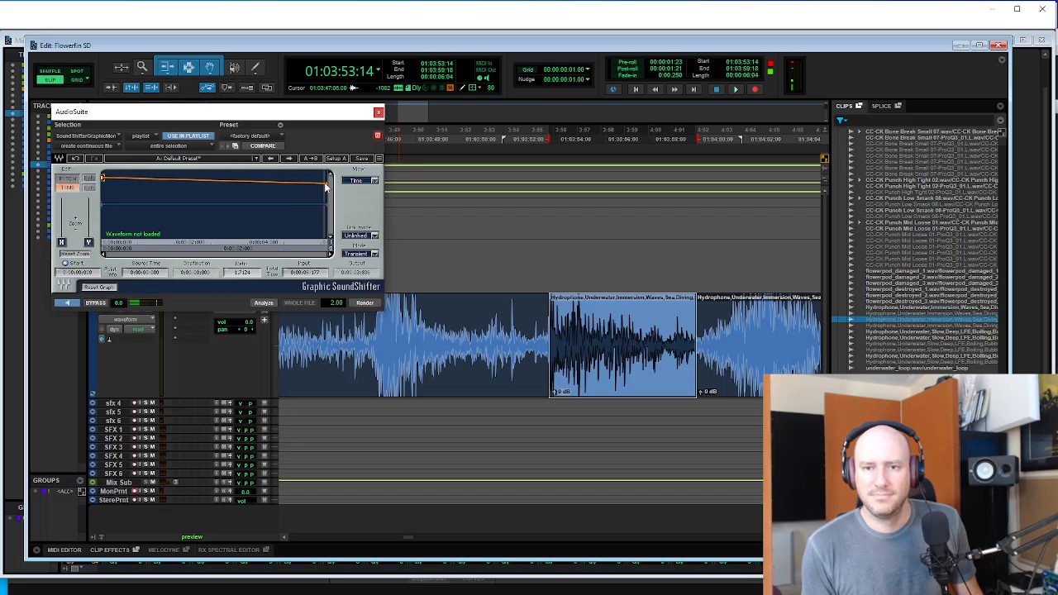
pyautogui.moveTo(325, 187); pyautogui.dragTo(324, 176)
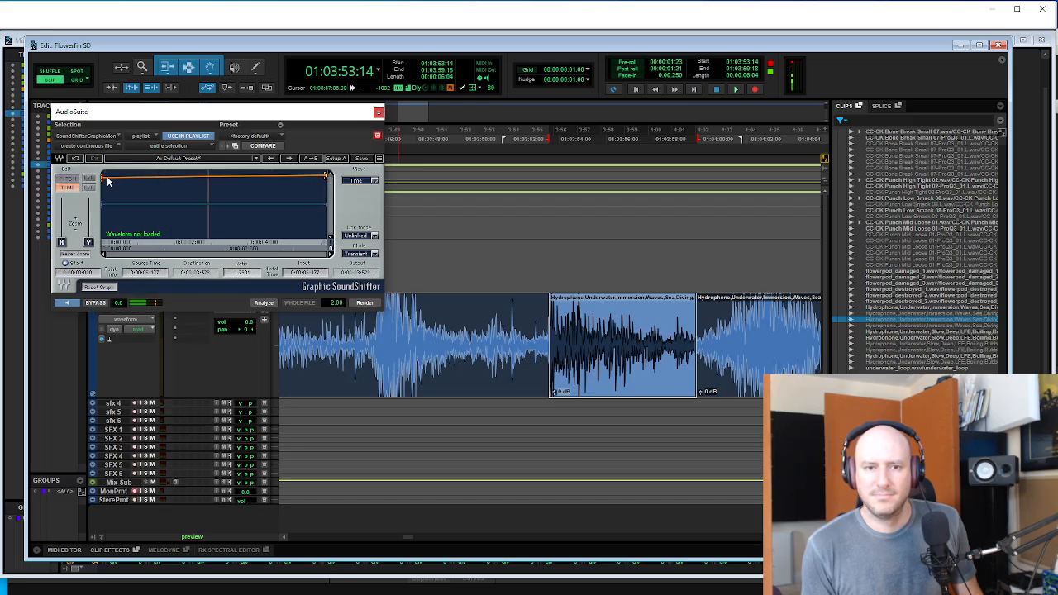
pyautogui.moveTo(102, 174); pyautogui.dragTo(101, 176)
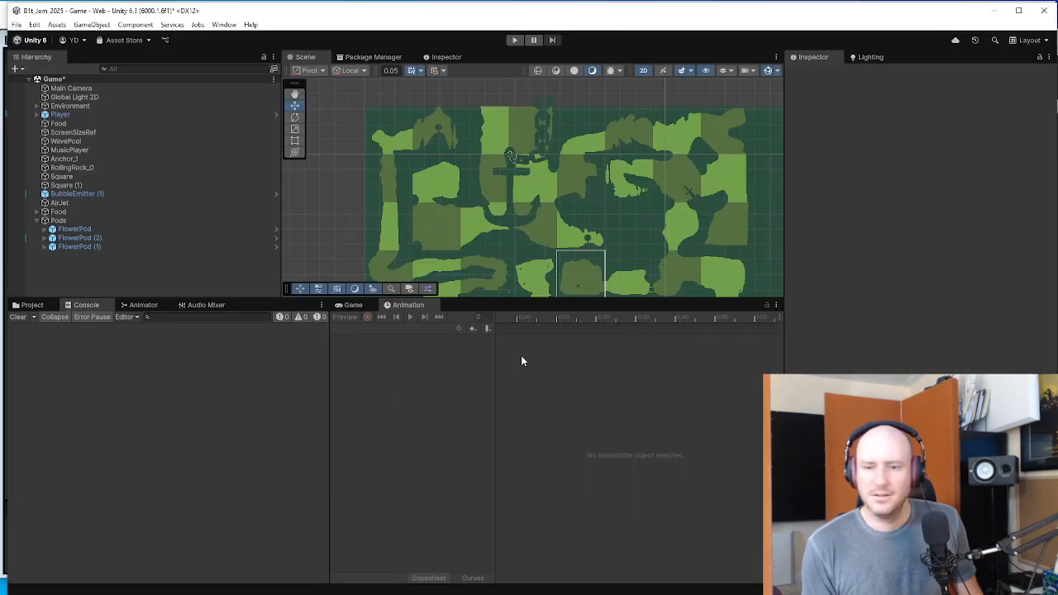
# - Run the Unity game to watch the fish with the previewed water sound, and return to Pro Tools
pyautogui.click(515, 40)
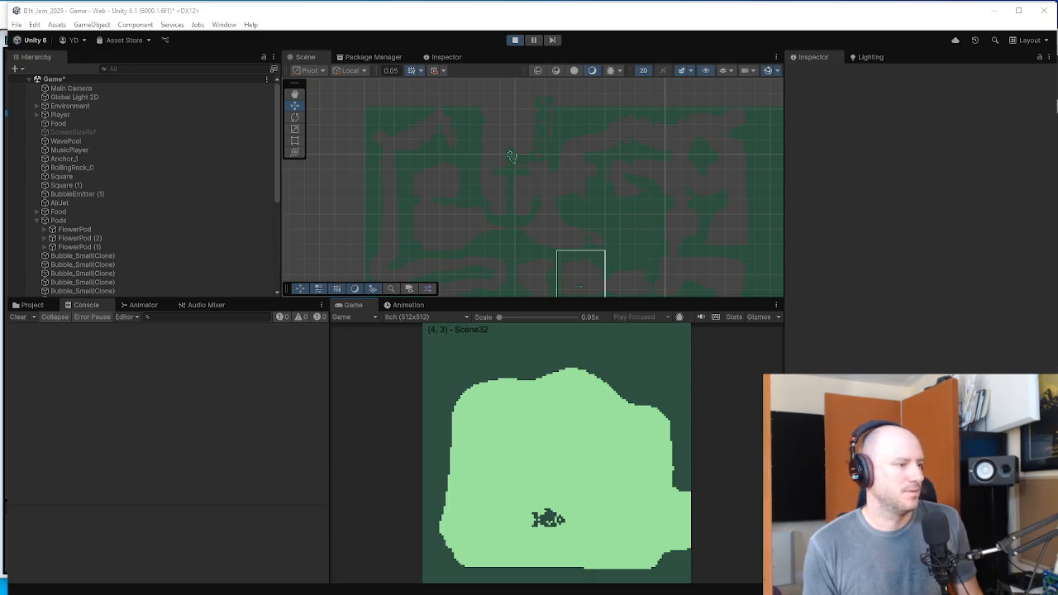
pyautogui.hotkey('alt', 'Tab')
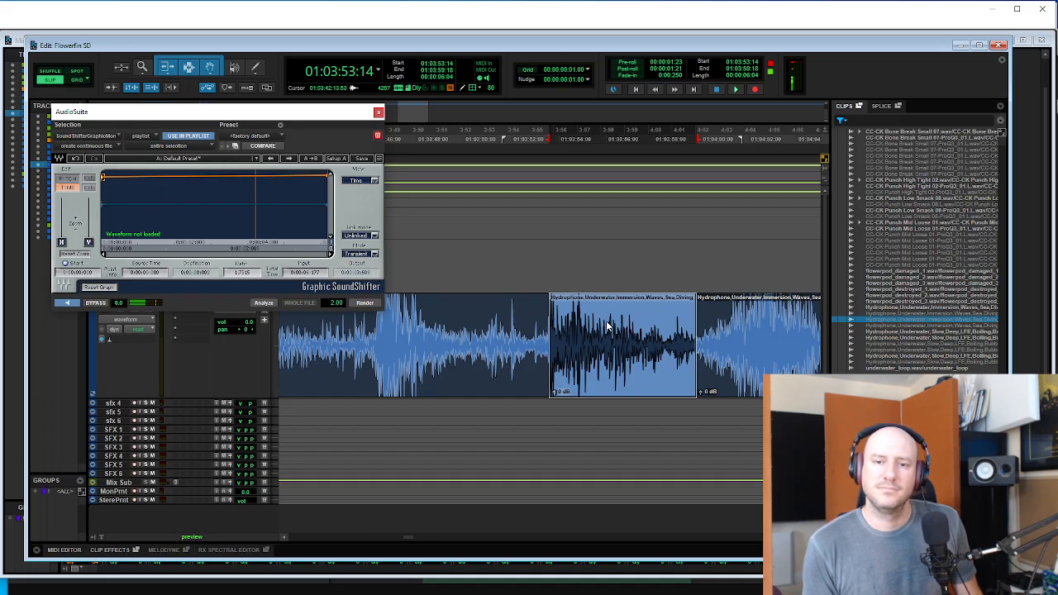
# - Render the SoundShifter time change onto the selected segment and play the shortened clip back
pyautogui.click(365, 303)
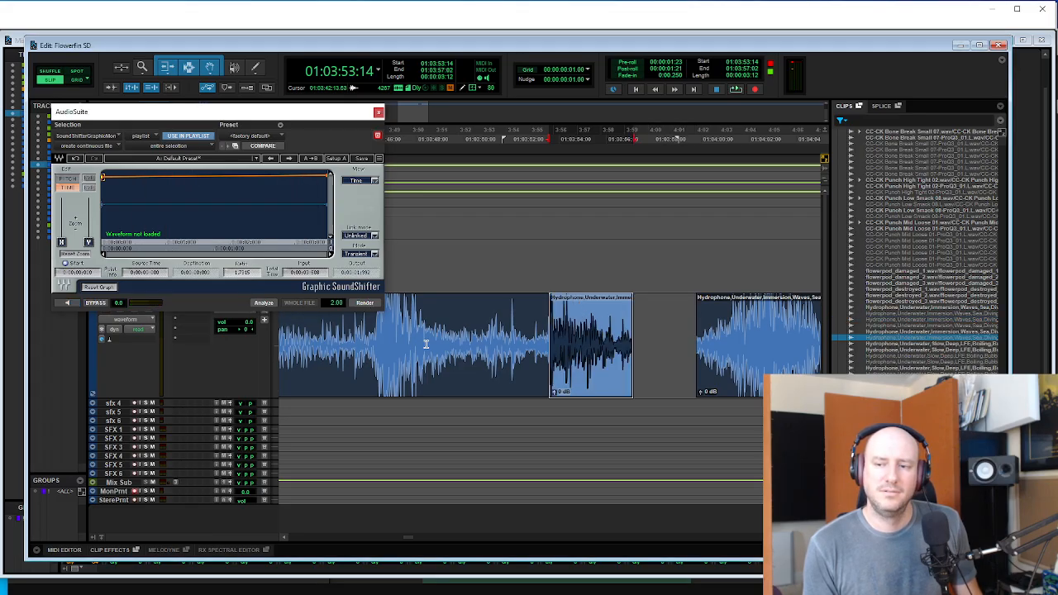
pyautogui.press('space')
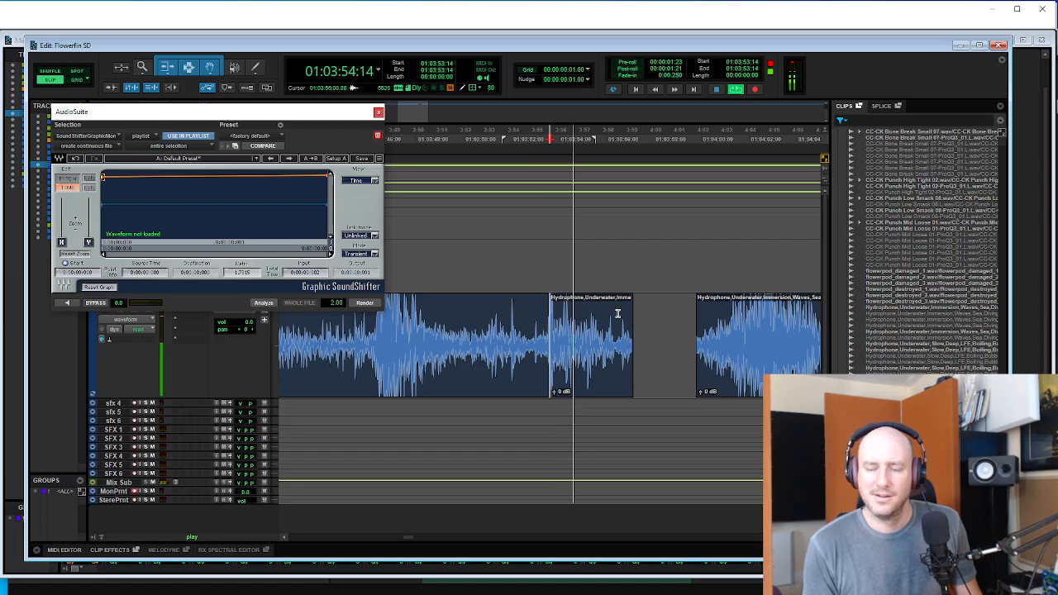
pyautogui.press('r')
pyautogui.press('space')
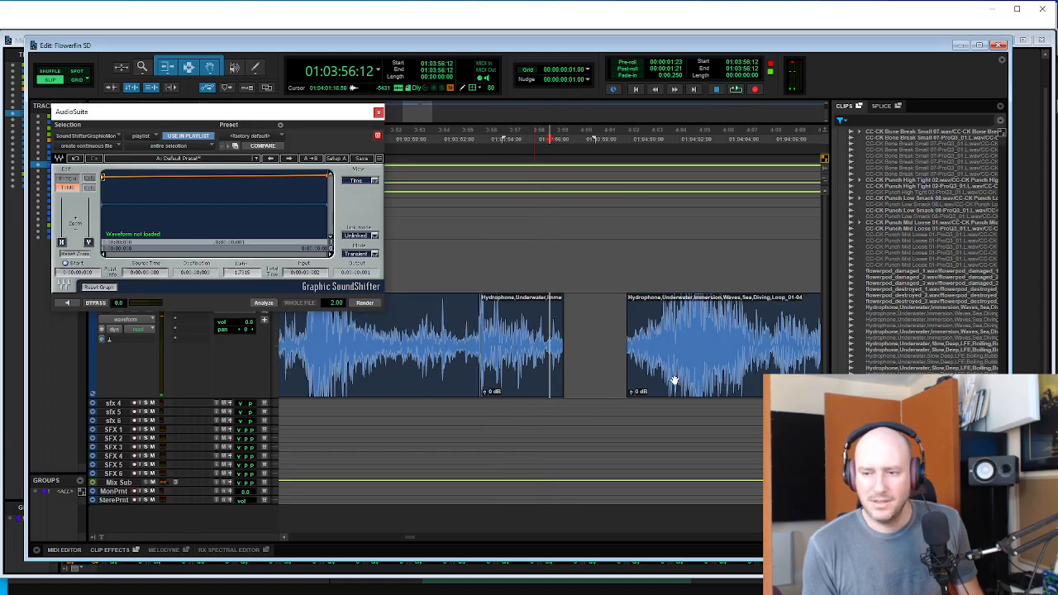
# - Shift the following clip later, duplicate the shortened clip beside itself and reverse the copy with AudioSuite Reverse
pyautogui.moveTo(674, 380); pyautogui.dragTo(732, 382)
pyautogui.click(516, 387)
pyautogui.hotkey('ctrl', 'd')
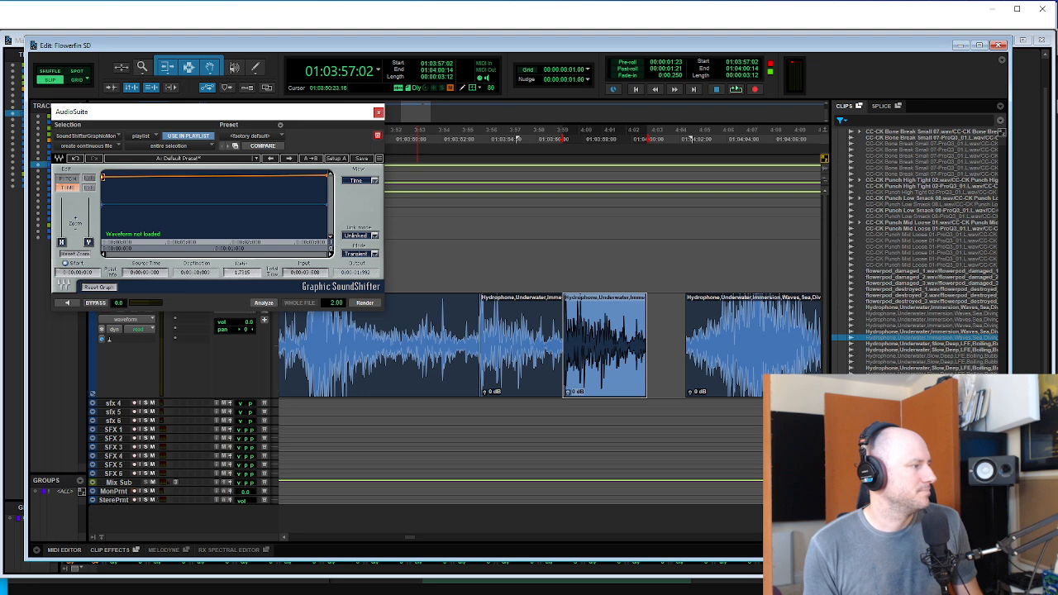
pyautogui.hotkey('ctrl', 'alt', 'shift', 'r')
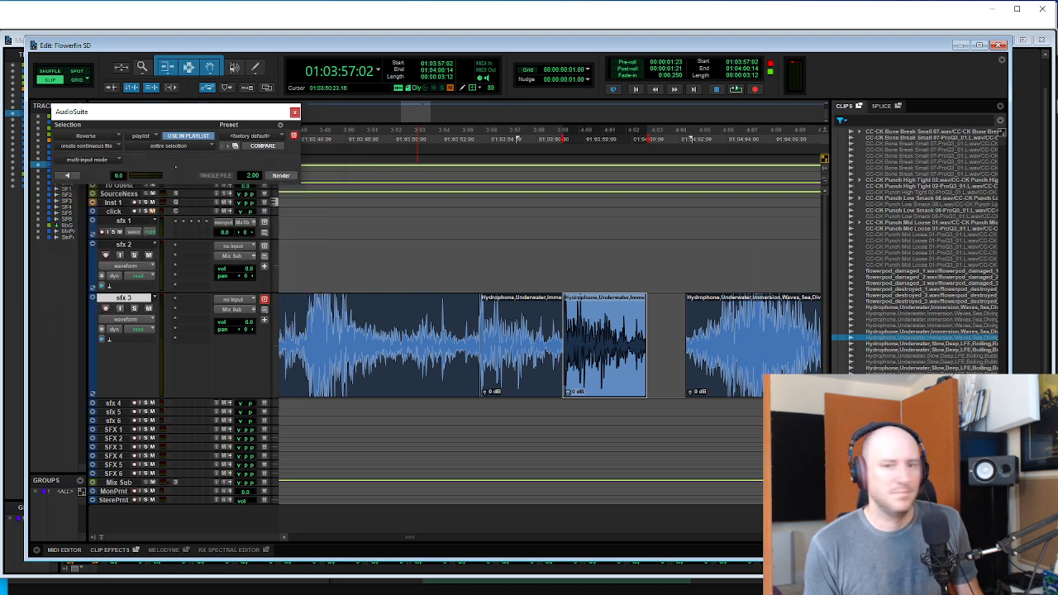
pyautogui.click(275, 177)
pyautogui.keyDown('shift'); pyautogui.click(541, 395); pyautogui.keyUp('shift')
pyautogui.press('r')
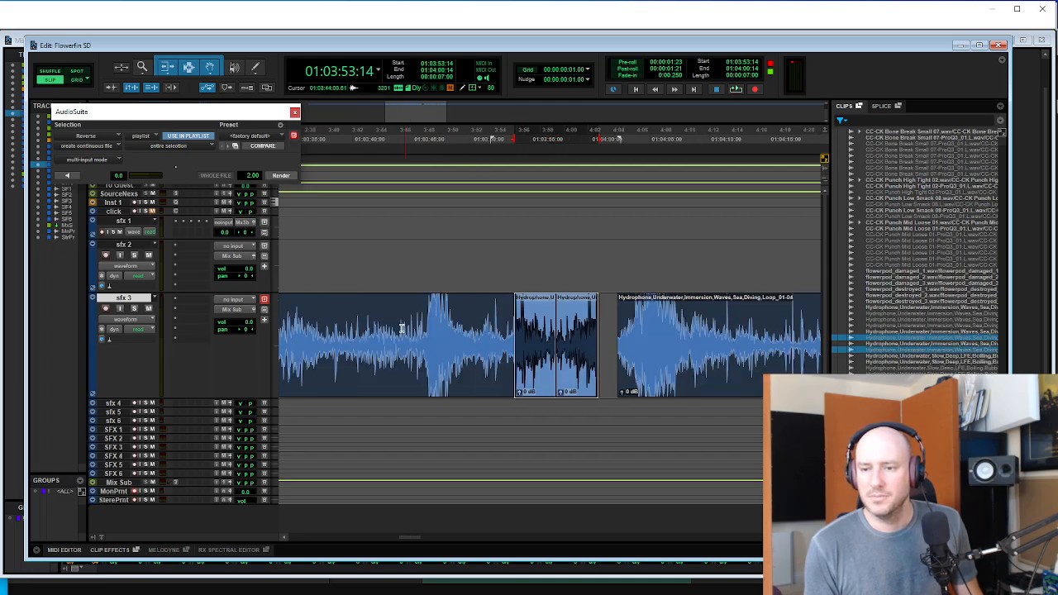
# - Make more room after the forward and reversed pair, duplicate the pair directly after itself and play all four clips
pyautogui.moveTo(636, 372); pyautogui.dragTo(724, 374)
pyautogui.click(581, 381)
pyautogui.keyDown('shift'); pyautogui.click(540, 377); pyautogui.keyUp('shift')
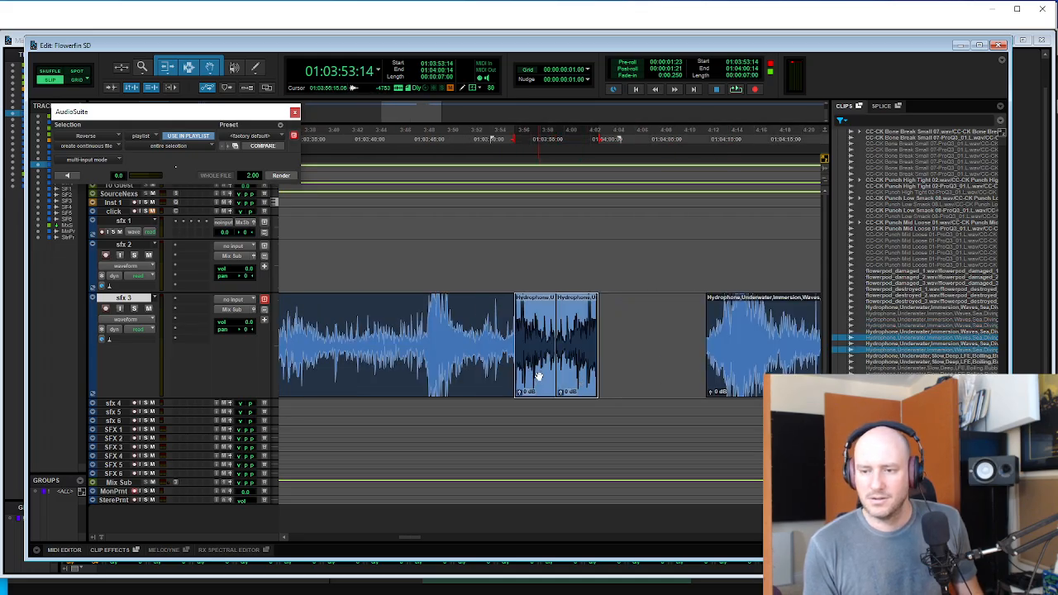
pyautogui.hotkey('ctrl', 'd')
pyautogui.keyDown('shift'); pyautogui.click(533, 376); pyautogui.keyUp('shift')
pyautogui.press('space')
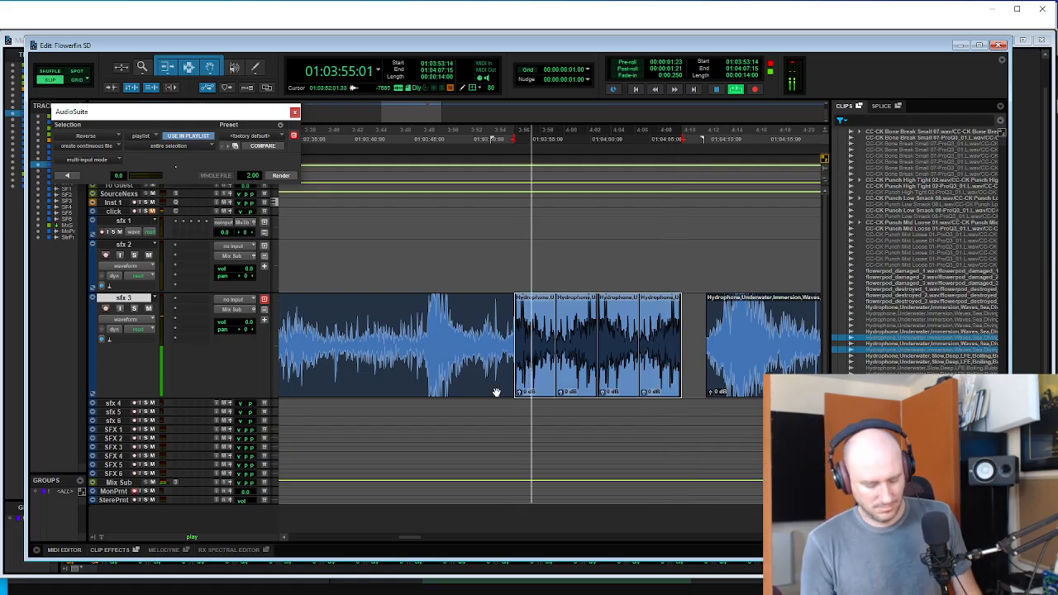
# - Consolidate the first forward and reversed clips, from 01:03:53:14 to 01:04:00:14, into a single clip
pyautogui.click(535, 331)
pyautogui.click(547, 365)
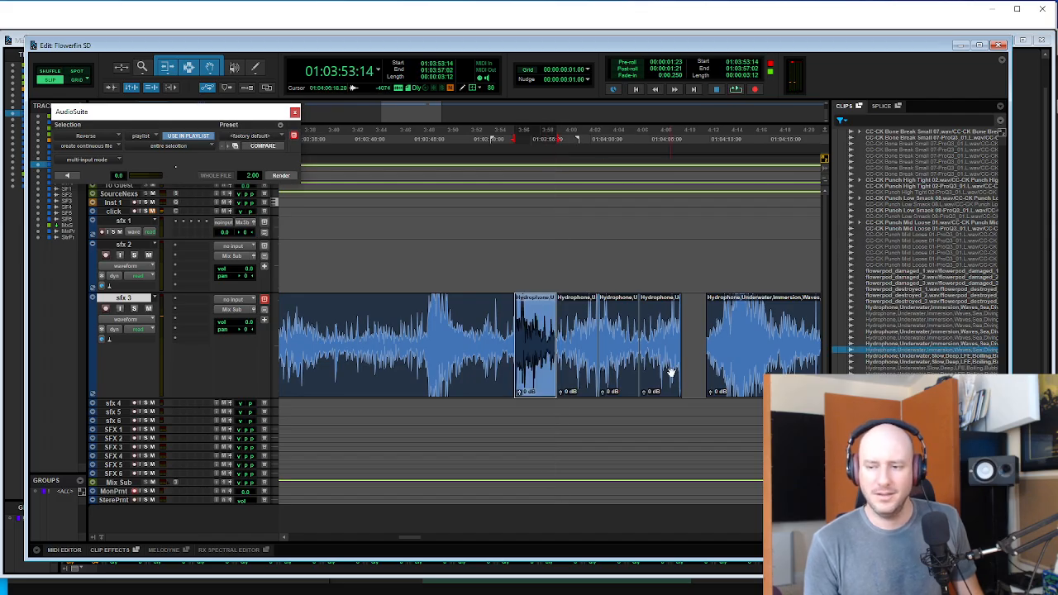
pyautogui.keyDown('shift'); pyautogui.click(579, 377); pyautogui.keyUp('shift')
pyautogui.hotkey('alt', 'shift', '3')
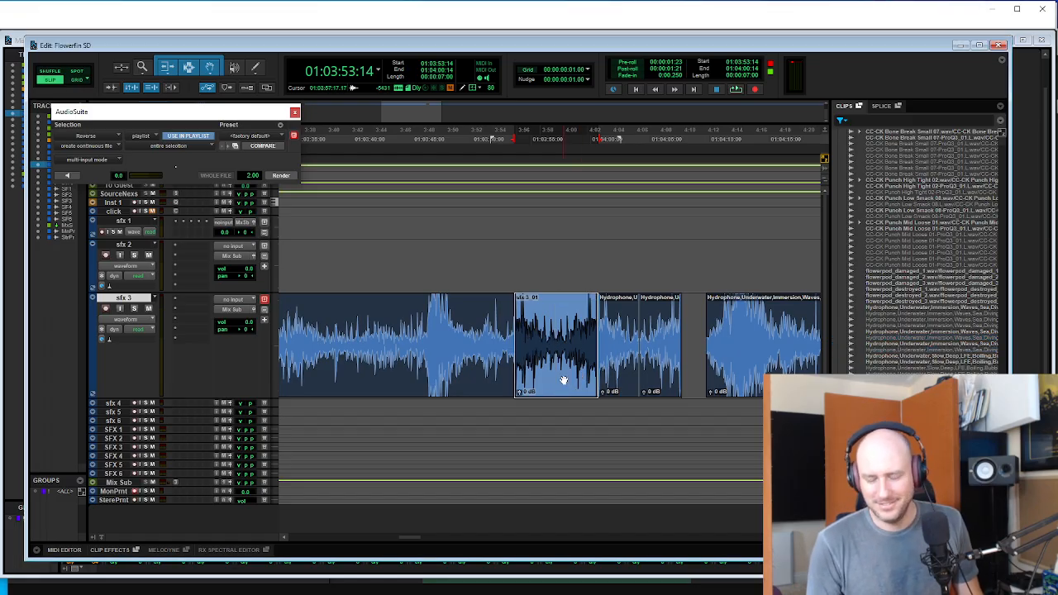
# - Try the consolidated clip on sfx 2 to inspect its start against the preceding audio, and return it to sfx 3
pyautogui.moveTo(562, 380); pyautogui.dragTo(559, 258)
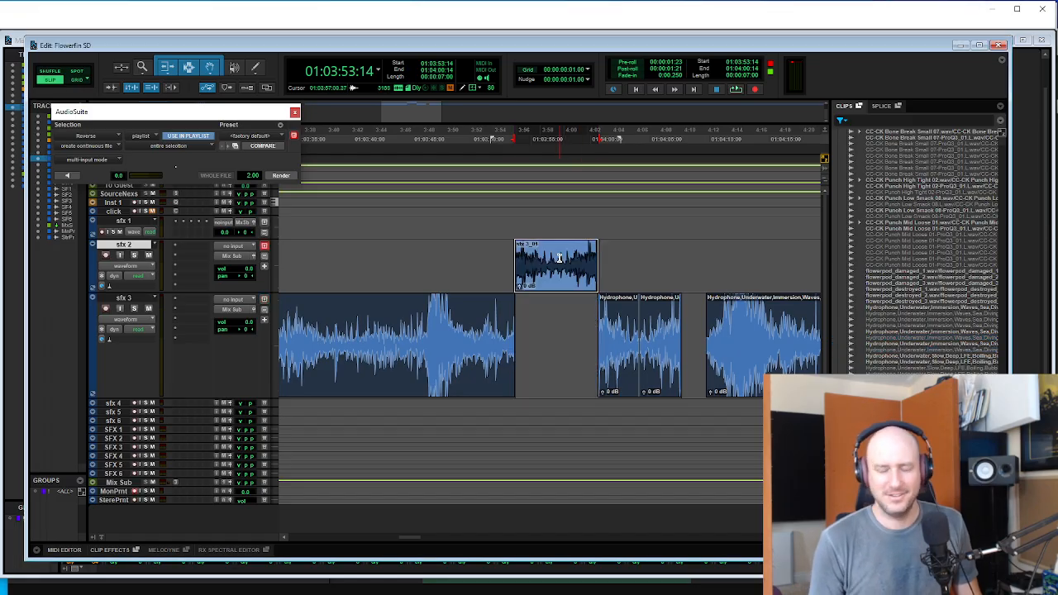
pyautogui.click(489, 315)
pyautogui.press('space')
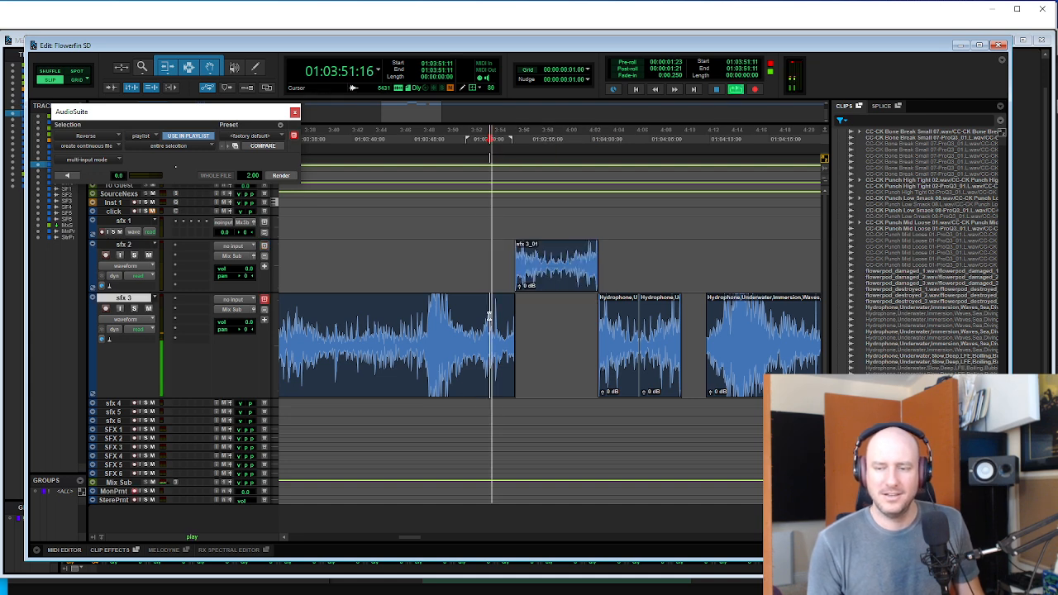
pyautogui.press('space')
pyautogui.click(493, 248)
pyautogui.press('Tab')
pyautogui.press('t')
pyautogui.press('t')
pyautogui.press('t')
pyautogui.click(617, 286)
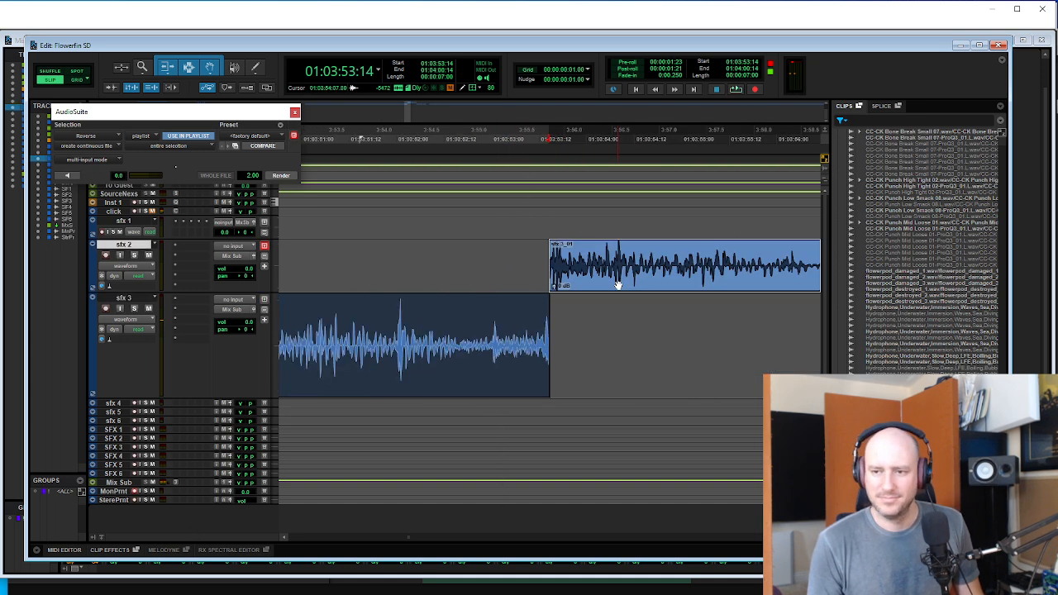
pyautogui.hotkey('alt', 'shift', 'r')
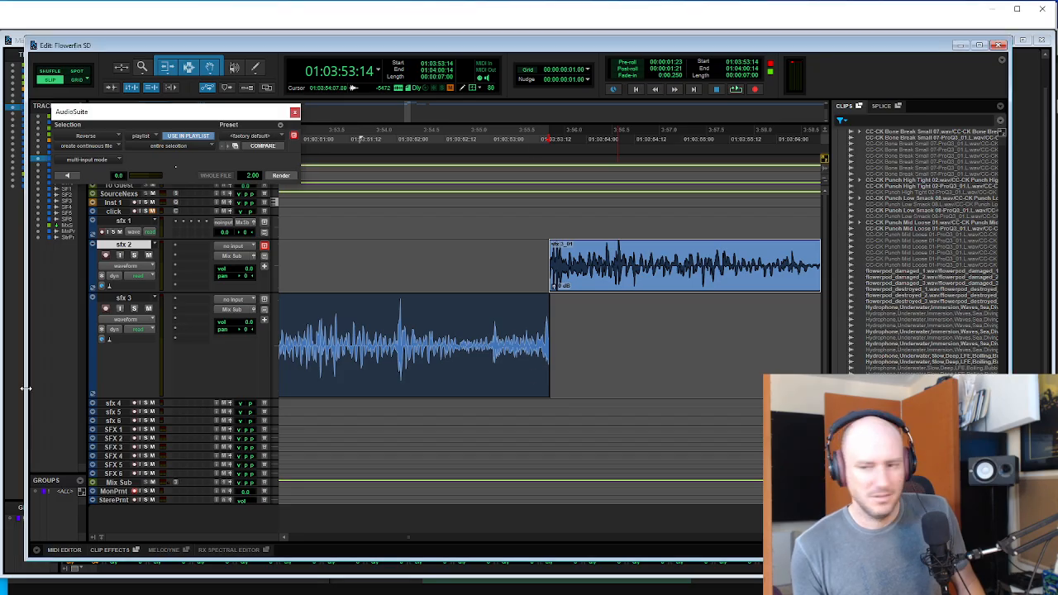
pyautogui.moveTo(682, 280); pyautogui.dragTo(665, 329)
# - Move the edit boundary at the consolidated clip's start slightly later, to the waveform's zero crossing near 01:03:53:14
pyautogui.click(456, 331)
pyautogui.press('Tab')
pyautogui.press('t')
pyautogui.press('t')
pyautogui.press('t')
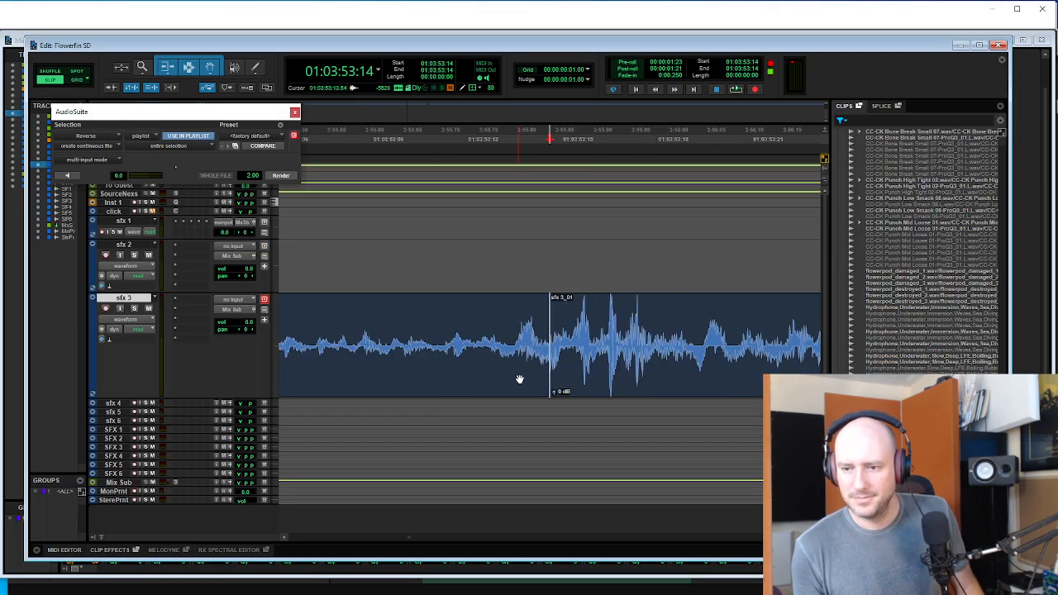
pyautogui.press('t')
pyautogui.press('t')
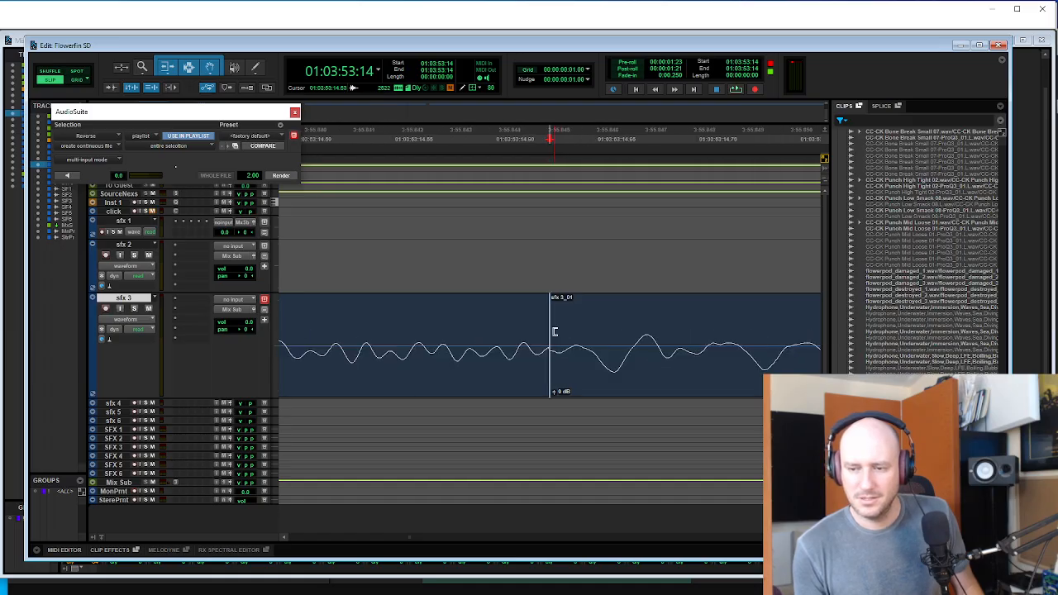
pyautogui.doubleClick(554, 331)
pyautogui.moveTo(545, 335); pyautogui.dragTo(572, 336)
pyautogui.click(606, 342)
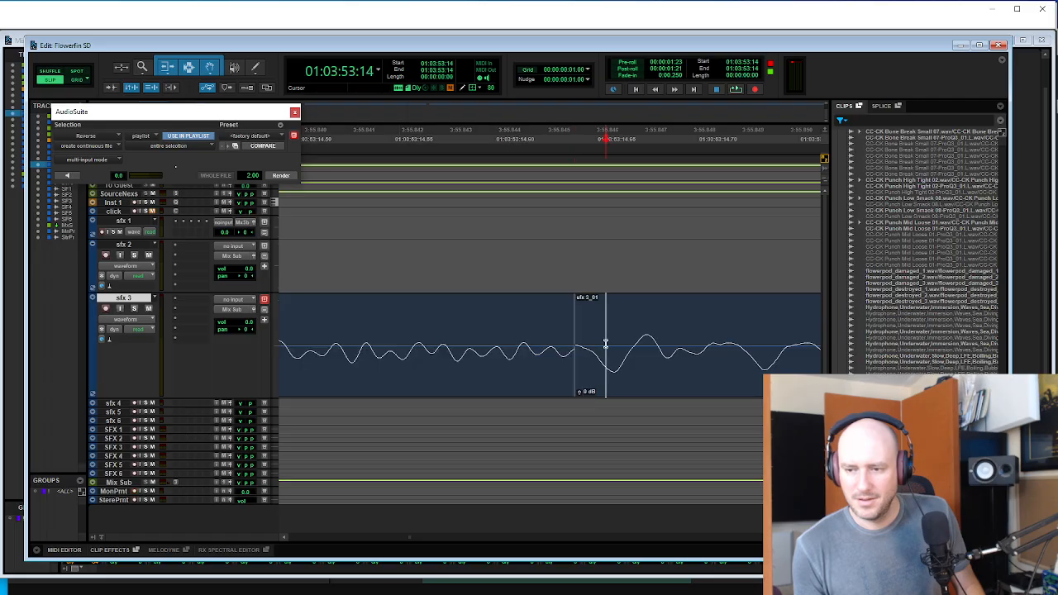
pyautogui.press('t')
pyautogui.press('t')
pyautogui.click(554, 341)
# - Review the row of clips on sfx 3 and select the consolidated clip together with the clip right after it
pyautogui.press('r')
pyautogui.press('r')
pyautogui.press('r')
pyautogui.press('r')
pyautogui.press('r')
pyautogui.press('r')
pyautogui.press('r')
pyautogui.press('r')
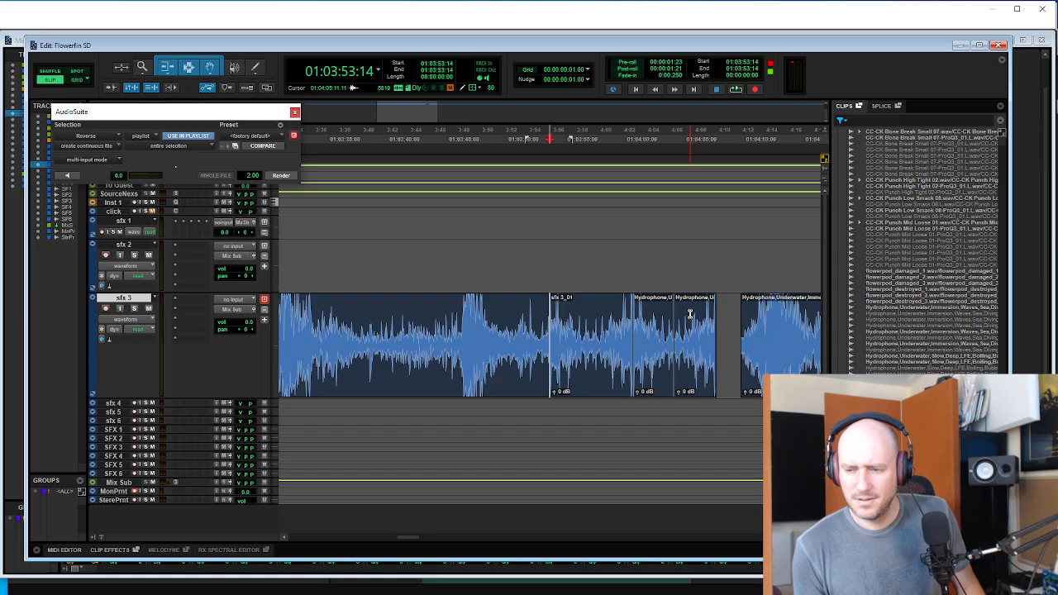
pyautogui.click(652, 372)
pyautogui.keyDown('shift'); pyautogui.click(618, 375); pyautogui.keyUp('shift')
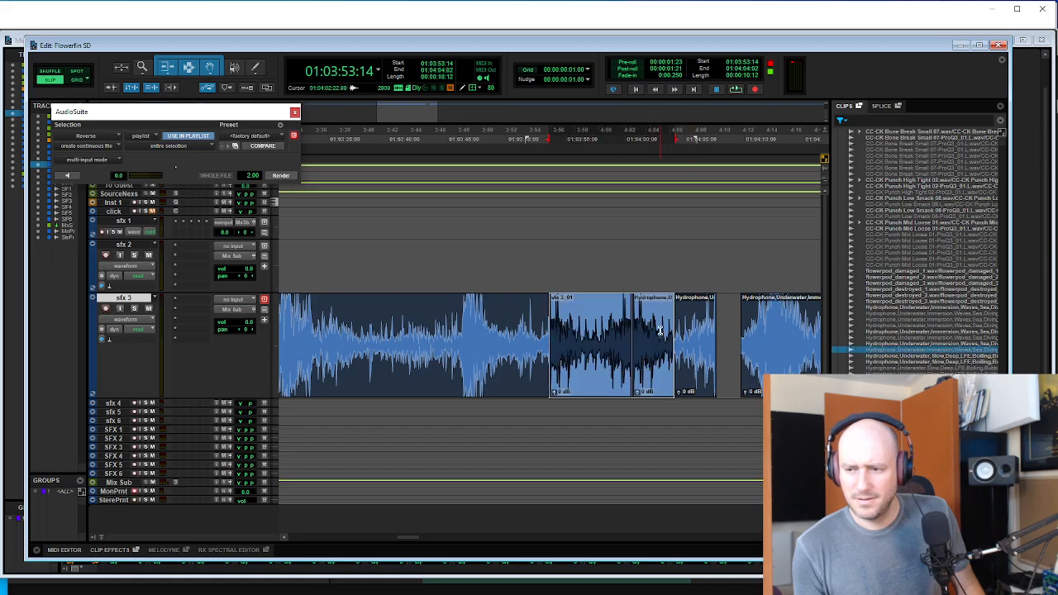
# - Trim the end of the last short clip on sfx 3, near 01:04:07:15, slightly earlier to the waveform's zero crossing
pyautogui.click(699, 318)
pyautogui.press('Tab')
pyautogui.press('t')
pyautogui.press('t')
pyautogui.press('t')
pyautogui.press('t')
pyautogui.press('r')
pyautogui.press('t')
pyautogui.press('t')
pyautogui.press('t')
pyautogui.press('t')
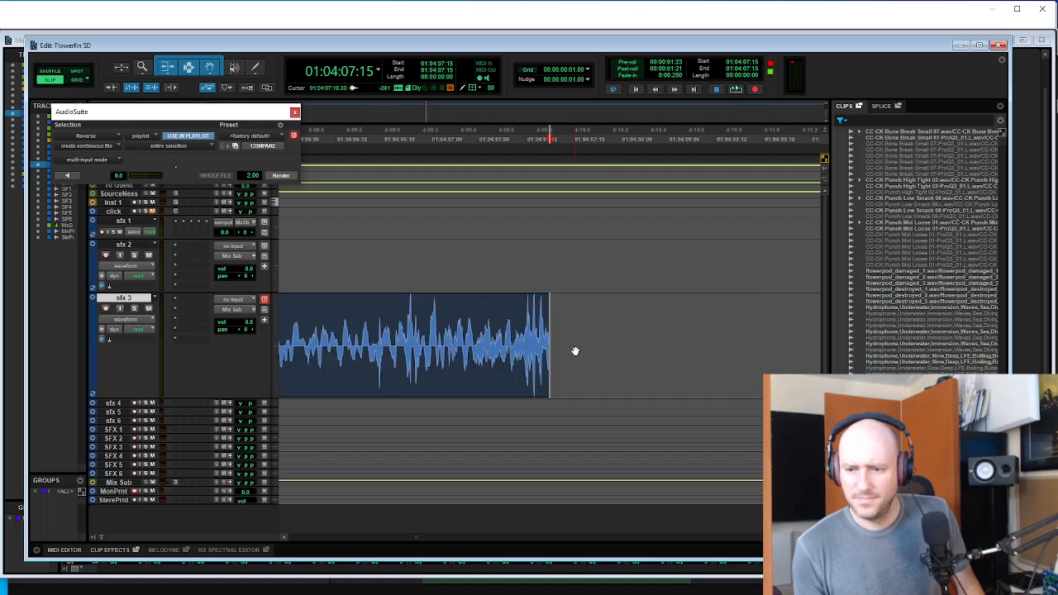
pyautogui.press('t')
pyautogui.press('t')
pyautogui.press('t')
pyautogui.press('t')
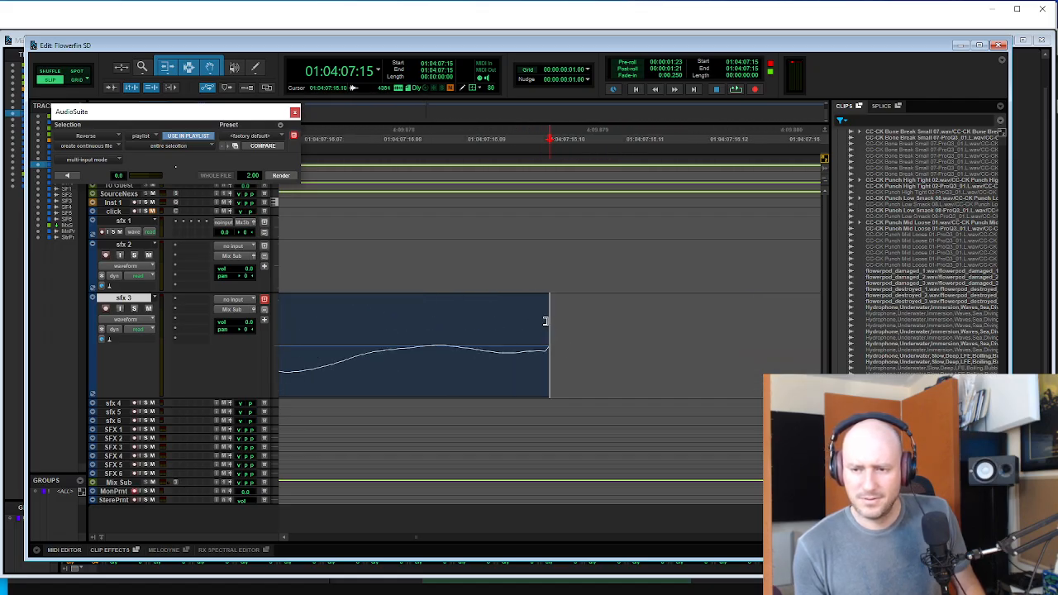
pyautogui.moveTo(545, 321); pyautogui.dragTo(439, 323)
# - Consolidate the row of short clips on sfx 3, from 01:03:53:14 to 01:04:07:15, into a single clip
pyautogui.press('r')
pyautogui.press('r')
pyautogui.press('r')
pyautogui.press('r')
pyautogui.press('r')
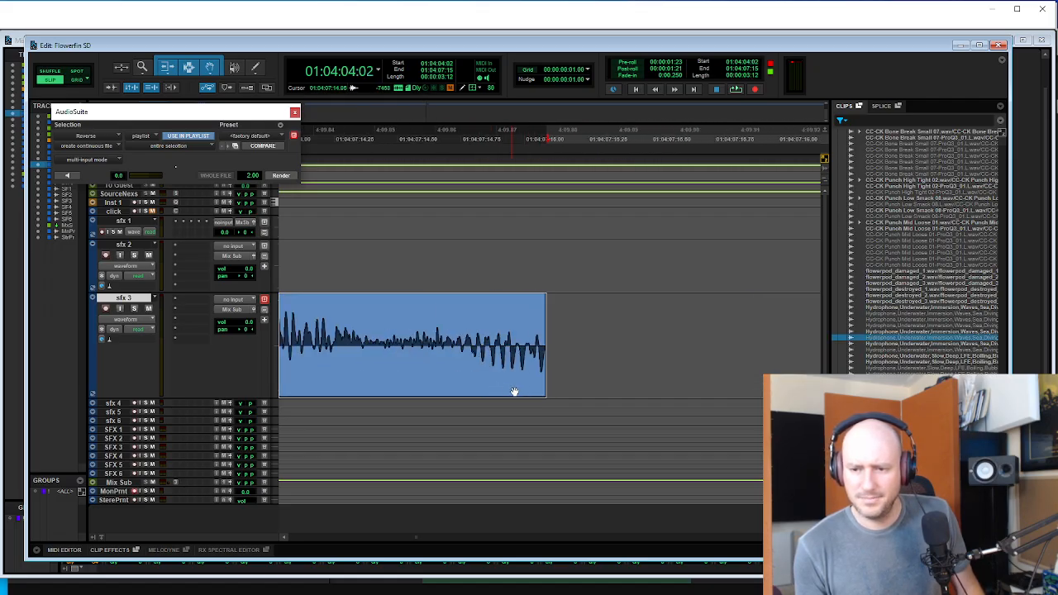
pyautogui.press('r')
pyautogui.press('r')
pyautogui.press('r')
pyautogui.press('r')
pyautogui.press('r')
pyautogui.press('r')
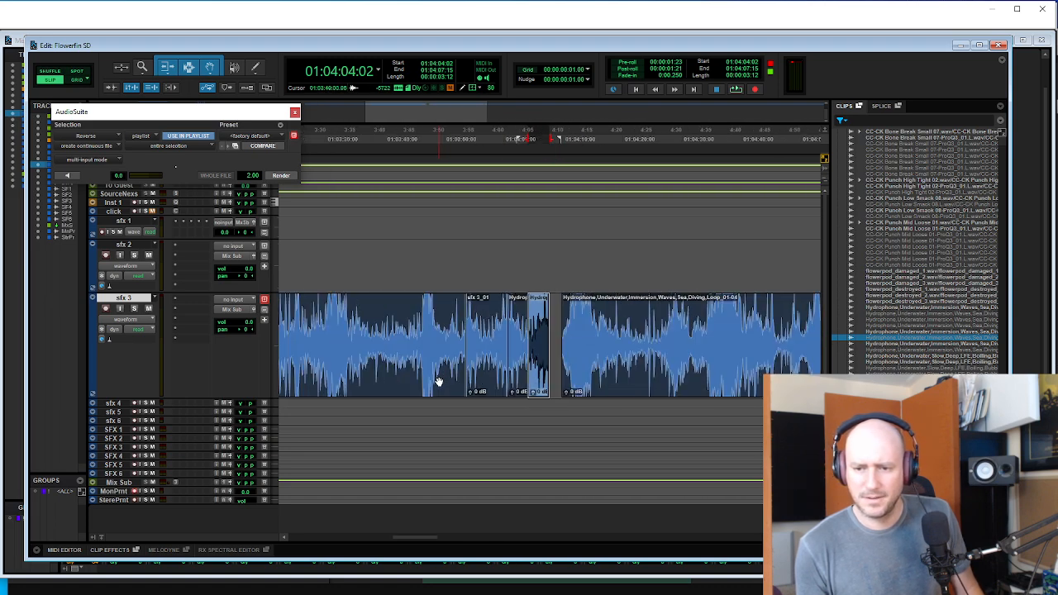
pyautogui.press('r')
pyautogui.press('r')
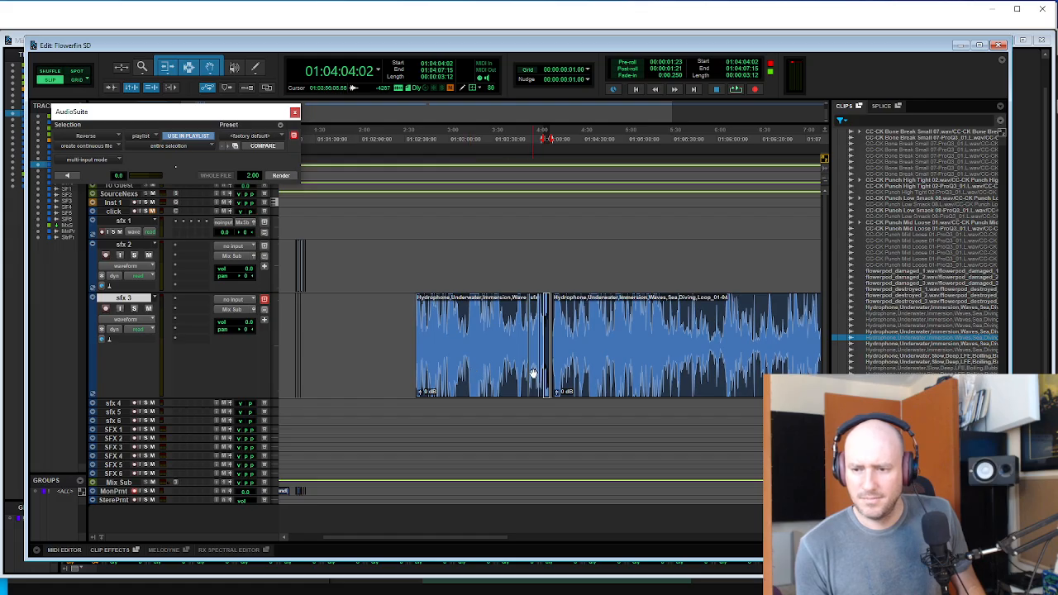
pyautogui.click(533, 374)
pyautogui.press('t')
pyautogui.press('t')
pyautogui.press('t')
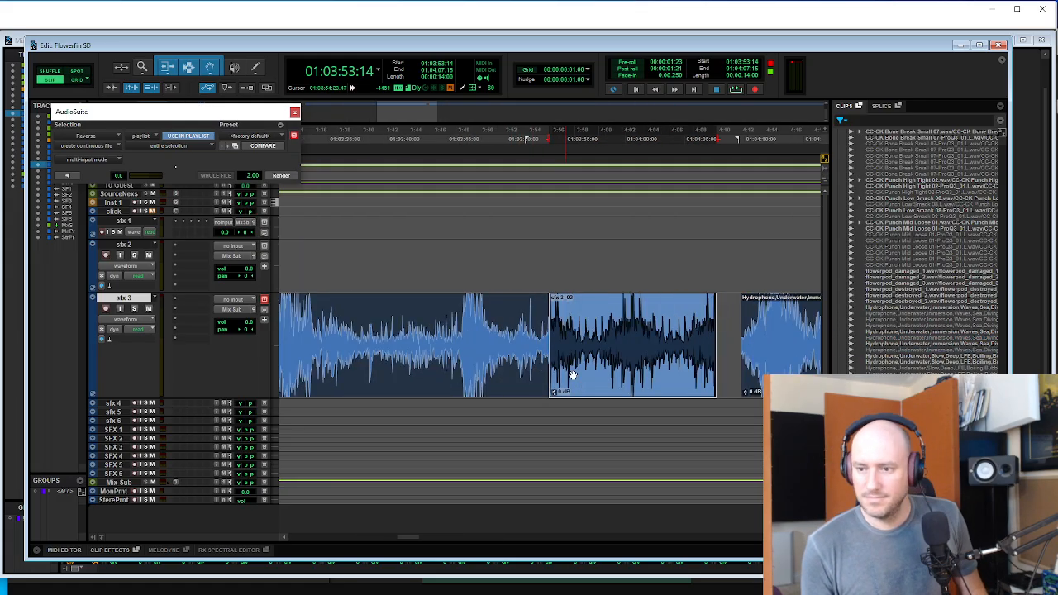
# - Move the consolidated clip up to sfx 2 and rename it playerfish_swim_loop
pyautogui.press('r')
pyautogui.moveTo(599, 373); pyautogui.dragTo(591, 265)
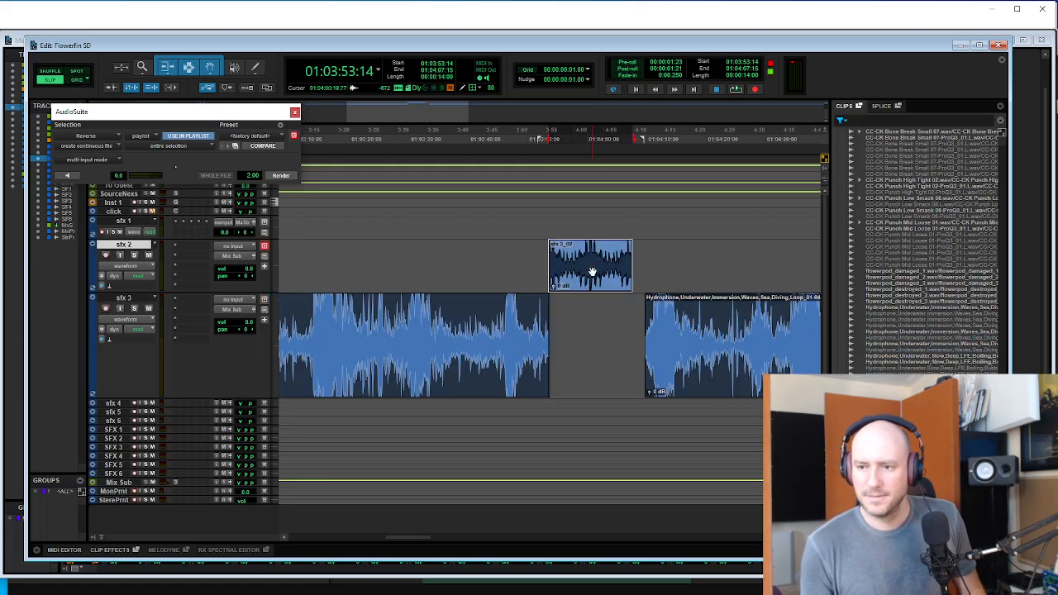
pyautogui.hotkey('alt', 'Tab')
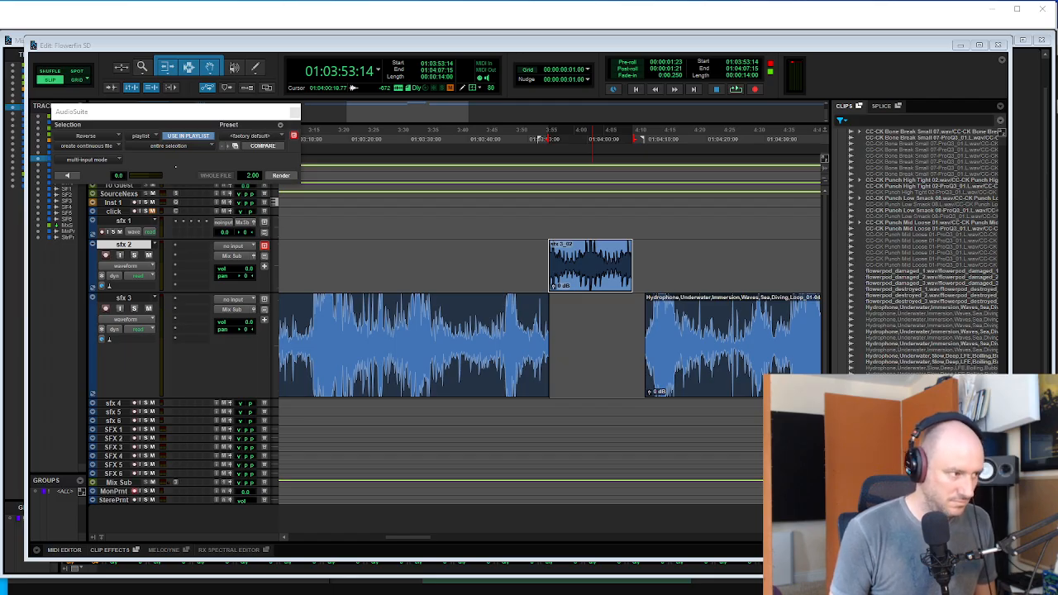
pyautogui.press('Return')
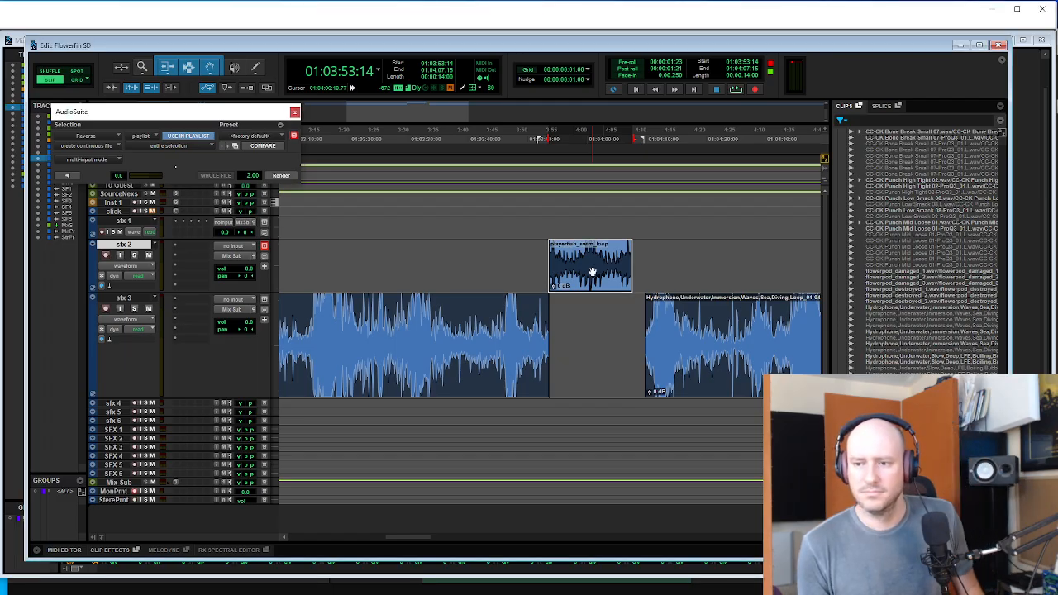
# - Move the swim loop clip down to the MonPrnt track and place the edit cursor just before it, at 01:03:52:20
pyautogui.moveTo(592, 271); pyautogui.dragTo(578, 493)
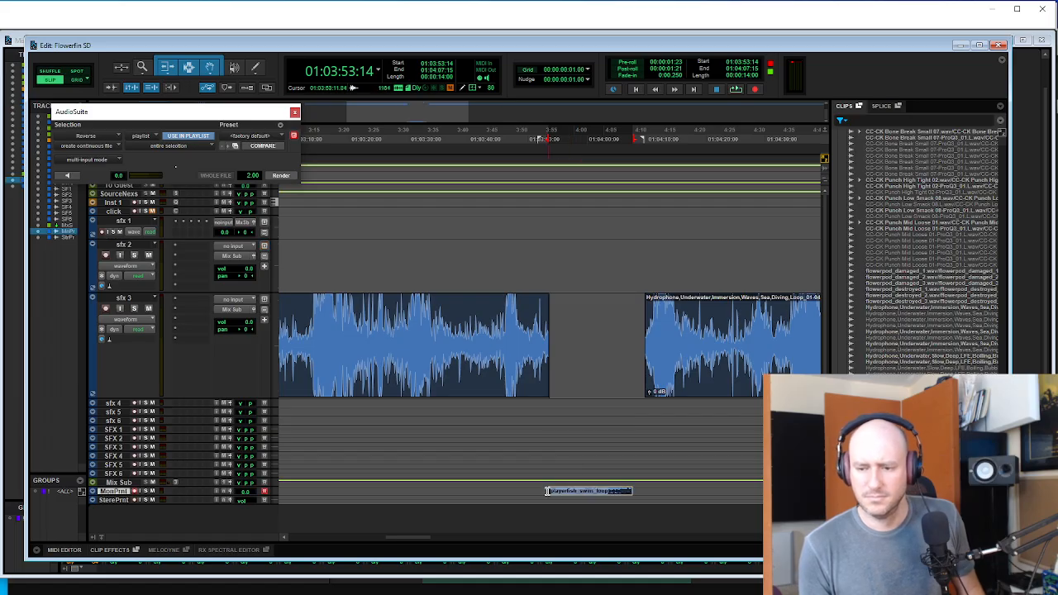
pyautogui.click(543, 491)
pyautogui.press('r')
pyautogui.press('r')
pyautogui.press('r')
pyautogui.press('t')
pyautogui.press('t')
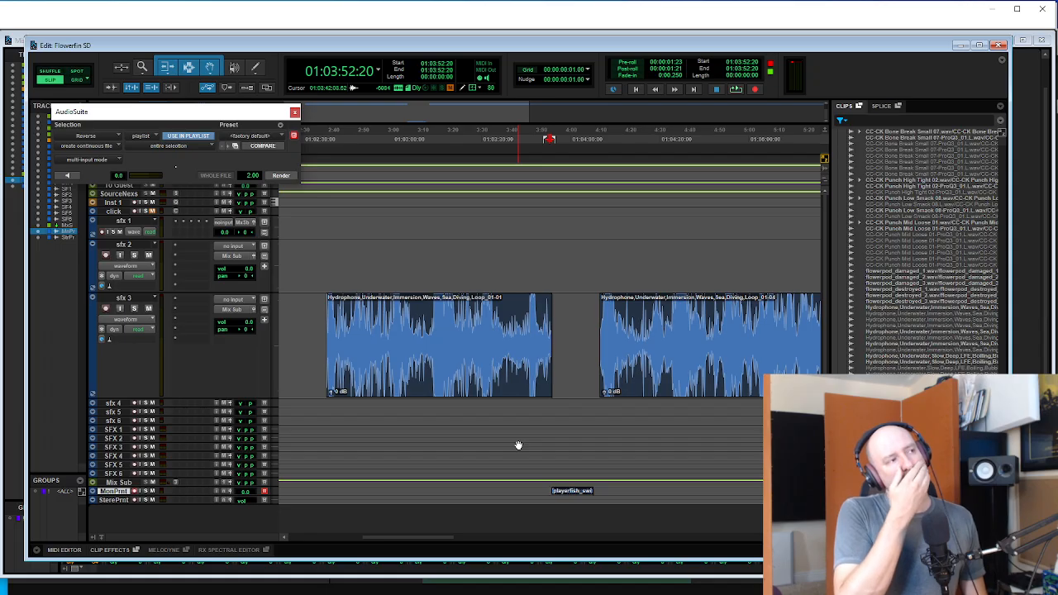
# - Switch to Unity and swim the fish from Scene32 through Scene33 into Scene34, collecting both food pieces there
pyautogui.hotkey('alt', 'Tab')
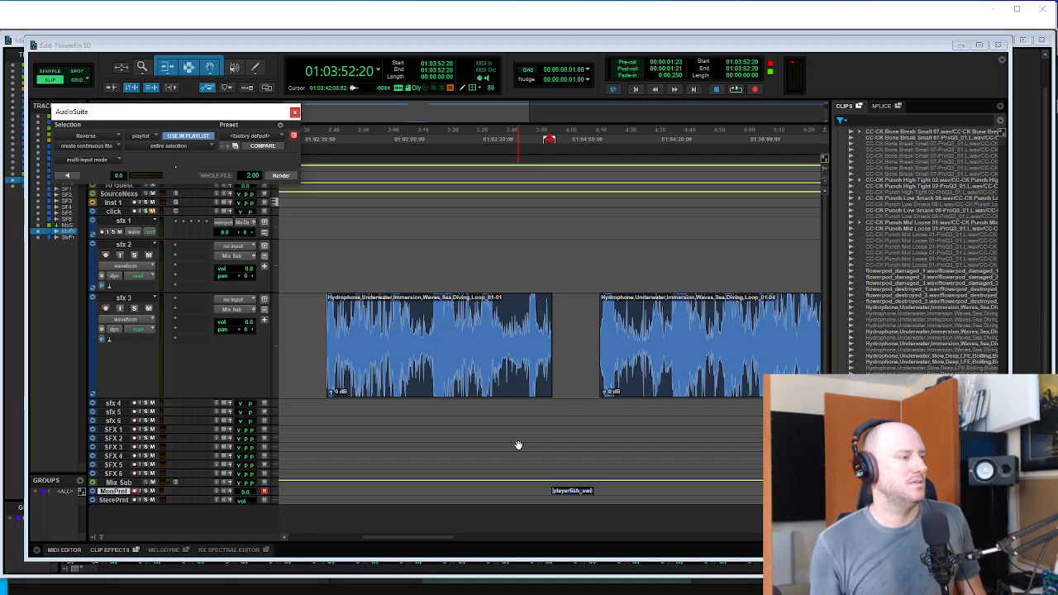
pyautogui.press('d')
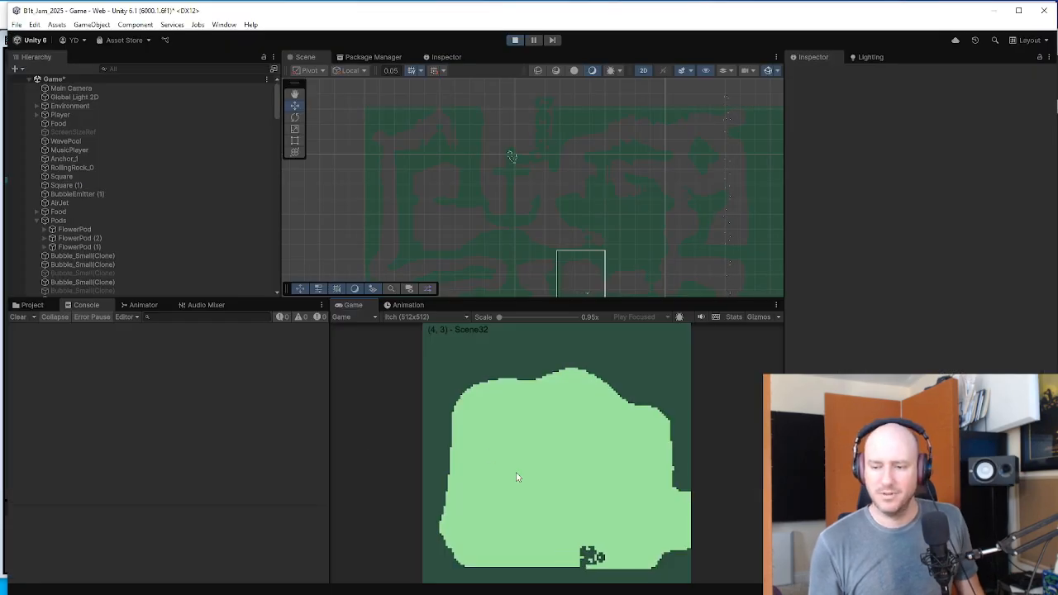
pyautogui.press('w')
pyautogui.press('d')
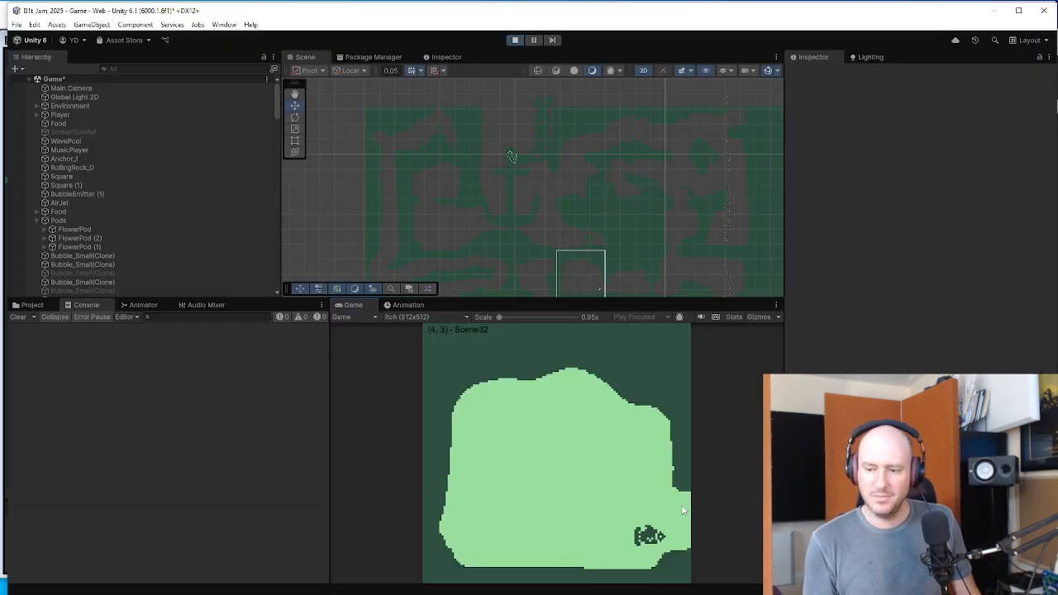
pyautogui.press('d')
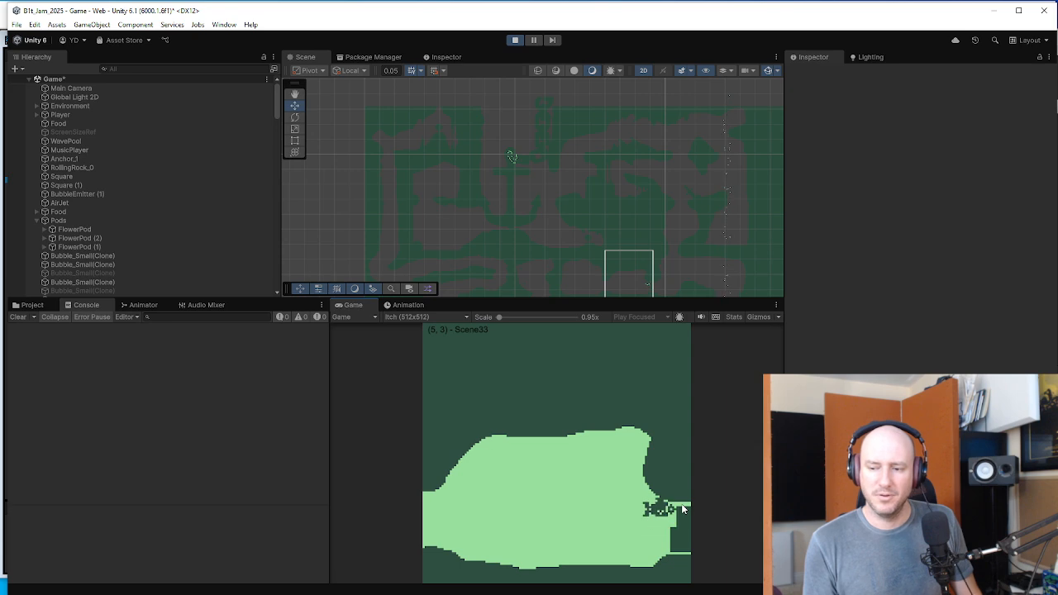
pyautogui.press('d')
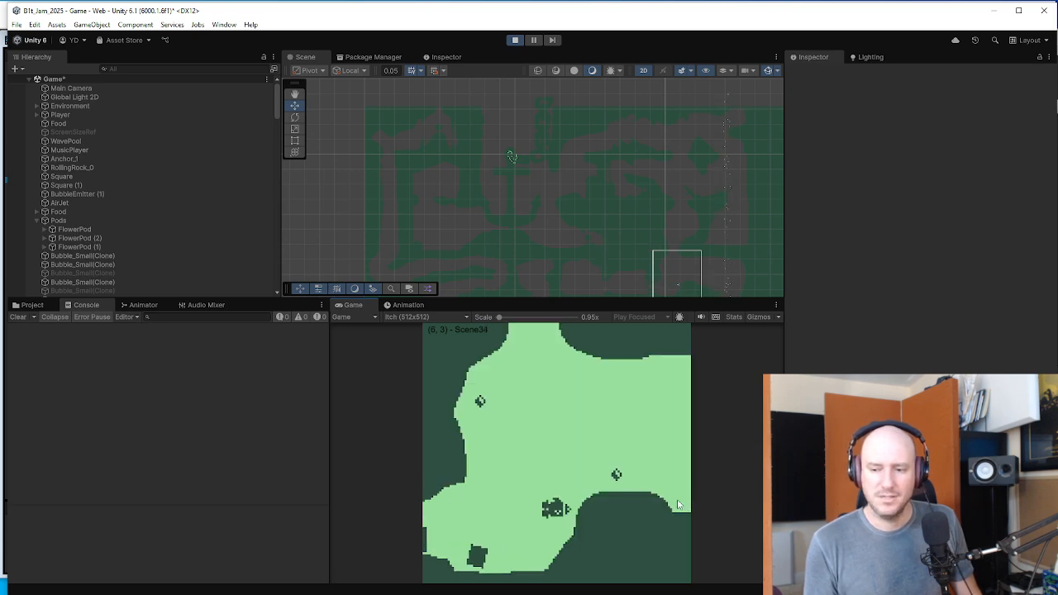
pyautogui.press('w')
pyautogui.press('s')
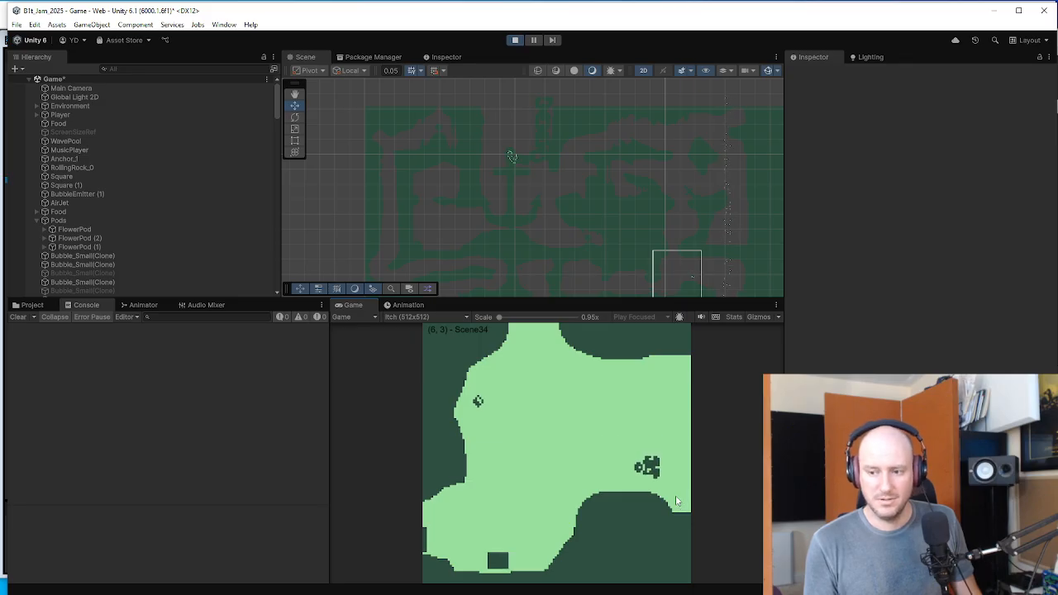
pyautogui.press('a')
pyautogui.press('w')
pyautogui.press('a')
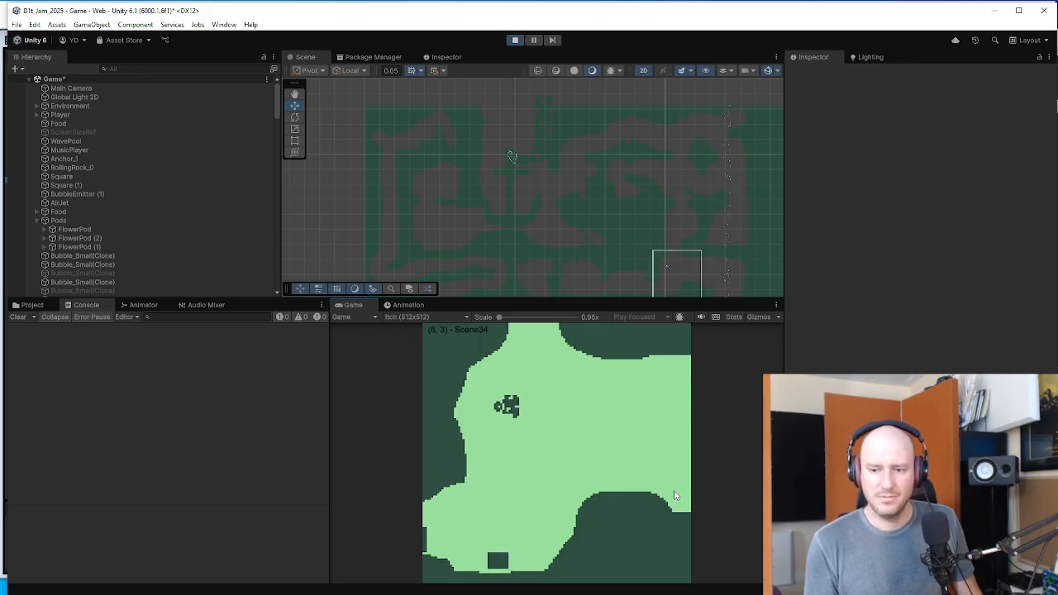
# - Swim the fish through Scene35 down into Scene44, eating a food piece in each, and stop play mode
pyautogui.press('d')
pyautogui.press('d')
pyautogui.press('s')
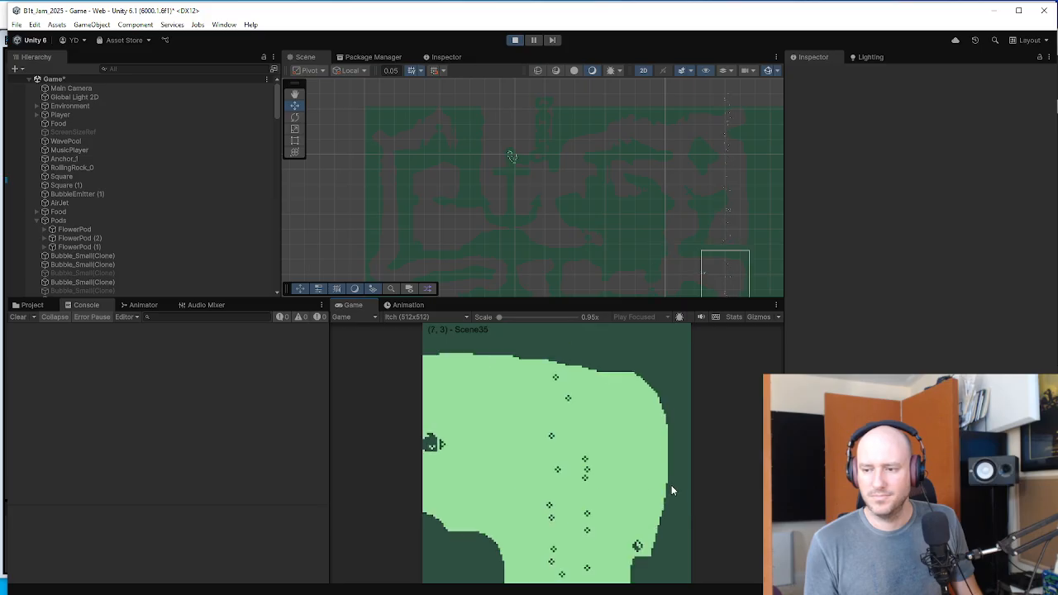
pyautogui.press('d')
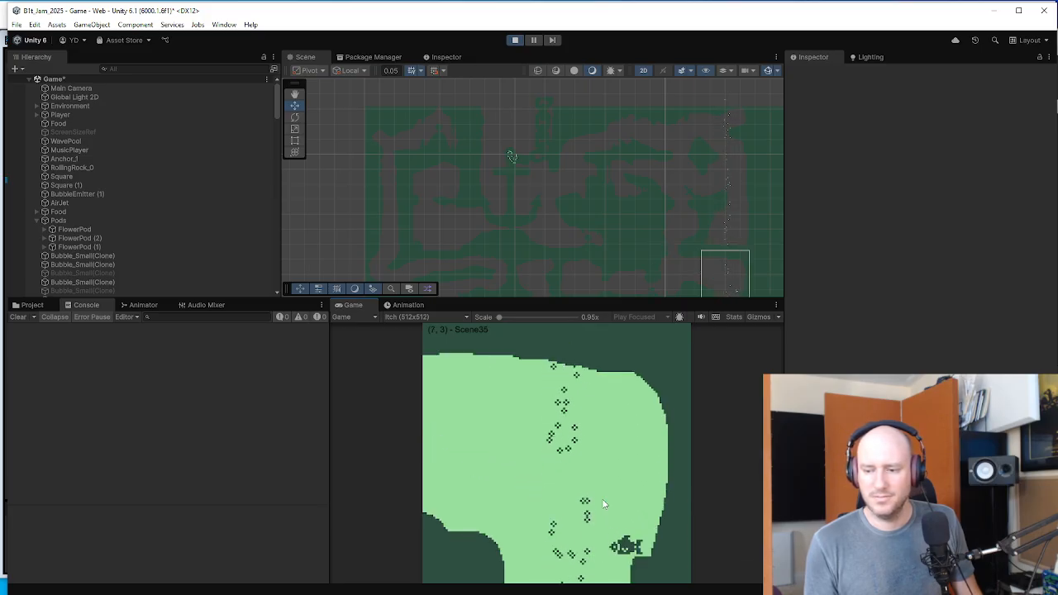
pyautogui.press('a')
pyautogui.press('s')
pyautogui.press('s')
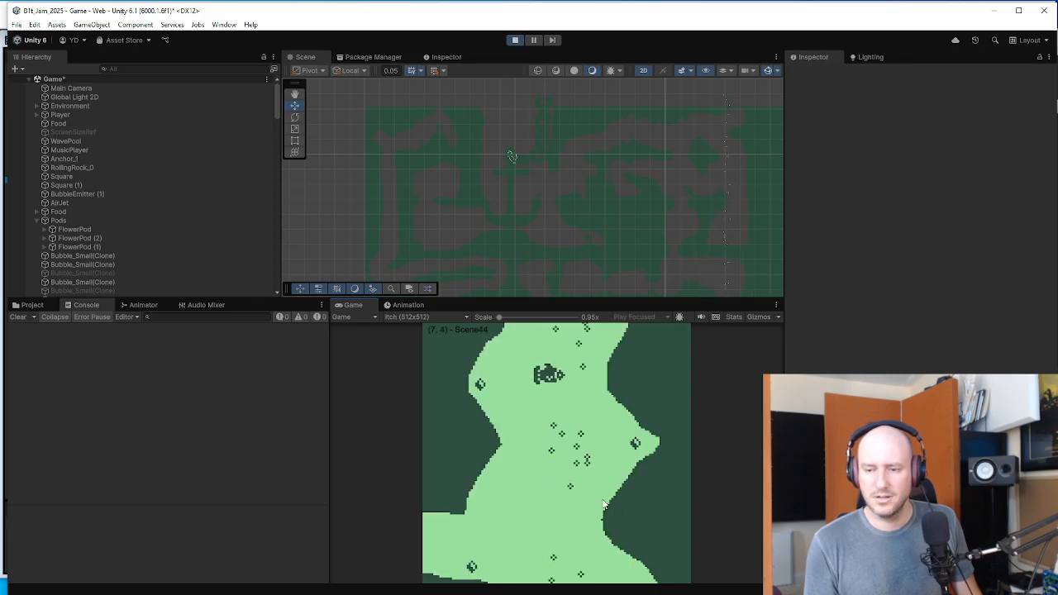
pyautogui.press('a')
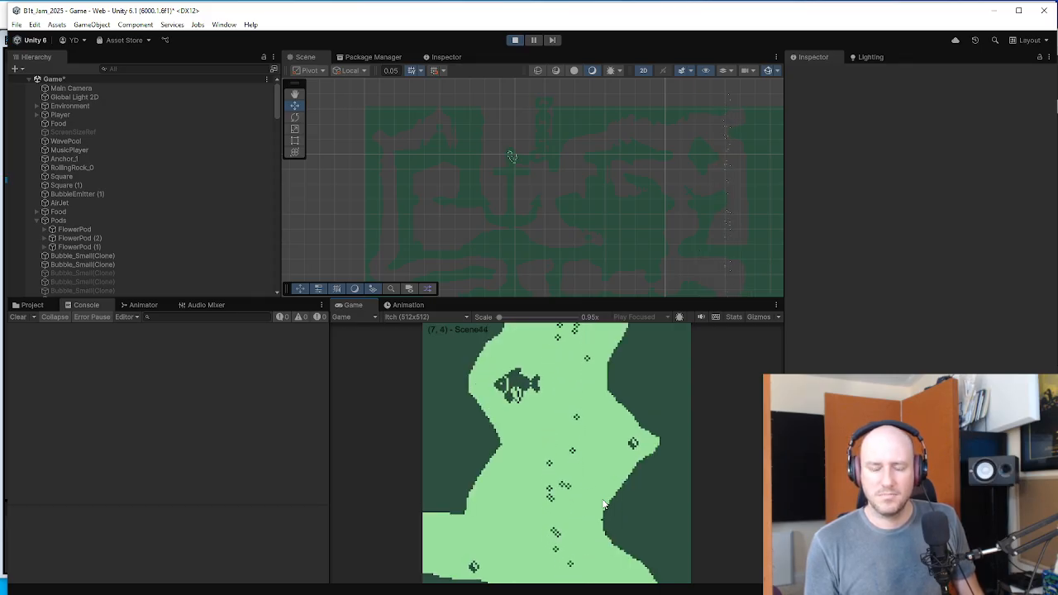
pyautogui.click(513, 40)
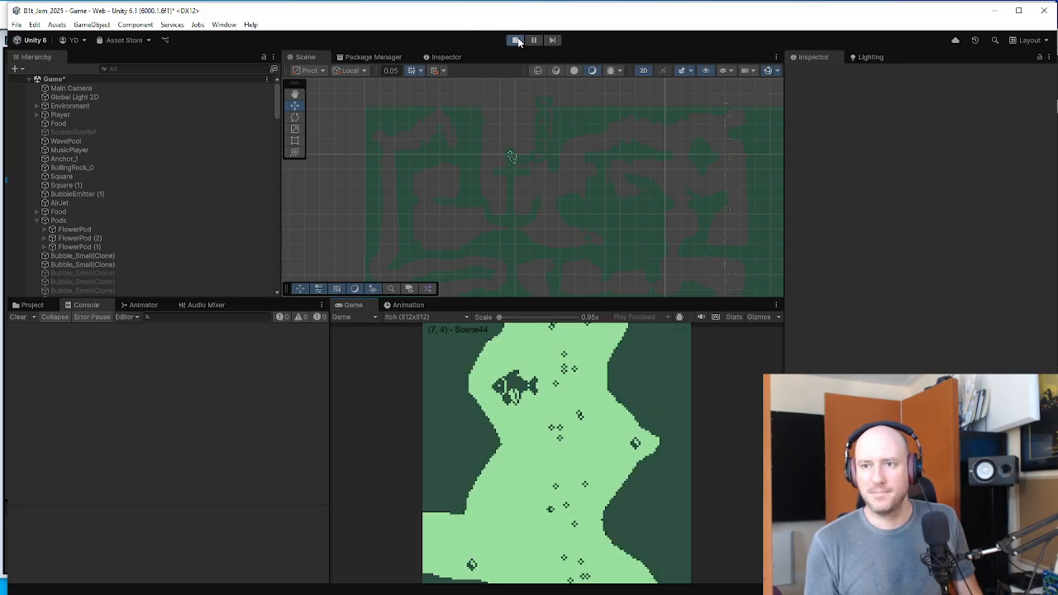
# - Return to Pro Tools and audition the sfx 3 underwater recording from 01:04:38:14
pyautogui.hotkey('alt', 'Tab')
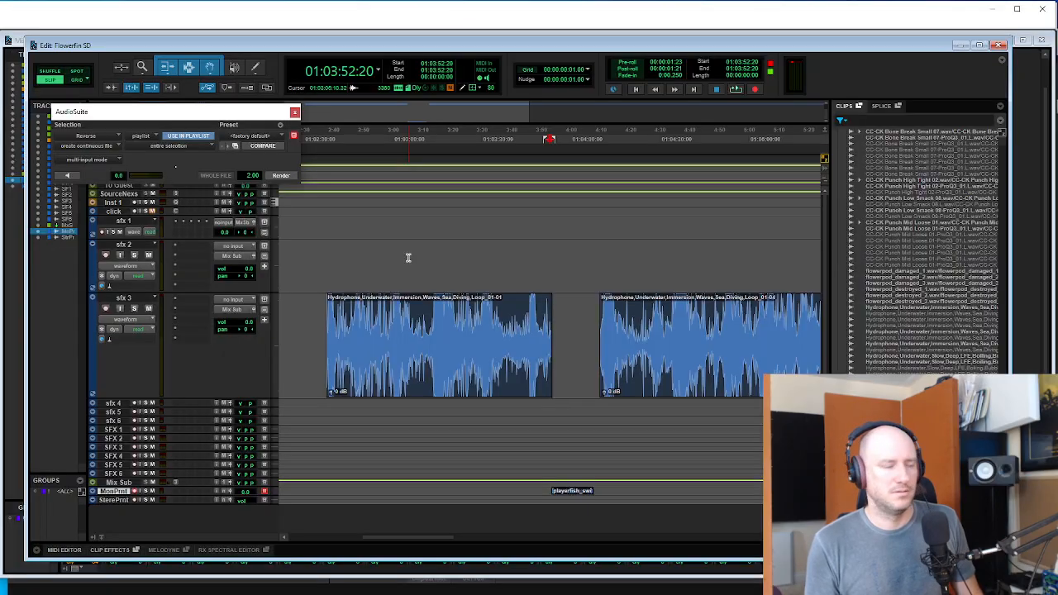
pyautogui.click(425, 308)
pyautogui.press('r')
pyautogui.press('r')
pyautogui.press('r')
pyautogui.press('r')
pyautogui.click(394, 260)
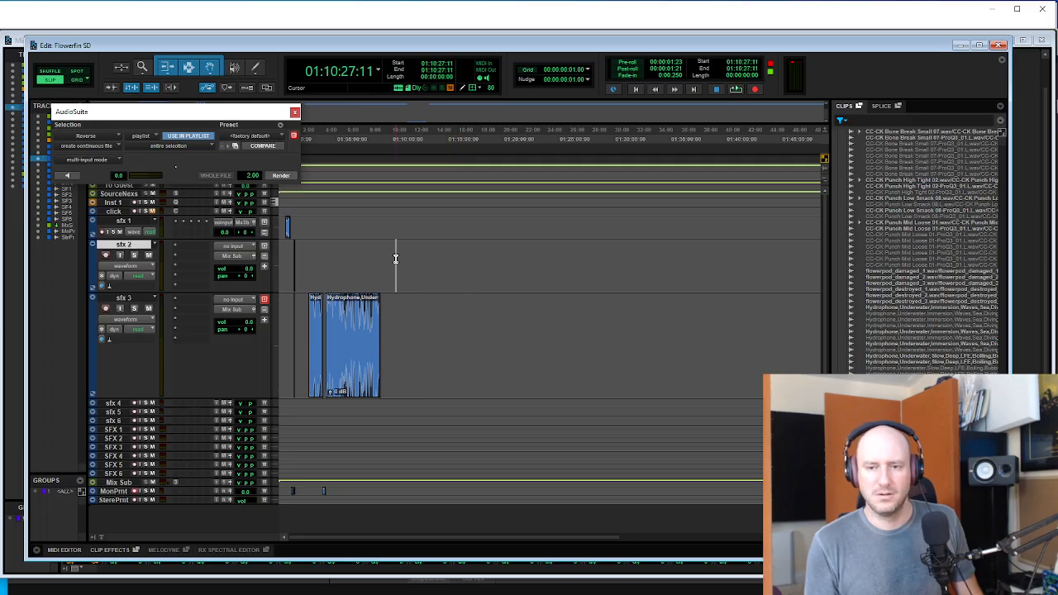
pyautogui.press('t')
pyautogui.press('t')
pyautogui.click(335, 263)
pyautogui.press('r')
pyautogui.press('space')
pyautogui.click(383, 262)
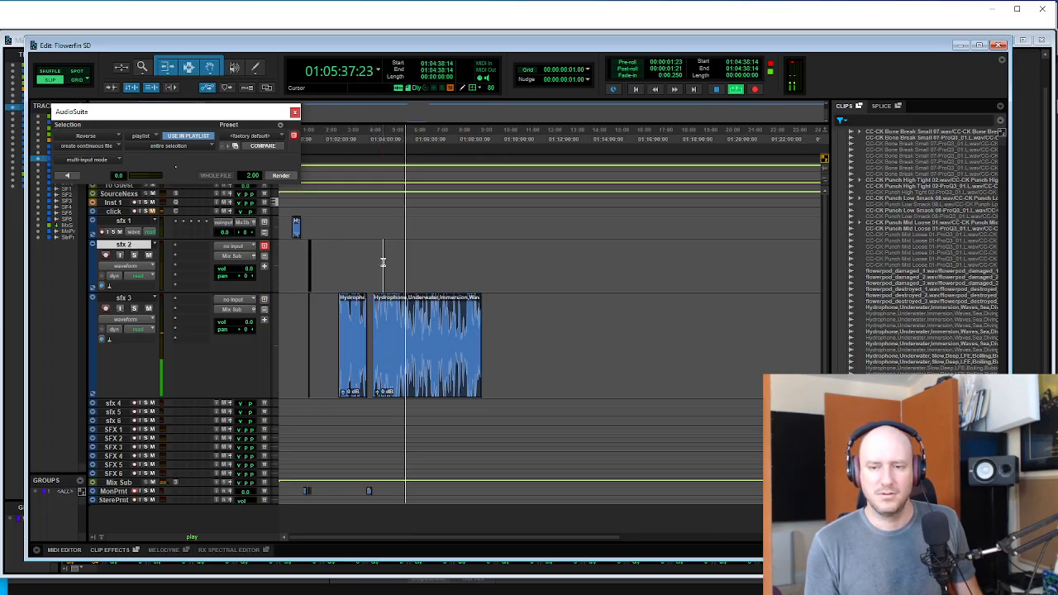
pyautogui.press('space')
# - Audition the hydrophone boiling clip on sfx 1 from around 01:00:35:02 and set the edit cursor near its start
pyautogui.click(360, 258)
pyautogui.click(293, 253)
pyautogui.press('space')
pyautogui.press('t')
pyautogui.press('t')
pyautogui.press('t')
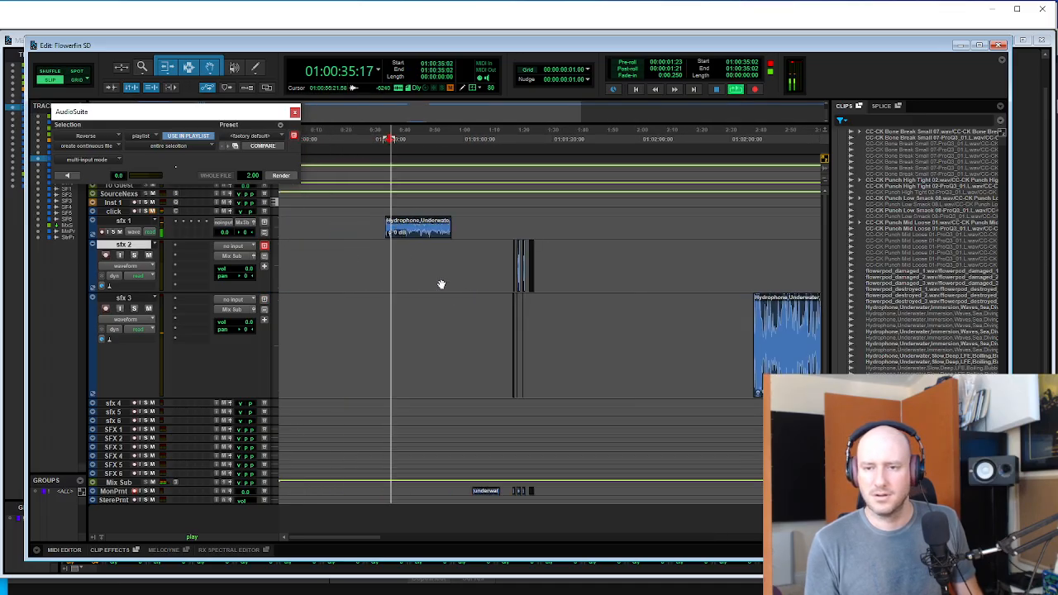
pyautogui.press('t')
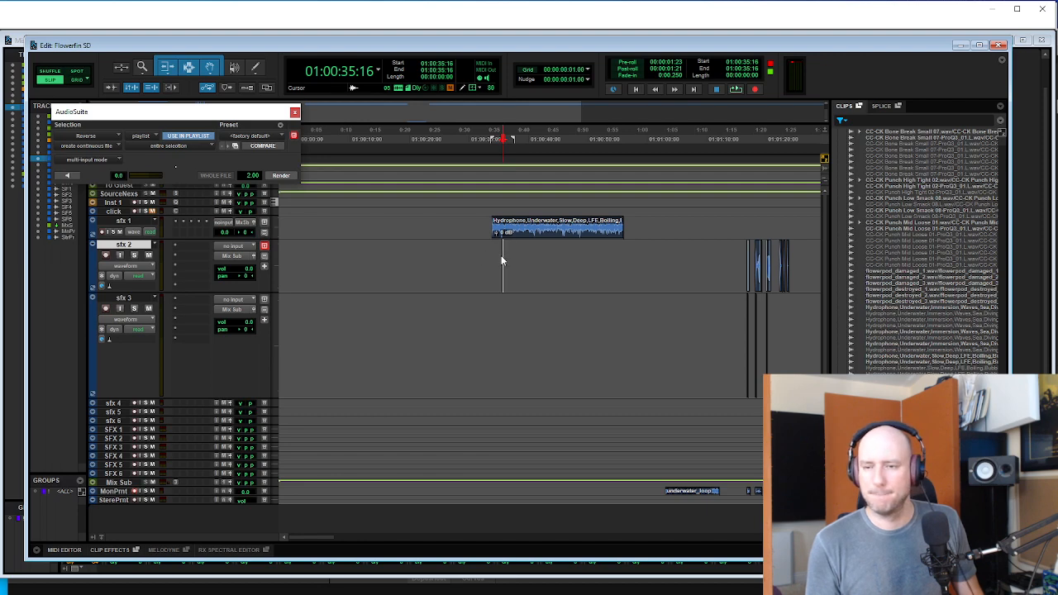
pyautogui.moveTo(500, 260); pyautogui.dragTo(516, 258)
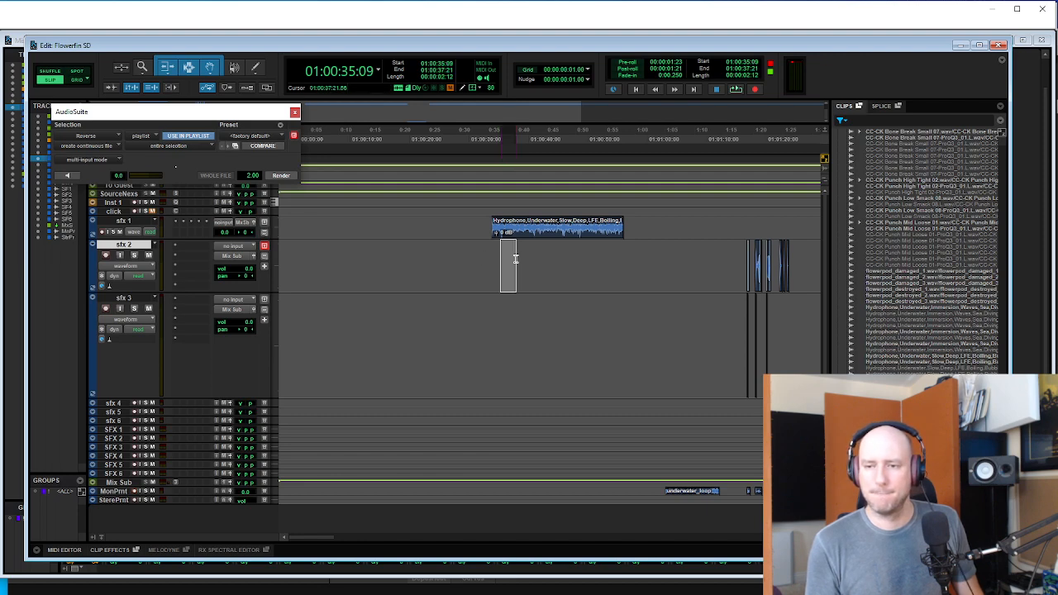
pyautogui.click(497, 254)
# - Switch to Unity, start play mode, and return to Pro Tools
pyautogui.hotkey('alt', 'Tab')
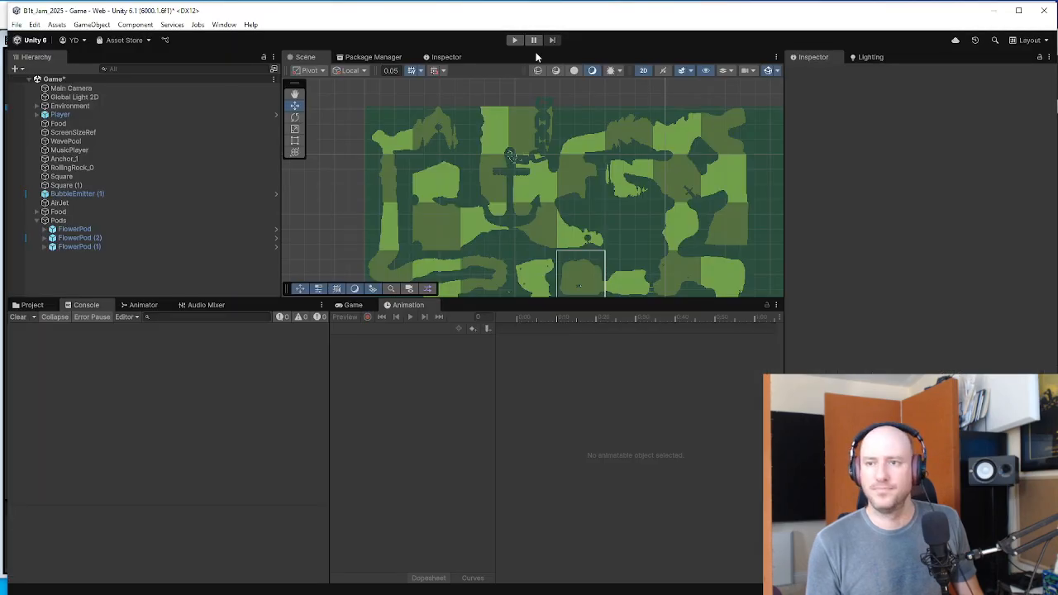
pyautogui.click(514, 40)
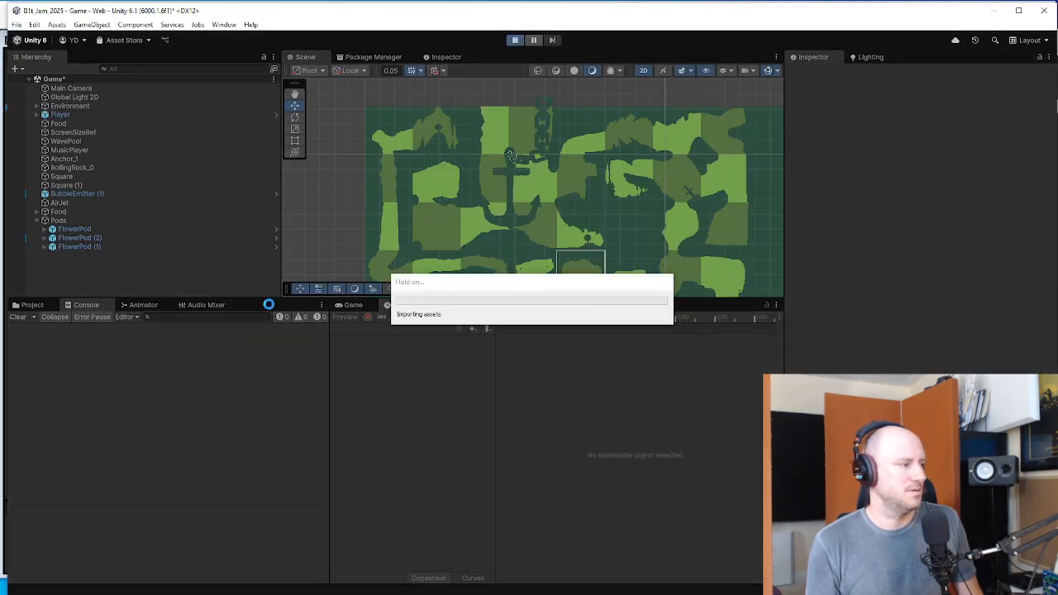
pyautogui.hotkey('alt', 'Tab')
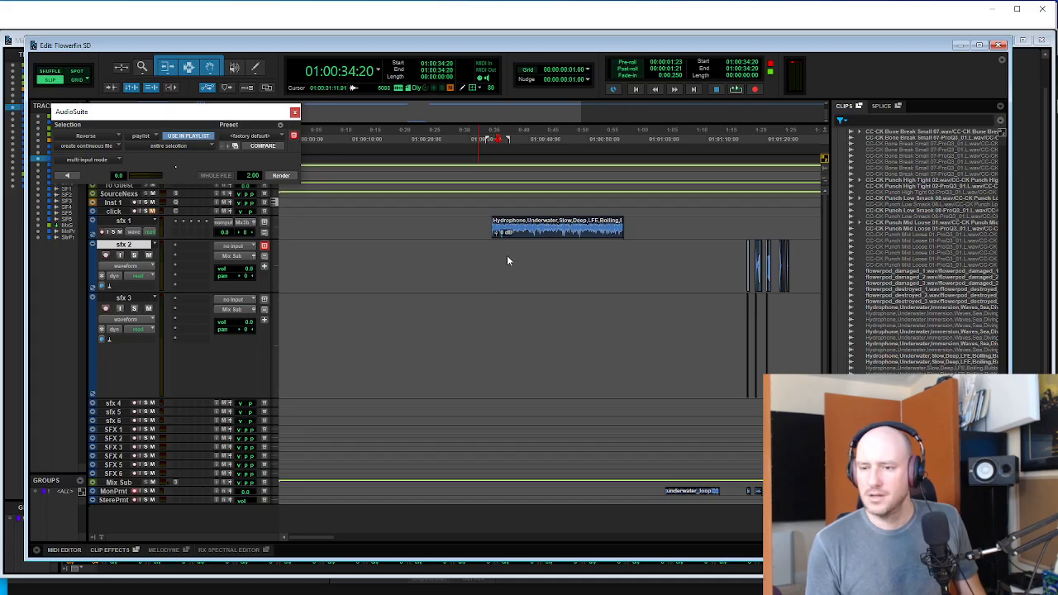
# - Switch to Soundminer and search the sound library for "squish"
pyautogui.hotkey('alt', 'Tab')
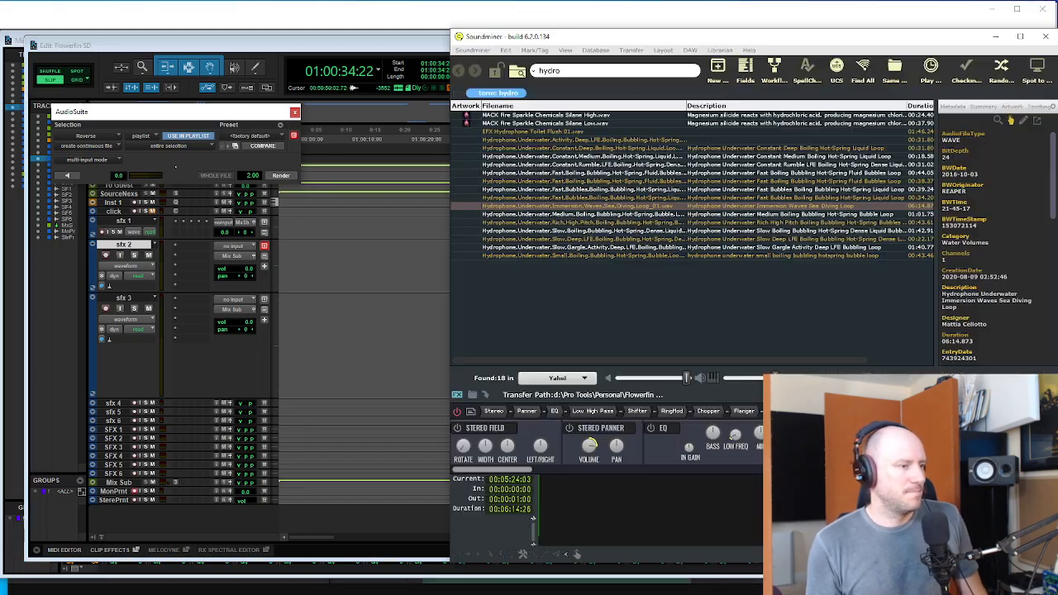
pyautogui.click(532, 71)
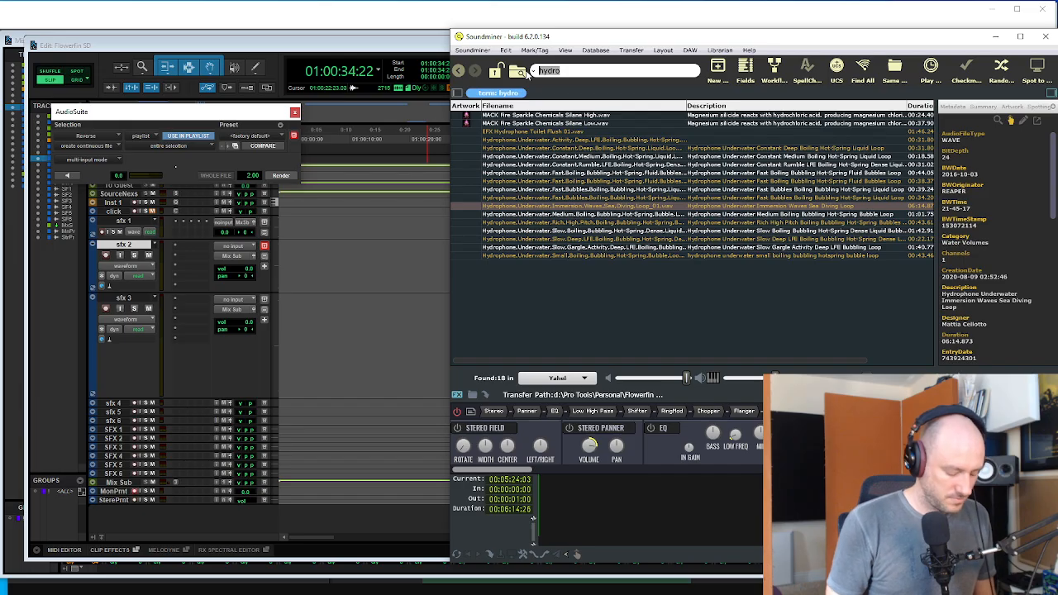
pyautogui.write('squish')
pyautogui.press('Return')
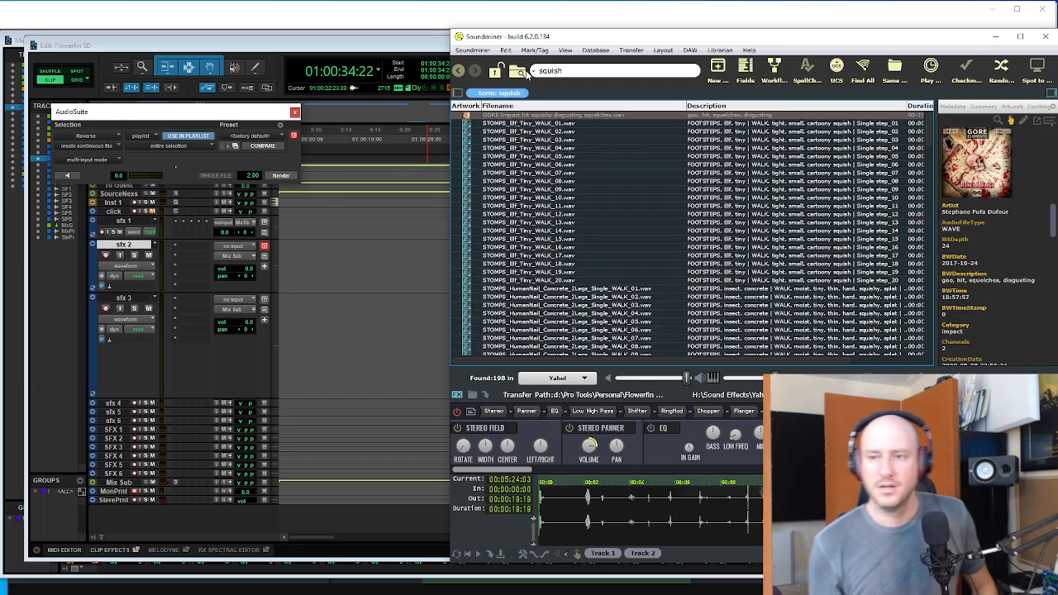
# - Audition several of the STOMPS_Elf_Tiny_WALK and STOMPS_HumanNail_Concrete footstep sounds in the "squish" results
pyautogui.click(565, 249)
pyautogui.scroll(-3, 562, 252)
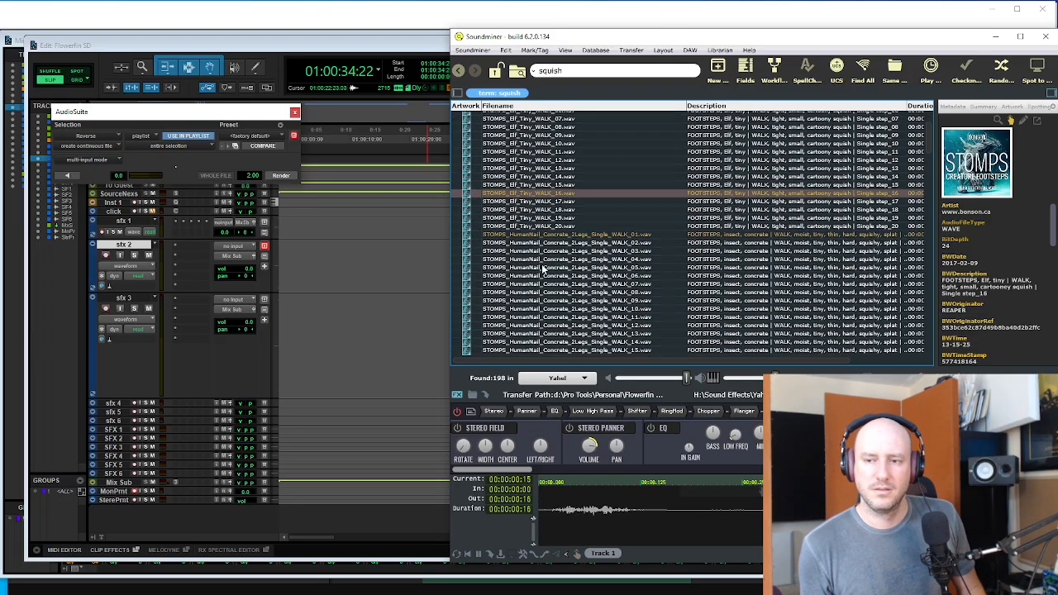
pyautogui.click(541, 259)
pyautogui.click(531, 150)
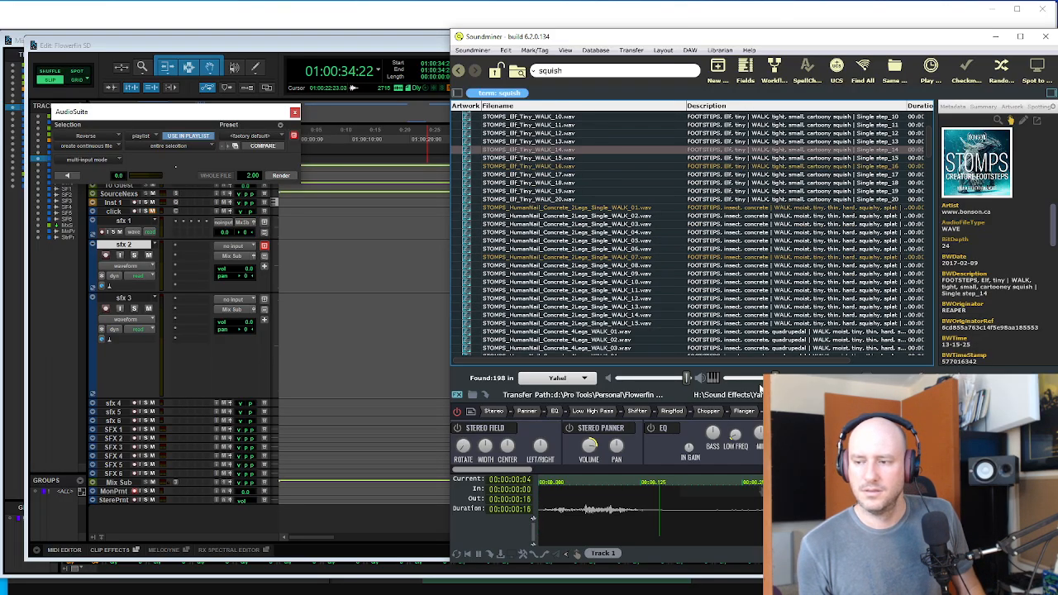
pyautogui.click(533, 265)
pyautogui.scroll(-5, 549, 285)
# - Audition a range of STOMPS_Ski_Boots_Mud_2Legs_RUN sounds, ending with number 66
pyautogui.click(558, 296)
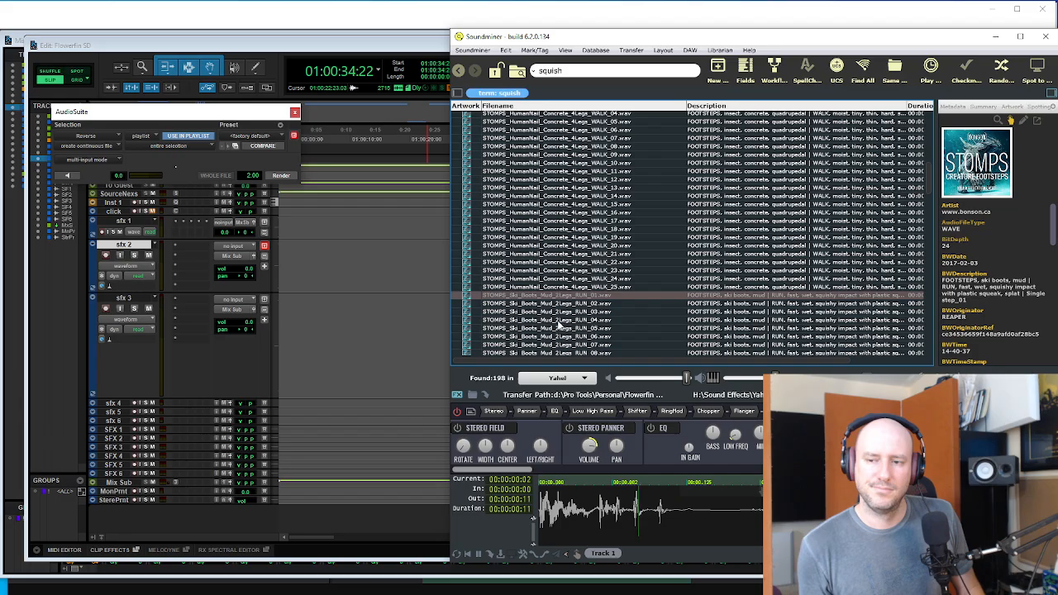
pyautogui.click(543, 272)
pyautogui.click(556, 322)
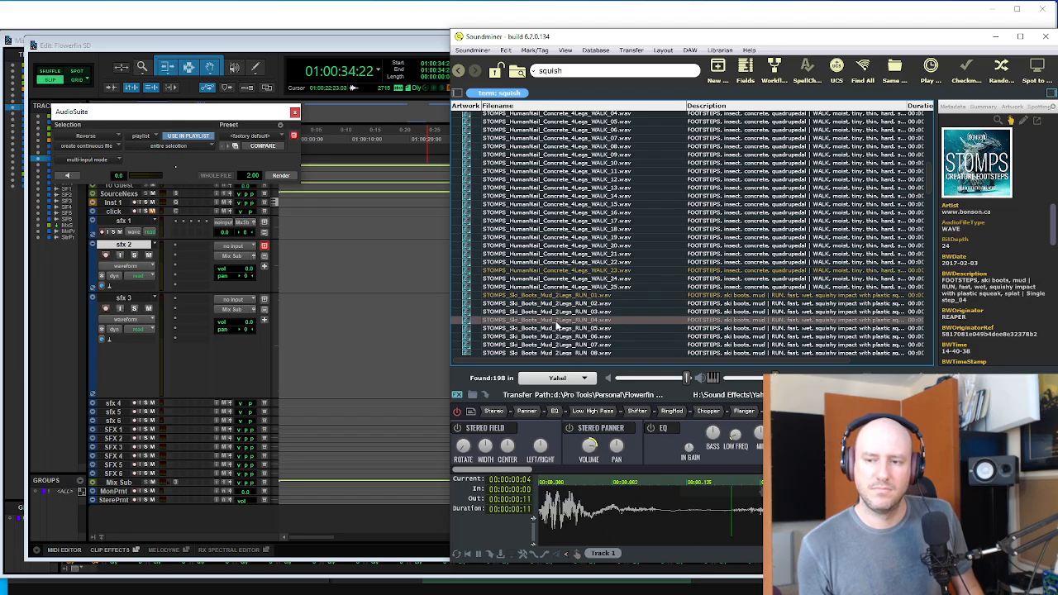
pyautogui.scroll(-10, 553, 313)
pyautogui.click(554, 312)
pyautogui.scroll(-5, 553, 314)
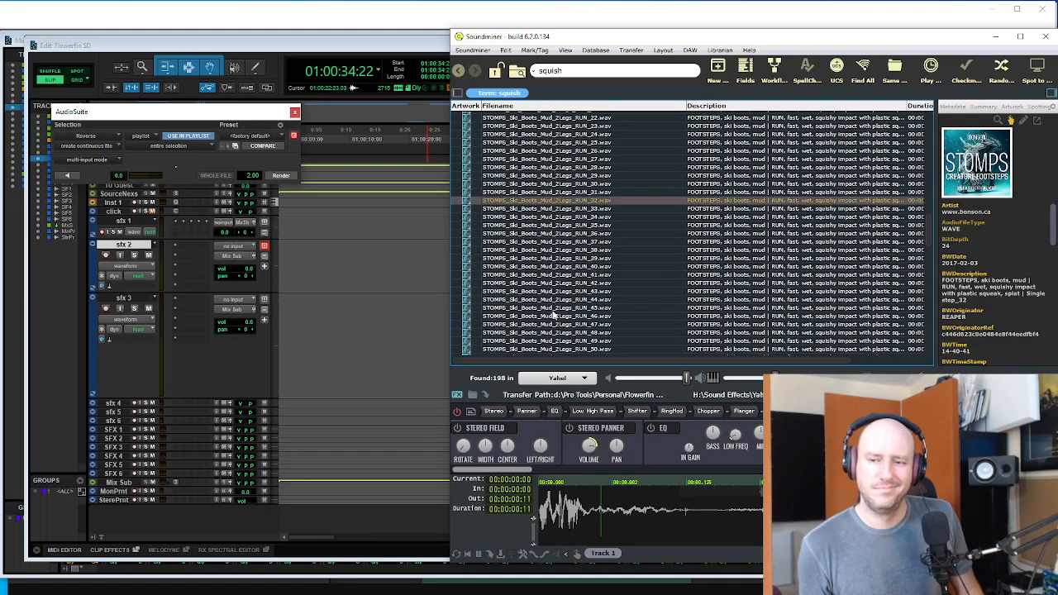
pyautogui.click(553, 314)
pyautogui.scroll(-7, 550, 309)
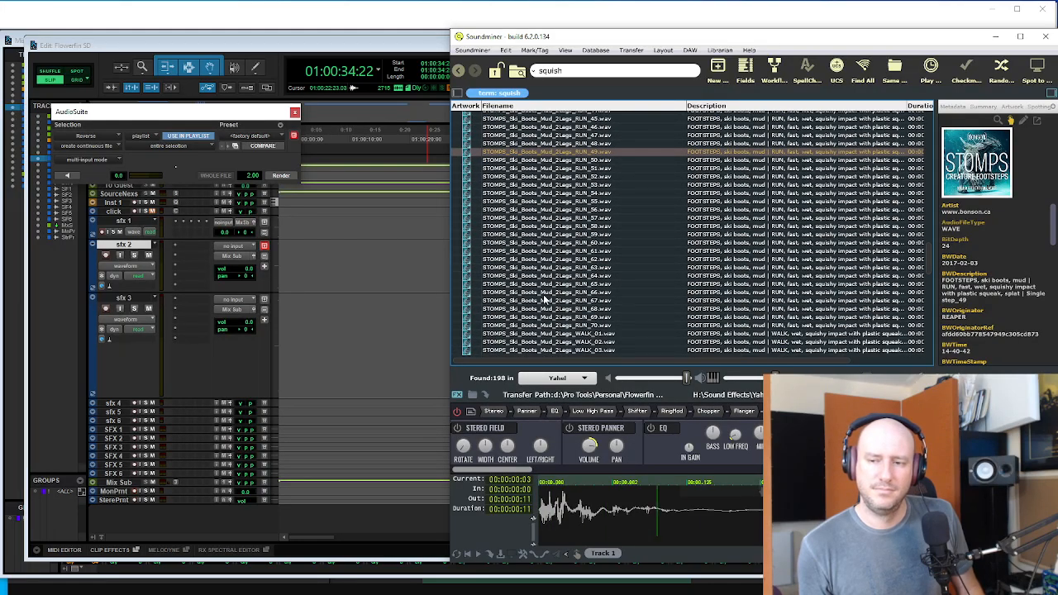
pyautogui.click(545, 293)
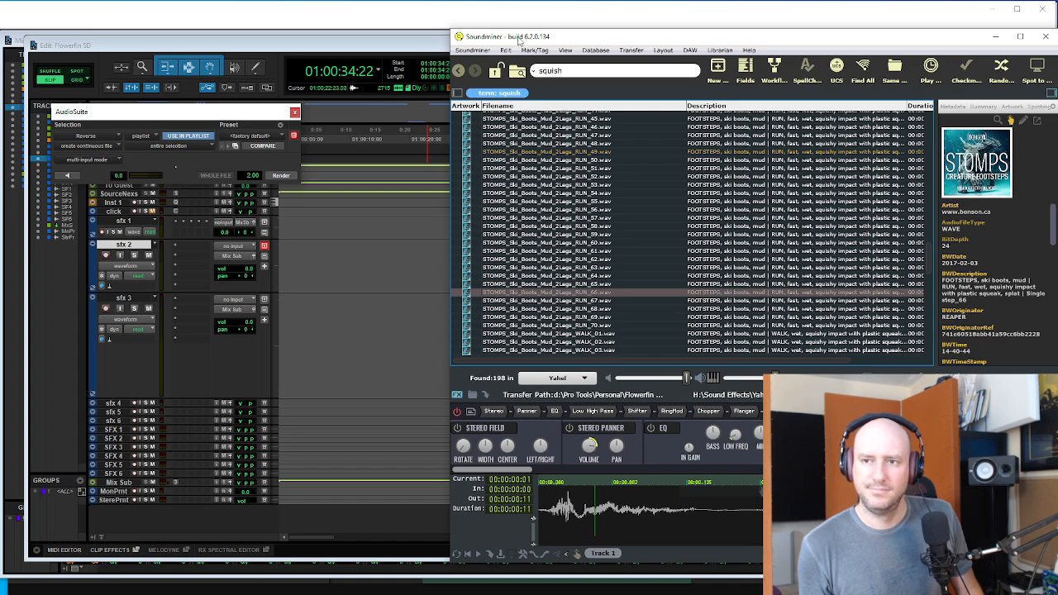
# - Place STOMPS_Ski_Boots_Mud_2Legs_RUN_66.wav on the sfx 2 track of the Pro Tools session at 01:00:34:17 and play it
pyautogui.moveTo(519, 40); pyautogui.dragTo(703, 52)
pyautogui.moveTo(727, 309); pyautogui.dragTo(497, 263)
pyautogui.click(481, 256)
pyautogui.press('Tab')
pyautogui.press('space')
pyautogui.press('t')
pyautogui.press('t')
pyautogui.press('t')
pyautogui.press('t')
pyautogui.press('t')
pyautogui.press('t')
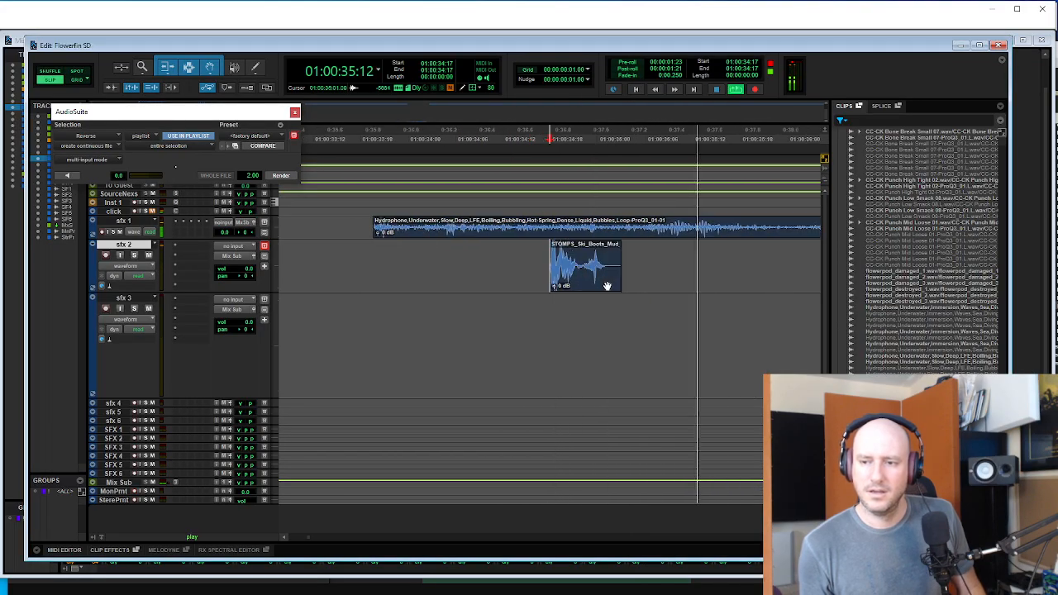
pyautogui.press('space')
# - Render the ski boots clip with Vari-Fi set to Speed Up and fades off, and play the result
pyautogui.click(597, 279)
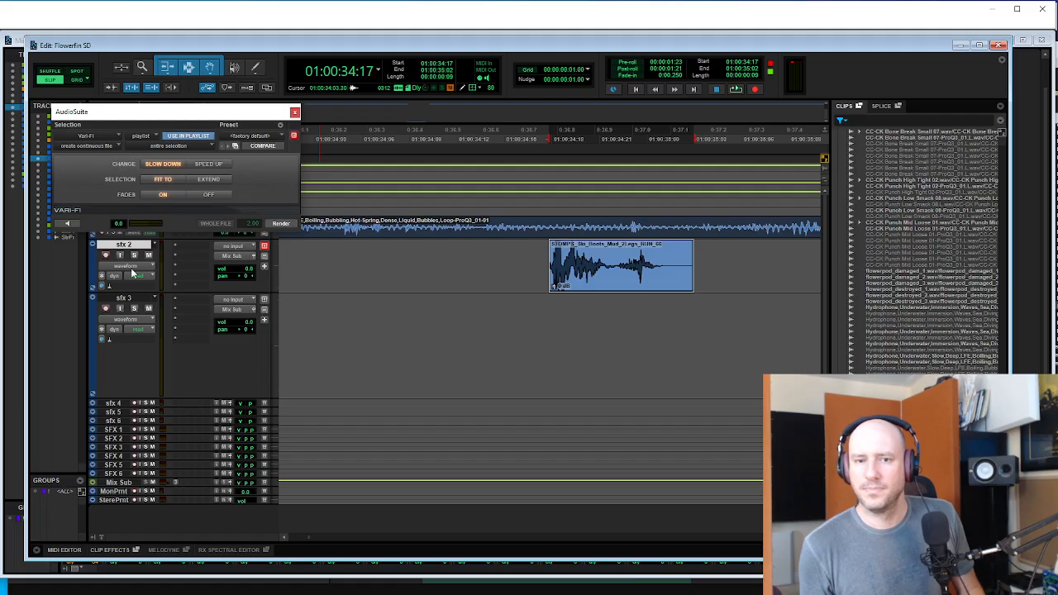
pyautogui.click(279, 230)
pyautogui.click(519, 262)
pyautogui.press('space')
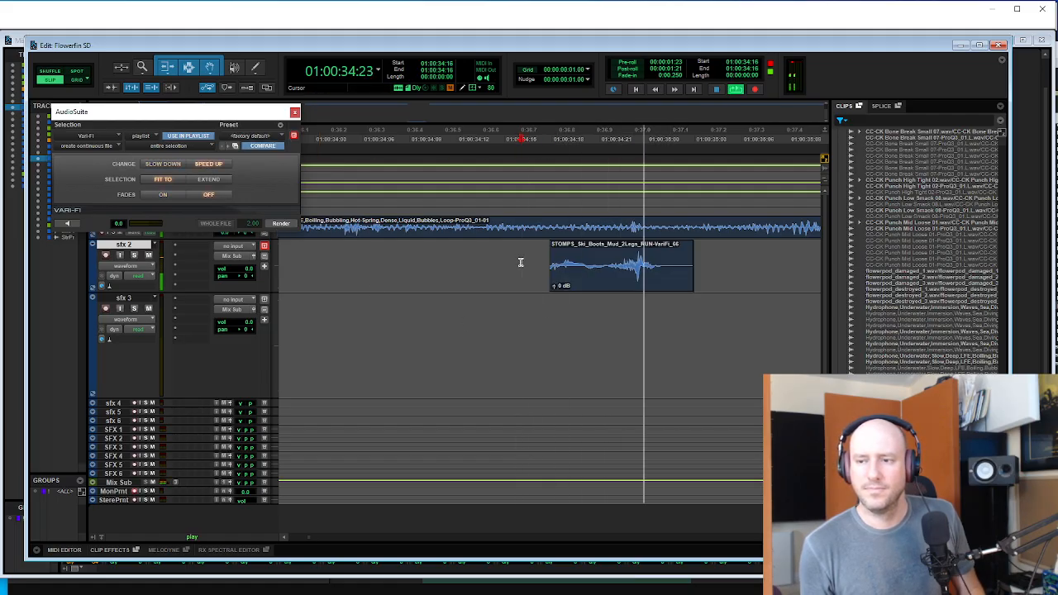
# - Raise the Vari-Fi clip's gain to +7.0 dB and trim its start to 01:00:34:21 with a fade-in
pyautogui.hotkey('ctrl', '[')
pyautogui.click(567, 281)
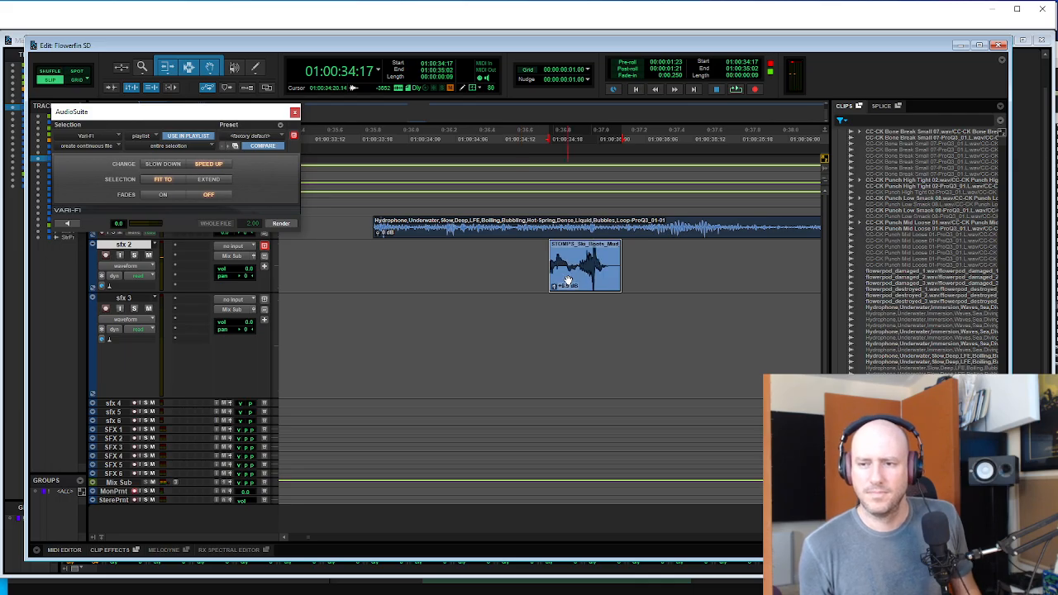
pyautogui.click(576, 258)
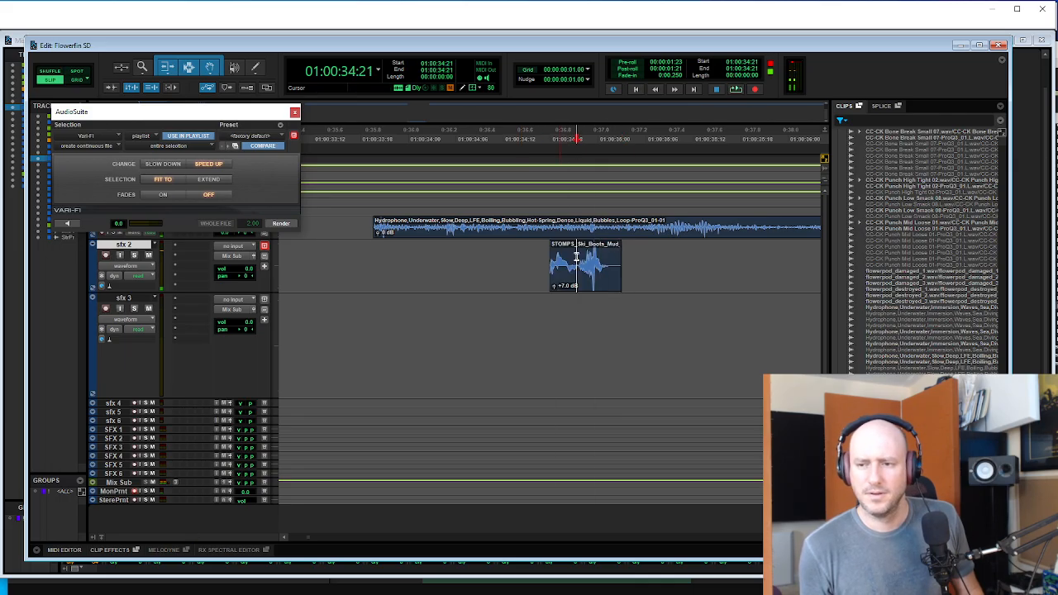
pyautogui.press('a')
pyautogui.press('space')
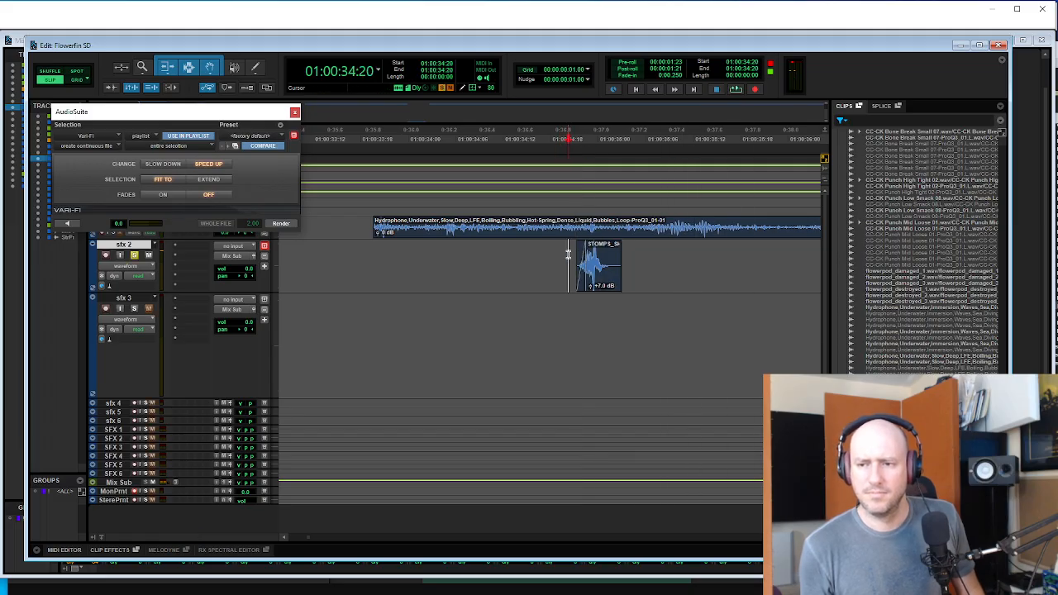
pyautogui.press('Tab')
pyautogui.press('space')
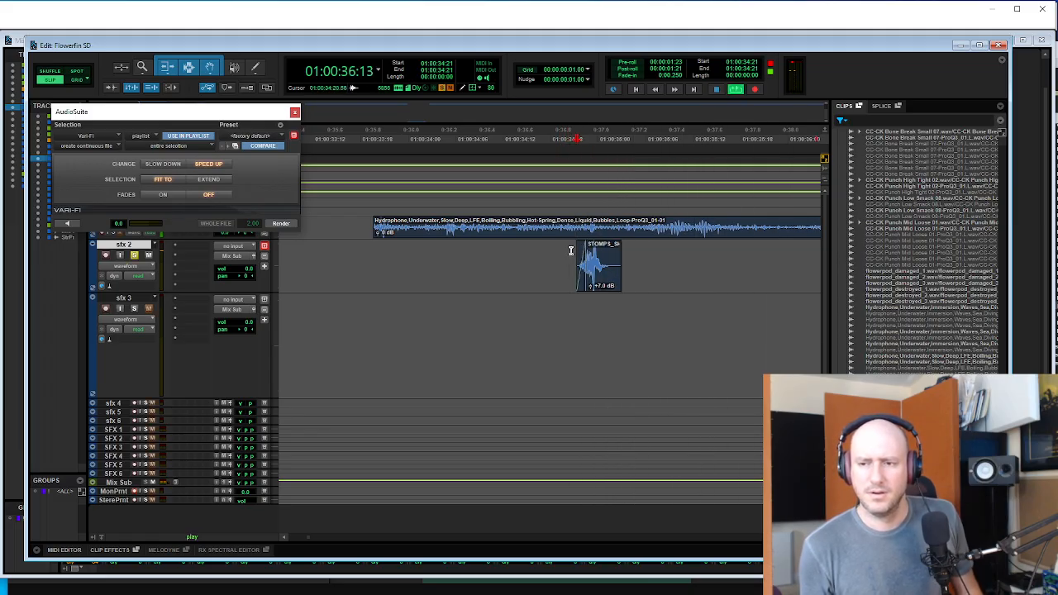
pyautogui.click(564, 257)
pyautogui.press('space')
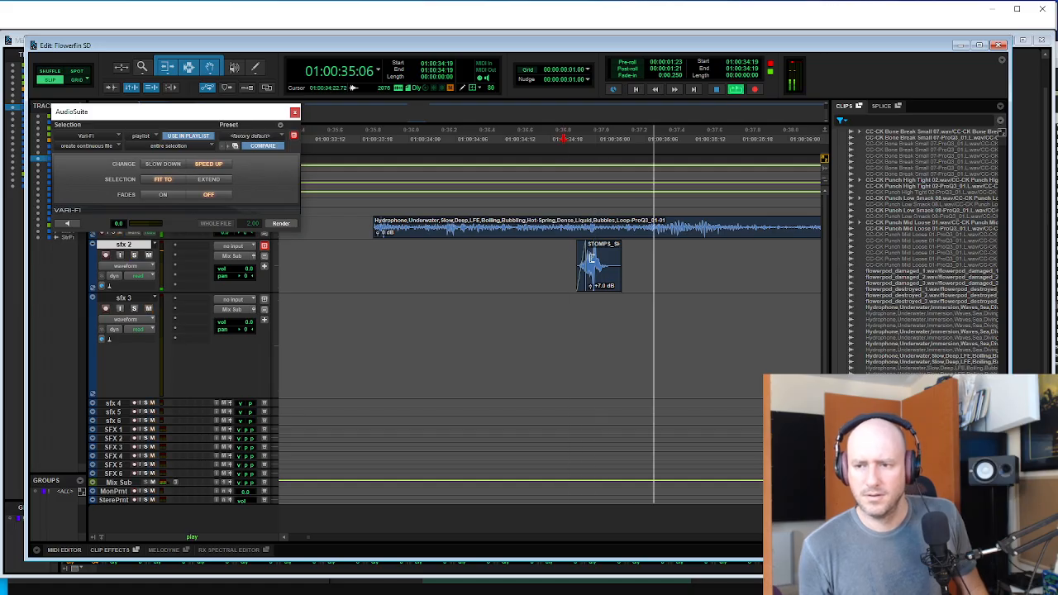
pyautogui.press('space')
# - Audition the Vari-Fi clip on sfx 2 from 01:00:34:23 to judge where its tail should be cut
pyautogui.click(601, 258)
pyautogui.press('t')
pyautogui.press('t')
pyautogui.click(518, 313)
pyautogui.press('space')
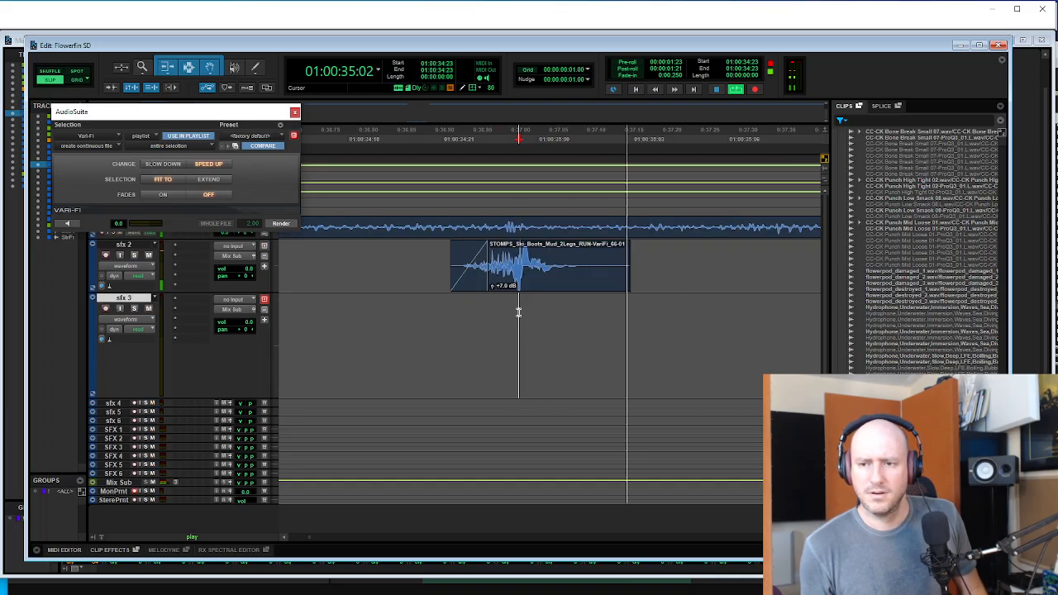
pyautogui.press('space')
pyautogui.press('space')
pyautogui.press('space')
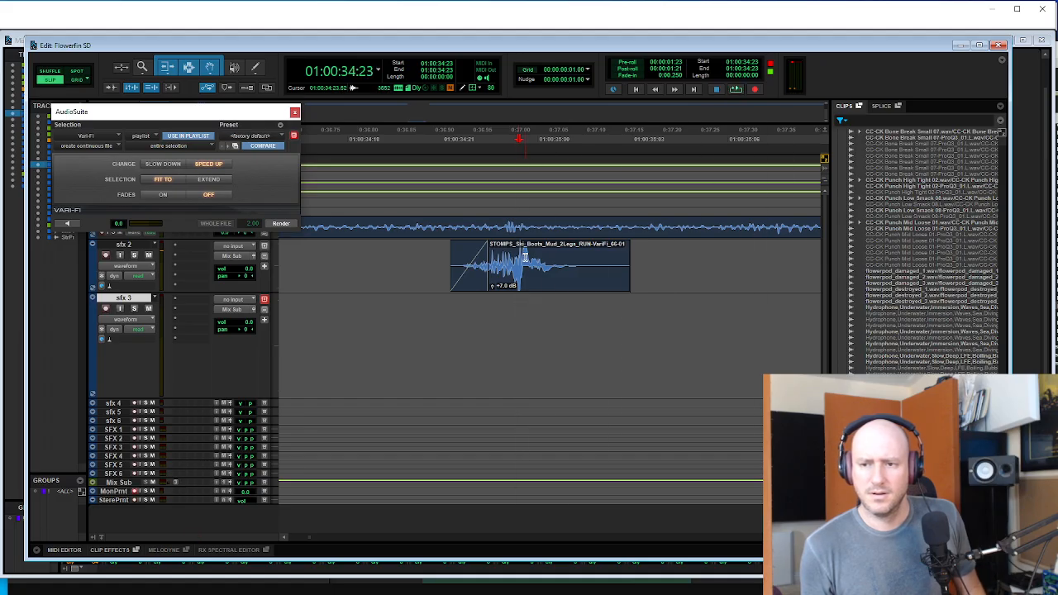
pyautogui.press('space')
# - Trim the end of the Vari-Fi clip to 01:00:34:23 and play the shortened sound
pyautogui.press('t')
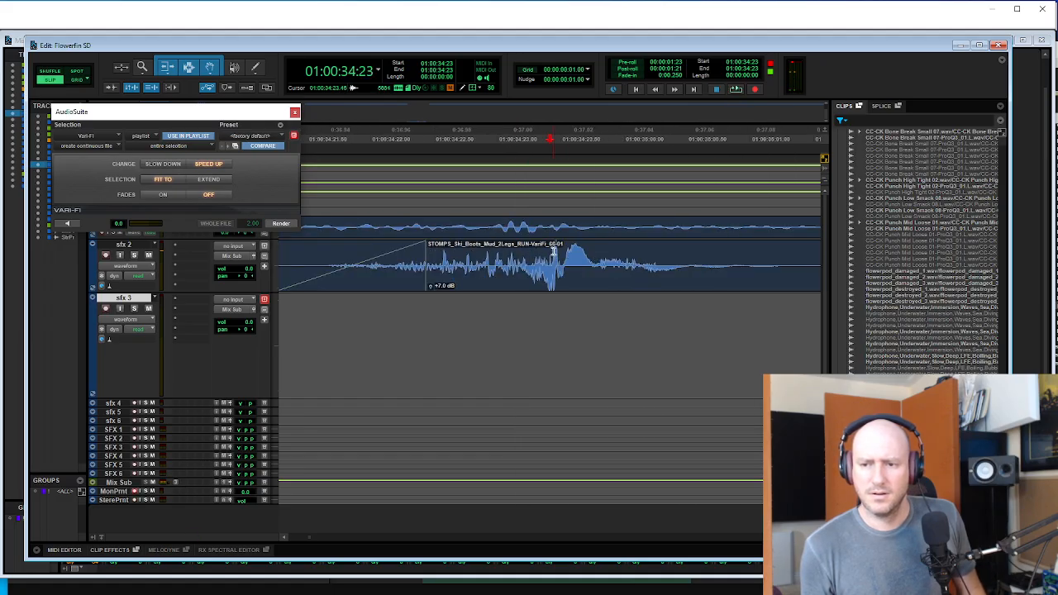
pyautogui.click(554, 252)
pyautogui.press('s')
pyautogui.press('space')
pyautogui.press('space')
pyautogui.press('a')
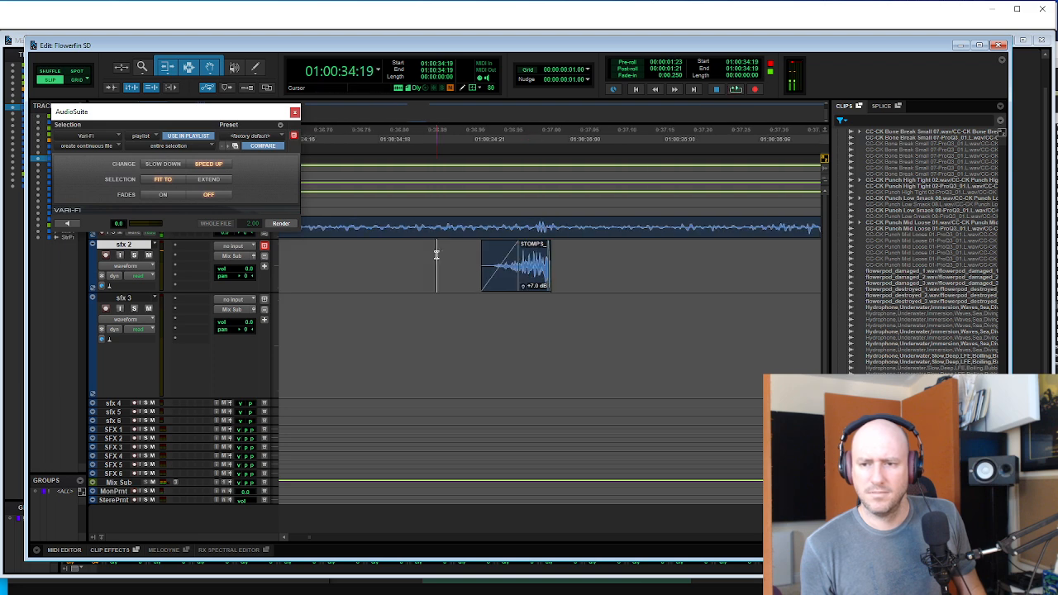
pyautogui.press('space')
pyautogui.press('space')
# - Raise the shortened sfx 2 clip's gain to +10.5 dB and trim a little more off its start
pyautogui.click(534, 273)
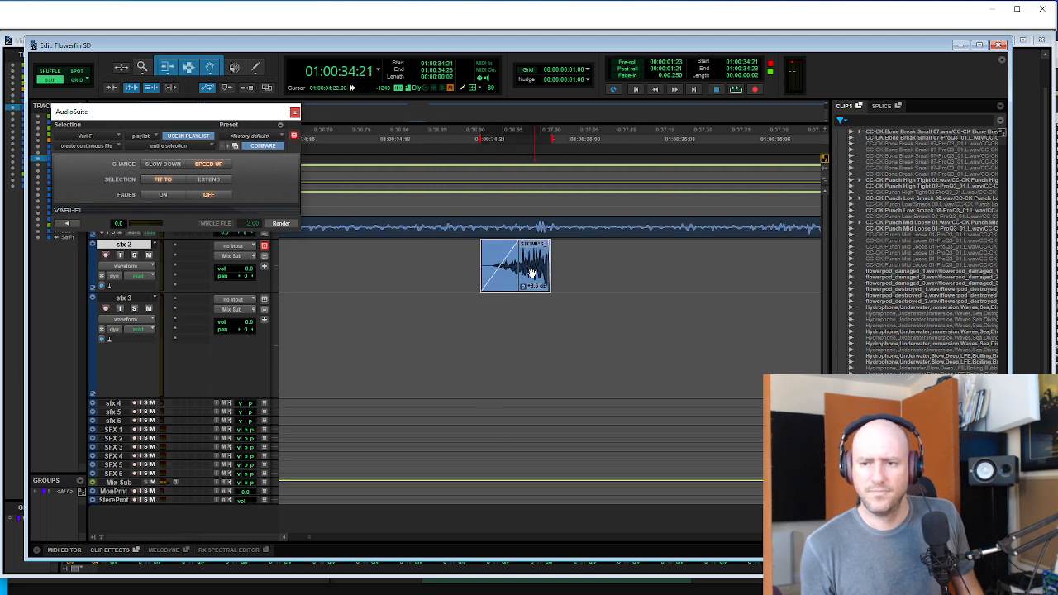
pyautogui.click(473, 254)
pyautogui.press('space')
pyautogui.press('space')
pyautogui.click(530, 274)
pyautogui.hotkey('ctrl', 'shift', 'Up')
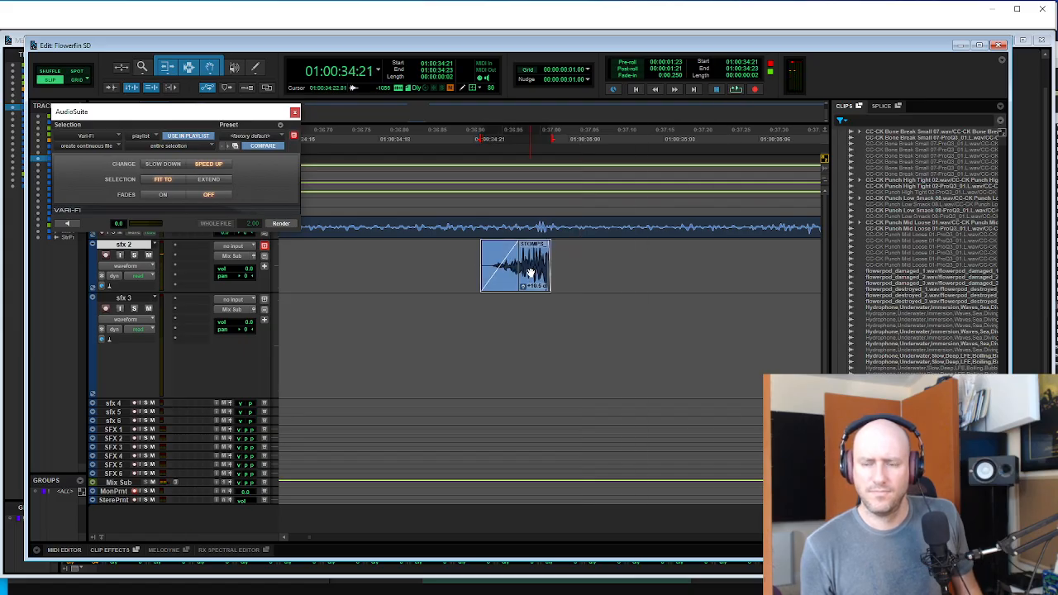
pyautogui.moveTo(490, 250); pyautogui.dragTo(501, 253)
pyautogui.press('space')
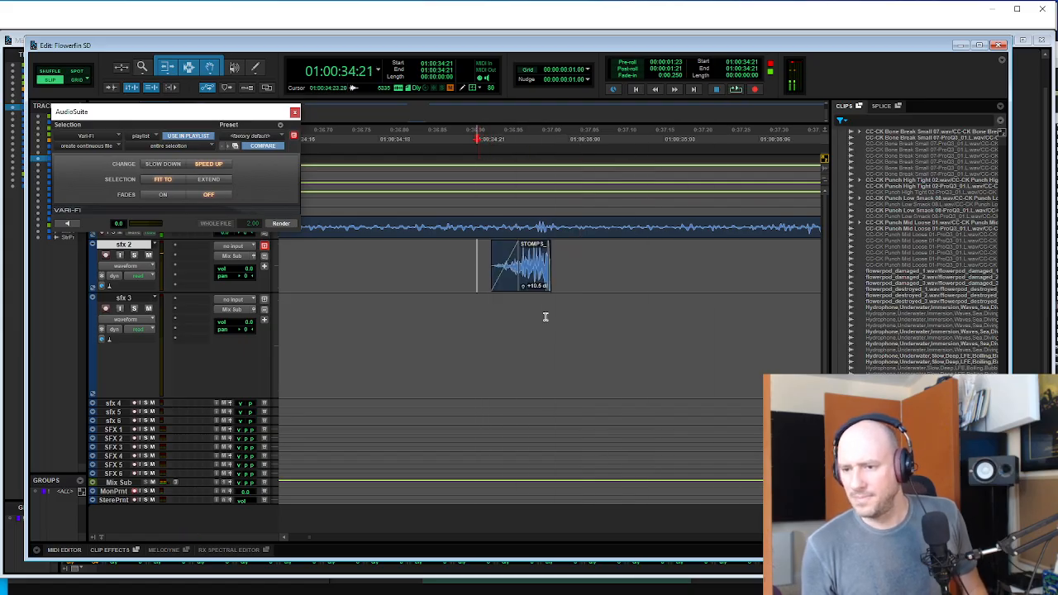
# - Set the edit cursor on sfx 3 at 01:00:34:23, and search the Soundminer library for "balloon"
pyautogui.click(545, 316)
pyautogui.hotkey('alt', 'Tab')
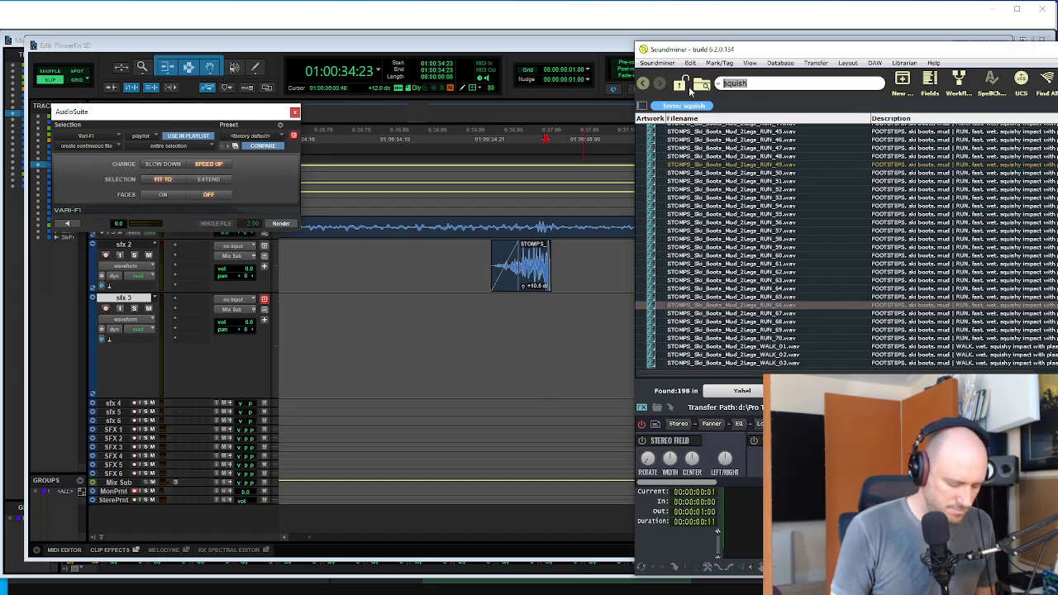
pyautogui.write('balloon')
pyautogui.press('Return')
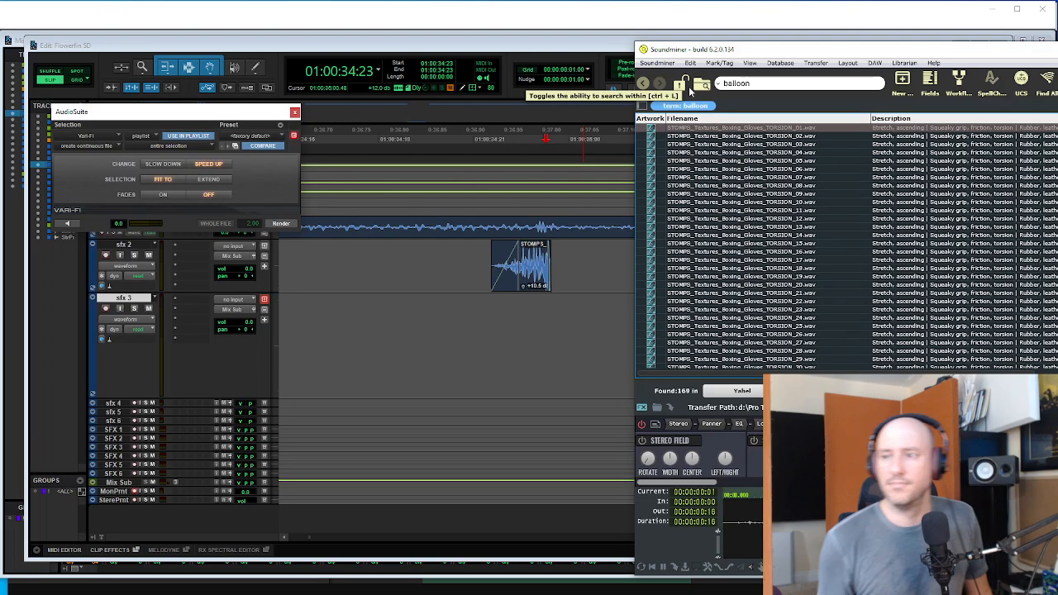
# - Audition STOMPS_Textures_Boxing_Gloves_TORSION sounds between numbers 11 and 22 in the "balloon" results
pyautogui.click(768, 213)
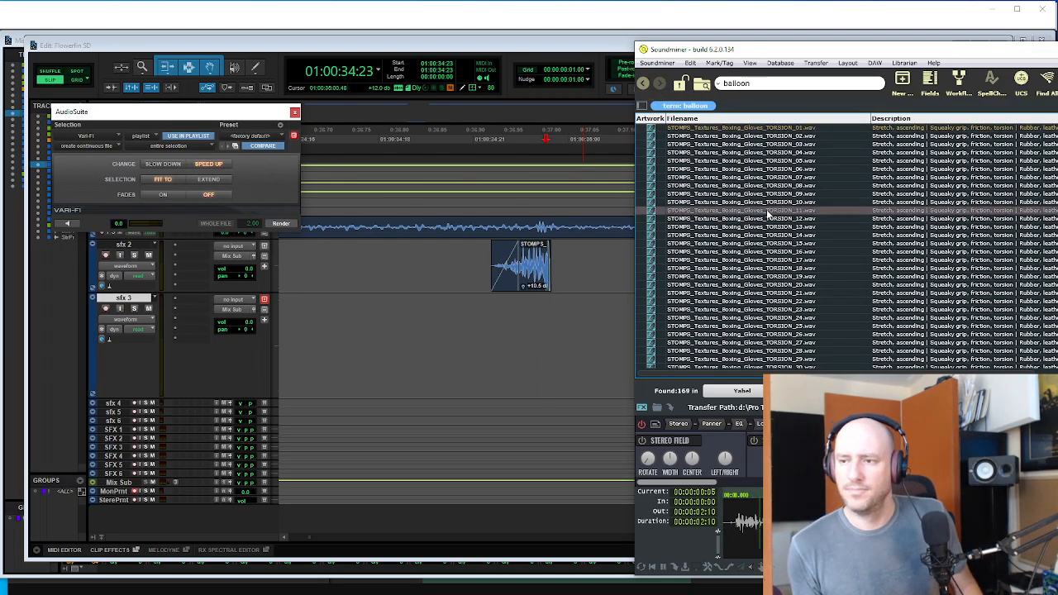
pyautogui.click(699, 252)
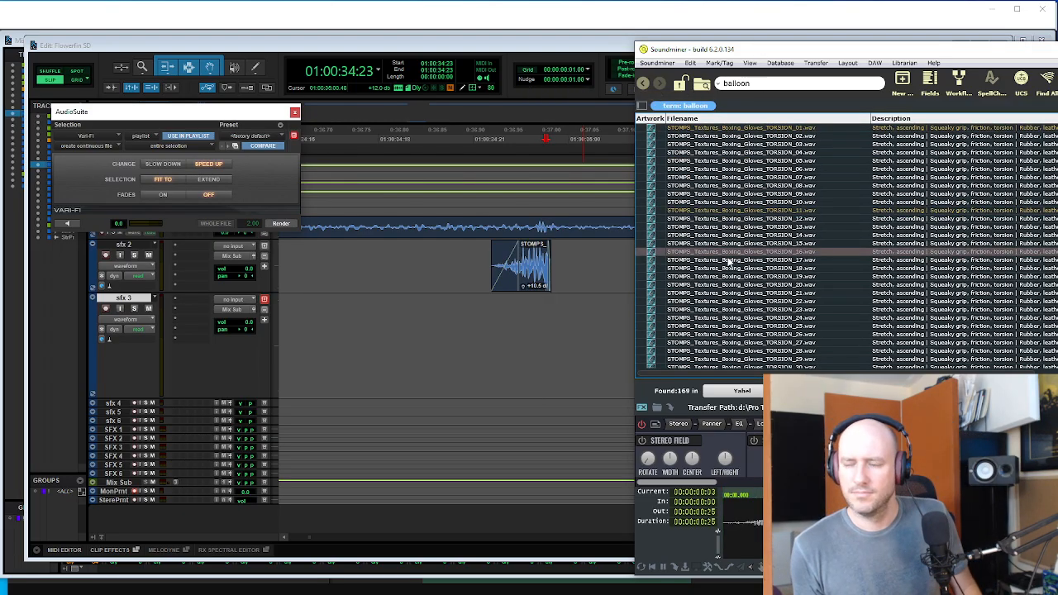
pyautogui.click(731, 276)
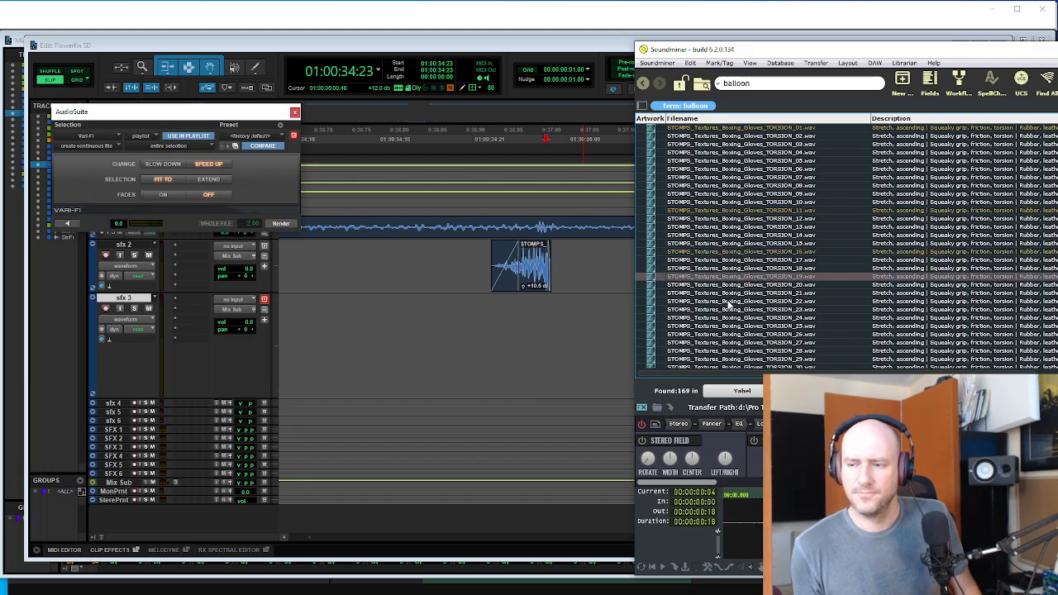
pyautogui.click(728, 302)
pyautogui.click(731, 293)
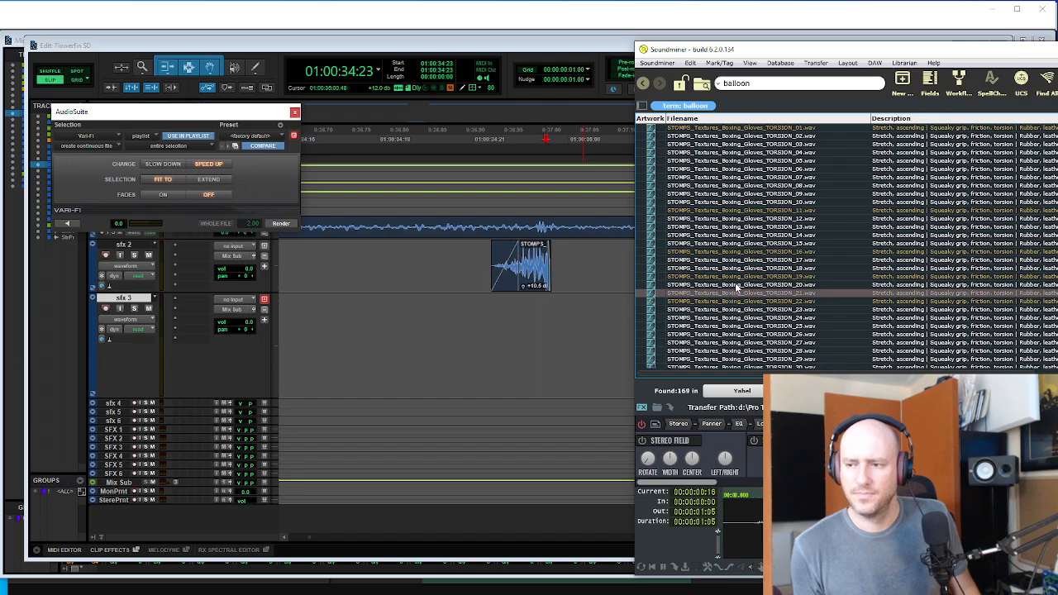
pyautogui.click(755, 285)
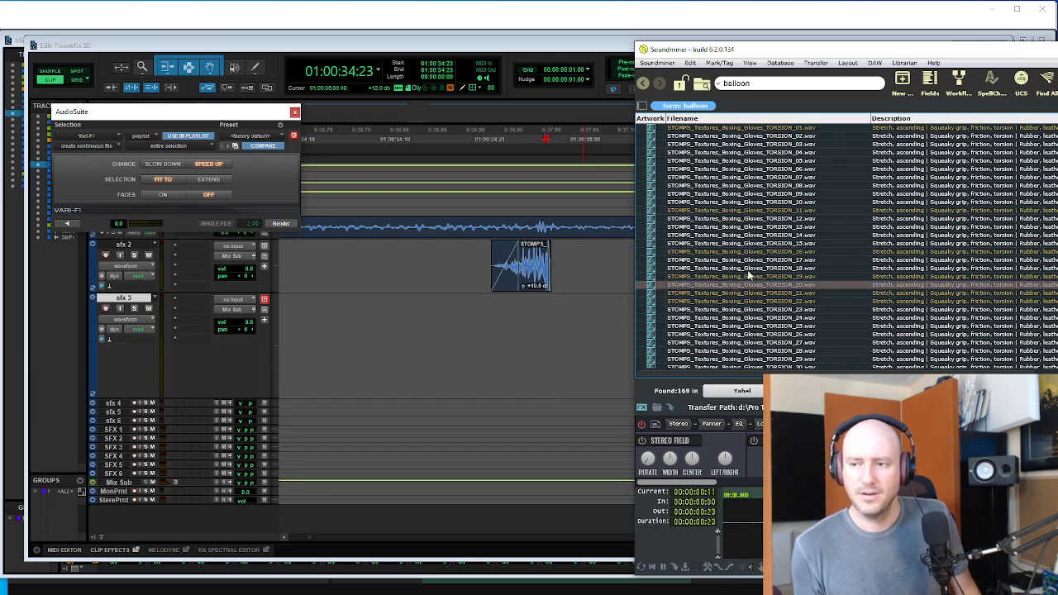
pyautogui.click(746, 269)
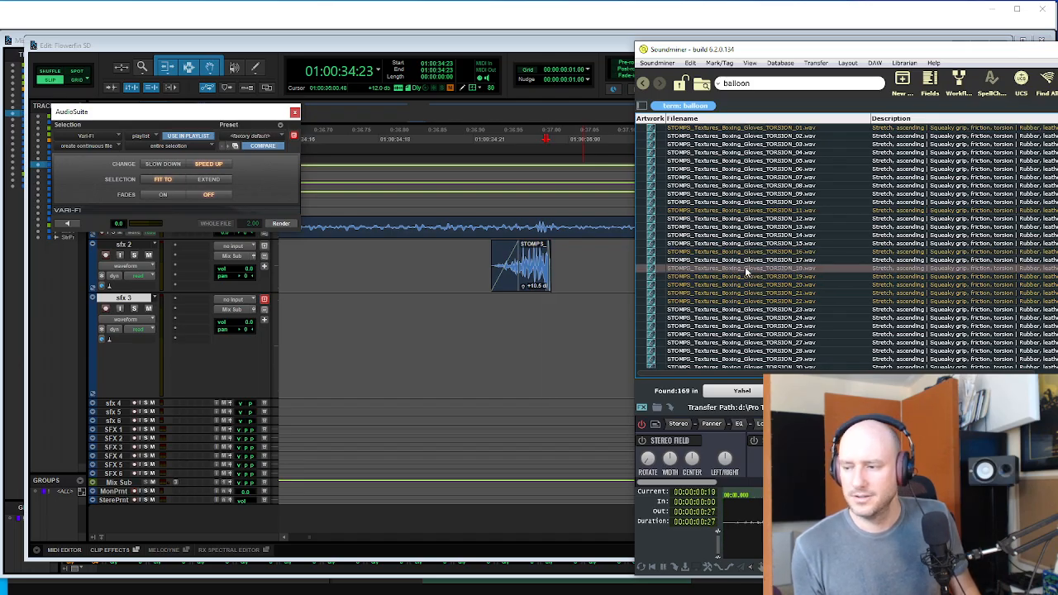
pyautogui.click(745, 261)
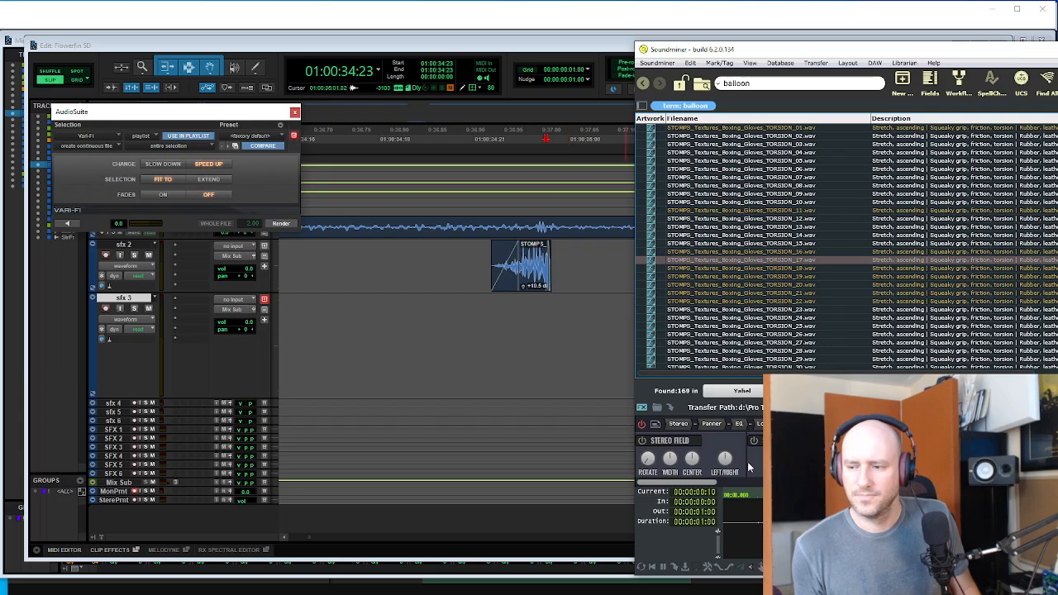
# - Place STOMPS_Textures_Boxing_Gloves_TORSION_17.wav on the sfx 3 track in Pro Tools and trim its start to 01:00:35:05
pyautogui.moveTo(734, 279); pyautogui.dragTo(515, 330)
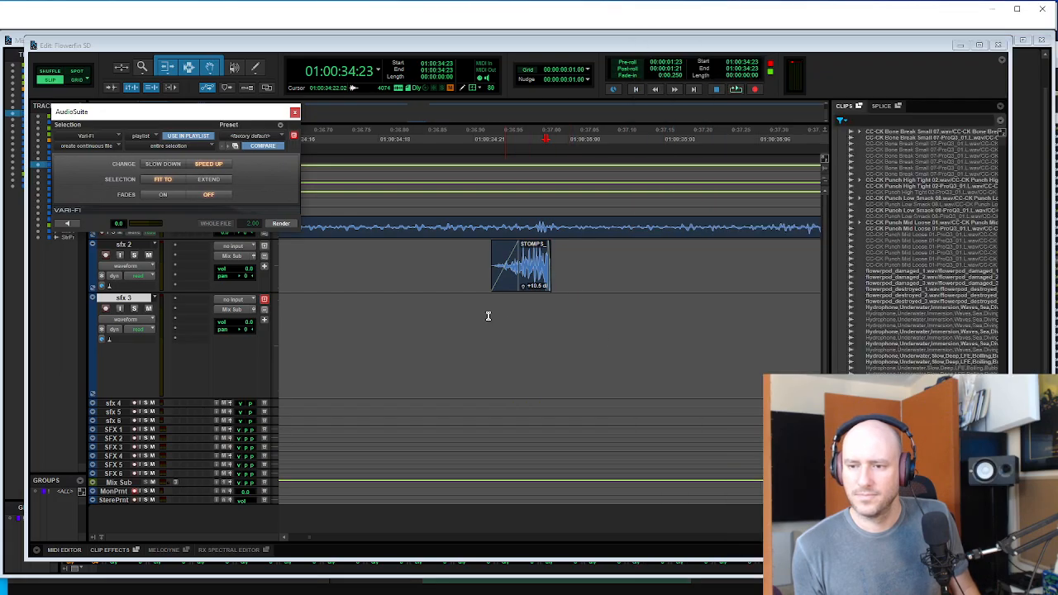
pyautogui.click(741, 333)
pyautogui.press('a')
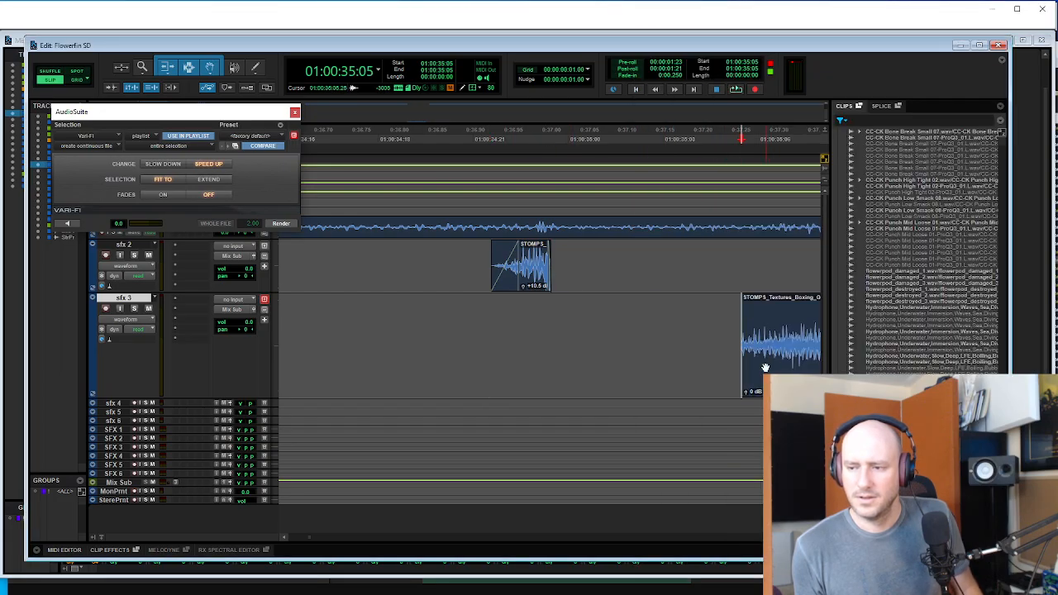
# - Trim more off the boxing gloves clip's start and move it to begin where the sfx 2 clip ends
pyautogui.press('r')
pyautogui.click(717, 337)
pyautogui.press('a')
pyautogui.moveTo(748, 355); pyautogui.dragTo(576, 350)
pyautogui.press('t')
# - Audition the boxing gloves clip with the sfx 2 clip from 01:00:34:21, and its tail from 01:00:35:04
pyautogui.click(507, 321)
pyautogui.press('space')
pyautogui.press('space')
pyautogui.press('r')
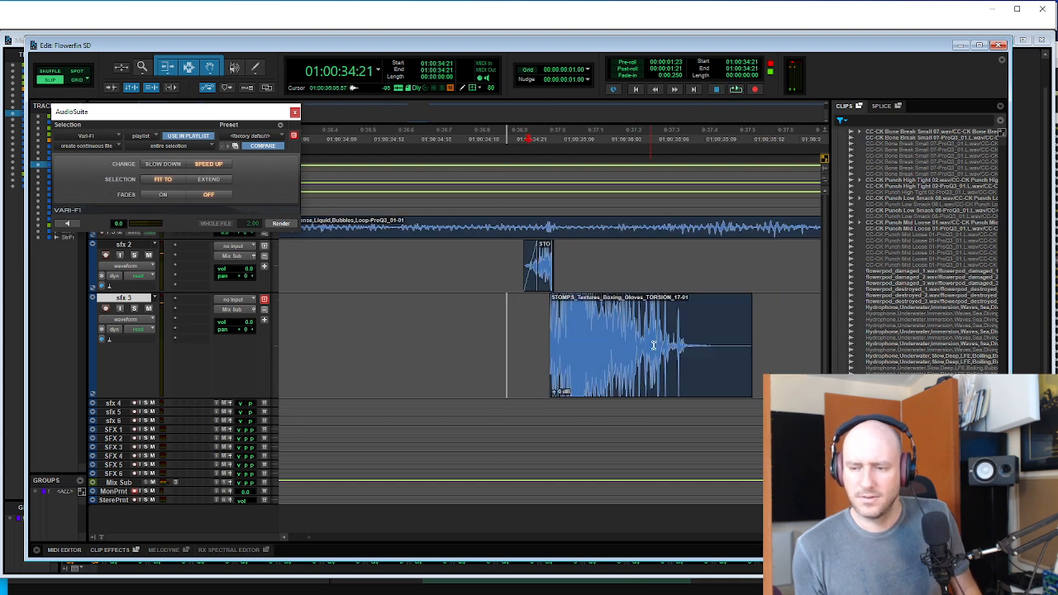
pyautogui.press('space')
pyautogui.press('space')
pyautogui.click(633, 317)
pyautogui.press('space')
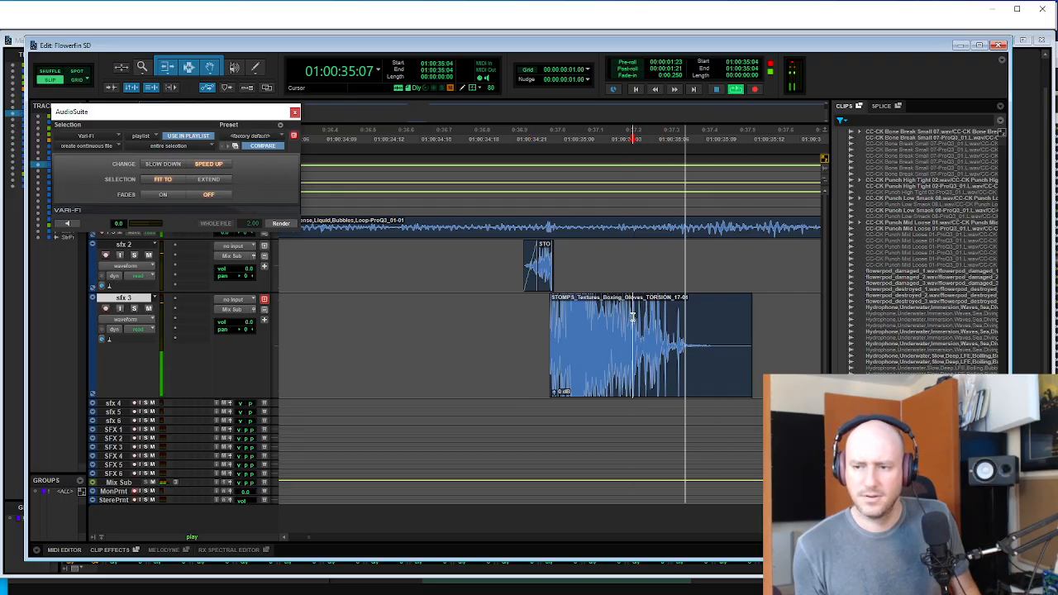
# - Trim more off the start of the boxing gloves clip on sfx 3, move it back to overlap the sfx 2 clip's end, and audition it
pyautogui.press('space')
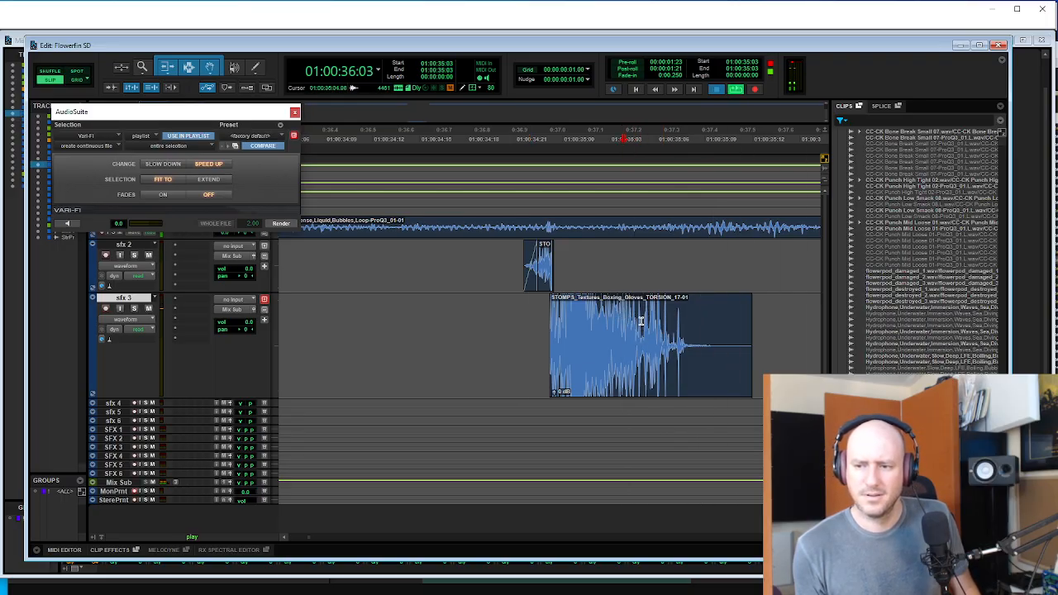
pyautogui.click(641, 322)
pyautogui.press('a')
pyautogui.moveTo(675, 369); pyautogui.dragTo(580, 364)
pyautogui.click(529, 332)
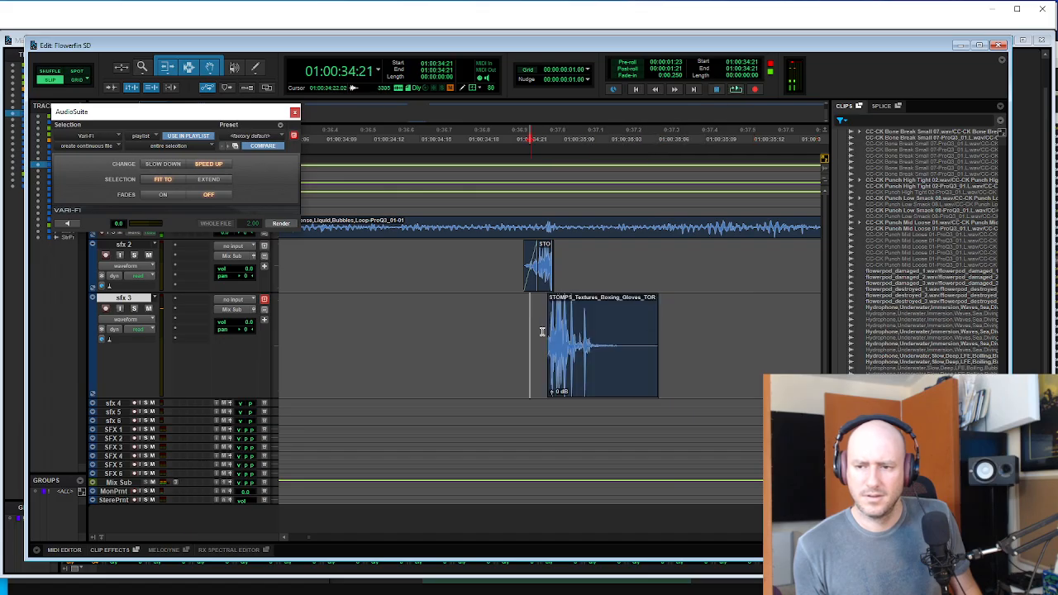
pyautogui.press('t')
pyautogui.press('t')
pyautogui.press('space')
pyautogui.press('space')
# - Move the boxing gloves clip to start at 01:00:34:23, just past the sfx 2 clip, and add a short fade-in
pyautogui.moveTo(686, 374); pyautogui.dragTo(763, 395)
pyautogui.click(519, 319)
pyautogui.press('space')
pyautogui.press('space')
pyautogui.click(597, 314)
pyautogui.press('d')
pyautogui.click(500, 311)
pyautogui.press('space')
pyautogui.press('space')
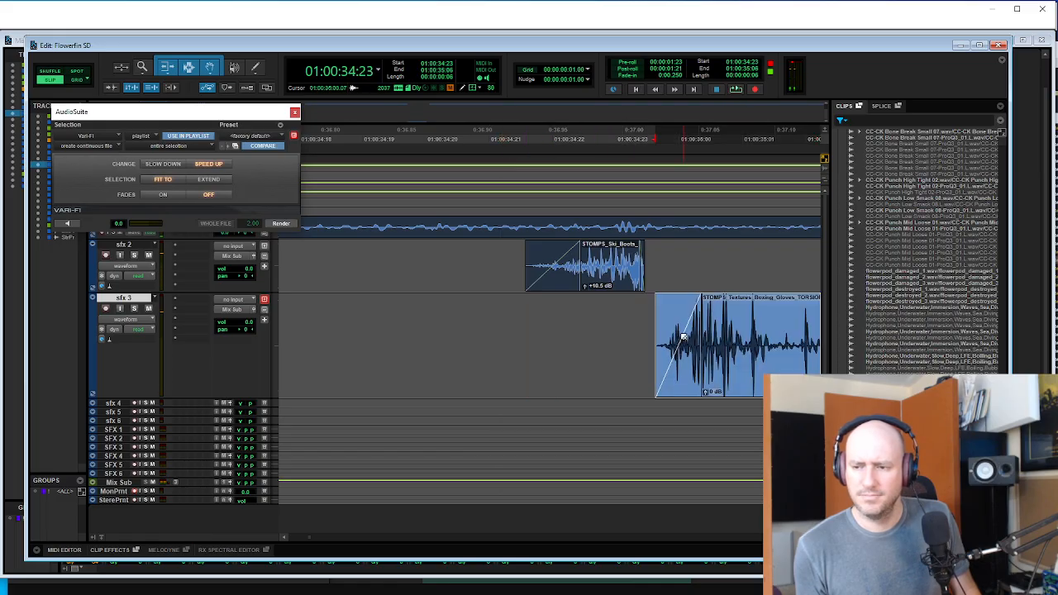
# - Extend the boxing gloves clip's faded start back to 01:00:34:20 and trim its end to just before the sfx 2 clip ends
pyautogui.moveTo(683, 337); pyautogui.dragTo(484, 377)
pyautogui.press('space')
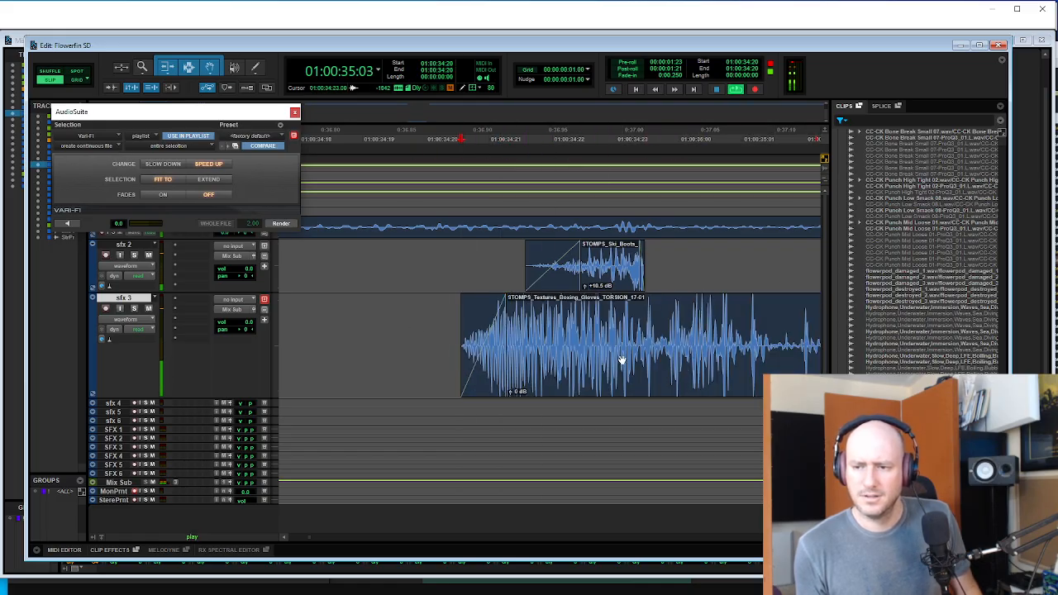
pyautogui.press('s')
pyautogui.press('space')
pyautogui.click(438, 307)
pyautogui.press('space')
# - Lengthen the boxing gloves clip's fade-in to cover most of the clip
pyautogui.click(567, 321)
pyautogui.press('d')
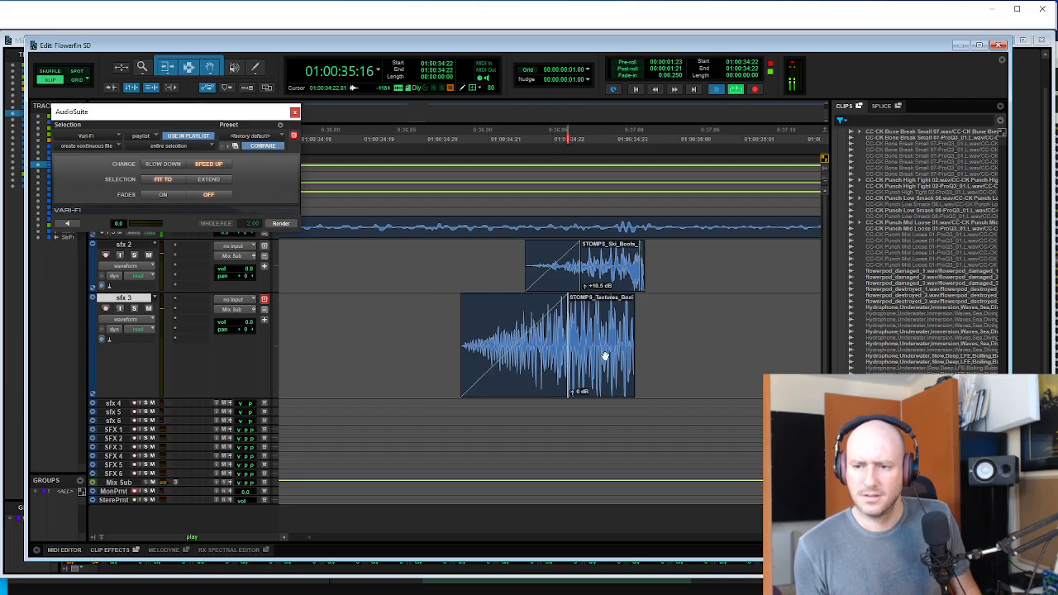
pyautogui.press('space')
pyautogui.click(609, 355)
pyautogui.press('d')
# - Slip the audio inside the boxing gloves clip, then shift the clip to end with the sfx 2 clip and audition it
pyautogui.click(620, 361)
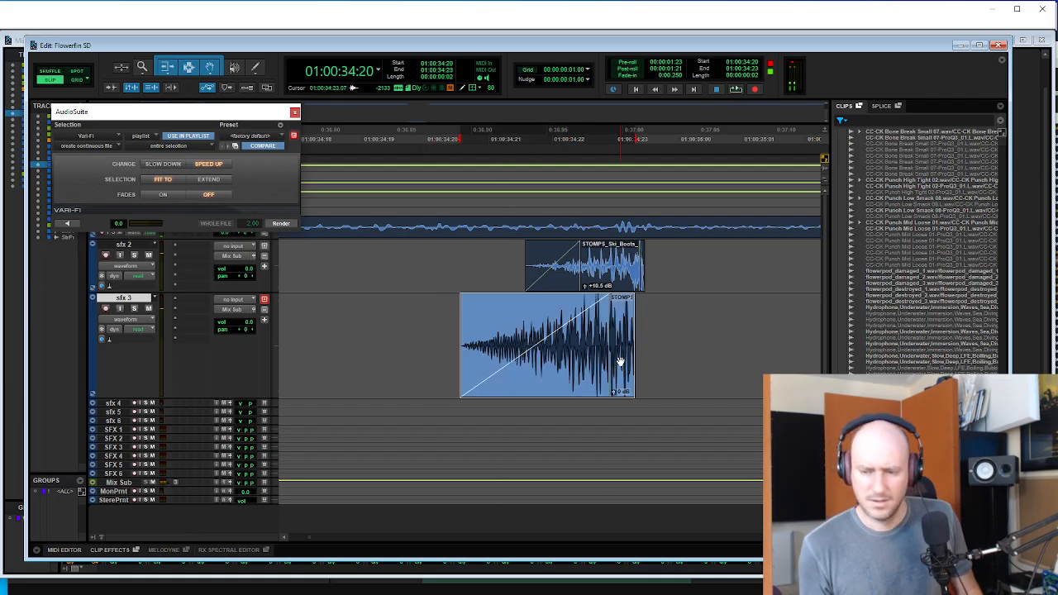
pyautogui.press('super+plus')
pyautogui.press('super+plus')
pyautogui.press('super+plus')
pyautogui.press('space')
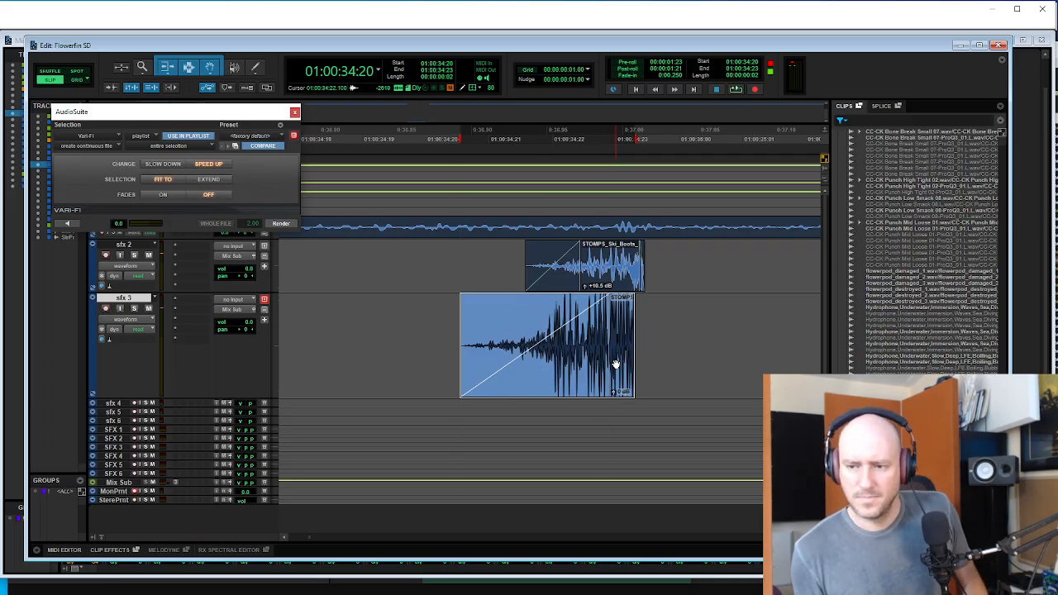
pyautogui.moveTo(615, 365); pyautogui.dragTo(627, 363)
pyautogui.click(462, 330)
pyautogui.press('space')
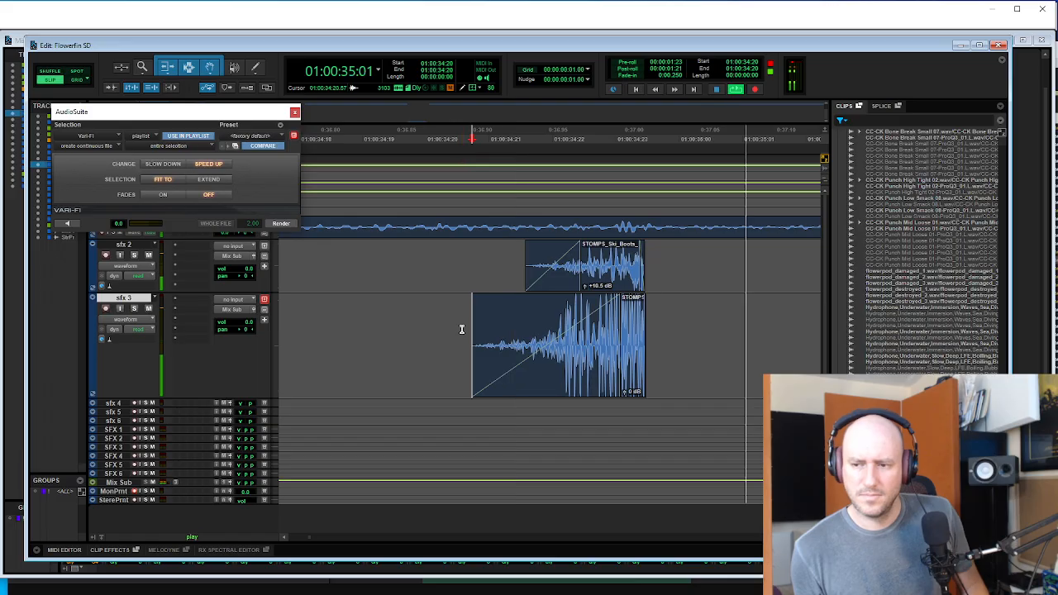
pyautogui.press('r')
pyautogui.press('r')
pyautogui.press('space')
# - Reduce the sfx 3 track height, copy its clip down to sfx 4, and enlarge the sfx 4 track
pyautogui.press('super+Down')
pyautogui.press('super+Down')
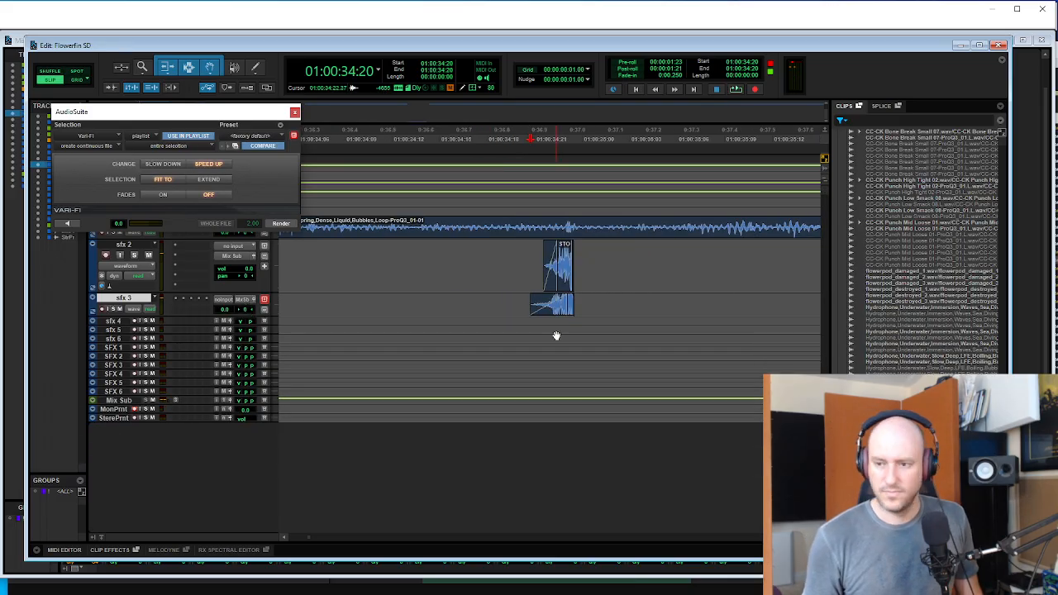
pyautogui.moveTo(523, 303); pyautogui.dragTo(604, 300)
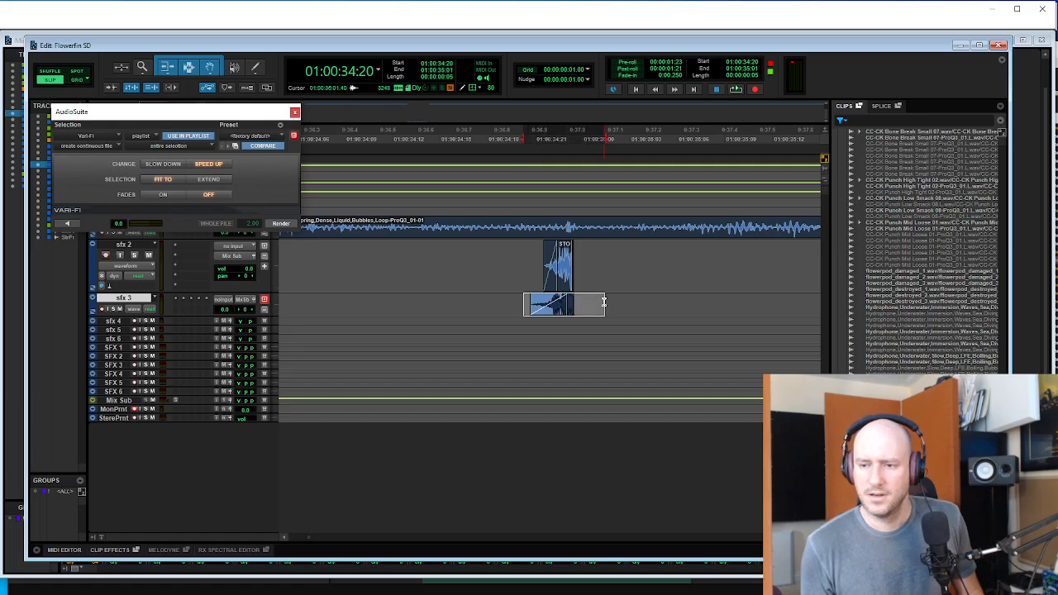
pyautogui.press(';')
pyautogui.press('super+Up')
pyautogui.press('super+Up')
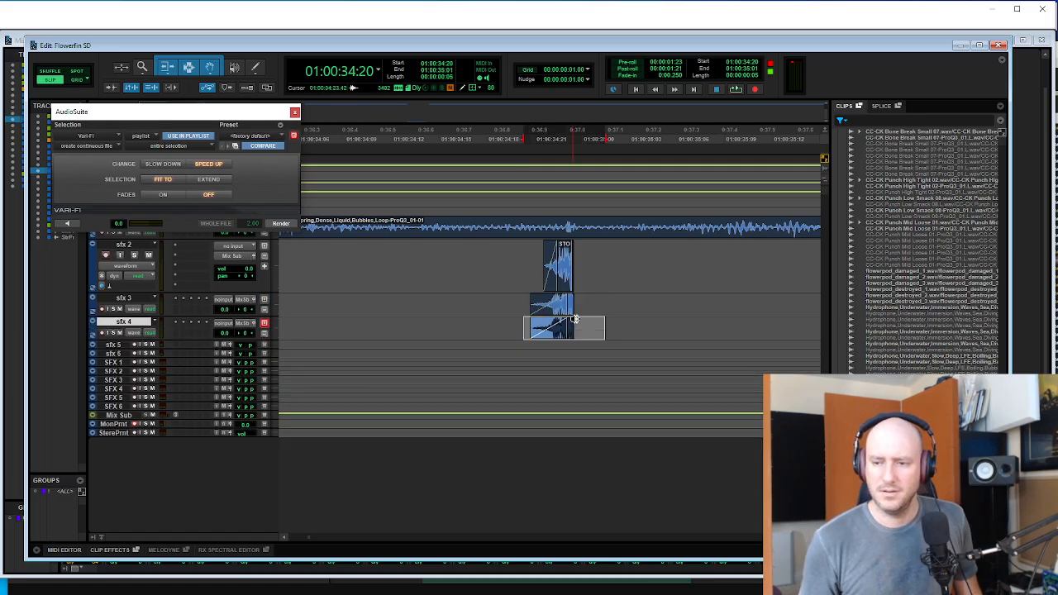
# - Extend the end of the sfx 4 copy and trim away its faded start up to 01:00:34:23, past the sfx 2 clip's end
pyautogui.click(571, 321)
pyautogui.press('t')
pyautogui.press('t')
pyautogui.click(534, 326)
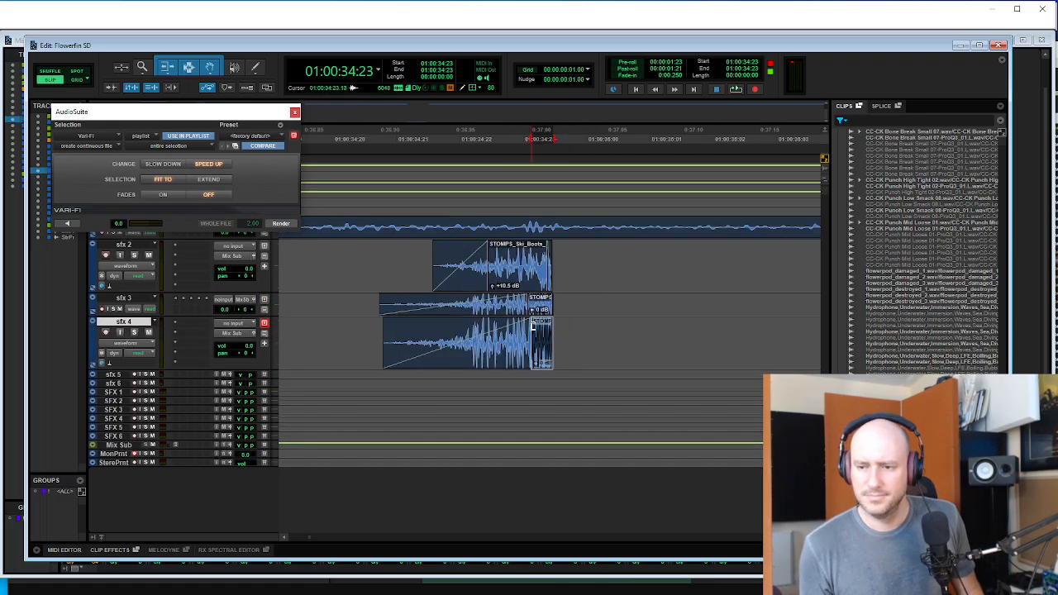
pyautogui.click(539, 331)
pyautogui.moveTo(551, 360); pyautogui.dragTo(770, 357)
pyautogui.click(573, 339)
pyautogui.press('a')
pyautogui.press('space')
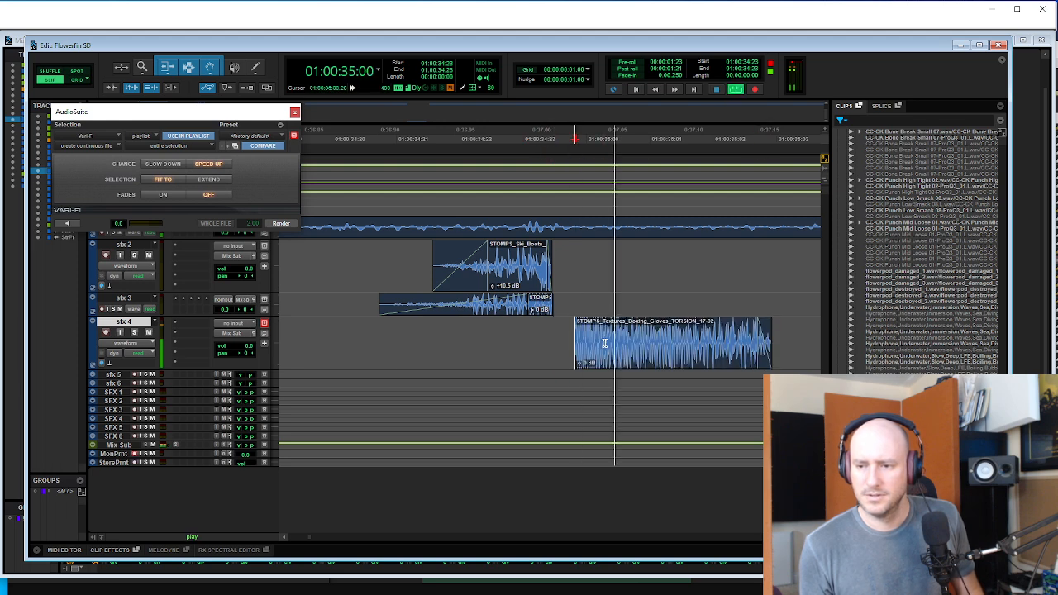
pyautogui.press('r')
pyautogui.press('space')
# - Extend the sfx 4 clip to include its full tail, trim its start to the final creaks, and audition from 01:00:34:20
pyautogui.press('r')
pyautogui.press('r')
pyautogui.moveTo(572, 360); pyautogui.dragTo(699, 361)
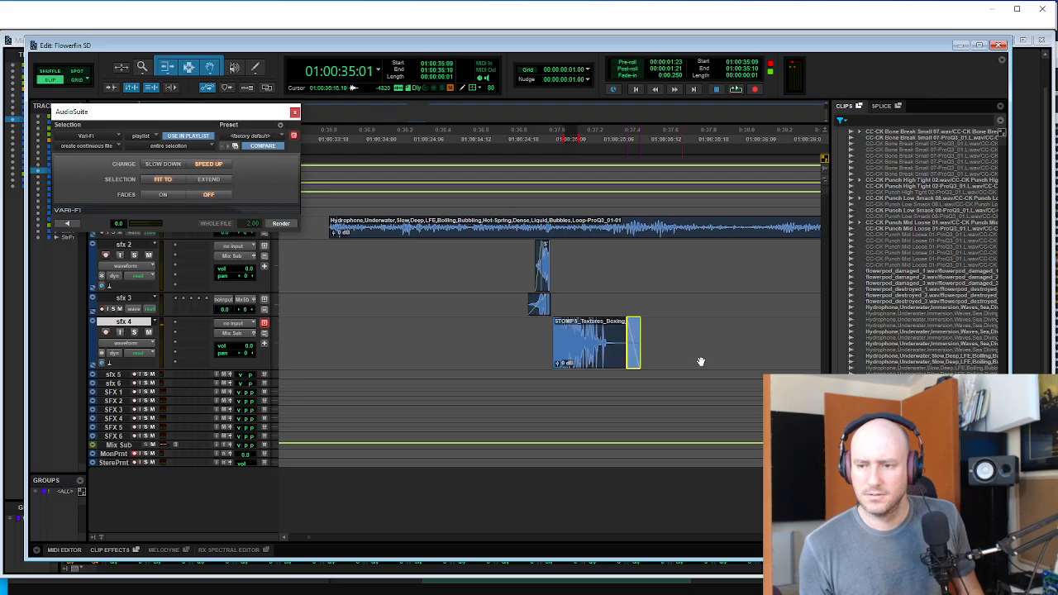
pyautogui.click(584, 333)
pyautogui.press('space')
pyautogui.press('a')
pyautogui.click(519, 296)
pyautogui.press('space')
pyautogui.press('space')
pyautogui.press('space')
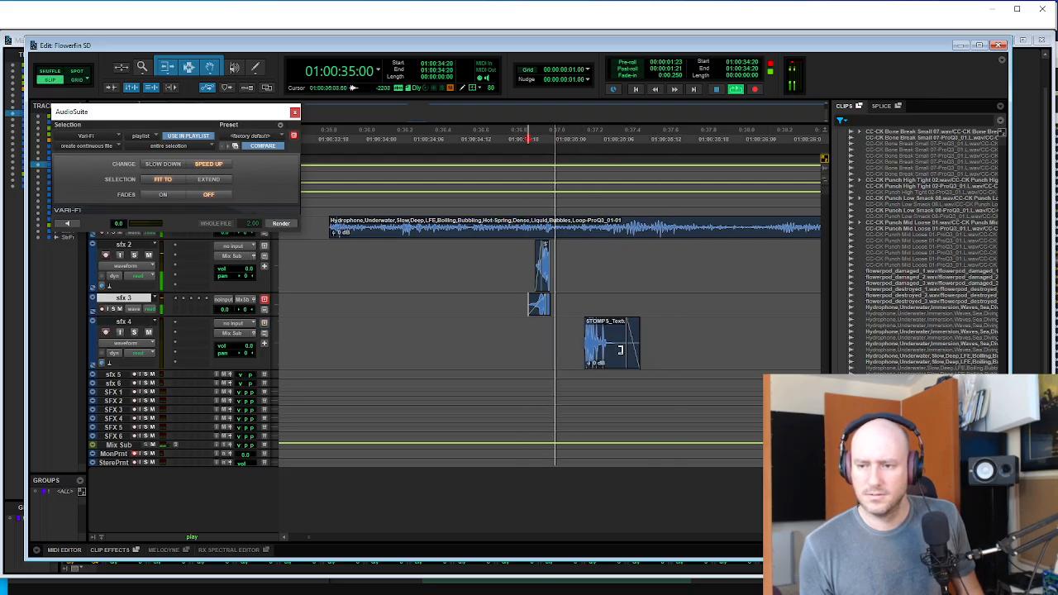
pyautogui.press('space')
# - Move the sfx 4 clip earlier to start at 01:00:34:22 and audition it with the sfx 3 clip
pyautogui.moveTo(601, 353); pyautogui.dragTo(562, 347)
pyautogui.press('t')
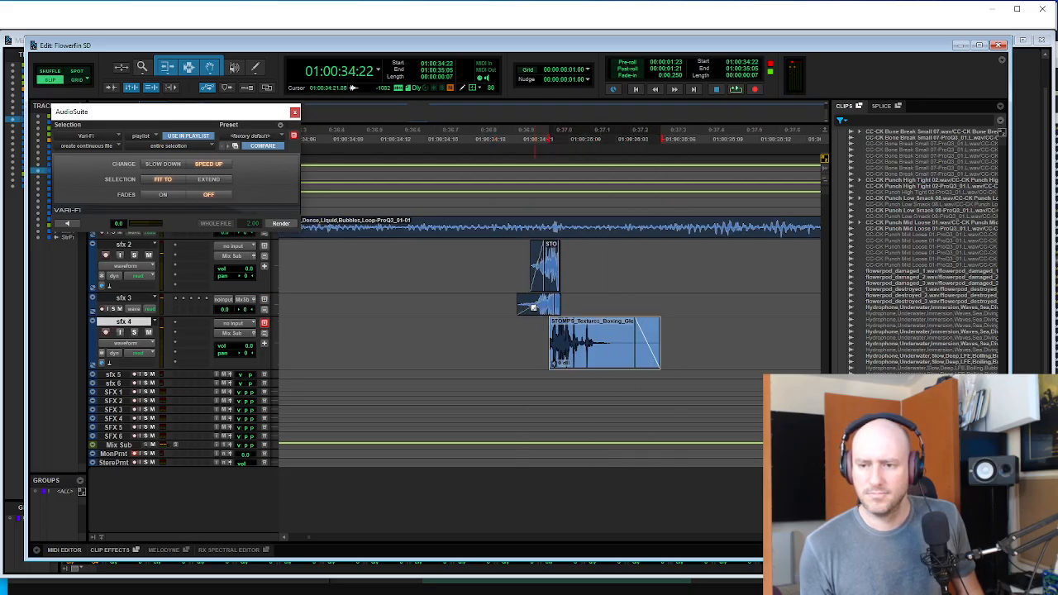
pyautogui.click(511, 299)
pyautogui.press('Tab')
pyautogui.keyDown('shift'); pyautogui.click(576, 356); pyautogui.keyUp('shift')
pyautogui.press('space')
pyautogui.click(570, 339)
pyautogui.press('space')
# - Trim the sfx 4 clip's start to 01:00:34:23 and audition it with the sfx 3 clip
pyautogui.press('t')
pyautogui.click(570, 335)
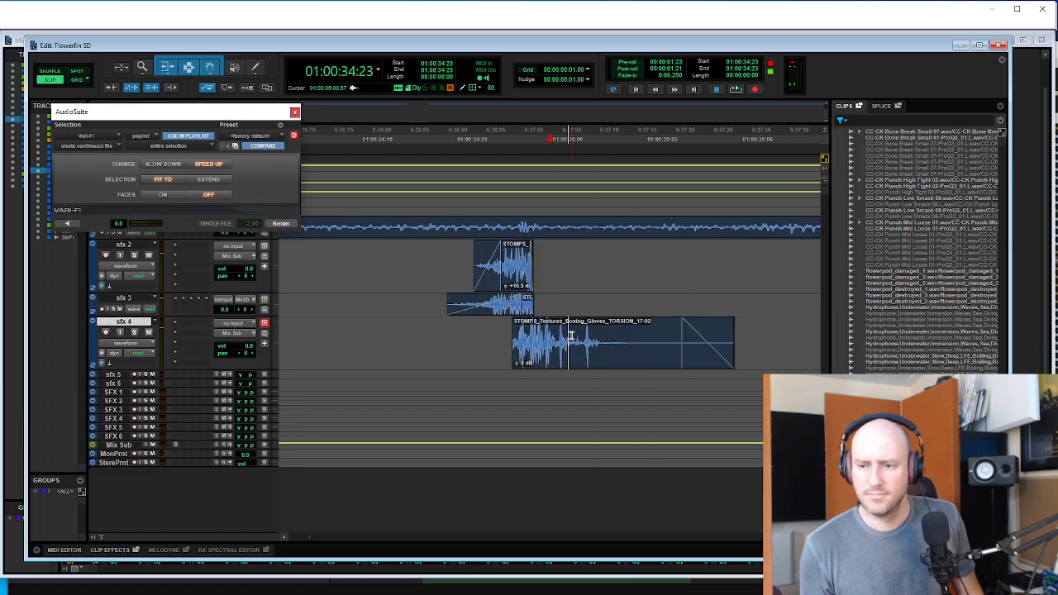
pyautogui.press('a')
pyautogui.click(442, 302)
pyautogui.press('Tab')
pyautogui.keyDown('shift'); pyautogui.click(567, 353); pyautogui.keyUp('shift')
pyautogui.press('space')
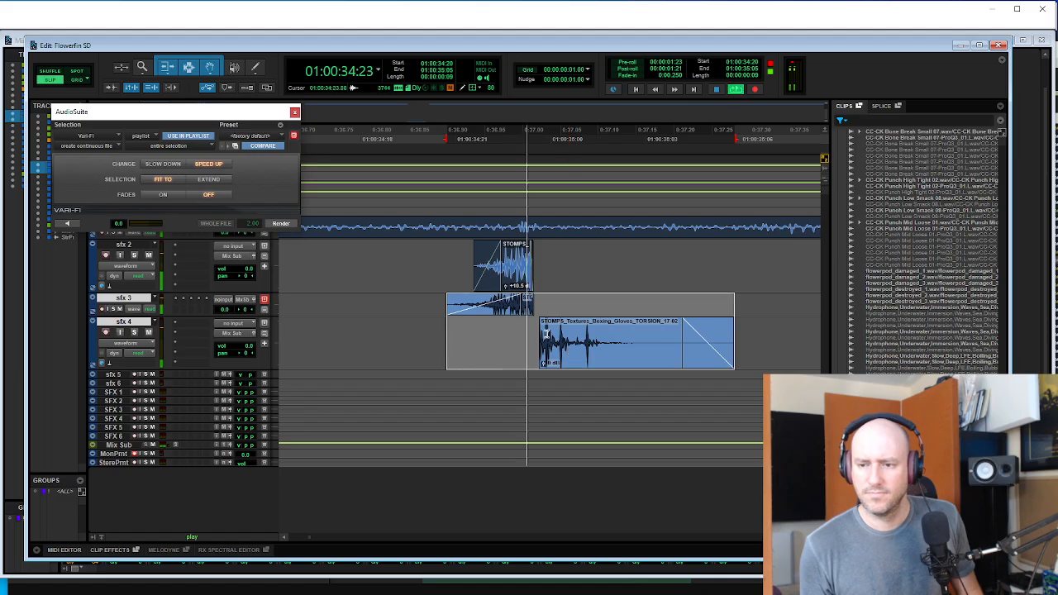
pyautogui.click(520, 331)
pyautogui.click(469, 329)
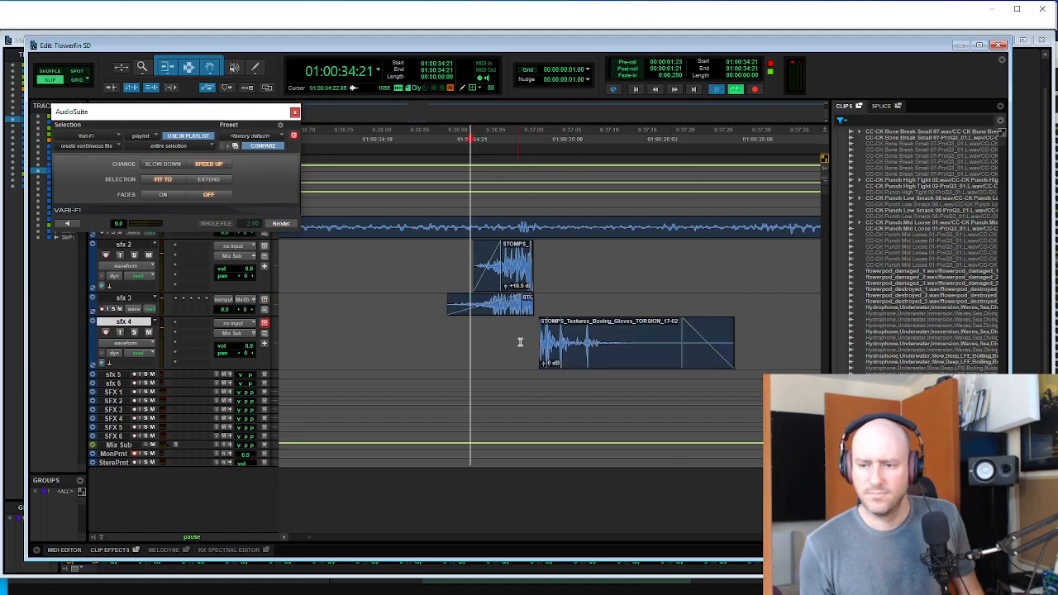
pyautogui.press('space')
# - Shorten the sfx 4 clip to end at 01:00:35:02 with a fade-out, and move it up to the sfx 3 track
pyautogui.click(599, 334)
pyautogui.press('g')
pyautogui.click(626, 332)
pyautogui.press('s')
pyautogui.click(568, 351)
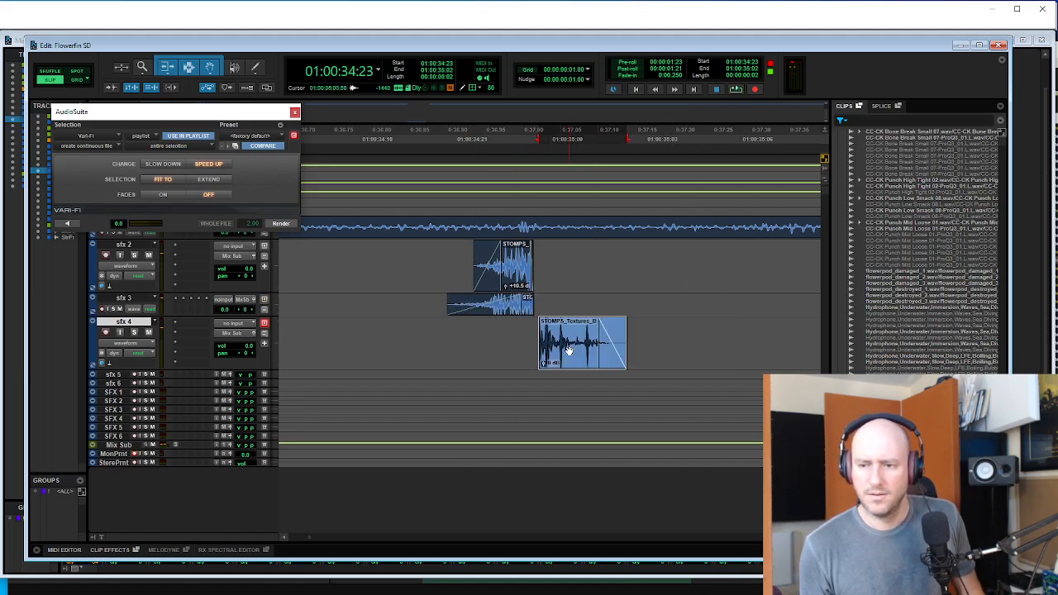
pyautogui.moveTo(569, 351); pyautogui.dragTo(568, 305)
# - Switch to Soundminer and audition the MACK Whoosh balloon and BT balloon sounds at the end of the "balloon" results
pyautogui.click(504, 335)
pyautogui.hotkey('alt', 'Tab')
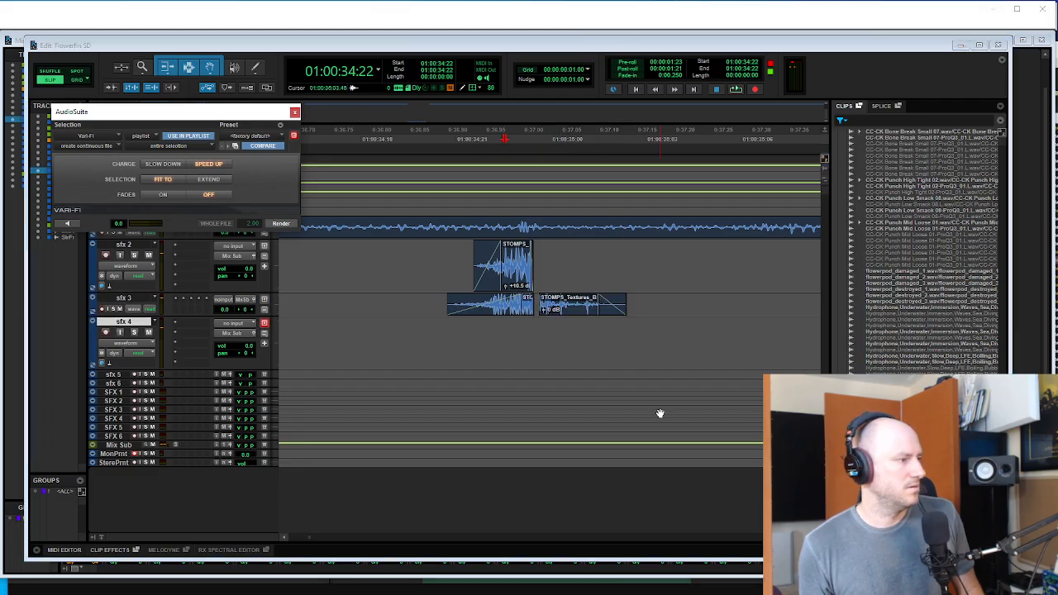
pyautogui.moveTo(765, 83); pyautogui.dragTo(701, 85)
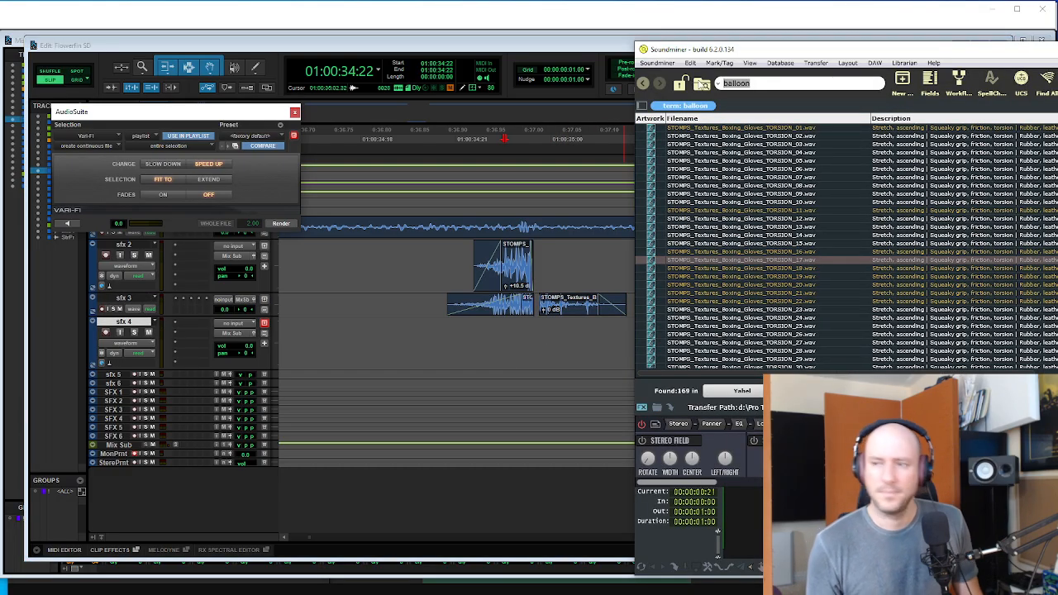
pyautogui.write('balloon')
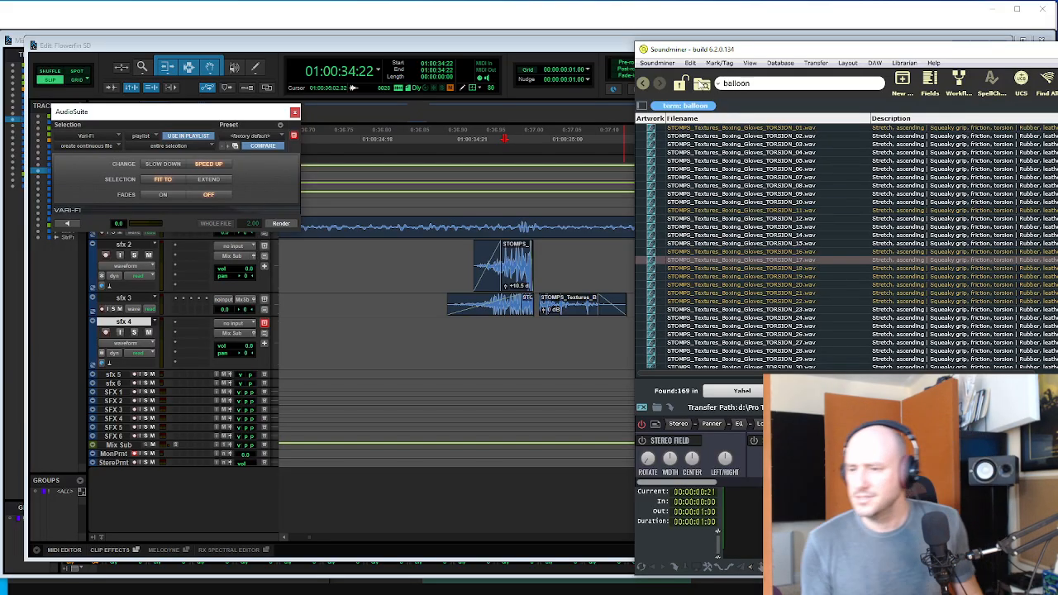
pyautogui.scroll(-8, 746, 302)
pyautogui.scroll(-15, 748, 304)
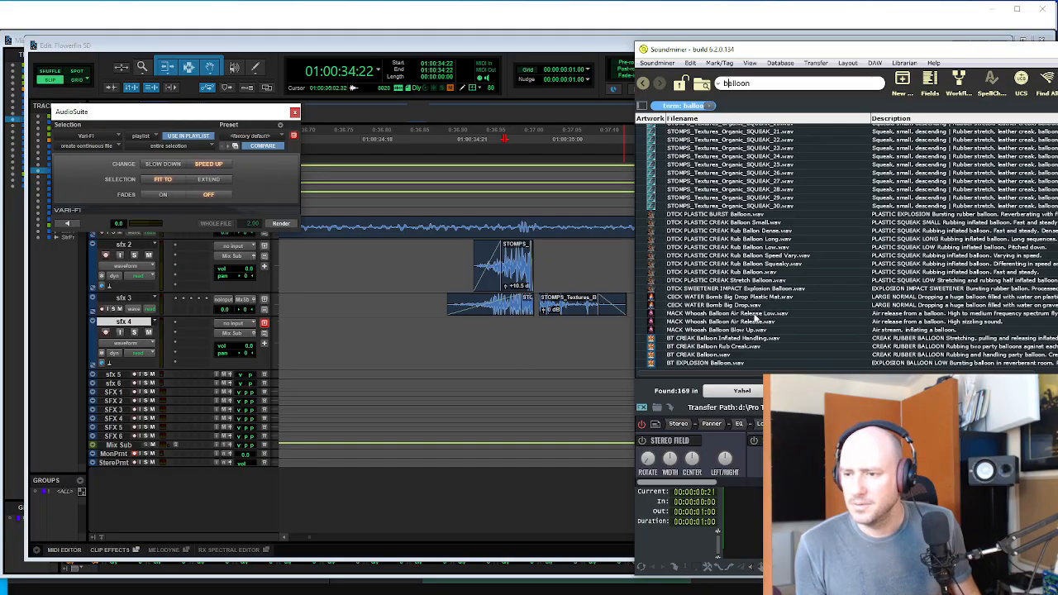
pyautogui.click(754, 322)
pyautogui.click(748, 348)
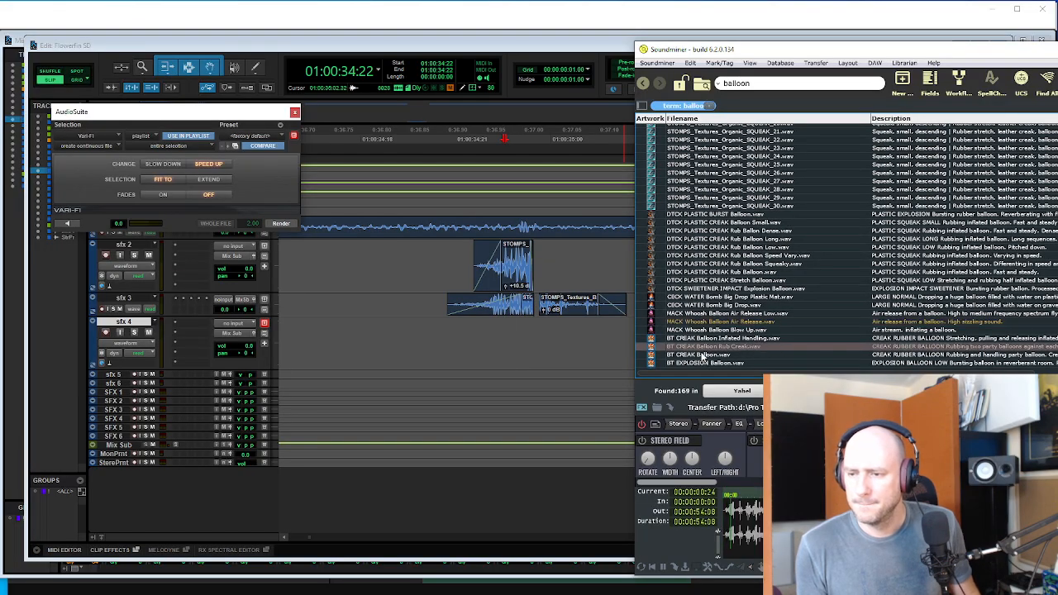
pyautogui.click(700, 354)
pyautogui.click(705, 362)
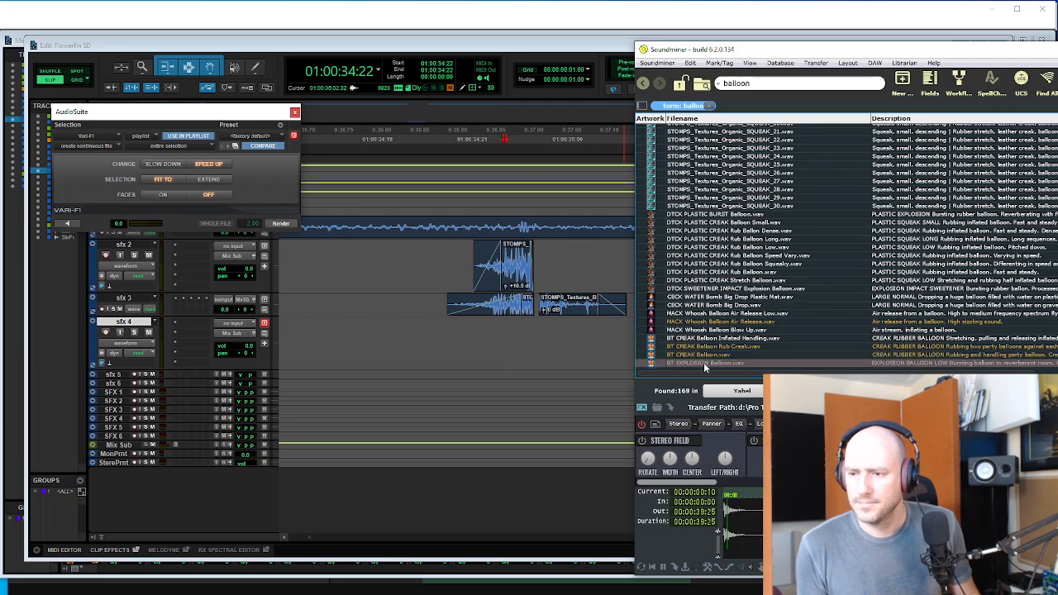
pyautogui.click(716, 339)
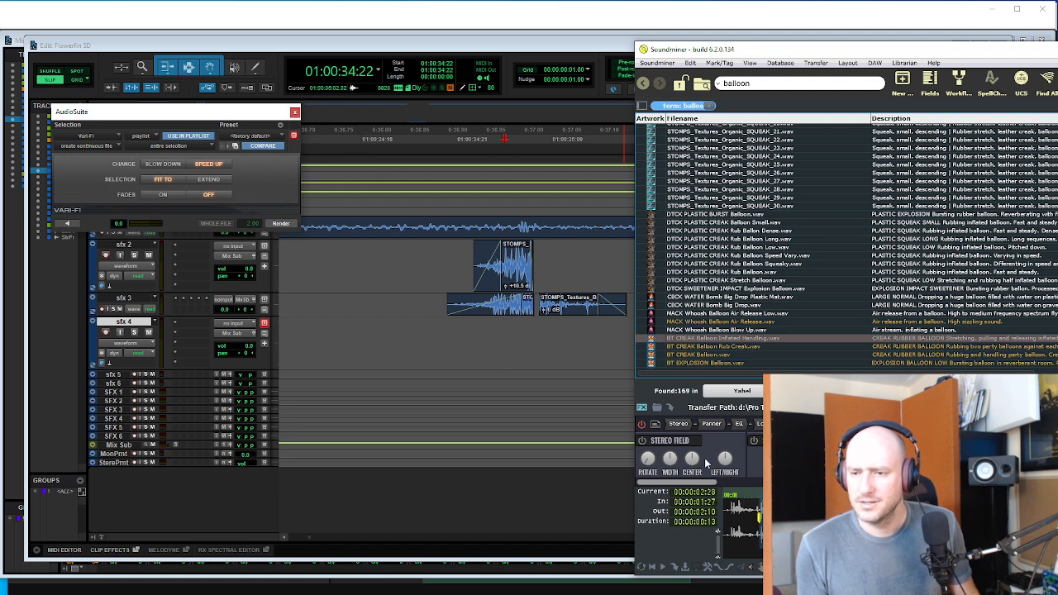
# - Place BT CREAK Balloon Inflated Handling.wav on sfx 4 in Pro Tools at 01:00:35:00 and delete its second channel from sfx 5
pyautogui.moveTo(705, 340); pyautogui.dragTo(607, 348)
pyautogui.press('r')
pyautogui.click(600, 377)
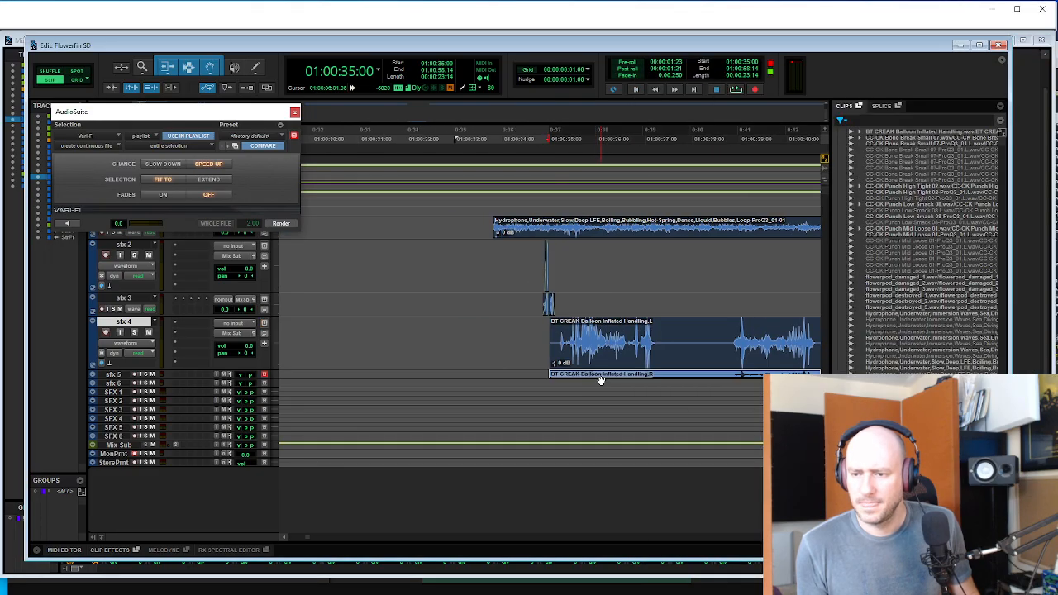
pyautogui.press('r')
pyautogui.press('r')
pyautogui.press('Delete')
pyautogui.press('t')
pyautogui.press('t')
pyautogui.press('t')
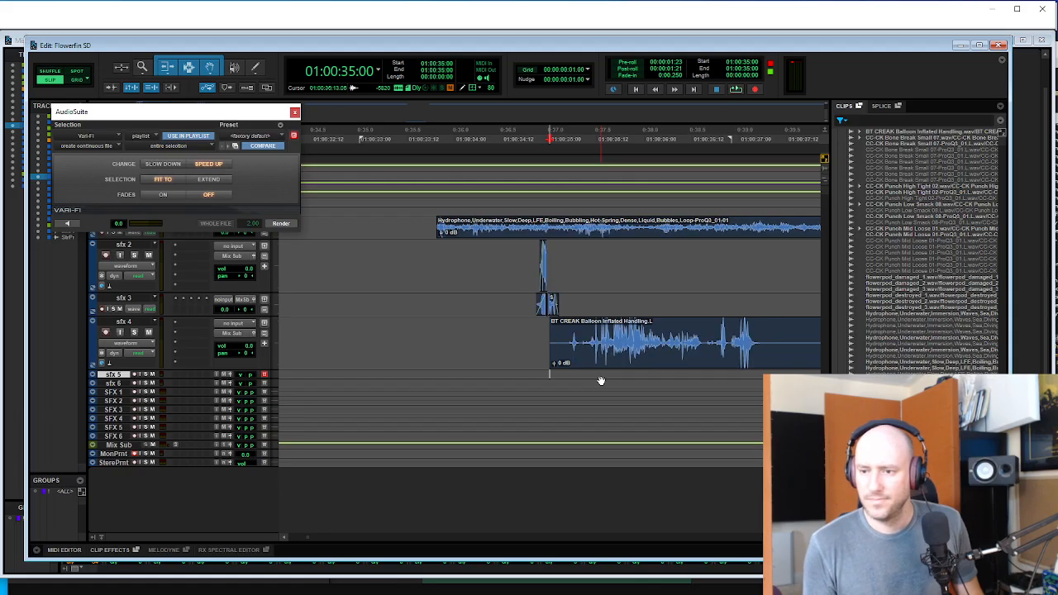
# - Audition the later balloon creaks, trim the clip's start to the last creak, and move it to start at 01:00:34:22
pyautogui.click(742, 331)
pyautogui.press('space')
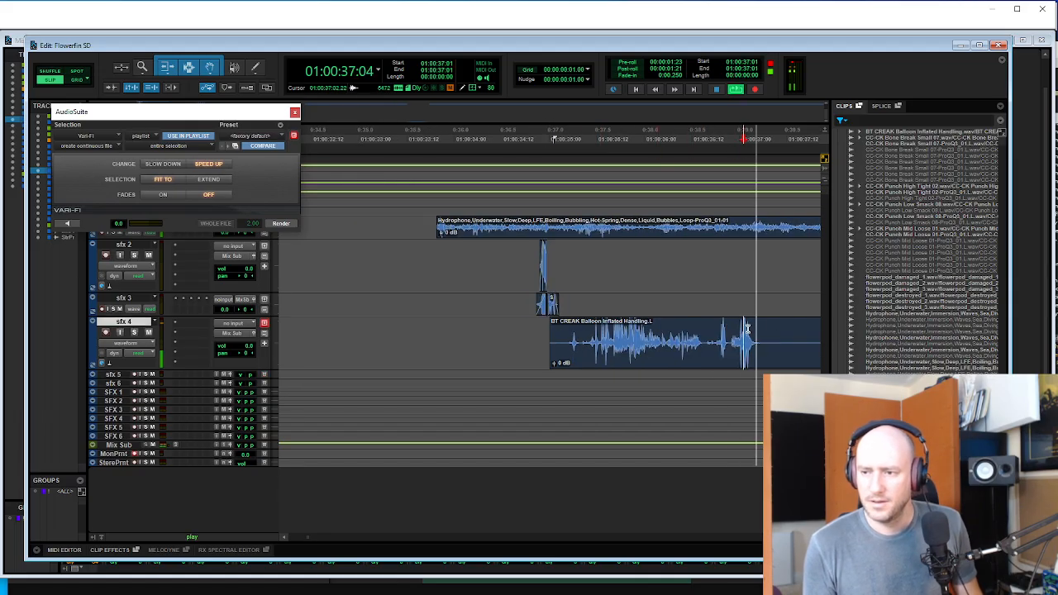
pyautogui.click(707, 334)
pyautogui.press('space')
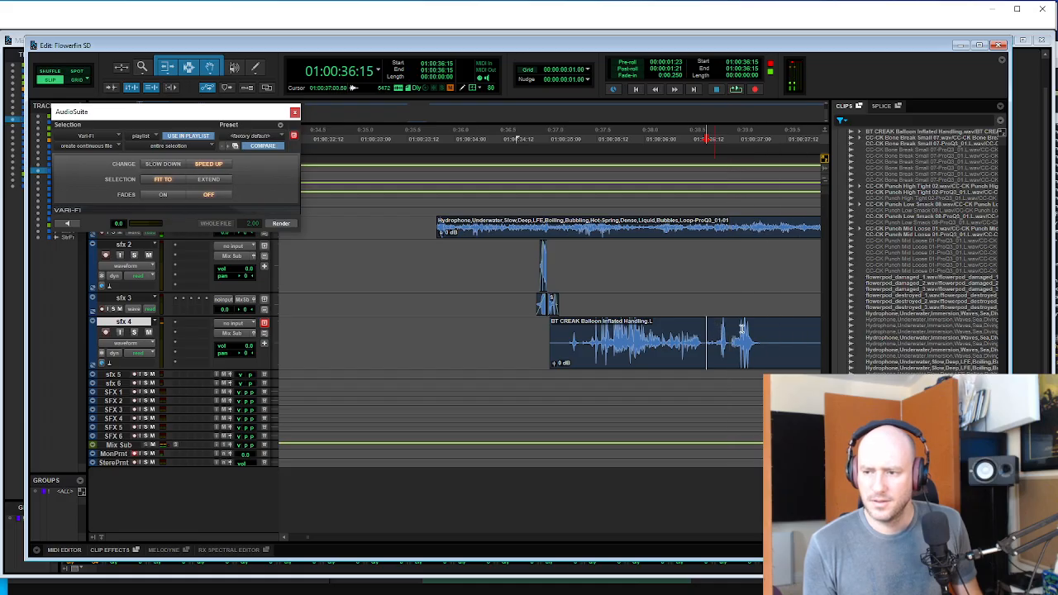
pyautogui.click(739, 328)
pyautogui.press('a')
pyautogui.moveTo(756, 352); pyautogui.dragTo(568, 347)
pyautogui.press('t')
pyautogui.press('t')
pyautogui.press('t')
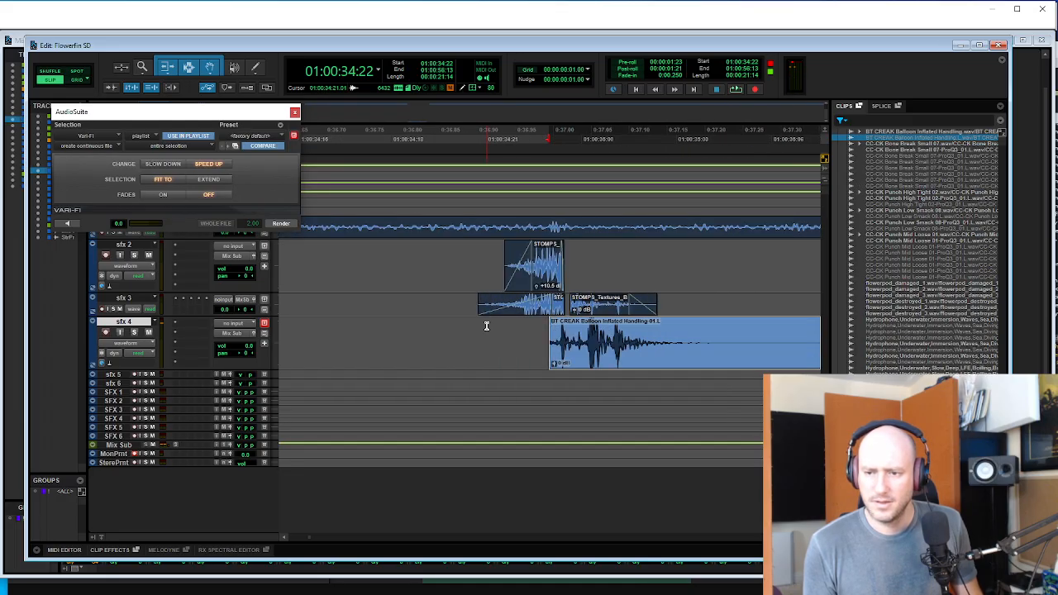
# - Audition the balloon creak on sfx 4 together with the sfx 2 and sfx 3 clips
pyautogui.click(486, 325)
pyautogui.press('space')
pyautogui.press('r')
pyautogui.press('space')
pyautogui.click(542, 333)
pyautogui.press('space')
pyautogui.press('t')
pyautogui.press('t')
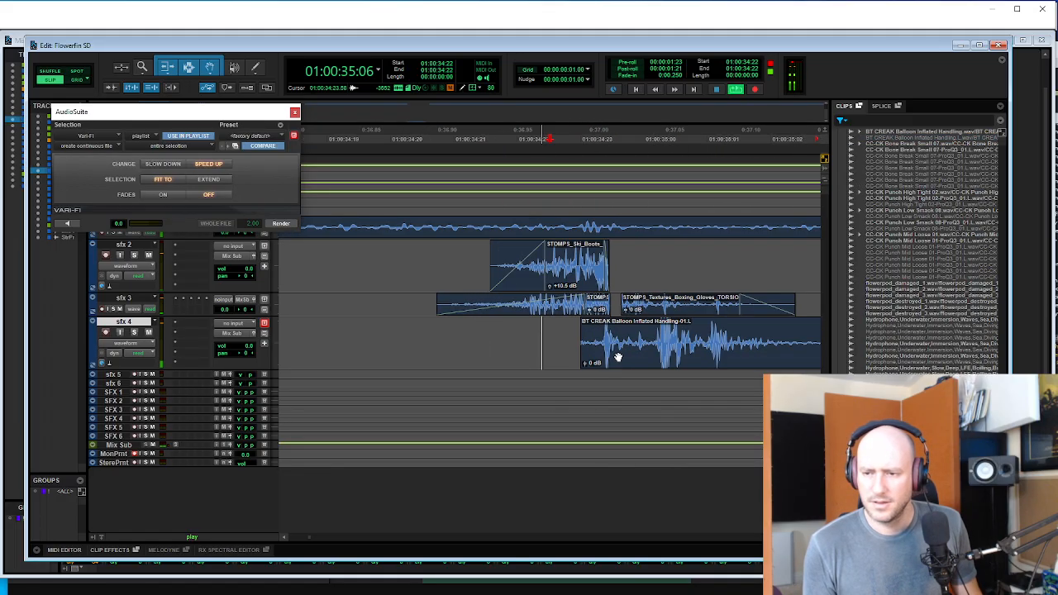
pyautogui.press('space')
# - Move the balloon creak clip slightly later, trim its start to 01:00:34:23, and audition the layers
pyautogui.moveTo(620, 358); pyautogui.dragTo(638, 355)
pyautogui.click(558, 334)
pyautogui.press('space')
pyautogui.click(614, 328)
pyautogui.press('a')
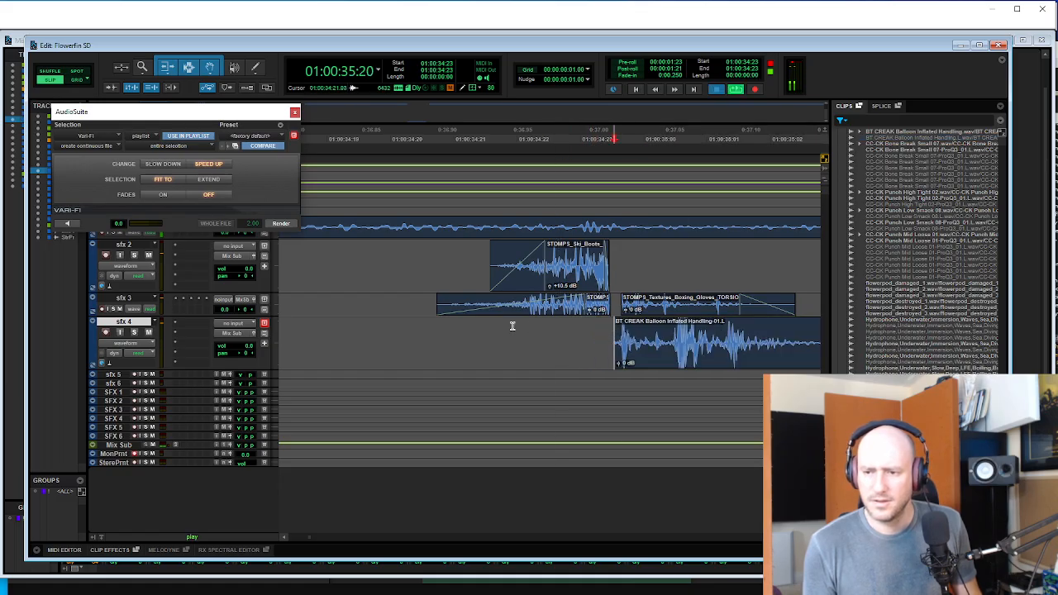
pyautogui.press('space')
pyautogui.click(512, 327)
pyautogui.press('space')
# - Move the second boxing gloves clip on sfx 3 slightly later and audition the layers from 01:00:34:22
pyautogui.moveTo(649, 309); pyautogui.dragTo(661, 309)
pyautogui.press('space')
pyautogui.click(535, 336)
pyautogui.press('space')
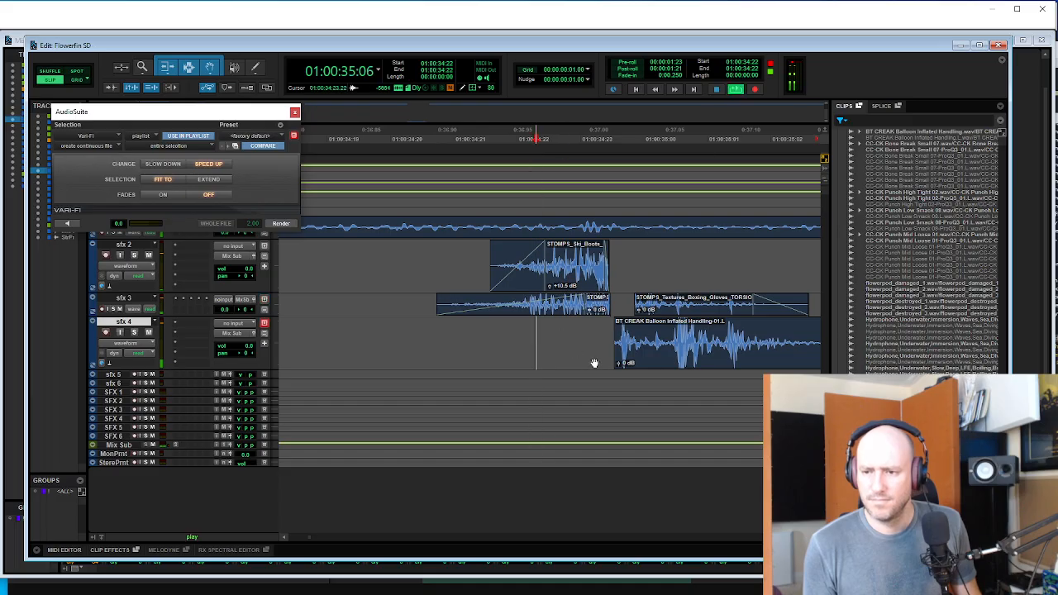
# - Mute the second boxing gloves clip on sfx 3 and audition the remaining layers
pyautogui.press('r')
pyautogui.click(488, 333)
pyautogui.press('space')
pyautogui.click(633, 311)
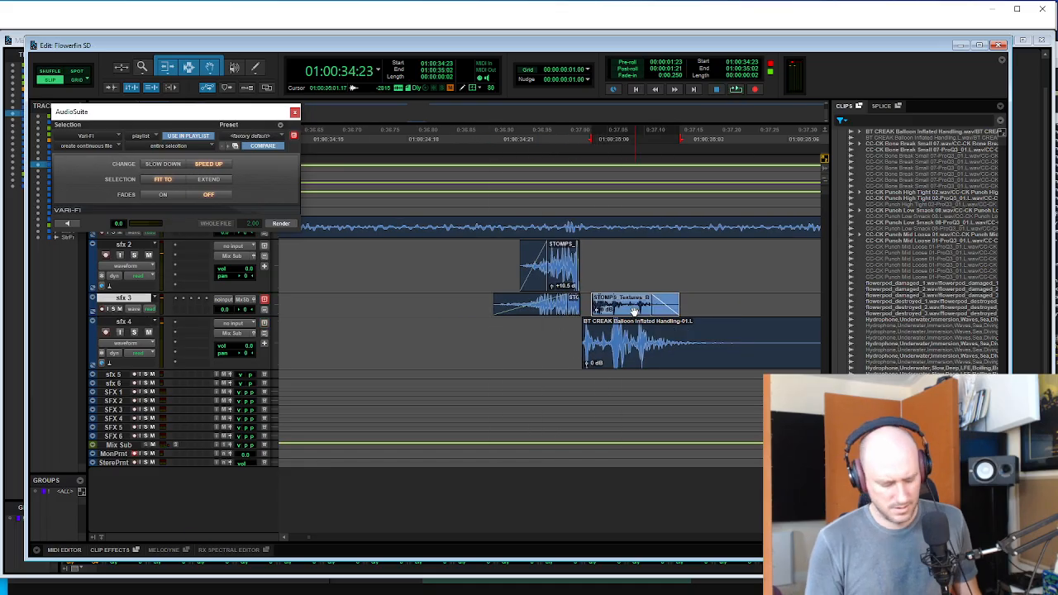
pyautogui.click(495, 332)
pyautogui.press('space')
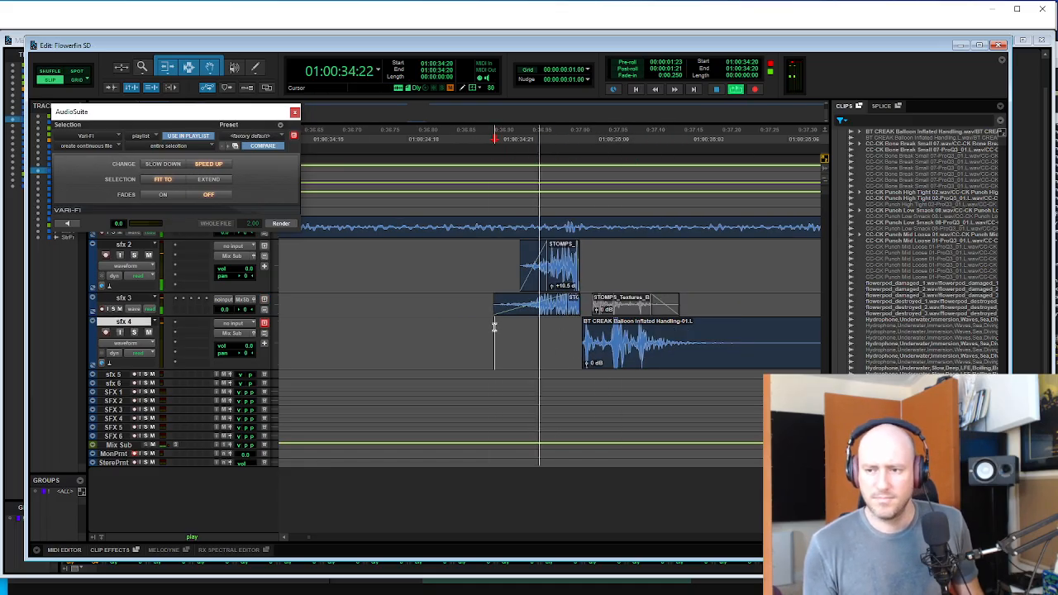
# - Trim the balloon creak clip's tail on sfx 4, fade it out from 01:00:35:01, and audition from 01:00:34:20
pyautogui.click(694, 333)
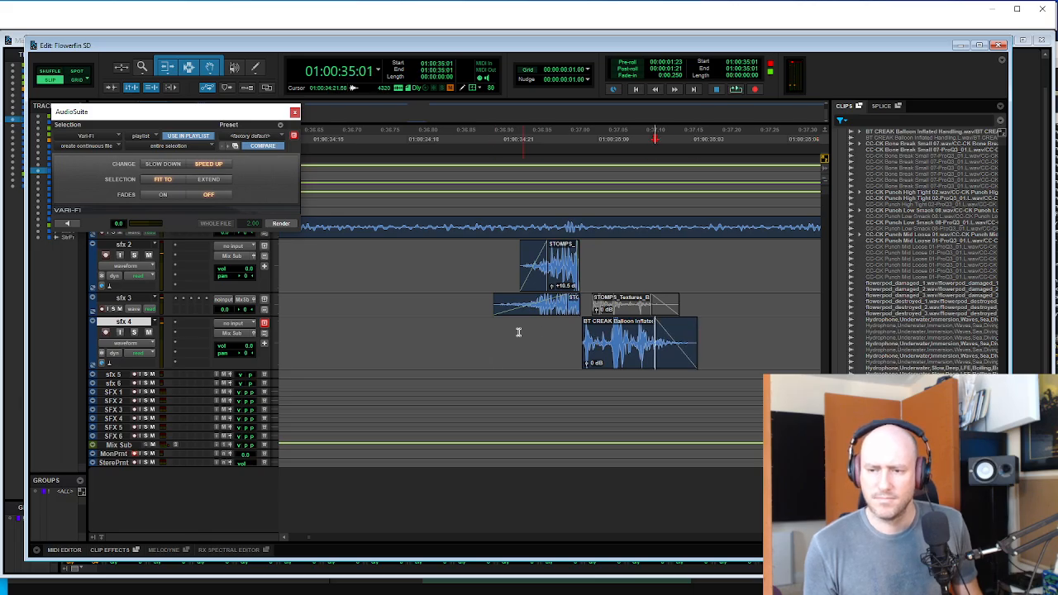
pyautogui.click(477, 329)
pyautogui.press('space')
pyautogui.press('space')
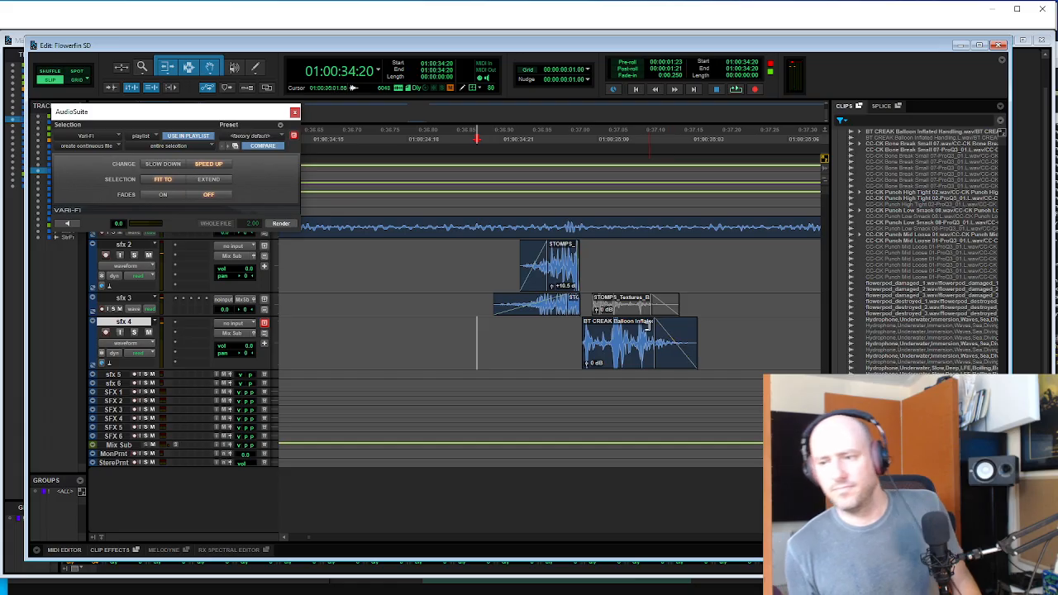
# - Shorten the balloon creak clip's end to 01:00:35:01 and audition the layers from 01:00:34:20
pyautogui.moveTo(670, 353); pyautogui.dragTo(657, 357)
pyautogui.click(650, 327)
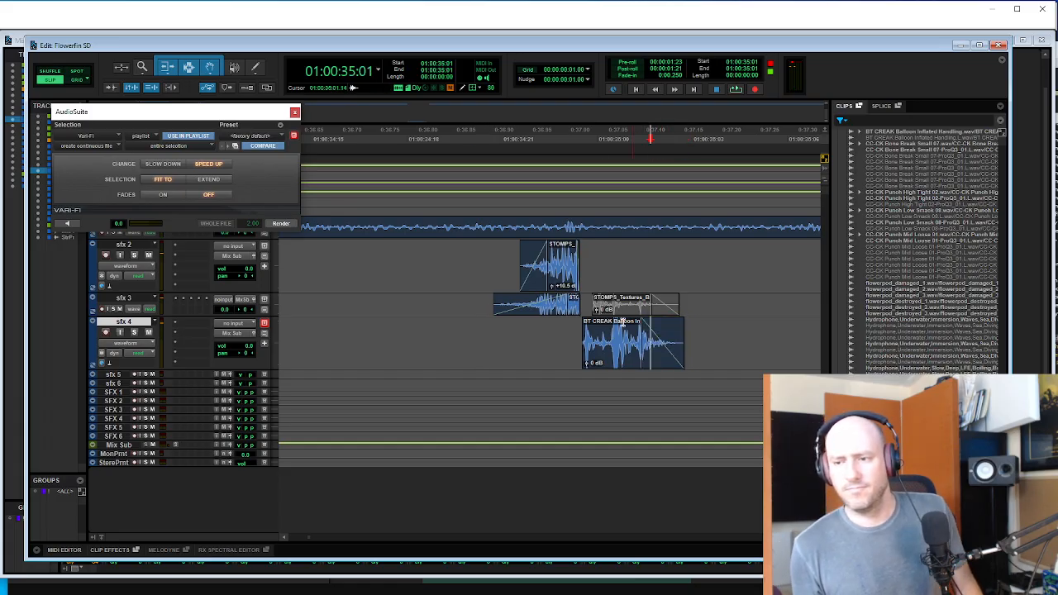
pyautogui.press('s')
pyautogui.click(482, 322)
pyautogui.press('space')
pyautogui.press('r')
pyautogui.press('space')
pyautogui.press('space')
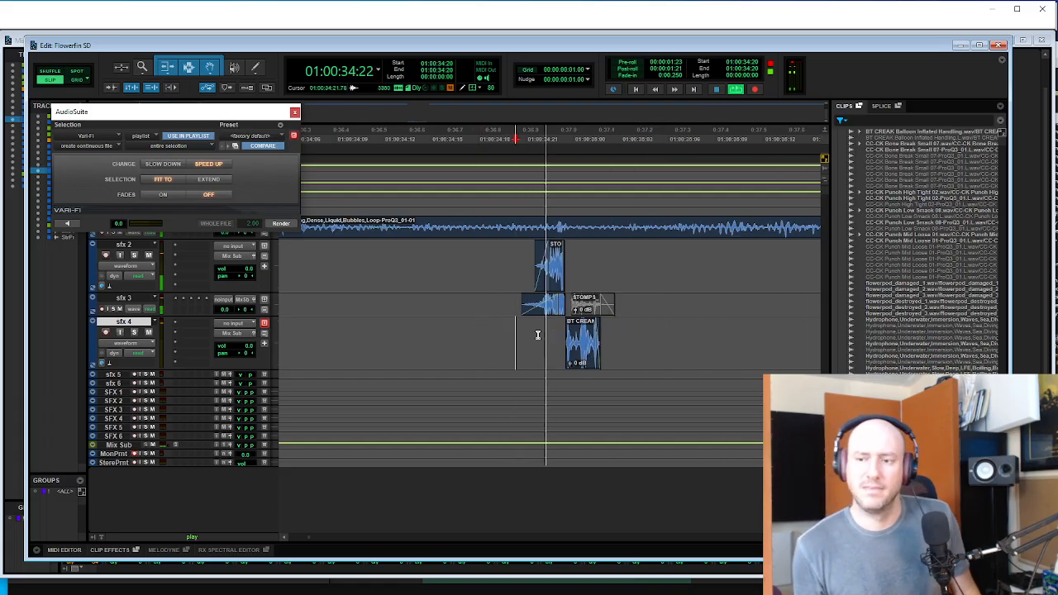
pyautogui.press('space')
pyautogui.press('space')
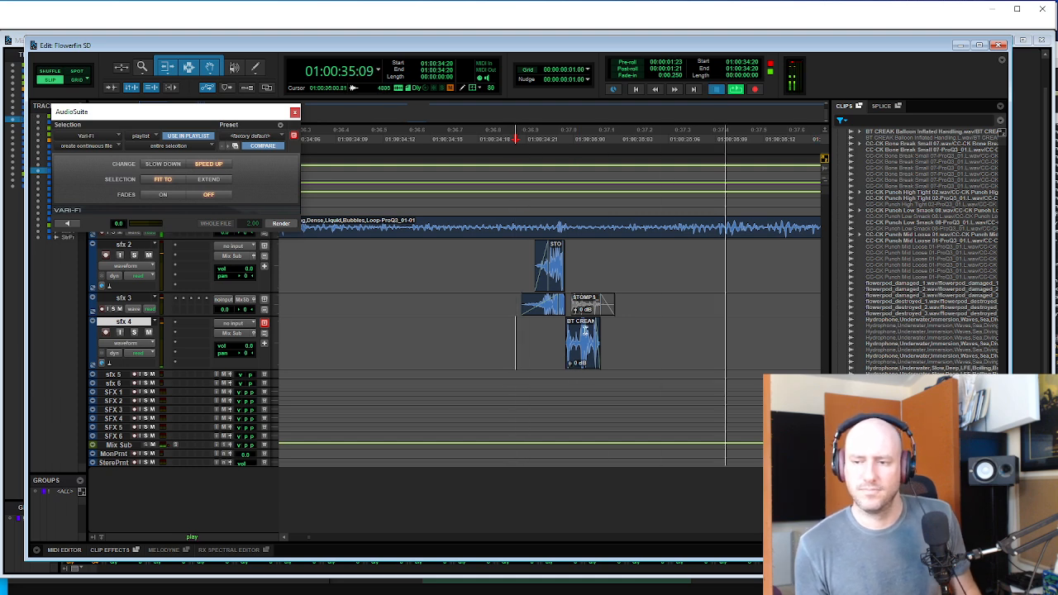
# - Trim the balloon creak clip's end slightly further with a longer fade-out, and audition the layers from 01:00:34:21
pyautogui.click(584, 329)
pyautogui.press('t')
pyautogui.click(586, 329)
pyautogui.hotkey('ctrl', 'z')
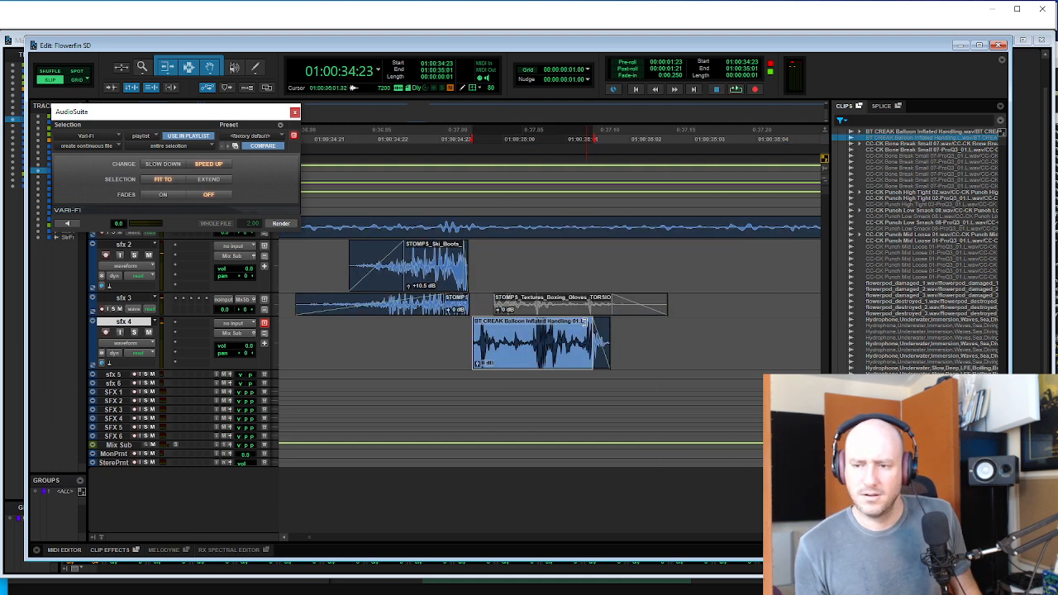
pyautogui.click(586, 324)
pyautogui.press('space')
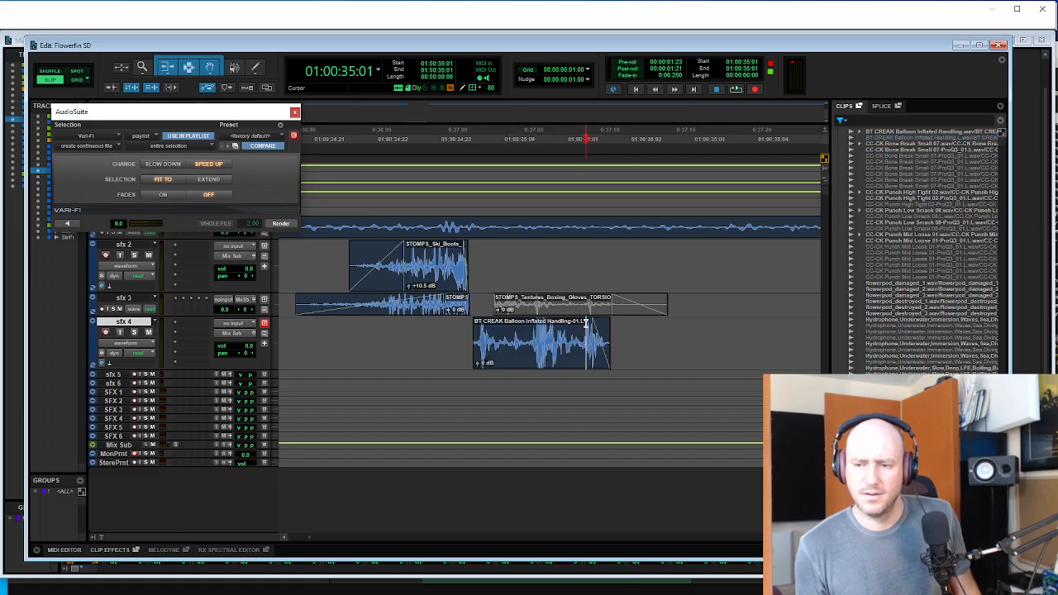
pyautogui.click(586, 324)
pyautogui.press('space')
pyautogui.click(349, 334)
pyautogui.press('space')
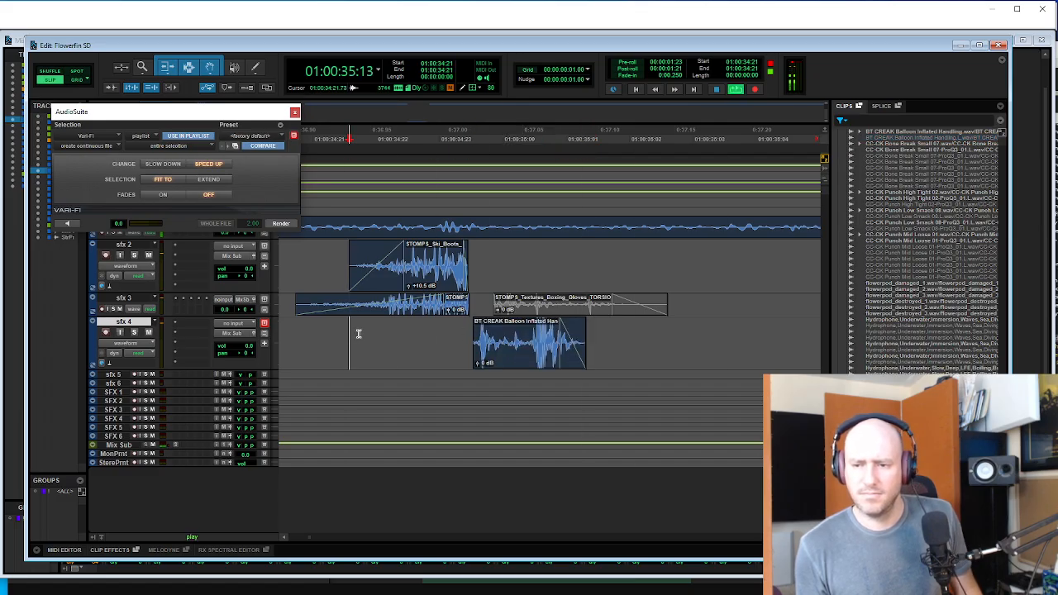
# - Audition the layered clips again from the start of the first boxing gloves clip at 01:00:34:20
pyautogui.press('r')
pyautogui.press('space')
pyautogui.press('Tab')
pyautogui.press('space')
pyautogui.click(420, 303)
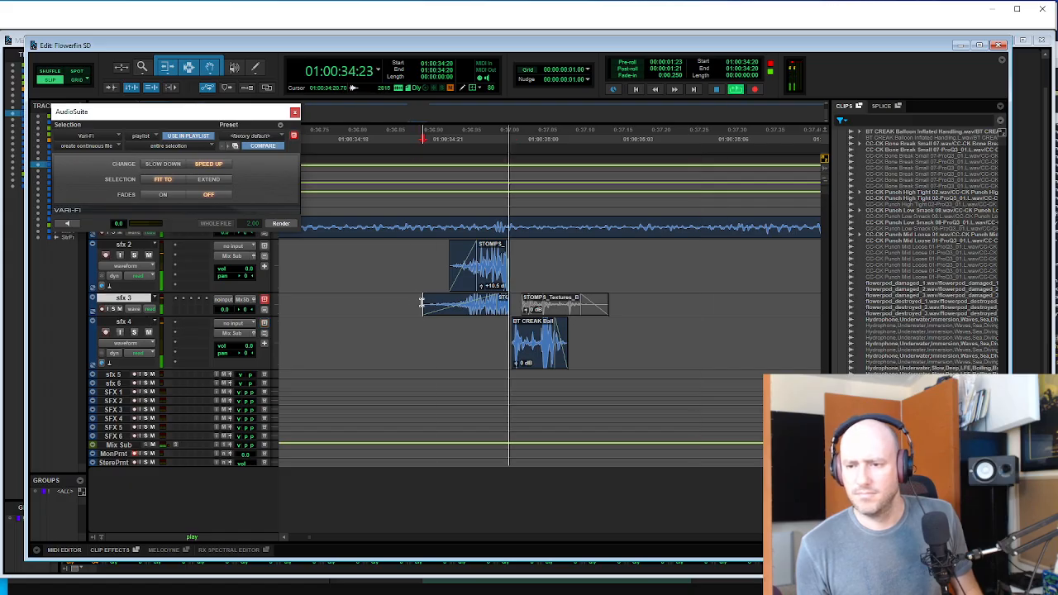
pyautogui.press('space')
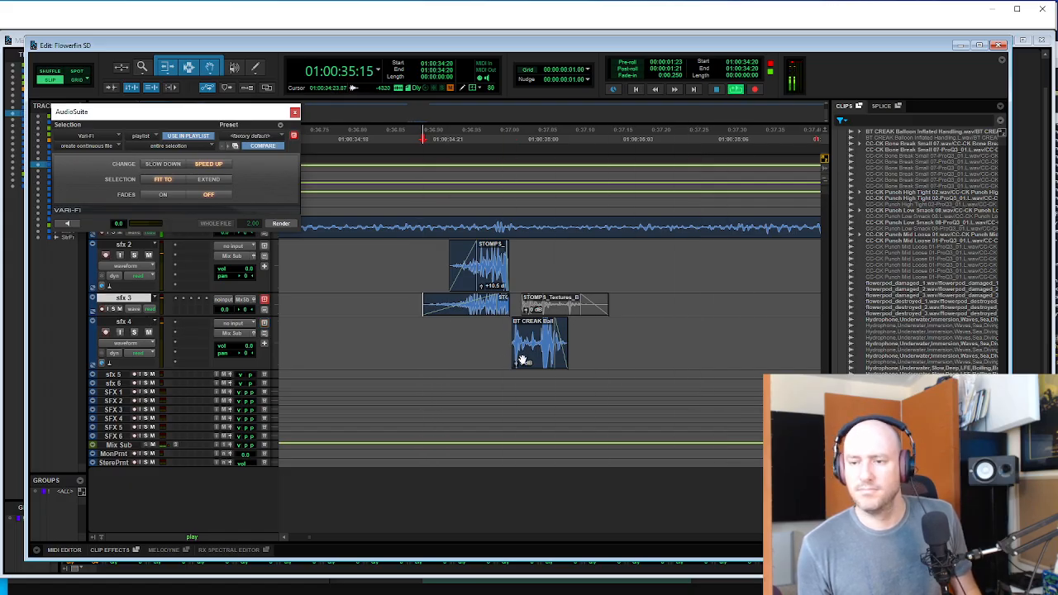
pyautogui.press('space')
pyautogui.press('space')
pyautogui.press('space')
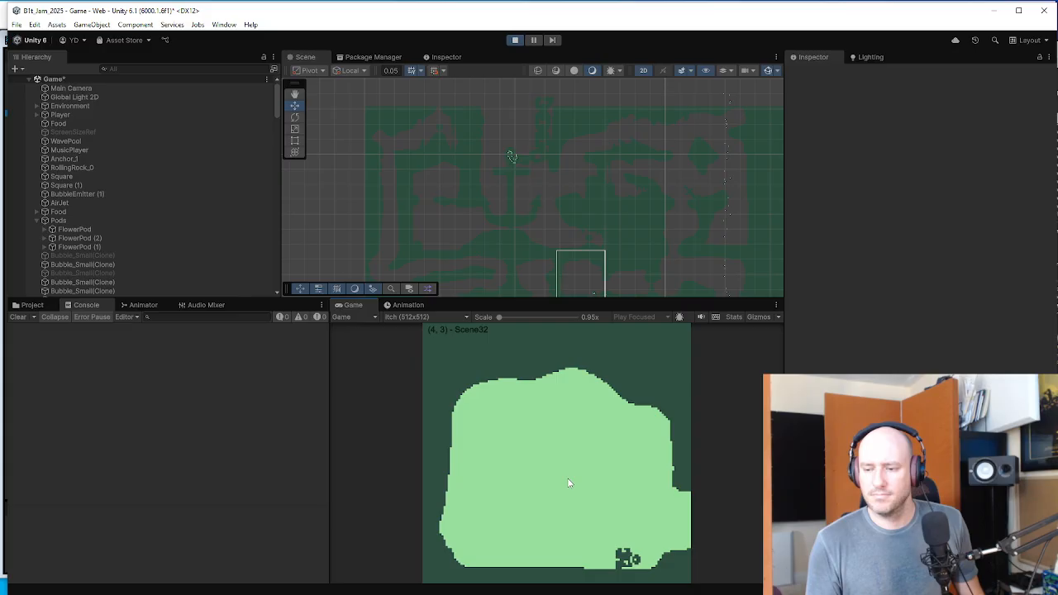
# - In the running Unity game, swim the fish from Scene32 through to the food item in Scene35
pyautogui.press('w')
pyautogui.press('d')
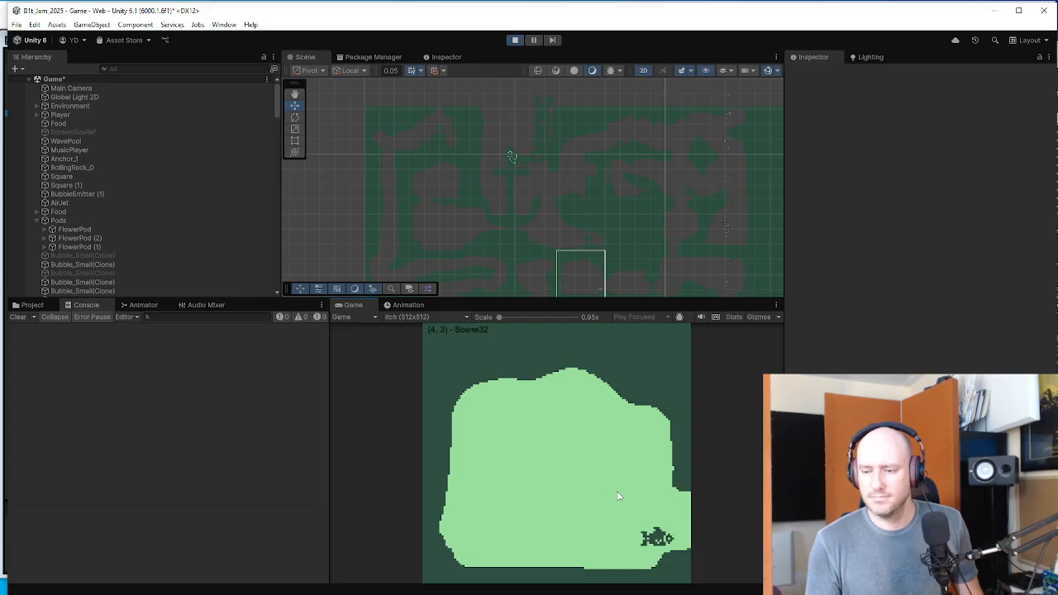
pyautogui.press('d')
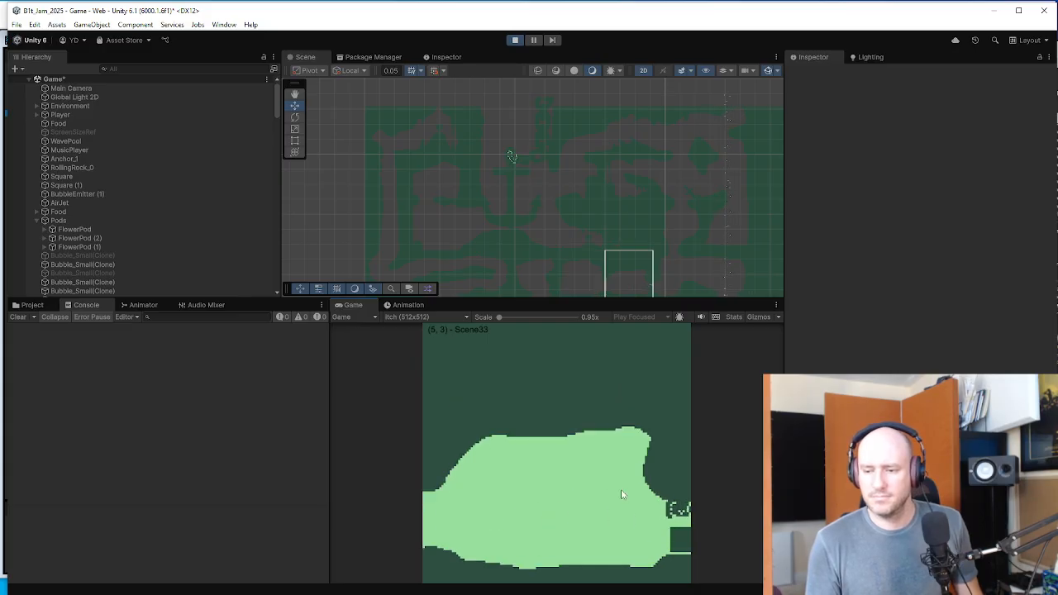
pyautogui.press('w')
pyautogui.press('d')
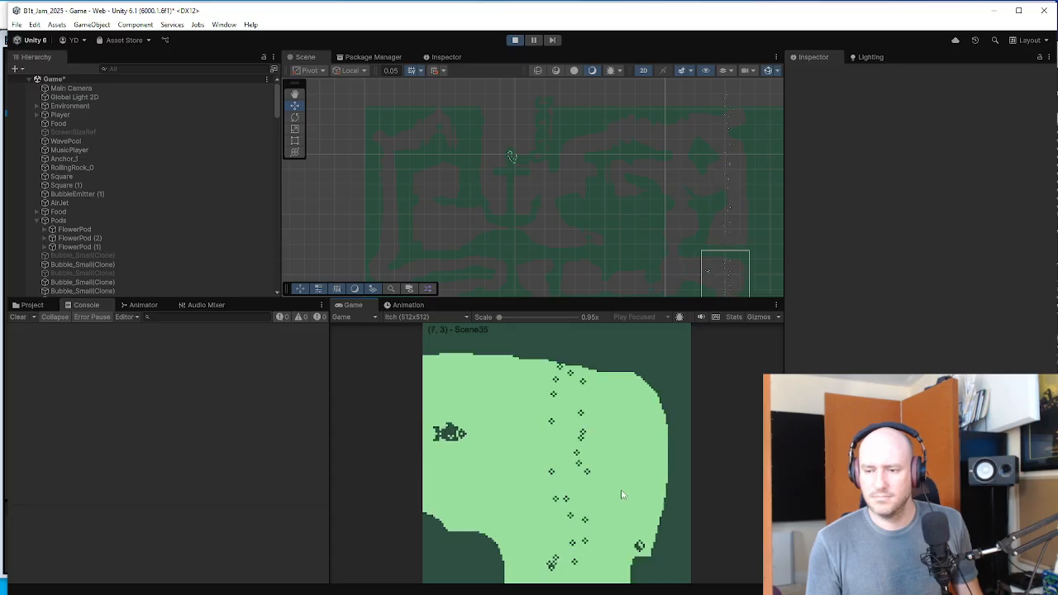
pyautogui.press('s')
pyautogui.press('d')
pyautogui.press('s')
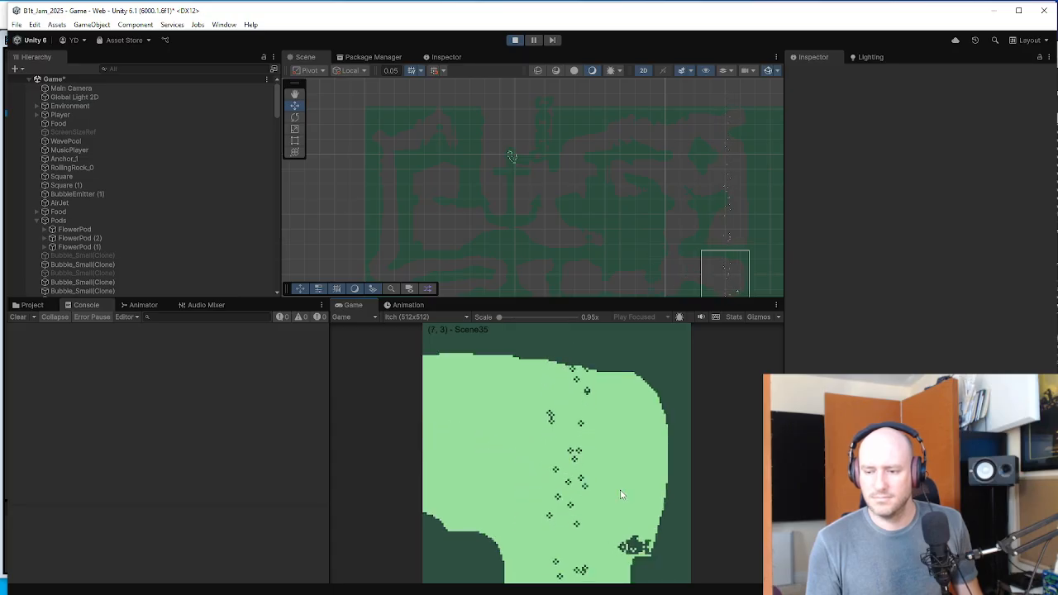
# - Swim the fish down into Scene44 and collect the food items along the cave walls
pyautogui.press('a')
pyautogui.press('s')
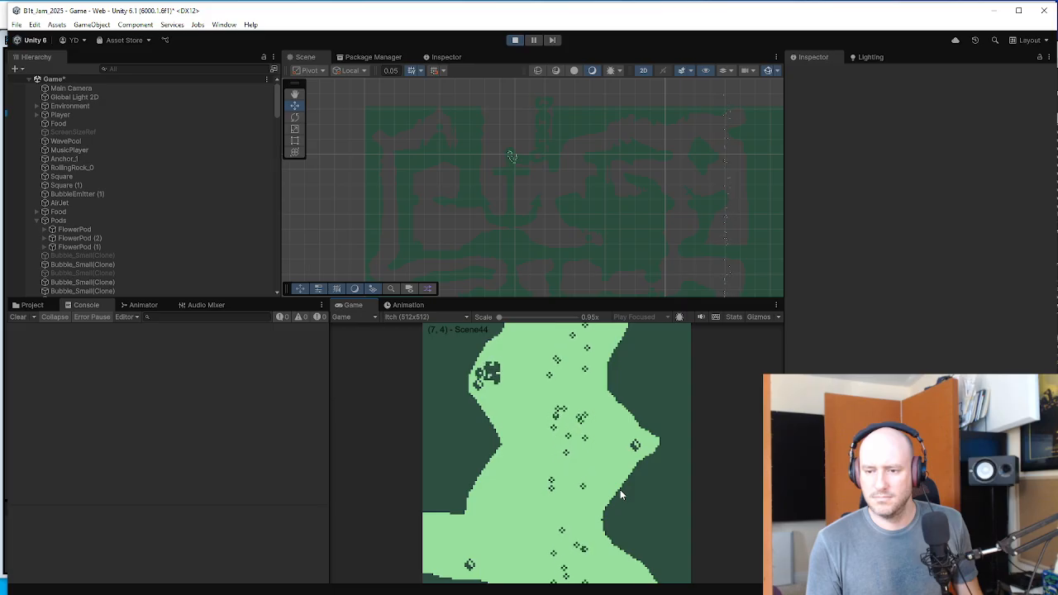
pyautogui.press('d')
pyautogui.press('s')
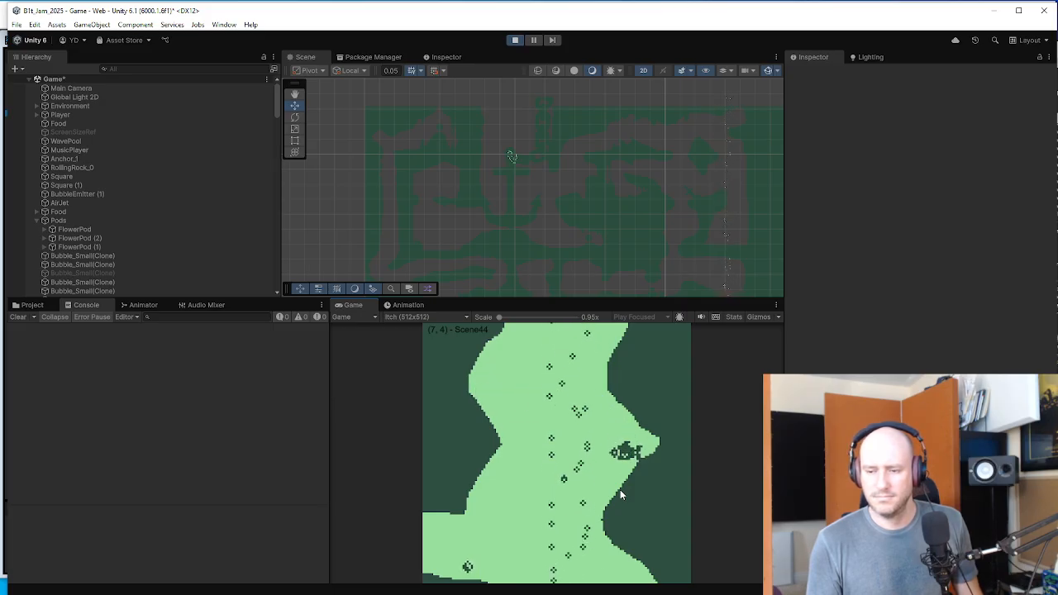
pyautogui.press('a')
pyautogui.press('s')
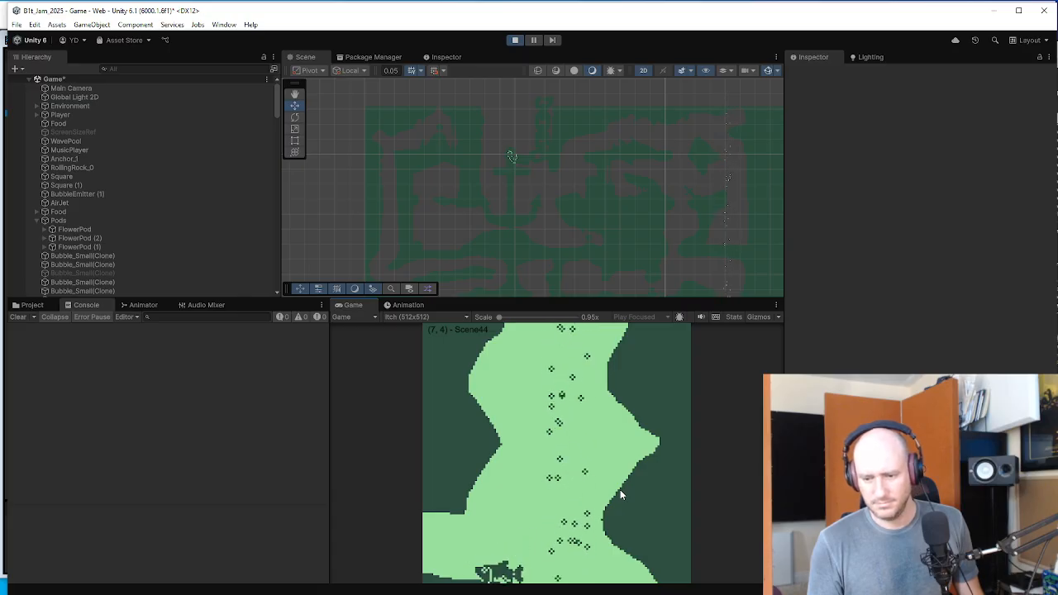
# - Reposition the Soundminer window, switch back to Pro Tools, and audition the layers from 01:00:34:21
pyautogui.hotkey('alt', 'Tab')
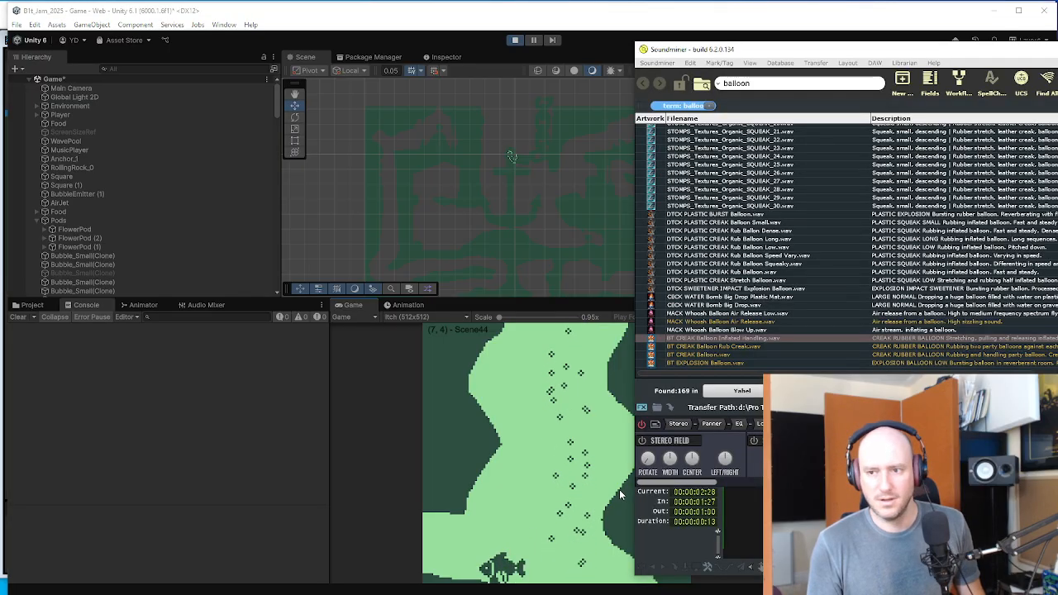
pyautogui.moveTo(800, 52); pyautogui.dragTo(473, 22)
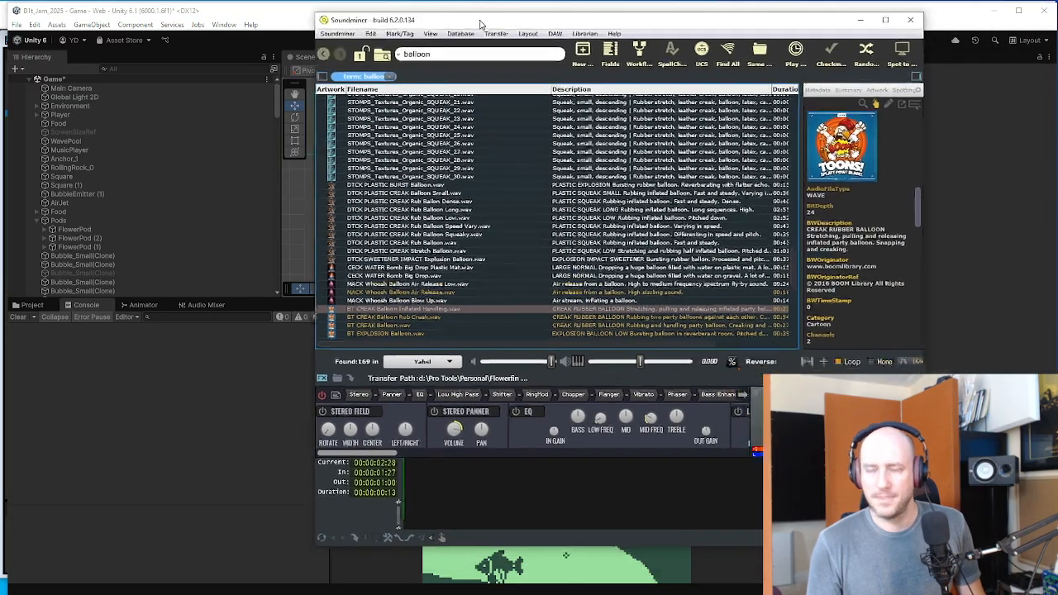
pyautogui.click(209, 456)
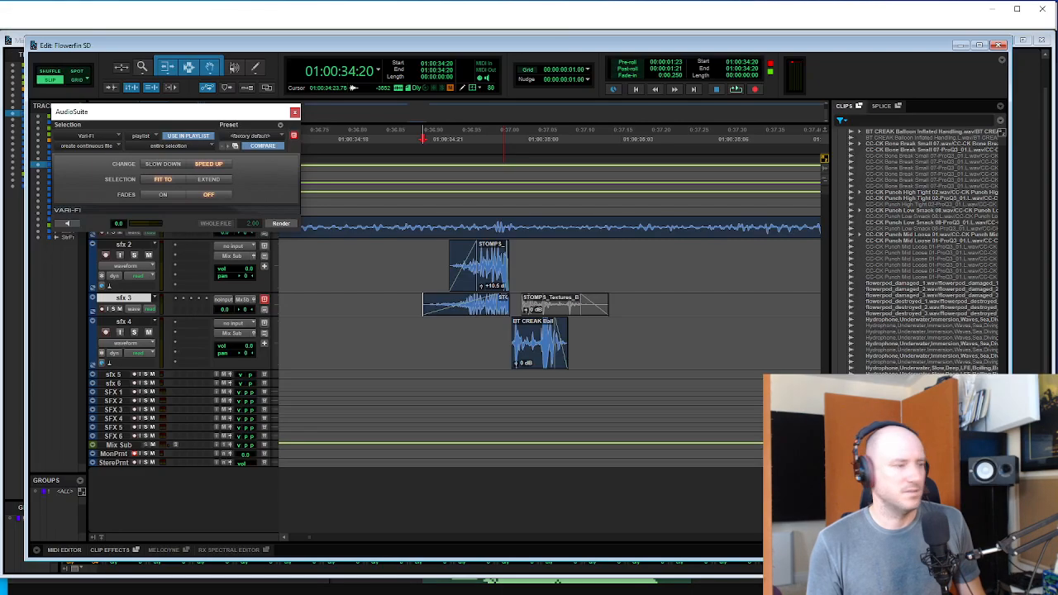
pyautogui.click(436, 331)
pyautogui.press('space')
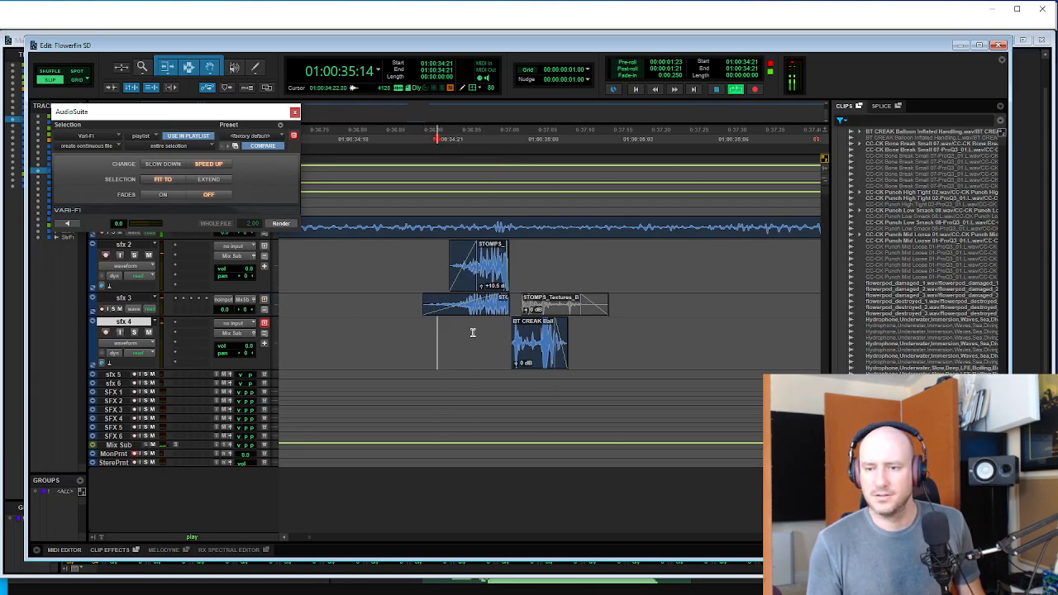
pyautogui.press('space')
# - Close the Vari-Fi AudioSuite window and enlarge the Inst 1 track
pyautogui.click(294, 112)
pyautogui.click(427, 272)
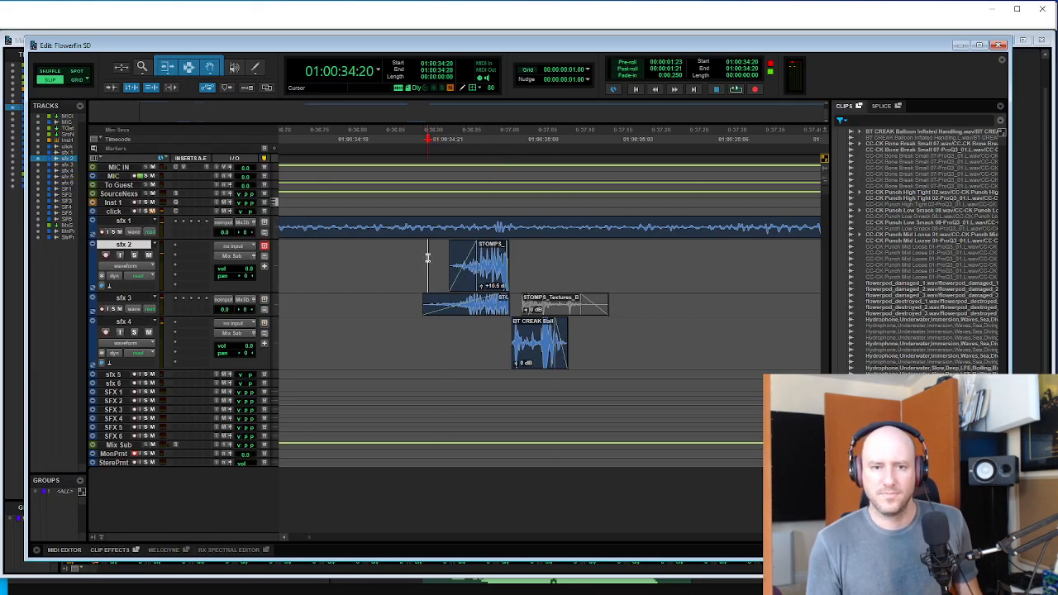
pyautogui.click(443, 201)
pyautogui.hotkey('ctrl', 'Up')
pyautogui.hotkey('ctrl', 'Up')
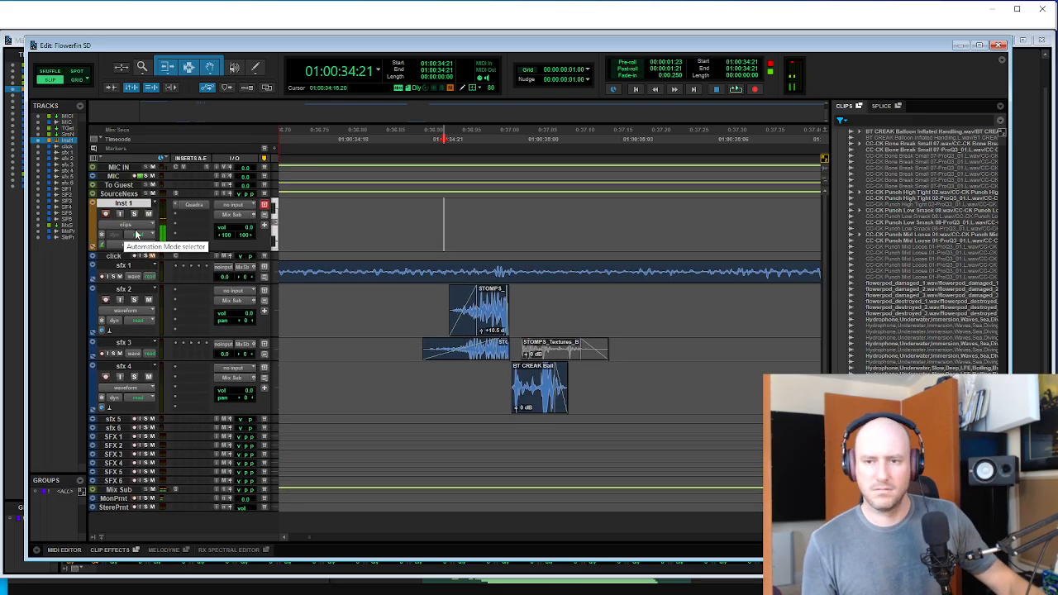
# - Open the Quadra instrument on Inst 1, load the Twisted Arcade preset from SoundFX, and reposition the plug-in window
pyautogui.click(193, 204)
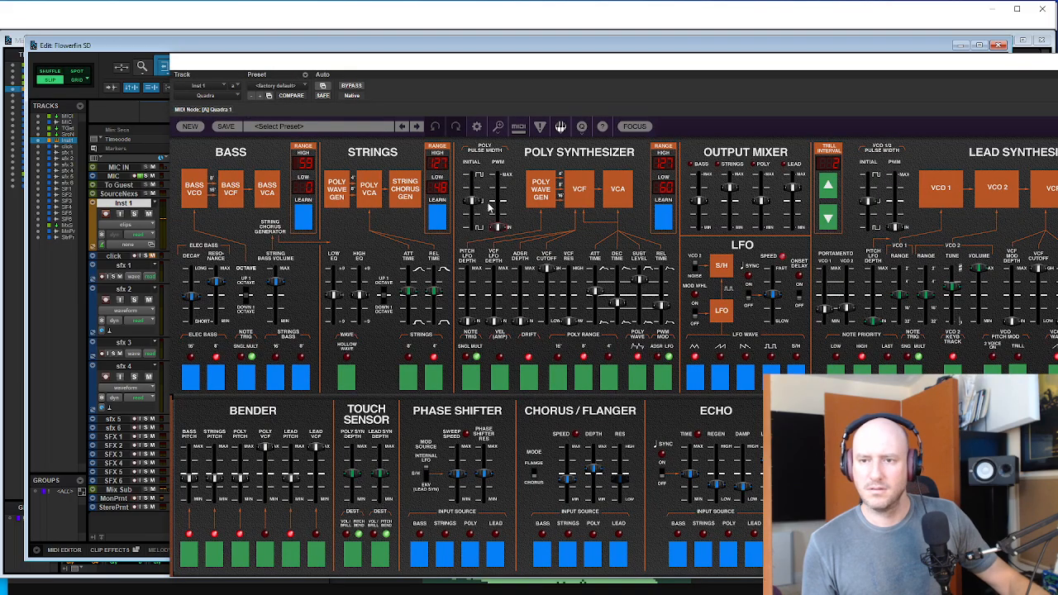
pyautogui.click(356, 127)
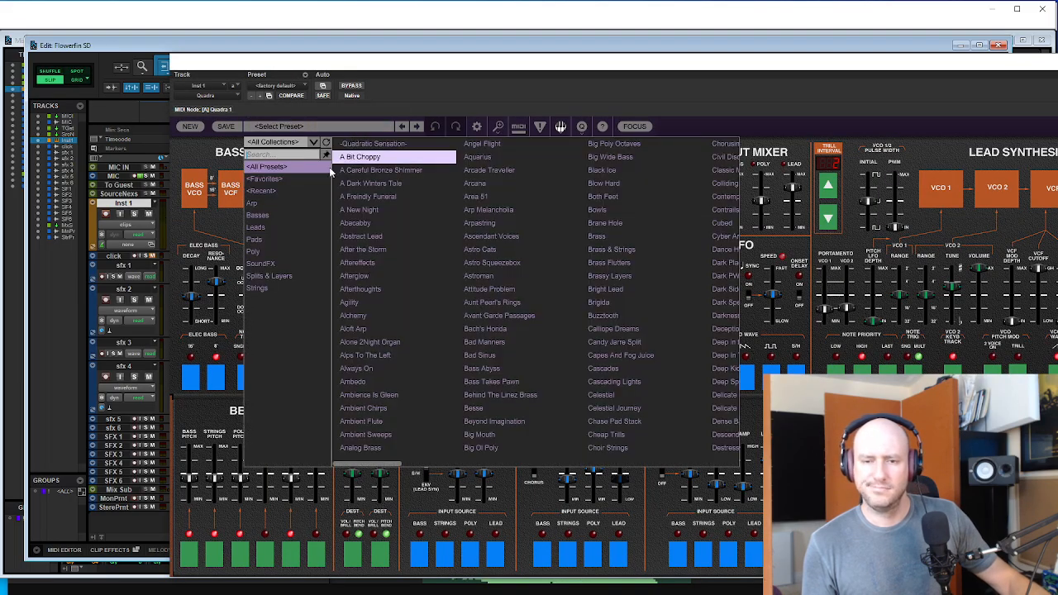
pyautogui.click(276, 264)
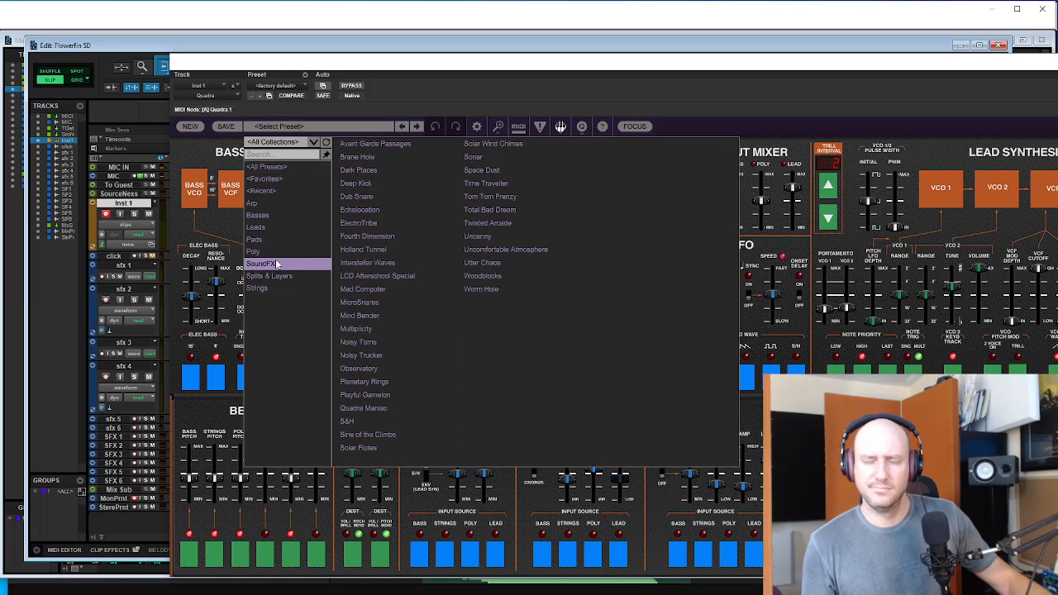
pyautogui.click(487, 224)
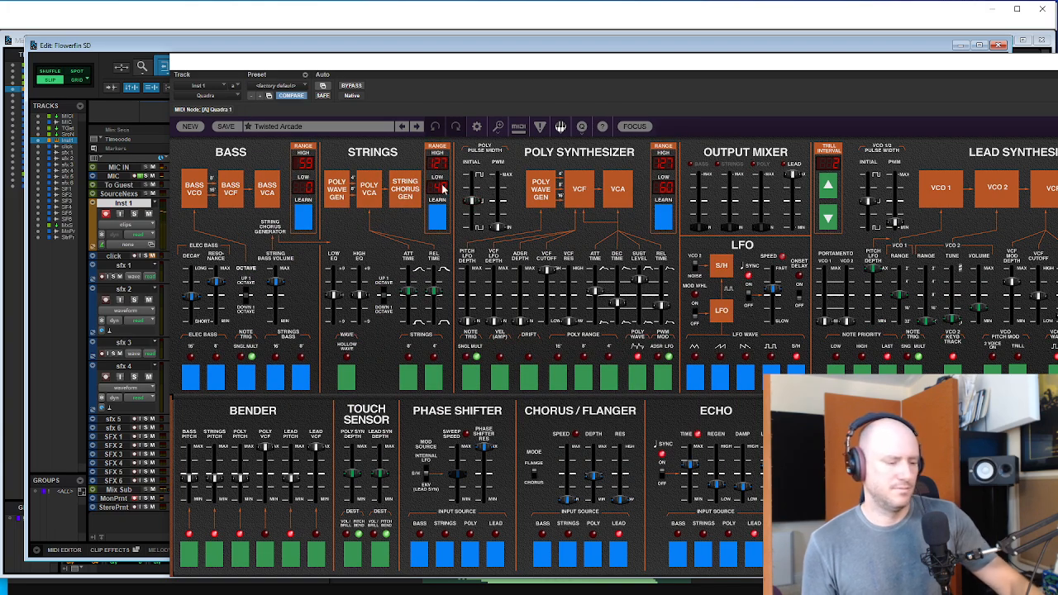
pyautogui.moveTo(569, 66); pyautogui.dragTo(474, 50)
# - Replace Quadra on the Inst 1 track with the stereo version of the Absynth 5 instrument
pyautogui.click(265, 111)
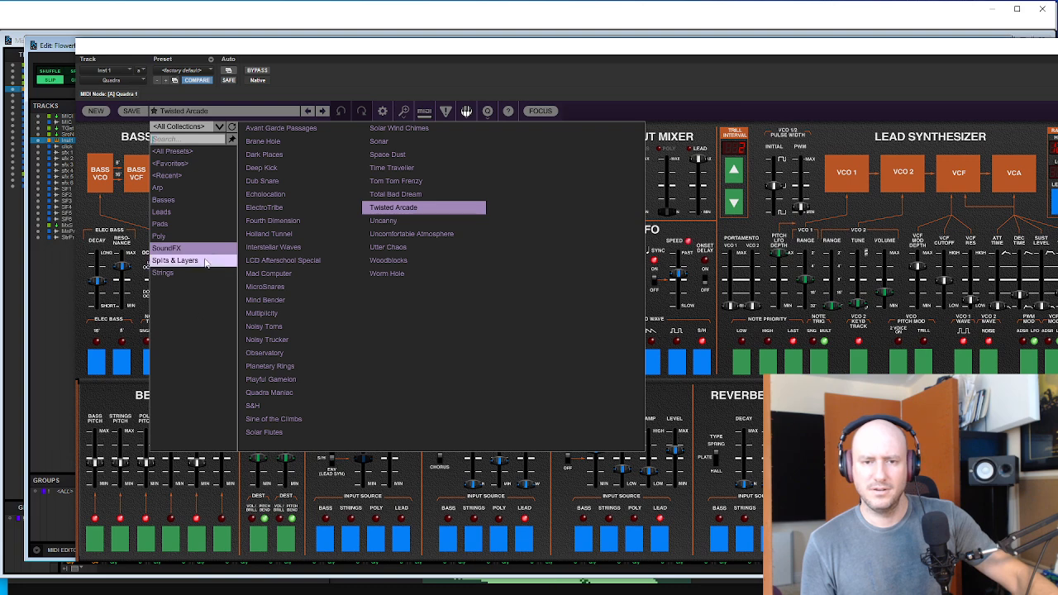
pyautogui.click(115, 80)
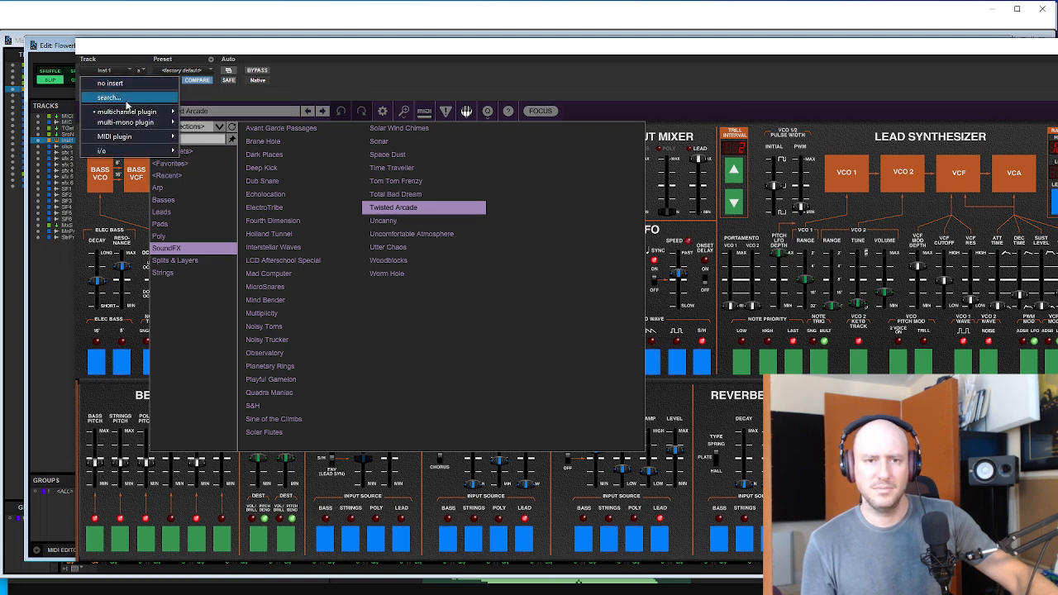
pyautogui.moveTo(128, 113)
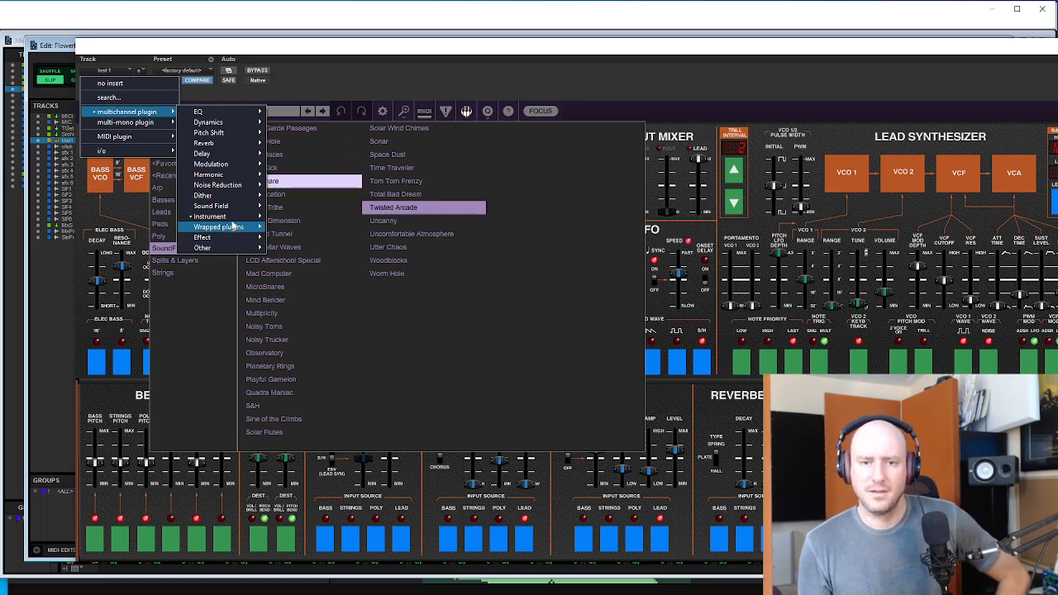
pyautogui.moveTo(232, 219)
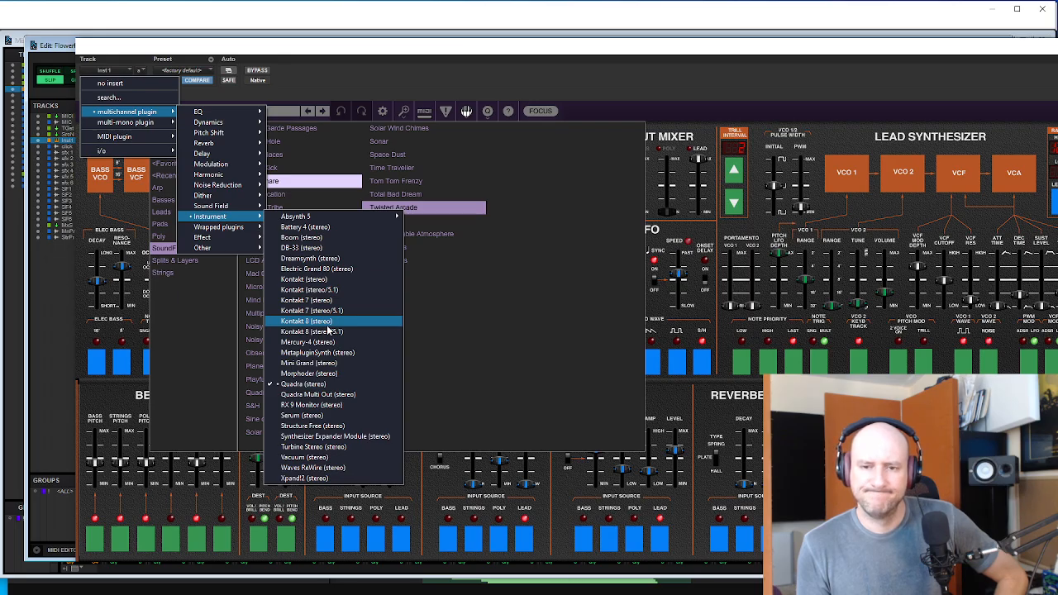
pyautogui.moveTo(356, 218)
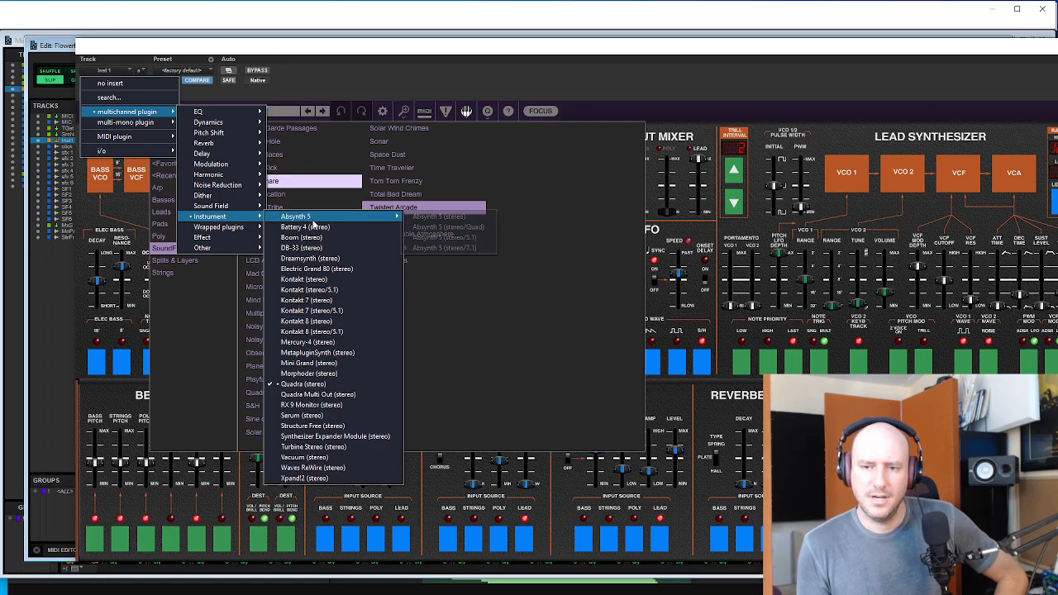
pyautogui.click(406, 219)
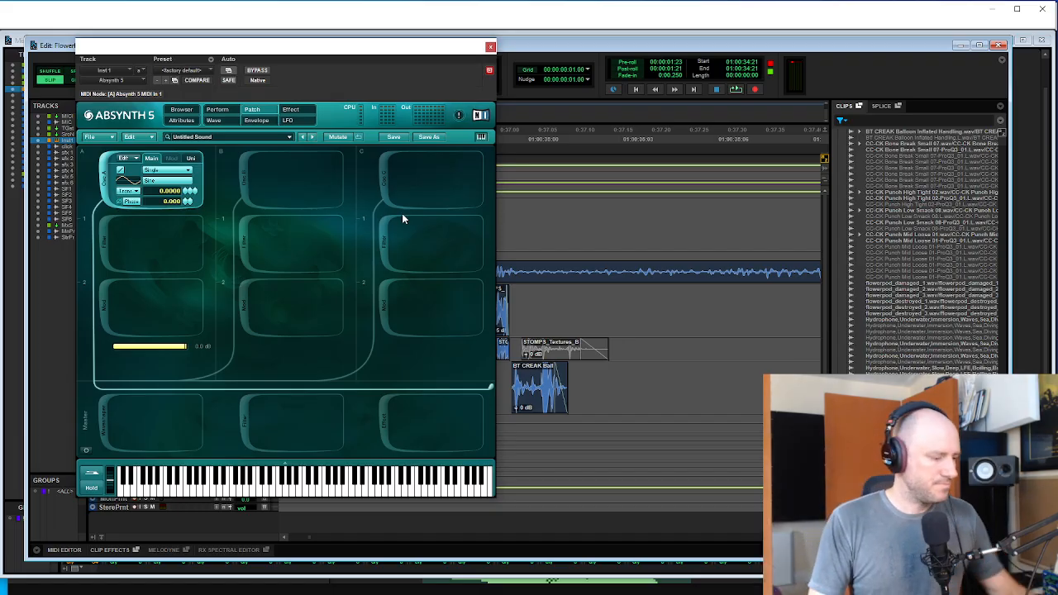
# - Filter Absynth's sound browser by type Mallet Instruments, subtype Bell and mode Synthetic
pyautogui.click(195, 111)
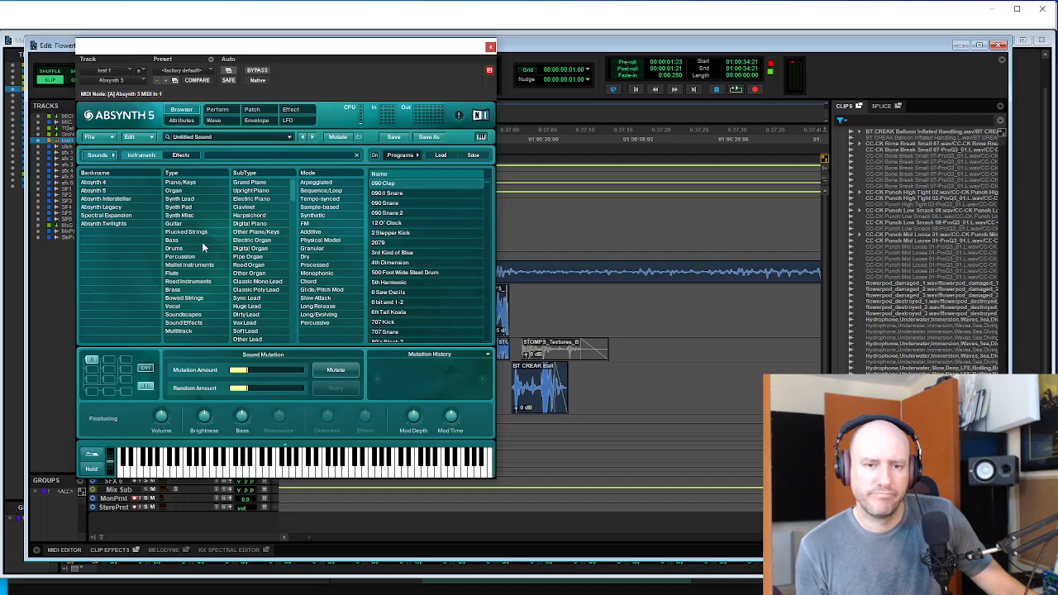
pyautogui.click(249, 156)
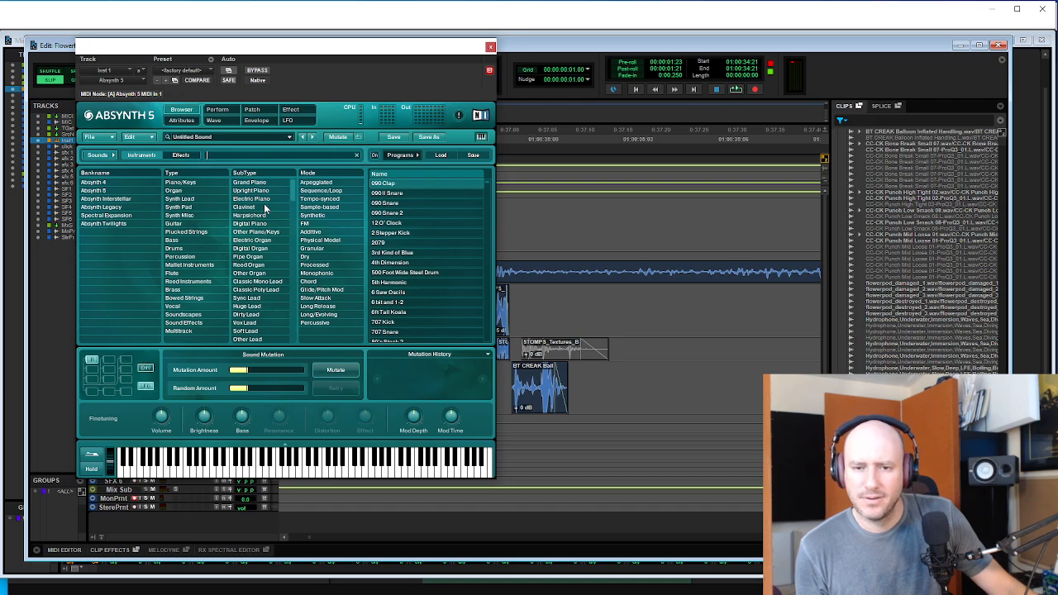
pyautogui.scroll(-6, 264, 208)
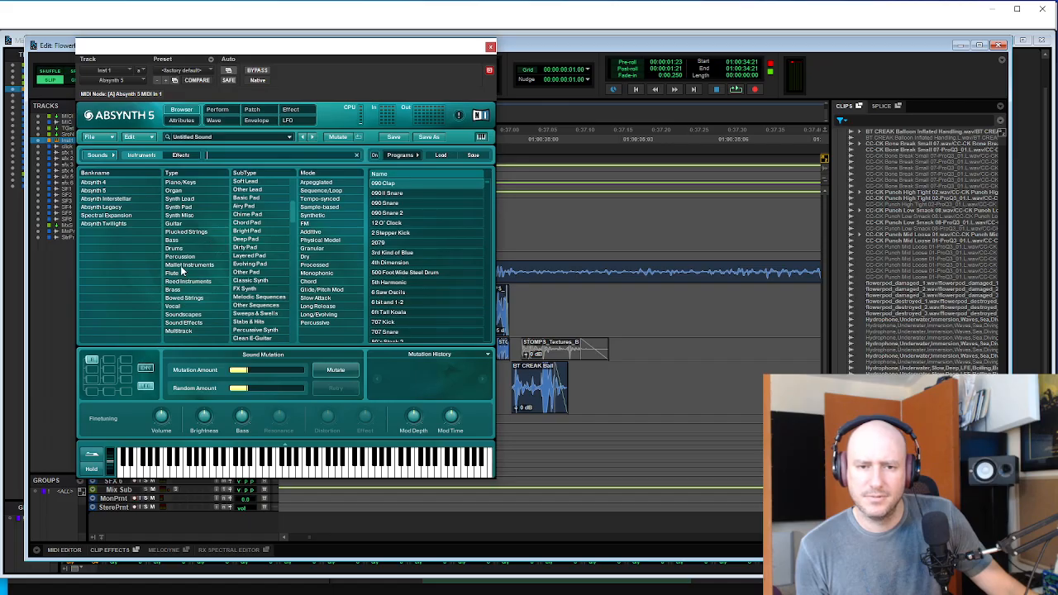
pyautogui.click(183, 266)
pyautogui.click(239, 224)
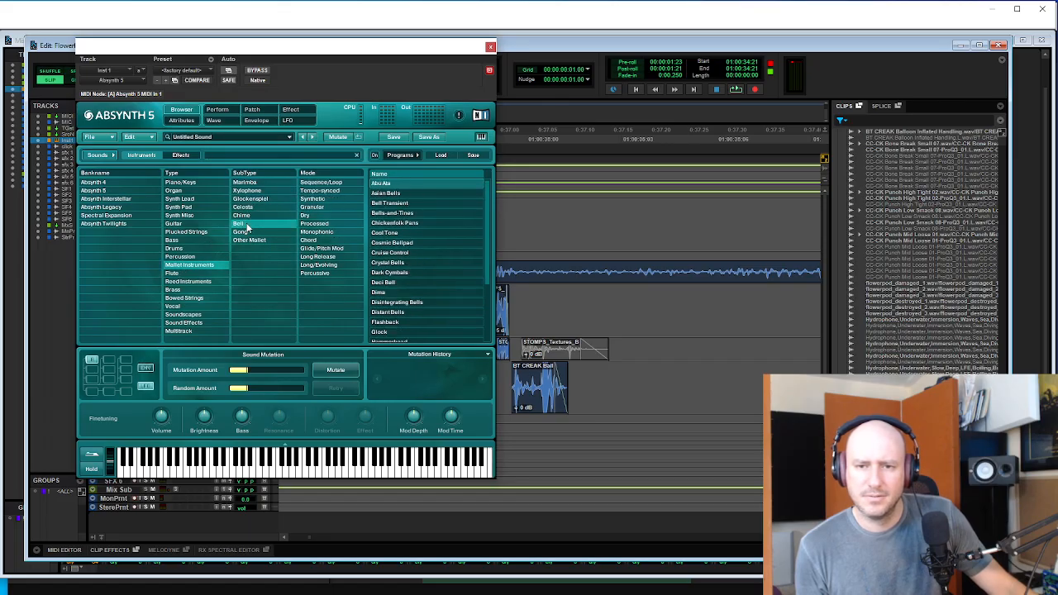
pyautogui.click(319, 199)
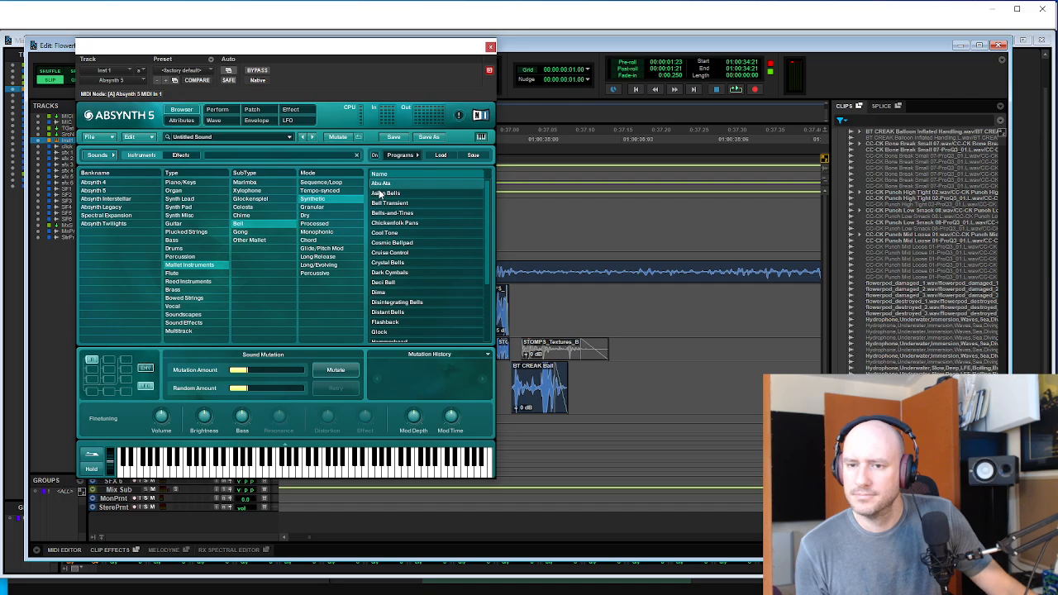
# - Try the Abu Ata preset, load Asian Bells in its place, and close the Absynth window
pyautogui.click(388, 185)
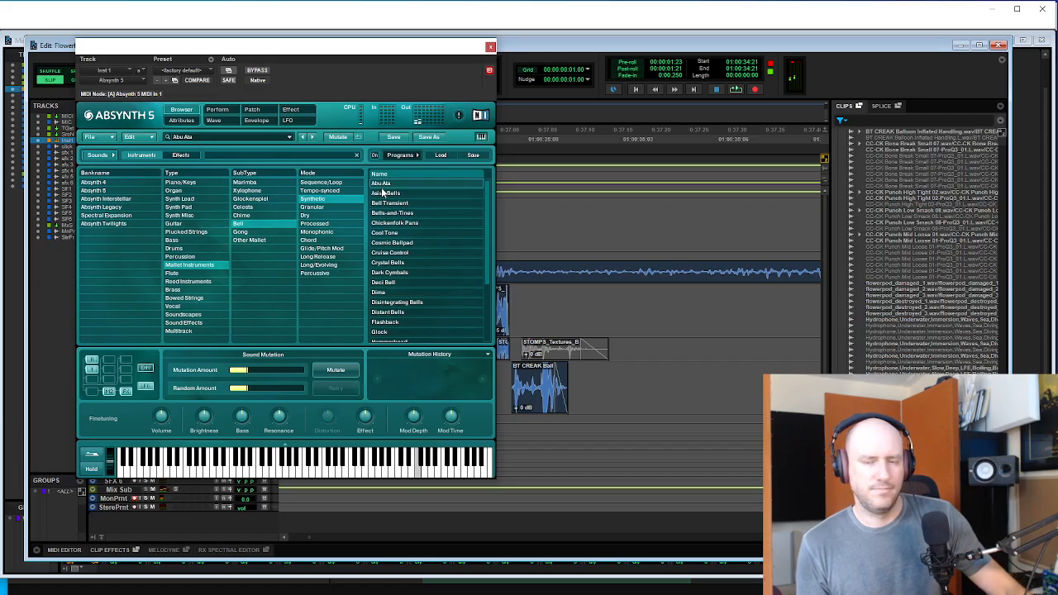
pyautogui.click(382, 194)
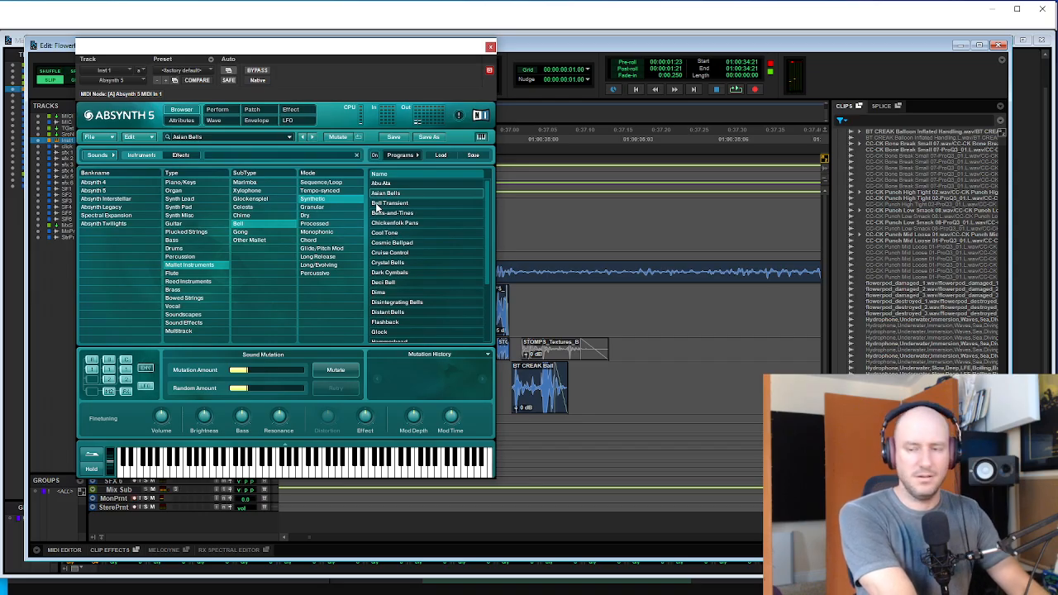
pyautogui.click(683, 294)
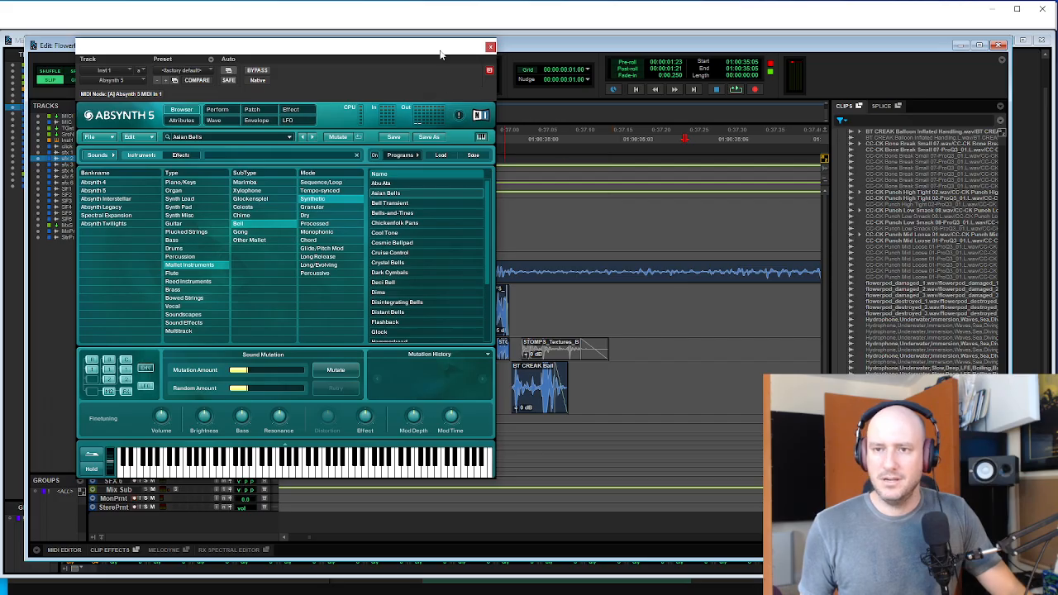
pyautogui.click(490, 46)
# - Record an Absynth performance on Inst 1, along with its stereo print, from 01:09:49:14 in the empty stretch past the sfx 3 clip
pyautogui.click(680, 285)
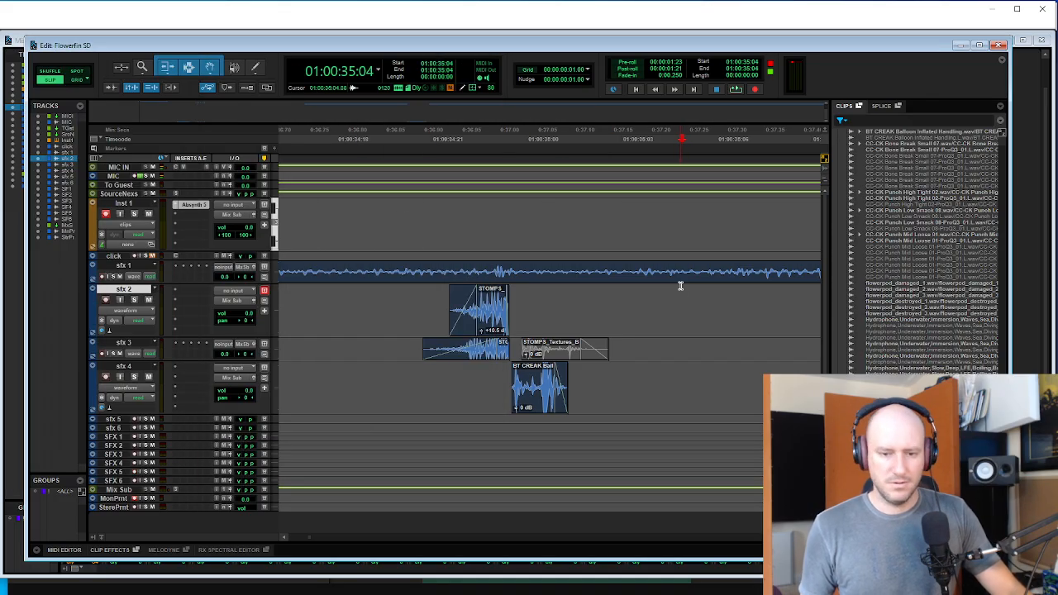
pyautogui.press('r')
pyautogui.press('r')
pyautogui.press('r')
pyautogui.press('r')
pyautogui.press('r')
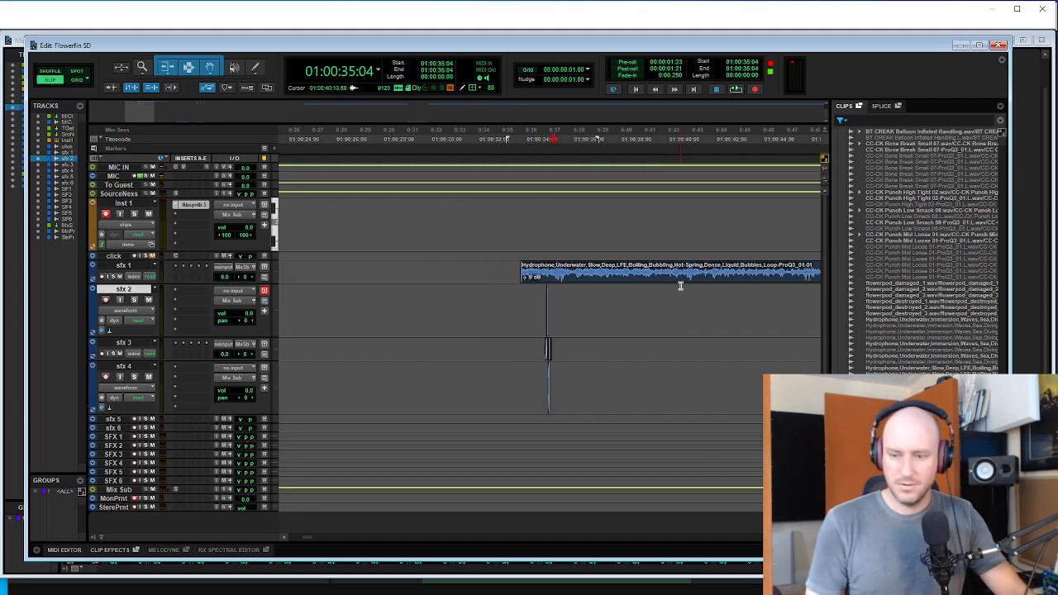
pyautogui.press('r')
pyautogui.press('r')
pyautogui.press('r')
pyautogui.press('r')
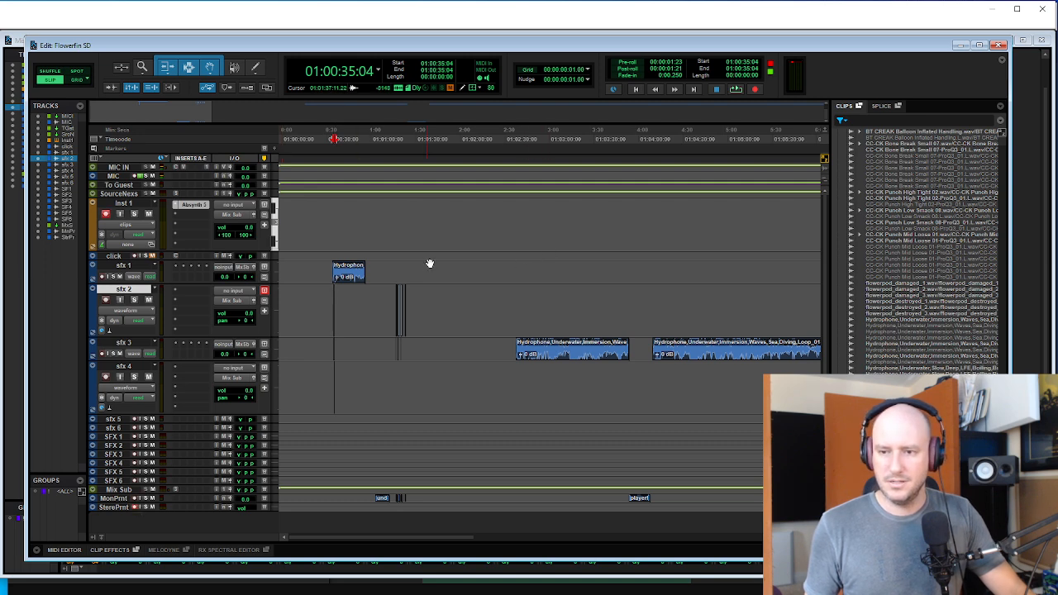
pyautogui.moveTo(784, 227); pyautogui.dragTo(829, 226)
pyautogui.click(679, 216)
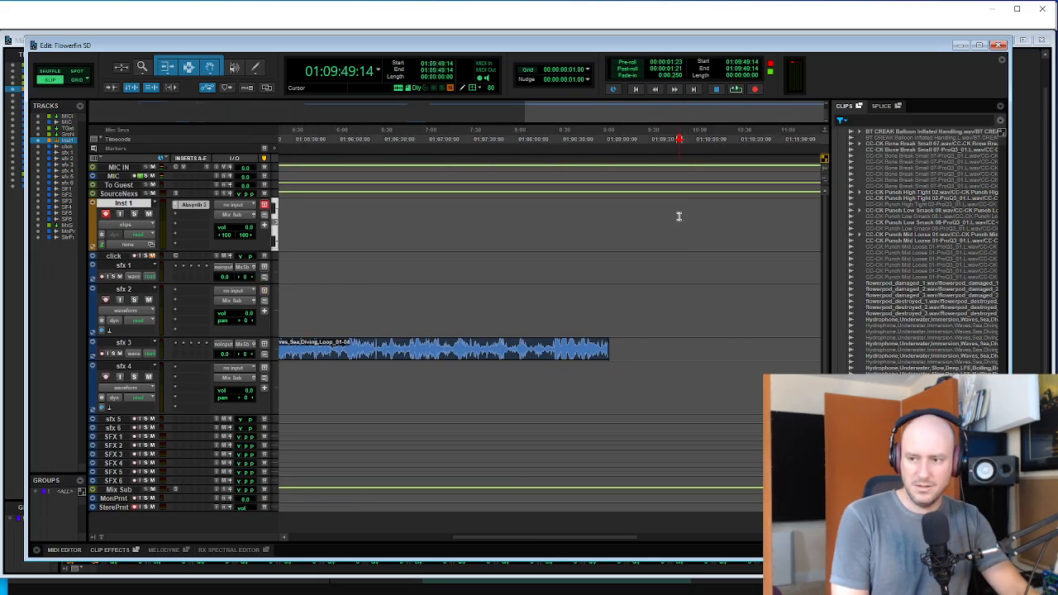
pyautogui.hotkey('ctrl', 'space')
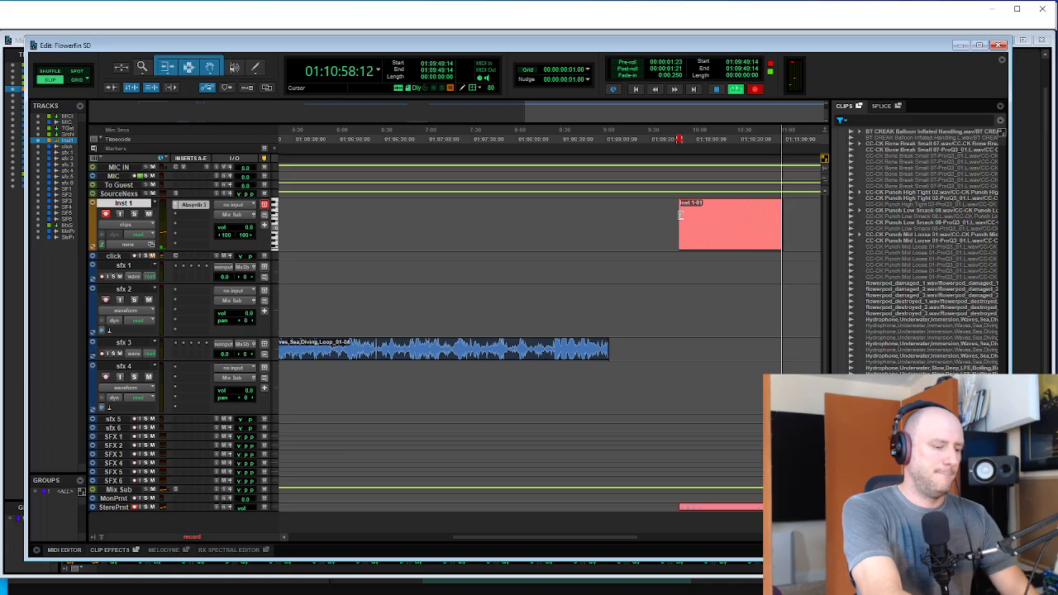
pyautogui.press('space')
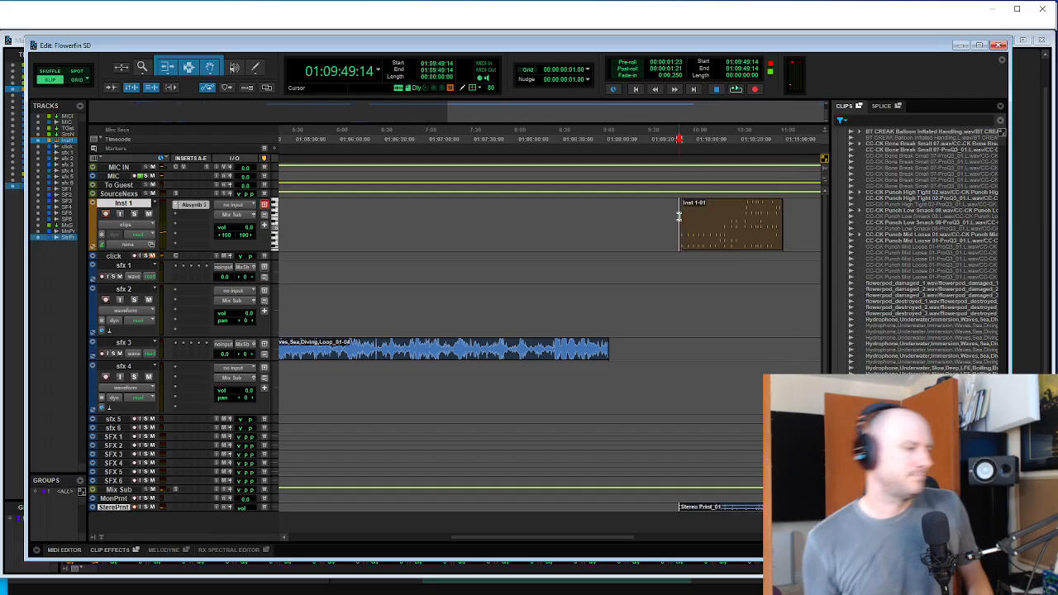
# - Select the recorded MIDI clip on Inst 1 and mute it
pyautogui.click(727, 206)
pyautogui.press('t')
pyautogui.press('t')
pyautogui.click(595, 247)
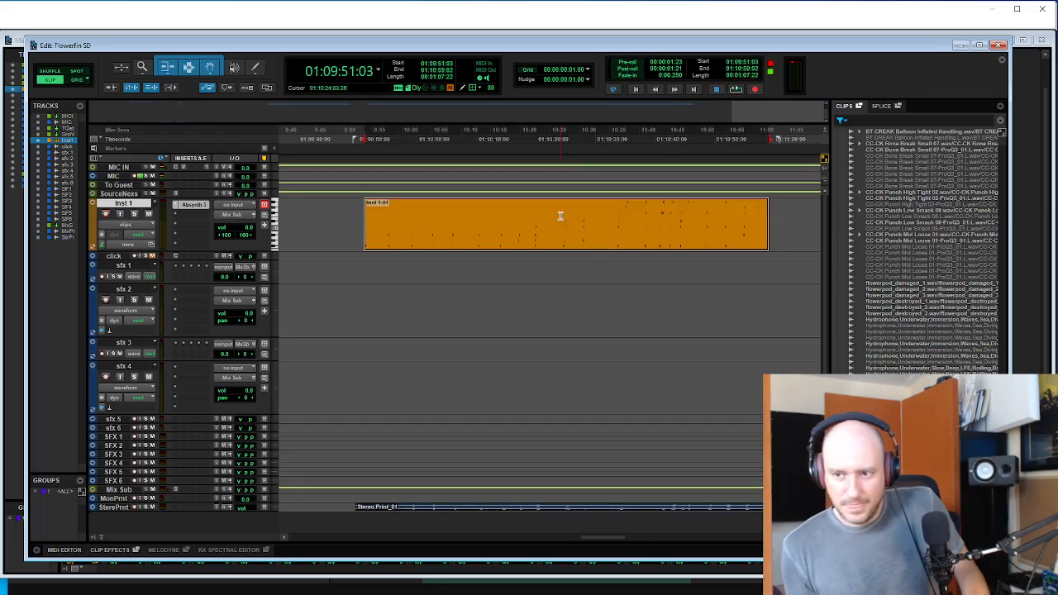
pyautogui.hotkey('ctrl', 'm')
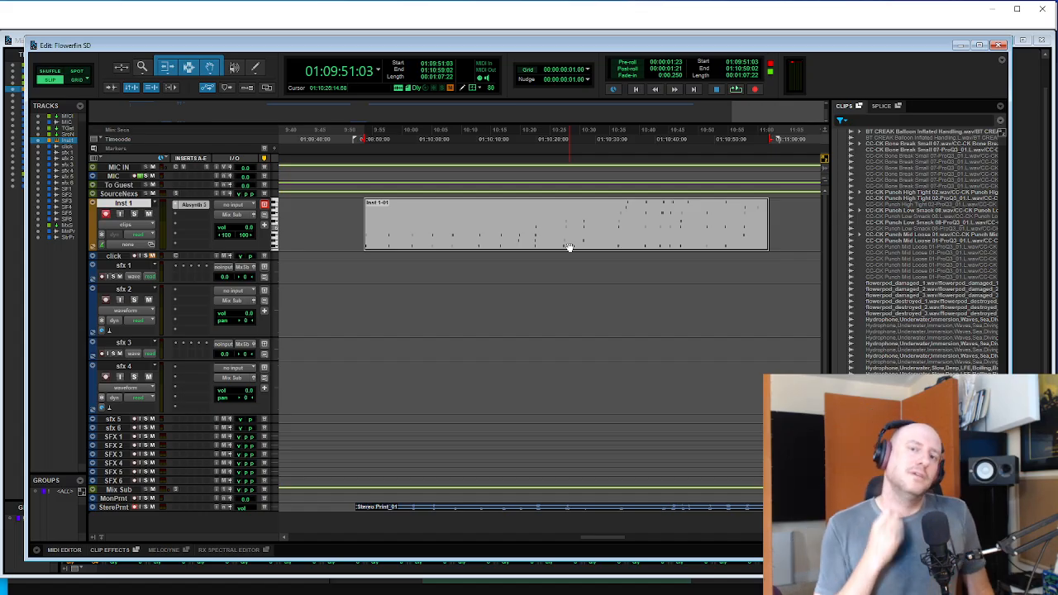
# - Move the Stereo Print_01 clip to SFX 1 at 01:11:10:03, enlarge its waveform display, and start playback
pyautogui.click(527, 316)
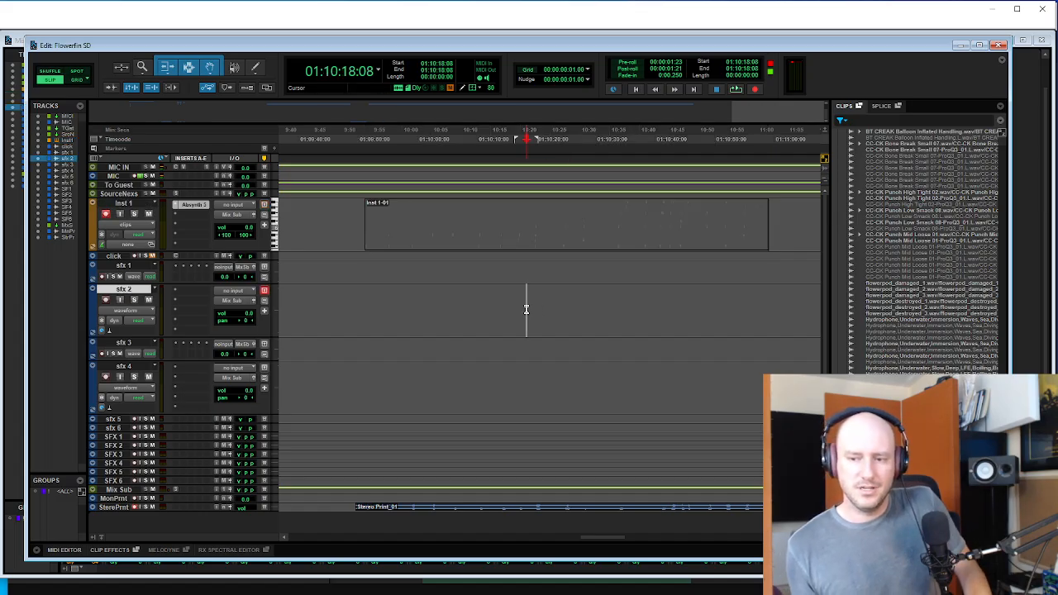
pyautogui.hotkey('ctrl', '[')
pyautogui.hotkey('ctrl', '[')
pyautogui.moveTo(553, 512); pyautogui.dragTo(671, 442)
pyautogui.press('super+Up')
pyautogui.press('super+Up')
pyautogui.press('super+Up')
pyautogui.press('space')
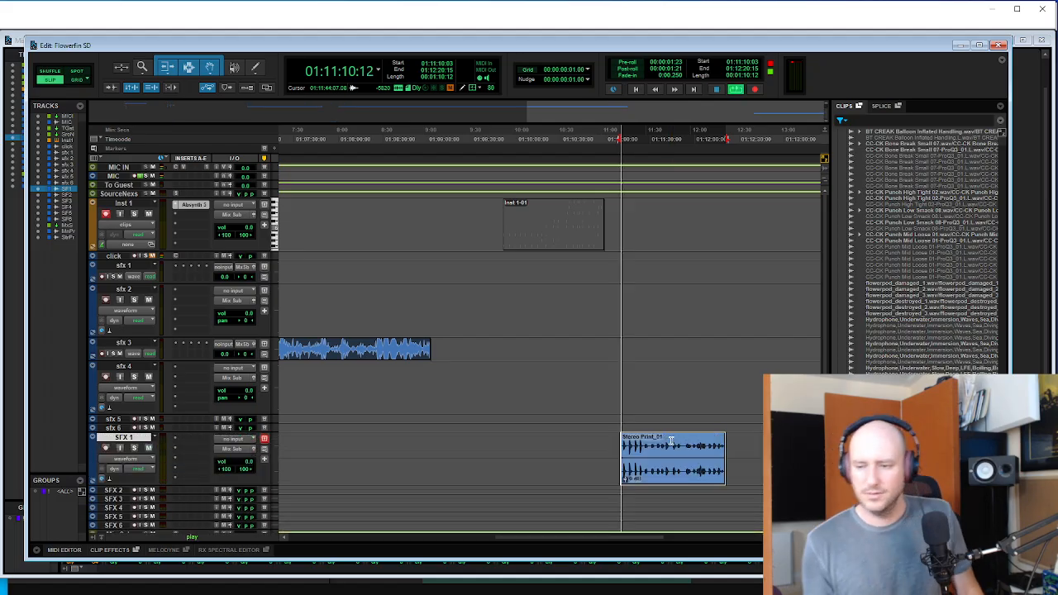
# - Audition the individual bell notes on SFX 1 and place the cursor at the softer note starting at 01:11:26:16
pyautogui.click(652, 443)
pyautogui.press('t')
pyautogui.press('t')
pyautogui.press('t')
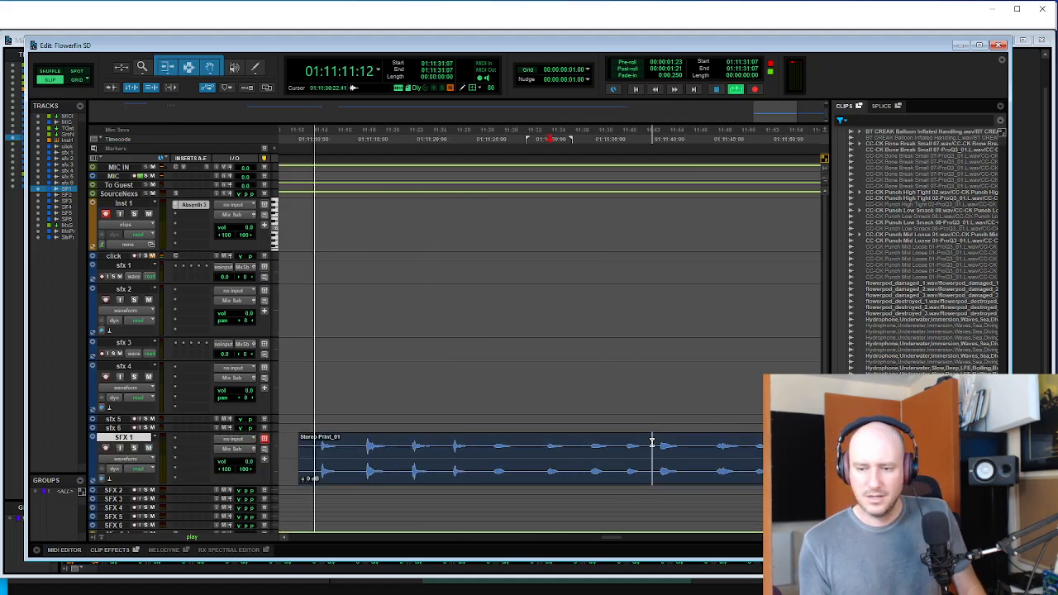
pyautogui.click(489, 450)
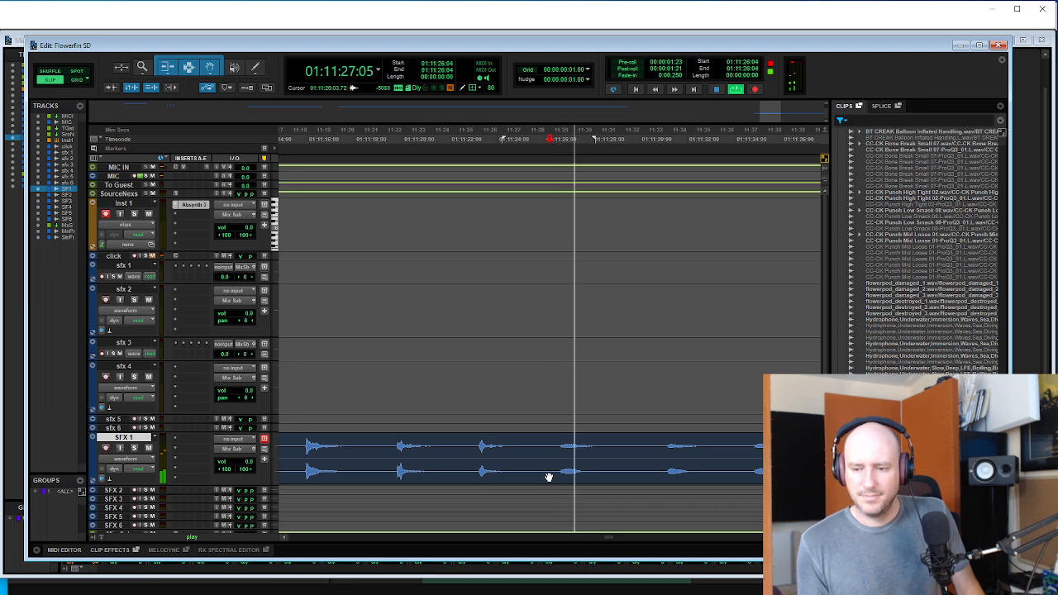
pyautogui.press('t')
pyautogui.press('t')
pyautogui.press('t')
pyautogui.press('space')
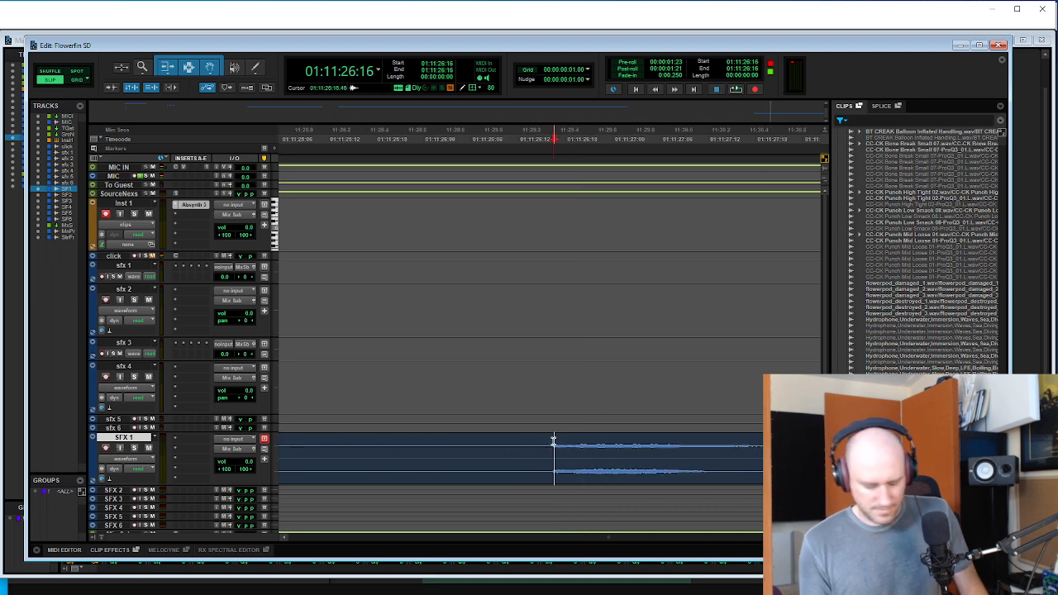
# - Magnify the SFX 1 waveform, trim away everything before the note's onset at 01:11:26:16, and play the result
pyautogui.hotkey('ctrl', 'alt', ']')
pyautogui.hotkey('ctrl', 'alt', ']')
pyautogui.hotkey('ctrl', 'alt', ']')
pyautogui.press('t')
pyautogui.press('t')
pyautogui.press('t')
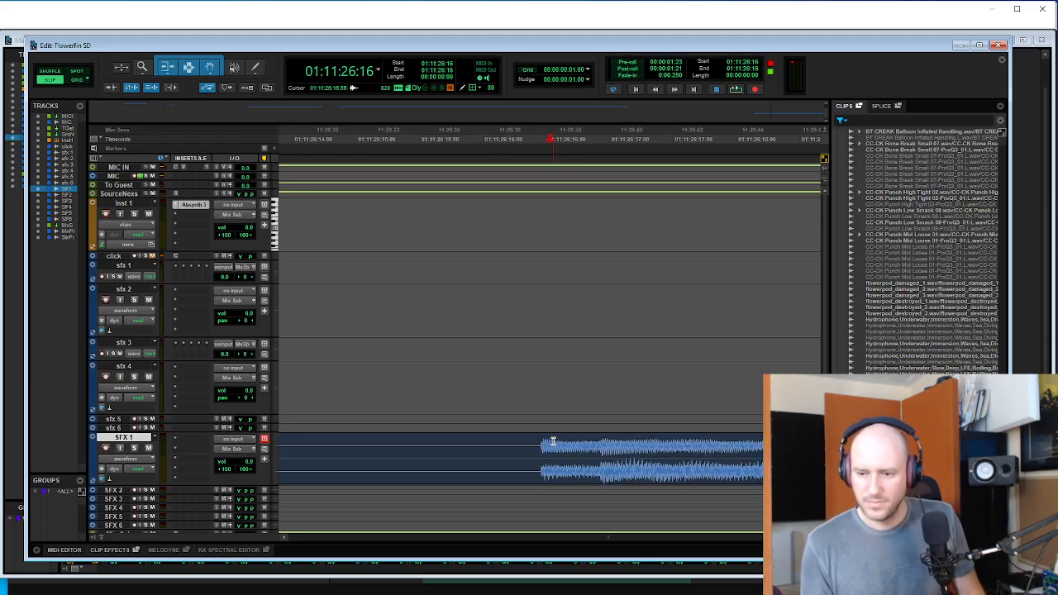
pyautogui.press('t')
pyautogui.press('t')
pyautogui.press('t')
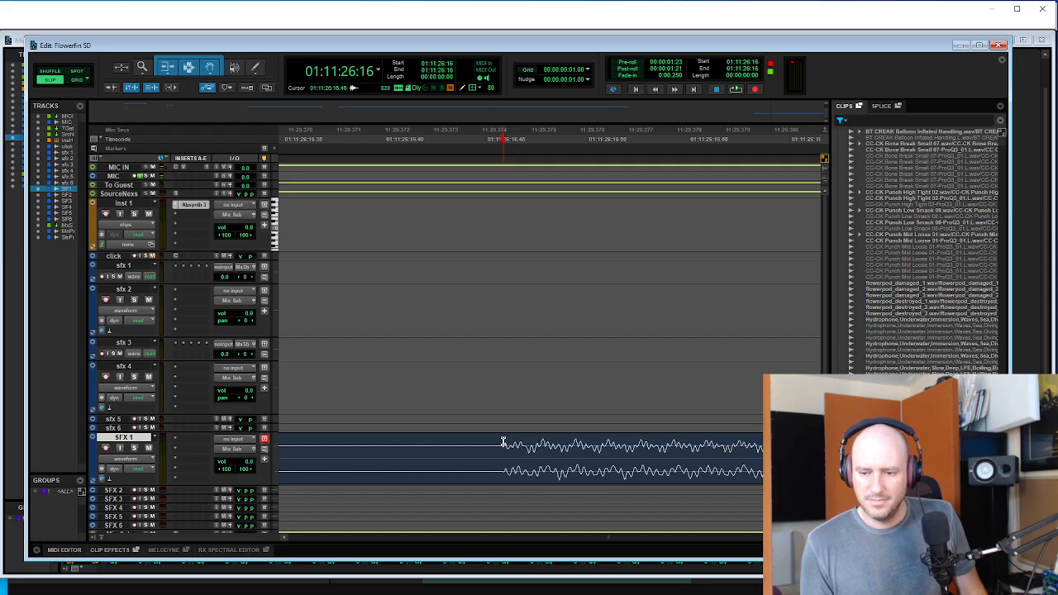
pyautogui.press('r')
pyautogui.press('r')
pyautogui.press('r')
pyautogui.press('r')
pyautogui.press('r')
pyautogui.press('space')
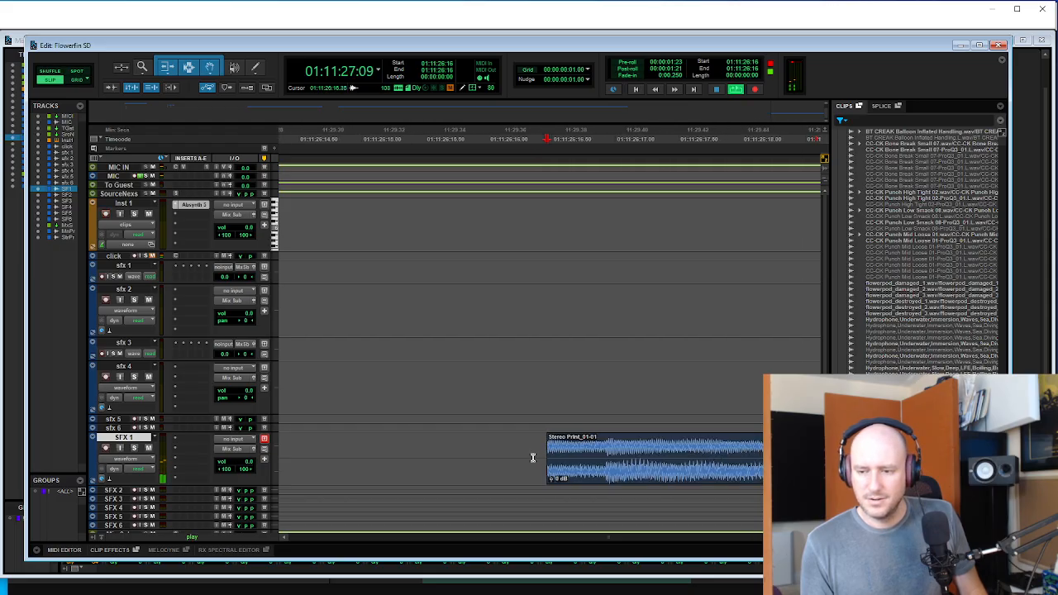
# - Replay the note, remove a tiny sliver from the very start of its clip on SFX 1, and play it again
pyautogui.press('space')
pyautogui.press('space')
pyautogui.press('r')
pyautogui.press('t')
pyautogui.press('t')
pyautogui.press('t')
pyautogui.press('t')
pyautogui.press('t')
pyautogui.press('t')
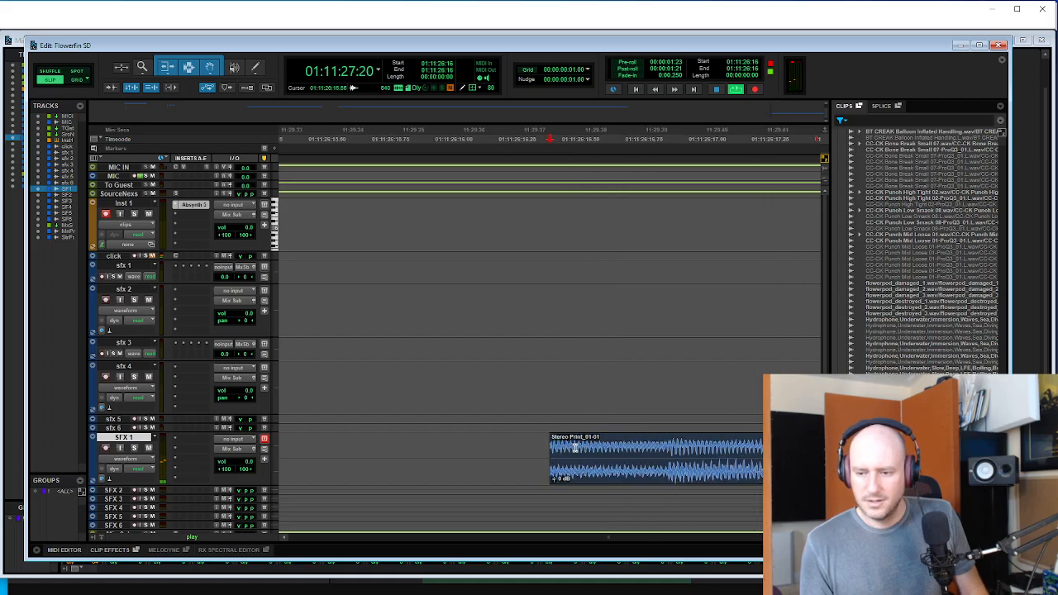
pyautogui.press('space')
pyautogui.moveTo(576, 477); pyautogui.dragTo(751, 472)
pyautogui.click(700, 478)
pyautogui.press('Delete')
pyautogui.press('space')
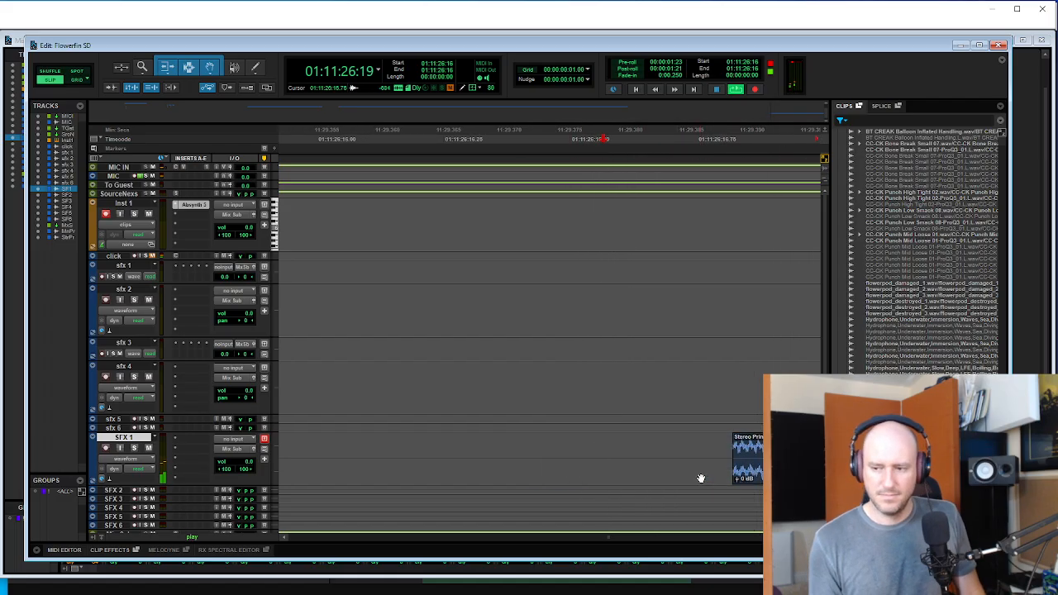
# - Audition the trimmed note on SFX 1 repeatedly from its start at 01:11:26:16
pyautogui.press('r')
pyautogui.press('r')
pyautogui.press('r')
pyautogui.press('r')
pyautogui.press('space')
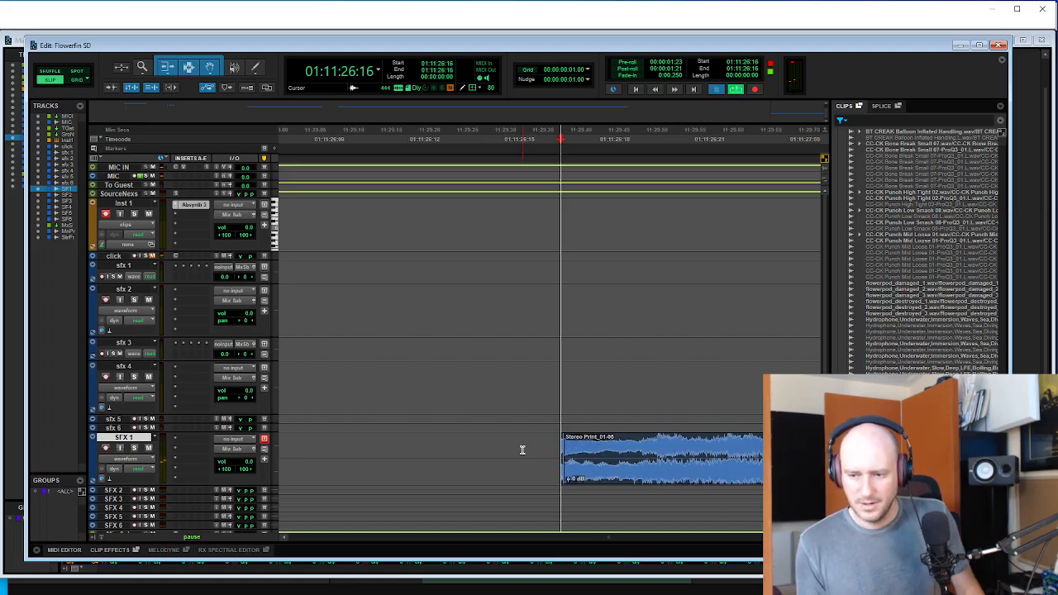
pyautogui.press('space')
pyautogui.press('r')
pyautogui.press('r')
pyautogui.press('r')
pyautogui.press('space')
pyautogui.press('space')
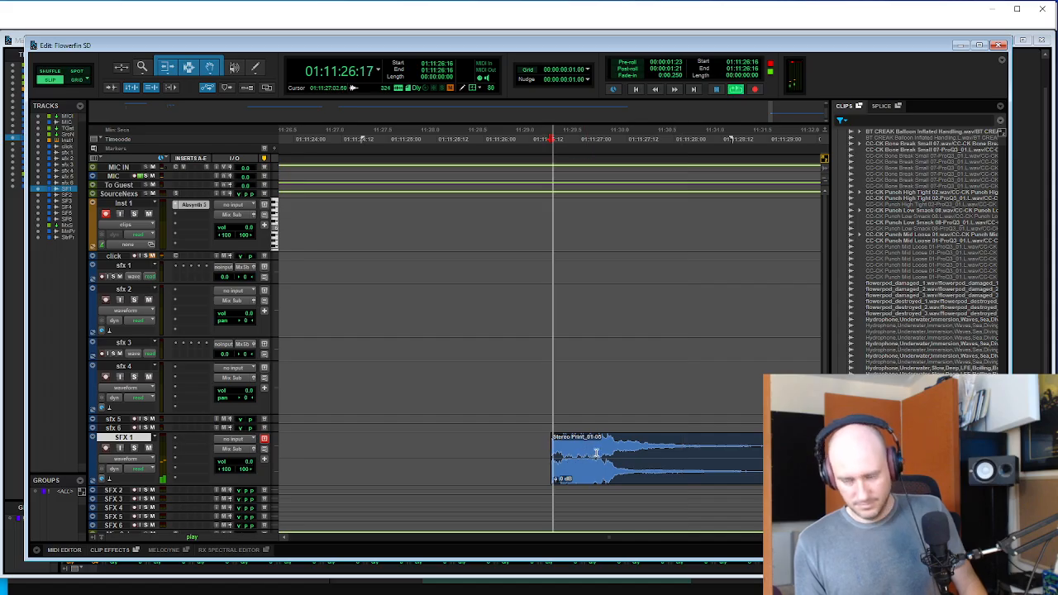
# - Stop playback and fade out the note's tail on SFX 1 from 01:11:27:08
pyautogui.click(779, 450)
pyautogui.press('space')
pyautogui.click(613, 459)
pyautogui.press('g')
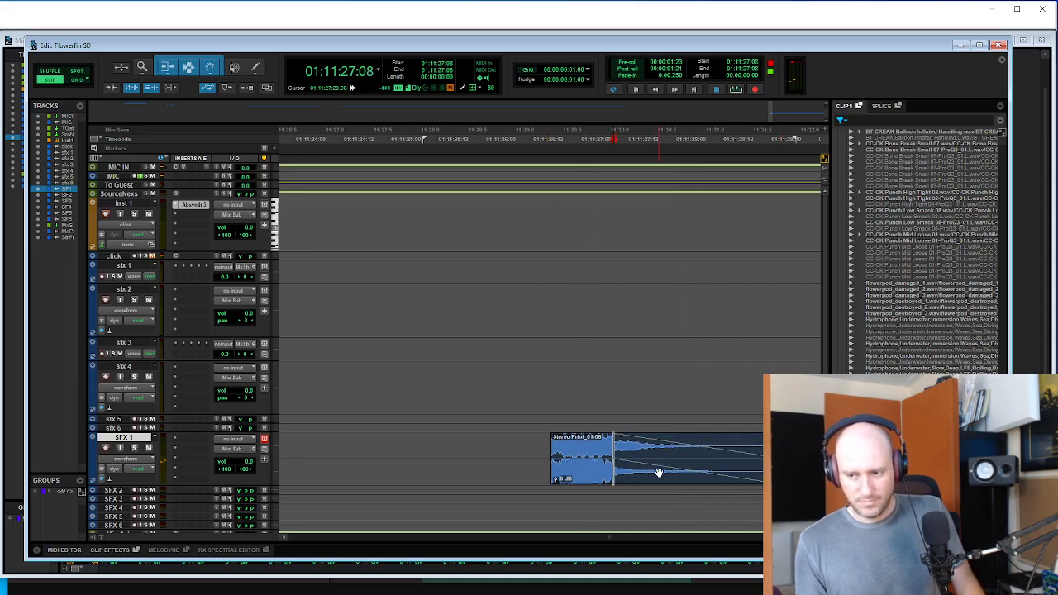
# - Change the fade-out on the note's tail on SFX 1 to a steep curve that drops quickly and flattens out
pyautogui.click(658, 472)
pyautogui.hotkey('alt', 'Tab')
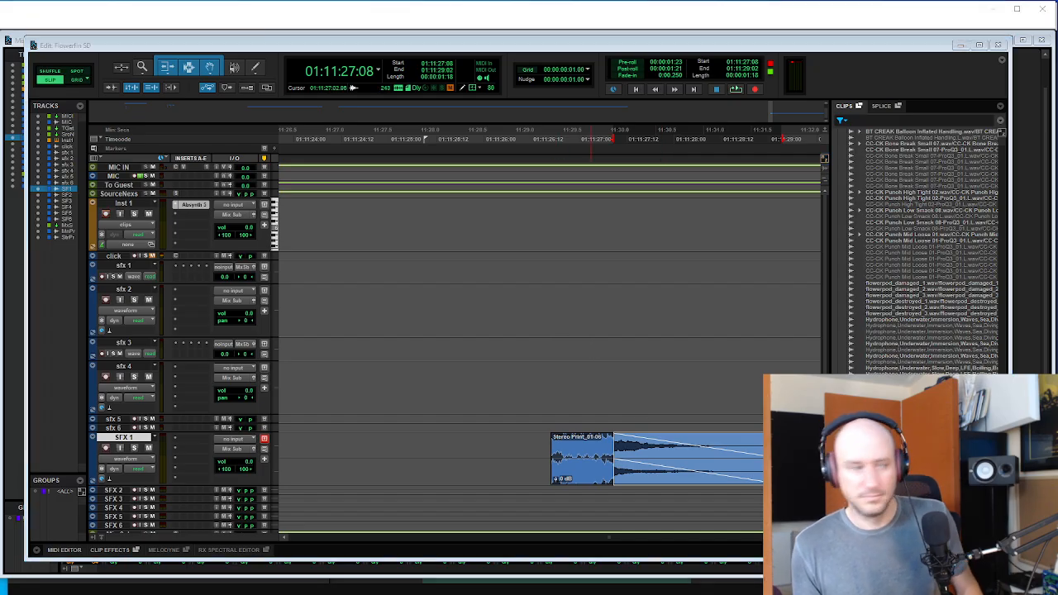
pyautogui.hotkey('ctrl', 'f')
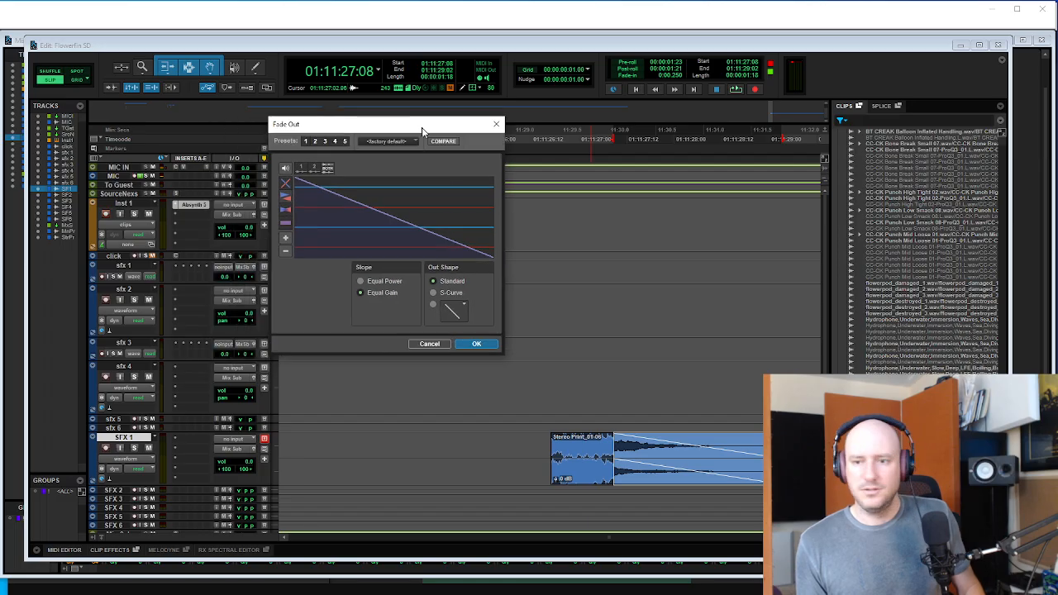
pyautogui.click(456, 310)
pyautogui.click(468, 410)
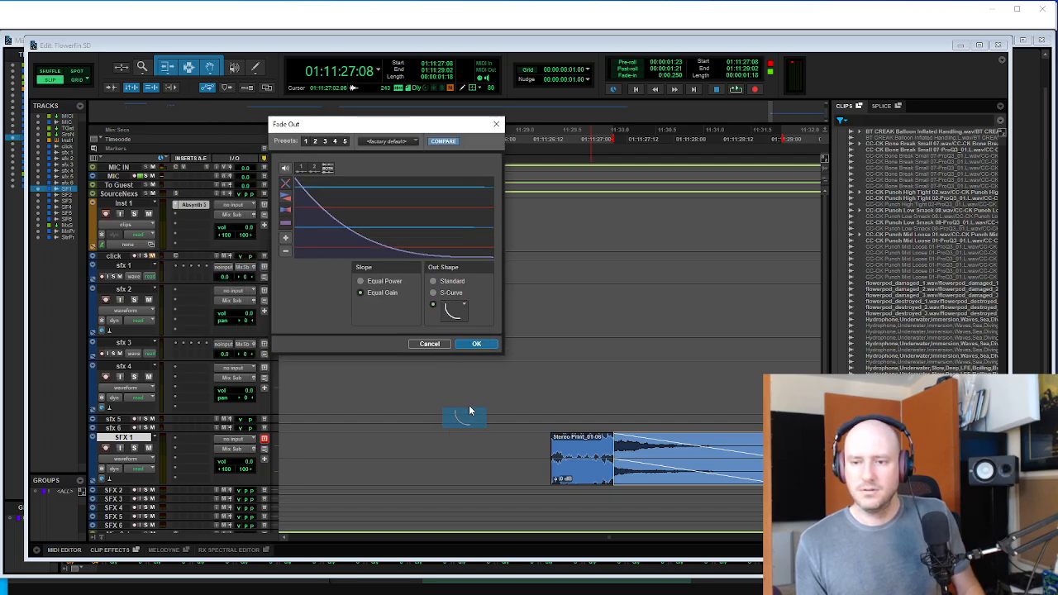
pyautogui.click(476, 344)
# - Trim the end of the faded clip on SFX 1 at 01:11:28:08 and play it from its start
pyautogui.click(708, 443)
pyautogui.press('s')
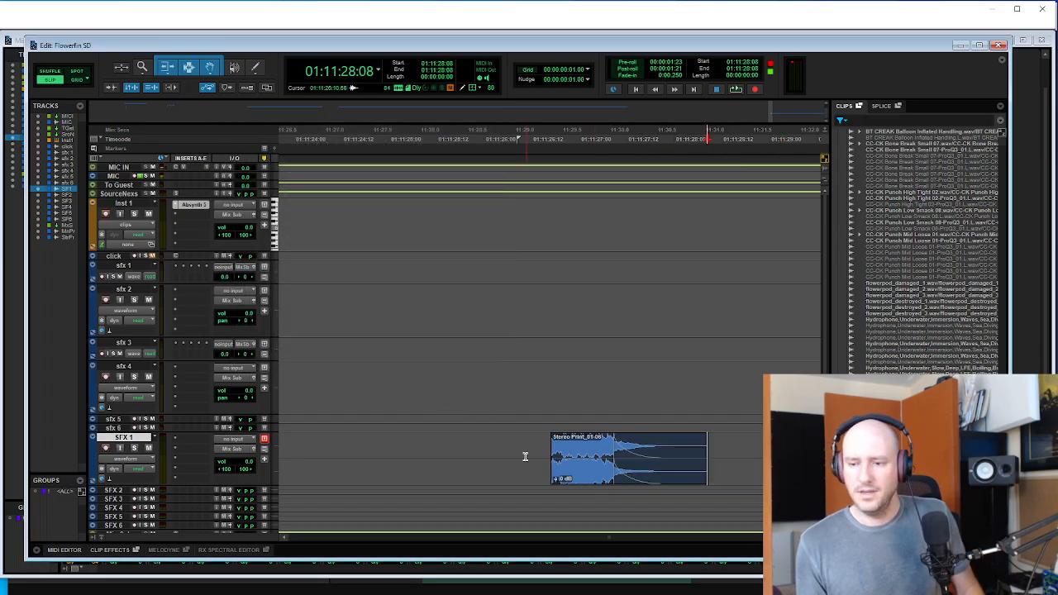
pyautogui.click(523, 454)
pyautogui.press('Tab')
pyautogui.press('space')
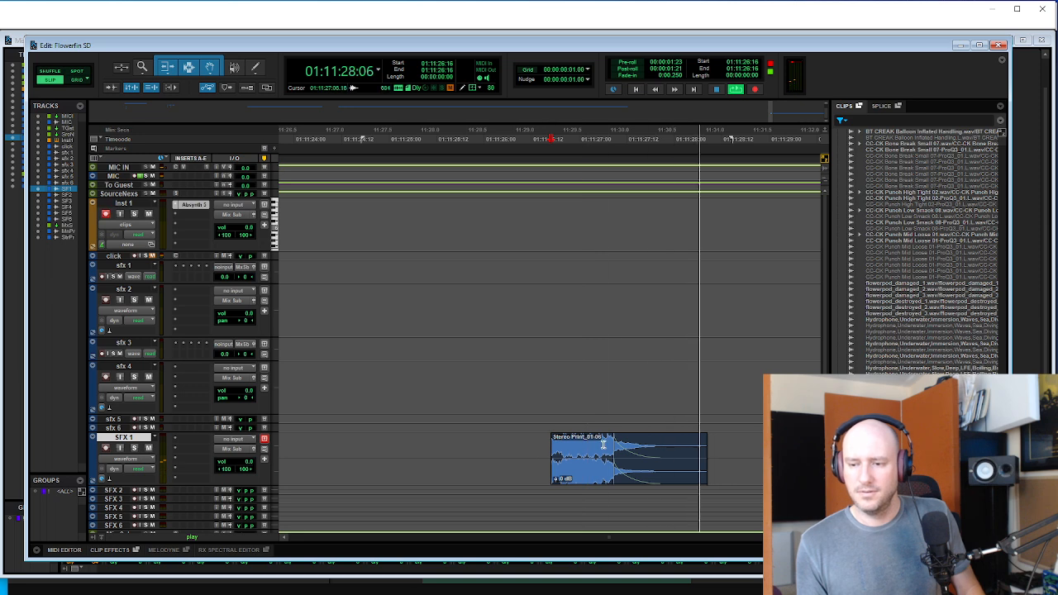
# - Move the start of the note's fade-out on SFX 1 earlier, to about 01:11:26:23
pyautogui.click(578, 446)
pyautogui.press('g')
pyautogui.press('space')
# - Extend the note clip's end on SFX 1 to 01:11:28:15 and replay it from 01:11:26:16
pyautogui.moveTo(702, 449); pyautogui.dragTo(731, 449)
pyautogui.click(491, 456)
pyautogui.press('Tab')
pyautogui.press('space')
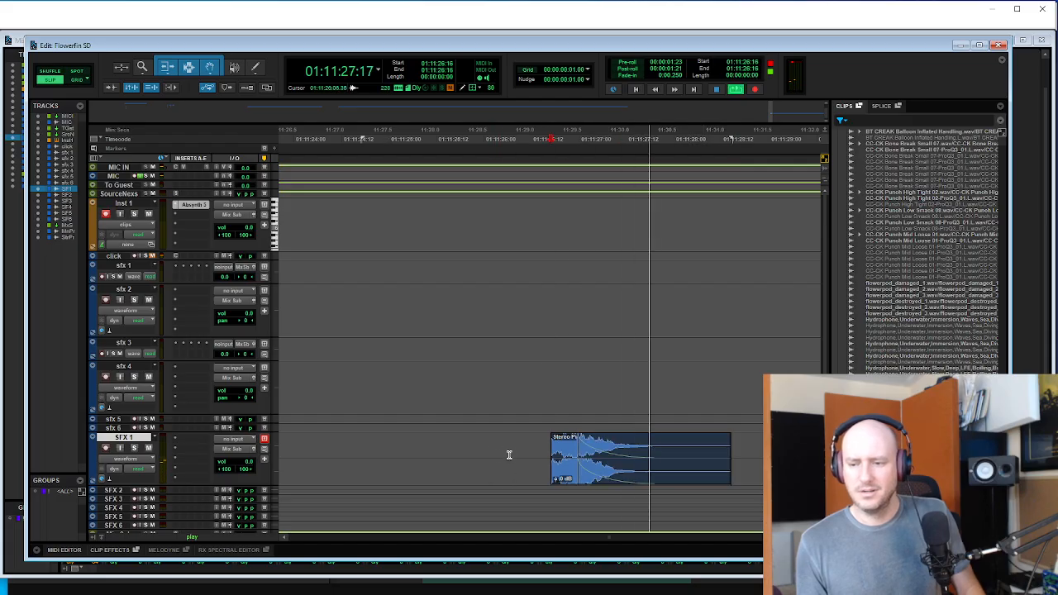
pyautogui.press('space')
pyautogui.moveTo(728, 450); pyautogui.dragTo(734, 454)
pyautogui.click(561, 464)
pyautogui.press('space')
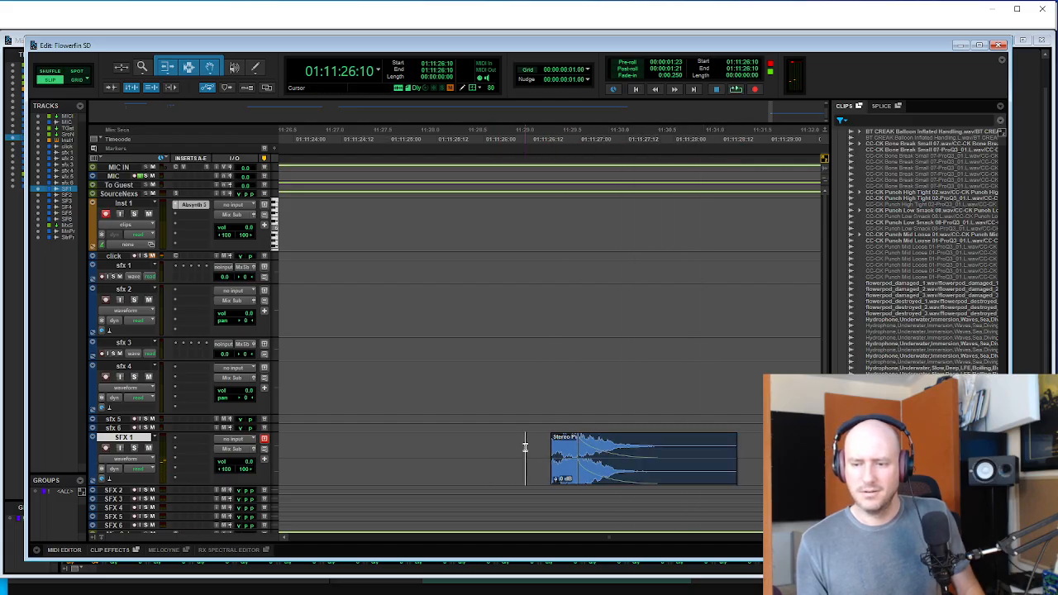
pyautogui.press('space')
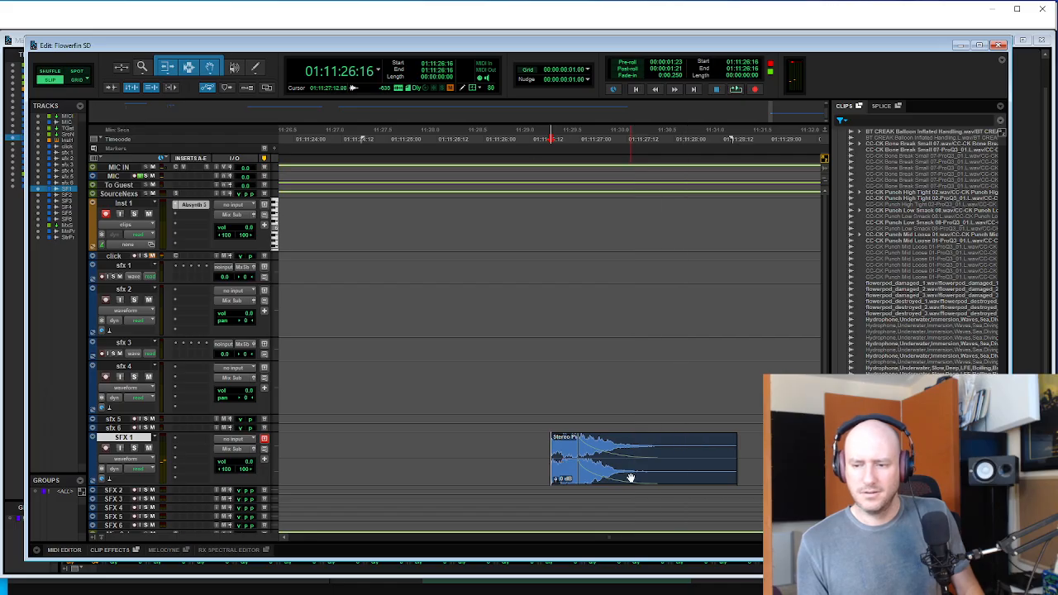
# - Consolidate the faded note on SFX 1 into a single new clip and play it
pyautogui.click(632, 477)
pyautogui.hotkey('alt', 'shift', '3')
pyautogui.press('space')
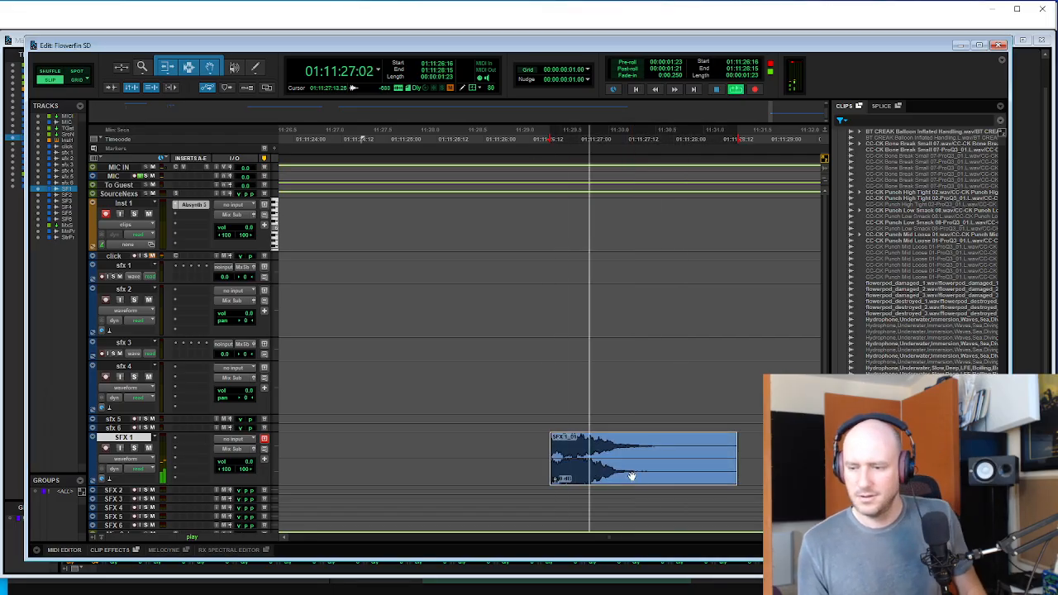
# - Trim the consolidated clip's end to 01:11:27:20, add a short fade-out from about 01:11:27:17, and play it
pyautogui.click(660, 443)
pyautogui.press('s')
pyautogui.click(650, 441)
pyautogui.press('g')
pyautogui.click(557, 448)
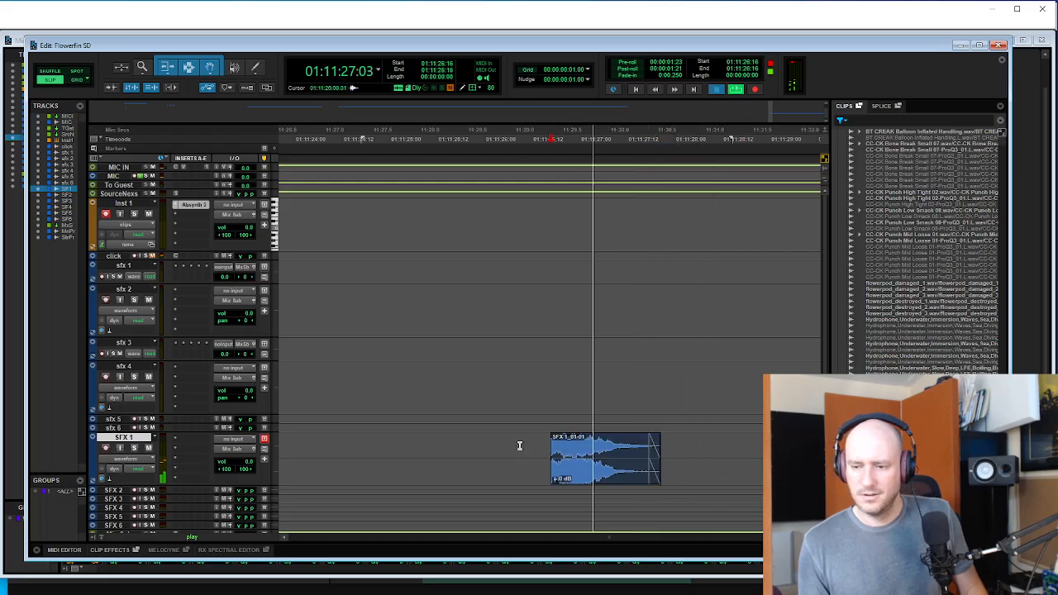
pyautogui.click(520, 446)
pyautogui.press('Tab')
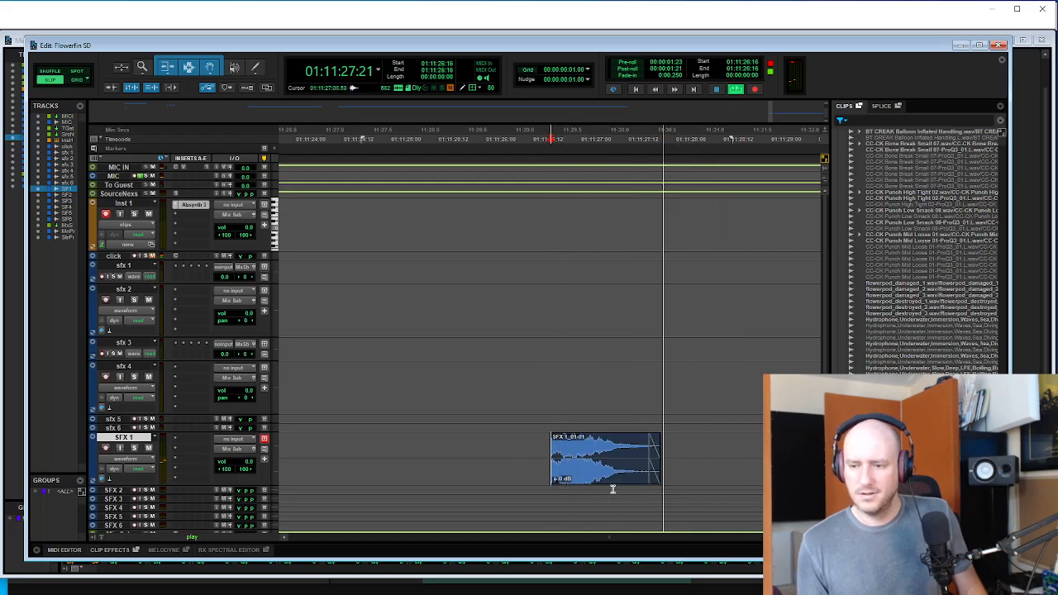
# - Lengthen the note's fade-out in two passes until it starts at 01:11:27:09, replaying the clip after each change
pyautogui.click(628, 442)
pyautogui.press('g')
pyautogui.click(527, 439)
pyautogui.press('Tab')
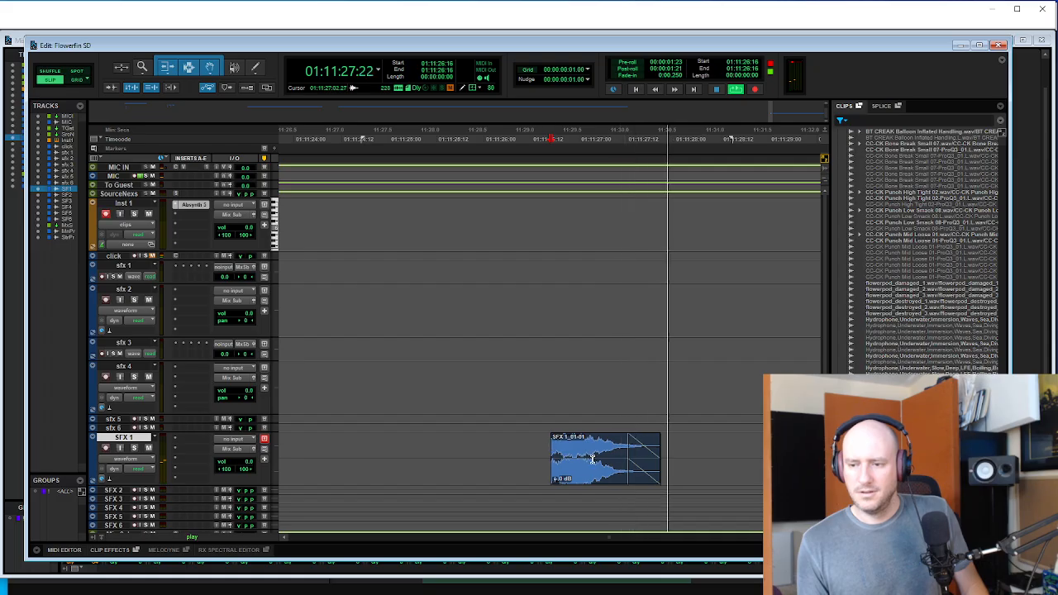
pyautogui.press('space')
pyautogui.click(616, 444)
pyautogui.press('g')
pyautogui.click(538, 444)
pyautogui.press('Tab')
pyautogui.press('space')
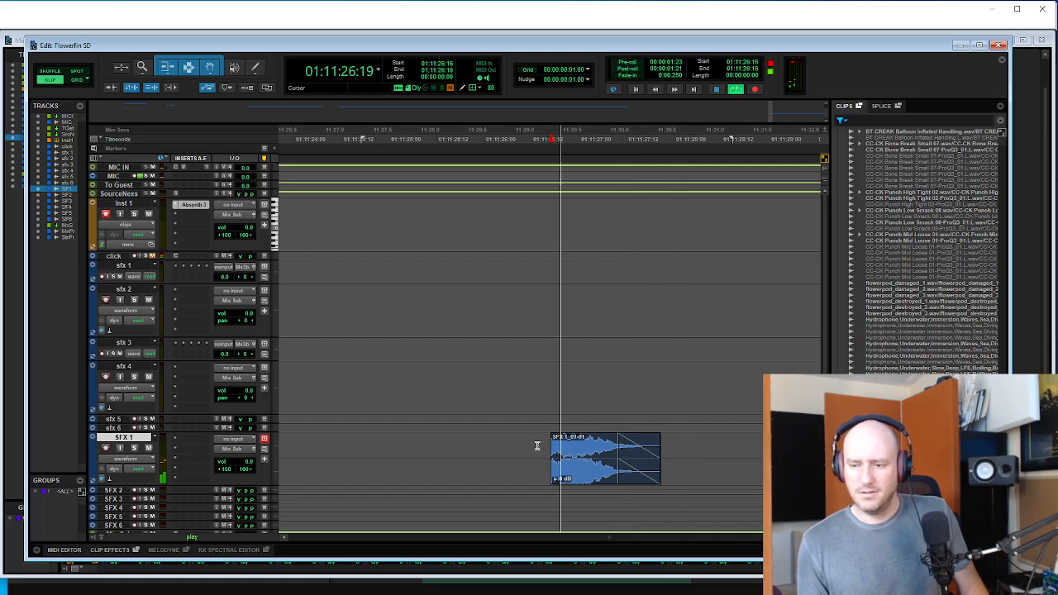
# - Change the note's fade-out on SFX 1 to a rounded curve that stays loud longer, and play it from its start
pyautogui.press('r')
pyautogui.press('space')
pyautogui.doubleClick(594, 479)
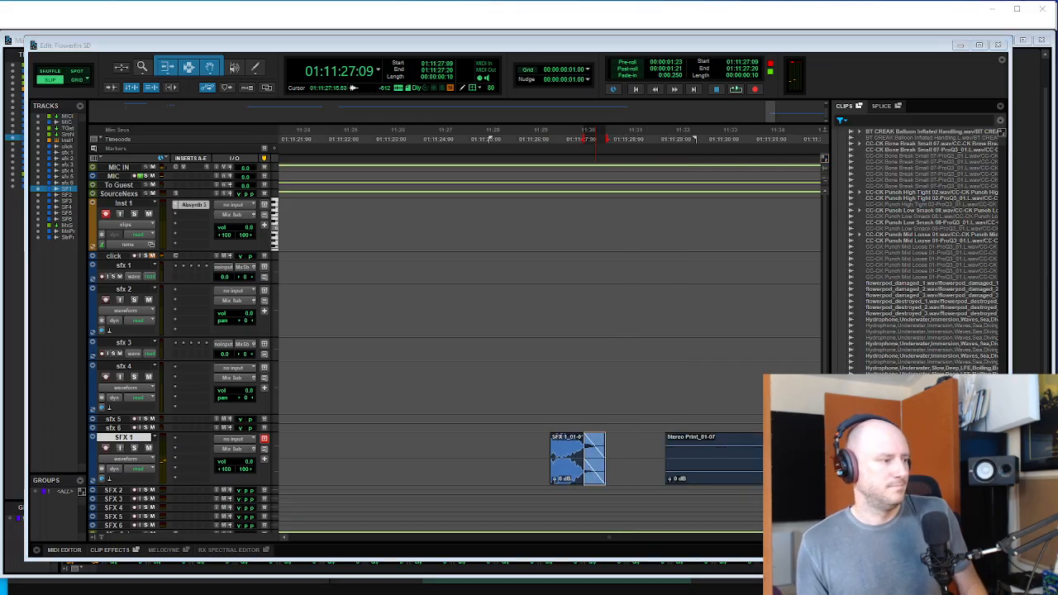
pyautogui.press('Return')
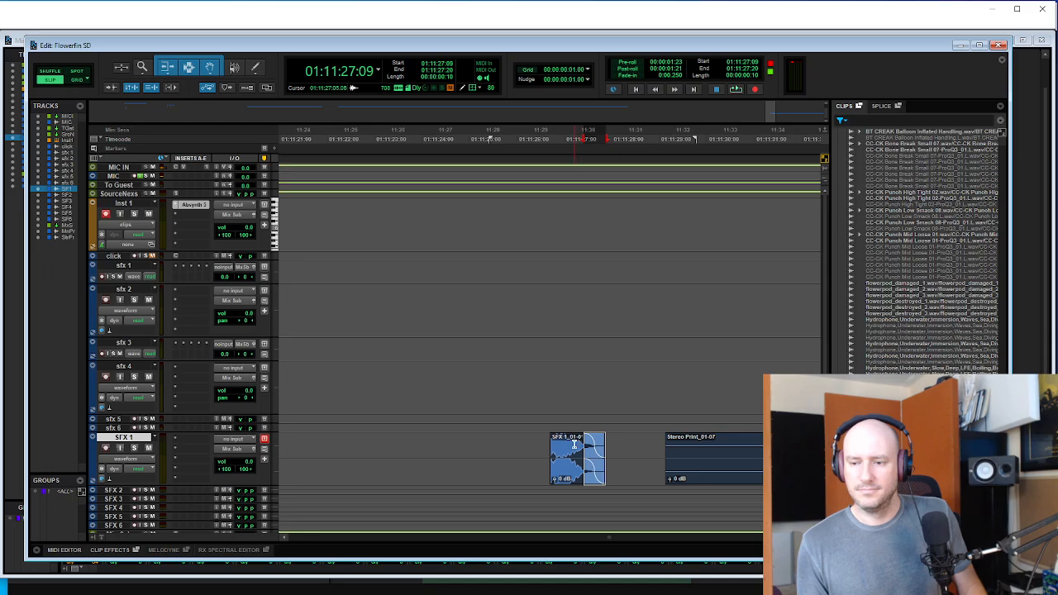
pyautogui.click(510, 446)
pyautogui.press('Tab')
pyautogui.press('space')
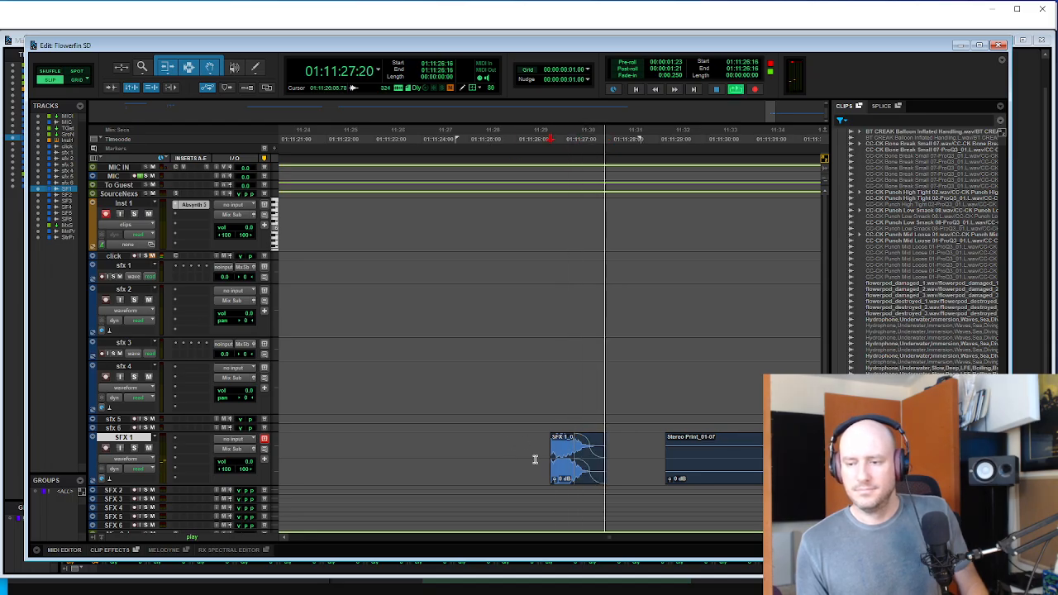
# - Shorten the note's fade-out to start at about 01:11:27:15 and replay the clip several times
pyautogui.press('space')
pyautogui.press('space')
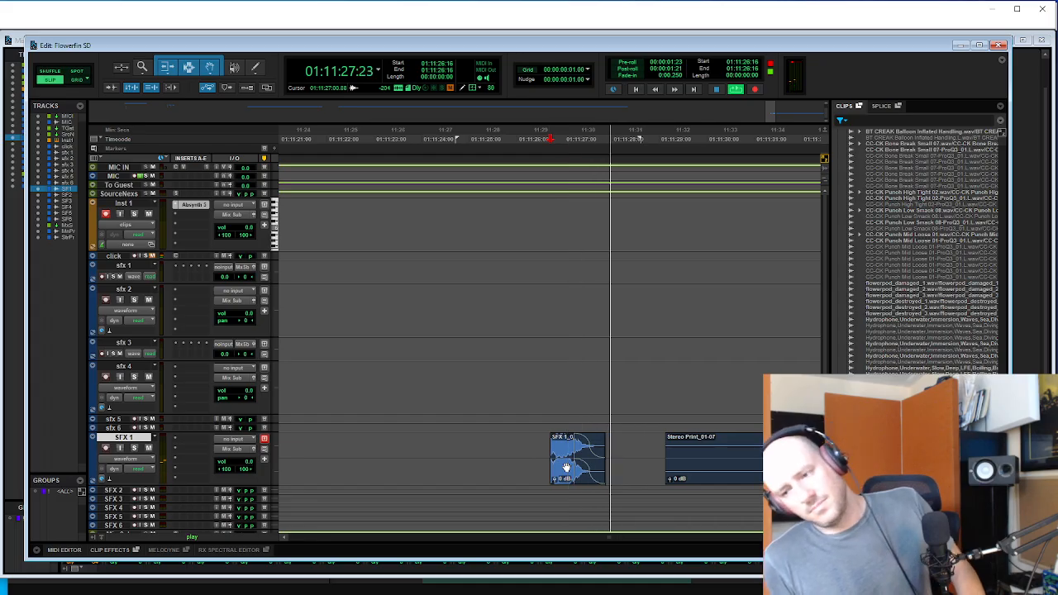
pyautogui.press('space')
pyautogui.press('space')
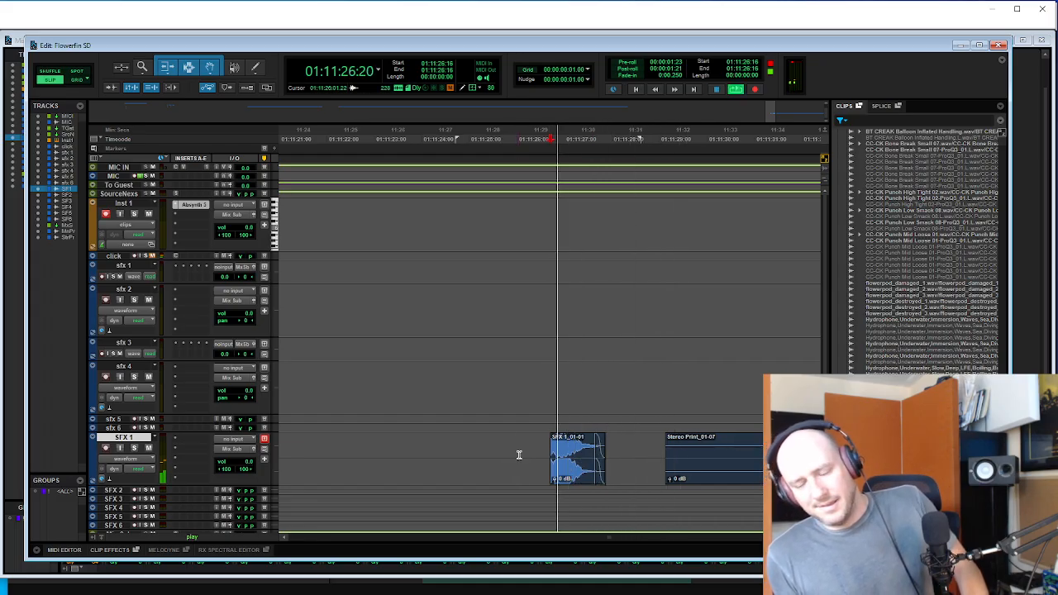
pyautogui.press('space')
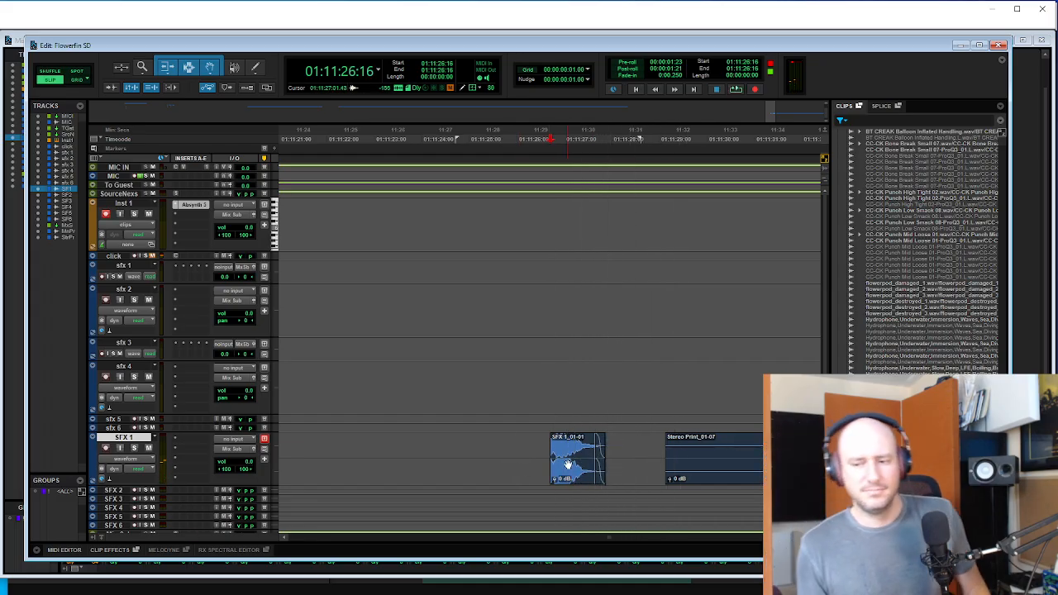
pyautogui.click(519, 444)
pyautogui.press('space')
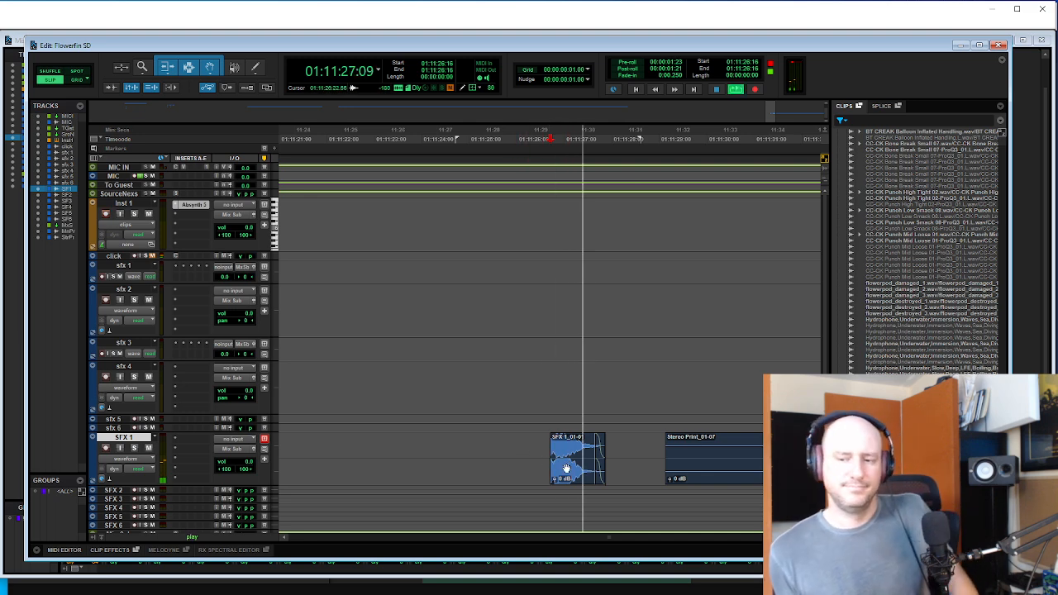
pyautogui.press('space')
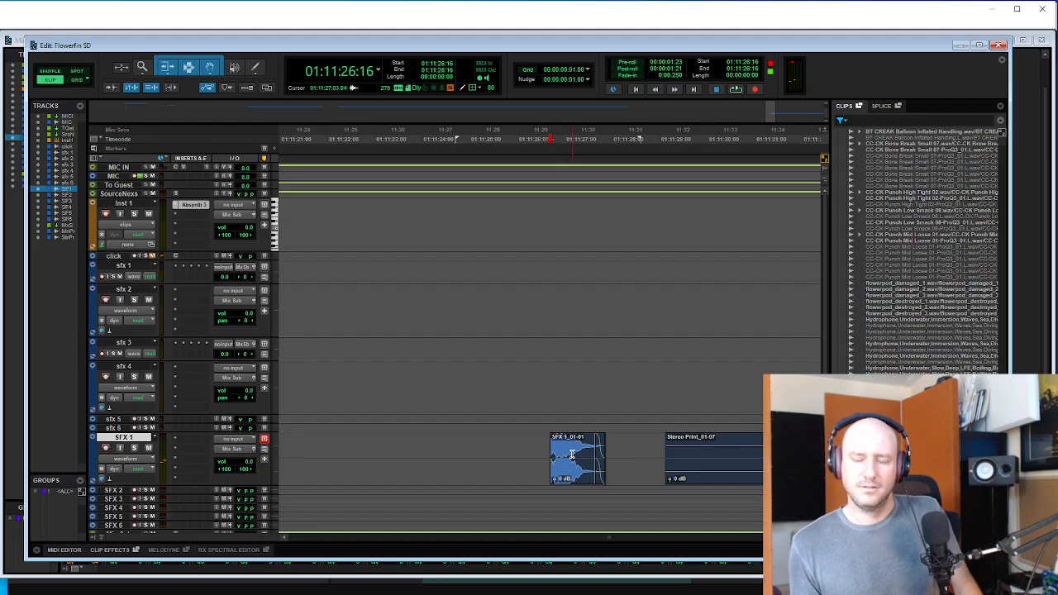
# - Bring the trimmed note clip back along SFX 1 to around 01:01:19, beneath the bone-break clips on sfx 2
pyautogui.press('r')
pyautogui.press('r')
pyautogui.press('r')
pyautogui.press('r')
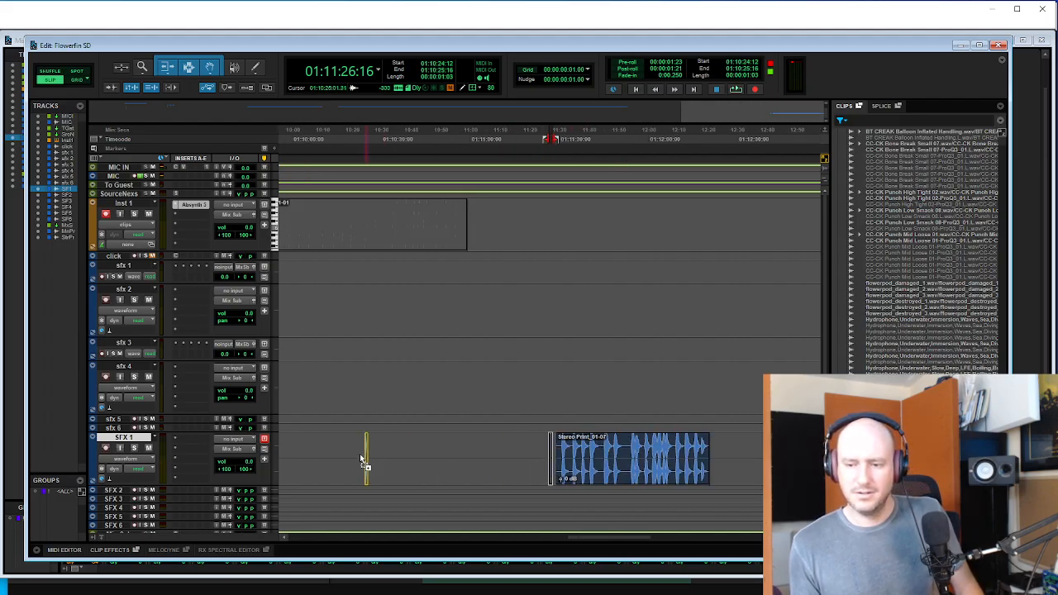
pyautogui.moveTo(360, 459); pyautogui.dragTo(376, 462)
pyautogui.hscroll(-4, 368, 460)
pyautogui.moveTo(281, 463); pyautogui.dragTo(268, 463)
pyautogui.moveTo(477, 465); pyautogui.dragTo(526, 469)
# - Play the layered bone-break clips on sfx 2 and sfx 3 from 01:01:16:18
pyautogui.press('t')
pyautogui.click(535, 300)
pyautogui.press('space')
pyautogui.press('t')
pyautogui.press('t')
pyautogui.press('t')
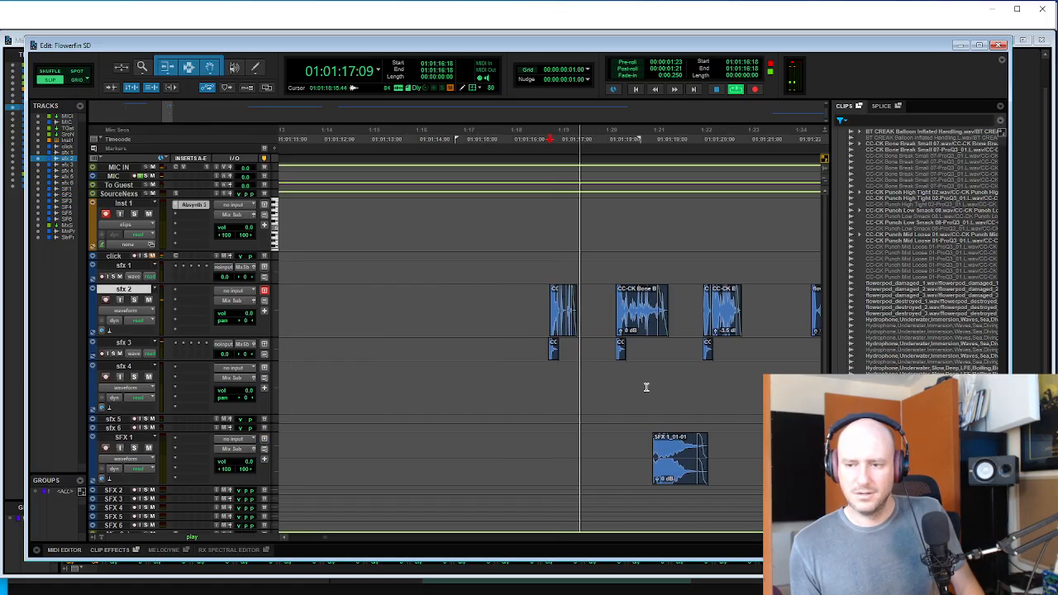
# - Replay briefly from 01:01:16:18 and look over the whole session timeline to locate the Stereo Print recording on SFX 1
pyautogui.press('r')
pyautogui.press('r')
pyautogui.press('r')
pyautogui.press('r')
pyautogui.press('space')
pyautogui.hotkey('ctrl', 'z')
pyautogui.press('space')
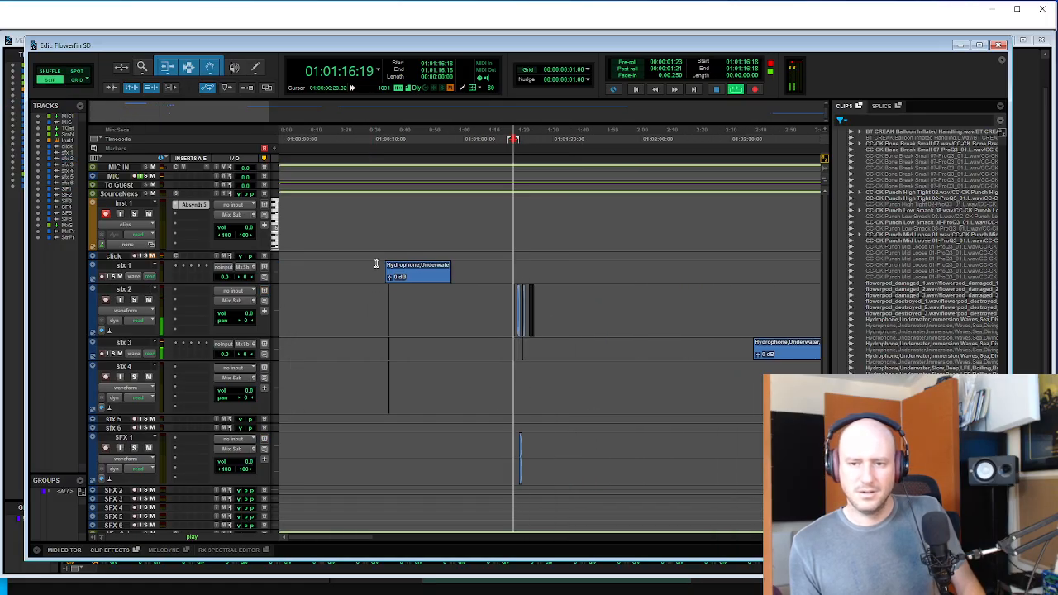
pyautogui.press('r')
pyautogui.press('r')
pyautogui.press('r')
pyautogui.press('r')
pyautogui.press('space')
pyautogui.scroll(-3, 413, 368)
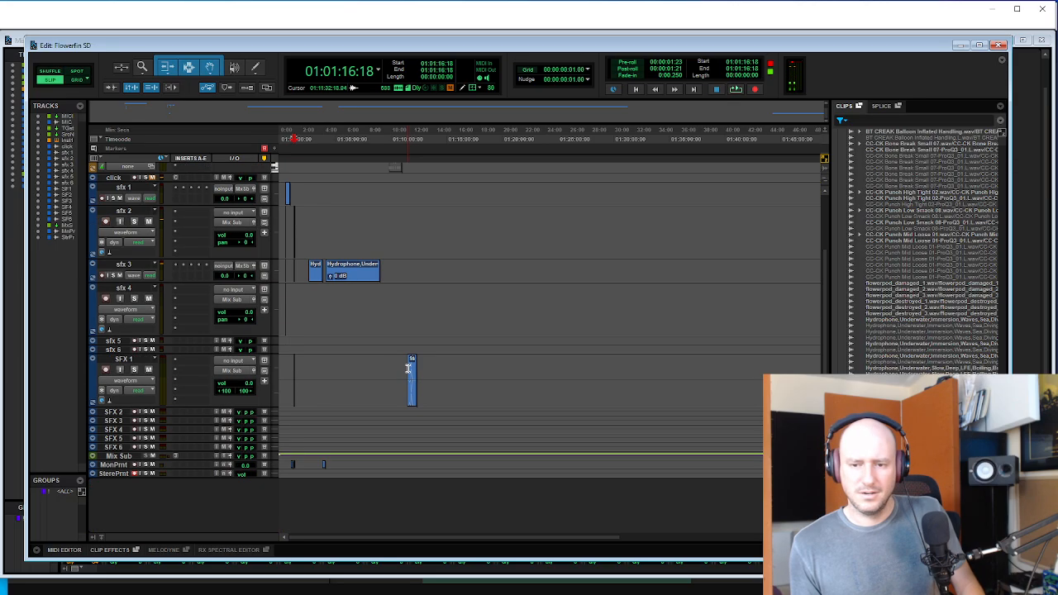
# - Locate the short clip on the SFX 1 track near 01:01:18:22 and play from just before it
pyautogui.click(290, 370)
pyautogui.press('t')
pyautogui.press('t')
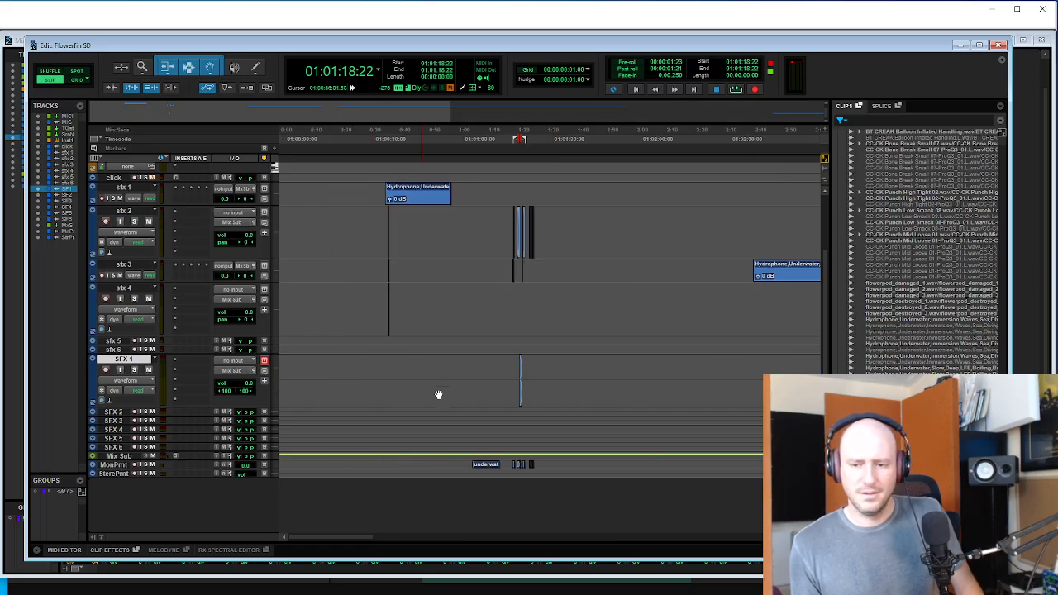
pyautogui.press('t')
pyautogui.press('space')
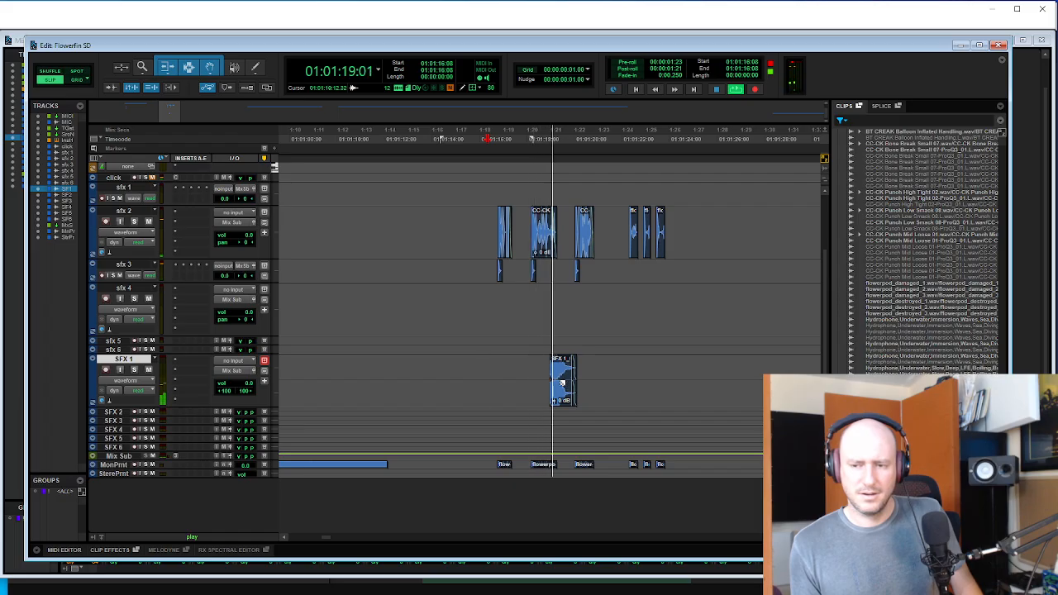
# - Move the short SFX 1 clip to 01:02:36:06, just ahead of the Hydrophone loop on the sfx 3 track
pyautogui.press('r')
pyautogui.press('space')
pyautogui.moveTo(557, 399); pyautogui.dragTo(609, 371)
pyautogui.press('r')
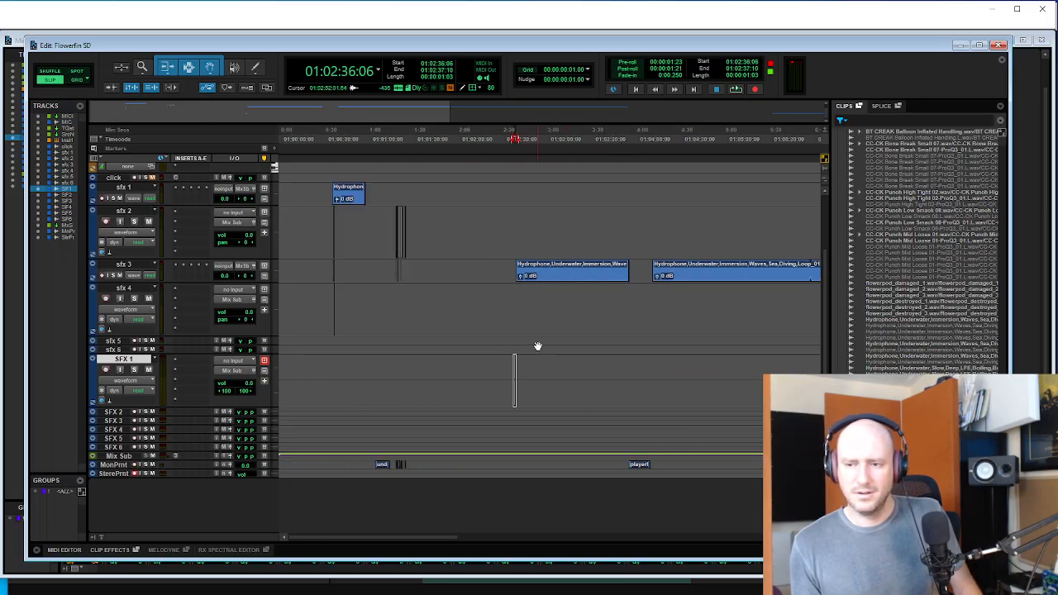
# - Look over the arrangement, checking the clips on the sfx 3, SFX 1 and MonPrnt tracks along the timeline
pyautogui.scroll(3, 579, 356)
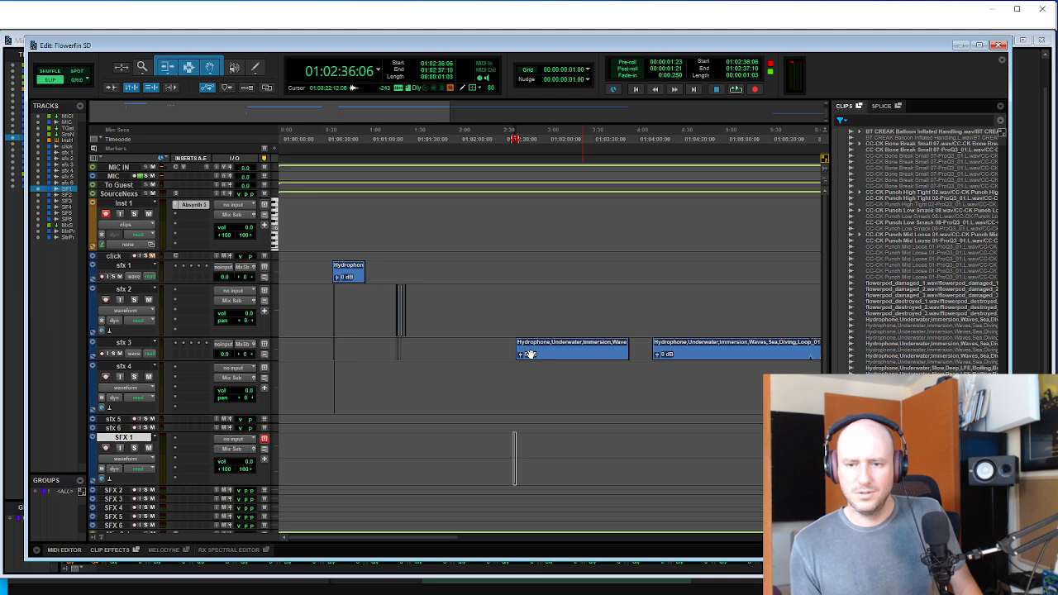
pyautogui.click(396, 340)
pyautogui.press('r')
pyautogui.press('r')
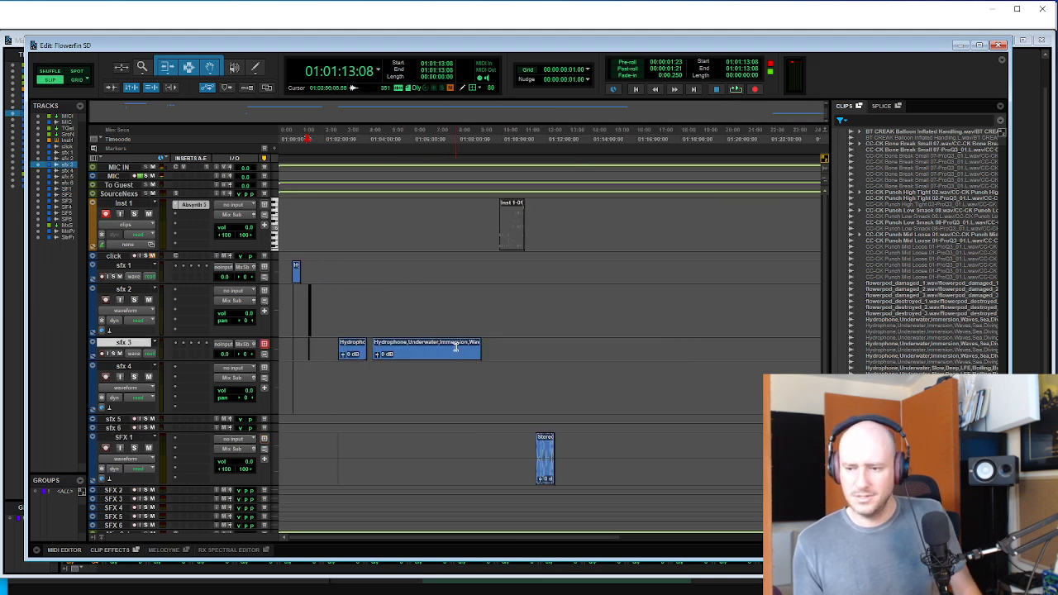
pyautogui.press('t')
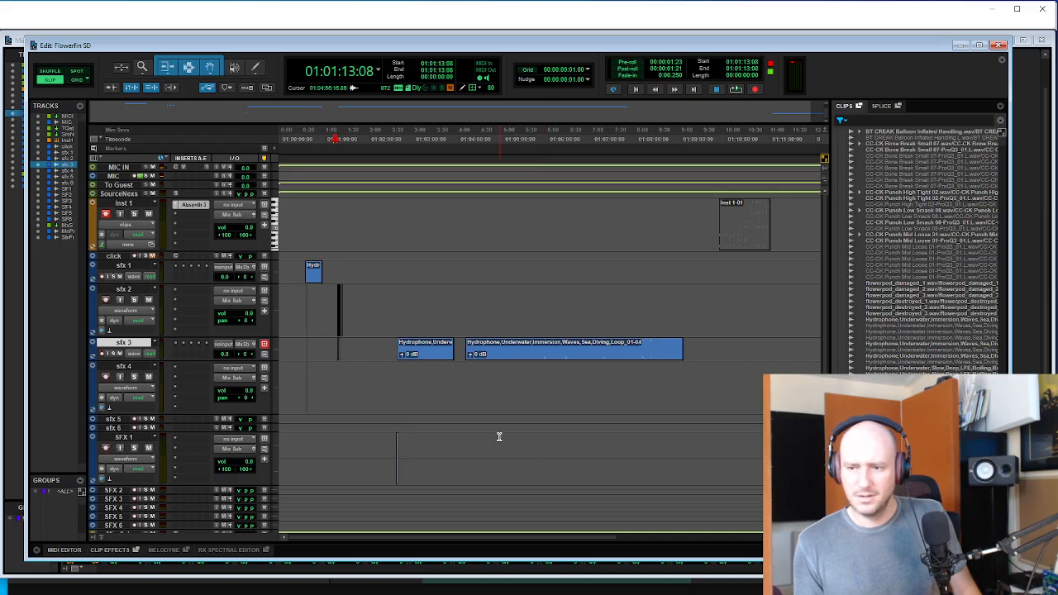
pyautogui.scroll(-3, 498, 436)
pyautogui.click(378, 365)
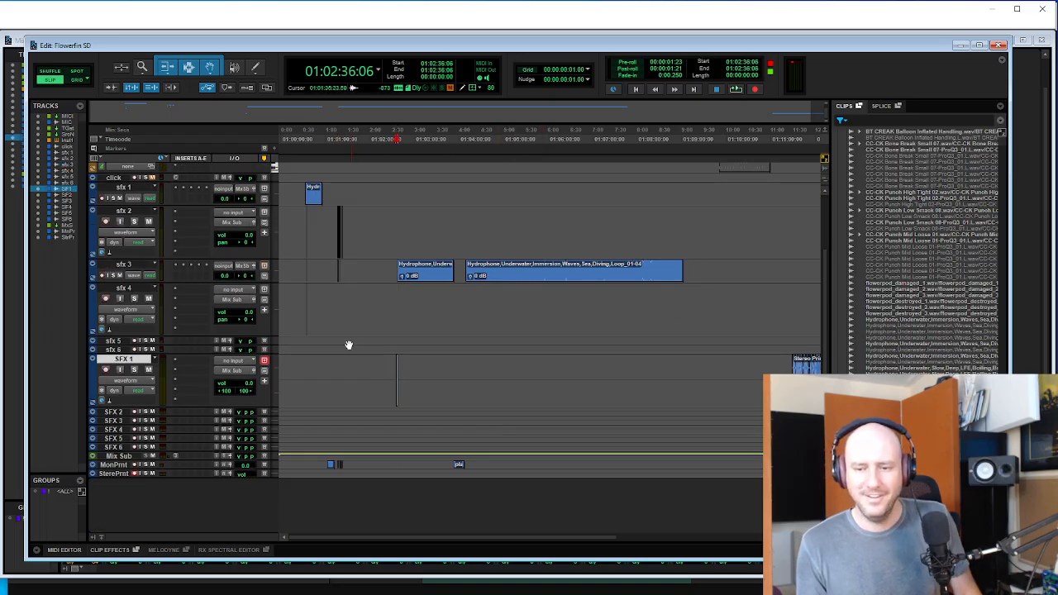
pyautogui.click(451, 463)
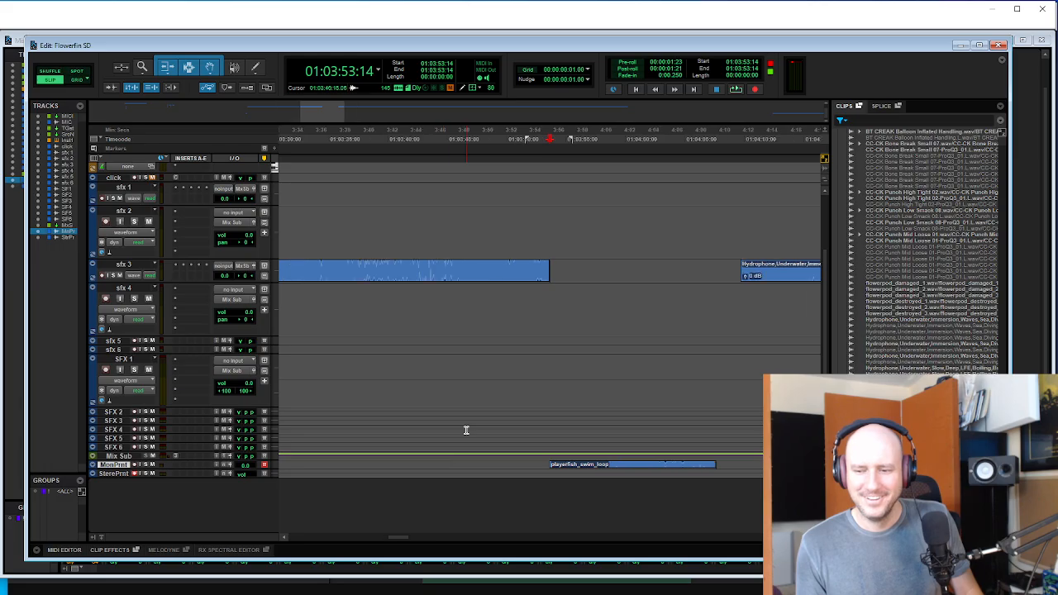
pyautogui.press('r')
pyautogui.click(326, 291)
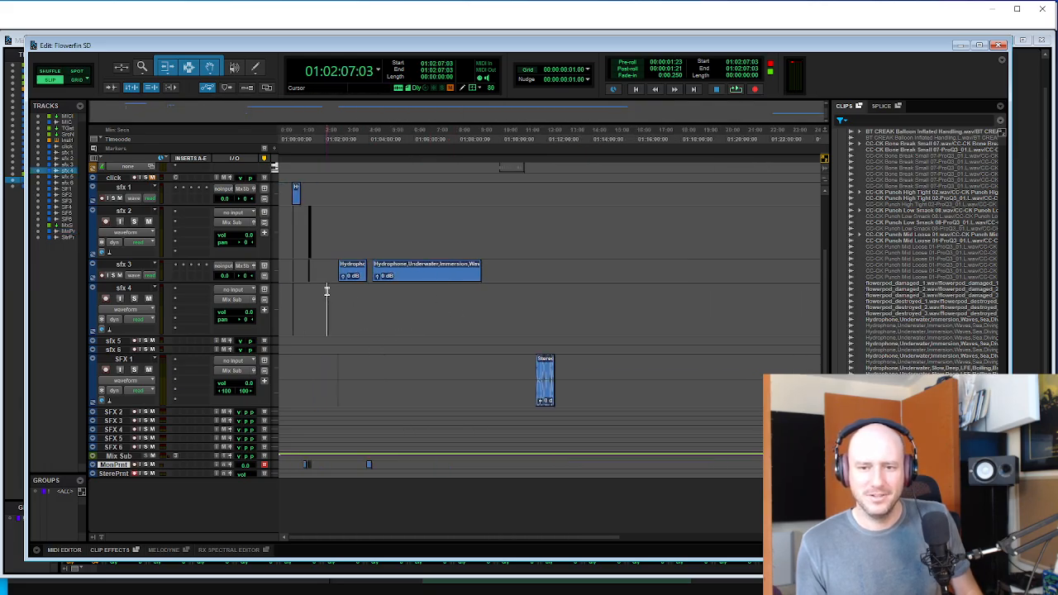
# - Play the punch and flowerpod clips on sfx 2 and sfx 3 from 01:01:16:18 and again from 01:01:22:06
pyautogui.press('t')
pyautogui.press('t')
pyautogui.click(387, 262)
pyautogui.press('t')
pyautogui.press('t')
pyautogui.press('t')
pyautogui.press('t')
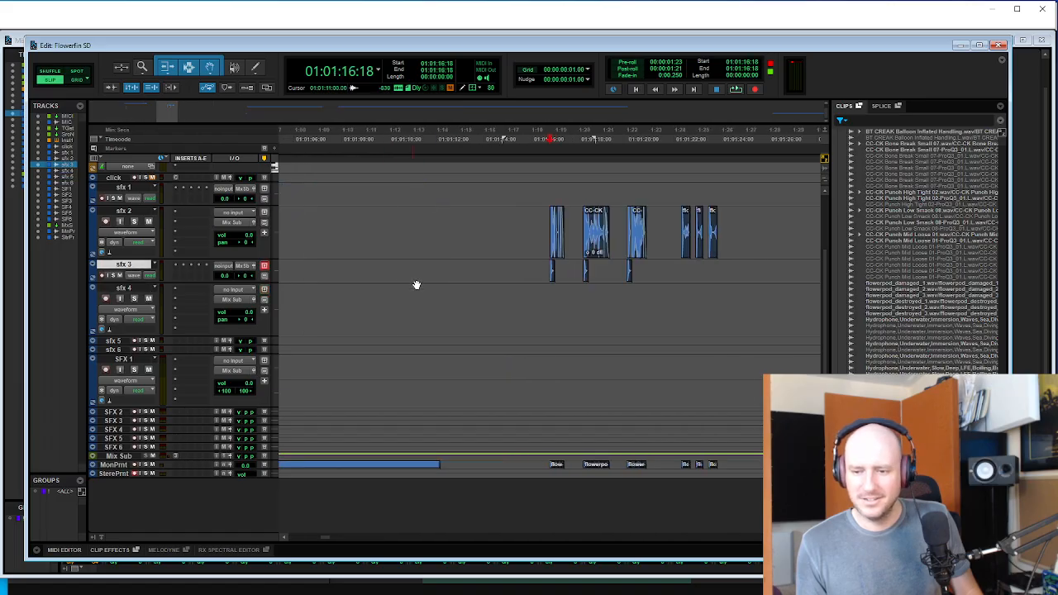
pyautogui.press('space')
pyautogui.click(677, 229)
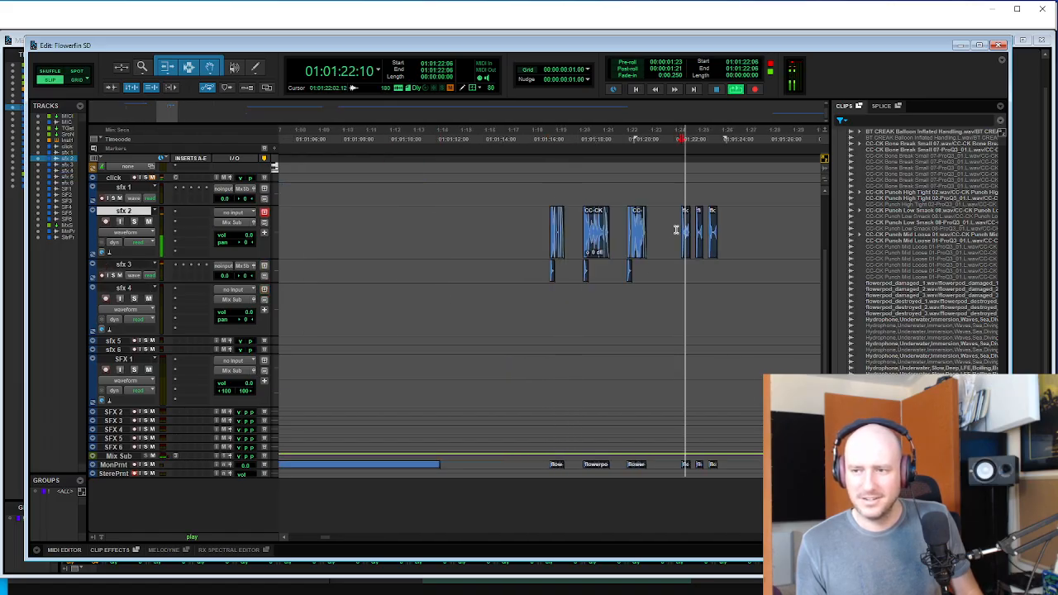
pyautogui.scroll(3, 687, 276)
pyautogui.press('r')
pyautogui.press('r')
pyautogui.press('r')
pyautogui.press('space')
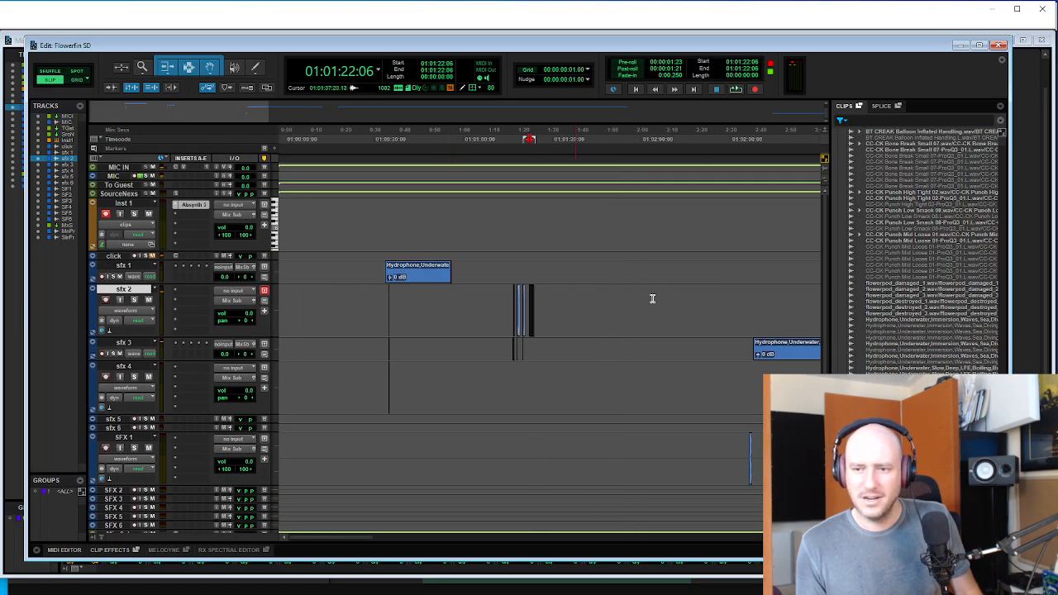
# - Examine the timeline around 01:03:52:13, between the two Hydrophone loops on the sfx 3 track
pyautogui.press('r')
pyautogui.click(628, 309)
pyautogui.press('t')
pyautogui.scroll(-2, 582, 314)
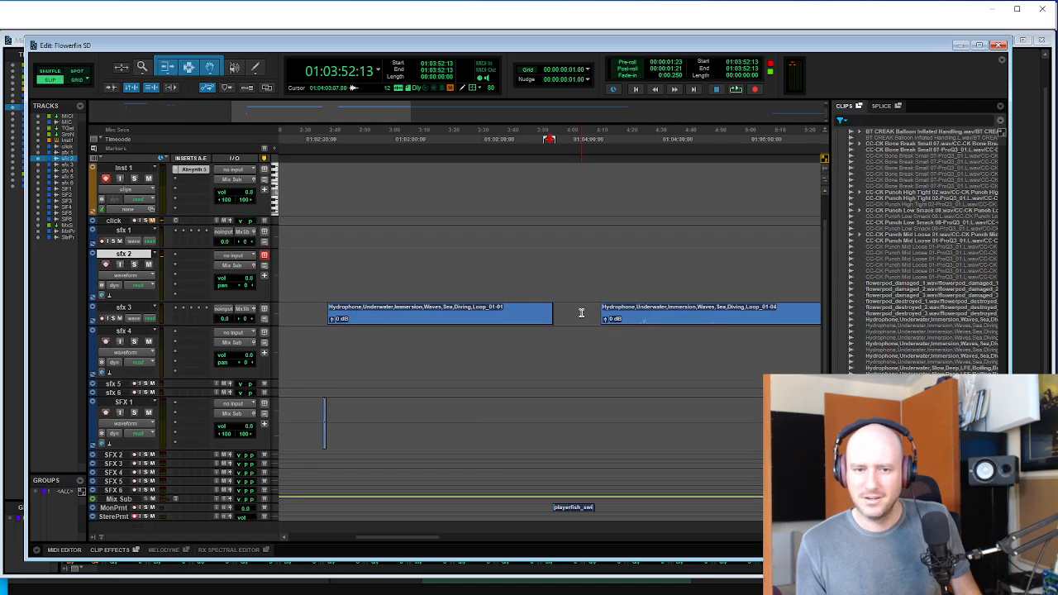
pyautogui.press('r')
pyautogui.press('r')
pyautogui.press('r')
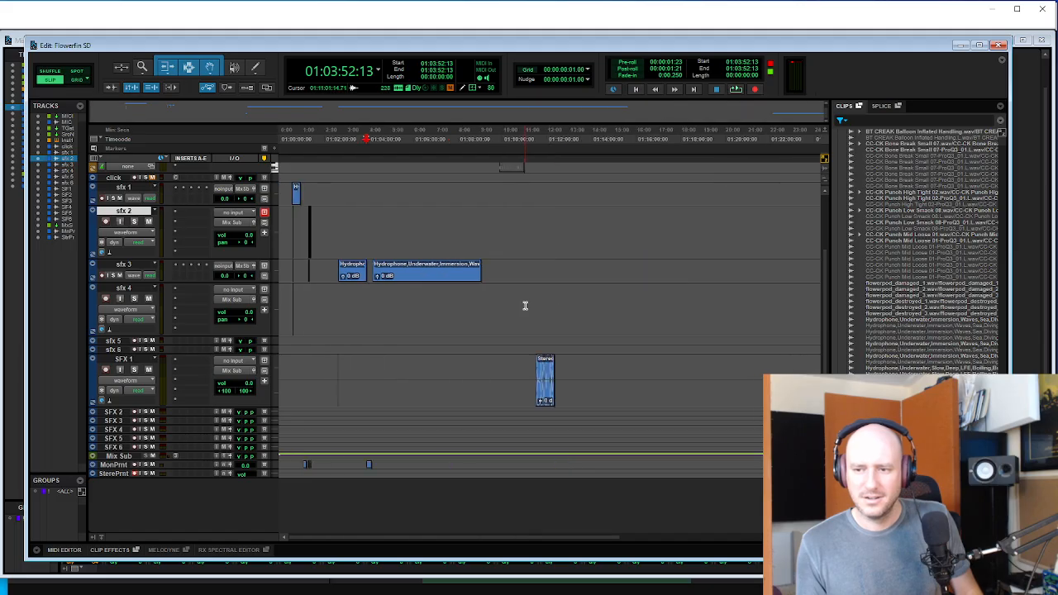
# - Examine the Stereo Print clip on the SFX 1 track around 01:11:29:02 and its place in the session
pyautogui.click(534, 372)
pyautogui.press('t')
pyautogui.press('t')
pyautogui.press('t')
pyautogui.scroll(1, 553, 375)
pyautogui.scroll(1, 553, 374)
pyautogui.press('r')
pyautogui.press('r')
pyautogui.press('r')
pyautogui.press('r')
pyautogui.press('r')
pyautogui.press('r')
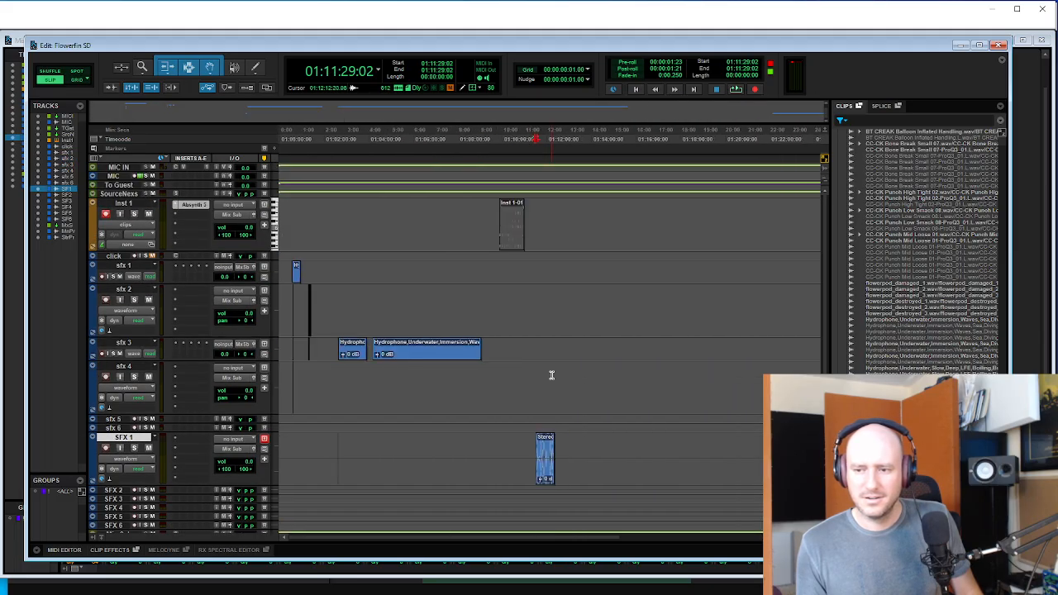
pyautogui.scroll(-2, 496, 373)
pyautogui.press('t')
pyautogui.press('t')
pyautogui.press('t')
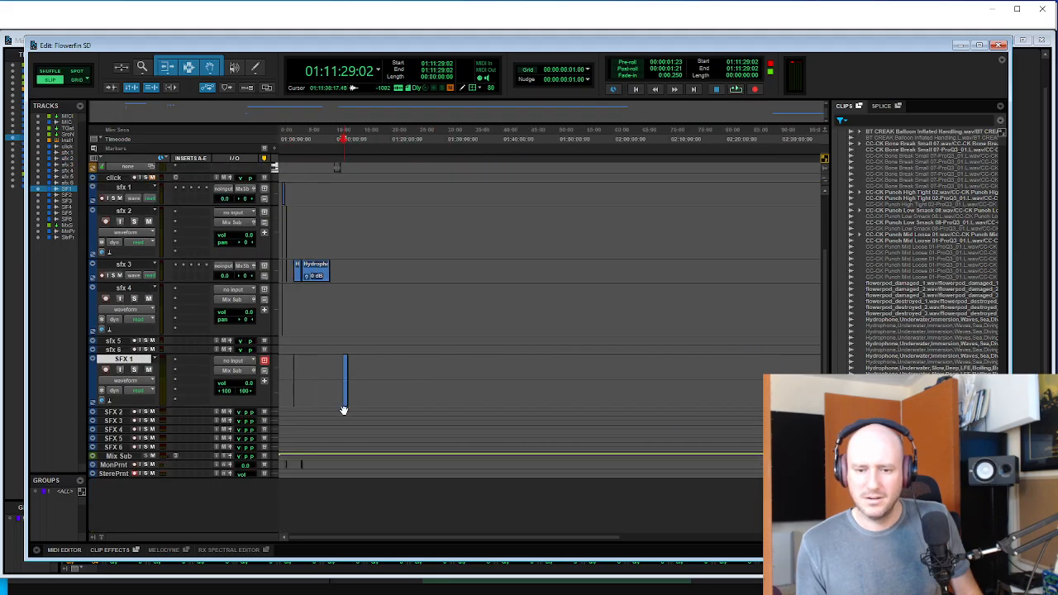
# - Locate the short SFX 1 clip at 01:02:36:06 and play it back
pyautogui.press('t')
pyautogui.press('t')
pyautogui.press('t')
pyautogui.press('t')
pyautogui.press('t')
pyautogui.press('t')
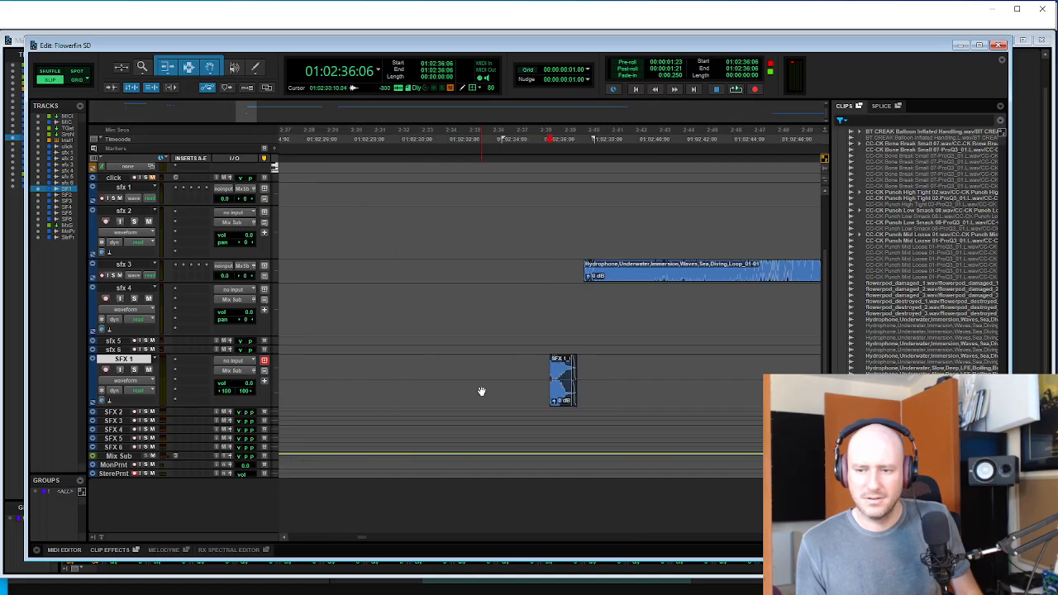
pyautogui.press('space')
pyautogui.press('r')
pyautogui.press('r')
pyautogui.press('r')
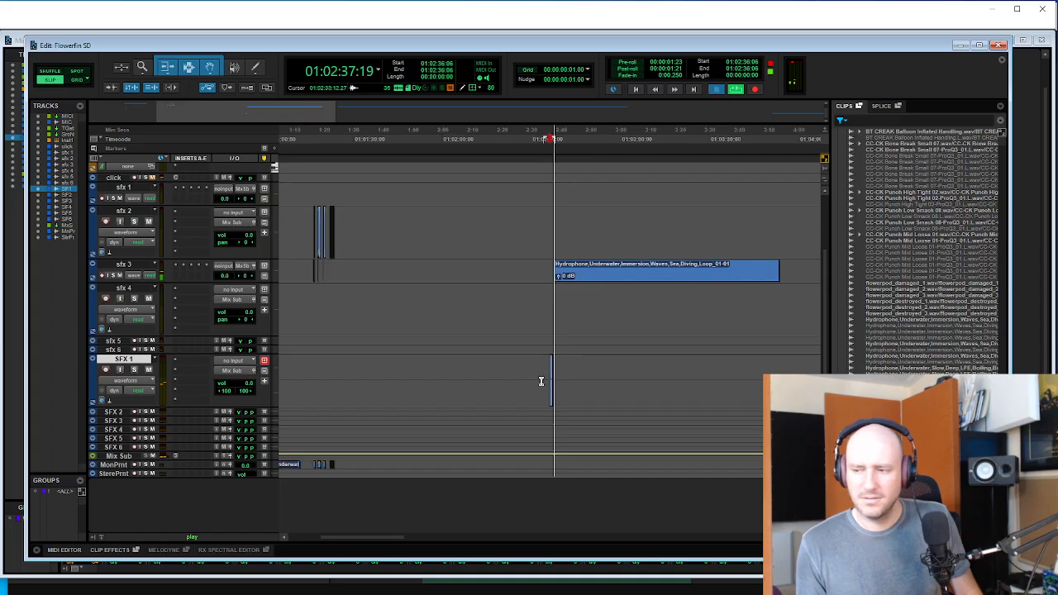
pyautogui.press('space')
# - Try to move the short SFX 1 clip next to the Stereo Print clip near 01:11:27 and undo the changes
pyautogui.click(603, 377)
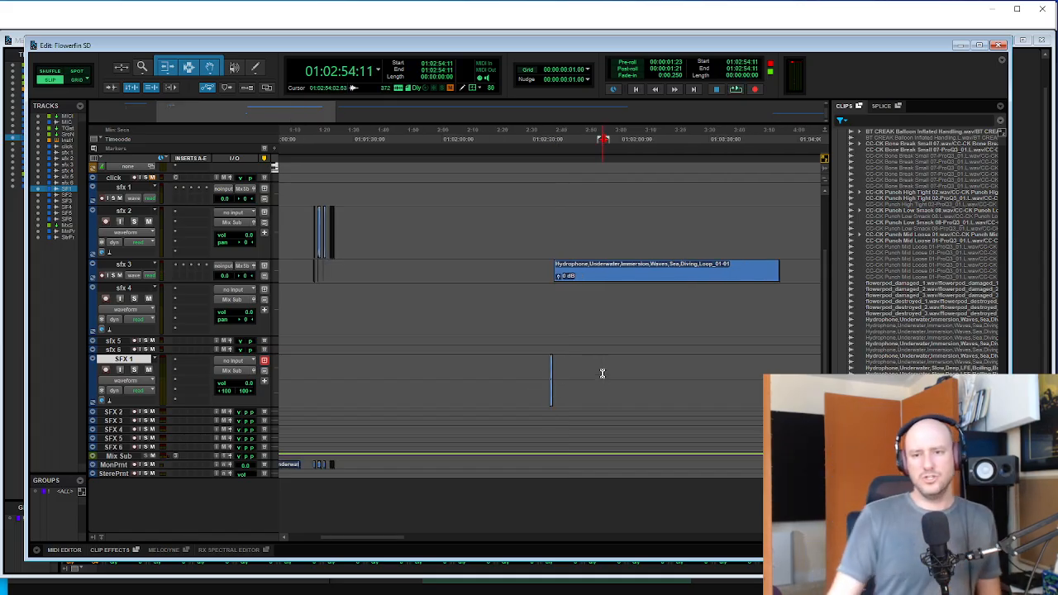
pyautogui.press('r')
pyautogui.press('r')
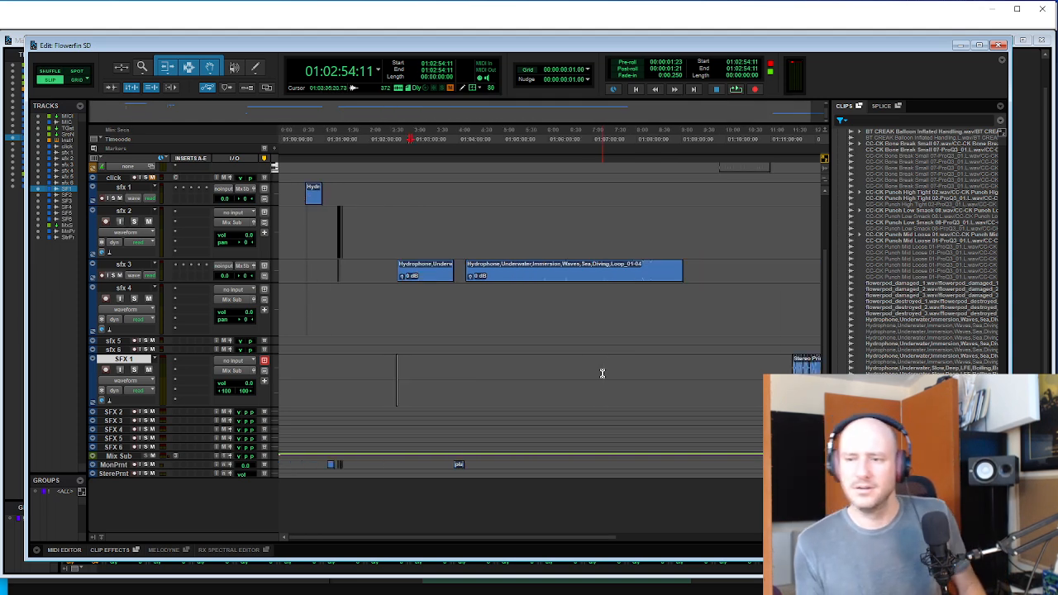
pyautogui.scroll(3, 600, 359)
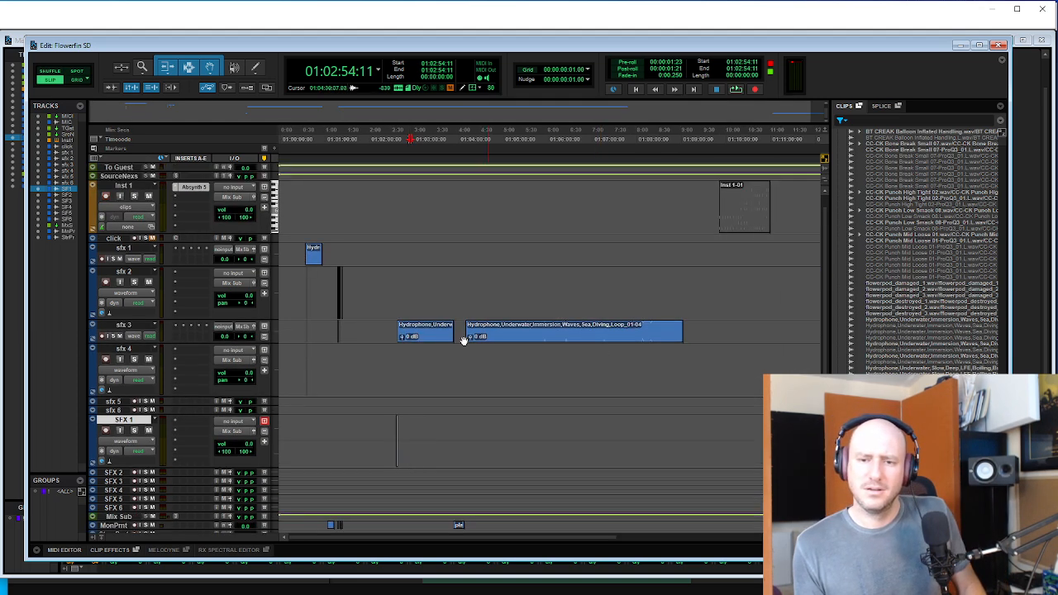
pyautogui.press('r')
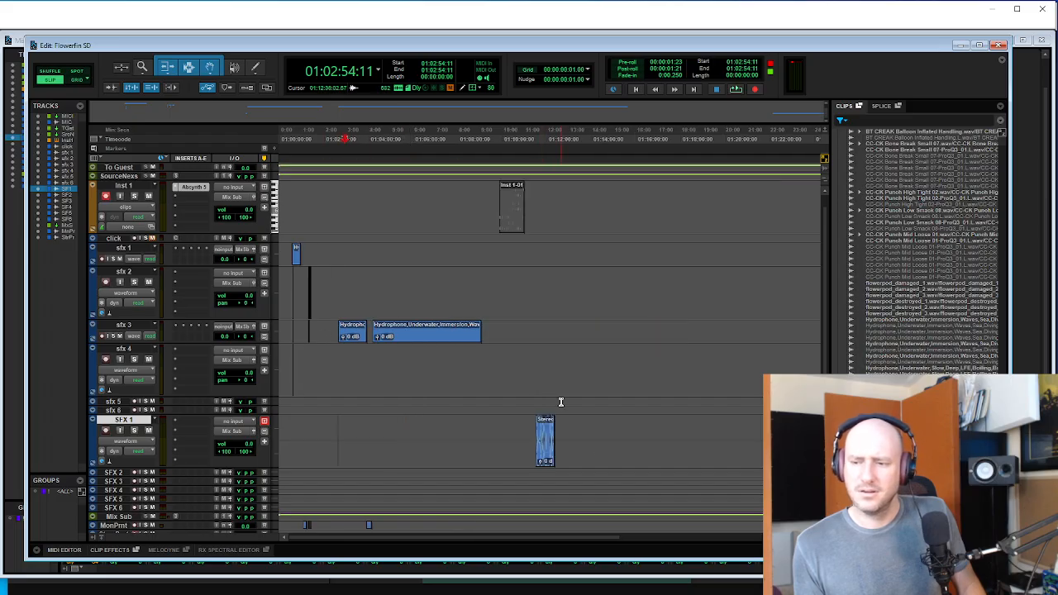
pyautogui.click(512, 433)
pyautogui.press('l')
pyautogui.press("'")
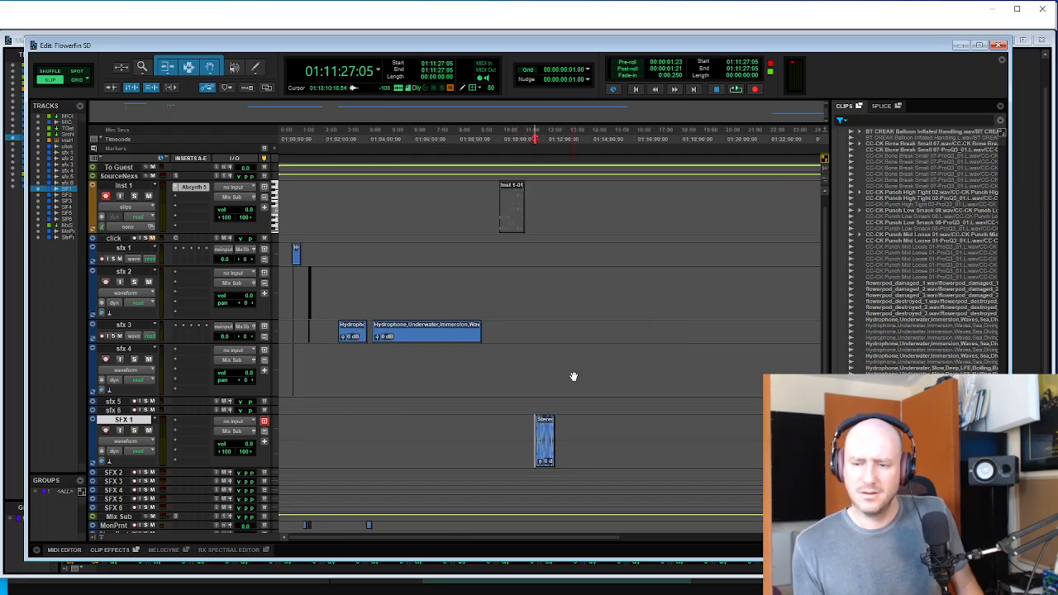
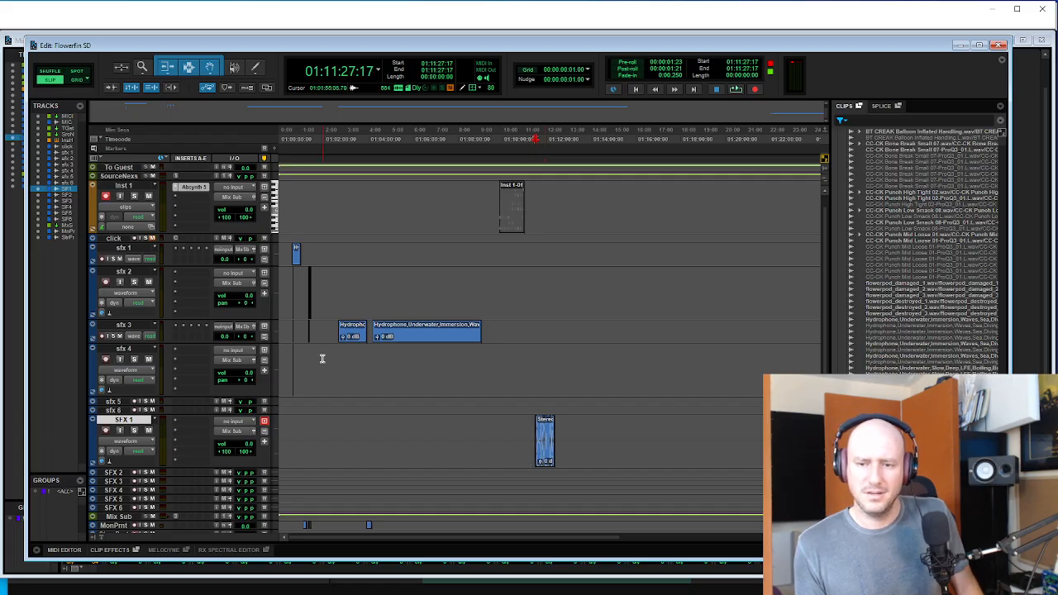
pyautogui.hotkey('ctrl', 'z')
pyautogui.hotkey('ctrl', 'z')
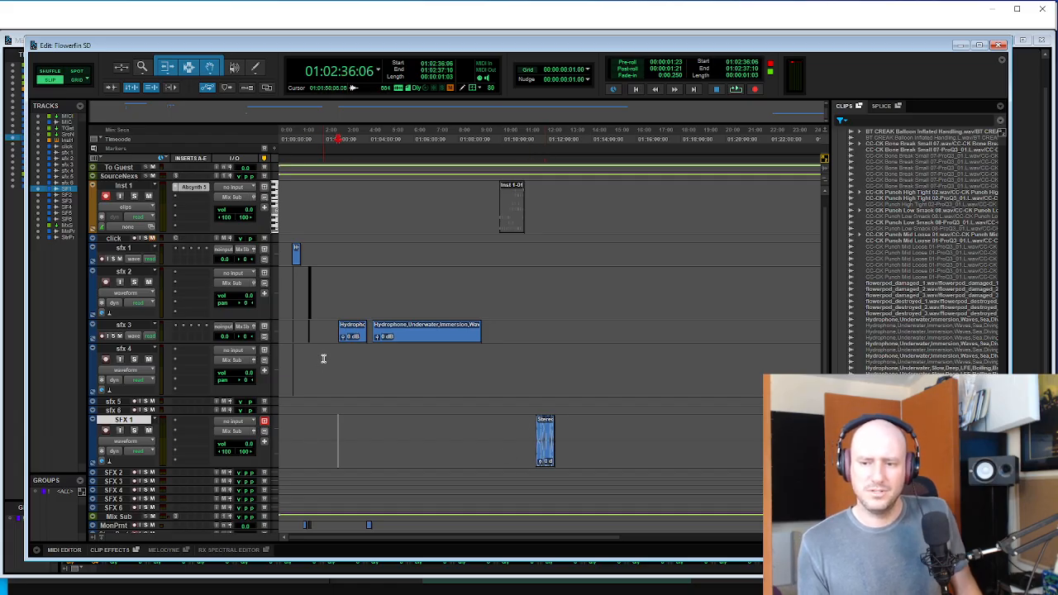
# - Find the layered hit clips on sfx 2, sfx 3 and sfx 4 and play them from 01:00:34:20
pyautogui.scroll(5, 322, 358)
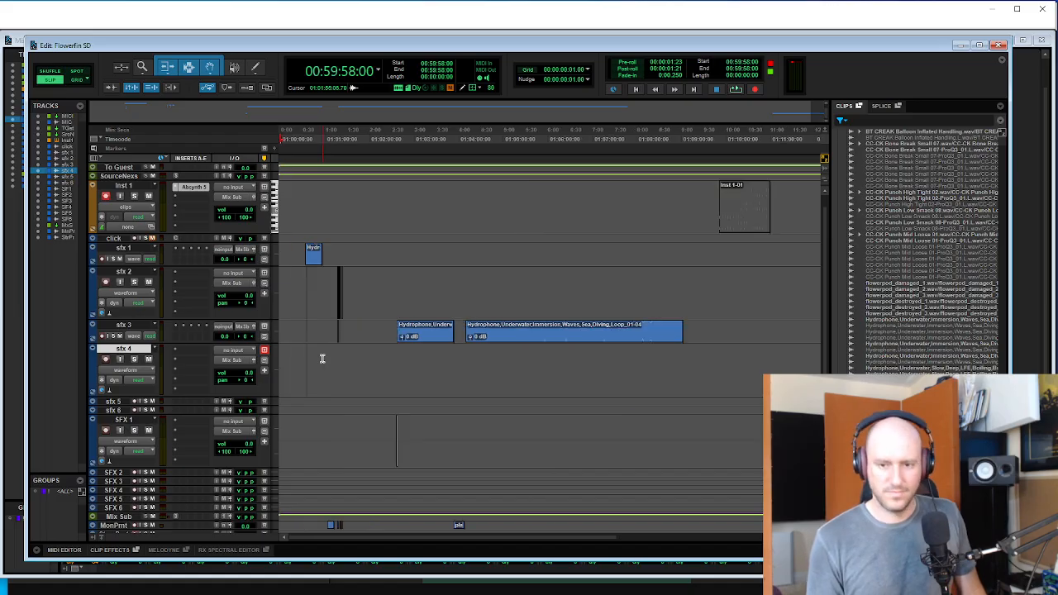
pyautogui.scroll(8, 561, 358)
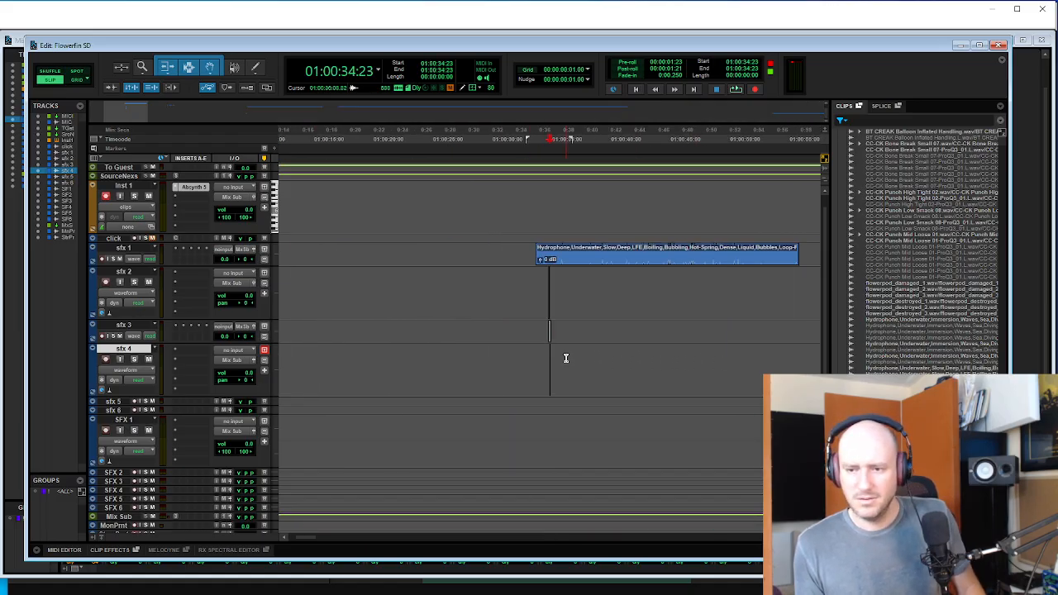
pyautogui.press('space')
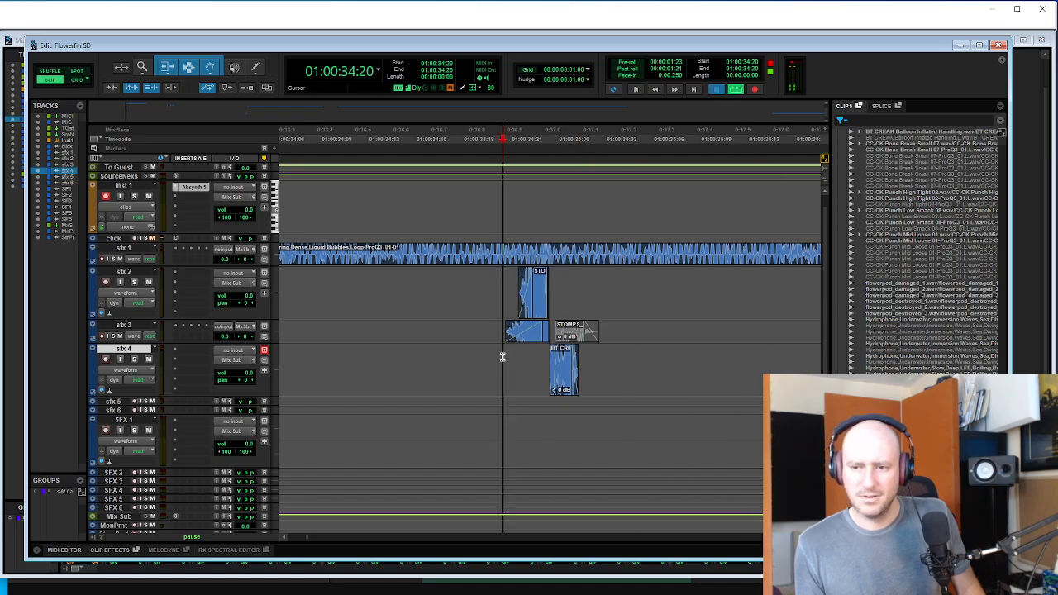
pyautogui.scroll(-3, 513, 358)
pyautogui.press('space')
# - Cut the SFX 1 region from 01:02:24:23 to 01:02:59:02, containing the short clip, and paste it at 01:00:23:23
pyautogui.scroll(-10, 582, 373)
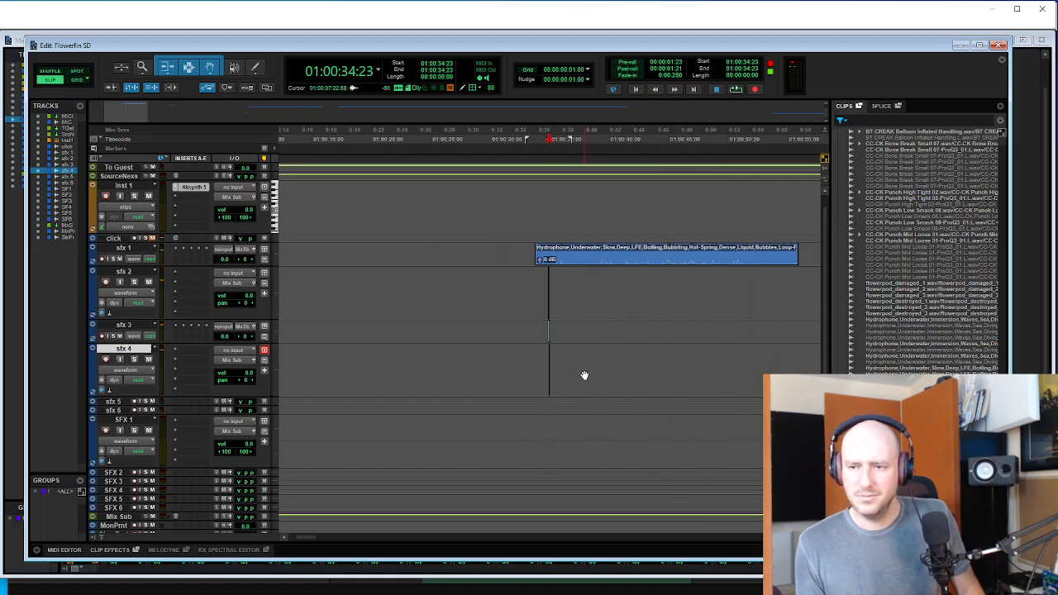
pyautogui.scroll(-2, 582, 372)
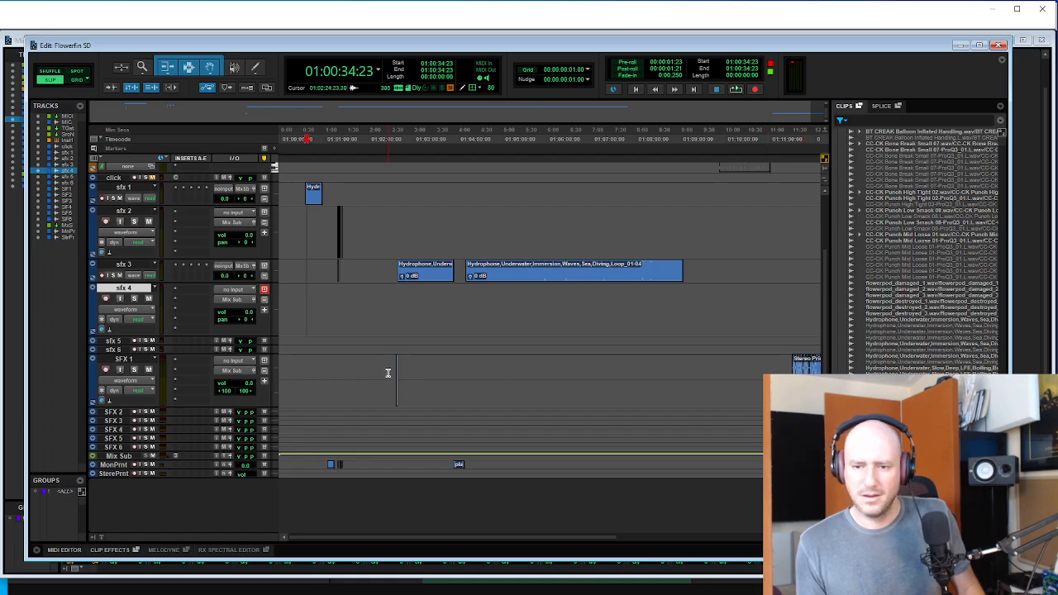
pyautogui.moveTo(388, 372); pyautogui.dragTo(413, 373)
pyautogui.scroll(2, 413, 372)
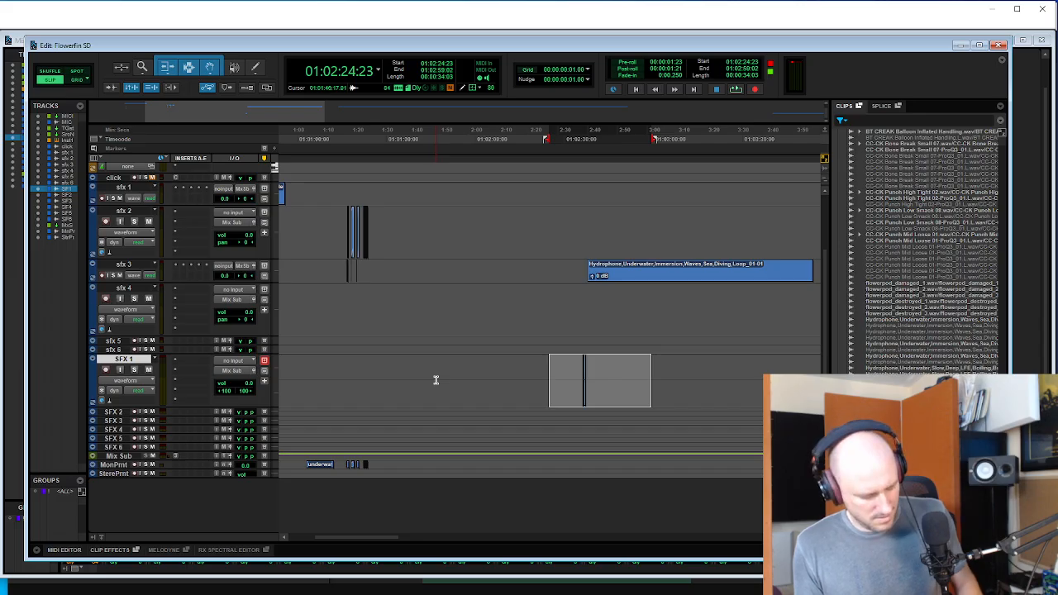
pyautogui.scroll(-2, 421, 373)
pyautogui.click(299, 366)
pyautogui.scroll(3, 422, 371)
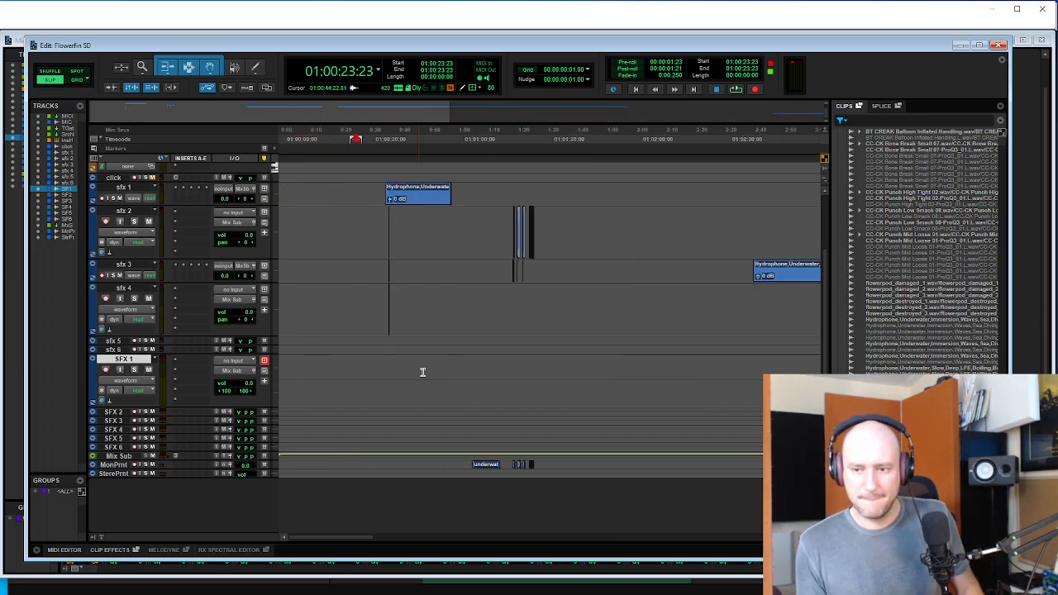
pyautogui.hotkey('ctrl', 'v')
# - Move the pasted SFX 1 clip earlier to line up with the sfx 4 hit at about 01:00:34:23, and play from 01:00:34:19
pyautogui.click(487, 369)
pyautogui.press('Tab')
pyautogui.press('t')
pyautogui.press('t')
pyautogui.press('t')
pyautogui.press('t')
pyautogui.press('t')
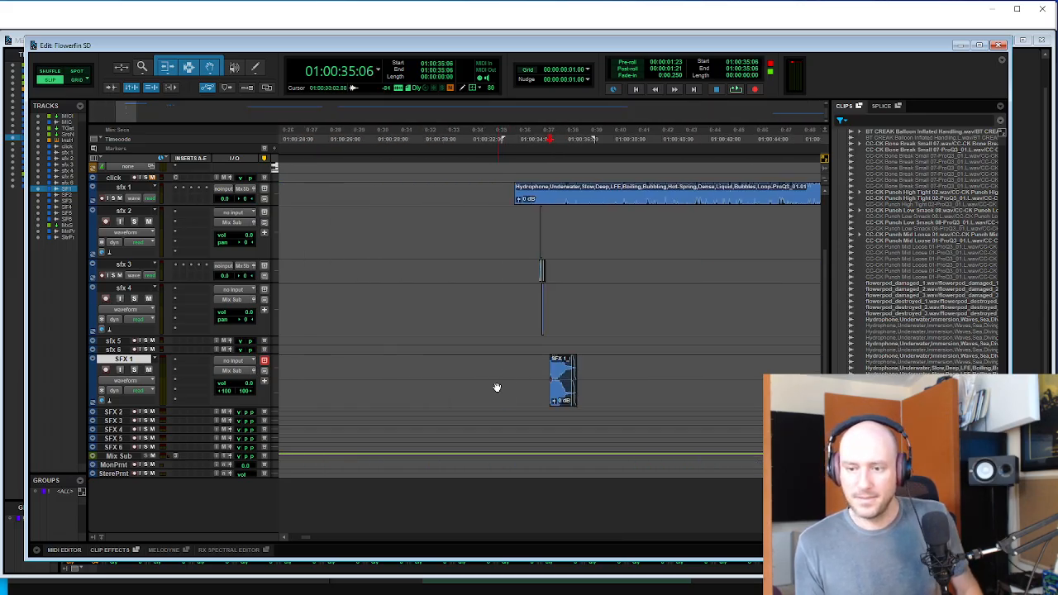
pyautogui.click(480, 373)
pyautogui.press('space')
pyautogui.moveTo(576, 400); pyautogui.dragTo(516, 400)
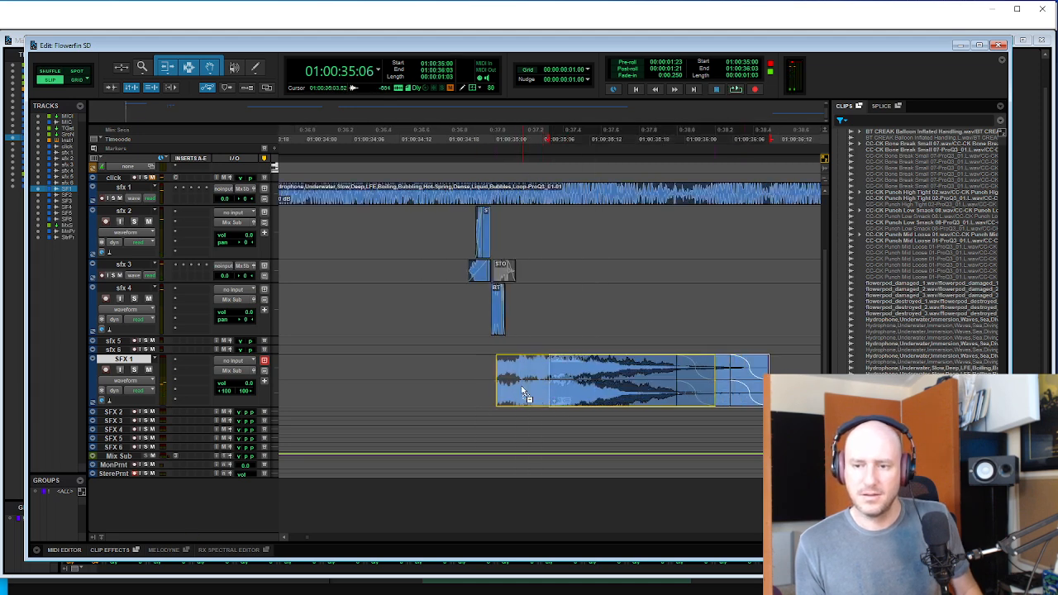
pyautogui.click(455, 371)
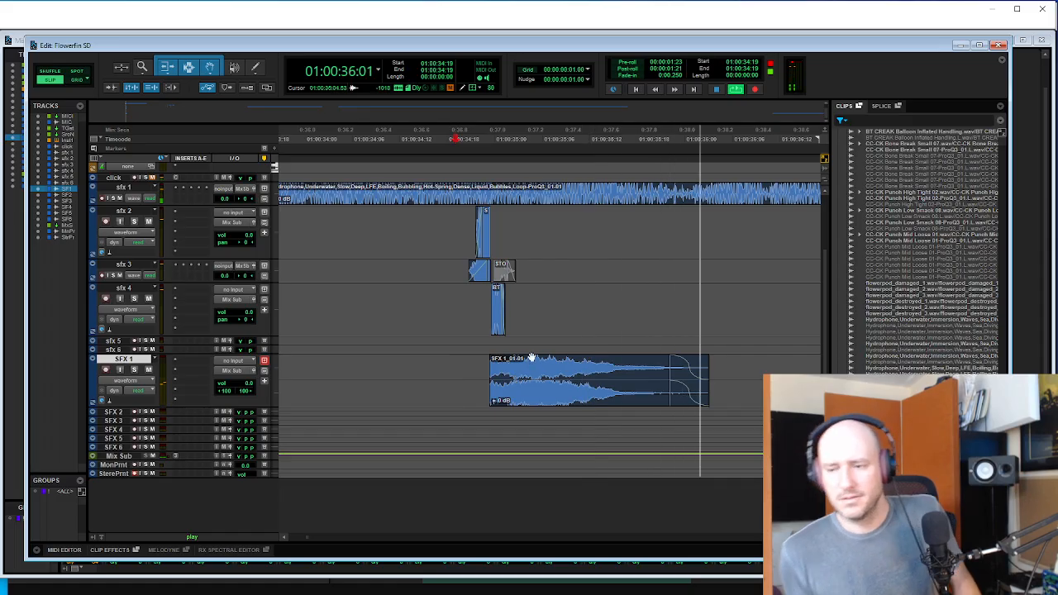
# - Lower the SFX 1 clip's gain to -2.0 dB and play the layered hits from 01:00:34:20
pyautogui.press('space')
pyautogui.press('space')
pyautogui.click(555, 397)
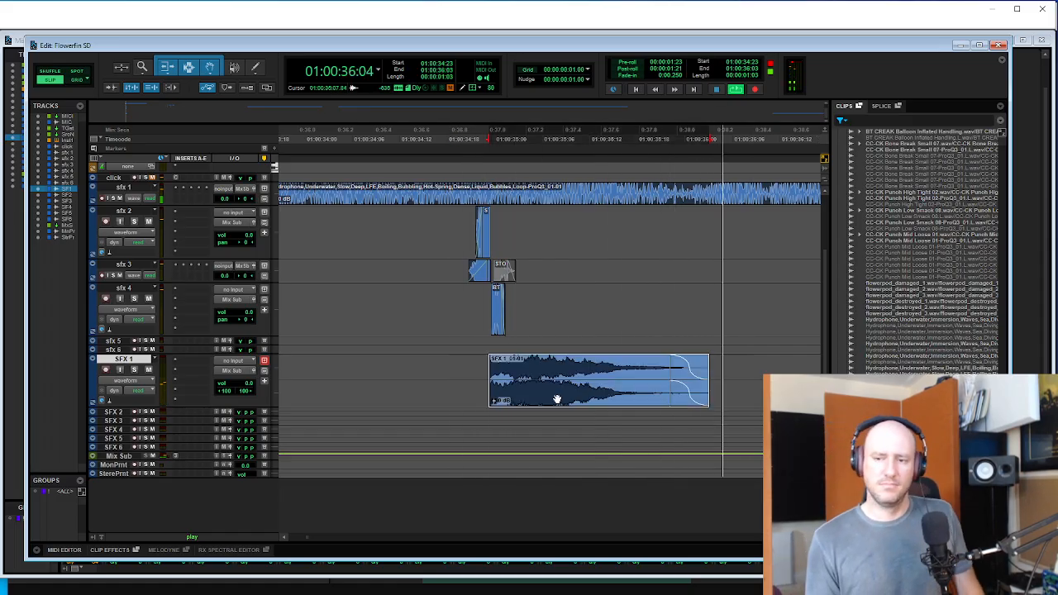
pyautogui.press('space')
pyautogui.click(465, 371)
pyautogui.press('space')
pyautogui.press('space')
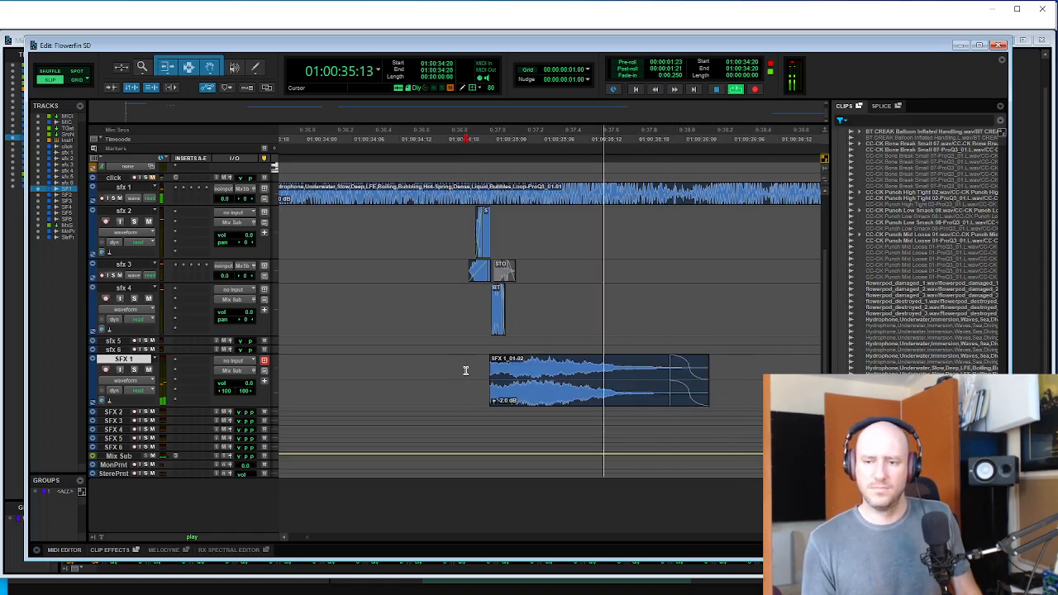
# - Try shifting the SFX 1 clip slightly later toward the sfx 4 hit's start and play from 01:00:34:18
pyautogui.press('space')
pyautogui.press('Tab')
pyautogui.press('t')
pyautogui.press('t')
pyautogui.press('t')
pyautogui.click(580, 403)
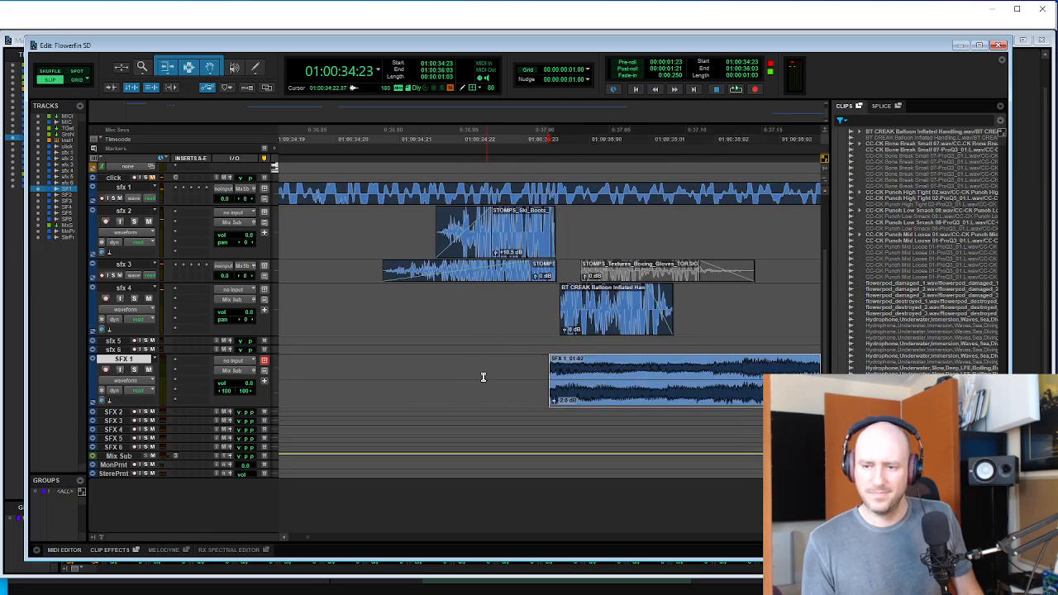
pyautogui.press('t')
pyautogui.press('t')
pyautogui.moveTo(580, 402); pyautogui.dragTo(595, 410)
pyautogui.press('r')
pyautogui.press('r')
pyautogui.press('r')
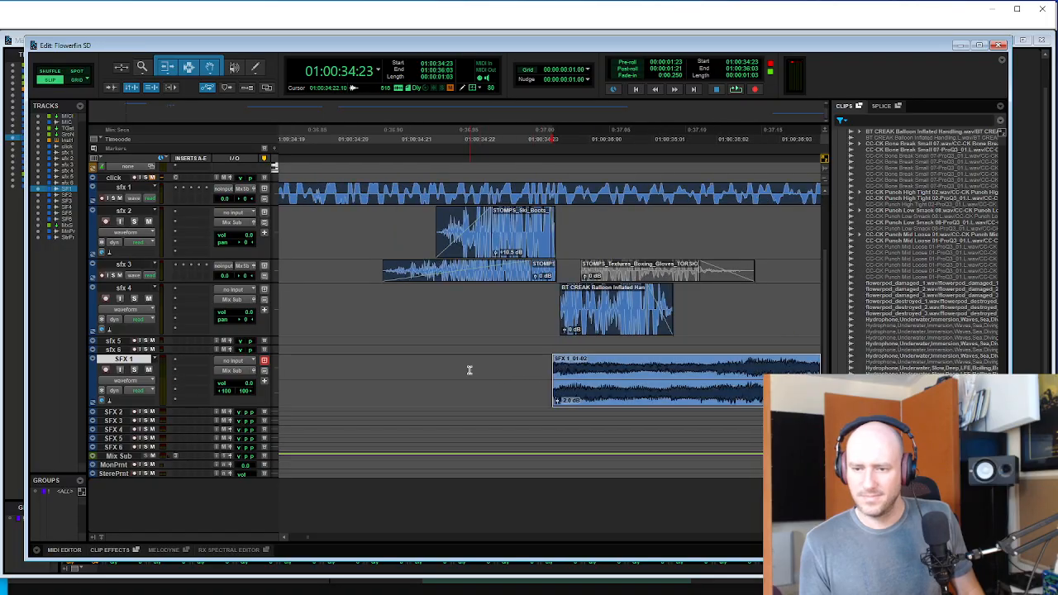
pyautogui.click(410, 364)
pyautogui.press('space')
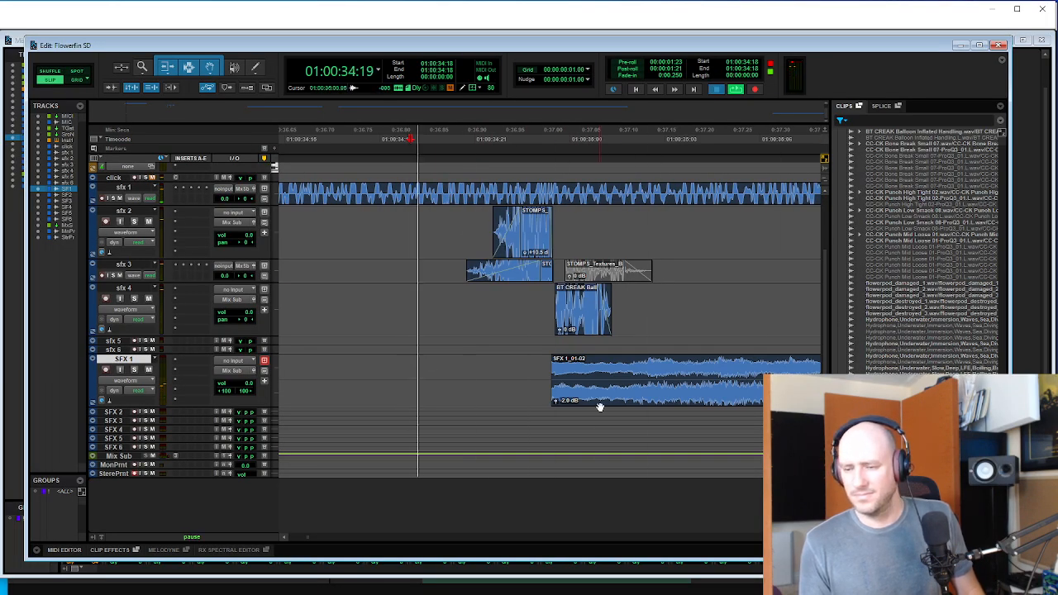
# - Move the SFX 1 clip earlier to start at 01:00:34:21 and audition it from 01:00:34:20
pyautogui.press('space')
pyautogui.moveTo(600, 405); pyautogui.dragTo(501, 388)
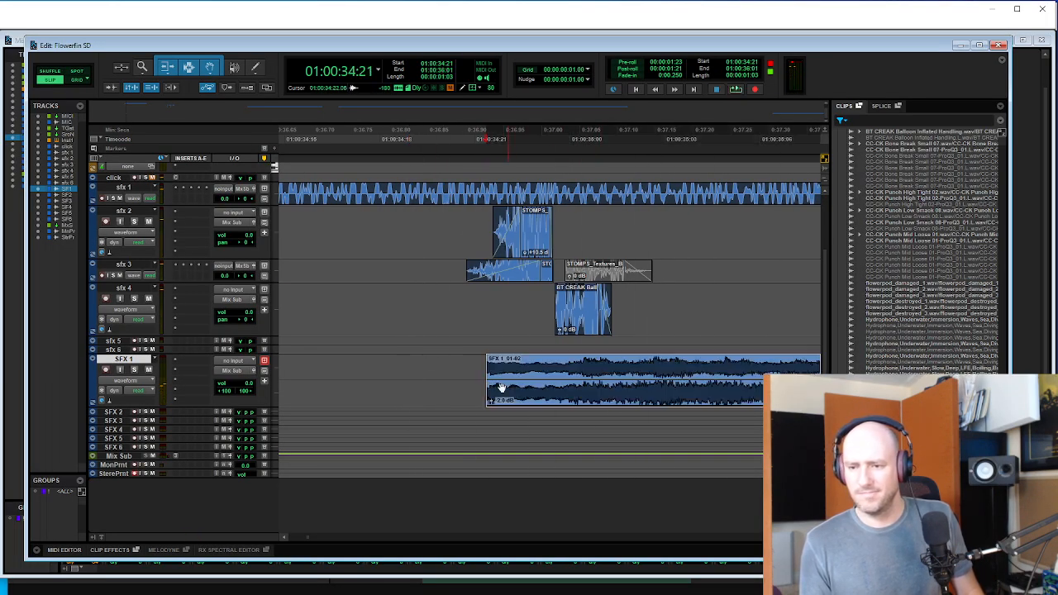
pyautogui.click(452, 371)
pyautogui.press('space')
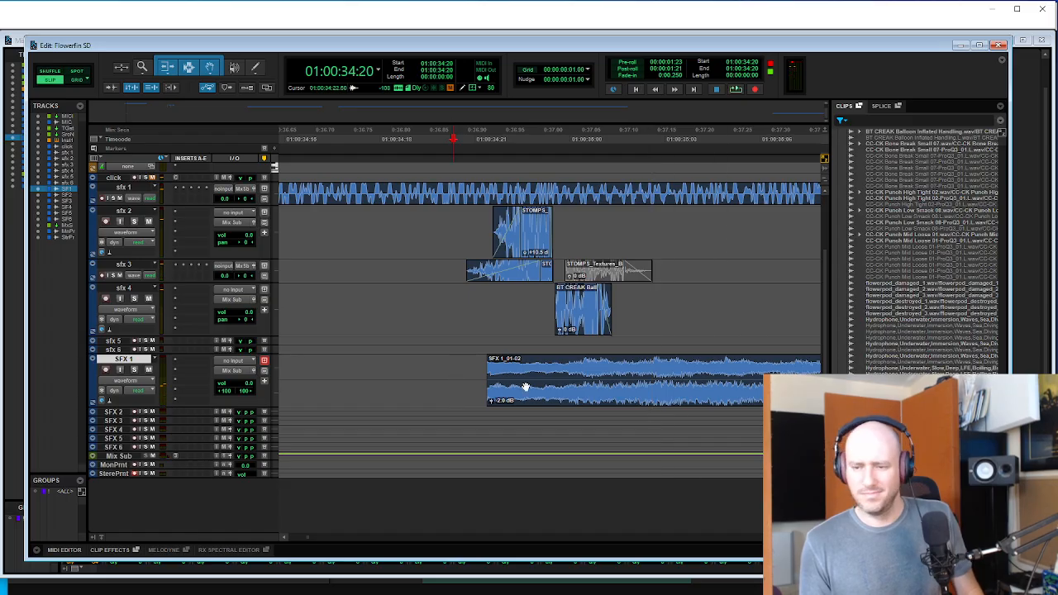
# - Try a later start for the SFX 1 clip, restore its start at 01:00:34:21 and play from there
pyautogui.hotkey('ctrl', 'z')
pyautogui.click(441, 368)
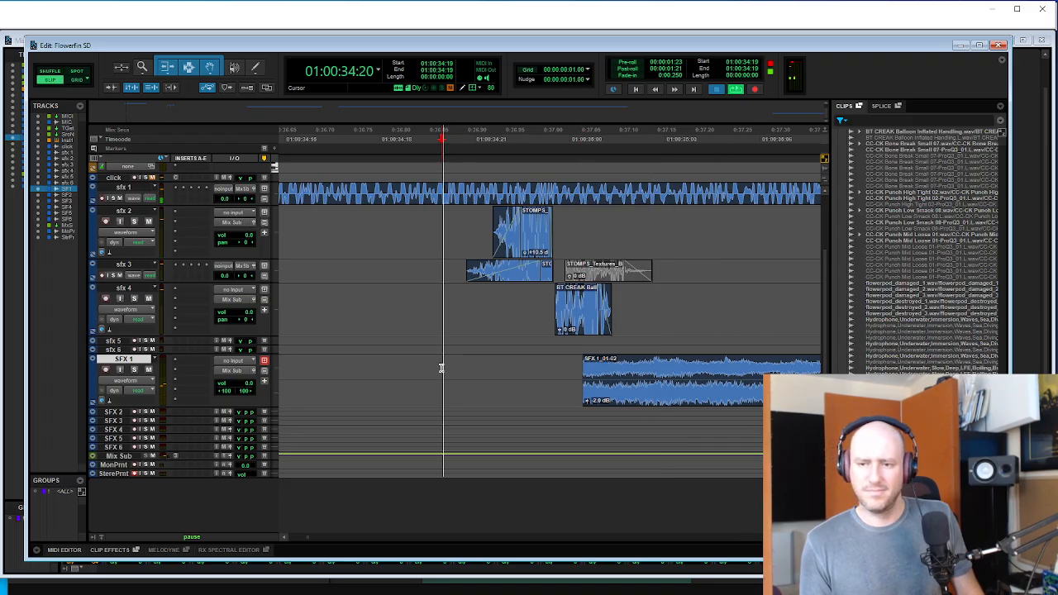
pyautogui.press('space')
pyautogui.press('r')
pyautogui.press('r')
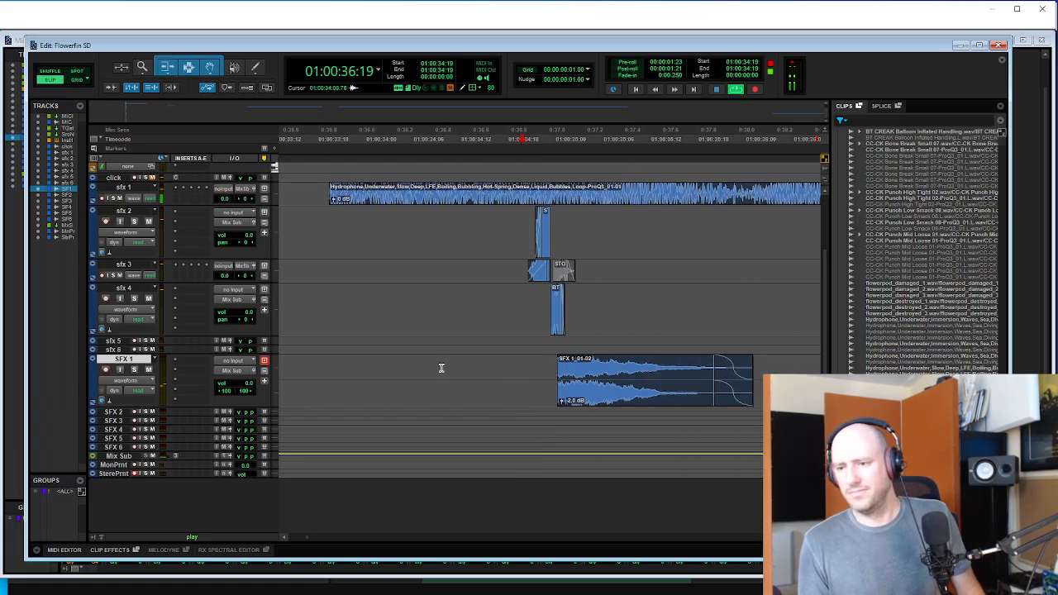
pyautogui.press('a')
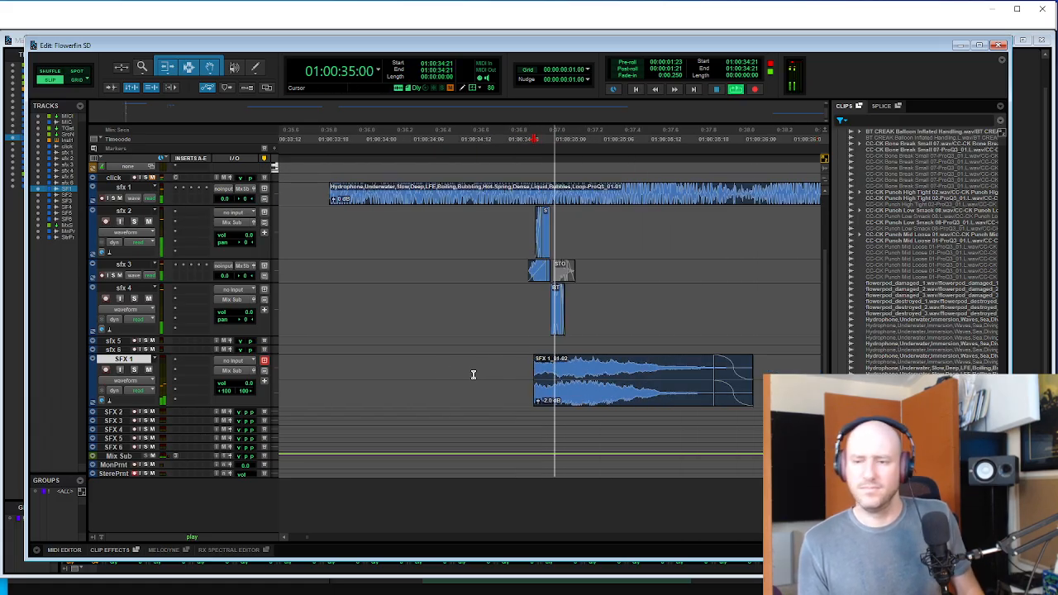
pyautogui.press('space')
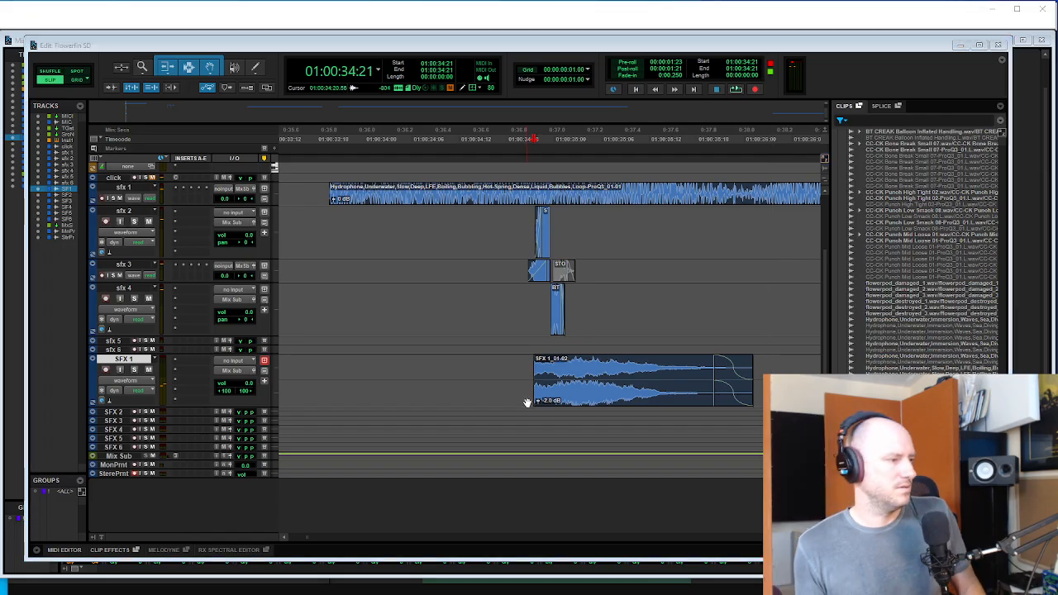
# - Switch to Unity and steer the fish in the running game from Scene43 through Scene44, Scene53 and Scene52 to Scene50
pyautogui.hotkey('alt', 'Tab')
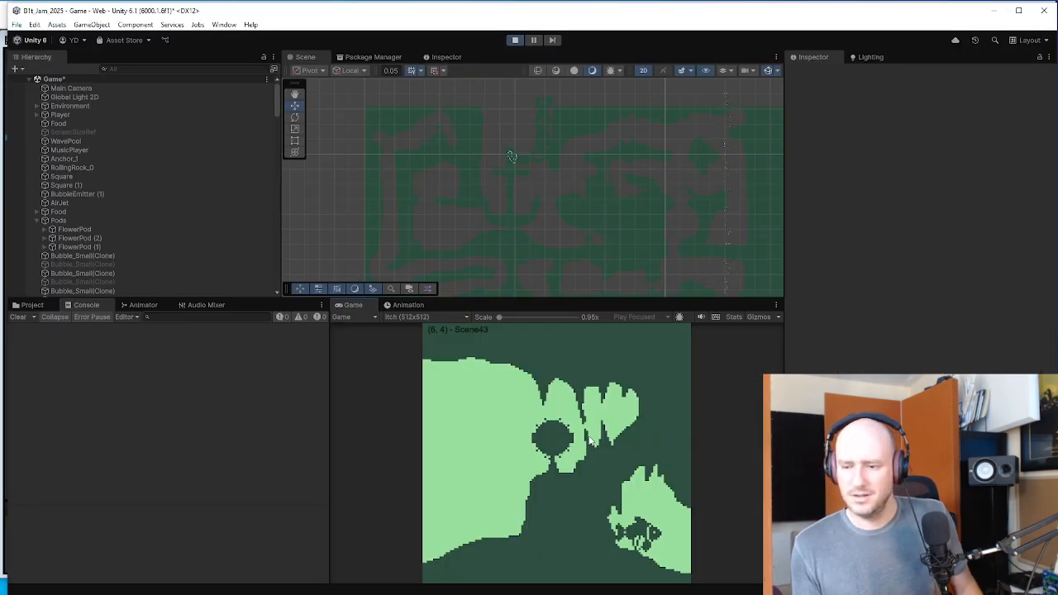
pyautogui.press('d')
pyautogui.press('s')
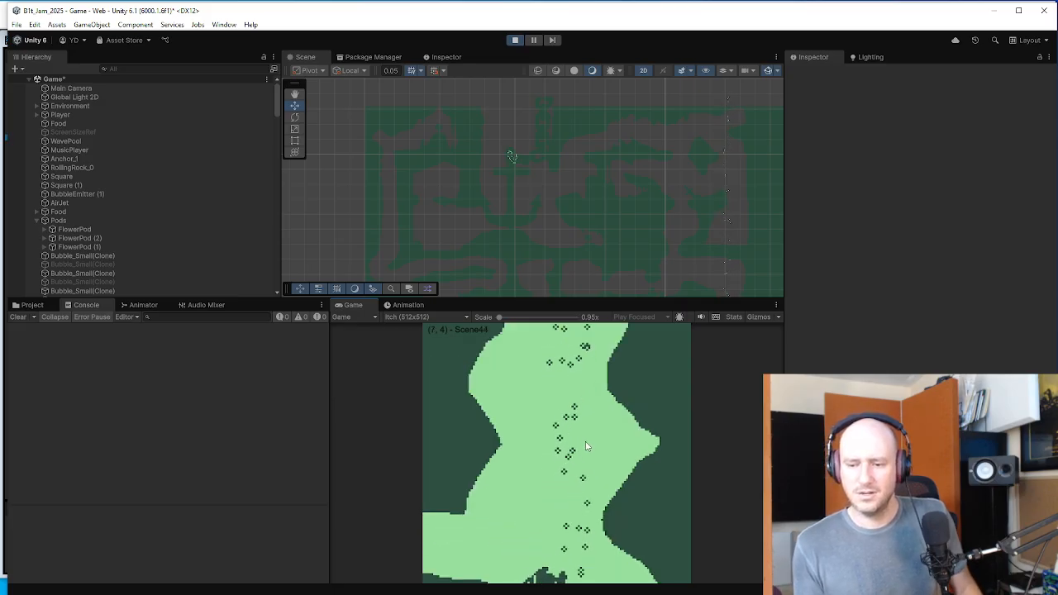
pyautogui.press('a')
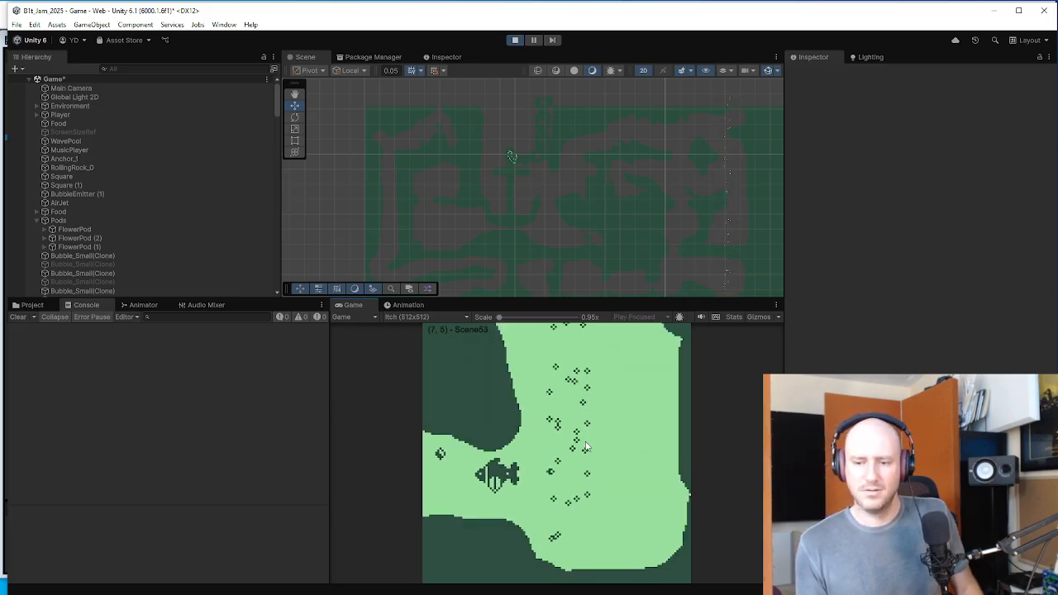
pyautogui.press('w')
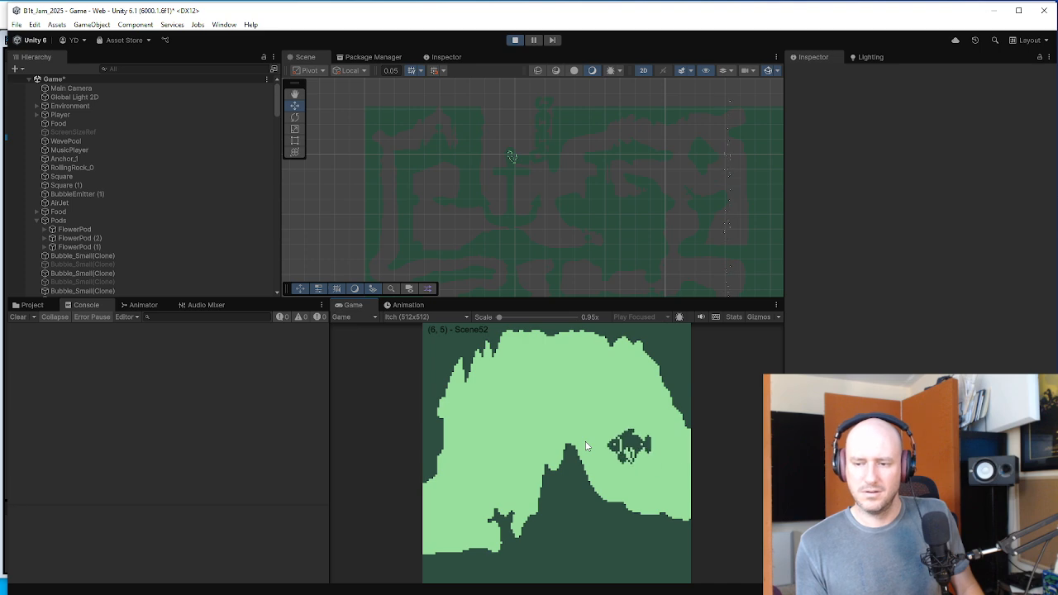
pyautogui.press('s')
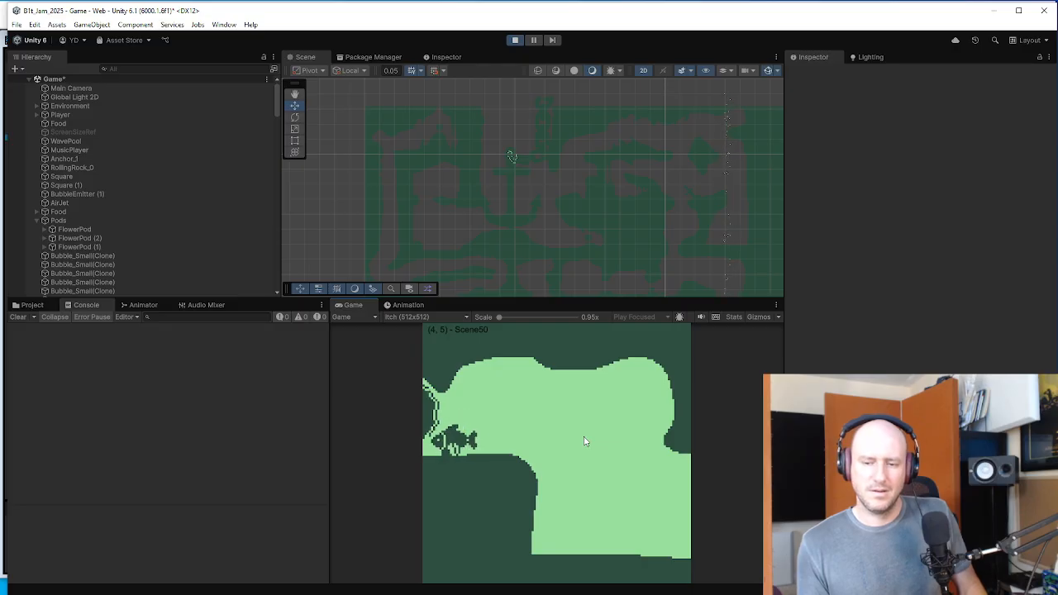
# - Steer the fish from Scene50 back through Scene51, Scene52 and Scene53, and up to Scene35 and Scene34
pyautogui.press('Right')
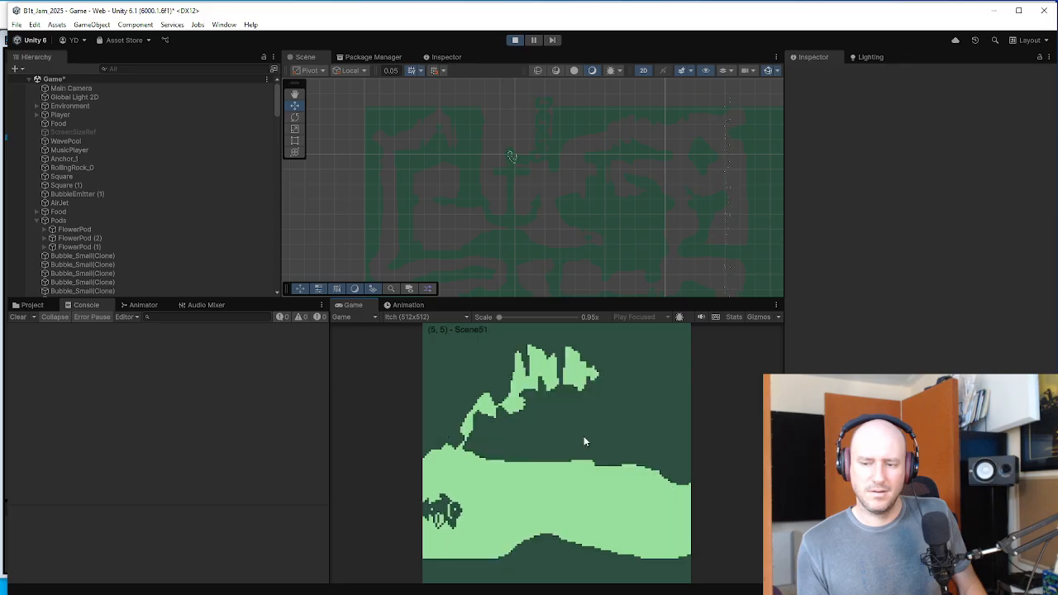
pyautogui.press('Up')
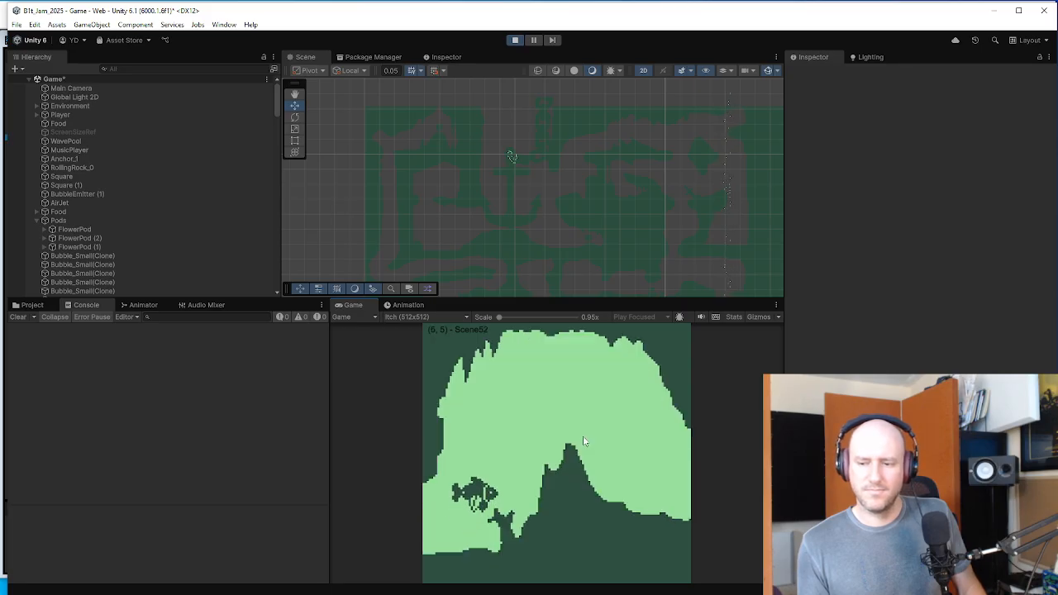
pyautogui.press('Right')
pyautogui.press('Down')
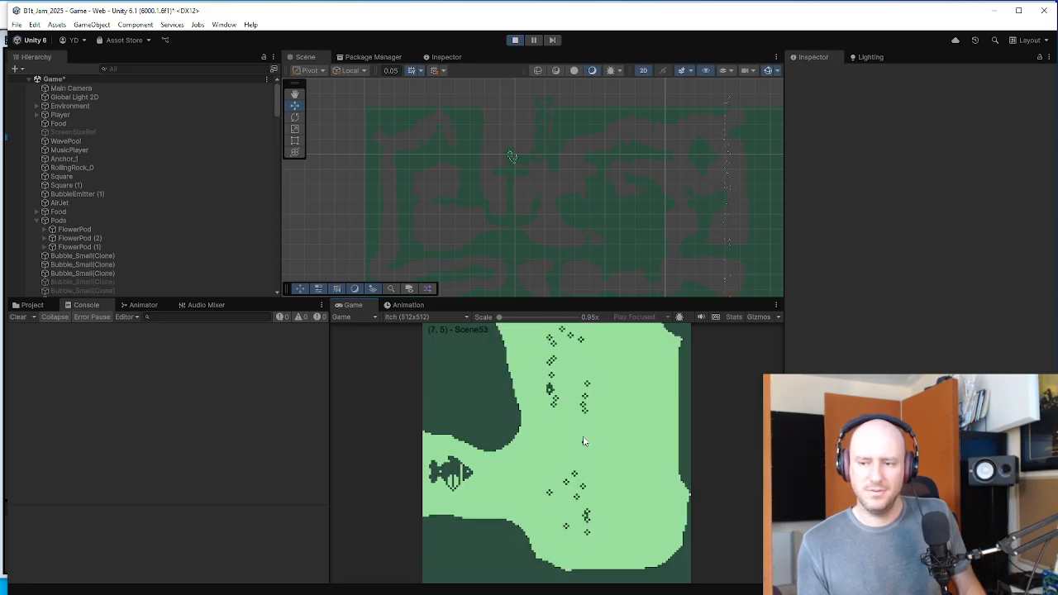
pyautogui.press('Up')
pyautogui.press('Left')
pyautogui.press('Up')
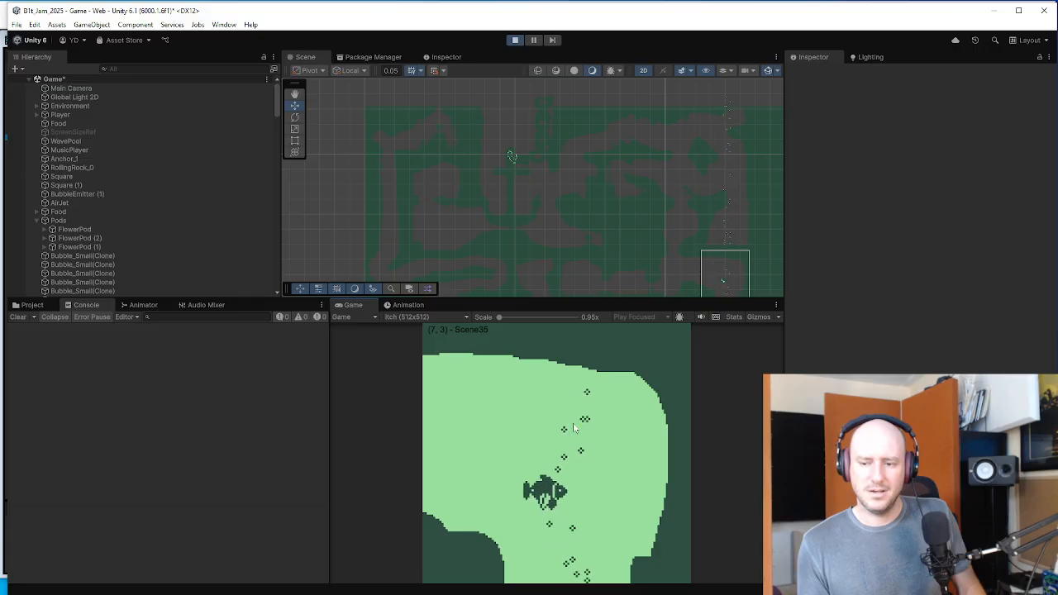
pyautogui.press('Left')
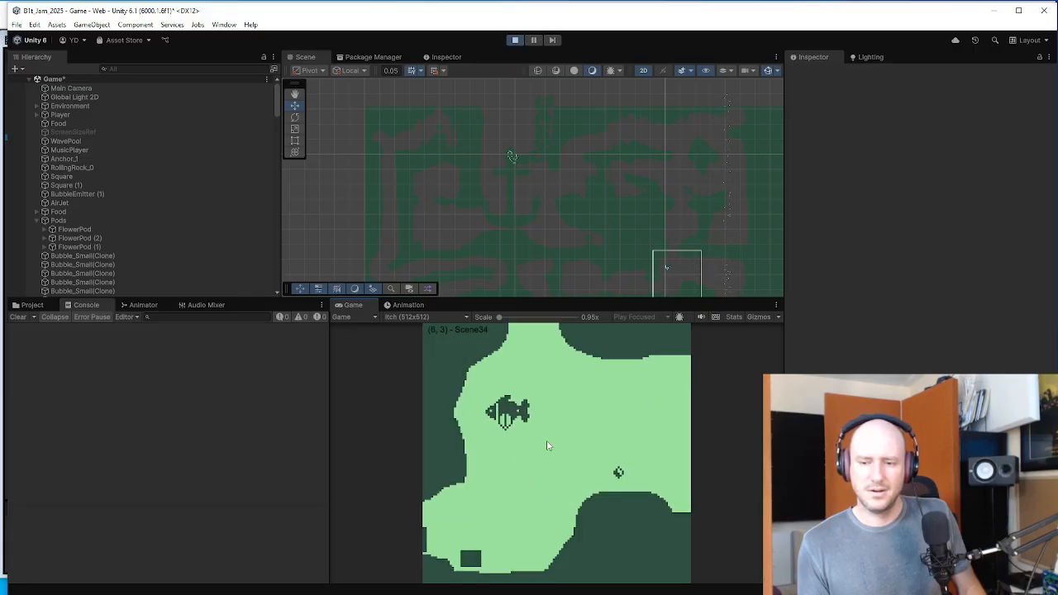
# - Steer the fish upward from Scene34 through Scene25 and Scene16 to Scene6
pyautogui.press('Right')
pyautogui.press('Down')
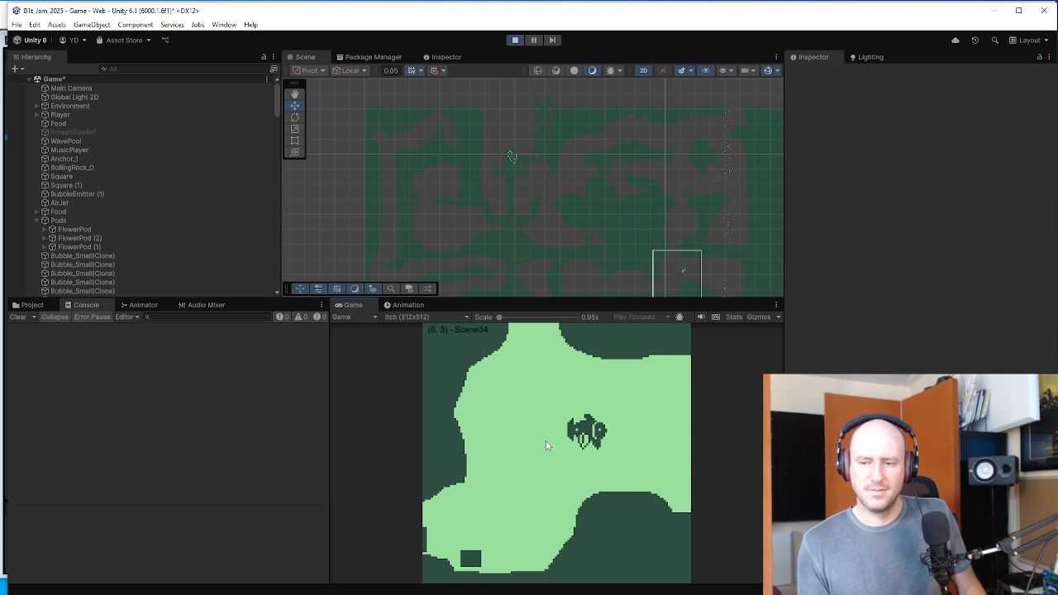
pyautogui.press('Up')
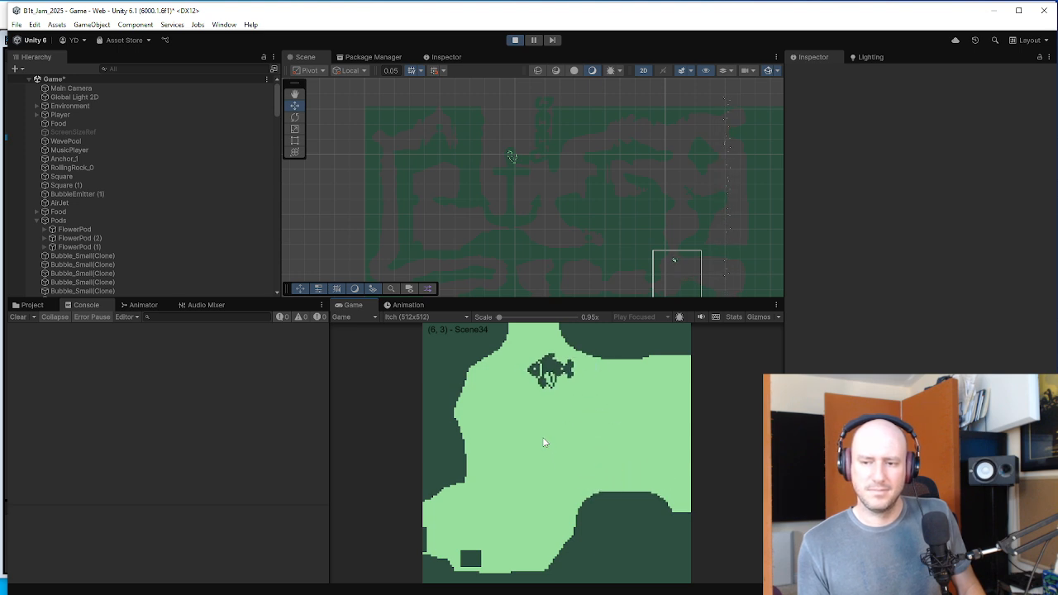
pyautogui.press('Up')
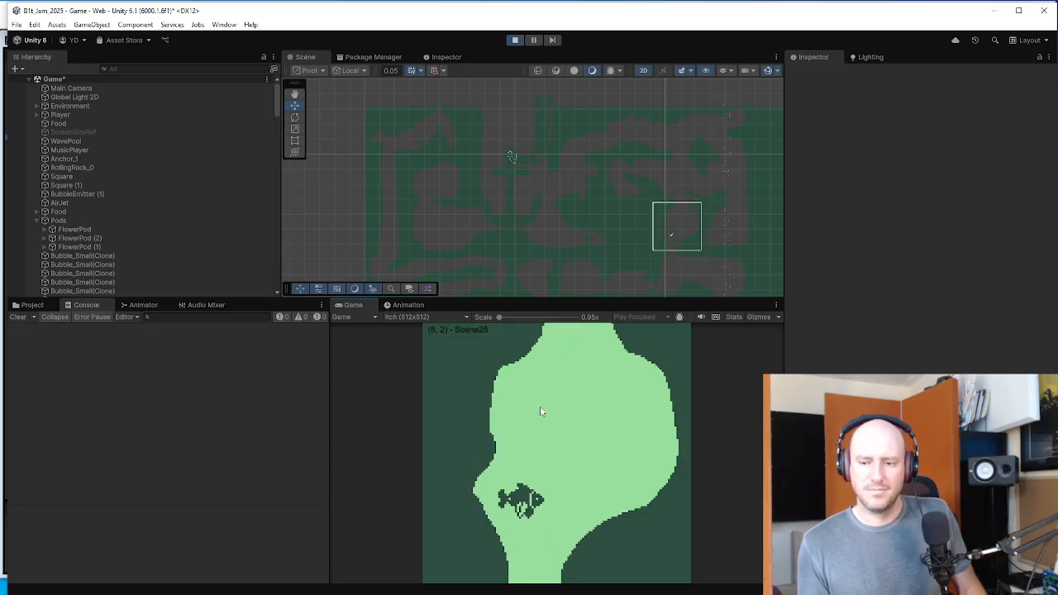
pyautogui.press('Up')
pyautogui.press('Left')
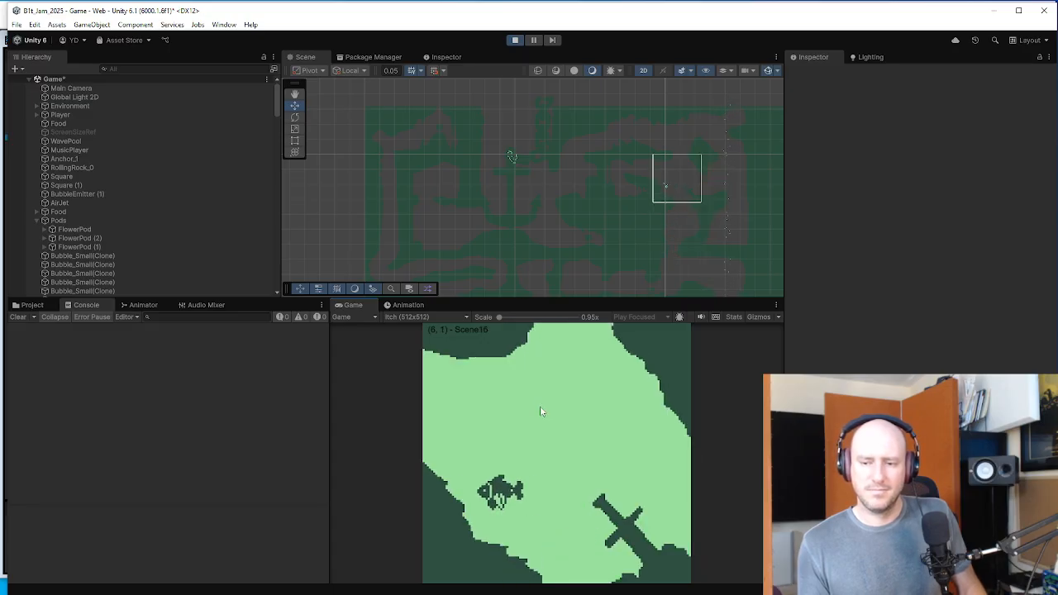
pyautogui.press('Right')
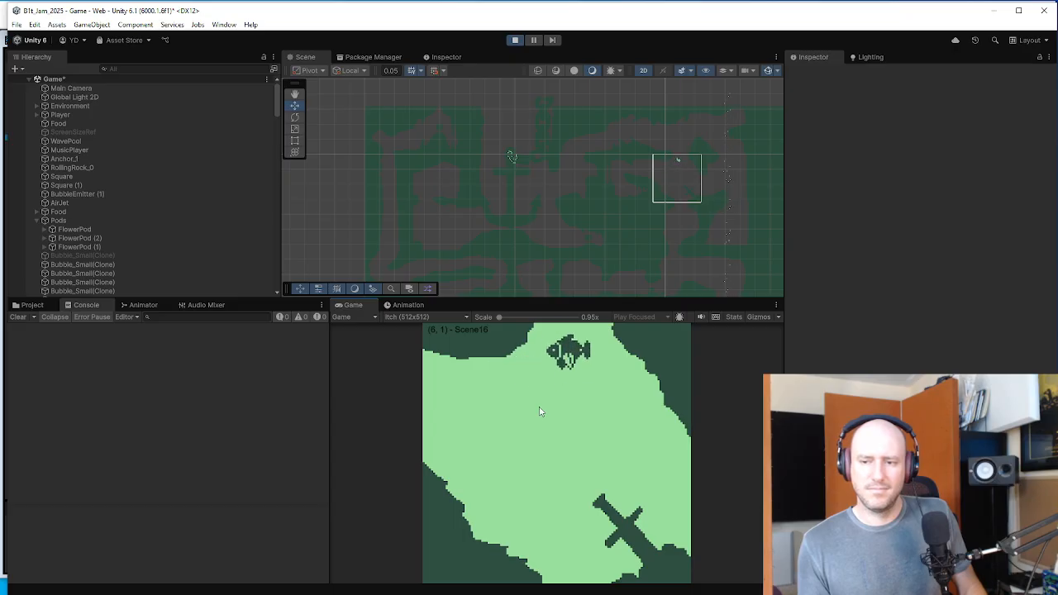
pyautogui.press('Left')
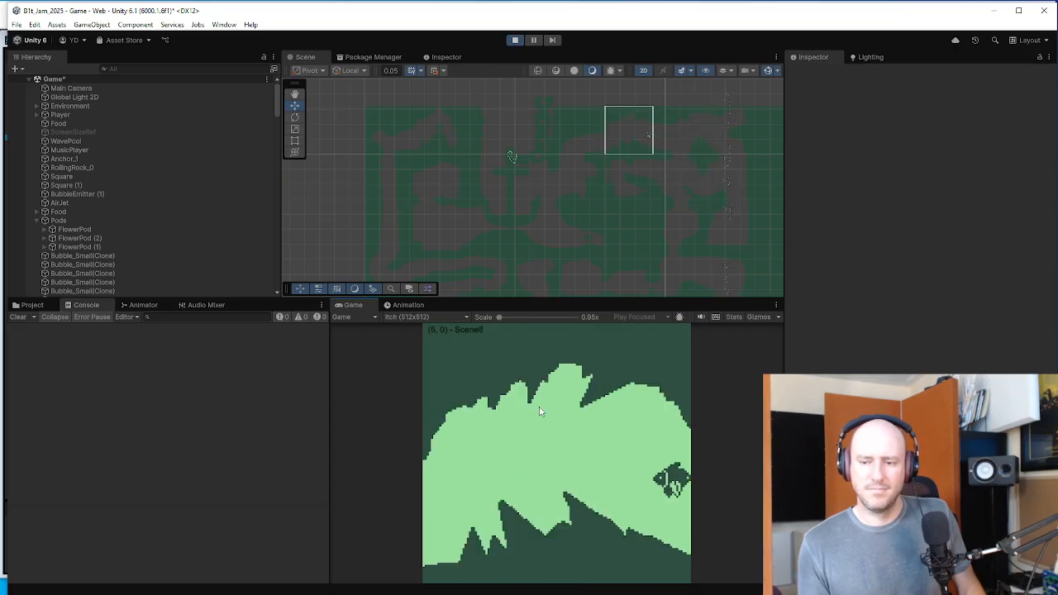
# - Steer the fish from Scene6 through Scene5, Scene14, Scene13 and Scene22 to the flower pod in Scene23
pyautogui.press('Left')
pyautogui.press('Left')
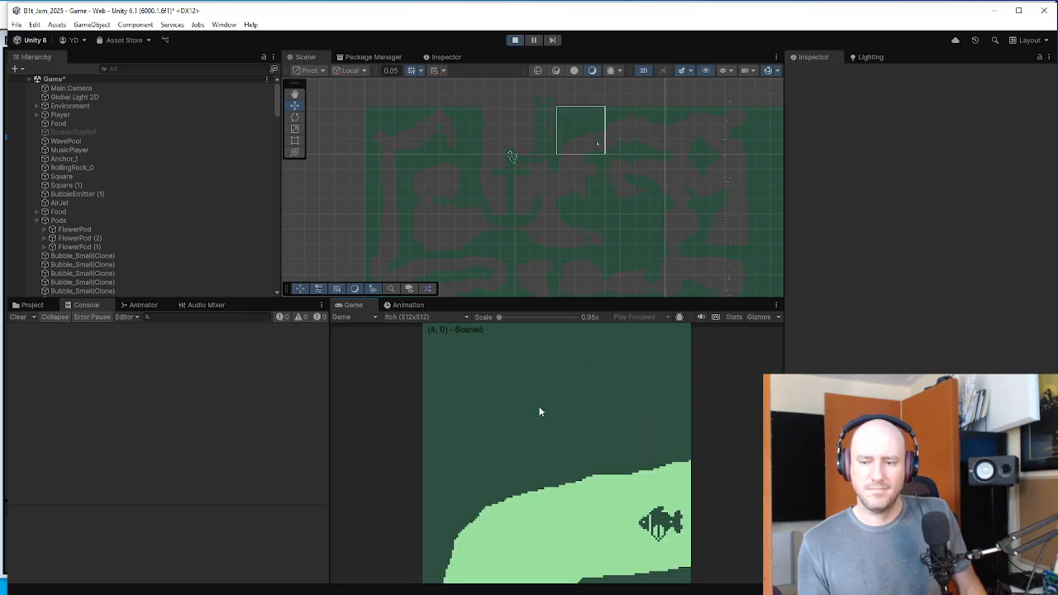
pyautogui.press('Down')
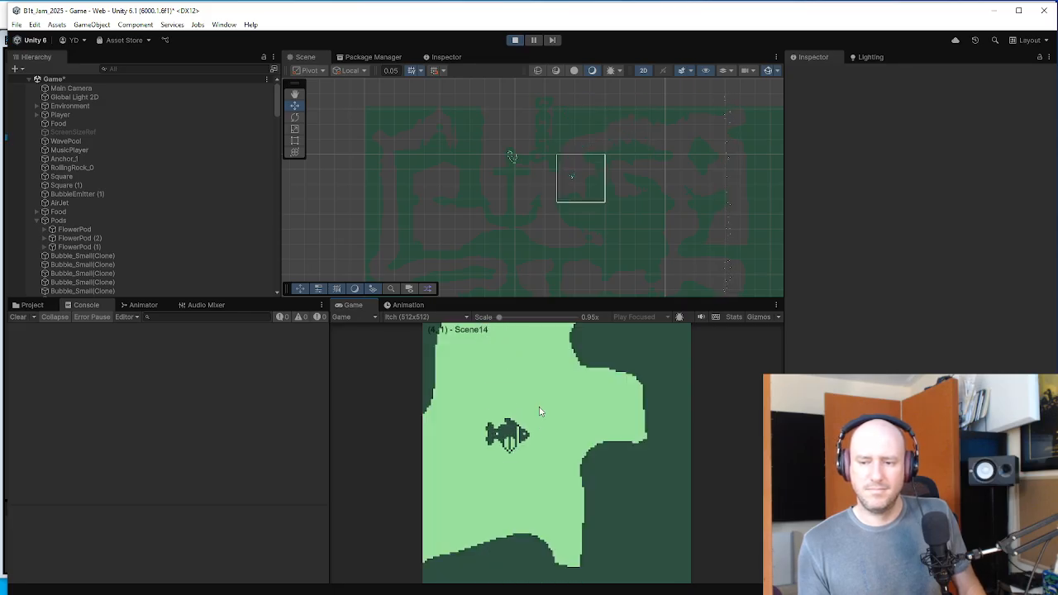
pyautogui.press('Left')
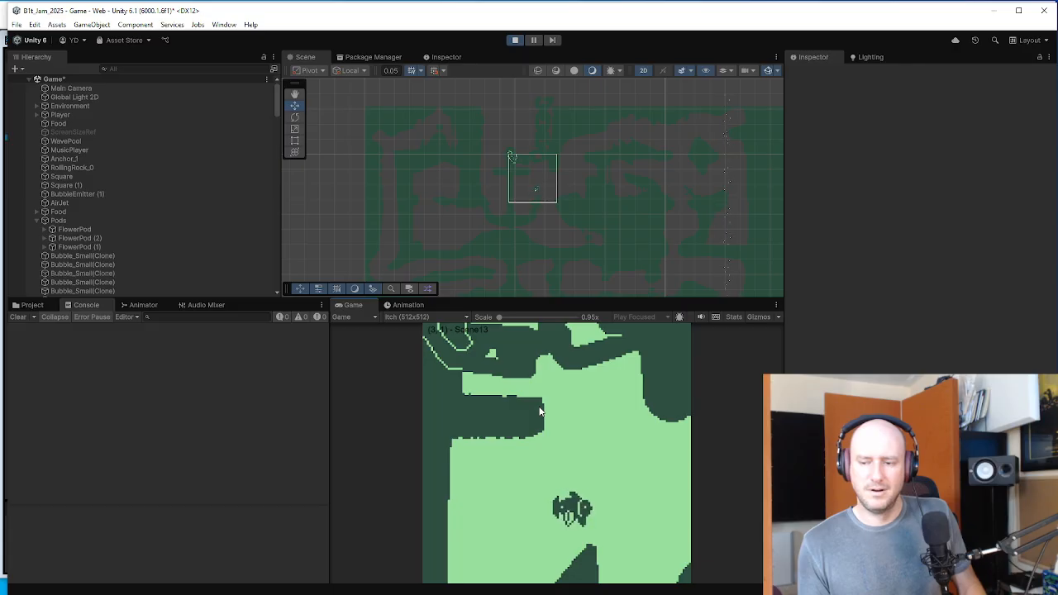
pyautogui.press('Down')
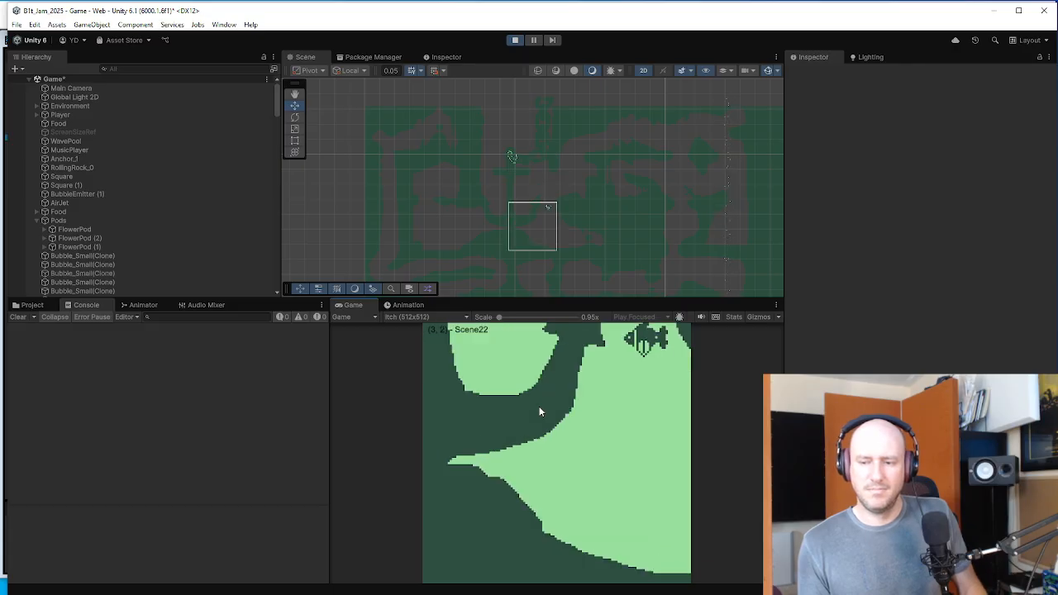
pyautogui.press('Down')
pyautogui.press('Right')
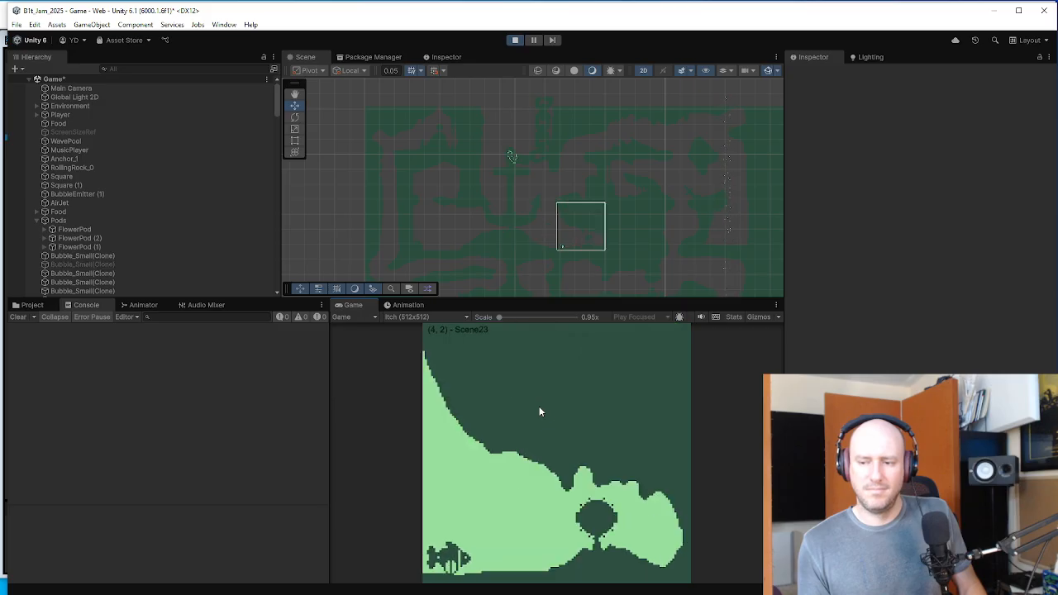
# - Destroy the flower pod in Scene23 with the fish to test its damage and destruction sounds
pyautogui.press('Up')
pyautogui.press('Right')
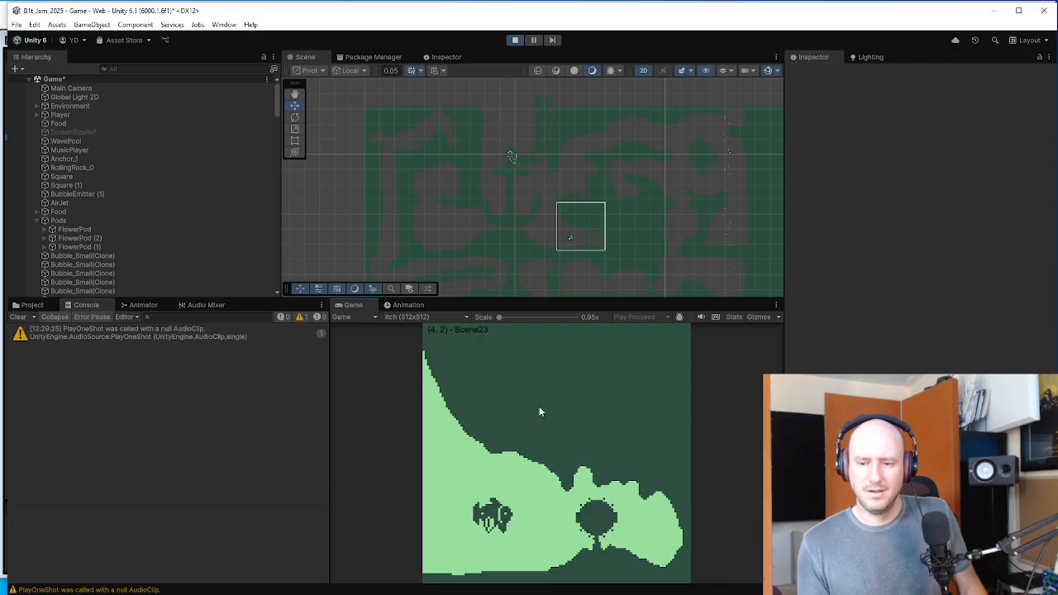
pyautogui.press('Right')
pyautogui.press('Right')
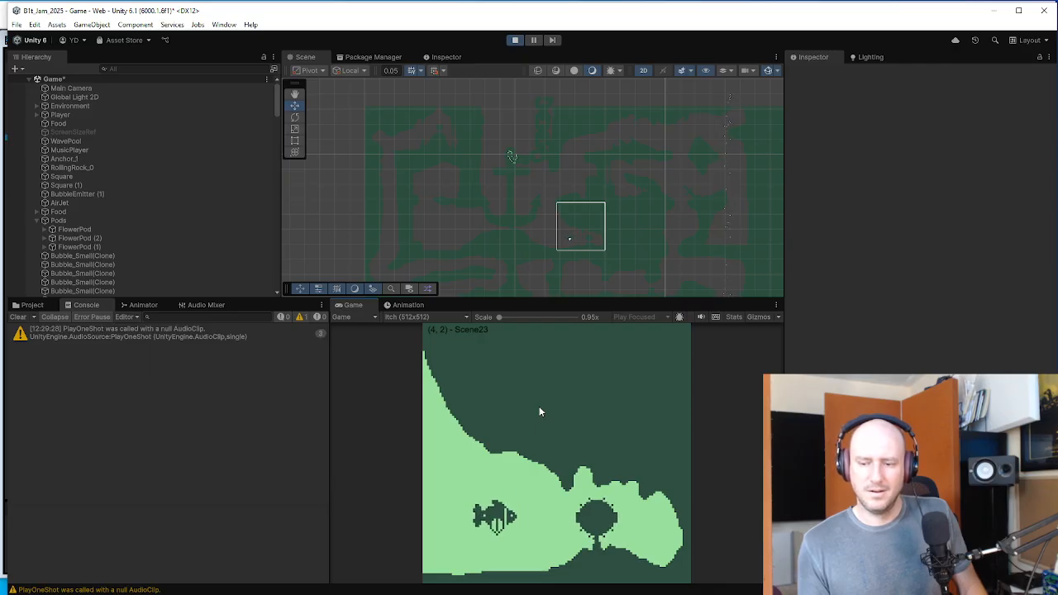
pyautogui.press('Right')
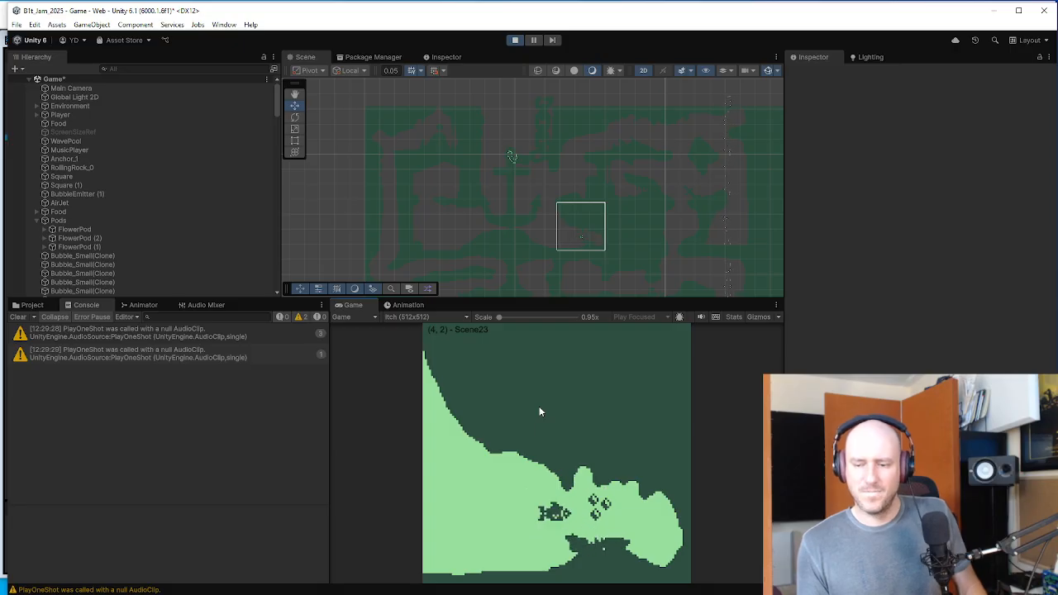
# - Collect the destroyed pod's drops in Scene23 and steer the fish through Scene13 and Scene14 to Scene5
pyautogui.press('Right')
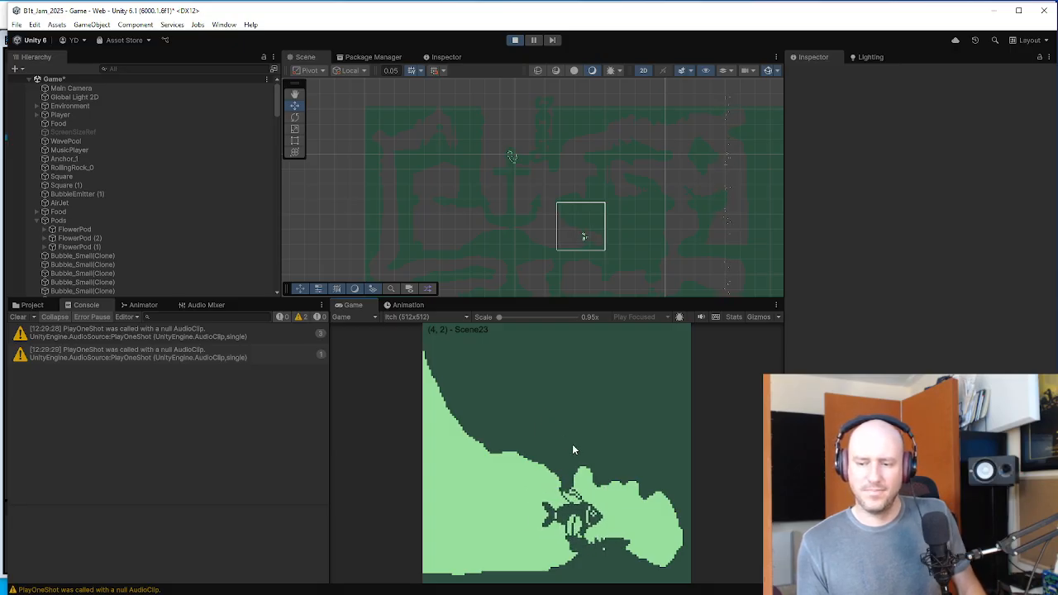
pyautogui.press('Left')
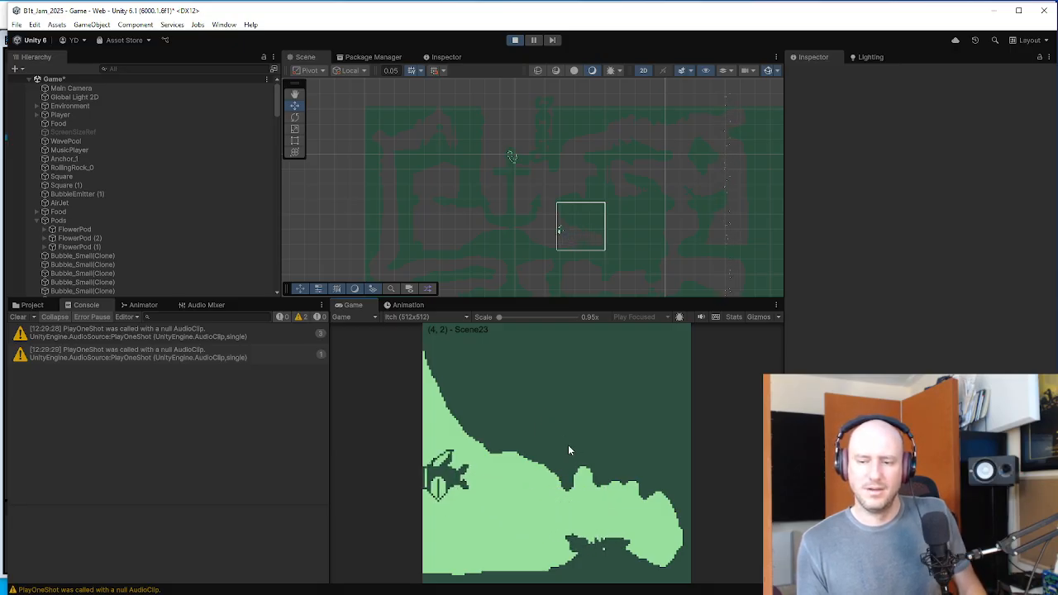
pyautogui.press('Up')
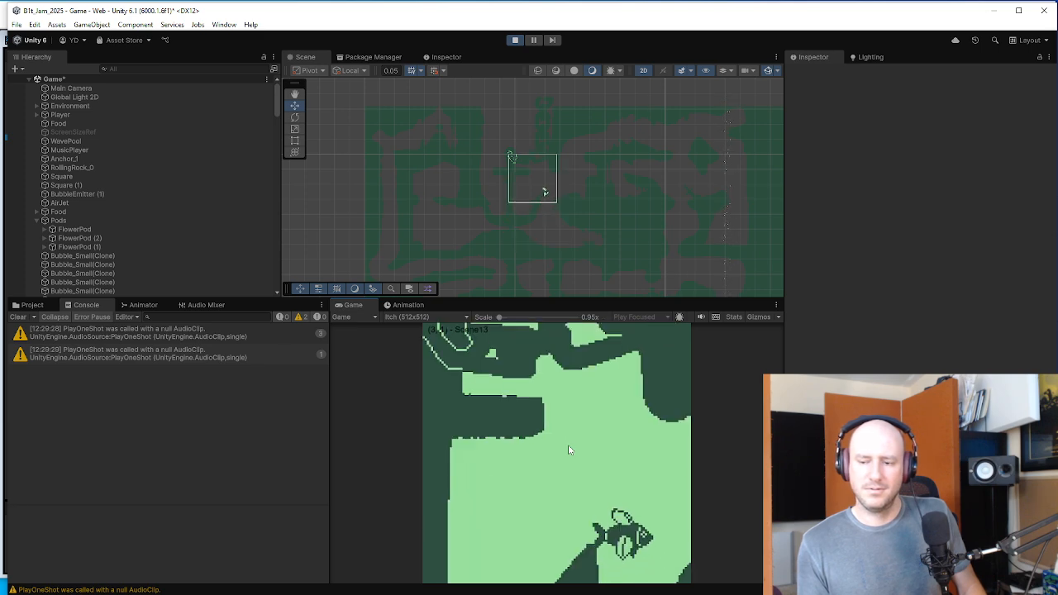
pyautogui.press('Right')
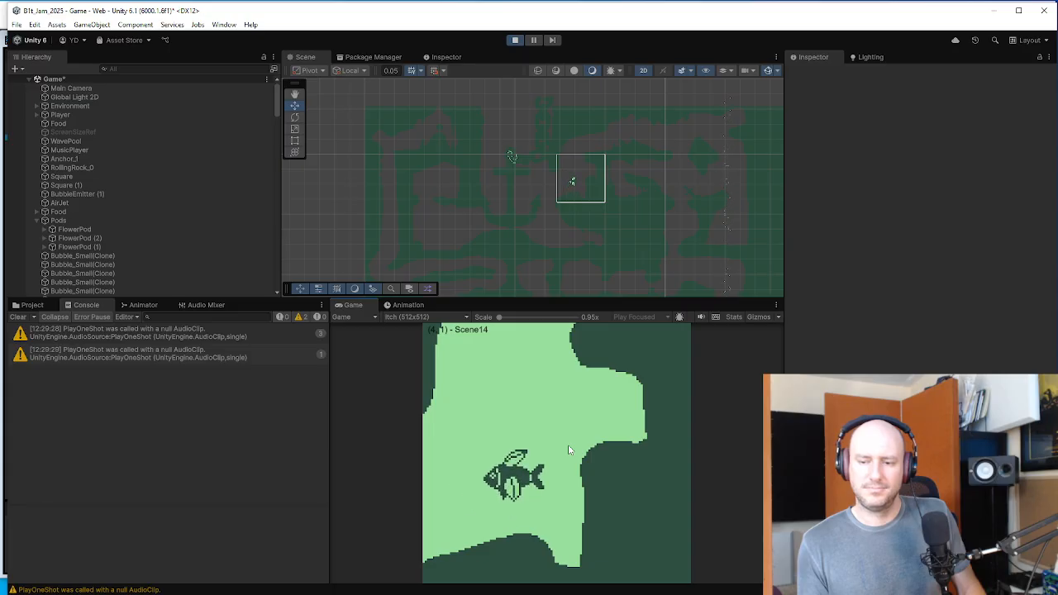
pyautogui.press('Up')
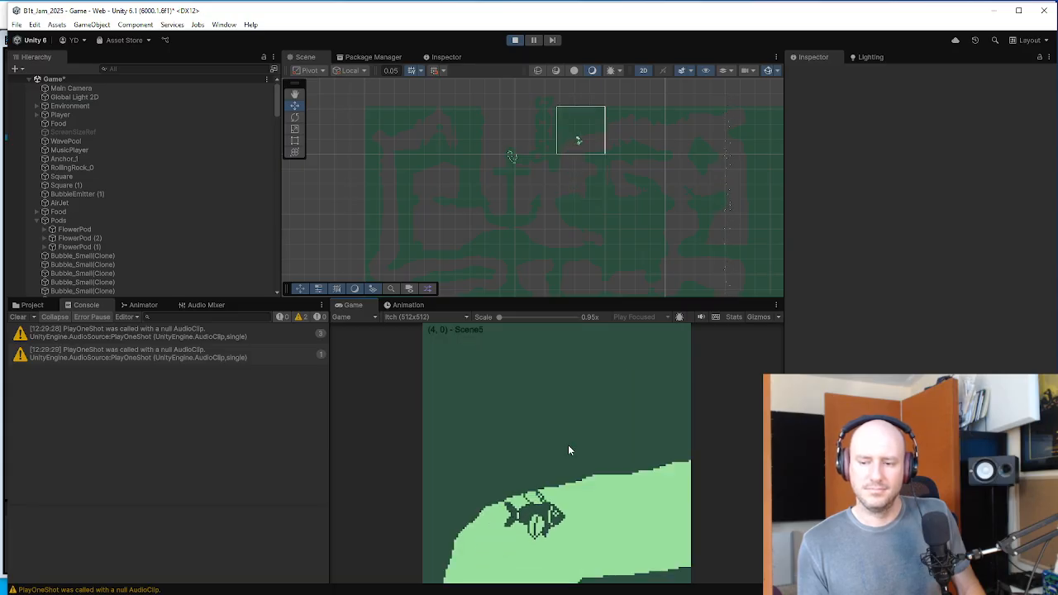
# - Steer the fish from Scene5 through Scene6, Scene7 and Scene8 and down to Scene26
pyautogui.press('Right')
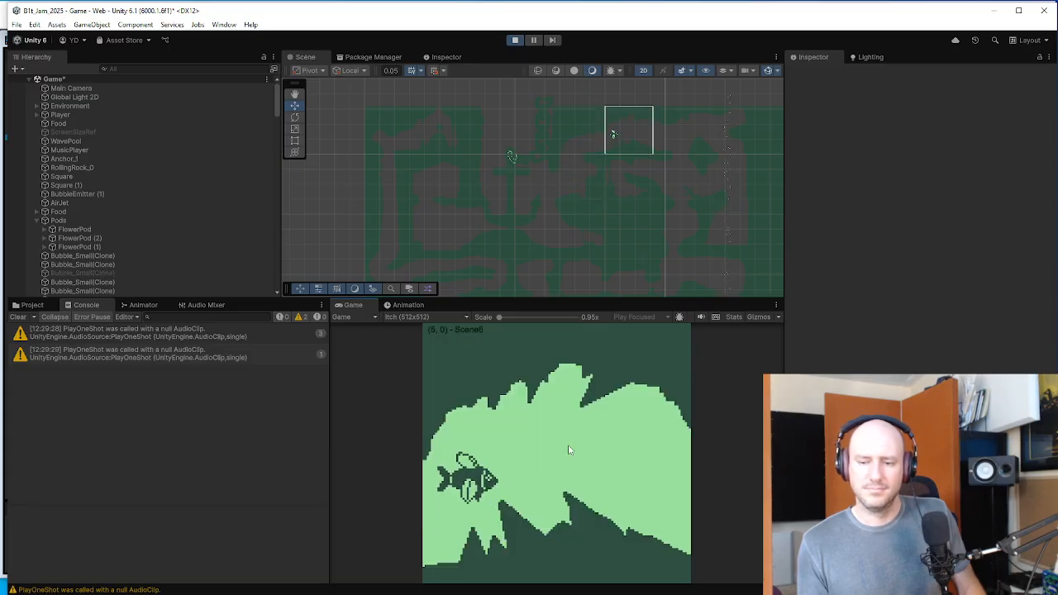
pyautogui.press('Right')
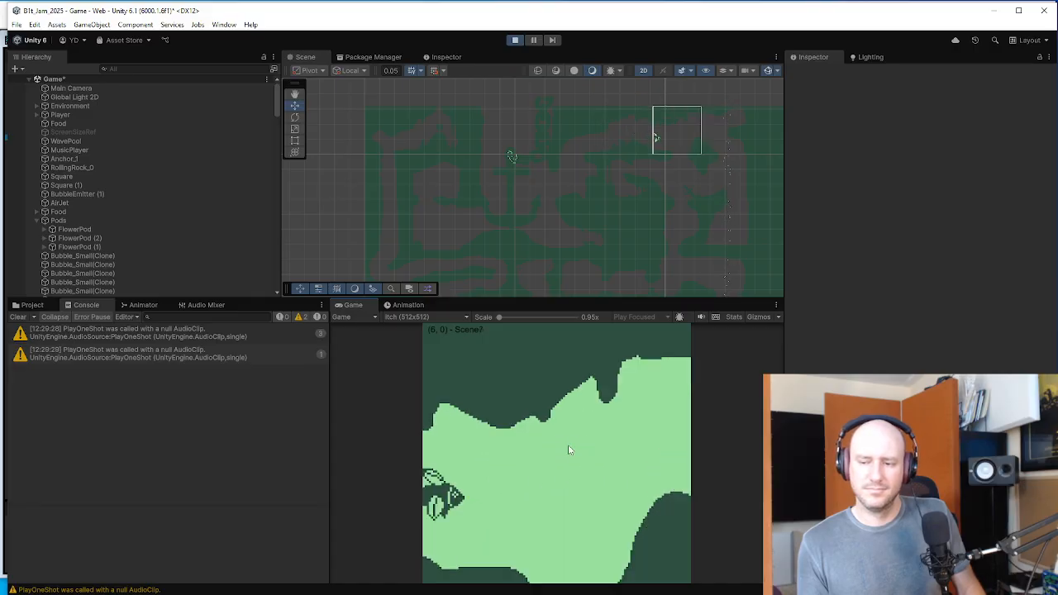
pyautogui.press('Right')
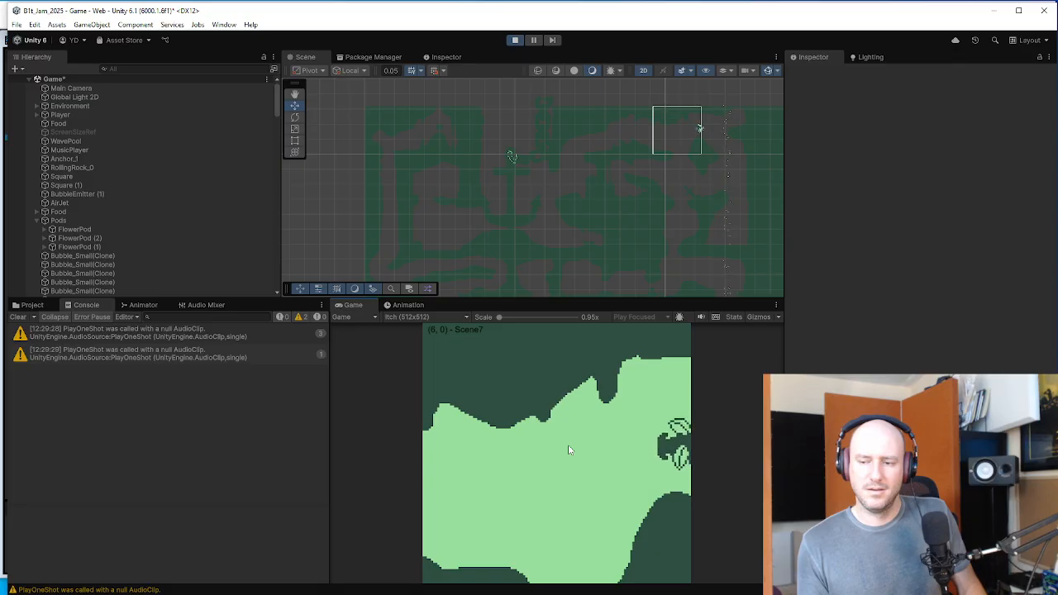
pyautogui.press('Down')
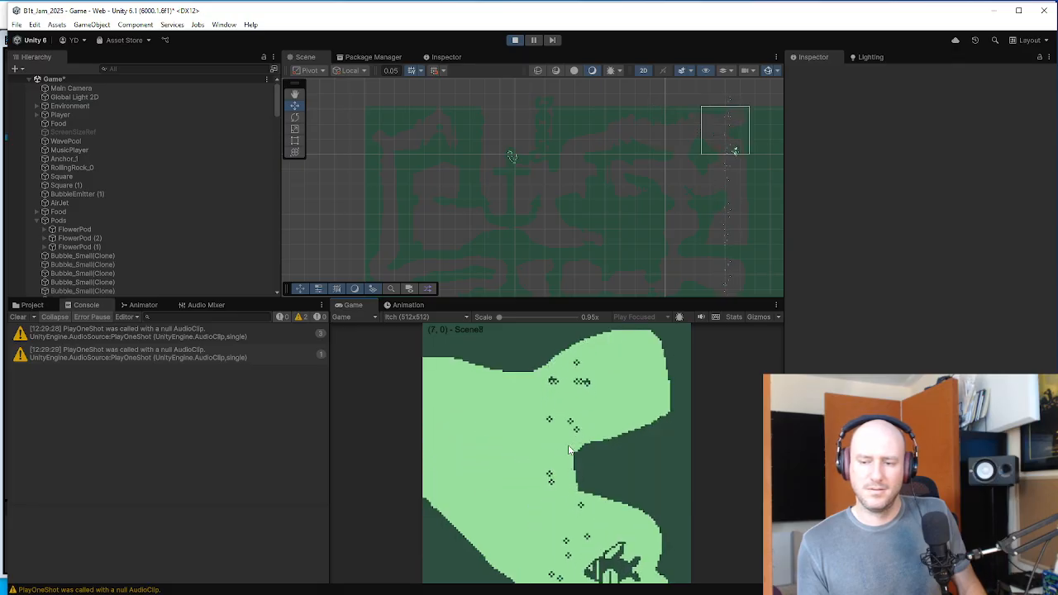
pyautogui.press('Down')
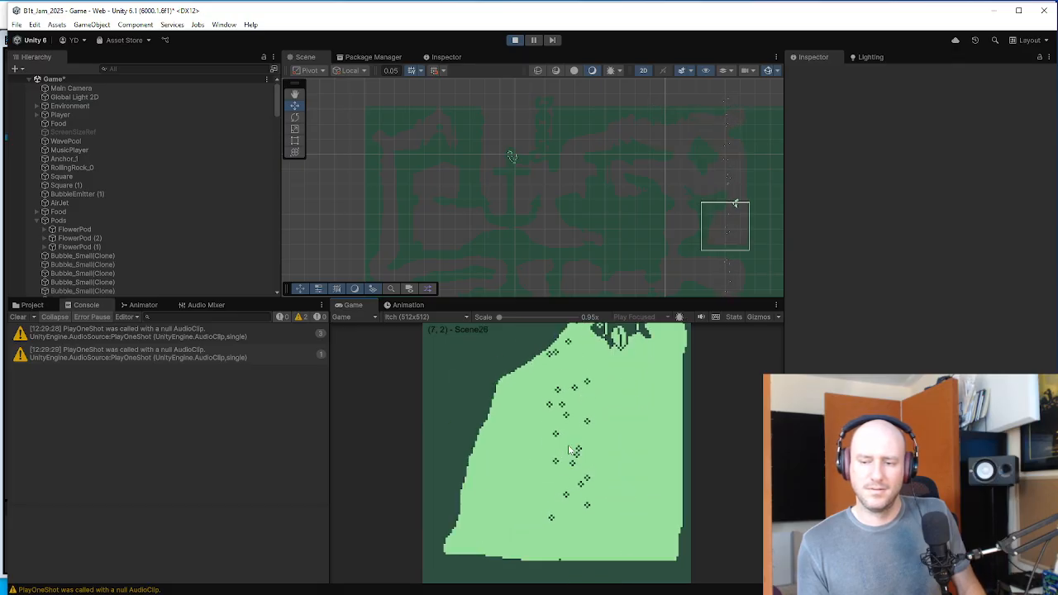
# - Steer the fish from Scene26 back up through Scene17 and Scene16, and down to the narrow passage in Scene25
pyautogui.press('Up')
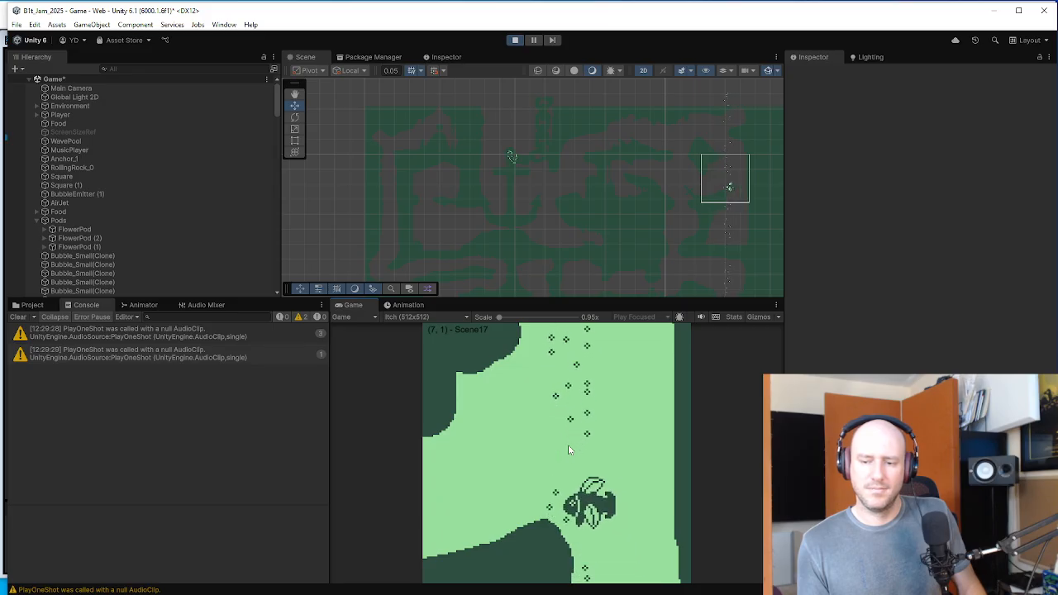
pyautogui.press('Left')
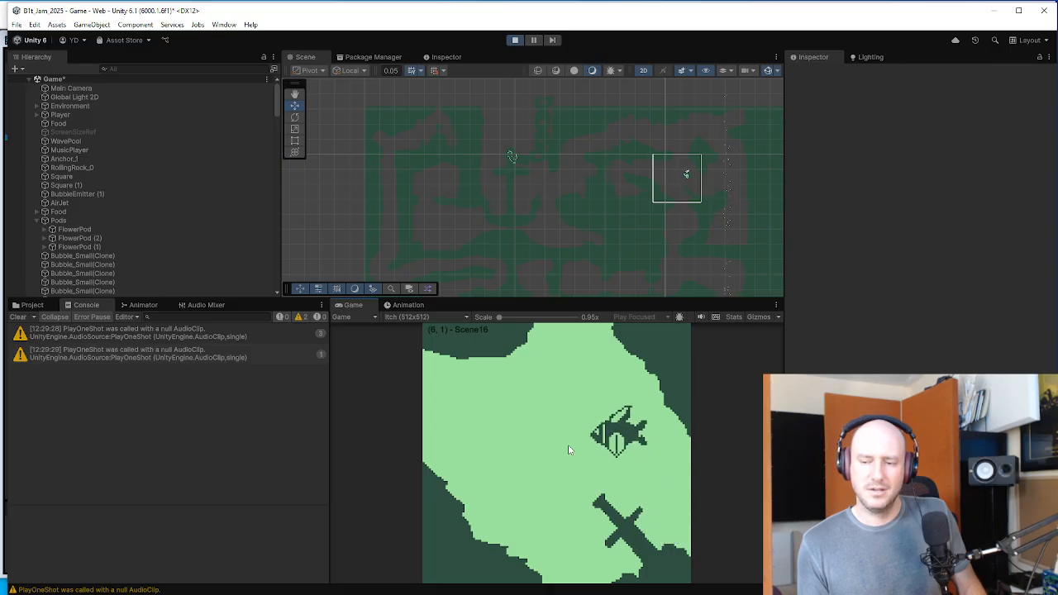
pyautogui.press('Down')
pyautogui.press('Down')
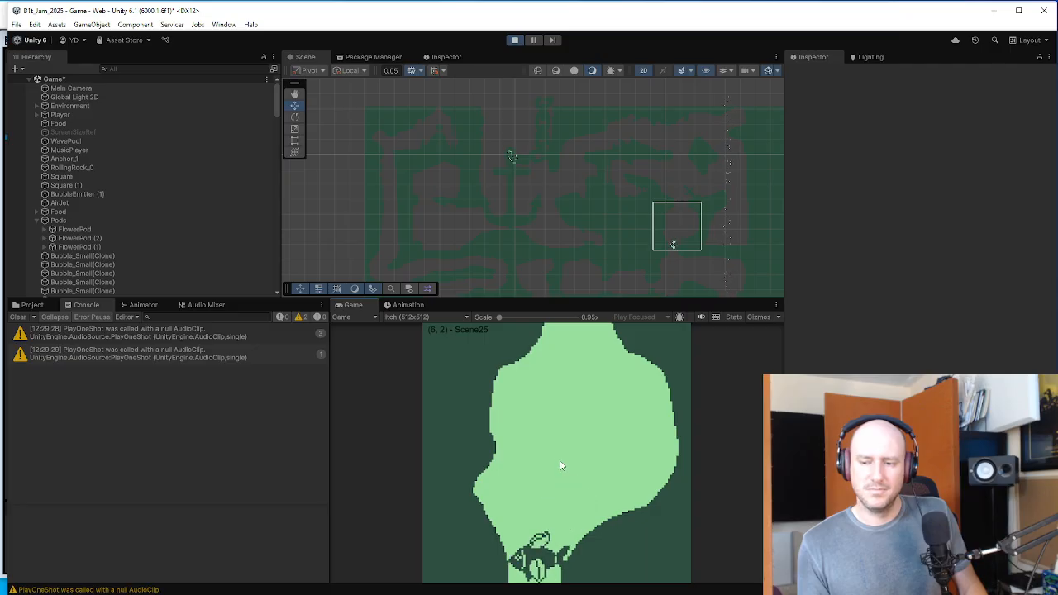
# - Move the Player object past the narrow Scene25 passage into Scene34, at about X 103.23, Y -35.8
pyautogui.scroll(-2, 620, 248)
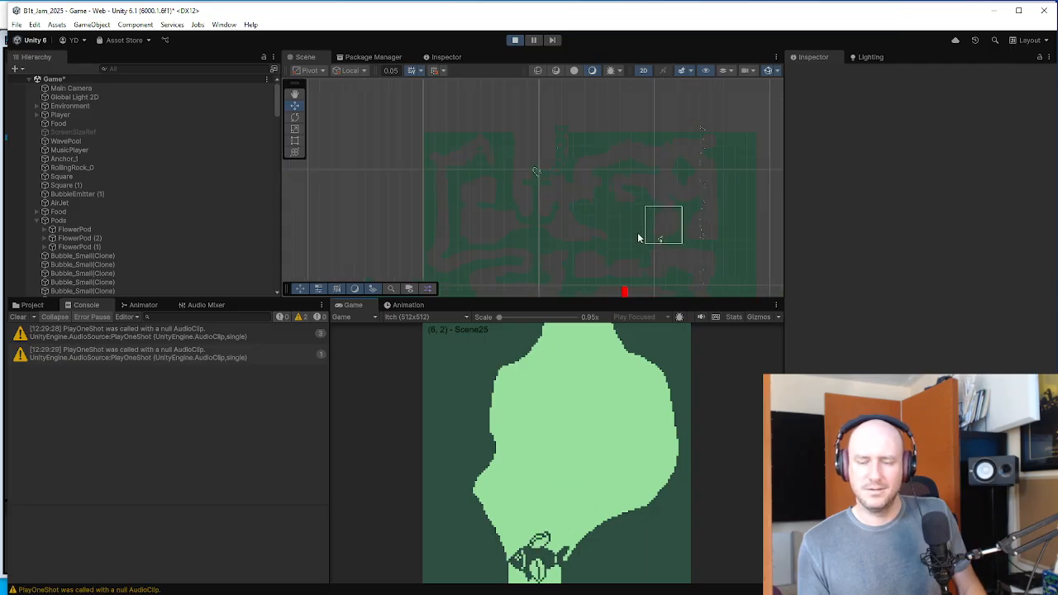
pyautogui.scroll(6, 499, 240)
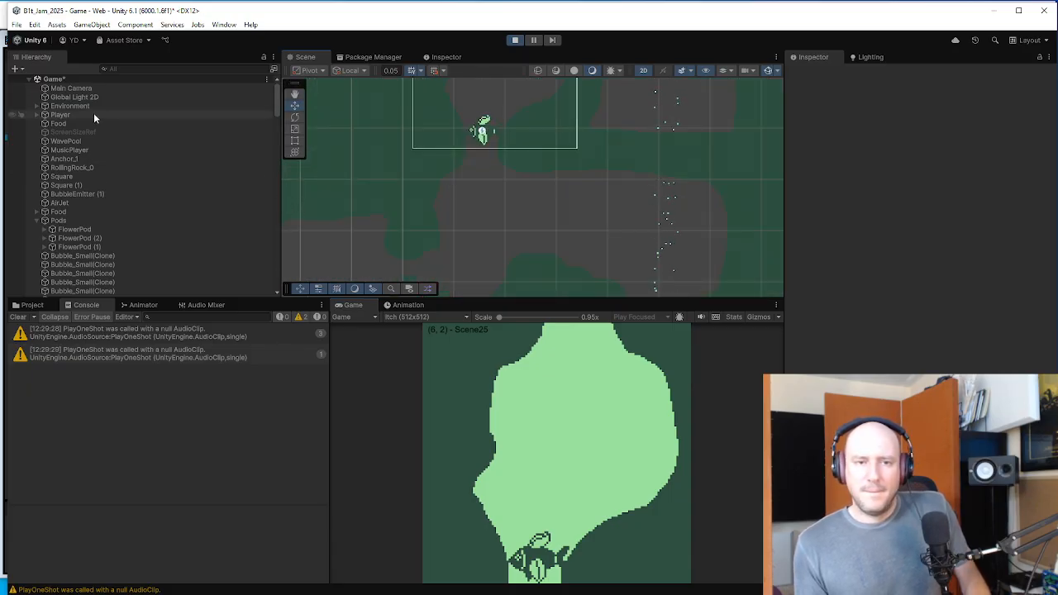
pyautogui.click(482, 134)
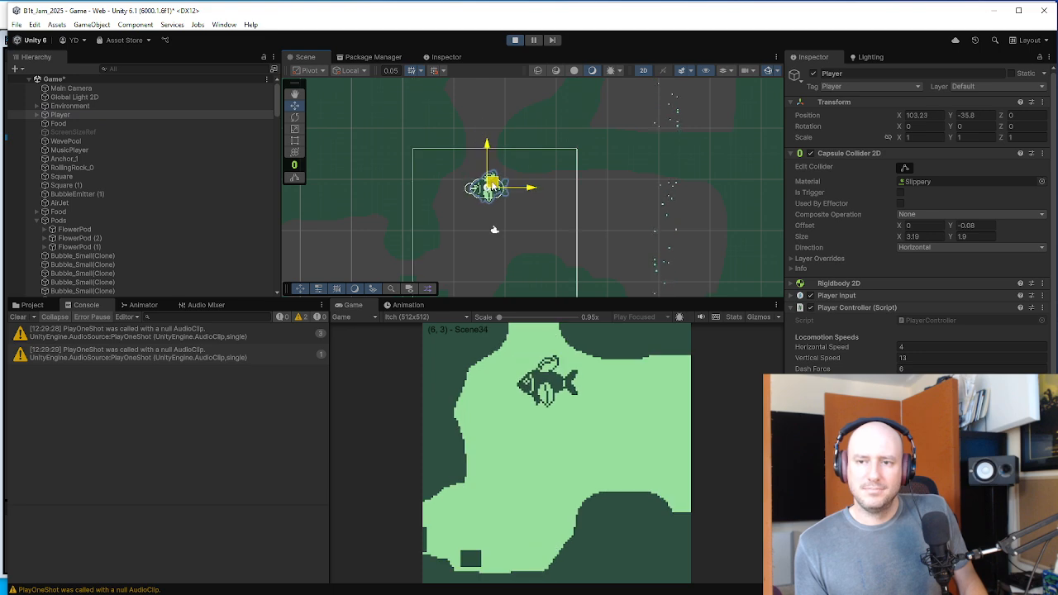
# - Resume control of the fish in Scene34 and steer it through Scene35 down to Scene53
pyautogui.click(571, 416)
pyautogui.press('a')
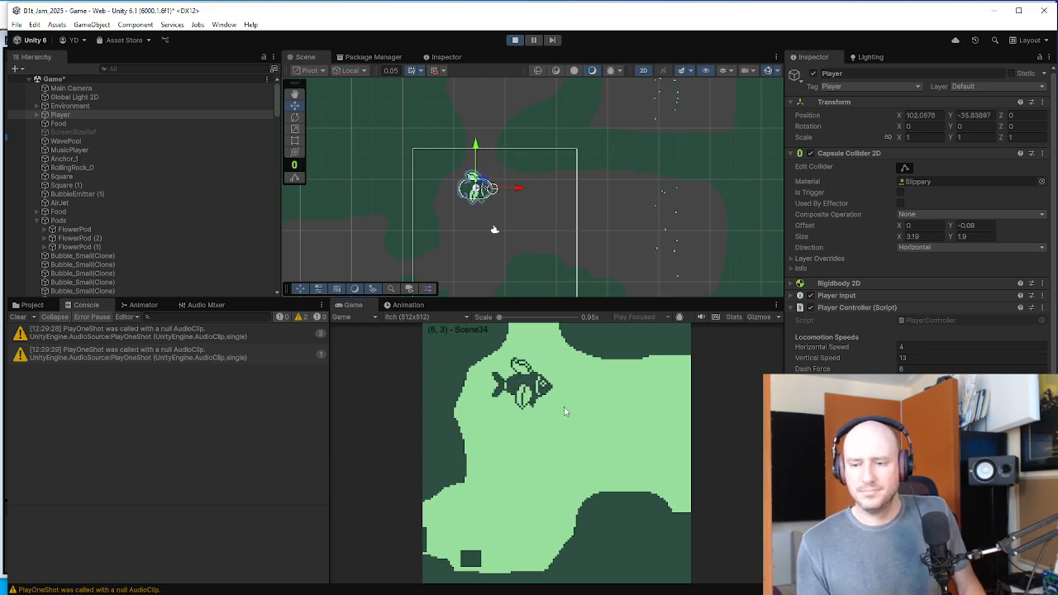
pyautogui.press('d')
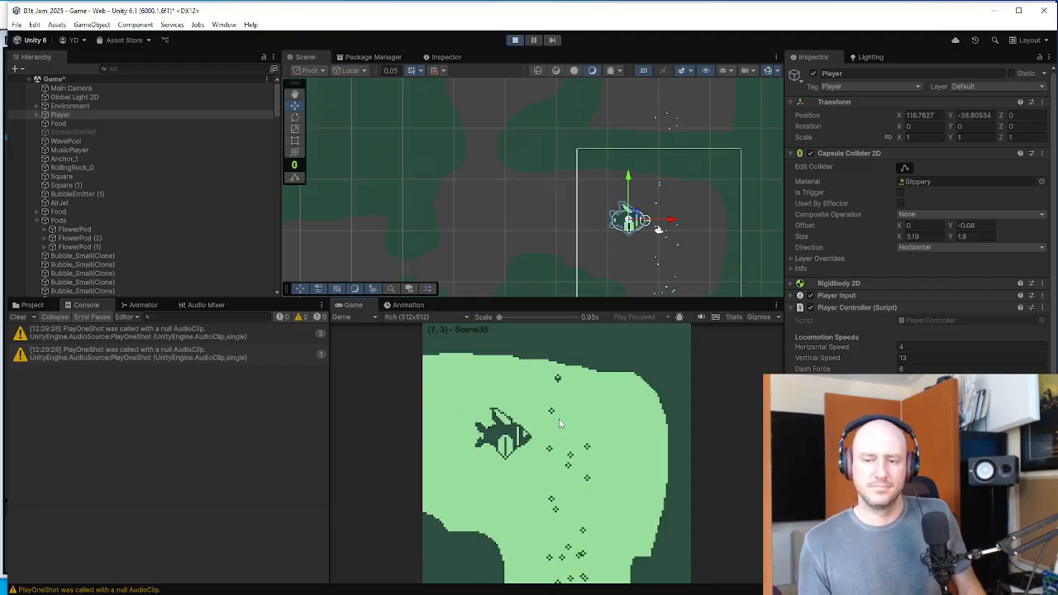
pyautogui.press('a')
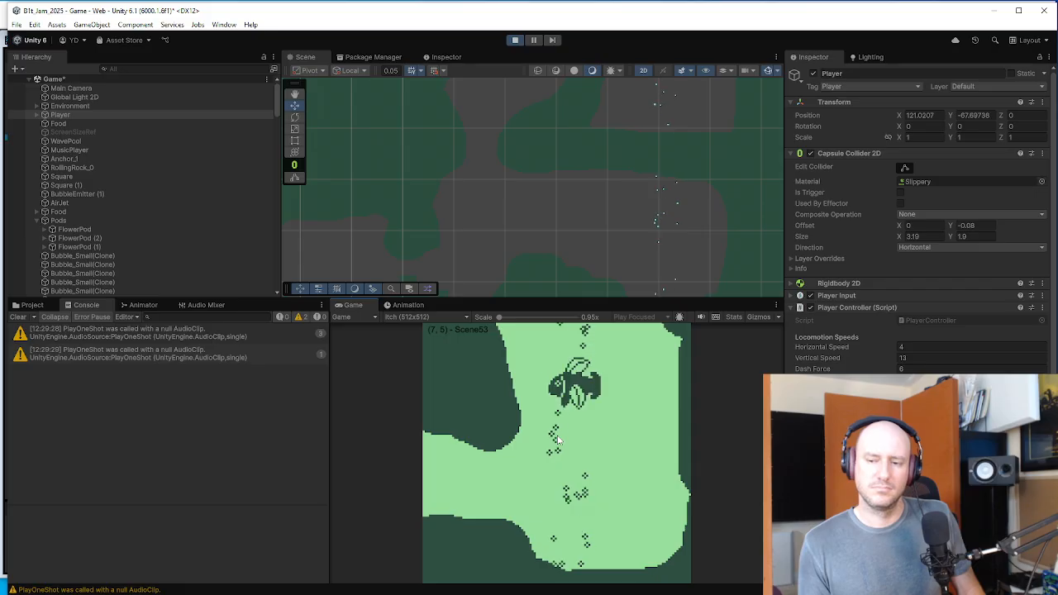
# - Steer the fish from Scene53 through Scene52 and Scene51 to Scene50
pyautogui.press('a')
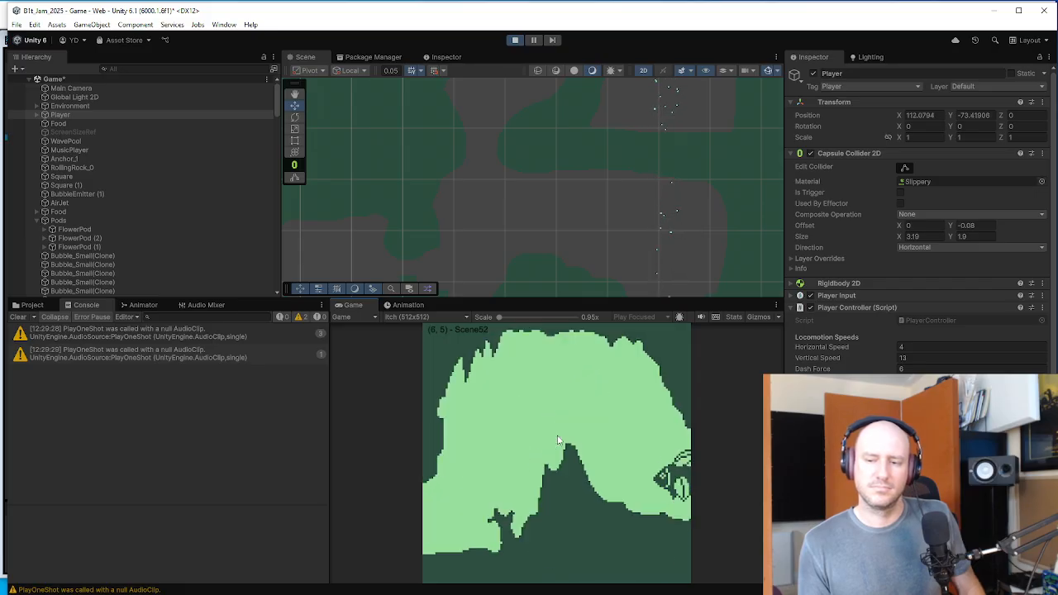
pyautogui.press('w')
pyautogui.press('a')
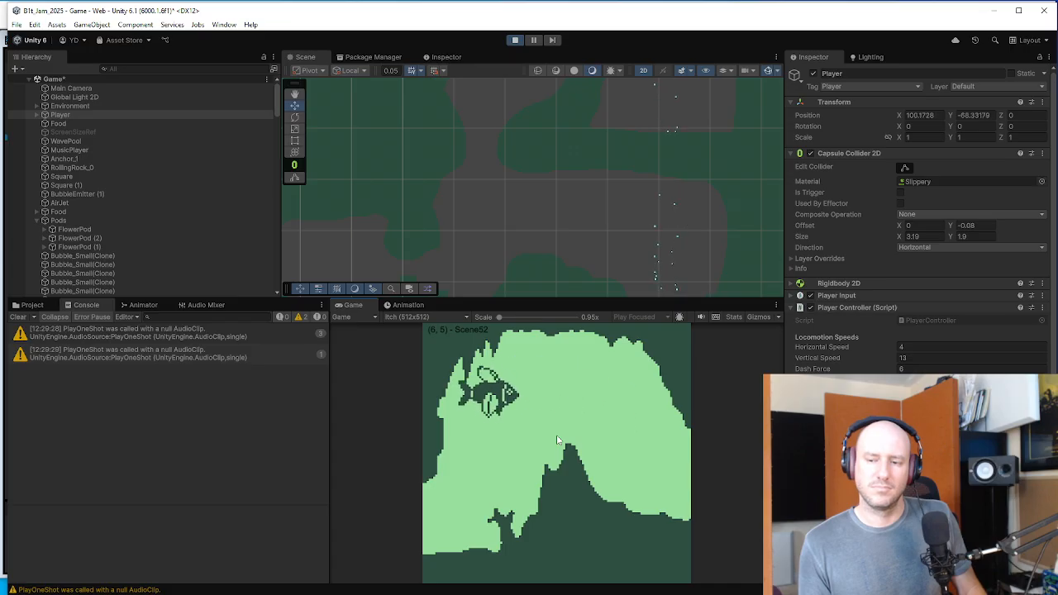
pyautogui.press('a')
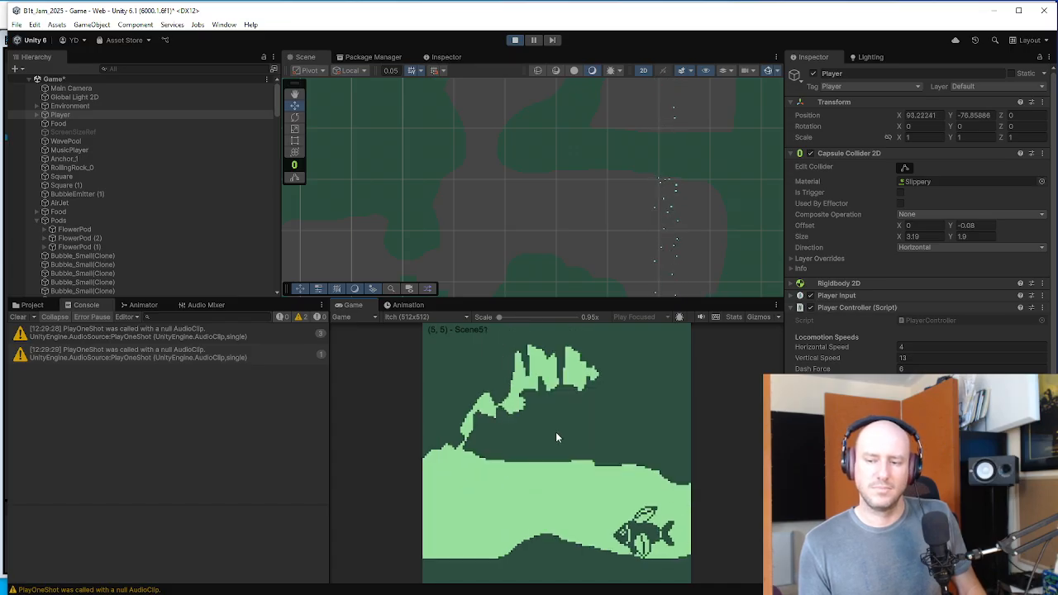
pyautogui.press('a')
pyautogui.press('w')
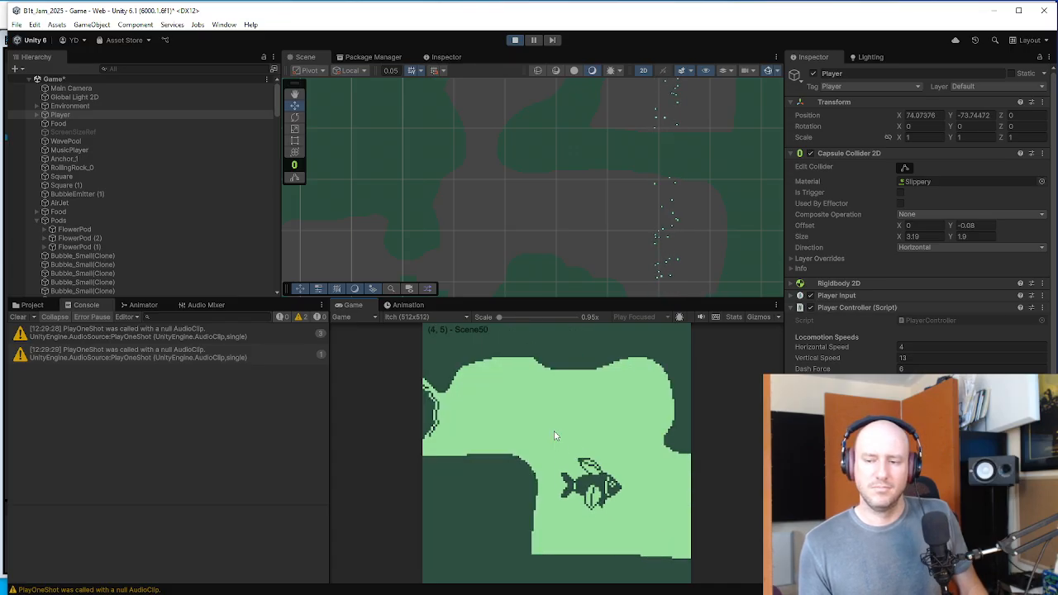
# - Ram the rolling rock between Scene50 and Scene49 repeatedly with the fish to push it out of the way
pyautogui.press('a')
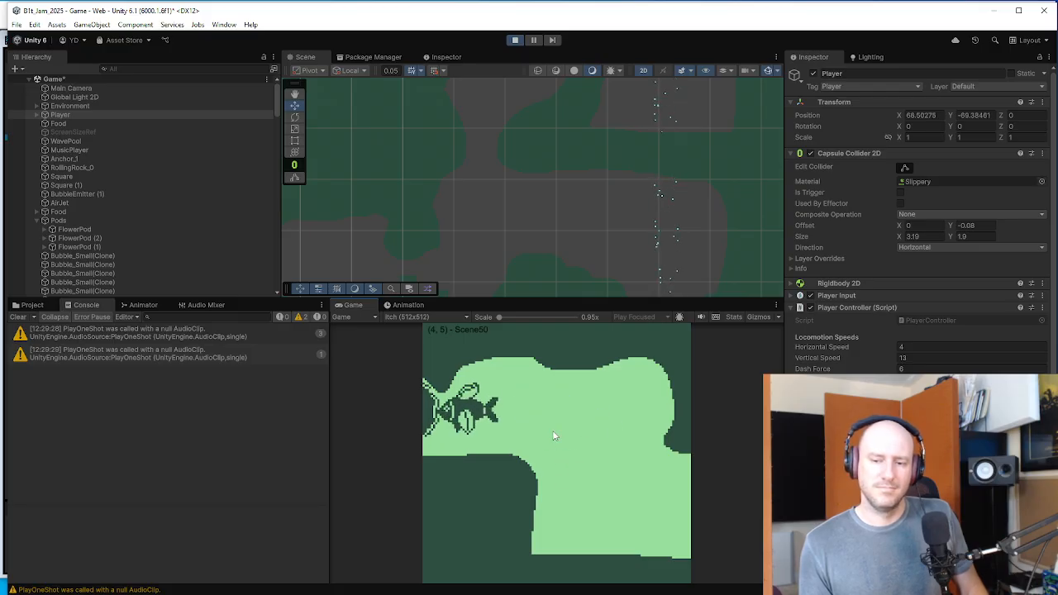
pyautogui.press('d')
pyautogui.press('a')
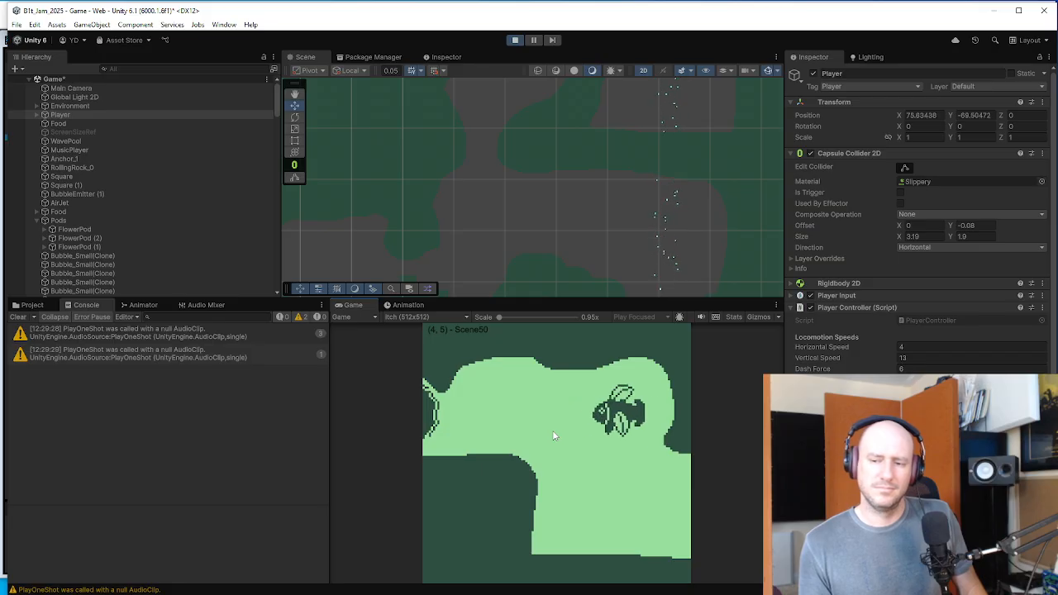
pyautogui.press('a')
pyautogui.press('s')
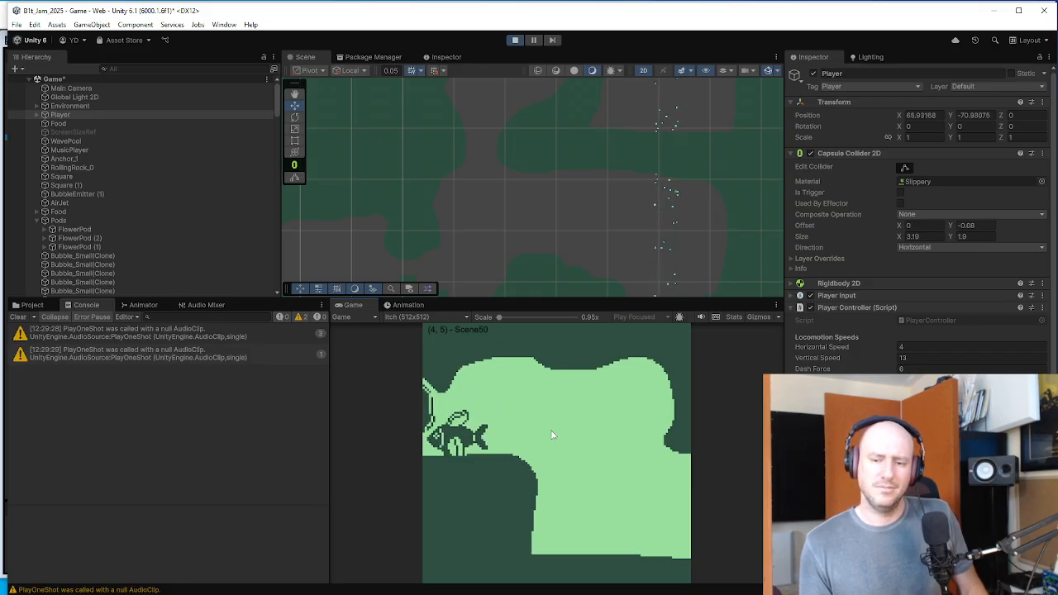
pyautogui.press('d')
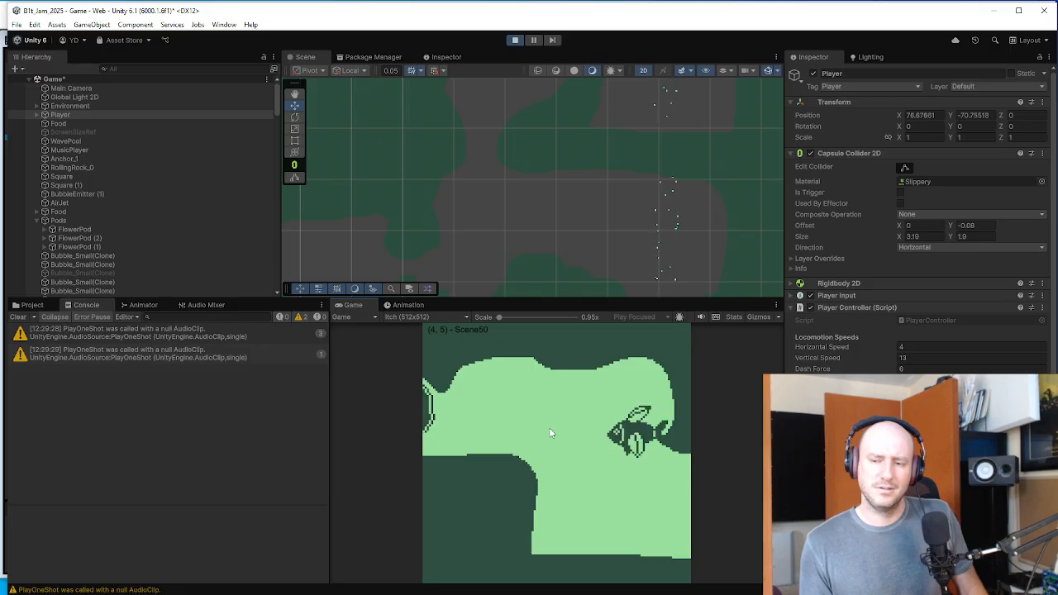
pyautogui.press('a')
pyautogui.press('a')
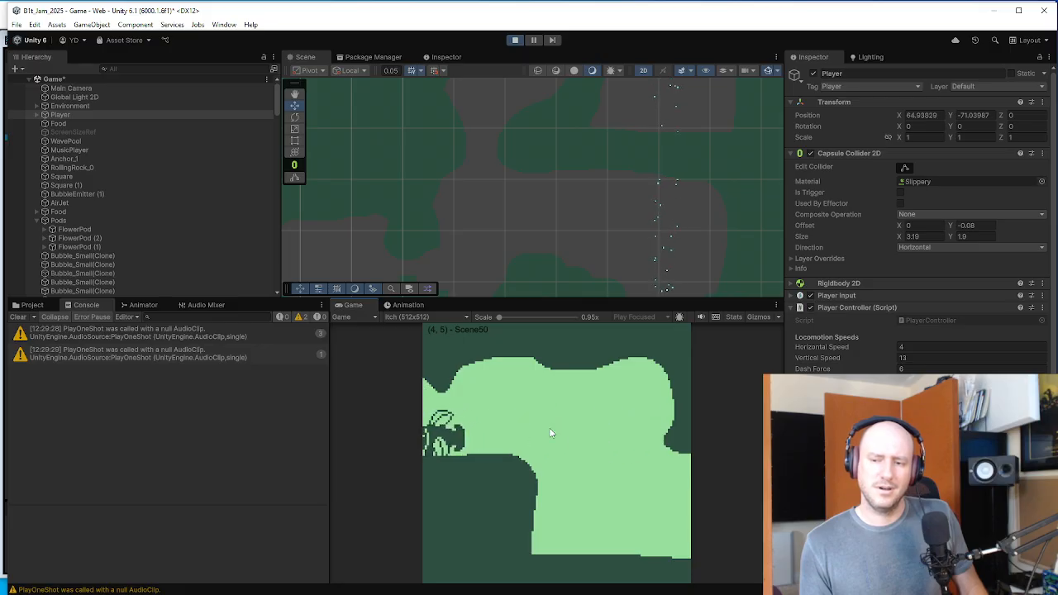
# - Push the rolling rock down the Scene49 slope and steer the fish past it into Scene48
pyautogui.press('a')
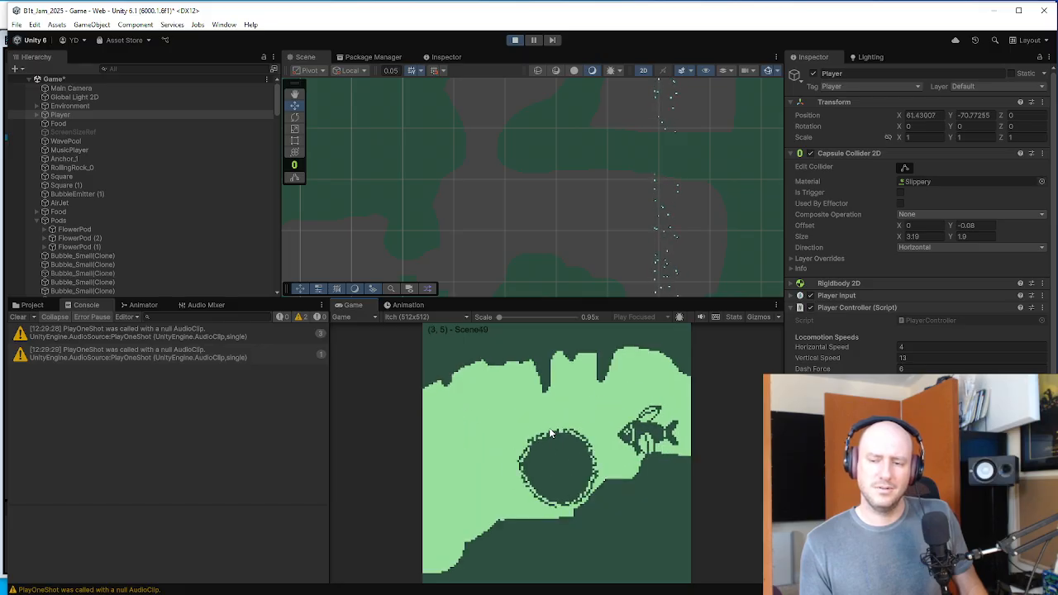
pyautogui.press('a')
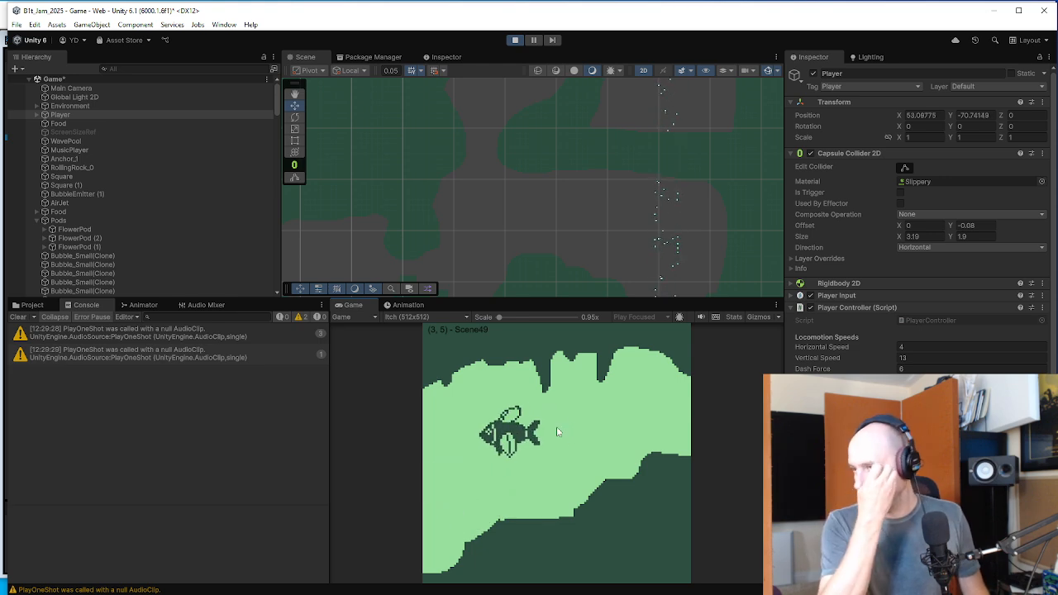
pyautogui.press('a')
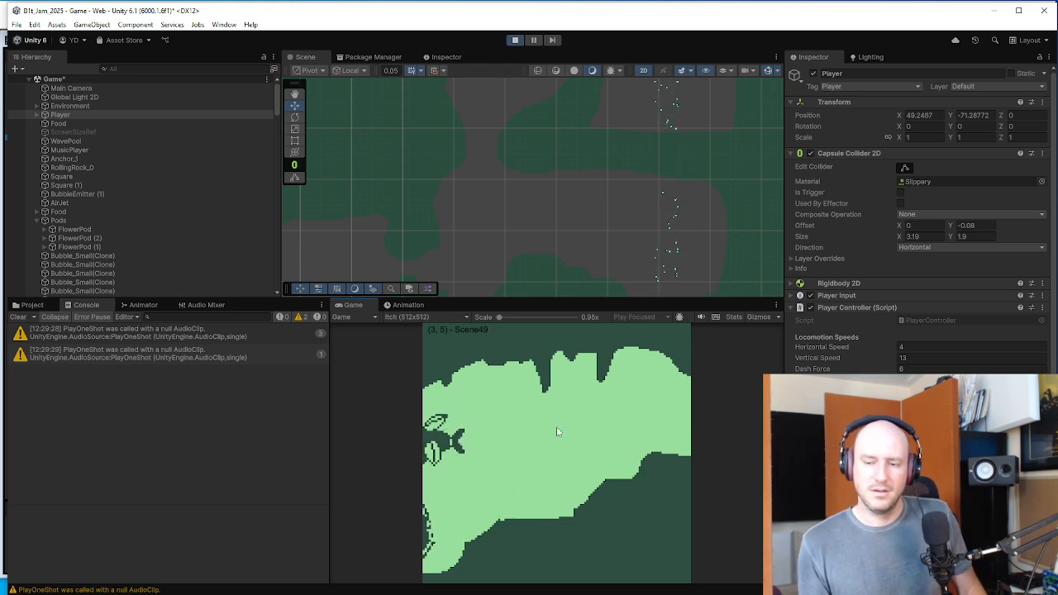
pyautogui.press('s')
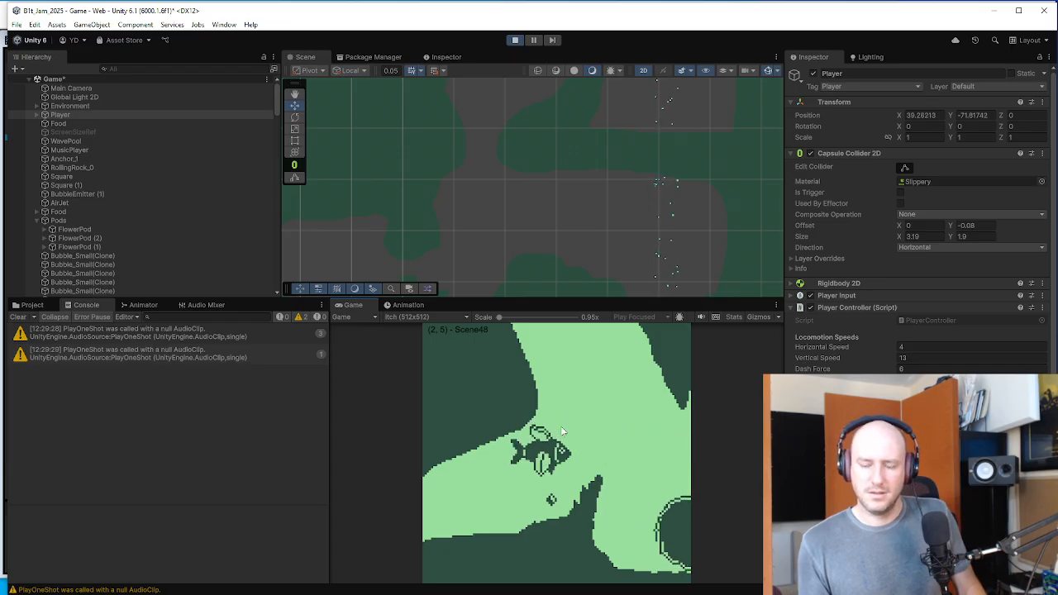
# - Collect the diamond-shaped food in Scene48 and steer the fish around the chamber's lower passage
pyautogui.press('a')
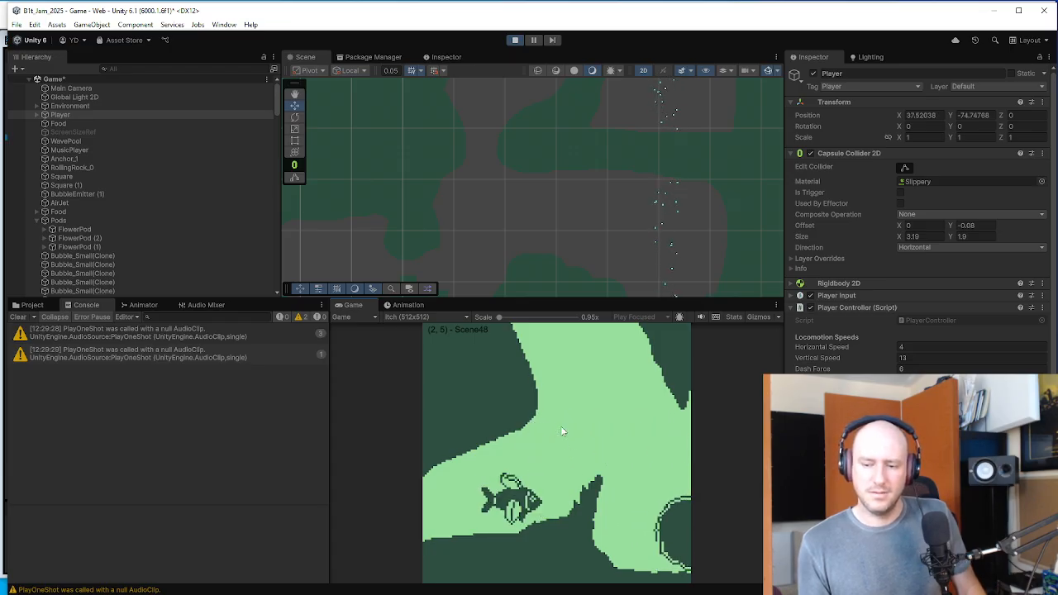
pyautogui.press('a')
pyautogui.press('a')
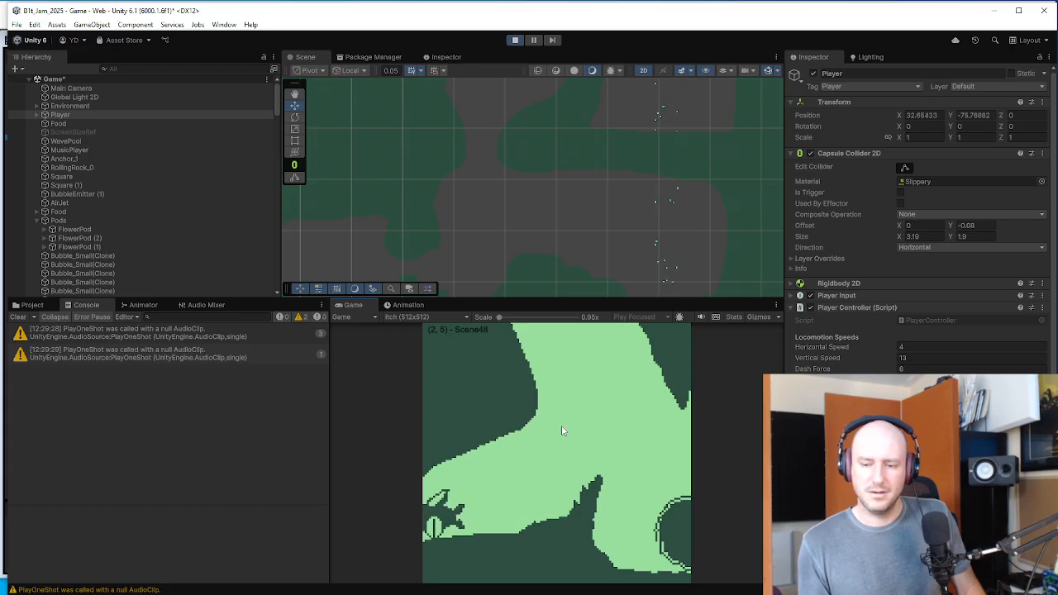
pyautogui.press('d')
pyautogui.press('w')
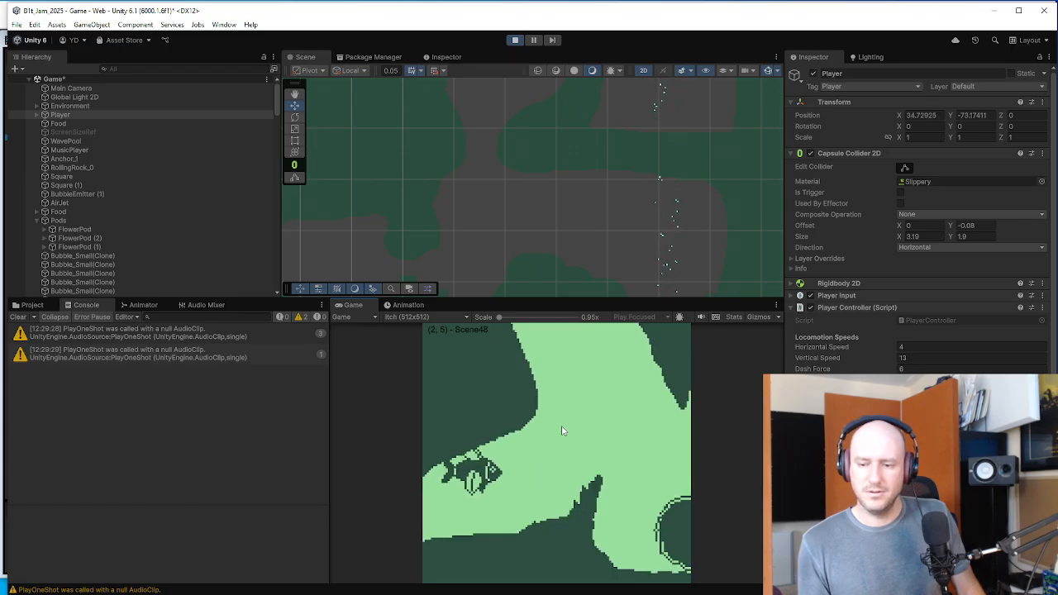
# - Steer the fish up out of Scene48 and across the upper passage into Scene40
pyautogui.press('w')
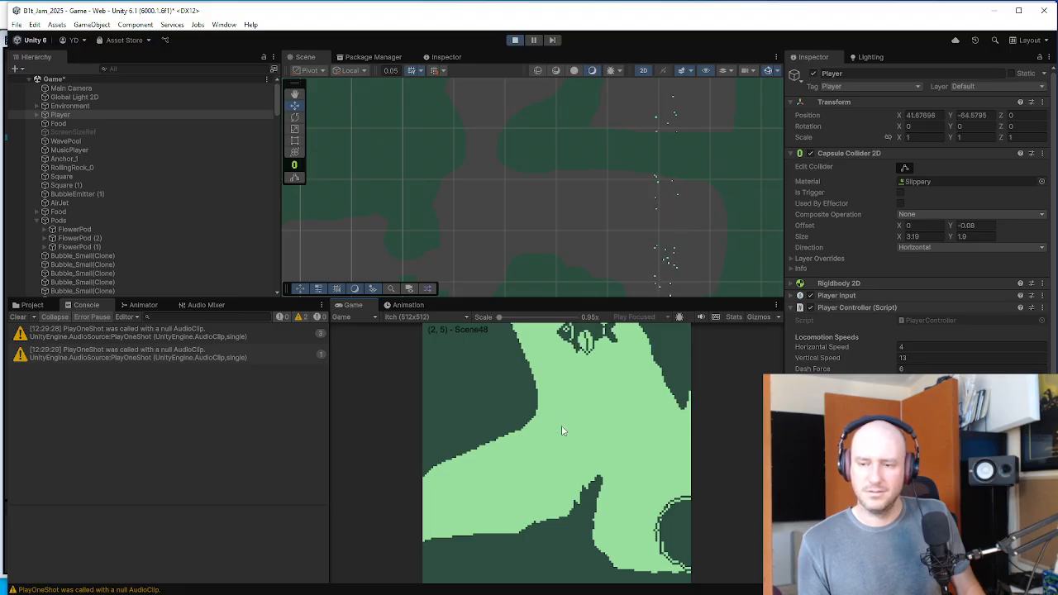
pyautogui.press('a')
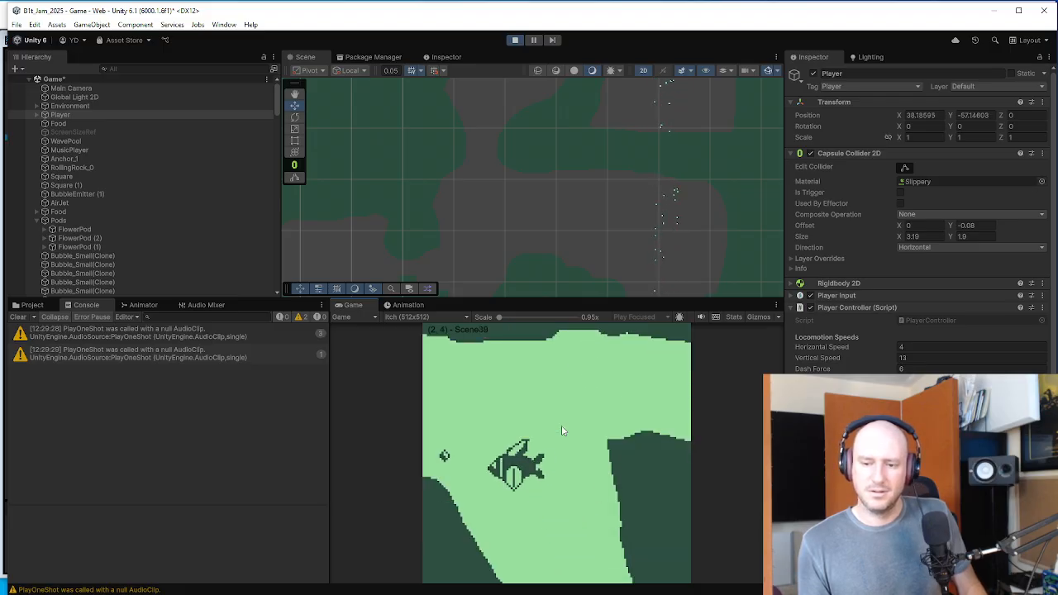
pyautogui.press('d')
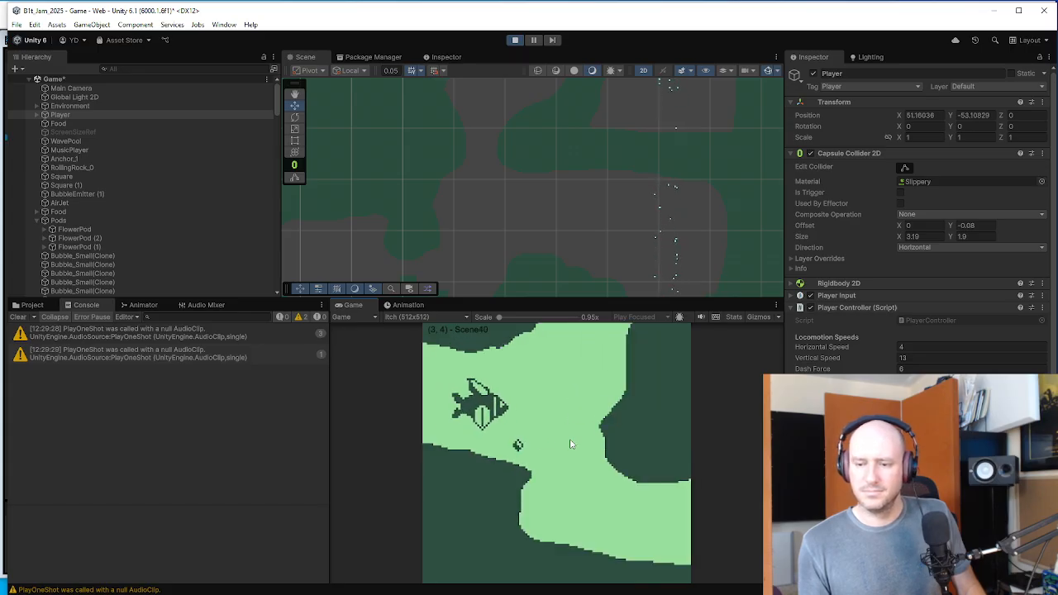
# - Collect the diamond-shaped food in Scene40, end the playtest and switch to Pro Tools
pyautogui.press('s')
pyautogui.press('a')
pyautogui.press('w')
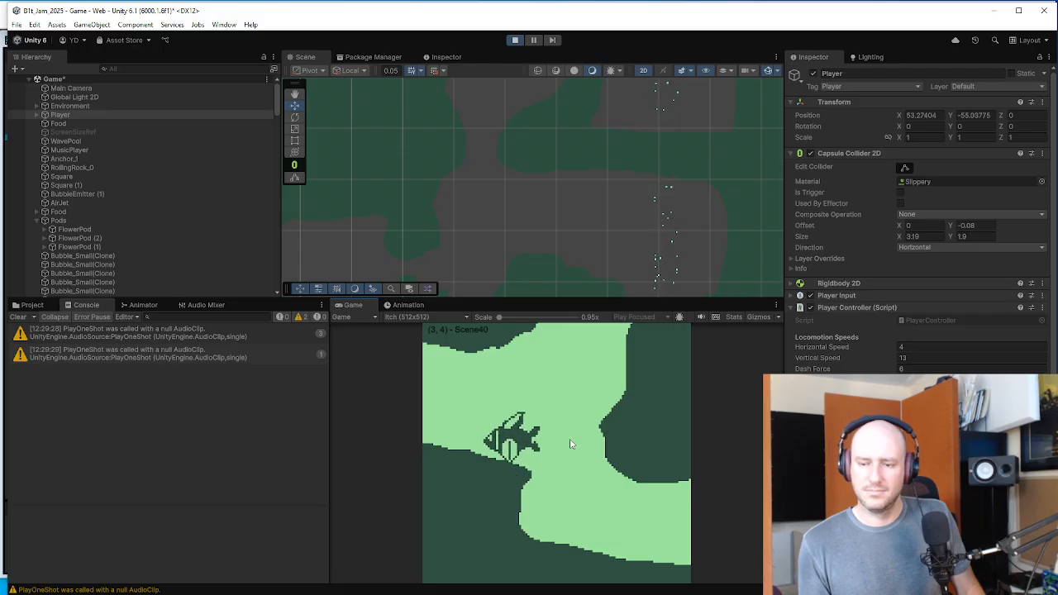
pyautogui.press('d')
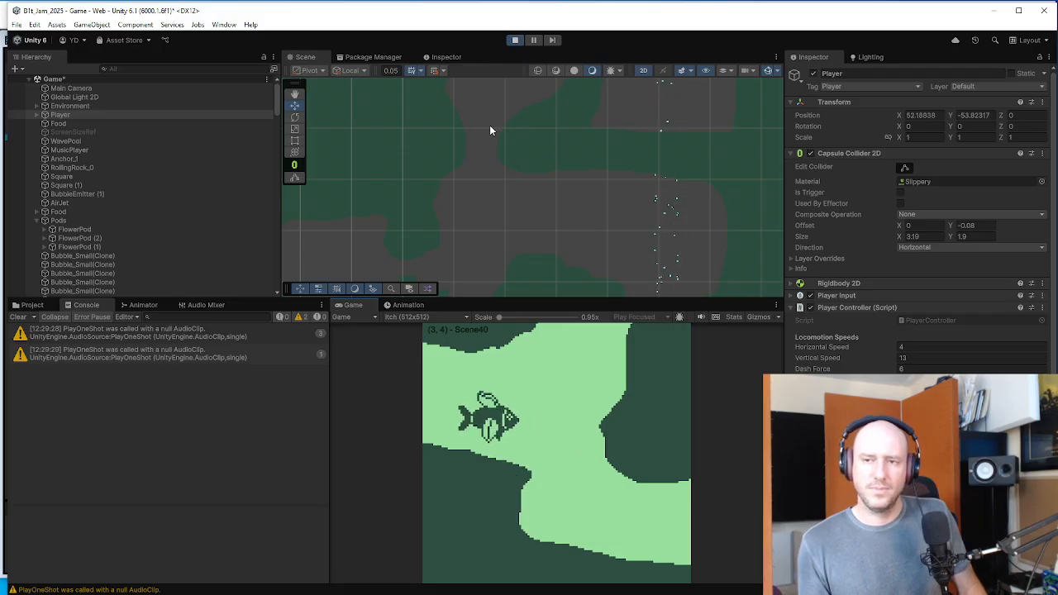
pyautogui.click(514, 39)
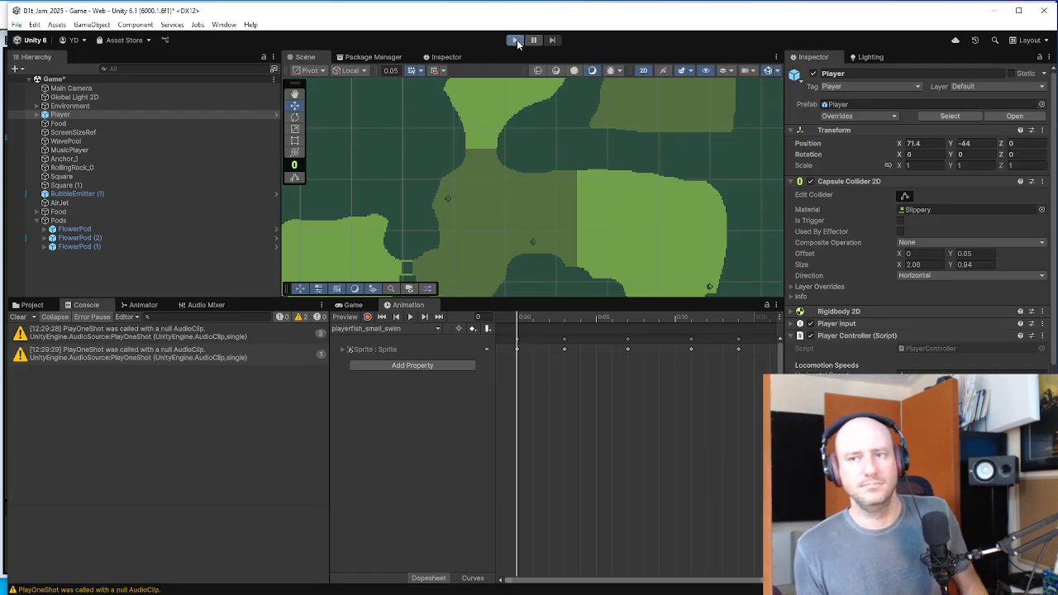
pyautogui.click(514, 39)
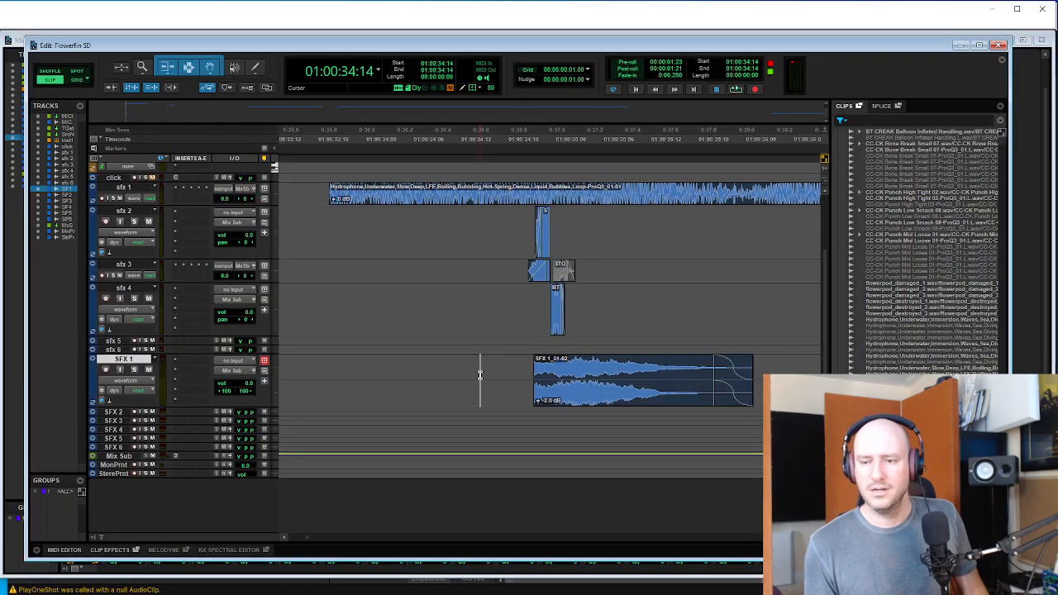
# - Play back the layered hit sound and select the range around the SFX 1 clip
pyautogui.press('space')
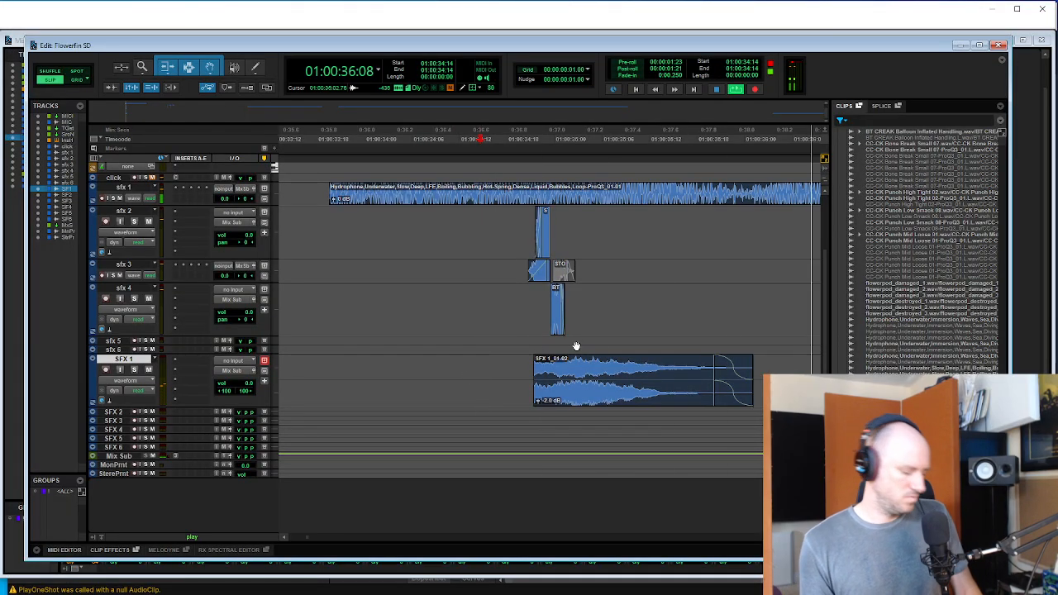
pyautogui.press('r')
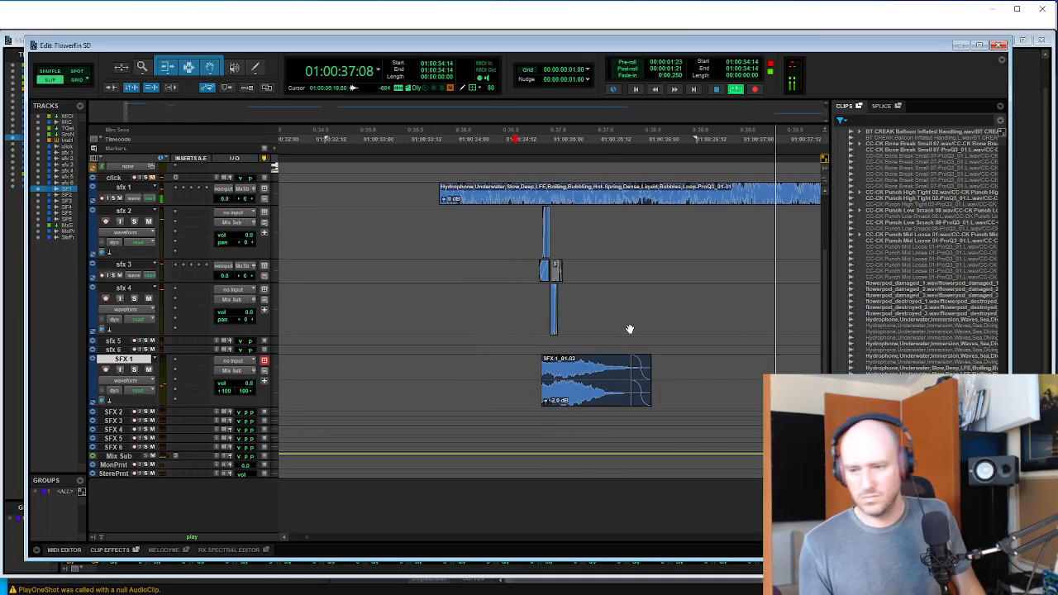
pyautogui.click(560, 407)
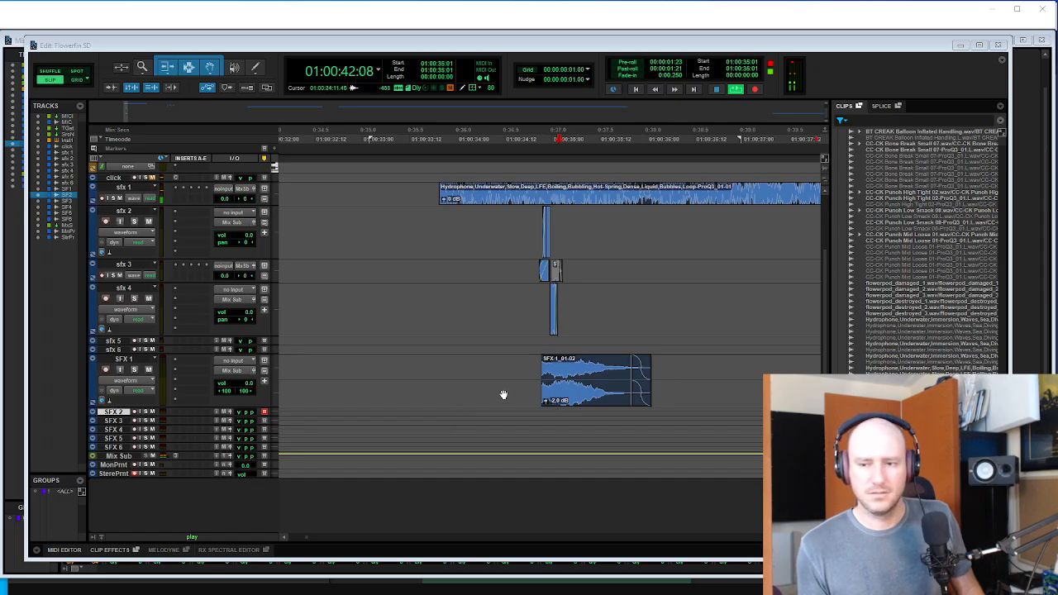
pyautogui.click(516, 372)
pyautogui.keyDown('shift'); pyautogui.click(754, 370); pyautogui.keyUp('shift')
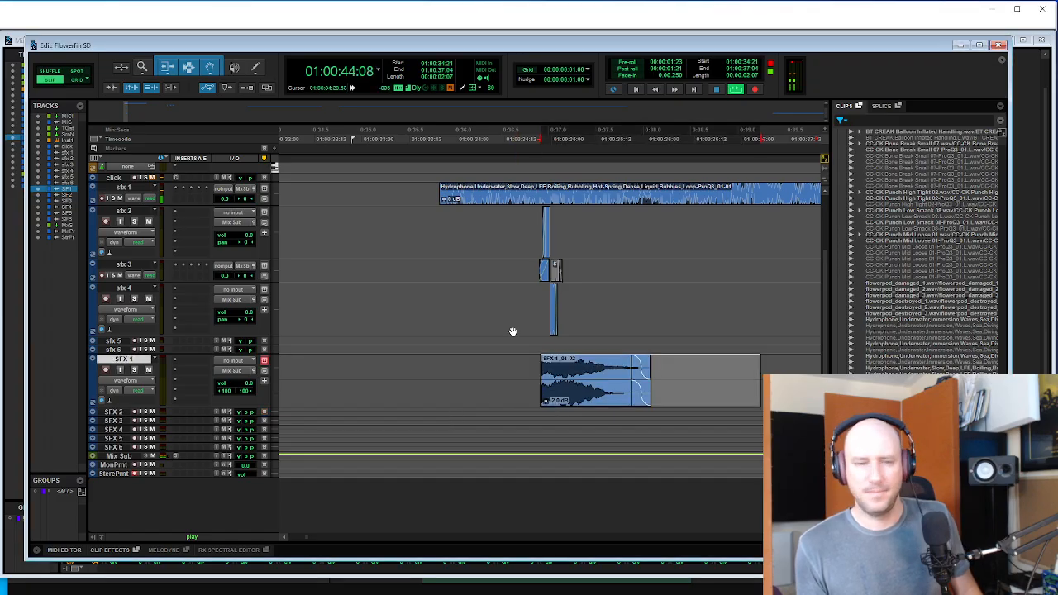
pyautogui.click(547, 411)
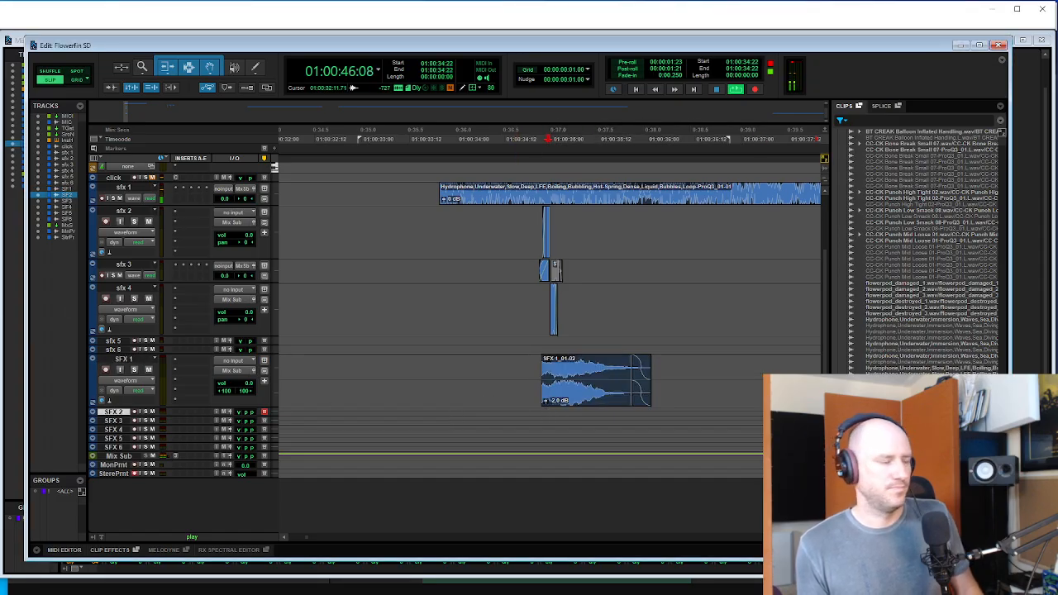
# - Switch to Soundminer, search the library for "rise" and "rise fast", and audition "HRDS REVERSED LOW - Rumble Rise.wav"
pyautogui.hotkey('alt', 'Tab')
pyautogui.hotkey('alt', 'Tab')
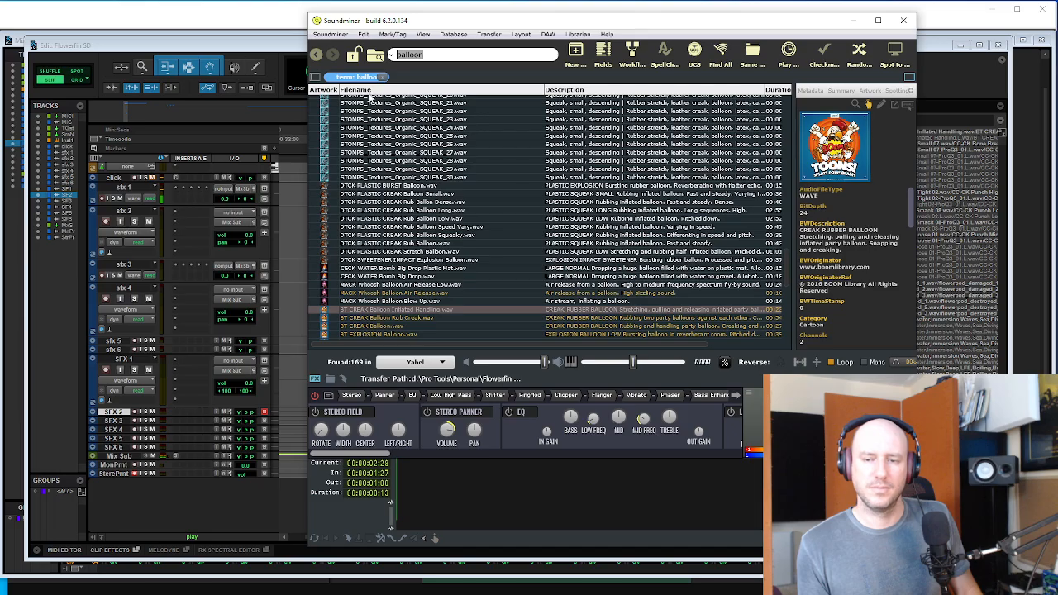
pyautogui.write('rise')
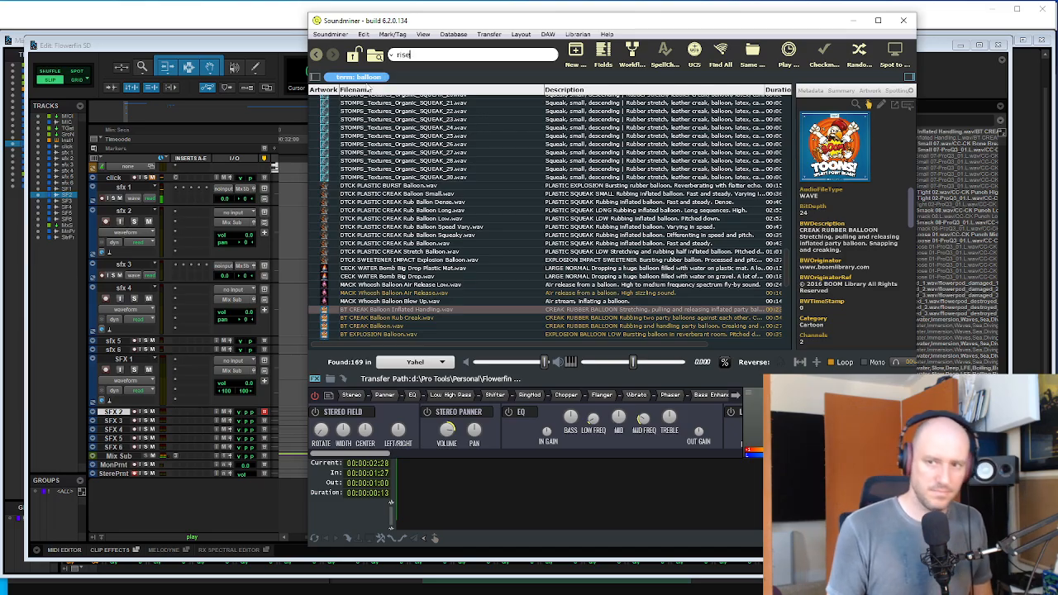
pyautogui.press('Return')
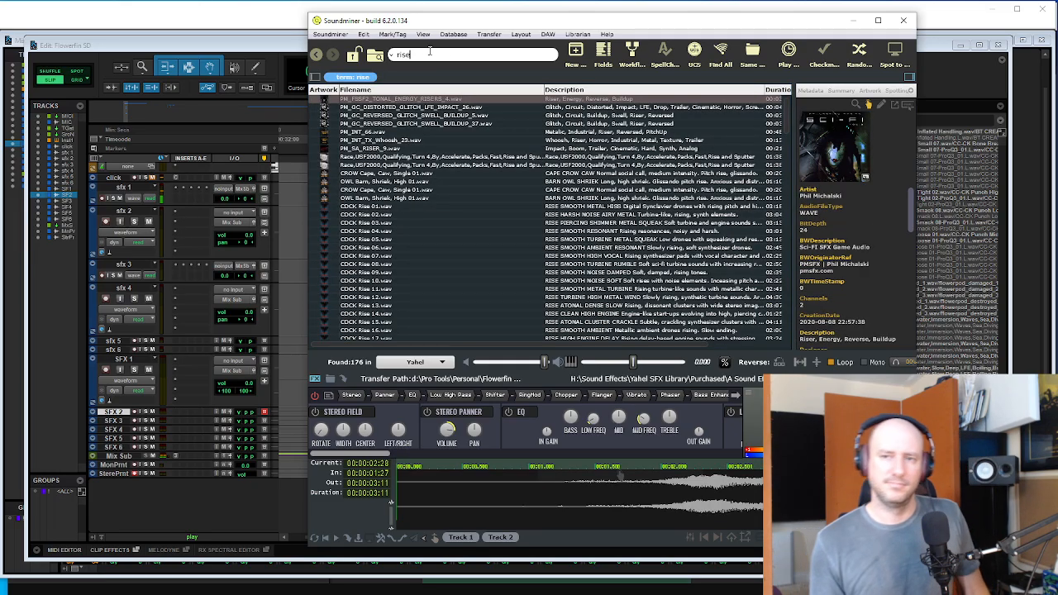
pyautogui.write('fast')
pyautogui.press('Return')
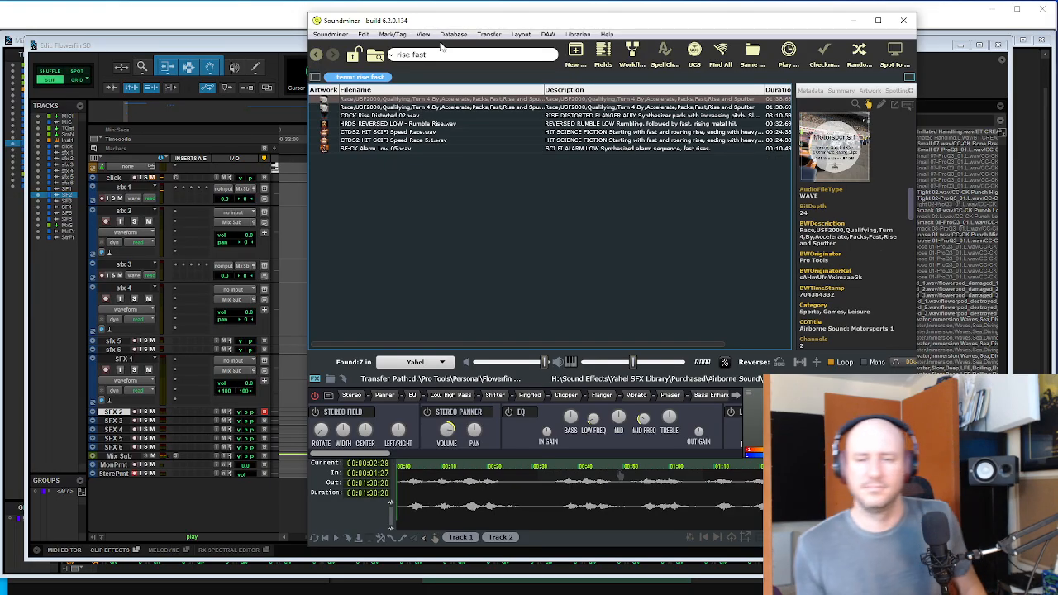
pyautogui.click(417, 126)
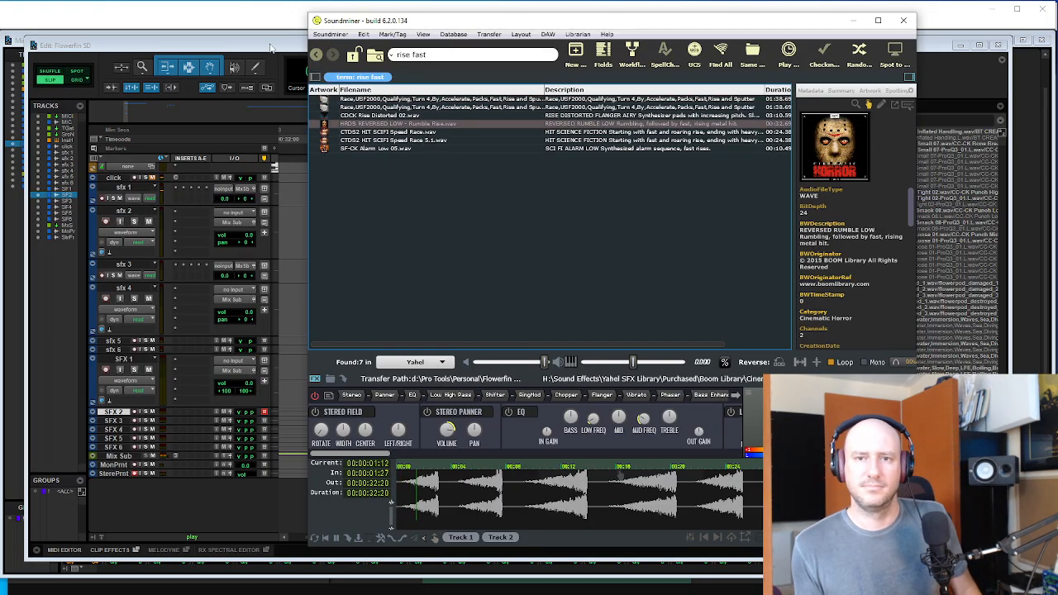
# - Play the Pro Tools hit layers over an extended sfx 4 selection and audition the reversed rumble rise in Soundminer
pyautogui.hotkey('alt', 'Tab')
pyautogui.click(539, 303)
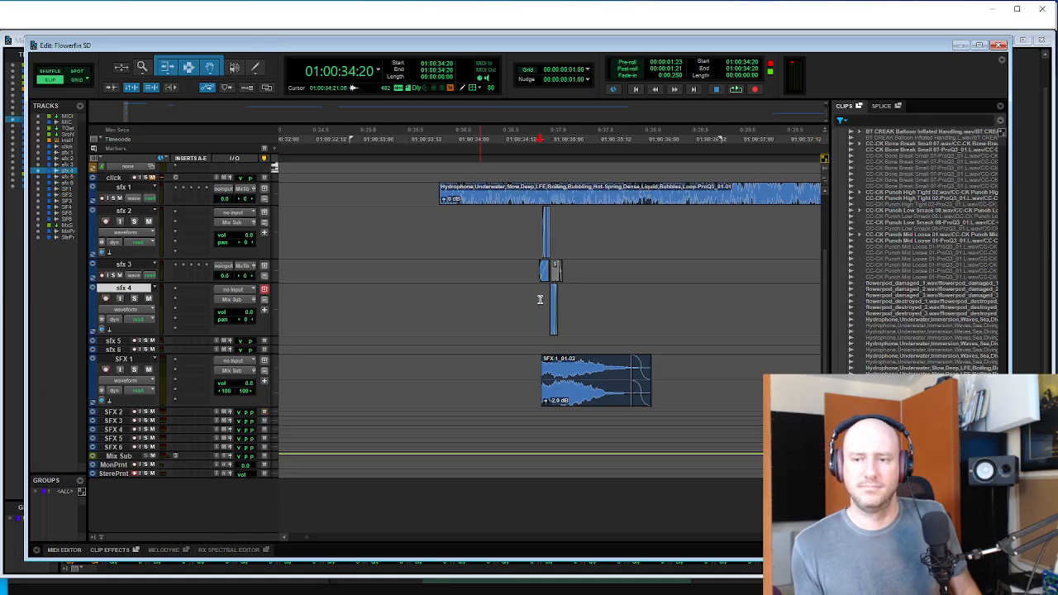
pyautogui.moveTo(540, 299); pyautogui.dragTo(791, 299)
pyautogui.press('space')
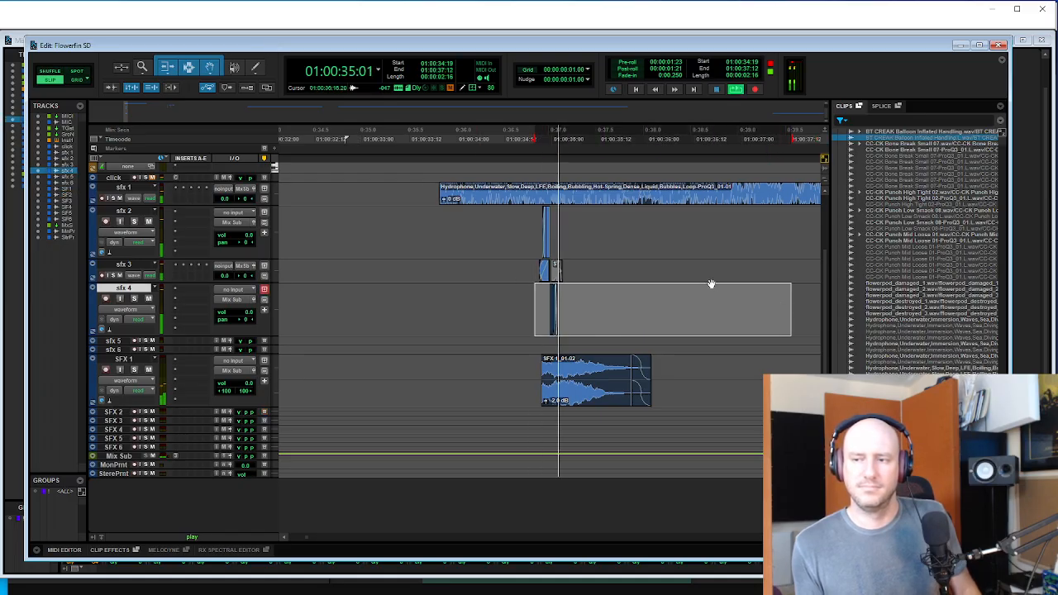
pyautogui.press('r')
pyautogui.press('r')
pyautogui.keyDown('shift'); pyautogui.click(748, 302); pyautogui.keyUp('shift')
pyautogui.press('space')
pyautogui.press('space')
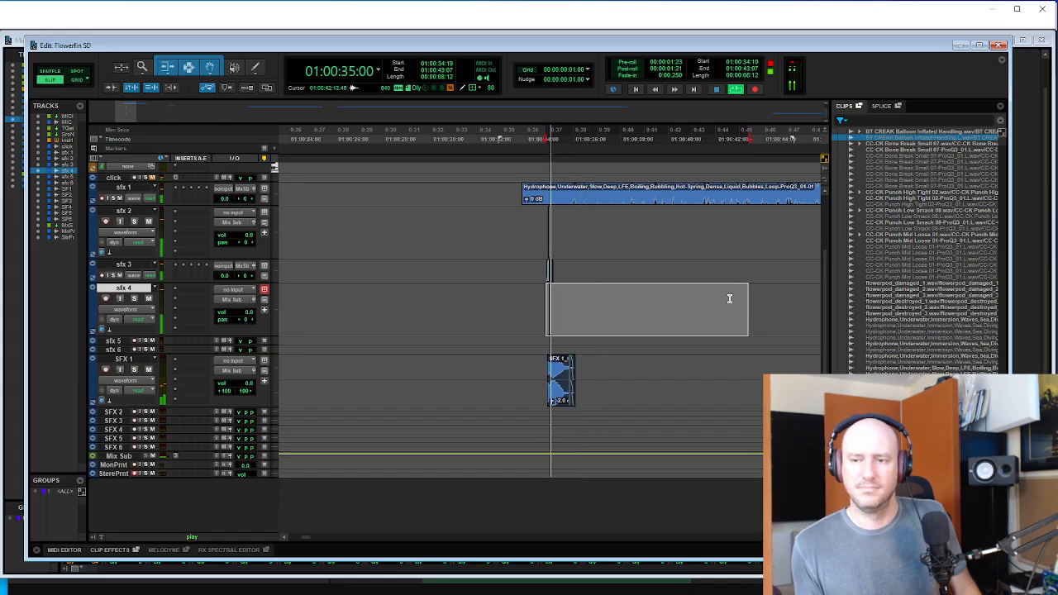
pyautogui.hotkey('alt', 'Tab')
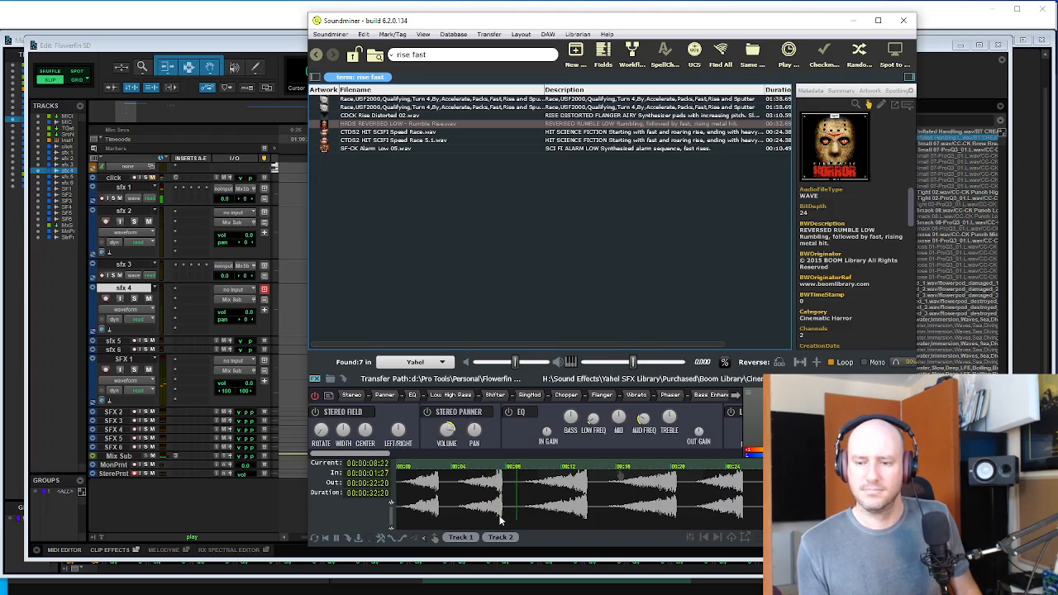
pyautogui.click(498, 494)
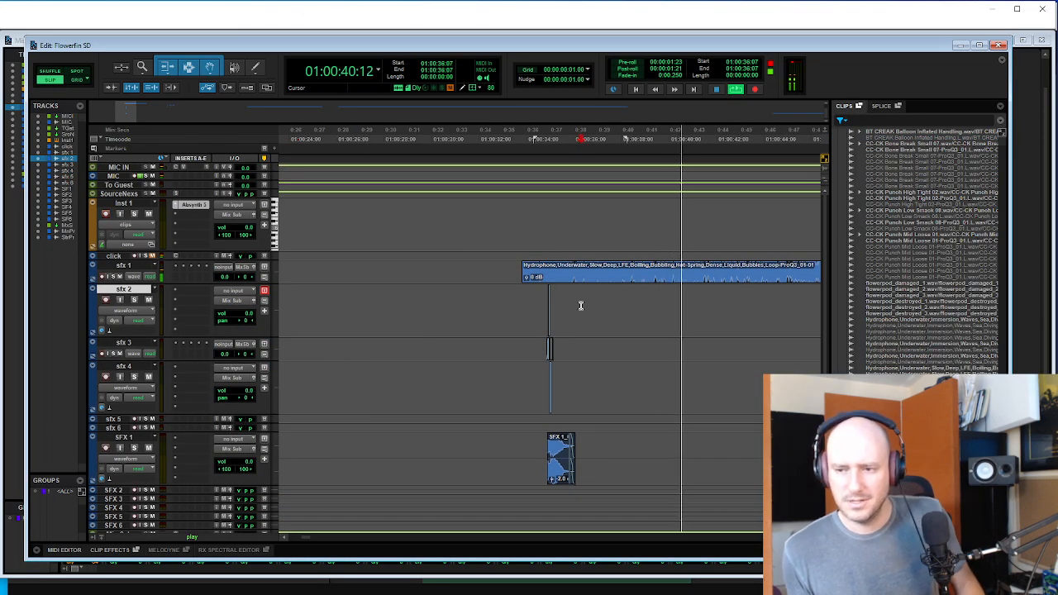
# - Stop playback in Pro Tools and duplicate the Inst 1 instrument track
pyautogui.press('space')
pyautogui.press('r')
pyautogui.click(132, 203)
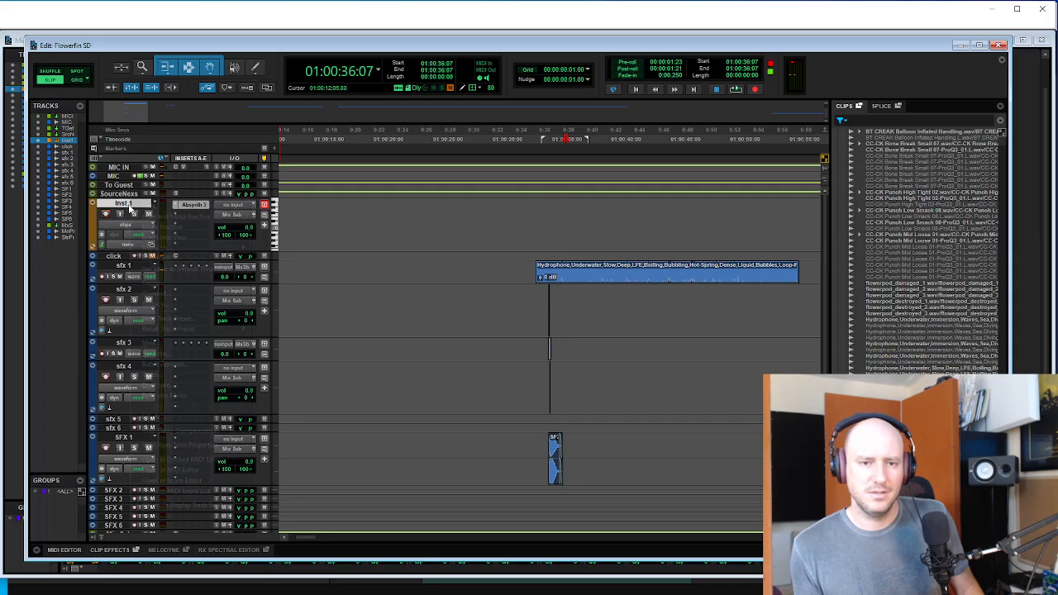
pyautogui.rightClick(138, 202)
pyautogui.click(155, 386)
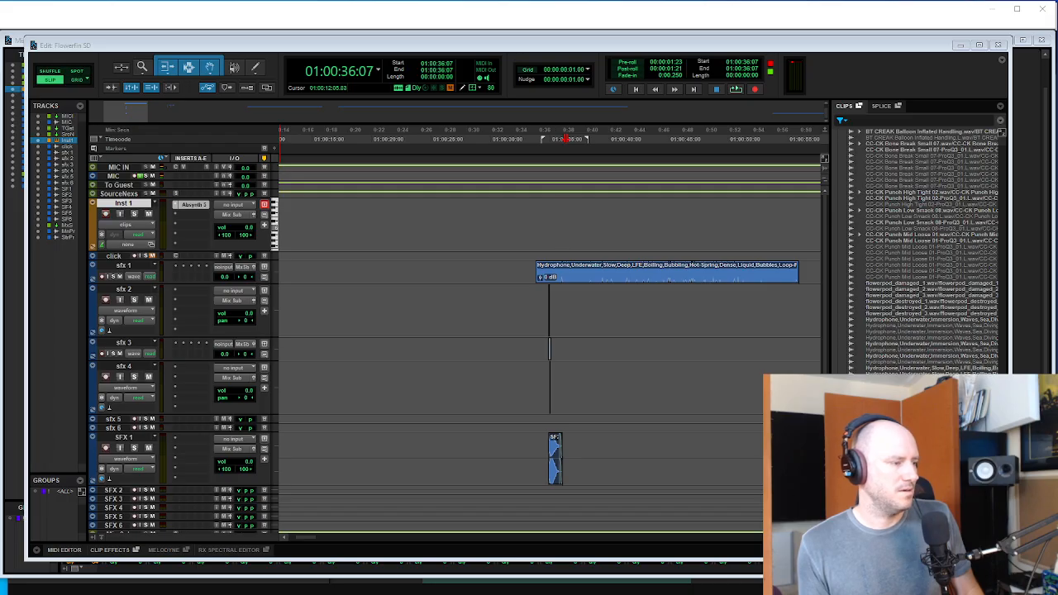
pyautogui.press('Return')
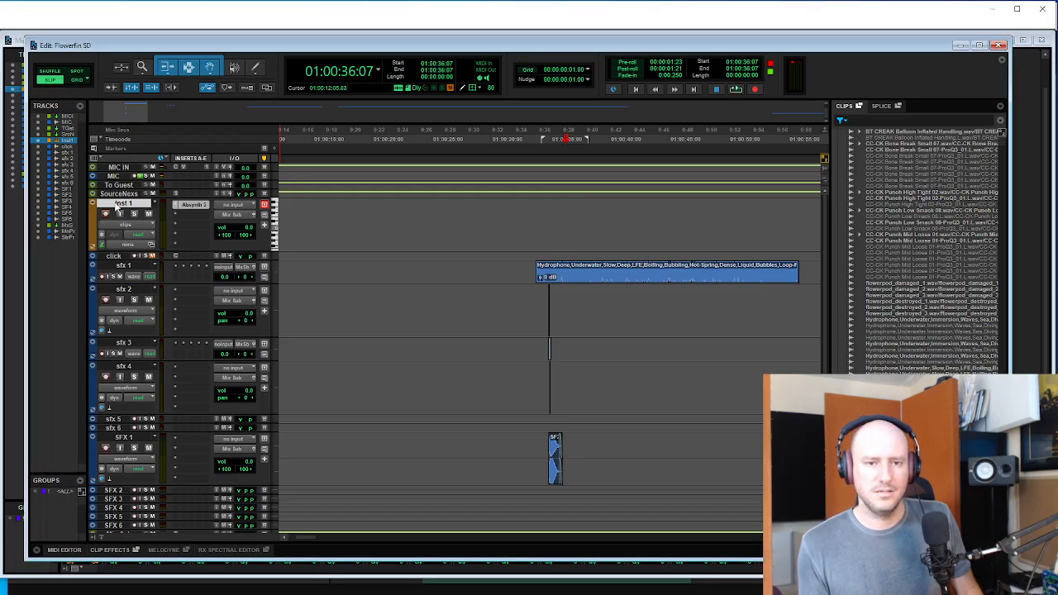
pyautogui.rightClick(119, 209)
pyautogui.click(155, 385)
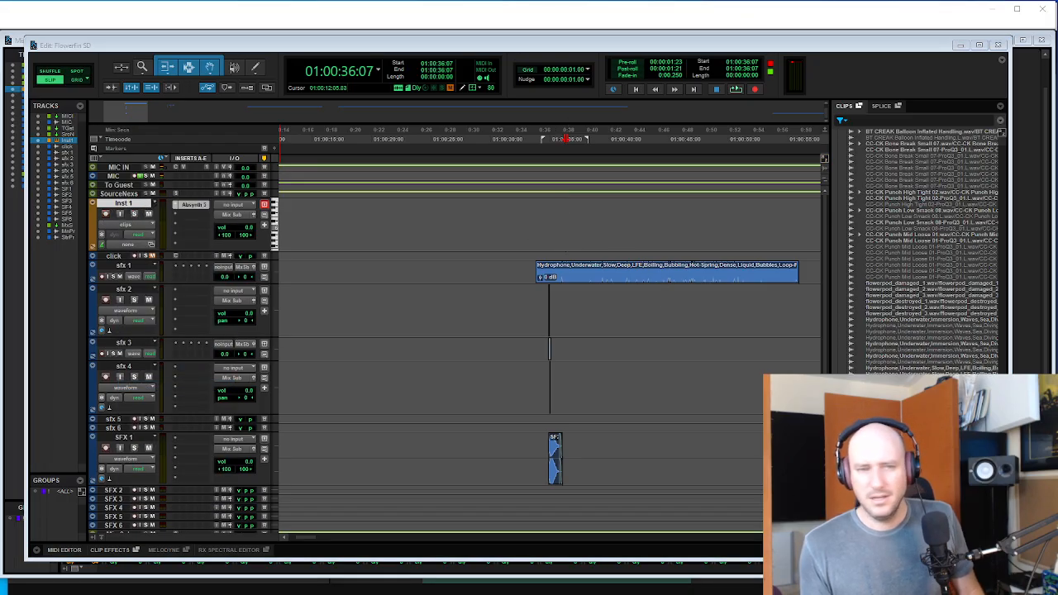
pyautogui.press('Return')
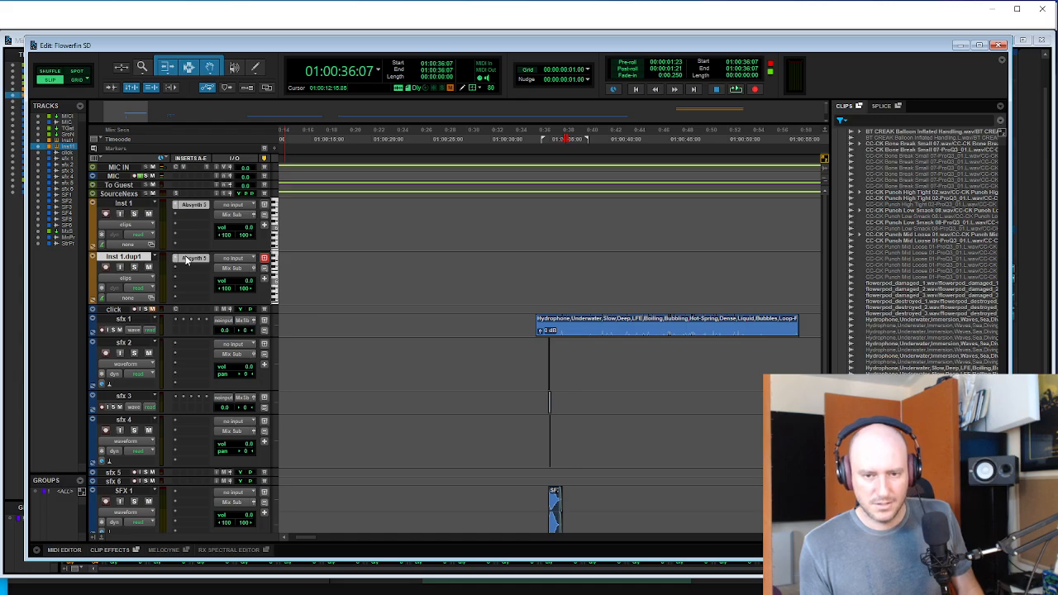
# - Replace the Absynth 5 insert on the duplicated instrument track with stereo Battery 4 and bring its window into view
pyautogui.click(174, 262)
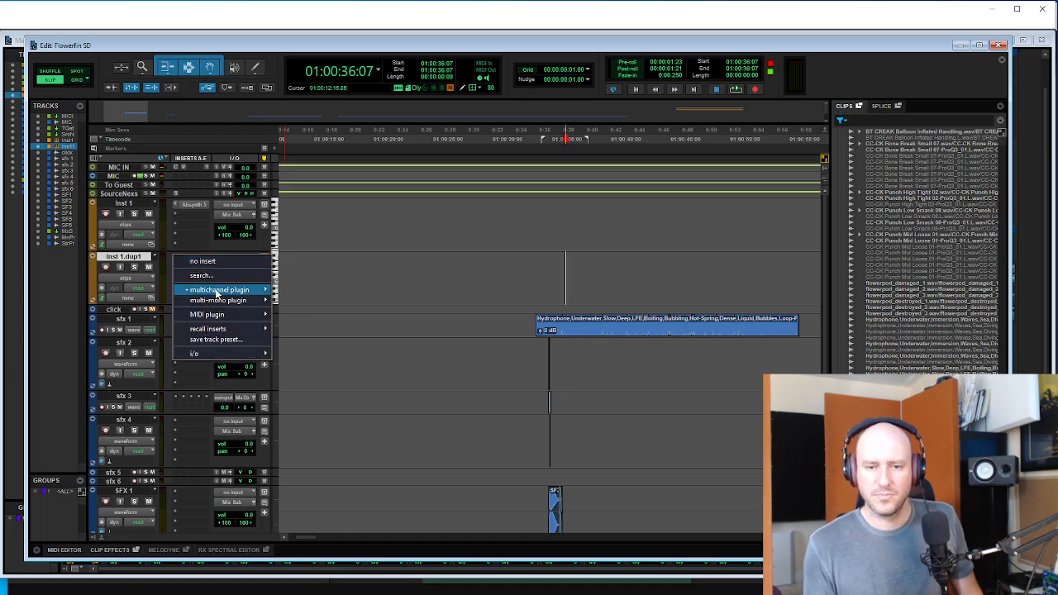
pyautogui.moveTo(219, 290)
pyautogui.moveTo(320, 399)
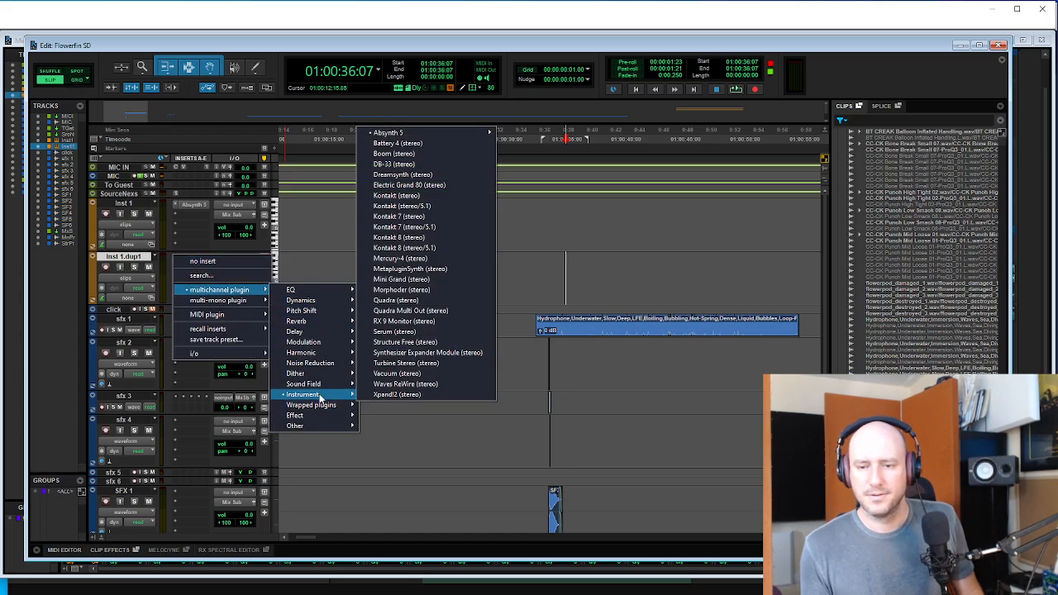
pyautogui.click(394, 133)
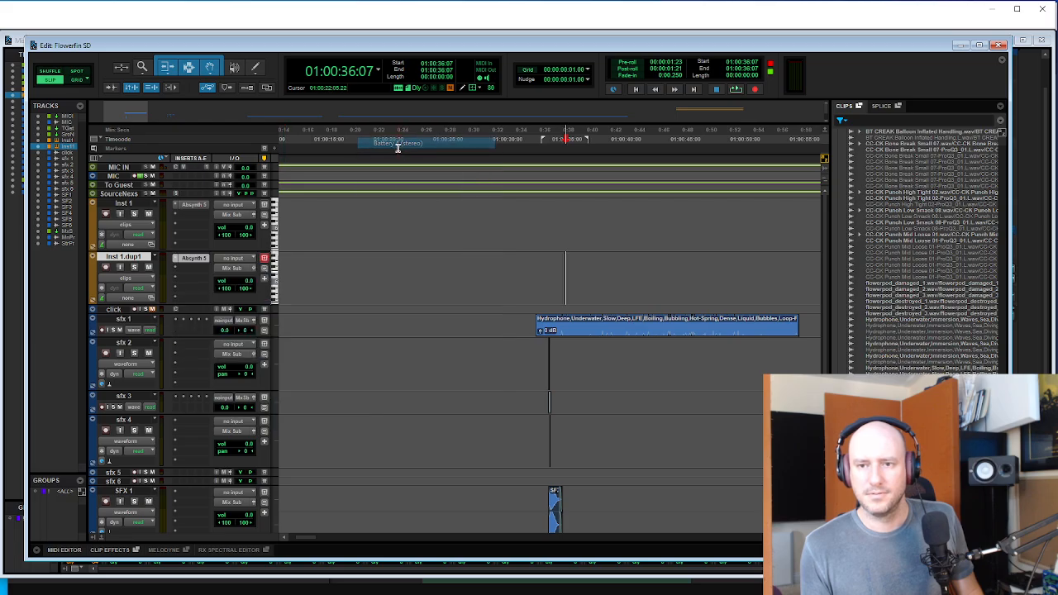
pyautogui.click(549, 269)
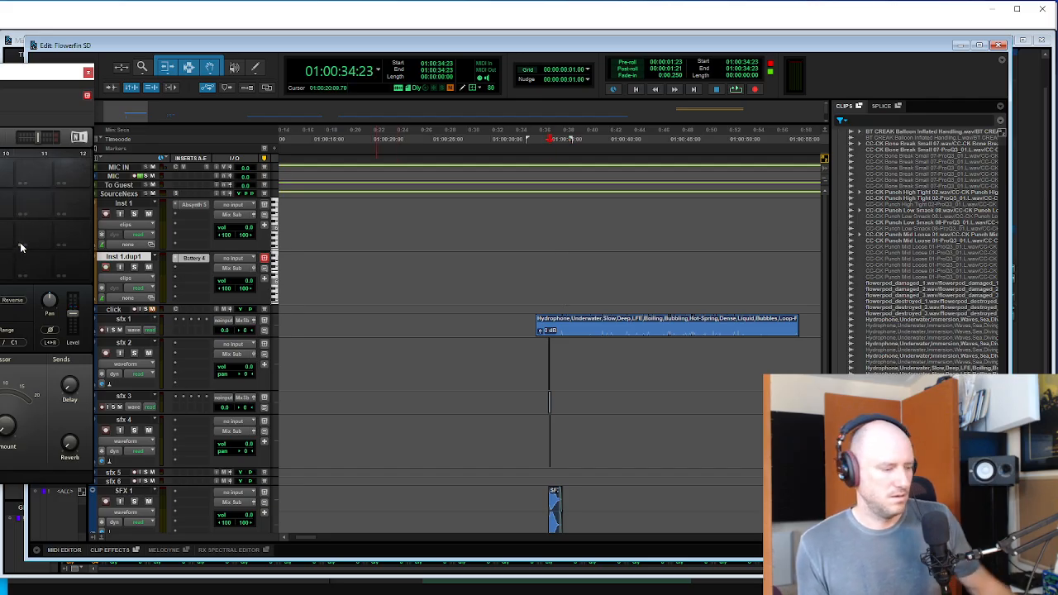
pyautogui.moveTo(2, 72); pyautogui.dragTo(351, 65)
# - Load the 808 Tuned Kit from Battery's factory kit library
pyautogui.scroll(-2, 295, 260)
pyautogui.scroll(2, 277, 314)
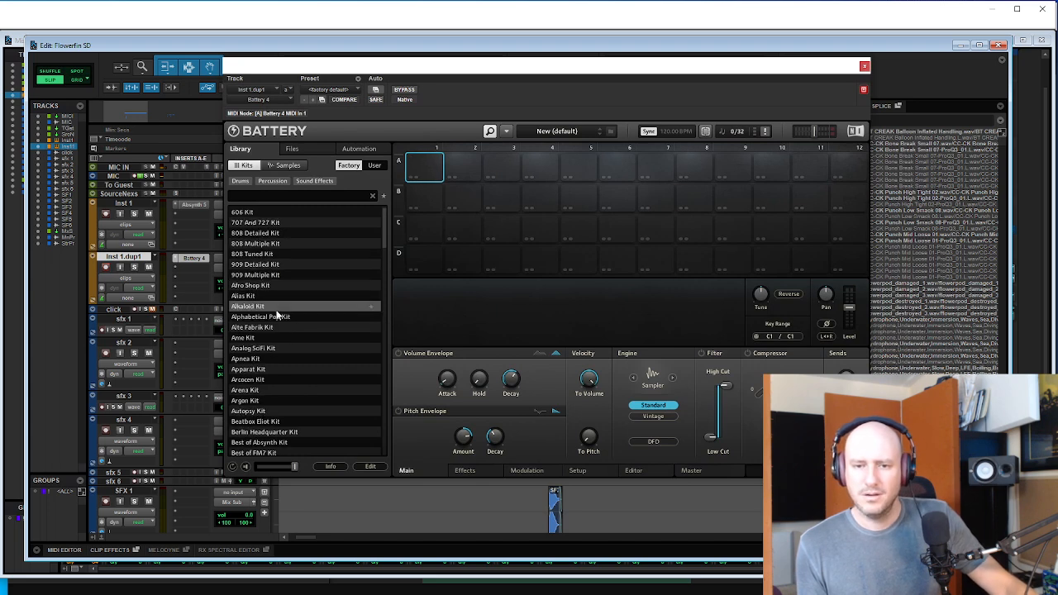
pyautogui.doubleClick(346, 253)
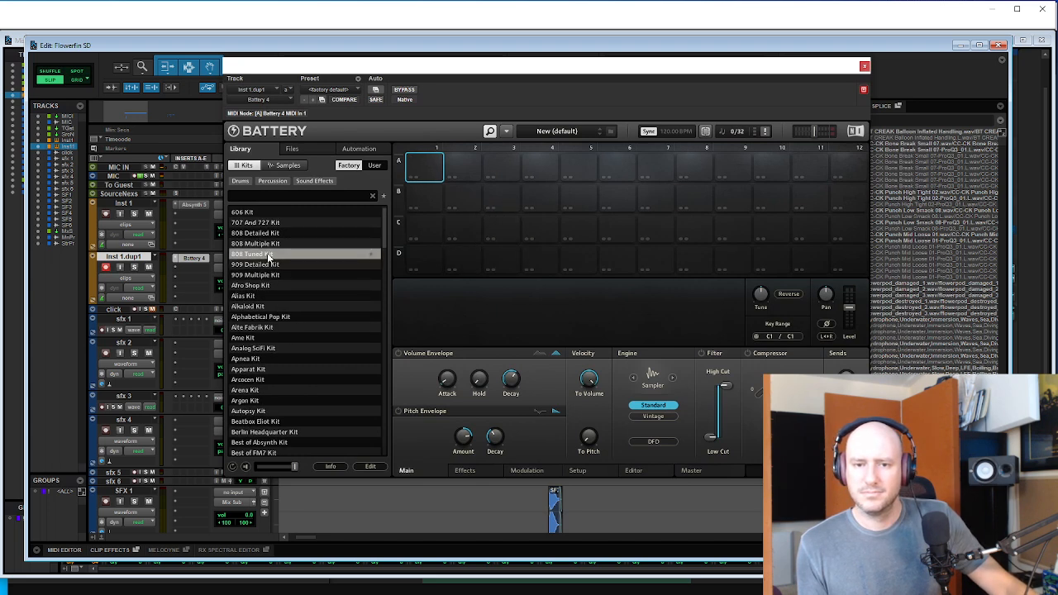
# - Select the LowTom 808 1 cell at B4 and shorten its sample end to about 13004
pyautogui.click(508, 230)
pyautogui.click(504, 197)
pyautogui.click(547, 195)
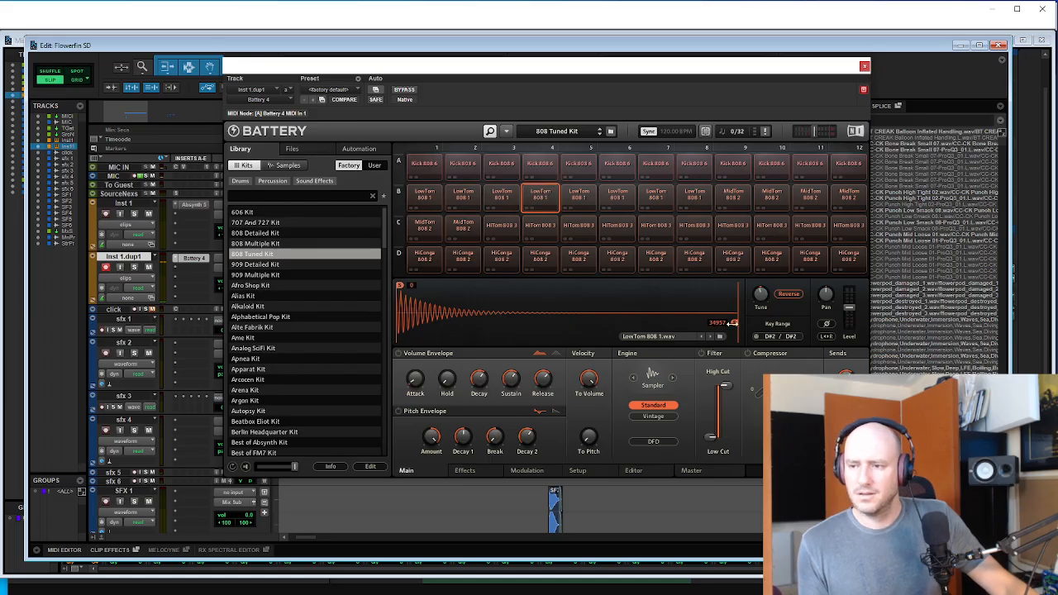
pyautogui.moveTo(732, 323); pyautogui.dragTo(516, 314)
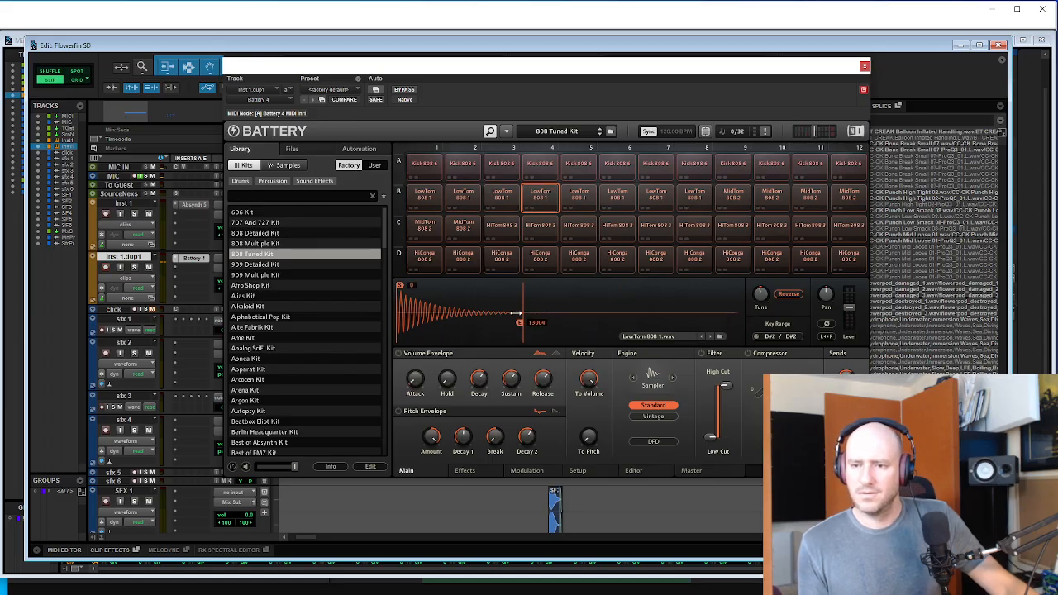
# - Shorten the B3 LowTom 808 1 cell's sample end to about 10190 and enable its volume envelope with 5.0 ms attack and 1.3 s hold
pyautogui.click(502, 196)
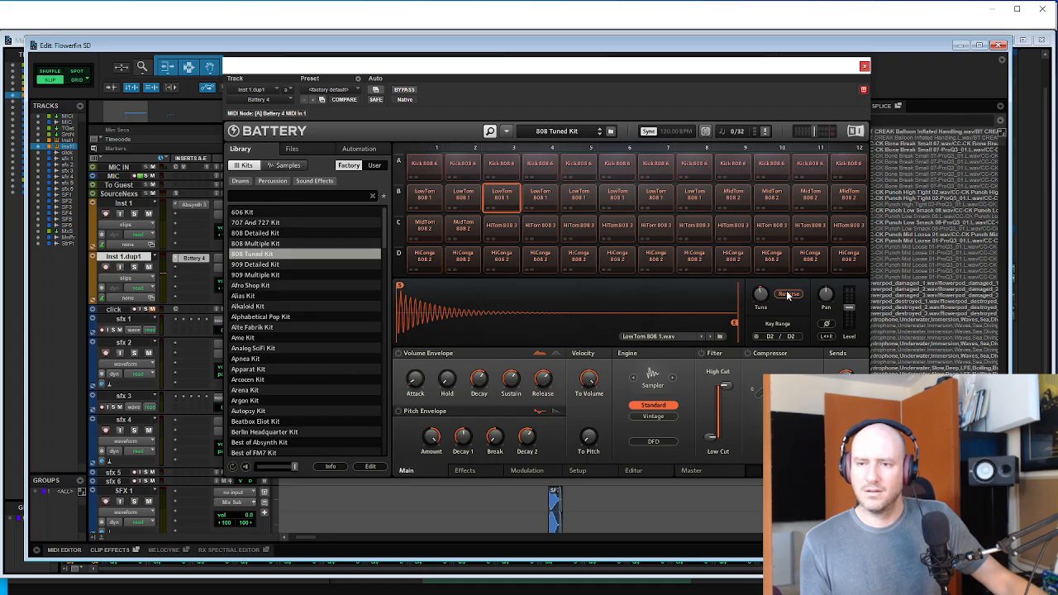
pyautogui.moveTo(734, 323); pyautogui.dragTo(493, 329)
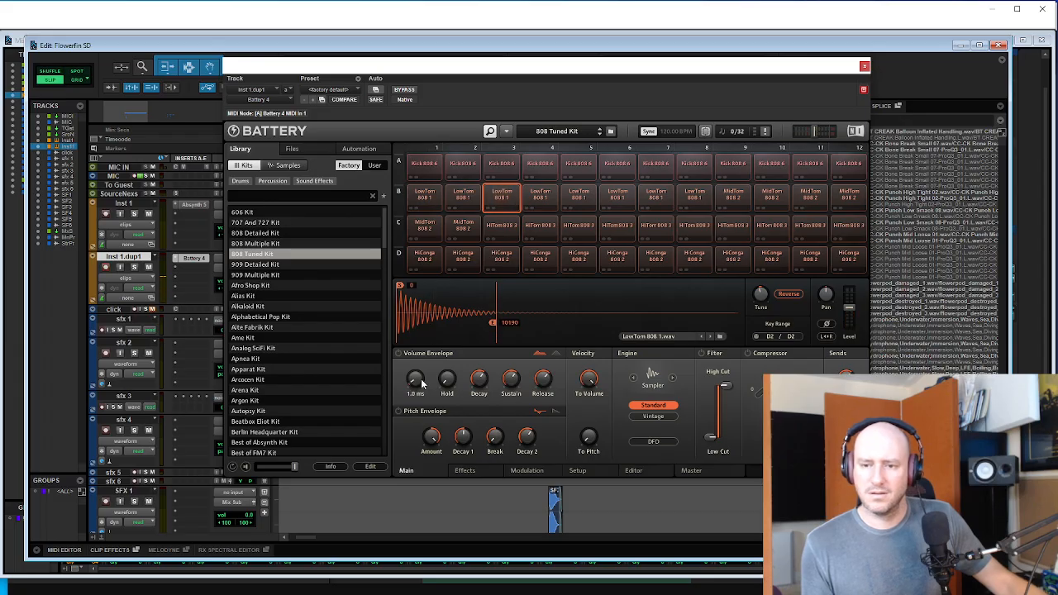
pyautogui.moveTo(419, 379); pyautogui.dragTo(419, 369)
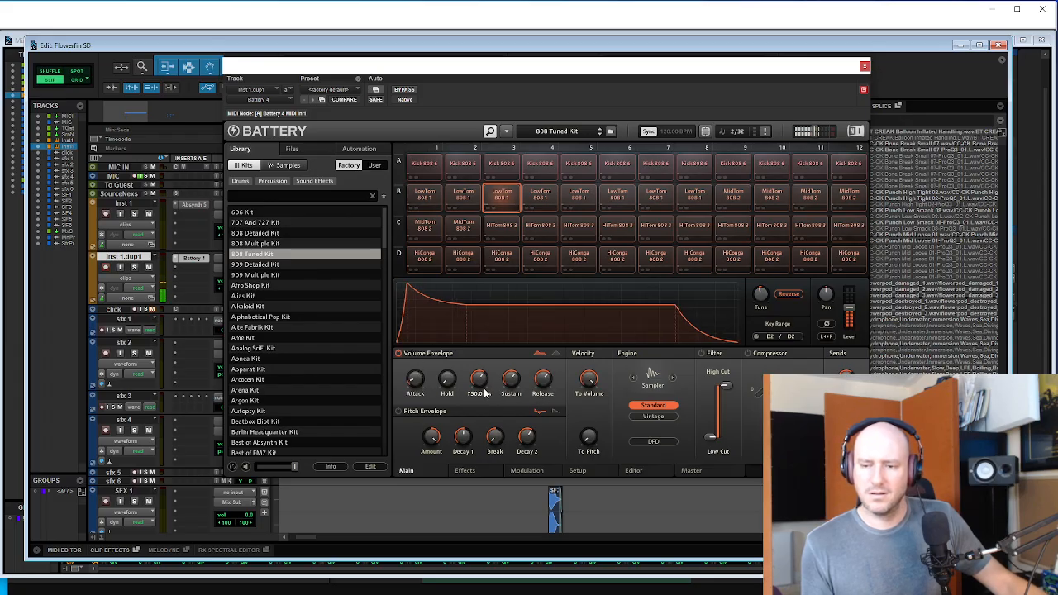
pyautogui.moveTo(420, 376); pyautogui.dragTo(411, 400)
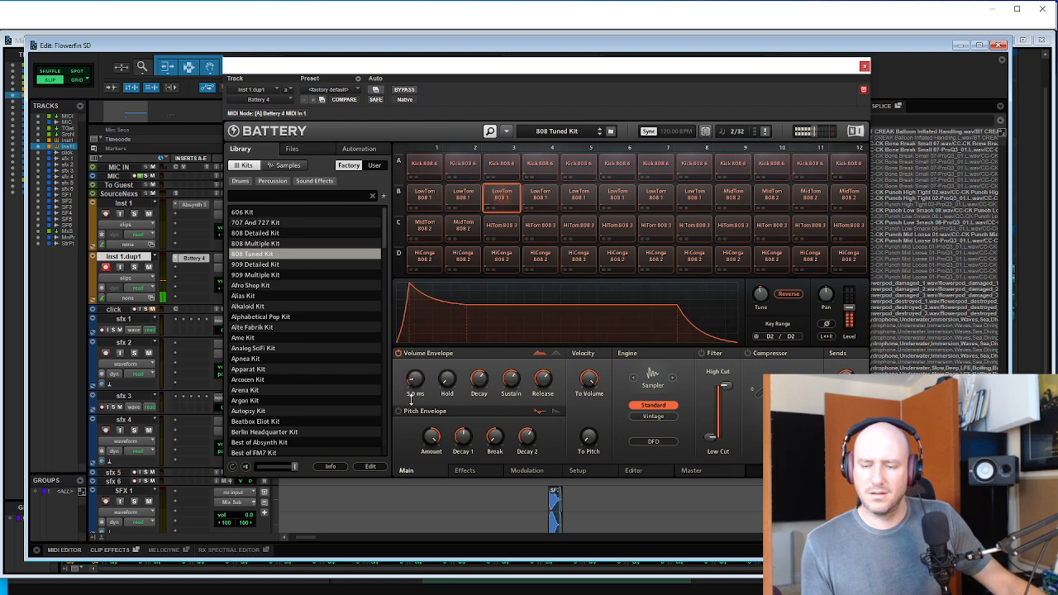
pyautogui.moveTo(545, 378); pyautogui.dragTo(500, 263)
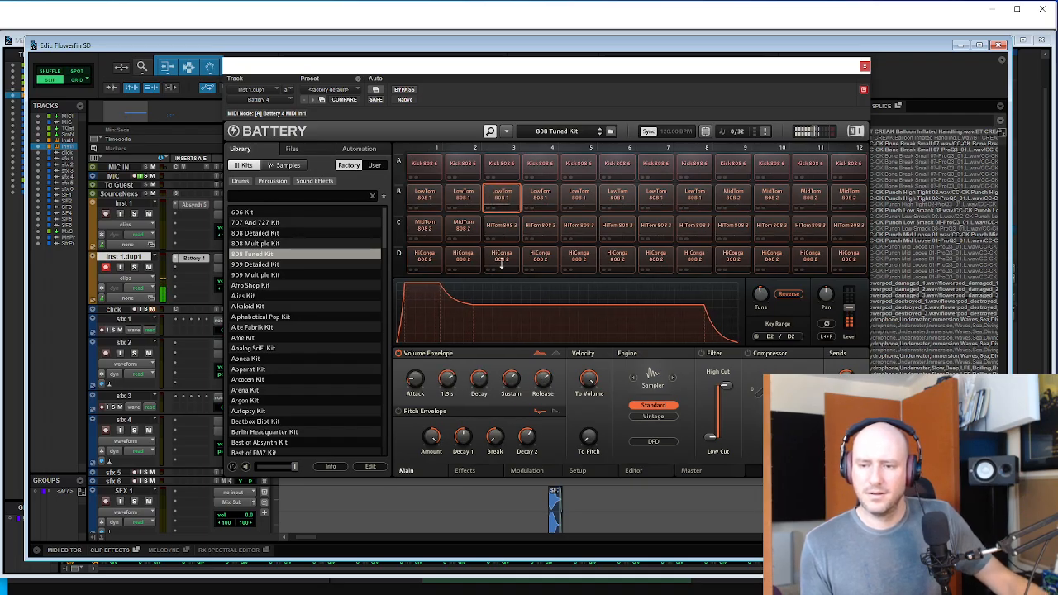
# - Raise the sustain and reduce the release of the B3 LowTom's volume envelope, and extend its sample end slightly
pyautogui.moveTo(511, 378)
pyautogui.mouseDown()
pyautogui.moveTo(512, 318)
pyautogui.moveTo(544, 323)
pyautogui.mouseUp()
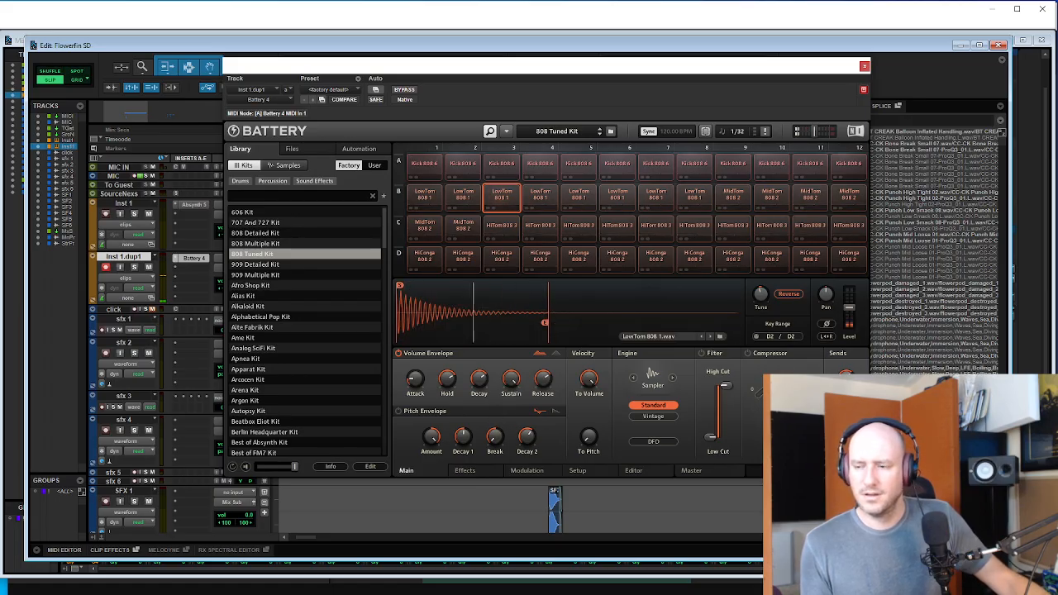
pyautogui.moveTo(551, 323); pyautogui.dragTo(554, 322)
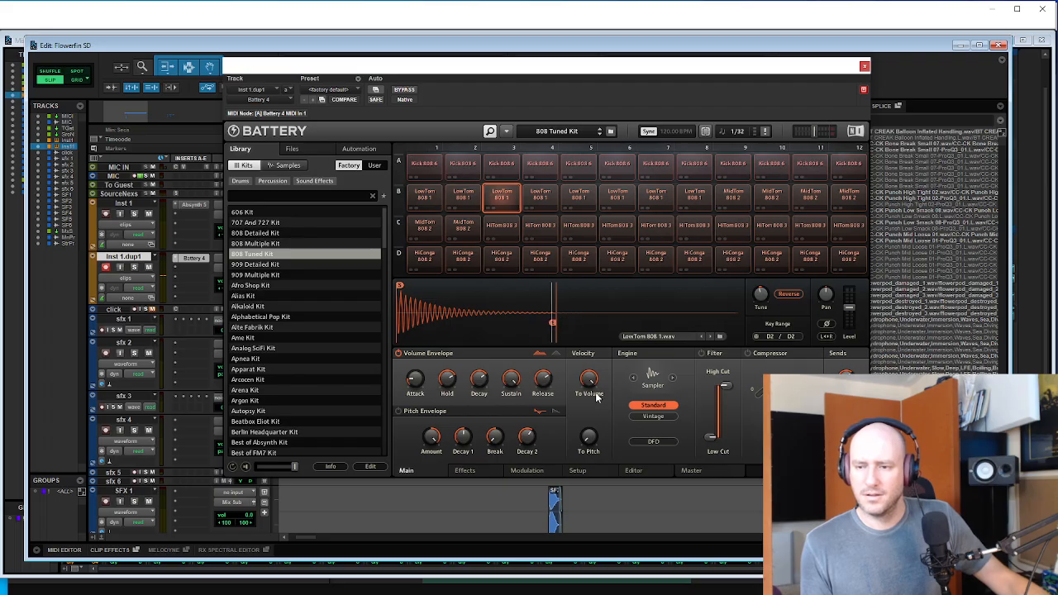
pyautogui.moveTo(542, 382); pyautogui.dragTo(554, 496)
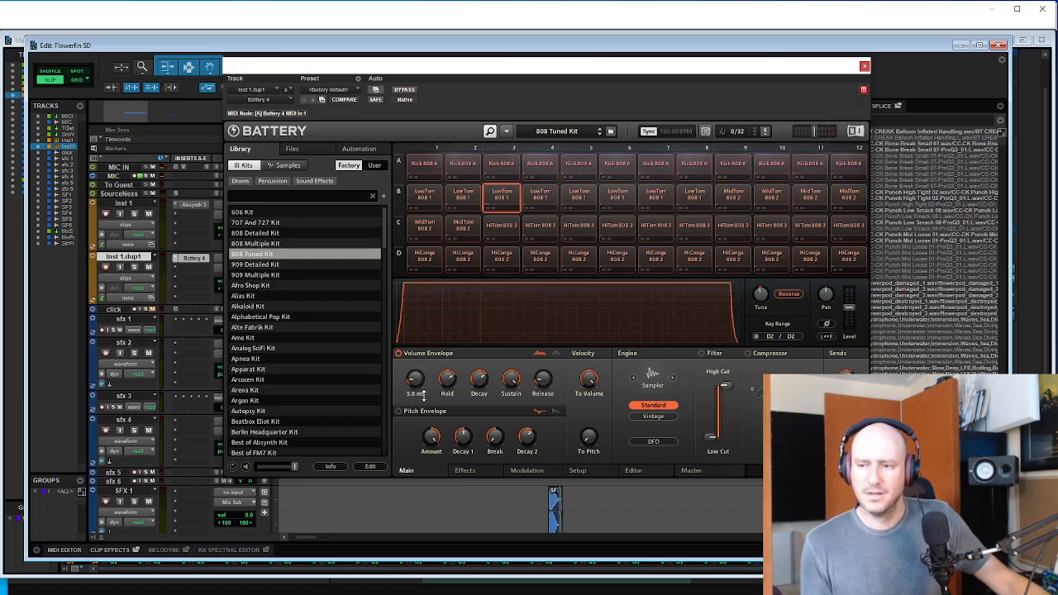
pyautogui.click(398, 411)
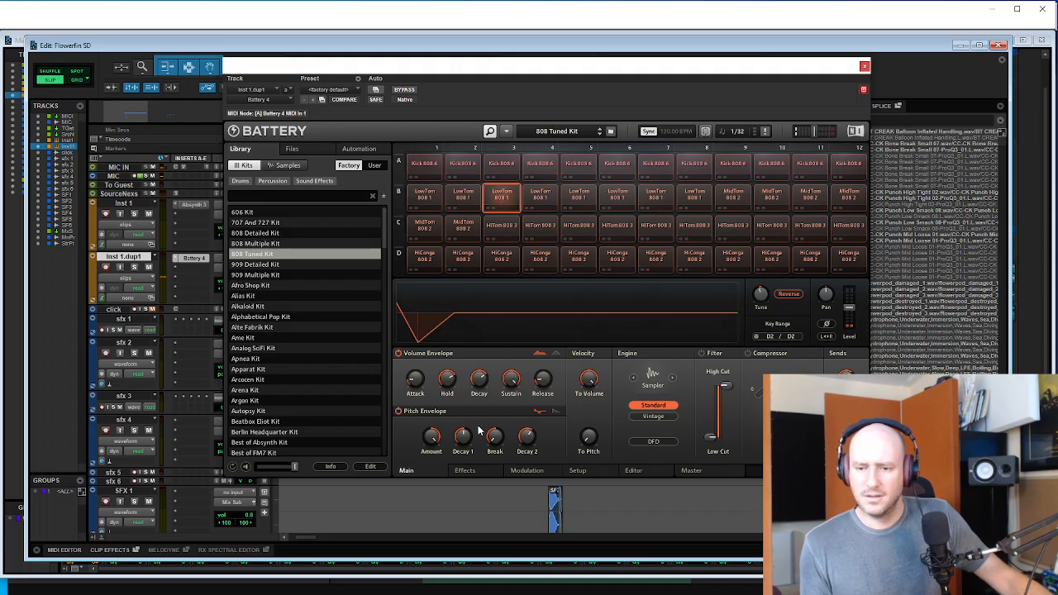
pyautogui.click(398, 411)
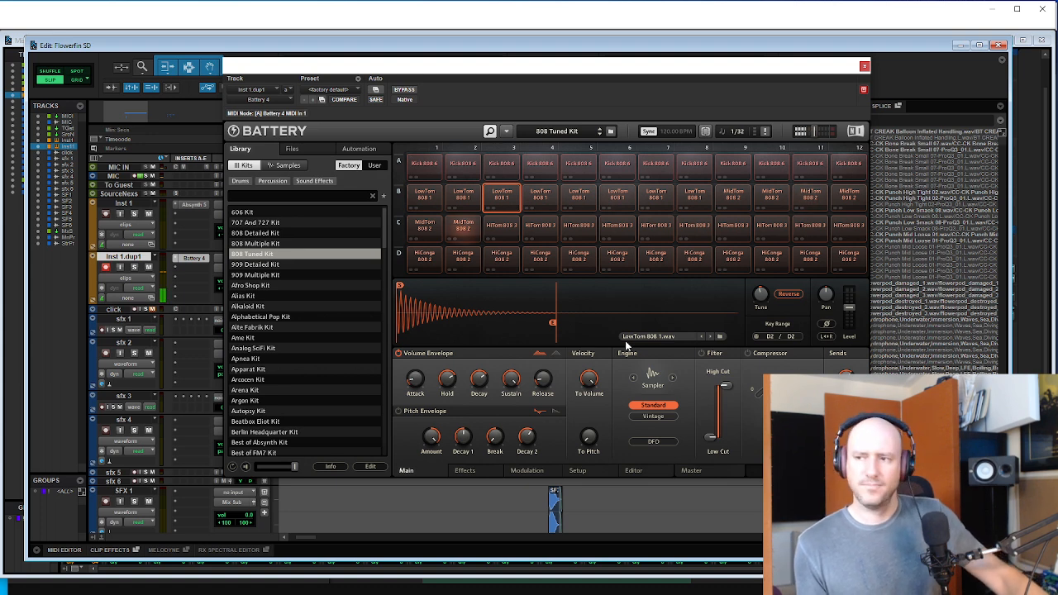
# - Select the MidTom 808 2 cell at C2, shorten its sample end to just below 7471 and fine-tune its start
pyautogui.click(468, 228)
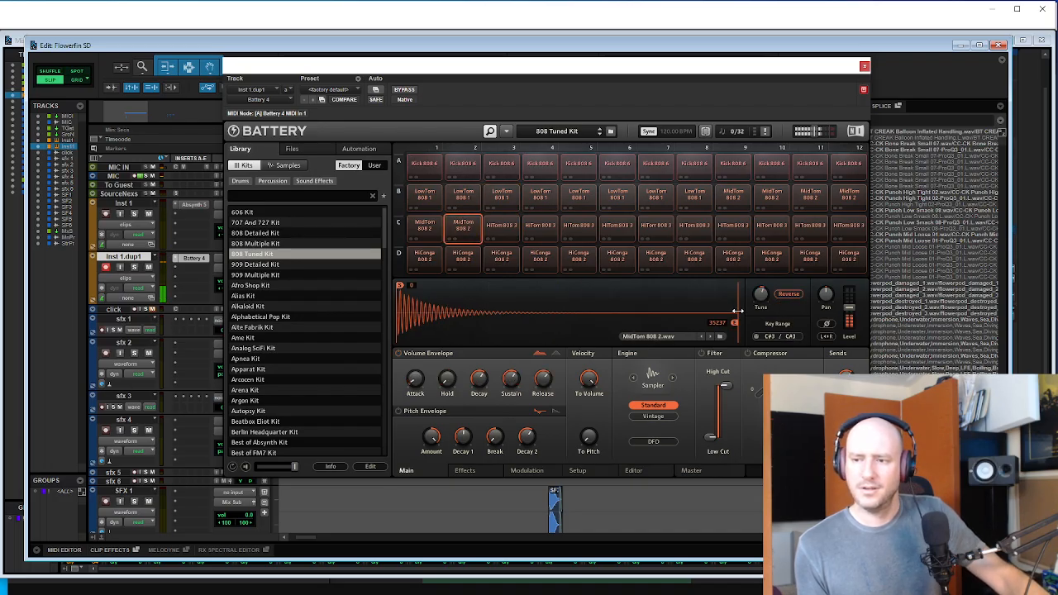
pyautogui.moveTo(733, 322); pyautogui.dragTo(467, 324)
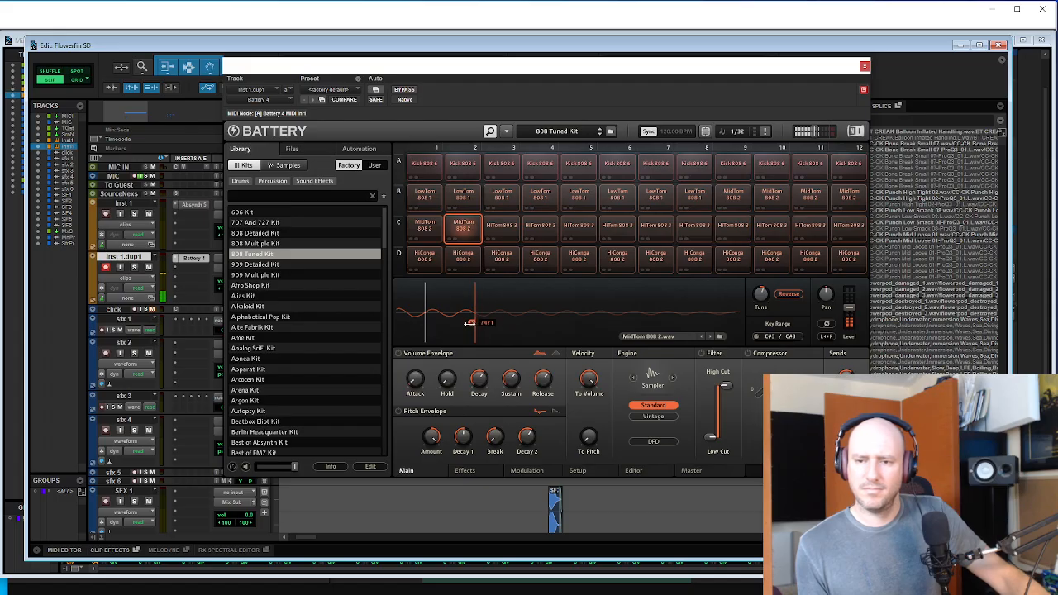
pyautogui.moveTo(470, 323); pyautogui.dragTo(465, 323)
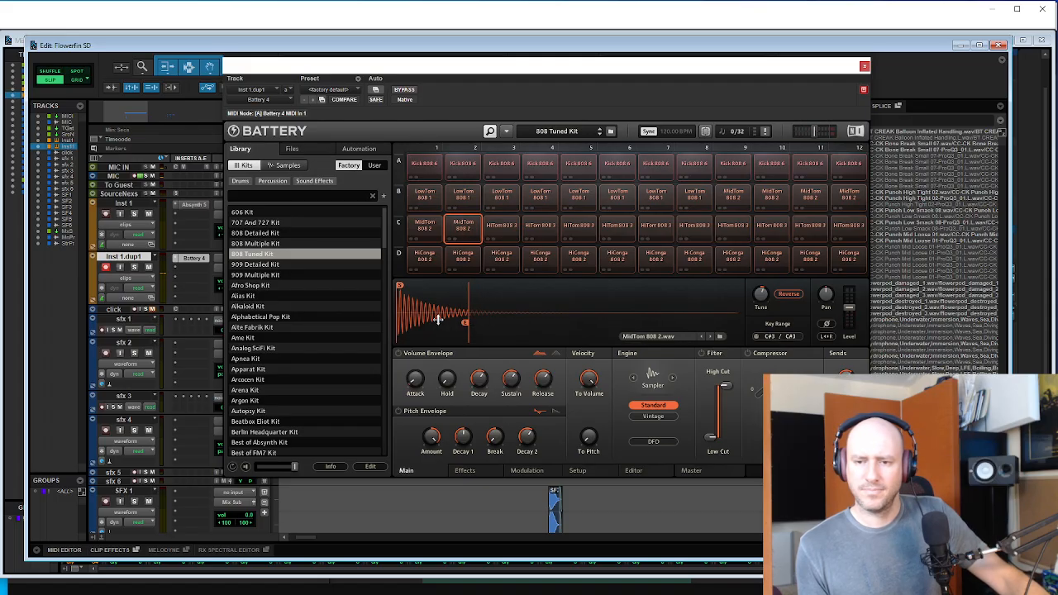
pyautogui.moveTo(400, 306); pyautogui.dragTo(405, 340)
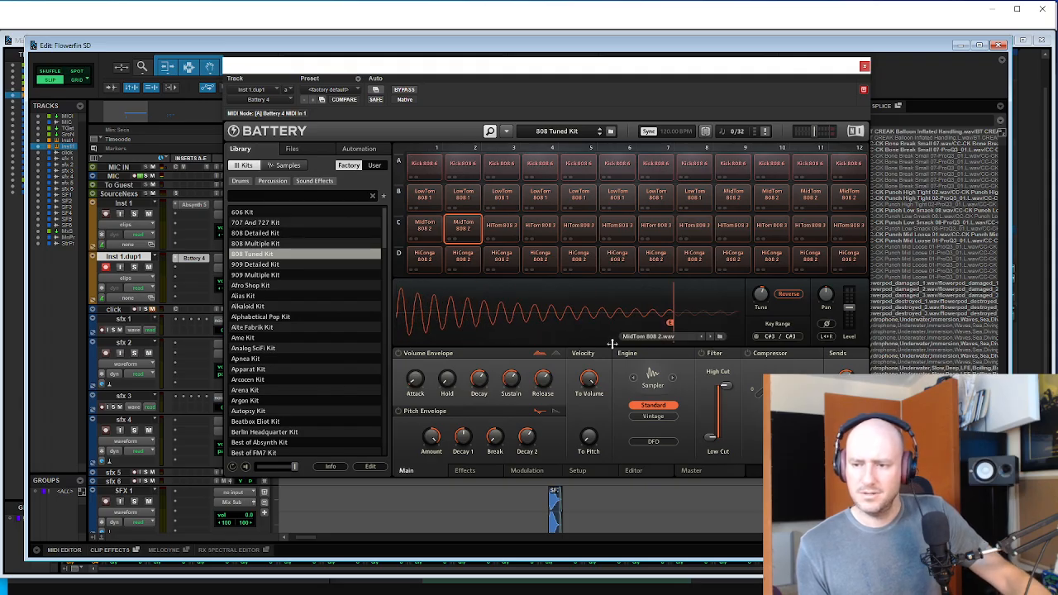
pyautogui.moveTo(642, 326); pyautogui.dragTo(577, 315)
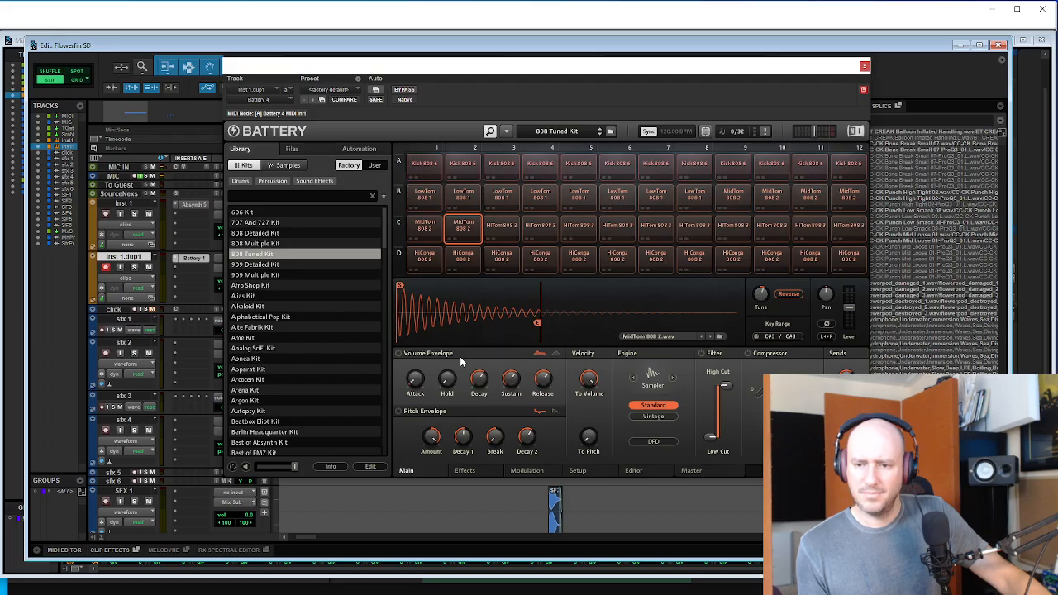
pyautogui.moveTo(464, 343)
pyautogui.mouseDown()
pyautogui.moveTo(463, 322)
pyautogui.moveTo(464, 342)
pyautogui.moveTo(440, 310)
pyautogui.mouseUp()
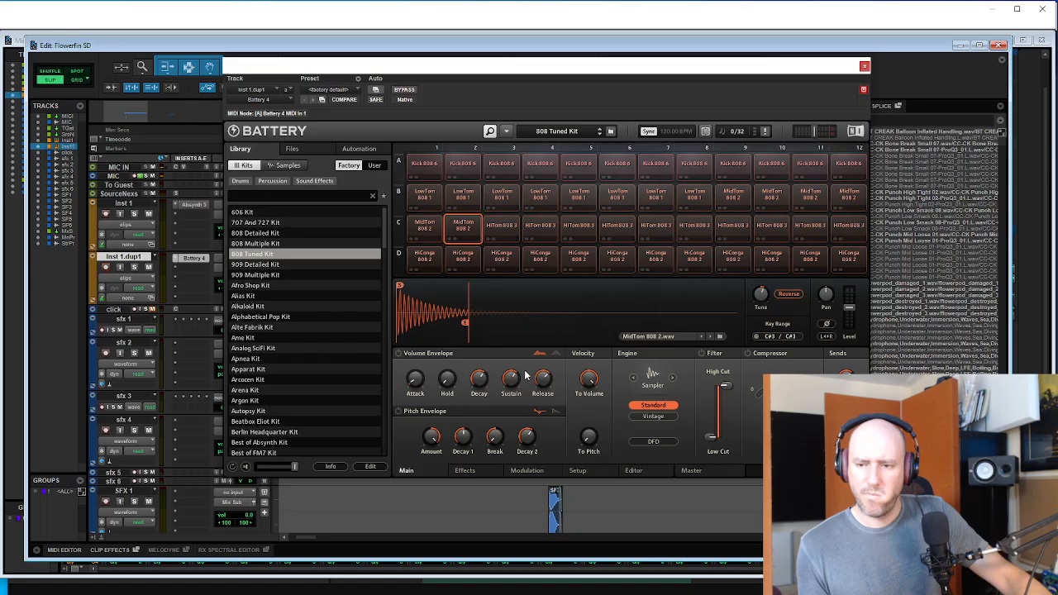
pyautogui.moveTo(402, 294)
pyautogui.mouseDown()
pyautogui.moveTo(401, 314)
pyautogui.moveTo(401, 284)
pyautogui.mouseUp()
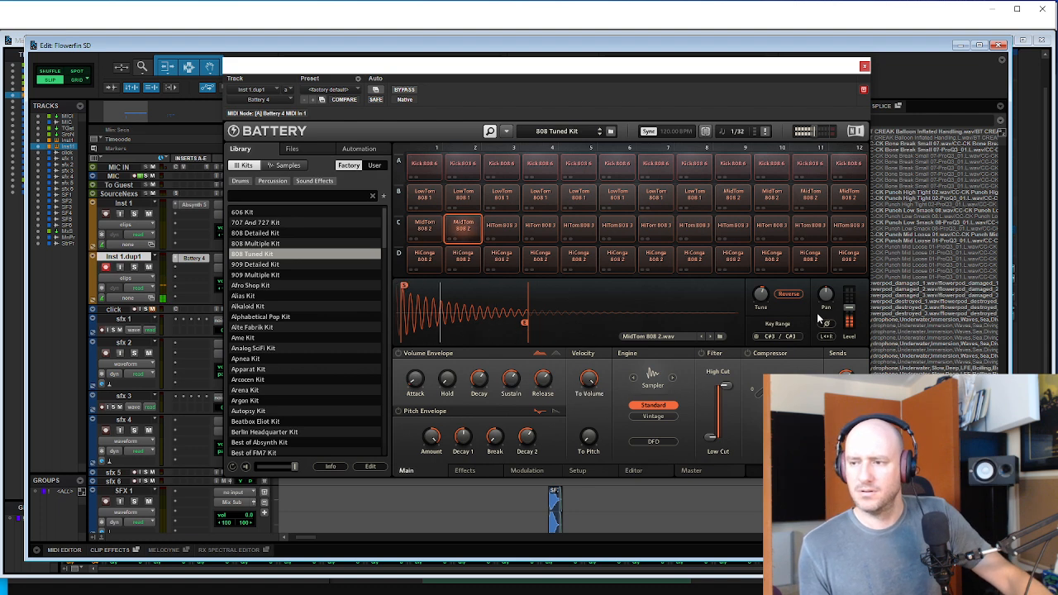
# - Raise the C2 MidTom cell's level and move the Battery window clear of the timeline
pyautogui.moveTo(849, 307); pyautogui.dragTo(848, 284)
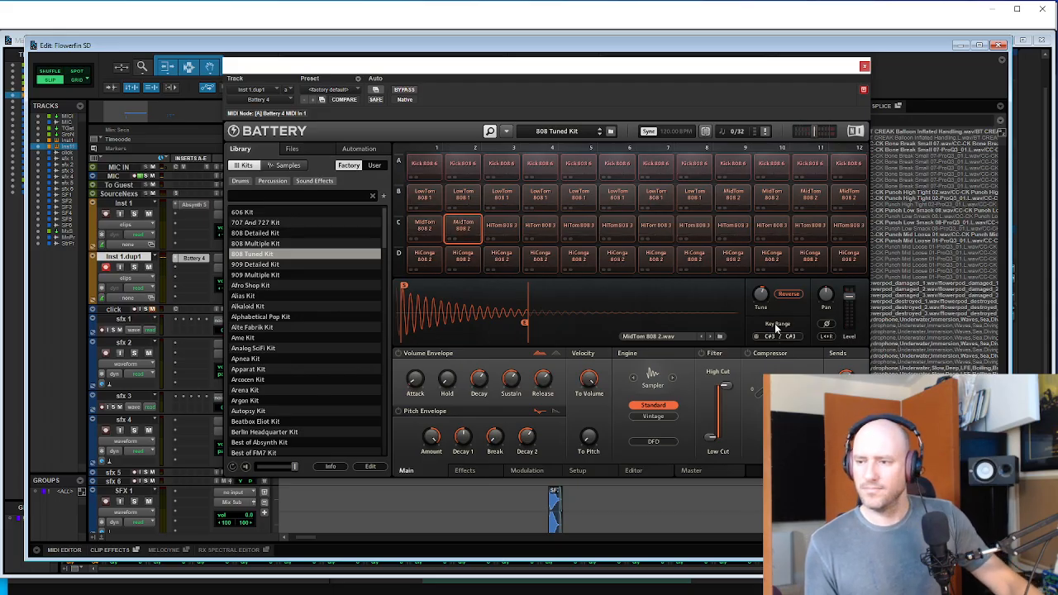
pyautogui.moveTo(850, 298); pyautogui.dragTo(851, 302)
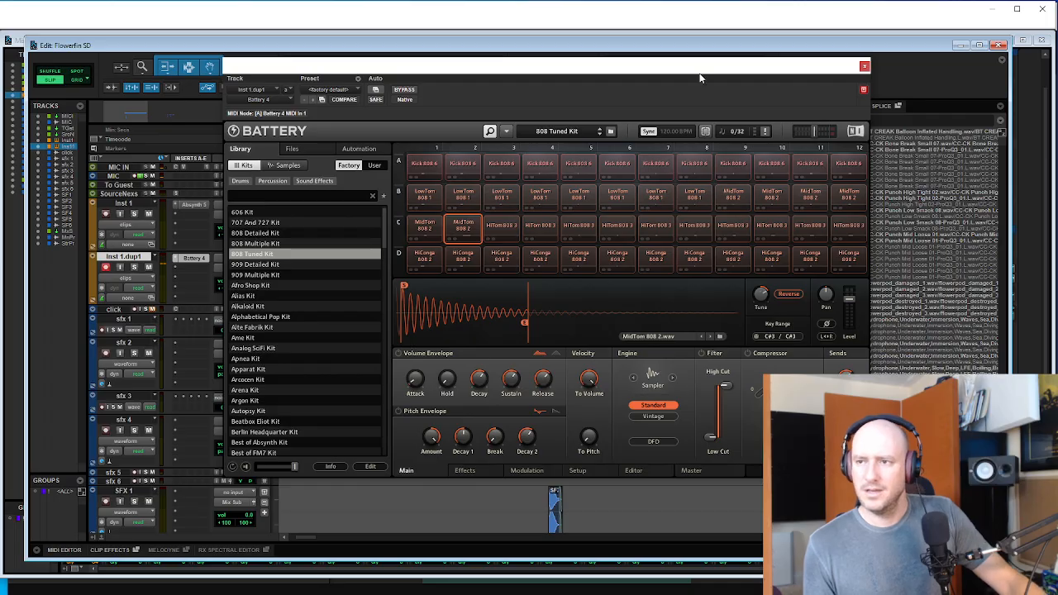
pyautogui.moveTo(704, 67); pyautogui.dragTo(0, 166)
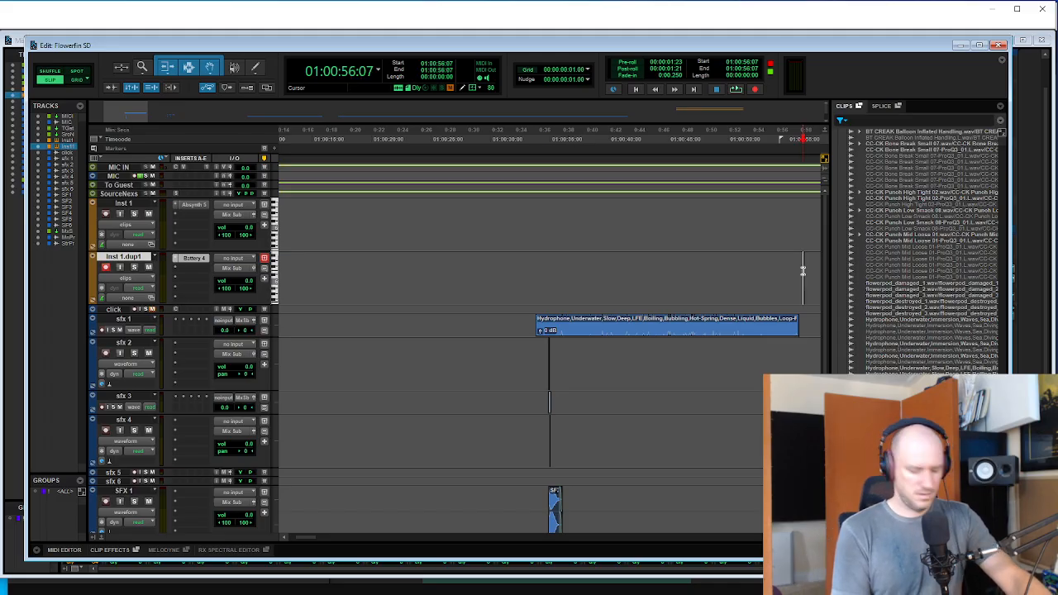
# - Record a Battery performance onto the Inst 1.dup1 and stereo print tracks starting at 01:13:57:12, past the existing clips
pyautogui.press('r')
pyautogui.press('r')
pyautogui.press('r')
pyautogui.press('r')
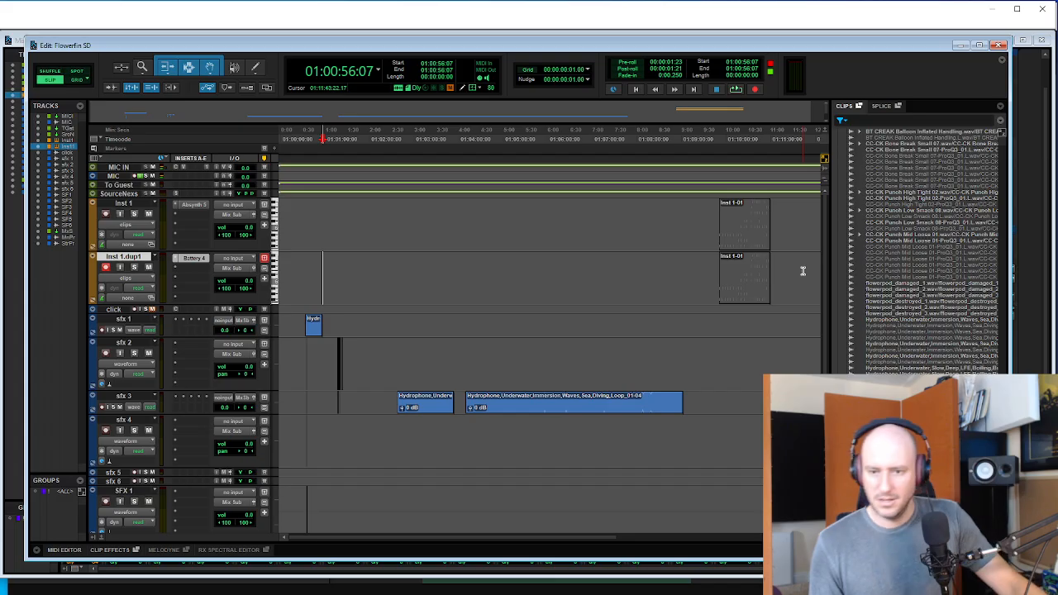
pyautogui.scroll(-5, 619, 354)
pyautogui.scroll(4, 692, 342)
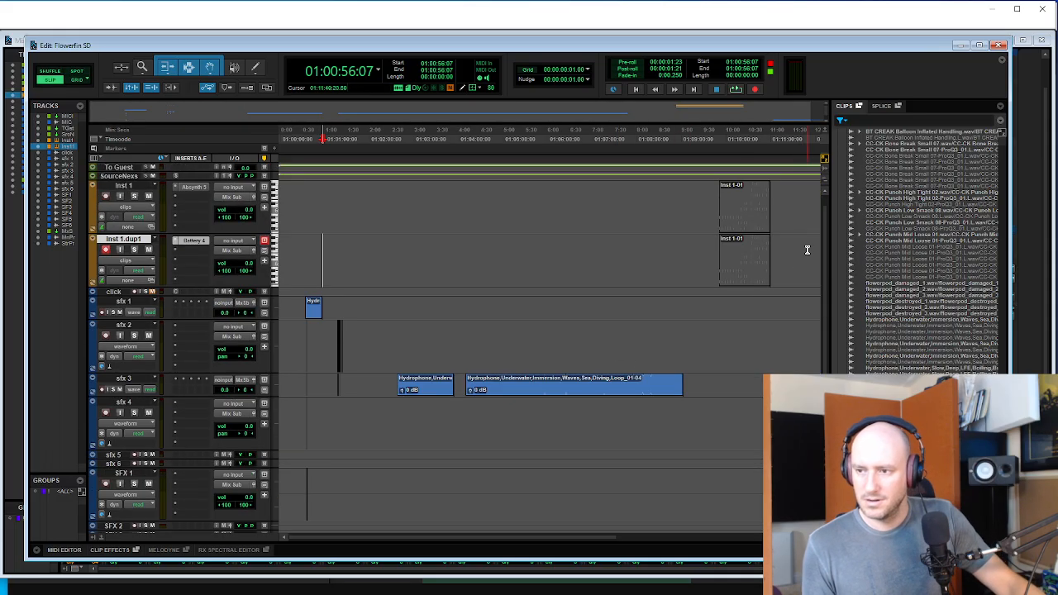
pyautogui.moveTo(807, 250); pyautogui.dragTo(719, 251)
pyautogui.click(625, 256)
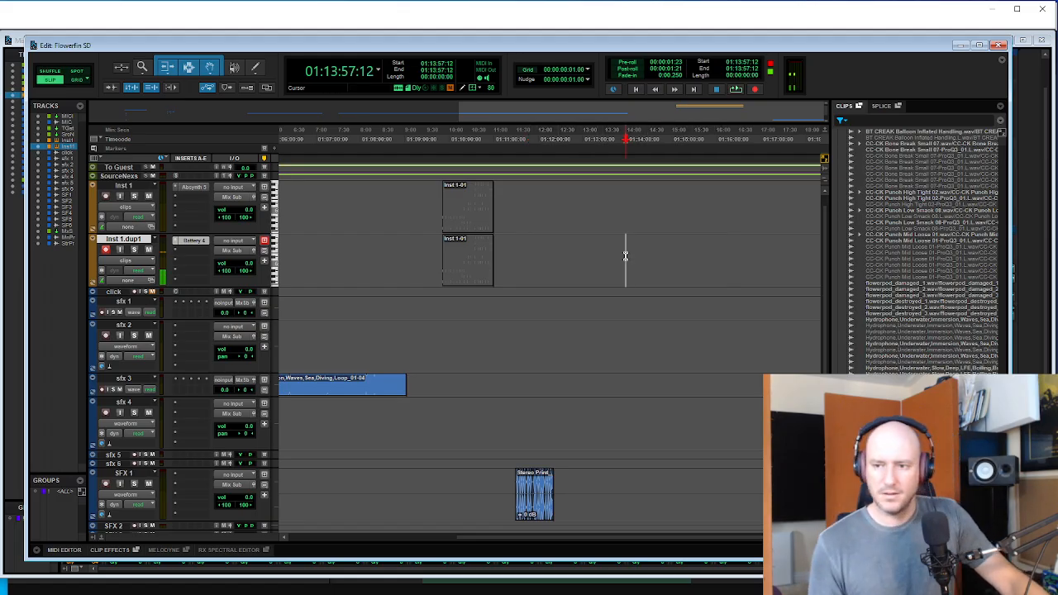
pyautogui.scroll(-3, 597, 268)
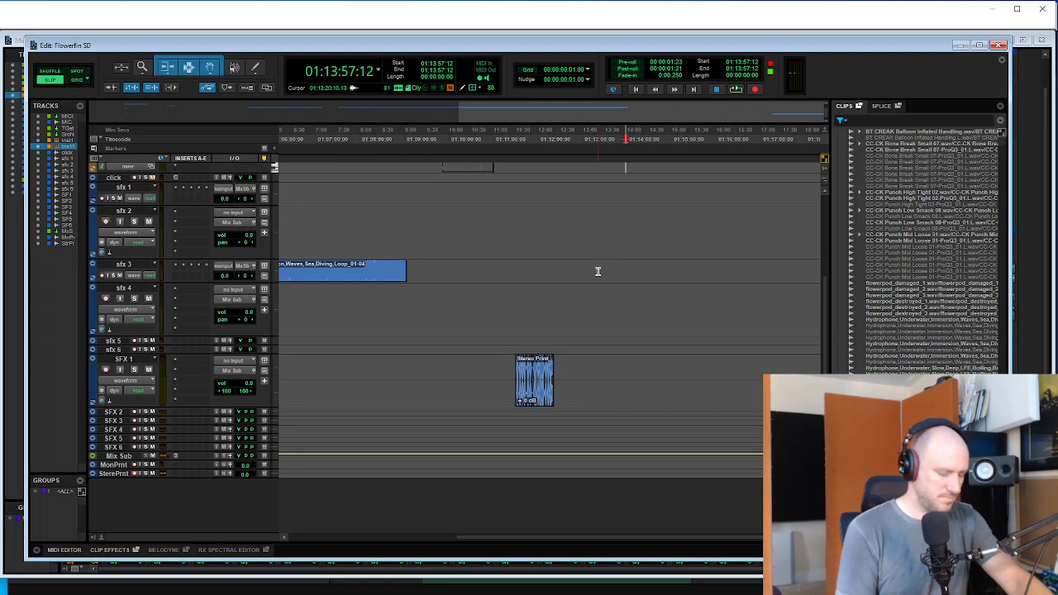
pyautogui.press('space')
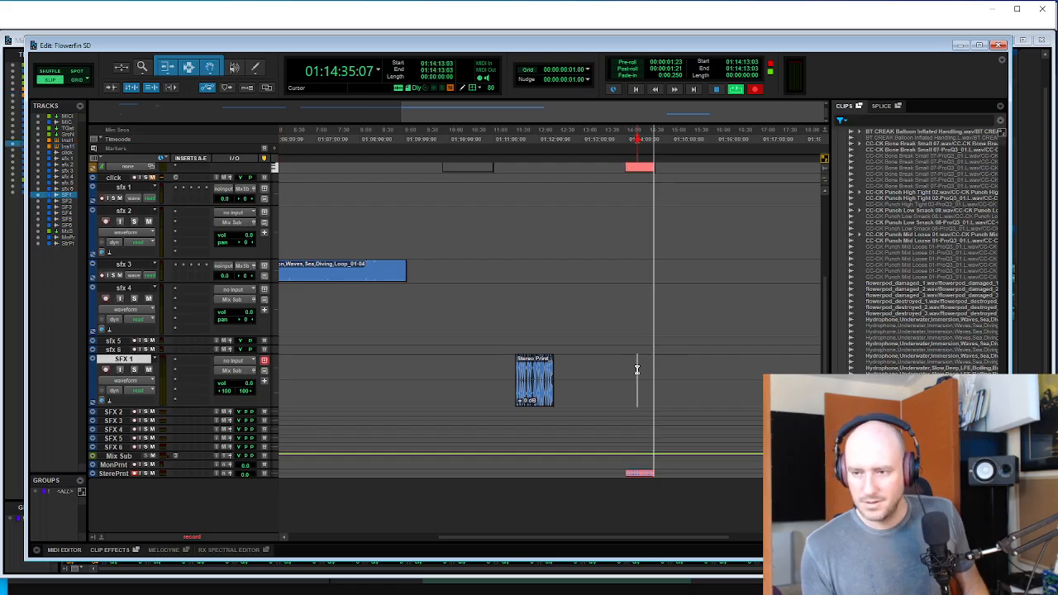
pyautogui.press('space')
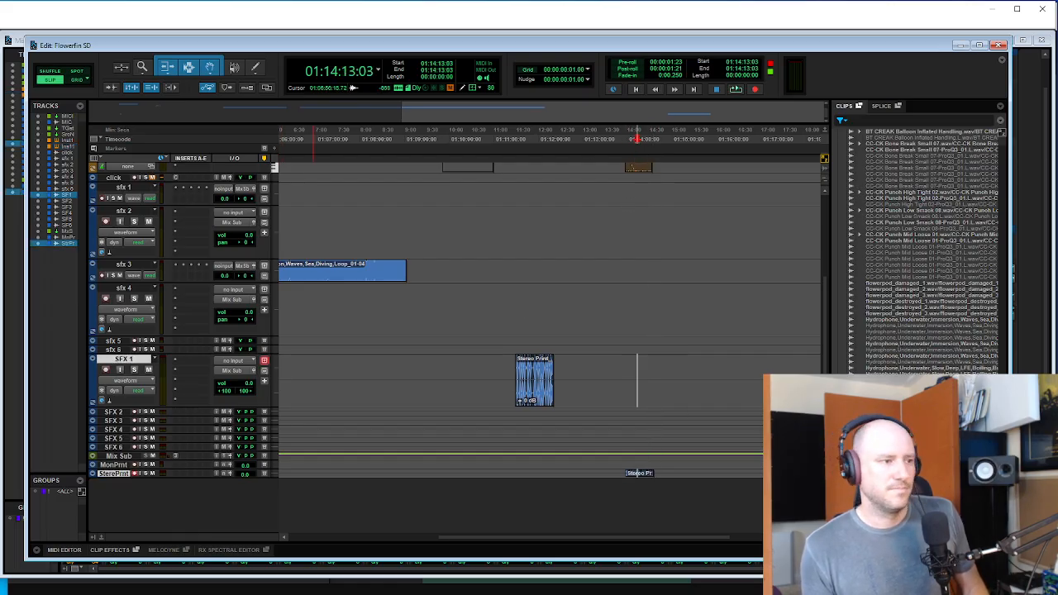
# - Move the newly recorded stereo print clip onto the SFX 1 track and shift it earlier to 01:04:25:05
pyautogui.click(635, 364)
pyautogui.press('t')
pyautogui.press('t')
pyautogui.moveTo(575, 475); pyautogui.dragTo(385, 373)
pyautogui.press('r')
pyautogui.press('r')
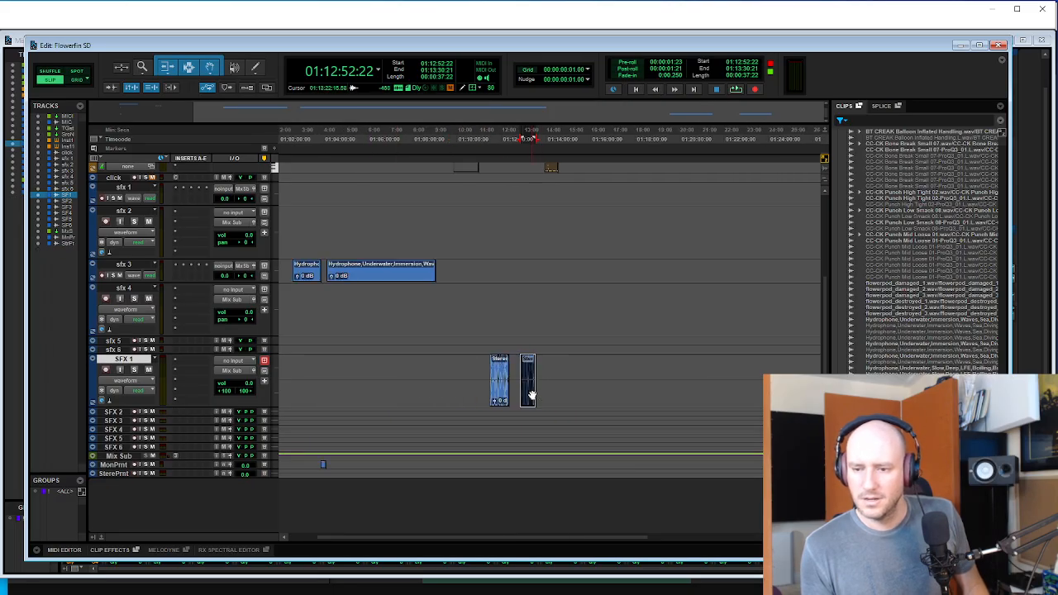
pyautogui.moveTo(530, 395); pyautogui.dragTo(343, 385)
pyautogui.scroll(3, 352, 354)
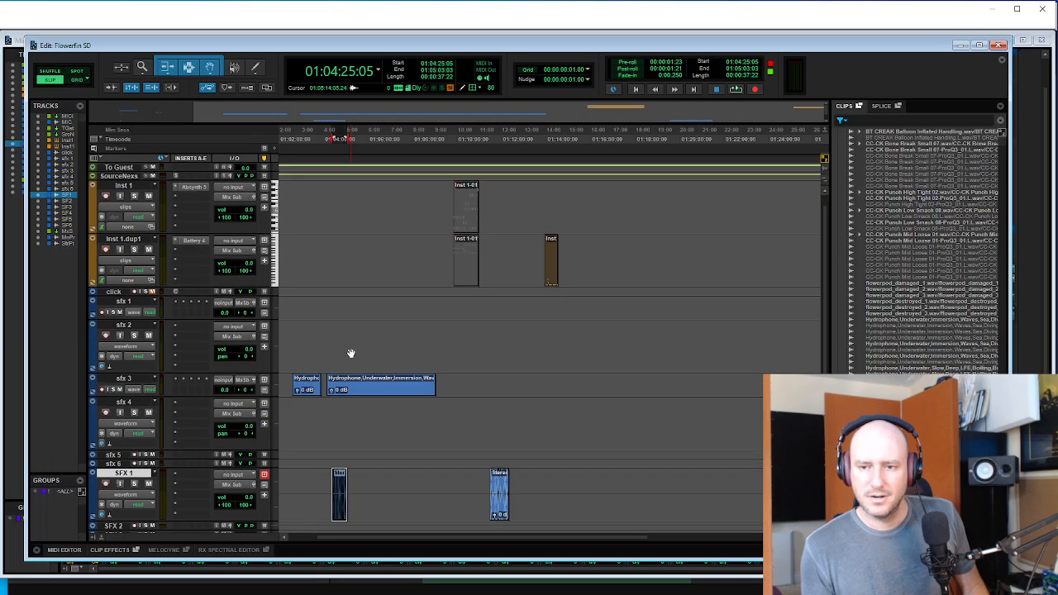
pyautogui.scroll(-3, 352, 354)
# - Shift the printed clip back to 01:00:33:19 and place it on the SFX 2 track
pyautogui.press('t')
pyautogui.press('t')
pyautogui.press('t')
pyautogui.press('t')
pyautogui.press('r')
pyautogui.press('r')
pyautogui.press('r')
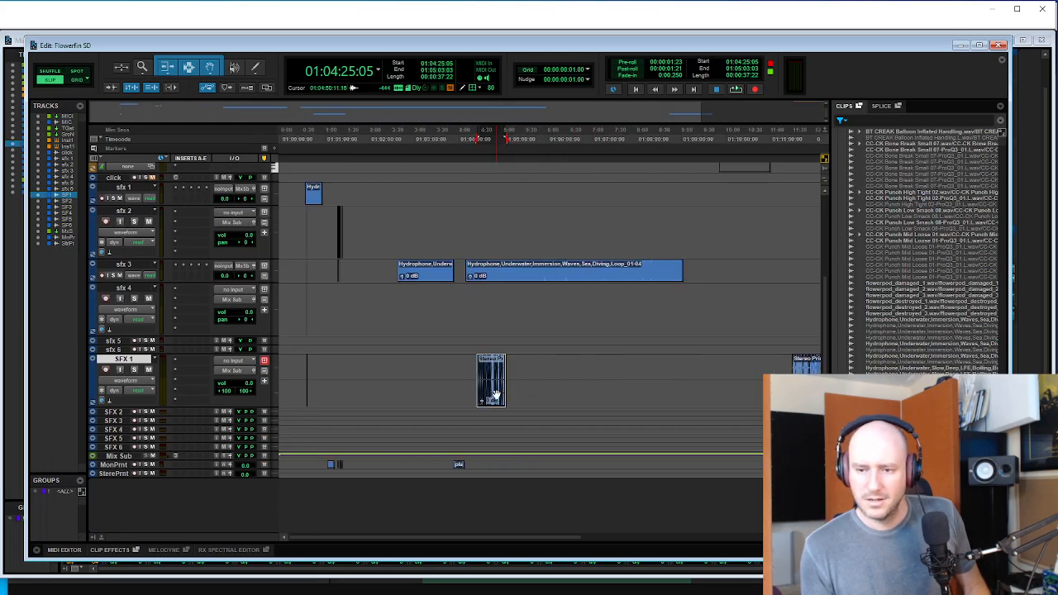
pyautogui.moveTo(493, 395); pyautogui.dragTo(355, 389)
pyautogui.press('t')
pyautogui.press('t')
pyautogui.moveTo(527, 393); pyautogui.dragTo(406, 416)
pyautogui.press('t')
pyautogui.press('t')
# - Increase the SFX 2 track's height and play back the printed clip from 01:00:33:19
pyautogui.press('super+Up')
pyautogui.press('super+Up')
pyautogui.press('super+Up')
pyautogui.press('super+Up')
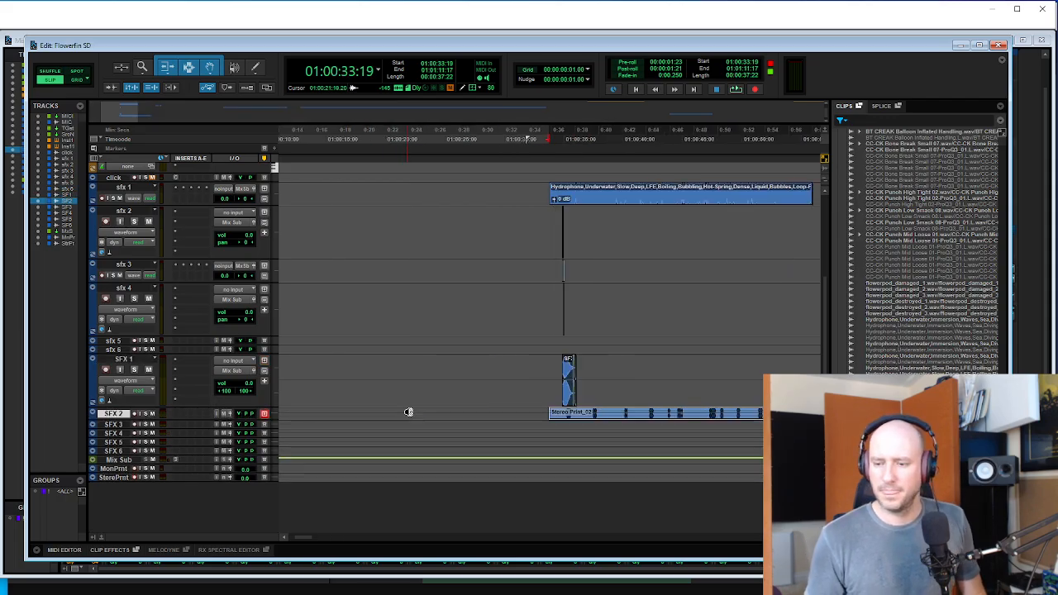
pyautogui.press('space')
pyautogui.press('t')
pyautogui.press('t')
pyautogui.press('t')
pyautogui.press('r')
pyautogui.press('r')
pyautogui.press('r')
pyautogui.press('r')
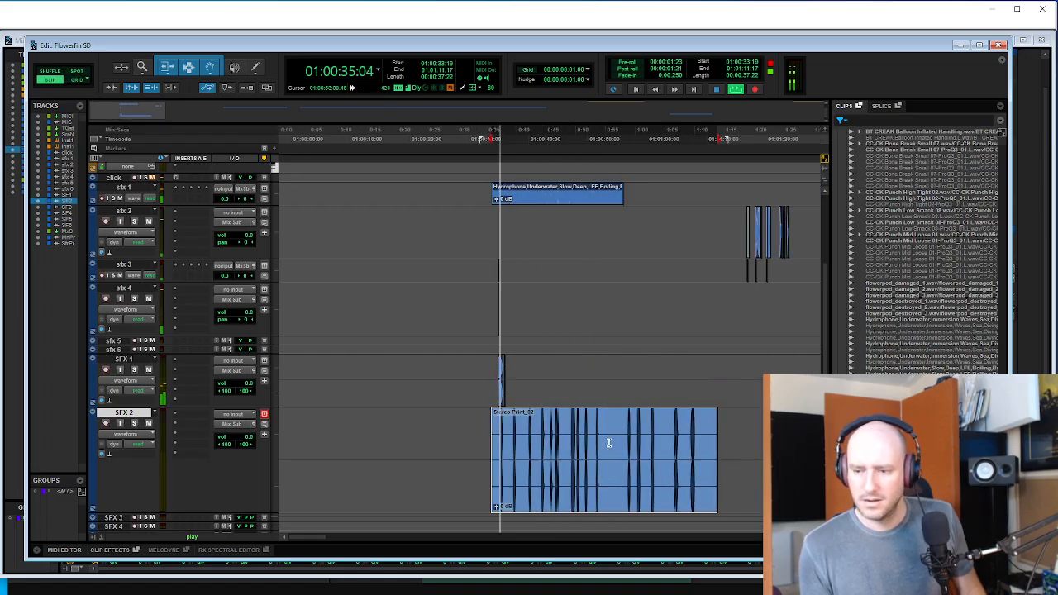
# - Trim the start of the SFX 2 clip to 01:00:56:08 and move the clip back to 01:00:35:02
pyautogui.click(624, 426)
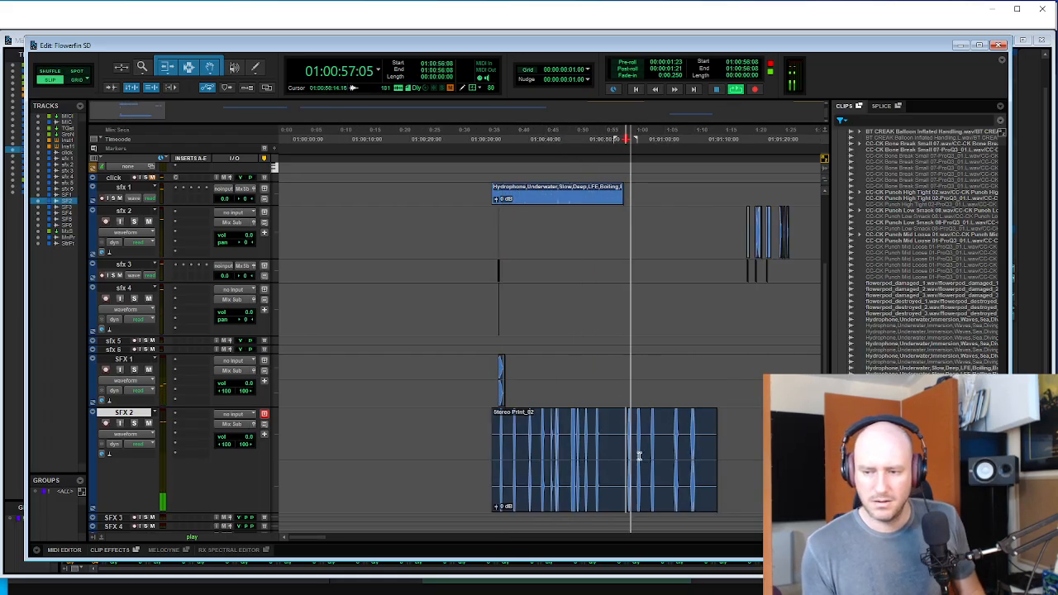
pyautogui.press('a')
pyautogui.press('space')
pyautogui.moveTo(642, 474); pyautogui.dragTo(515, 457)
pyautogui.press('t')
pyautogui.press('t')
pyautogui.press('t')
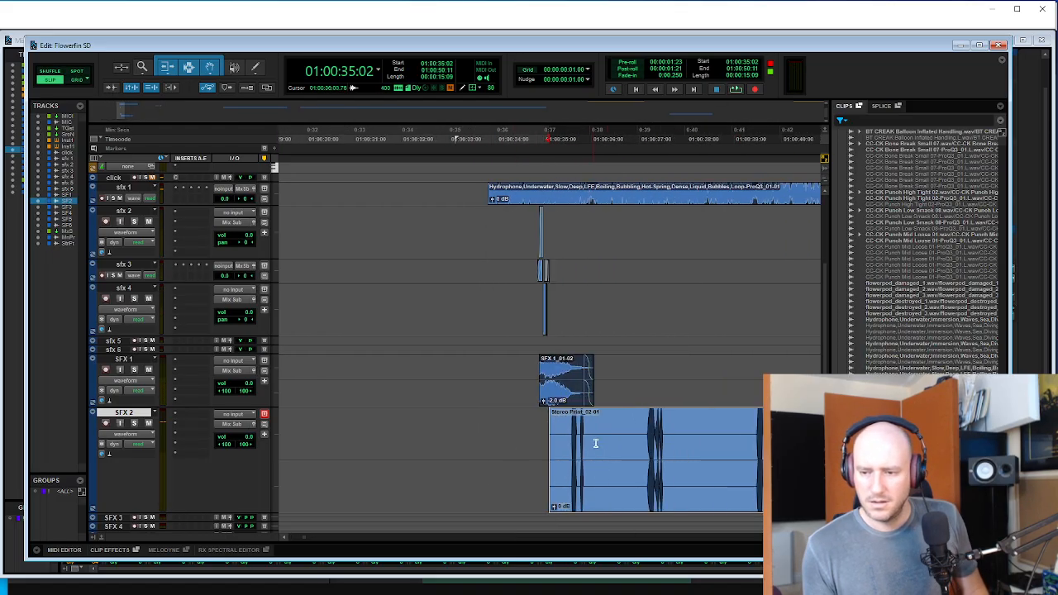
# - Shift the SFX 2 clip earlier to line up a later hit with the SFX 1 clip, and audition from 01:00:34:21
pyautogui.press('space')
pyautogui.moveTo(610, 490); pyautogui.dragTo(504, 469)
pyautogui.press('space')
pyautogui.click(538, 425)
pyautogui.press('space')
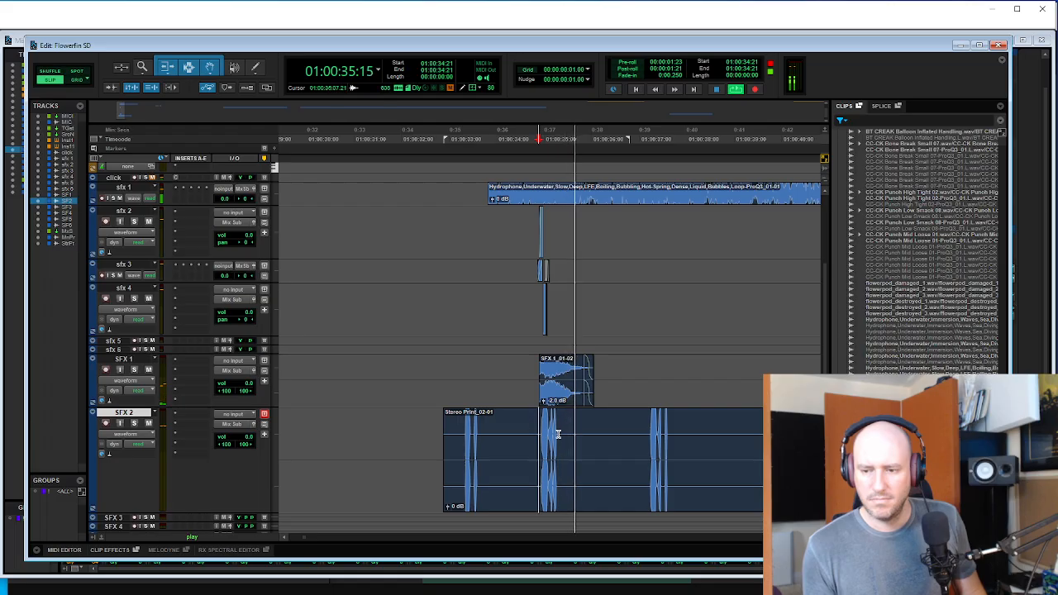
# - Zoom in on the layered hit and play it again from 01:00:34:19
pyautogui.press('space')
pyautogui.click(598, 488)
pyautogui.press('t')
pyautogui.click(540, 427)
pyautogui.press('space')
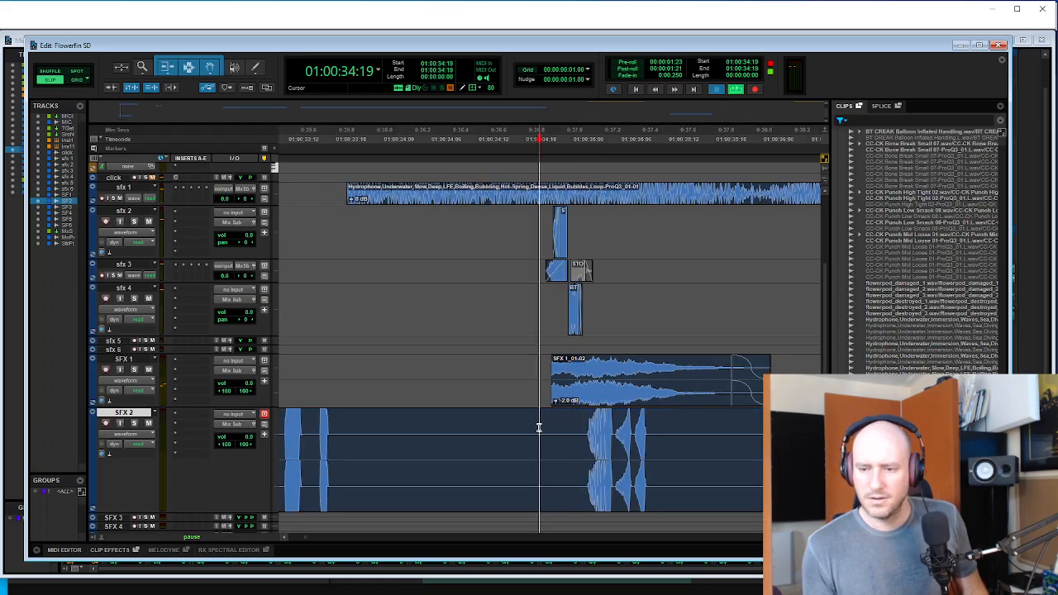
# - Reduce the waveform display height and trim the start of the SFX 2 clip to 01:00:34:22, just before the next hit
pyautogui.press('r')
pyautogui.press('space')
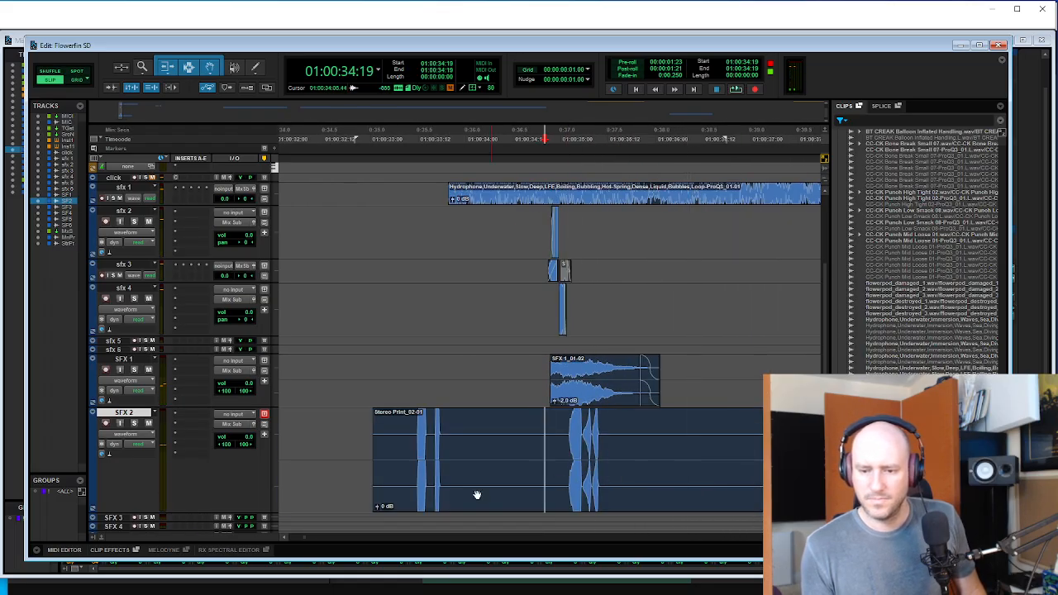
pyautogui.scroll(-1, 568, 456)
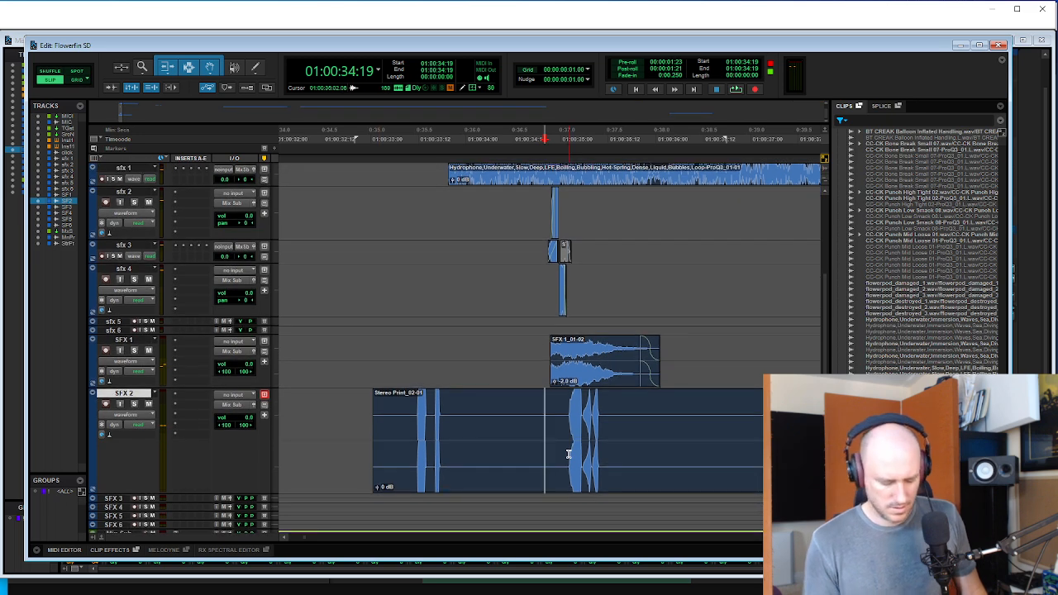
pyautogui.hotkey('ctrl', 'alt', '[')
pyautogui.hotkey('ctrl', 'alt', '[')
pyautogui.hotkey('ctrl', 'alt', '[')
pyautogui.hotkey('ctrl', 'alt', '[')
pyautogui.press('r')
pyautogui.press('r')
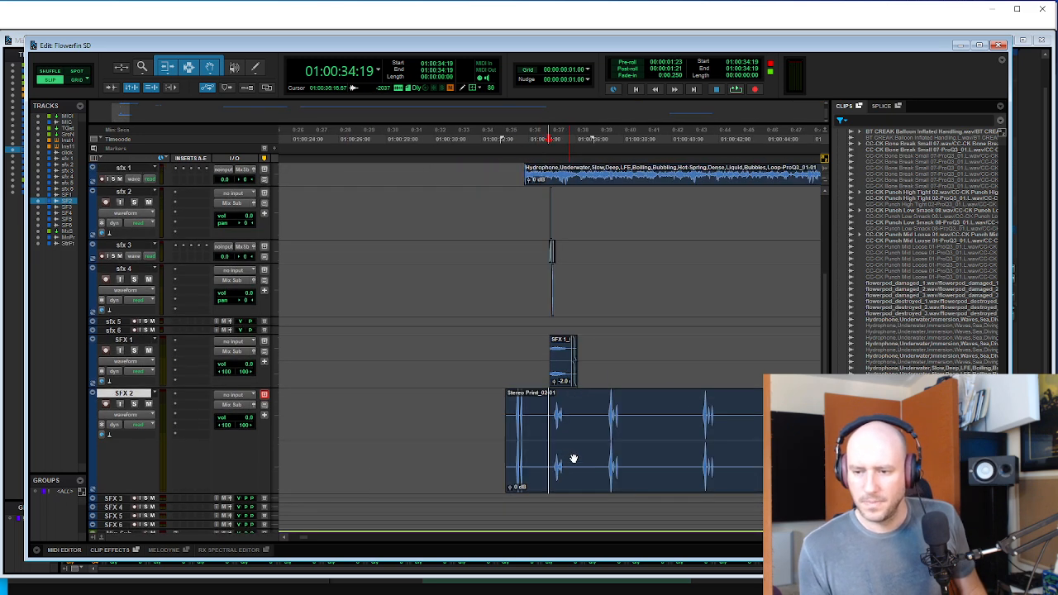
pyautogui.press('a')
pyautogui.click(574, 470)
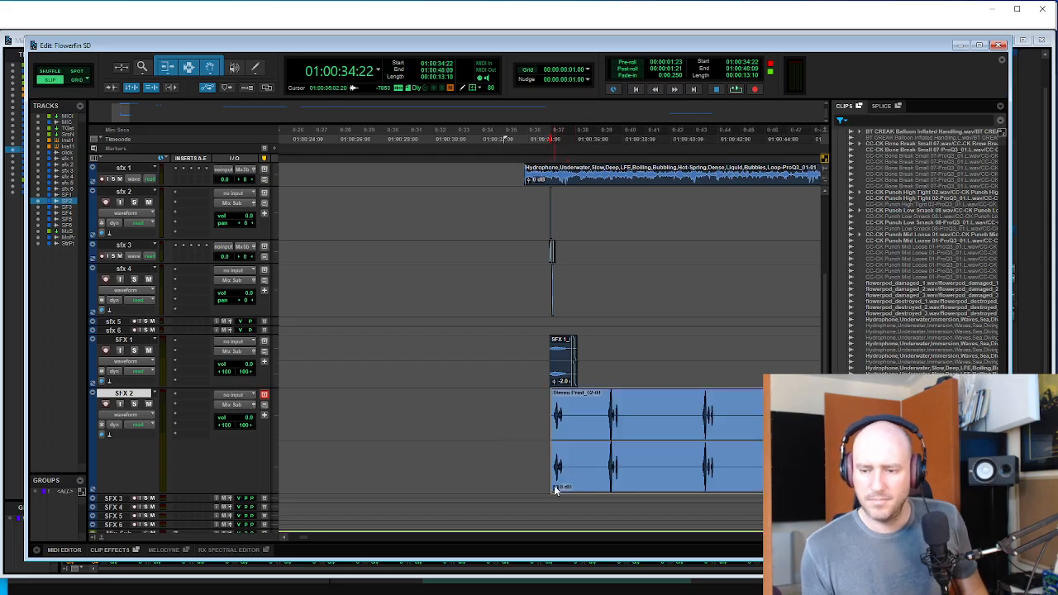
# - Raise the SFX 2 clip's gain to +8.6 dB and audition the layered hit from 01:00:34:16
pyautogui.click(545, 438)
pyautogui.press('space')
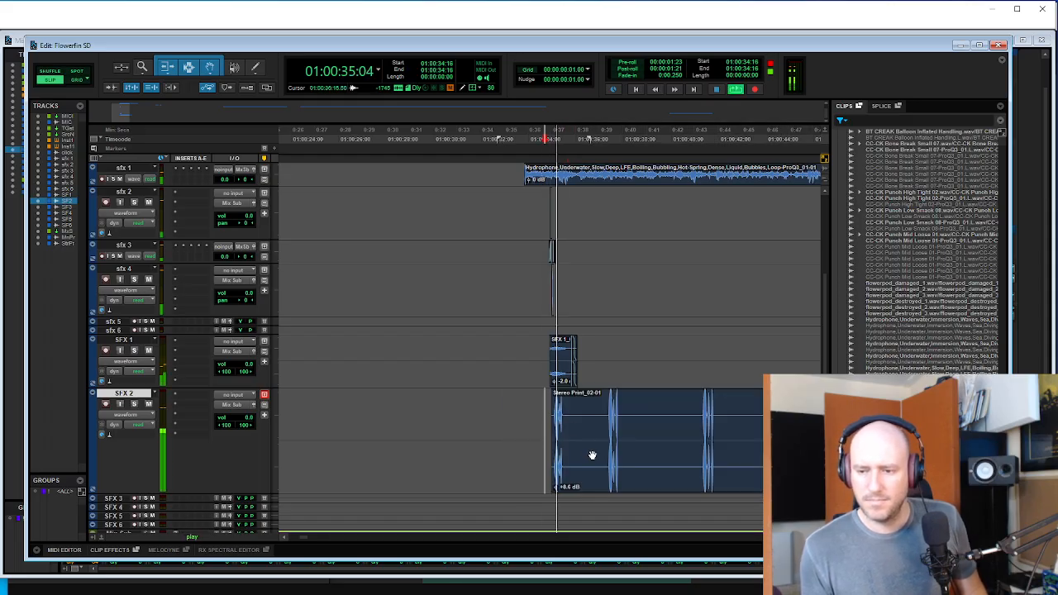
pyautogui.press('t')
pyautogui.press('t')
pyautogui.press('space')
# - Shift the SFX 2 clip earlier to line up its second hit group with the SFX 1 clip, and audition from 01:00:34:20
pyautogui.click(585, 463)
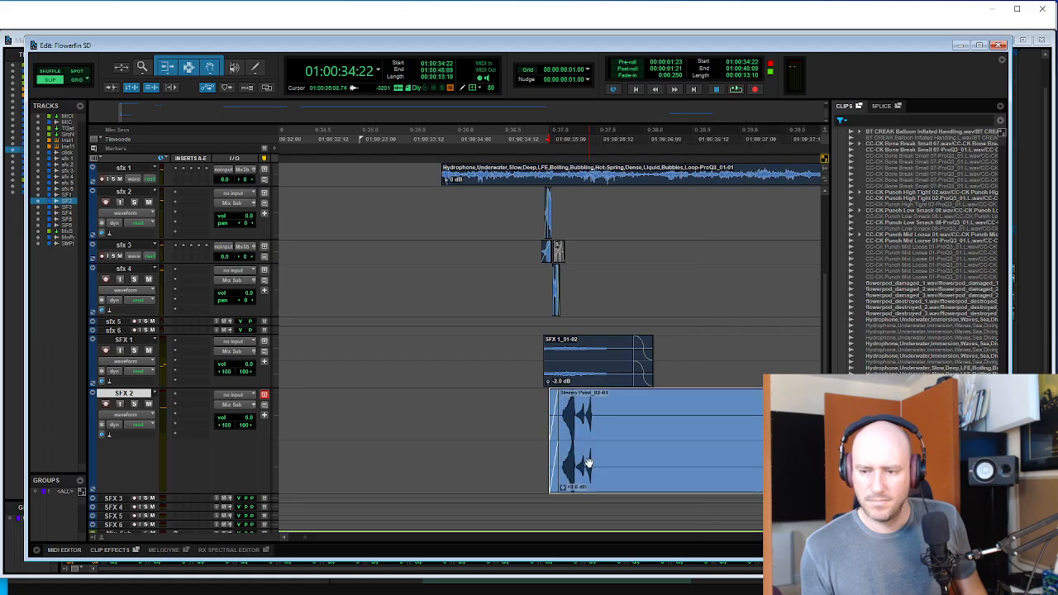
pyautogui.press('r')
pyautogui.moveTo(699, 477); pyautogui.dragTo(586, 454)
pyautogui.click(546, 403)
pyautogui.press('space')
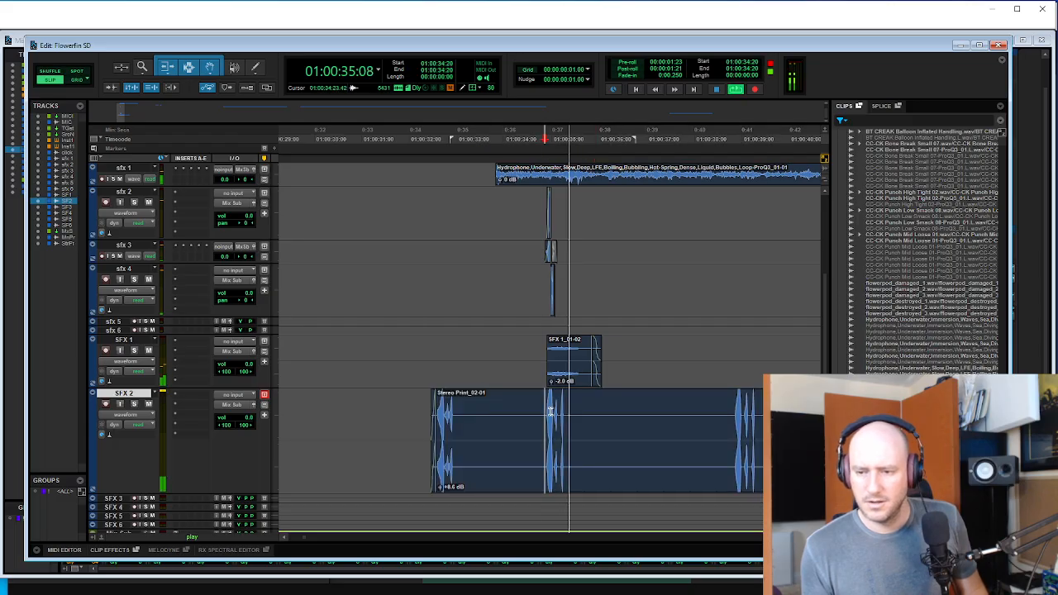
pyautogui.press('t')
pyautogui.press('t')
pyautogui.press('space')
# - Shift the SFX 2 clip earlier again so its third hit group aligns with the SFX 1 clip, and play it
pyautogui.click(580, 460)
pyautogui.press('r')
pyautogui.press('r')
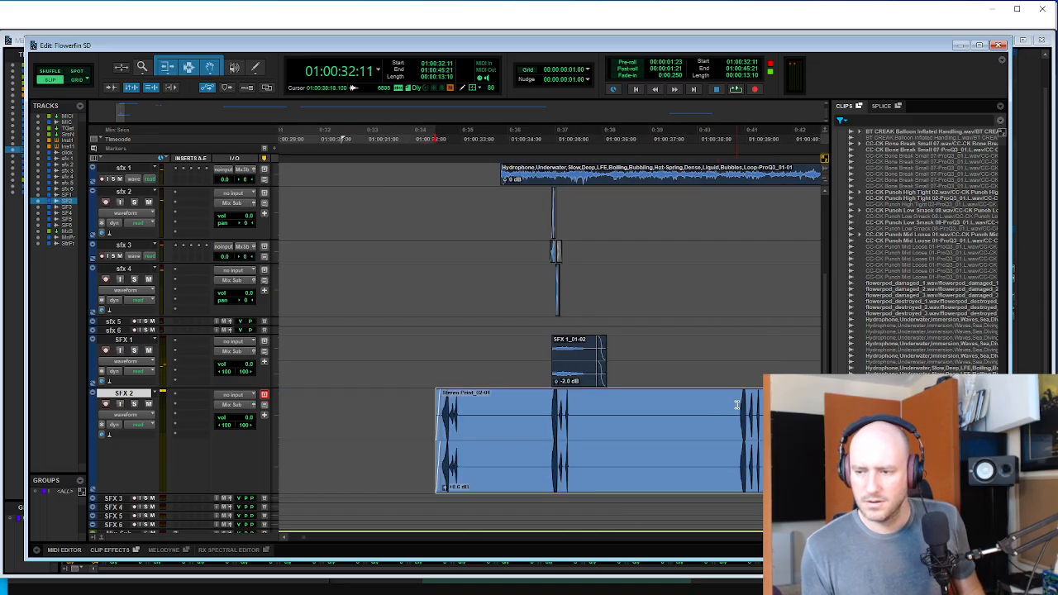
pyautogui.click(737, 405)
pyautogui.moveTo(744, 463); pyautogui.dragTo(564, 441)
pyautogui.click(553, 406)
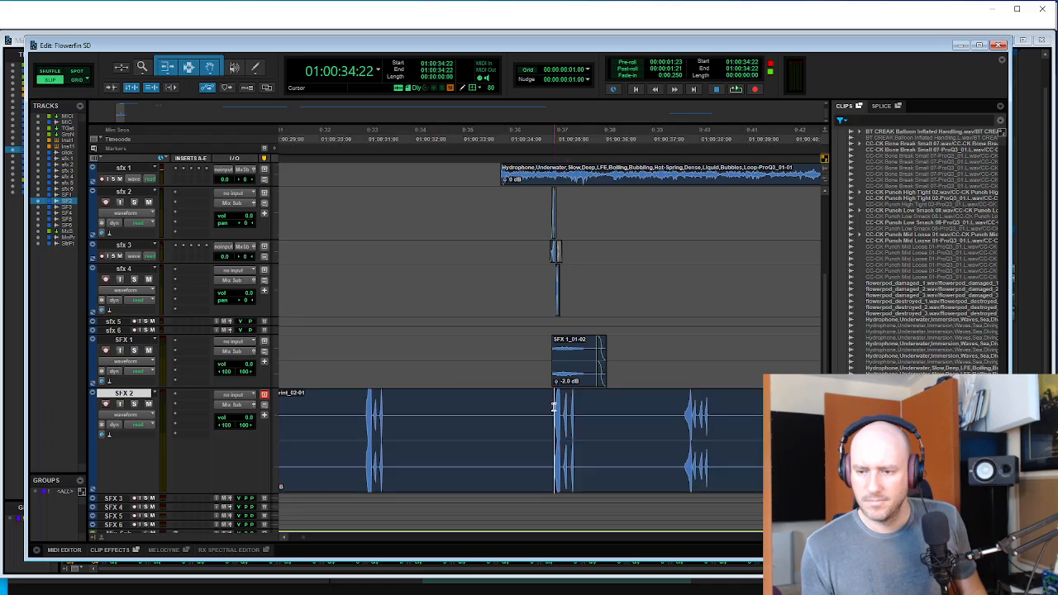
pyautogui.press('space')
pyautogui.press('space')
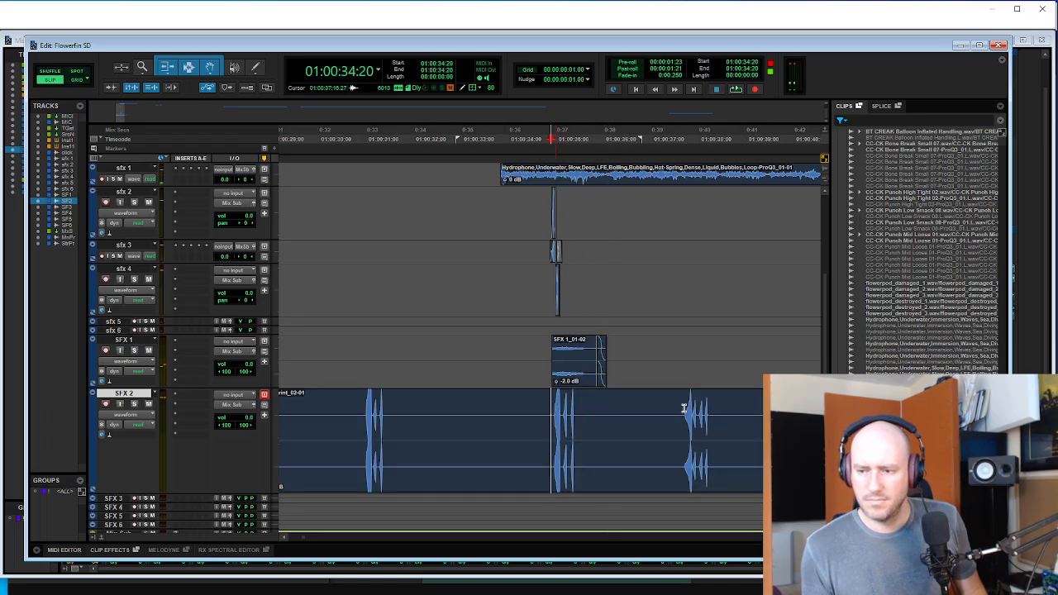
# - Move the SFX 2 clip to start at 01:00:25:18, aligning the last hit group with SFX 1, and audition from 01:00:34:19
pyautogui.moveTo(691, 472); pyautogui.dragTo(549, 399)
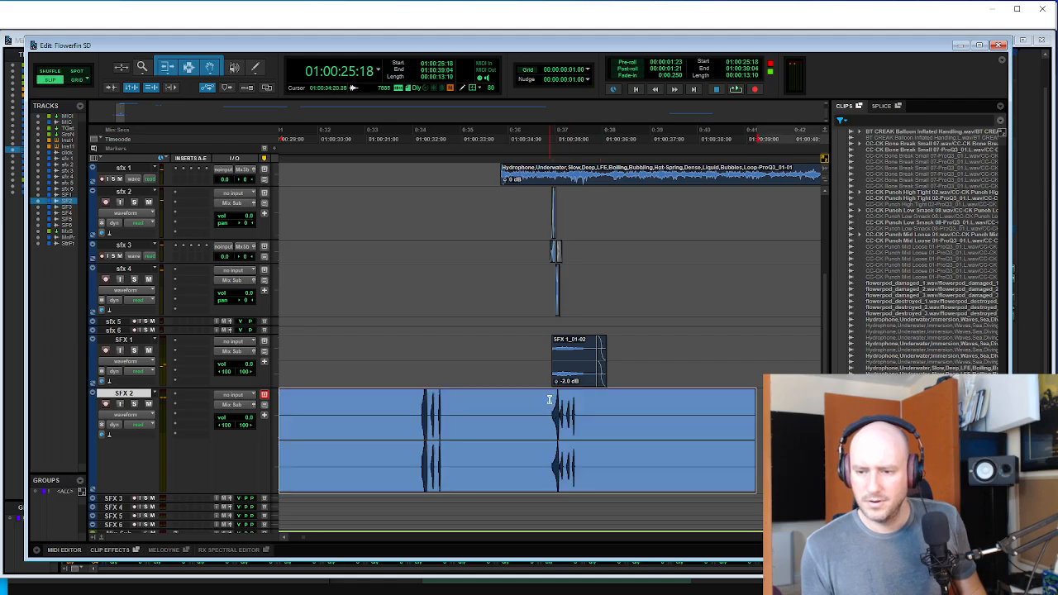
pyautogui.click(550, 401)
pyautogui.press('t')
pyautogui.press('space')
pyautogui.press('space')
pyautogui.click(546, 406)
pyautogui.press('space')
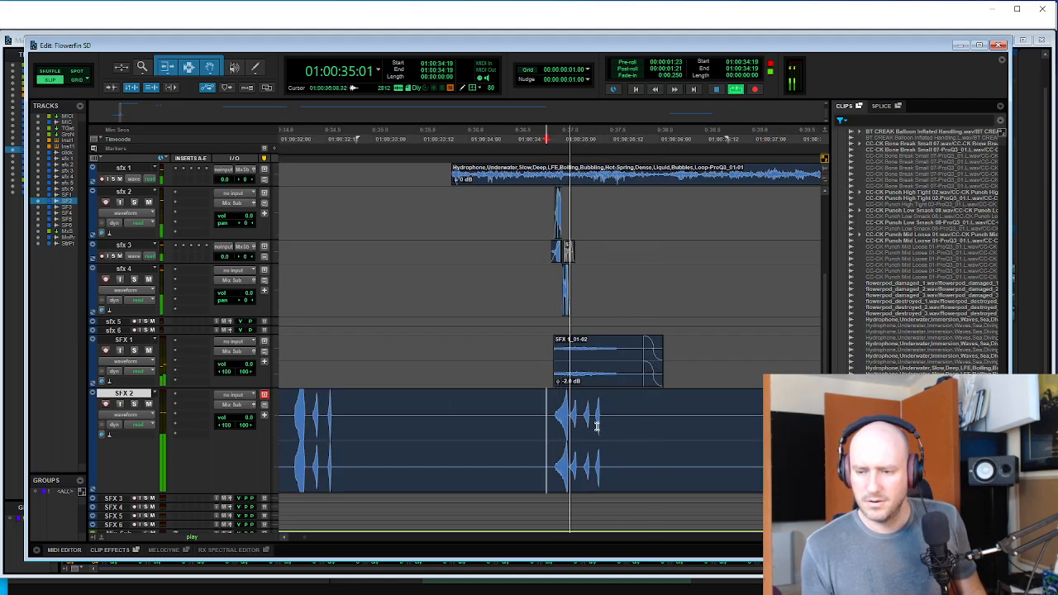
pyautogui.press('r')
pyautogui.press('space')
# - Play the earlier SFX 2 hit group from 01:00:31:23 and compare it with the hit aligned to SFX 1
pyautogui.click(438, 425)
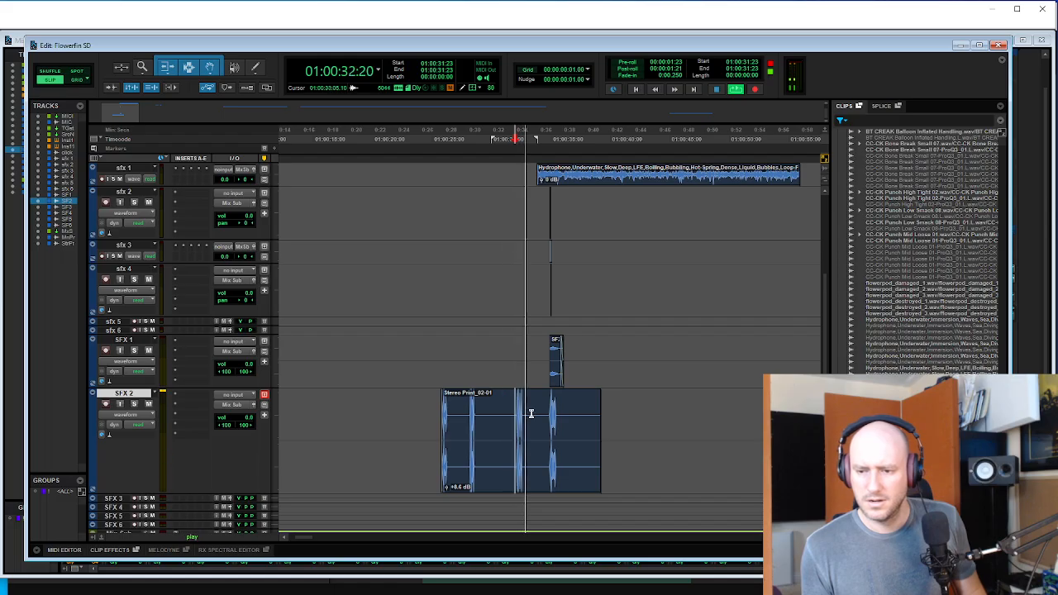
pyautogui.press('t')
pyautogui.press('t')
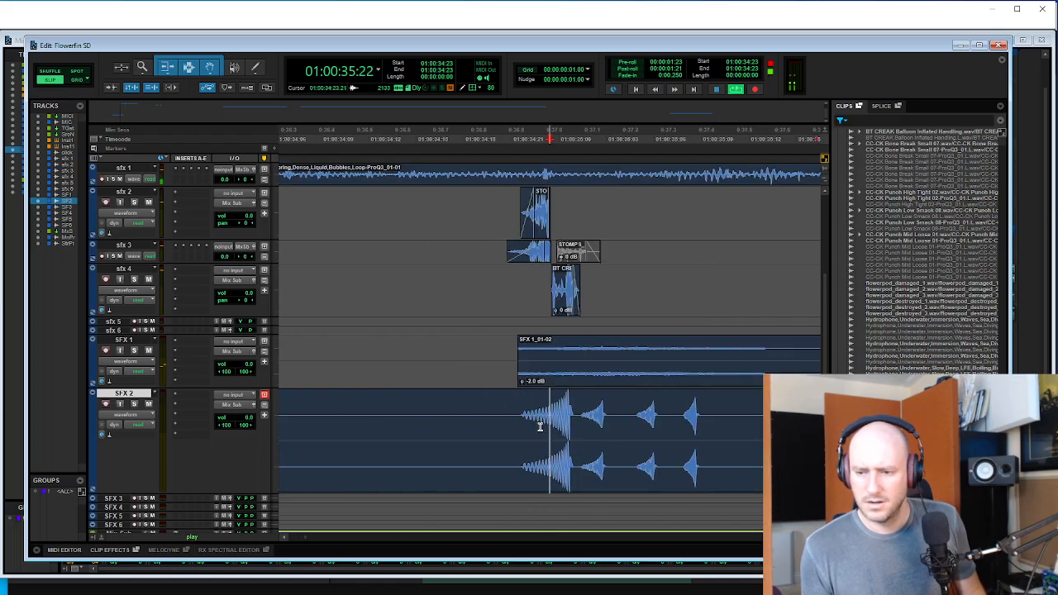
pyautogui.press('space')
pyautogui.click(517, 406)
pyautogui.press('space')
# - Split the last two small hits off the SFX 2 clip, move them earlier to tighten the rhythm, and audition from 01:00:34:21
pyautogui.click(634, 409)
pyautogui.press('b')
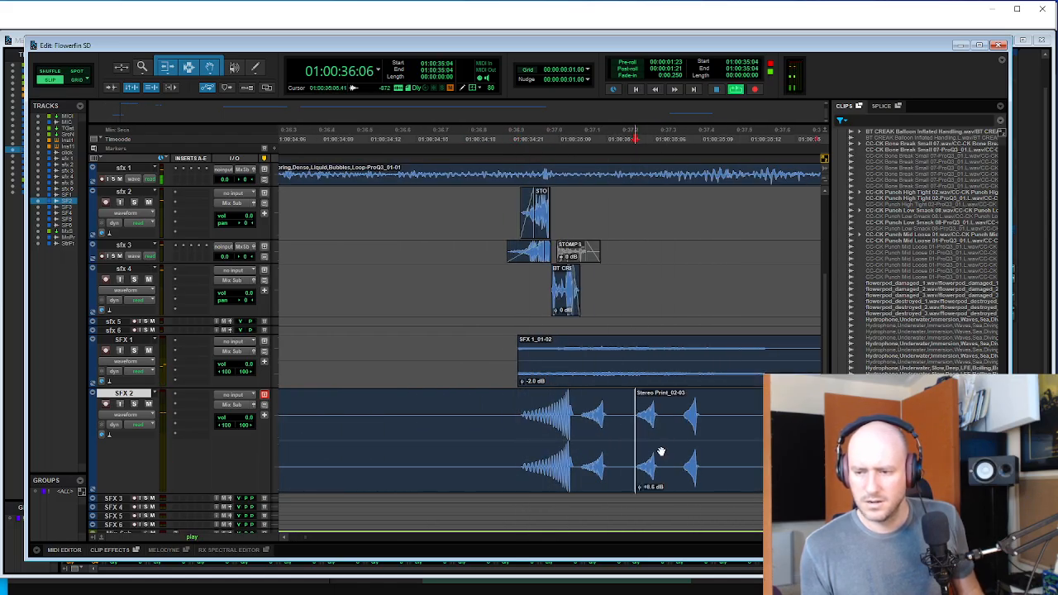
pyautogui.moveTo(660, 451)
pyautogui.mouseDown()
pyautogui.moveTo(632, 444)
pyautogui.moveTo(668, 443)
pyautogui.mouseUp()
pyautogui.click(504, 405)
pyautogui.press('space')
pyautogui.click(661, 411)
pyautogui.press('b')
pyautogui.press('space')
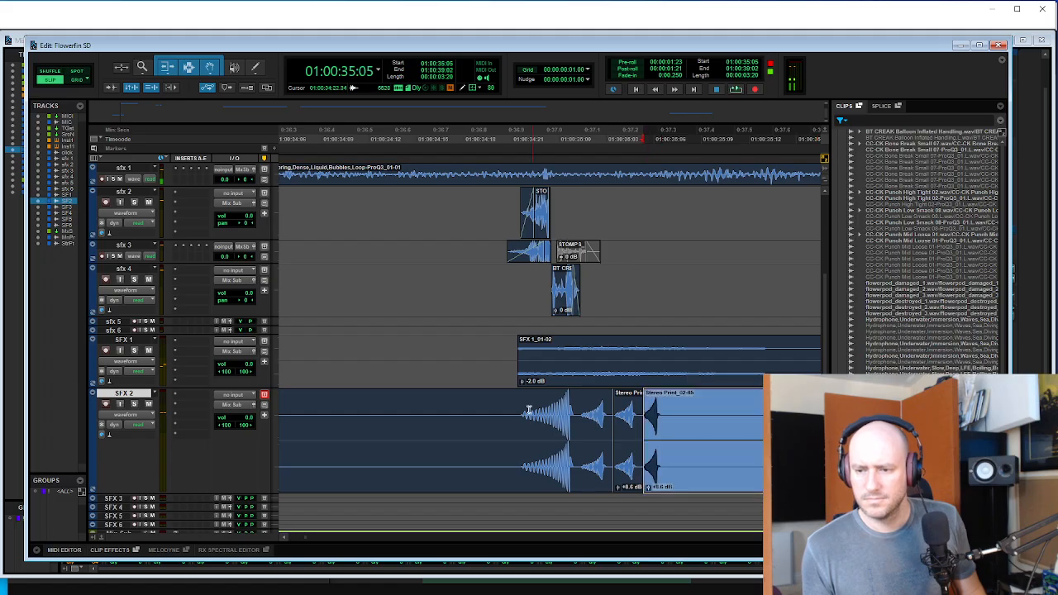
pyautogui.click(514, 405)
pyautogui.press('space')
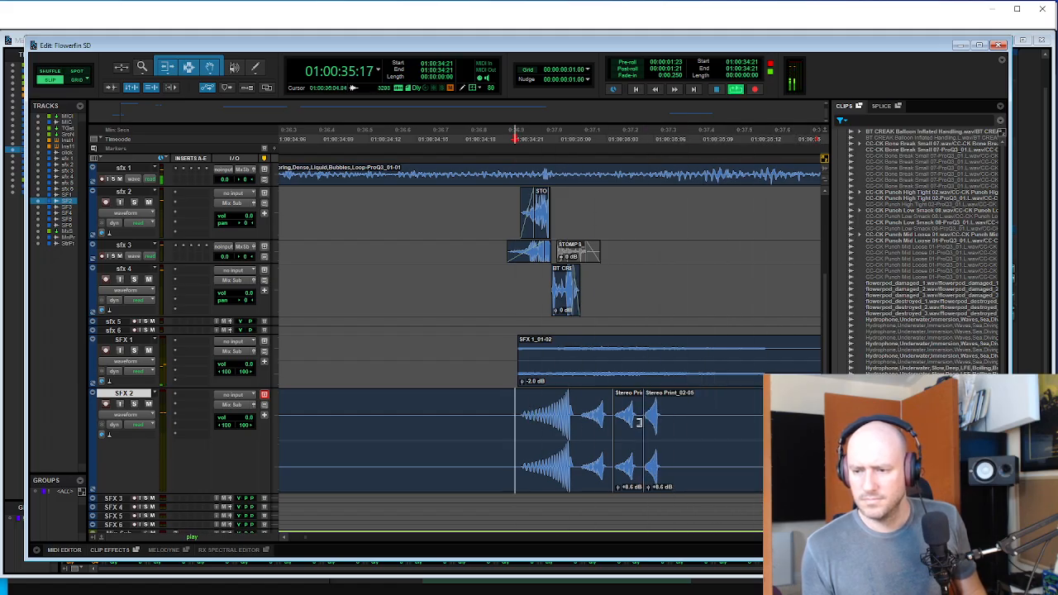
# - Audition the preceding SFX 2 hit group and cut its last hit, from 01:00:32:12 to 01:00:32:16
pyautogui.press('r')
pyautogui.press('r')
pyautogui.press('r')
pyautogui.press('r')
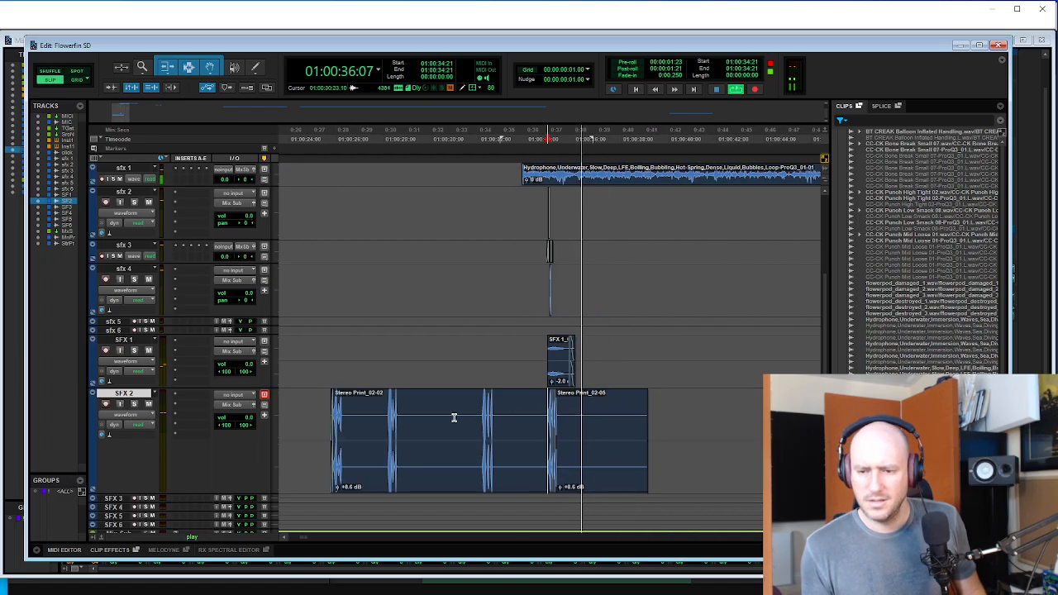
pyautogui.press('space')
pyautogui.click(488, 407)
pyautogui.press('space')
pyautogui.press('t')
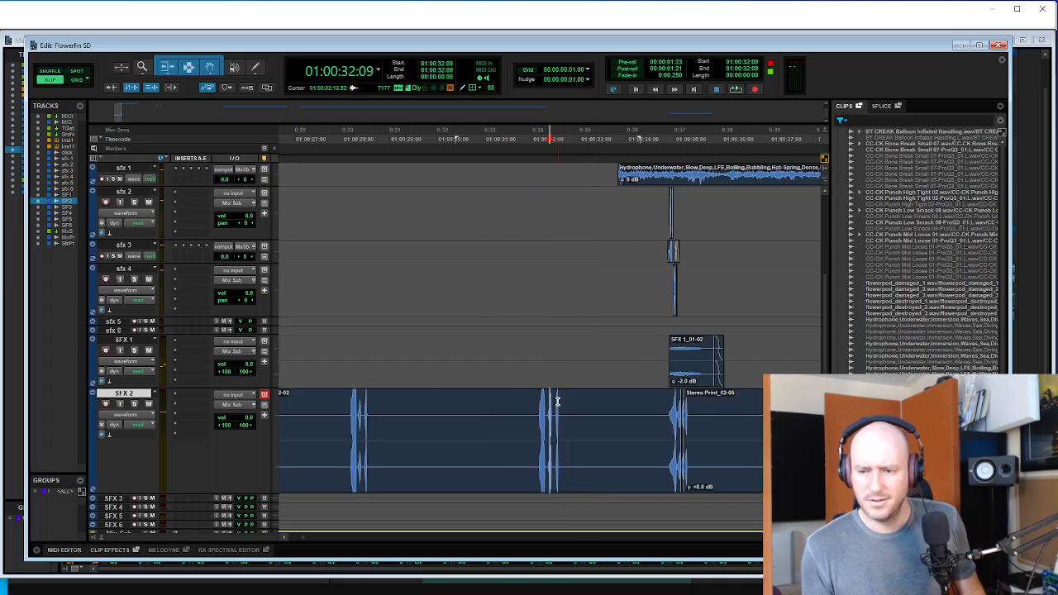
pyautogui.moveTo(554, 400); pyautogui.dragTo(562, 400)
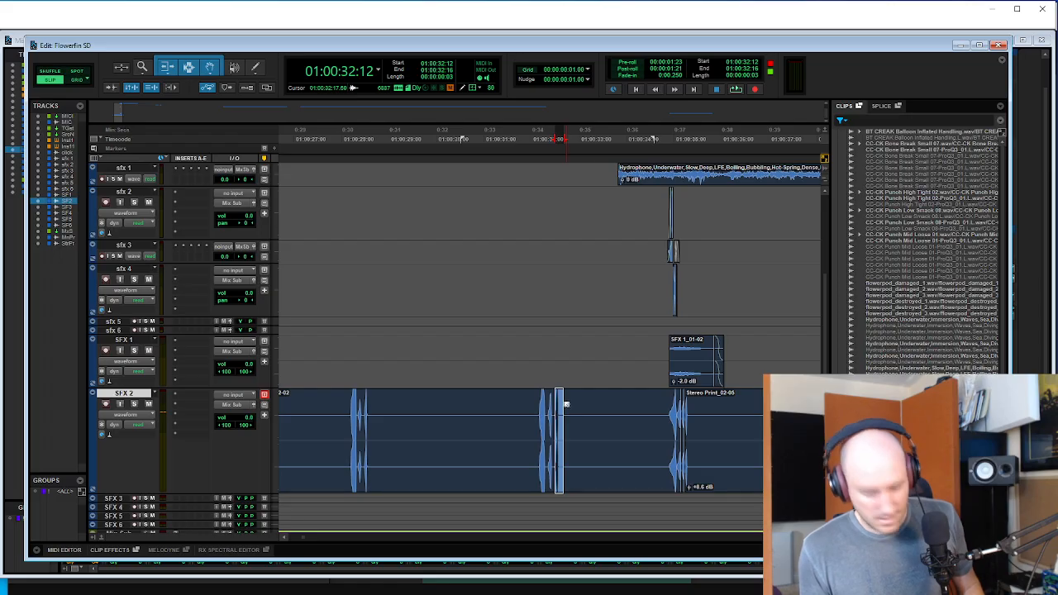
pyautogui.press('Delete')
# - Paste the cut hit on SFX 2 at 01:00:35:05 and audition the sequence from 01:00:34:21
pyautogui.click(669, 403)
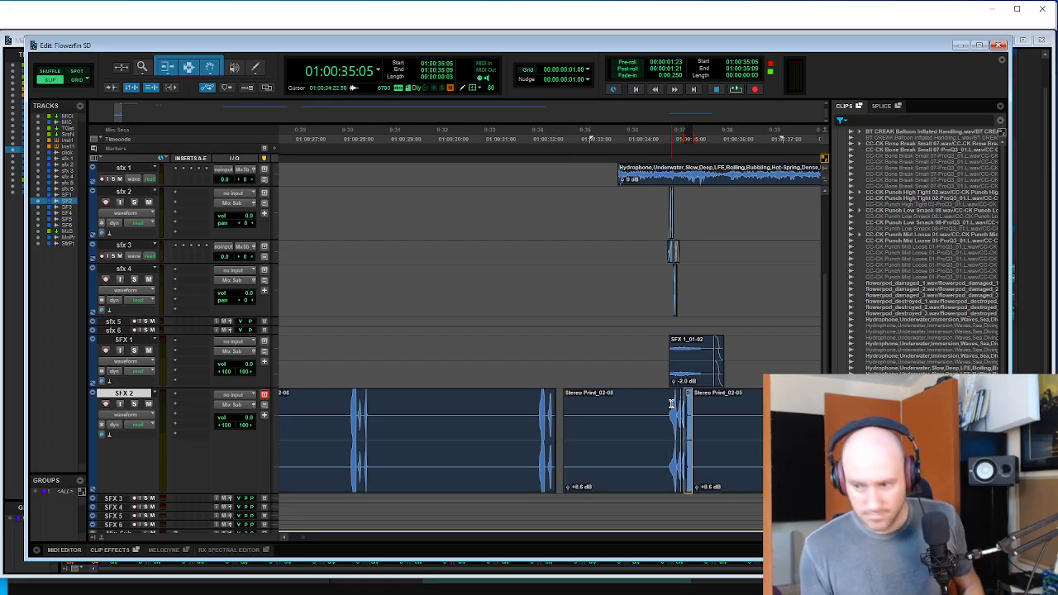
pyautogui.press('t')
pyautogui.press('t')
pyautogui.press('t')
pyautogui.click(420, 411)
pyautogui.press('space')
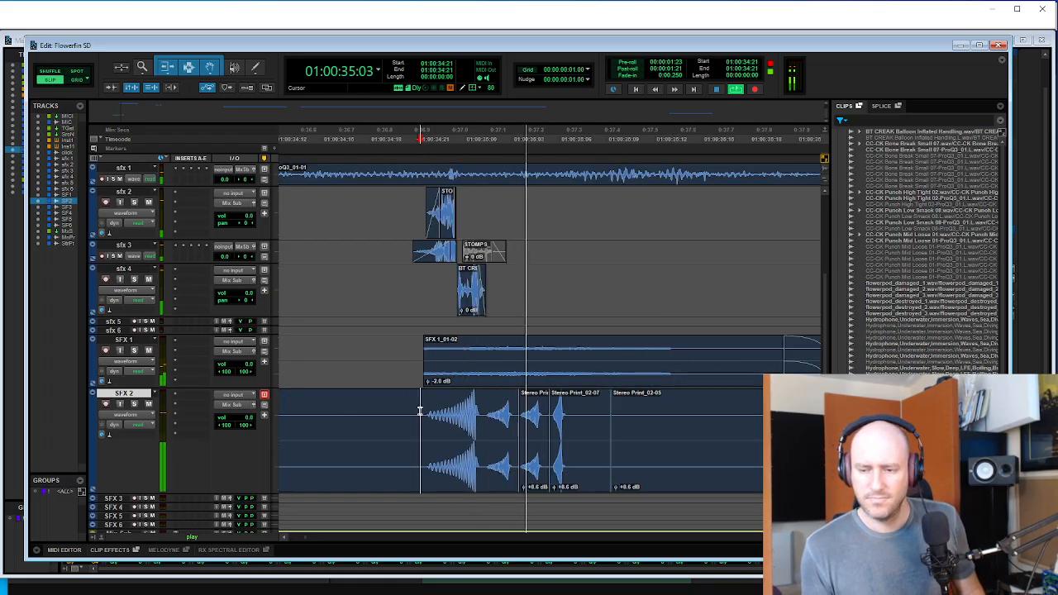
# - Play the earlier SFX 2 hit group around 01:00:28:02 to look for a replacement final hit
pyautogui.press('r')
pyautogui.press('r')
pyautogui.press('r')
pyautogui.press('r')
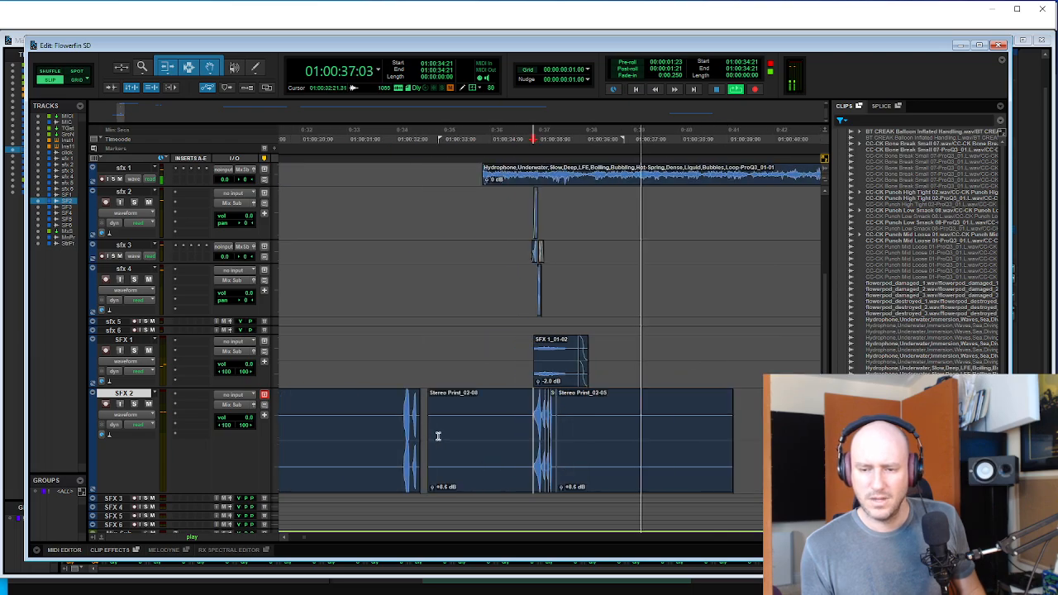
pyautogui.click(379, 413)
pyautogui.press('space')
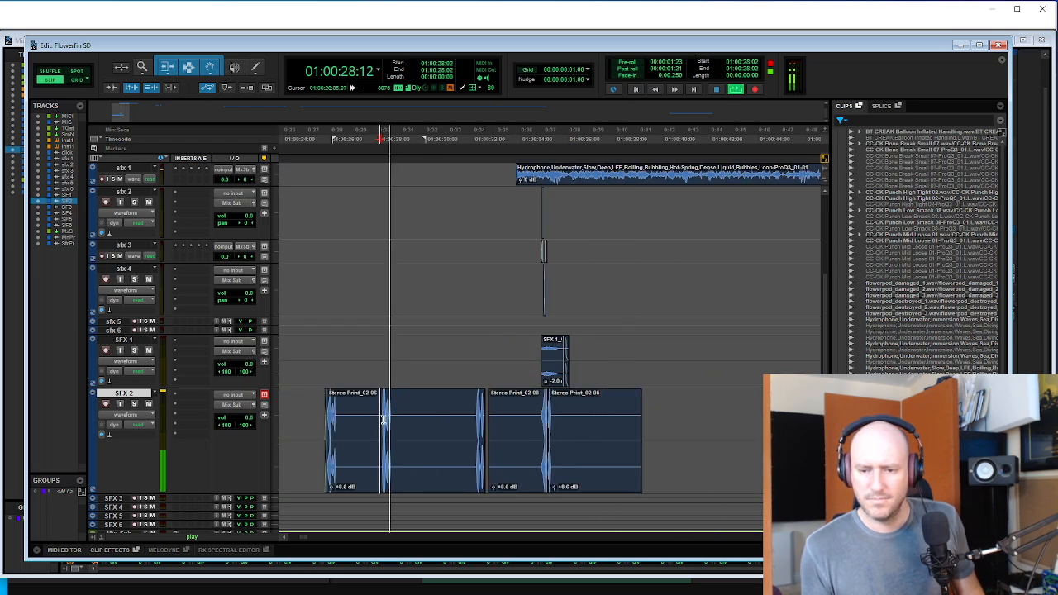
pyautogui.press('space')
pyautogui.press('space')
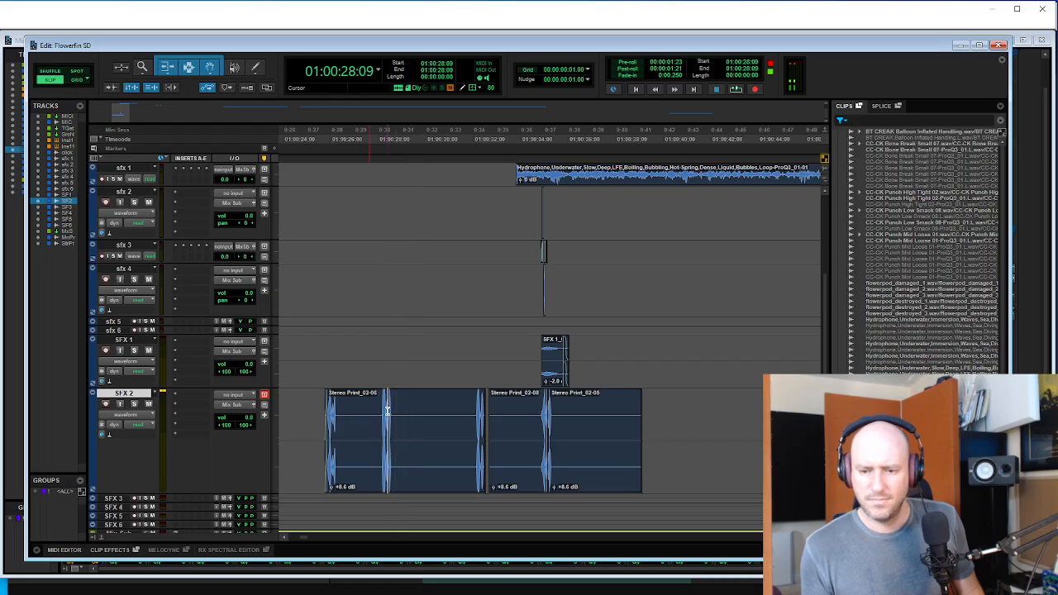
# - Cut the middle small hit of the SFX 2 group, starting at 01:00:28:08
pyautogui.press('t')
pyautogui.press('t')
pyautogui.press('space')
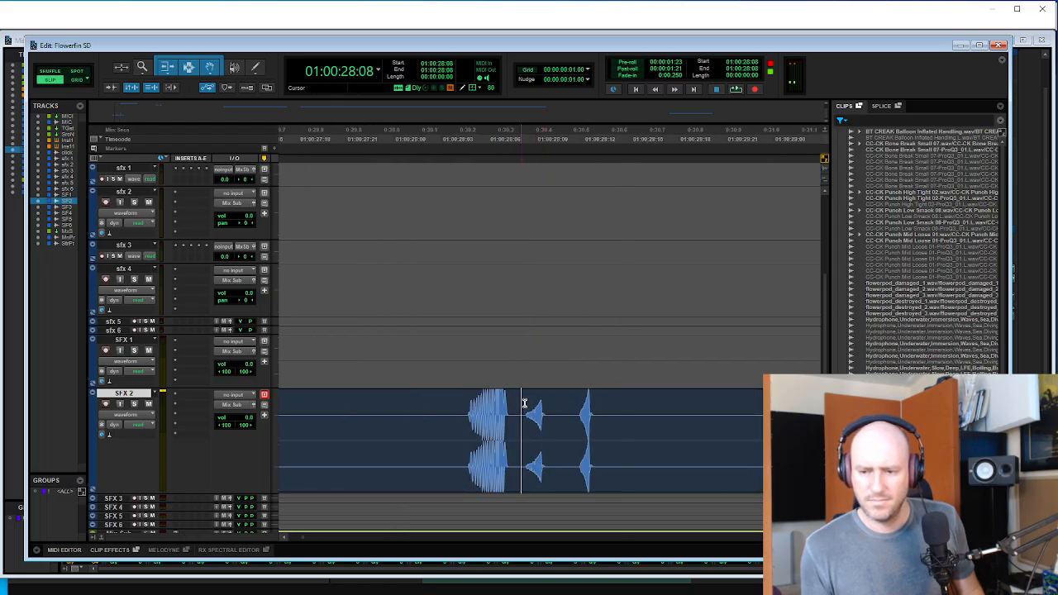
pyautogui.moveTo(520, 404); pyautogui.dragTo(545, 406)
pyautogui.press('Delete')
# - Paste the cut hit over the last small hit on SFX 2 at 01:00:35:05
pyautogui.press('r')
pyautogui.press('r')
pyautogui.press('r')
pyautogui.press('r')
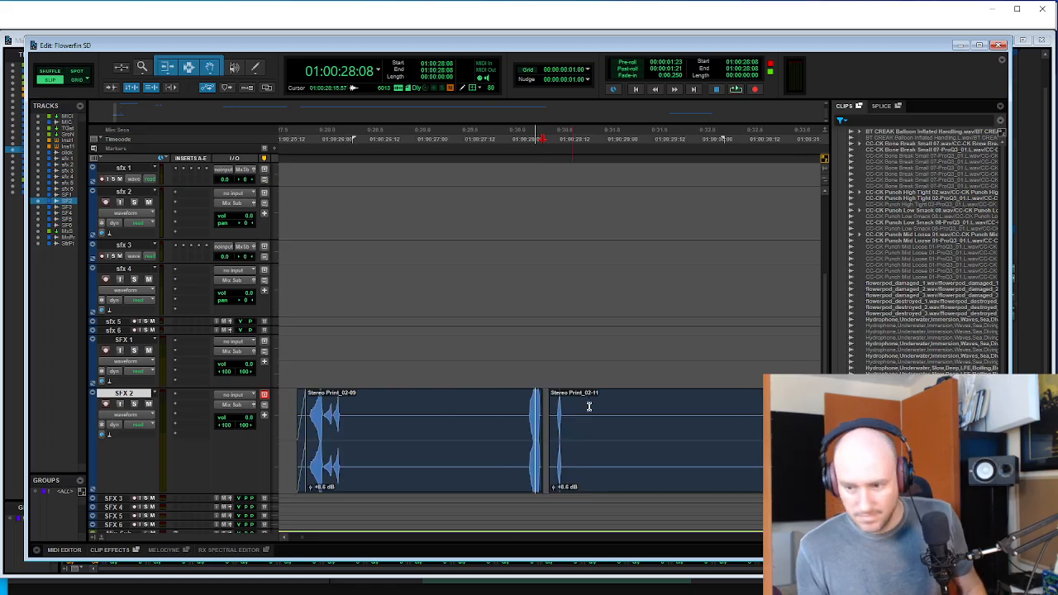
pyautogui.click(492, 398)
pyautogui.press('t')
pyautogui.press('t')
pyautogui.press('t')
pyautogui.press('t')
pyautogui.press('t')
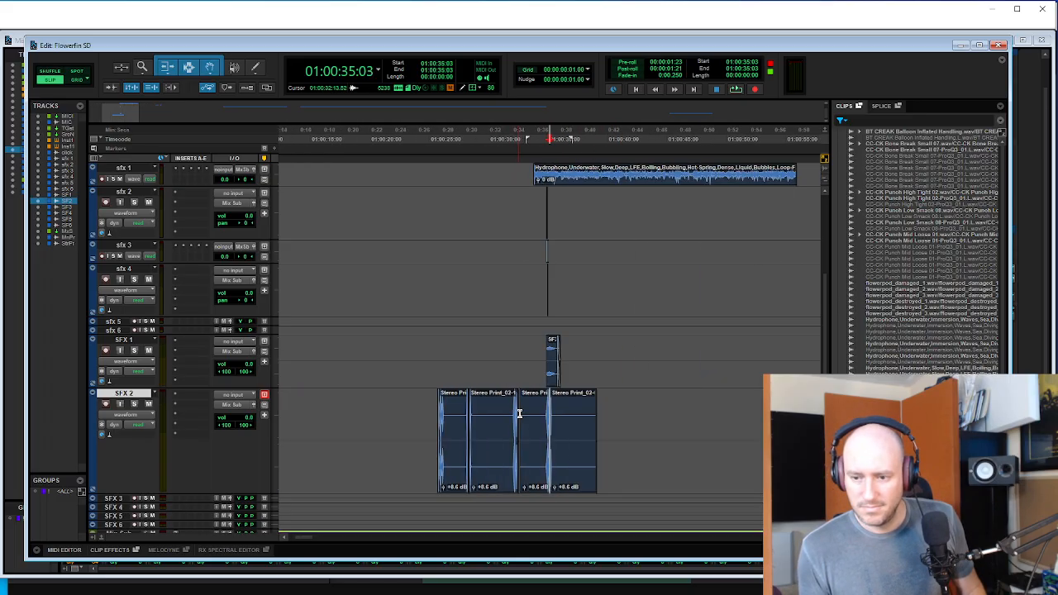
pyautogui.click(564, 410)
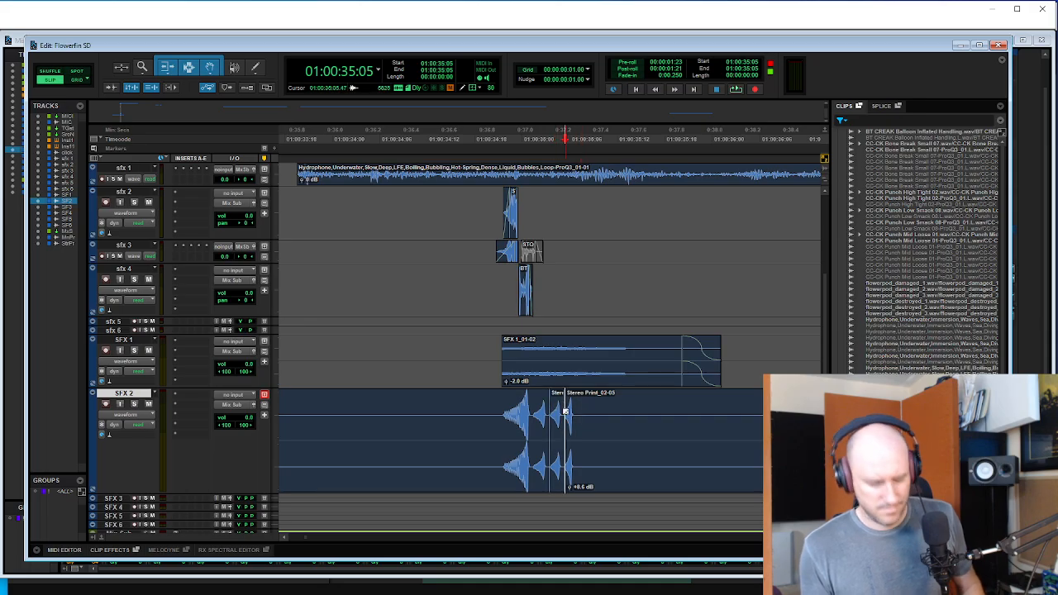
pyautogui.hotkey('ctrl', 'v')
# - Audition the layered sequence from 01:00:34:20 and the pasted hit from 01:00:35:06
pyautogui.click(491, 404)
pyautogui.press('space')
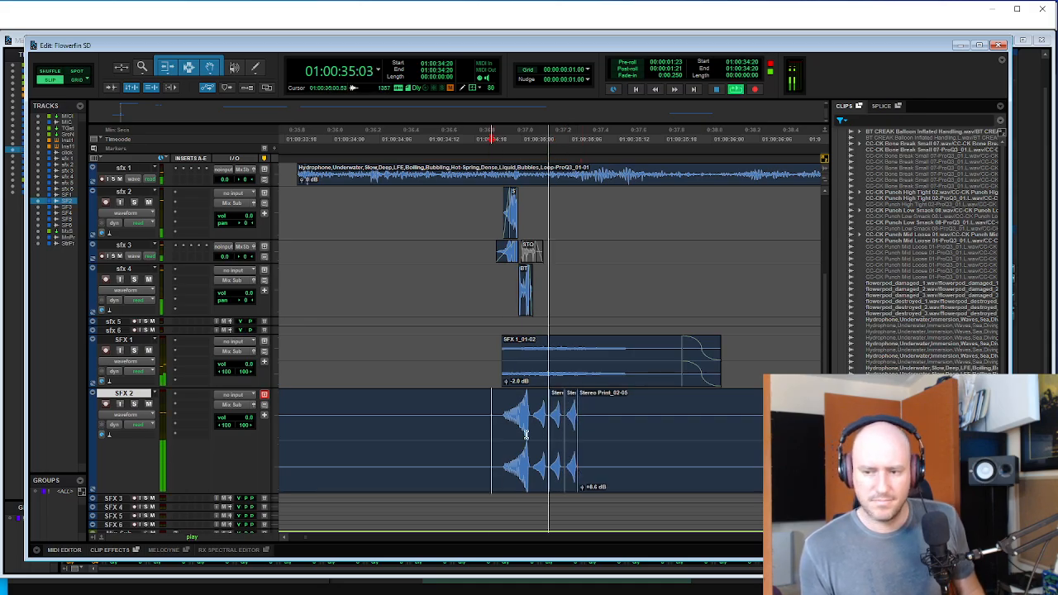
pyautogui.press('space')
pyautogui.press('space')
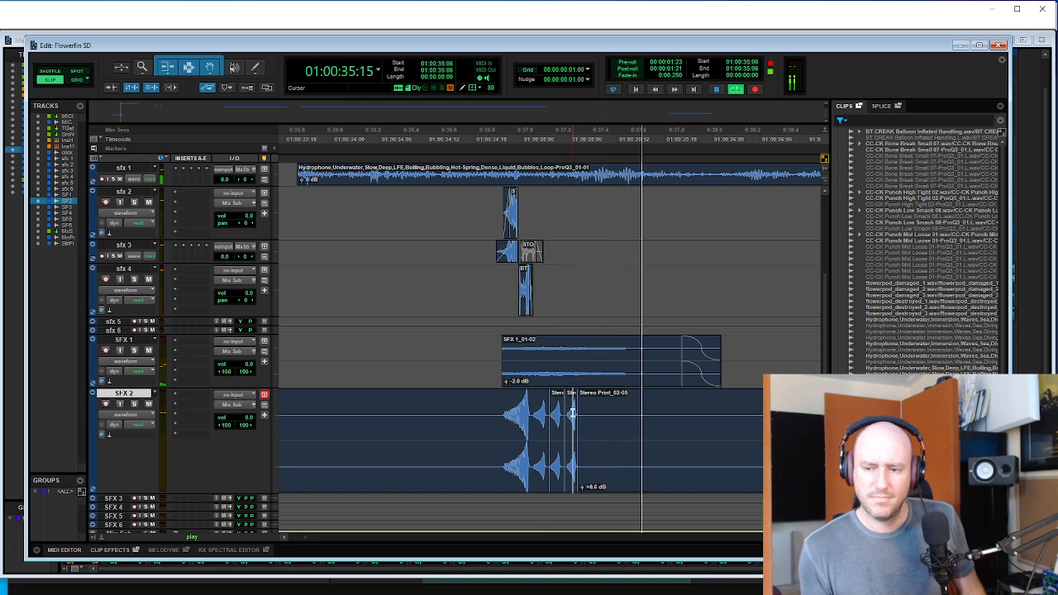
pyautogui.click(572, 415)
pyautogui.press('t')
pyautogui.press('space')
# - Render Pitch Shift Legacy on the final SFX 2 hit with coarse +2 semitones and fine 48 cents, without time correction
pyautogui.click(549, 461)
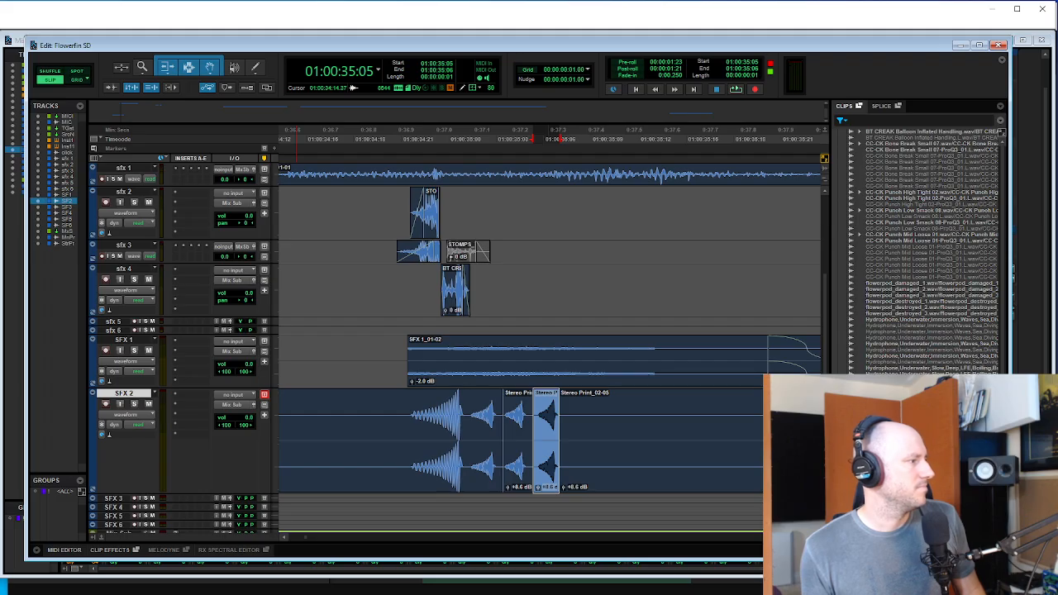
pyautogui.click(425, 139)
pyautogui.moveTo(253, 116); pyautogui.dragTo(777, 132)
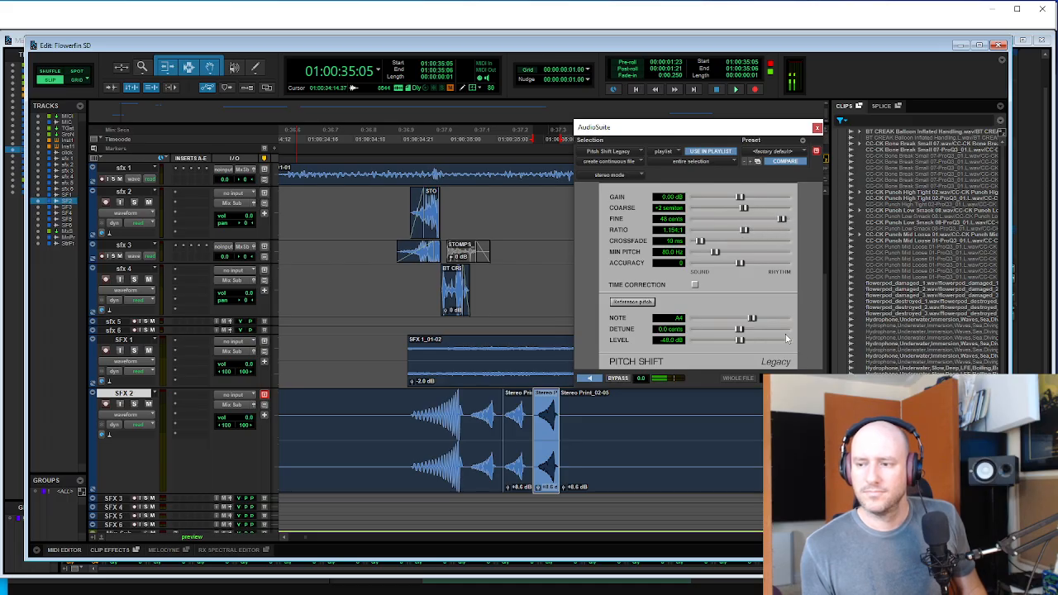
pyautogui.click(793, 378)
# - Play the layered hit with the pitched-up final hit repeatedly from 01:00:34:23
pyautogui.click(437, 409)
pyautogui.press('space')
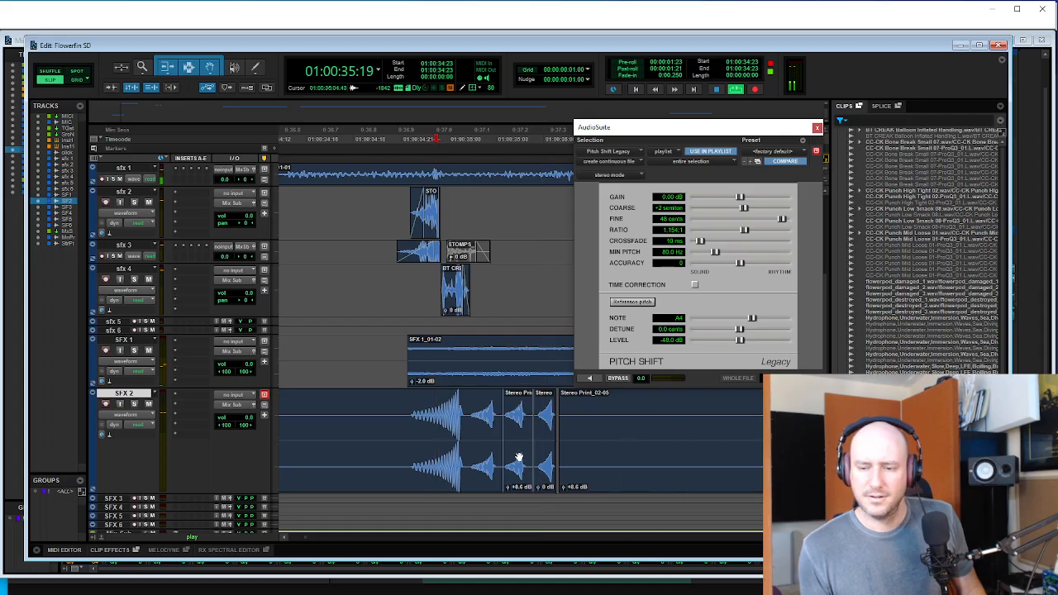
pyautogui.press('space')
pyautogui.press('space')
pyautogui.press('space')
pyautogui.press('space')
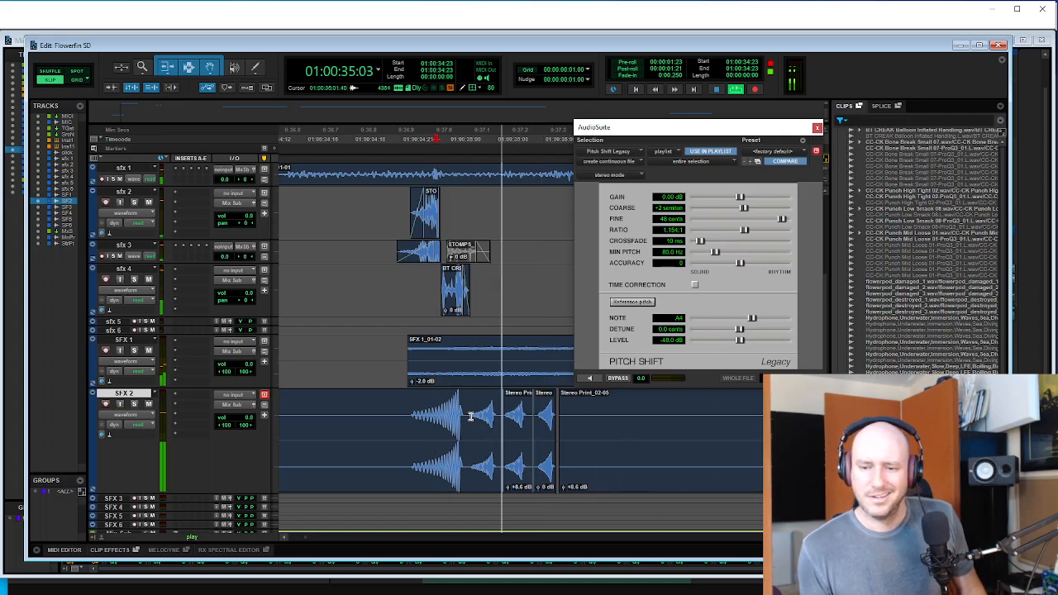
# - Audition the small SFX 2 hits with the other layers from 01:00:35:01
pyautogui.press('space')
pyautogui.click(468, 410)
pyautogui.press('space')
pyautogui.press('space')
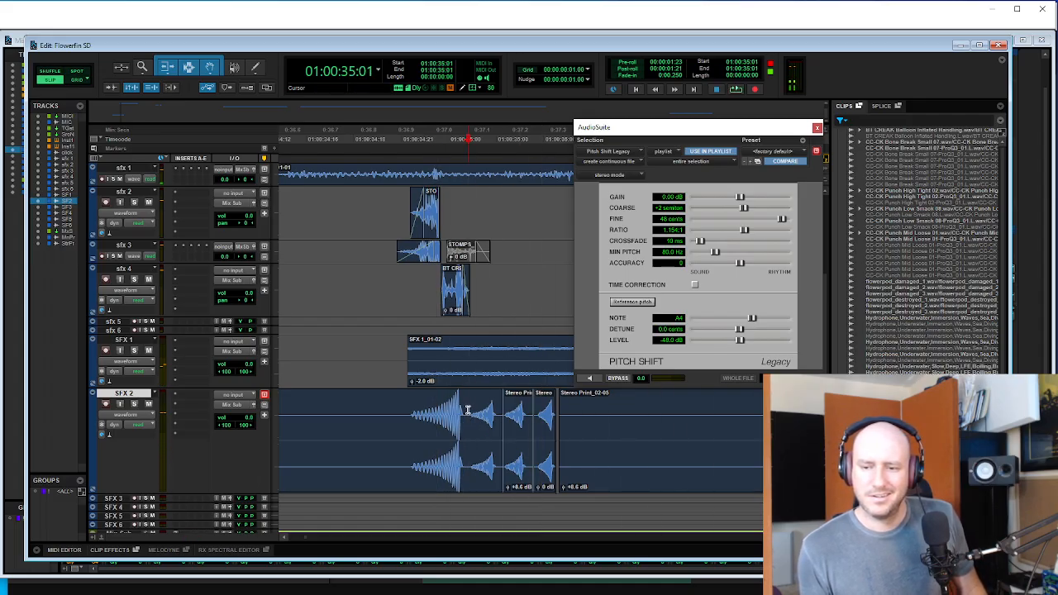
pyautogui.press('space')
pyautogui.press('space')
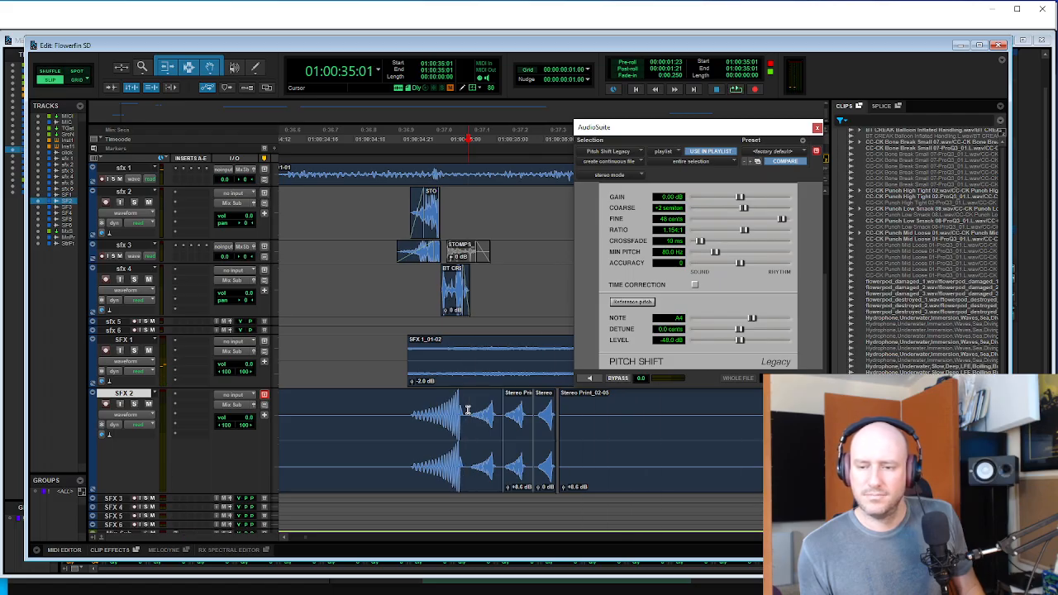
# - Separate the first small SFX 2 hit at 01:00:35:01 and render Pitch Shift Legacy at coarse -1 semitone and fine 0 cents
pyautogui.hotkey('ctrl', 'e')
pyautogui.click(493, 468)
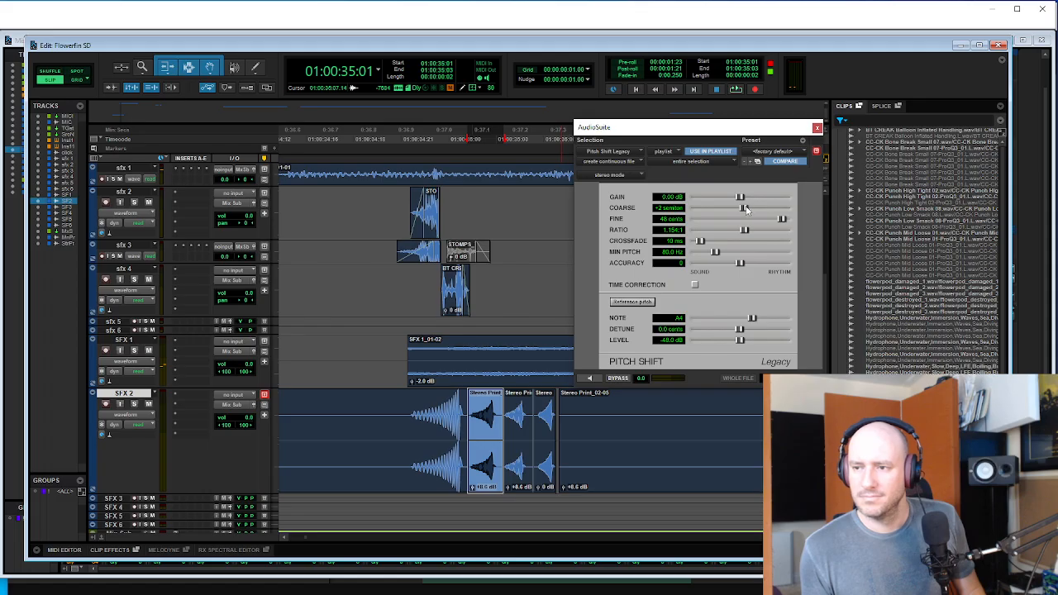
pyautogui.click(589, 378)
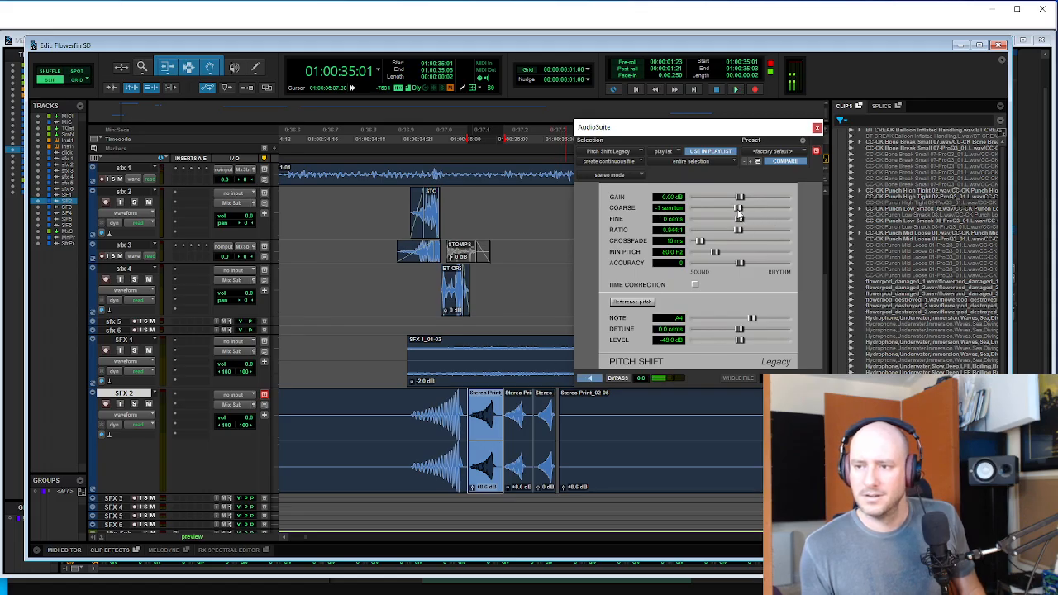
pyautogui.click(800, 377)
# - Play the layered hit with the pitched-down small hit repeatedly from 01:00:34:21
pyautogui.click(416, 419)
pyautogui.press('space')
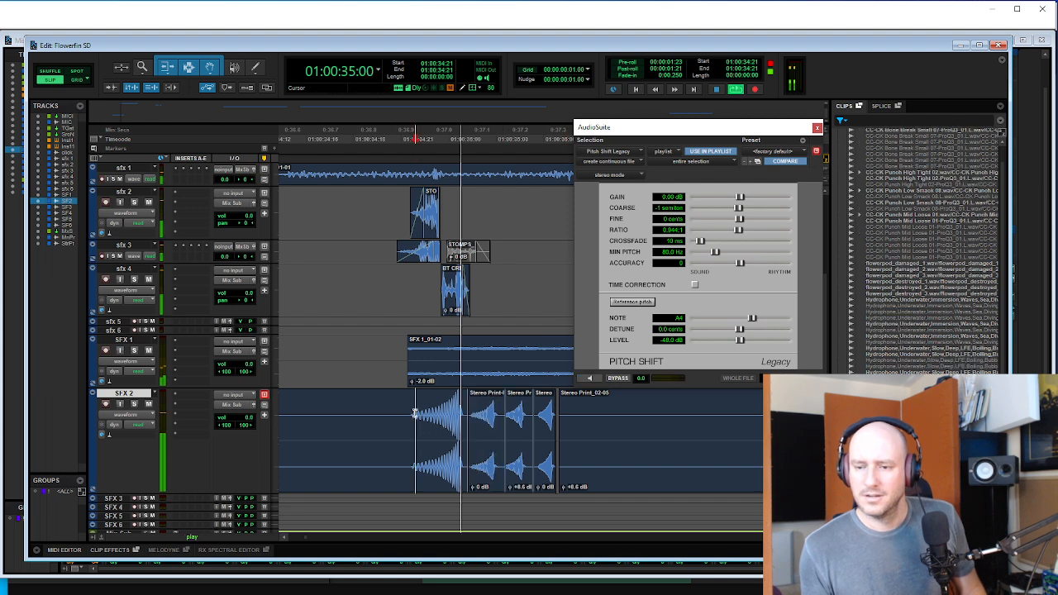
pyautogui.press('space')
pyautogui.press('space')
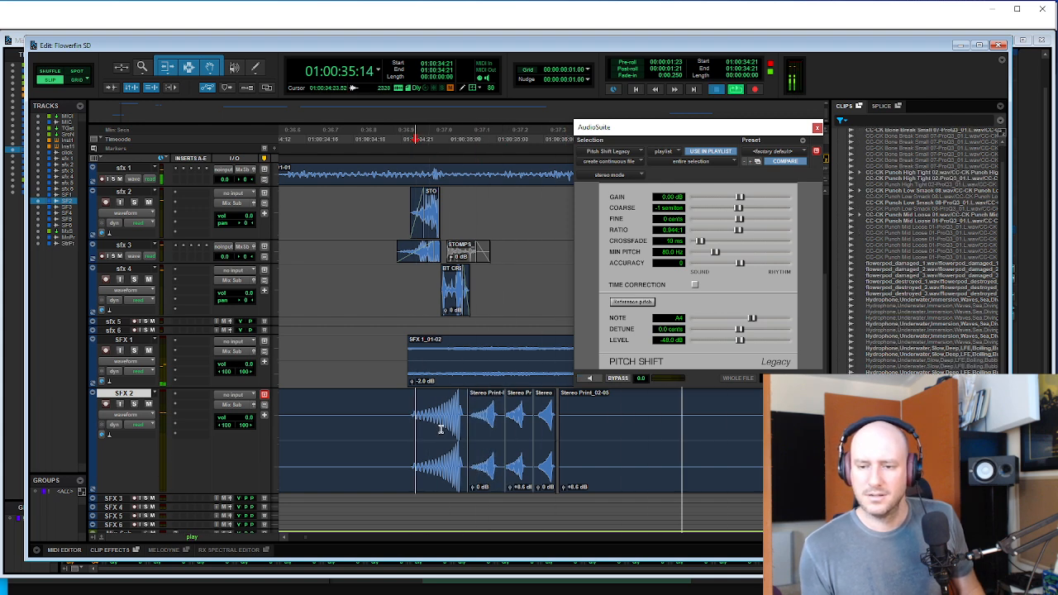
pyautogui.press('space')
pyautogui.press('space')
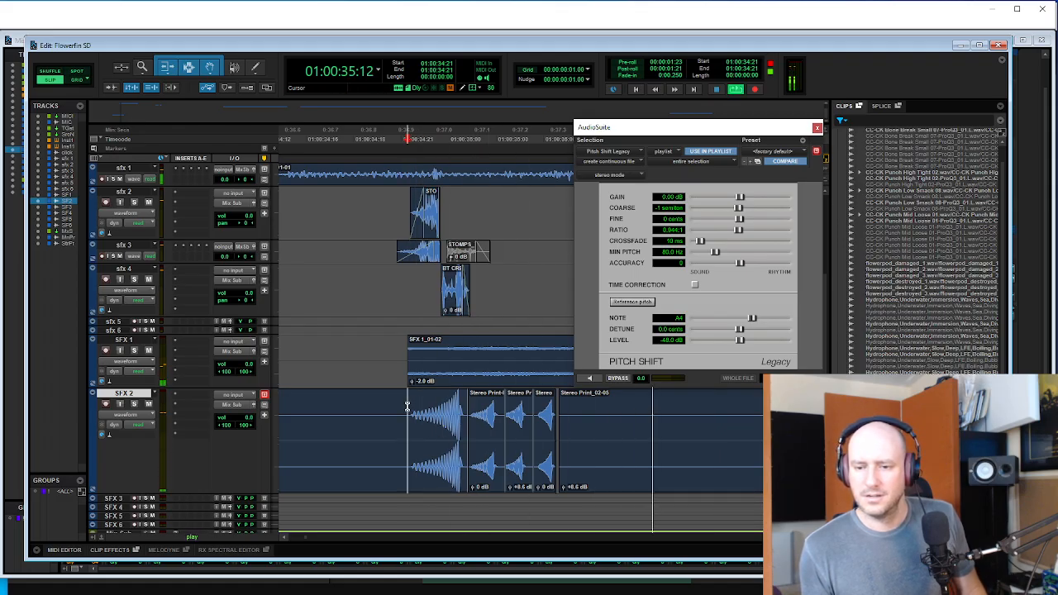
pyautogui.press('space')
# - Separate the large opening hit on SFX 2 at 01:00:34:21 and solo the track
pyautogui.moveTo(414, 406); pyautogui.dragTo(407, 407)
pyautogui.press('space')
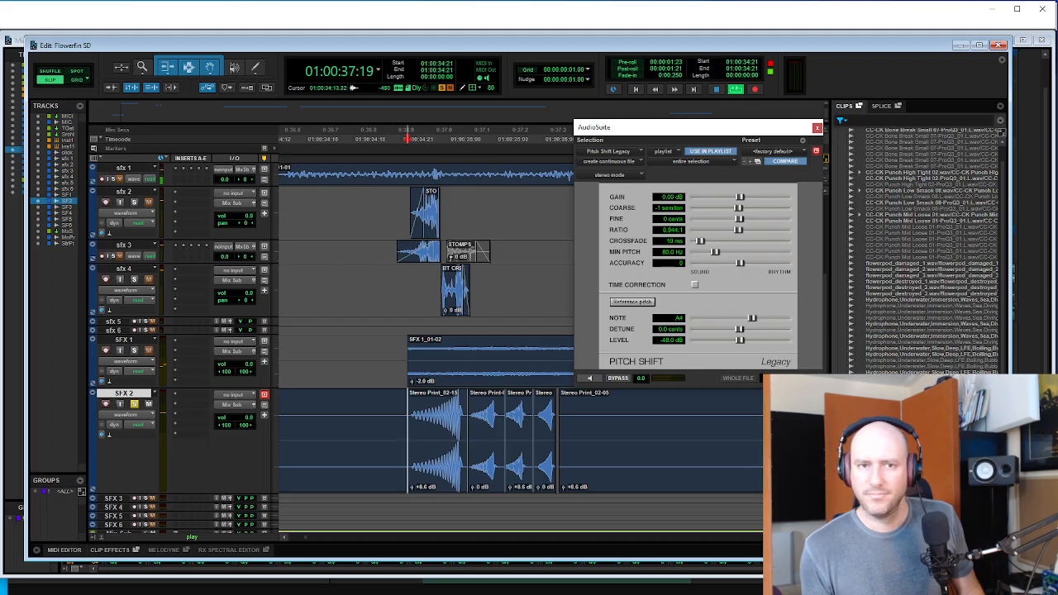
pyautogui.click(414, 454)
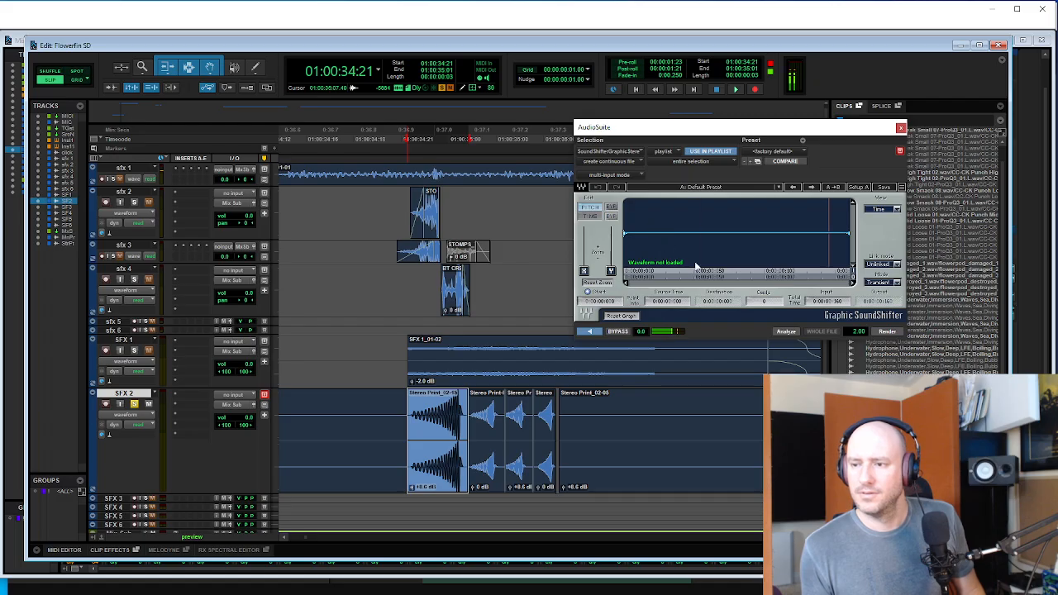
# - Analyze the large opening hit in Graphic SoundShifter, preview it, and draw a pitch curve rising steadily to the end
pyautogui.click(785, 331)
pyautogui.click(588, 331)
pyautogui.moveTo(736, 230); pyautogui.dragTo(769, 213)
pyautogui.click(747, 225)
pyautogui.moveTo(848, 236); pyautogui.dragTo(851, 199)
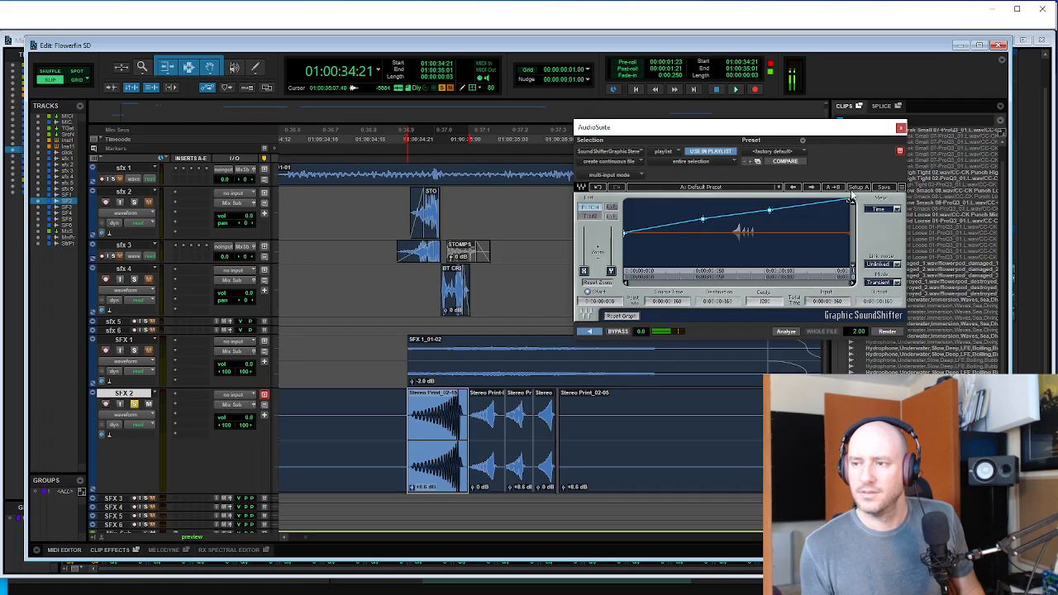
# - Steepen the early rise of the pitch curve and shape a time curve that climbs gently to a late peak
pyautogui.moveTo(774, 210); pyautogui.dragTo(779, 214)
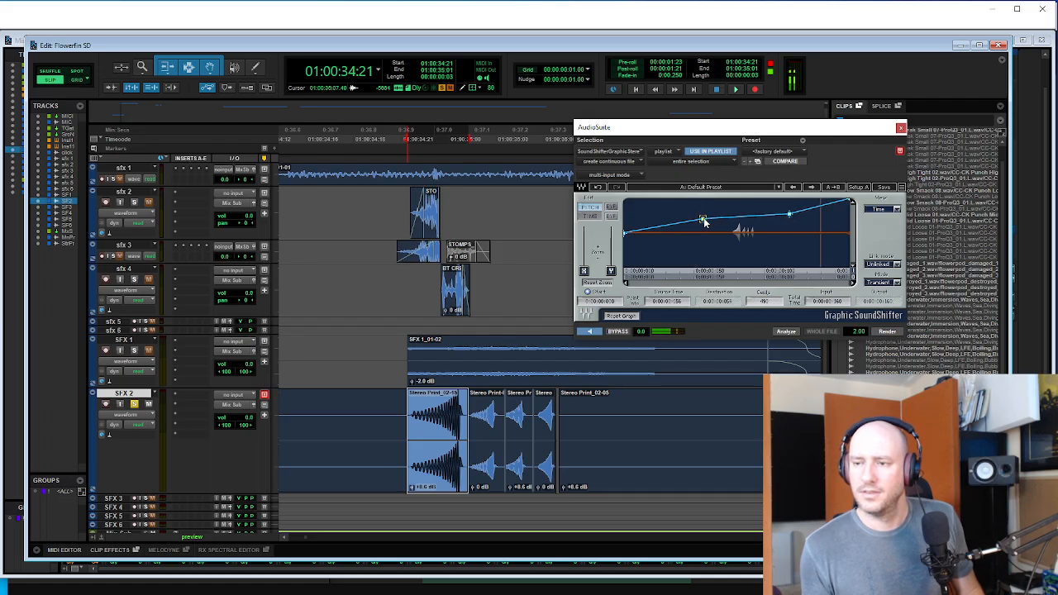
pyautogui.moveTo(703, 222); pyautogui.dragTo(747, 223)
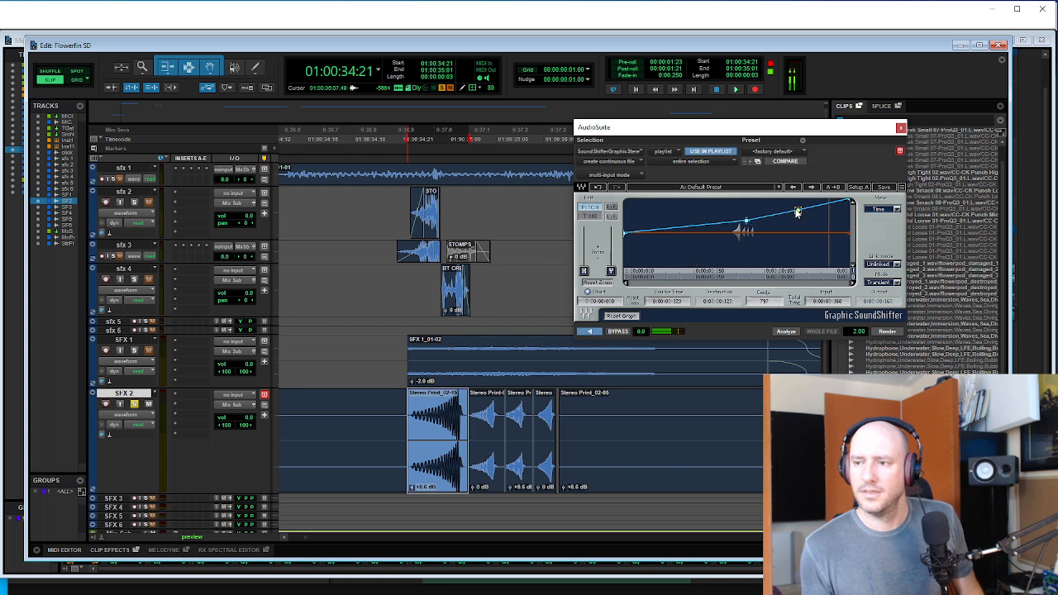
pyautogui.moveTo(746, 225); pyautogui.dragTo(665, 216)
pyautogui.moveTo(795, 204)
pyautogui.mouseDown()
pyautogui.moveTo(649, 213)
pyautogui.moveTo(673, 206)
pyautogui.moveTo(662, 203)
pyautogui.moveTo(649, 223)
pyautogui.moveTo(780, 207)
pyautogui.mouseUp()
pyautogui.click(600, 217)
pyautogui.moveTo(674, 219)
pyautogui.mouseDown()
pyautogui.moveTo(654, 214)
pyautogui.moveTo(632, 229)
pyautogui.moveTo(664, 232)
pyautogui.mouseUp()
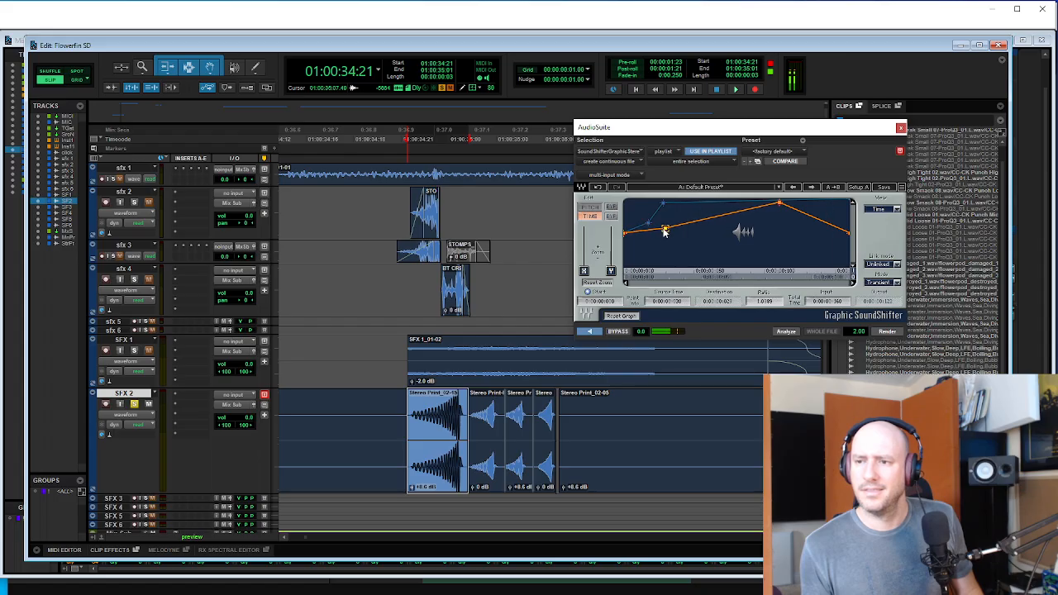
# - Reshape the pitch curve to start below the original pitch, stay nearly flat, and rise to maximum late in the clip
pyautogui.click(592, 206)
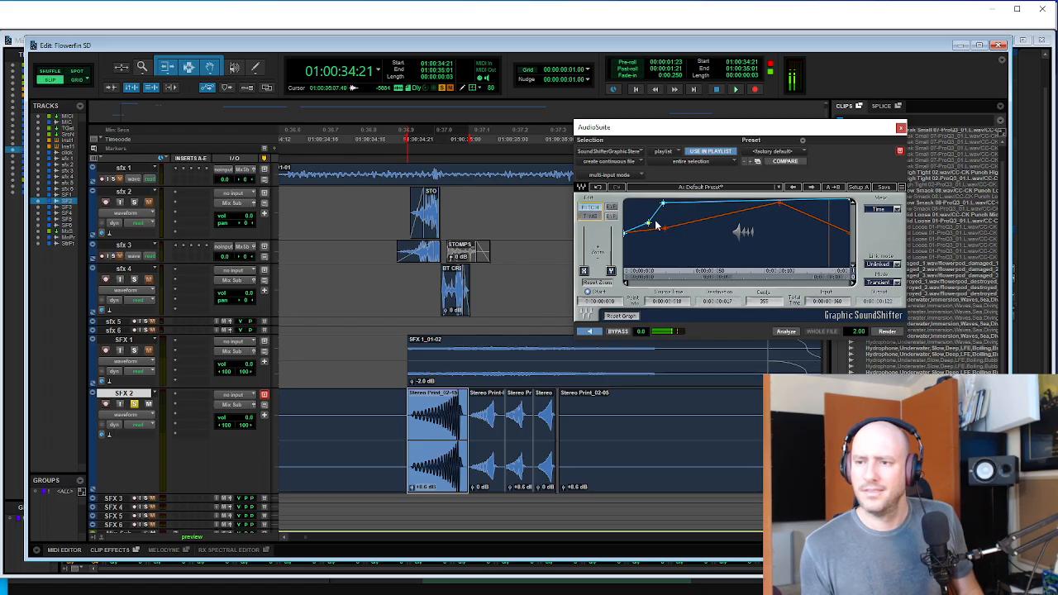
pyautogui.moveTo(663, 212); pyautogui.dragTo(708, 210)
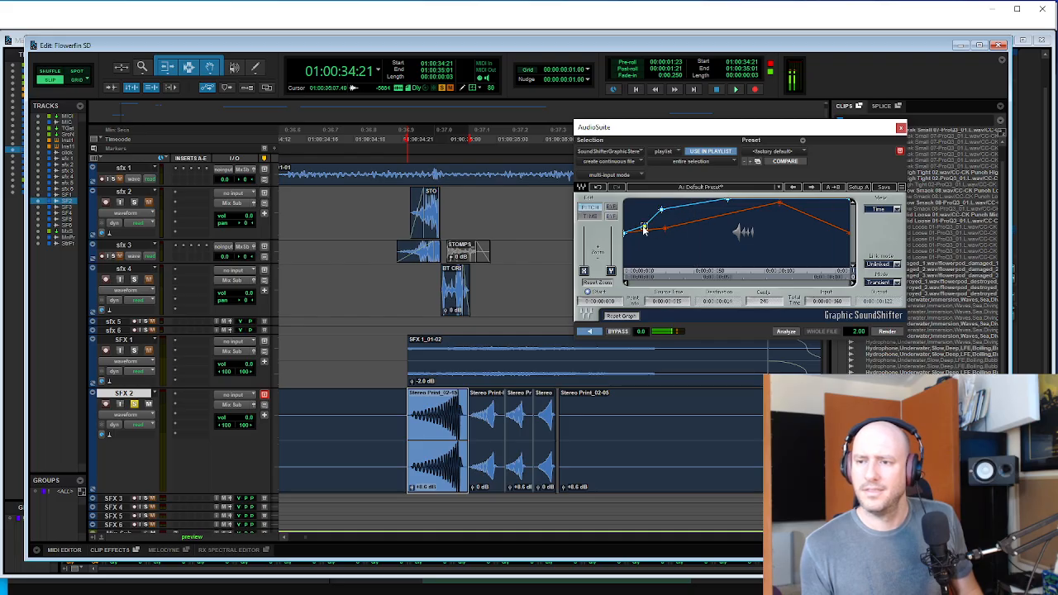
pyautogui.moveTo(665, 213); pyautogui.dragTo(734, 238)
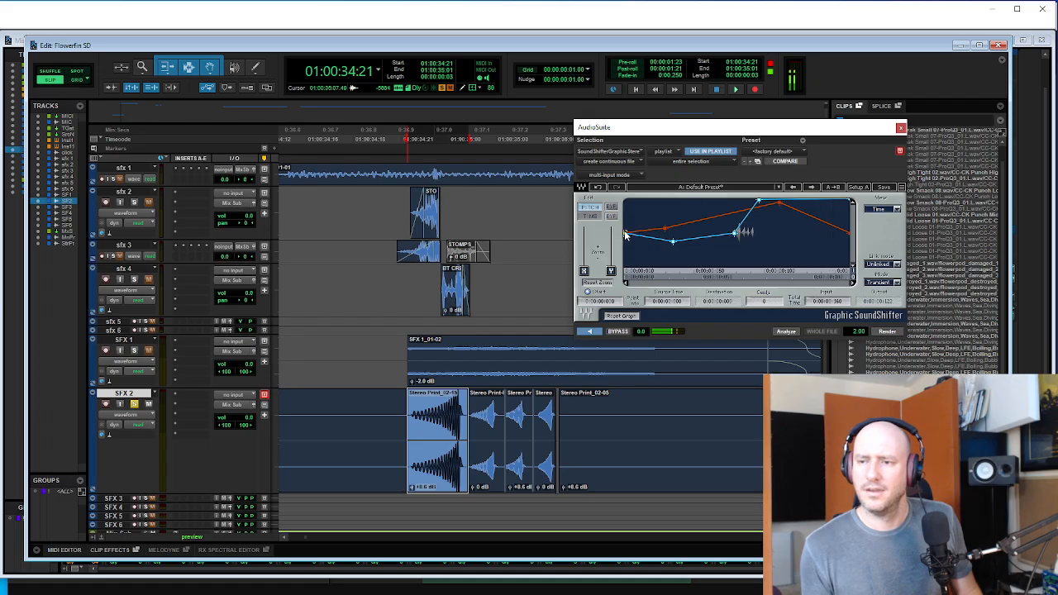
pyautogui.moveTo(625, 236); pyautogui.dragTo(747, 247)
pyautogui.moveTo(758, 204); pyautogui.dragTo(808, 204)
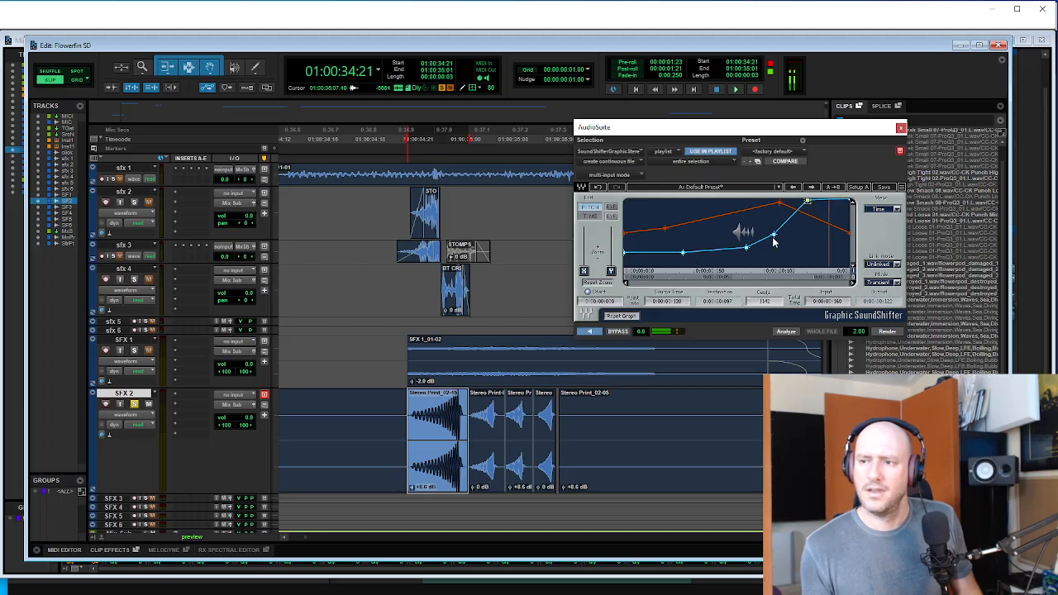
# - Pull the early and middle pitch points down to the graph's lower limit, leaving a steep late rise
pyautogui.moveTo(772, 237); pyautogui.dragTo(679, 278)
pyautogui.moveTo(626, 254); pyautogui.dragTo(622, 271)
pyautogui.moveTo(773, 234); pyautogui.dragTo(776, 284)
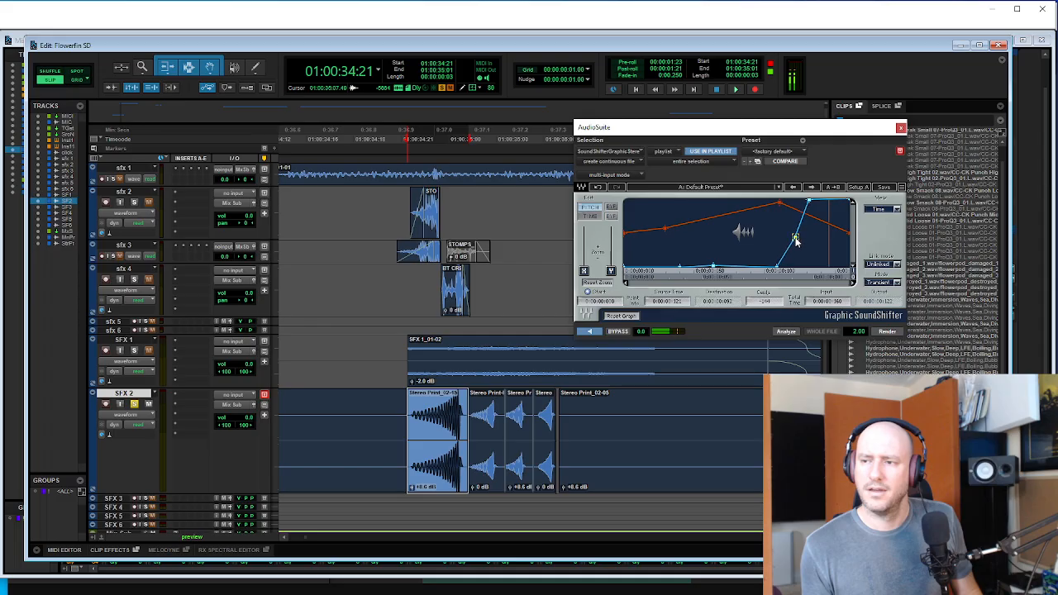
pyautogui.moveTo(796, 239); pyautogui.dragTo(800, 249)
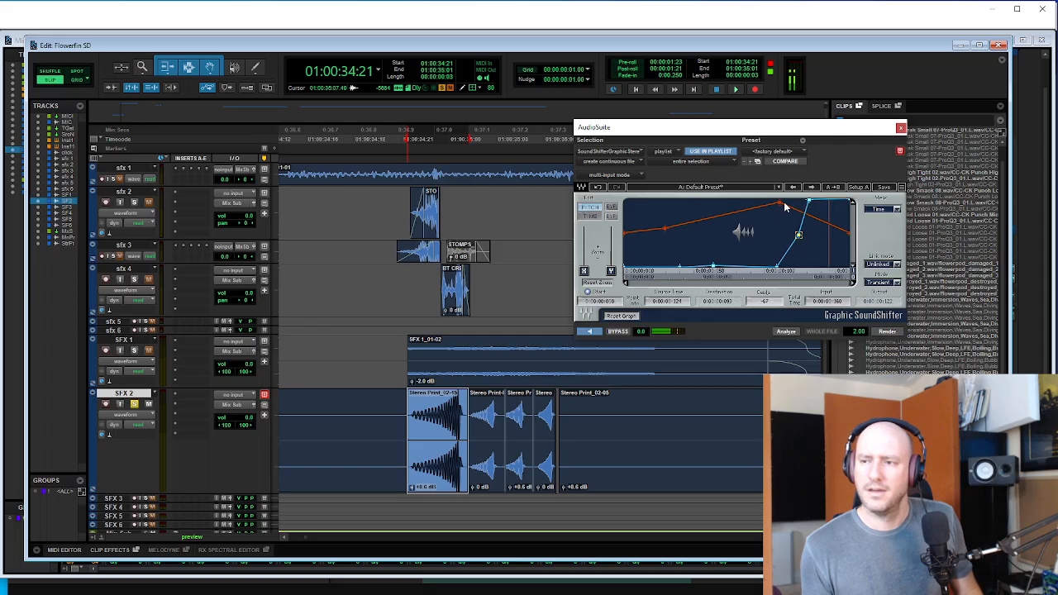
# - Raise the early part of the time curve and lift its end point to a ratio of 2.0
pyautogui.click(590, 216)
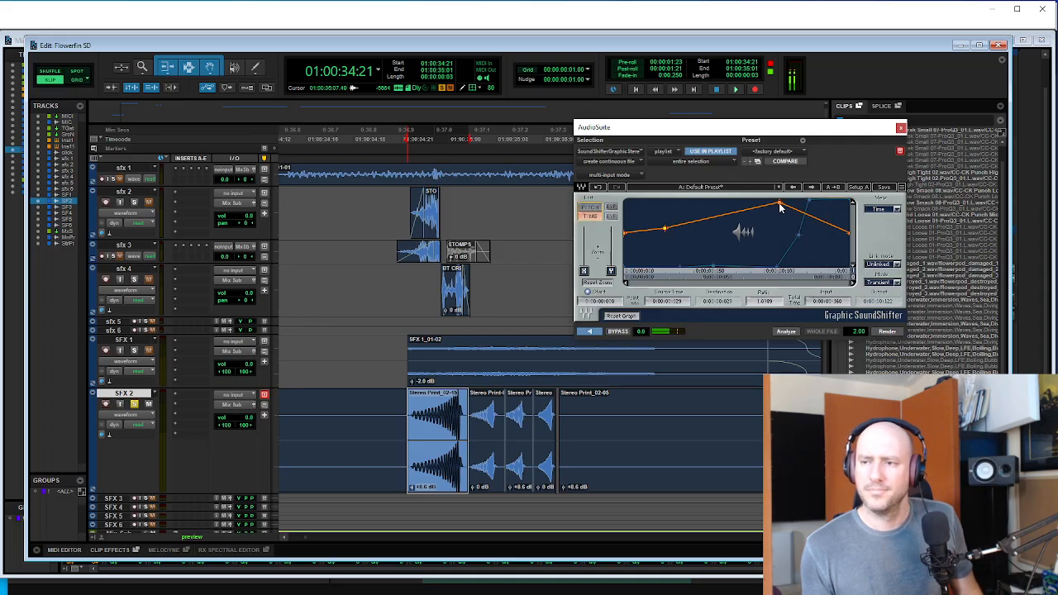
pyautogui.moveTo(780, 203); pyautogui.dragTo(648, 220)
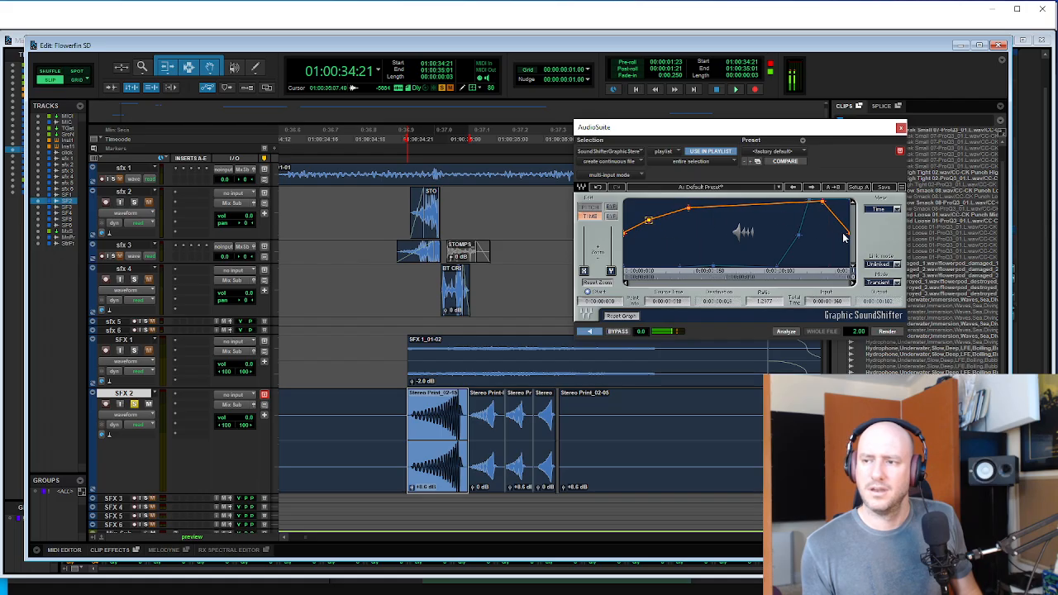
pyautogui.moveTo(850, 234); pyautogui.dragTo(857, 201)
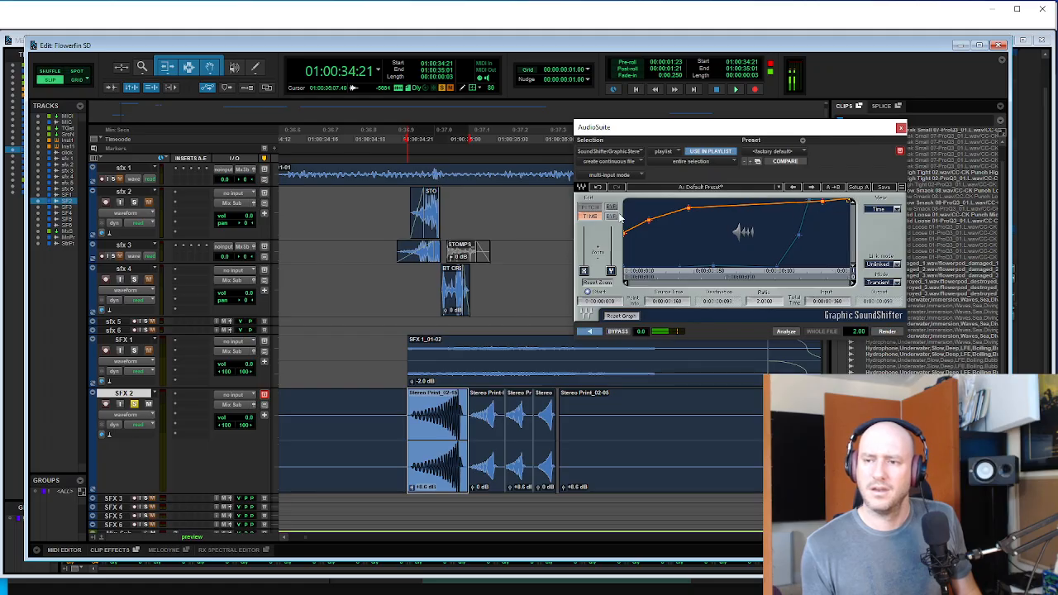
# - Smooth the pitch curve into a staged rise, render the SoundShifter effect, and extend the rendered clip's end to the next hit
pyautogui.click(590, 208)
pyautogui.moveTo(808, 203); pyautogui.dragTo(754, 254)
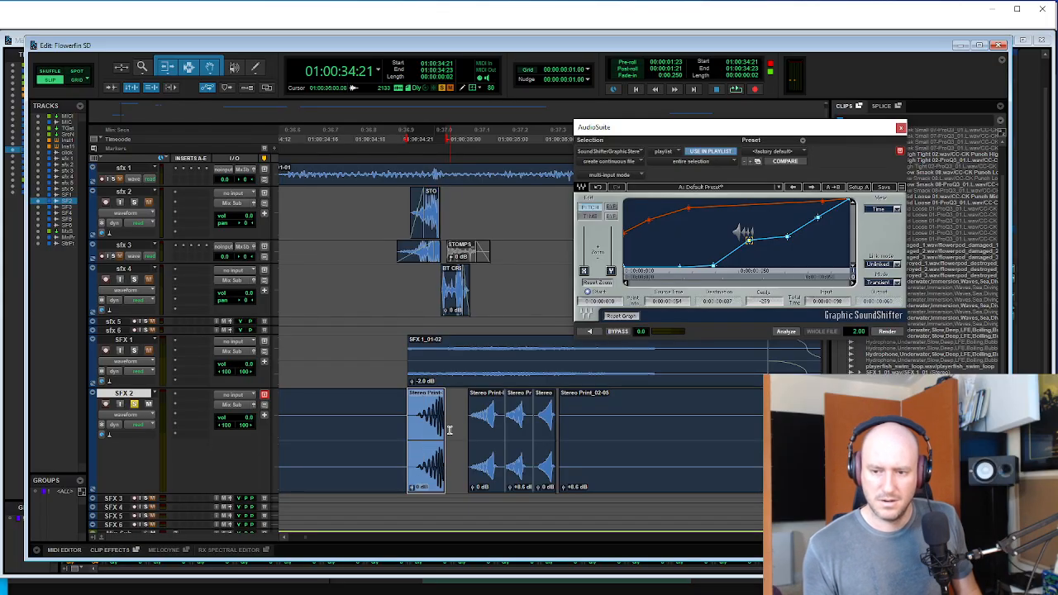
pyautogui.click(434, 411)
pyautogui.moveTo(444, 420); pyautogui.dragTo(465, 423)
# - Audition the soloed SFX 2 sequence with the sound-shifted hit from 01:00:34:19
pyautogui.click(377, 408)
pyautogui.press('space')
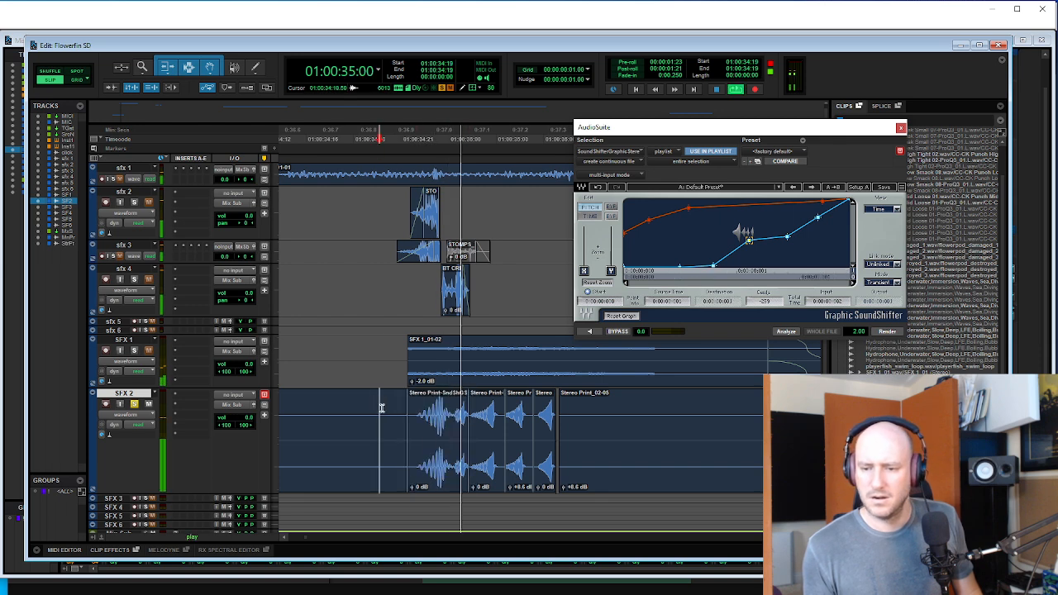
pyautogui.press('space')
pyautogui.press('space')
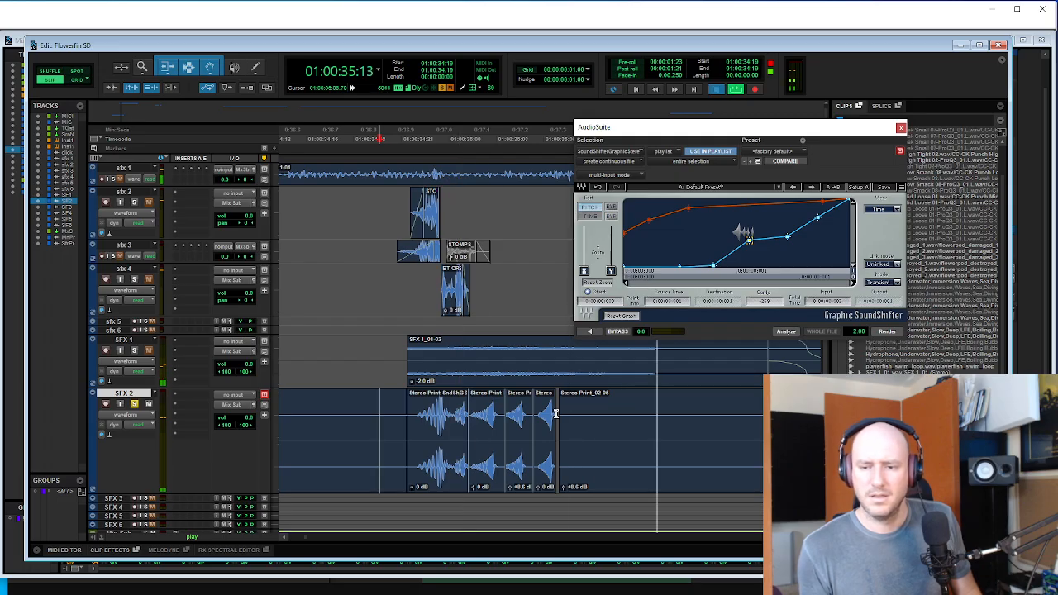
pyautogui.press('space')
# - Turn off solo on SFX 2 and replay the sequence with the other layers
pyautogui.hotkey('shift', 's')
pyautogui.press('space')
pyautogui.press('space')
# - Crossfade the sound-shifted clip into the following small hit at 01:00:35:01 on SFX 2
pyautogui.click(441, 415)
pyautogui.press('Tab')
pyautogui.press('t')
pyautogui.press('t')
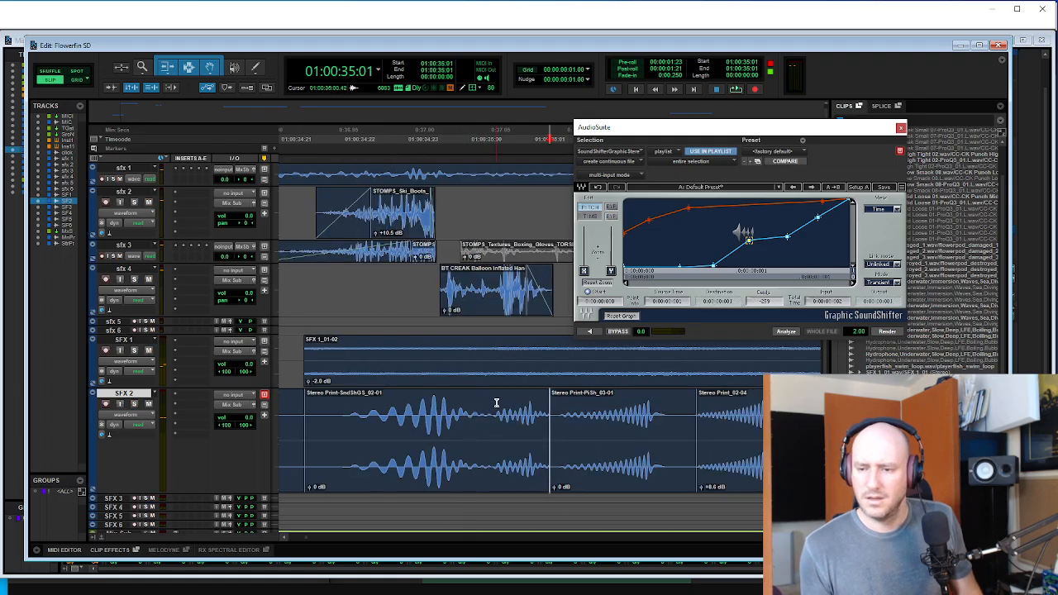
pyautogui.moveTo(537, 406); pyautogui.dragTo(560, 405)
pyautogui.press('f')
pyautogui.press('r')
pyautogui.press('r')
# - Play the crossfaded sequence from 01:00:34:21 and close the Graphic SoundShifter window
pyautogui.click(452, 418)
pyautogui.press('Tab')
pyautogui.press('space')
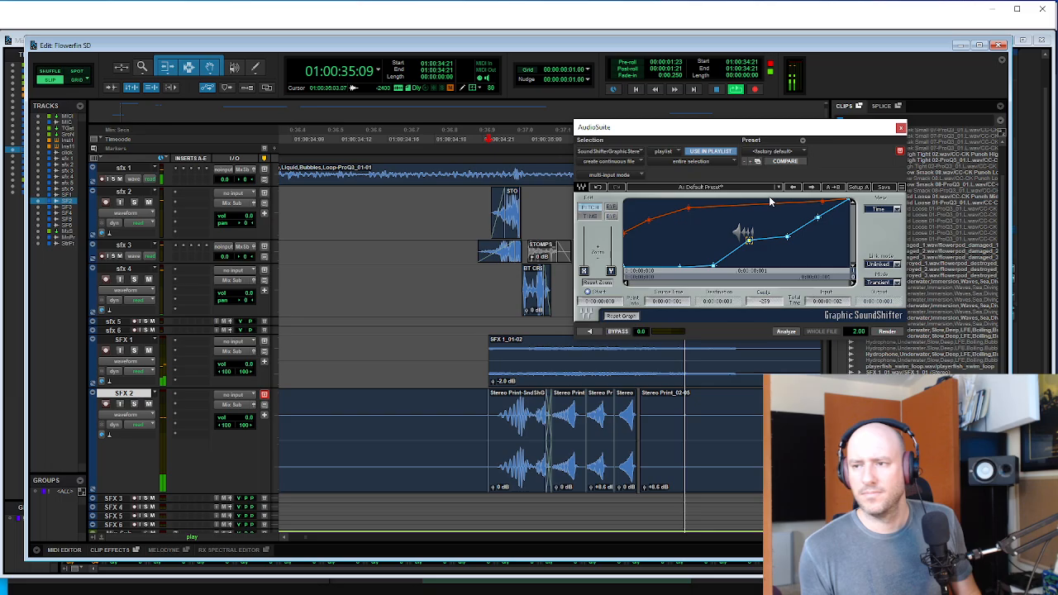
pyautogui.press('space')
pyautogui.click(900, 127)
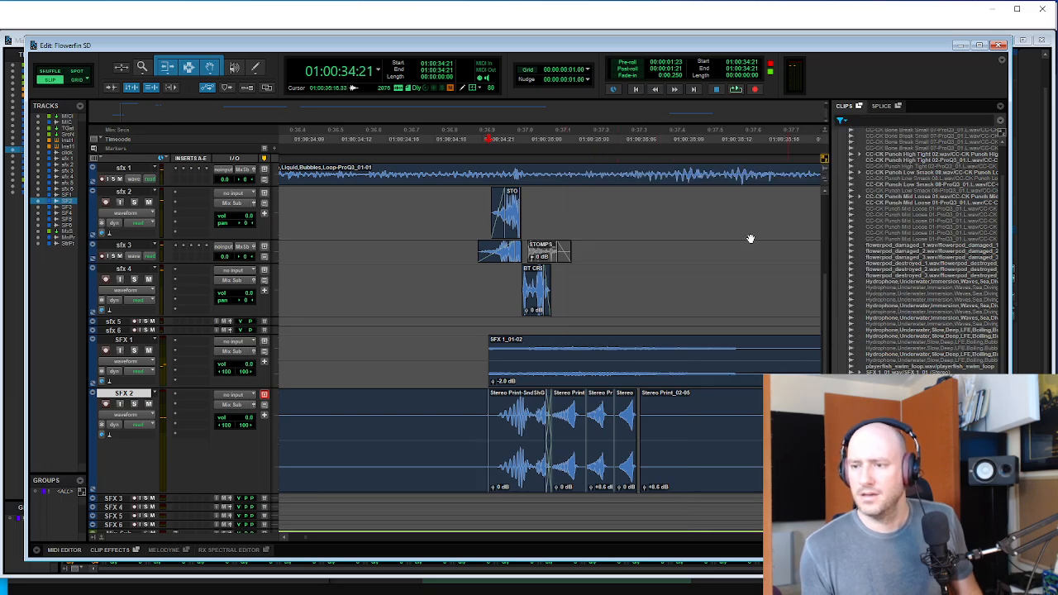
# - Select the four SFX 2 hits from 01:00:34:21 to 01:00:35:06 and play them with the layers
pyautogui.click(518, 467)
pyautogui.keyDown('shift'); pyautogui.click(637, 469); pyautogui.keyUp('shift')
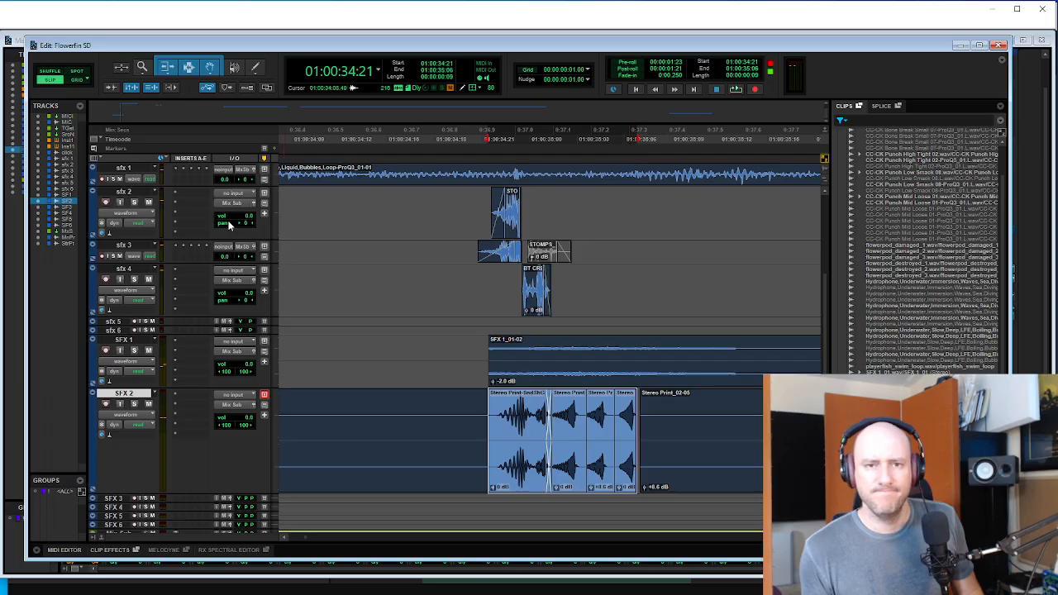
pyautogui.press('space')
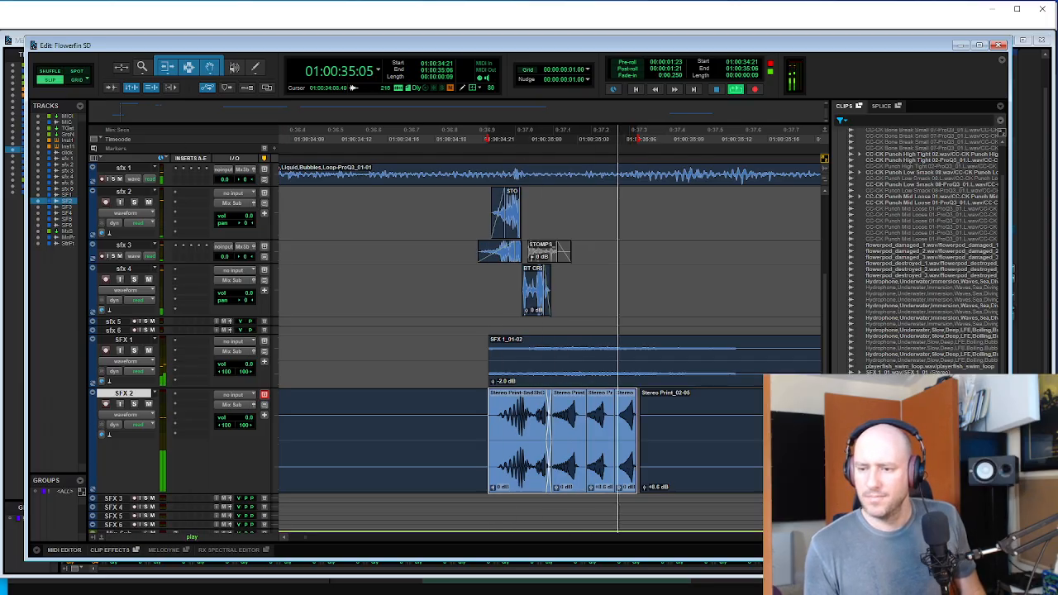
pyautogui.press('space')
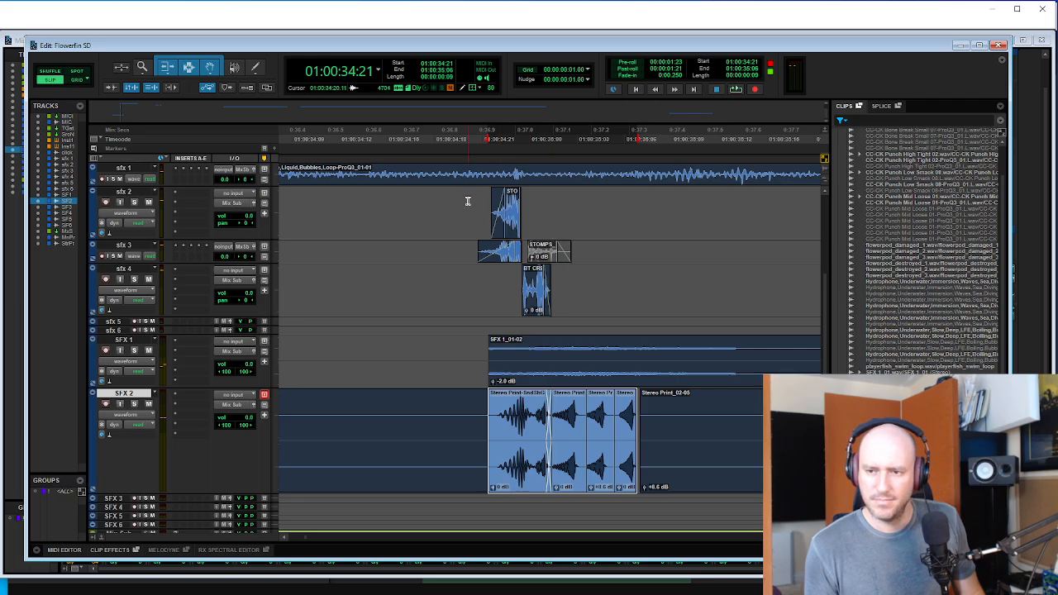
# - Lower the clip gain of the layers on sfx 2, sfx 3 and sfx 4, and play the mix from 01:00:34:19
pyautogui.moveTo(467, 200); pyautogui.dragTo(613, 277)
pyautogui.press('space')
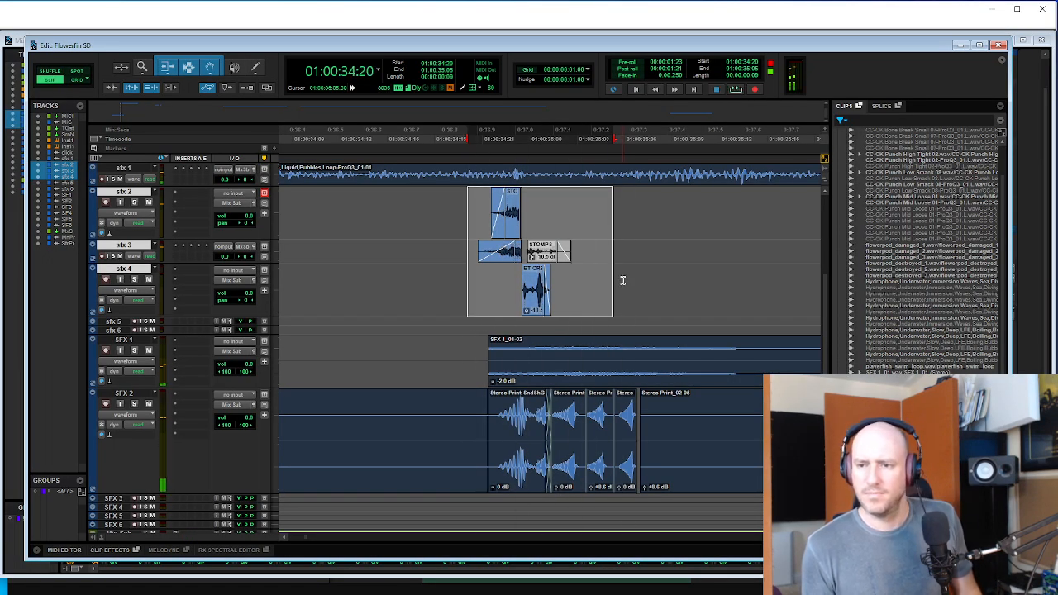
pyautogui.click(455, 273)
pyautogui.hotkey('ctrl', '[')
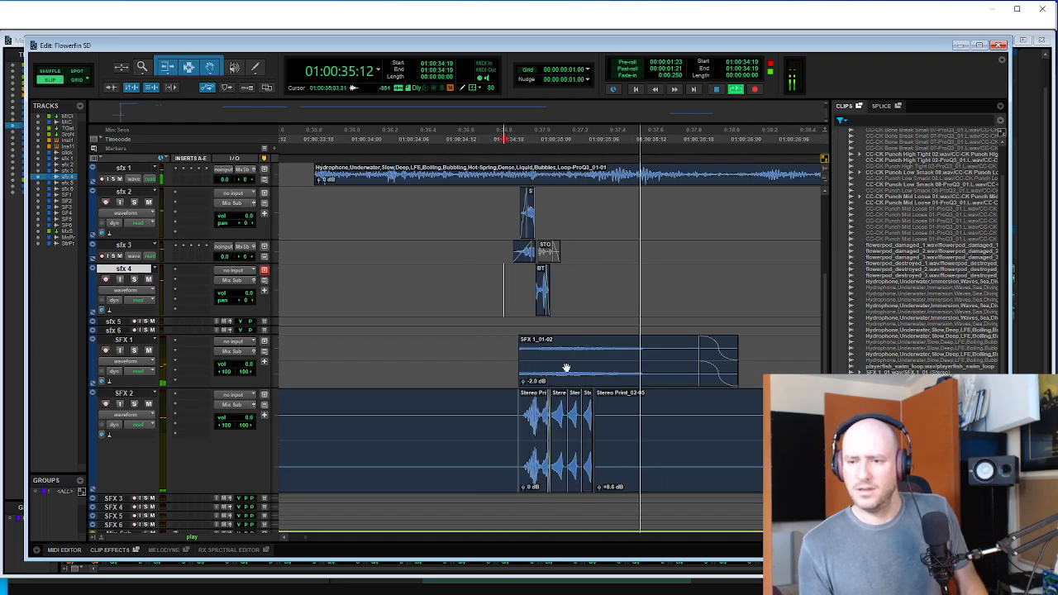
# - Move the SFX 1 clip later, beyond the four SFX 2 hits, and play from 01:00:34:20
pyautogui.moveTo(566, 366); pyautogui.dragTo(633, 367)
pyautogui.click(508, 343)
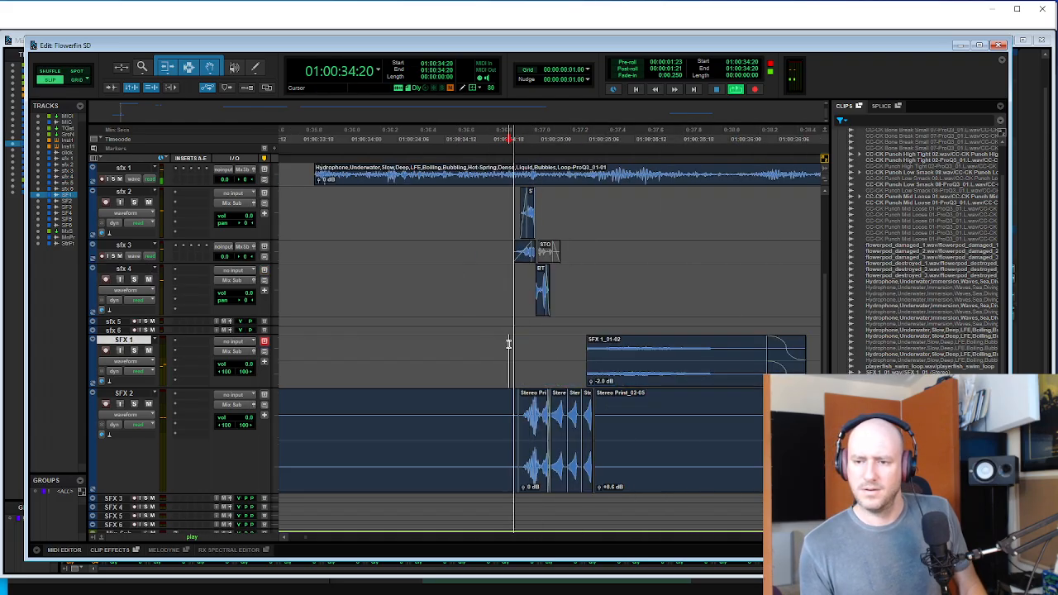
pyautogui.press('space')
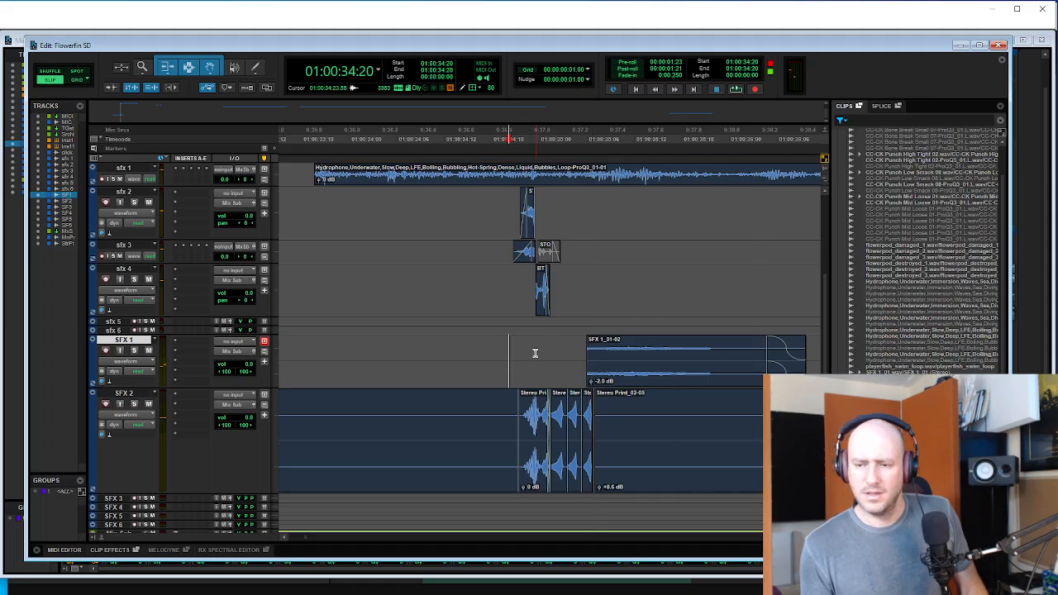
# - Move the SFX 1 clip earlier to start at 01:00:35:02 and play the mix from 01:00:34:21
pyautogui.press('space')
pyautogui.moveTo(620, 371); pyautogui.dragTo(594, 371)
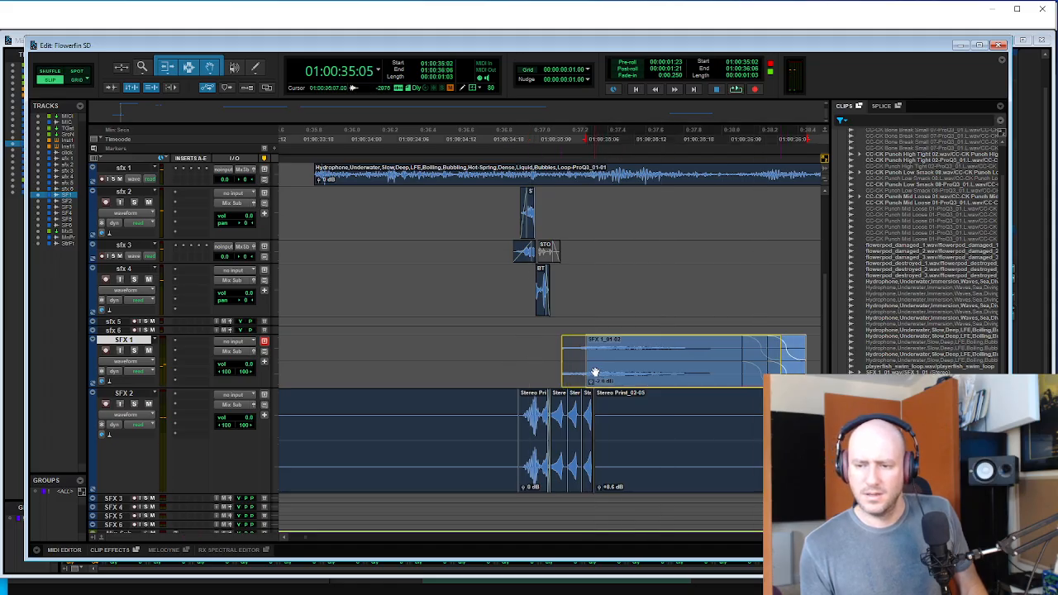
pyautogui.click(520, 347)
pyautogui.press('space')
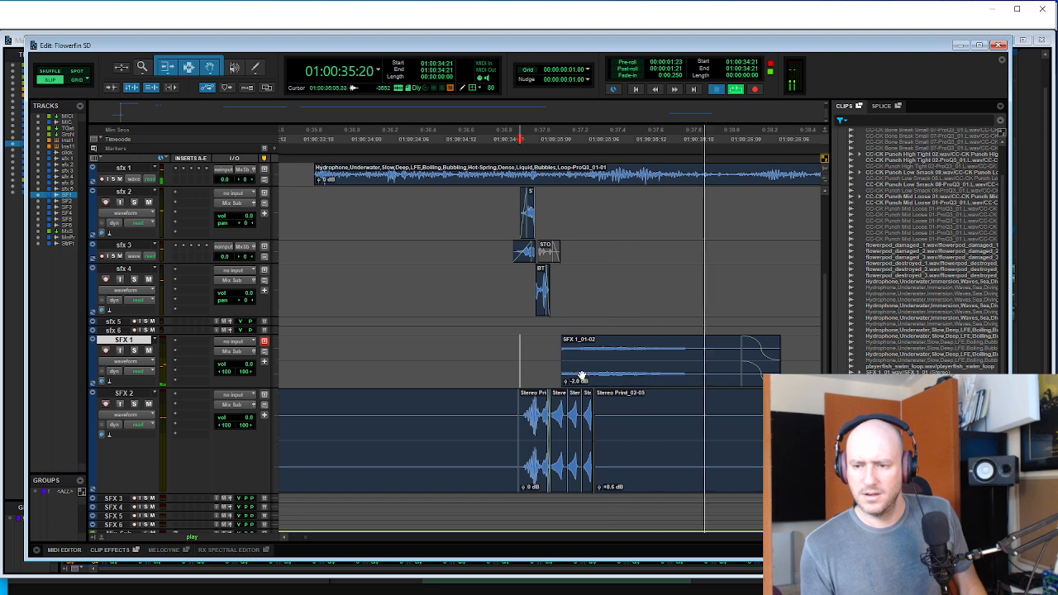
pyautogui.press('space')
# - Replay the four SFX 2 hits with the layers and the SFX 1 clip from 01:00:34:21 to judge their timing
pyautogui.click(604, 371)
pyautogui.press('t')
pyautogui.press('r')
pyautogui.click(396, 342)
pyautogui.press('space')
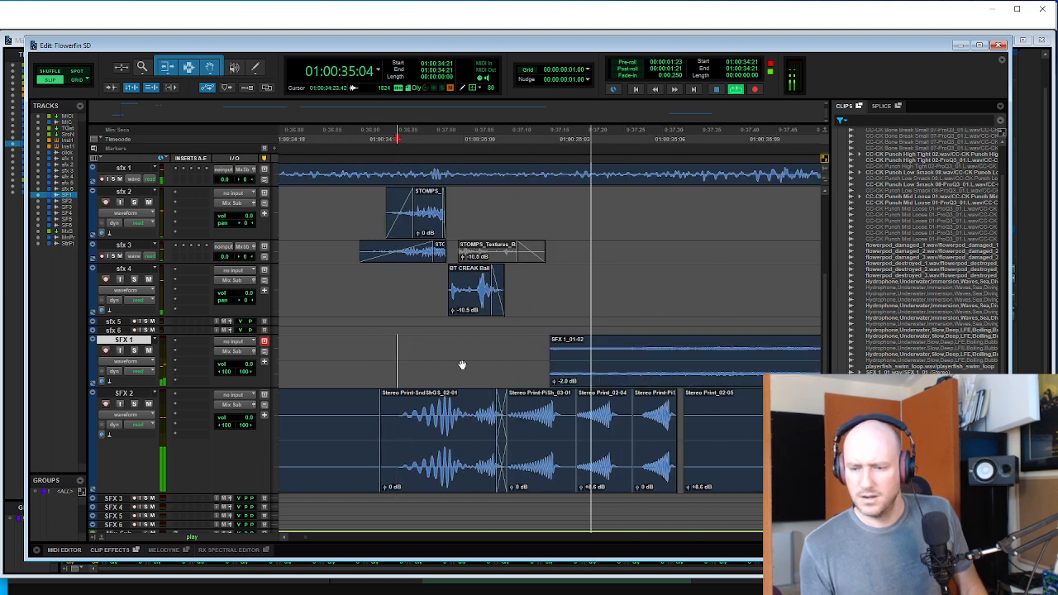
pyautogui.press('r')
pyautogui.press('space')
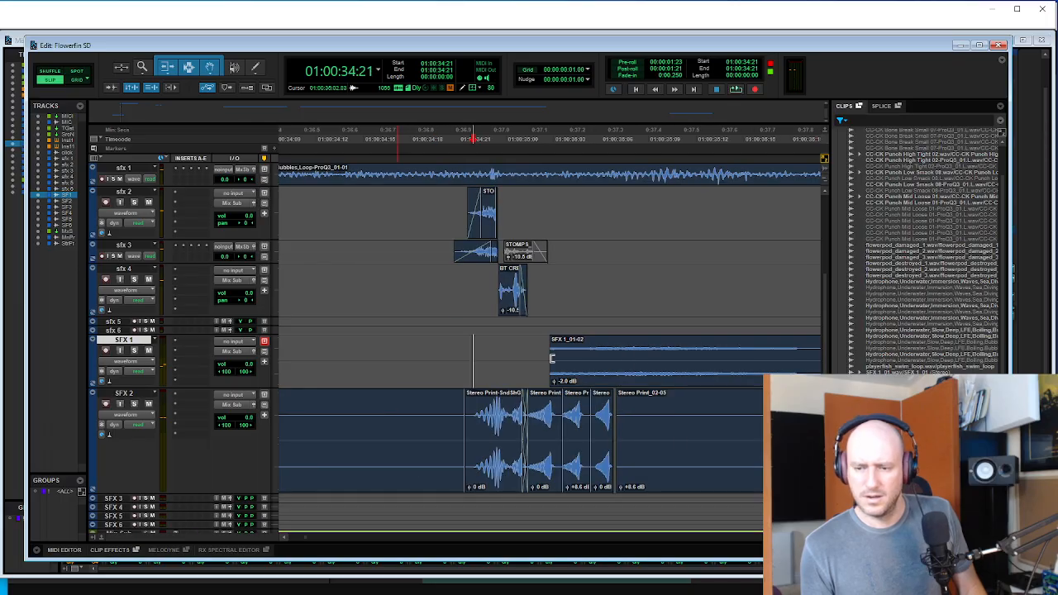
pyautogui.press('r')
pyautogui.press('space')
pyautogui.press('space')
# - Select the layers on sfx 2, sfx 3 and sfx 4 and move them later to meet the end of the last SFX 2 hit
pyautogui.moveTo(489, 203); pyautogui.dragTo(566, 281)
pyautogui.moveTo(519, 217); pyautogui.dragTo(566, 218)
pyautogui.press('space')
pyautogui.press('space')
pyautogui.press('t')
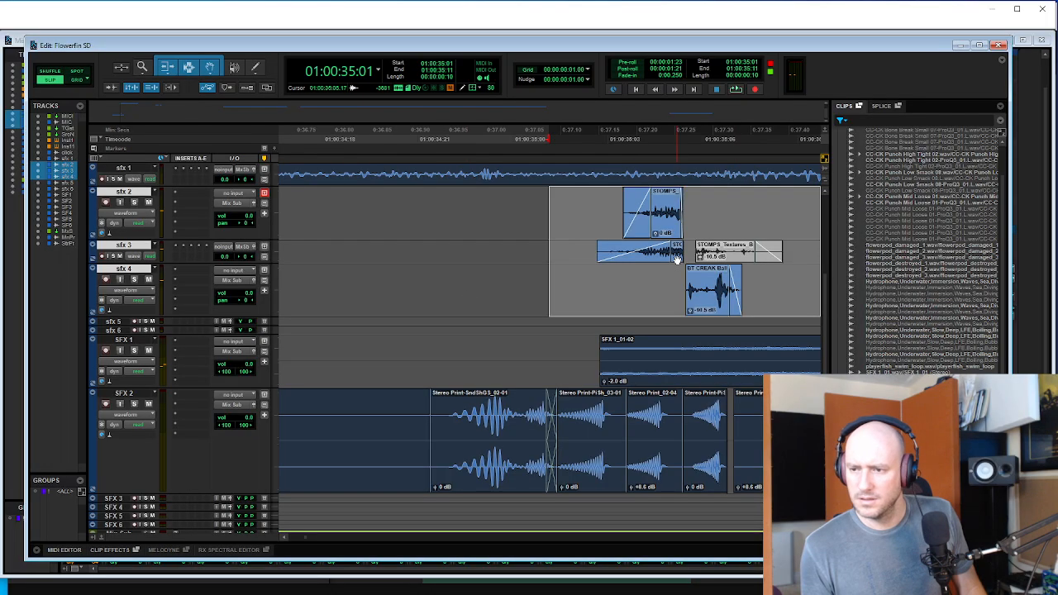
pyautogui.moveTo(676, 258); pyautogui.dragTo(717, 259)
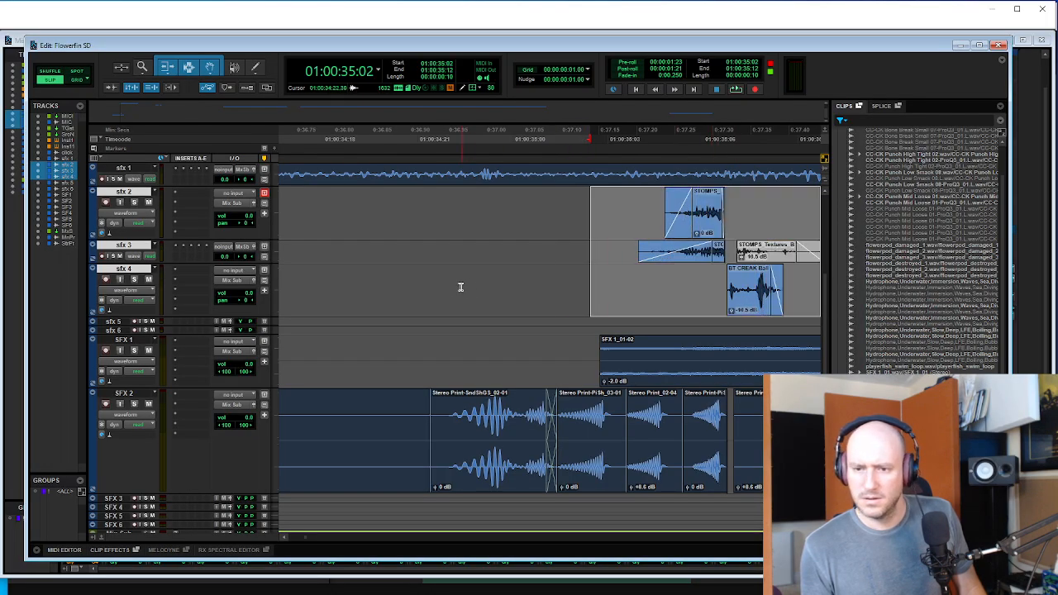
# - Play the realigned layers with the SFX 2 hits, including the range from 01:00:34:22 to 01:00:35:21
pyautogui.click(460, 287)
pyautogui.press('space')
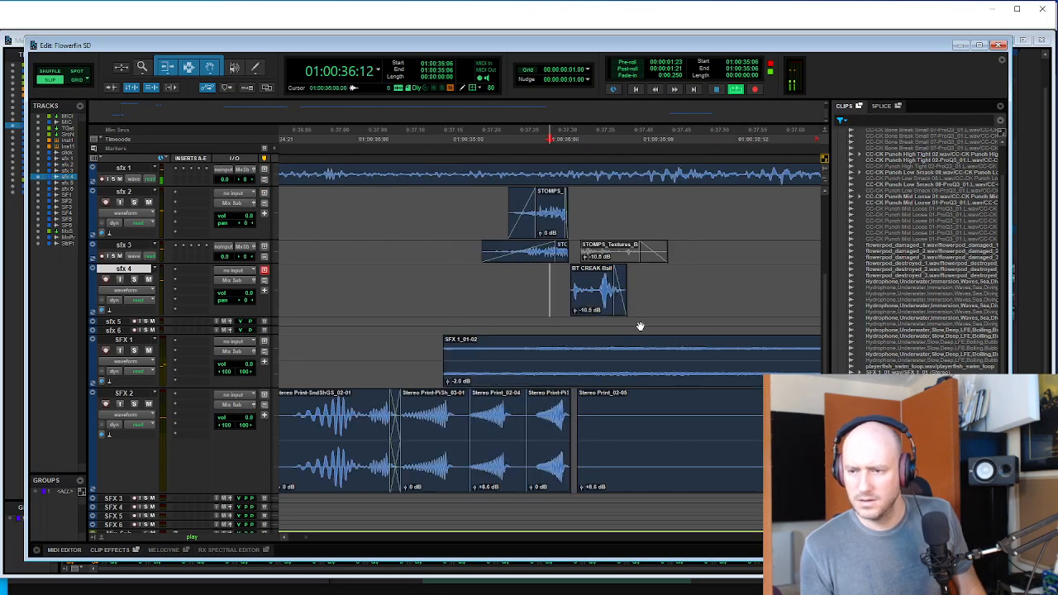
pyautogui.press('space')
pyautogui.press('space')
pyautogui.press('r')
pyautogui.press('space')
pyautogui.moveTo(425, 281); pyautogui.dragTo(790, 286)
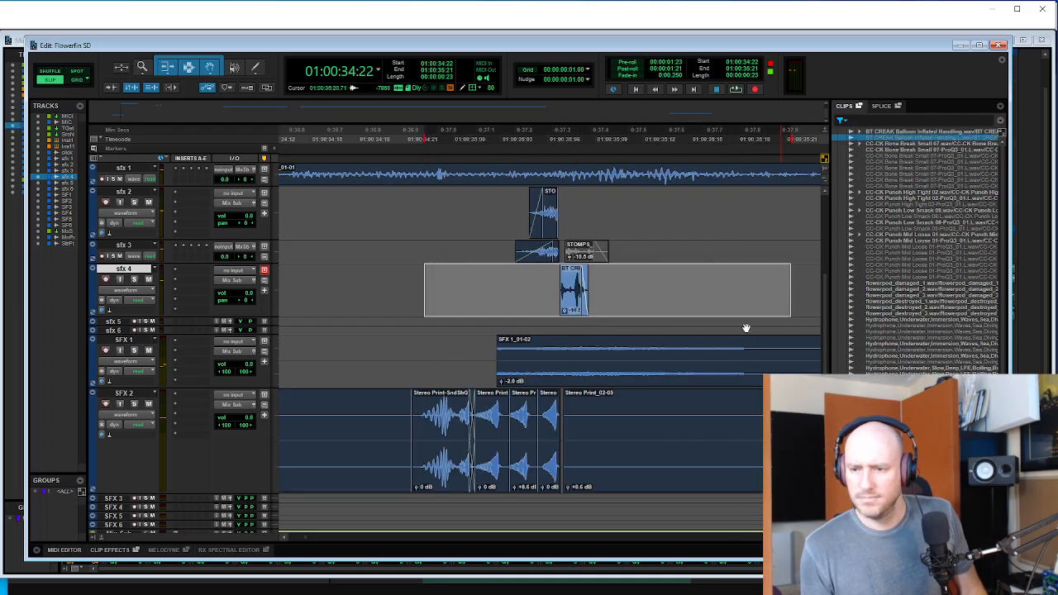
pyautogui.press('space')
# - Move the SFX 1 clip later to start at 01:00:35:07 and play from 01:00:34:22
pyautogui.moveTo(540, 370); pyautogui.dragTo(608, 380)
pyautogui.press('r')
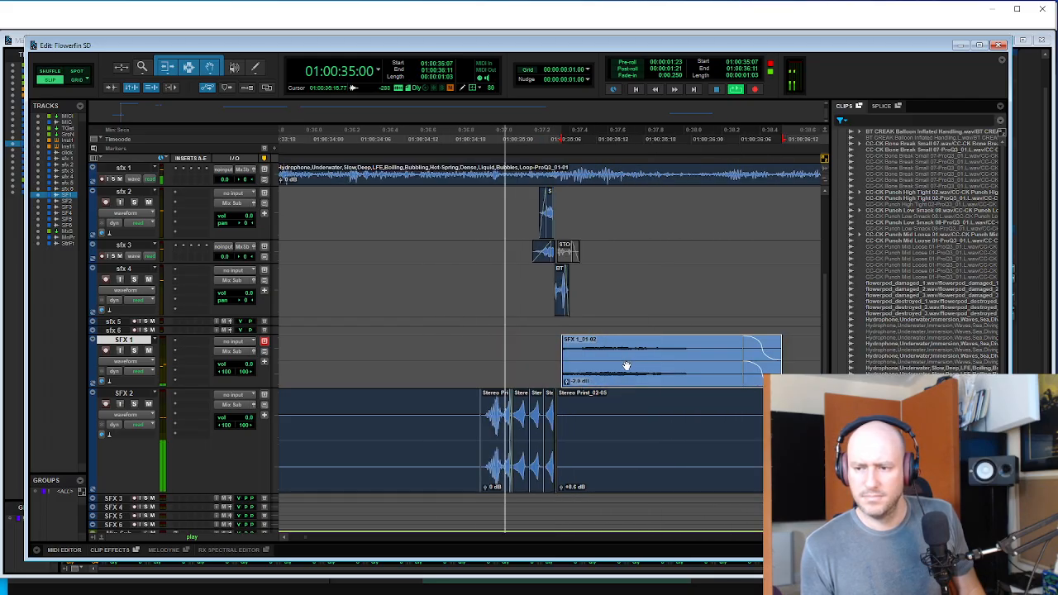
pyautogui.click(493, 354)
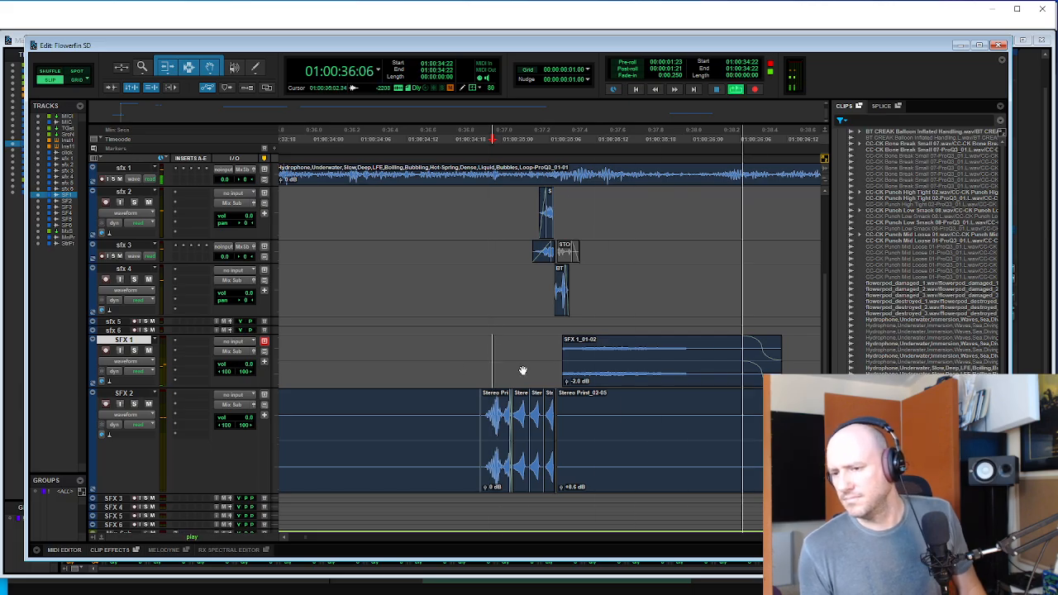
# - Move the SFX 1 clip slightly earlier so it starts just before the last SFX 2 hit, and play from 01:00:35:02
pyautogui.press('t')
pyautogui.moveTo(658, 372); pyautogui.dragTo(564, 364)
pyautogui.click(386, 354)
pyautogui.press('t')
pyautogui.press('t')
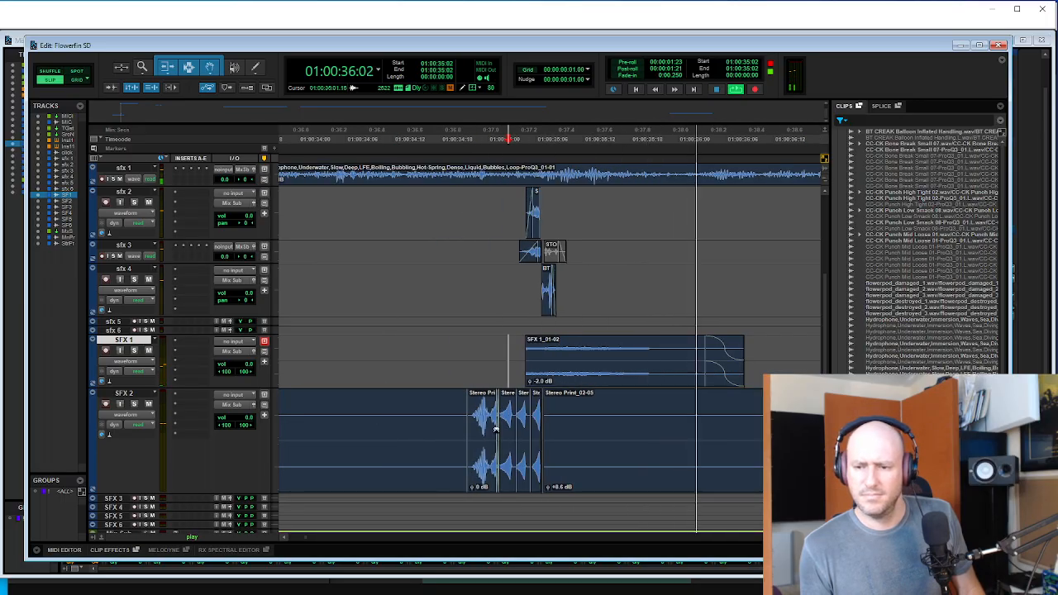
# - Play the SFX 2 hits together with the SFX 1 clip from 01:00:34:21, and play the tail from 01:00:35:07
pyautogui.click(494, 428)
pyautogui.keyDown('shift'); pyautogui.click(666, 371); pyautogui.keyUp('shift')
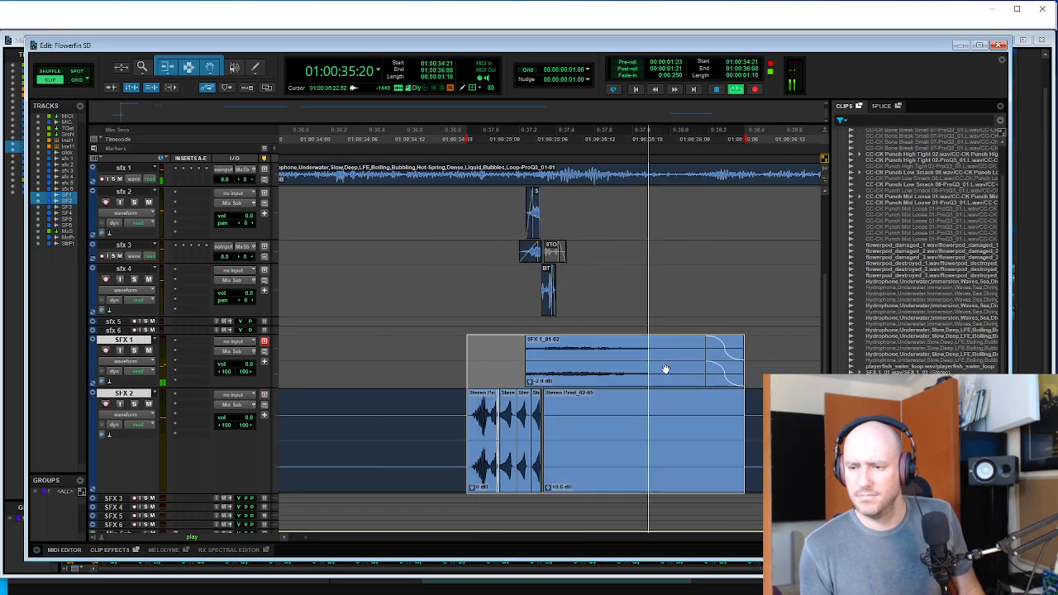
pyautogui.click(547, 348)
pyautogui.press('t')
pyautogui.press('t')
pyautogui.press('r')
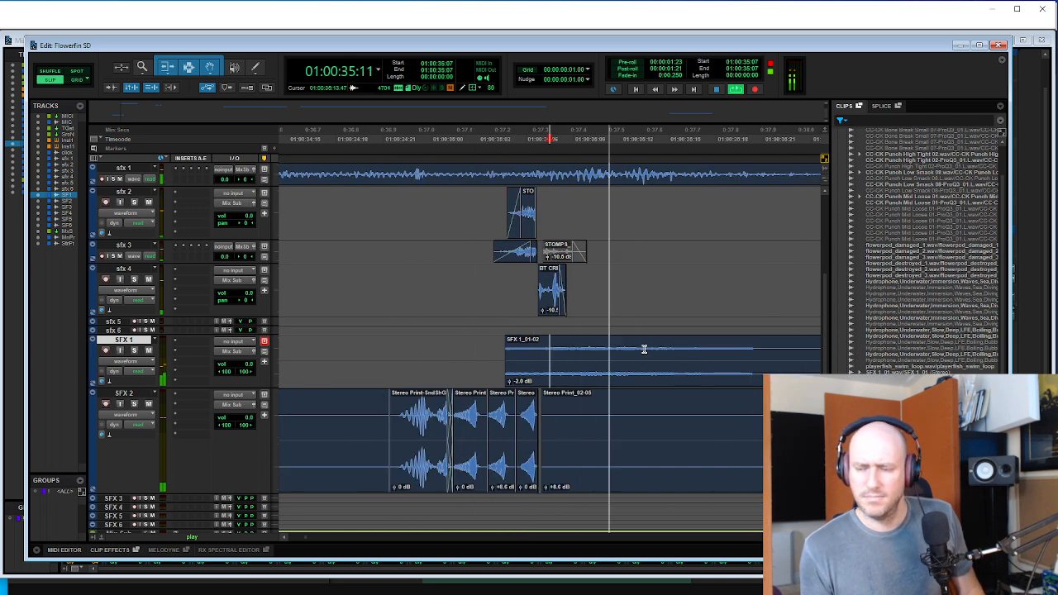
pyautogui.press('r')
pyautogui.press('r')
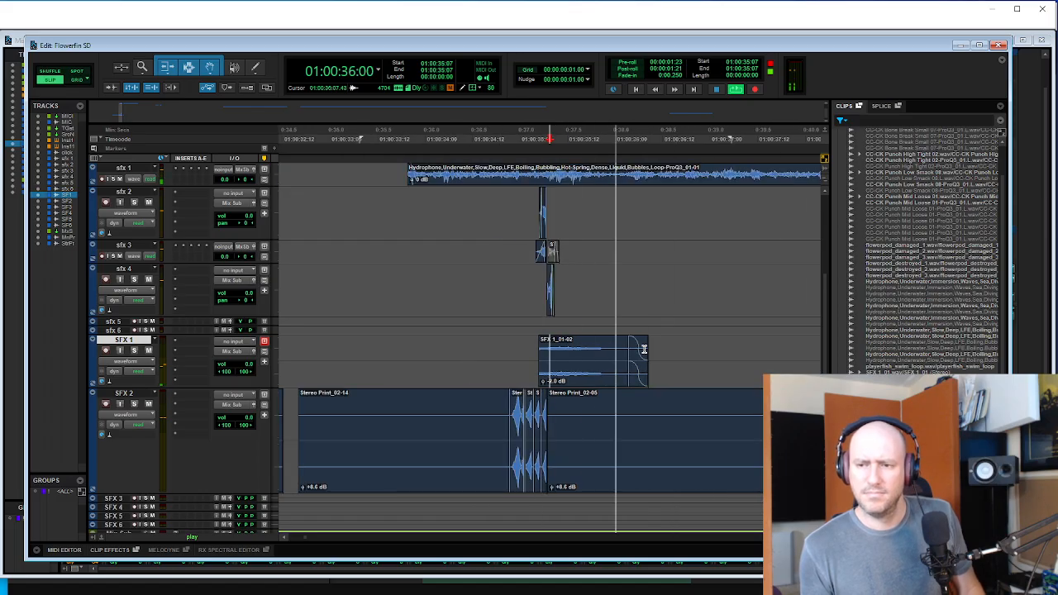
# - Fade in the first SFX 2 hit from its start at 01:00:34:21 to 01:00:34:22
pyautogui.click(484, 418)
pyautogui.press('Tab')
pyautogui.press('t')
pyautogui.press('t')
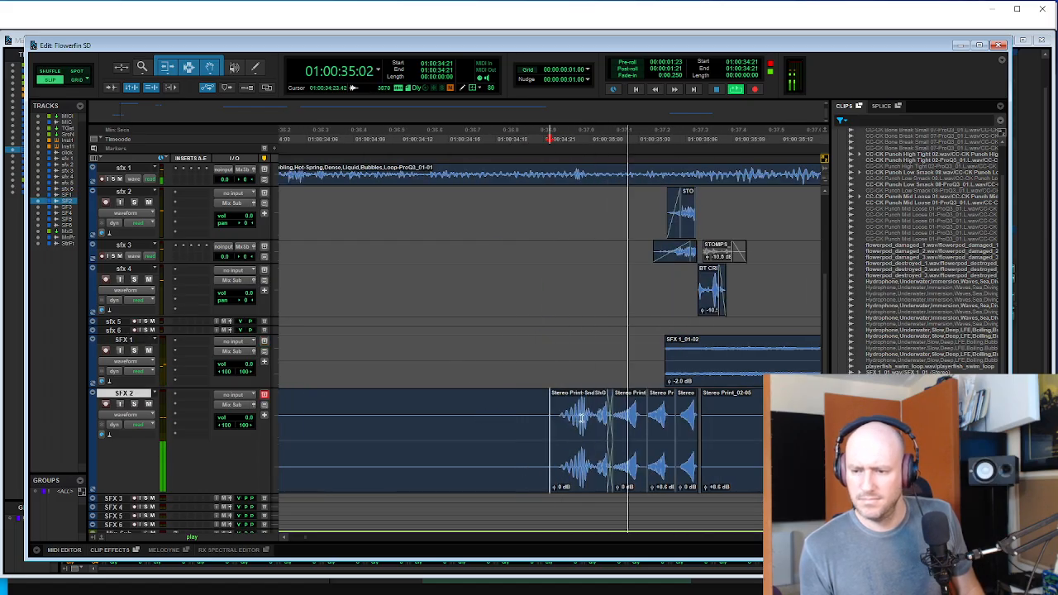
pyautogui.press('t')
pyautogui.click(581, 406)
pyautogui.press('d')
pyautogui.press('r')
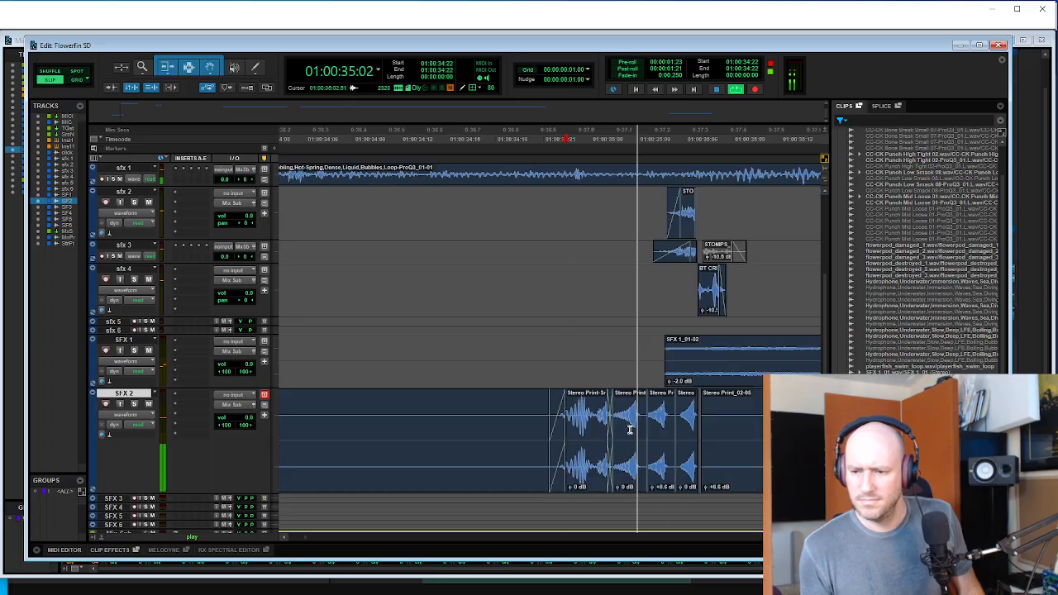
# - Consolidate the four SFX 2 hits from 01:00:34:21 to 01:00:35:06 into one clip and stop playback
pyautogui.click(684, 466)
pyautogui.keyDown('shift'); pyautogui.click(583, 468); pyautogui.keyUp('shift')
pyautogui.hotkey('alt', 'shift', '3')
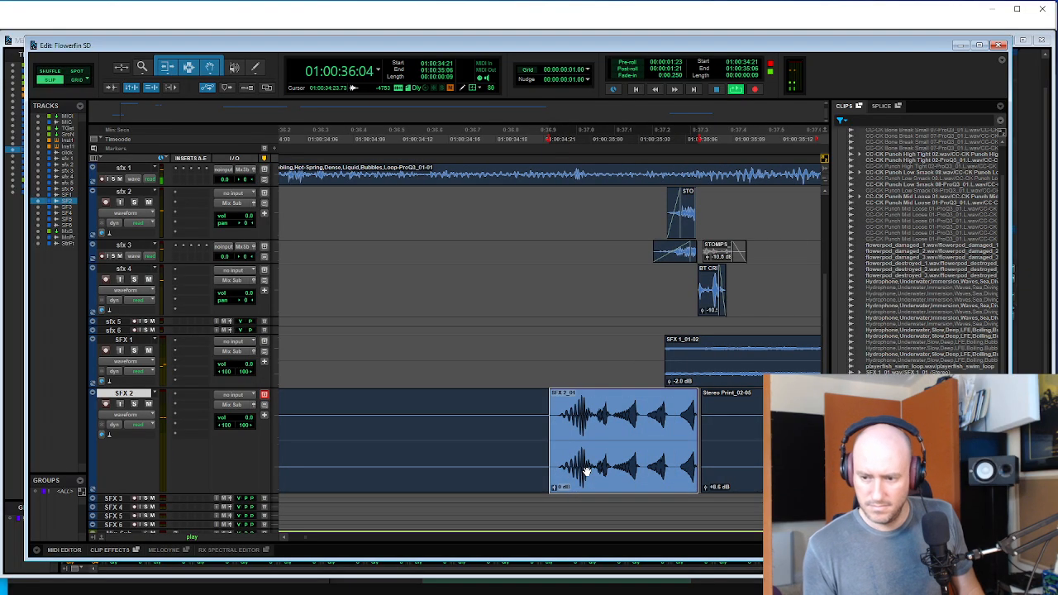
pyautogui.press('space')
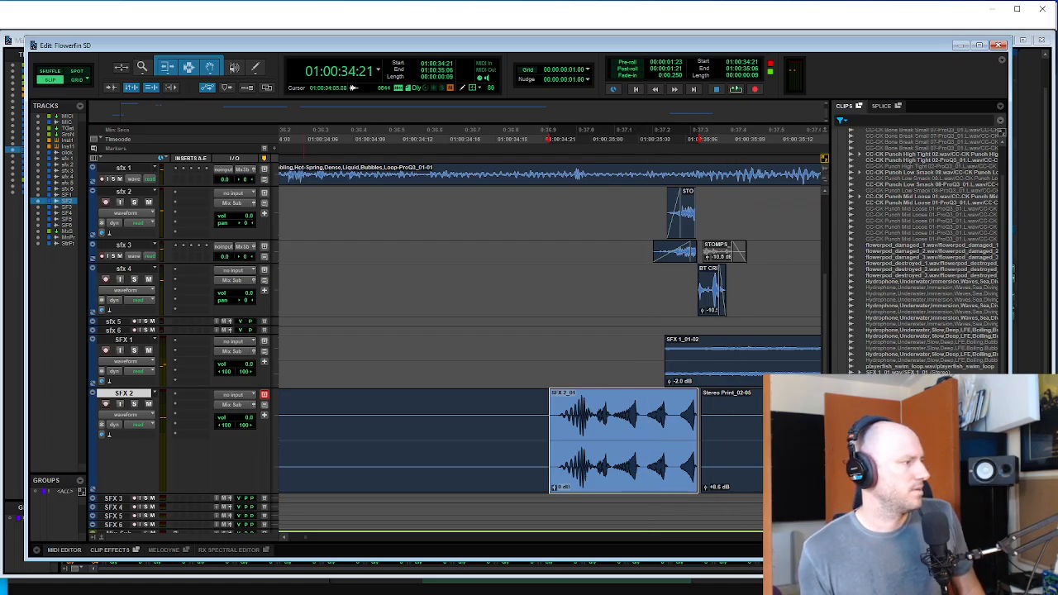
# - Open AudioSuite Pro-Q 3 for the consolidated SFX 2 clip, preview it and add a narrow bell boost near 520 Hz
pyautogui.click(347, 165)
pyautogui.moveTo(663, 128); pyautogui.dragTo(287, 107)
pyautogui.click(210, 468)
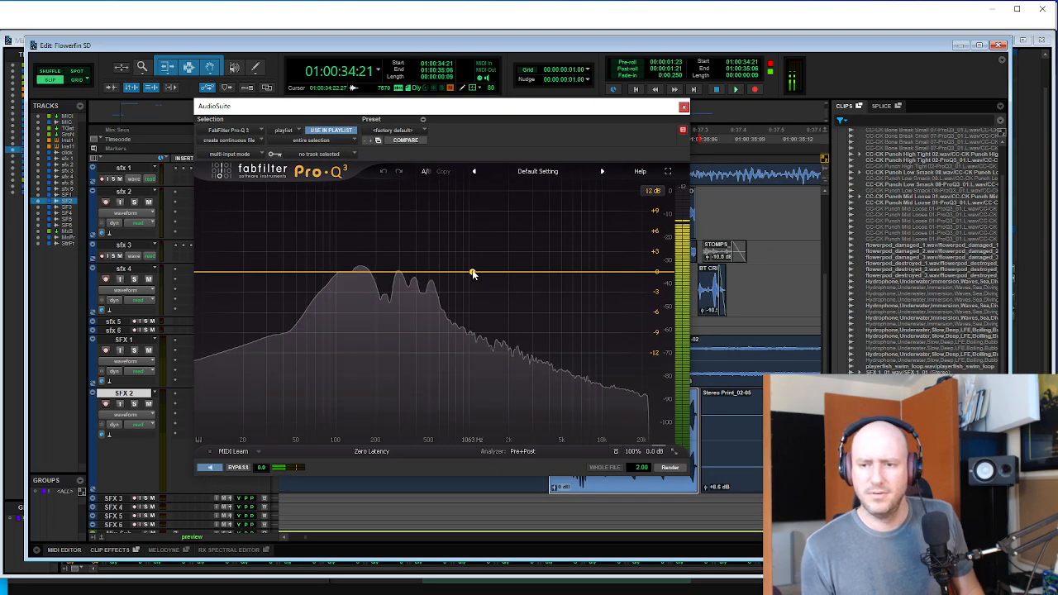
pyautogui.moveTo(472, 272); pyautogui.dragTo(430, 244)
pyautogui.moveTo(486, 394); pyautogui.dragTo(488, 401)
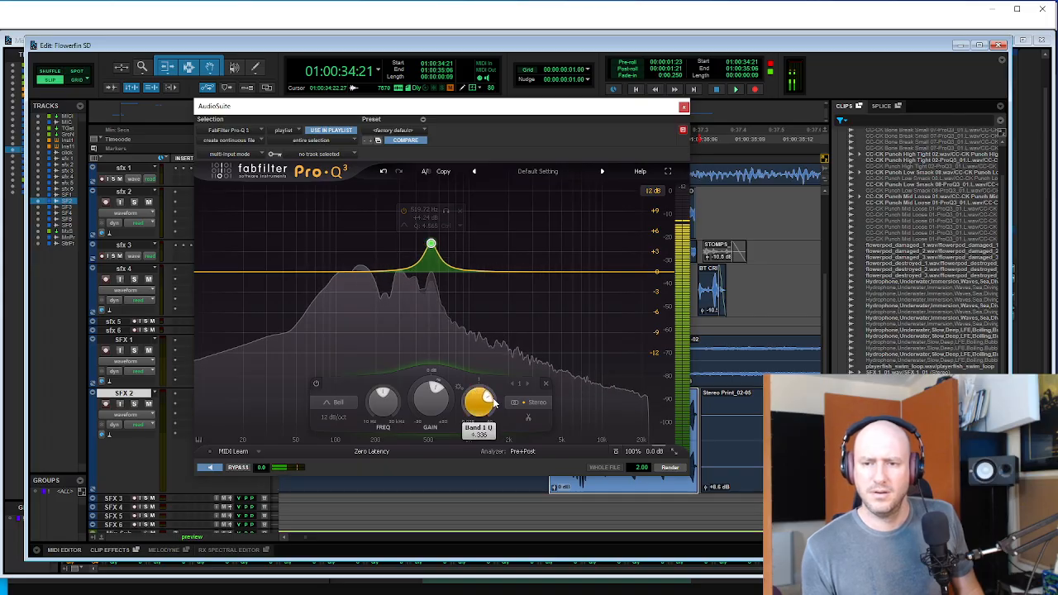
# - Shift the bell boost to about 442 Hz at about +10 dB, cut the lows around 100 to 200 Hz, and render the EQ
pyautogui.moveTo(431, 244); pyautogui.dragTo(421, 204)
pyautogui.moveTo(355, 273); pyautogui.dragTo(366, 309)
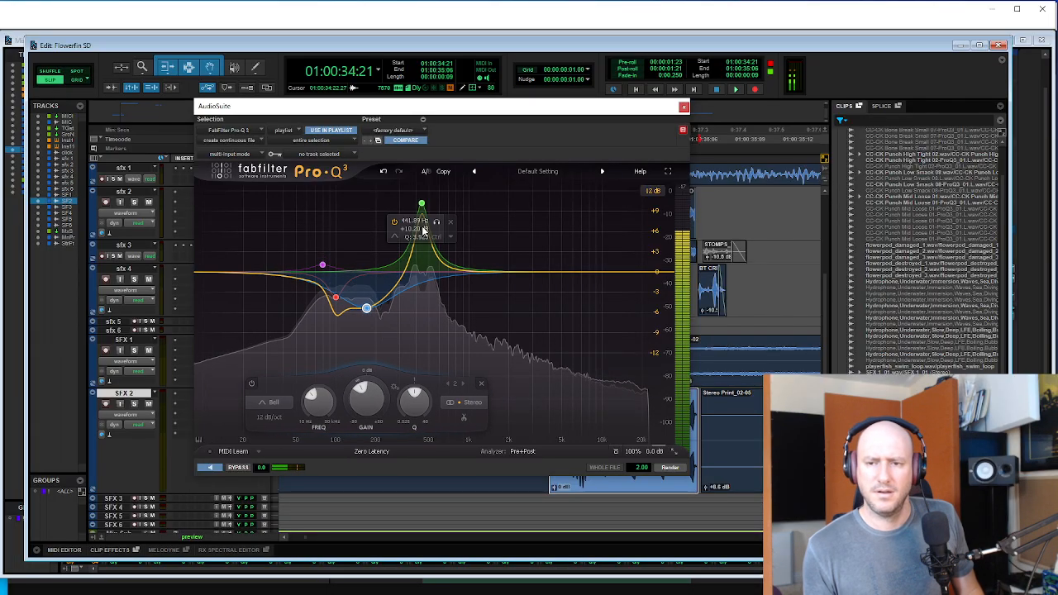
pyautogui.click(659, 466)
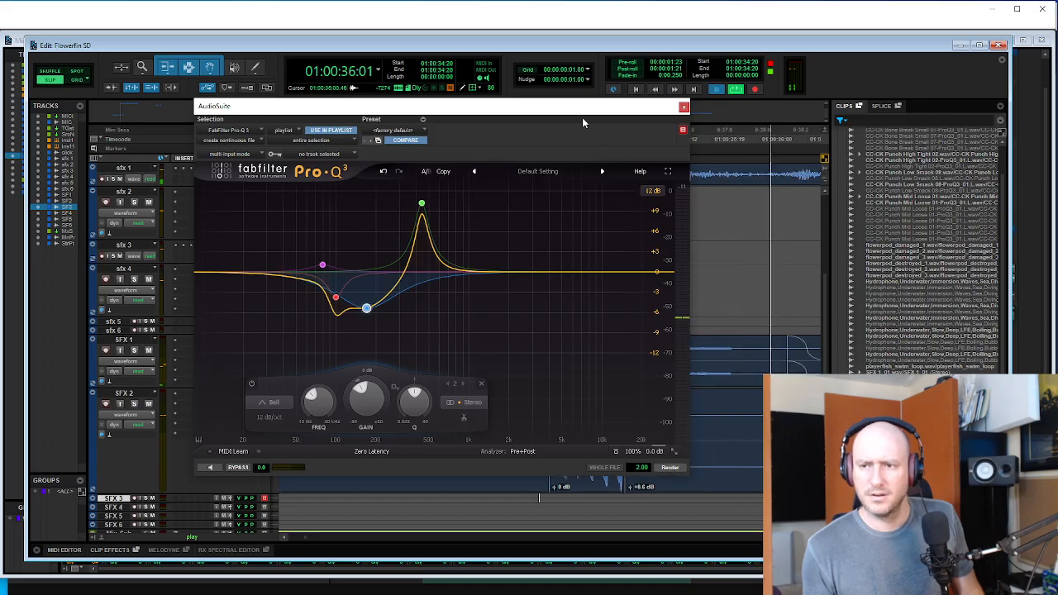
# - Move the Pro-Q 3 window off the clips and play the equalized SFX 2 clip from 01:00:34:18 and 01:00:34:16
pyautogui.moveTo(573, 107); pyautogui.dragTo(383, 83)
pyautogui.click(528, 413)
pyautogui.press('space')
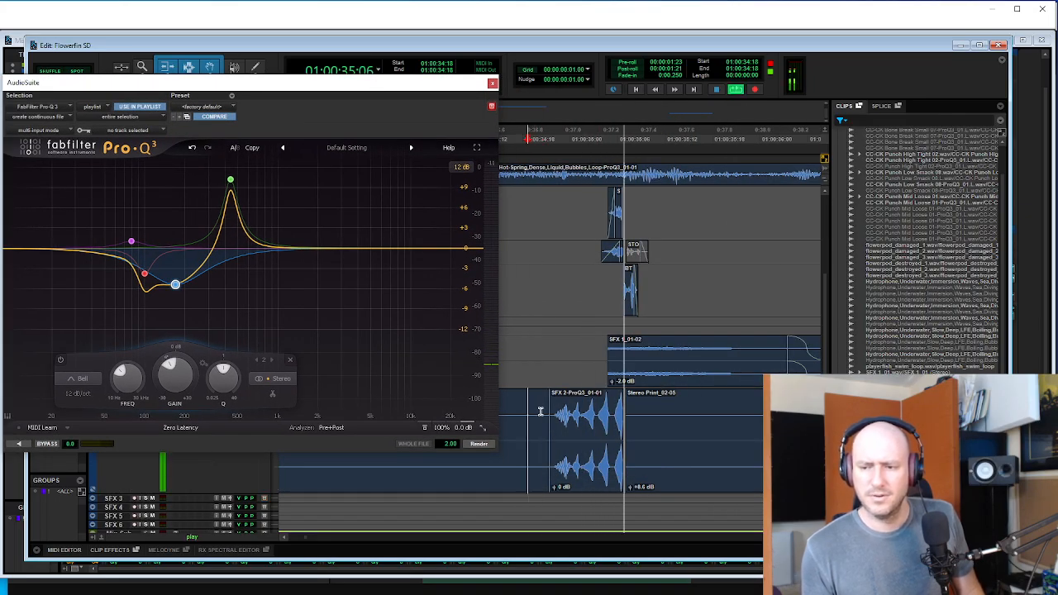
pyautogui.press('space')
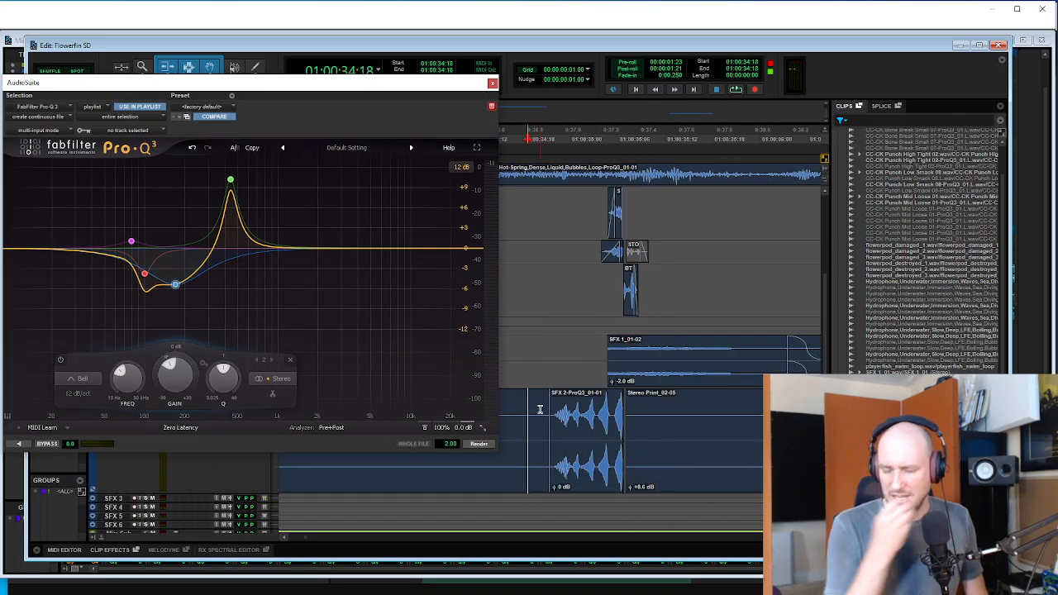
pyautogui.hotkey('ctrl', '[')
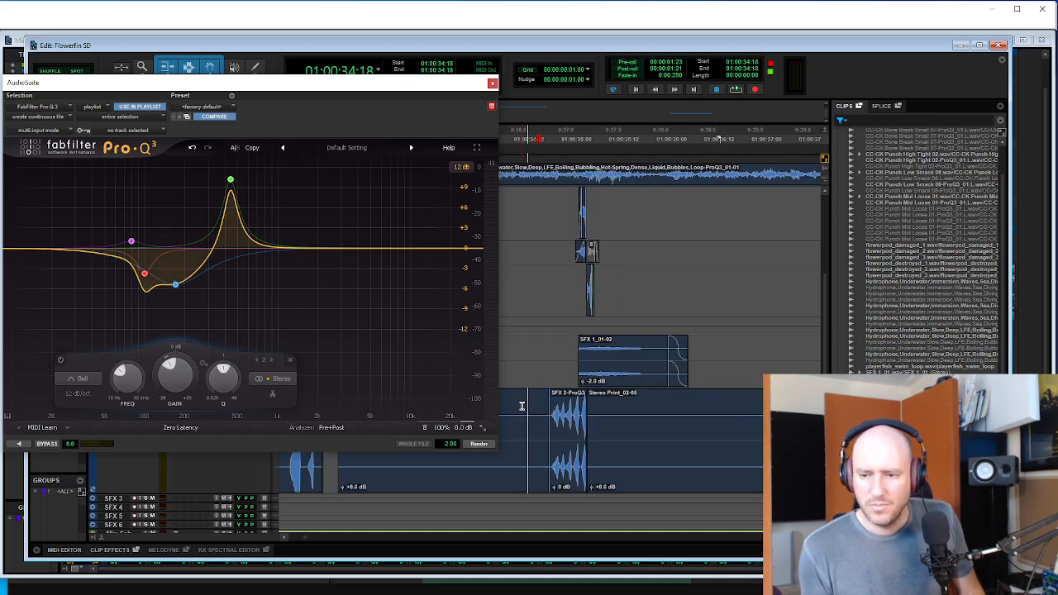
pyautogui.click(528, 406)
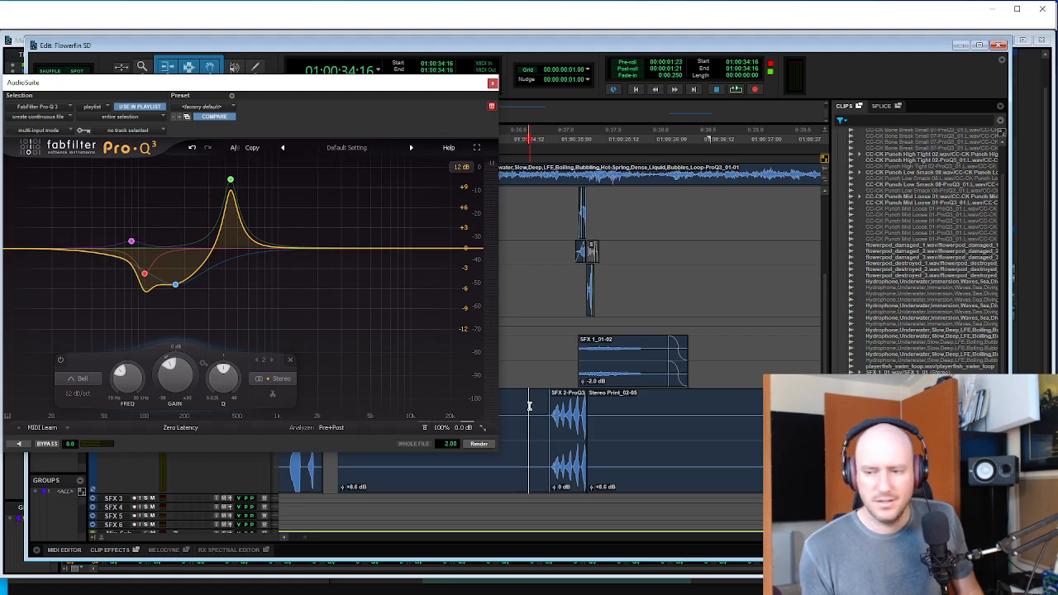
pyautogui.press('space')
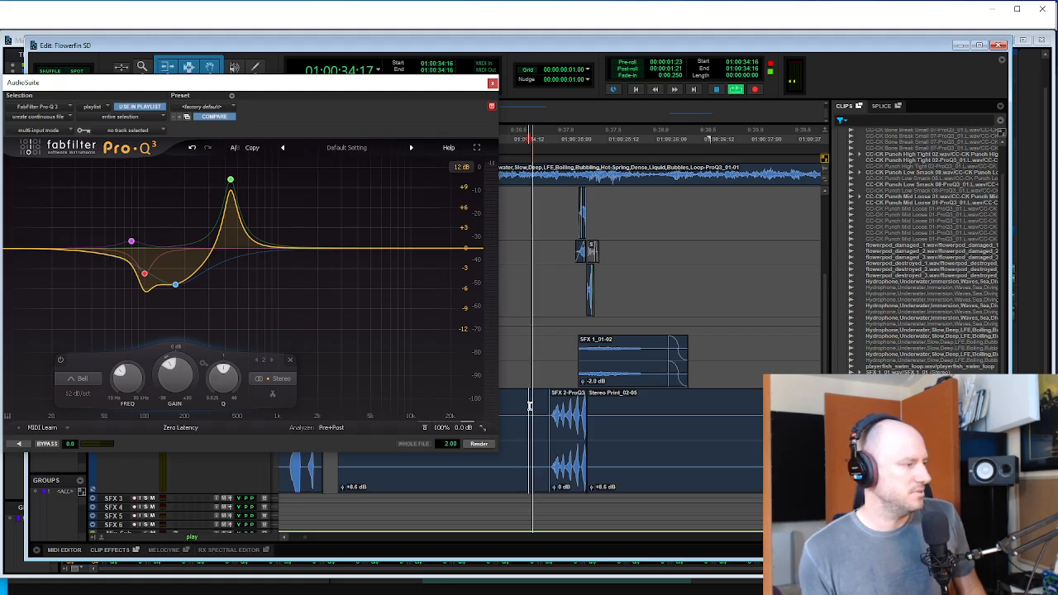
pyautogui.press('space')
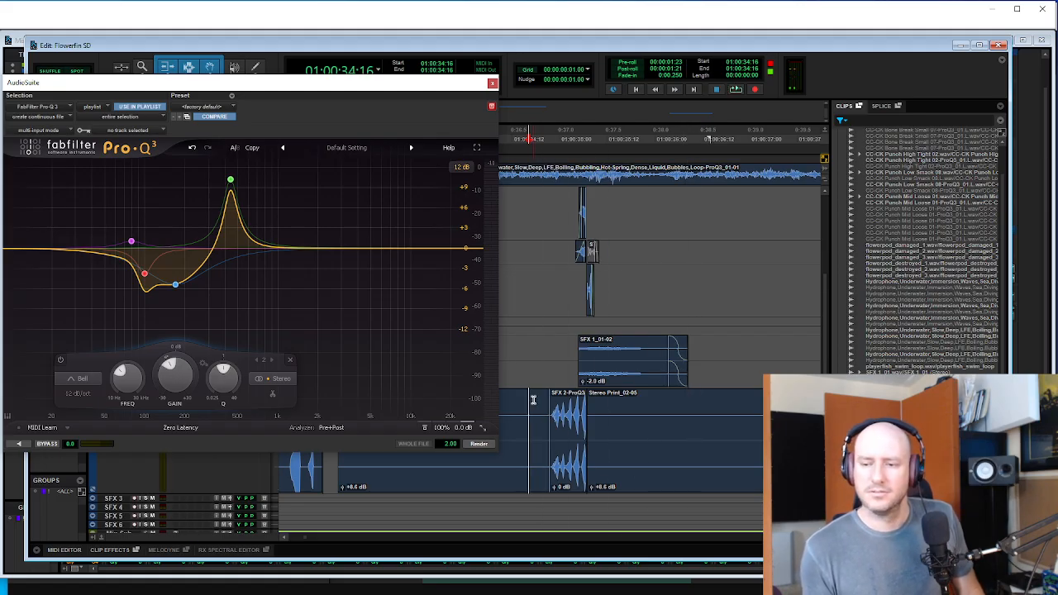
# - Select the equalized SFX 2 clip and preview it in MV2 with Low Level at 17.0 and reduced High Level and Output
pyautogui.click(569, 438)
pyautogui.hotkey('ctrl', ']')
pyautogui.hotkey('ctrl', ']')
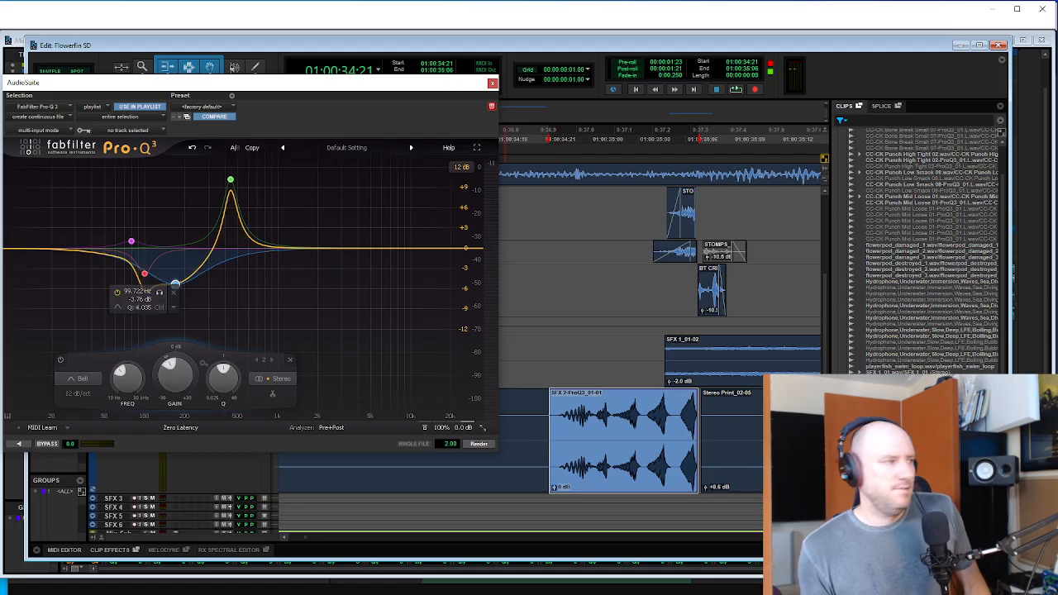
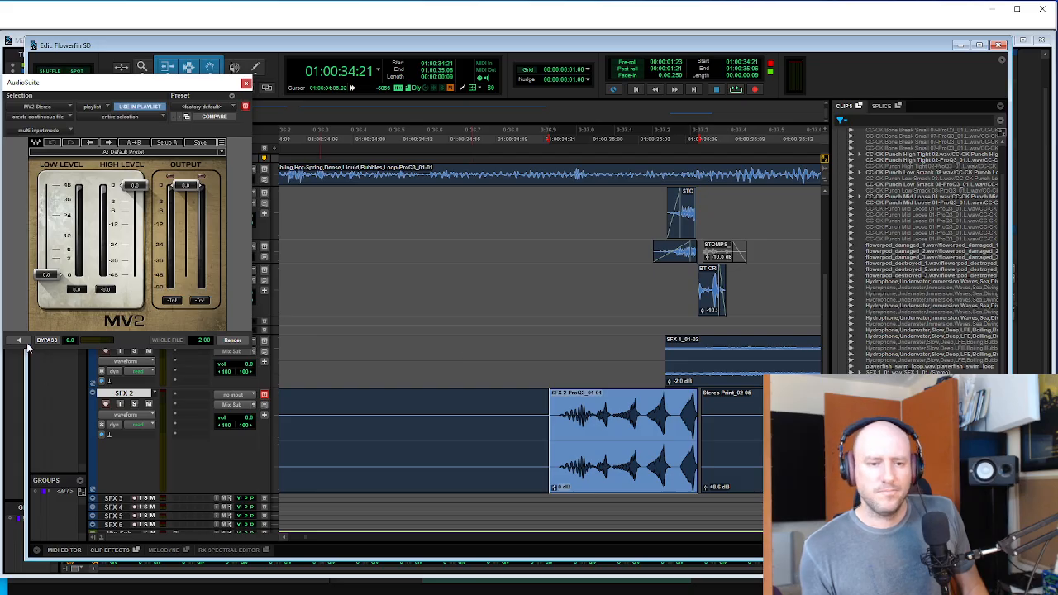
pyautogui.click(20, 340)
pyautogui.moveTo(188, 190); pyautogui.dragTo(186, 216)
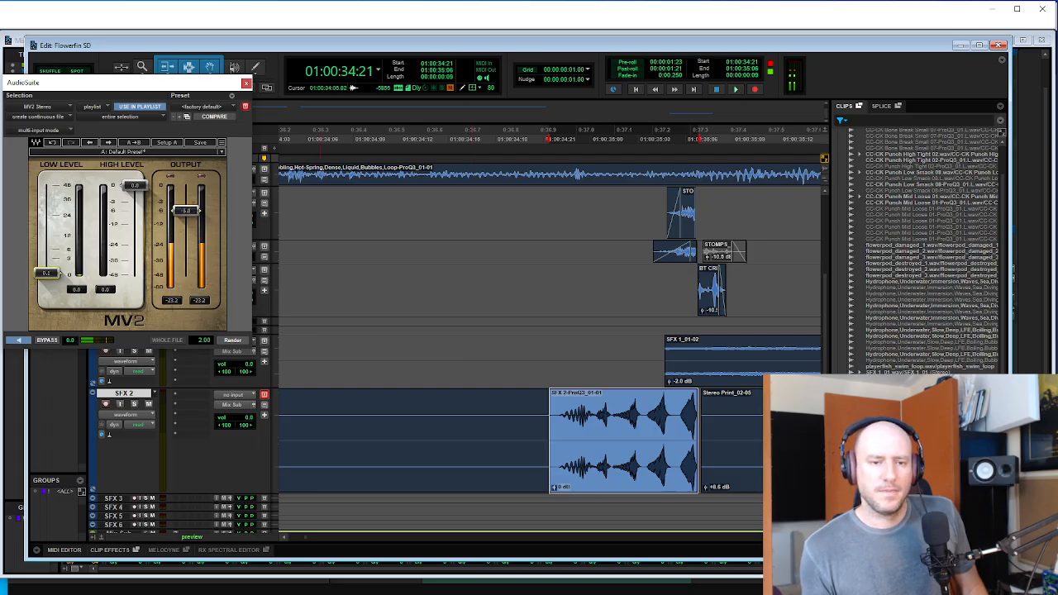
pyautogui.moveTo(58, 272); pyautogui.dragTo(57, 224)
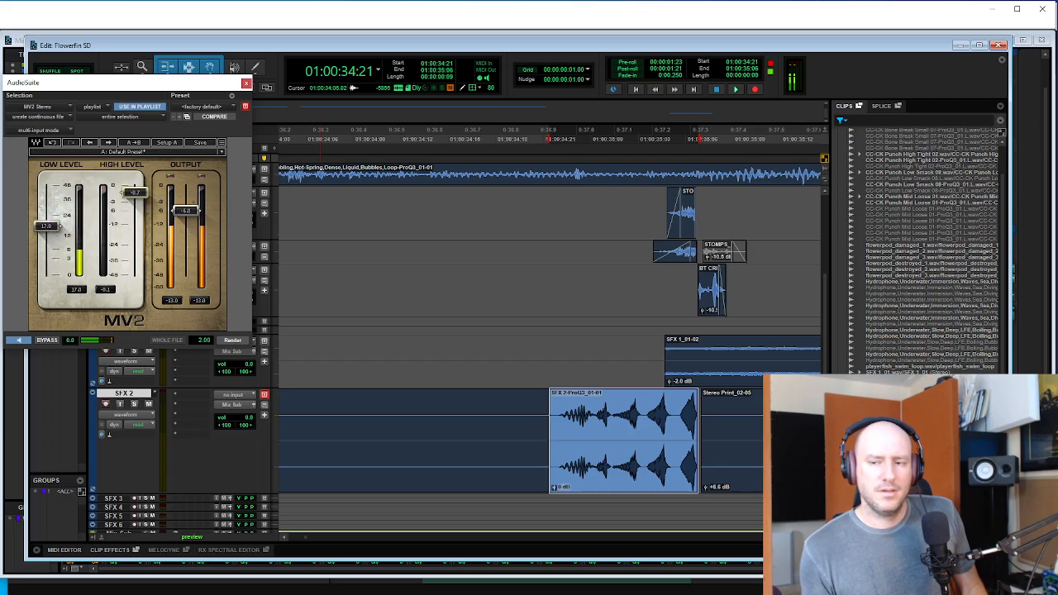
pyautogui.click(21, 341)
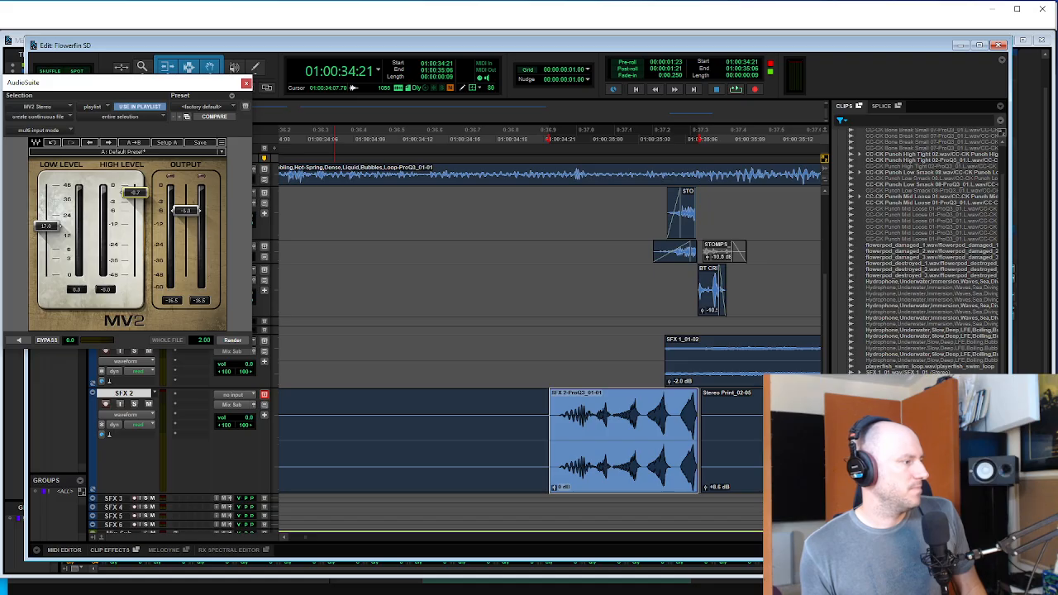
# - Render RX 9 De-click on the SFX 2 clip with the Single-band algorithm and a sensitivity of 3.0
pyautogui.click(513, 204)
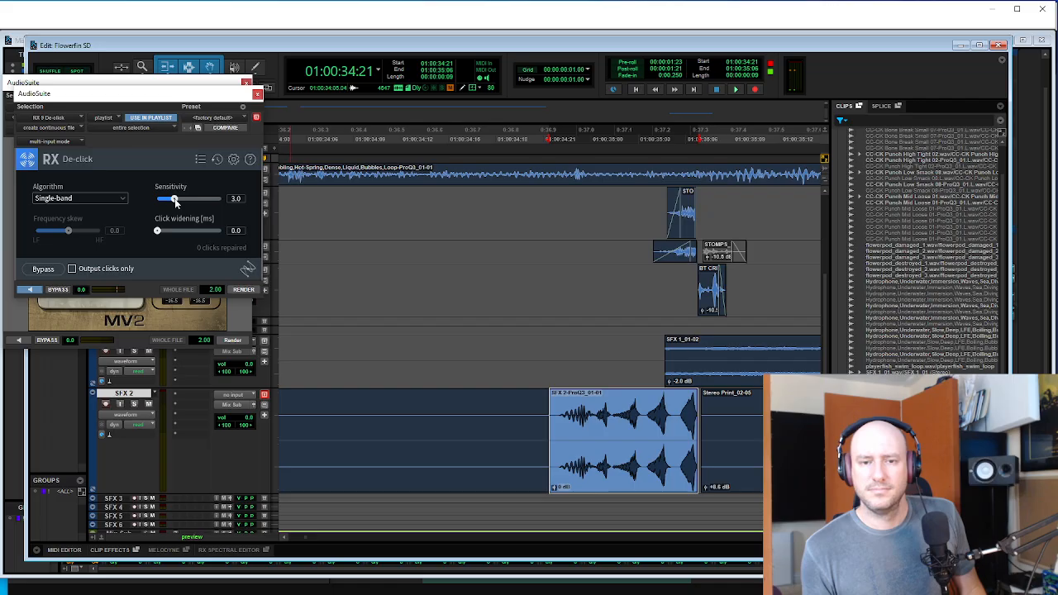
pyautogui.click(244, 291)
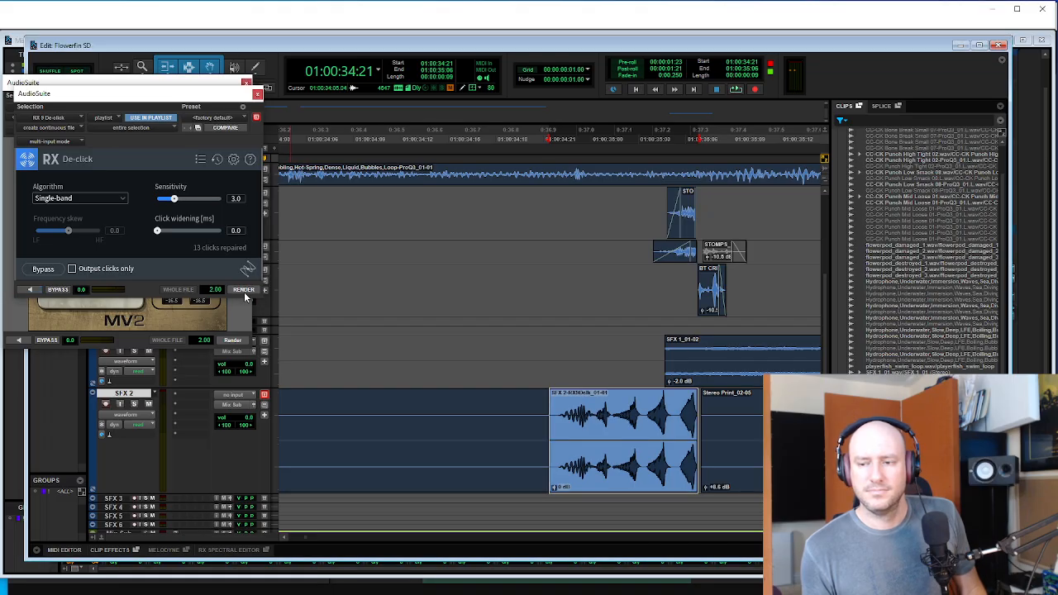
# - Close the De-click window, raise the MV2 output to -4.7 while previewing the SFX 2 clip, and render it
pyautogui.press('space')
pyautogui.click(257, 95)
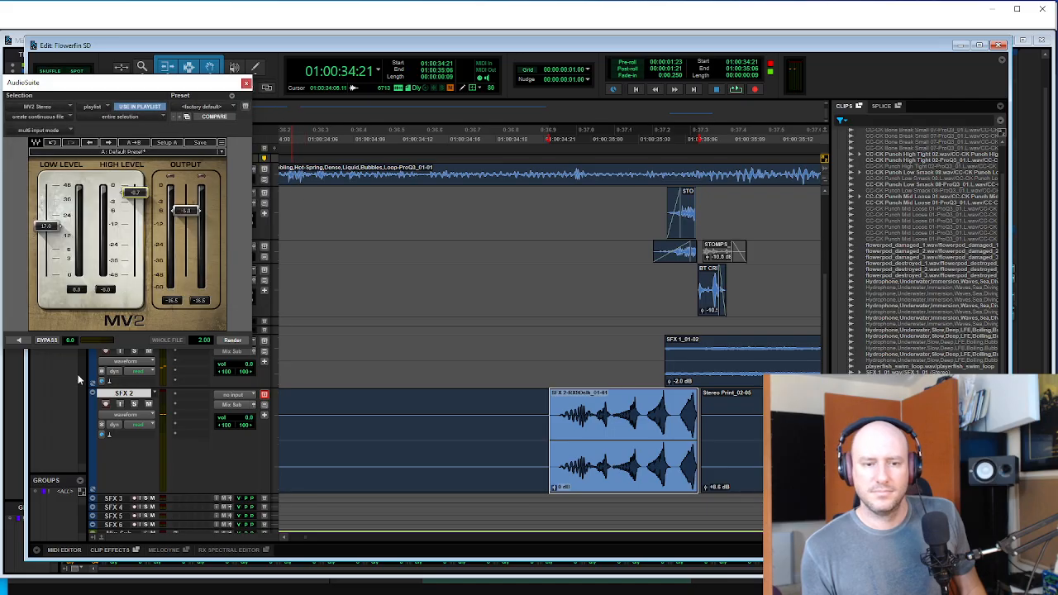
pyautogui.click(20, 341)
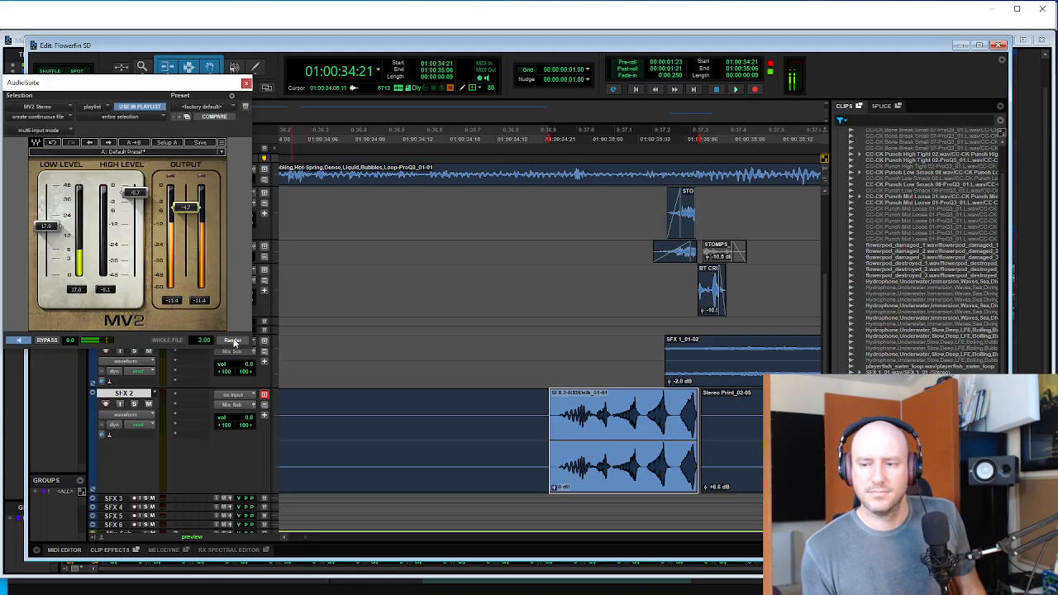
pyautogui.click(232, 341)
# - Play the compressed SFX 2 clip from 01:00:34:18, 01:00:34:20 and 01:00:34:22
pyautogui.click(500, 358)
pyautogui.press('space')
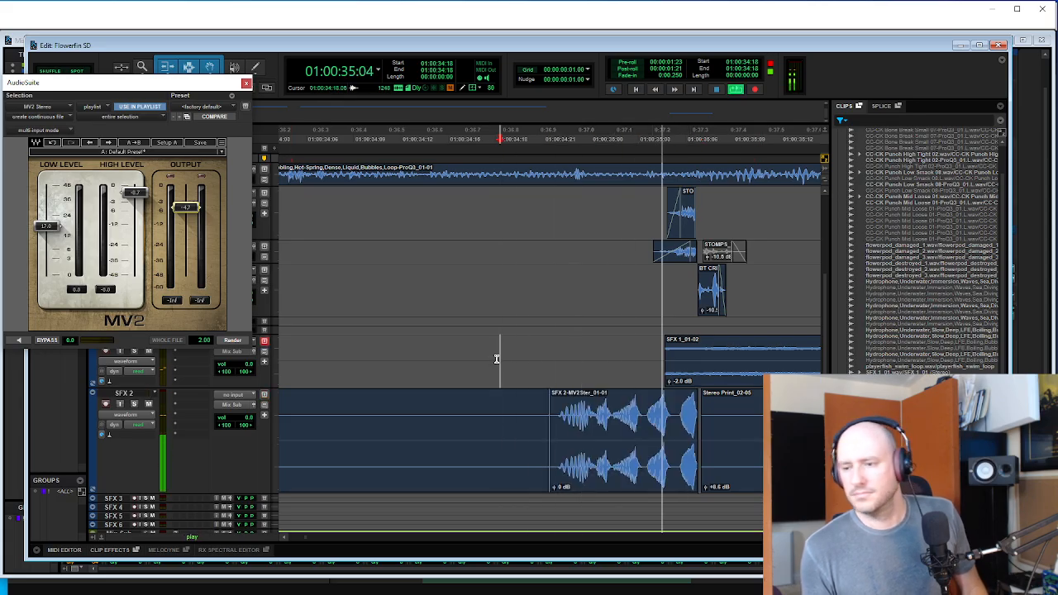
pyautogui.press('r')
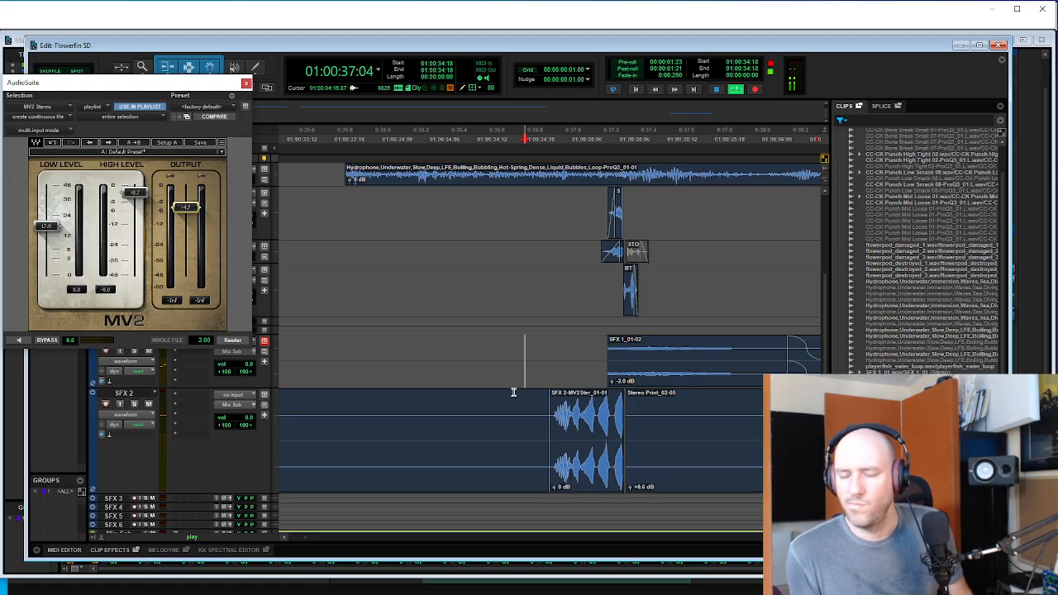
pyautogui.press('space')
pyautogui.click(544, 355)
pyautogui.press('space')
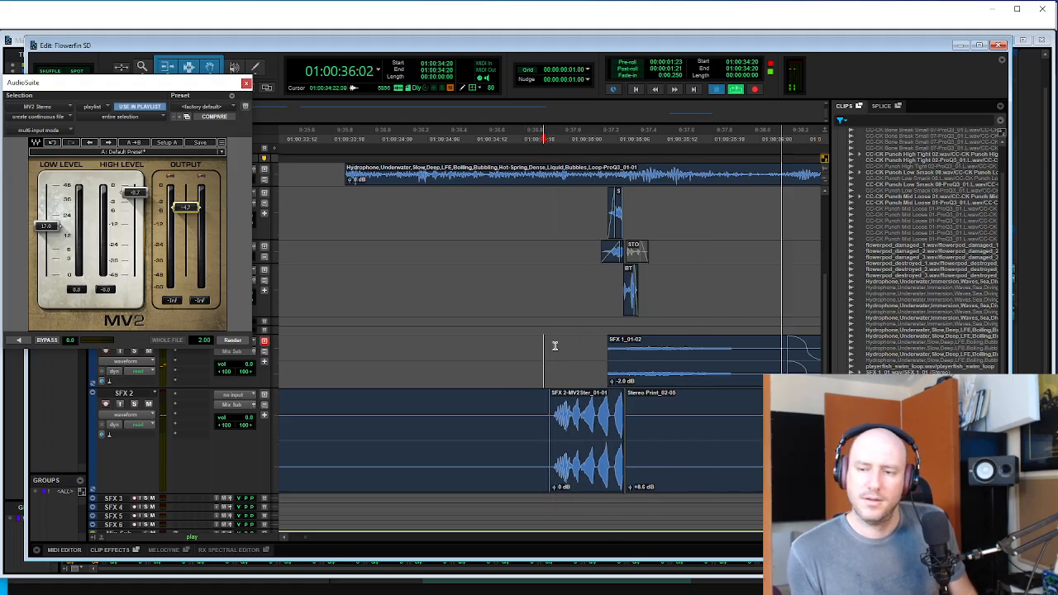
pyautogui.press('space')
pyautogui.click(554, 347)
pyautogui.press('t')
pyautogui.press('space')
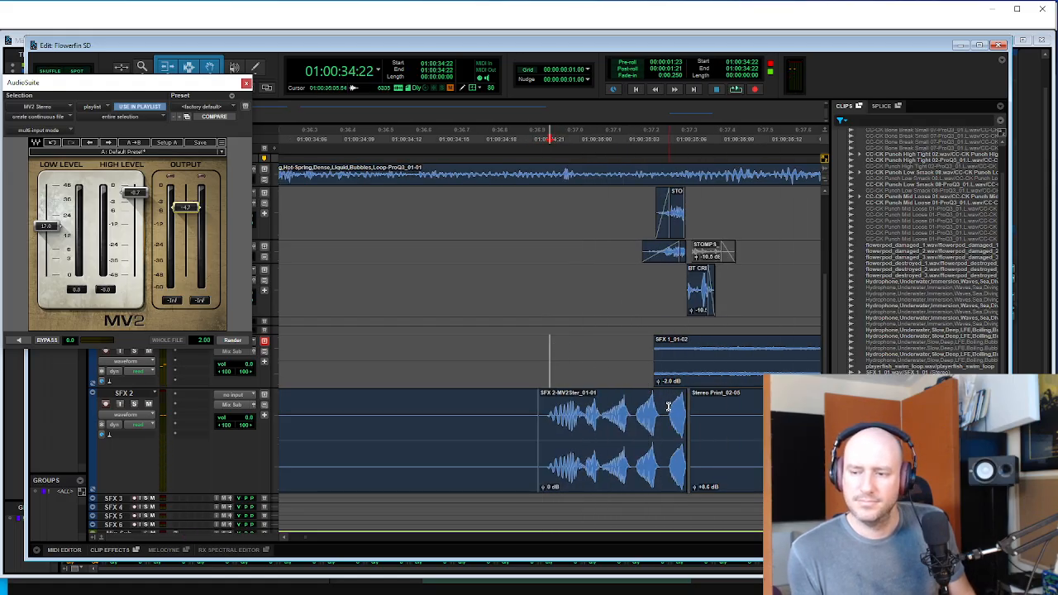
# - Play the final pulse of the SFX 2 clip and separate it at 01:00:35:05
pyautogui.click(669, 407)
pyautogui.press('t')
pyautogui.press('space')
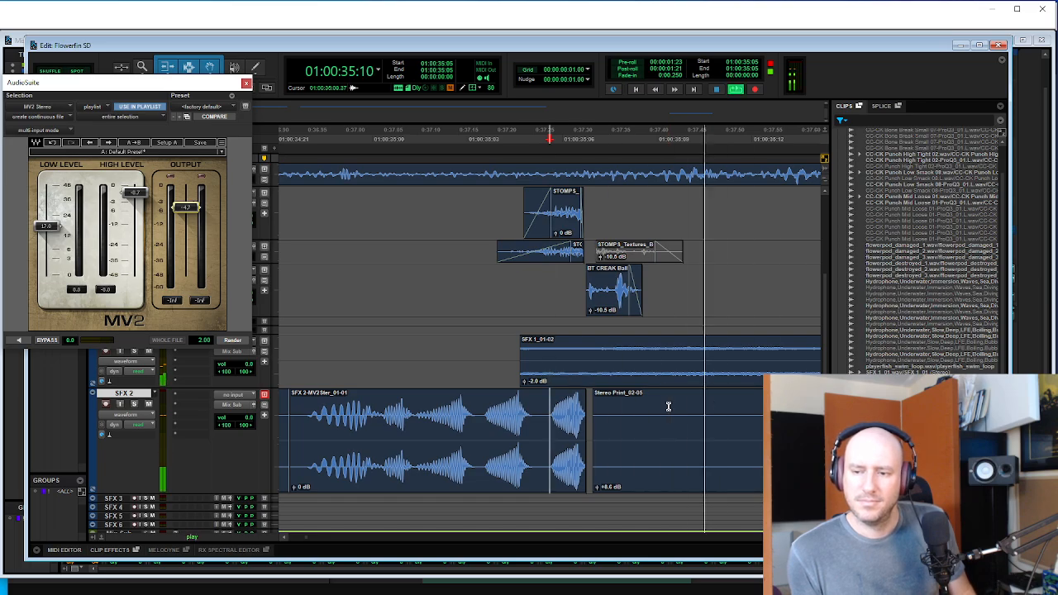
pyautogui.press('b')
pyautogui.press('space')
# - Render Pitch Shift Legacy on the separated final SFX 2 pulse with a coarse shift of +3 semitones
pyautogui.click(576, 471)
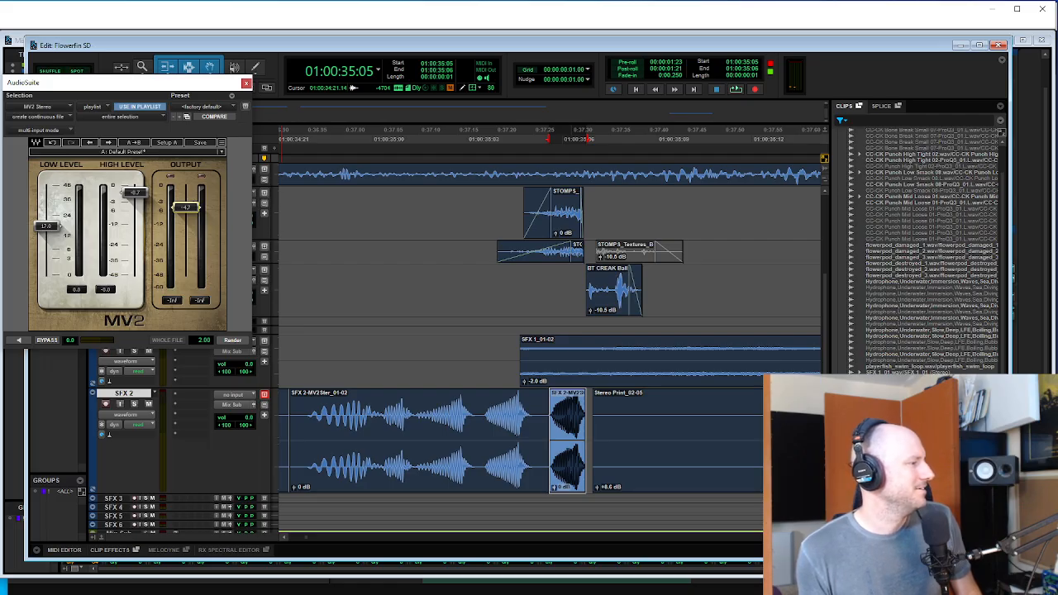
pyautogui.hotkey('ctrl', 'alt', 'p')
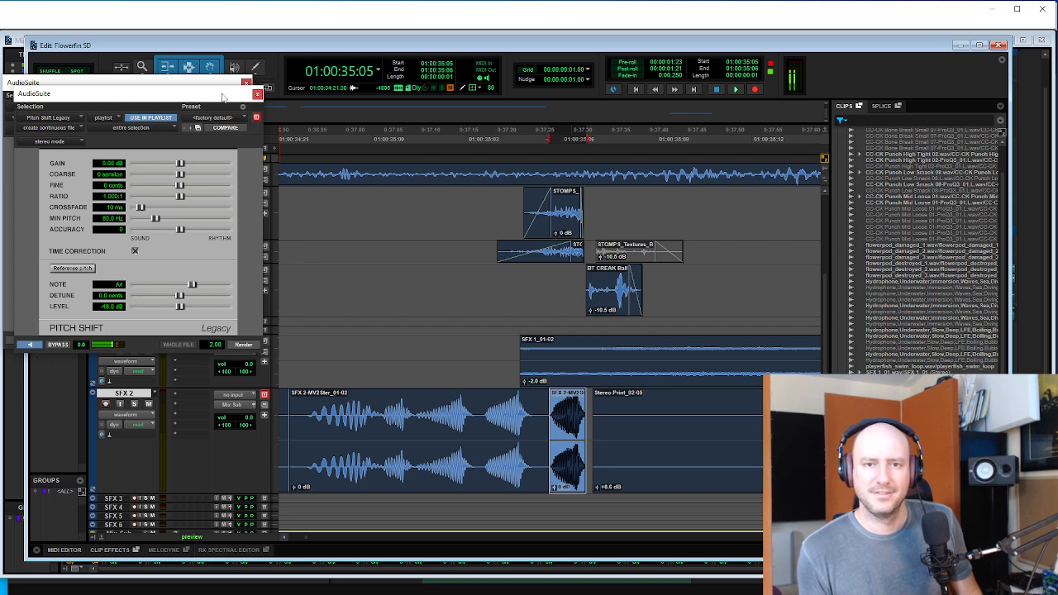
pyautogui.moveTo(221, 98); pyautogui.dragTo(329, 269)
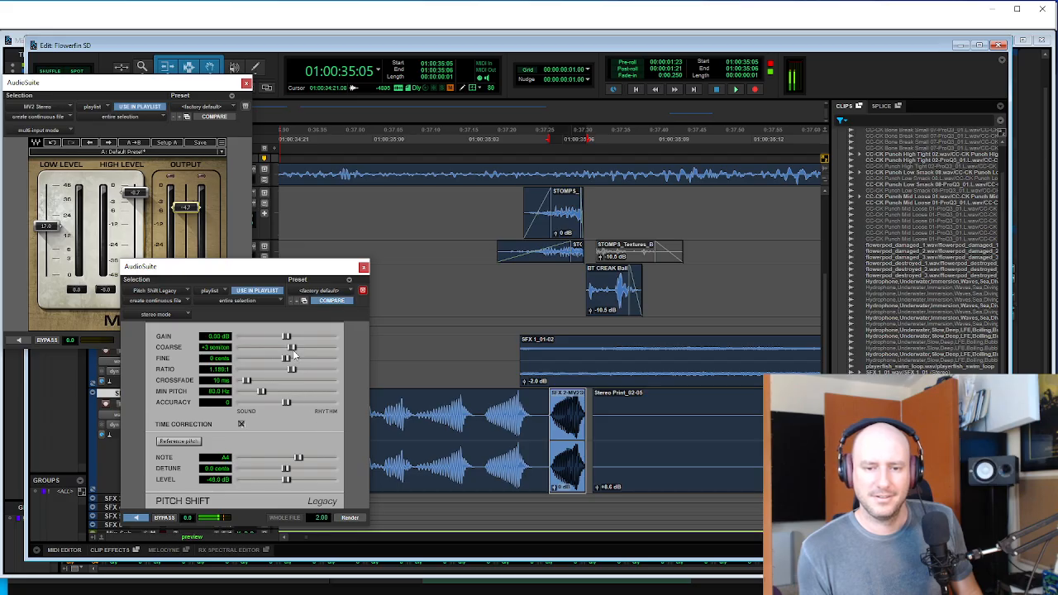
# - Play the SFX 2 section with its pitch-shifted final pulse from 01:00:34:22 and 01:00:34:21
pyautogui.click(406, 349)
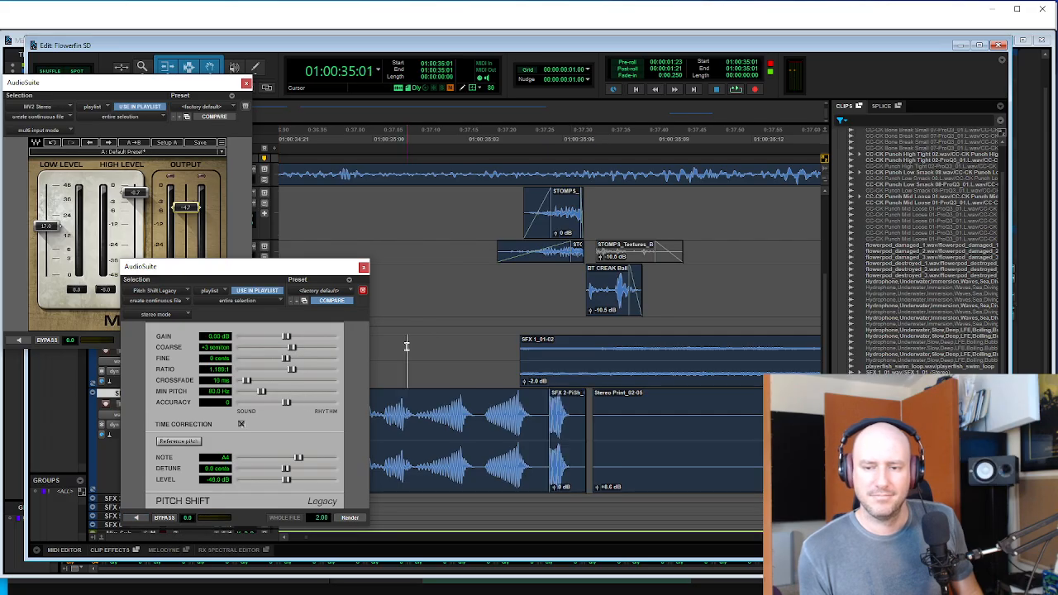
pyautogui.press('space')
pyautogui.press('r')
pyautogui.press('space')
pyautogui.click(438, 355)
pyautogui.press('space')
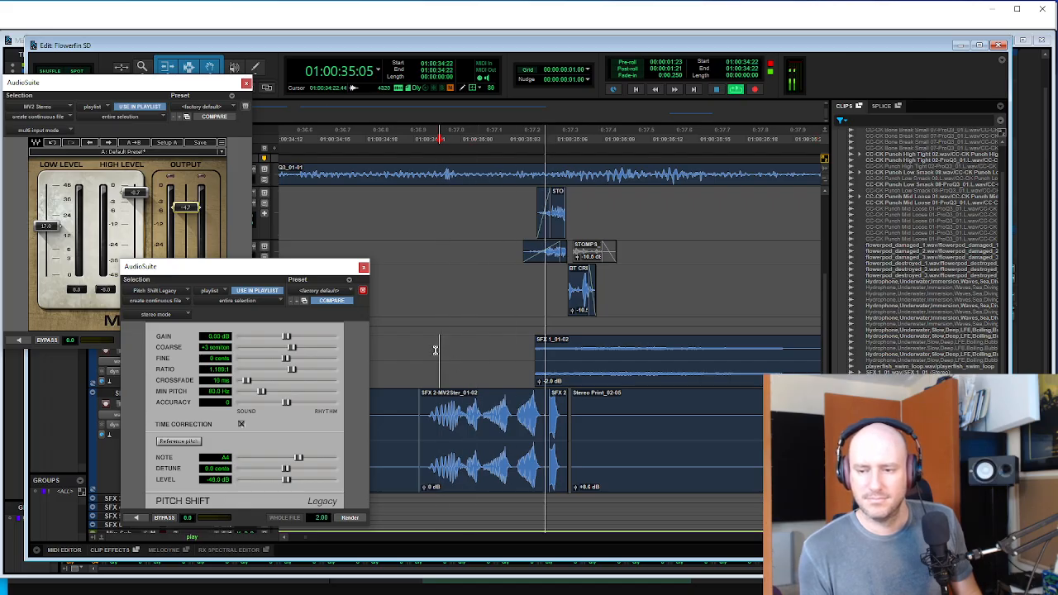
pyautogui.press('space')
pyautogui.press('space')
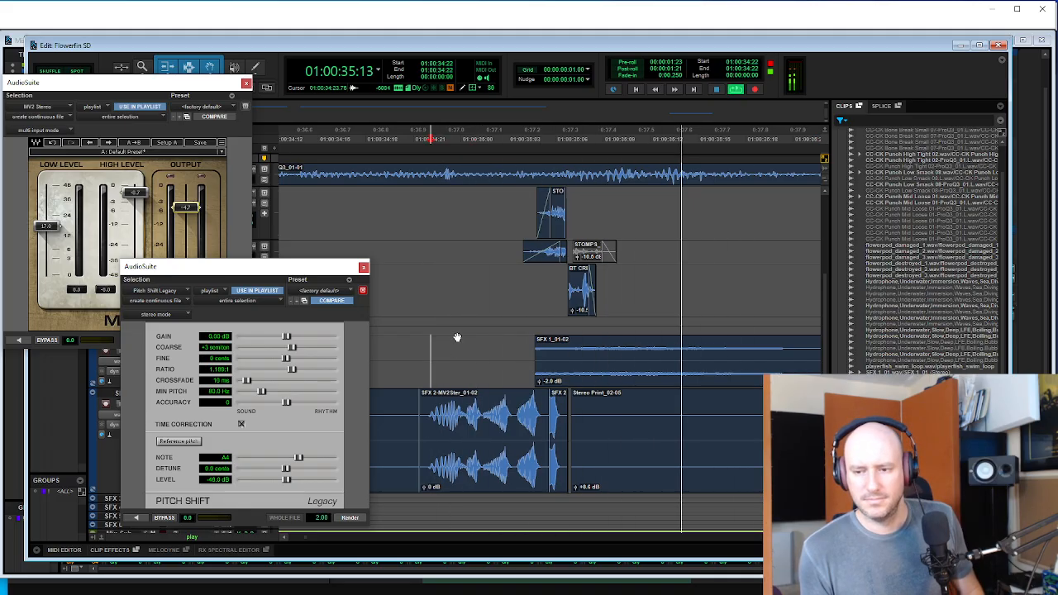
pyautogui.press('space')
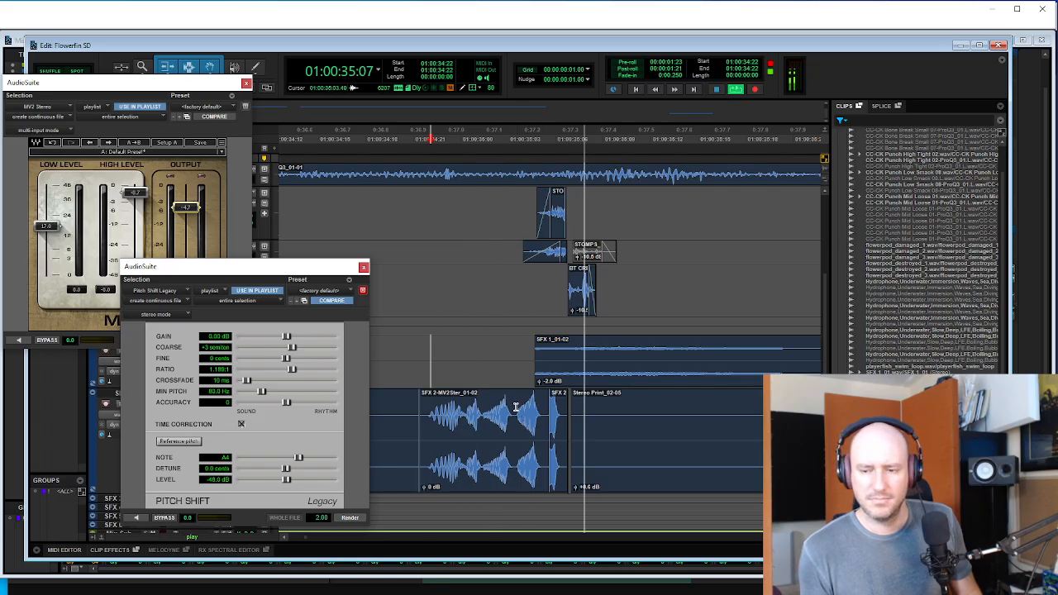
pyautogui.press('space')
pyautogui.press('space')
pyautogui.press('space')
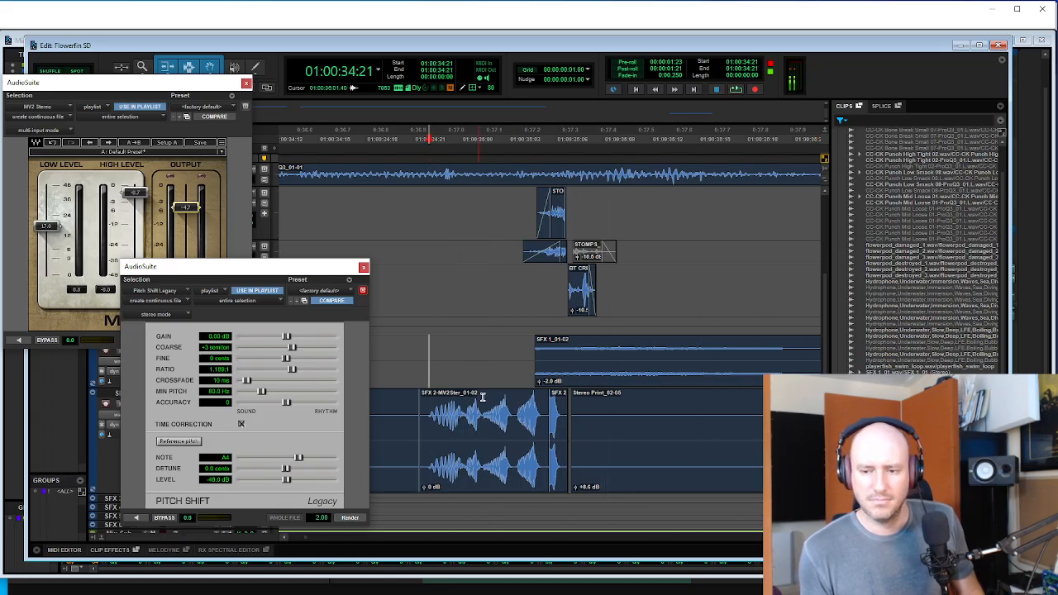
# - Separate the SFX 2 pulse between 01:00:35:01 and 01:00:35:03 into its own clip
pyautogui.click(482, 397)
pyautogui.moveTo(482, 396); pyautogui.dragTo(516, 399)
pyautogui.press('space')
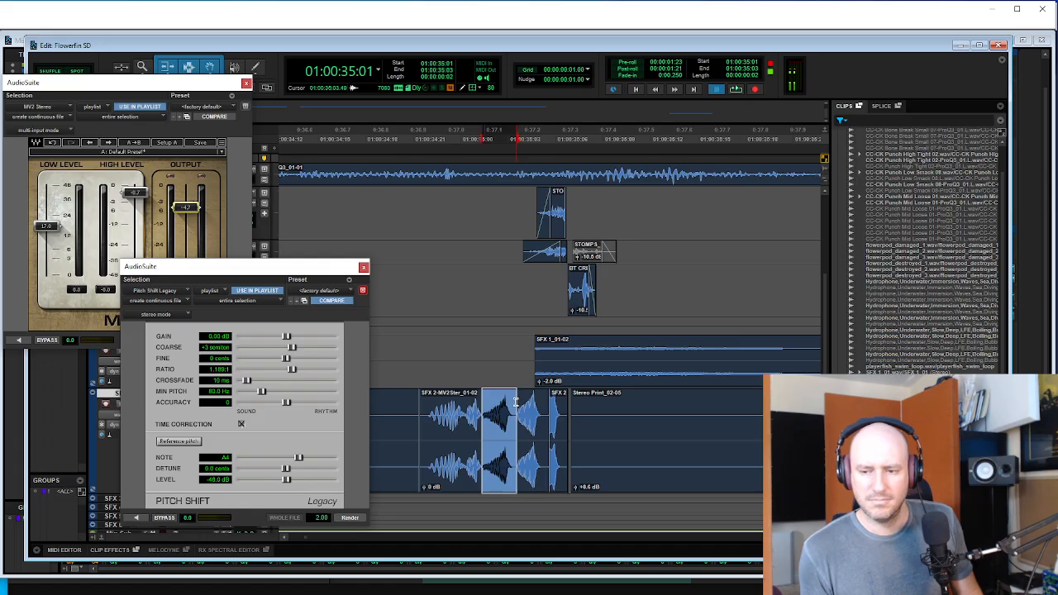
pyautogui.press('b')
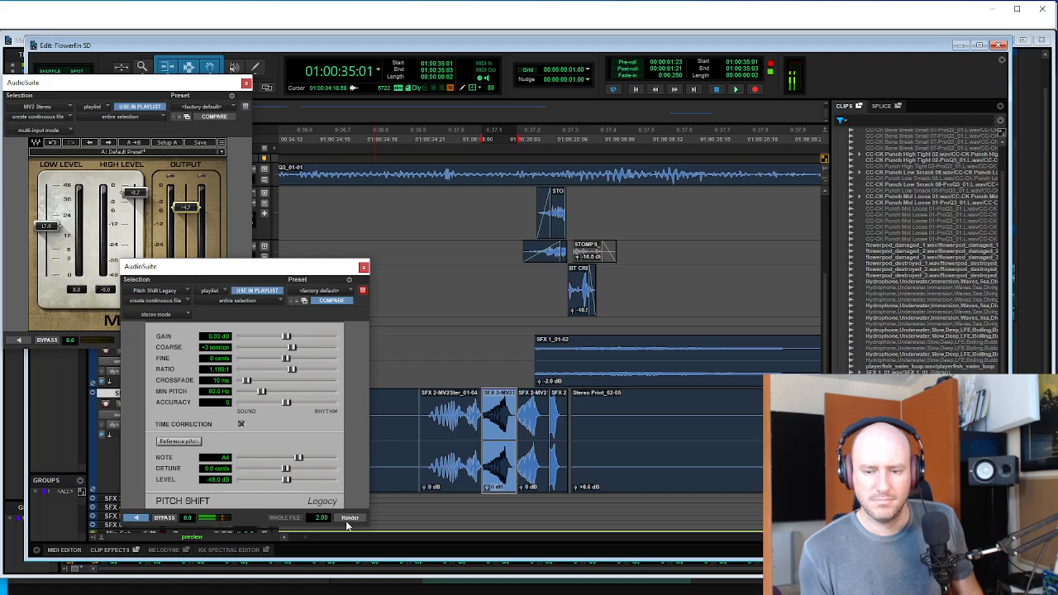
# - Try shifting the 01:00:35:01 pulse up 3 semitones with the next clip's start extended to meet it, and play the result
pyautogui.click(519, 420)
pyautogui.moveTo(519, 420); pyautogui.dragTo(488, 424)
pyautogui.click(402, 409)
pyautogui.press('Tab')
pyautogui.press('space')
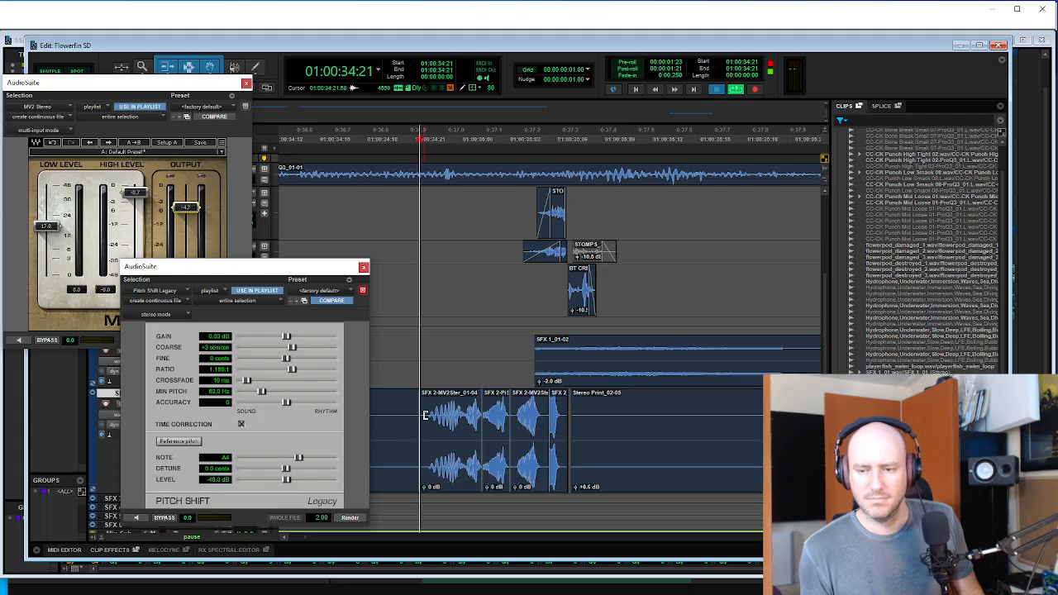
pyautogui.press('space')
# - Try moving the pitch-shifted middle pulse slightly later and play the SFX 2 sequence from 01:00:35:00 and 01:00:34:21
pyautogui.click(493, 430)
pyautogui.press('t')
pyautogui.press('t')
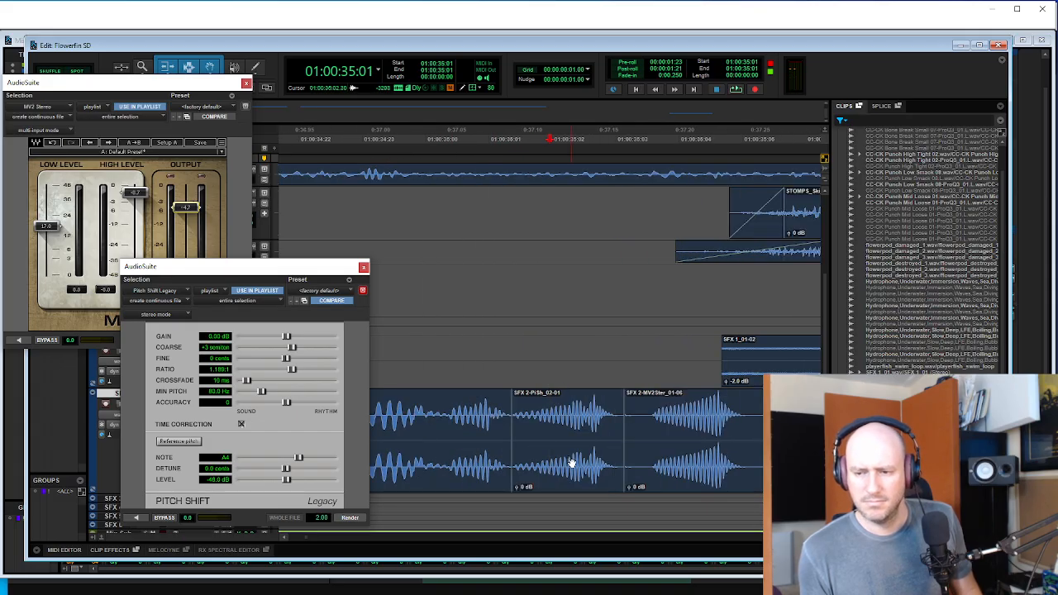
pyautogui.moveTo(571, 462); pyautogui.dragTo(576, 463)
pyautogui.click(440, 405)
pyautogui.press('space')
pyautogui.press('r')
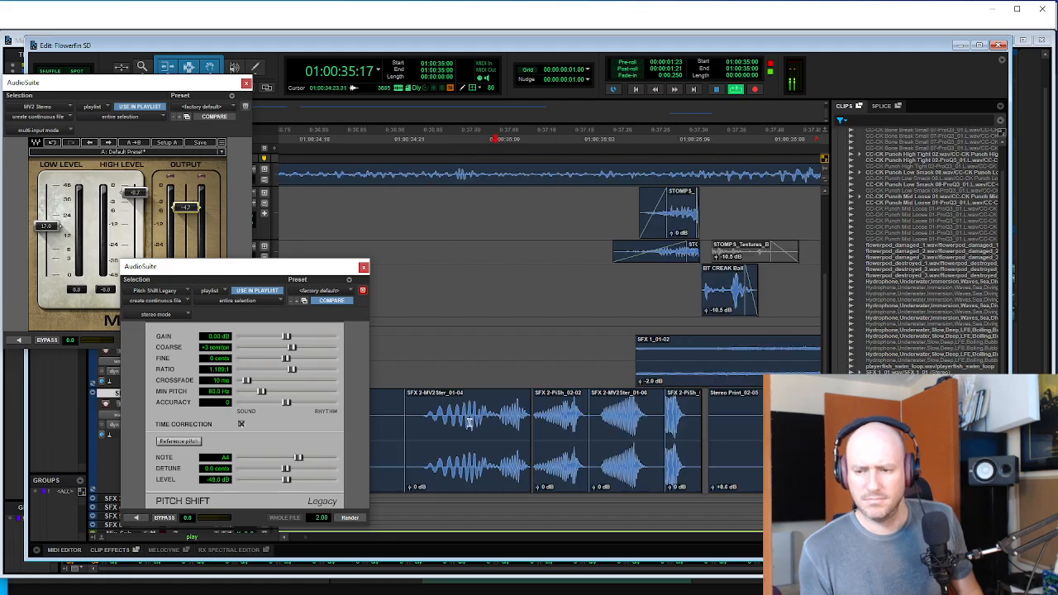
pyautogui.click(399, 410)
pyautogui.press('Tab')
pyautogui.press('space')
pyautogui.press('space')
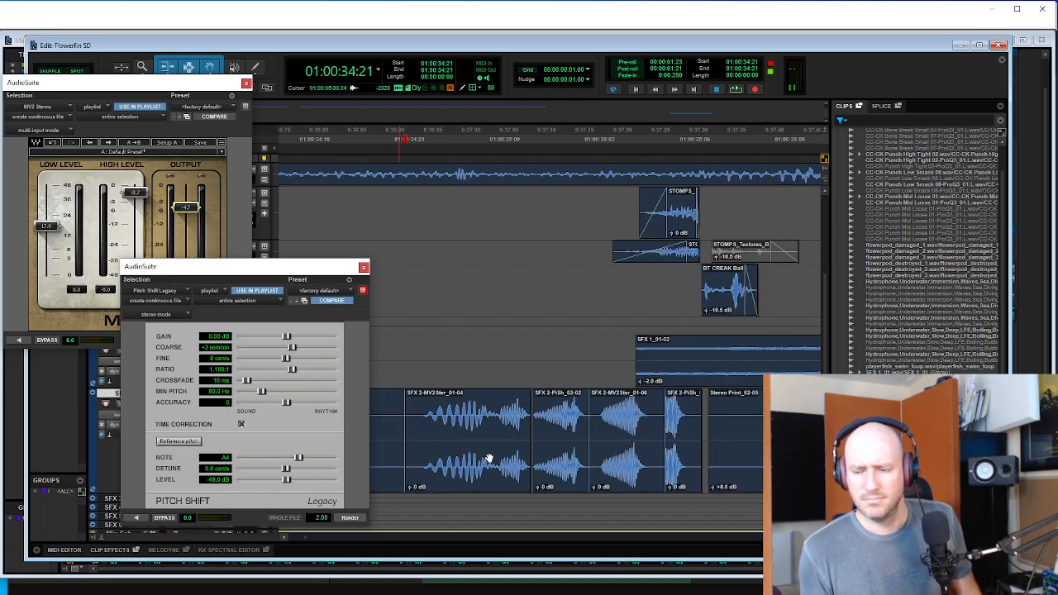
# - Undo the move, the boundary trim and the pitch shift of the middle SFX 2 pulse
pyautogui.hotkey('ctrl', 'z')
pyautogui.hotkey('ctrl', 'z')
pyautogui.hotkey('ctrl', 'z')
# - Play the split SFX 2 clips from their start at 01:00:34:21
pyautogui.click(399, 425)
pyautogui.press('Tab')
pyautogui.press('space')
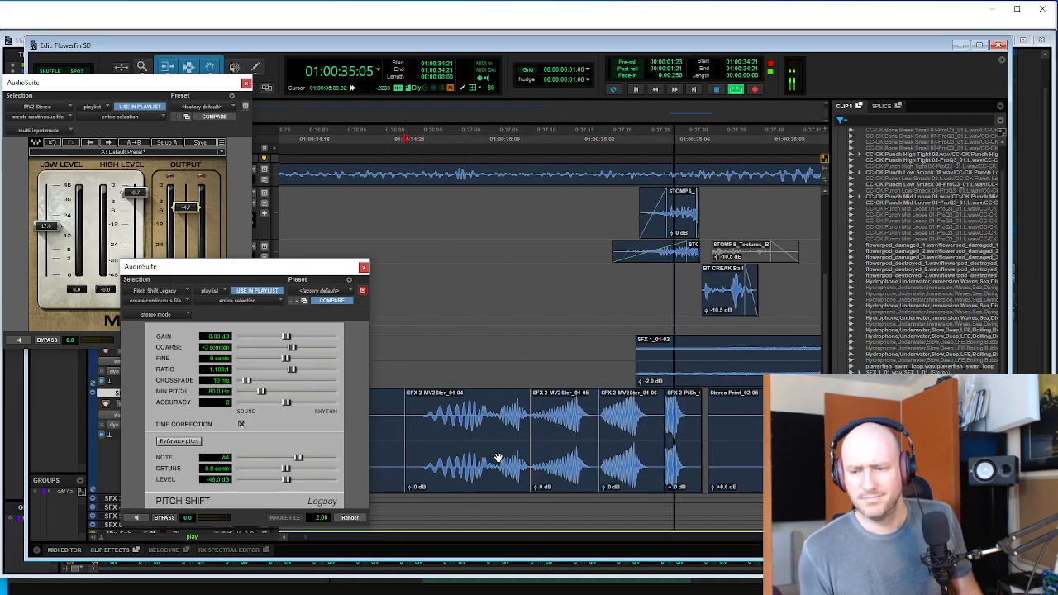
pyautogui.press('space')
pyautogui.press('r')
pyautogui.press('space')
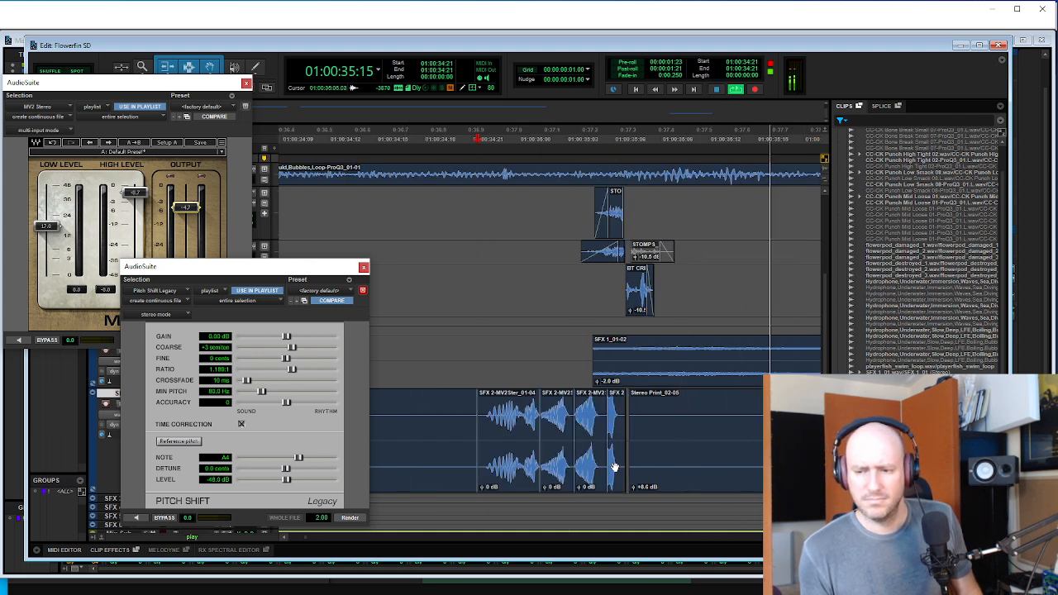
# - Close the Pitch Shift window, solo SFX 1, and play its clip from 01:00:35:04
pyautogui.click(363, 269)
pyautogui.click(615, 435)
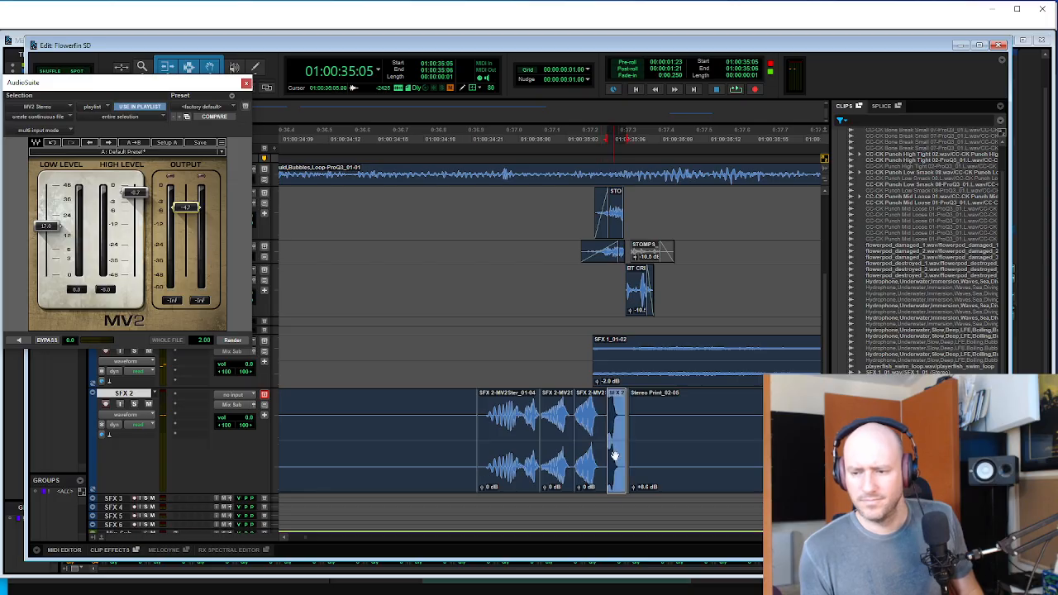
pyautogui.press('t')
pyautogui.click(523, 411)
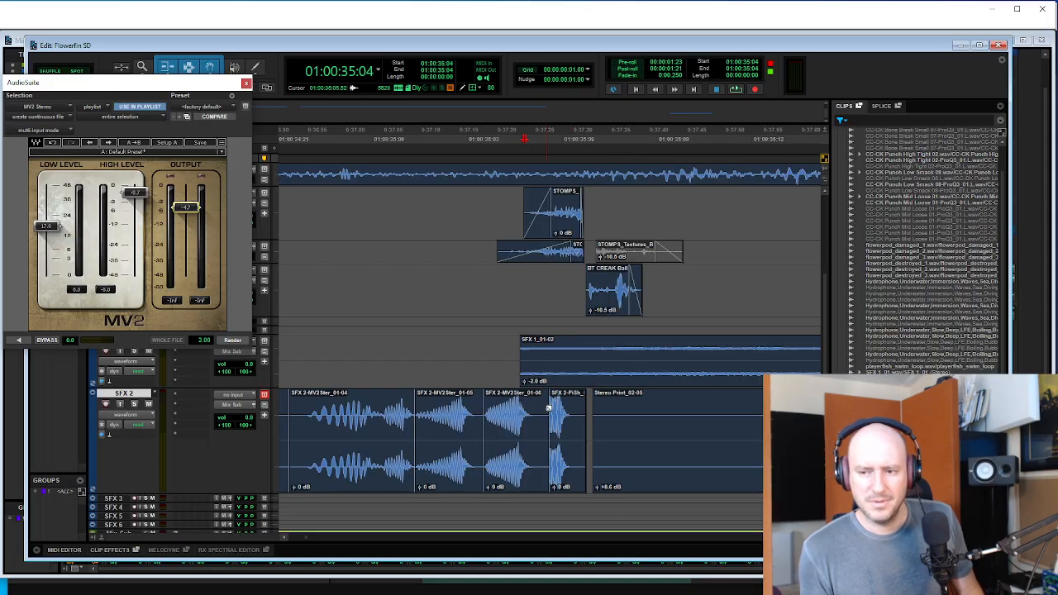
pyautogui.click(571, 372)
pyautogui.click(492, 354)
pyautogui.press('space')
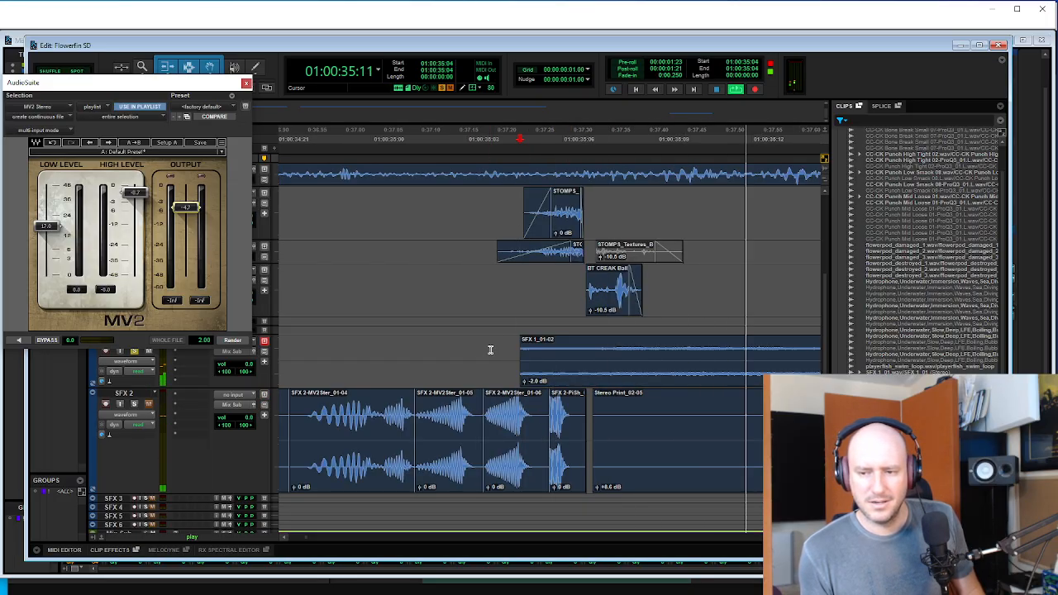
pyautogui.press('space')
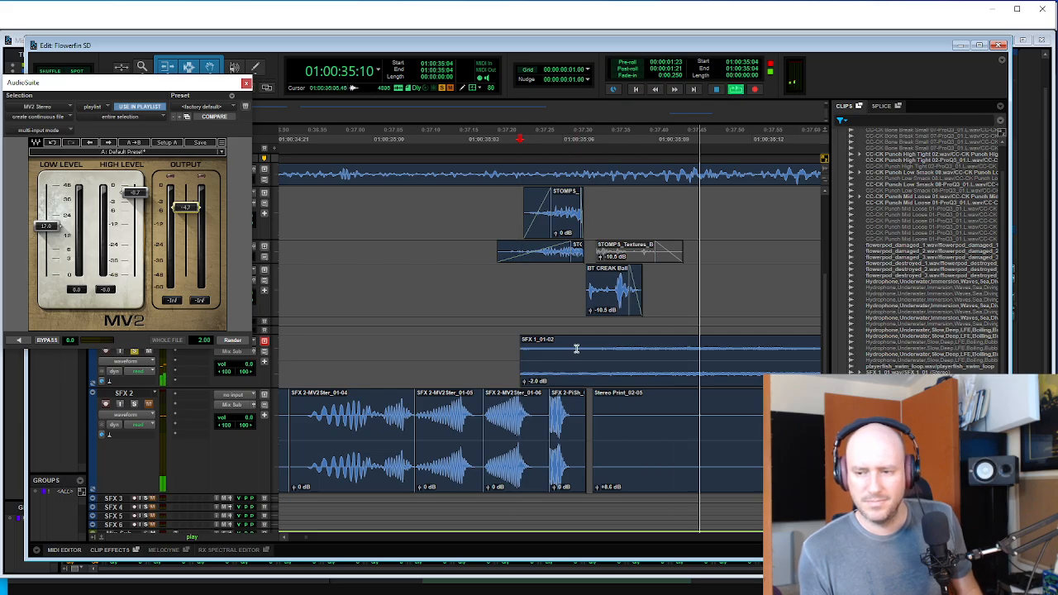
# - Split the SFX 1 clip near 01:00:35:05 and play it with the solo turned off
pyautogui.press('space')
pyautogui.moveTo(596, 371); pyautogui.dragTo(566, 370)
pyautogui.click(499, 354)
pyautogui.press('space')
pyautogui.press('r')
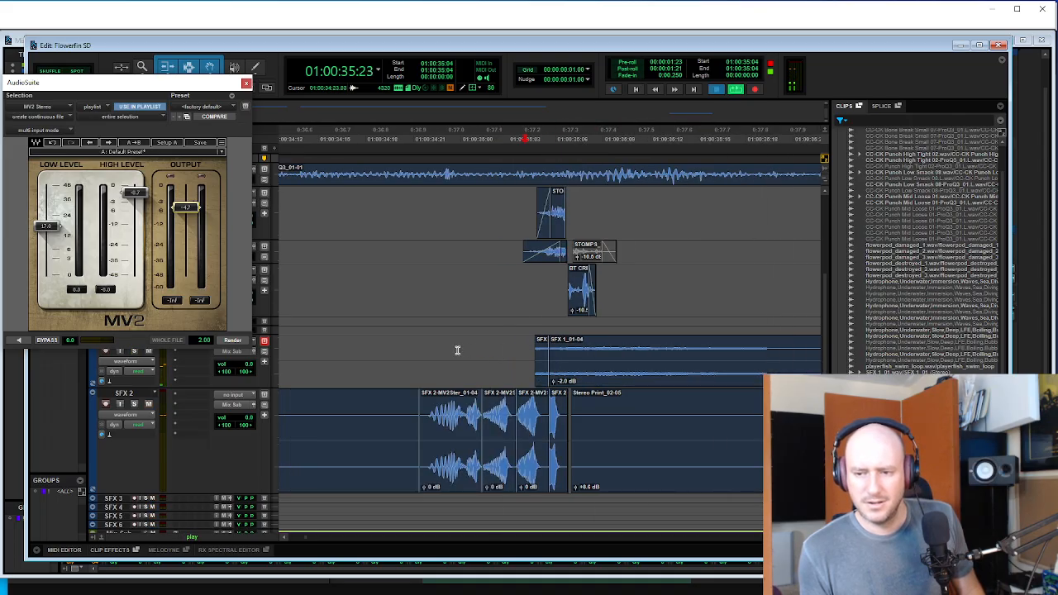
# - Play the SFX 1 and SFX 2 clips together from 01:00:34:22
pyautogui.click(457, 350)
pyautogui.press('space')
pyautogui.press('space')
pyautogui.click(432, 350)
pyautogui.press('space')
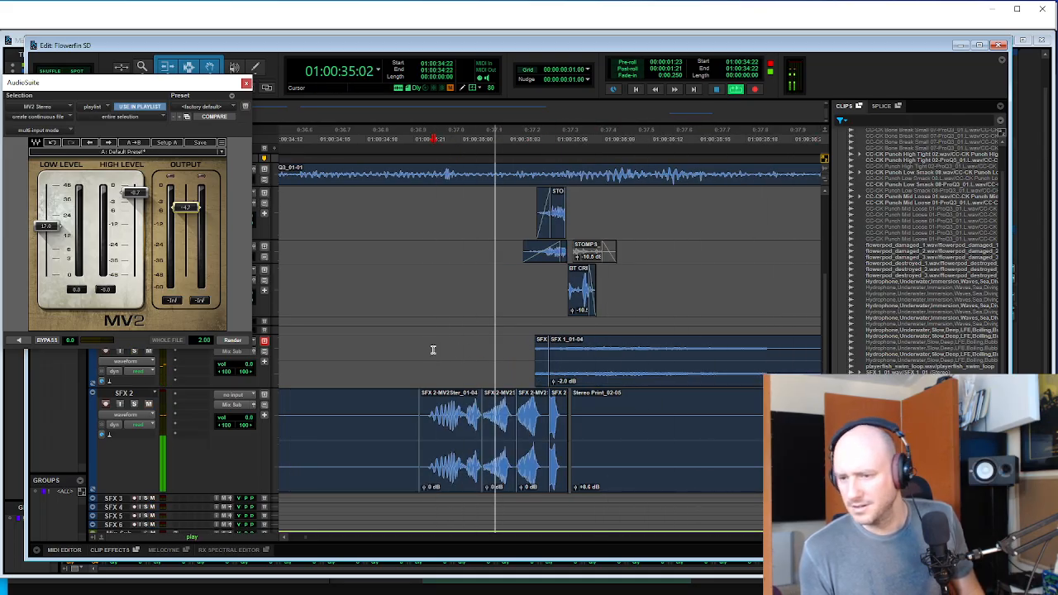
# - Move the short first SFX 1 piece back to 01:00:35:03 and extend its end to meet the following SFX 1 clip
pyautogui.press('t')
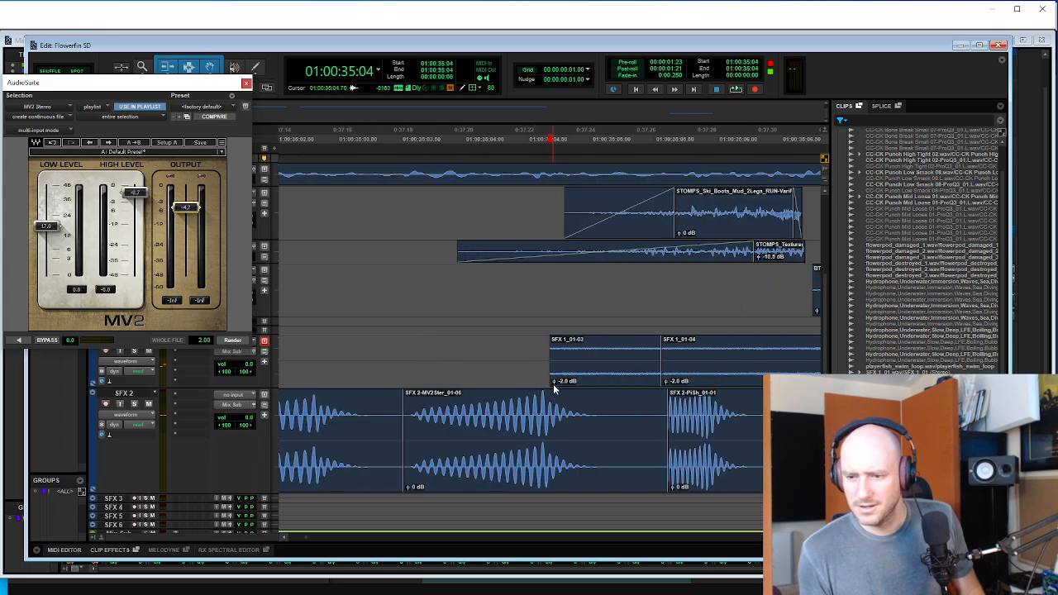
pyautogui.moveTo(553, 384); pyautogui.dragTo(417, 384)
pyautogui.click(372, 349)
pyautogui.press('space')
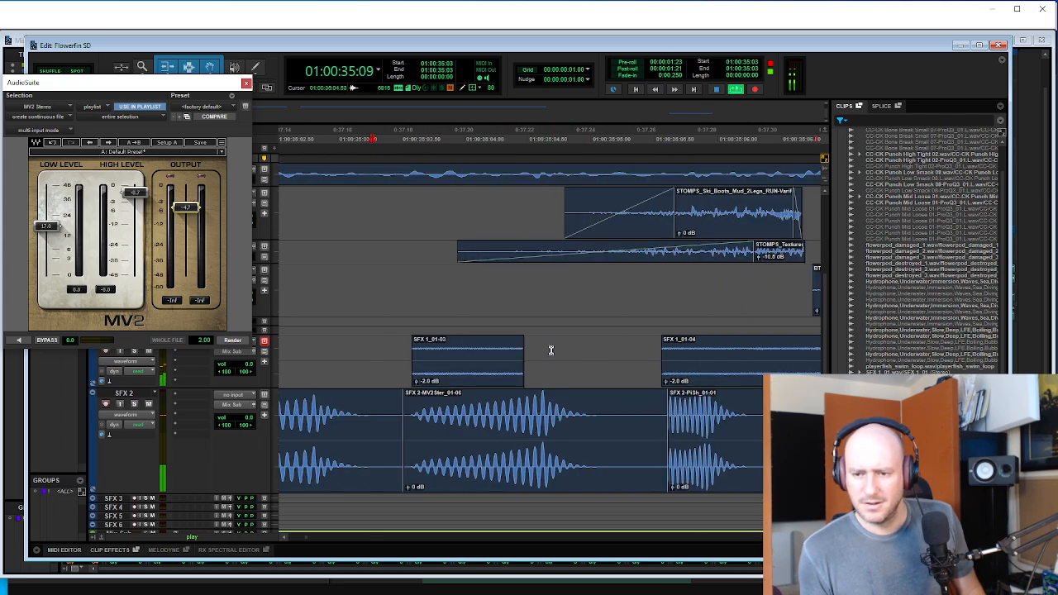
pyautogui.press('space')
pyautogui.moveTo(516, 356); pyautogui.dragTo(653, 361)
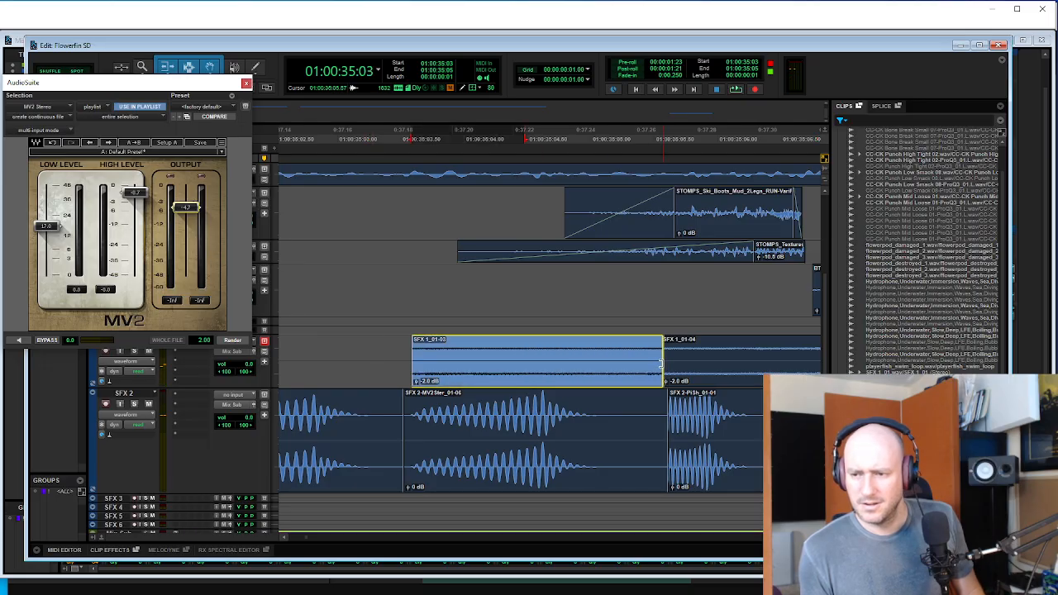
# - Play the rearranged SFX 1 pieces with the SFX 2 pulses from 01:00:34:22
pyautogui.press('r')
pyautogui.press('r')
pyautogui.press('r')
pyautogui.click(447, 352)
pyautogui.press('space')
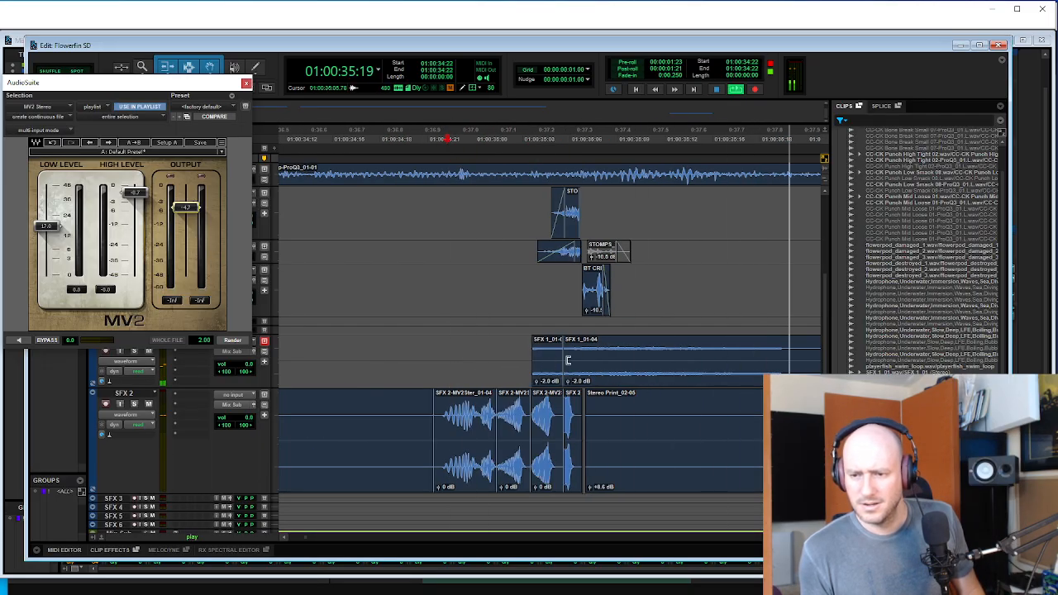
pyautogui.press('space')
# - Extend the start of the long SFX 1_01-04 clip back to 01:00:35:03 and delete the leftover sliver before it
pyautogui.moveTo(568, 360); pyautogui.dragTo(531, 357)
pyautogui.press('t')
pyautogui.press('t')
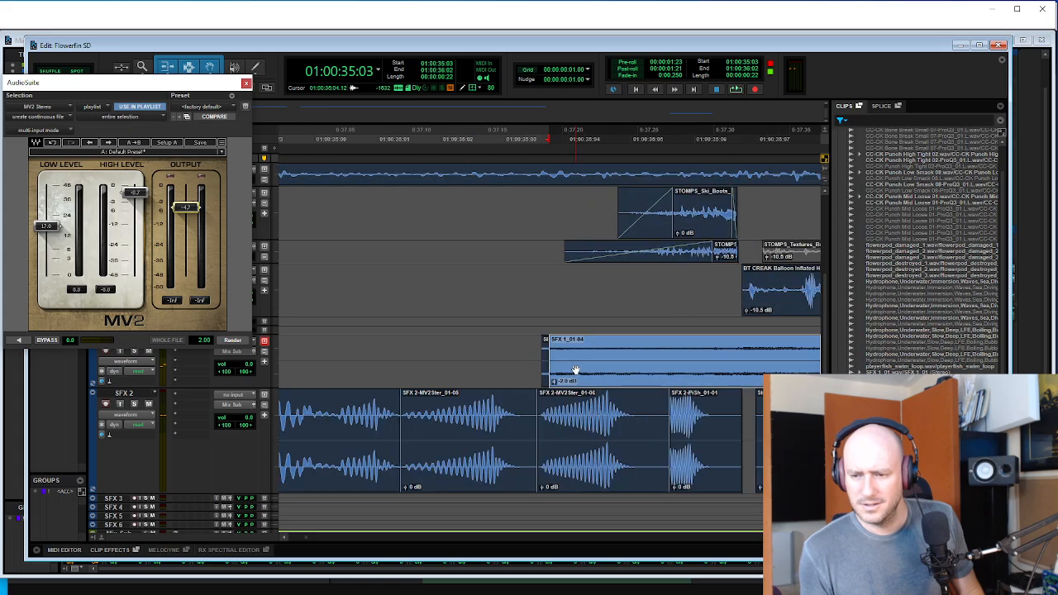
pyautogui.click(545, 367)
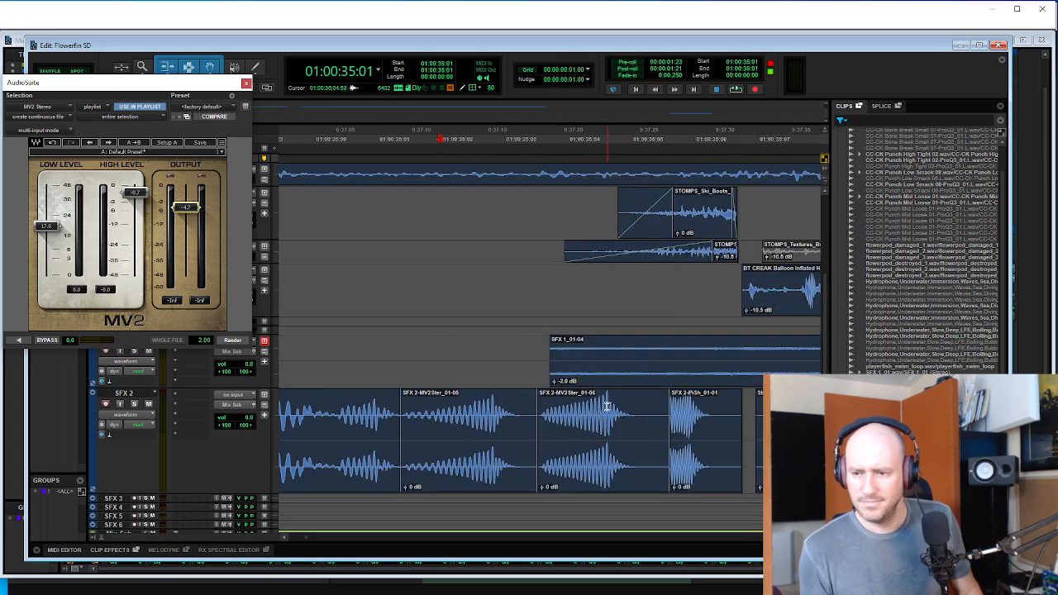
# - Loop playback of the SFX 1 and SFX 2 clips over the range from 01:00:34:21 to 01:00:36:04
pyautogui.press('r')
pyautogui.press('r')
pyautogui.click(500, 416)
pyautogui.keyDown('shift'); pyautogui.click(747, 416); pyautogui.keyUp('shift')
pyautogui.press('space')
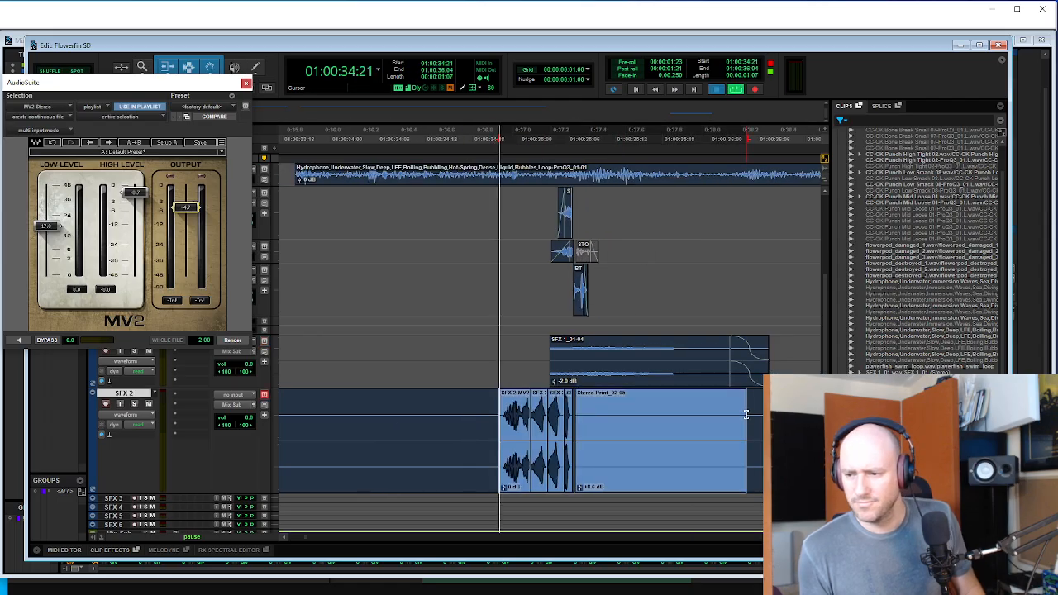
# - Shift the STOMPS and BT CREAK clips about two frames earlier and move SFX 1_01-04 back to 01:00:35:02
pyautogui.press('t')
pyautogui.press('t')
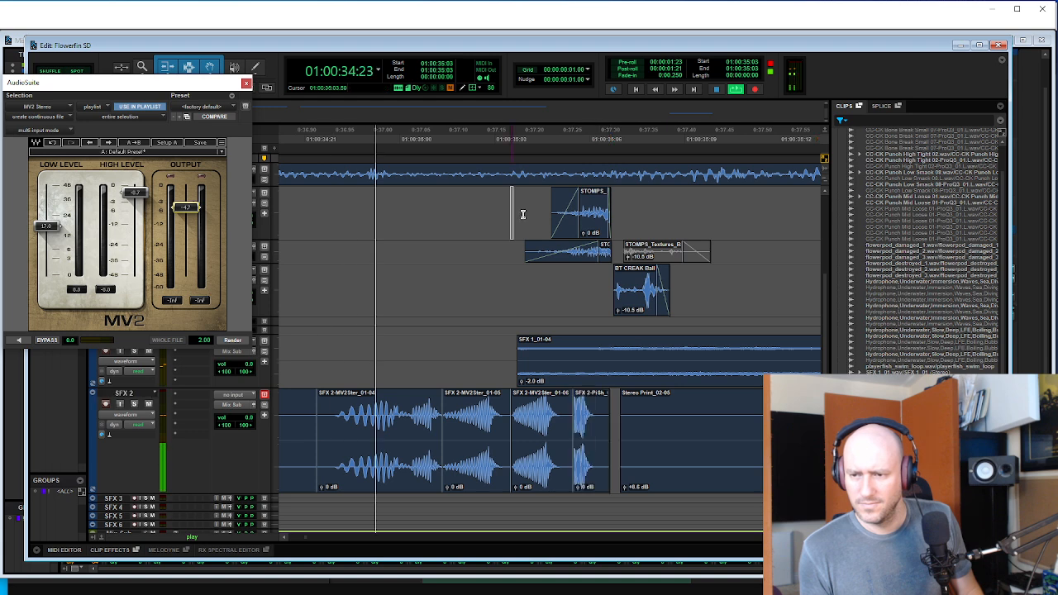
pyautogui.moveTo(515, 216); pyautogui.dragTo(561, 295)
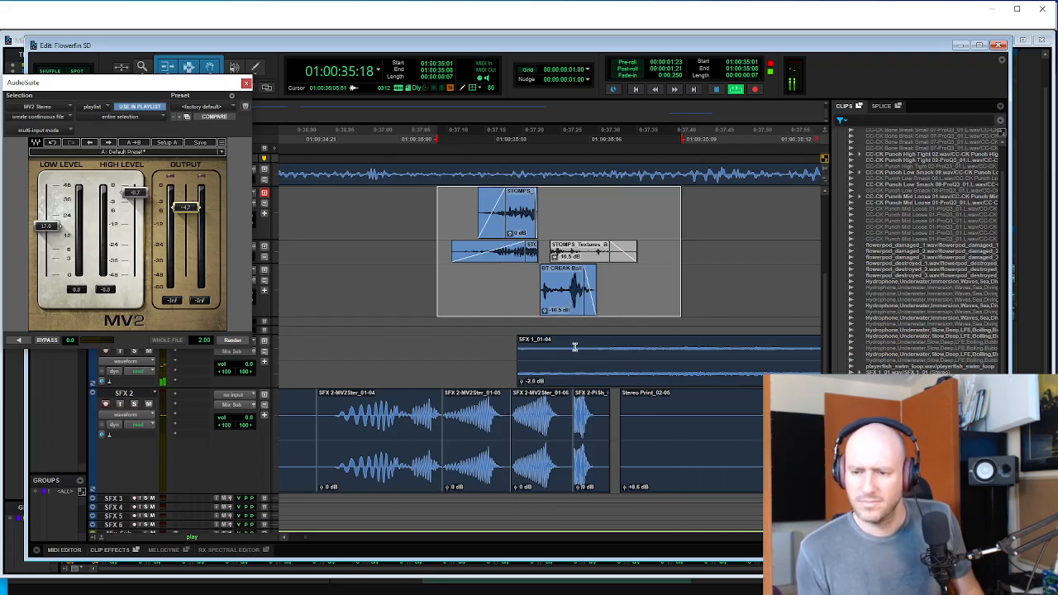
pyautogui.click(563, 371)
pyautogui.moveTo(551, 369); pyautogui.dragTo(537, 365)
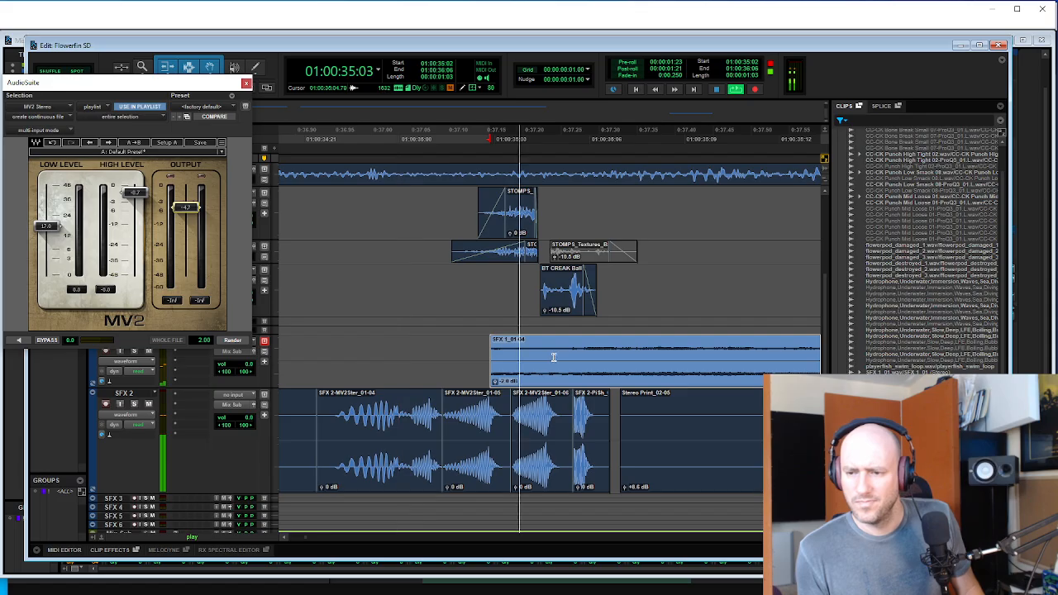
# - Split the long SFX 1_01-04 clip at 01:00:35:09
pyautogui.press('r')
pyautogui.press('r')
pyautogui.press('t')
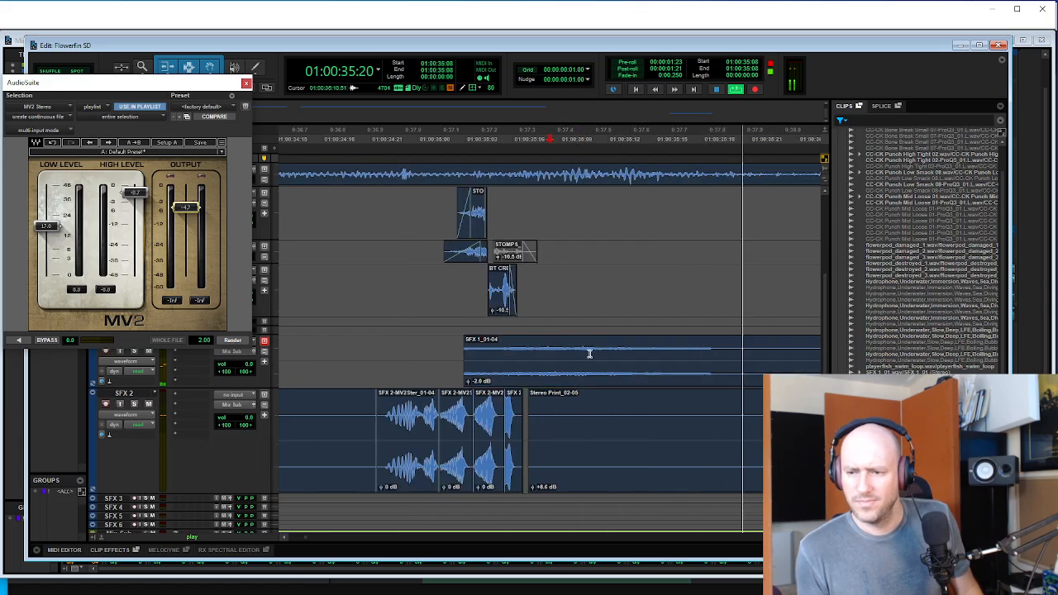
pyautogui.press('t')
pyautogui.click(602, 343)
pyautogui.press('b')
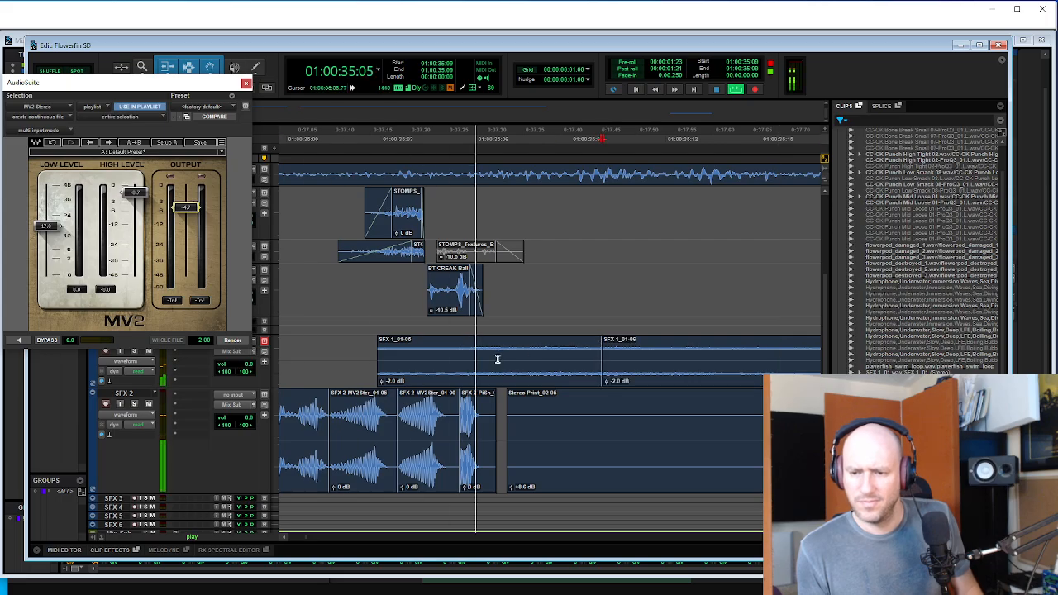
# - Move the later SFX 1 piece back so it starts at 01:00:35:05, over the end of the first piece
pyautogui.click(460, 347)
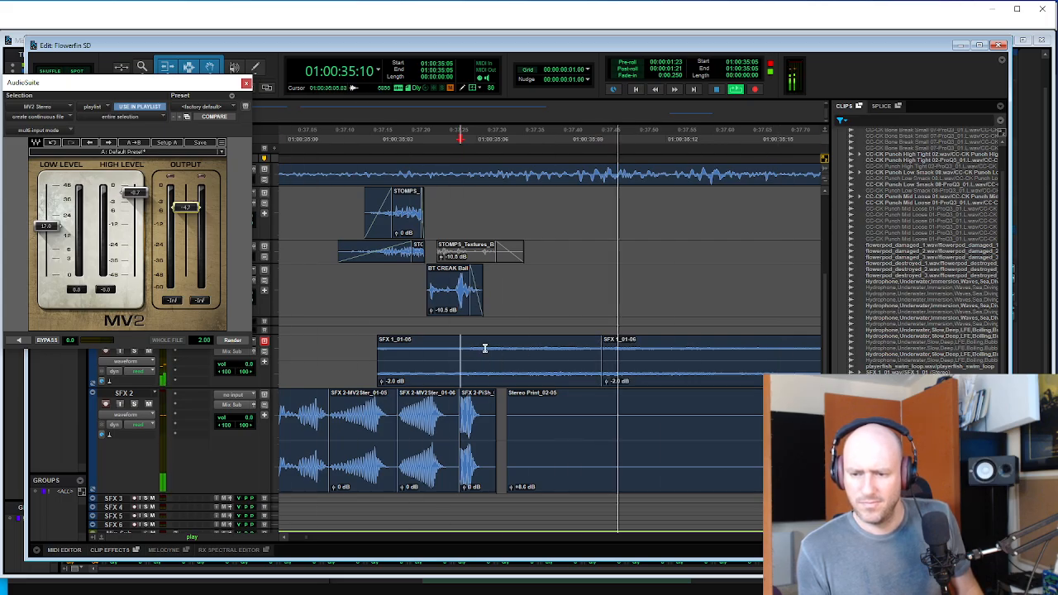
pyautogui.keyDown('super'); pyautogui.click(645, 381); pyautogui.keyUp('super')
pyautogui.press('r')
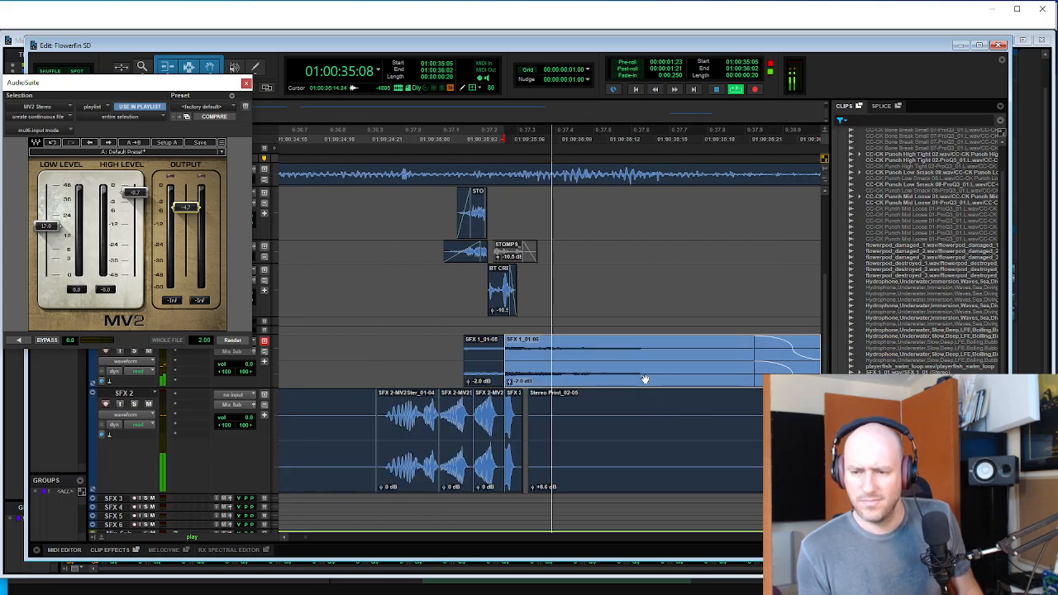
pyautogui.press('r')
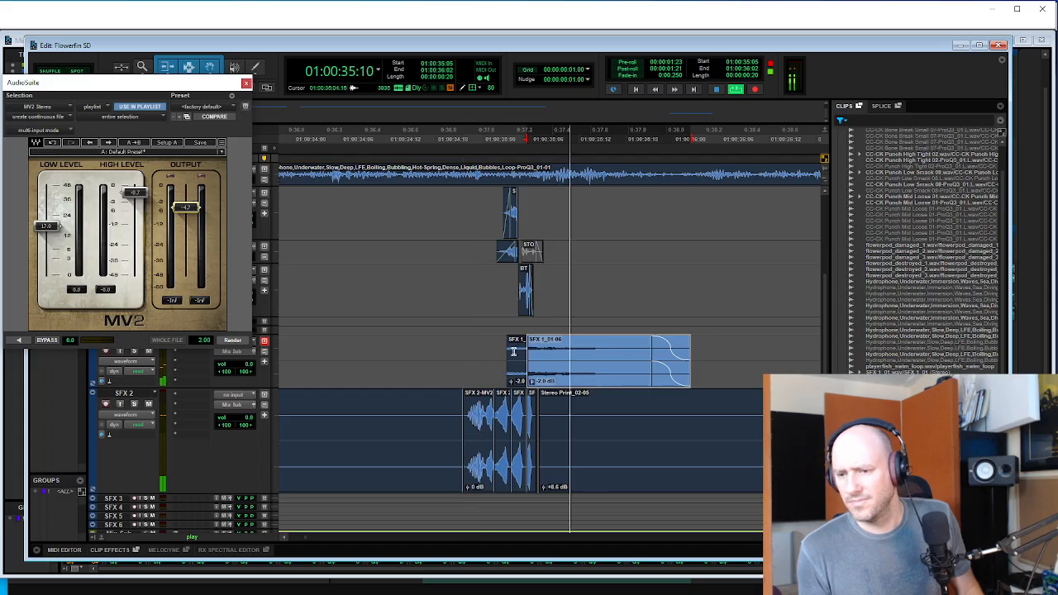
# - Try a louder clip gain, up to 0 dB, on the two SFX 1 pieces during playback
pyautogui.moveTo(498, 355); pyautogui.dragTo(761, 364)
pyautogui.press('shift+super+Up')
pyautogui.press('shift+super+Up')
pyautogui.press('shift+super+Up')
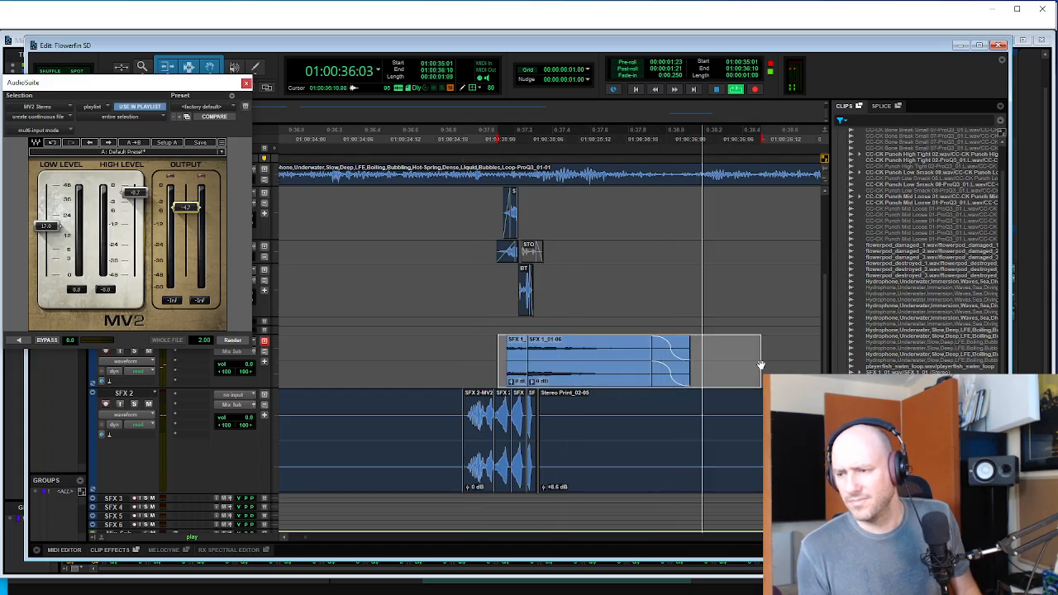
pyautogui.press('shift+super+Down')
pyautogui.press('shift+super+Down')
pyautogui.press('shift+super+Down')
pyautogui.press('shift+super+Down')
pyautogui.press('shift+super+Down')
pyautogui.press('shift+super+Down')
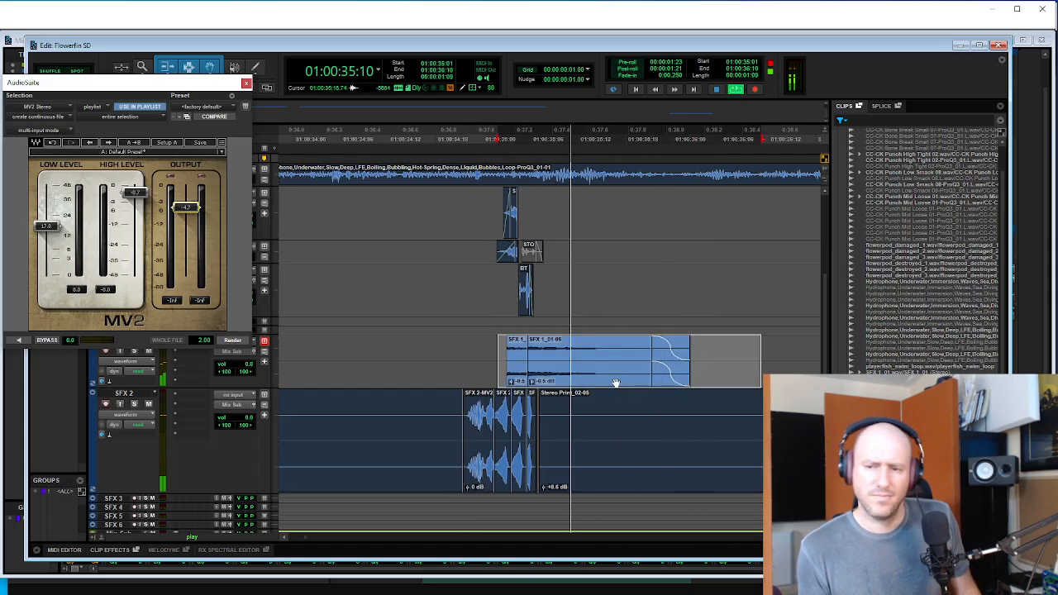
# - Consolidate the two SFX 1 pieces from 01:00:35:02 to 01:00:36:02 into one clip and stop playback
pyautogui.click(506, 361)
pyautogui.click(593, 373)
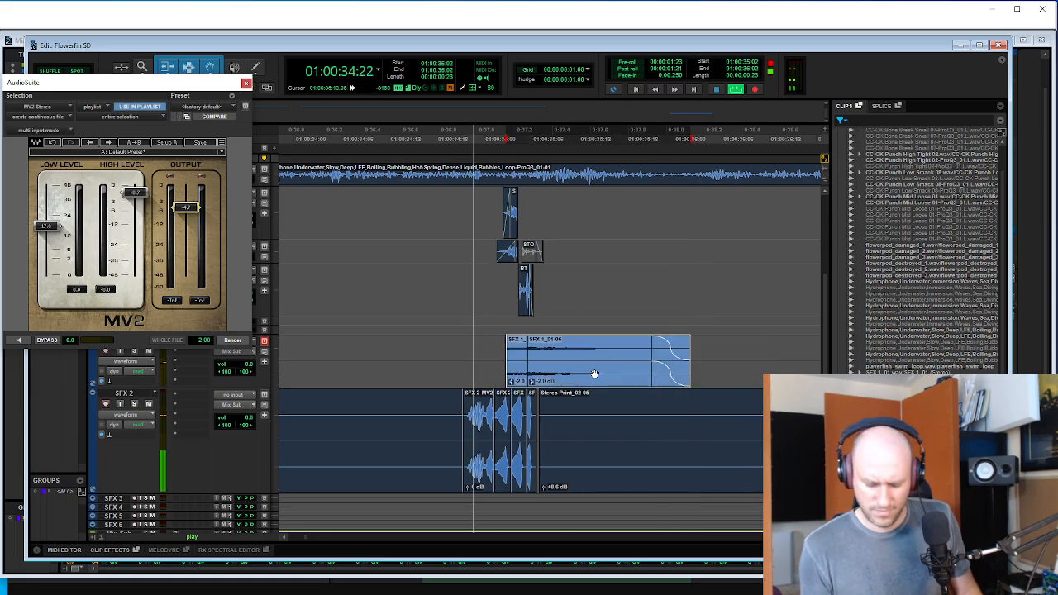
pyautogui.hotkey('alt', 'shift', '3')
pyautogui.press('space')
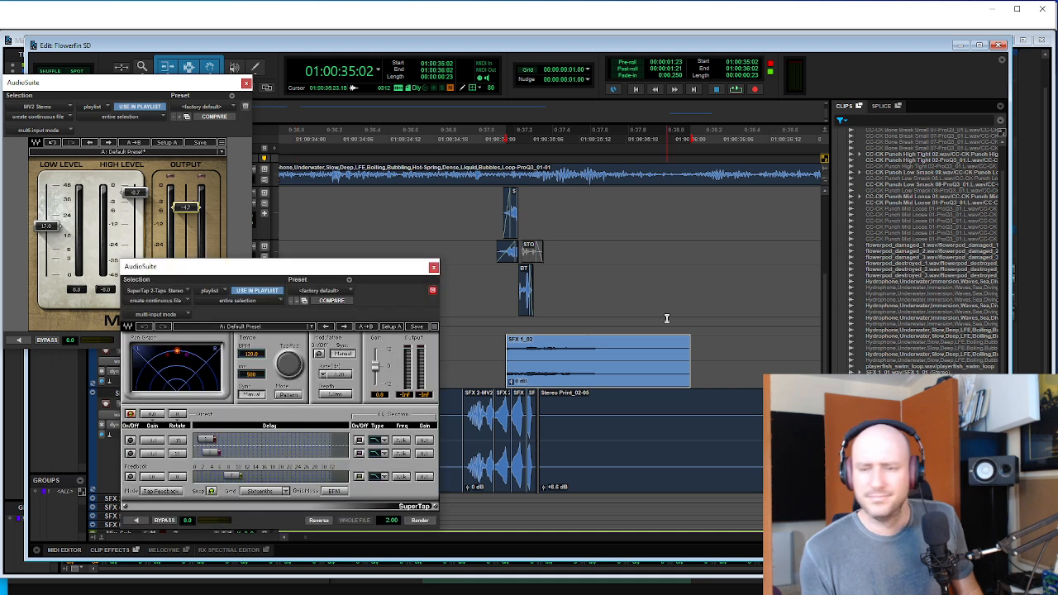
# - Preview SuperTap 2-Taps on the consolidated SFX 1 clip with the DramaticDialogEcho preset and with Robotify at 0.0 direct gain
pyautogui.click(316, 293)
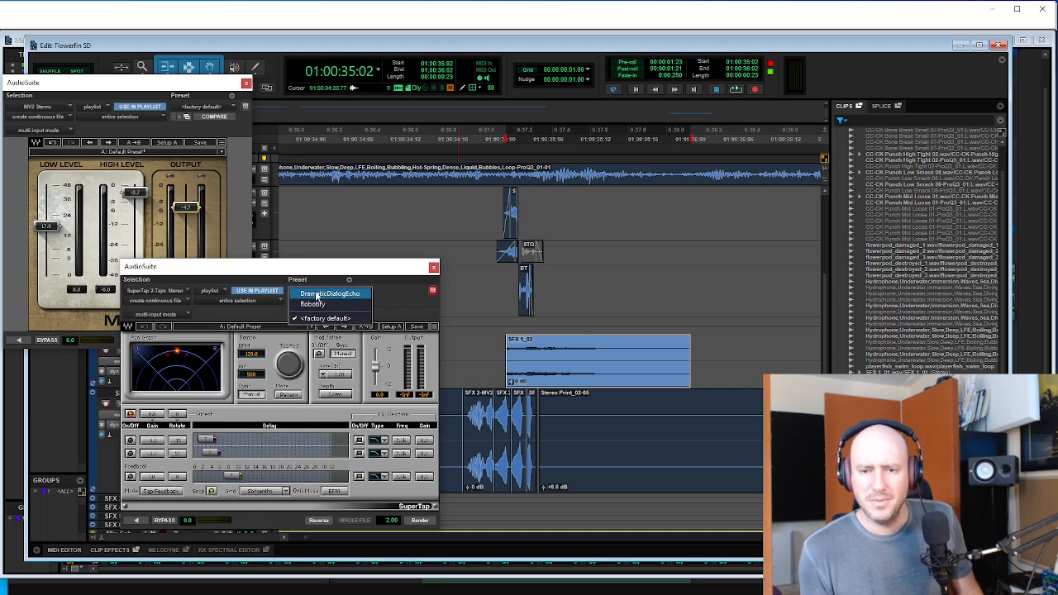
pyautogui.click(319, 294)
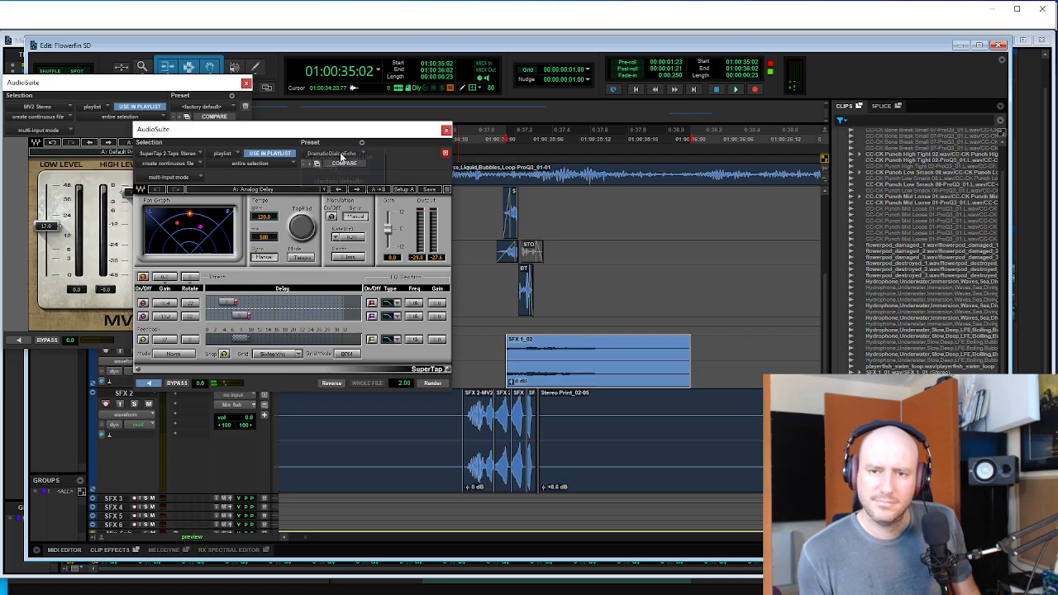
pyautogui.click(341, 156)
pyautogui.click(341, 166)
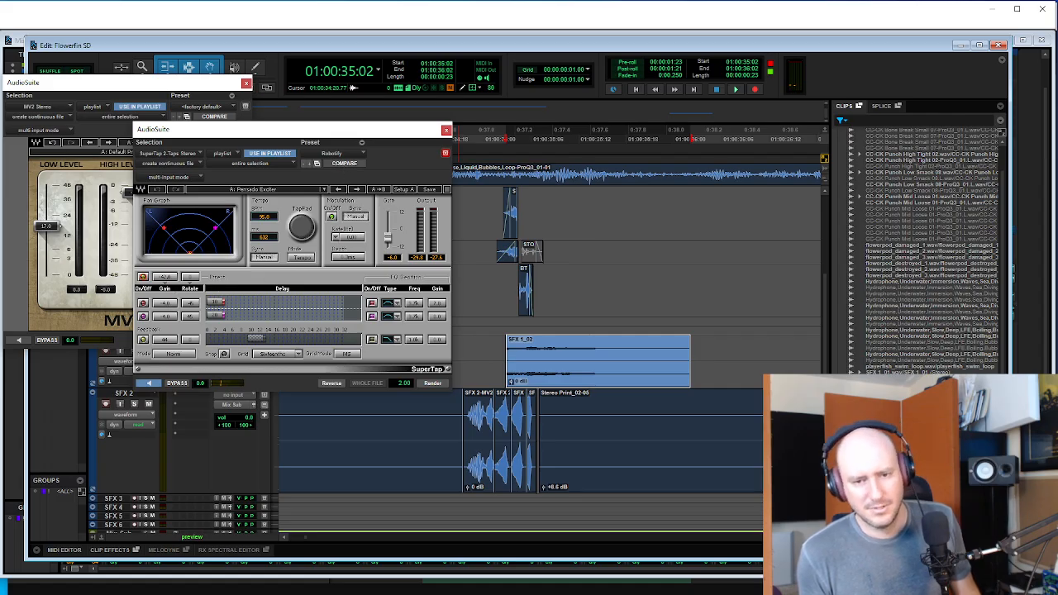
pyautogui.moveTo(164, 277); pyautogui.dragTo(164, 250)
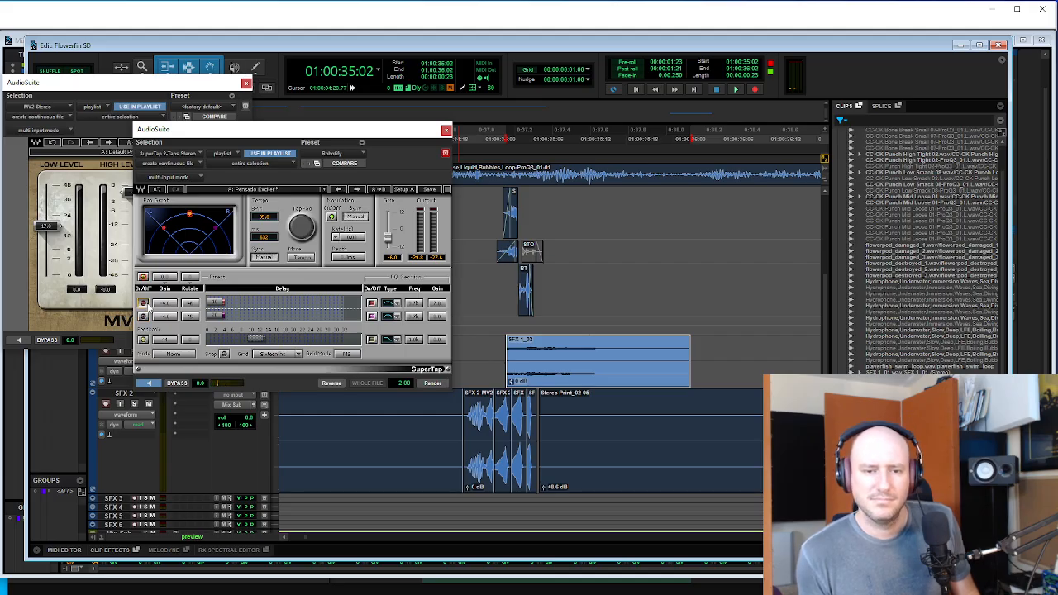
# - Open SuperTap's list of factory presets
pyautogui.click(224, 190)
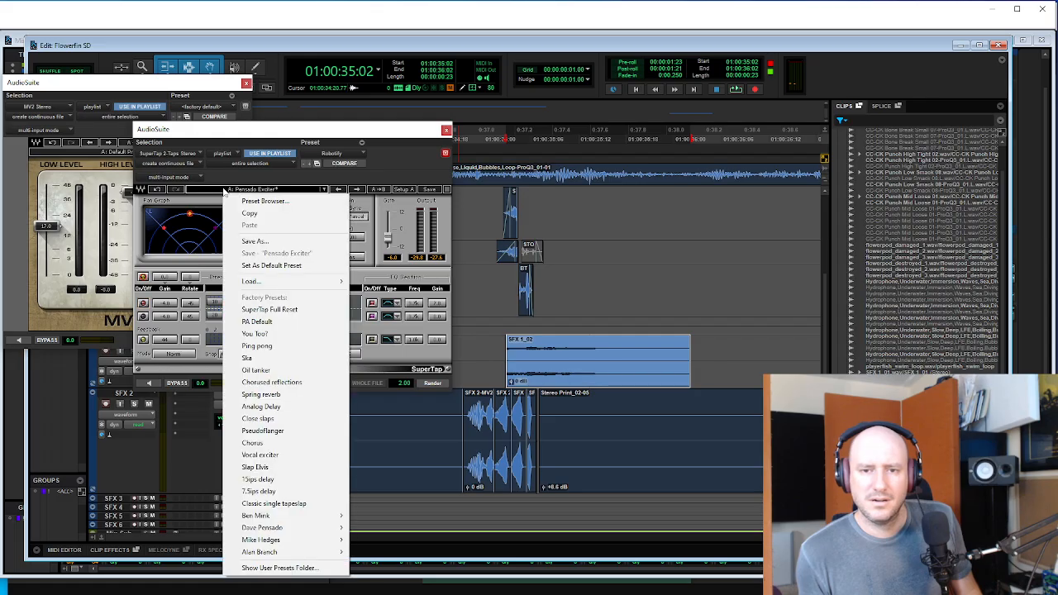
# - Switch the AudioSuite plug-in to SuperTap 6-Taps Stereo and start previewing the selected SFX 1_02 clip
pyautogui.click(174, 155)
pyautogui.moveTo(216, 198)
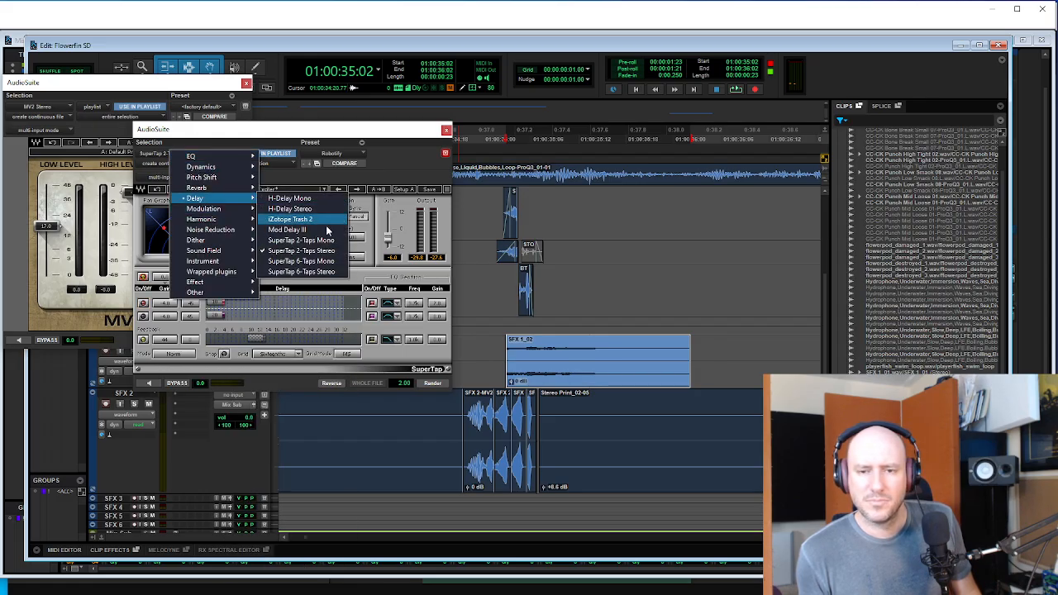
pyautogui.click(301, 271)
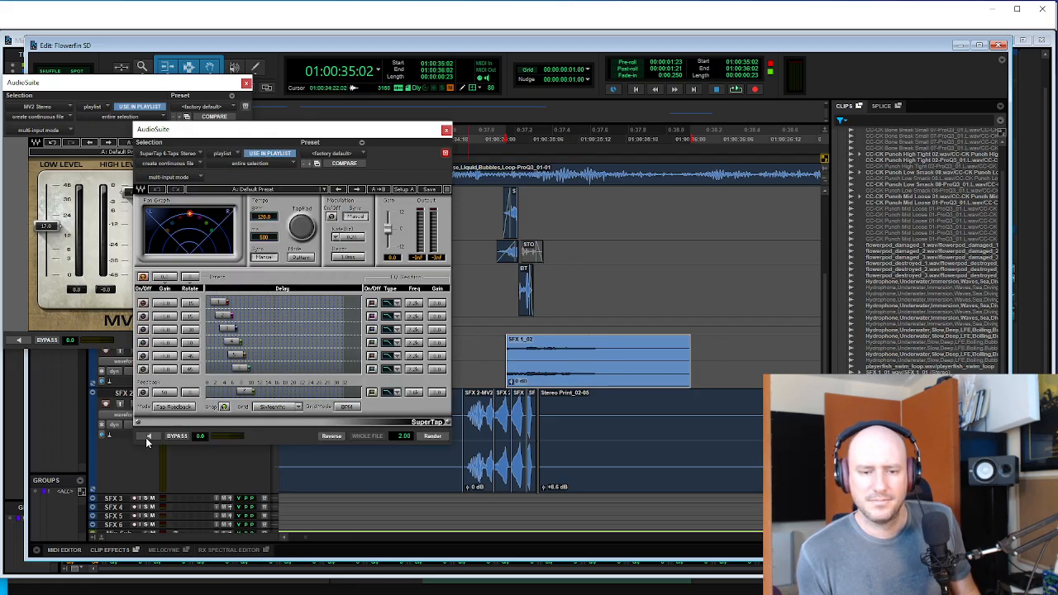
pyautogui.click(148, 436)
# - Audition the SuperTap factory presets in order, from SuperTap Full Reset through You Too?, Oil tanker and Spring reverb to Analog Delay
pyautogui.click(357, 189)
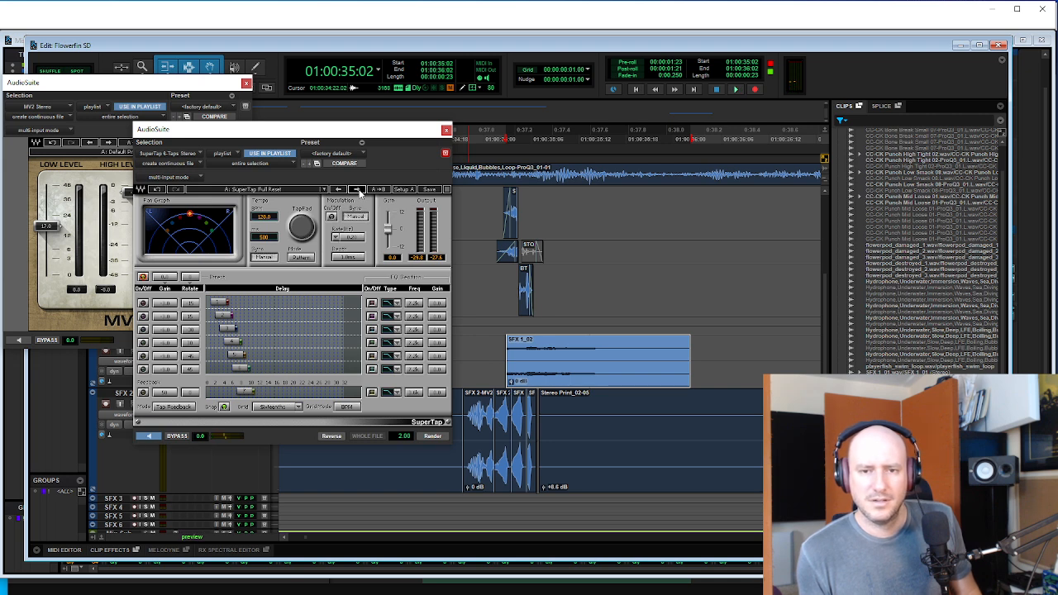
pyautogui.click(357, 190)
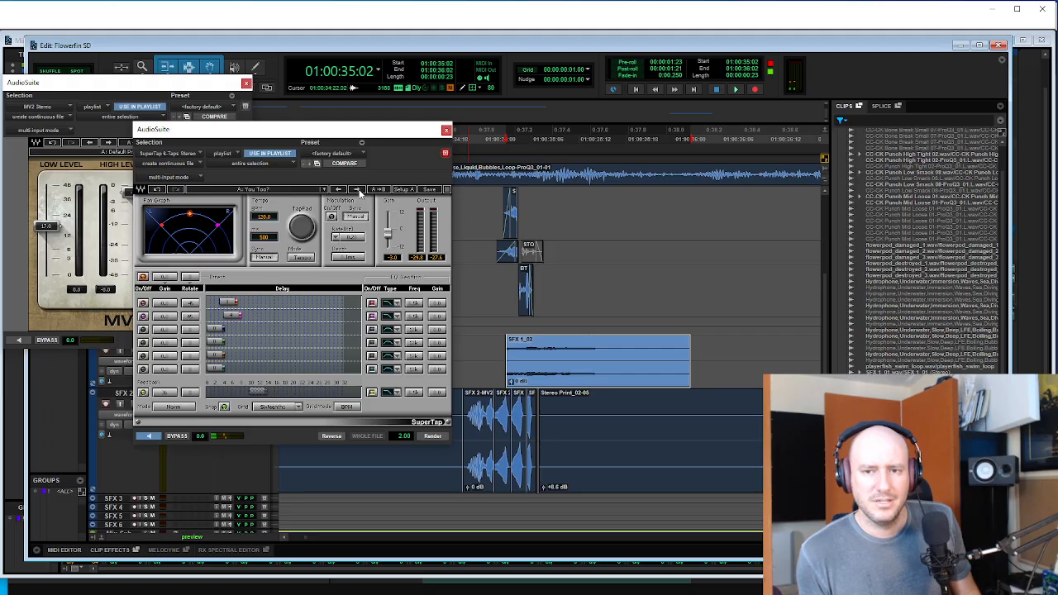
pyautogui.click(356, 189)
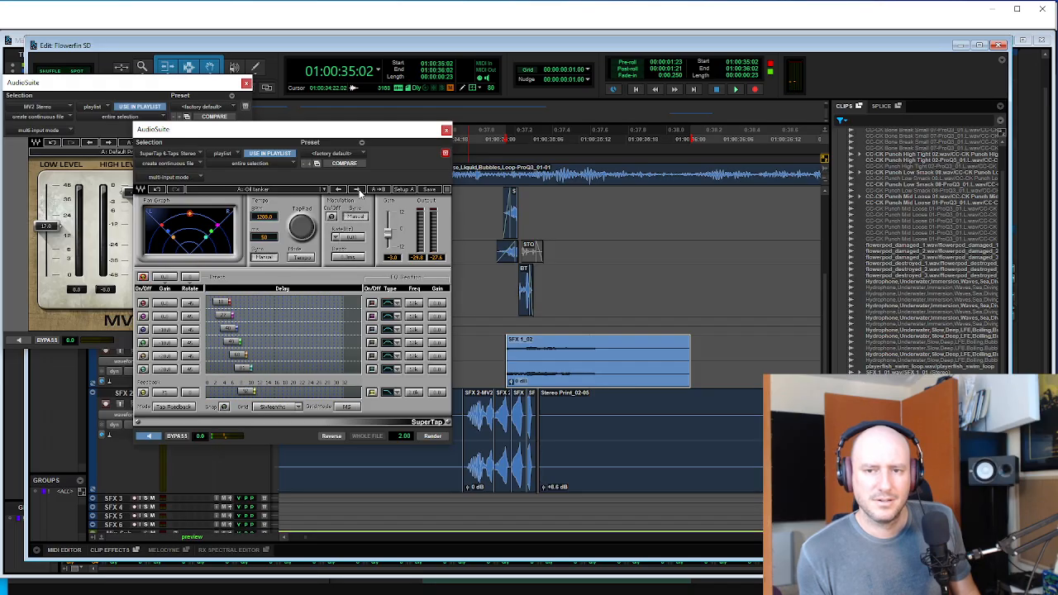
pyautogui.click(357, 189)
pyautogui.click(357, 189)
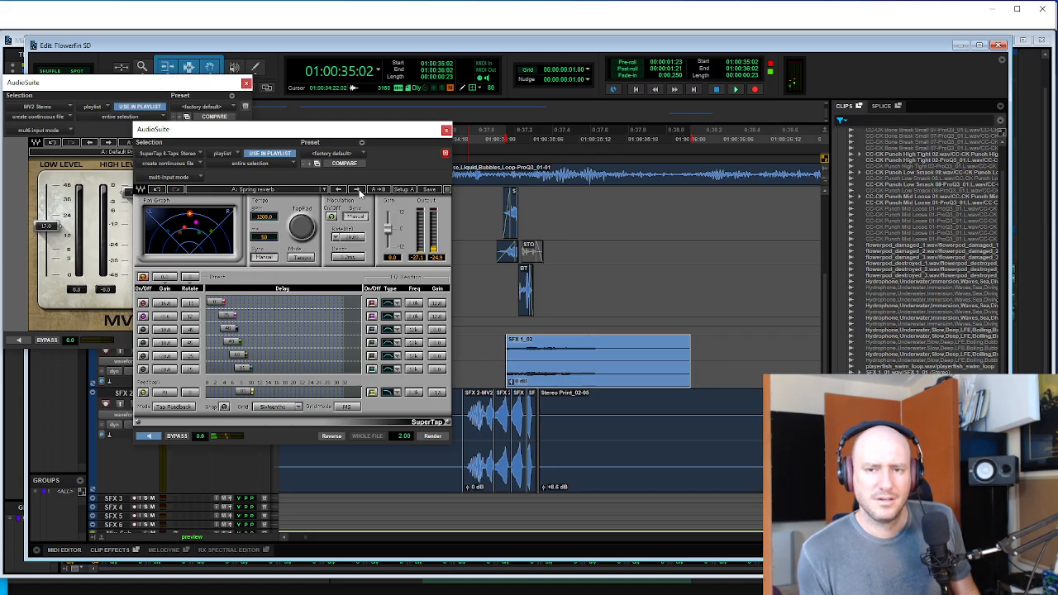
pyautogui.click(357, 189)
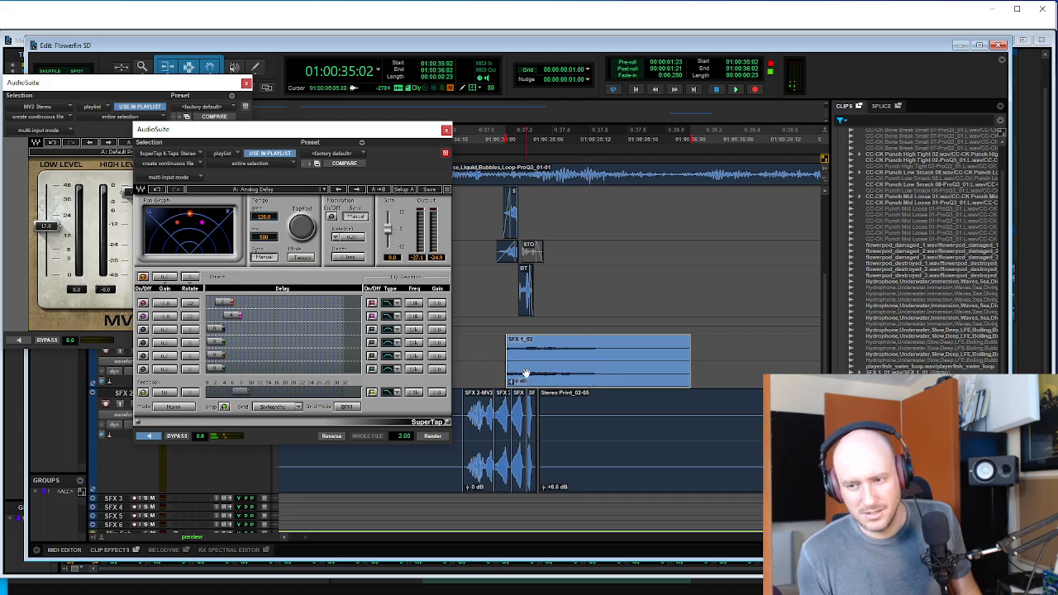
# - Duplicate the SFX 1_02 clip onto the SFX 3 track at the same timeline position
pyautogui.moveTo(525, 374); pyautogui.dragTo(533, 500)
# - Turn off the direct signal in the Analog Delay preset and try a different feedback gain
pyautogui.click(143, 277)
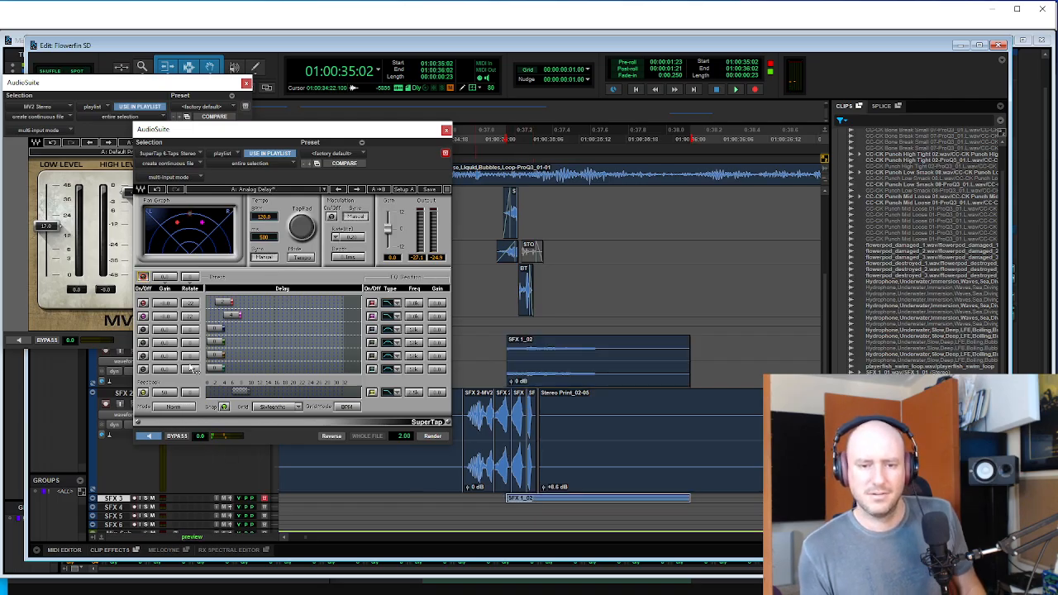
pyautogui.click(165, 391)
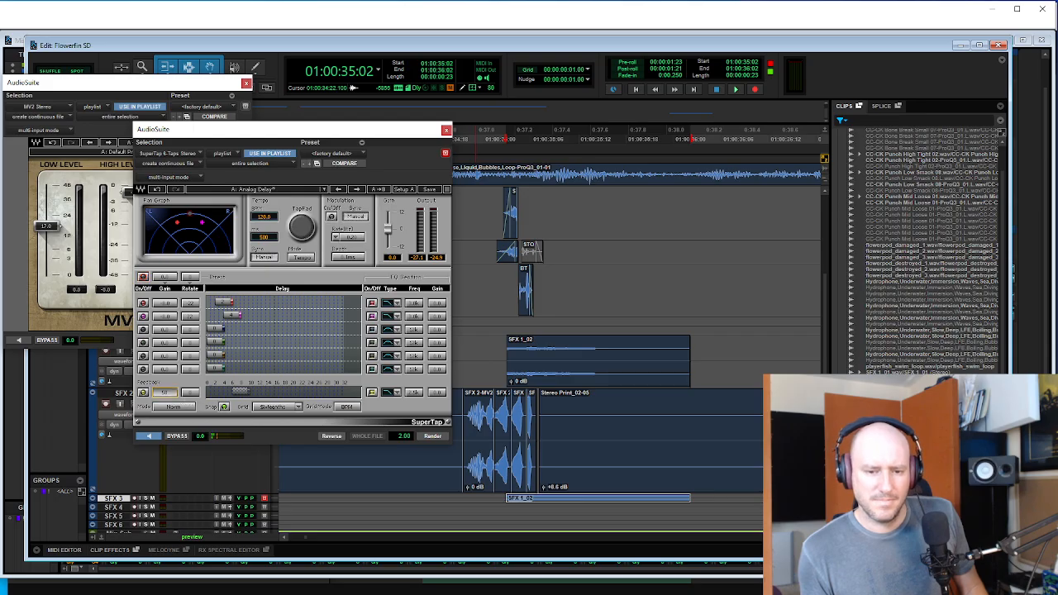
pyautogui.click(192, 395)
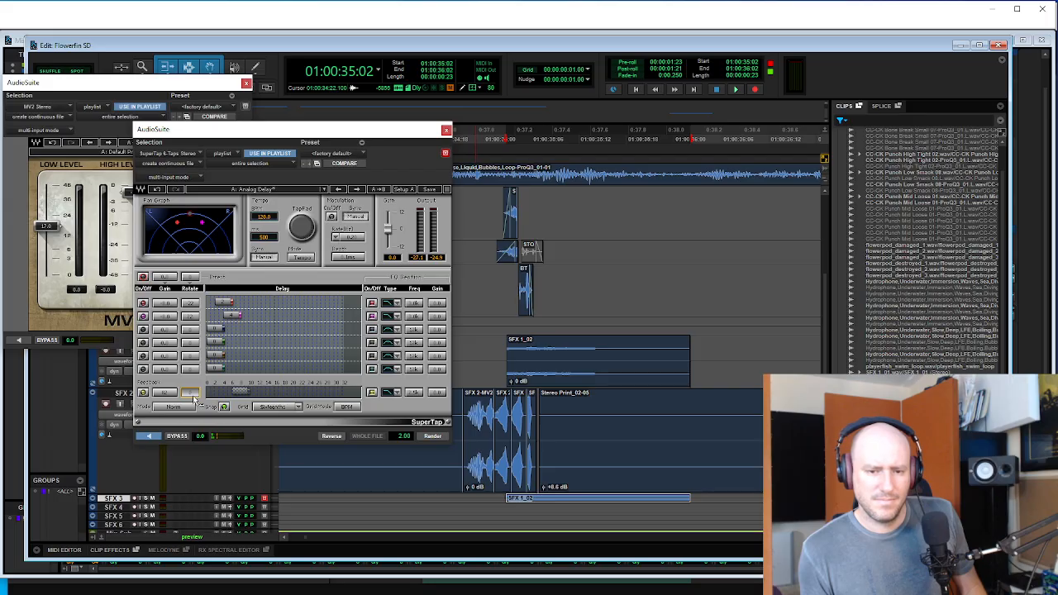
pyautogui.click(145, 393)
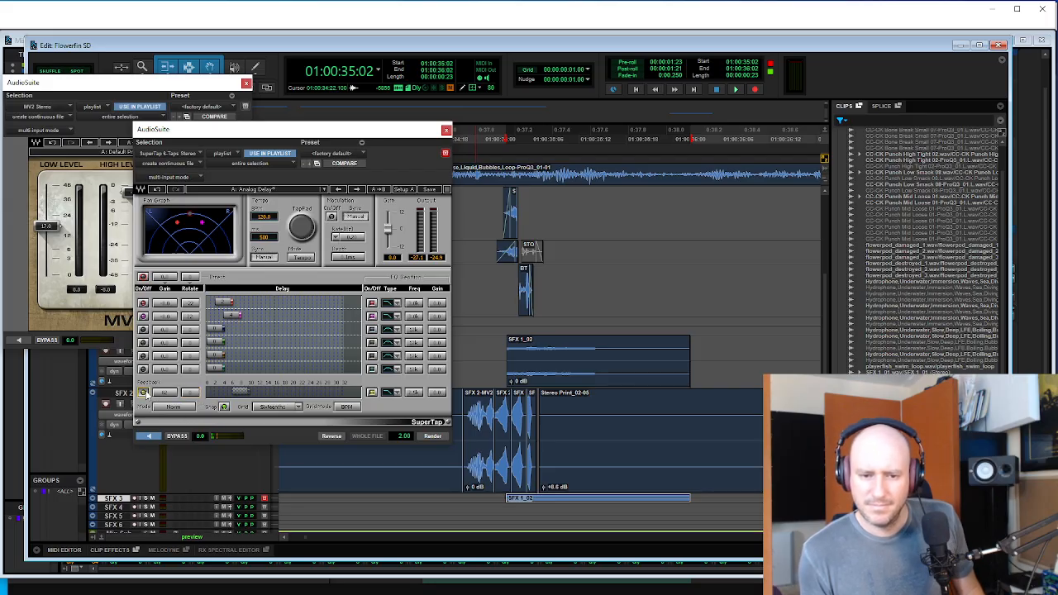
# - Try later delay positions for the third and fourth taps while toggling the fifth and sixth taps
pyautogui.click(144, 369)
pyautogui.click(143, 356)
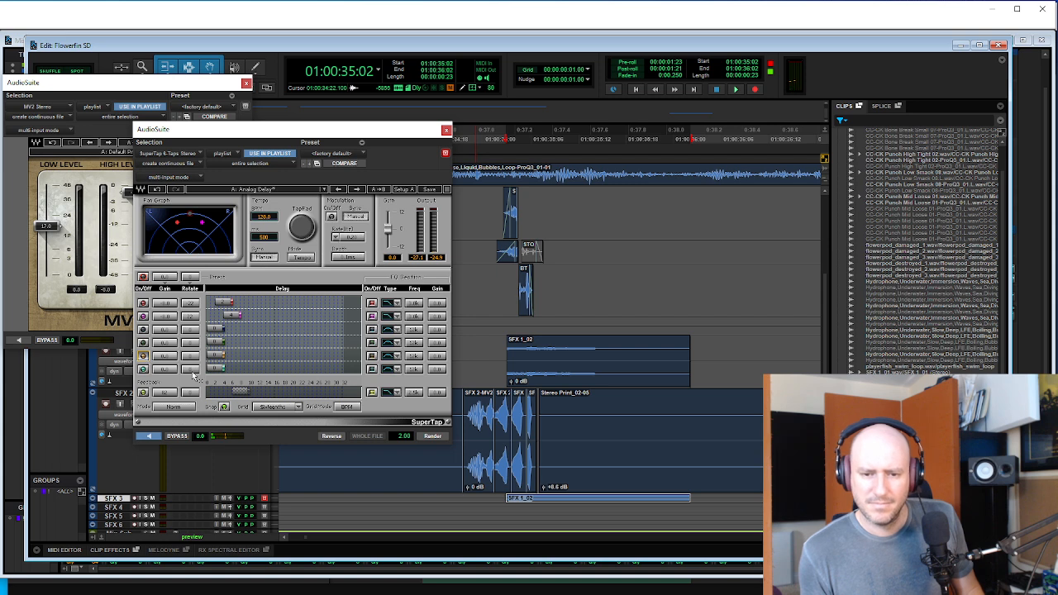
pyautogui.moveTo(220, 329); pyautogui.dragTo(244, 329)
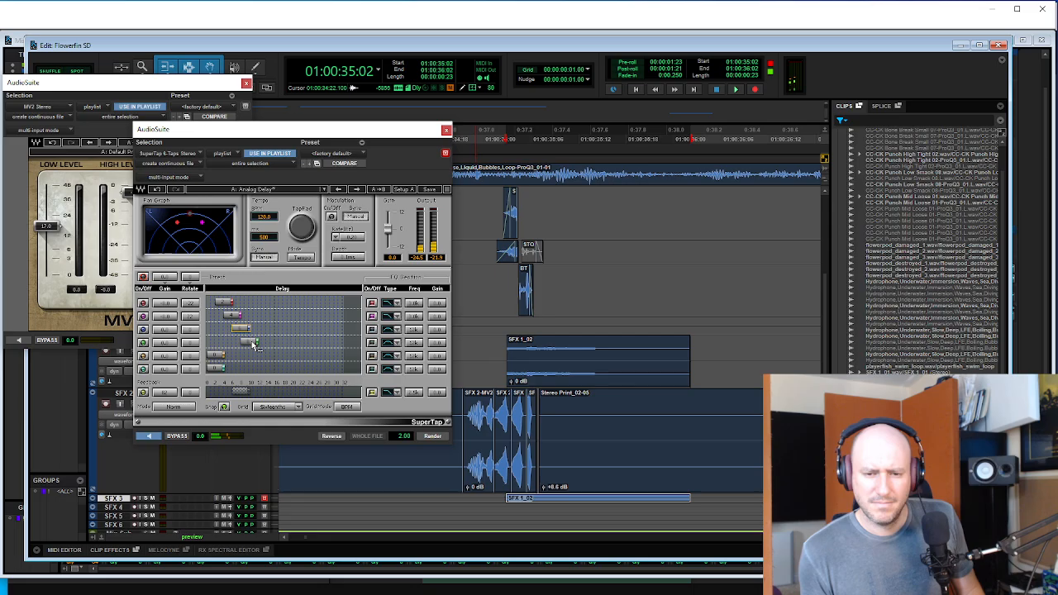
pyautogui.click(251, 342)
pyautogui.click(143, 357)
pyautogui.click(143, 369)
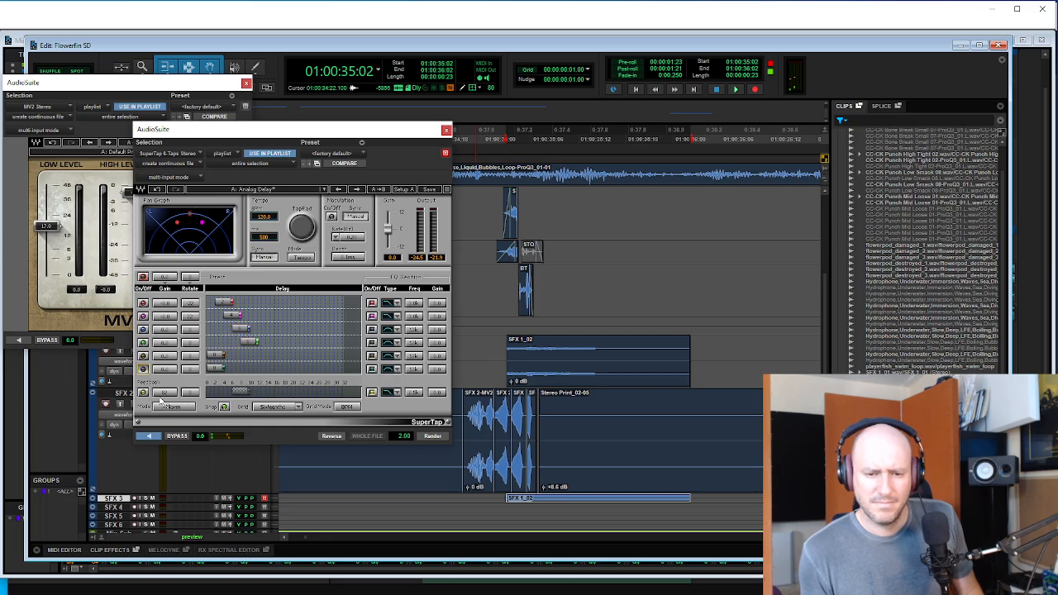
# - Lower the feedback gain to 0 and toggle the feedback tap to compare the sound
pyautogui.click(165, 392)
pyautogui.click(164, 394)
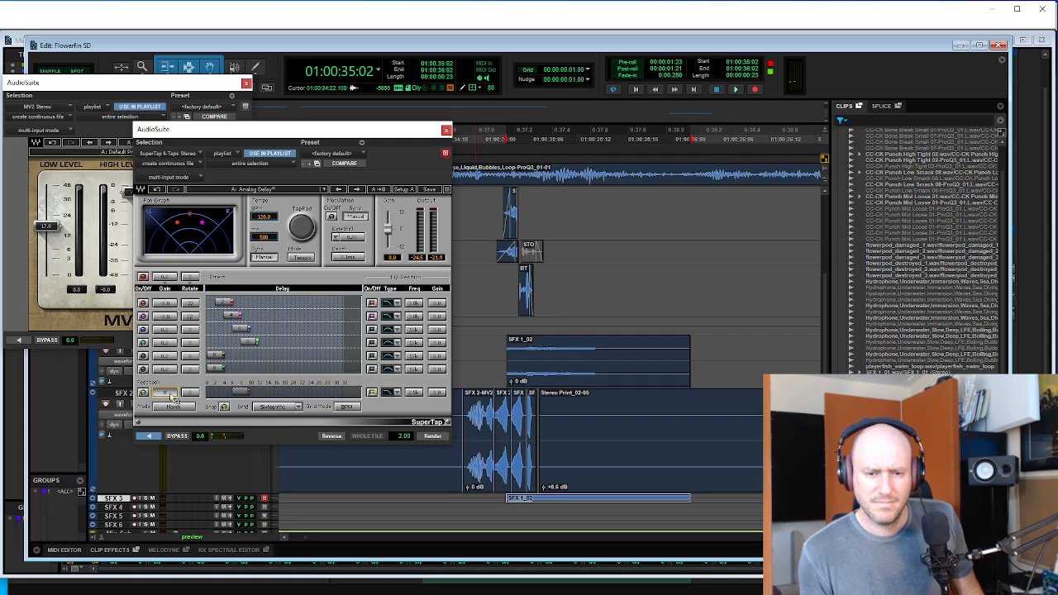
pyautogui.click(143, 394)
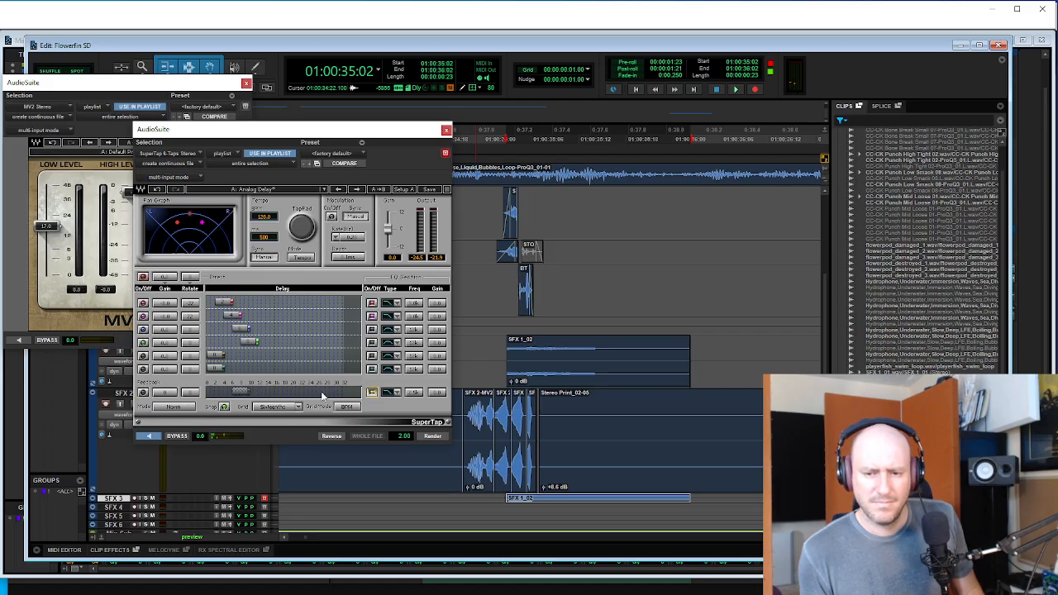
pyautogui.click(145, 393)
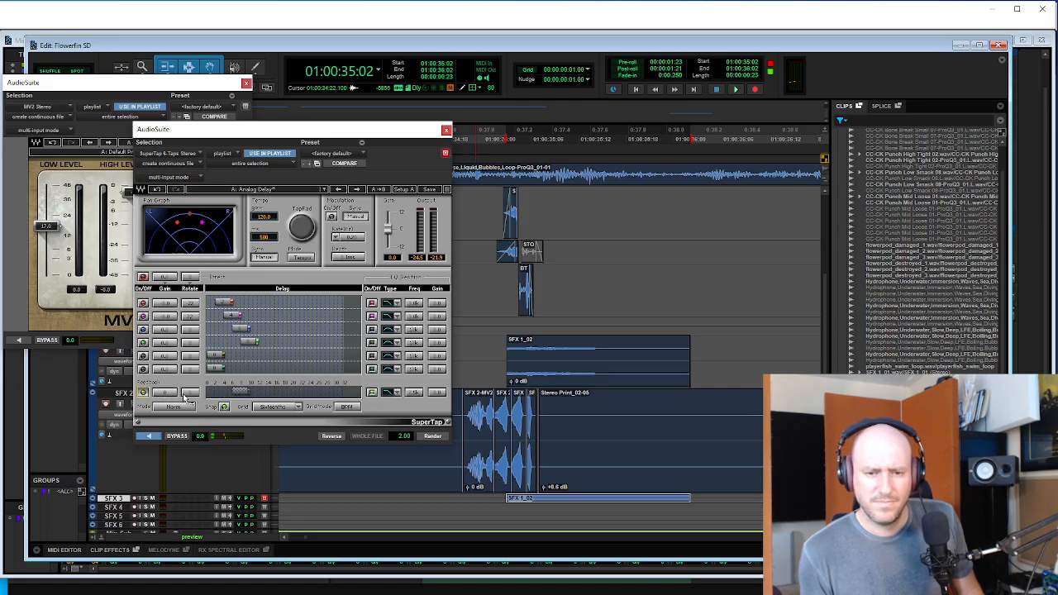
pyautogui.moveTo(168, 394); pyautogui.dragTo(167, 389)
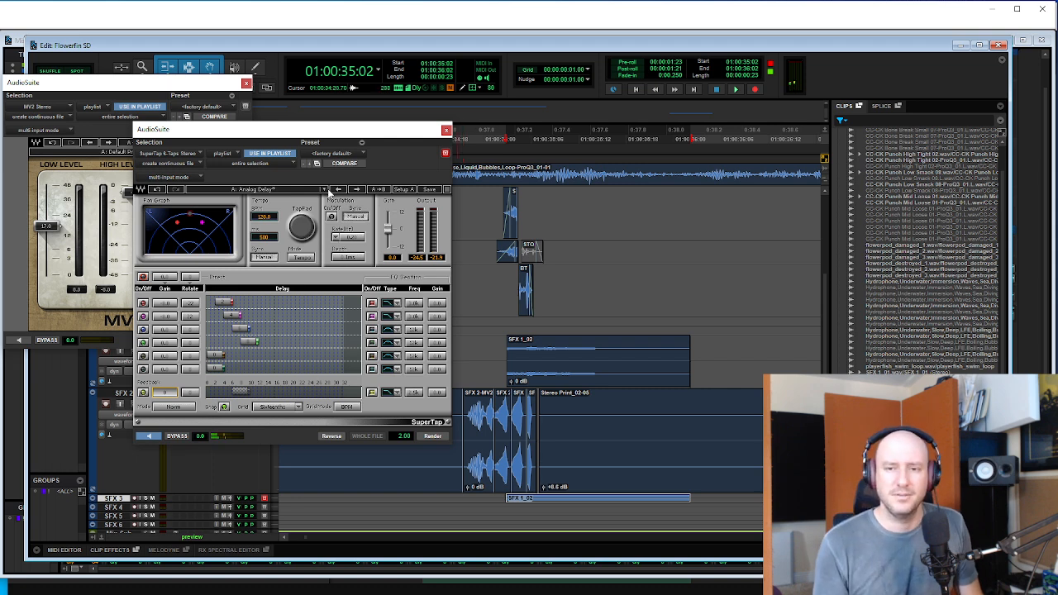
# - Audition the Reverse preset, switch to Reverse II, and render it onto the copied clip on SFX 3
pyautogui.click(357, 189)
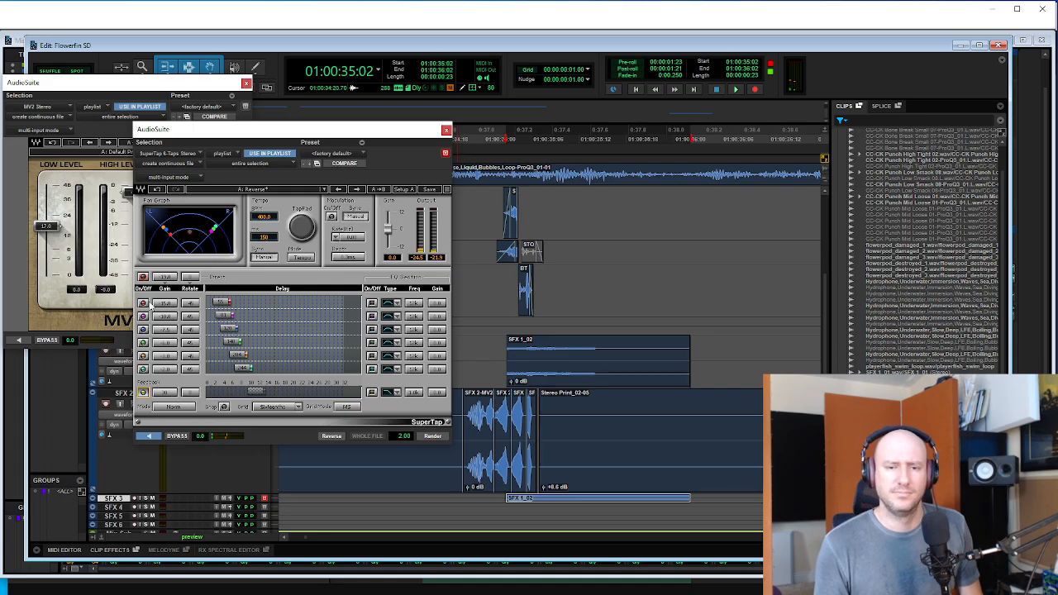
pyautogui.click(167, 394)
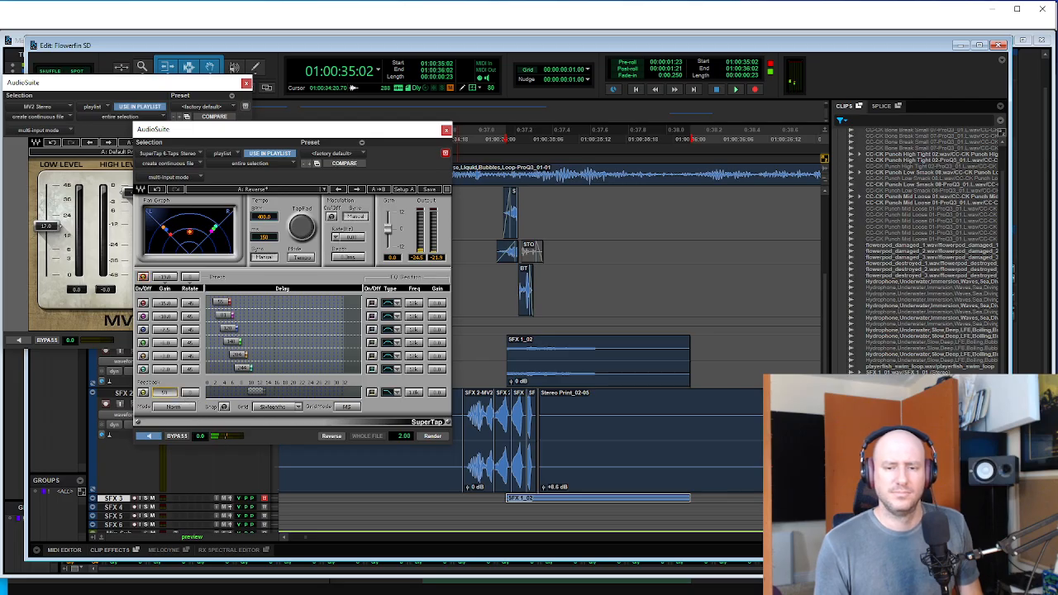
pyautogui.click(359, 190)
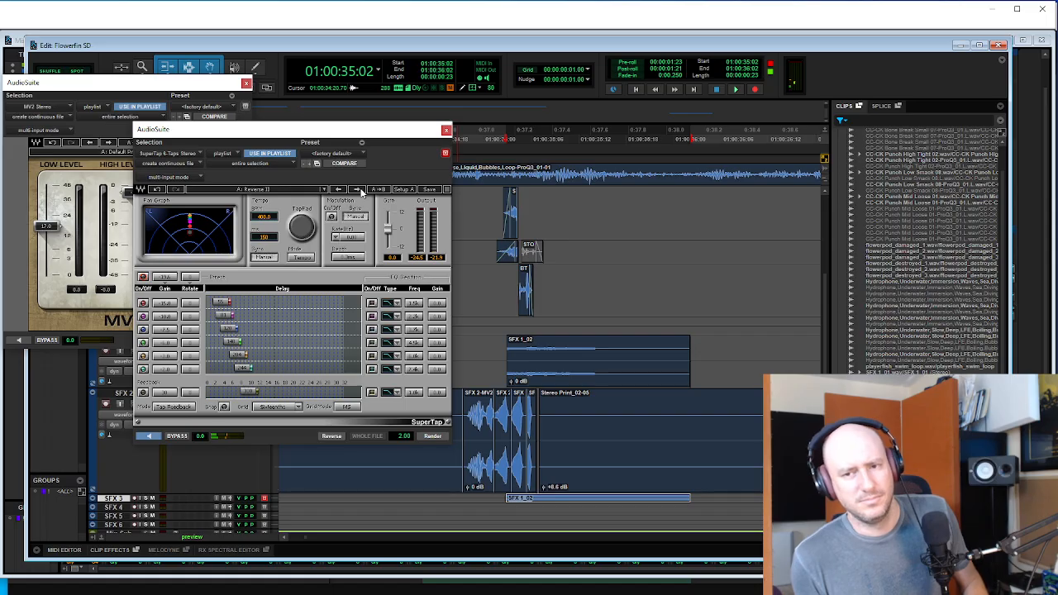
pyautogui.click(432, 436)
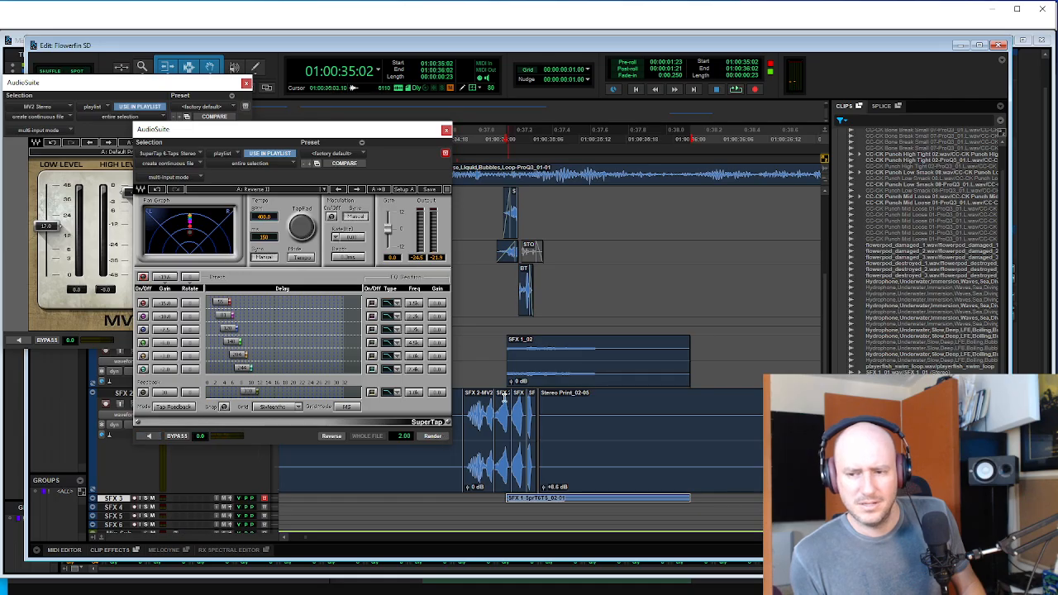
# - Play back the rendered delay in context with more of the timeline in view
pyautogui.press('space')
pyautogui.press('r')
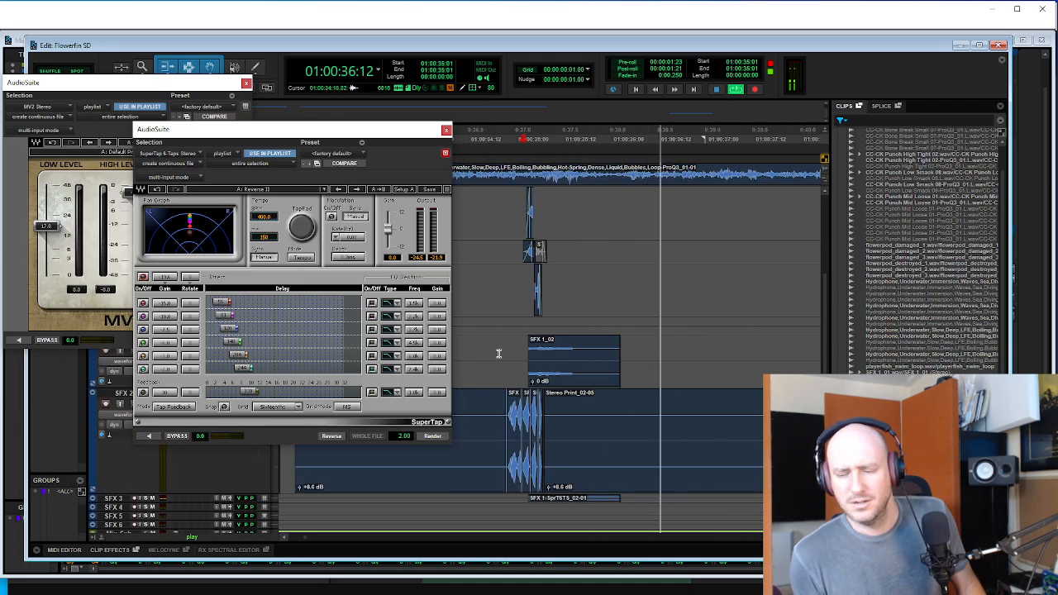
pyautogui.press('space')
# - Enlarge the SFX 3 track, consolidate the rendered clip with the space after it up to 01:00:36:11, and play it back
pyautogui.click(588, 501)
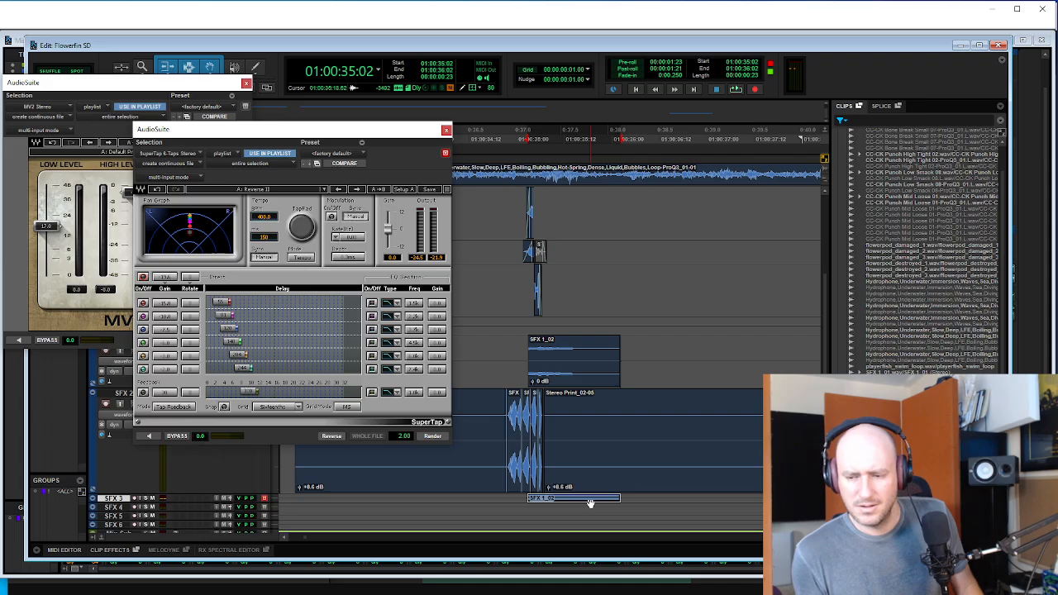
pyautogui.press('super+Up')
pyautogui.press('super+Up')
pyautogui.press('super+Up')
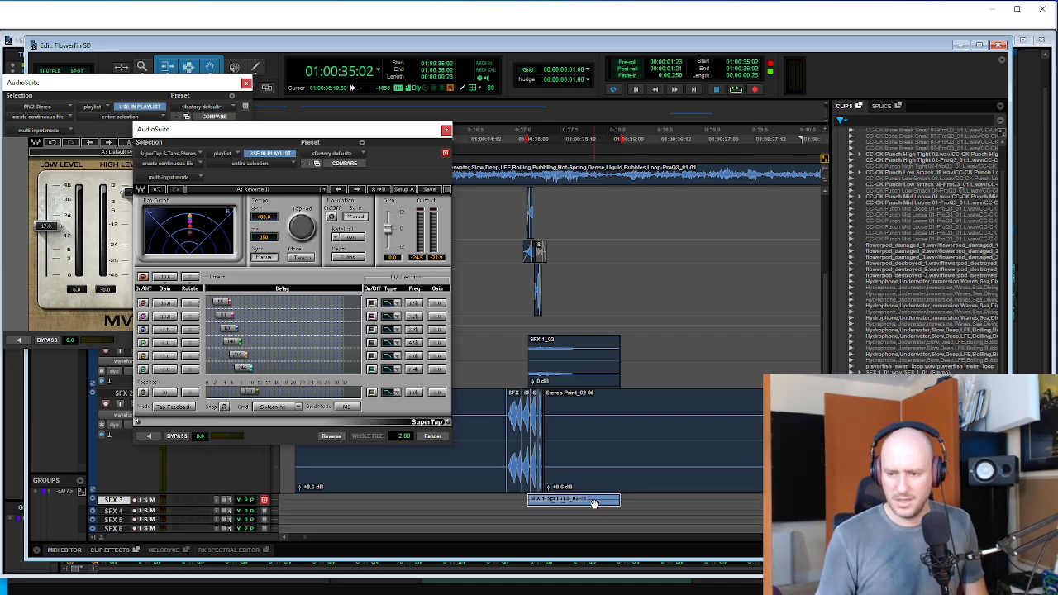
pyautogui.keyDown('shift'); pyautogui.click(658, 510); pyautogui.keyUp('shift')
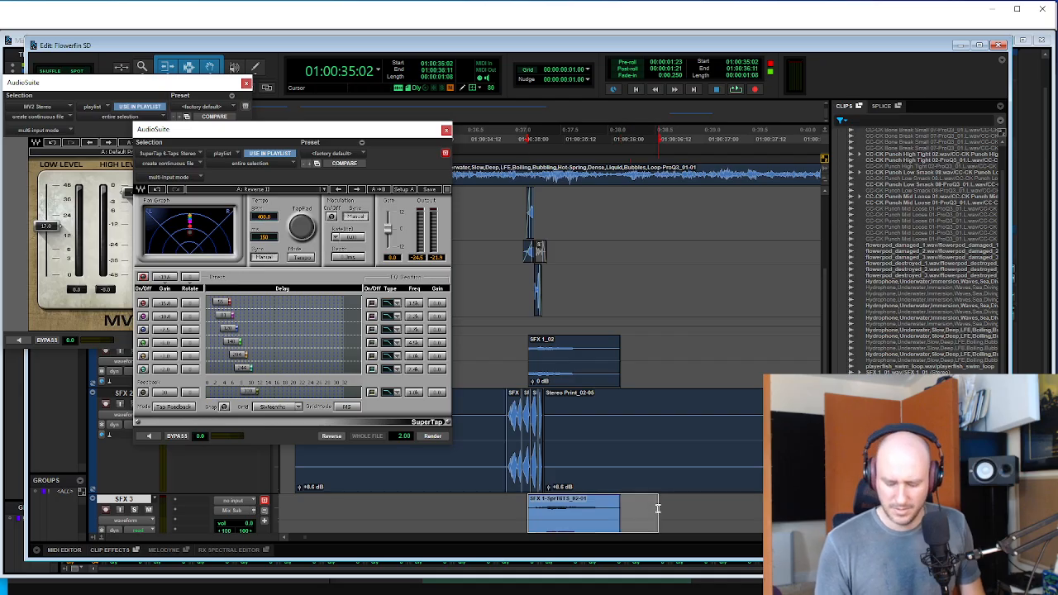
pyautogui.hotkey('alt', 'shift', '3')
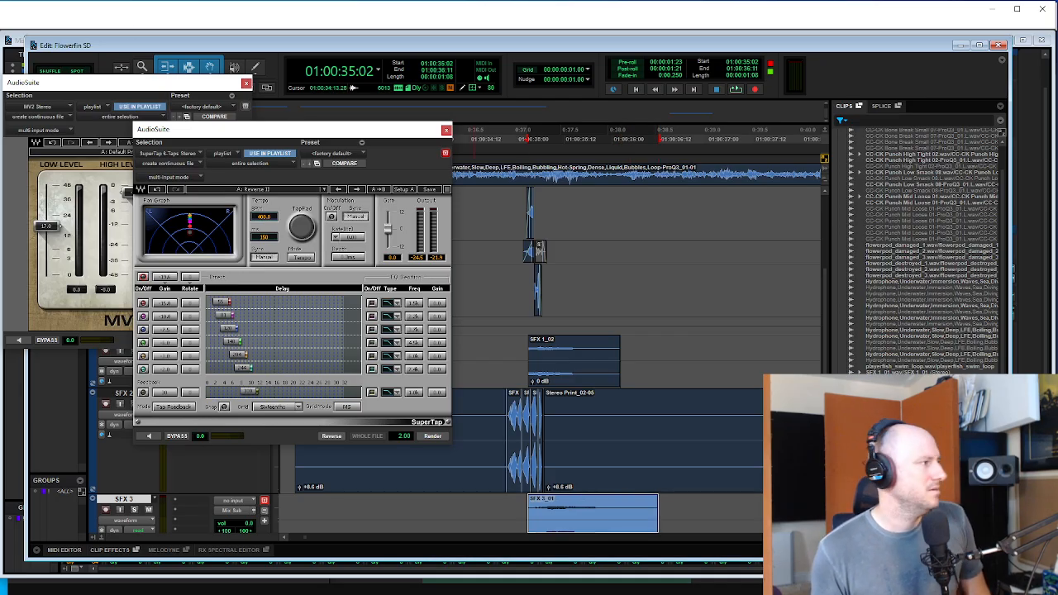
pyautogui.press('space')
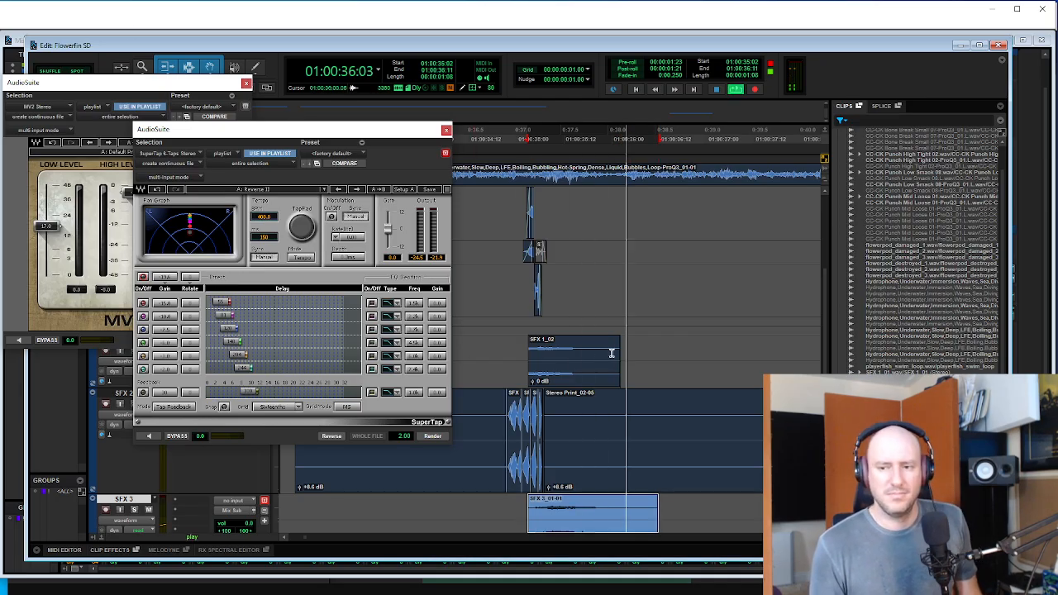
pyautogui.press('space')
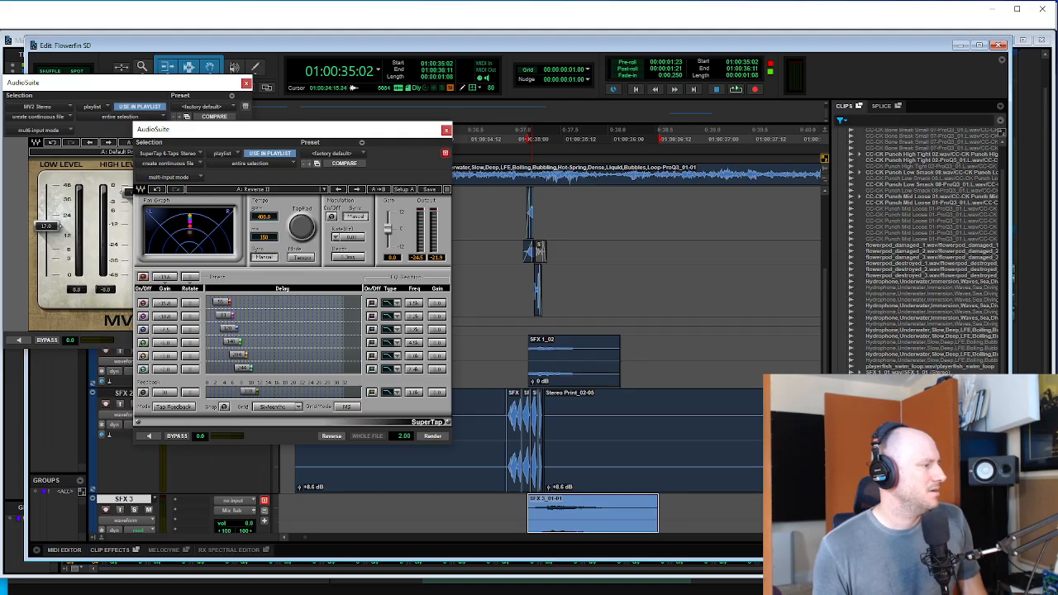
# - Switch the AudioSuite plug-in to the Space reverb and expand its 02- Churches preset category
pyautogui.click(199, 179)
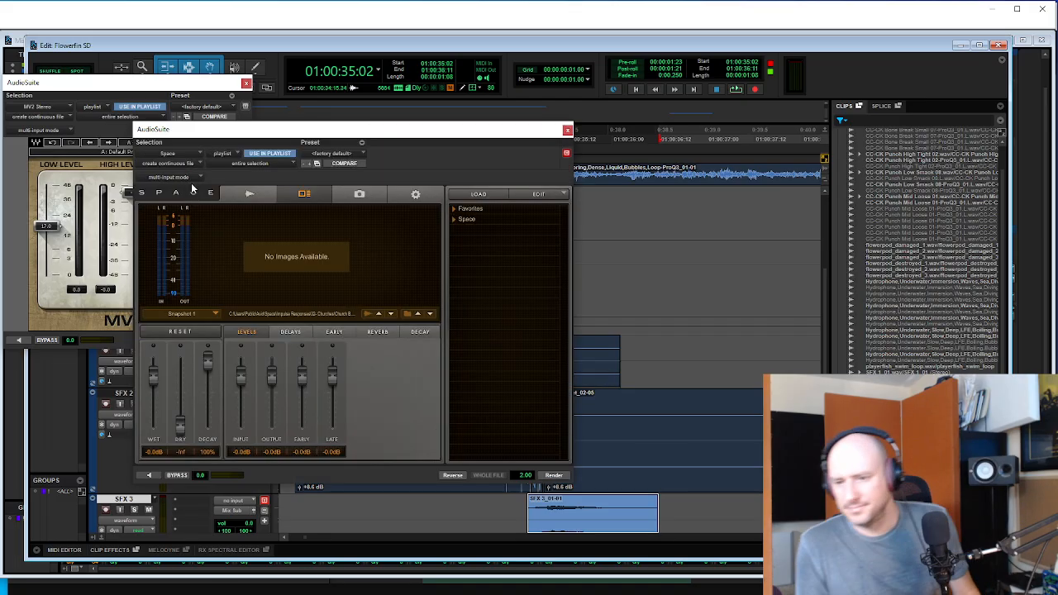
pyautogui.moveTo(321, 129); pyautogui.dragTo(396, 76)
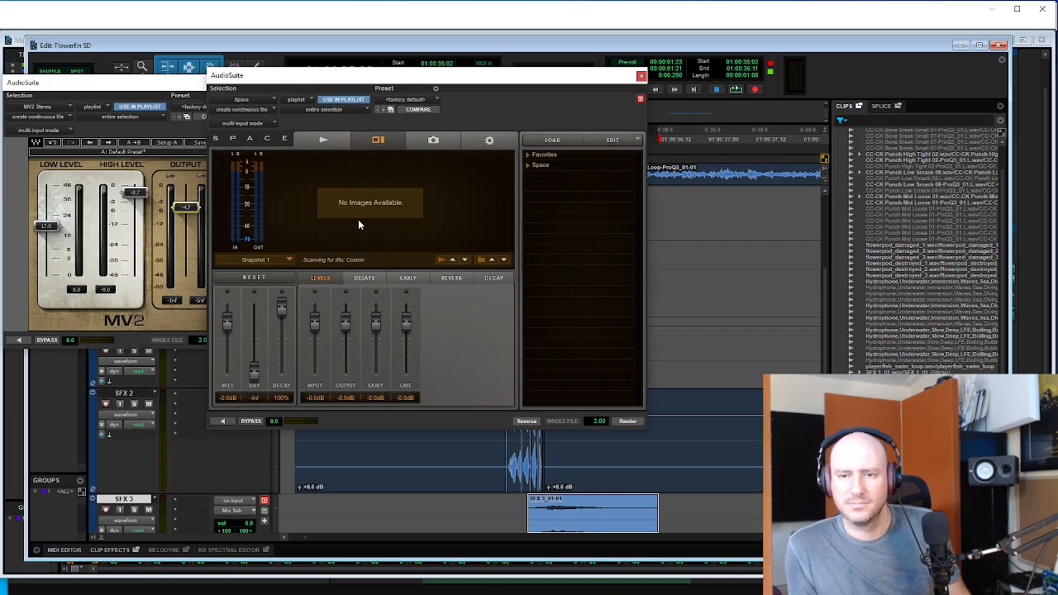
pyautogui.click(533, 164)
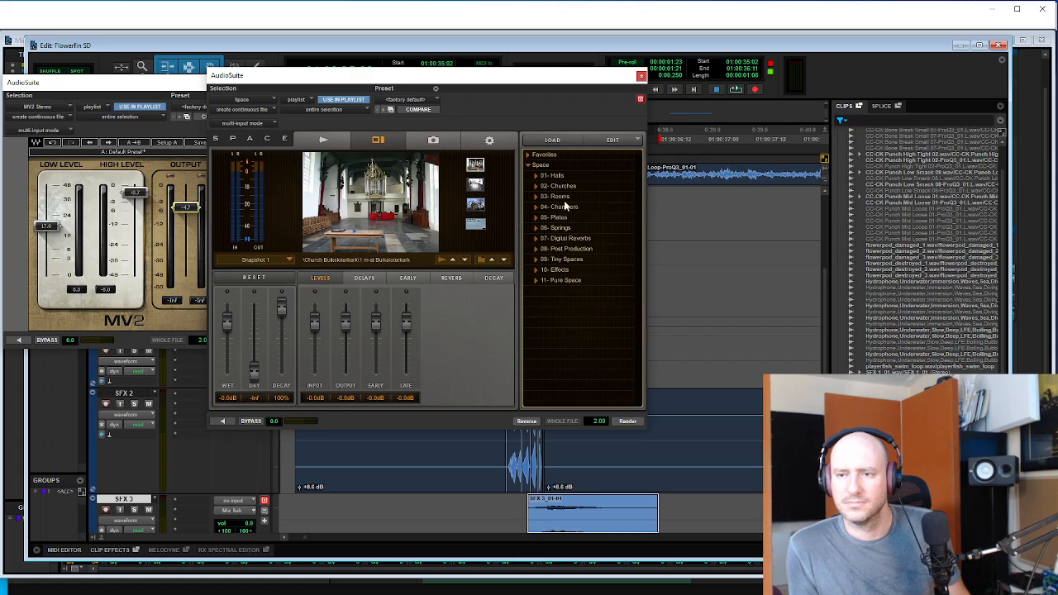
pyautogui.click(537, 186)
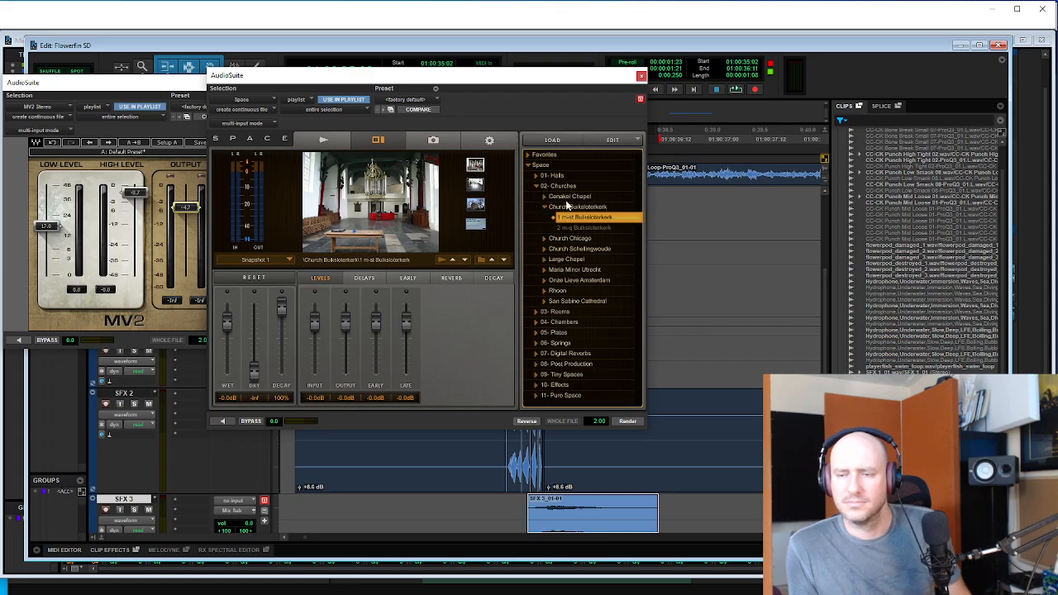
# - Preview the consolidated clip and load the 01 m-m 3.0m Cenakel Chapel reverb preset
pyautogui.click(222, 421)
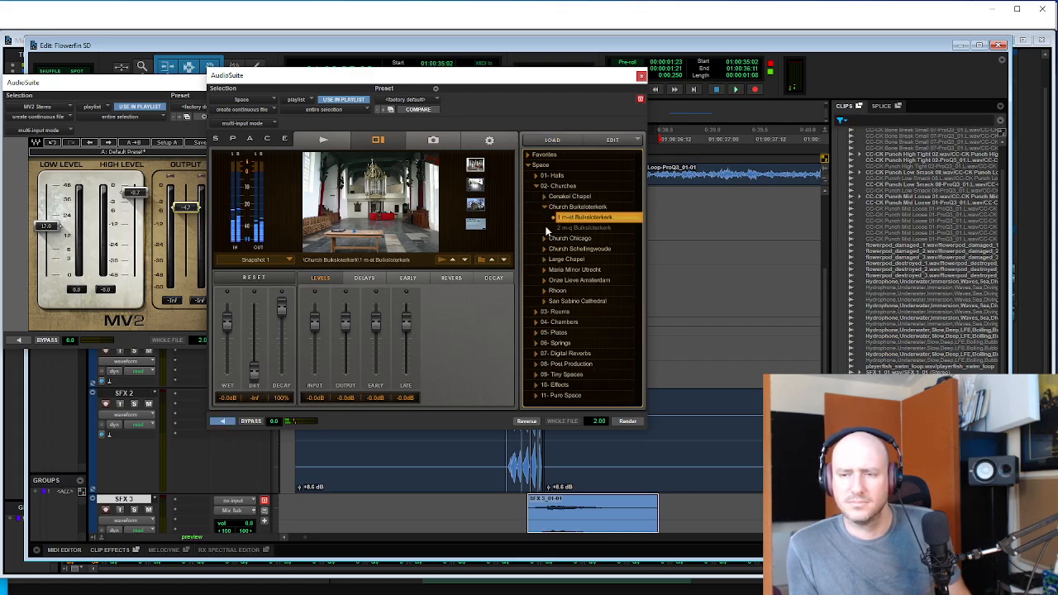
pyautogui.click(543, 195)
pyautogui.click(564, 208)
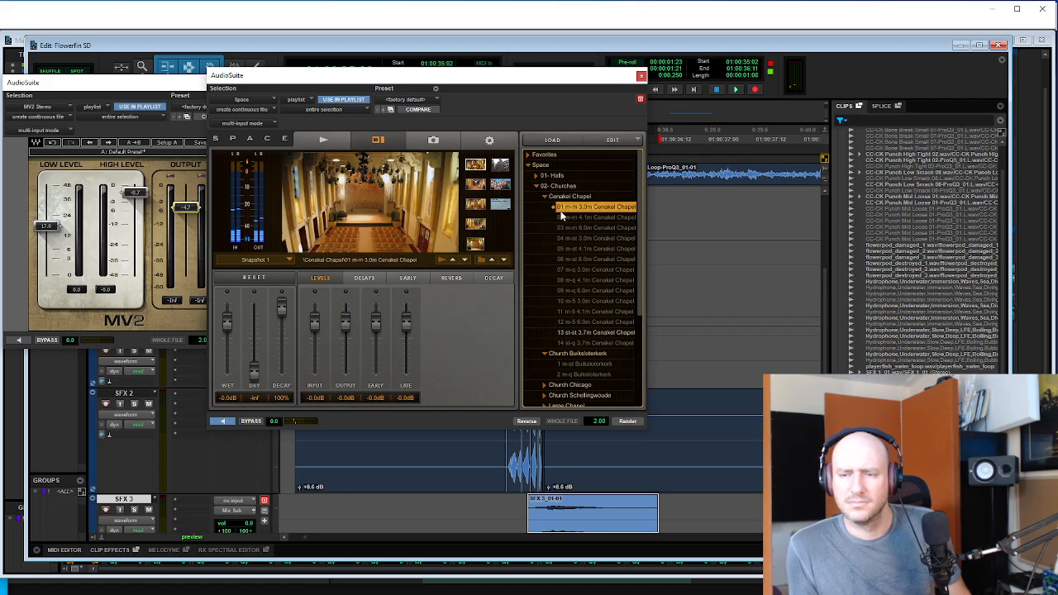
# - Load the 4 m-st 7.3m reverb preset from Onze Lieve Amsterdam and raise the dry level to about -3.6 dB
pyautogui.scroll(-5, 573, 268)
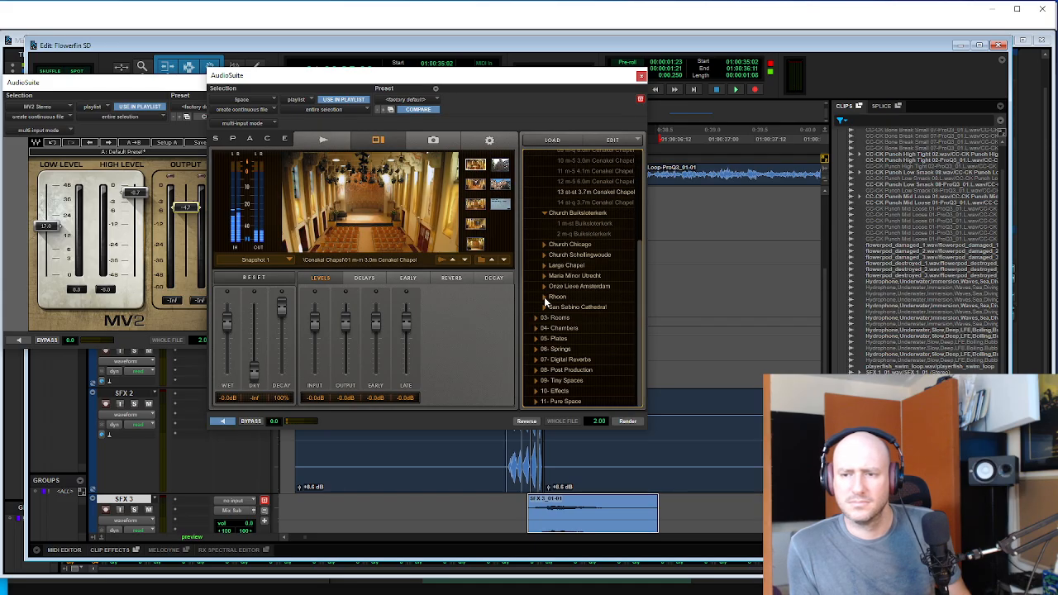
pyautogui.click(543, 286)
pyautogui.click(576, 307)
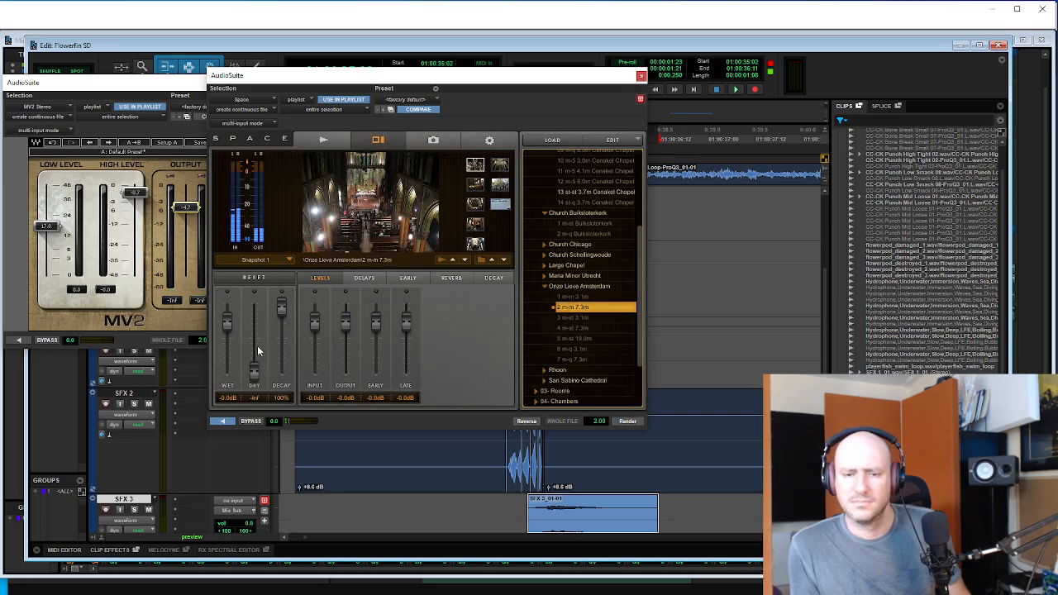
pyautogui.moveTo(257, 345); pyautogui.dragTo(261, 322)
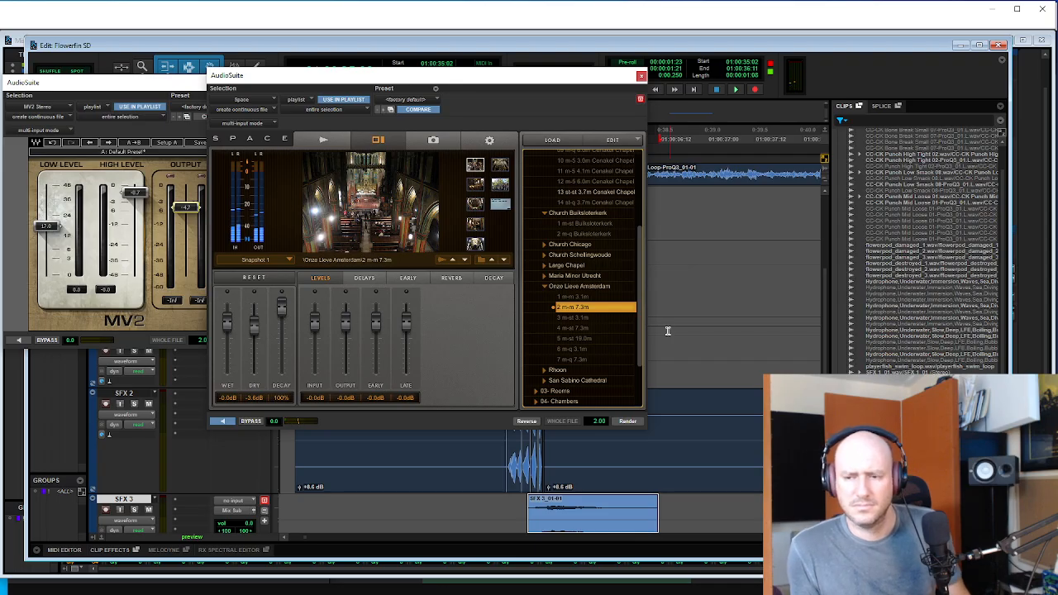
pyautogui.click(567, 328)
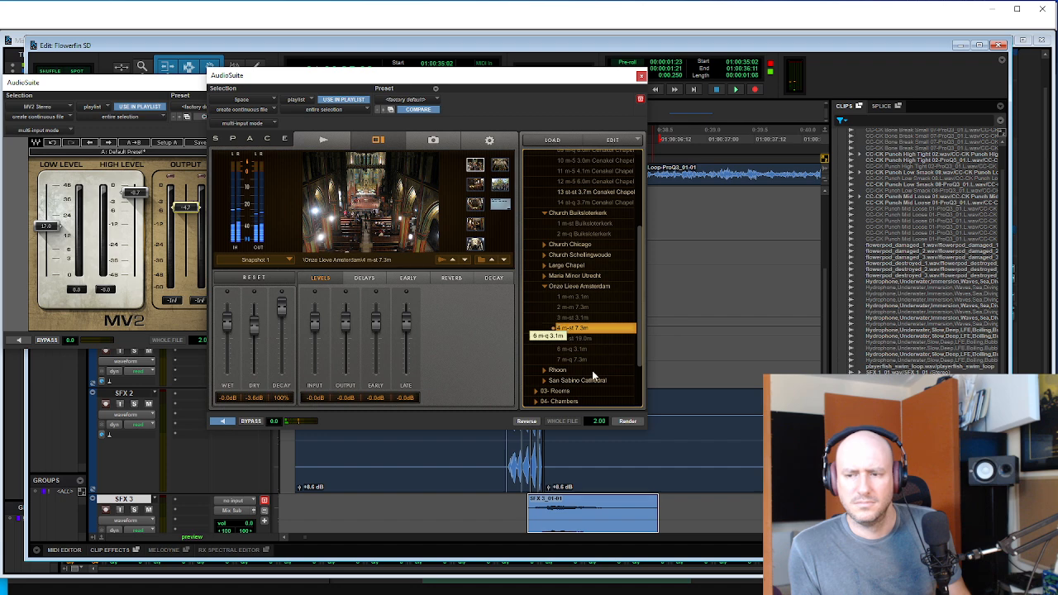
# - Try rendering the Space reverb on the consolidated SFX 3 clip and audition it
pyautogui.click(627, 421)
pyautogui.click(509, 513)
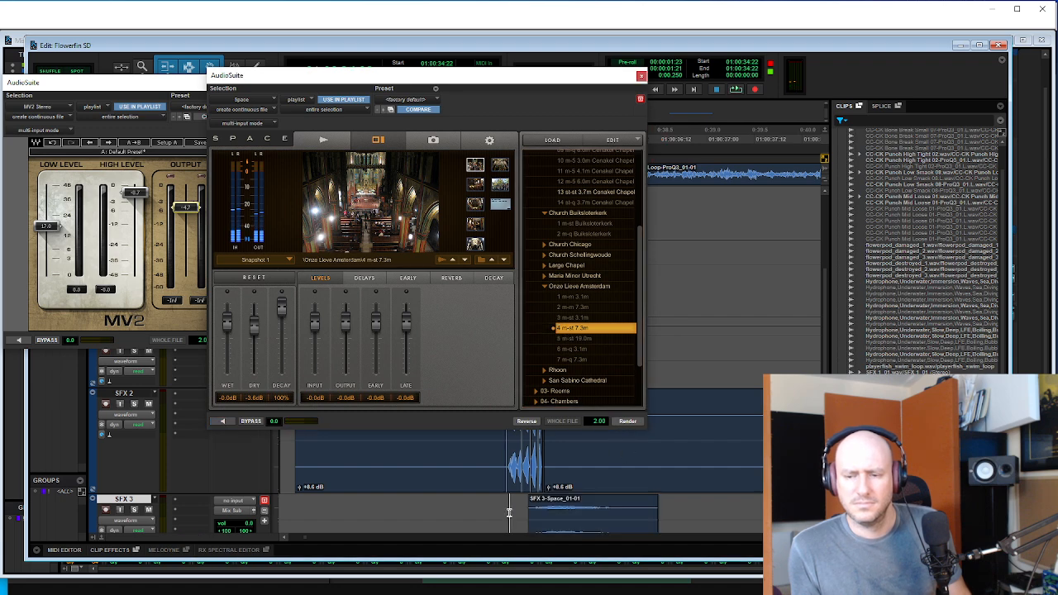
pyautogui.press('space')
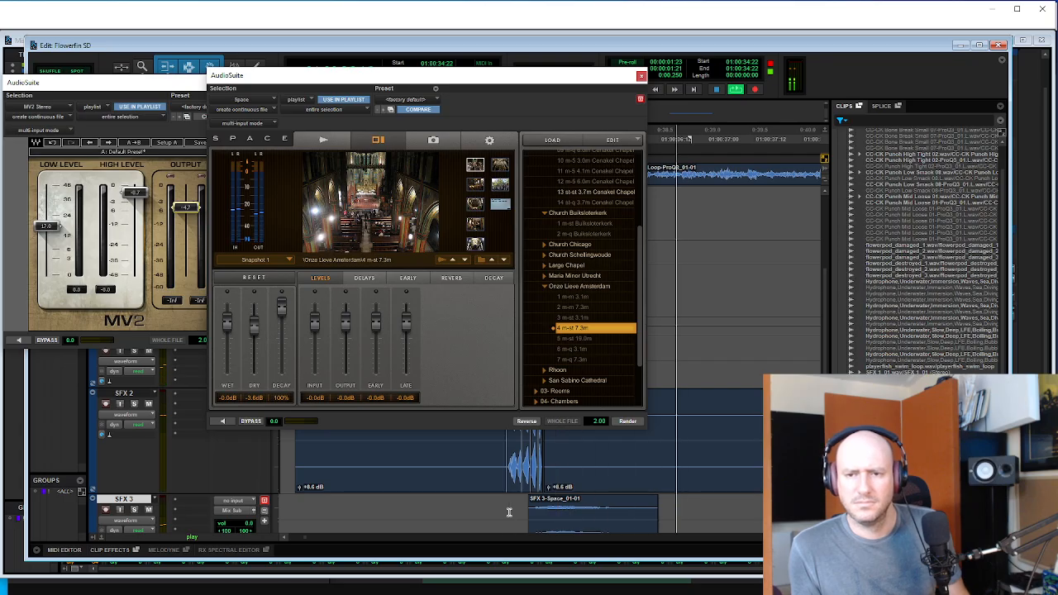
pyautogui.press('space')
pyautogui.hotkey('ctrl', 'z')
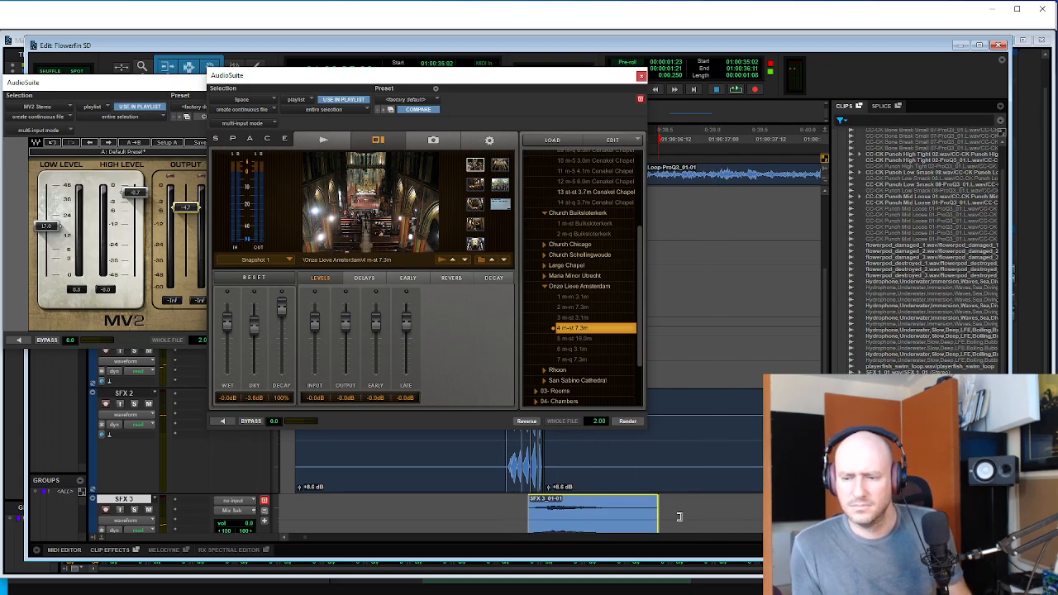
# - Consolidate the SFX 3 clip with the space after it up to 01:00:37:15 and render the Space reverb onto it
pyautogui.keyDown('shift'); pyautogui.click(769, 515); pyautogui.keyUp('shift')
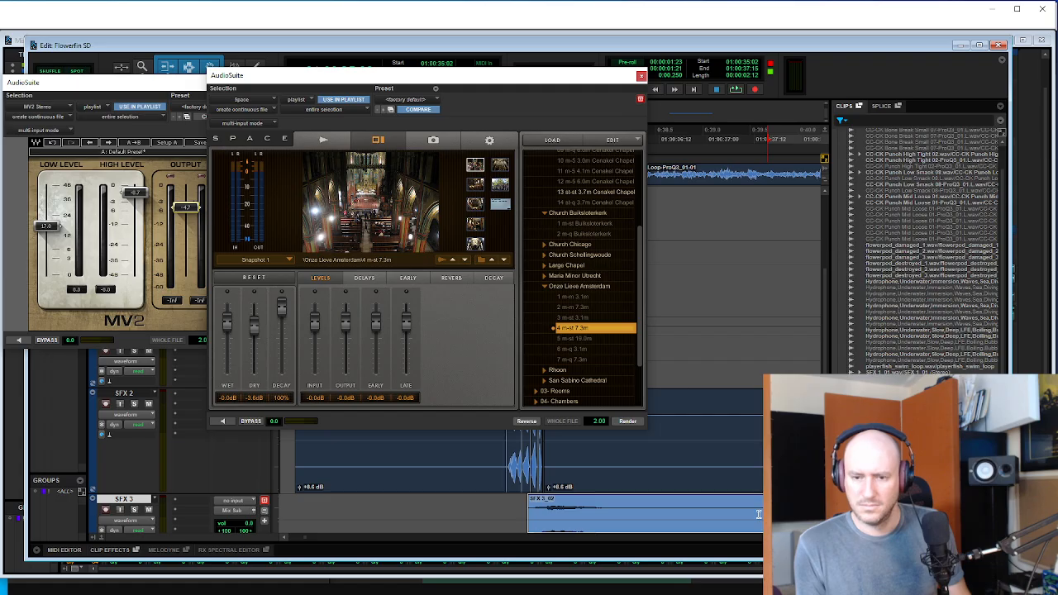
pyautogui.click(224, 421)
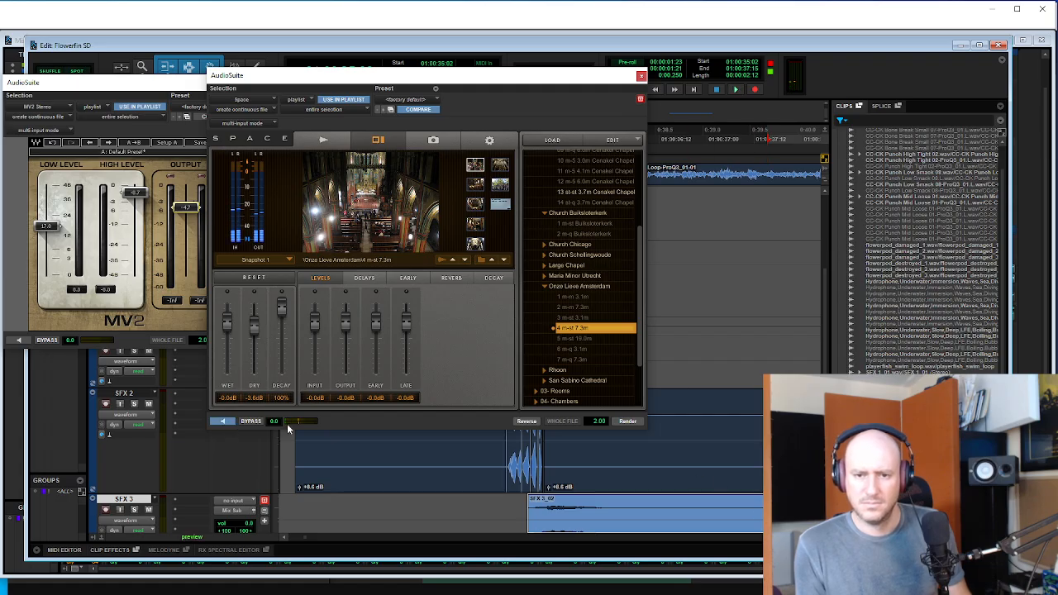
pyautogui.click(628, 421)
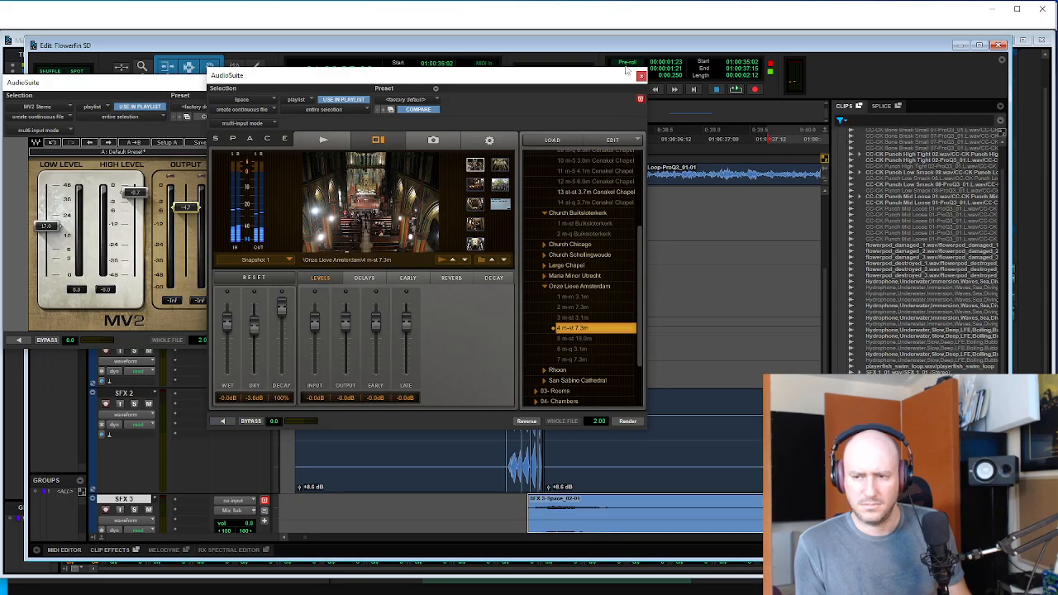
pyautogui.moveTo(621, 76); pyautogui.dragTo(494, 62)
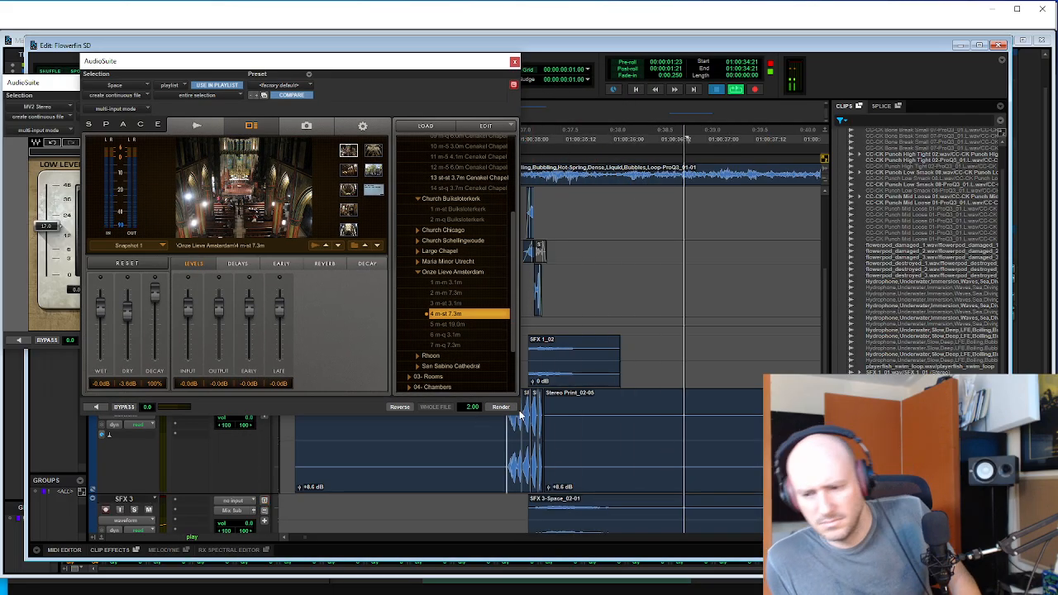
# - Play back the rendered SFX 3 reverb repeatedly from just before and at the clip start
pyautogui.press('space')
pyautogui.press('space')
pyautogui.click(544, 350)
pyautogui.press('t')
pyautogui.press('space')
pyautogui.press('space')
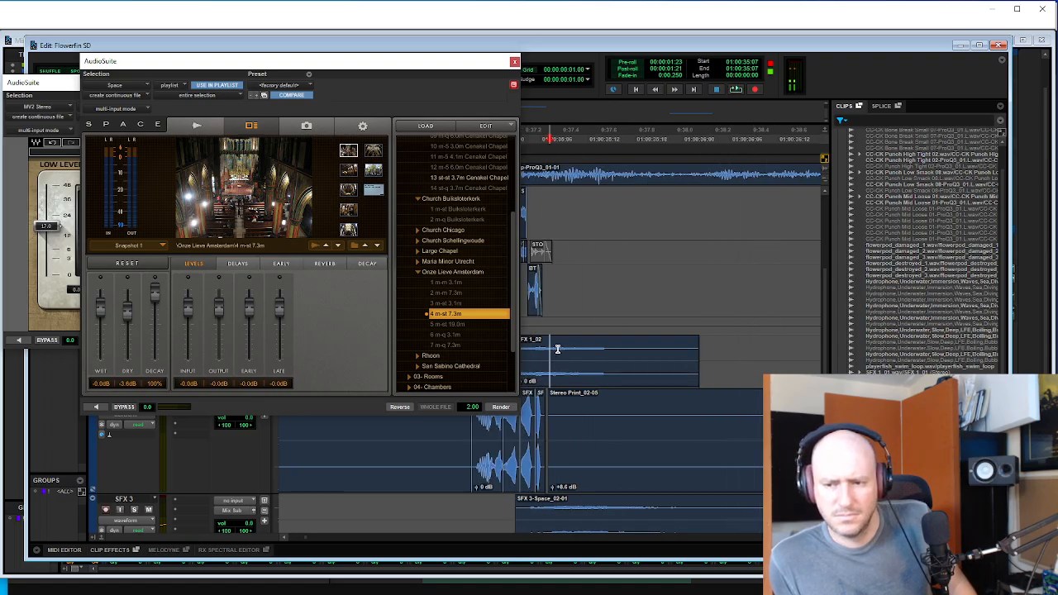
pyautogui.click(485, 506)
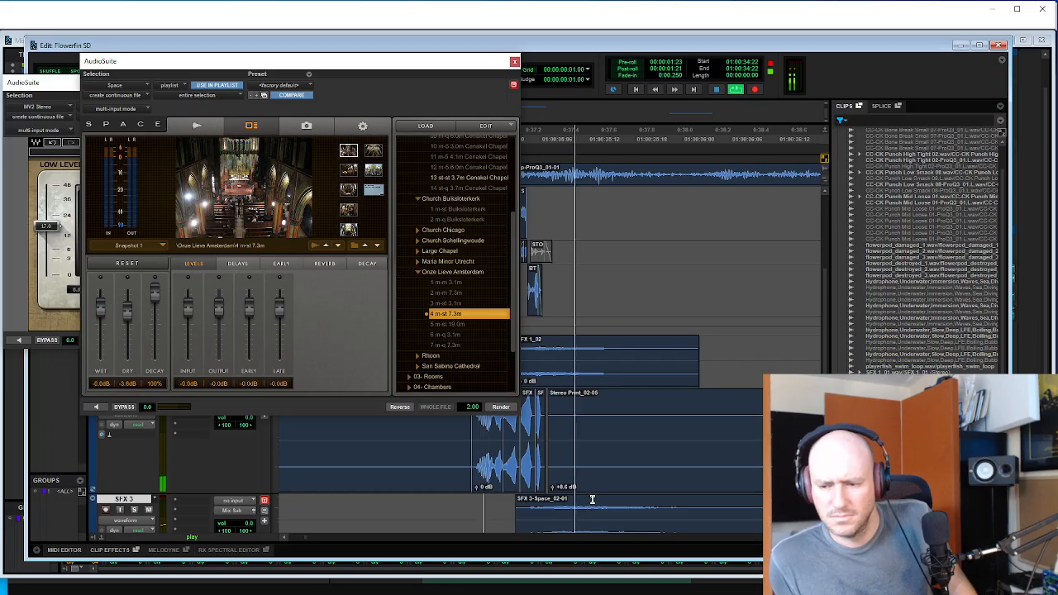
pyautogui.press('space')
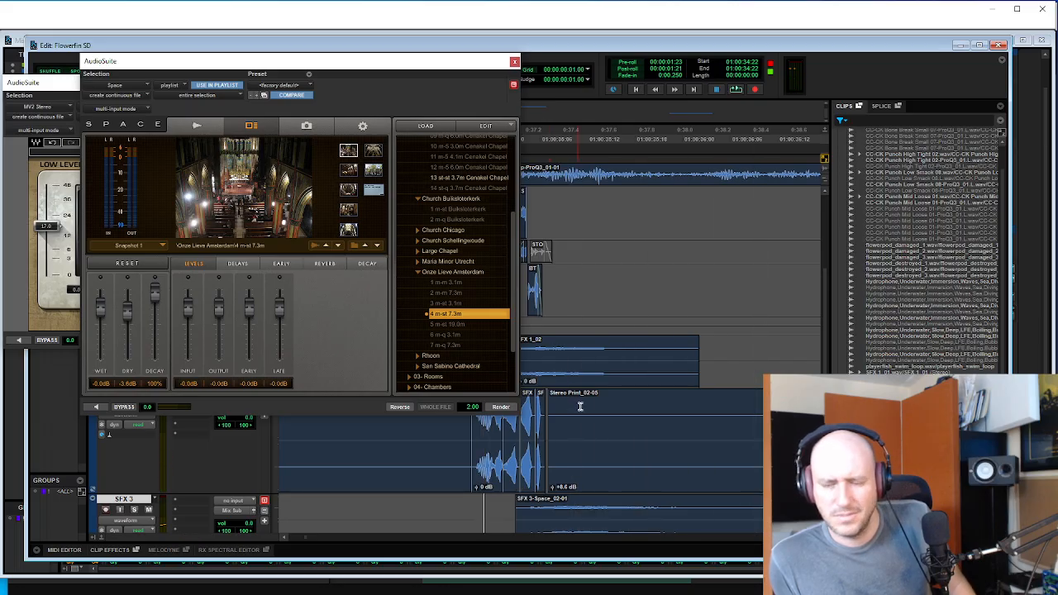
pyautogui.scroll(-2, 581, 406)
pyautogui.press('space')
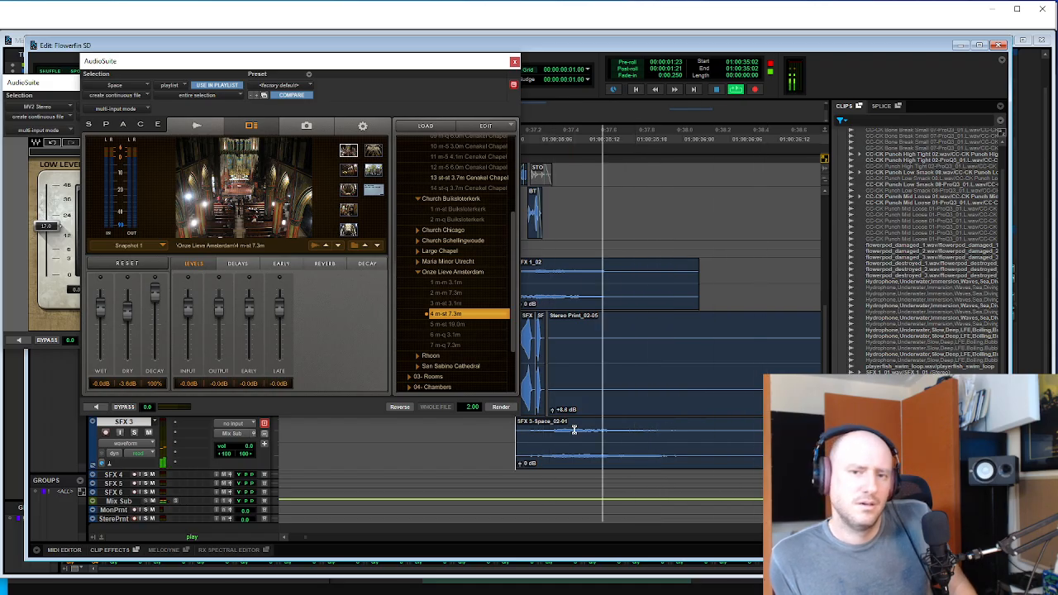
pyautogui.press('space')
# - Copy the SFX 1_02 clip to the SFX 4 track and render the Space reverb on the copy
pyautogui.click(552, 302)
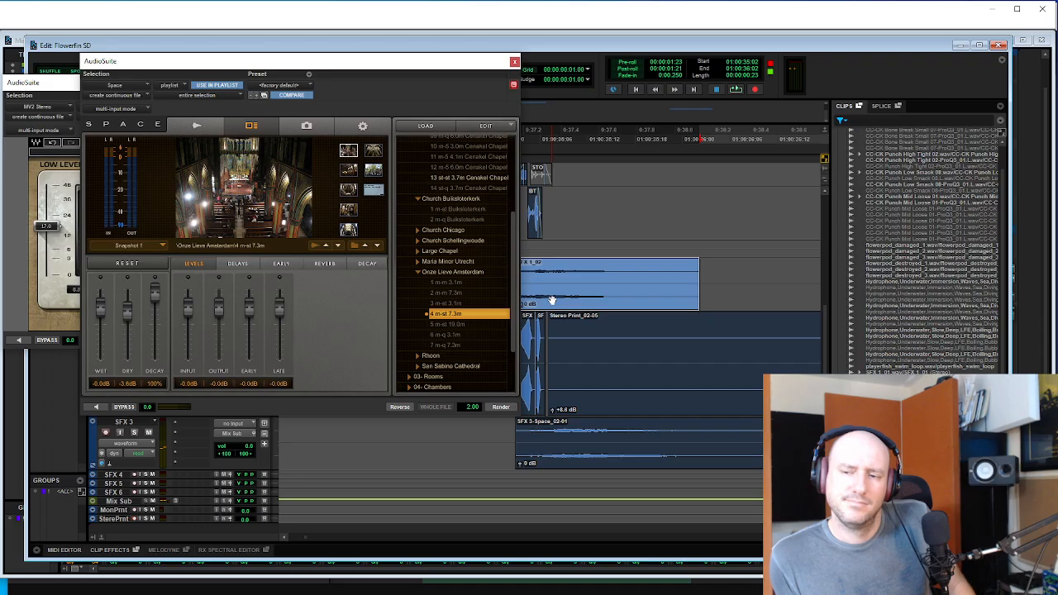
pyautogui.moveTo(570, 505); pyautogui.dragTo(565, 480)
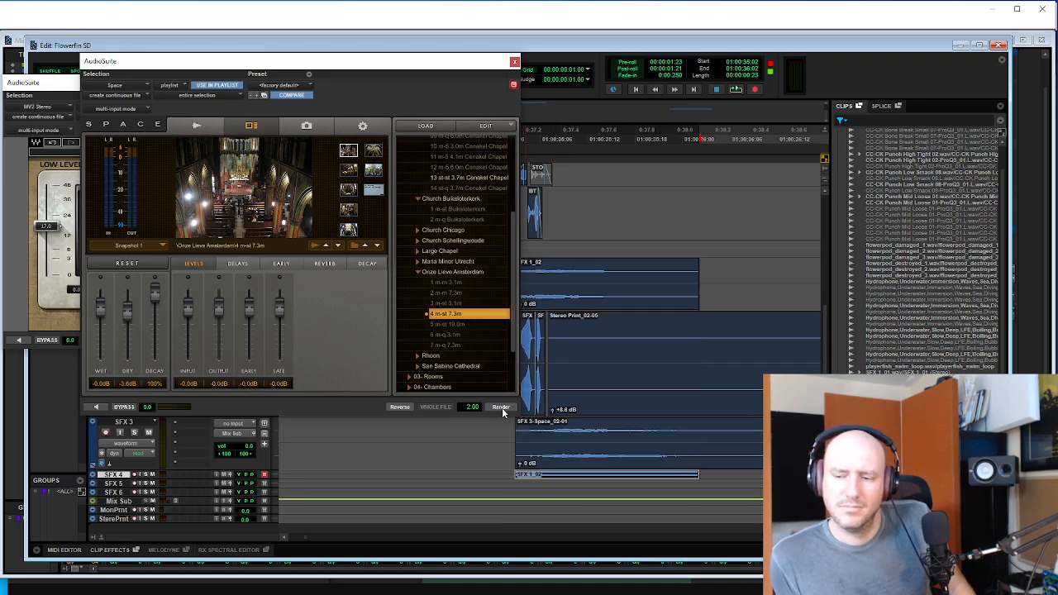
pyautogui.click(501, 407)
# - Mute the SFX 3 reverb clip and play back the rendered copy on SFX 4
pyautogui.click(552, 461)
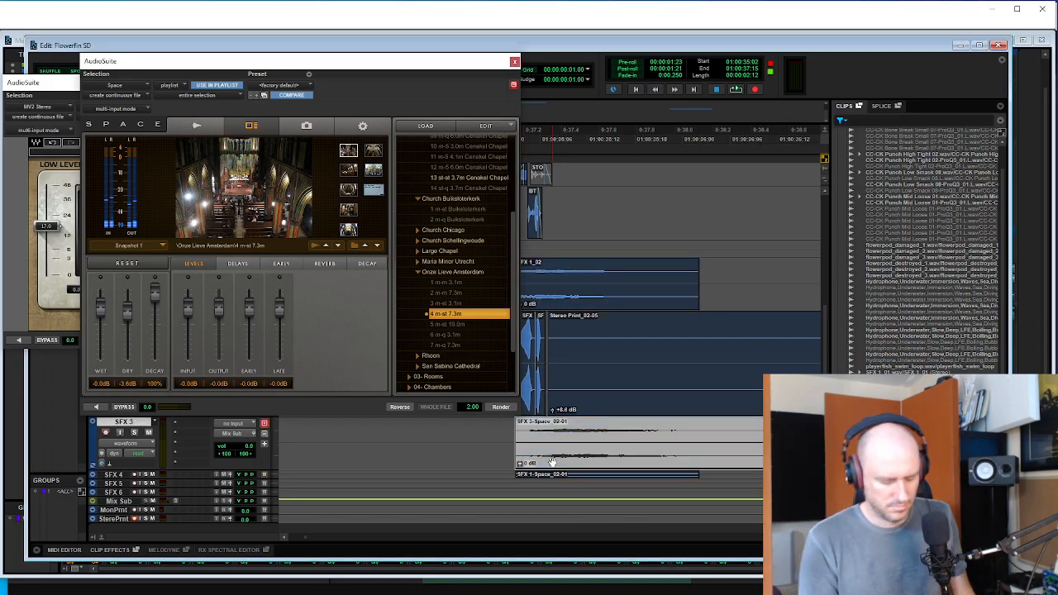
pyautogui.press('space')
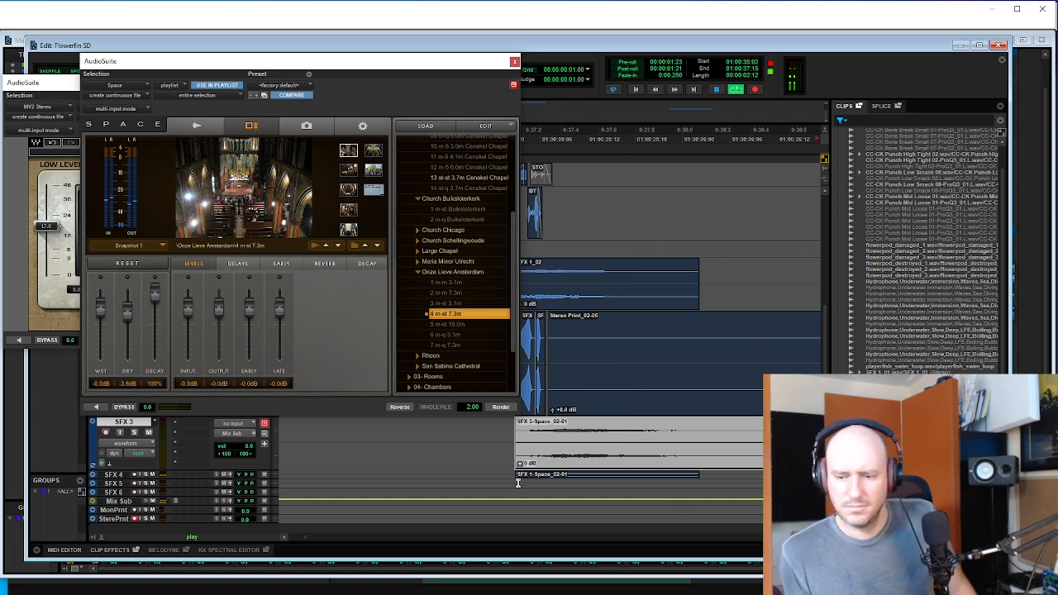
pyautogui.click(511, 473)
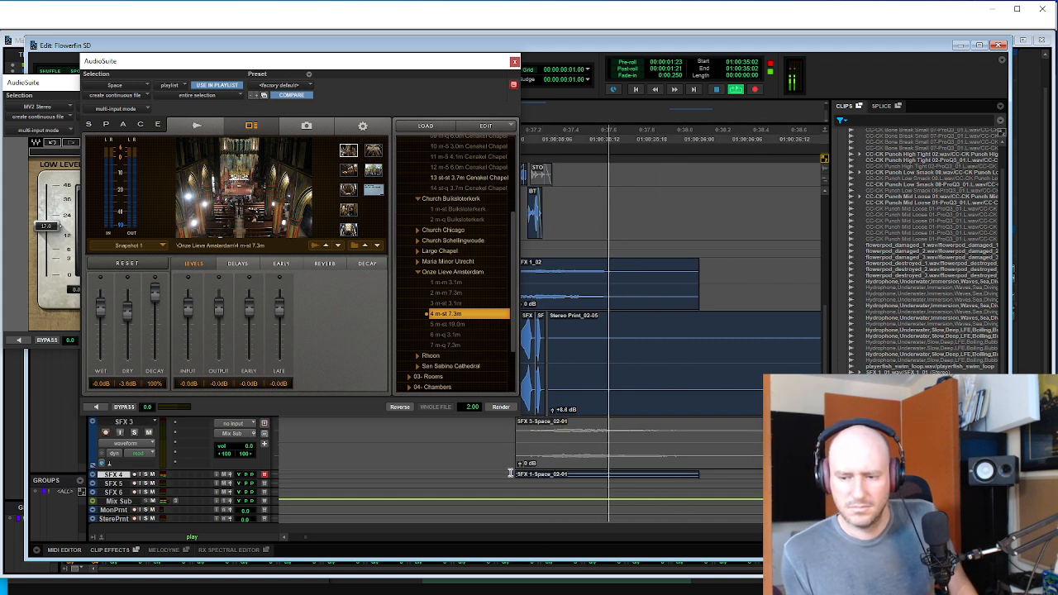
pyautogui.press('space')
# - Enlarge and solo the SFX 4 track, and replace its rendered clip with a fresh copy of the SFX 1_02 clip
pyautogui.click(537, 476)
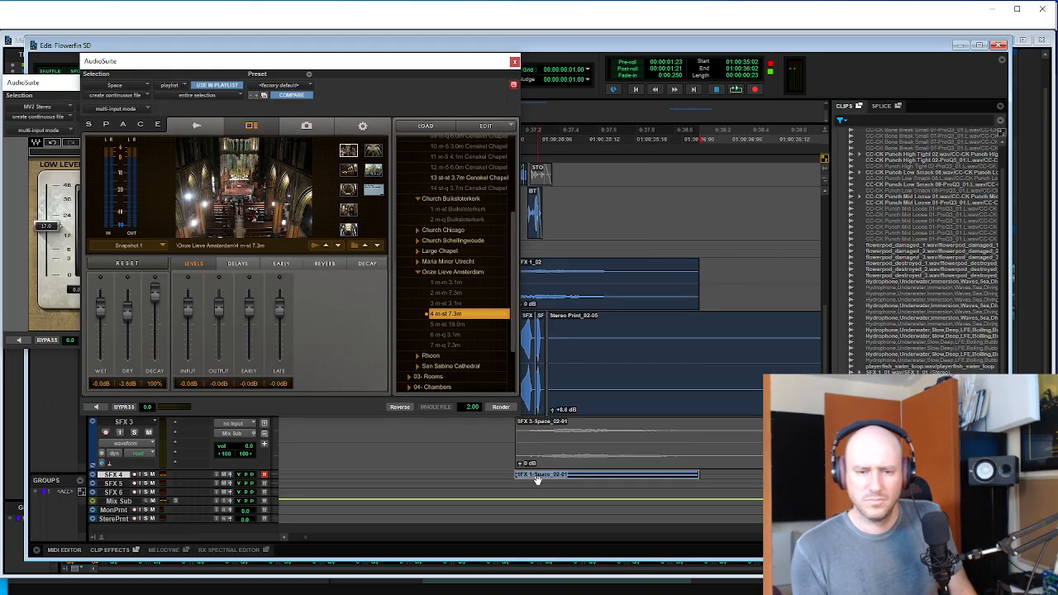
pyautogui.hotkey('ctrl', 'Up')
pyautogui.hotkey('ctrl', 'Up')
pyautogui.click(551, 297)
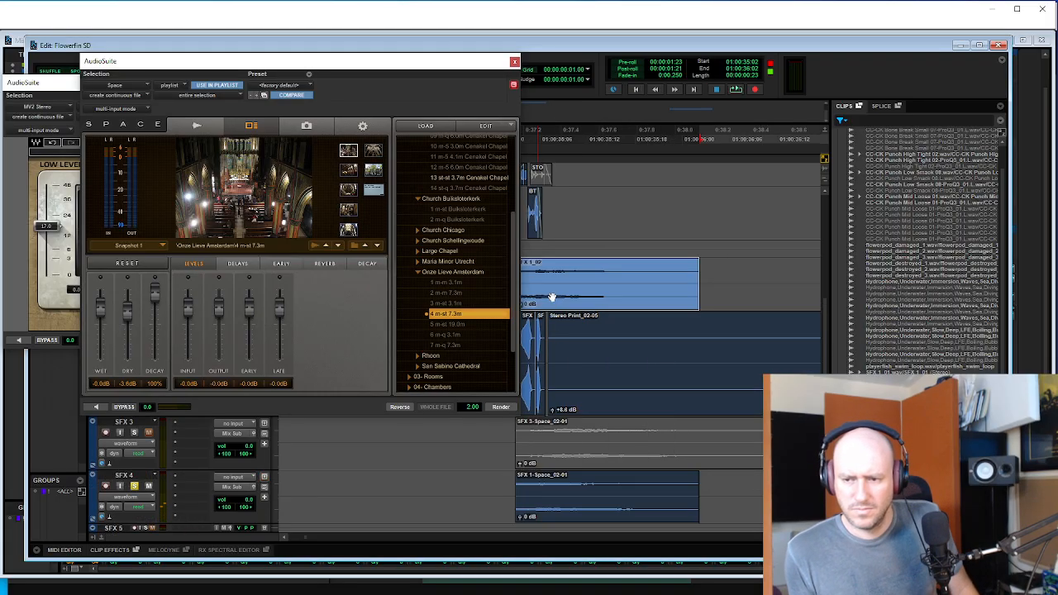
pyautogui.moveTo(552, 297); pyautogui.dragTo(510, 503)
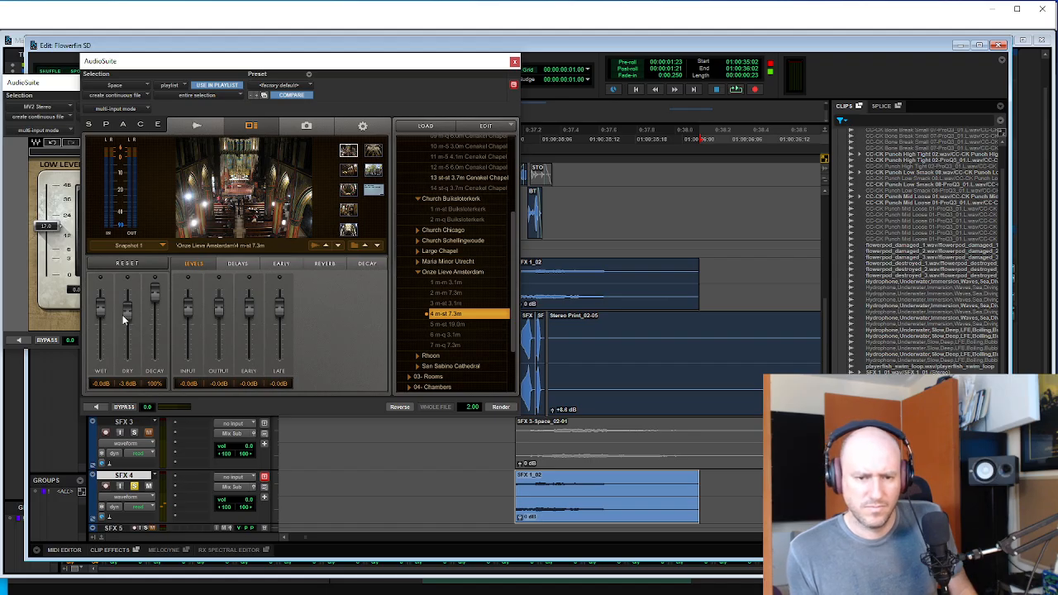
# - Consolidate the SFX 4 clip with the space up to 01:00:36:12 and render it through Space with the dry level at -inf
pyautogui.moveTo(122, 315); pyautogui.dragTo(154, 374)
pyautogui.keyDown('shift'); pyautogui.click(783, 487); pyautogui.keyUp('shift')
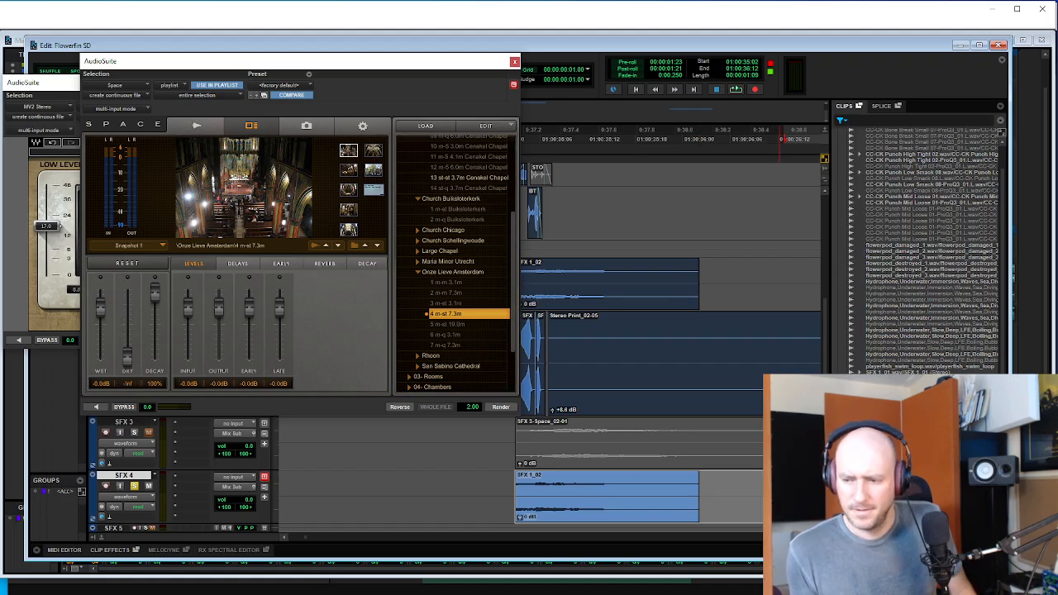
pyautogui.press('r')
pyautogui.hotkey('alt', 'shift', '3')
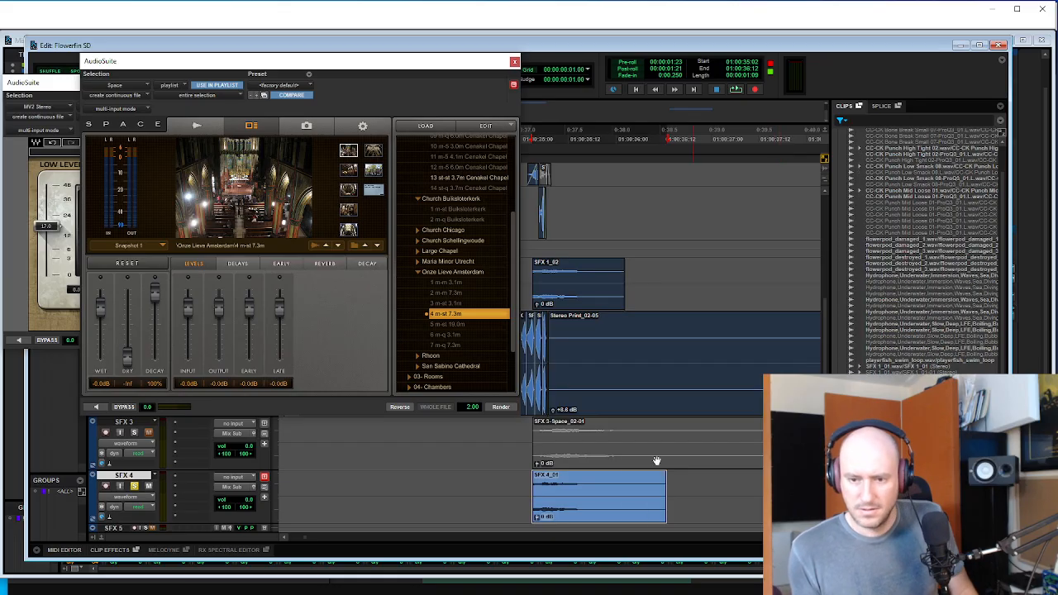
pyautogui.click(506, 407)
# - Raise the clip gain of the rendered SFX 4 reverb to +0.9 dB and play it back
pyautogui.press('space')
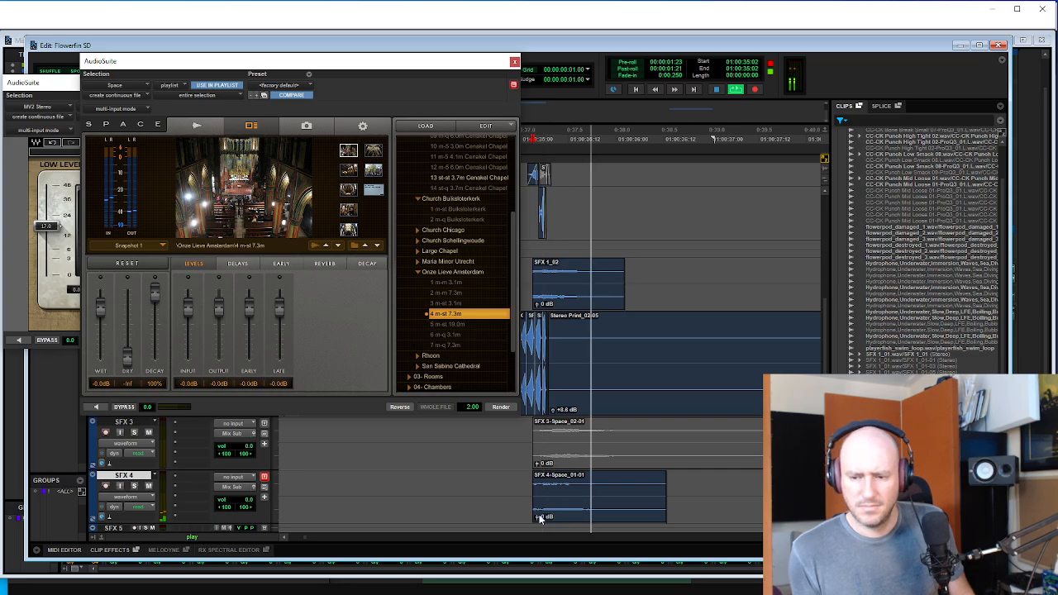
pyautogui.moveTo(536, 516); pyautogui.dragTo(535, 513)
pyautogui.click(526, 485)
pyautogui.press('space')
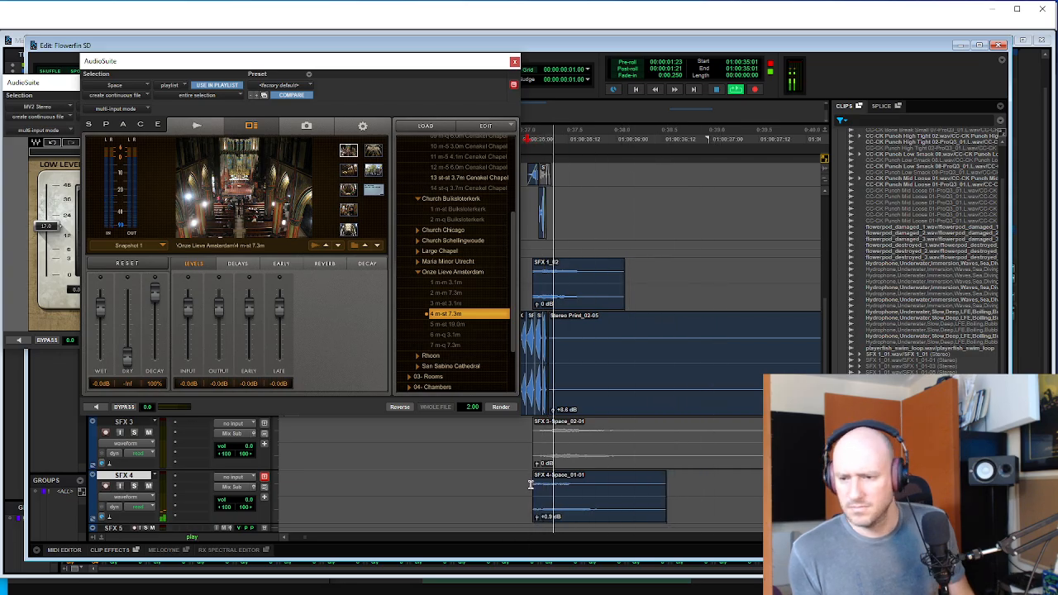
pyautogui.press('space')
# - Fade out the SFX 4 reverb clip from 01:00:35:20 to its end and play it back
pyautogui.press('g')
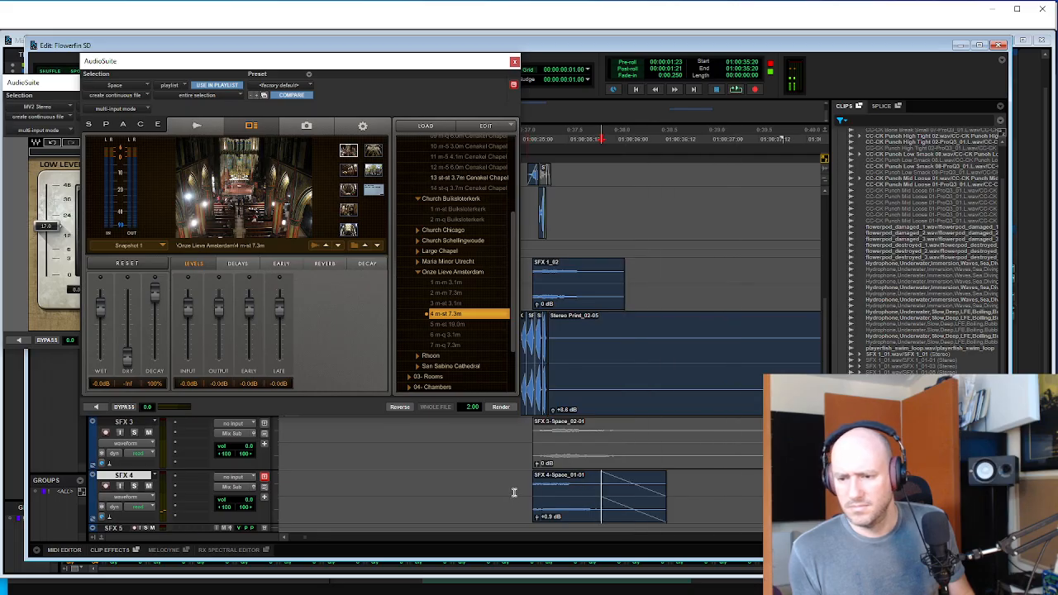
pyautogui.click(514, 492)
pyautogui.press('space')
# - Raise the SFX 4 reverb clip's gain to +3.9 dB and play back the faded tail
pyautogui.click(563, 513)
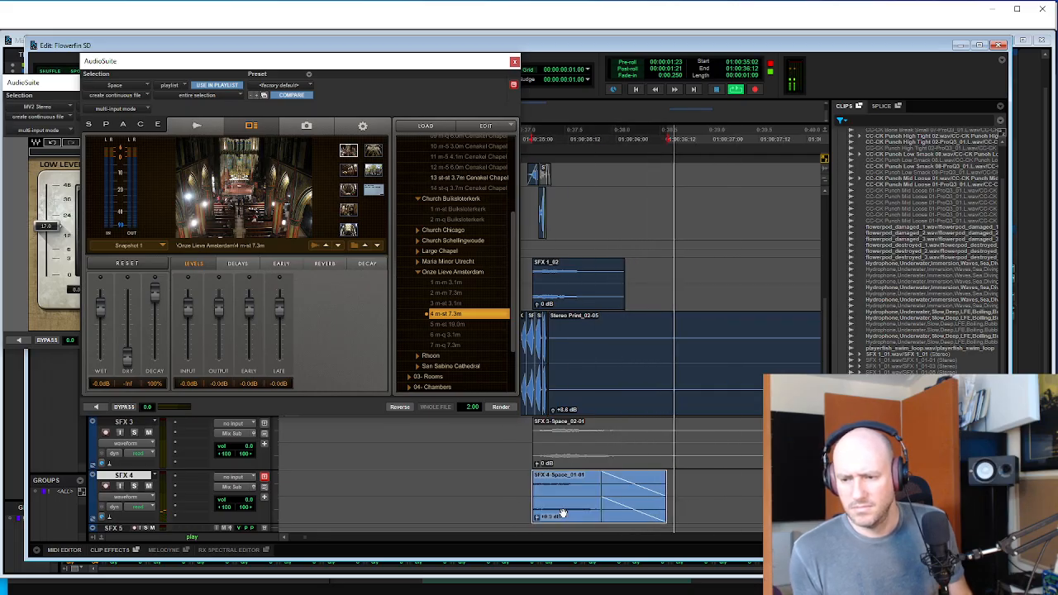
pyautogui.press('shift+super+Up')
pyautogui.press('space')
pyautogui.click(521, 485)
pyautogui.click(529, 481)
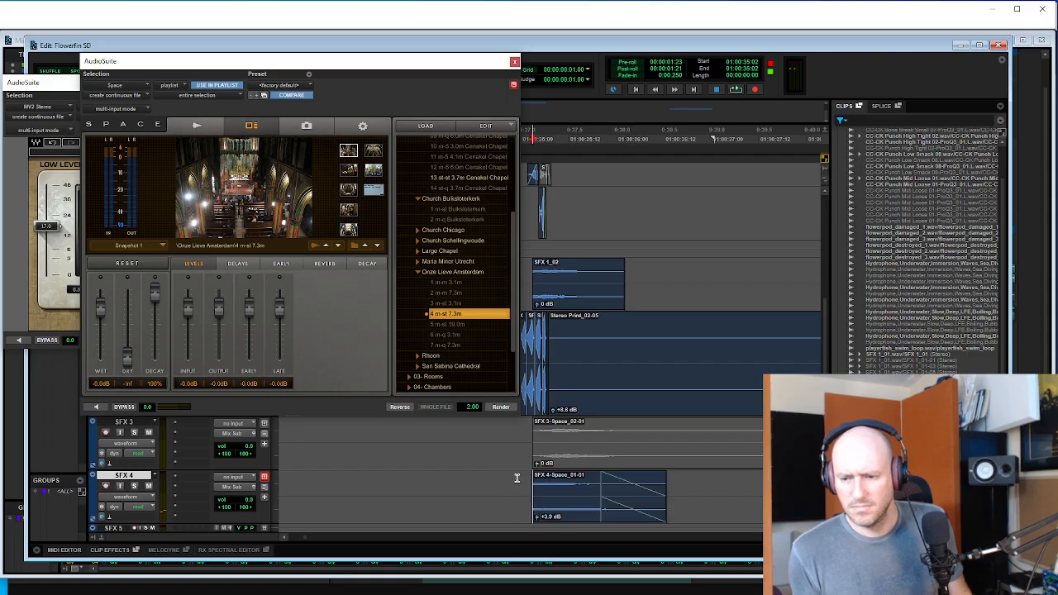
pyautogui.press('space')
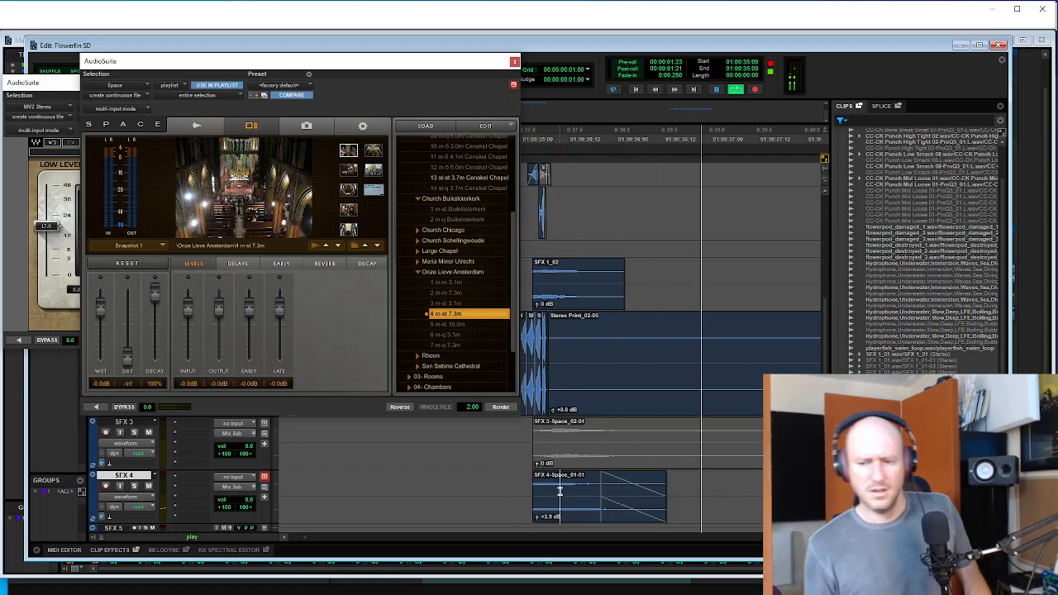
pyautogui.press('space')
# - Close the Space reverb window and play the layered effects in context from 01:00:34:21 with SFX 4 unsoloed
pyautogui.click(585, 512)
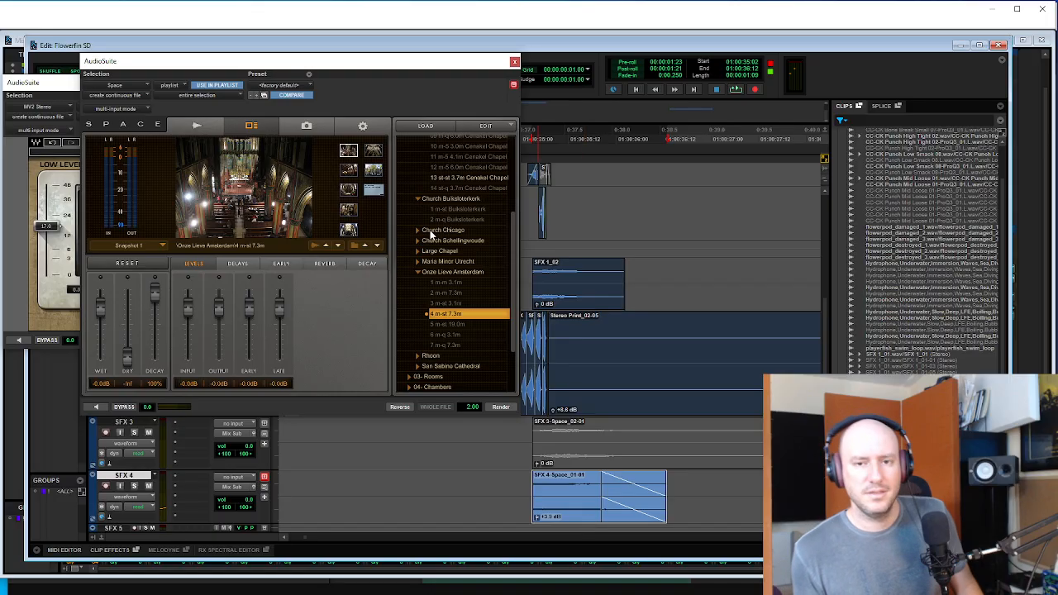
pyautogui.click(514, 62)
pyautogui.click(480, 339)
pyautogui.press('space')
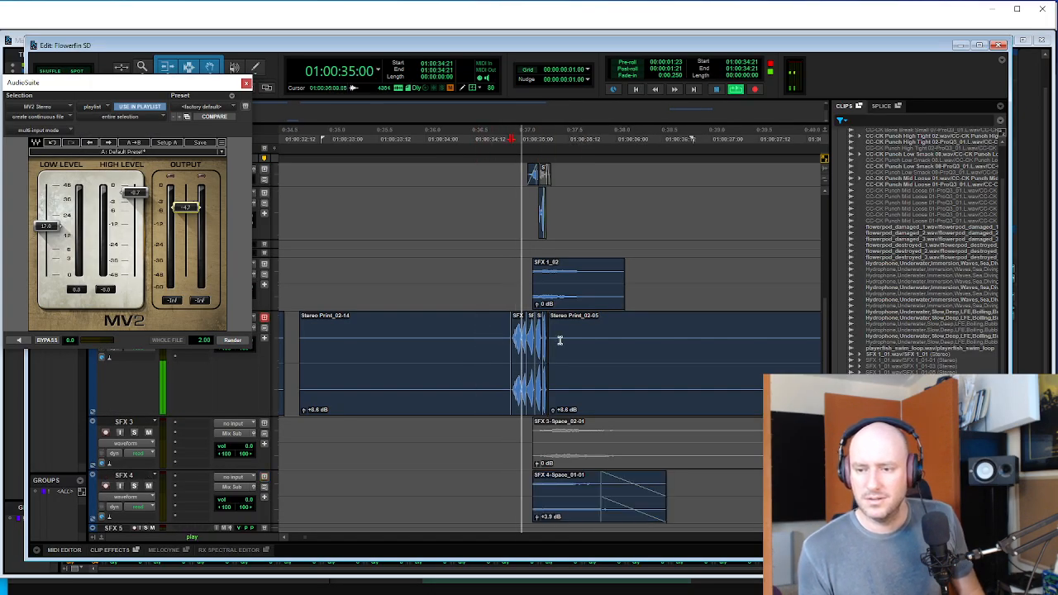
# - Record the SFX layers from 01:00:34:21 to 01:00:36:12 onto the Stereo Print track and select the printed clip
pyautogui.click(562, 291)
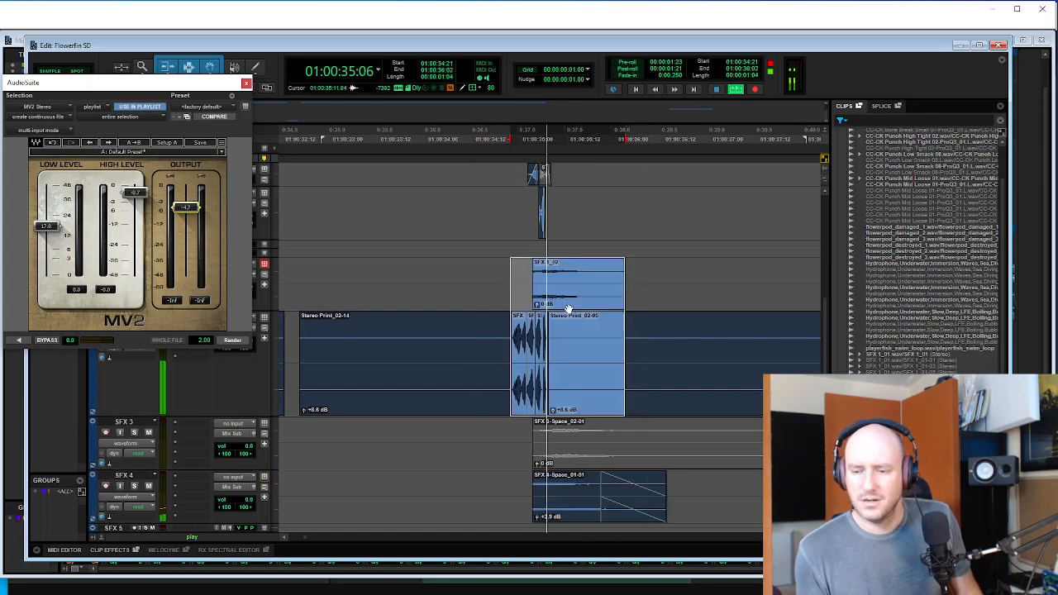
pyautogui.keyDown('shift'); pyautogui.click(577, 517); pyautogui.keyUp('shift')
pyautogui.scroll(-3, 574, 513)
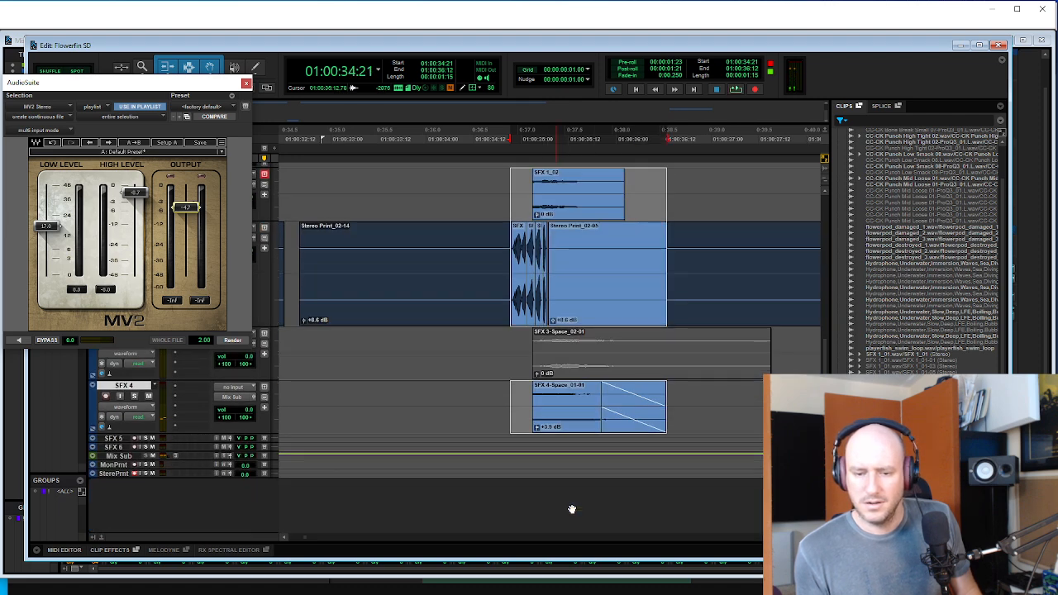
pyautogui.scroll(8, 399, 335)
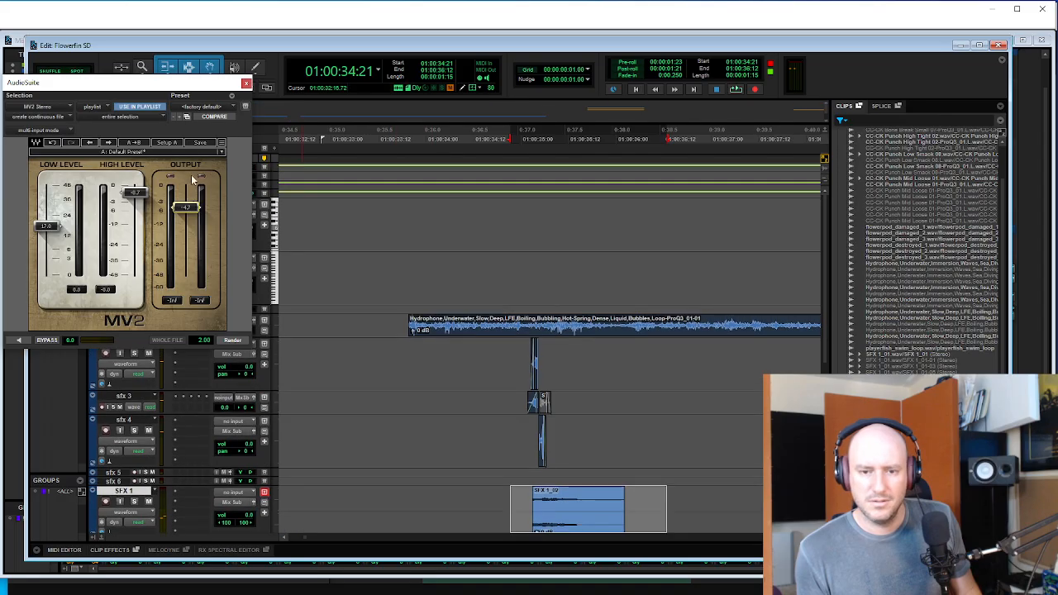
pyautogui.moveTo(146, 90); pyautogui.dragTo(661, 130)
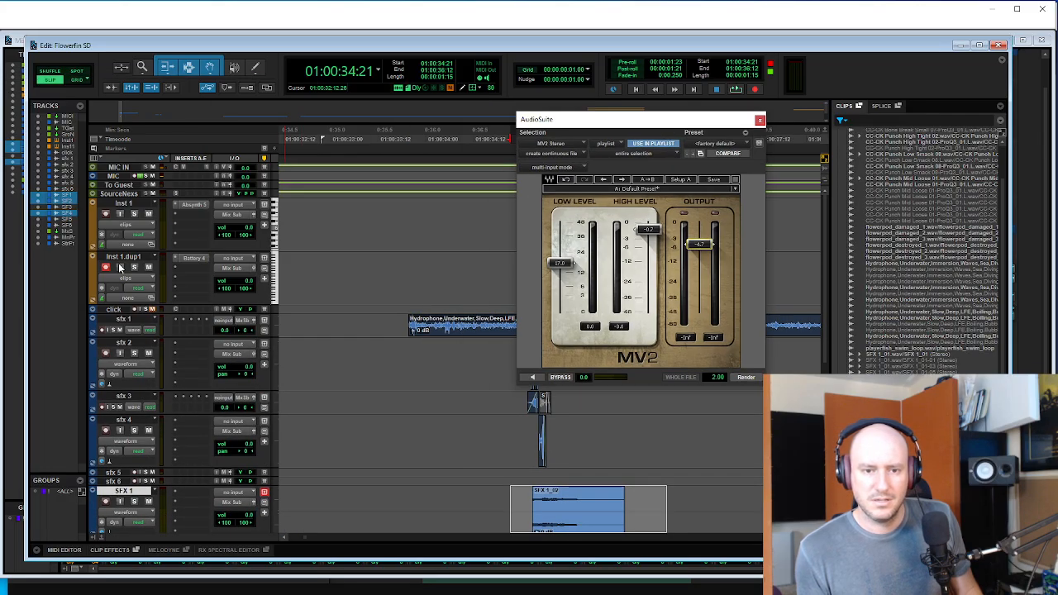
pyautogui.press('space')
pyautogui.scroll(-8, 447, 264)
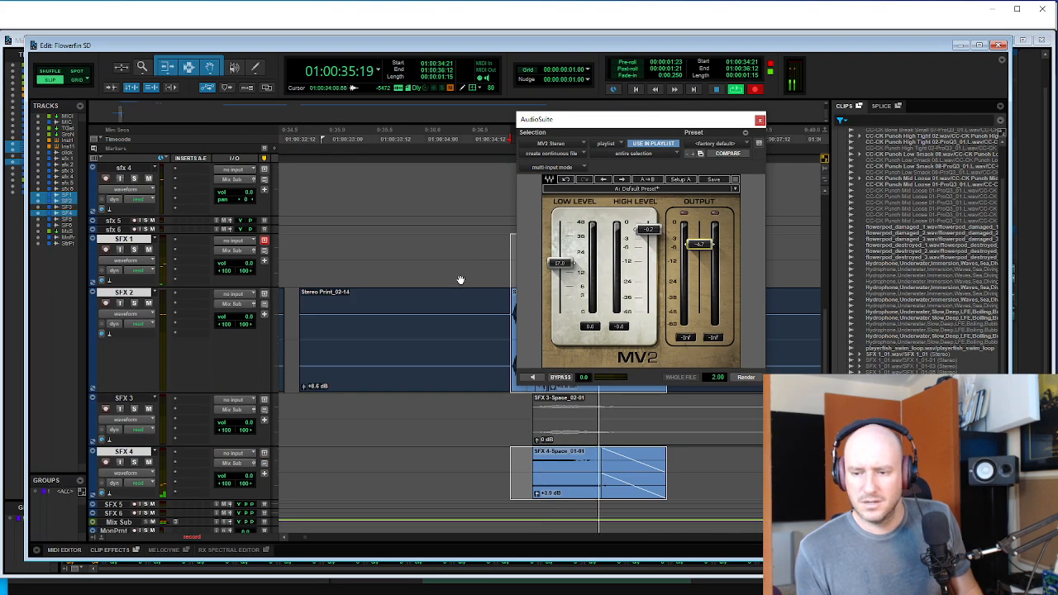
pyautogui.click(554, 472)
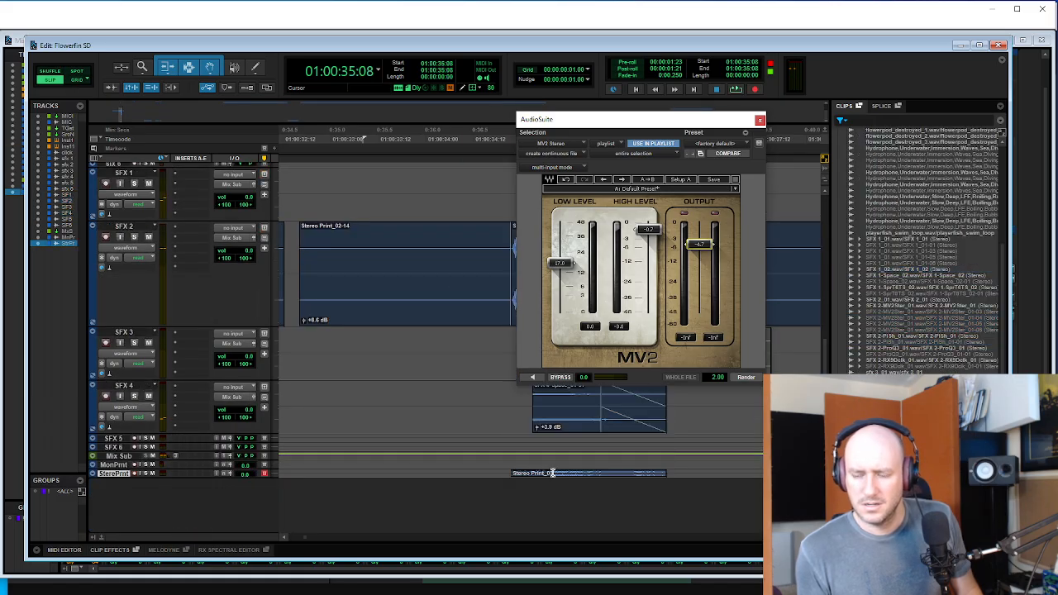
# - Mute the Hydrophone underwater loop clip on the sfx 1 track
pyautogui.scroll(10, 545, 473)
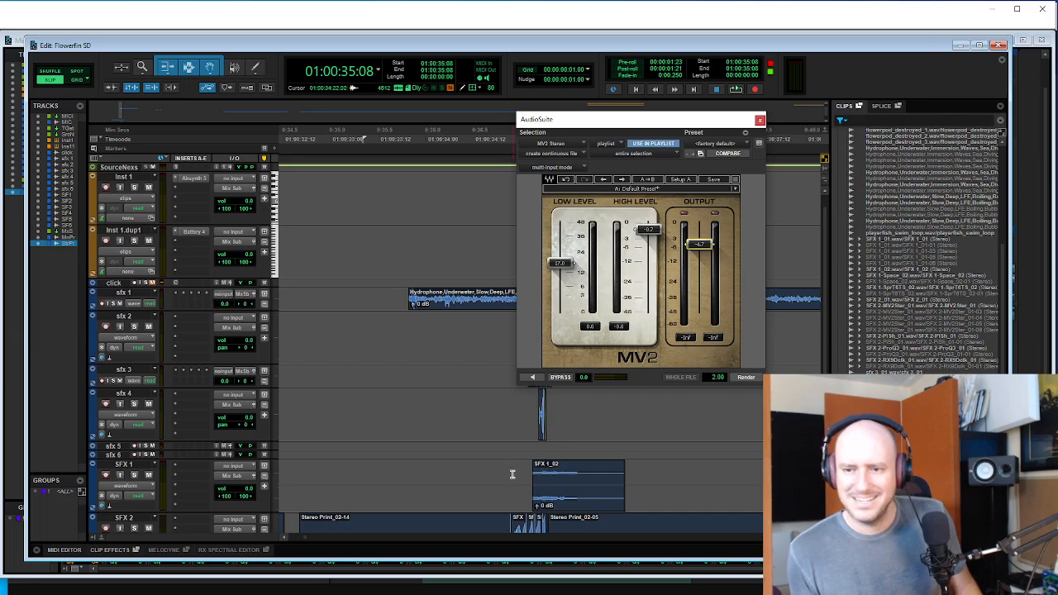
pyautogui.click(459, 326)
pyautogui.hotkey('ctrl', 'm')
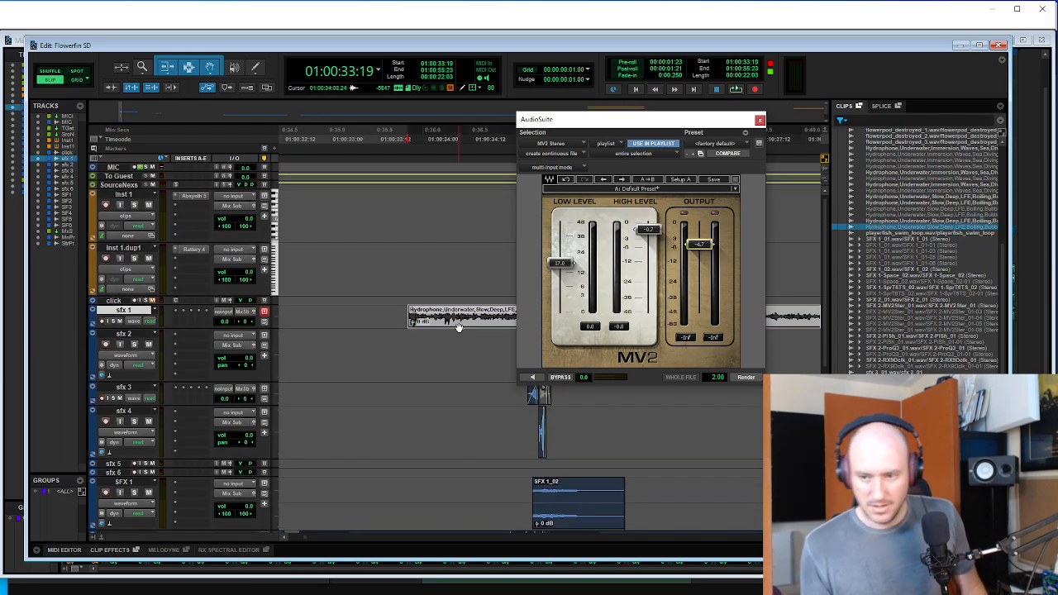
# - Re-record the mix over the existing Stereo Print clip's range and close the MV2 AudioSuite window
pyautogui.scroll(-10, 460, 326)
pyautogui.click(552, 477)
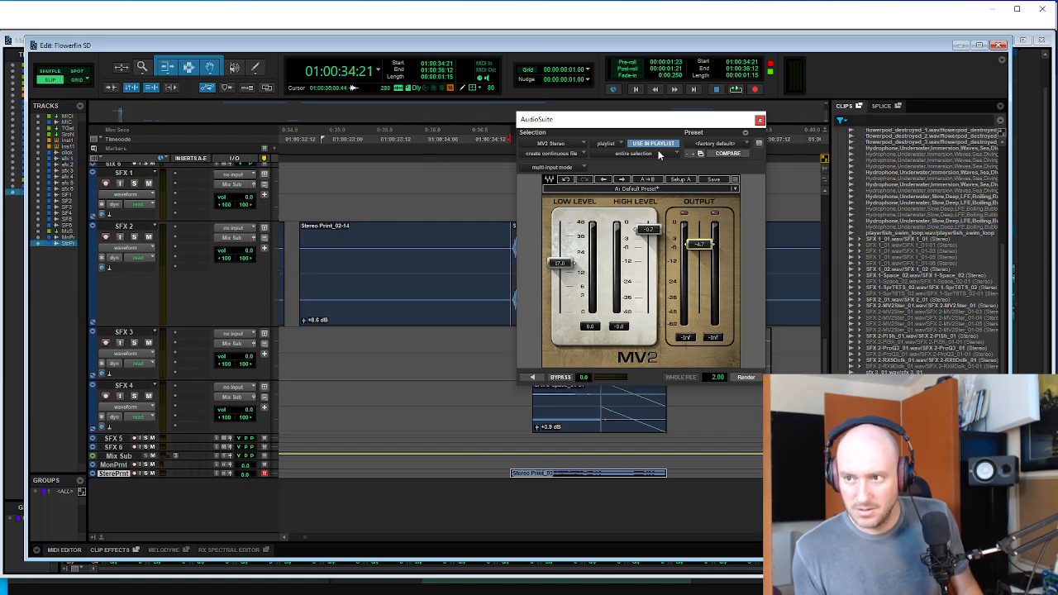
pyautogui.press('space')
pyautogui.press('space')
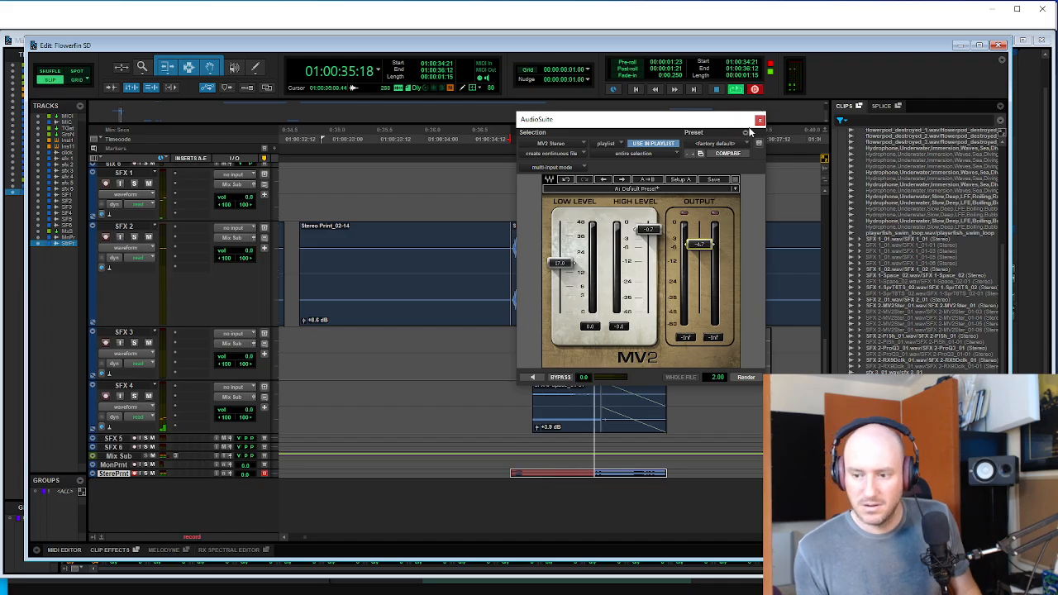
pyautogui.click(759, 121)
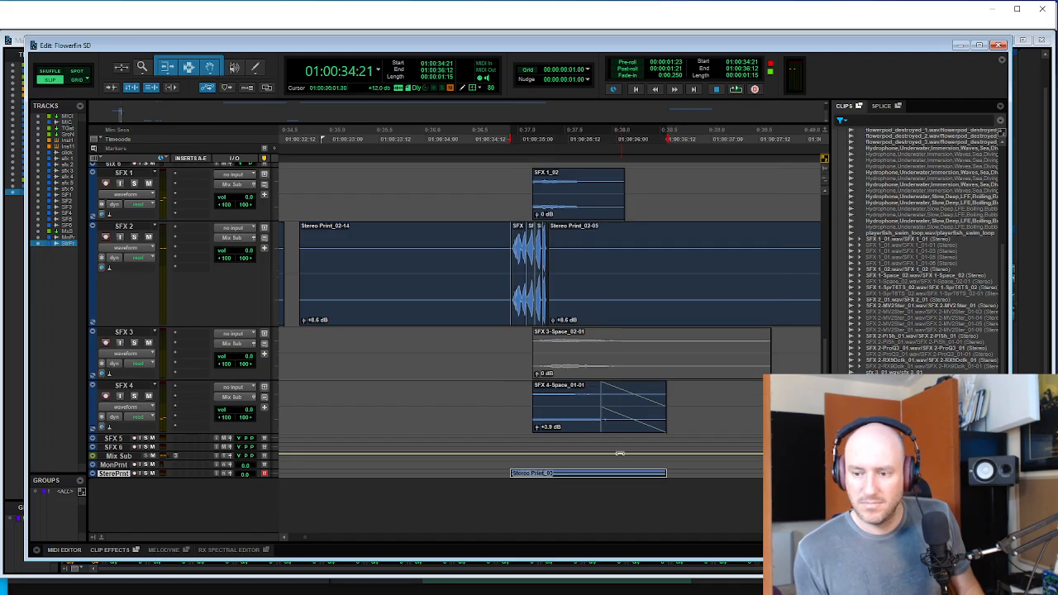
# - Enlarge the Stereo Print track and rename its newly printed clip as playerfish_sizeup
pyautogui.press('super+Up')
pyautogui.press('super+Up')
pyautogui.press('super+Up')
pyautogui.press('super+Up')
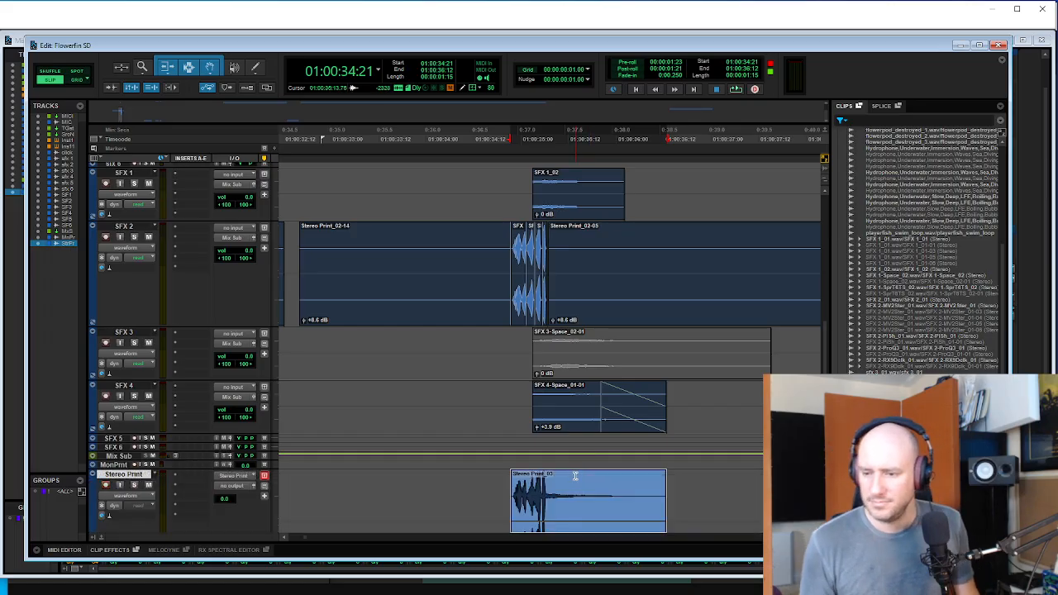
pyautogui.scroll(-3, 577, 473)
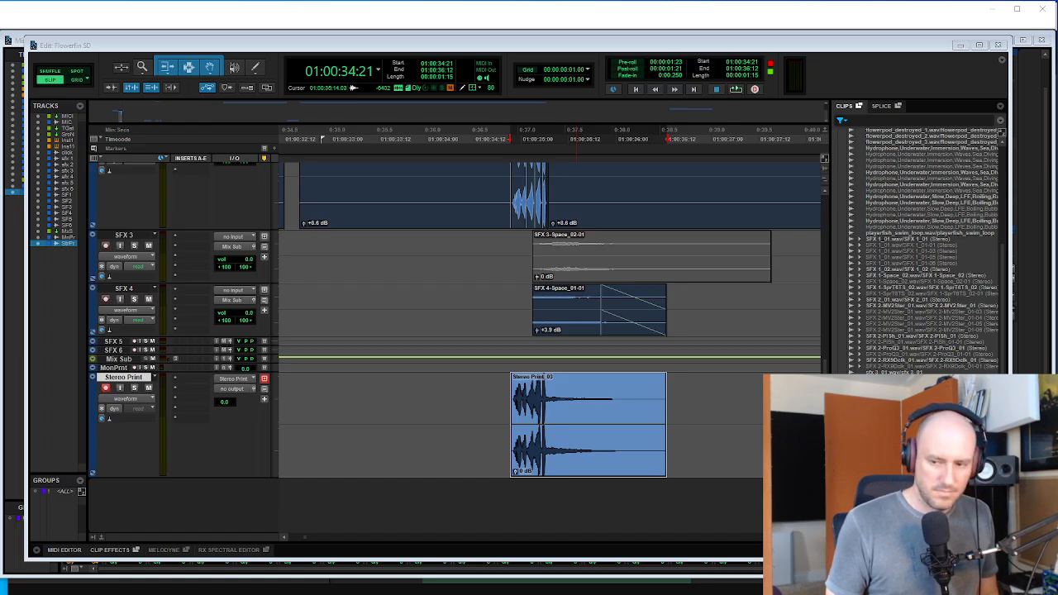
pyautogui.press('Return')
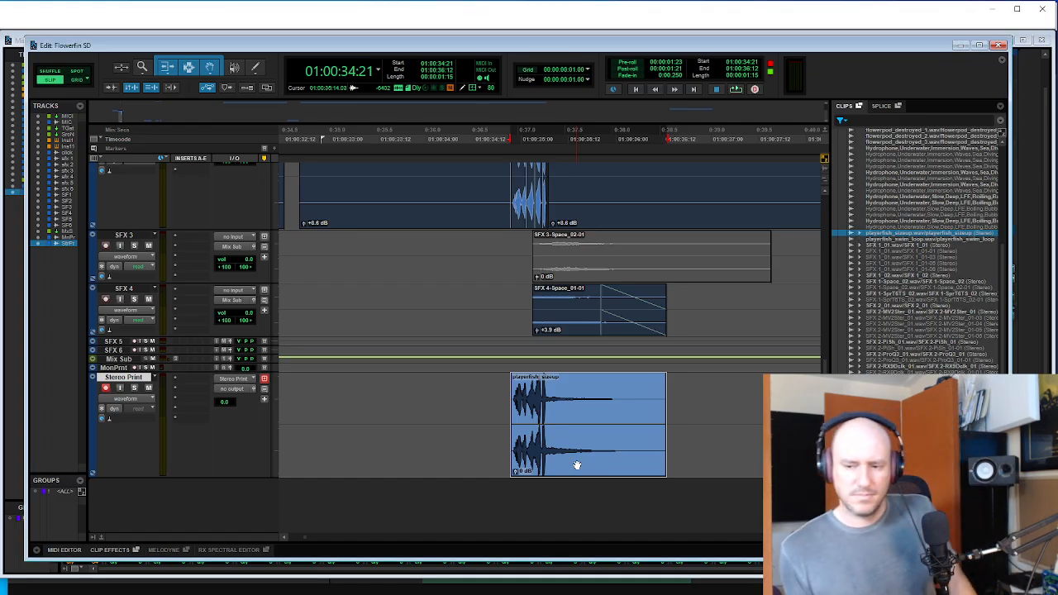
pyautogui.press('r')
pyautogui.press('r')
pyautogui.press('r')
pyautogui.press('r')
pyautogui.press('r')
pyautogui.click(422, 397)
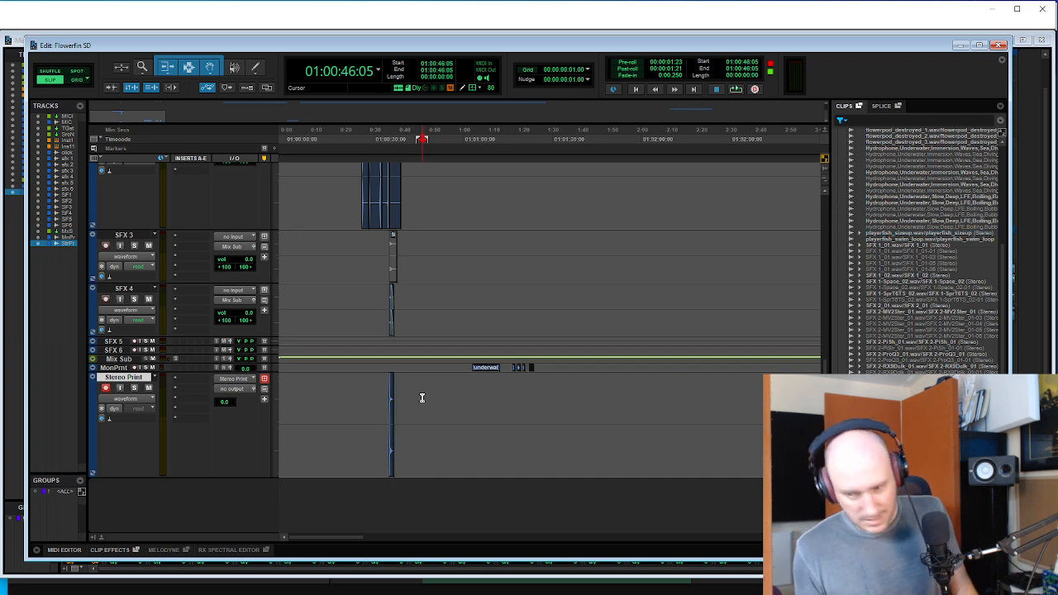
pyautogui.press('t')
pyautogui.press('t')
pyautogui.click(444, 367)
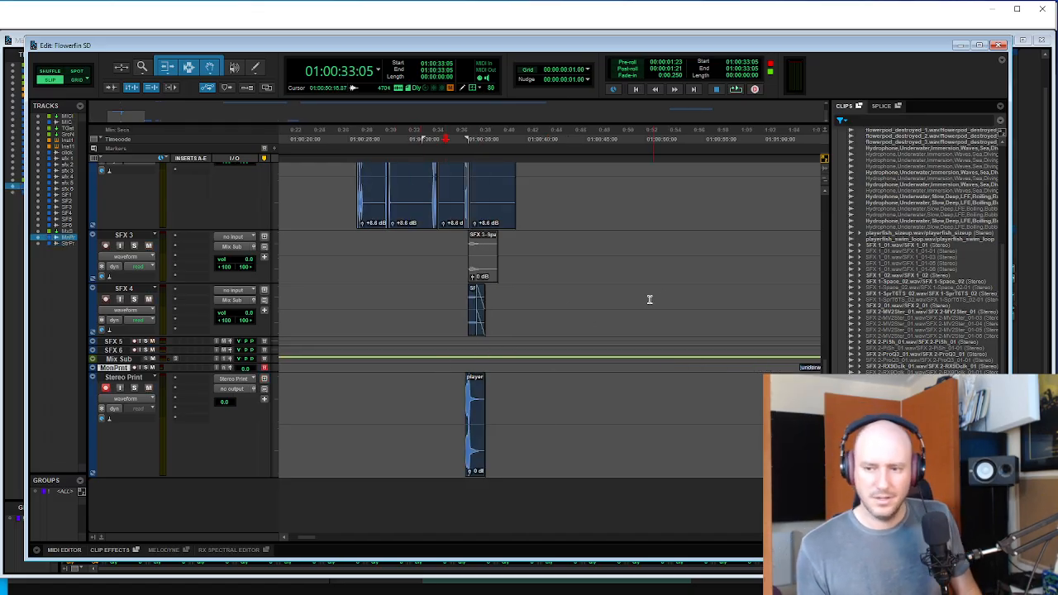
pyautogui.click(567, 303)
pyautogui.scroll(5, 569, 303)
pyautogui.click(738, 351)
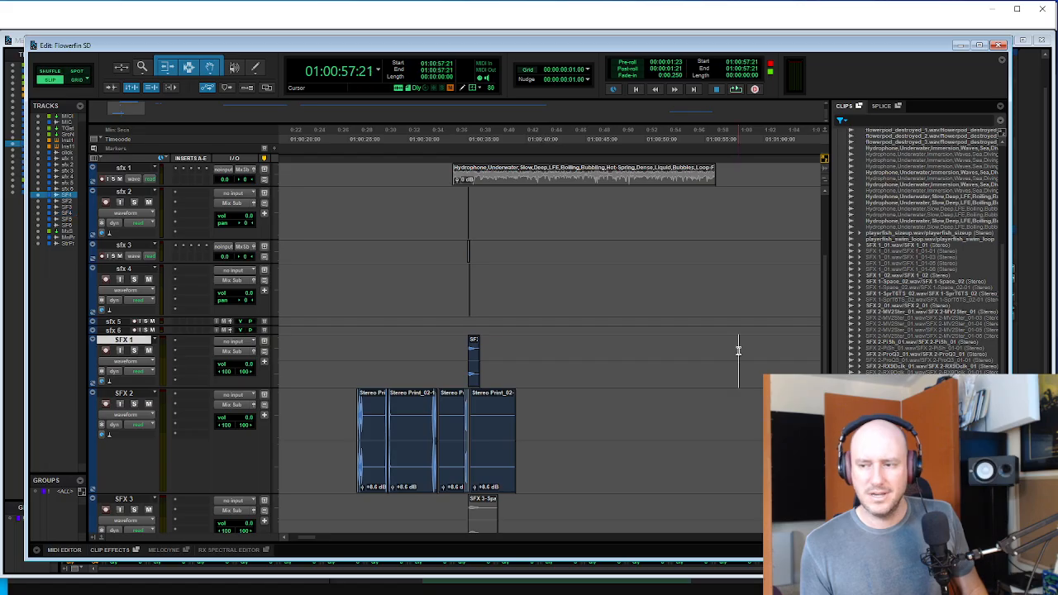
pyautogui.click(727, 282)
pyautogui.hotkey('alt', 'Tab')
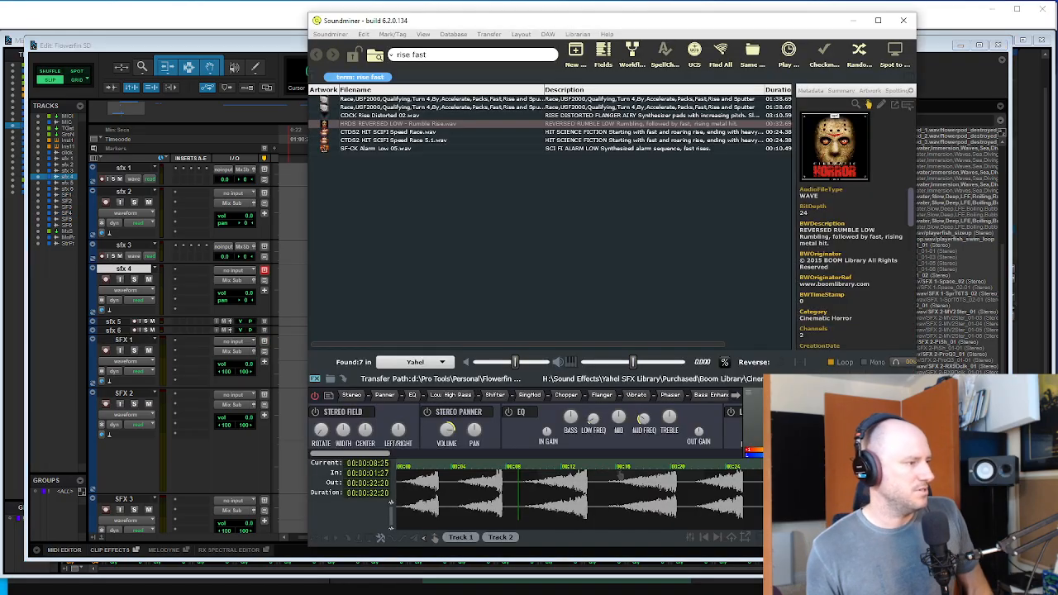
pyautogui.click(392, 54)
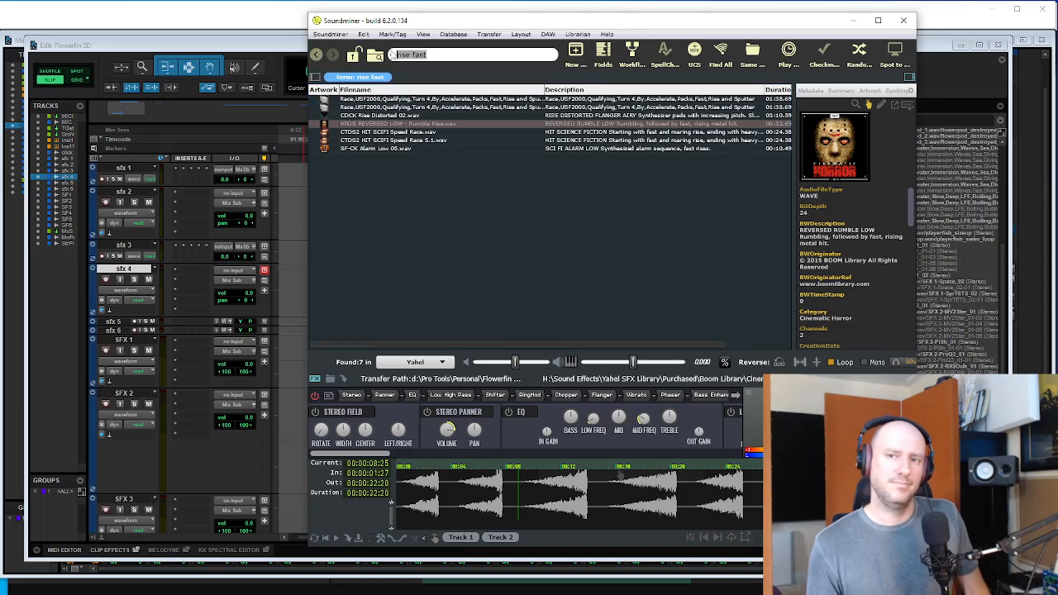
pyautogui.click(293, 255)
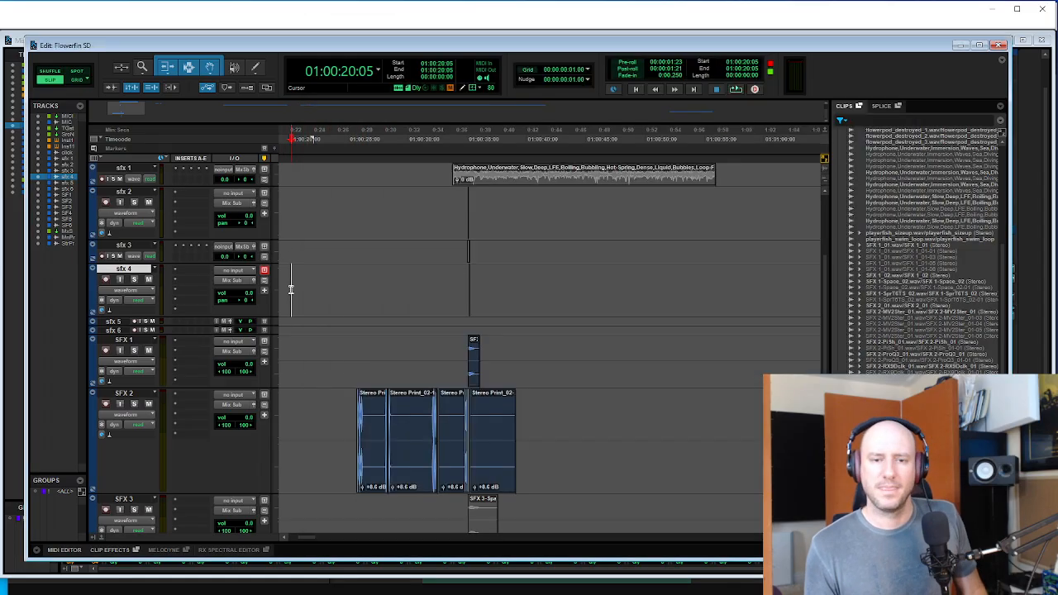
# - Select the Inst 1.dup1 track and open its Battery 4 instrument
pyautogui.click(591, 284)
pyautogui.scroll(5, 590, 285)
pyautogui.click(420, 282)
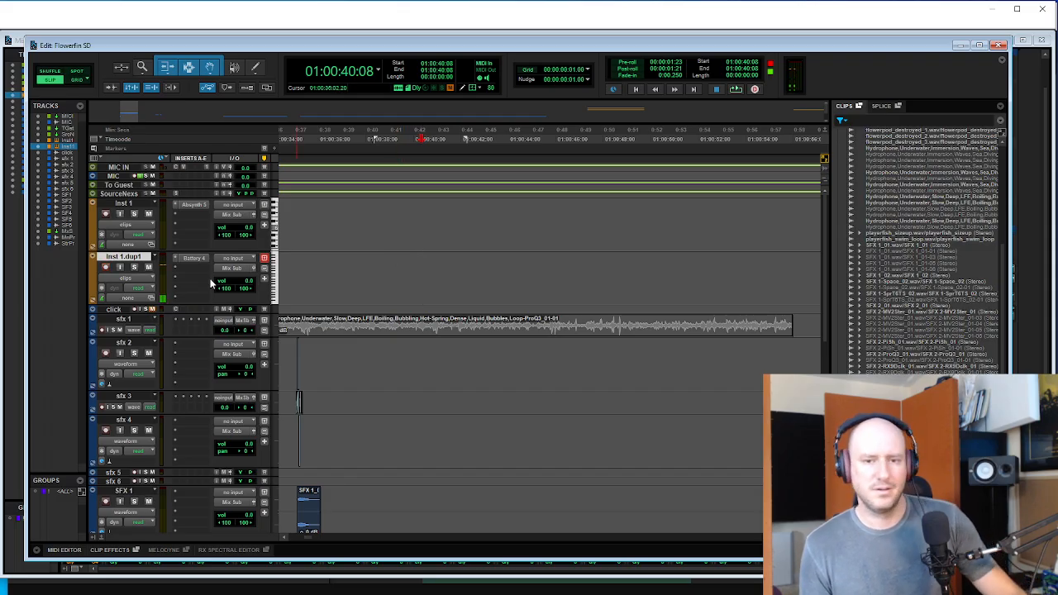
pyautogui.click(192, 259)
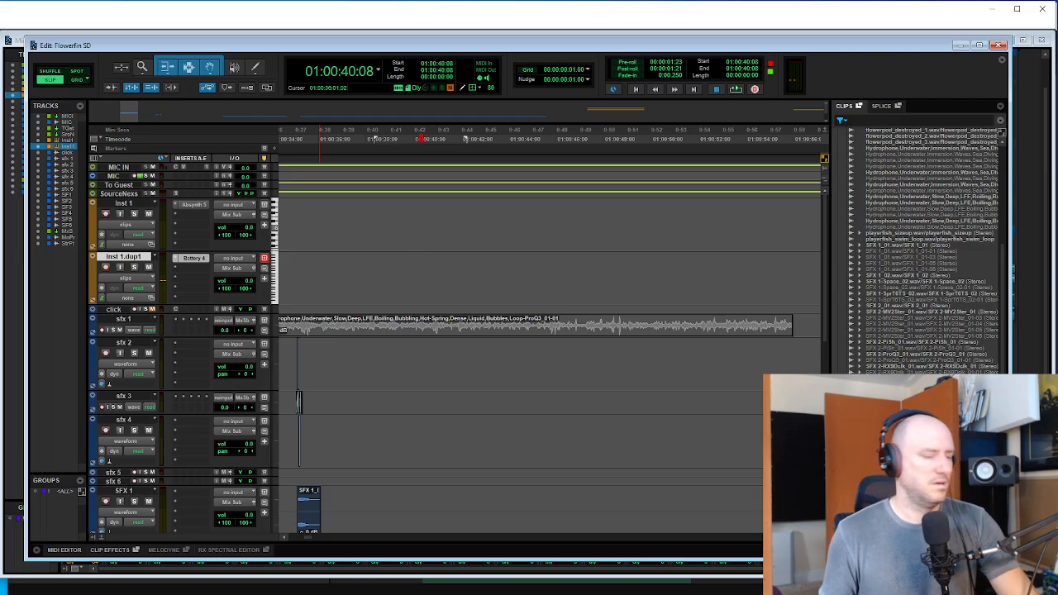
# - Record a short MIDI performance on the Inst 1.dup1 track from 01:00:56:12
pyautogui.click(807, 268)
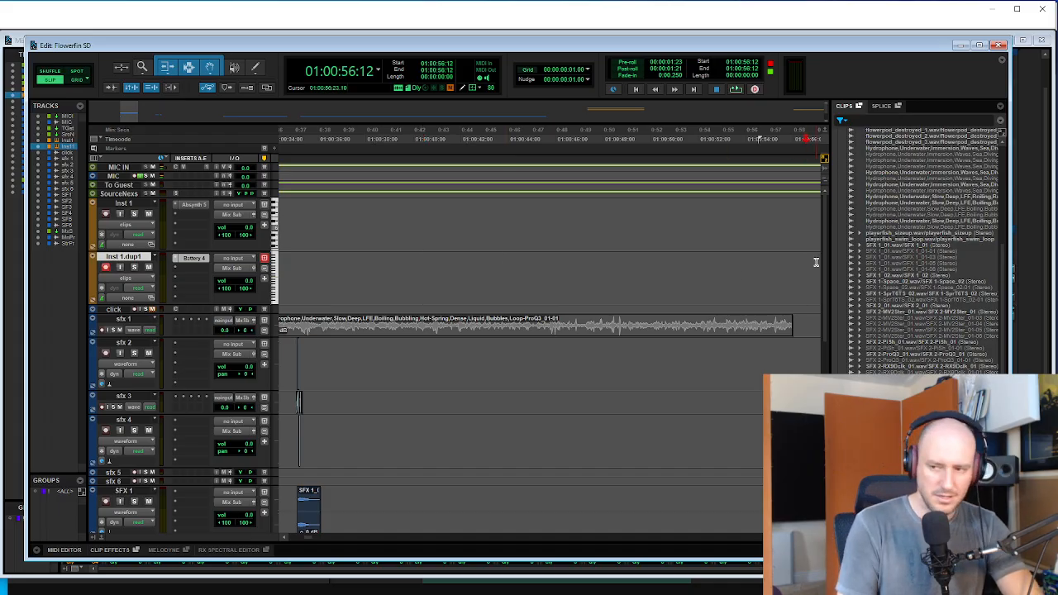
pyautogui.hotkey('ctrl', 'space')
pyautogui.press('space')
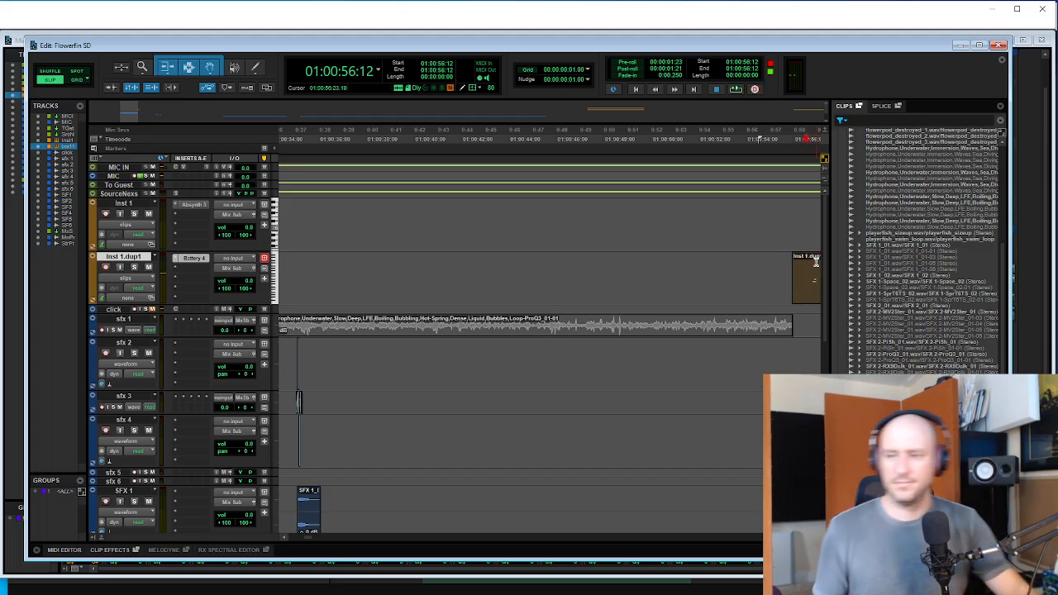
# - Examine the recorded Inst 1.dup1 MIDI clip and the matching audio captured on the Stereo Print track
pyautogui.click(810, 263)
pyautogui.press('r')
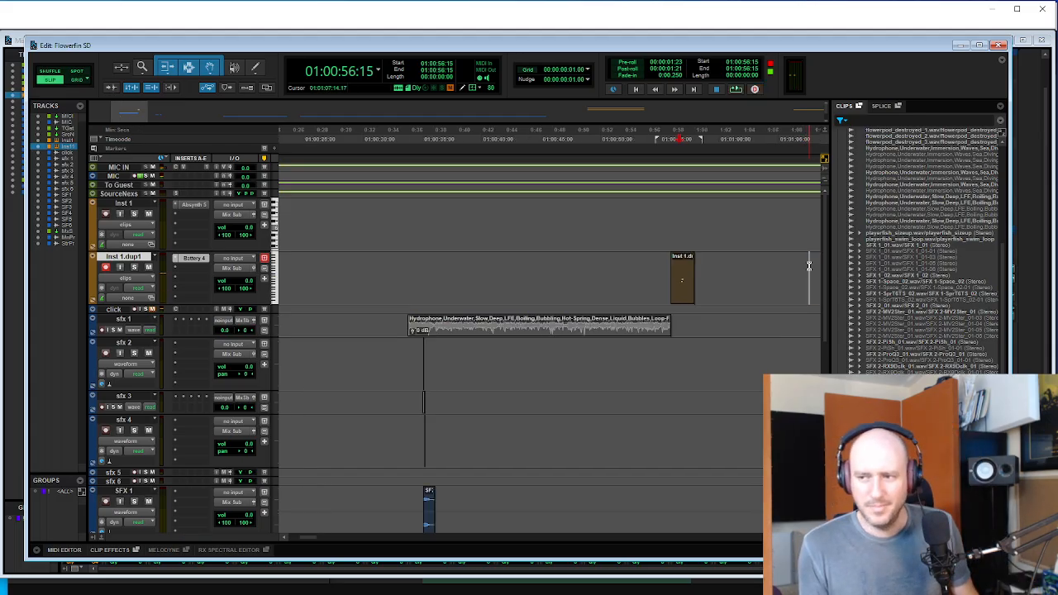
pyautogui.press('t')
pyautogui.press('t')
pyautogui.click(621, 265)
pyautogui.scroll(-5, 554, 307)
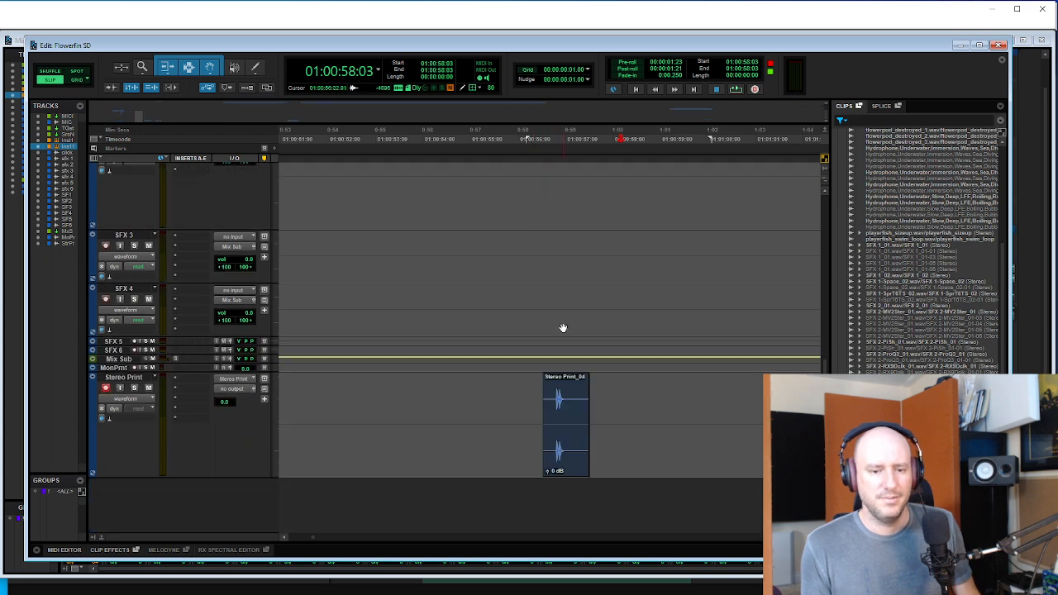
pyautogui.scroll(8, 597, 306)
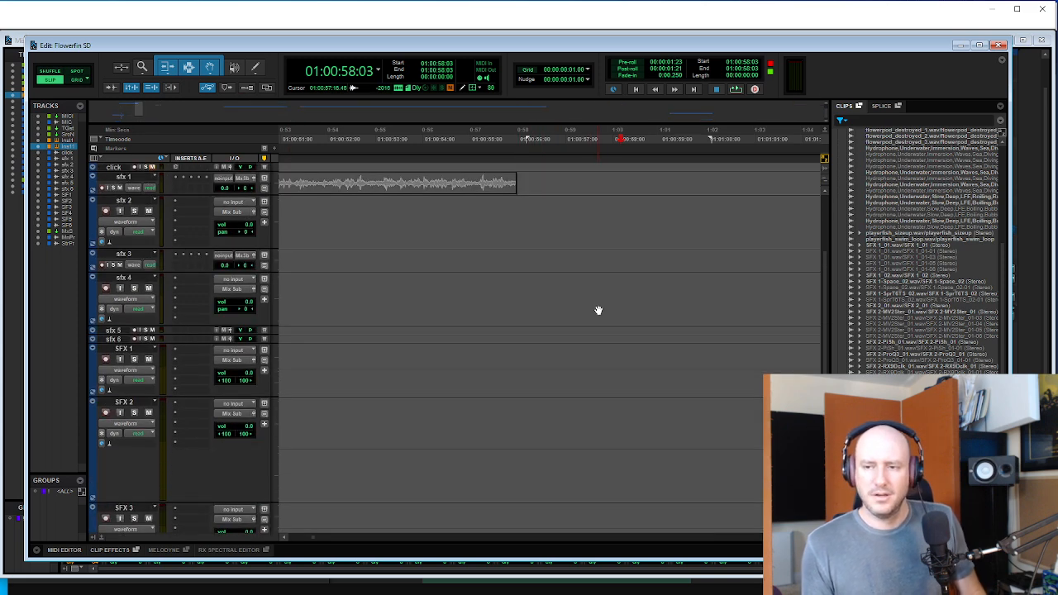
pyautogui.press('r')
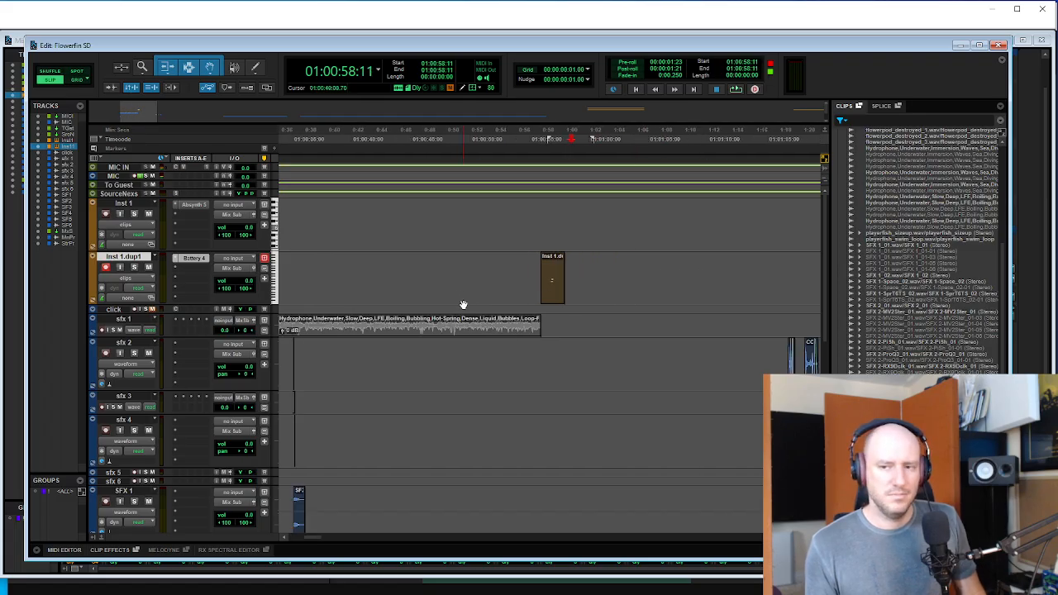
# - Select 01:00:58:19 to 01:01:14:20 on Inst 1.dup1 and record another short MIDI performance from the start of that range
pyautogui.moveTo(576, 261); pyautogui.dragTo(765, 288)
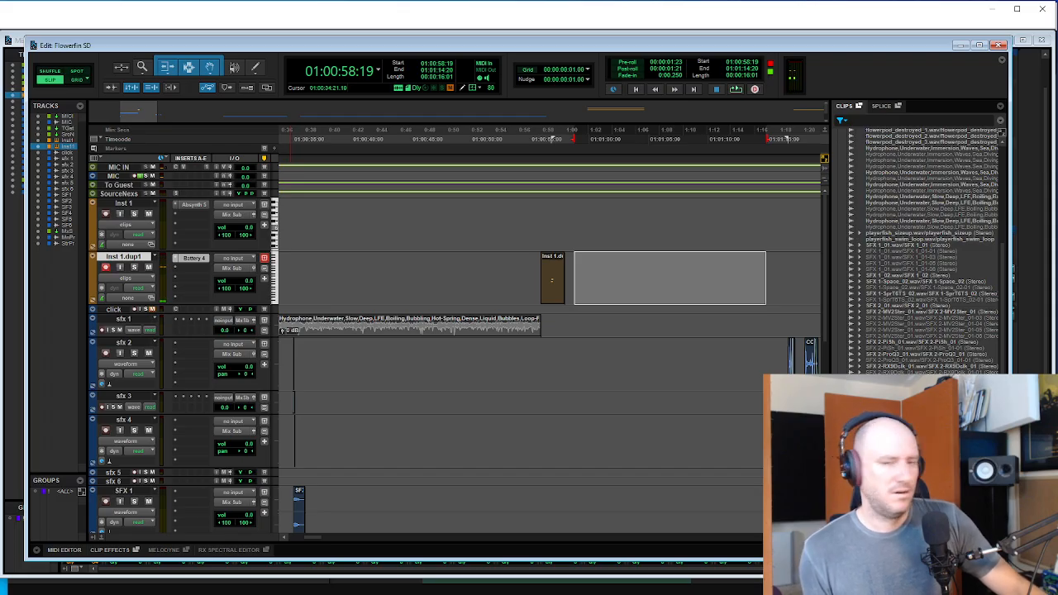
pyautogui.scroll(-10, 366, 276)
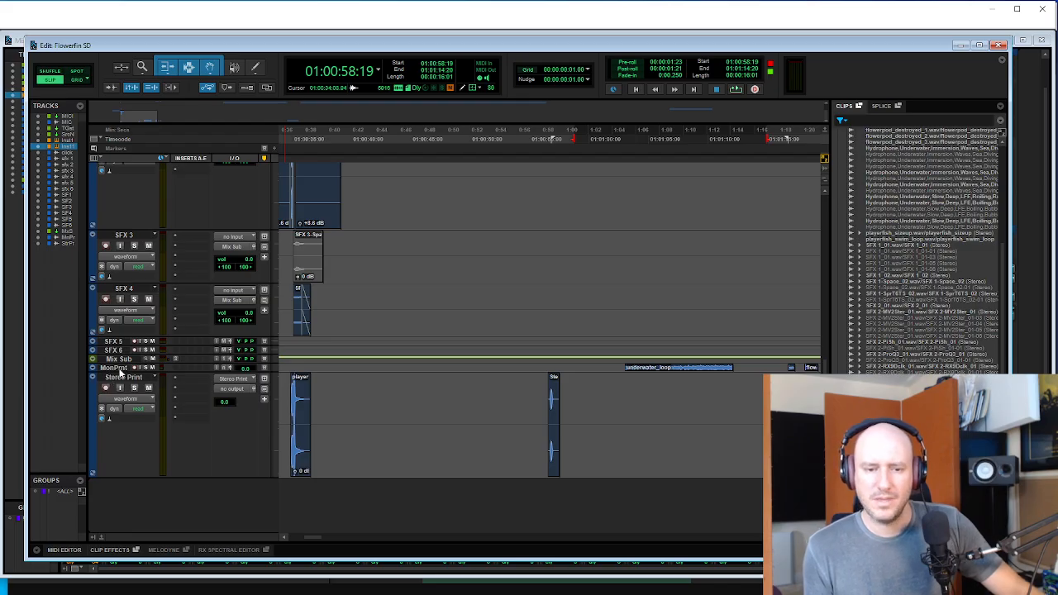
pyautogui.scroll(10, 561, 296)
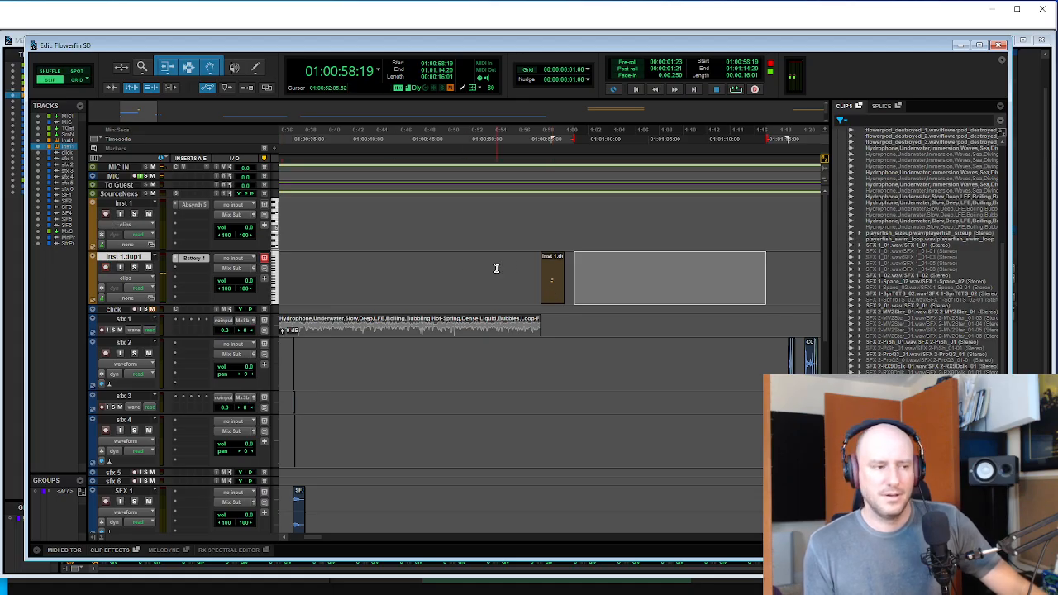
pyautogui.hotkey('ctrl', 'space')
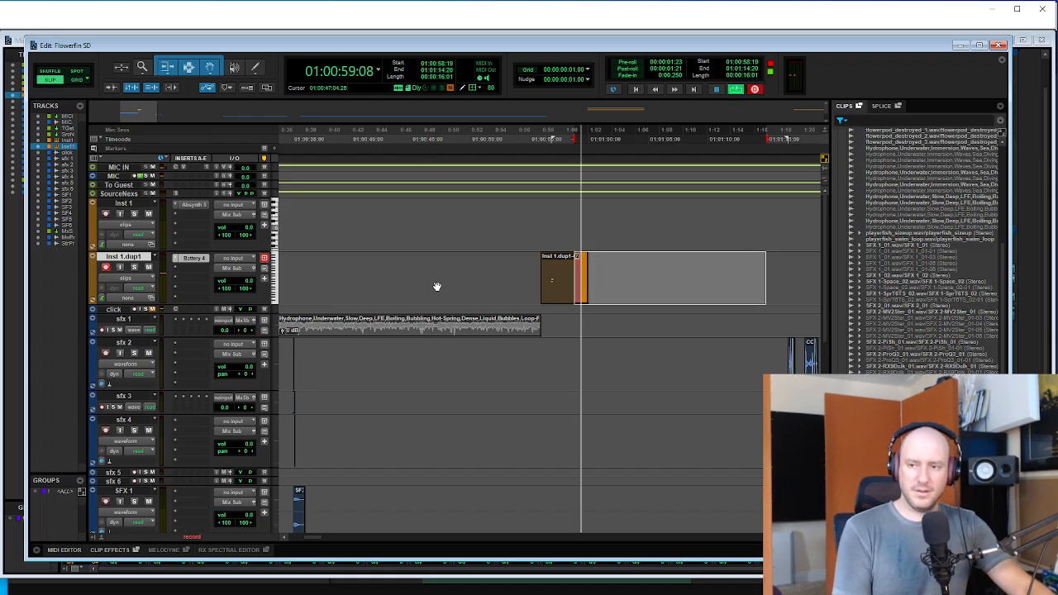
pyautogui.press('space')
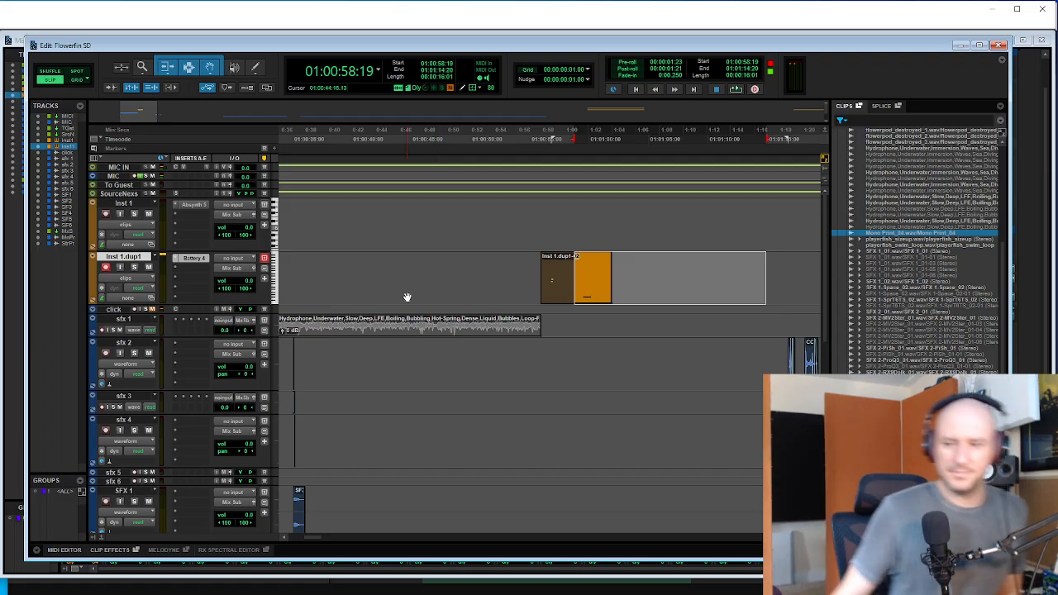
# - Play back the Inst 1.dup1 MIDI recording from 01:00:55:22 and again from 01:00:59:10
pyautogui.click(537, 279)
pyautogui.press('space')
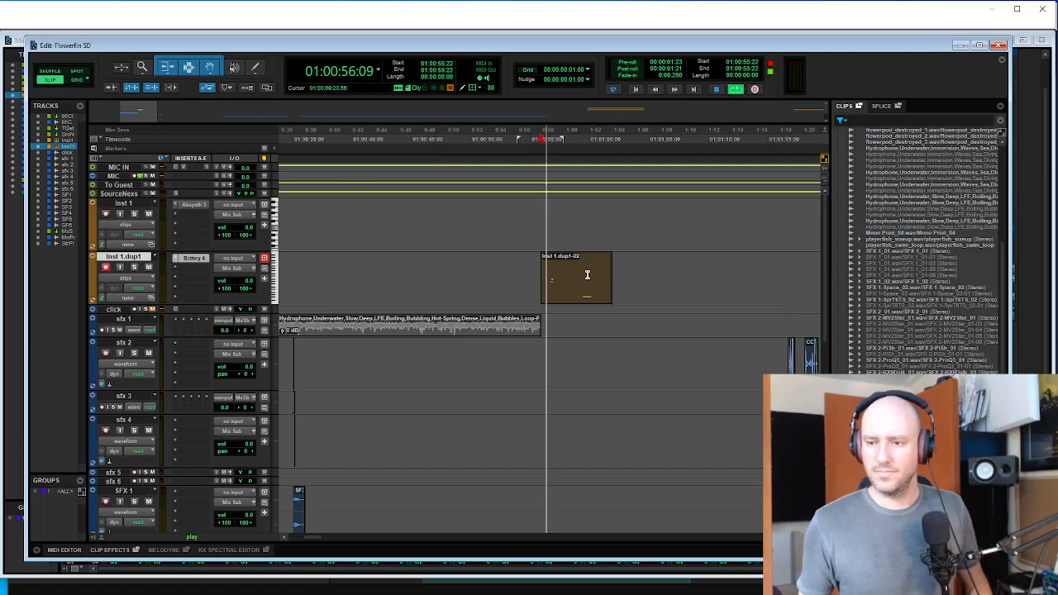
pyautogui.click(585, 275)
pyautogui.press('t')
pyautogui.press('t')
pyautogui.press('space')
pyautogui.press('space')
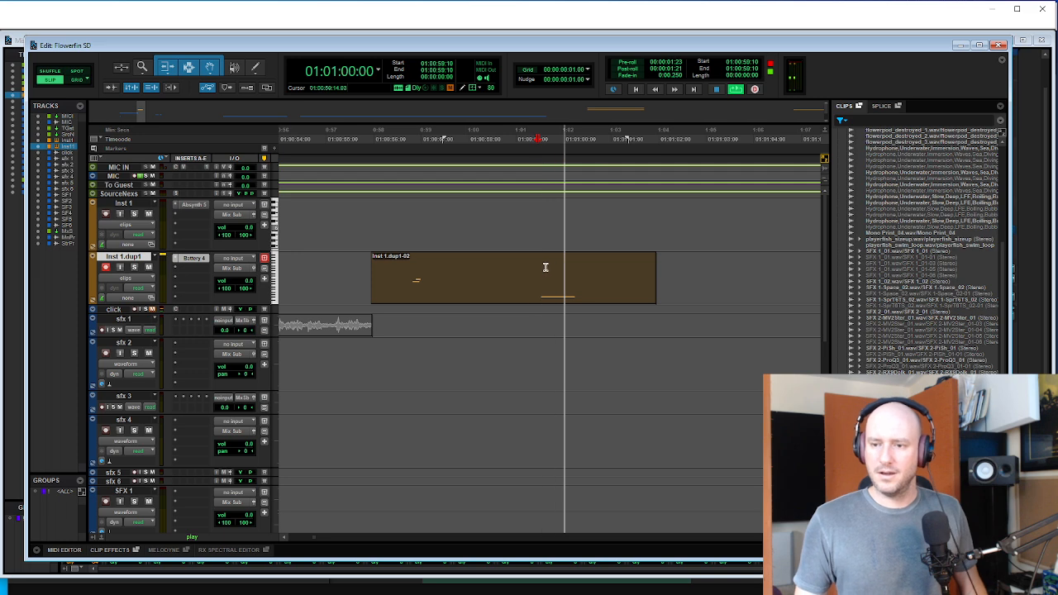
# - Play back the Inst 1.dup1 recording from 01:00:56:19 and the Stereo Print_04 clip from 01:00:56:12
pyautogui.press('space')
pyautogui.click(412, 258)
pyautogui.press('space')
pyautogui.scroll(-8, 529, 285)
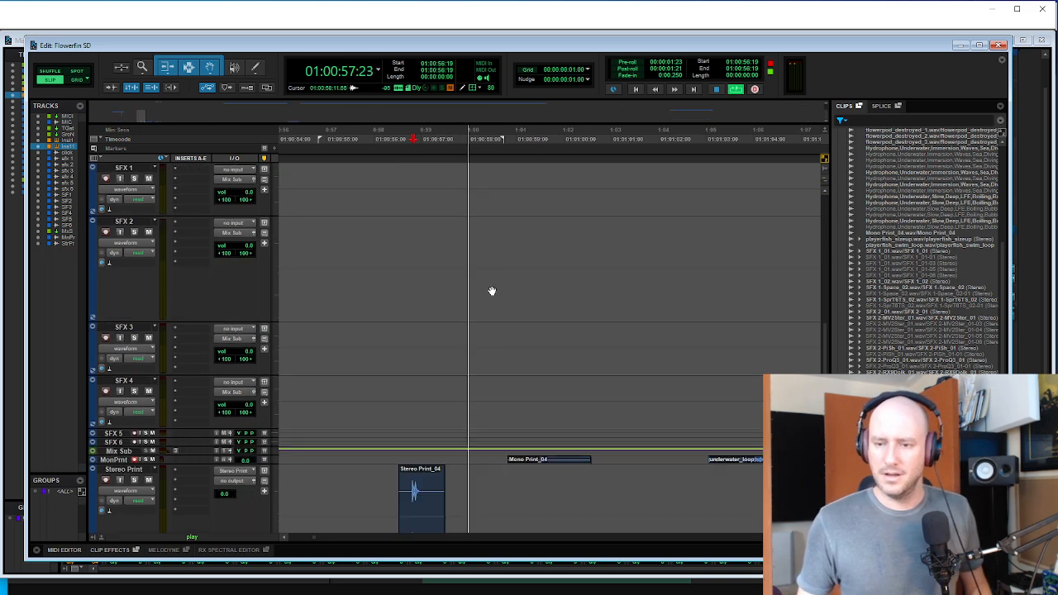
pyautogui.press('space')
pyautogui.click(391, 398)
pyautogui.press('space')
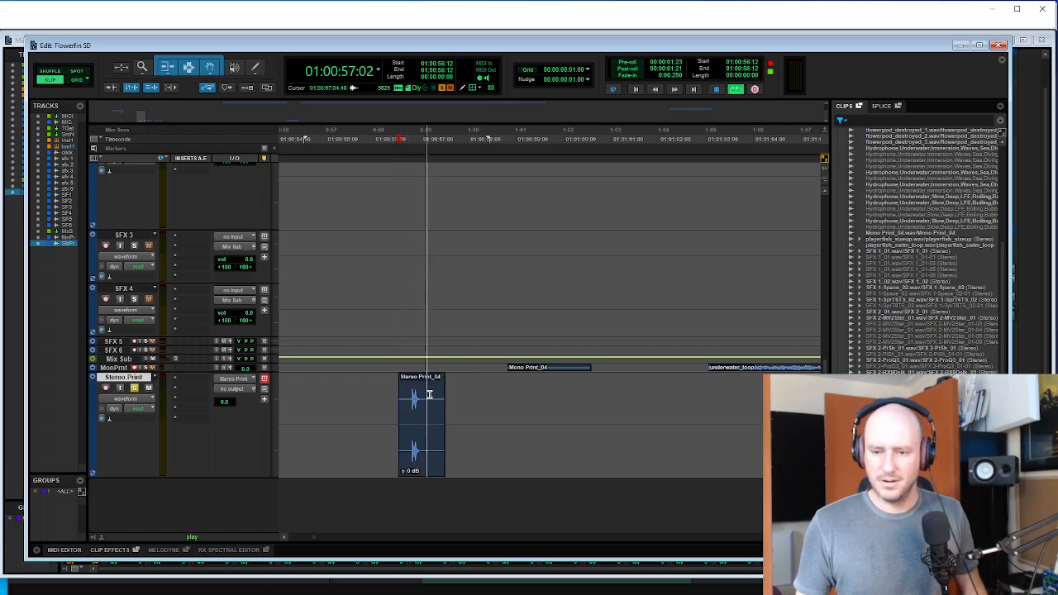
pyautogui.press('space')
pyautogui.scroll(8, 432, 382)
# - Audition the first notes of the Inst 1.dup1 MIDI clip repeatedly from 01:00:56:19
pyautogui.click(491, 262)
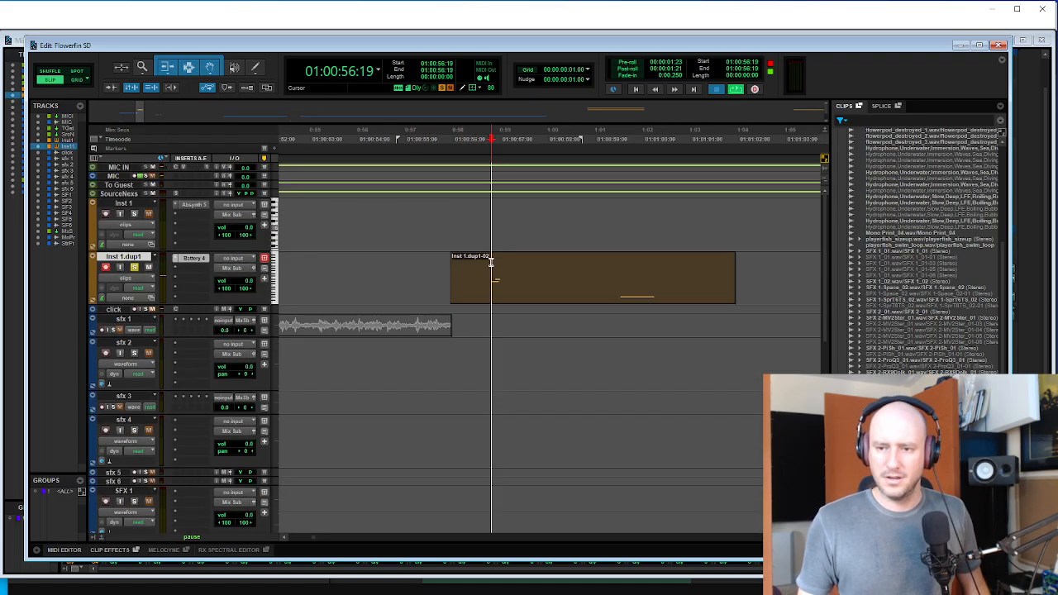
pyautogui.press('space')
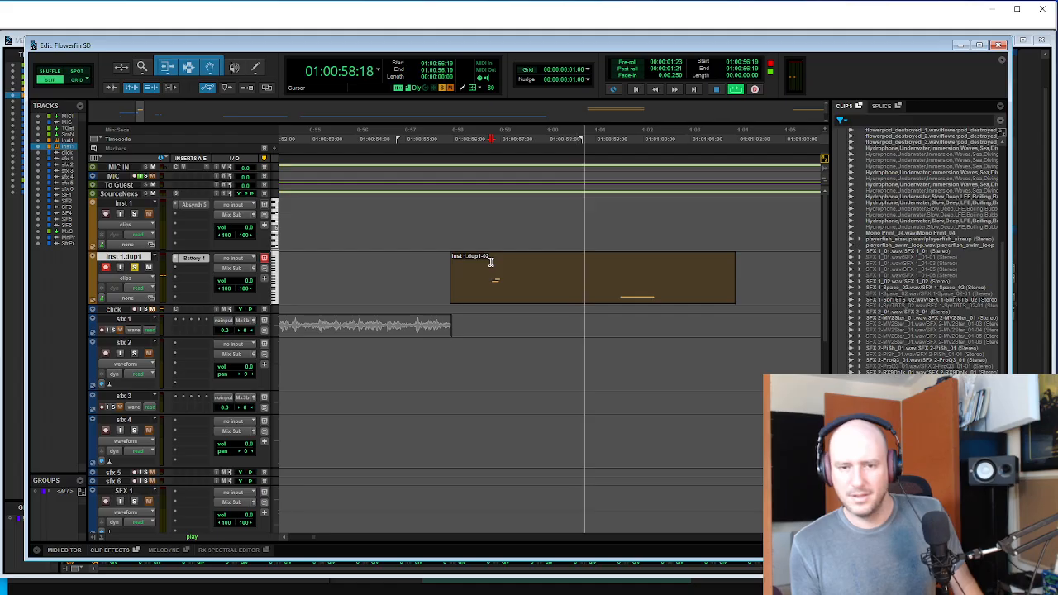
pyautogui.press('space')
pyautogui.click(496, 262)
pyautogui.press('space')
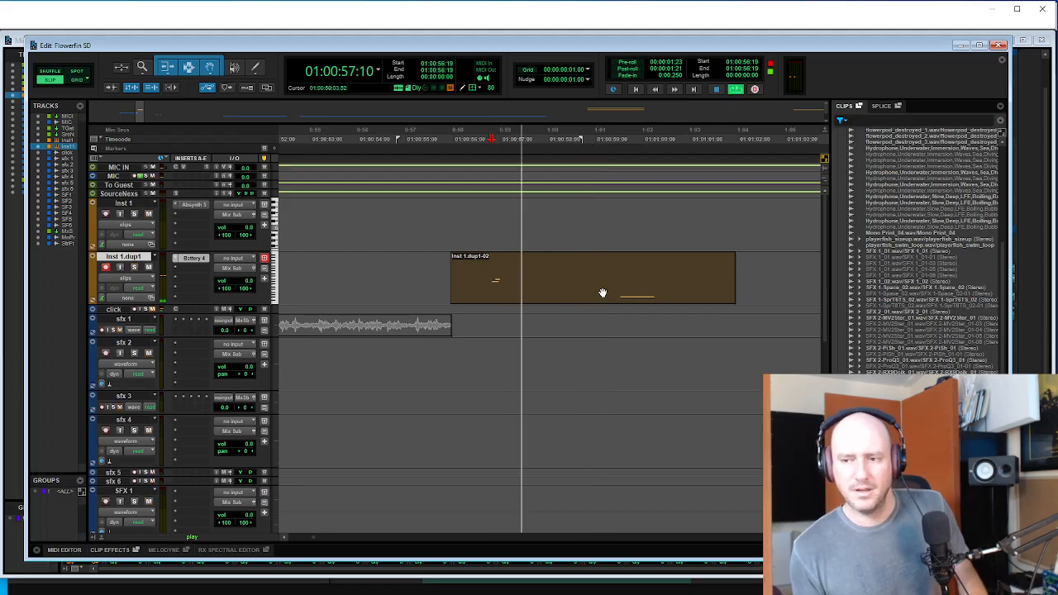
pyautogui.click(619, 260)
pyautogui.click(493, 268)
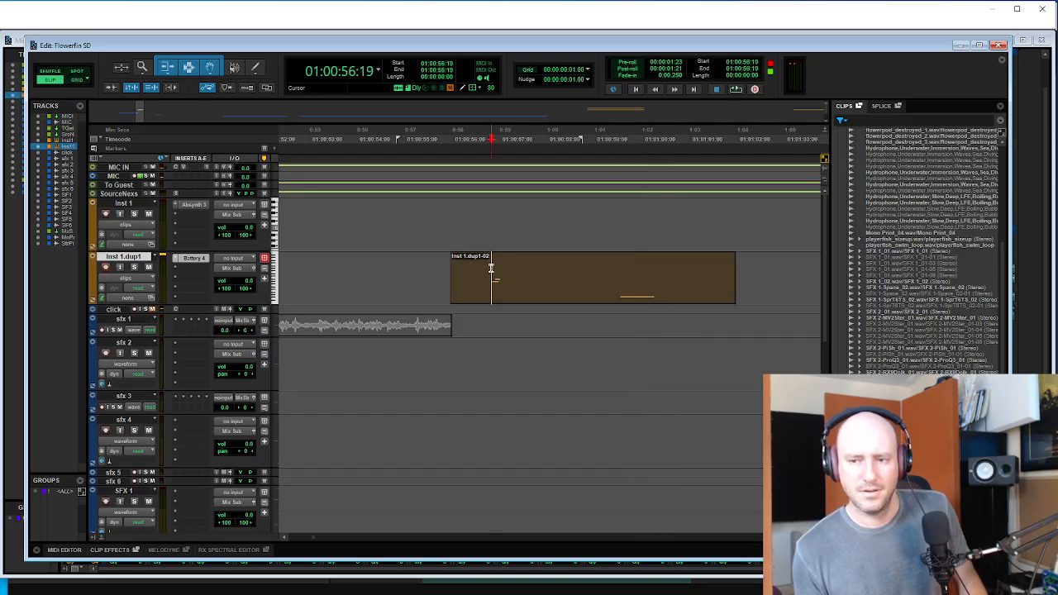
pyautogui.press('space')
pyautogui.press('space')
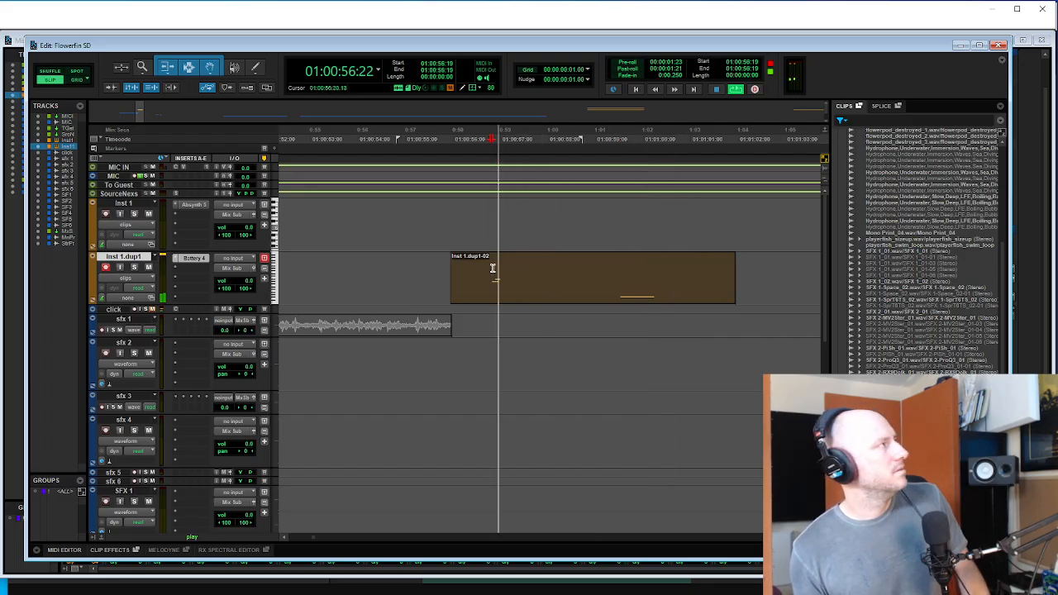
pyautogui.press('space')
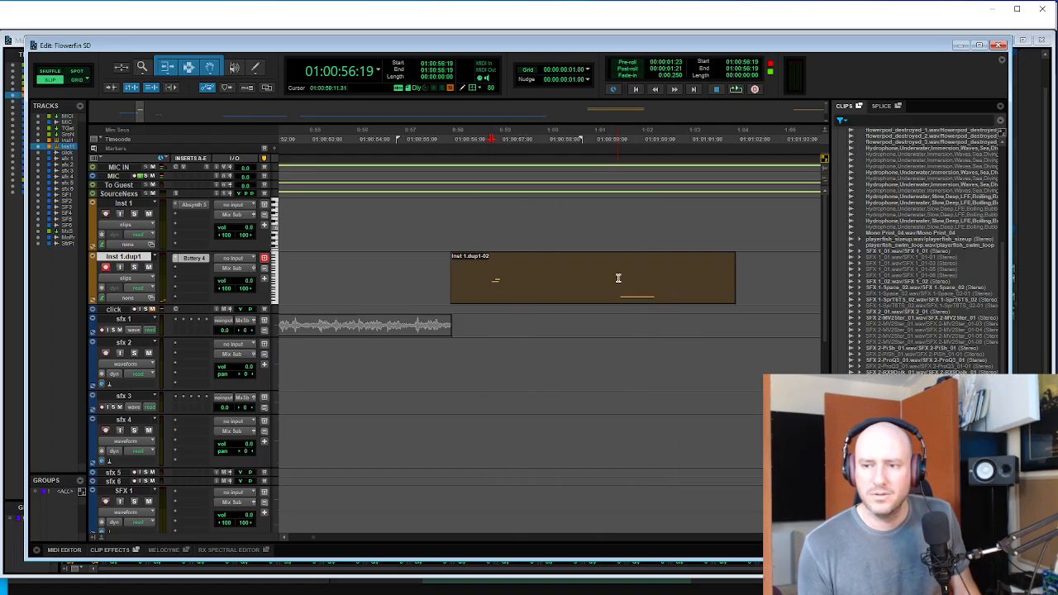
# - Play the long note on Inst 1.dup1 from 01:00:59:10 and split the MIDI clip at that point
pyautogui.hotkey('ctrl', ']')
pyautogui.press('space')
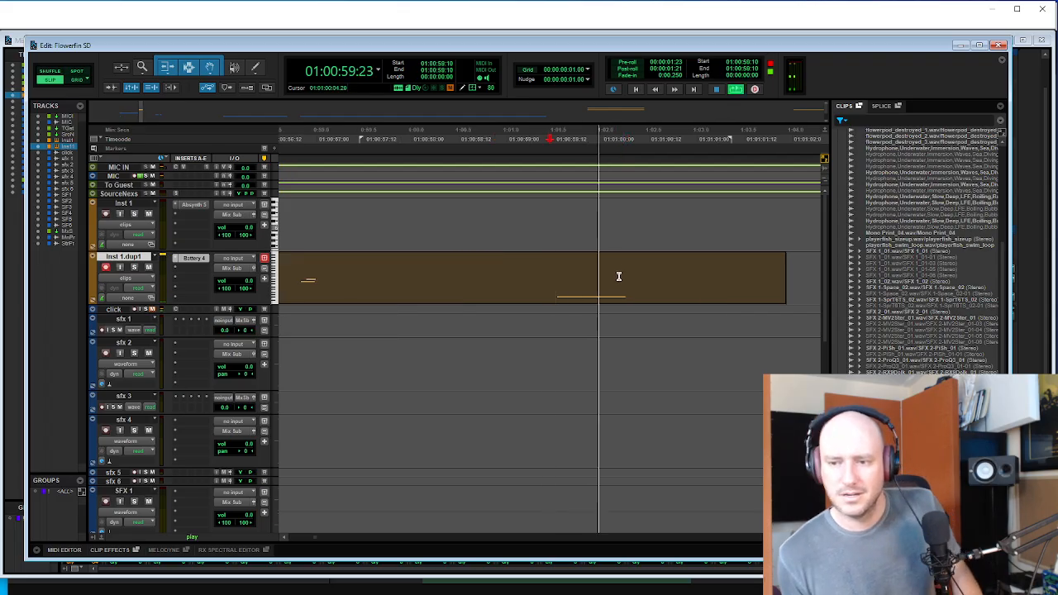
pyautogui.press('space')
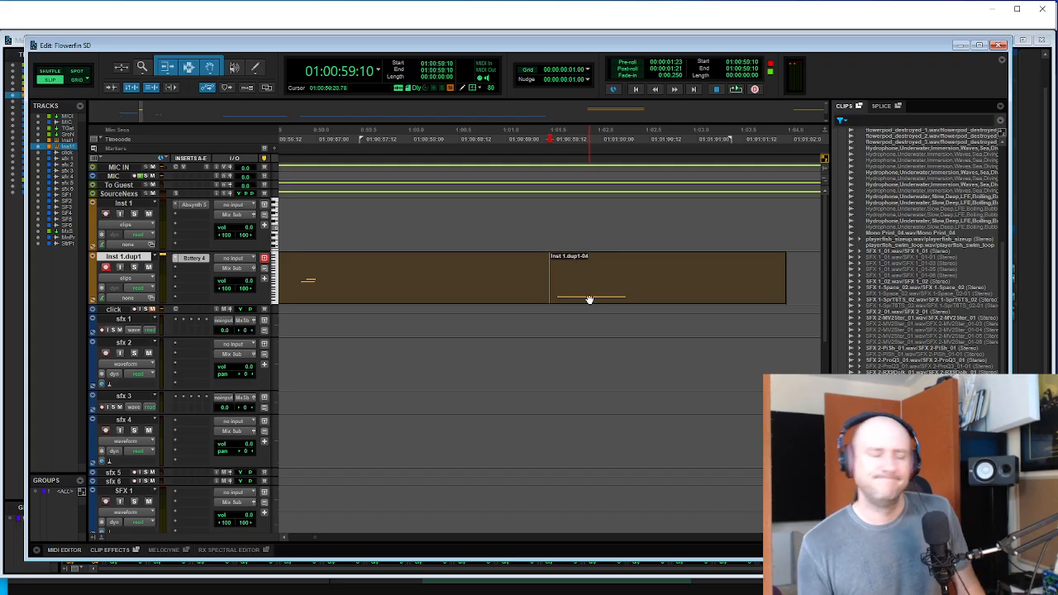
# - Move the Mono Print_04 clip up to the sfx 4 track and play it from 01:01:00:20
pyautogui.scroll(-10, 590, 299)
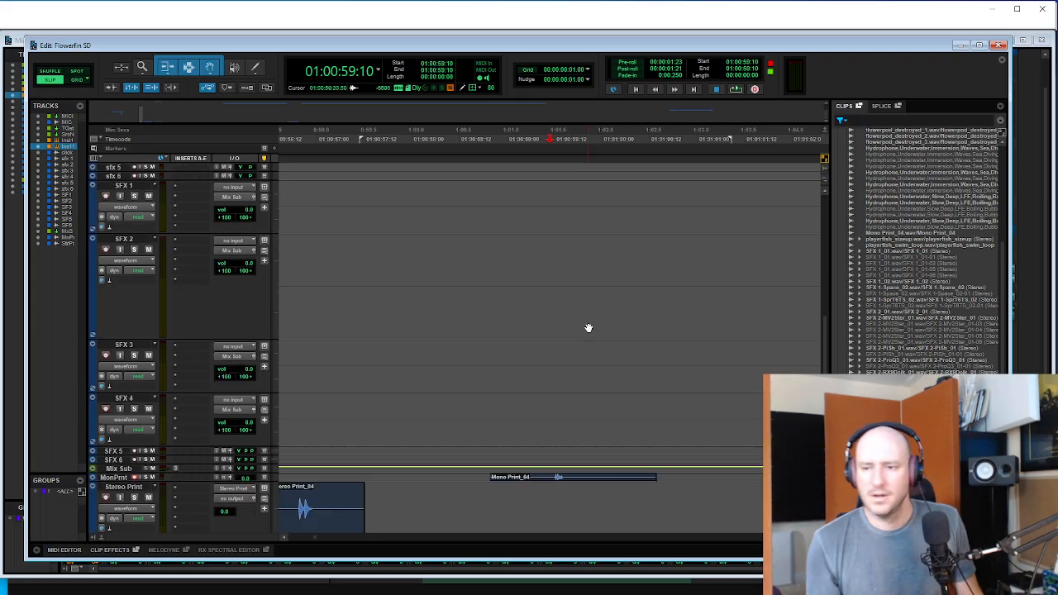
pyautogui.moveTo(543, 371); pyautogui.dragTo(681, 281)
pyautogui.hotkey('ctrl', ']')
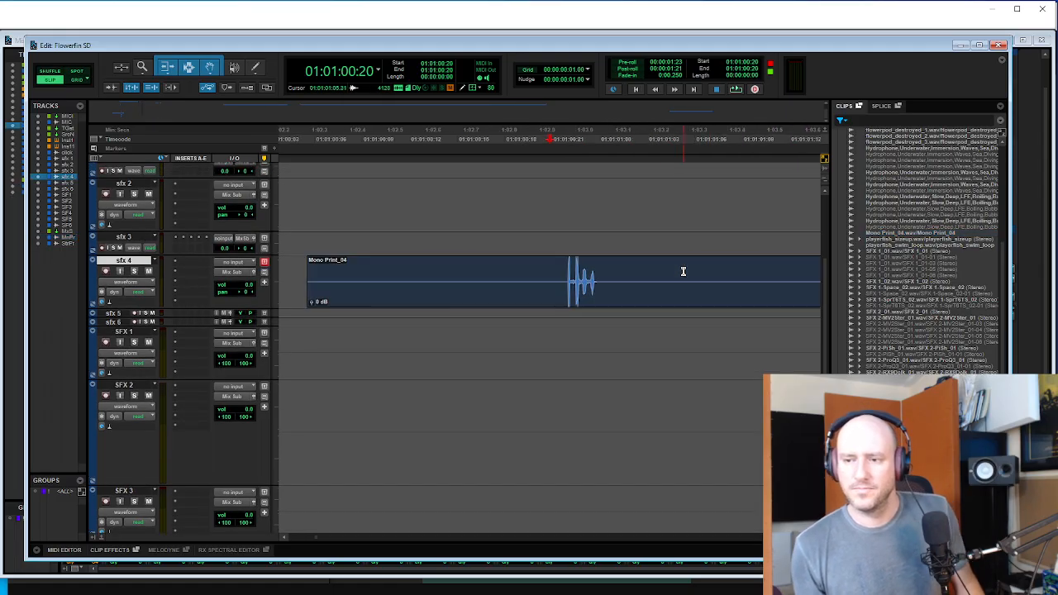
pyautogui.press('space')
pyautogui.press('space')
# - Trim Mono Print_04 on sfx 4 to its short burst between 01:01:00:21 and 01:01:01:00
pyautogui.click(556, 266)
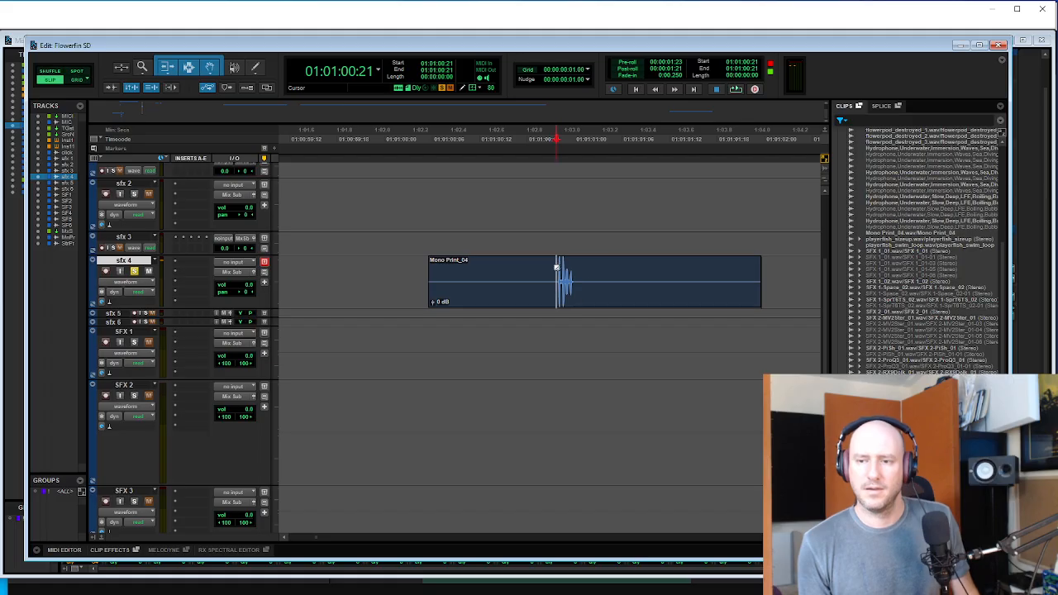
pyautogui.press('a')
pyautogui.click(584, 266)
pyautogui.press('t')
pyautogui.press('t')
pyautogui.click(448, 252)
pyautogui.press('a')
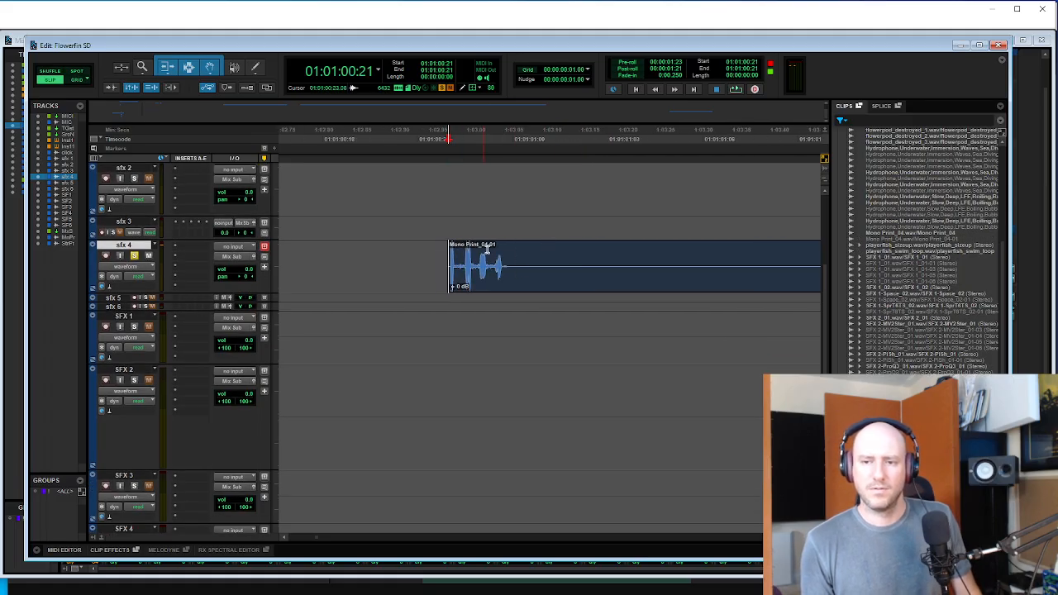
pyautogui.click(506, 256)
pyautogui.press('s')
# - Preview the trimmed clip in AudioSuite Pro-Q 3 with a -30 dB high shelf at 7737.9 Hz and a -17.59 dB bell at about 5.6 kHz
pyautogui.click(485, 288)
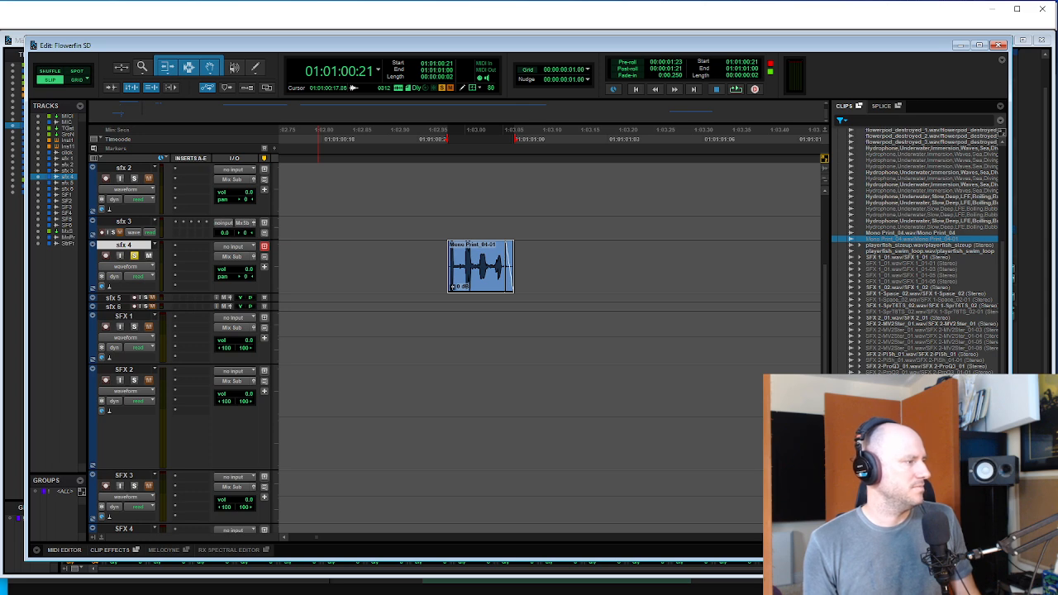
pyautogui.click(464, 299)
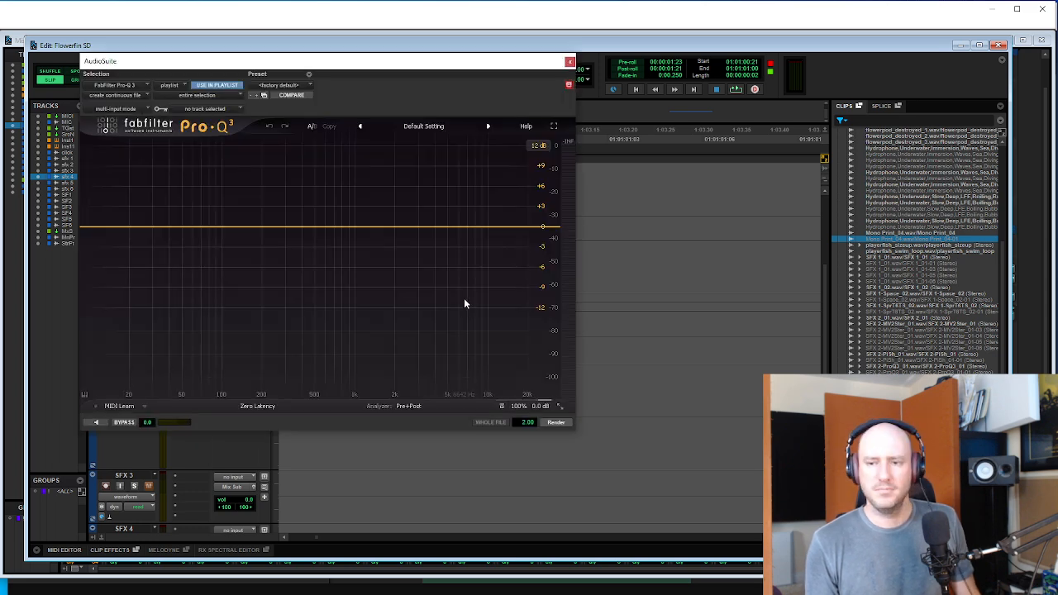
pyautogui.click(96, 422)
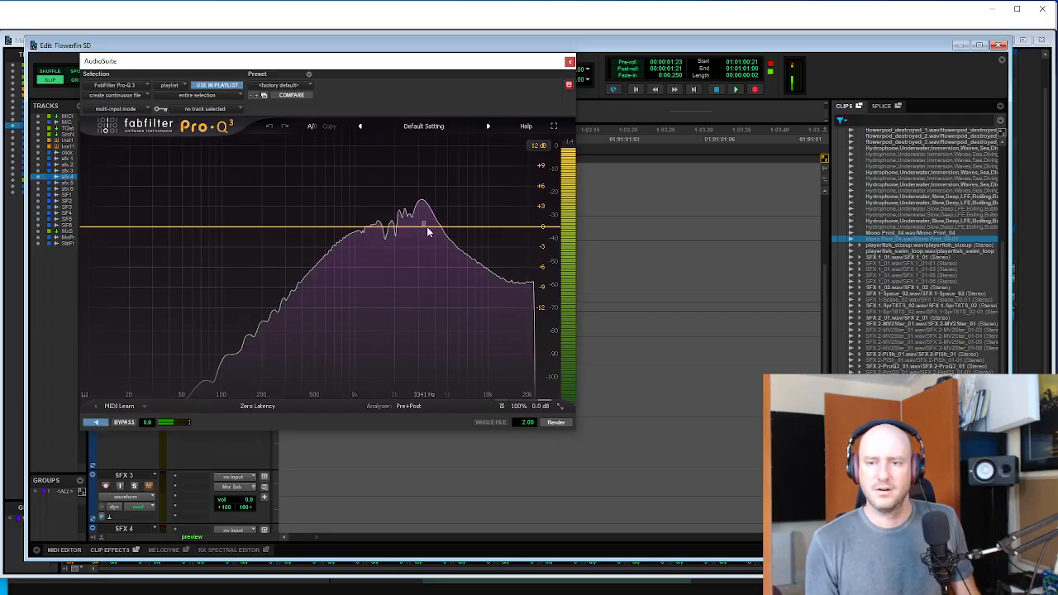
pyautogui.moveTo(441, 228); pyautogui.dragTo(472, 465)
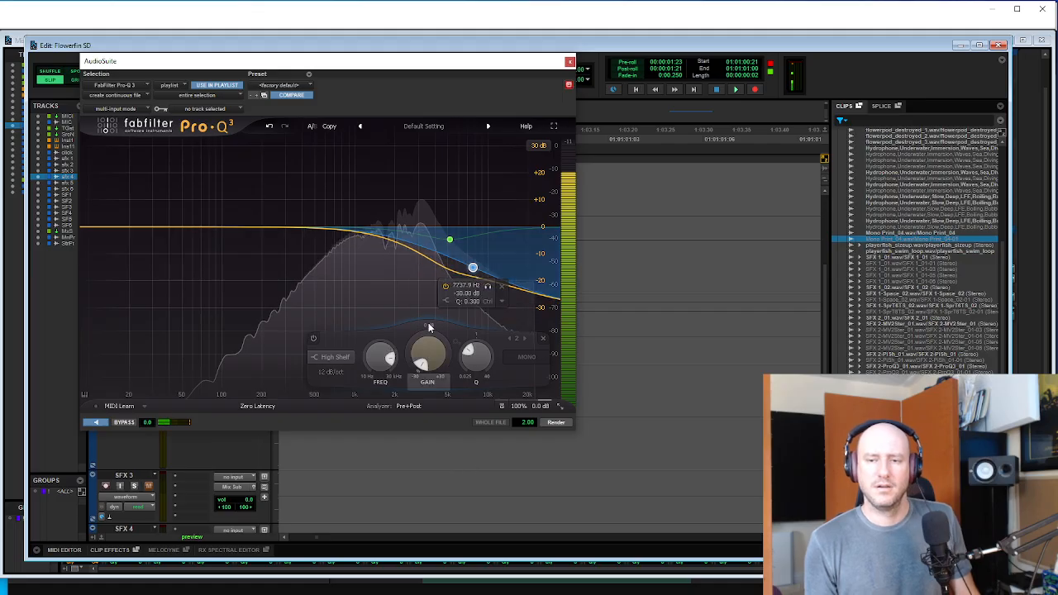
pyautogui.moveTo(401, 244); pyautogui.dragTo(365, 292)
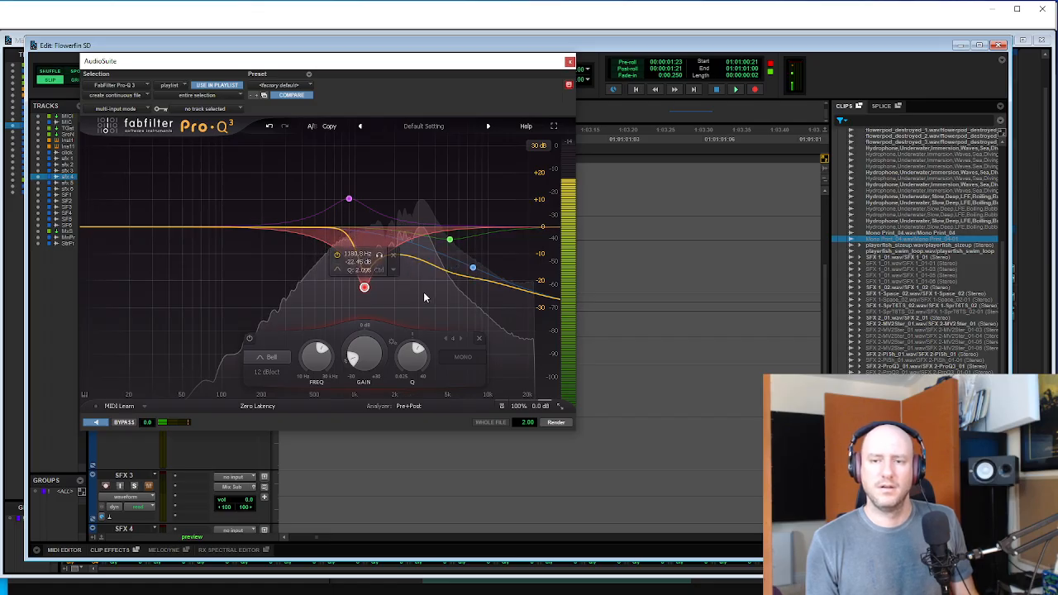
pyautogui.click(403, 258)
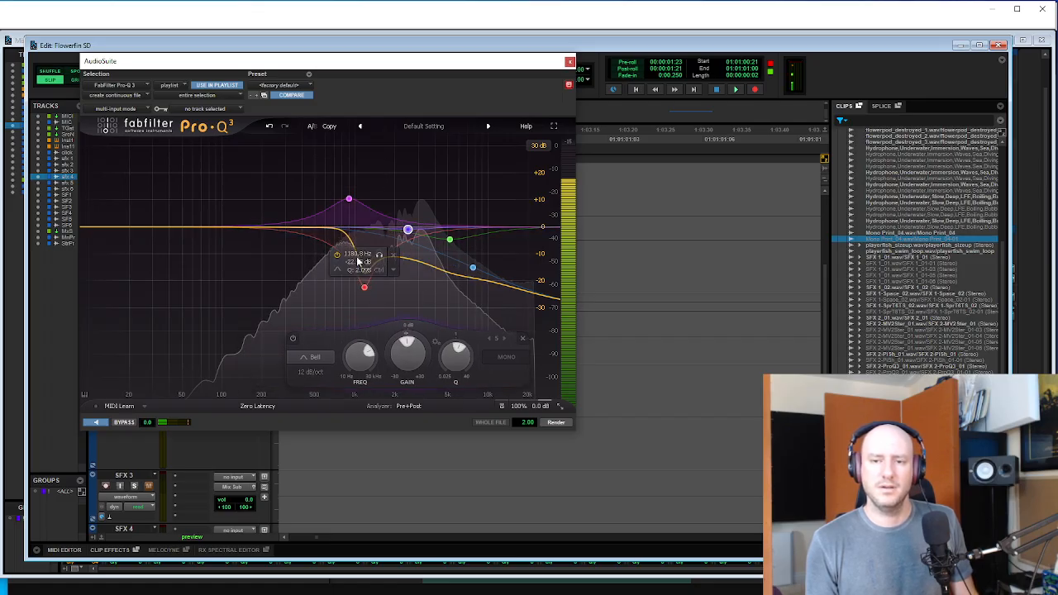
pyautogui.moveTo(449, 240); pyautogui.dragTo(453, 273)
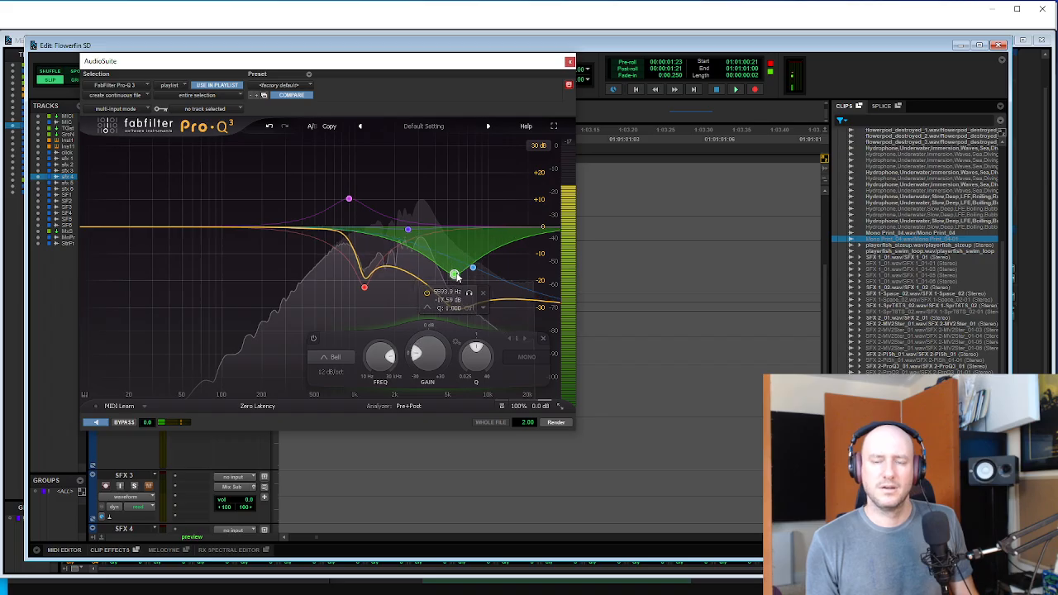
# - Set Pro-Q 3 bells to +9.39 dB at 3155.4 Hz and -5.31 dB at about 1324 Hz, boost the highs, and render the clip
pyautogui.moveTo(365, 287); pyautogui.dragTo(420, 200)
pyautogui.moveTo(350, 200); pyautogui.dragTo(480, 226)
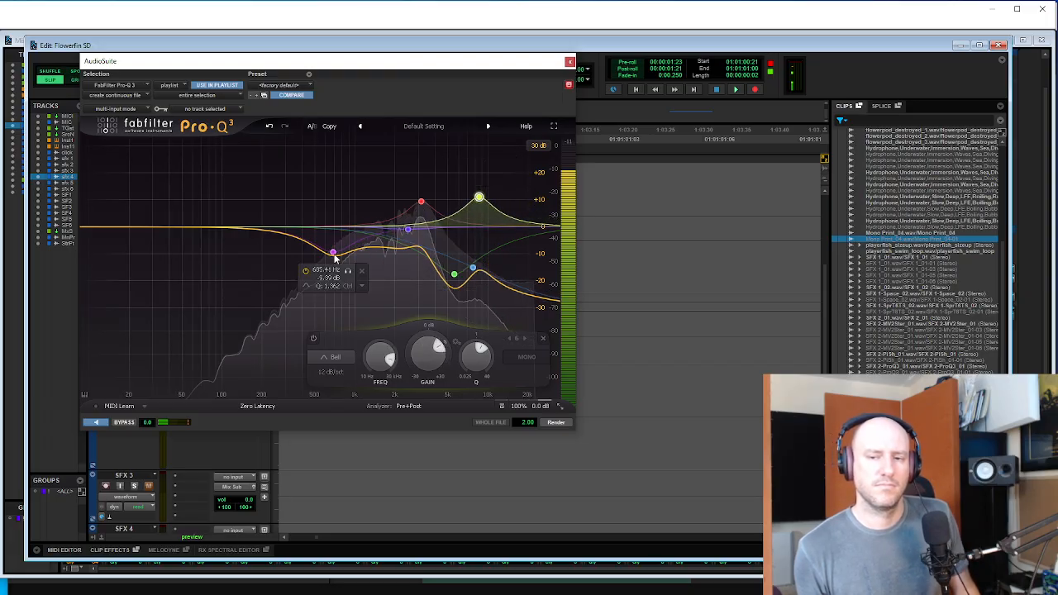
pyautogui.moveTo(333, 252); pyautogui.dragTo(289, 206)
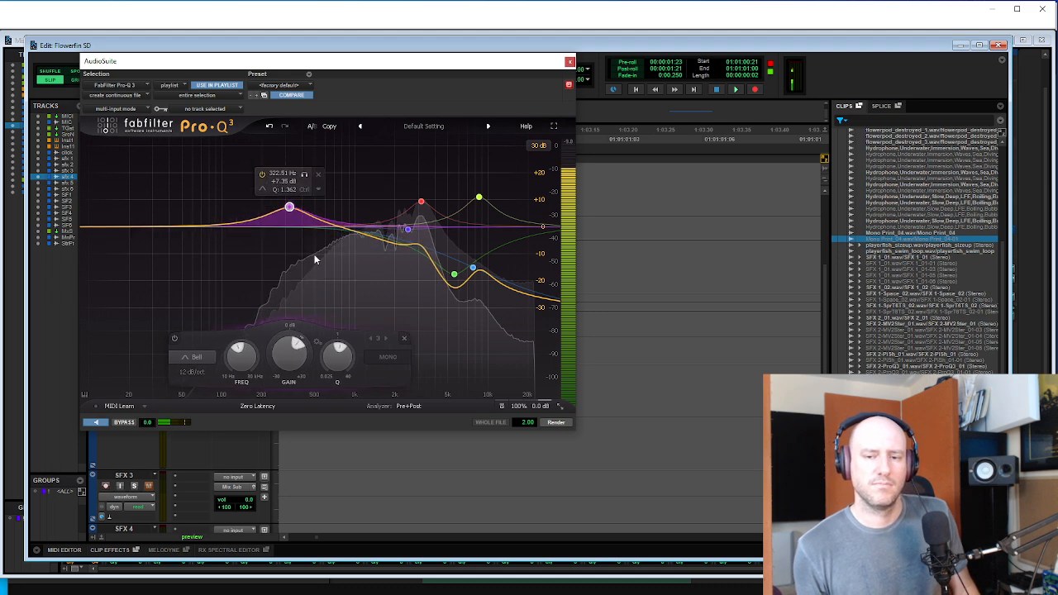
pyautogui.moveTo(343, 346); pyautogui.dragTo(351, 348)
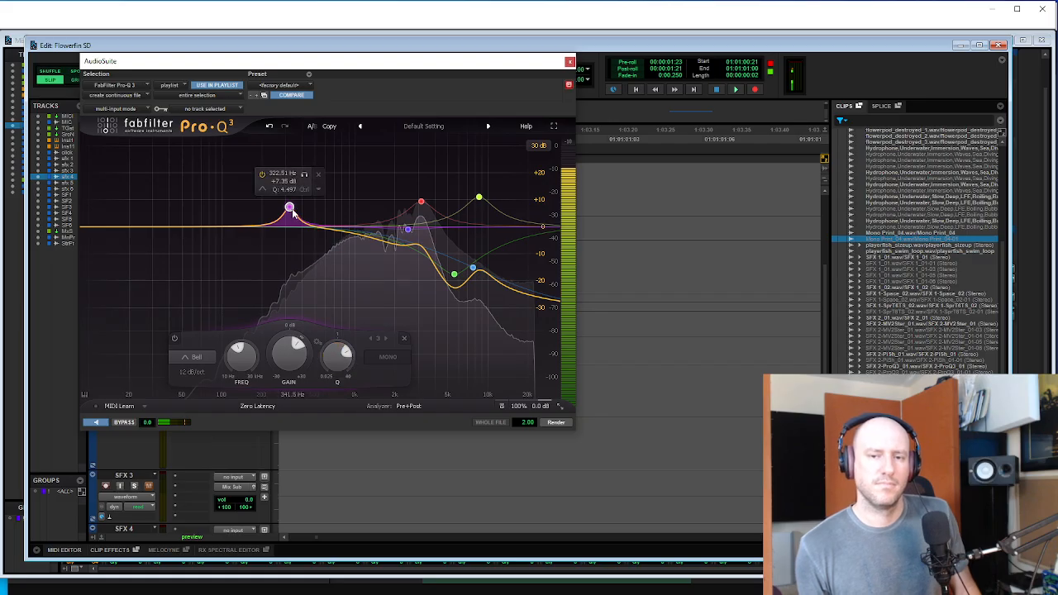
pyautogui.moveTo(291, 208); pyautogui.dragTo(371, 241)
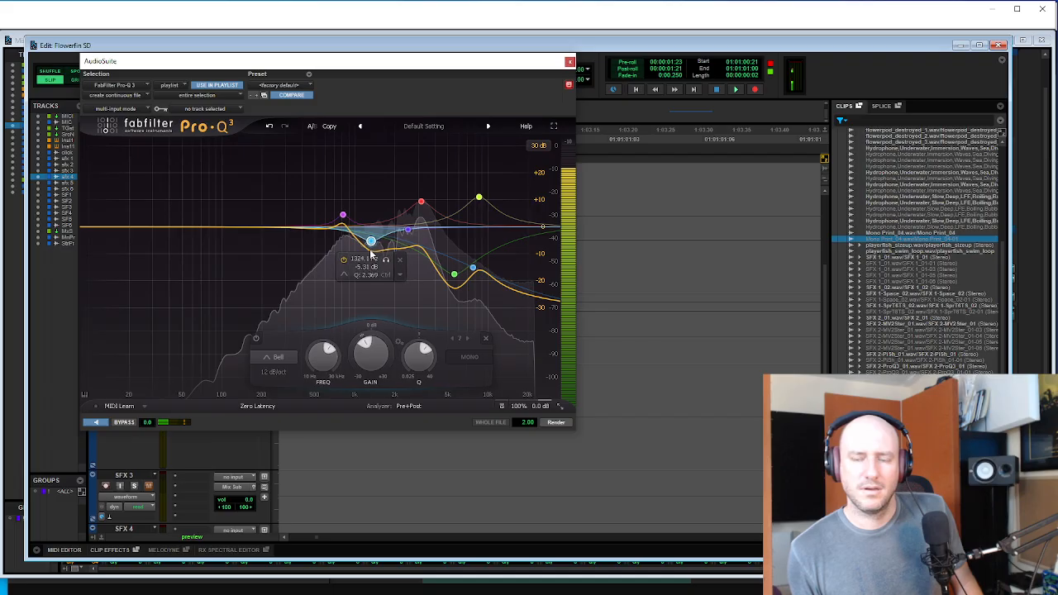
pyautogui.click(555, 422)
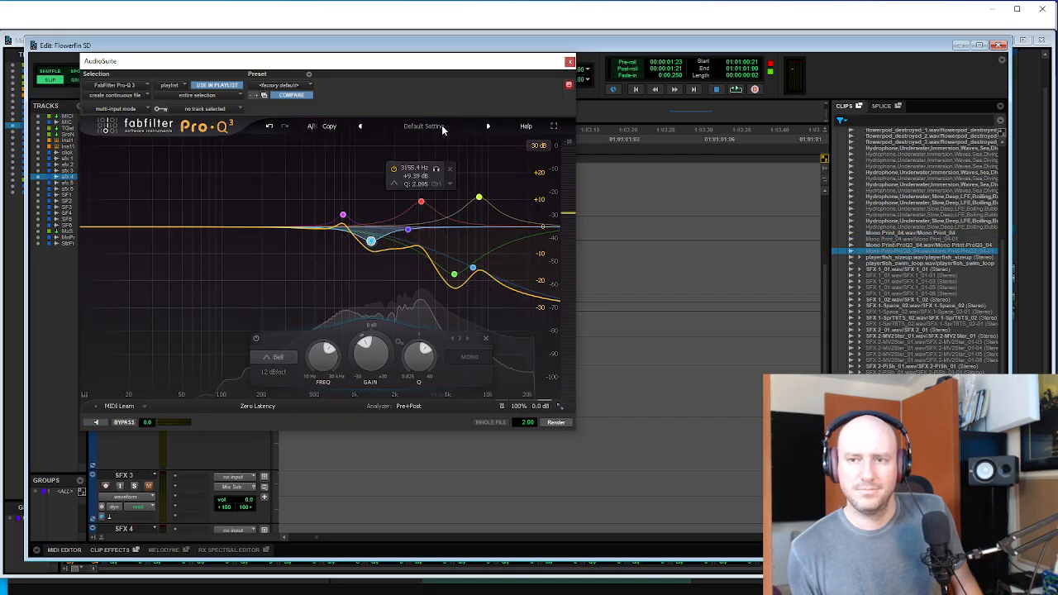
pyautogui.click(569, 61)
# - Play back the equalized clip on sfx 4 from 01:01:00:20
pyautogui.click(410, 251)
pyautogui.press('space')
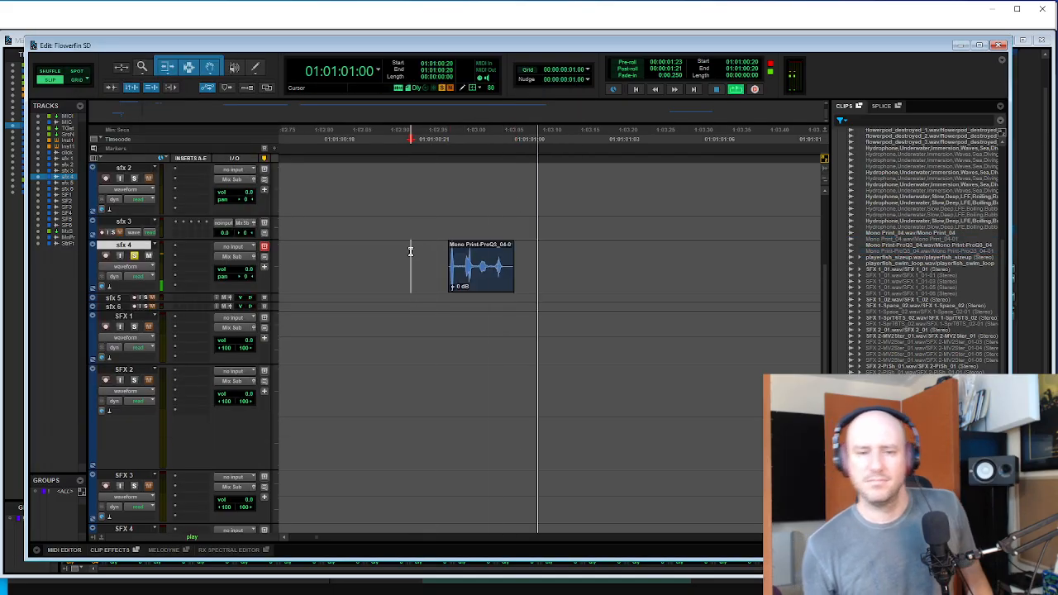
pyautogui.press('space')
pyautogui.press('space')
# - Render the equalized clip through the L1 limiter Mono with threshold -9.5, out ceiling -2.2 and auto release enabled
pyautogui.click(452, 286)
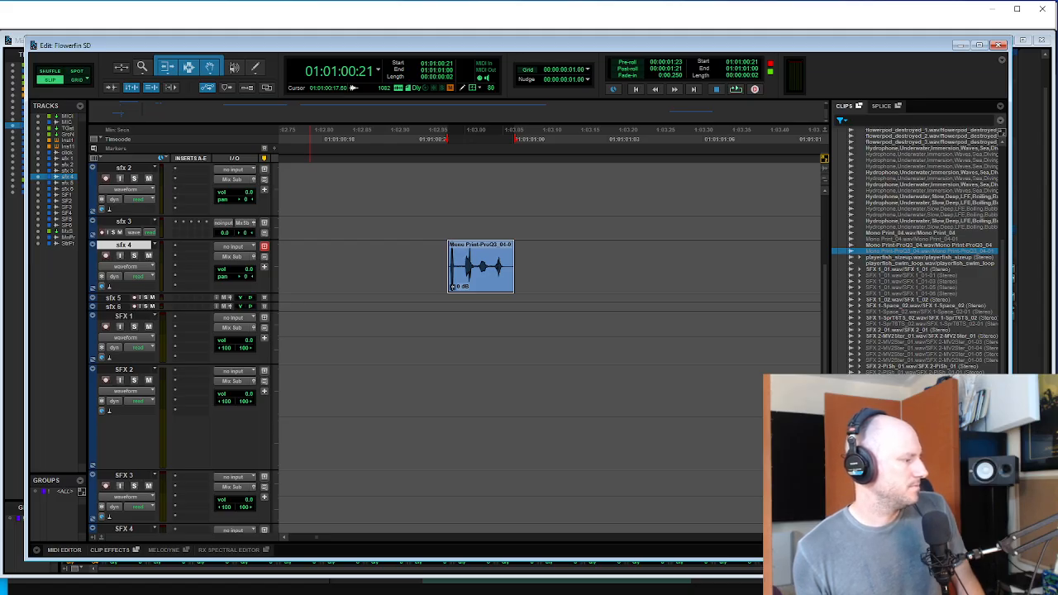
pyautogui.click(100, 287)
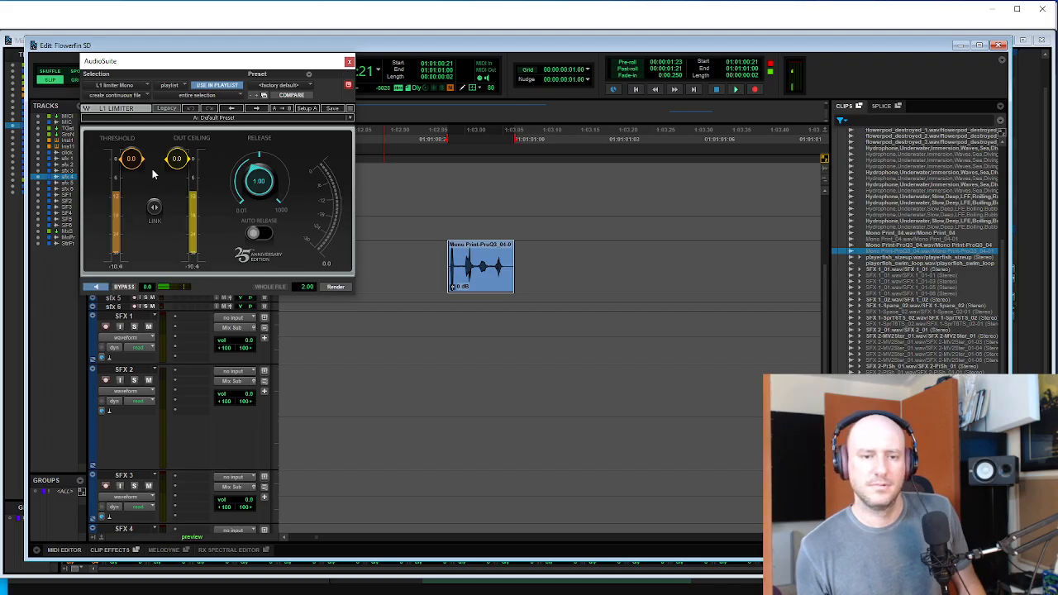
pyautogui.moveTo(176, 158); pyautogui.dragTo(135, 195)
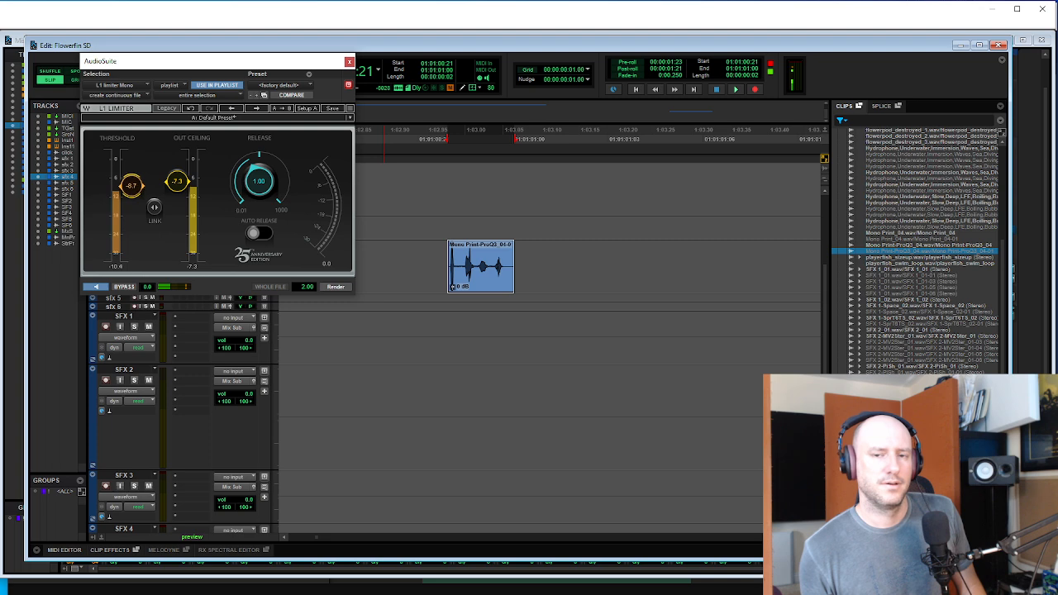
pyautogui.moveTo(132, 185); pyautogui.dragTo(177, 161)
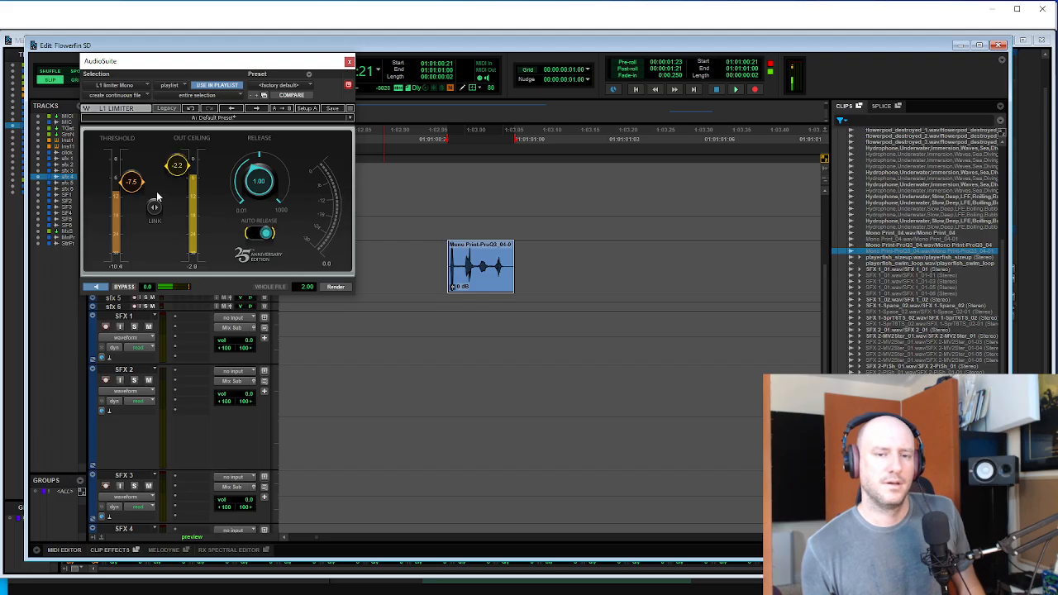
pyautogui.moveTo(130, 181); pyautogui.dragTo(130, 184)
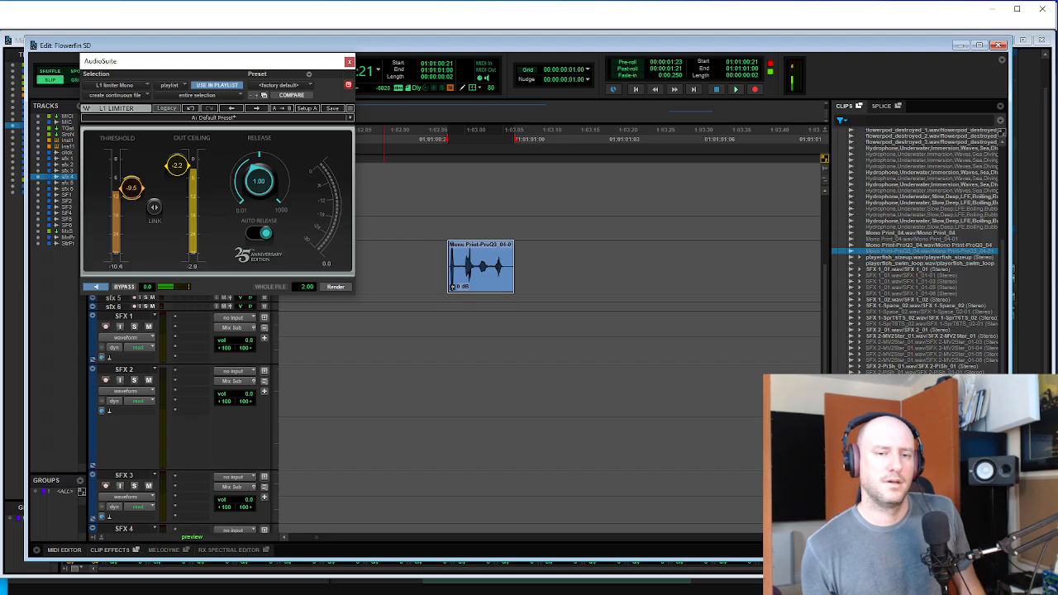
pyautogui.click(333, 287)
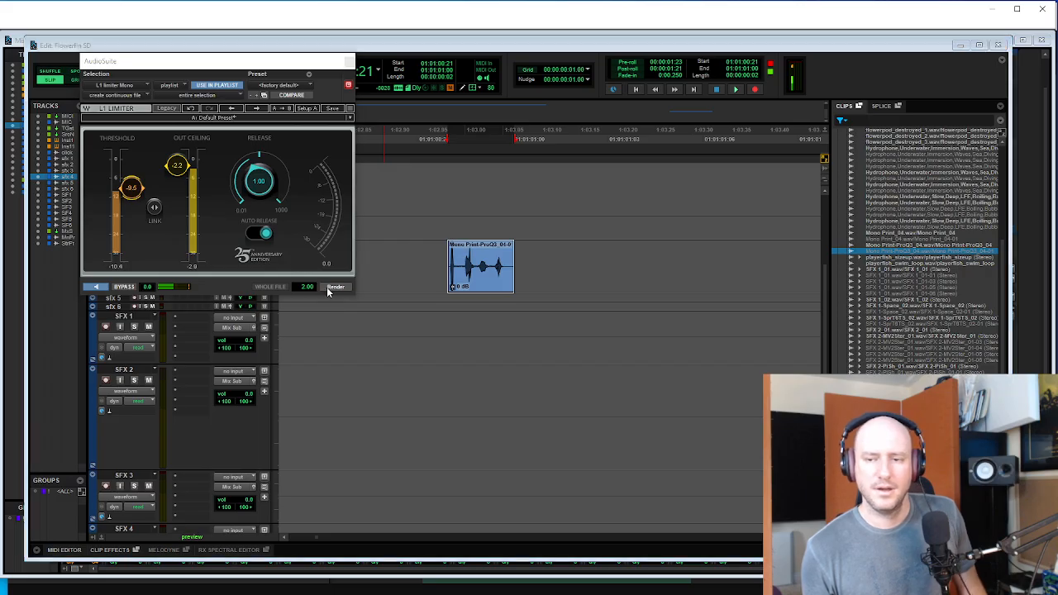
# - Audition the limited clip on sfx 4, then separate its first hit and cut out the quiet gap before the second hit
pyautogui.press('space')
pyautogui.click(478, 263)
pyautogui.press('t')
pyautogui.press('t')
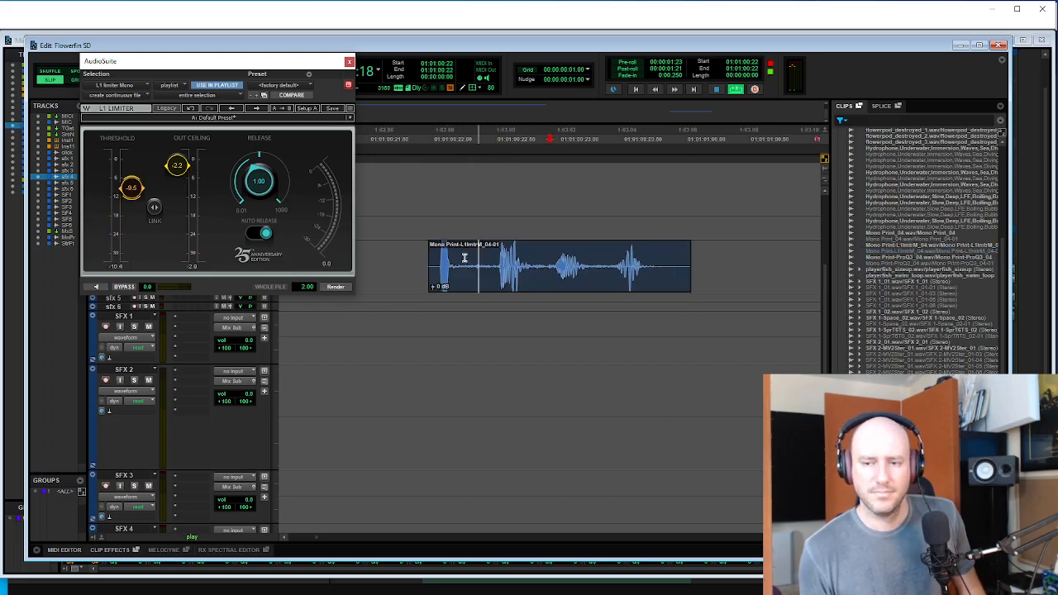
pyautogui.press('space')
pyautogui.click(453, 255)
pyautogui.press('b')
pyautogui.click(499, 255)
pyautogui.press('a')
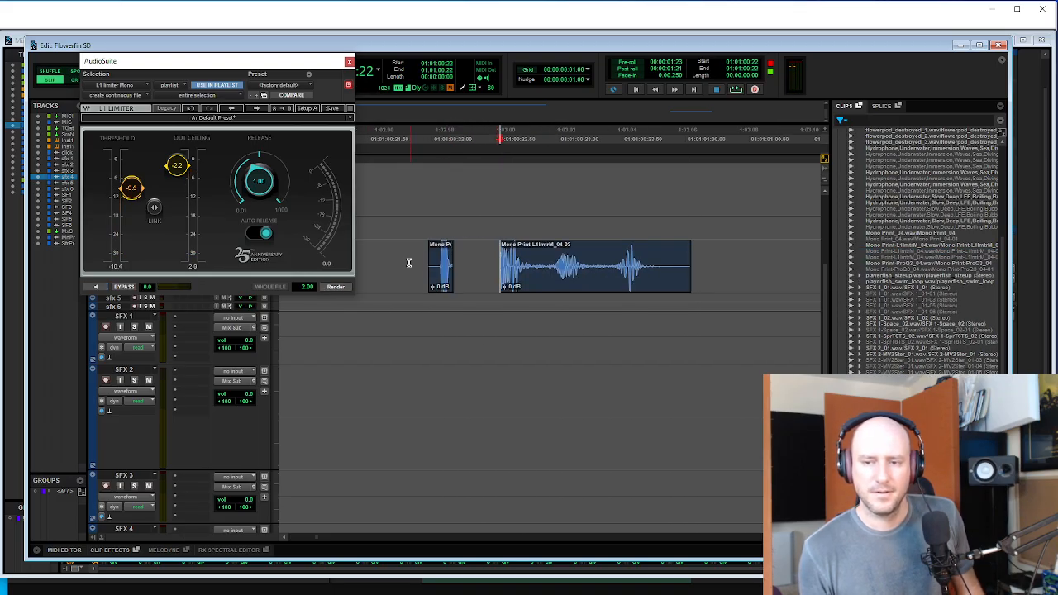
# - Separate the second, third and fourth hits on sfx 4 and remove the quiet gaps between them
pyautogui.click(523, 256)
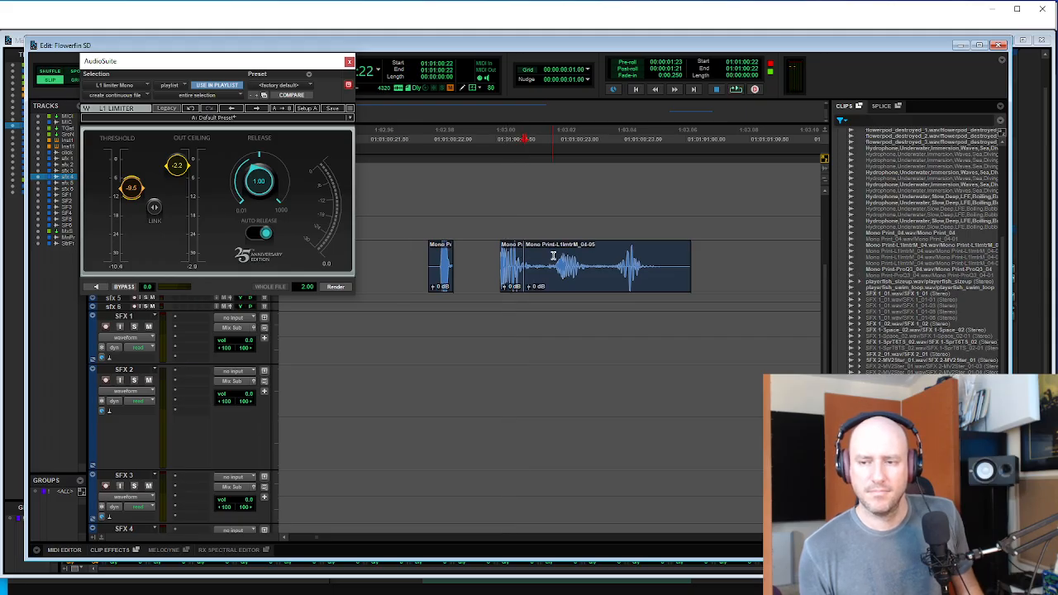
pyautogui.click(552, 255)
pyautogui.press('b')
pyautogui.press('b')
pyautogui.click(617, 257)
pyautogui.press('a')
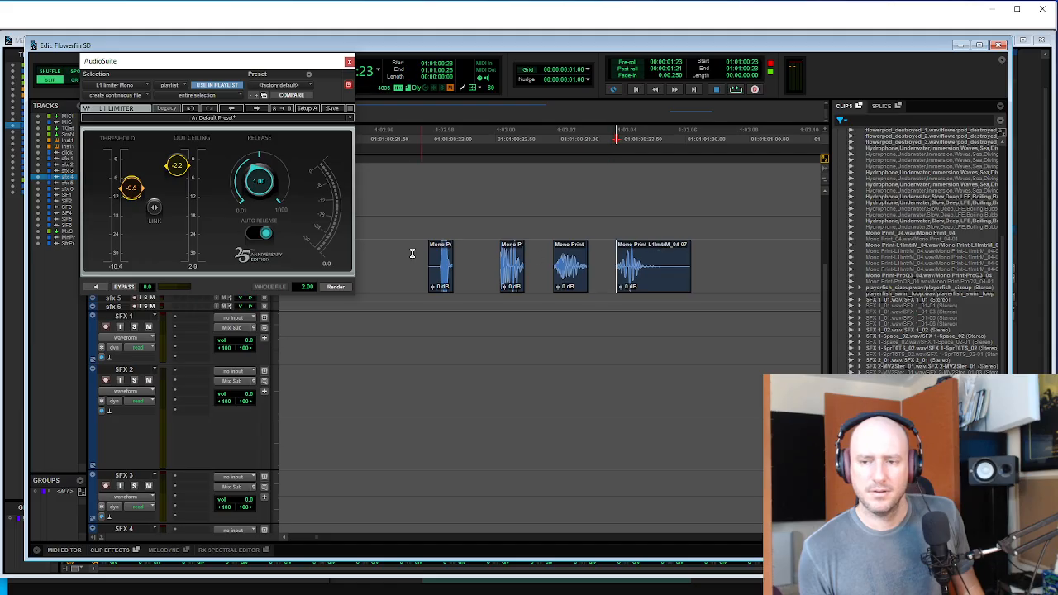
# - Audition the separated hits on sfx 4 and move the second hit slightly earlier, closer to the first
pyautogui.click(383, 253)
pyautogui.press('Tab')
pyautogui.press('space')
pyautogui.press('space')
pyautogui.moveTo(510, 284); pyautogui.dragTo(495, 283)
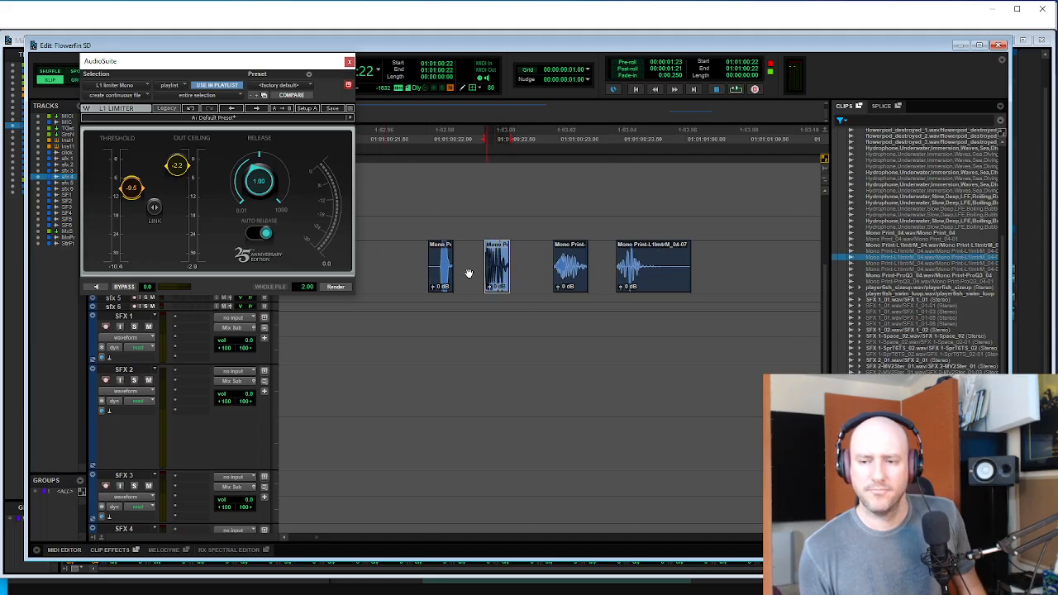
# - Play back all four separated hits on sfx 4 as one selection
pyautogui.click(391, 257)
pyautogui.press('Tab')
pyautogui.press('space')
pyautogui.keyDown('shift'); pyautogui.click(657, 282); pyautogui.keyUp('shift')
pyautogui.press('space')
pyautogui.press('space')
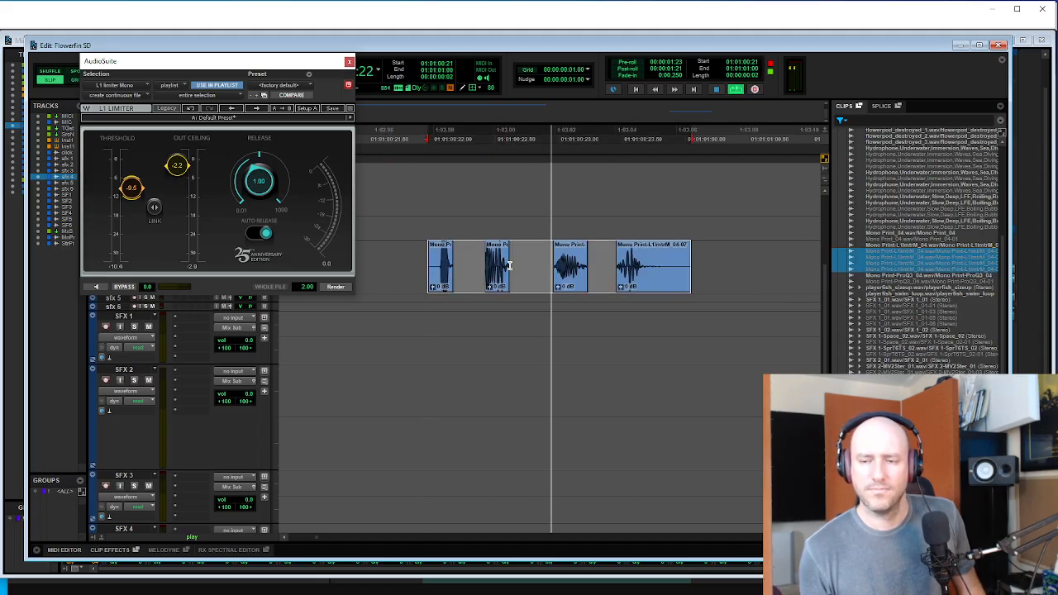
# - Audition the four hits repeatedly, extending the playback selection progressively further past the last hit
pyautogui.press('r')
pyautogui.keyDown('shift'); pyautogui.click(737, 262); pyautogui.keyUp('shift')
pyautogui.press('space')
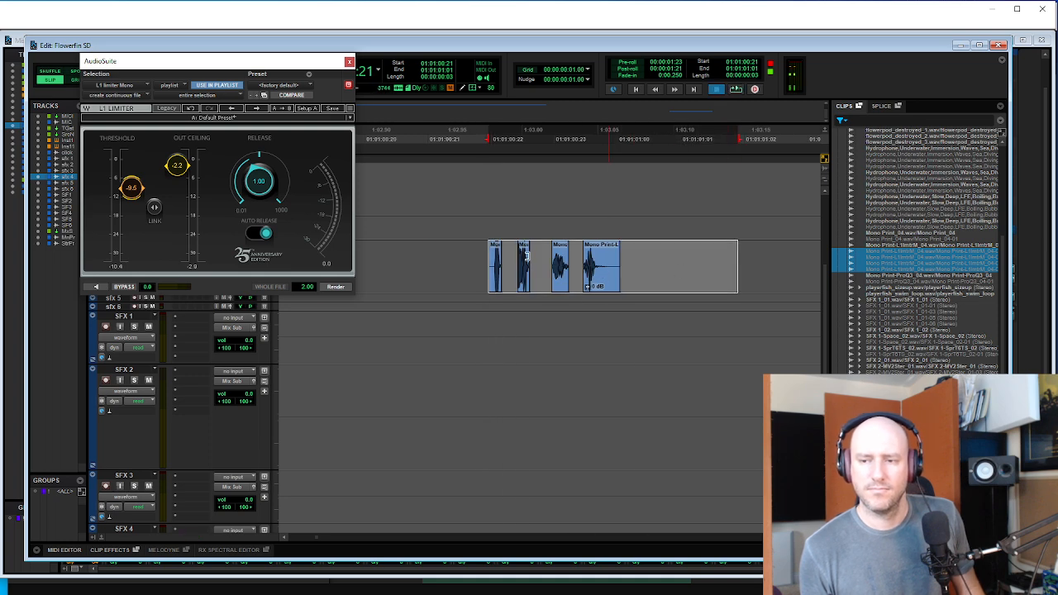
pyautogui.press('r')
pyautogui.keyDown('shift'); pyautogui.click(740, 259); pyautogui.keyUp('shift')
pyautogui.press('space')
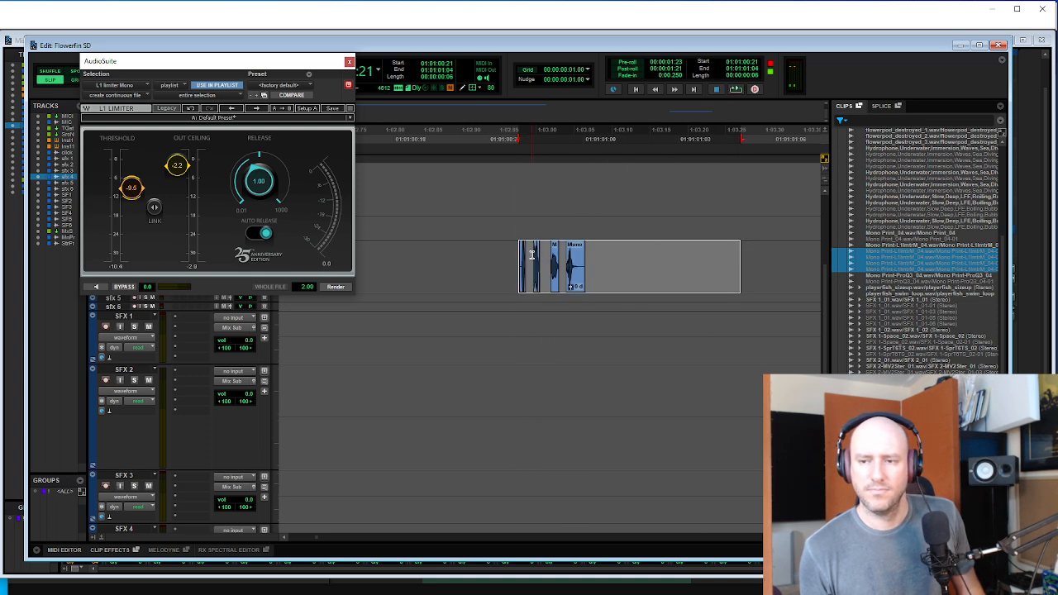
pyautogui.keyDown('shift'); pyautogui.click(795, 259); pyautogui.keyUp('shift')
pyautogui.press('space')
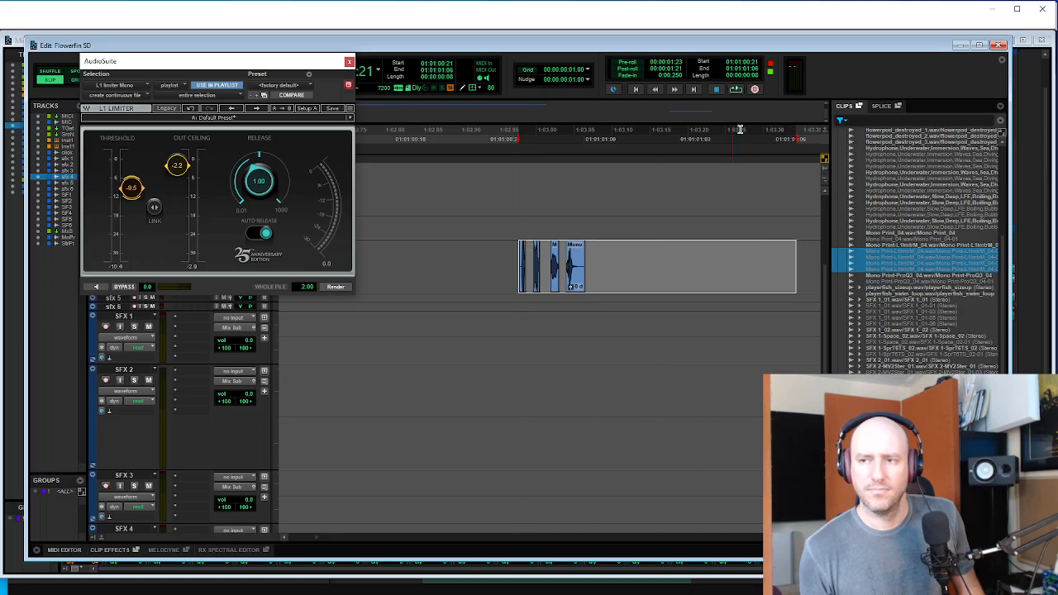
pyautogui.press('r')
pyautogui.press('r')
pyautogui.keyDown('shift'); pyautogui.click(756, 252); pyautogui.keyUp('shift')
pyautogui.press('space')
# - Move the second, third and fourth hits slightly earlier one by one to tighten their spacing
pyautogui.press('t')
pyautogui.press('t')
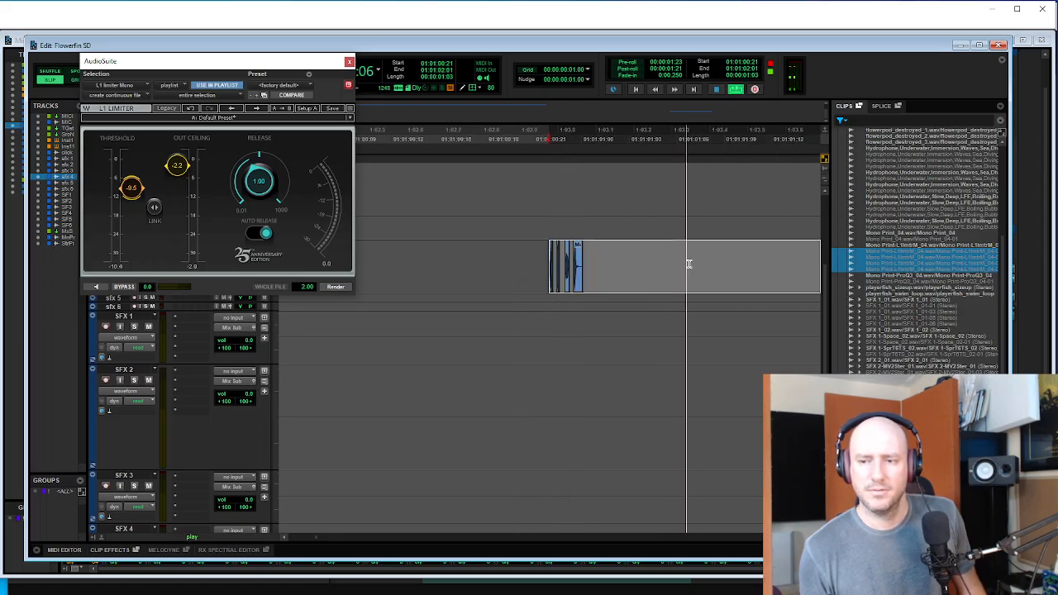
pyautogui.click(564, 253)
pyautogui.press('t')
pyautogui.press('t')
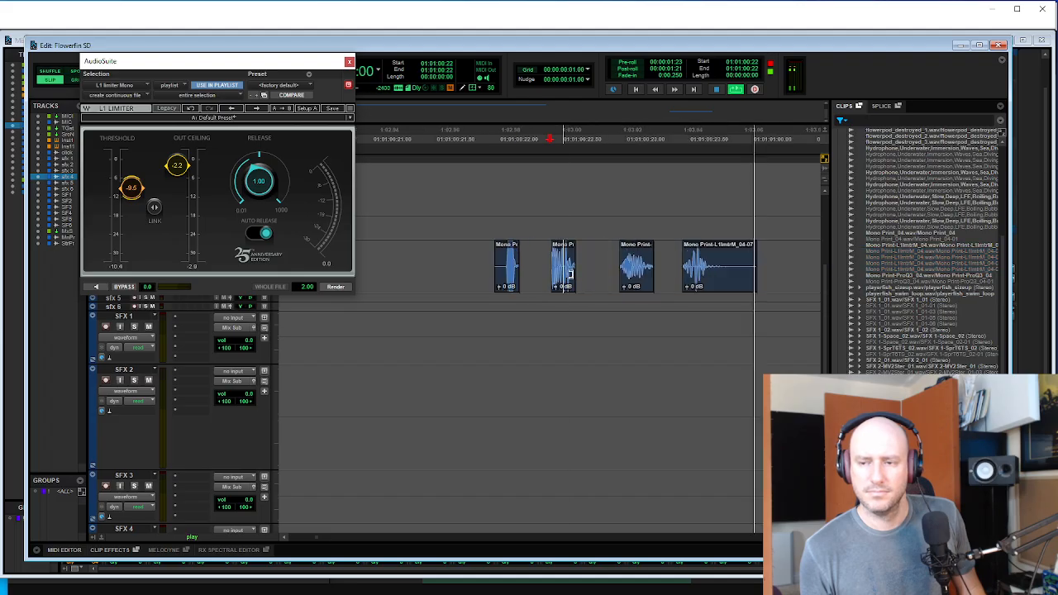
pyautogui.moveTo(562, 285); pyautogui.dragTo(557, 286)
pyautogui.moveTo(643, 281); pyautogui.dragTo(631, 281)
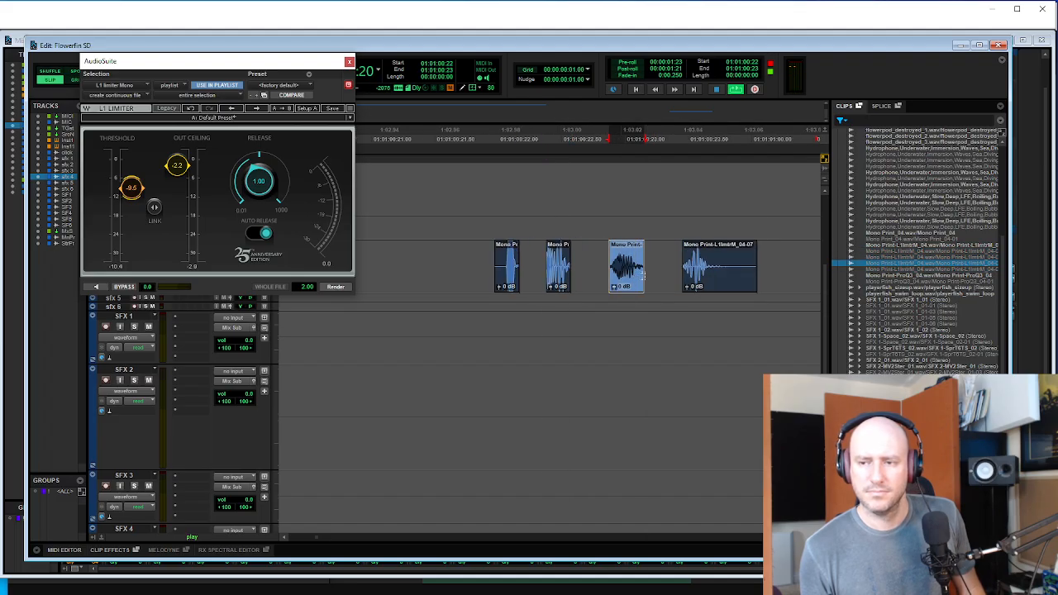
pyautogui.moveTo(723, 287); pyautogui.dragTo(720, 283)
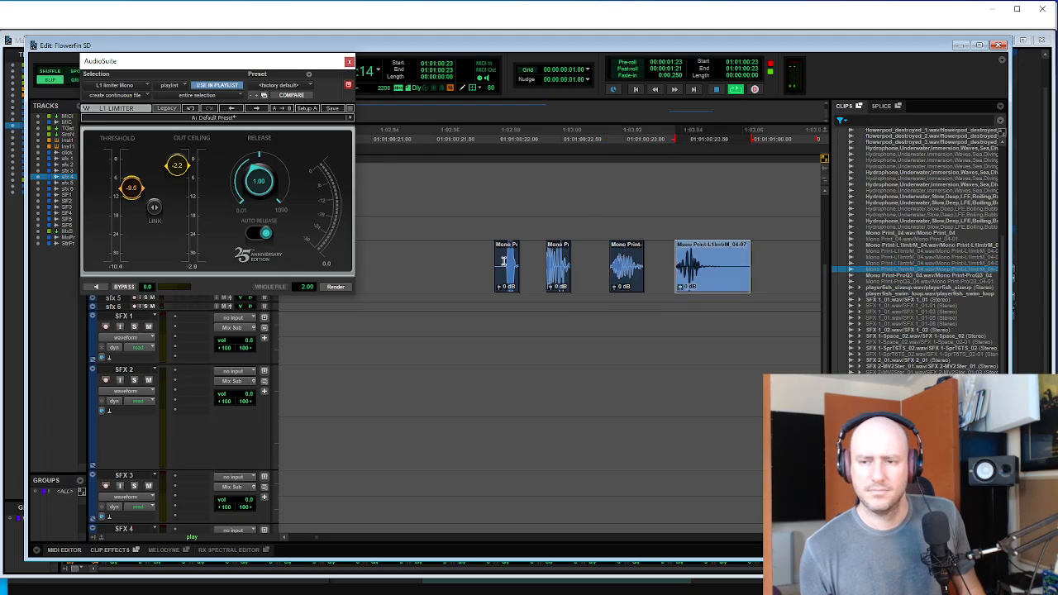
# - Shift the last three hits together slightly later to widen the gap after the first hit
pyautogui.click(563, 274)
pyautogui.keyDown('shift'); pyautogui.click(715, 279); pyautogui.keyUp('shift')
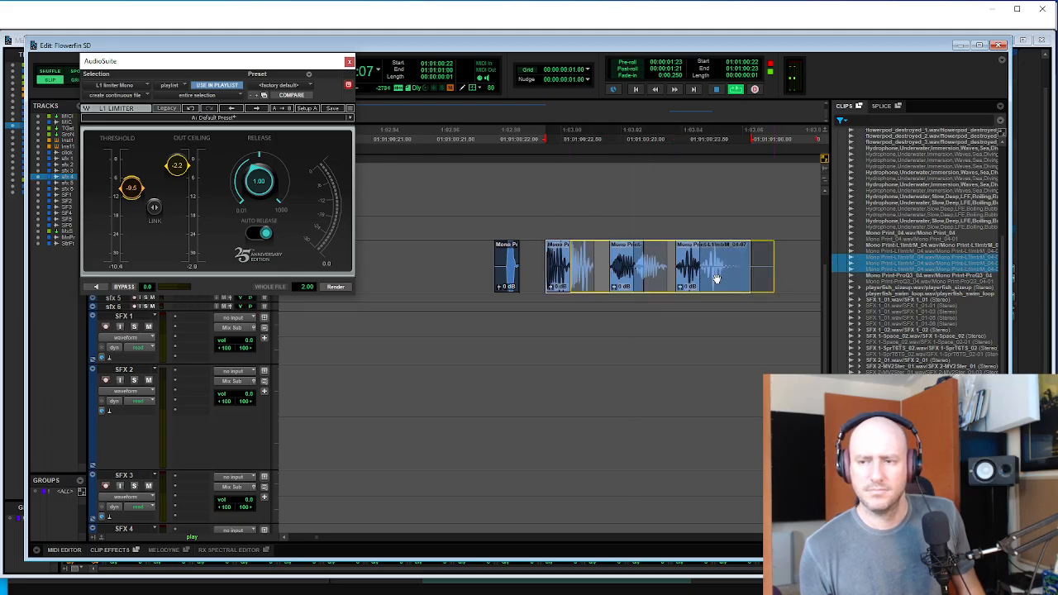
pyautogui.moveTo(717, 279); pyautogui.dragTo(716, 279)
# - Raise the clip gain of the third and fourth hits to +5.5 dB
pyautogui.click(634, 253)
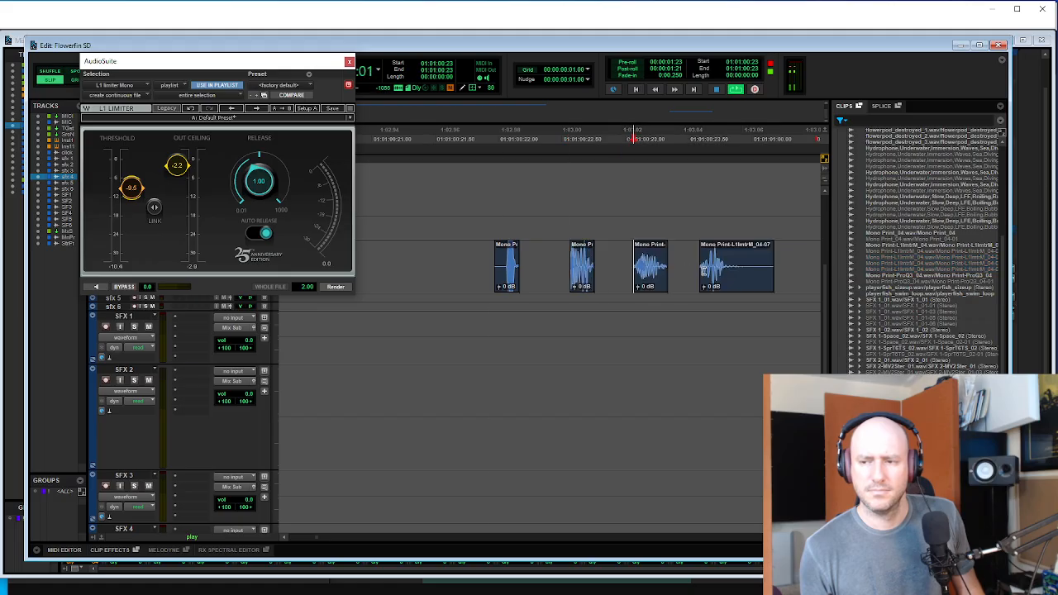
pyautogui.keyDown('shift'); pyautogui.click(719, 278); pyautogui.keyUp('shift')
pyautogui.scroll(9, 688, 258)
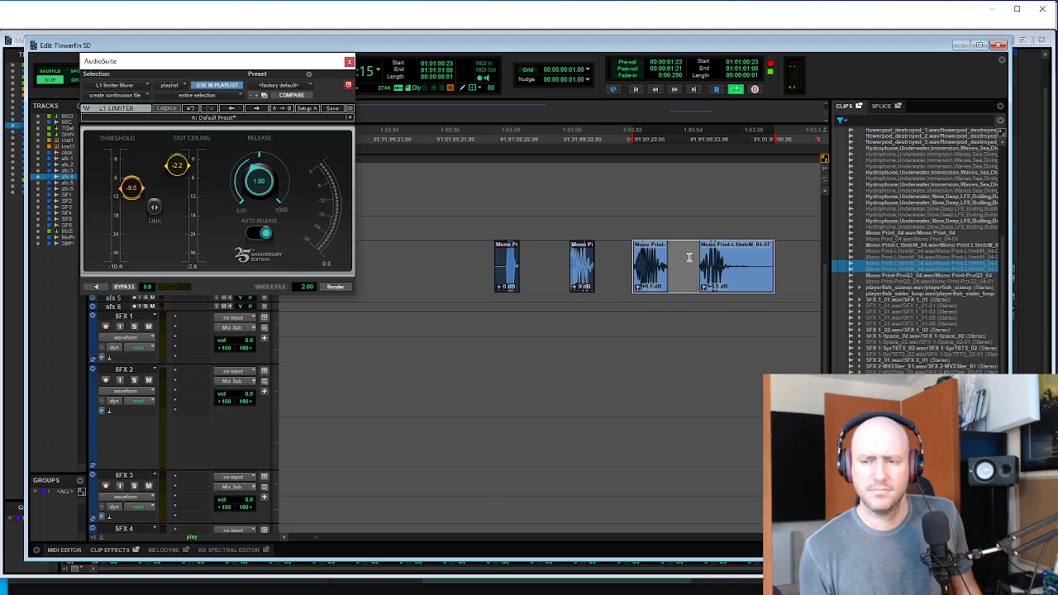
pyautogui.click(690, 256)
pyautogui.press('r')
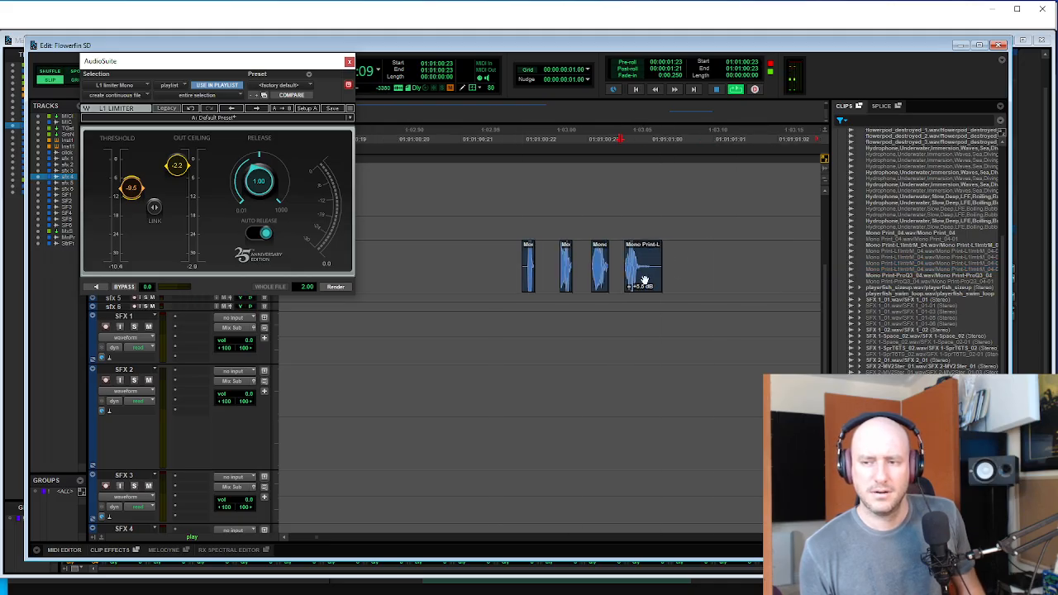
# - Preview MetaFlanger Mono on all four hits and browse its presets to the Hedges - Flangelics preset
pyautogui.click(644, 281)
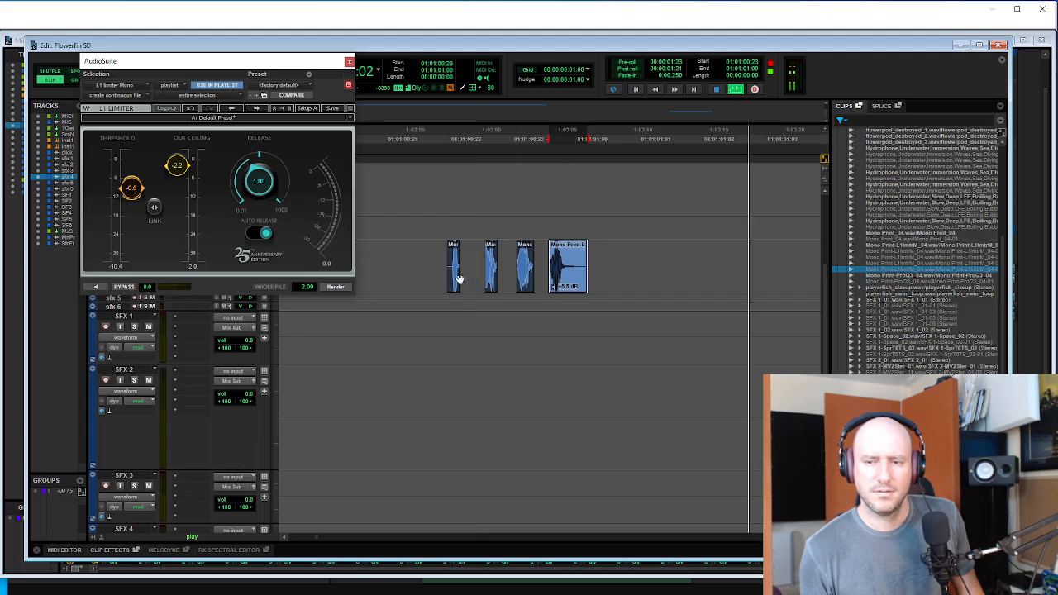
pyautogui.keyDown('shift'); pyautogui.click(456, 280); pyautogui.keyUp('shift')
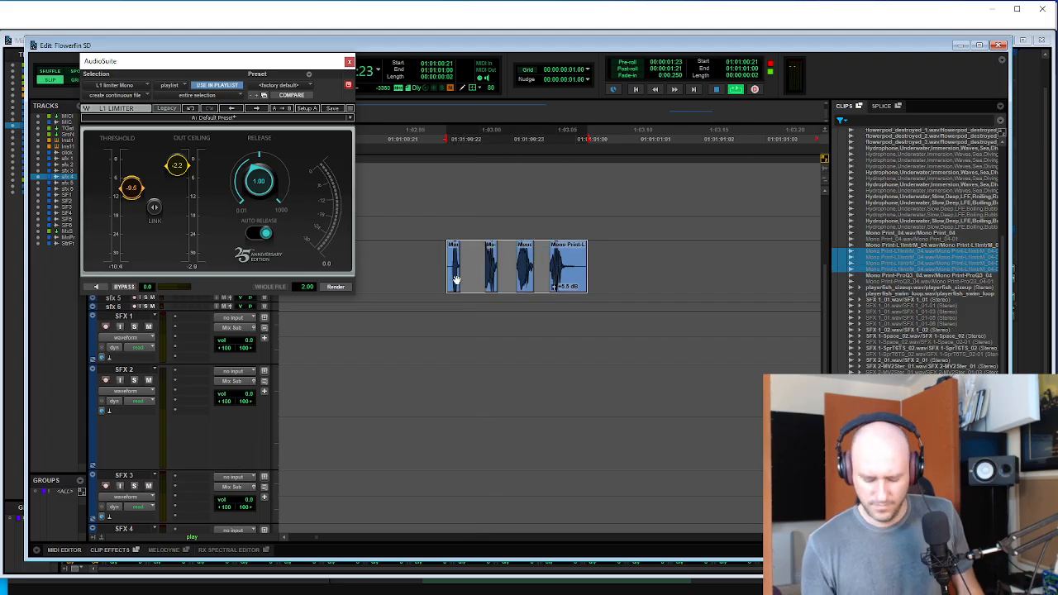
pyautogui.moveTo(145, 76); pyautogui.dragTo(111, 135)
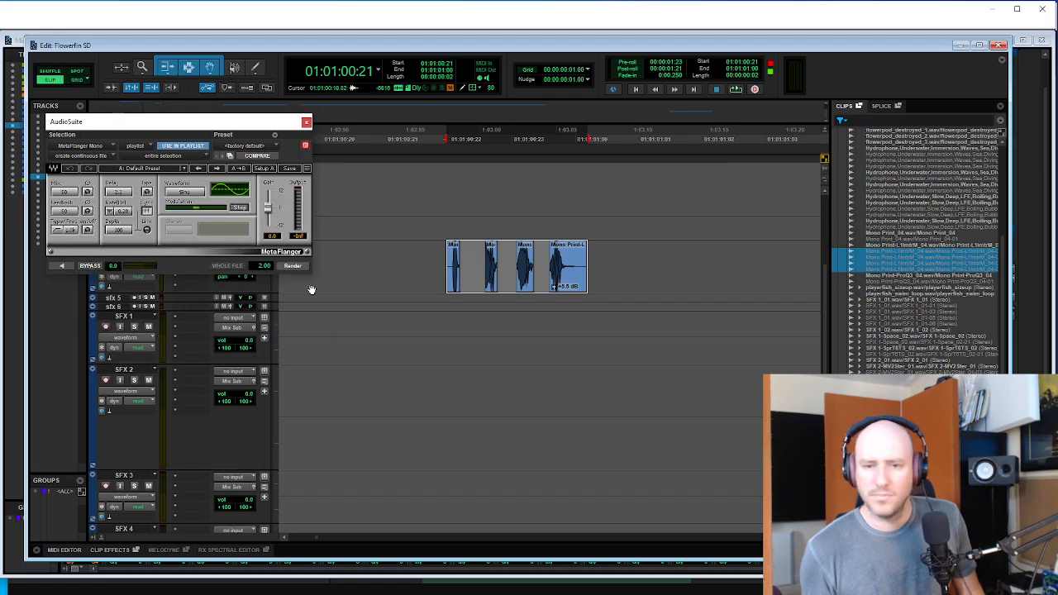
pyautogui.click(60, 266)
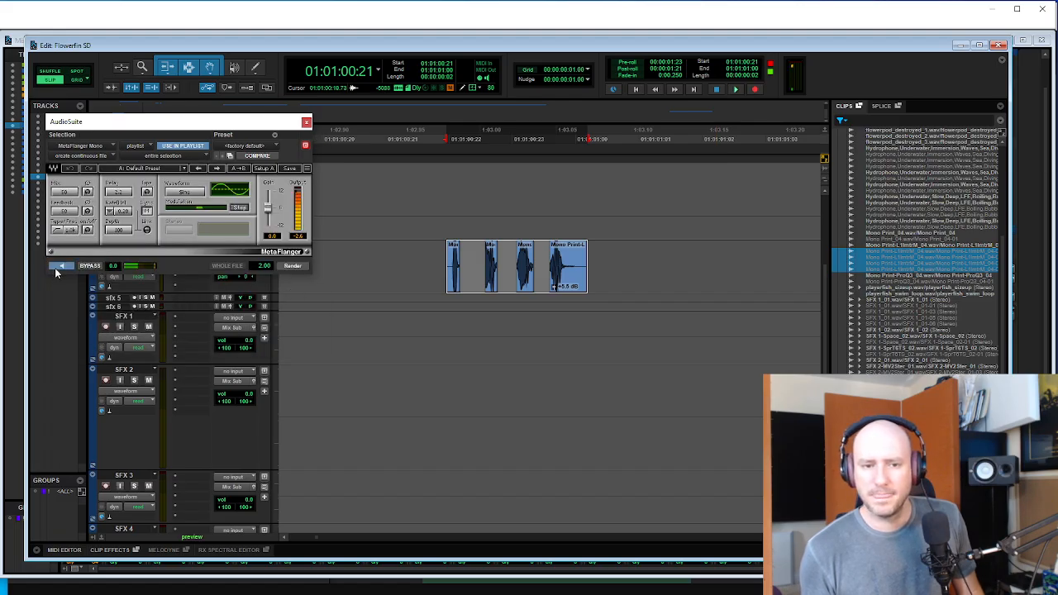
pyautogui.click(198, 168)
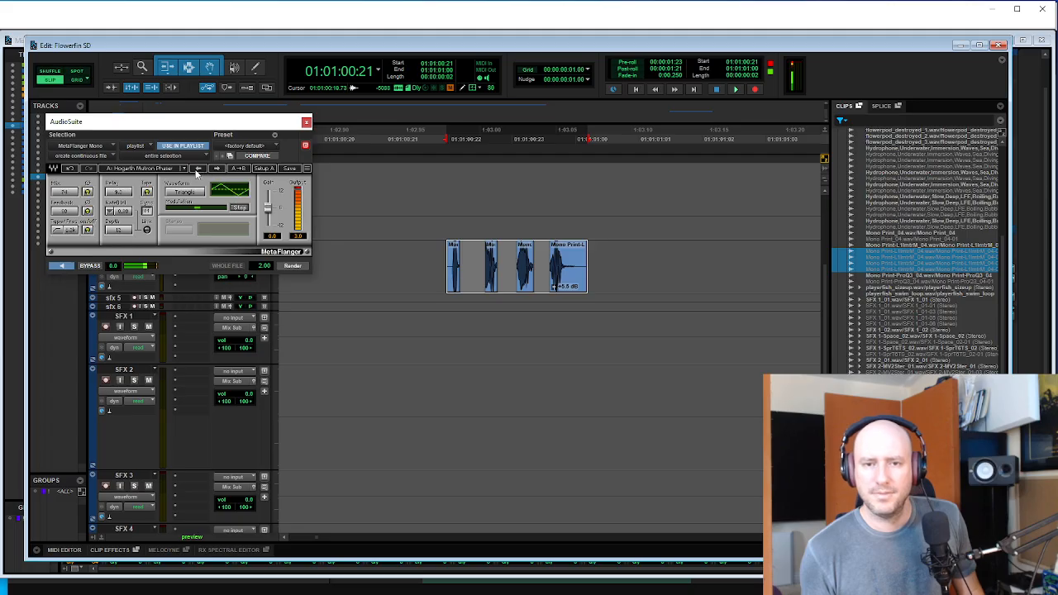
pyautogui.click(199, 168)
pyautogui.click(199, 168)
pyautogui.click(198, 168)
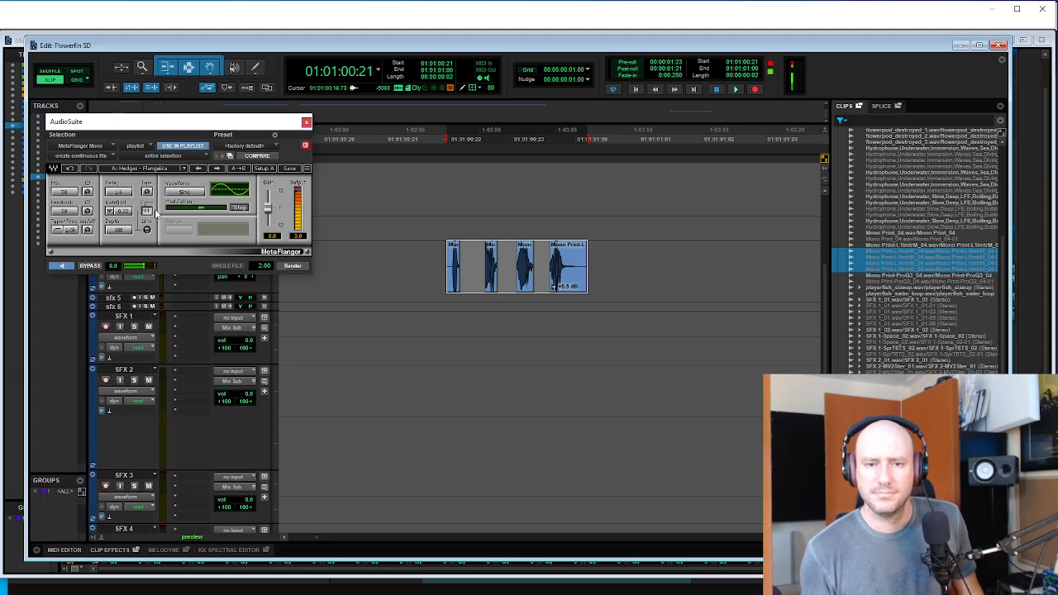
# - Lower the MetaFlanger mix to 1, render the four hits, play back the result and undo the render
pyautogui.moveTo(78, 196); pyautogui.dragTo(78, 208)
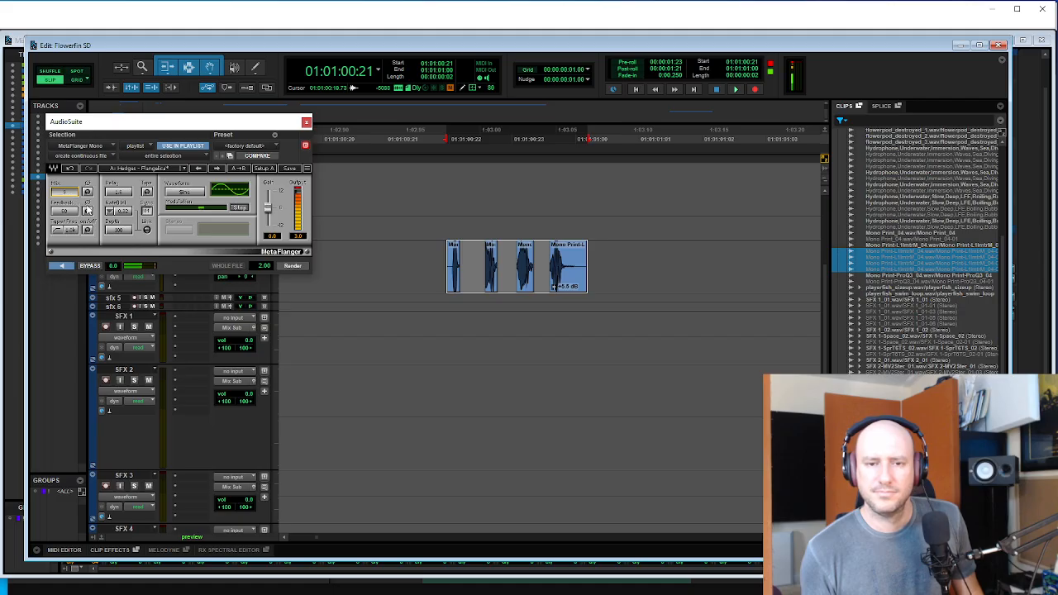
pyautogui.click(299, 267)
pyautogui.click(435, 261)
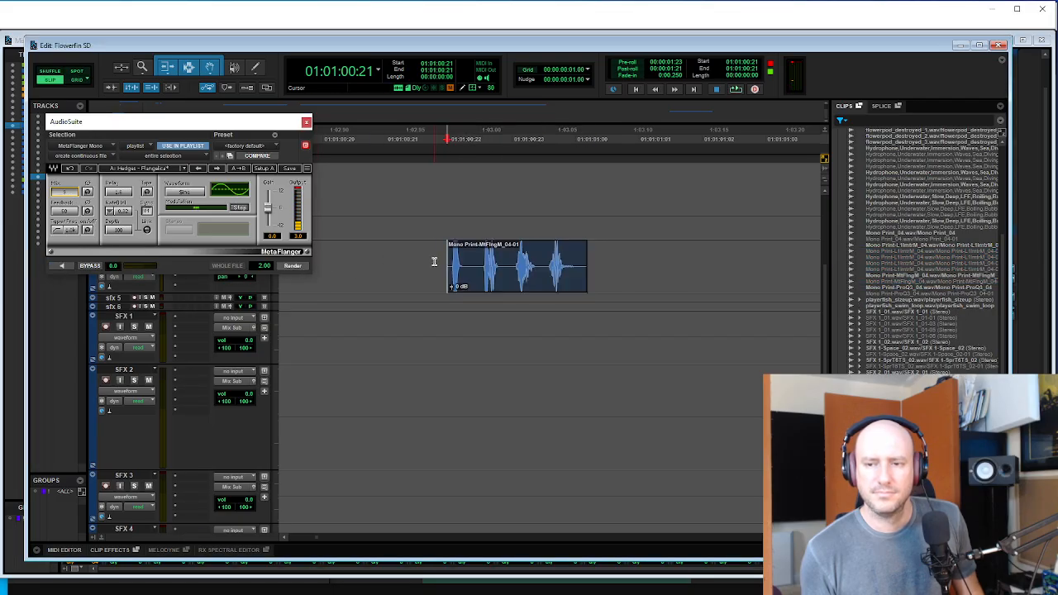
pyautogui.press('space')
pyautogui.hotkey('ctrl', 'z')
# - Consolidate the four hits on sfx 4 into a single clip
pyautogui.click(540, 281)
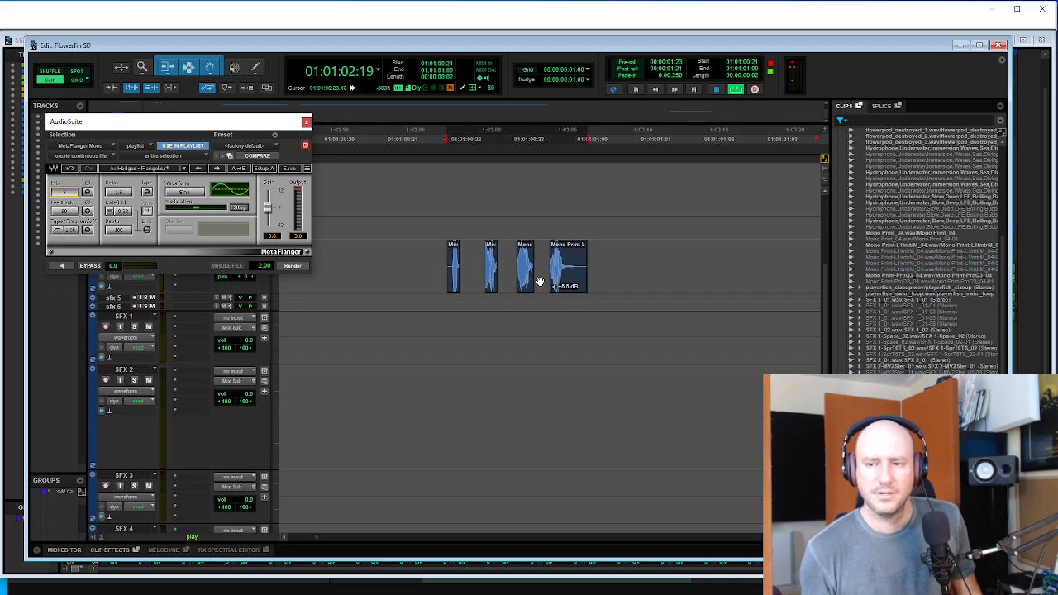
pyautogui.click(457, 279)
pyautogui.keyDown('shift'); pyautogui.click(560, 275); pyautogui.keyUp('shift')
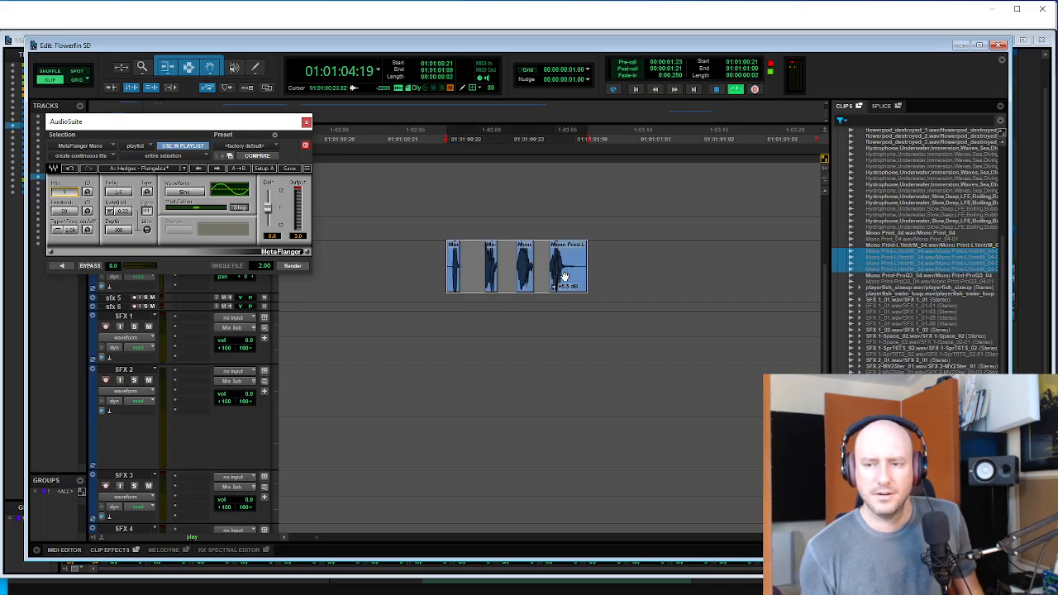
pyautogui.hotkey('alt', 'shift', '3')
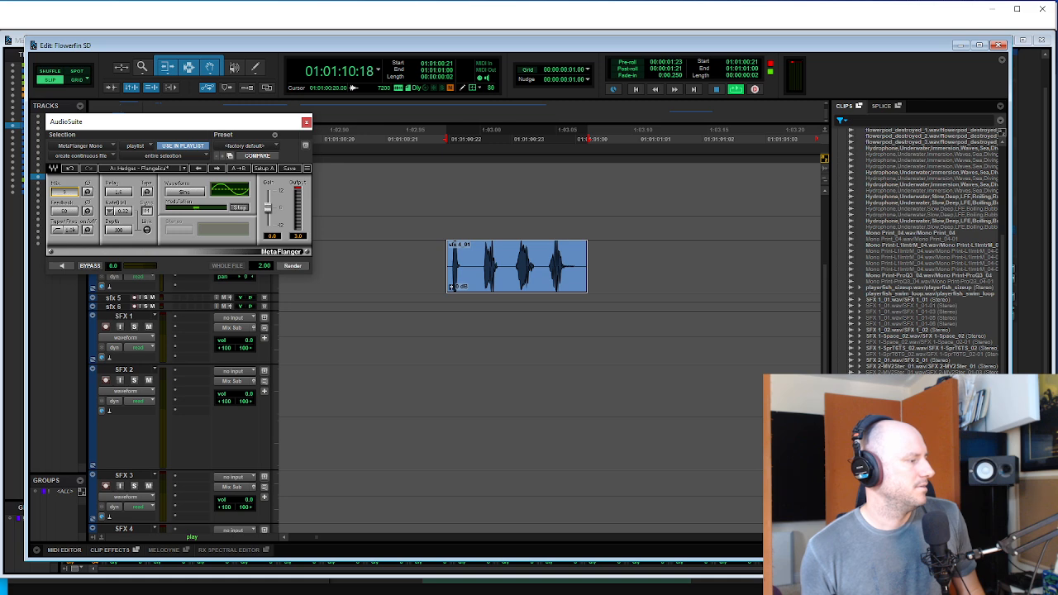
# - Try RX 9 De-click on the consolidated clip, previewing clicks only with sensitivity lowered to 1.5
pyautogui.click(324, 304)
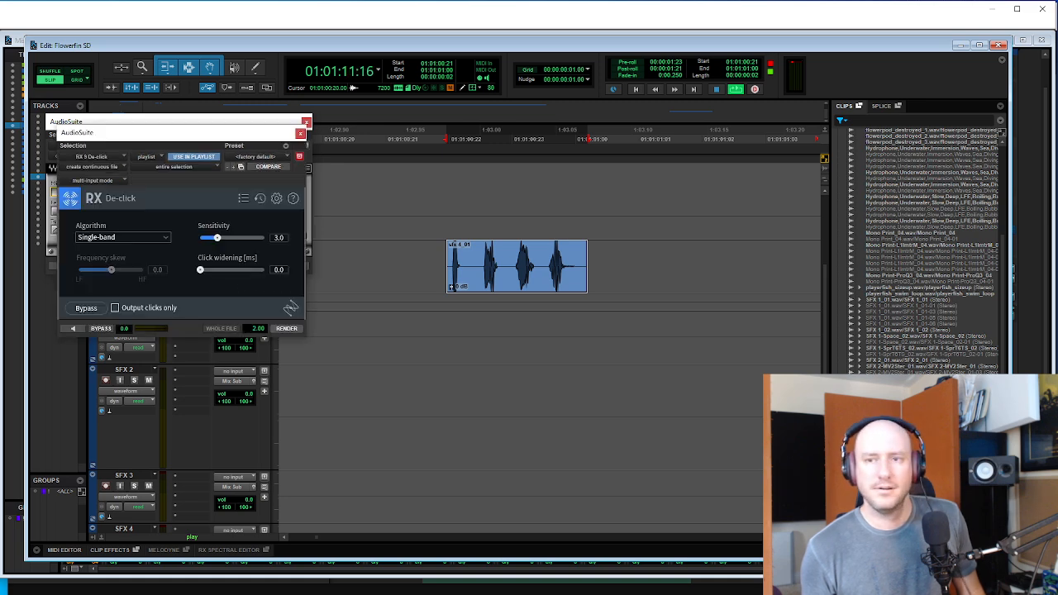
pyautogui.click(296, 329)
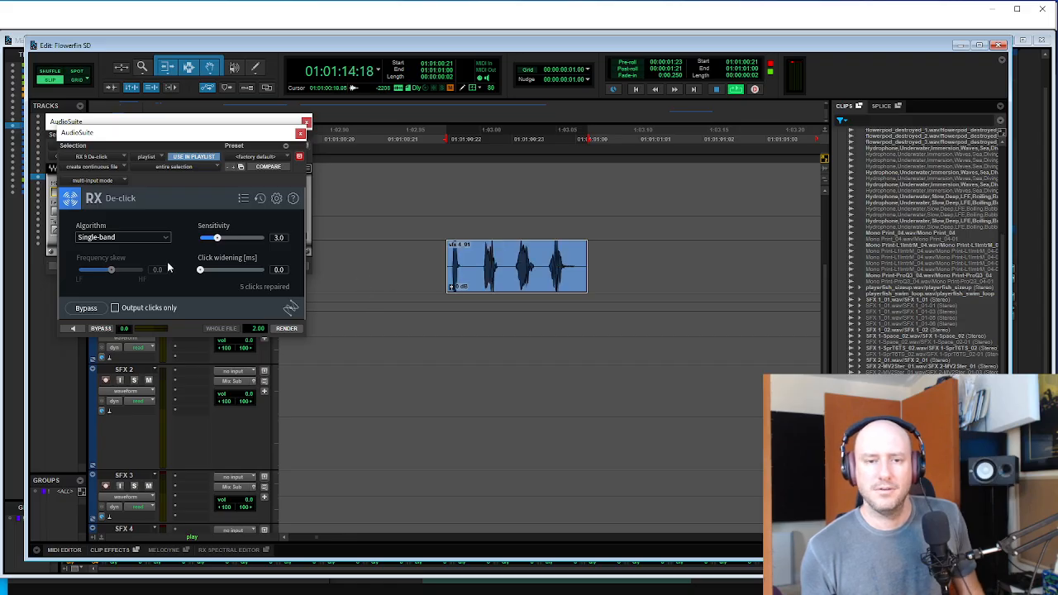
pyautogui.press('space')
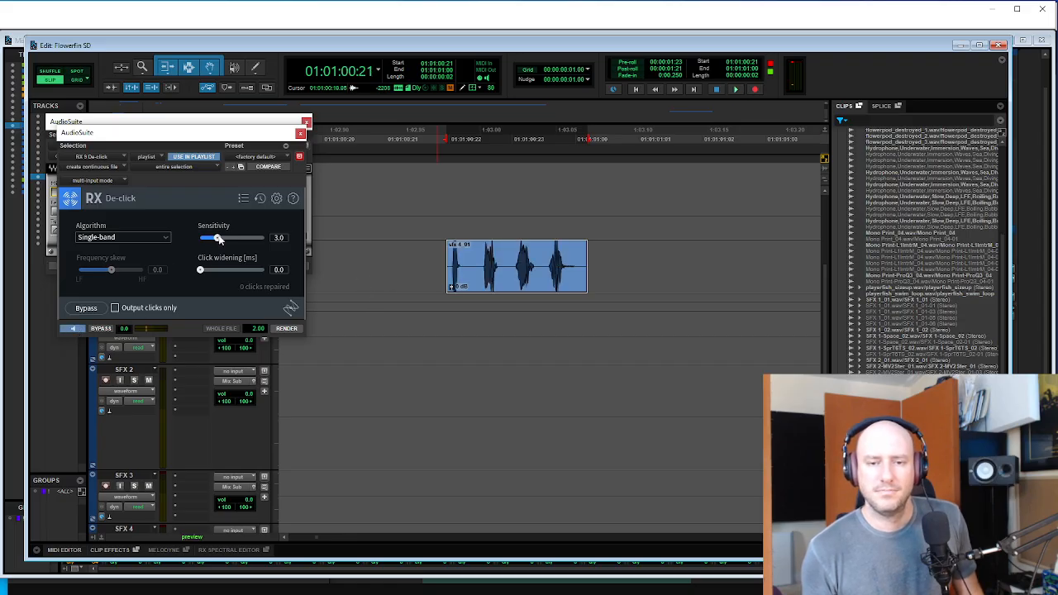
pyautogui.moveTo(218, 239); pyautogui.dragTo(208, 238)
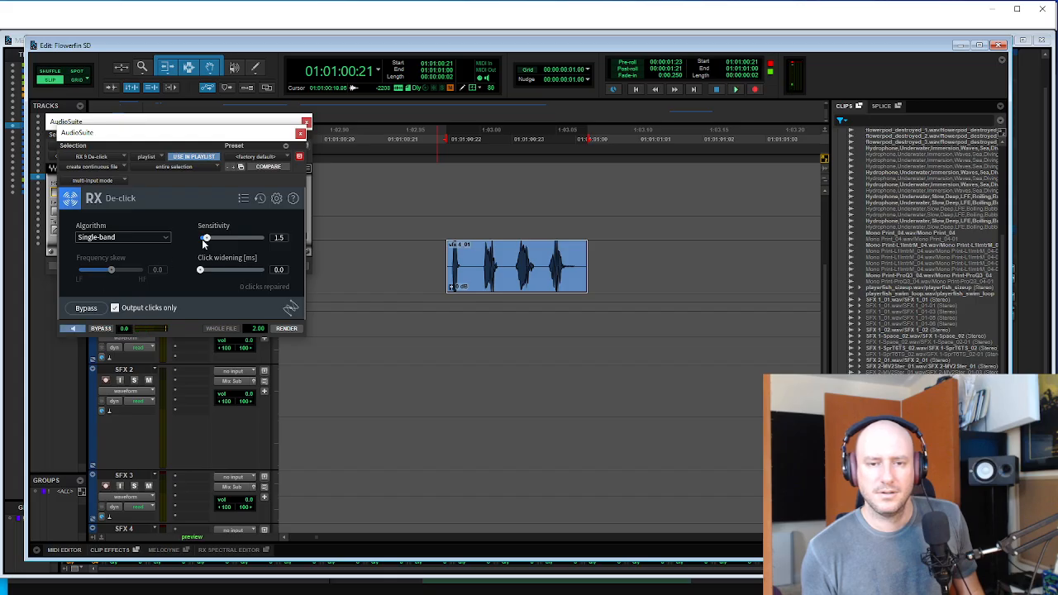
pyautogui.click(74, 328)
# - Inspect the consolidated clip's waveform up close and preview De-click with sensitivity at 0.5
pyautogui.click(466, 248)
pyautogui.press('t')
pyautogui.press('t')
pyautogui.click(539, 289)
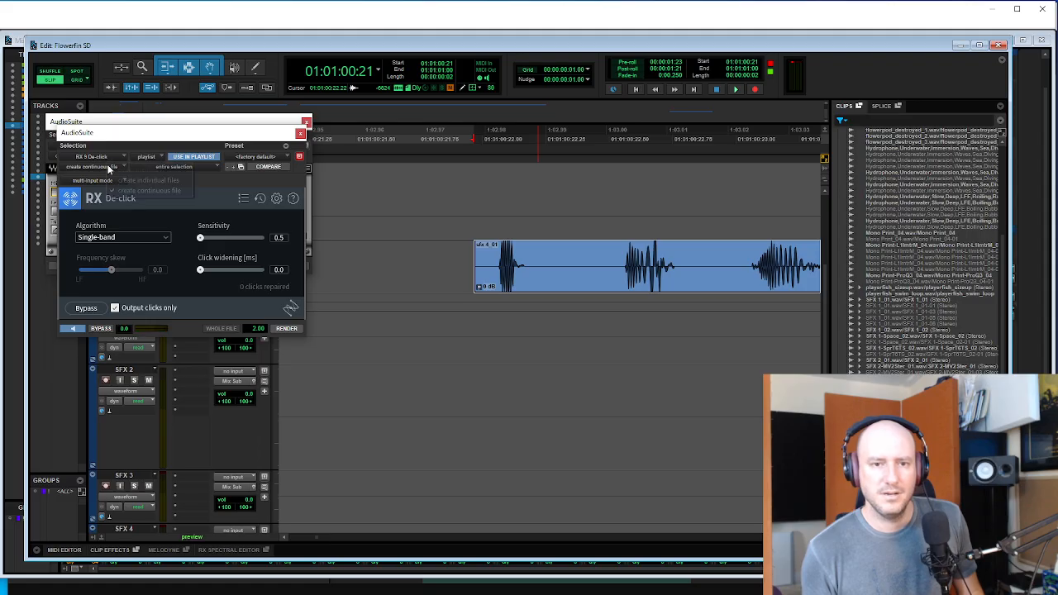
# - Switch the processing to RX 9 De-crackle and preview the crackle only on the consolidated clip
pyautogui.click(108, 157)
pyautogui.moveTo(141, 236)
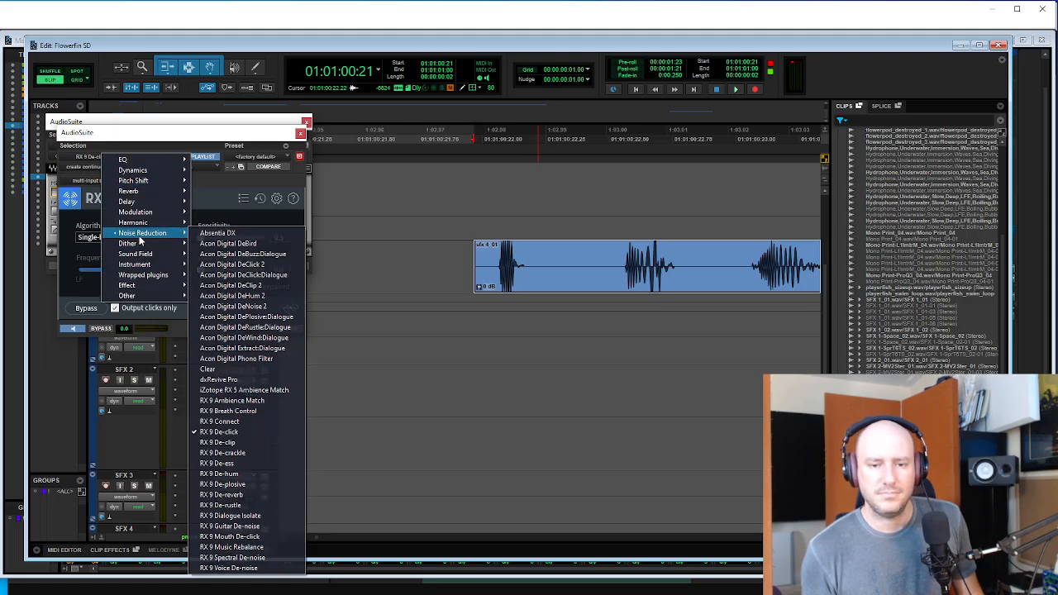
pyautogui.click(230, 451)
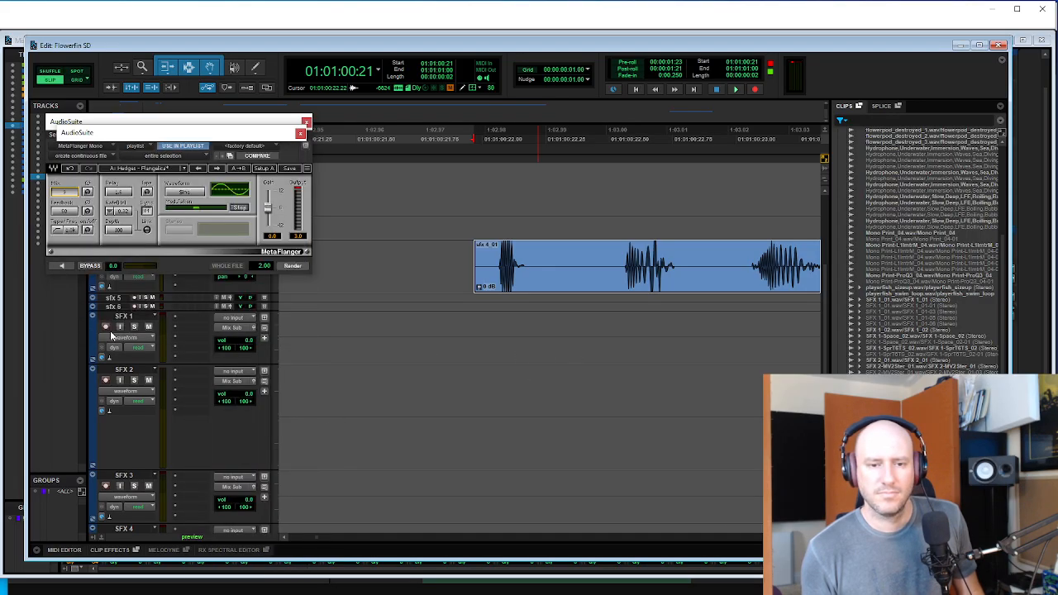
pyautogui.click(77, 328)
pyautogui.click(123, 307)
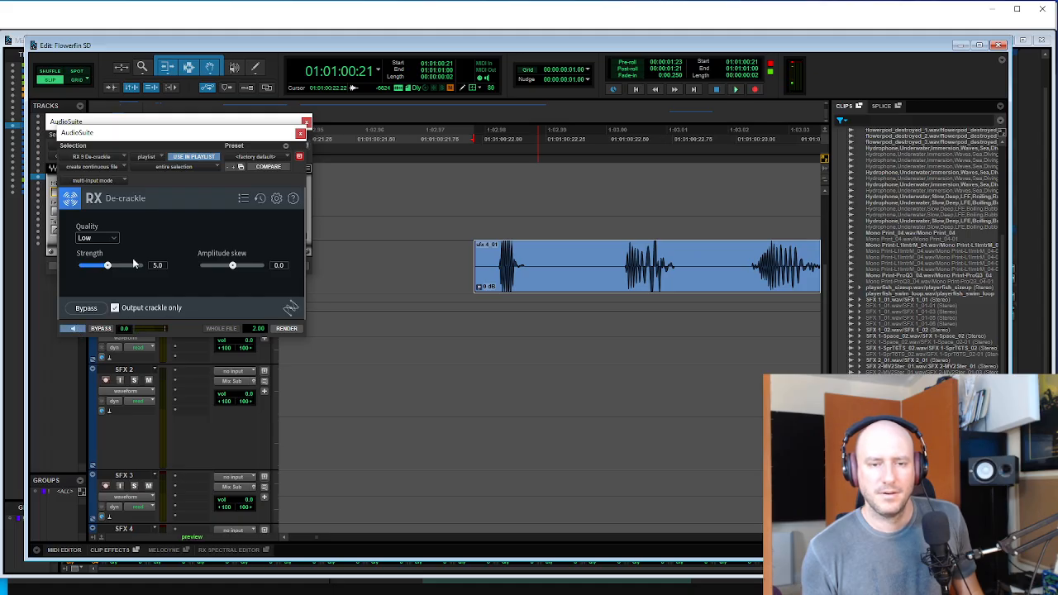
# - Set the De-crackle quality to High and preview the consolidated clip
pyautogui.click(96, 238)
pyautogui.click(87, 274)
pyautogui.click(76, 328)
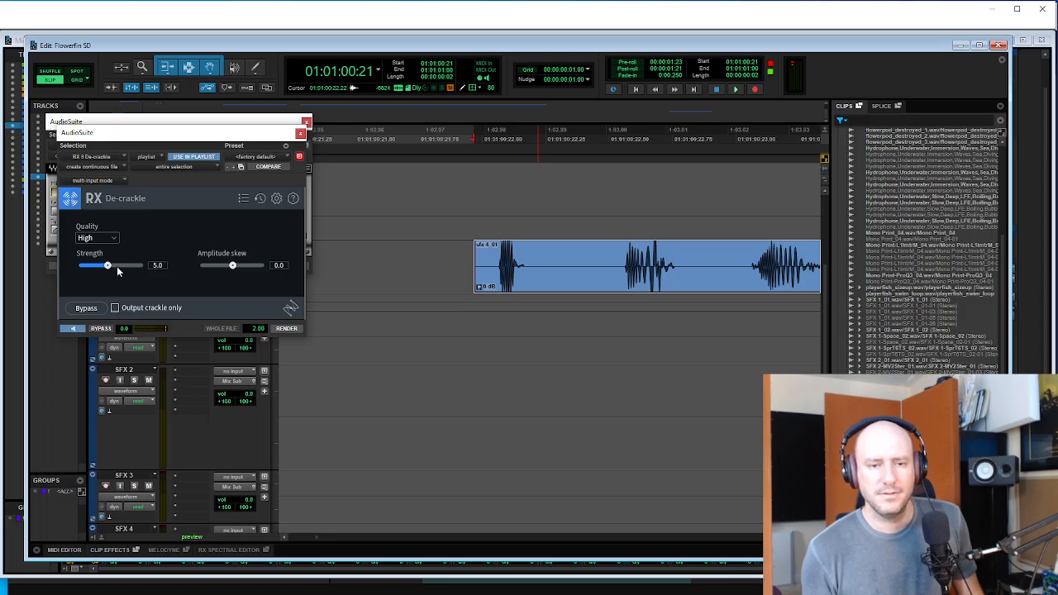
# - Try De-crackle amplitude skew values of 5.9, 3.5 and 8.6 on the consolidated clip, previewing each
pyautogui.click(83, 329)
pyautogui.moveTo(232, 266); pyautogui.dragTo(252, 267)
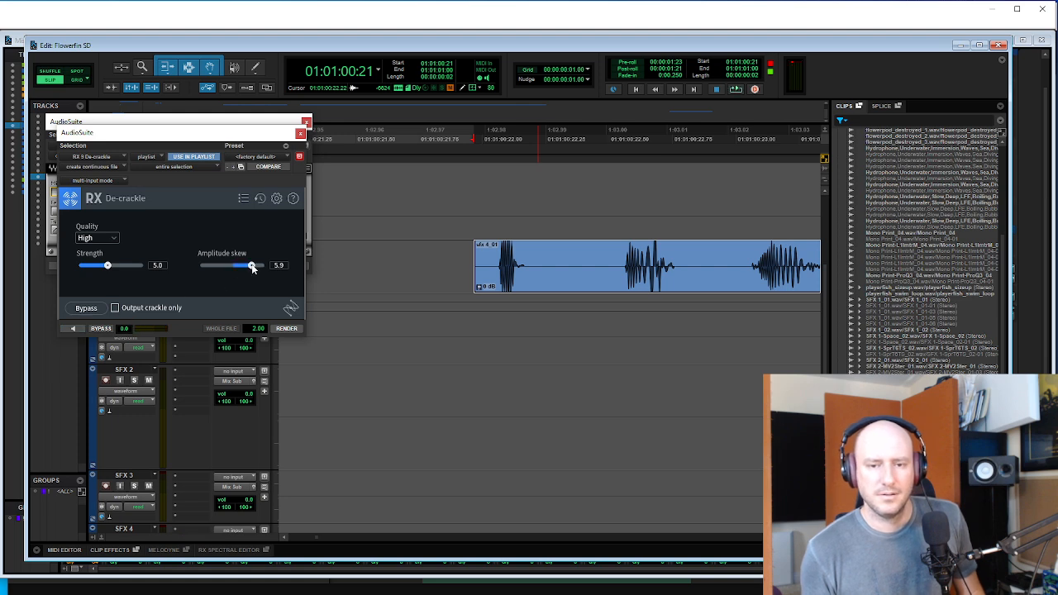
pyautogui.click(77, 328)
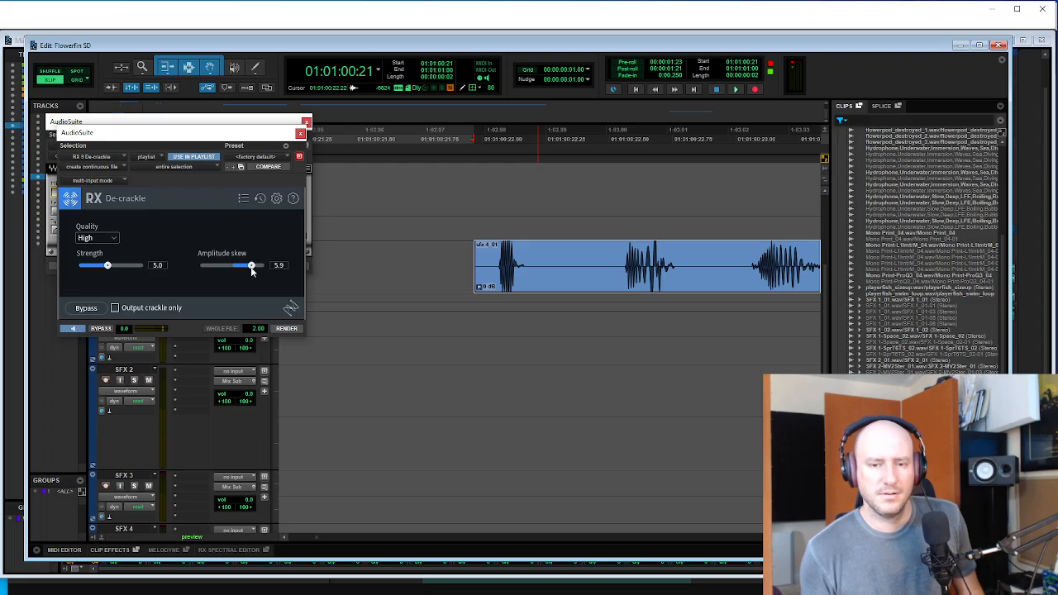
pyautogui.moveTo(255, 269); pyautogui.dragTo(244, 269)
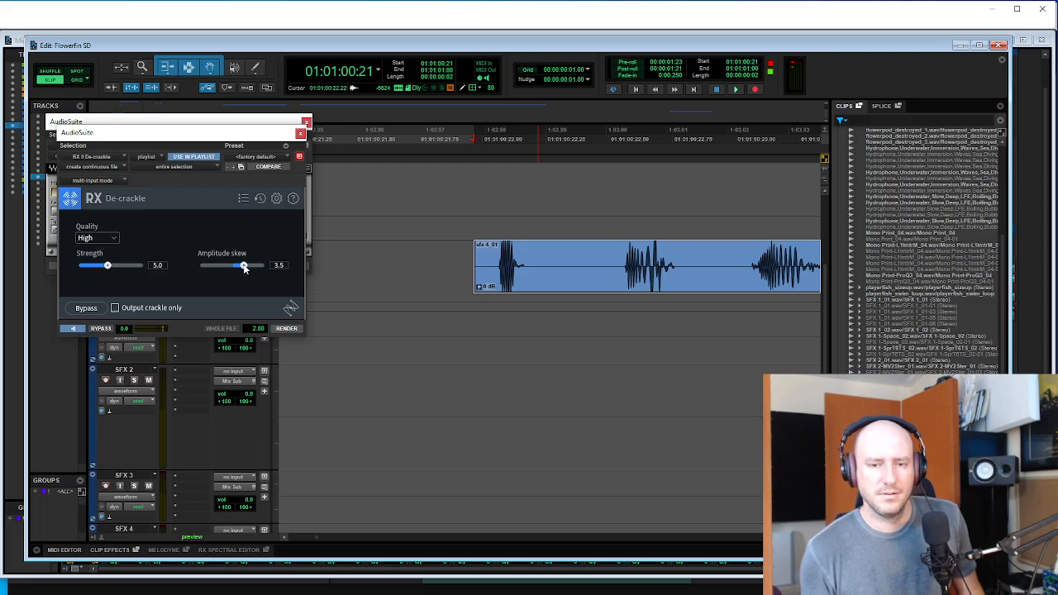
pyautogui.click(79, 328)
pyautogui.click(79, 328)
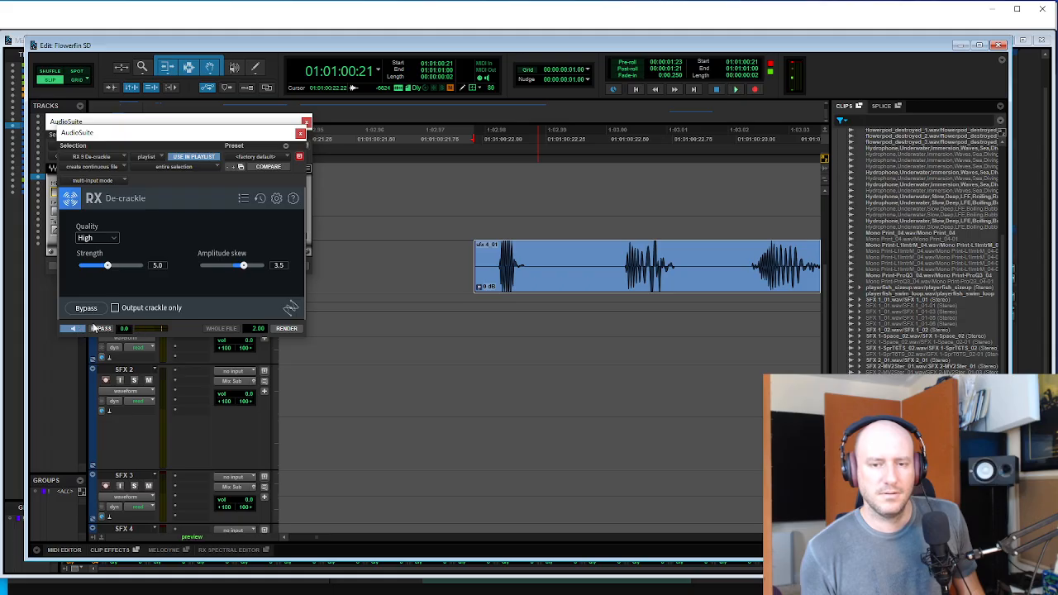
pyautogui.moveTo(244, 266); pyautogui.dragTo(261, 268)
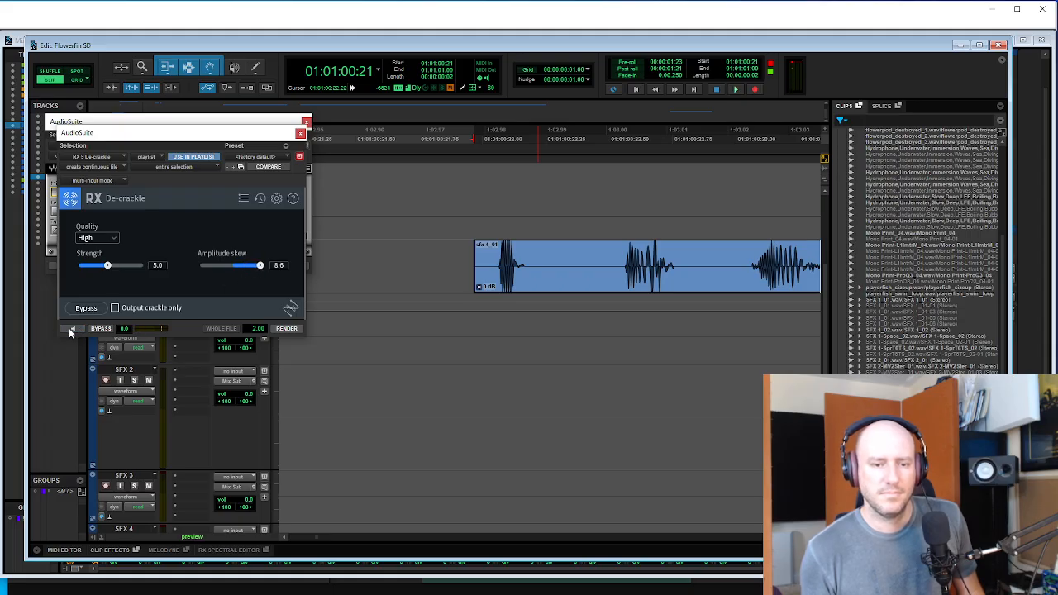
pyautogui.click(72, 329)
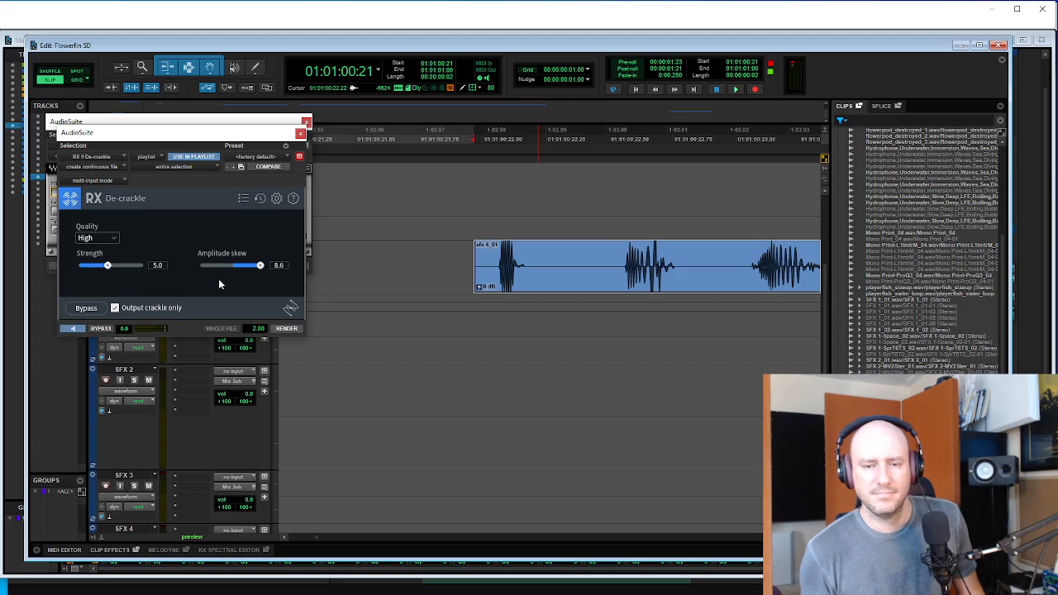
# - Preview the crackle only at amplitude skews of -7.1 and -10.0, and close De-crackle without rendering
pyautogui.moveTo(259, 268); pyautogui.dragTo(209, 268)
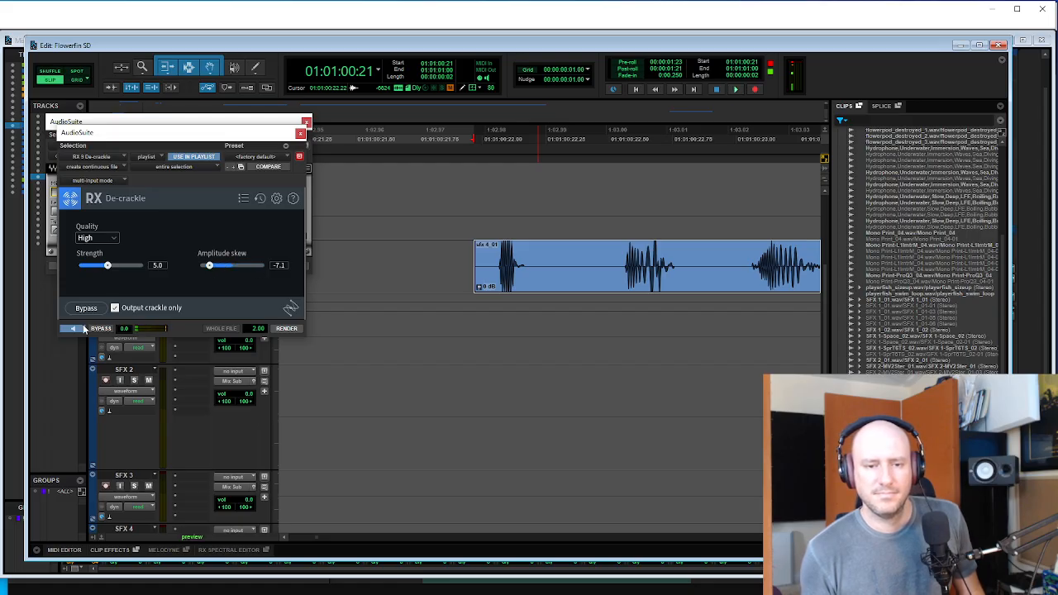
pyautogui.moveTo(209, 266); pyautogui.dragTo(265, 267)
pyautogui.moveTo(263, 267); pyautogui.dragTo(200, 266)
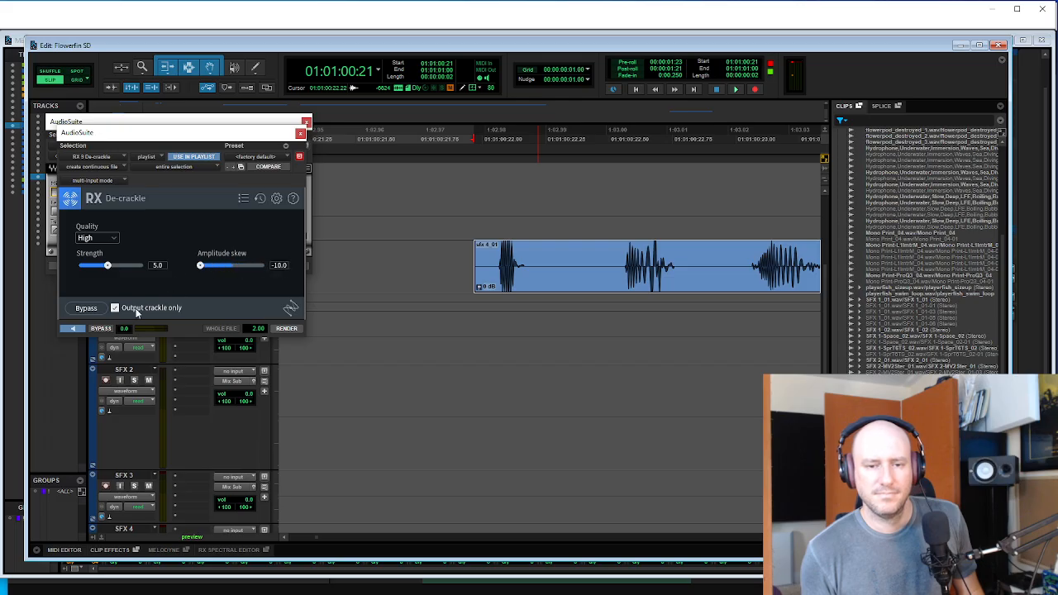
pyautogui.click(83, 330)
pyautogui.click(215, 264)
pyautogui.click(299, 134)
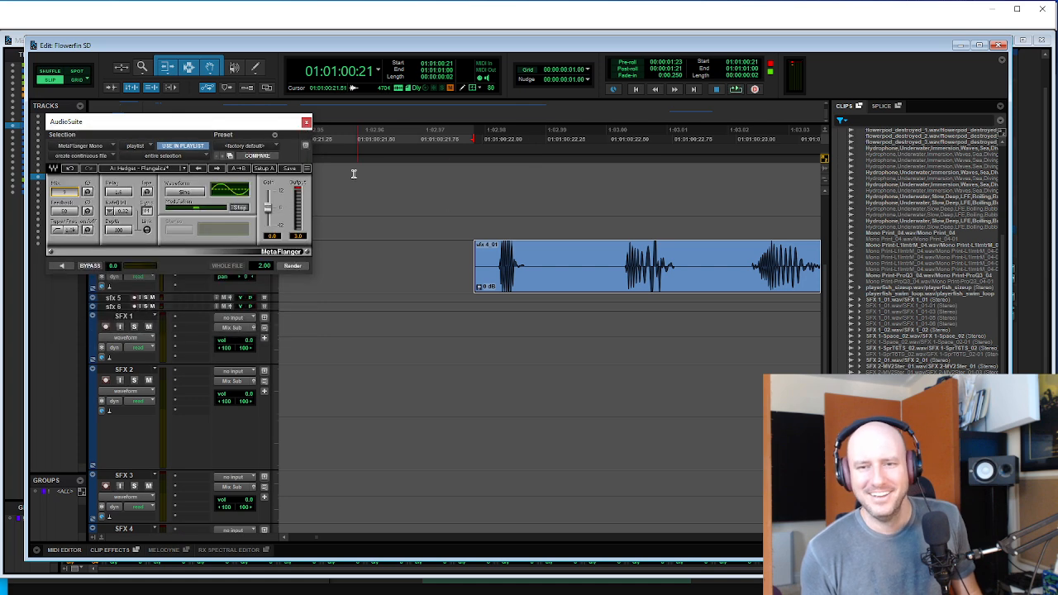
# - Play back the consolidated clip on the sfx 4 track from its start
pyautogui.click(428, 246)
pyautogui.press('Tab')
pyautogui.press('space')
pyautogui.press('r')
pyautogui.press('r')
pyautogui.press('space')
pyautogui.press('space')
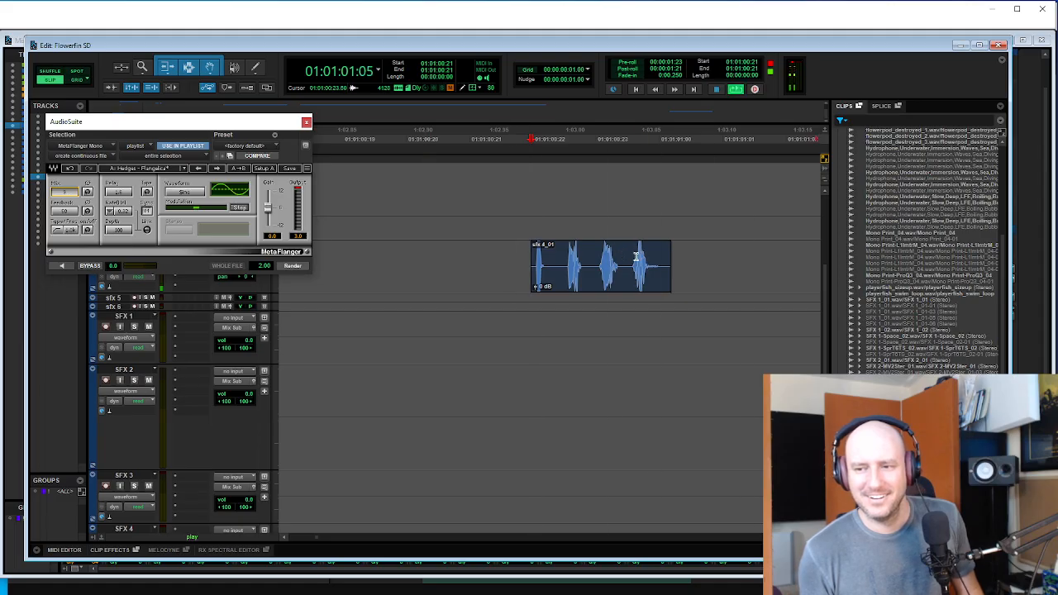
pyautogui.press('space')
# - Split the sfx 4 clip just after its third burst and fade out that burst's tail
pyautogui.click(618, 256)
pyautogui.press('t')
pyautogui.press('t')
pyautogui.press('t')
pyautogui.click(509, 253)
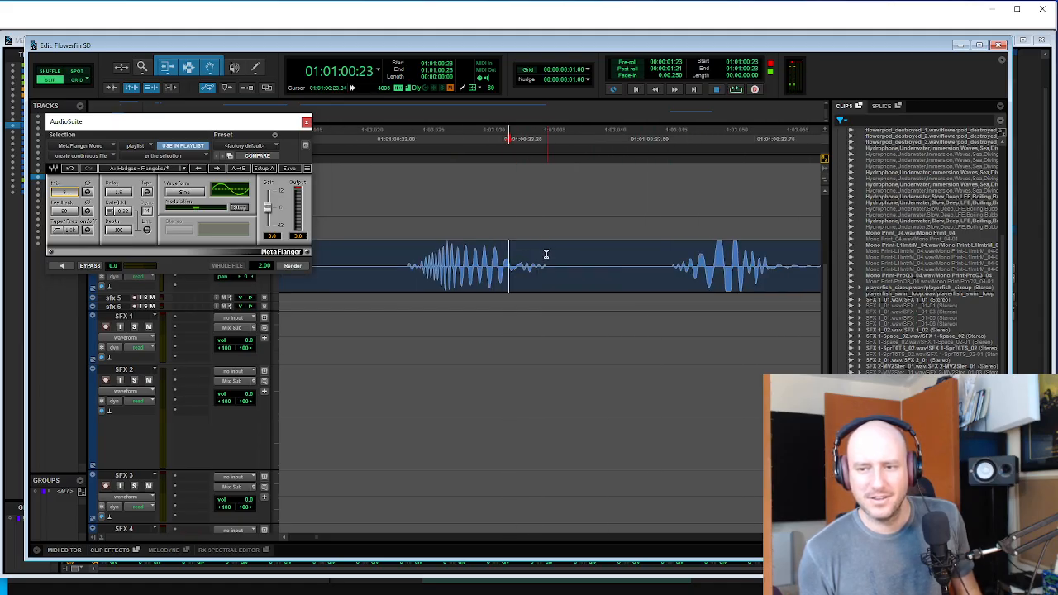
pyautogui.click(546, 255)
pyautogui.press('b')
pyautogui.click(524, 252)
pyautogui.press('g')
# - Trim the silence off the start of the clip holding the fourth burst on sfx 4
pyautogui.click(463, 255)
pyautogui.press('space')
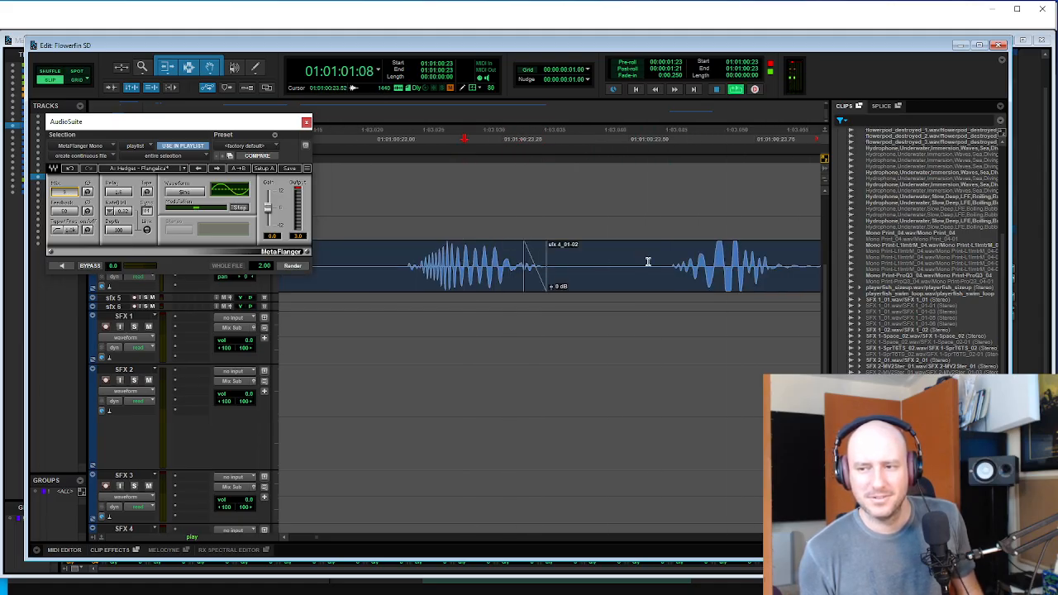
pyautogui.click(672, 258)
pyautogui.press('a')
# - Audition the edited sfx 4 bursts from several starting points to check the new fade and trim
pyautogui.press('space')
pyautogui.click(387, 252)
pyautogui.press('space')
pyautogui.press('r')
pyautogui.press('r')
pyautogui.press('r')
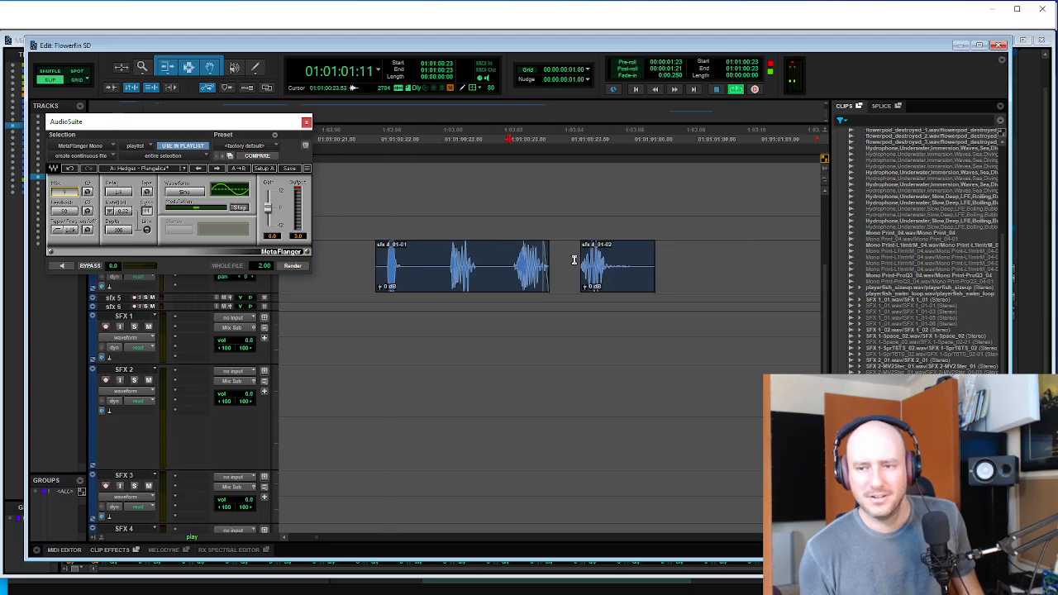
pyautogui.press('space')
pyautogui.click(462, 259)
pyautogui.press('space')
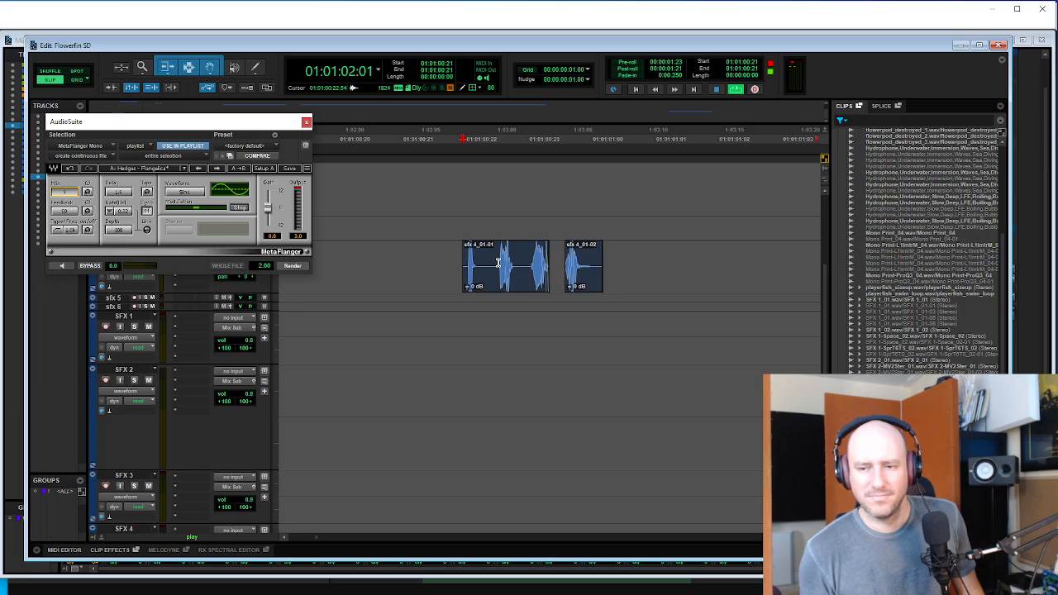
pyautogui.press('space')
pyautogui.press('space')
pyautogui.press('space')
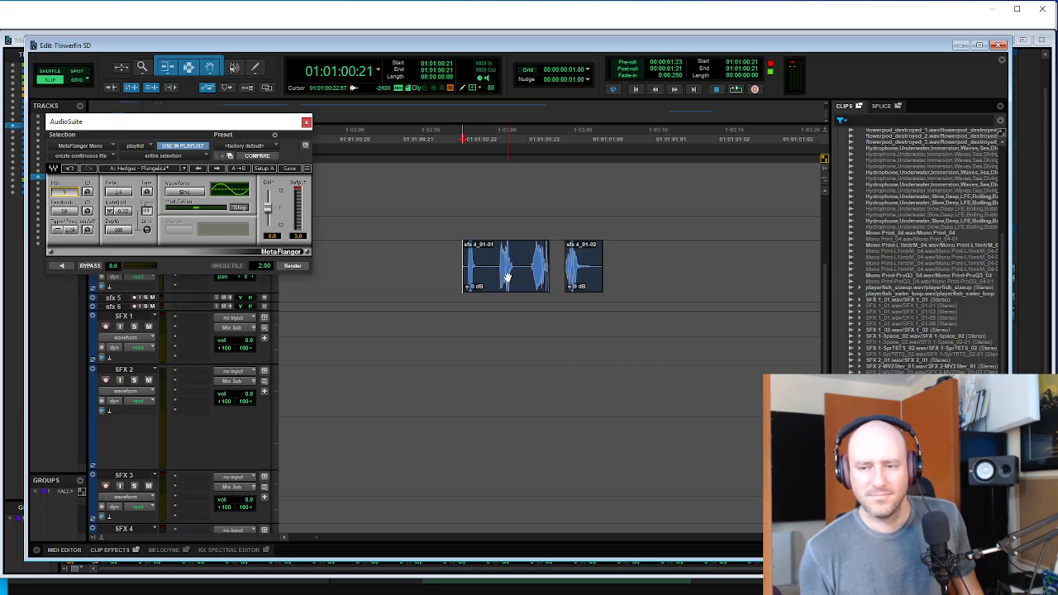
# - Consolidate the two sfx 4 clips into one and close the MetaFlanger window
pyautogui.keyDown('shift'); pyautogui.click(586, 279); pyautogui.keyUp('shift')
pyautogui.hotkey('alt', 'shift', '3')
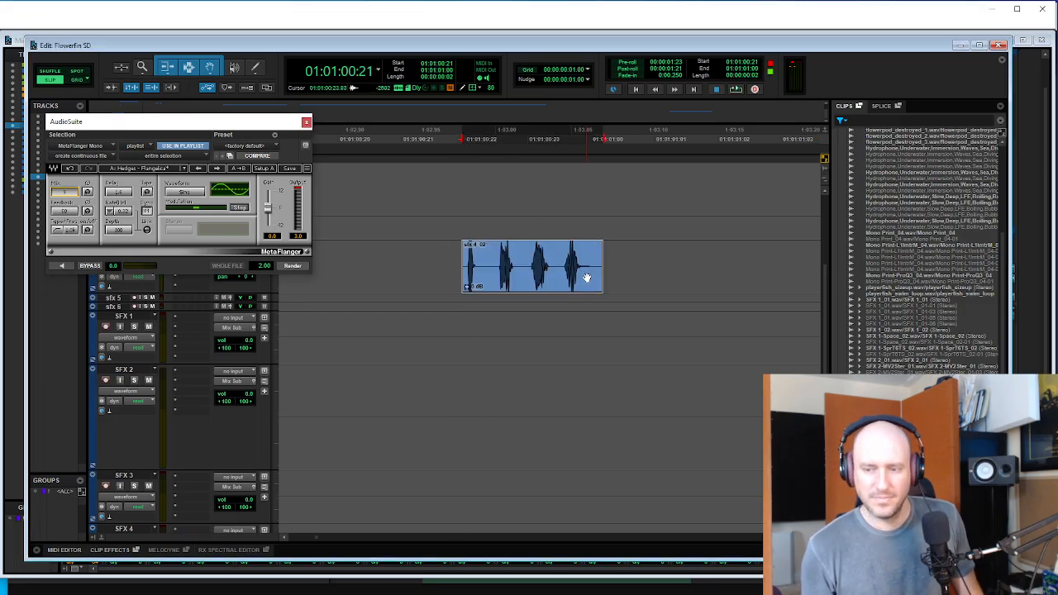
pyautogui.hotkey('ctrl', 'w')
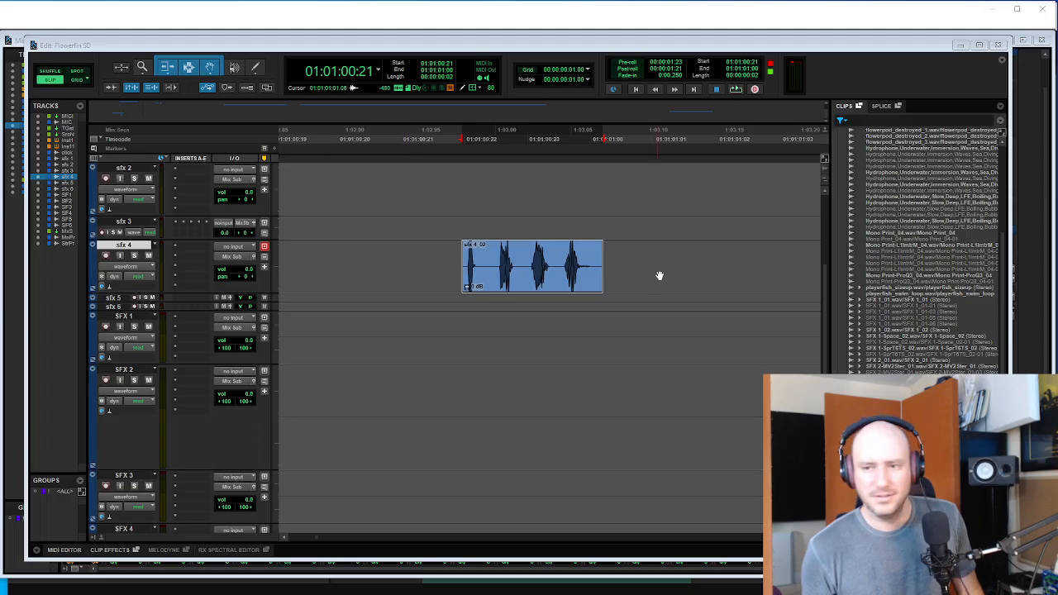
# - Try time-compressing the consolidated sfx 4 clip to two shorter lengths with the TCE Trim tool, auditioning and undoing each
pyautogui.click(517, 282)
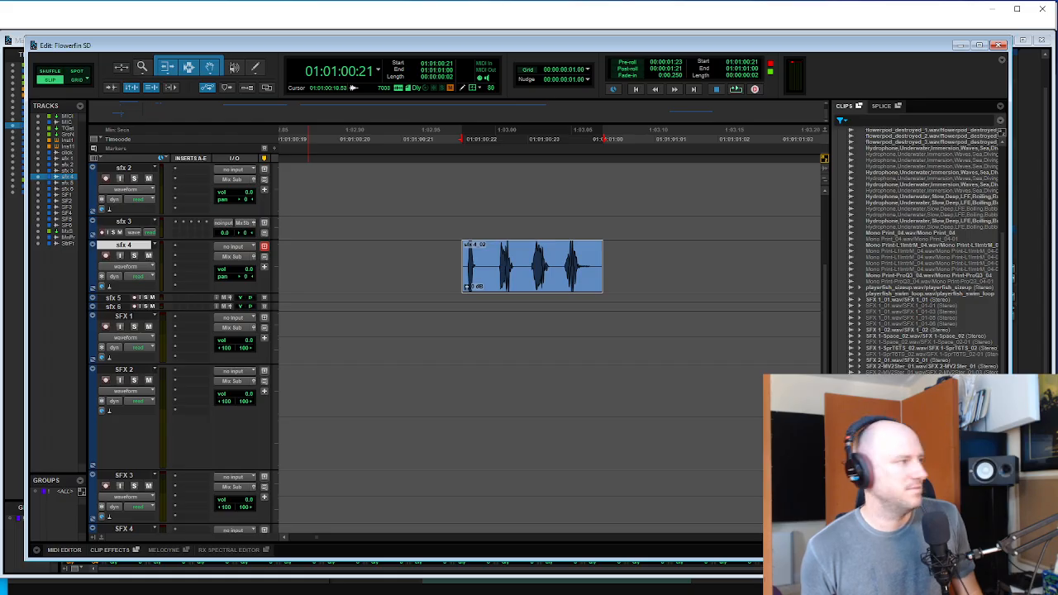
pyautogui.moveTo(184, 71); pyautogui.dragTo(202, 101)
pyautogui.moveTo(602, 257); pyautogui.dragTo(576, 259)
pyautogui.press('space')
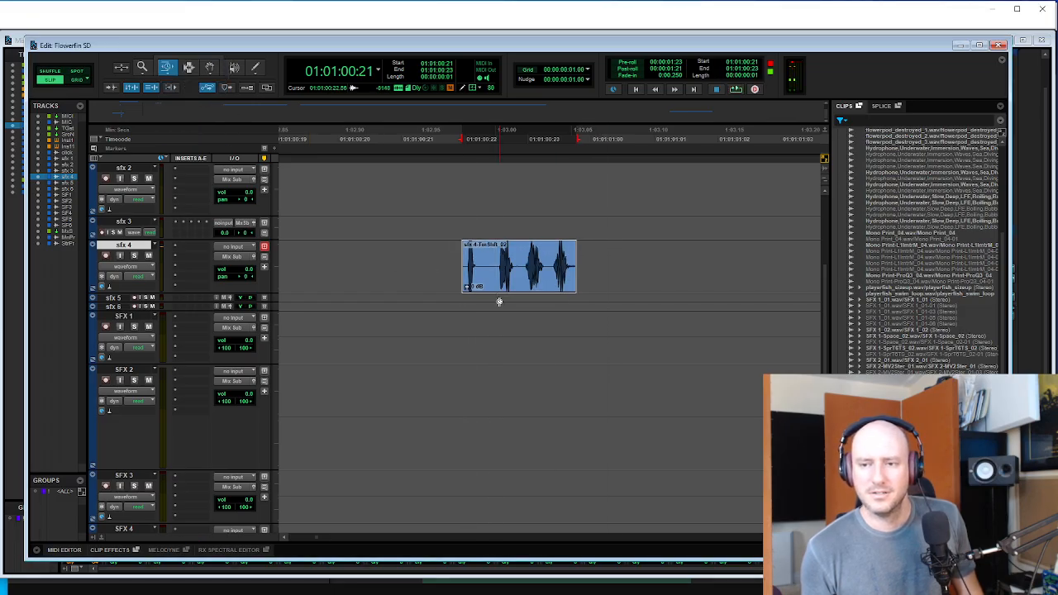
pyautogui.hotkey('ctrl', 'z')
pyautogui.moveTo(567, 263); pyautogui.dragTo(560, 259)
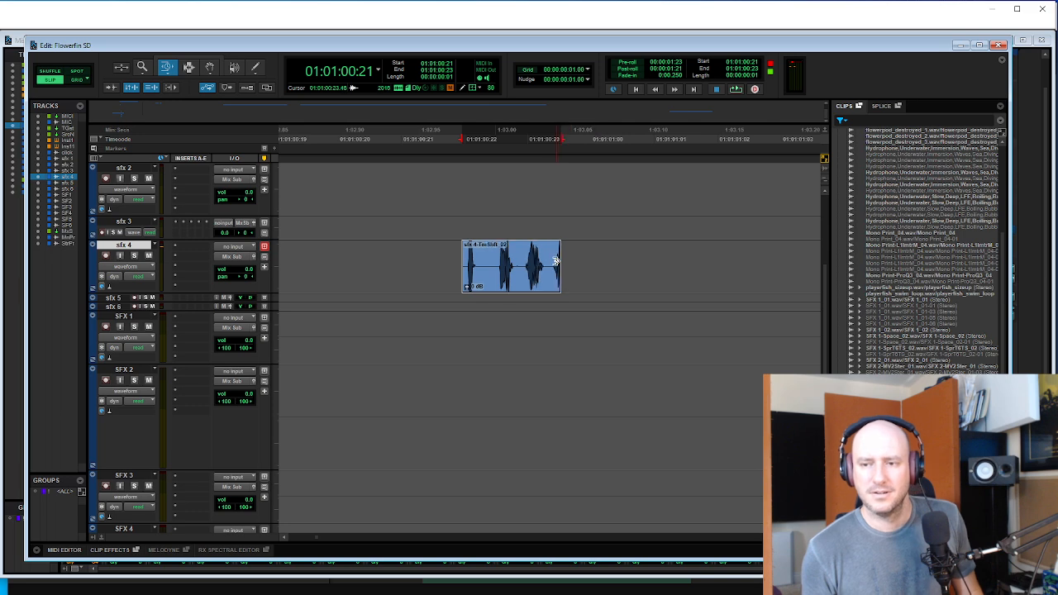
pyautogui.press('space')
pyautogui.hotkey('ctrl', 'z')
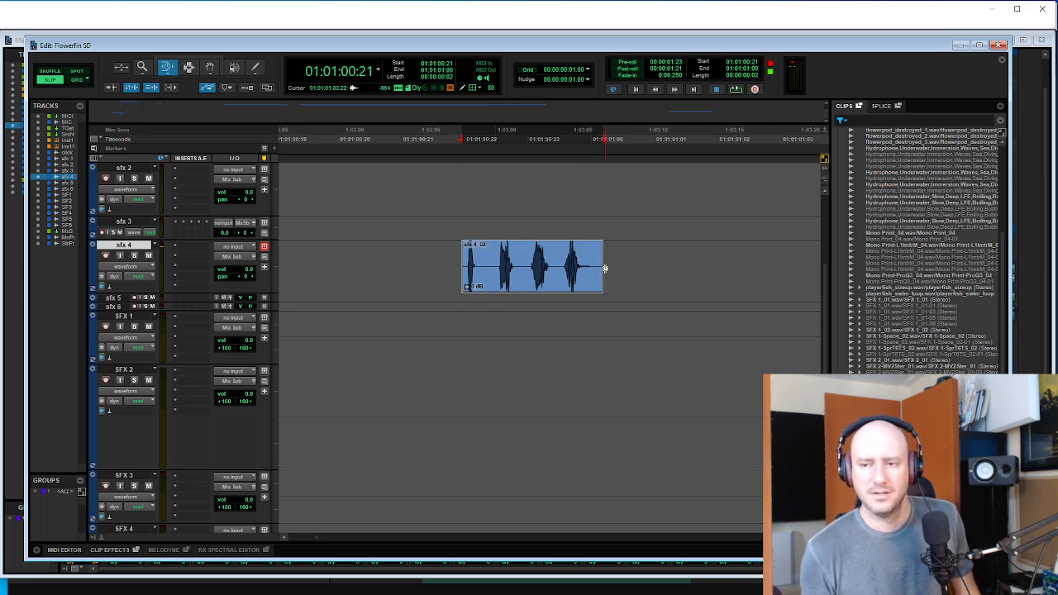
# - Try a shorter time compression with a fade-out from the third burst on the sfx 4 clip, and undo both
pyautogui.moveTo(598, 259); pyautogui.dragTo(552, 248)
pyautogui.hotkey('ctrl', 'z')
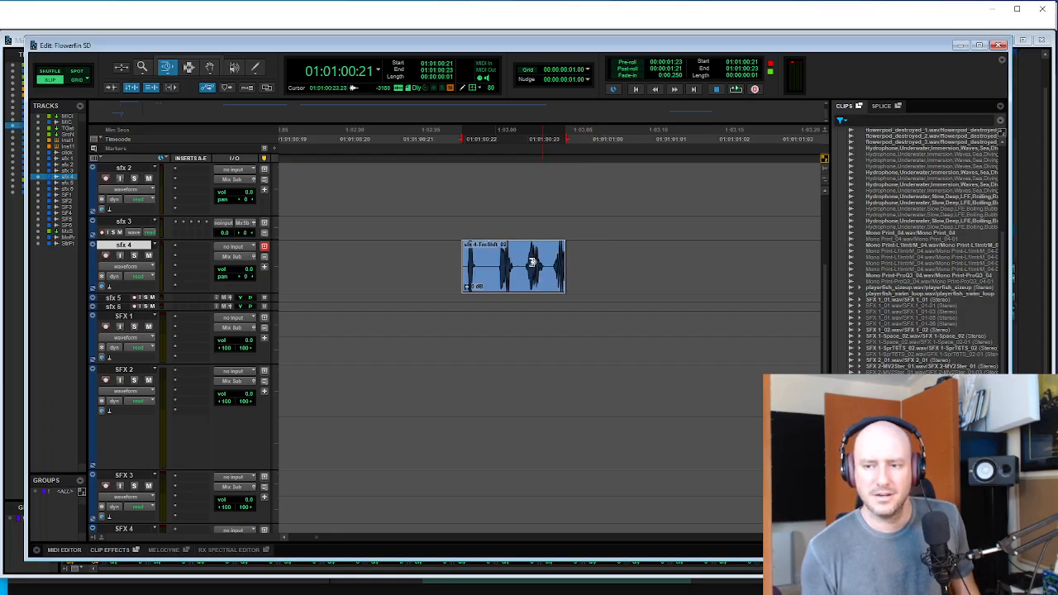
pyautogui.hotkey('ctrl', '7')
pyautogui.click(531, 254)
pyautogui.press('b')
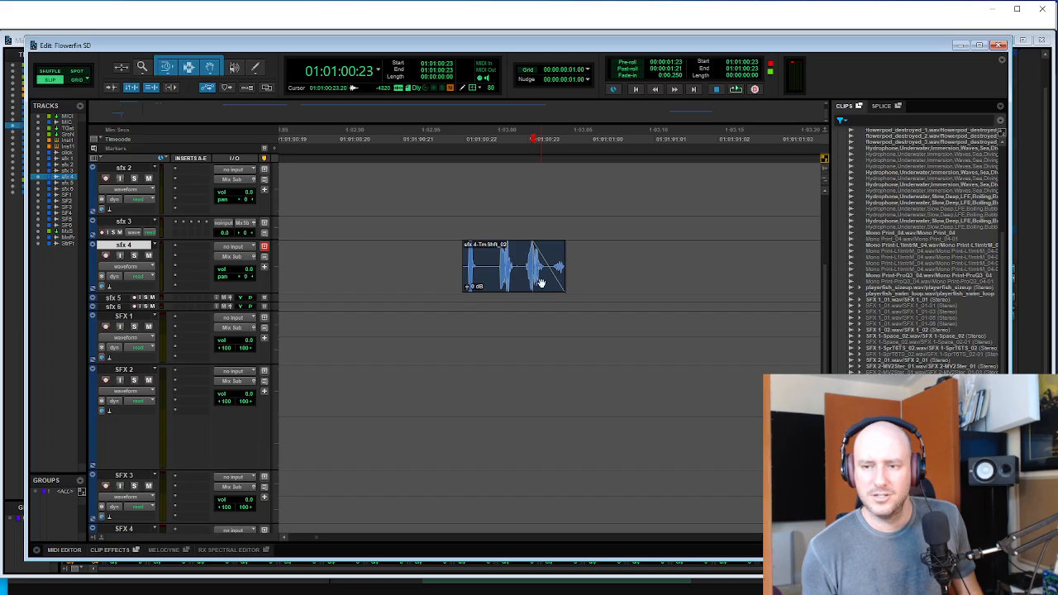
pyautogui.click(542, 284)
pyautogui.hotkey('ctrl', 'z')
pyautogui.hotkey('ctrl', 'z')
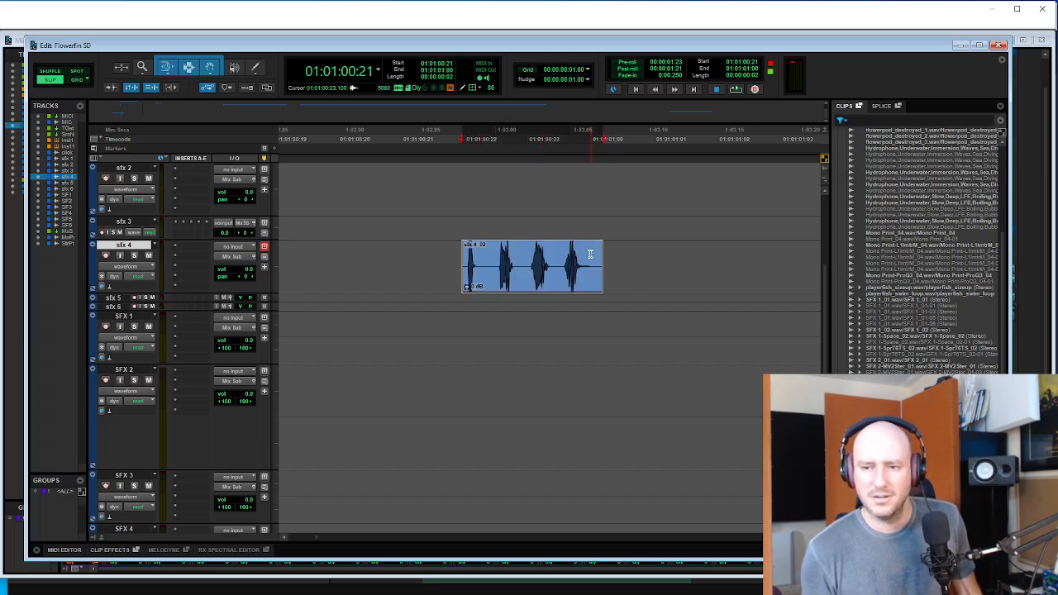
# - Time-compress the sfx 4 clip slightly from its end and play it back
pyautogui.moveTo(597, 257); pyautogui.dragTo(590, 257)
pyautogui.click(446, 258)
pyautogui.press('space')
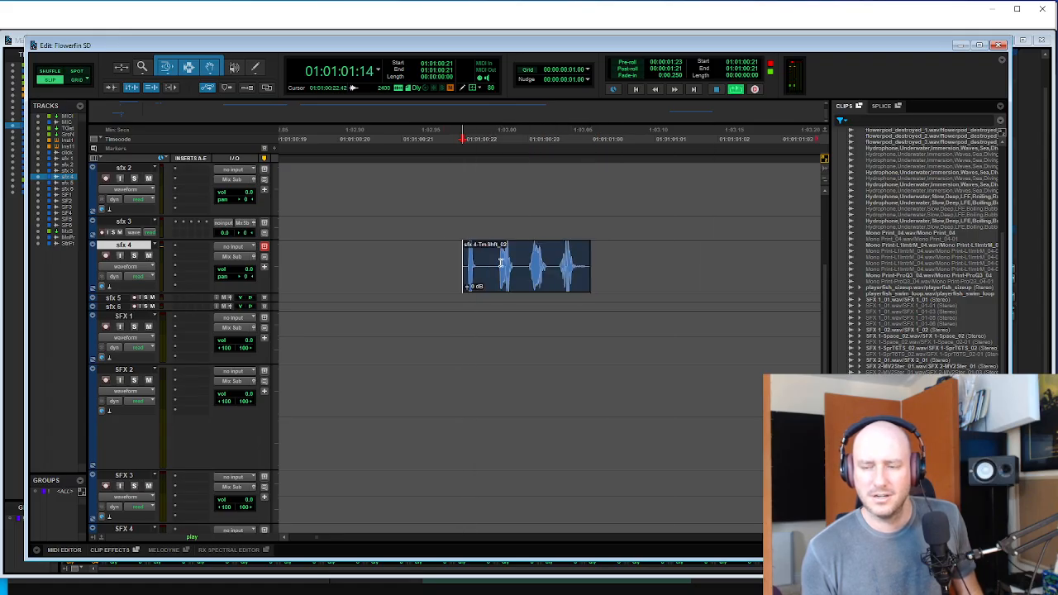
pyautogui.click(524, 283)
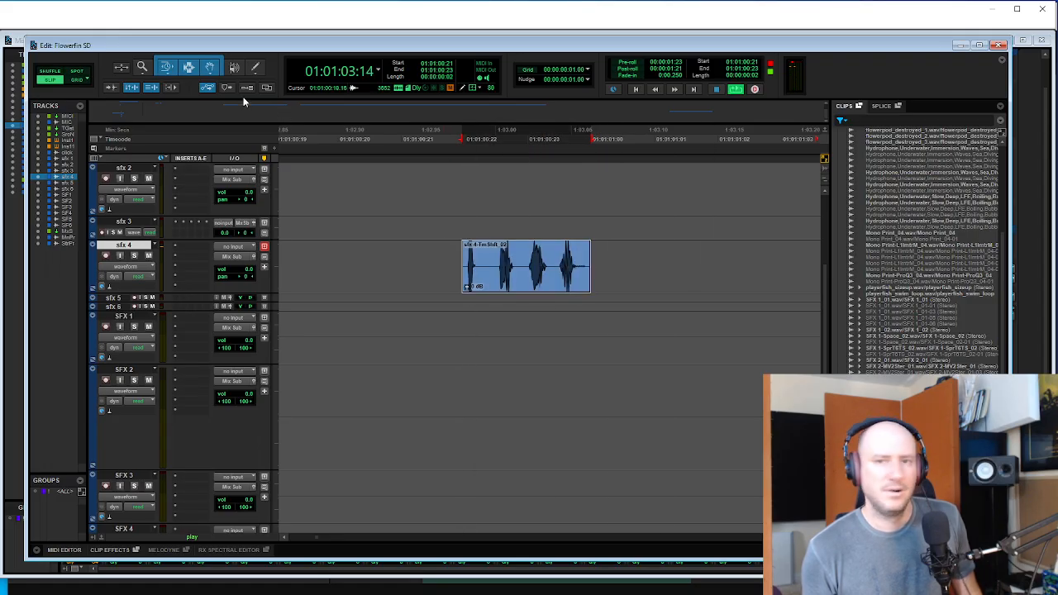
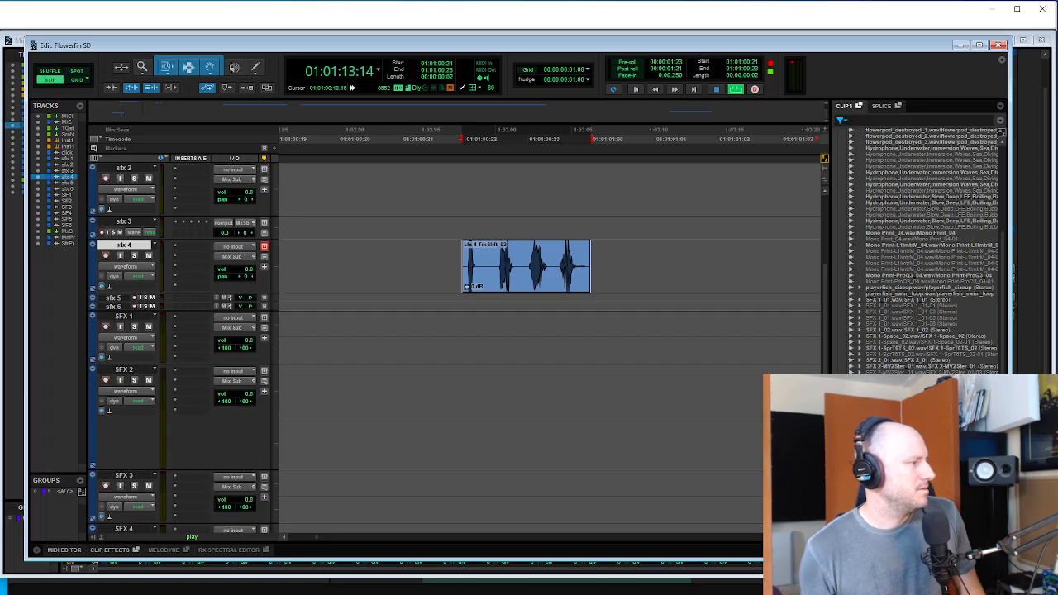
# - Open SoundShifter Graphic Stereo for the sfx 4 clip, preview it and analyze the selection
pyautogui.click(459, 270)
pyautogui.moveTo(232, 135); pyautogui.dragTo(285, 129)
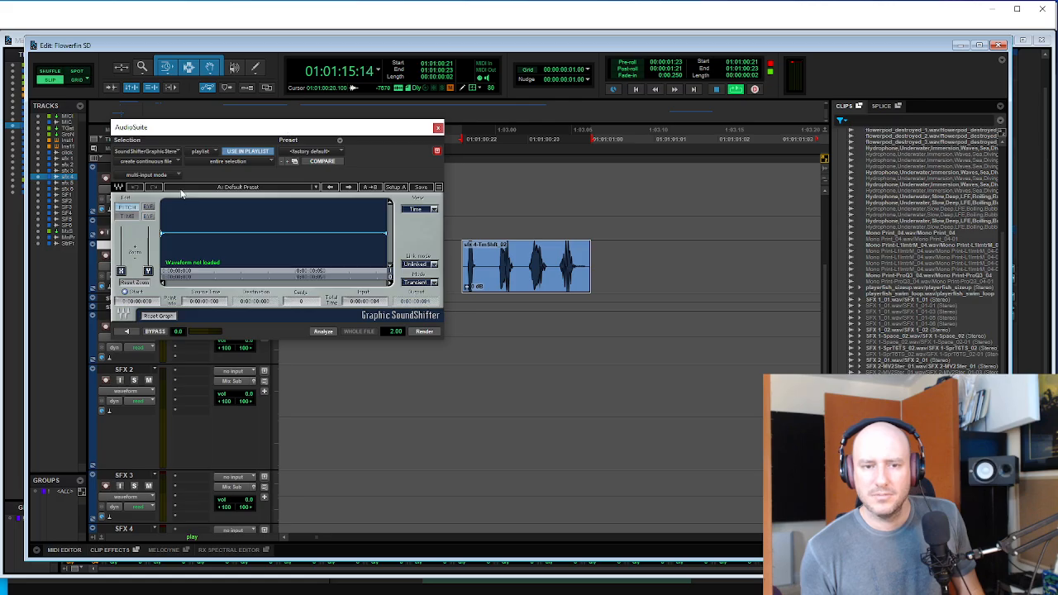
pyautogui.click(126, 330)
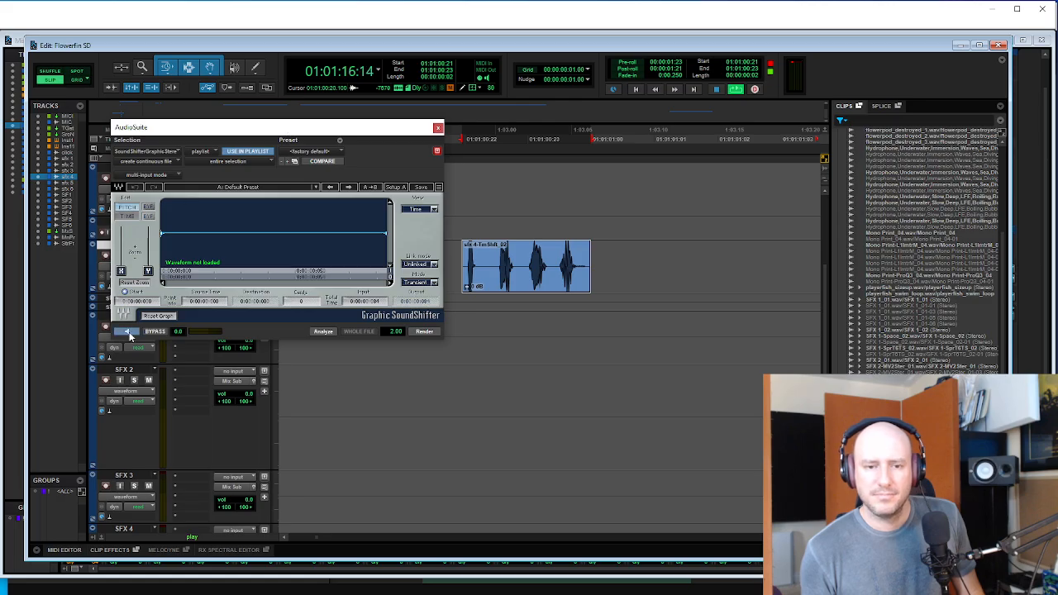
pyautogui.click(322, 331)
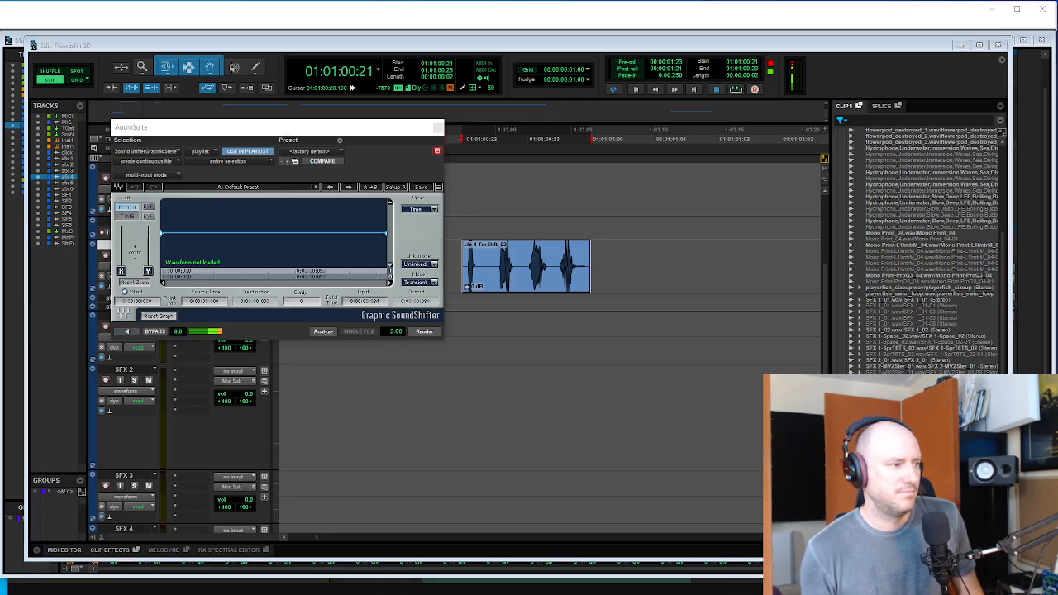
# - Undo the last time compression of the sfx 4 clip
pyautogui.click(167, 153)
pyautogui.moveTo(169, 155)
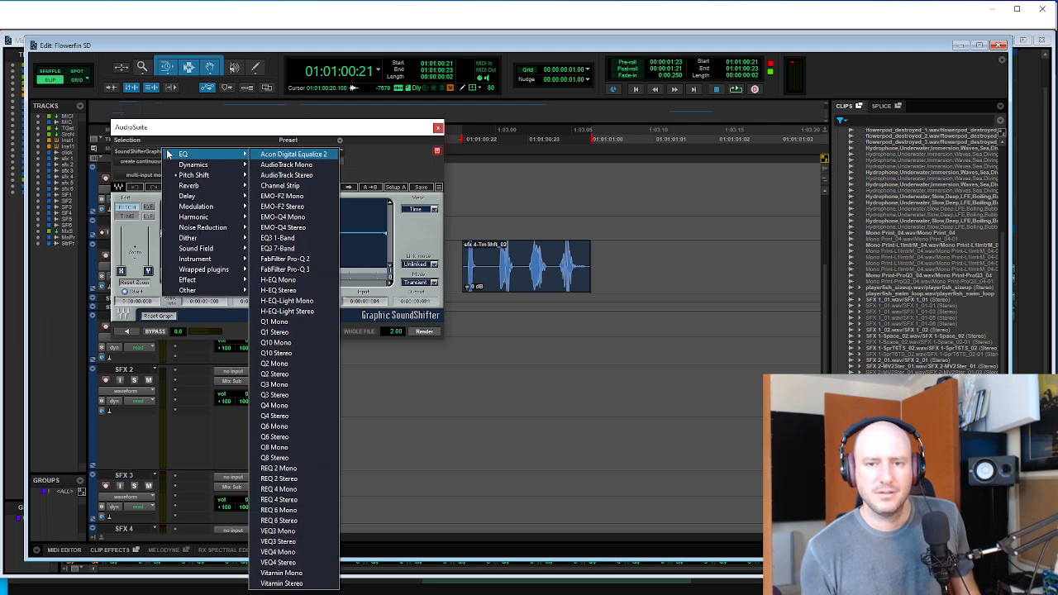
pyautogui.press('Escape')
pyautogui.click(519, 251)
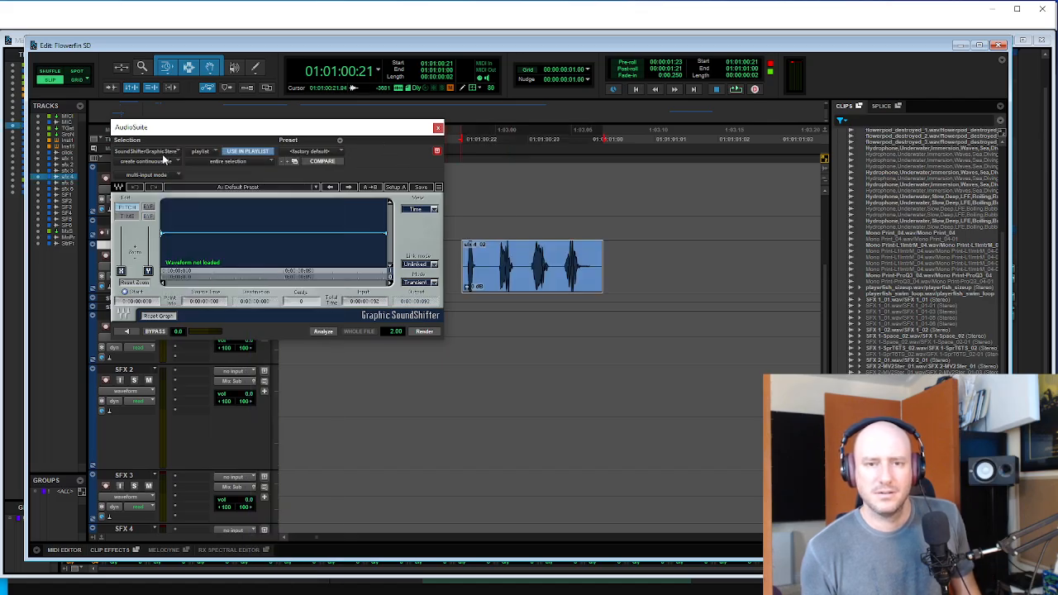
# - Switch the processing to SoundShifter Graphic Mono and preview the sfx 4 clip
pyautogui.click(156, 152)
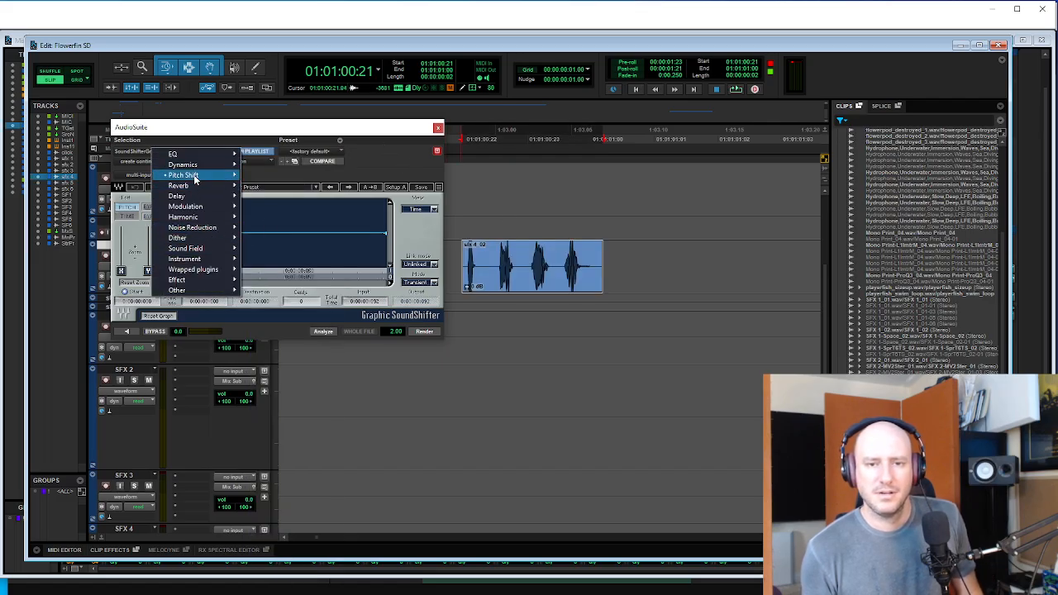
pyautogui.moveTo(195, 176)
pyautogui.click(303, 237)
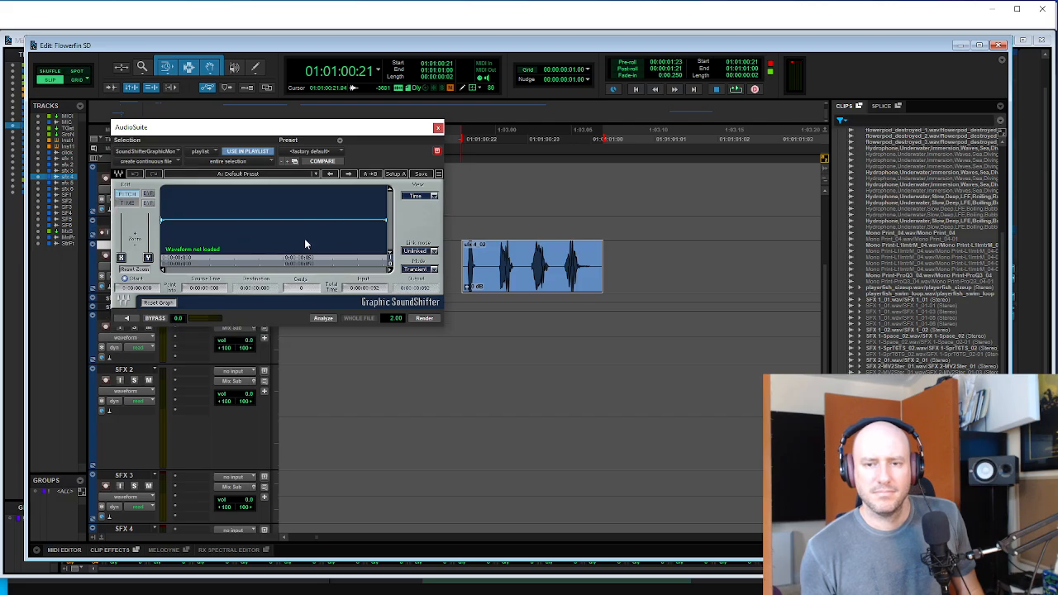
pyautogui.click(126, 318)
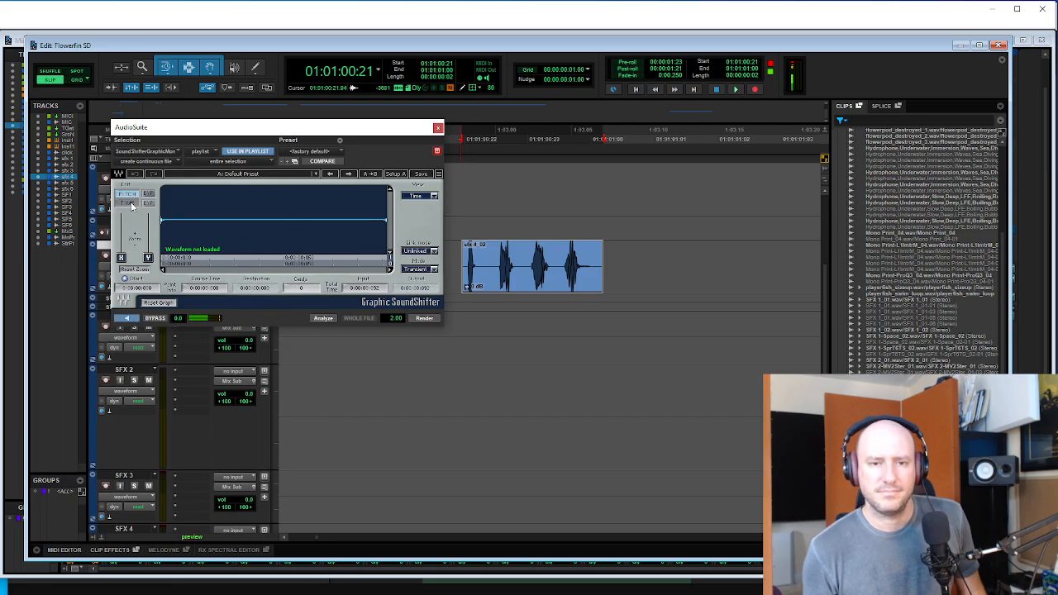
# - Draw a rising SoundShifter pitch curve with intermediate points, from well below zero at the start to above it at the end, and preview it
pyautogui.moveTo(385, 219); pyautogui.dragTo(393, 203)
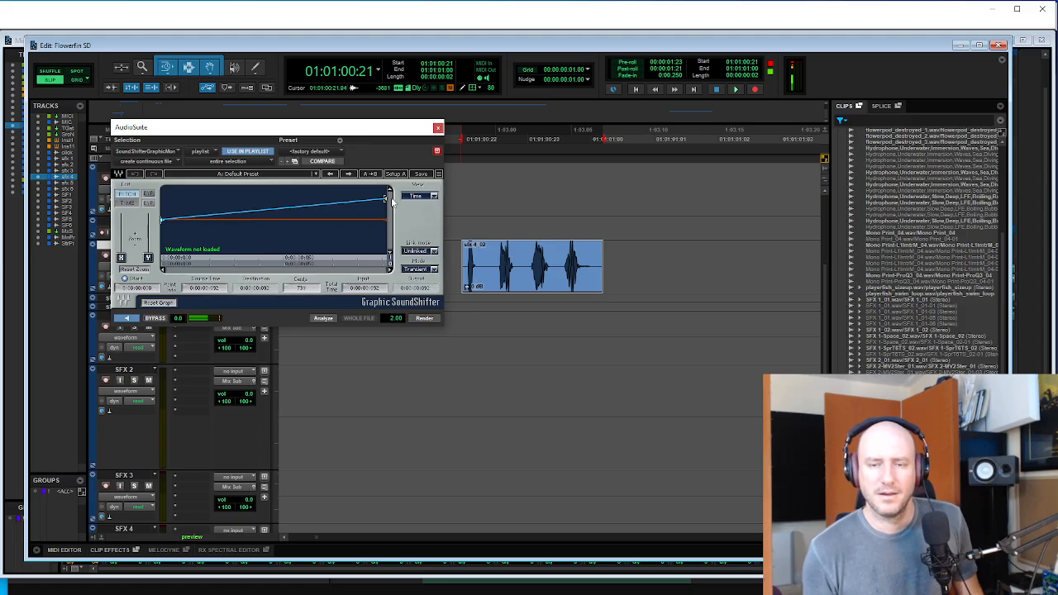
pyautogui.moveTo(163, 220); pyautogui.dragTo(164, 228)
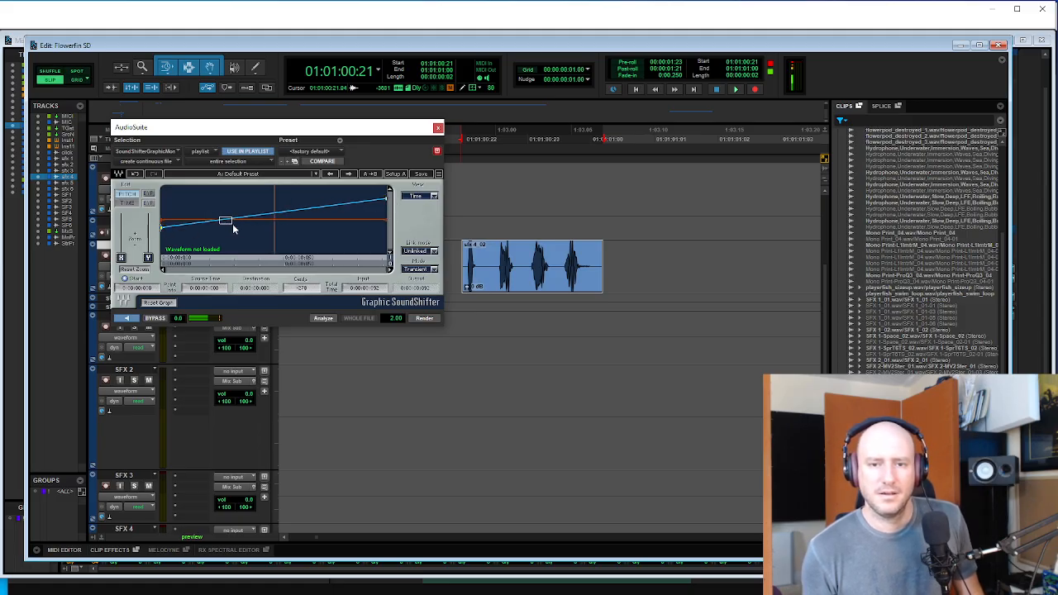
pyautogui.click(230, 219)
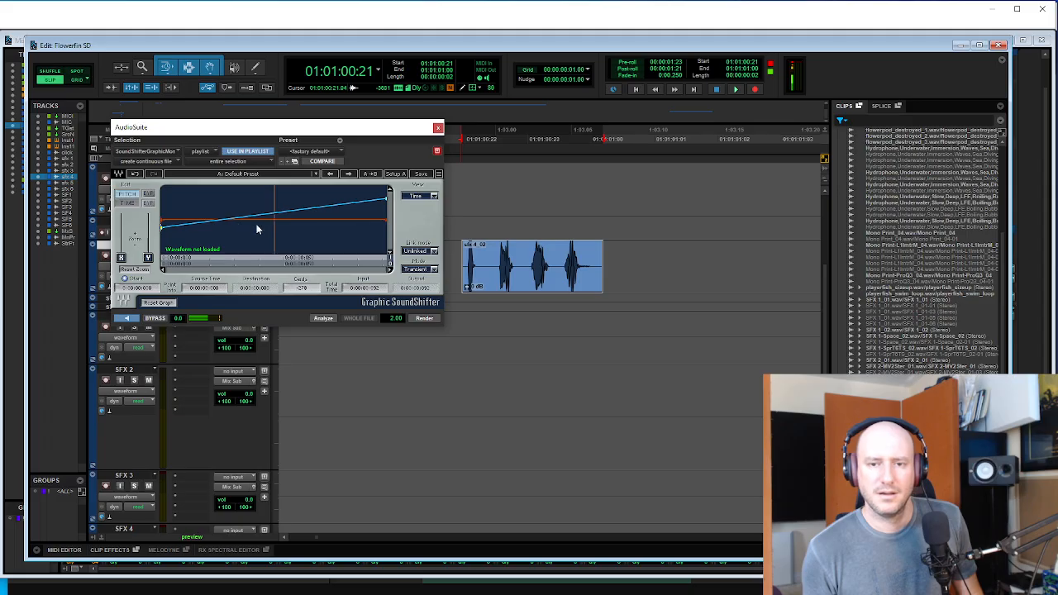
pyautogui.moveTo(229, 220); pyautogui.dragTo(331, 220)
pyautogui.moveTo(386, 201); pyautogui.dragTo(207, 229)
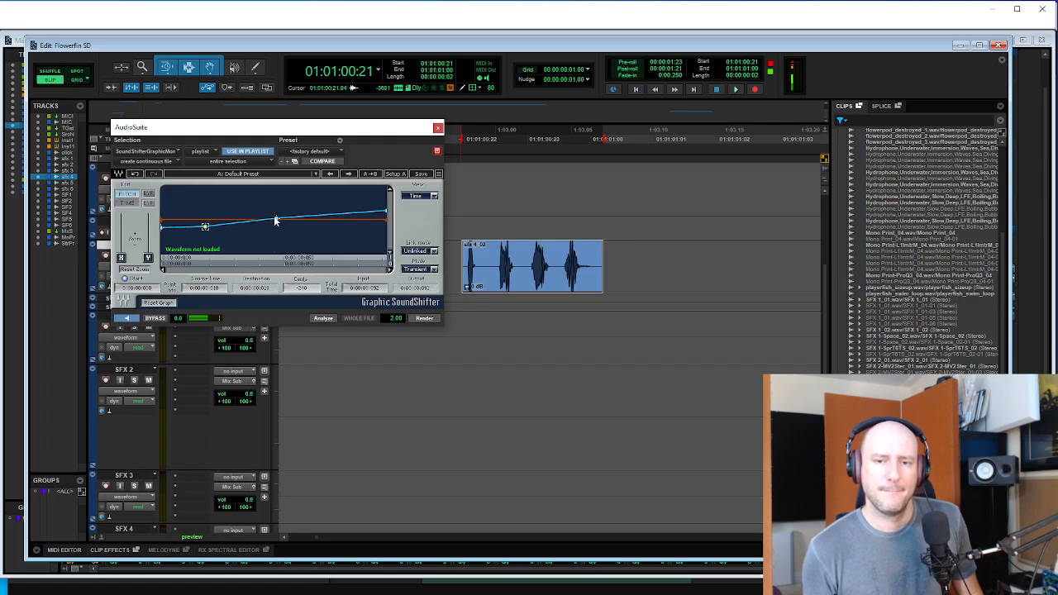
pyautogui.moveTo(276, 220); pyautogui.dragTo(345, 229)
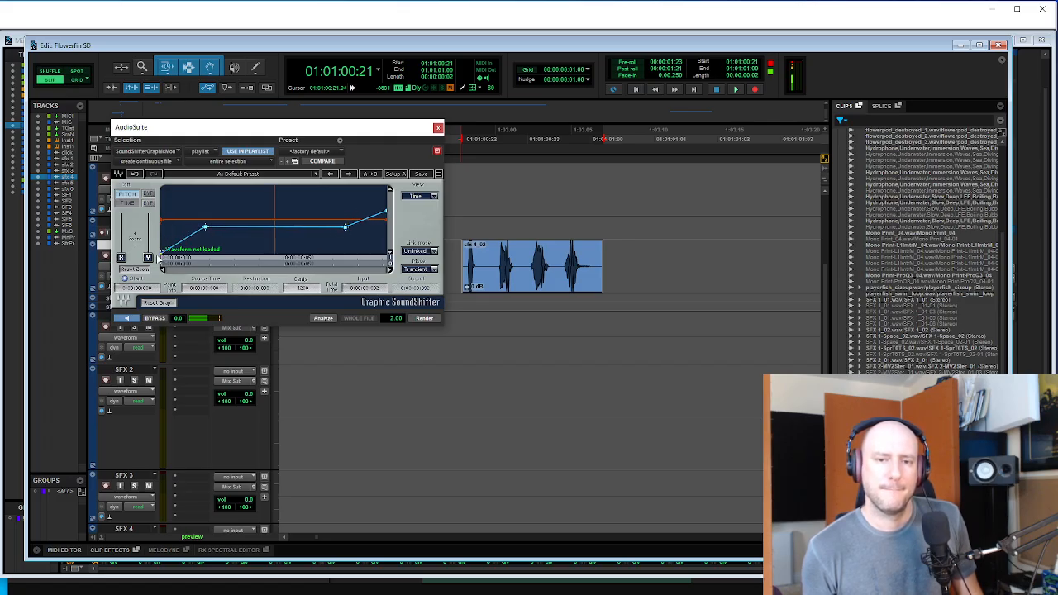
pyautogui.moveTo(208, 229); pyautogui.dragTo(278, 242)
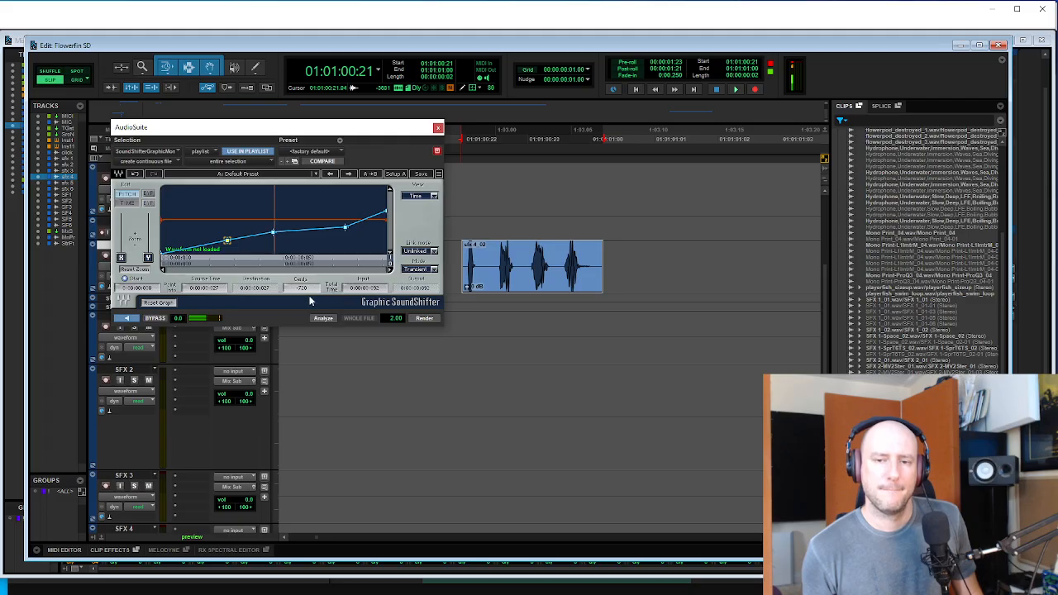
pyautogui.click(133, 320)
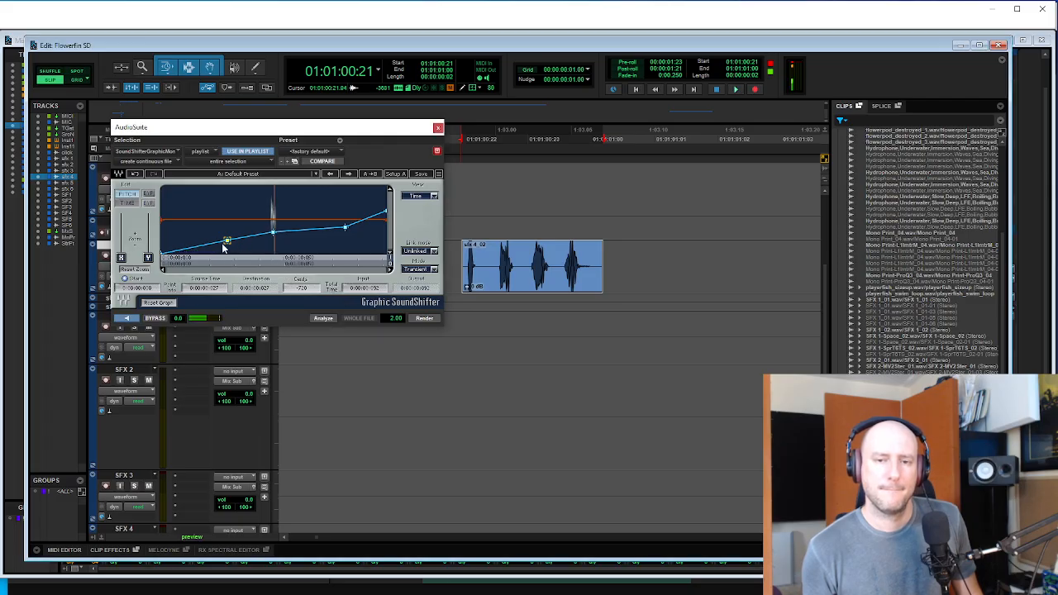
# - Reshape the pitch curve to stay low through a middle point at about -615 cents and rise to about 547 cents near the end
pyautogui.moveTo(228, 241); pyautogui.dragTo(240, 250)
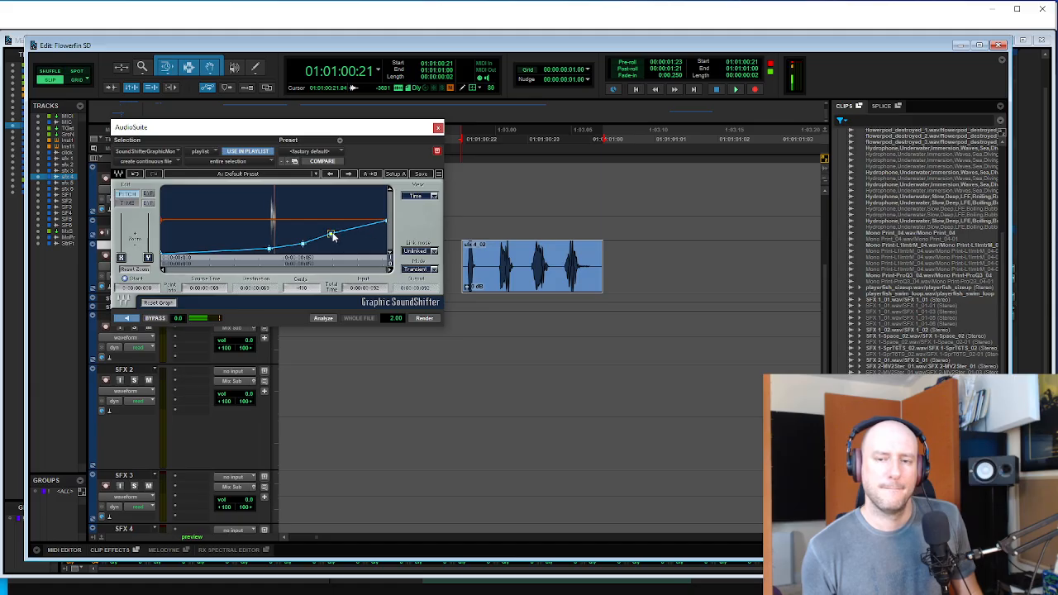
pyautogui.moveTo(333, 236); pyautogui.dragTo(348, 226)
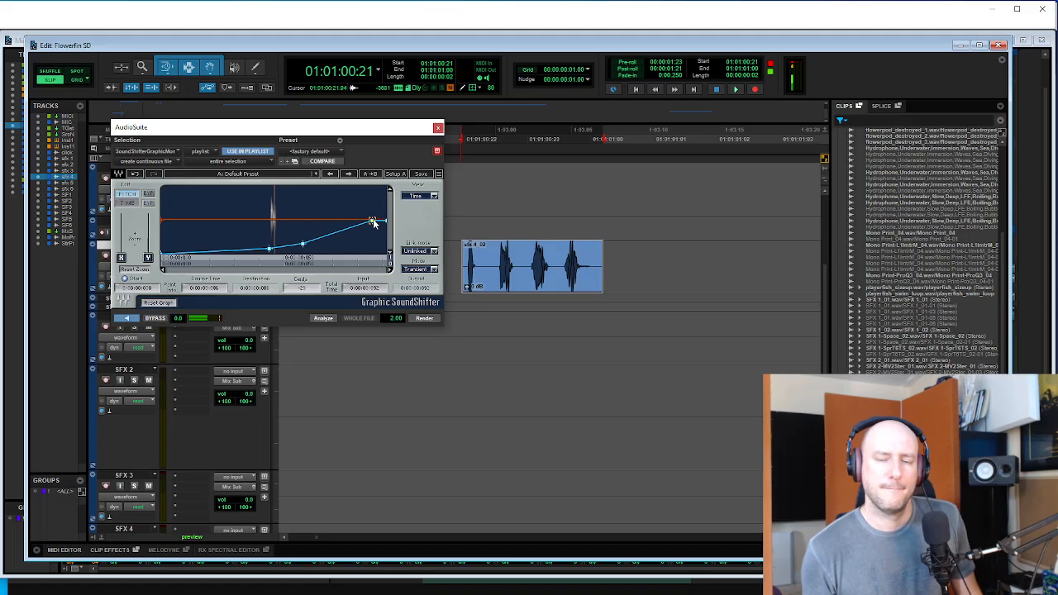
pyautogui.moveTo(320, 237); pyautogui.dragTo(316, 228)
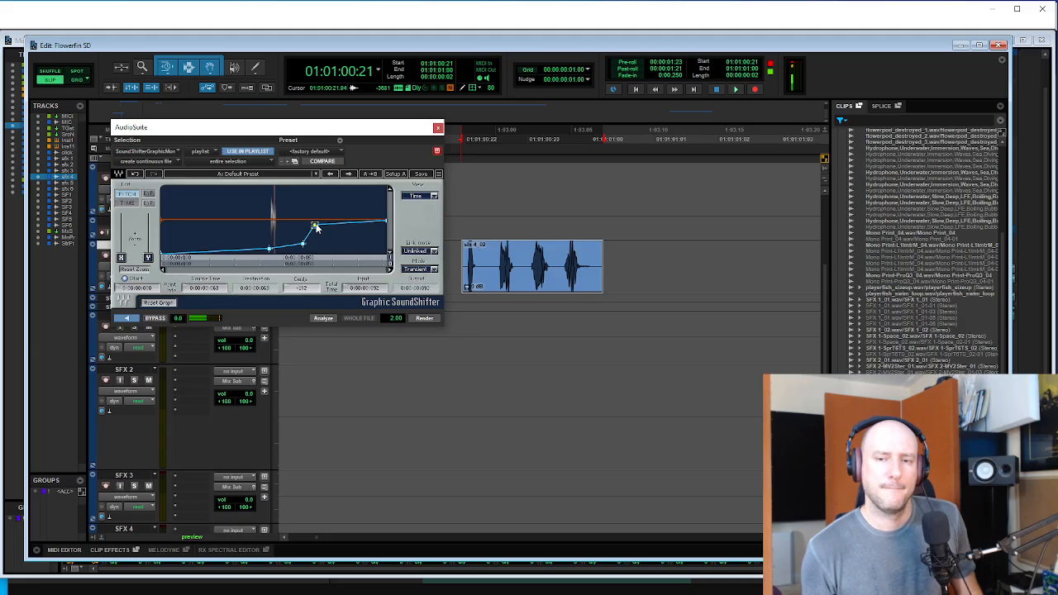
pyautogui.click(268, 248)
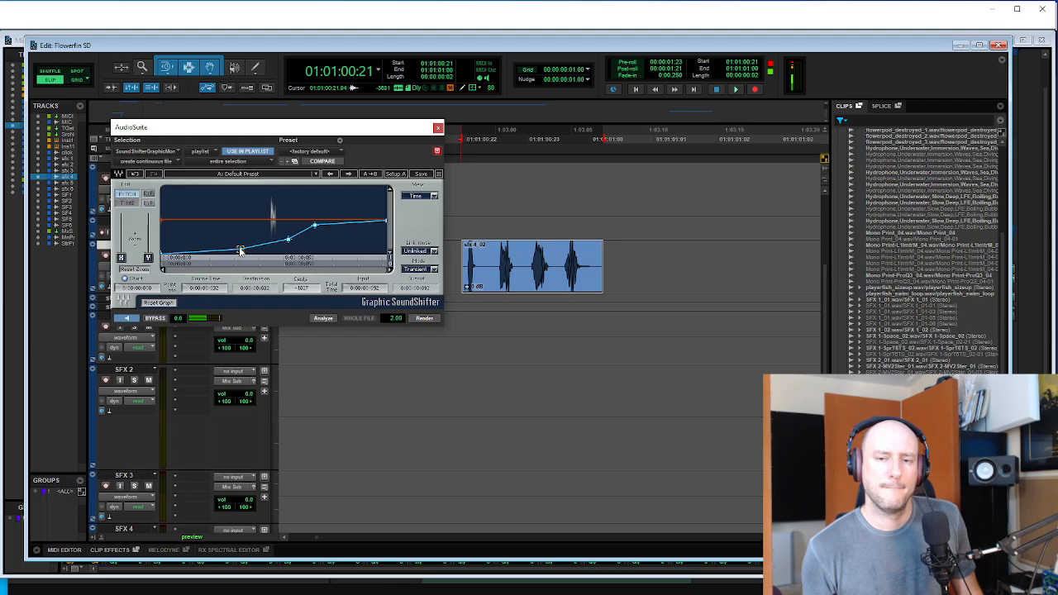
pyautogui.moveTo(239, 250)
pyautogui.mouseDown()
pyautogui.moveTo(202, 246)
pyautogui.moveTo(229, 246)
pyautogui.mouseUp()
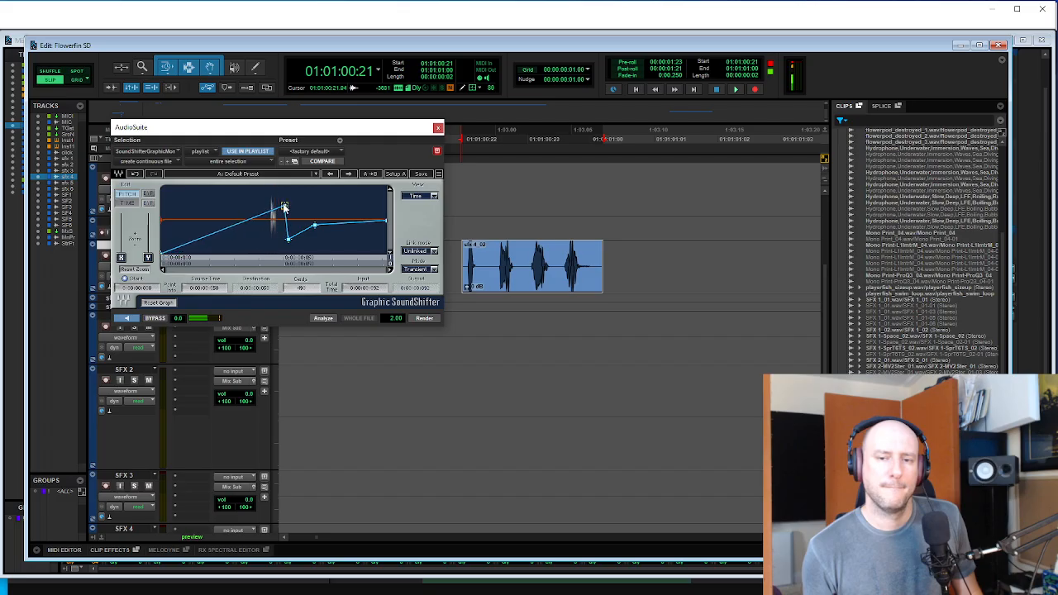
pyautogui.moveTo(269, 212); pyautogui.dragTo(268, 233)
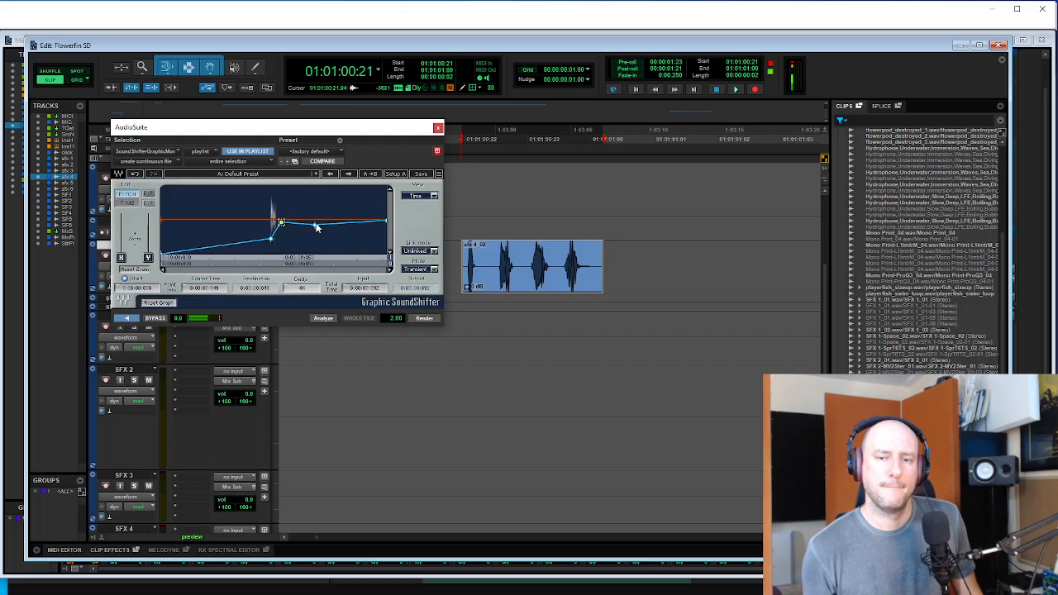
pyautogui.moveTo(315, 228); pyautogui.dragTo(309, 202)
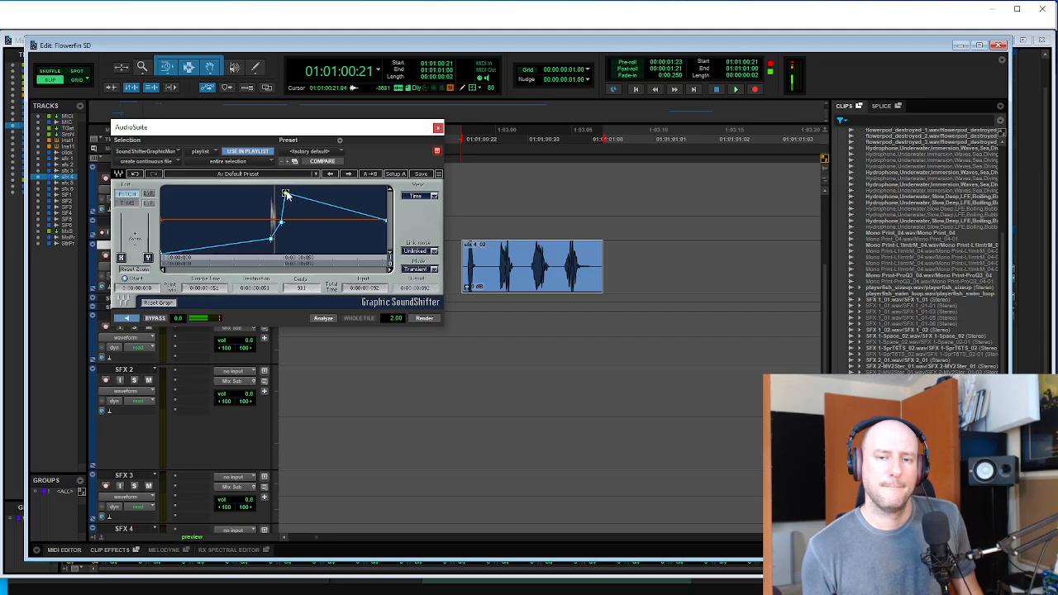
pyautogui.moveTo(281, 193); pyautogui.dragTo(379, 204)
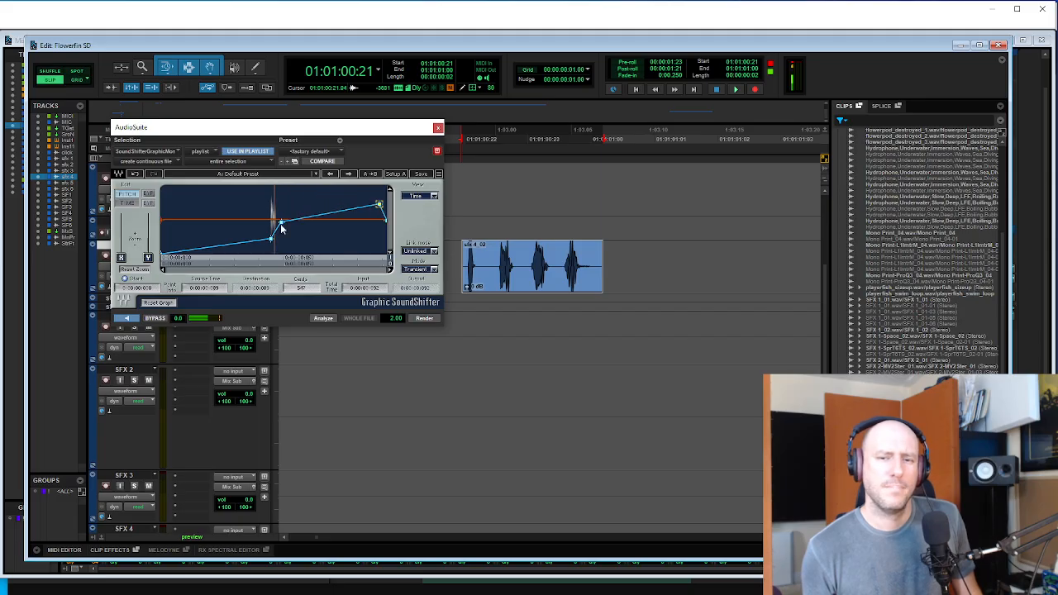
pyautogui.moveTo(280, 226); pyautogui.dragTo(296, 240)
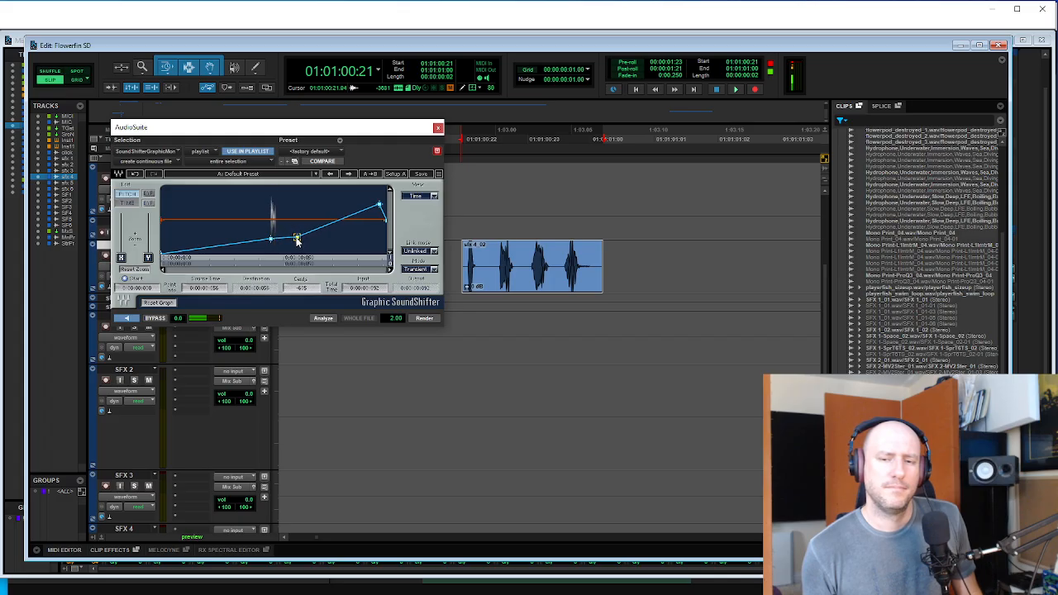
# - Try rendering the pitch curve over the sfx 4 clip, play it back and undo the render
pyautogui.click(429, 319)
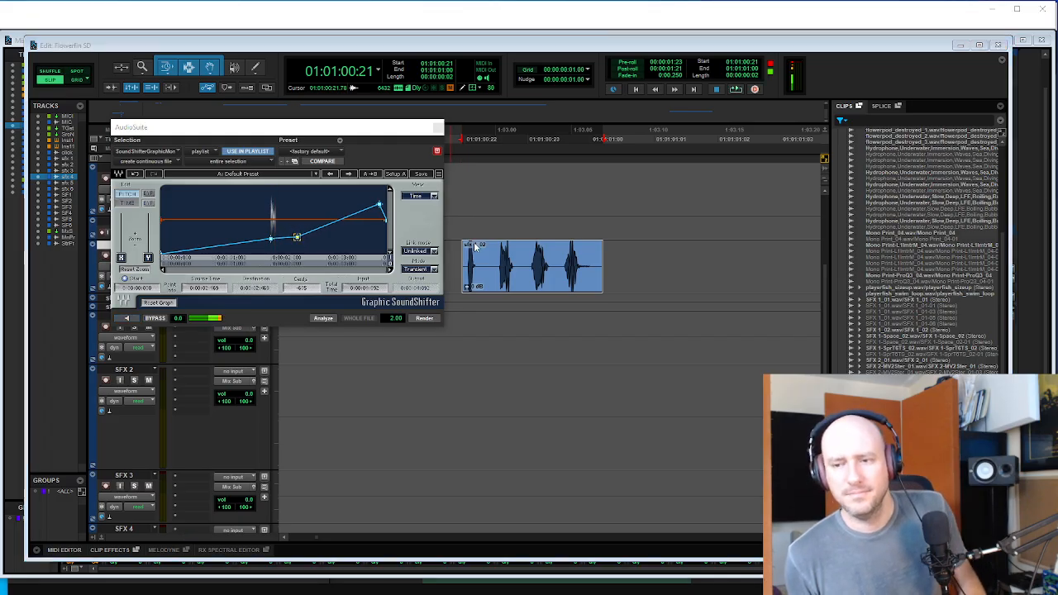
pyautogui.press('space')
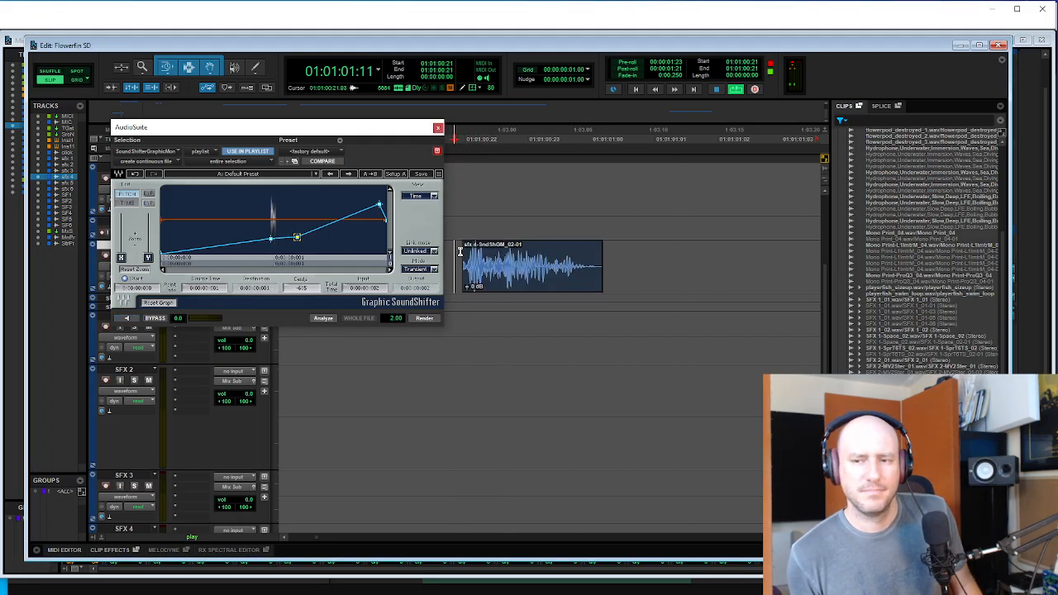
pyautogui.moveTo(403, 132); pyautogui.dragTo(972, 161)
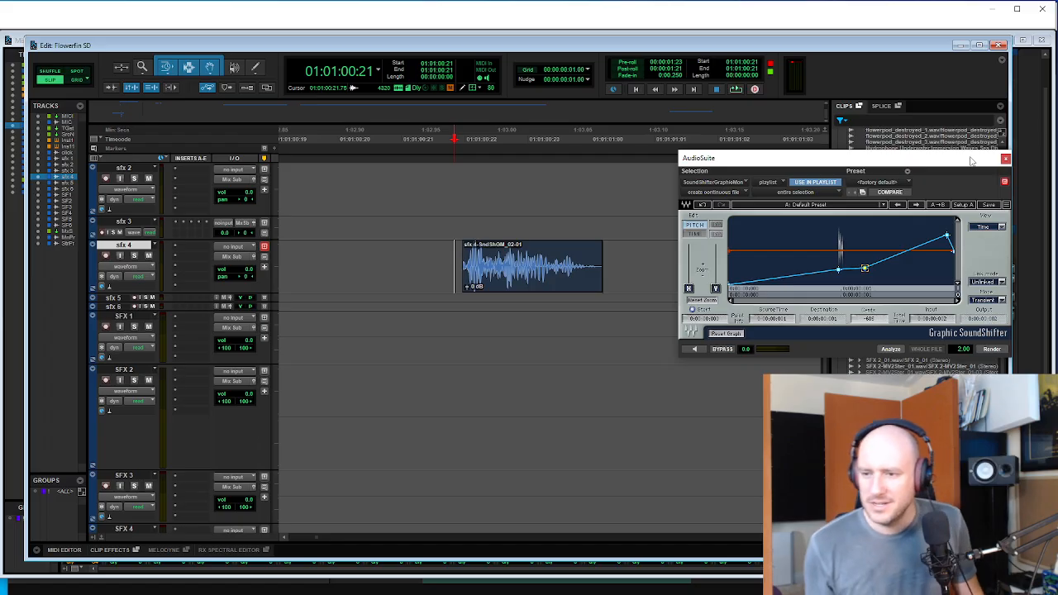
pyautogui.click(425, 266)
pyautogui.press('space')
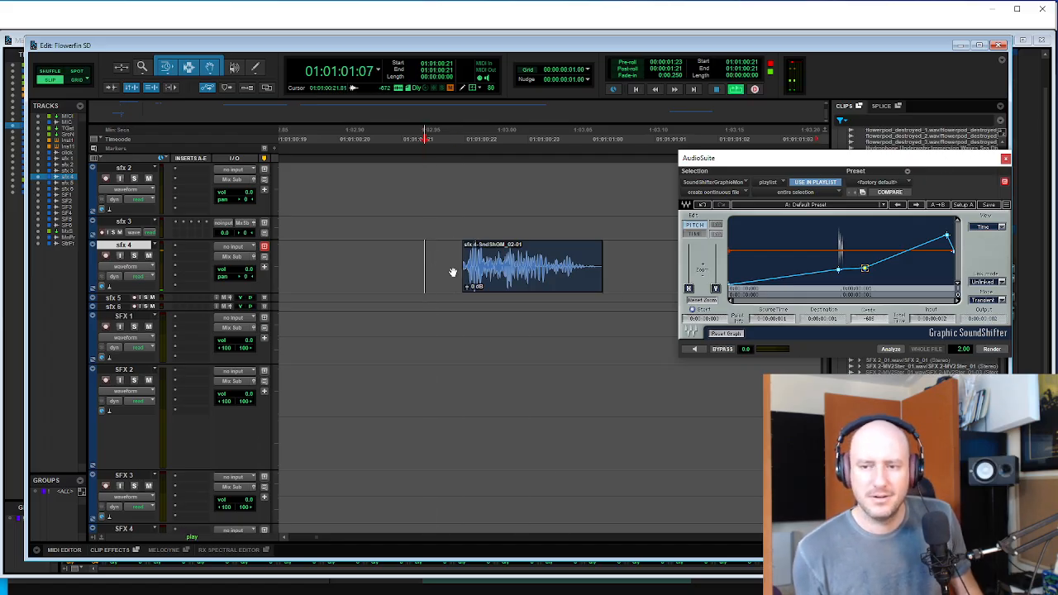
pyautogui.press('space')
pyautogui.press('r')
pyautogui.hotkey('ctrl', 'z')
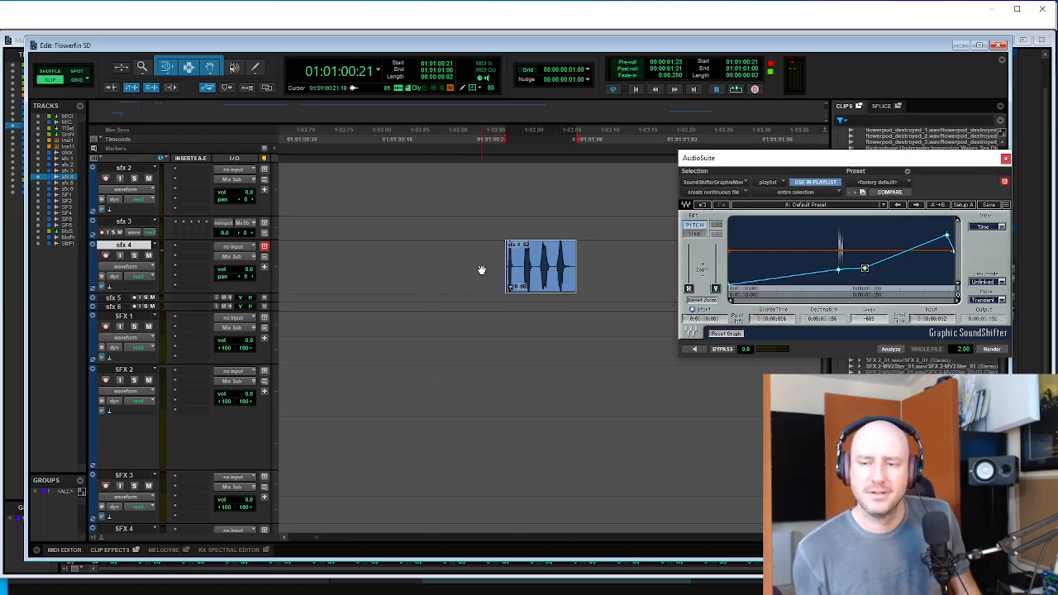
# - Copy the sfx 4 clip onto the sfx 5 track at the same position, render the pitch curve onto the copy and play both
pyautogui.hotkey('alt', 'shift', 'r')
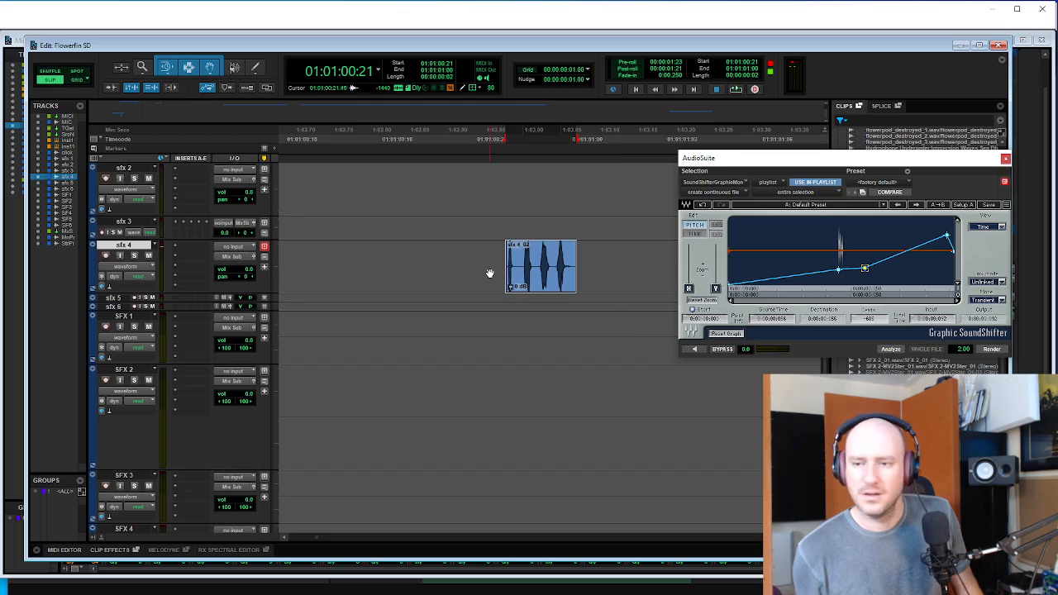
pyautogui.moveTo(562, 288); pyautogui.dragTo(567, 303)
pyautogui.moveTo(746, 160); pyautogui.dragTo(615, 122)
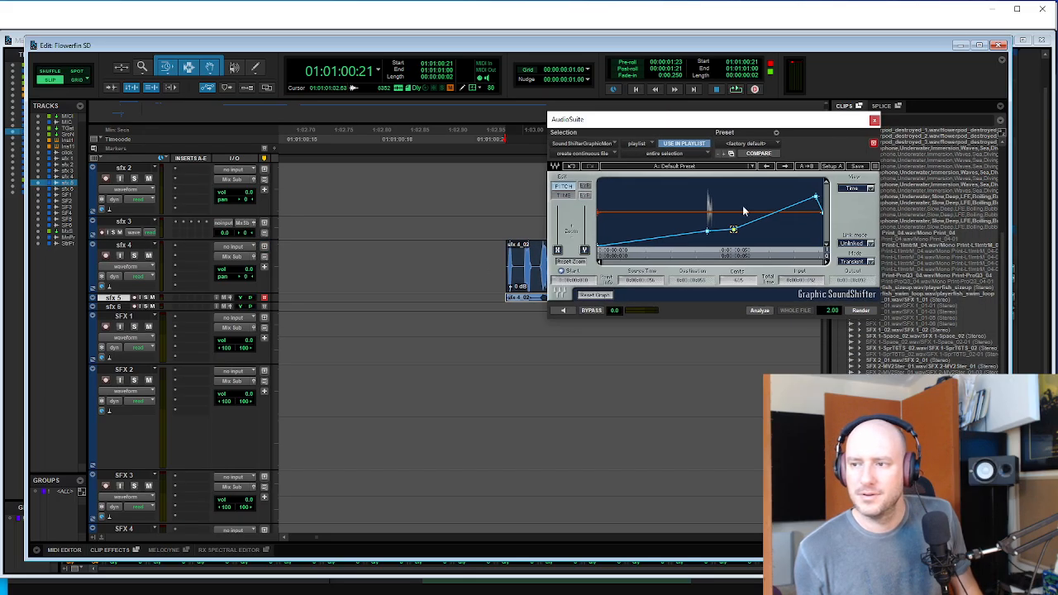
pyautogui.click(861, 310)
pyautogui.click(484, 261)
pyautogui.press('space')
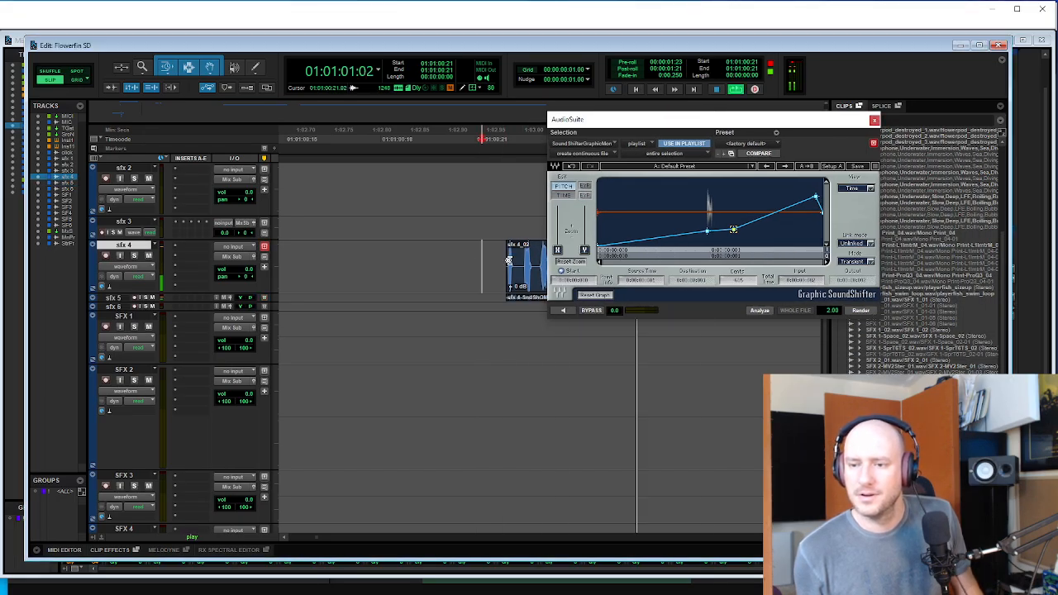
pyautogui.press('space')
# - Select the rendered clip on sfx 5, enlarge its track height and play it back
pyautogui.moveTo(836, 119); pyautogui.dragTo(437, 131)
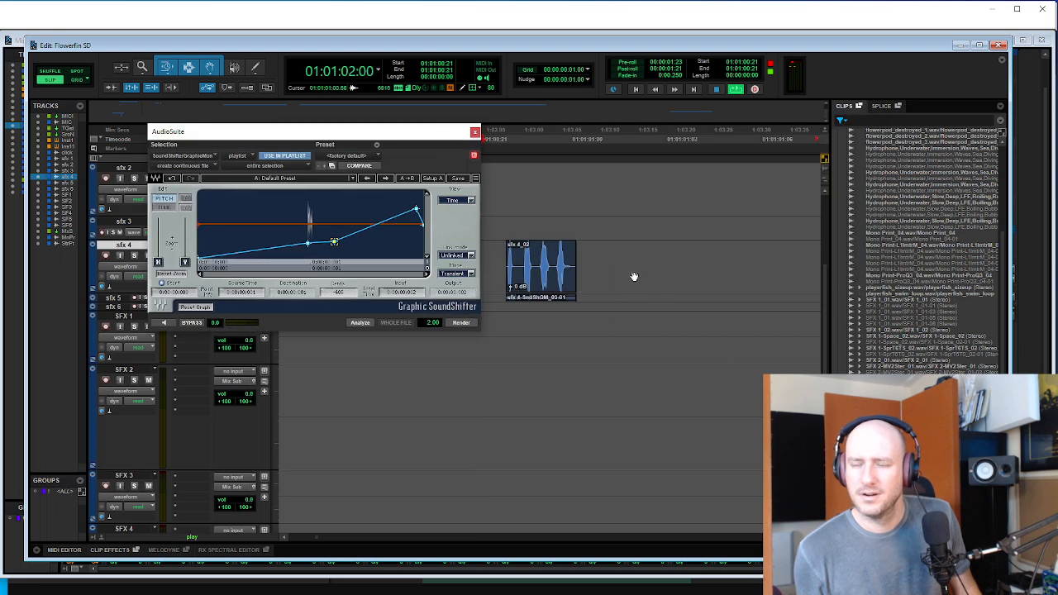
pyautogui.click(528, 303)
pyautogui.click(534, 300)
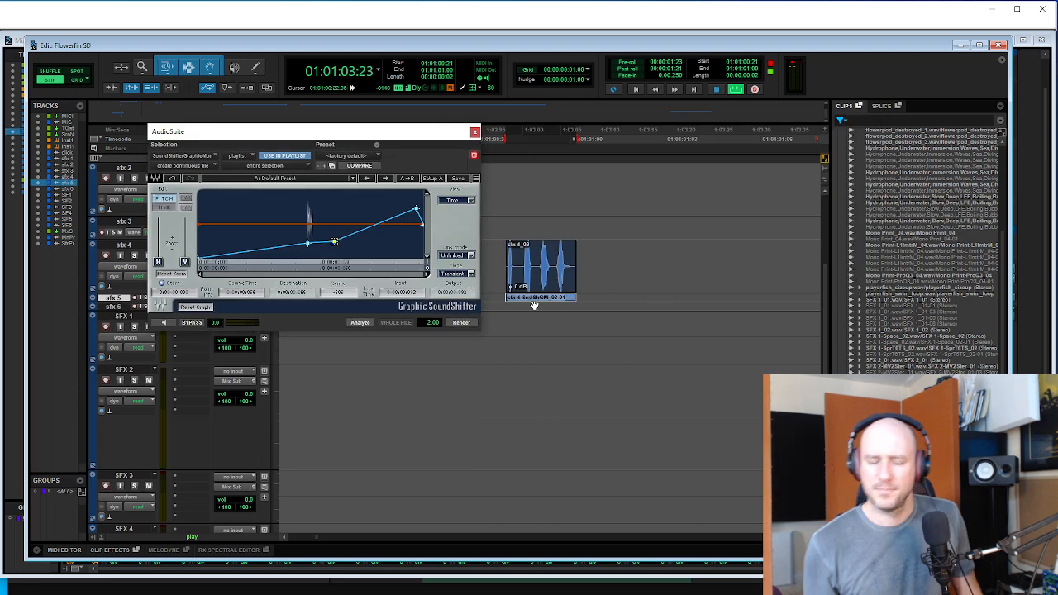
pyautogui.press('super+Up')
pyautogui.press('super+Up')
pyautogui.press('super+Up')
pyautogui.press('space')
pyautogui.press('space')
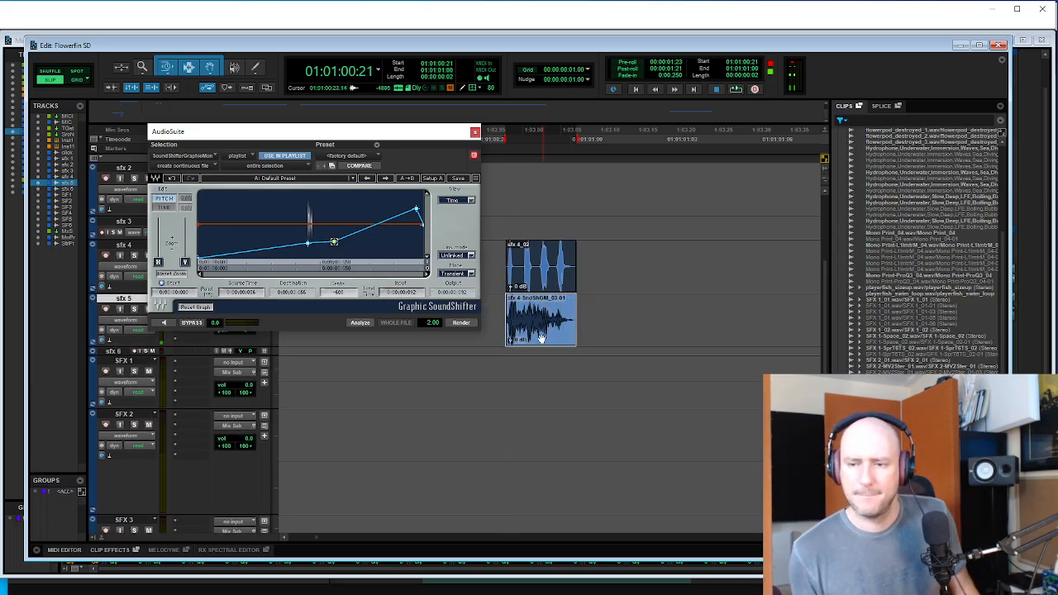
# - Lower the sfx 5 clip's gain to -4.0 dB, close the AudioSuite window and play both clips together
pyautogui.scroll(-7, 539, 342)
pyautogui.click(502, 306)
pyautogui.press('space')
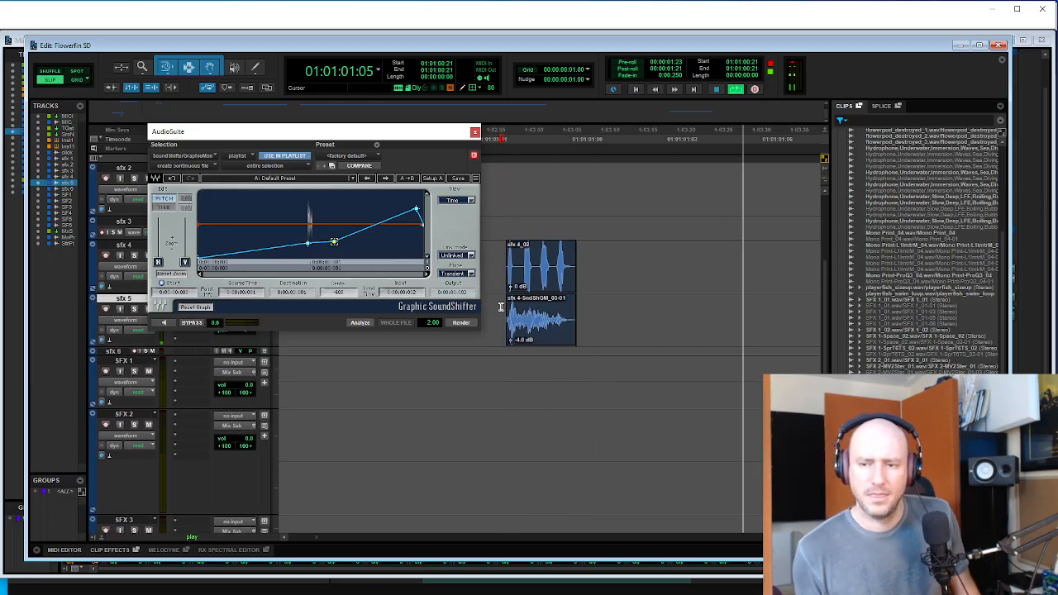
pyautogui.click(475, 134)
pyautogui.press('space')
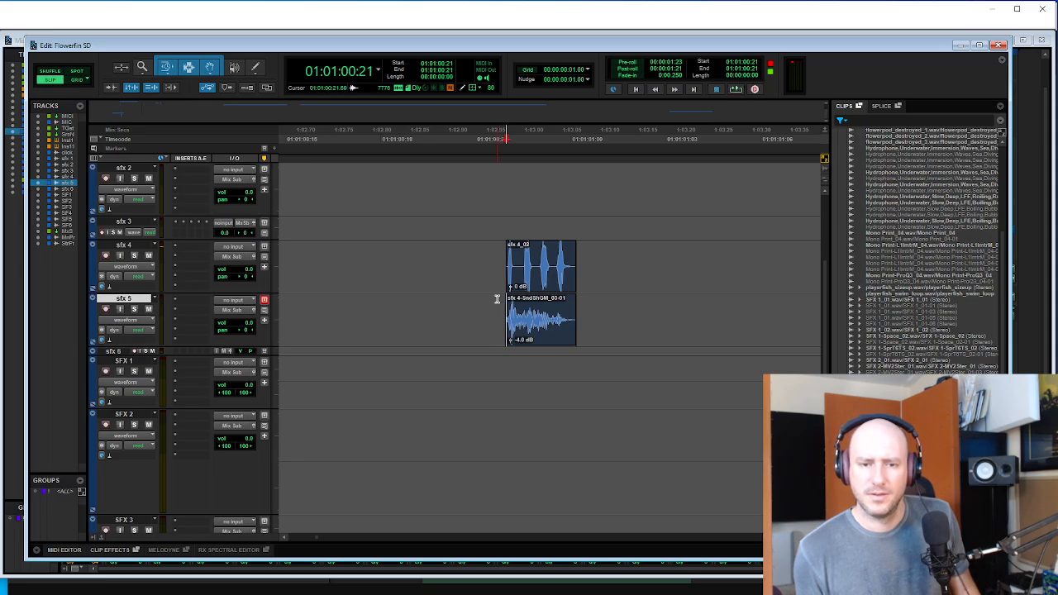
pyautogui.press('space')
# - Lower the sfx 5 clip's gain to -6.5 dB and play both layers from just before the clips
pyautogui.click(523, 340)
pyautogui.scroll(-5, 522, 340)
pyautogui.click(492, 309)
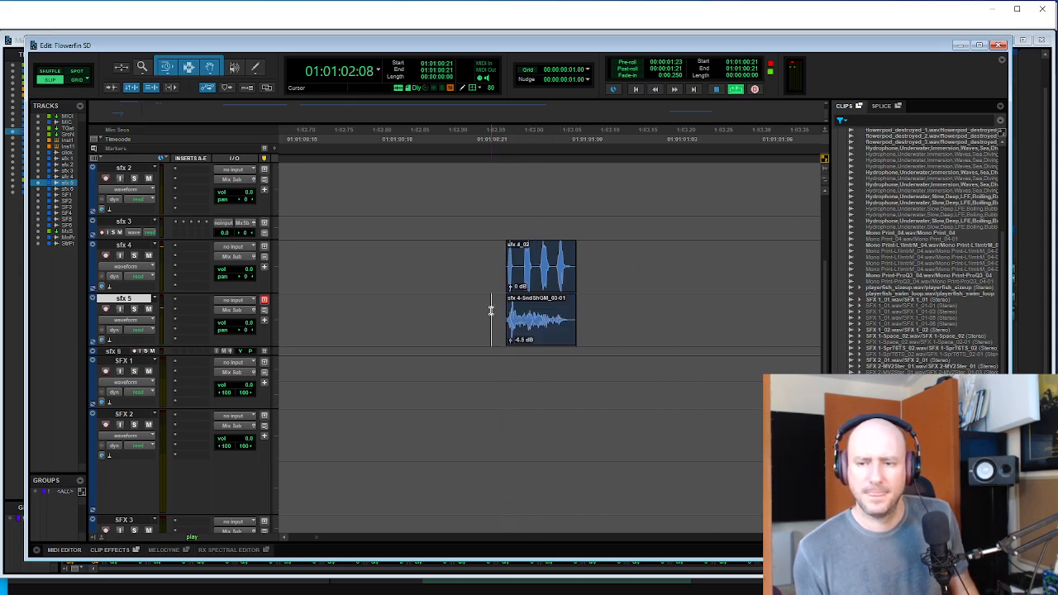
pyautogui.press('space')
pyautogui.press('space')
pyautogui.press('space')
pyautogui.press('space')
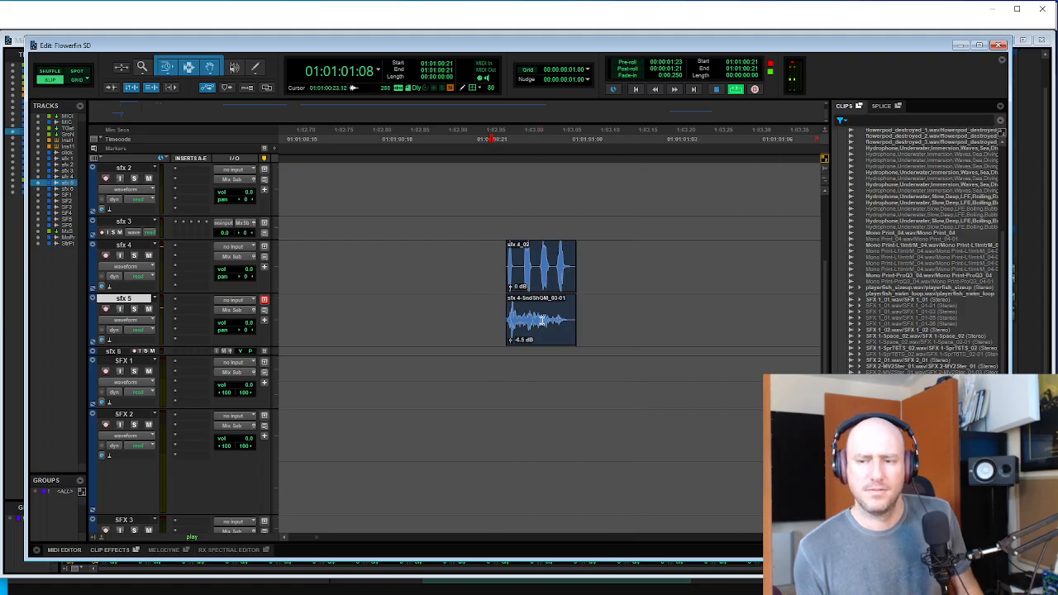
# - Mute the sfx 5 clip to audition the sfx 4 layer alone, and unmute it to hear both layers
pyautogui.click(537, 326)
pyautogui.hotkey('ctrl', 'm')
pyautogui.press('space')
pyautogui.press('space')
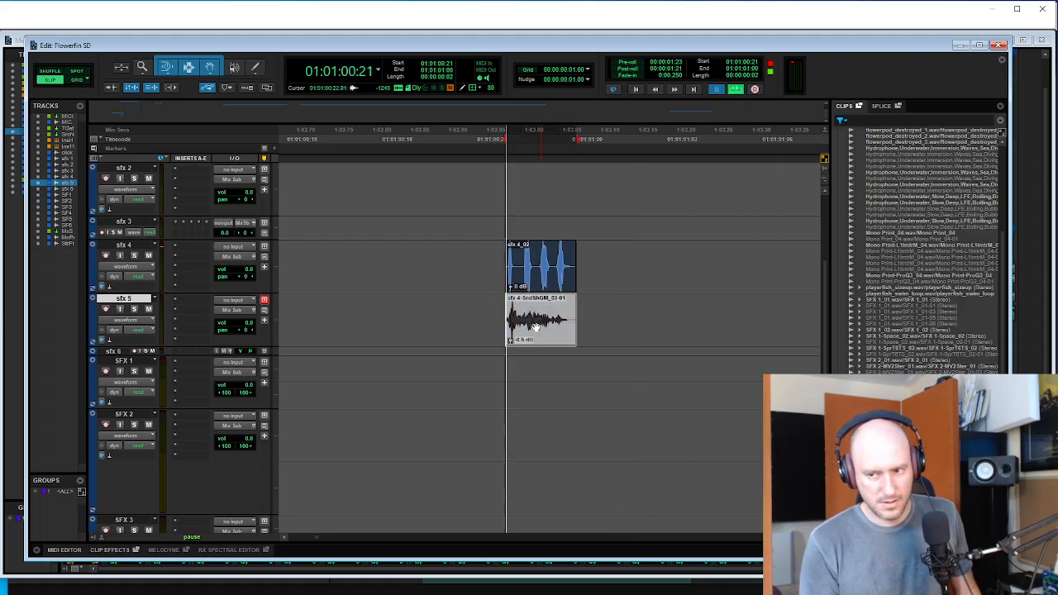
pyautogui.hotkey('ctrl', 'm')
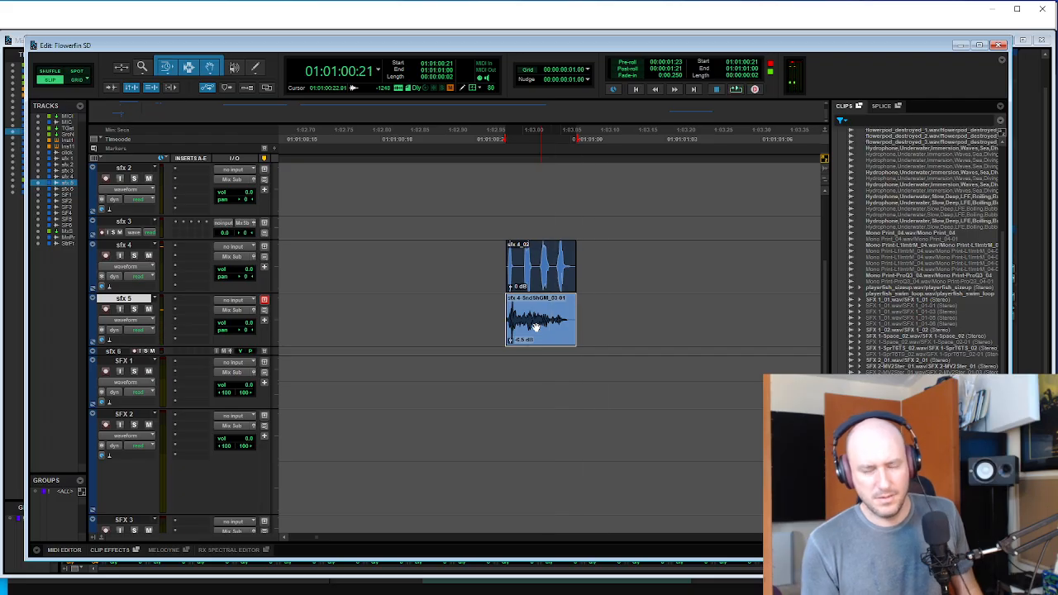
pyautogui.click(489, 302)
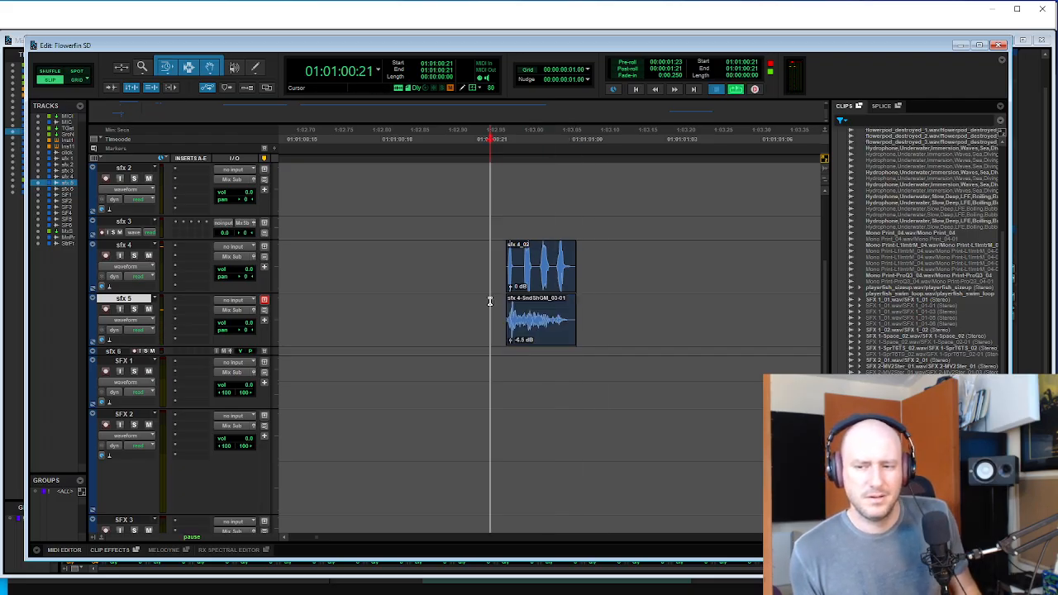
pyautogui.press('space')
# - Move the sfx 5 clip later so it starts near the last pulse of the sfx 4 clip, and play the result
pyautogui.moveTo(522, 333); pyautogui.dragTo(570, 338)
pyautogui.press('space')
pyautogui.click(479, 311)
pyautogui.press('space')
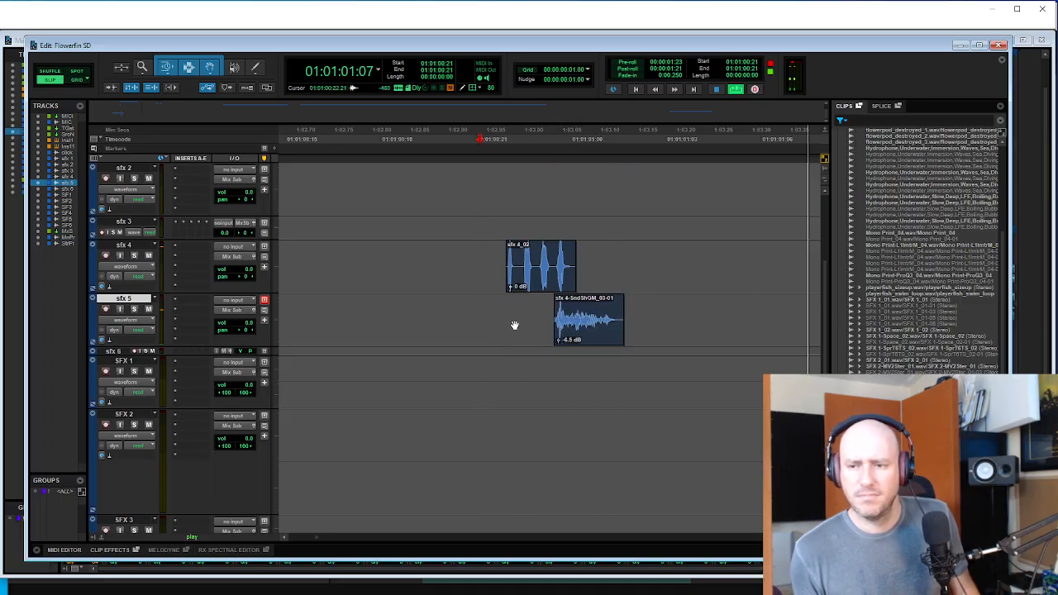
# - Move the sfx 5 clip earlier so it starts around the second pulse of the sfx 4 clip, and play both layers
pyautogui.click(576, 329)
pyautogui.moveTo(576, 329); pyautogui.dragTo(555, 330)
pyautogui.click(472, 312)
pyautogui.press('space')
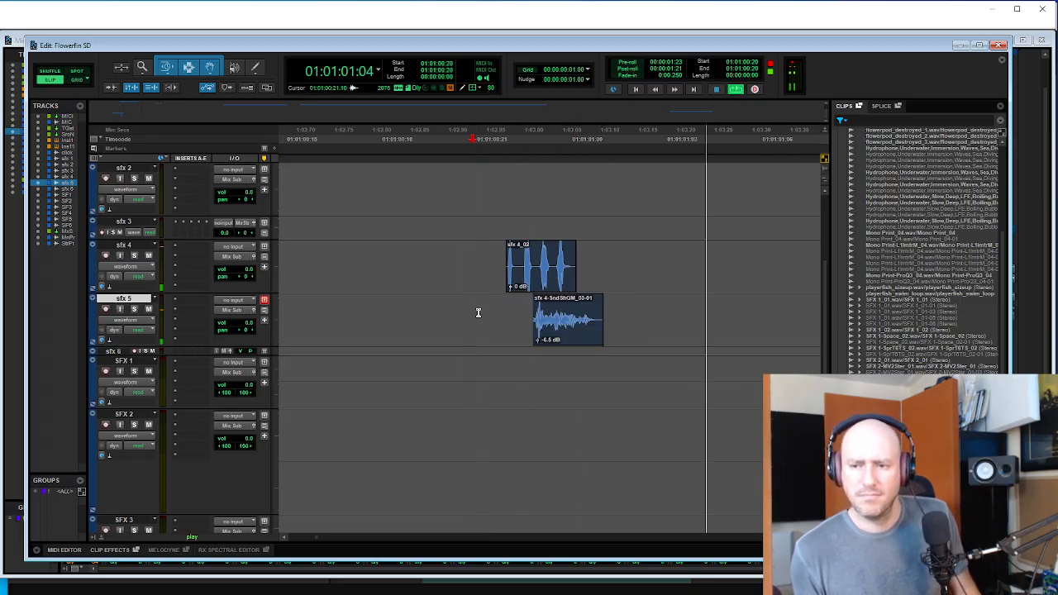
# - Trim off the opening part of the sfx 5 clip, shift the clip slightly earlier and play both layers
pyautogui.click(553, 309)
pyautogui.press('a')
pyautogui.press('space')
pyautogui.click(480, 309)
pyautogui.press('space')
pyautogui.moveTo(566, 334); pyautogui.dragTo(552, 333)
pyautogui.click(496, 307)
pyautogui.press('space')
pyautogui.press('space')
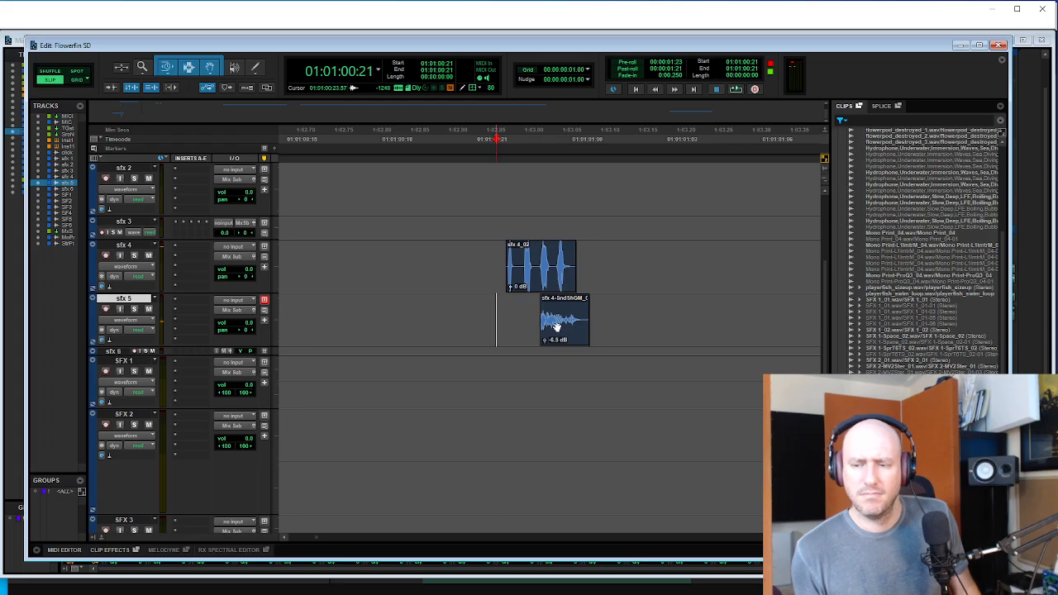
pyautogui.press('space')
# - Add a fade-out over the tail of the sfx 5 clip and play both layers from just before them
pyautogui.click(577, 308)
pyautogui.press('g')
pyautogui.press('space')
pyautogui.click(495, 302)
pyautogui.press('space')
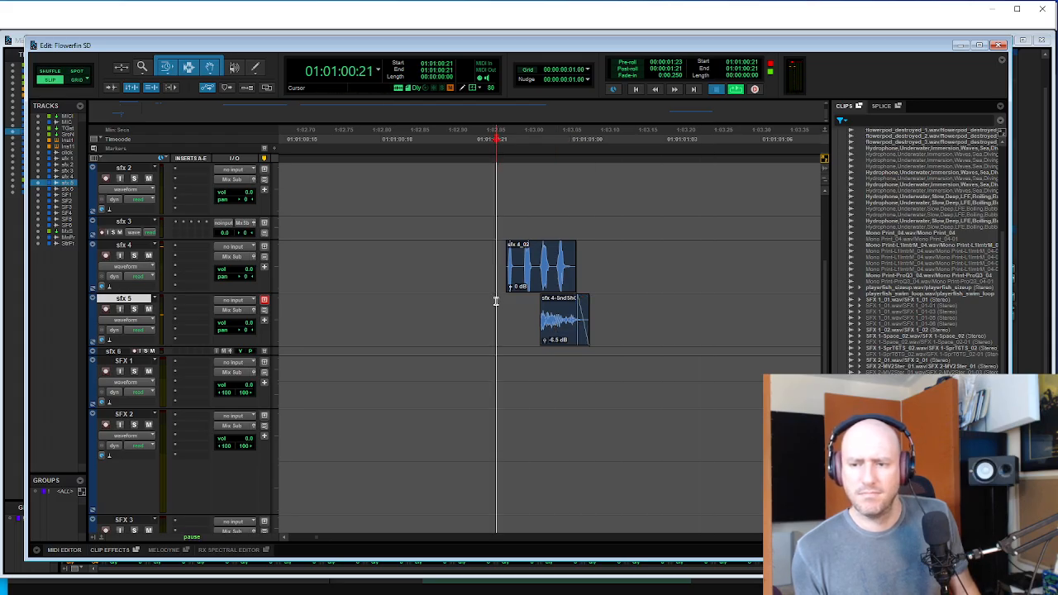
pyautogui.press('space')
pyautogui.press('space')
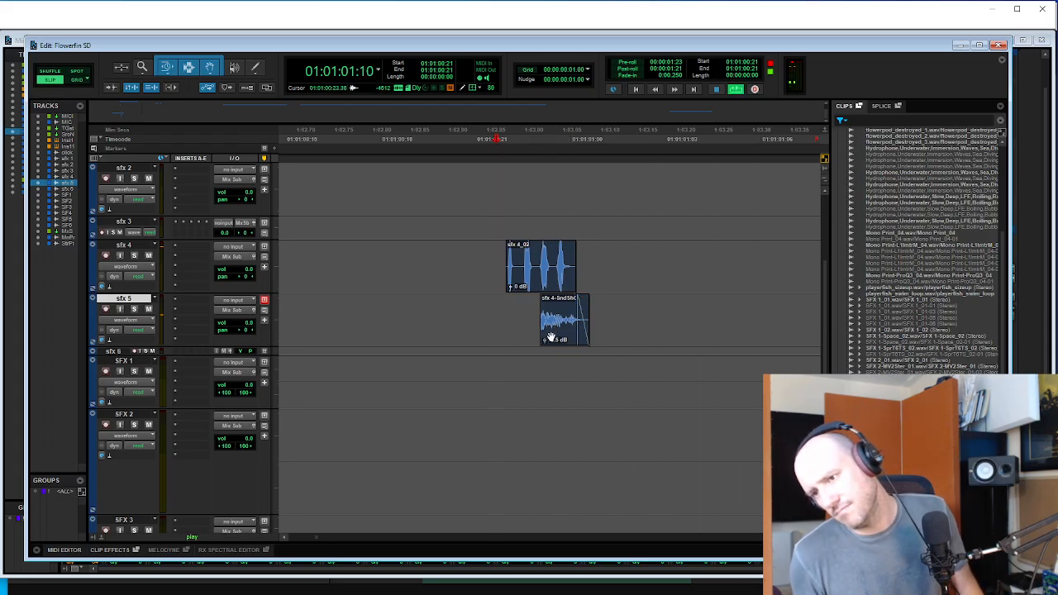
# - Shorten the sfx 5 clip's fade-out to just its very end and play both layers again
pyautogui.click(584, 302)
pyautogui.press('g')
pyautogui.click(443, 303)
pyautogui.press('space')
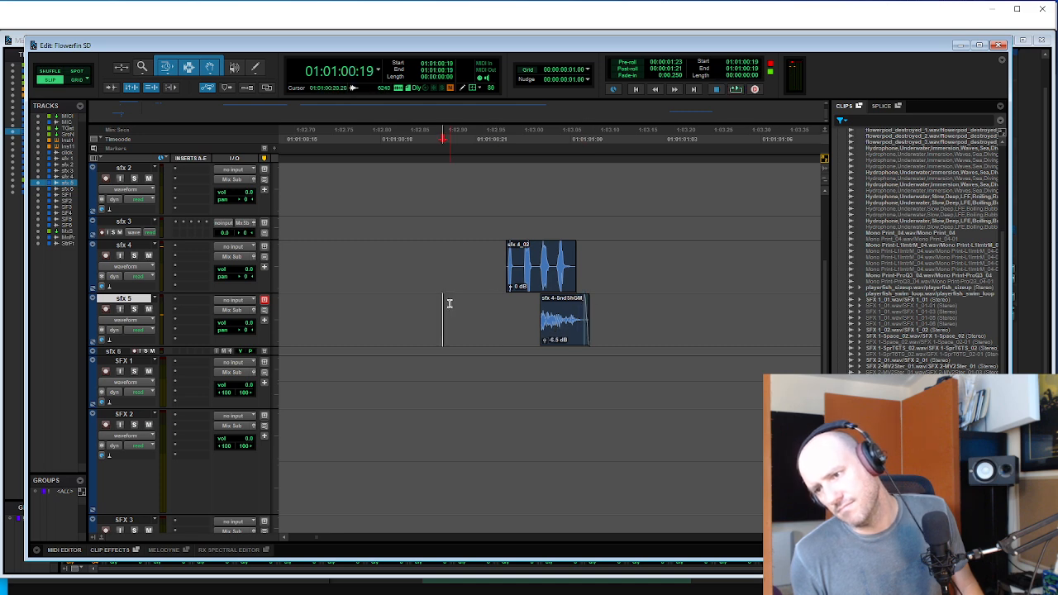
pyautogui.press('space')
pyautogui.press('space')
# - Trim the start of the sfx 4 clip tightly to its first pulse and play both layers
pyautogui.click(507, 268)
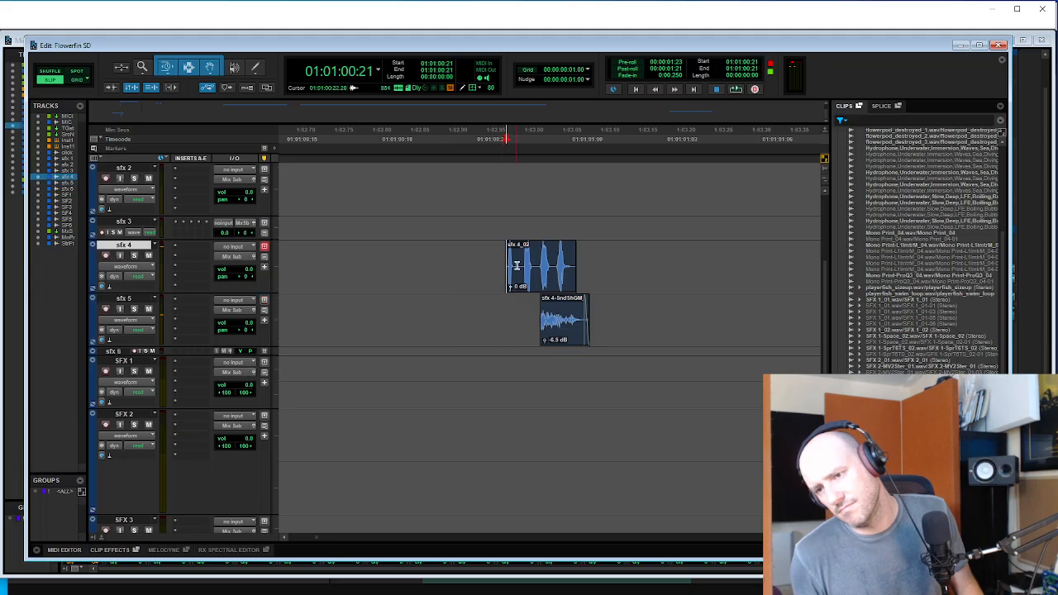
pyautogui.press('space')
pyautogui.press('t')
pyautogui.press('t')
pyautogui.press('t')
pyautogui.press('space')
pyautogui.press('space')
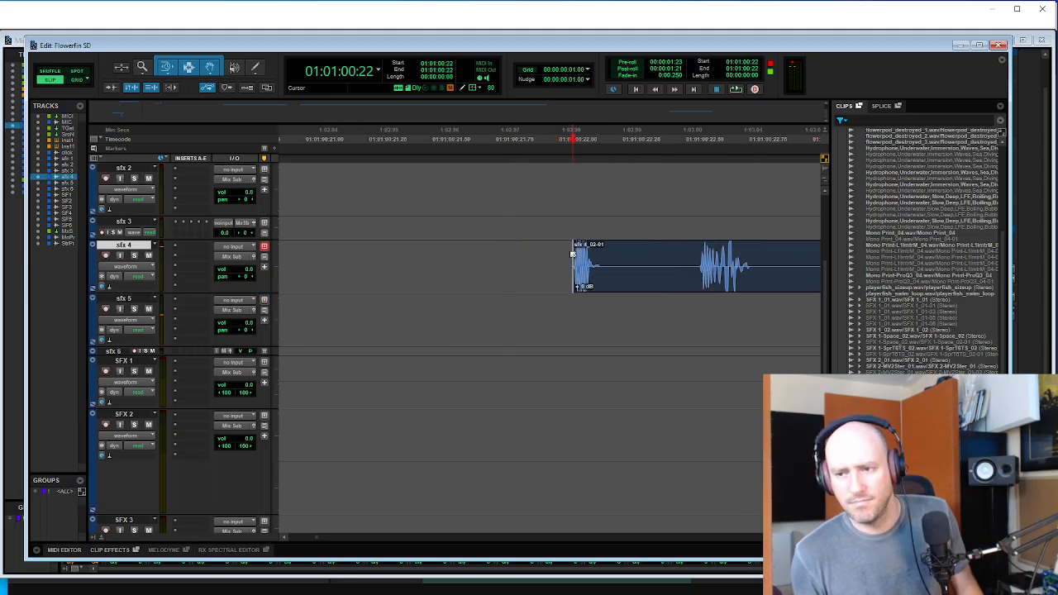
pyautogui.press('r')
pyautogui.press('r')
pyautogui.press('r')
pyautogui.press('space')
# - Add a fade-in over about the first half of the sfx 5 clip and play both layers
pyautogui.press('t')
pyautogui.press('t')
pyautogui.press('t')
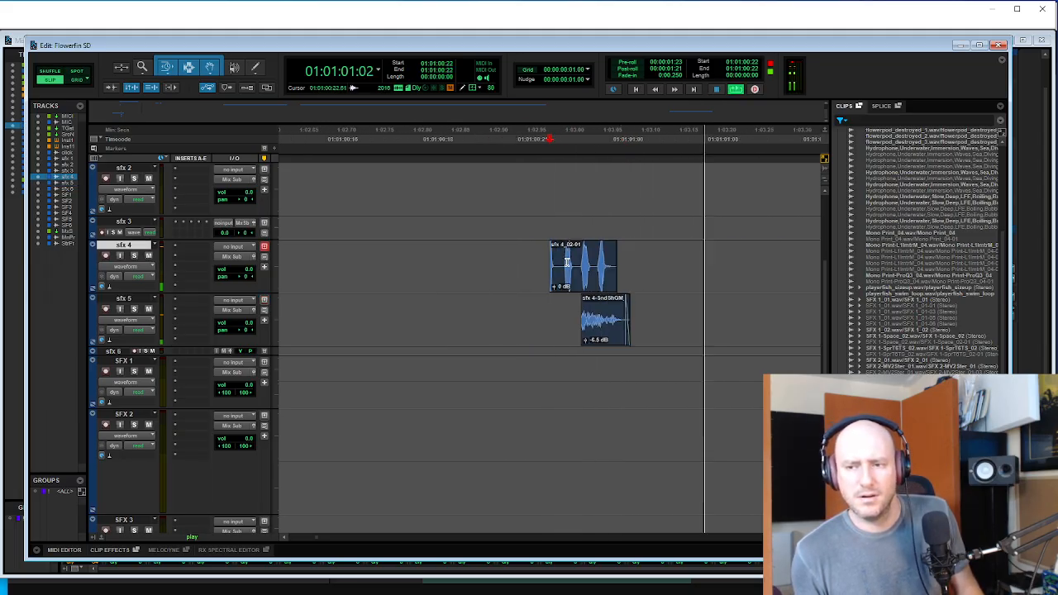
pyautogui.press('space')
pyautogui.press('space')
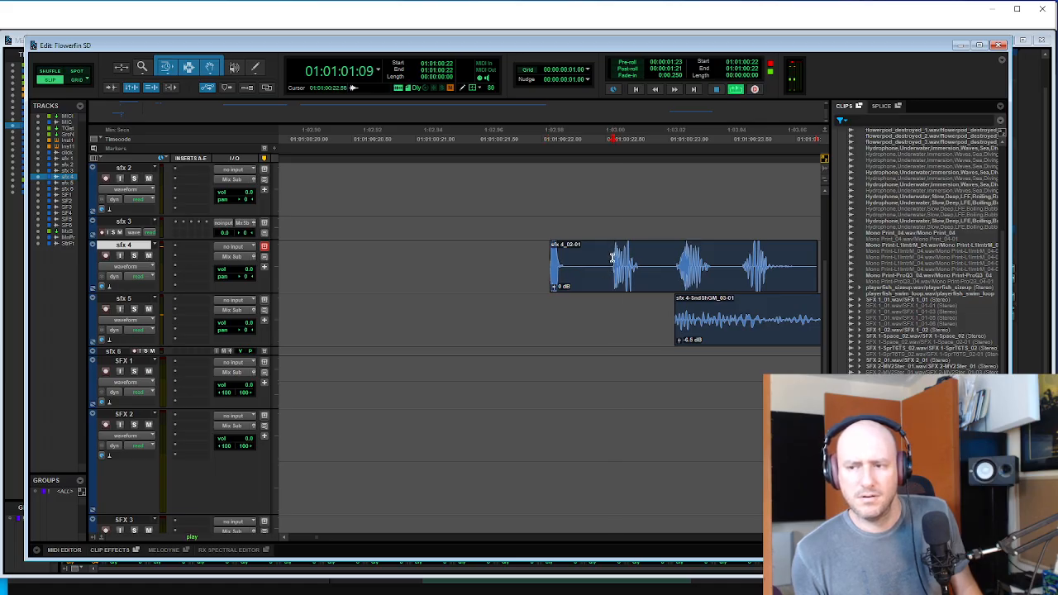
pyautogui.press('r')
pyautogui.press('r')
pyautogui.click(547, 307)
pyautogui.press('space')
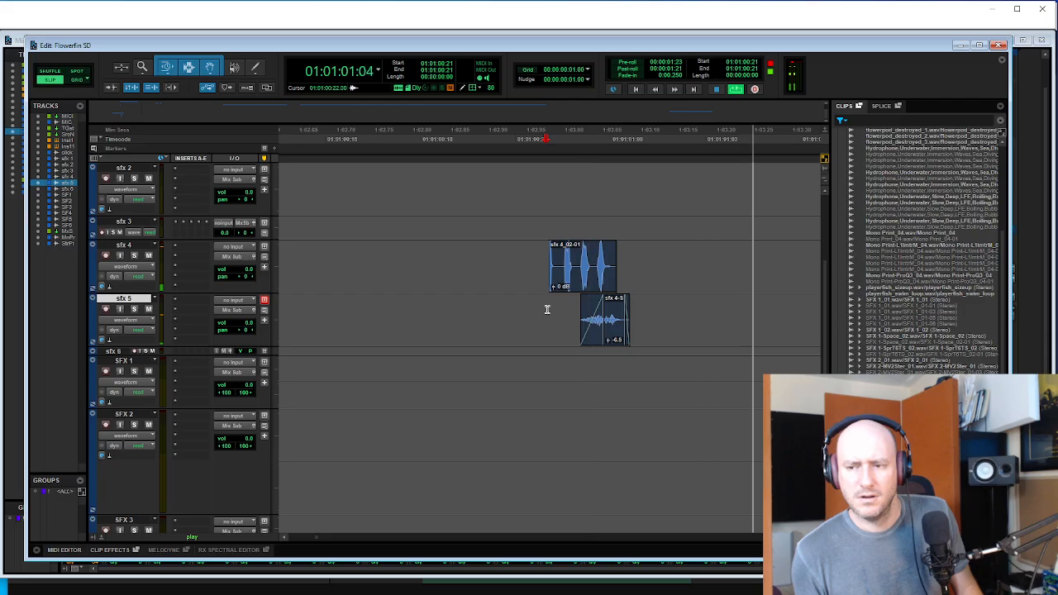
pyautogui.press('space')
pyautogui.press('space')
# - Raise the sfx 5 clip's gain to -3.0 dB and play both layers
pyautogui.click(618, 327)
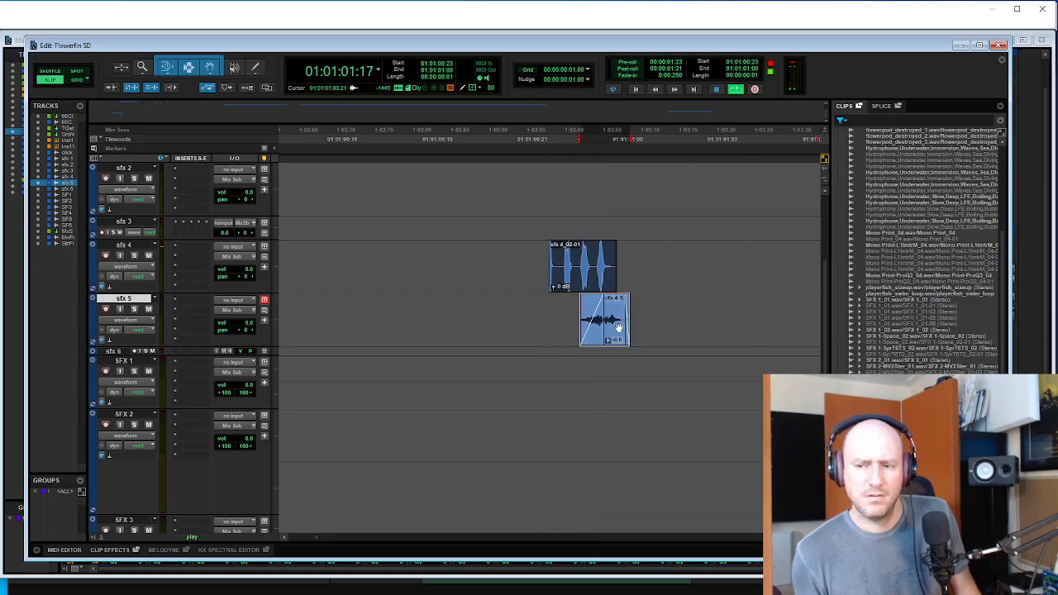
pyautogui.moveTo(536, 307); pyautogui.dragTo(698, 328)
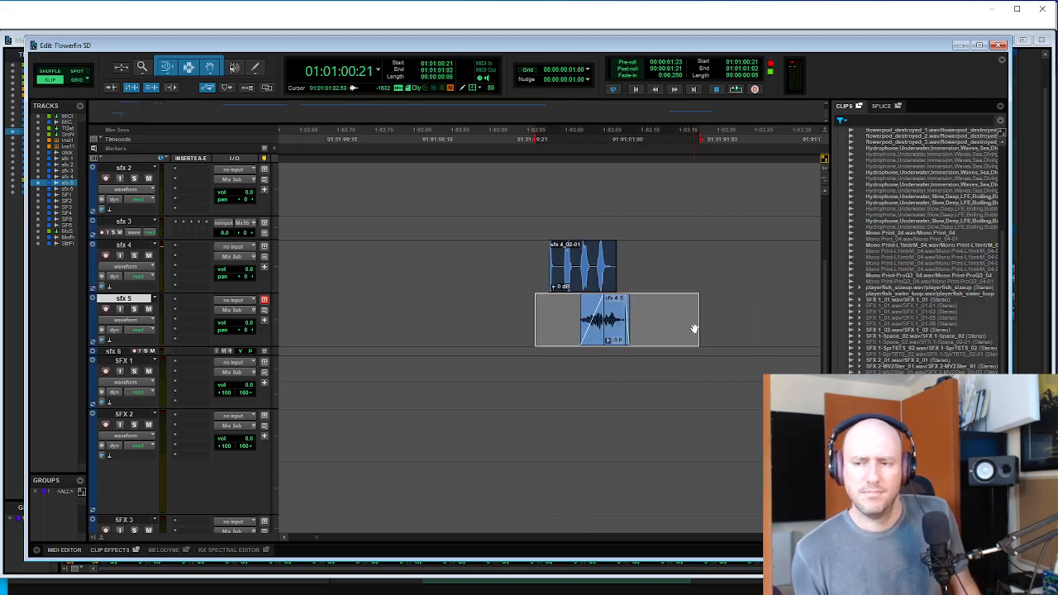
pyautogui.press('r')
pyautogui.press('r')
pyautogui.keyDown('shift'); pyautogui.click(739, 309); pyautogui.keyUp('shift')
pyautogui.press('space')
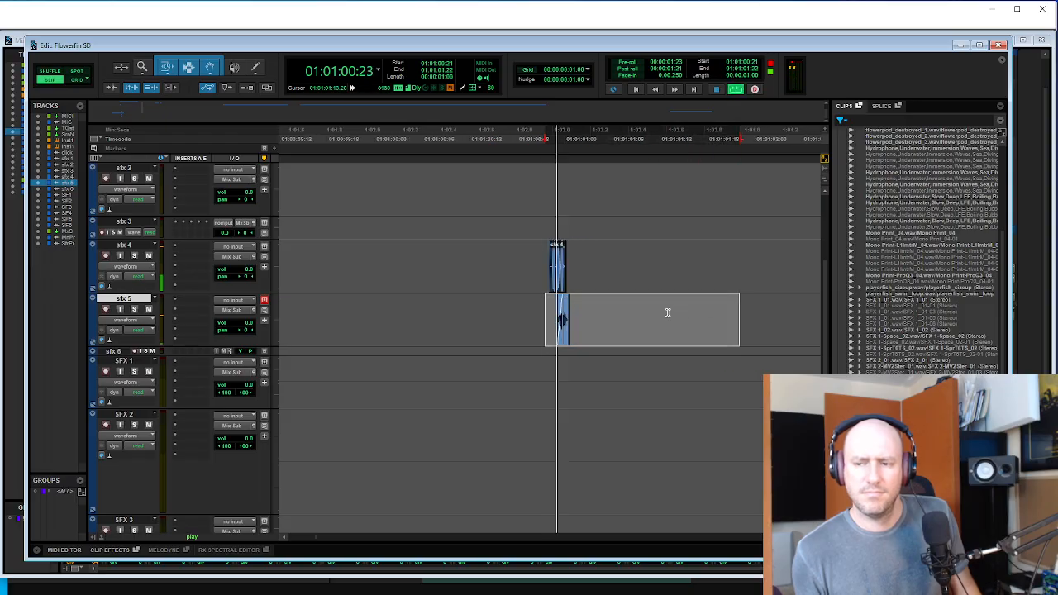
pyautogui.press('t')
pyautogui.click(600, 314)
pyautogui.press('t')
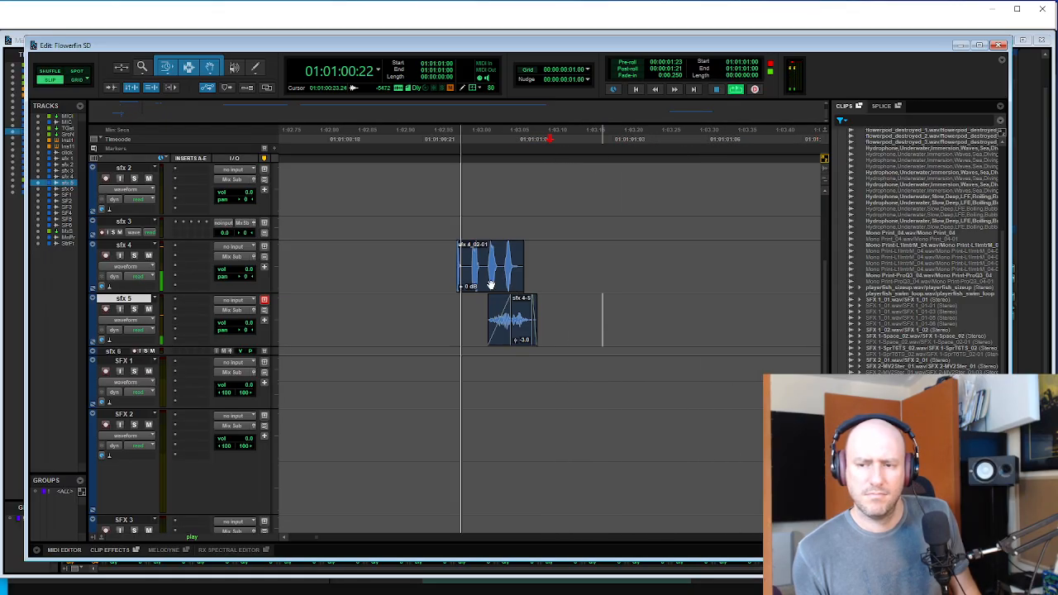
# - Select the sfx 4 clip, open it in the FabFilter Pro-Q 3 AudioSuite processor and start the preview
pyautogui.click(489, 283)
pyautogui.keyDown('shift'); pyautogui.click(519, 332); pyautogui.keyUp('shift')
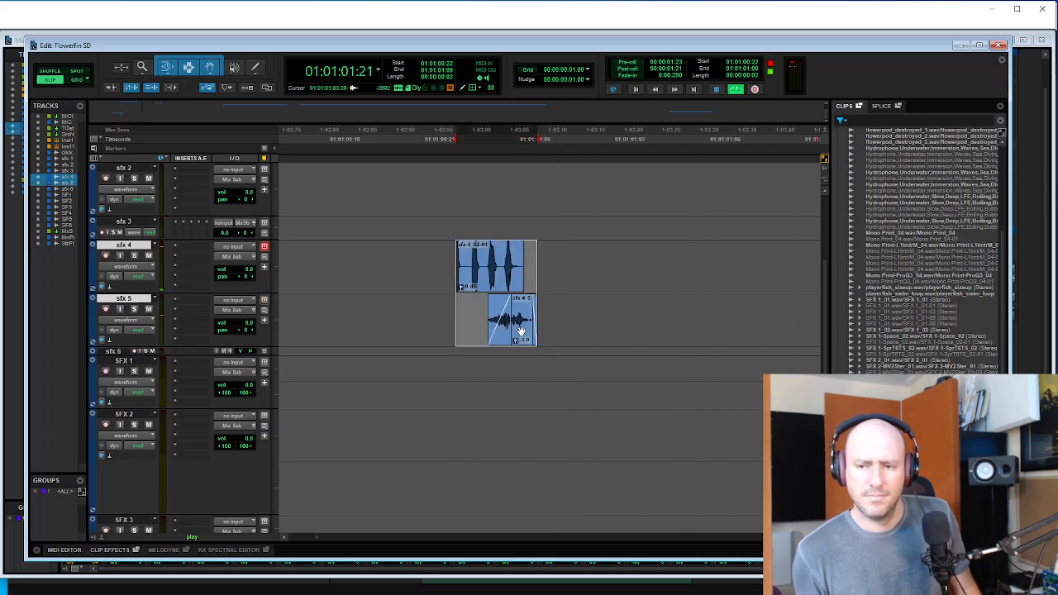
pyautogui.click(487, 249)
pyautogui.click(494, 285)
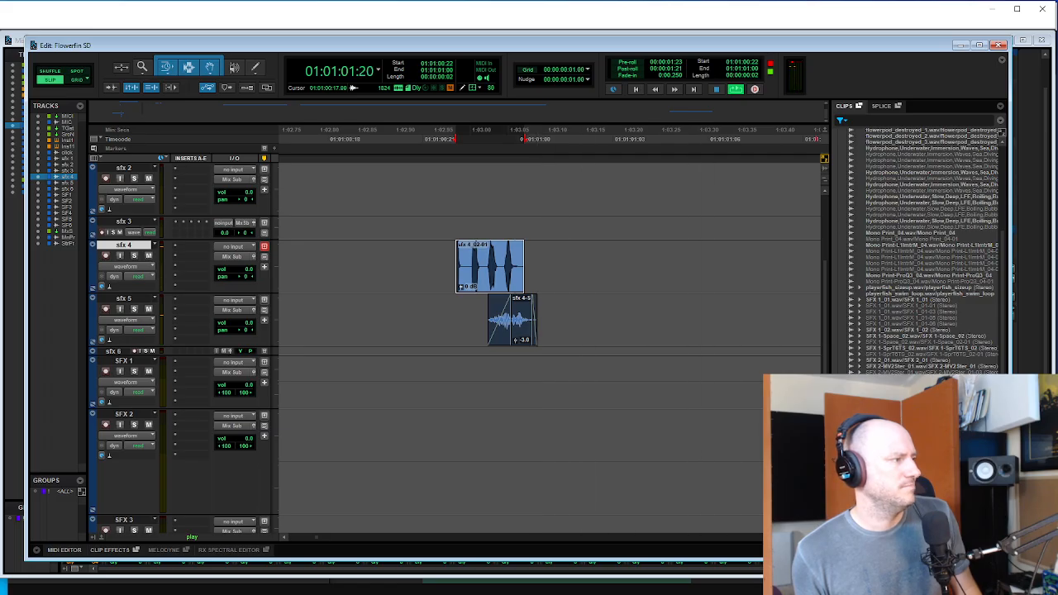
pyautogui.click(453, 168)
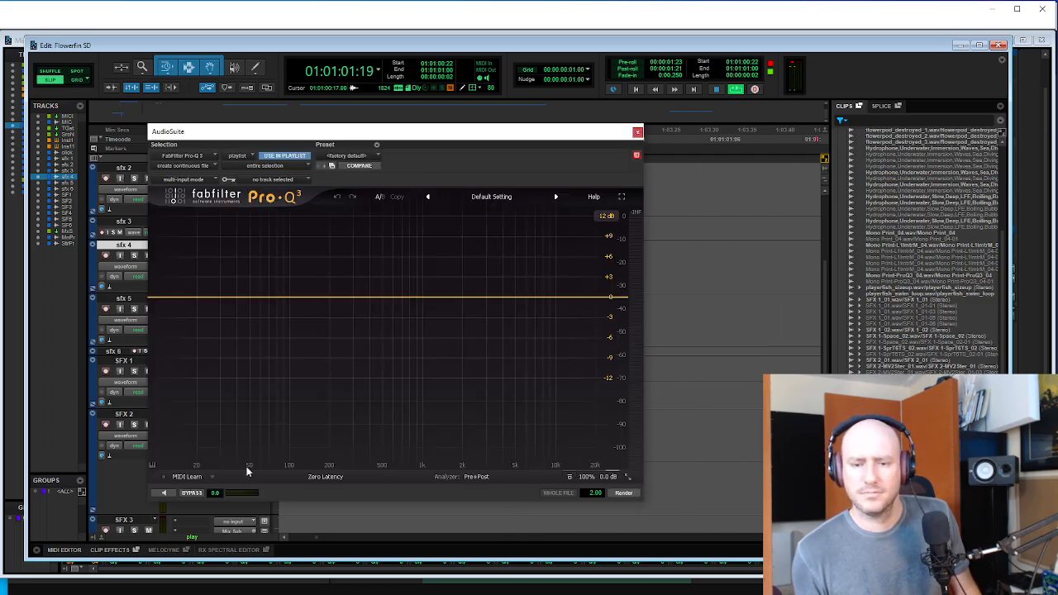
pyautogui.click(168, 494)
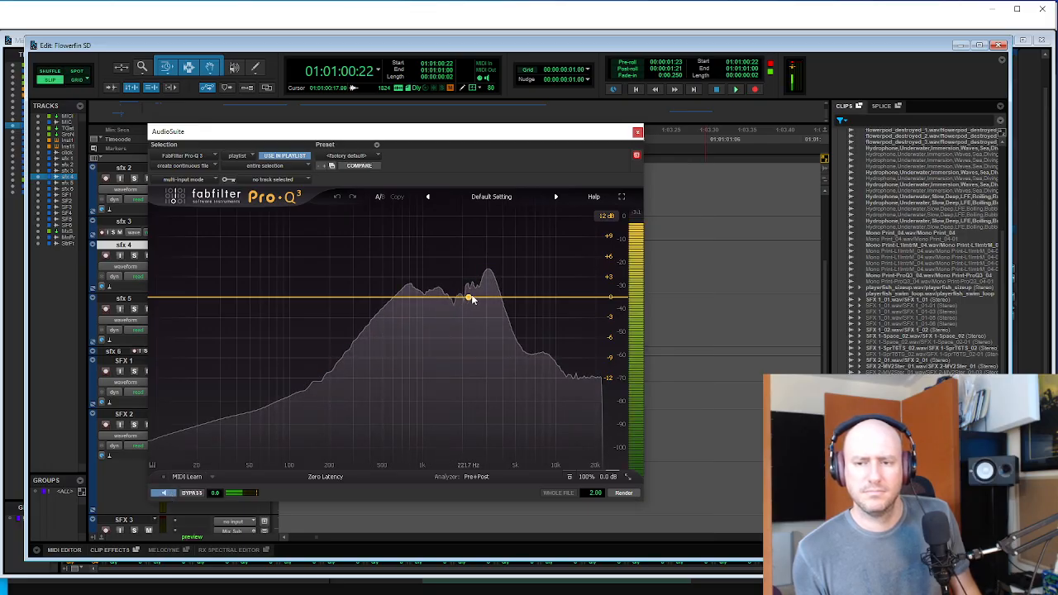
# - Try a bell cut near 2370 Hz, and replace it by loading the Band Pass Narrow preset
pyautogui.doubleClick(447, 334)
pyautogui.moveTo(450, 335); pyautogui.dragTo(473, 323)
pyautogui.click(427, 197)
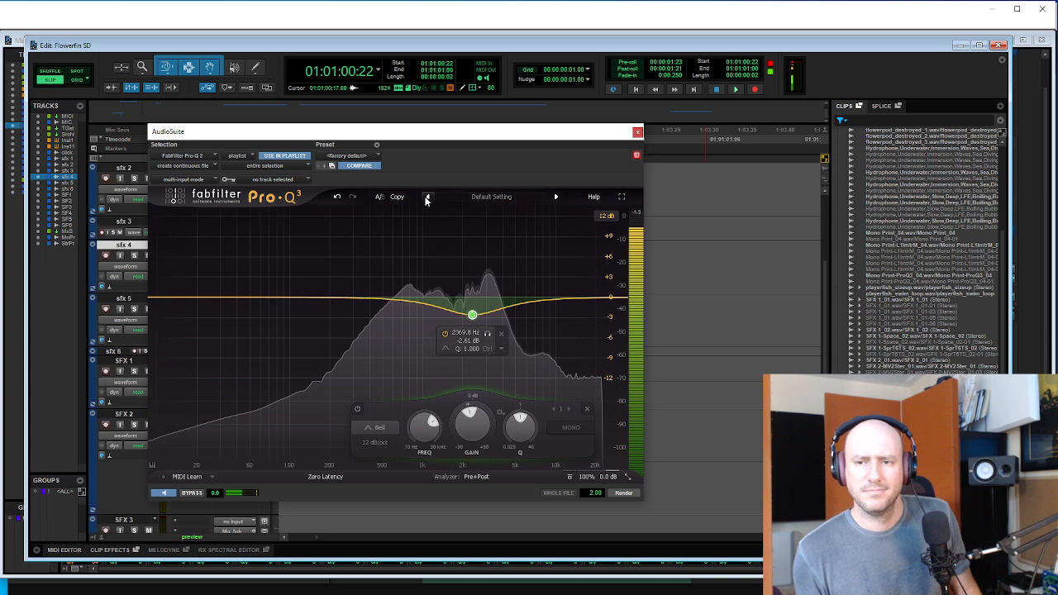
pyautogui.click(427, 198)
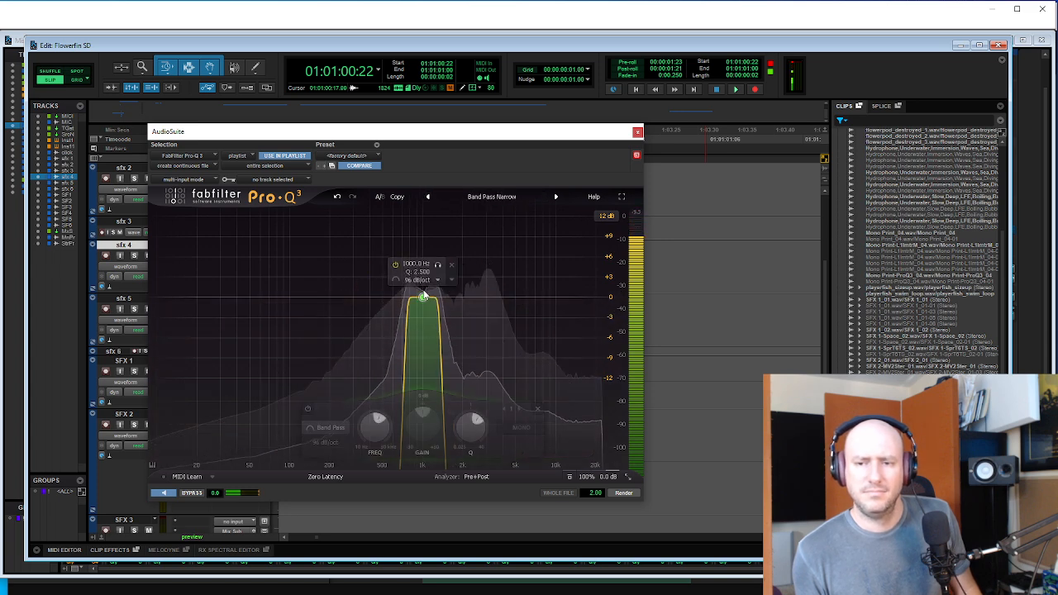
# - Widen the band-pass to Q 0.219 and add a bell cut of about 11.5 dB near 4 kHz with Q about 2.6
pyautogui.moveTo(484, 299); pyautogui.dragTo(490, 338)
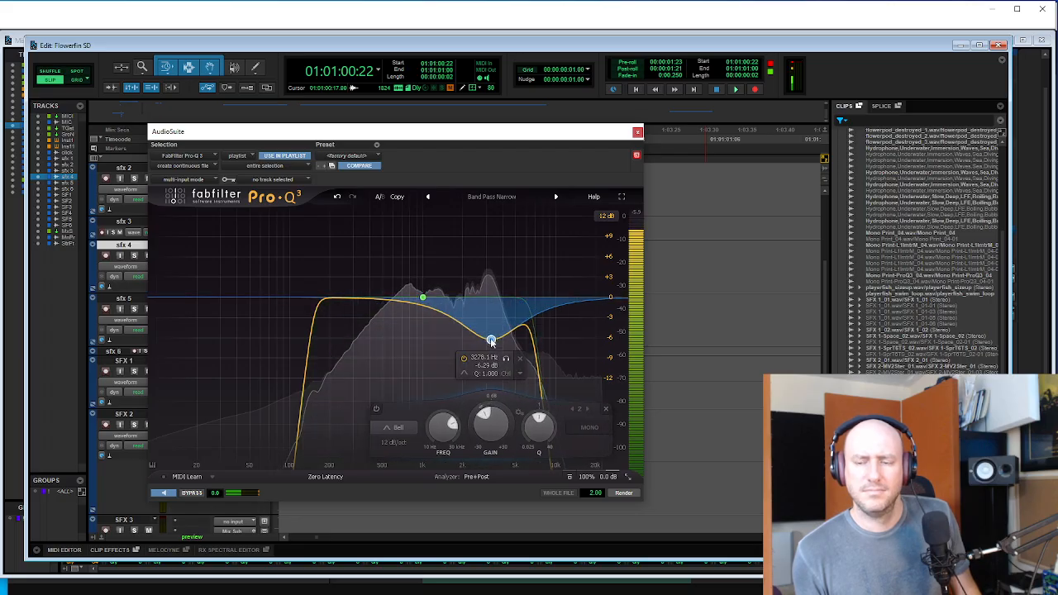
pyautogui.scroll(5, 541, 427)
pyautogui.scroll(-3, 541, 427)
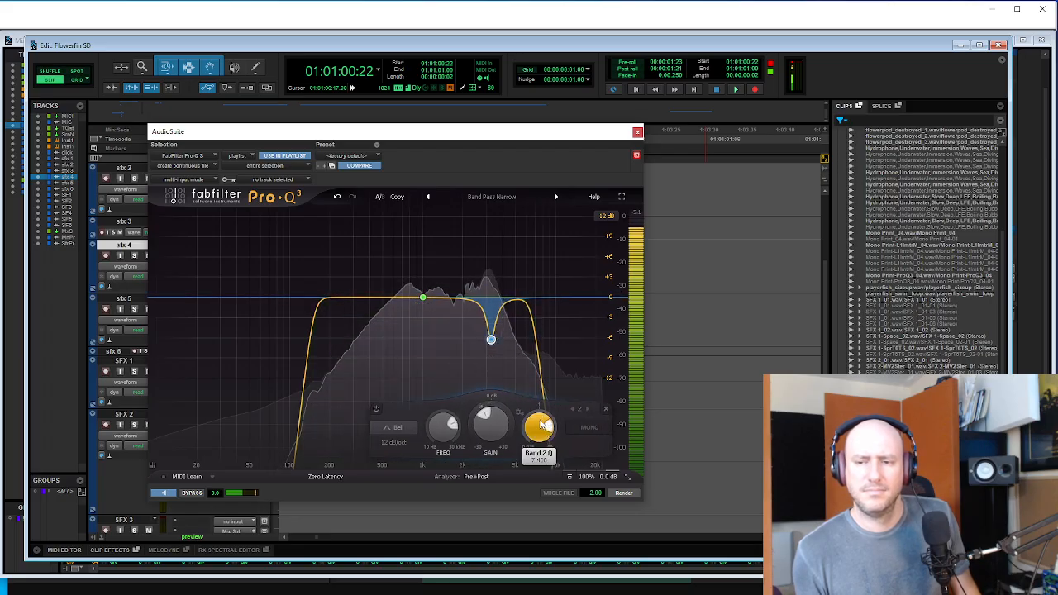
pyautogui.scroll(-12, 541, 427)
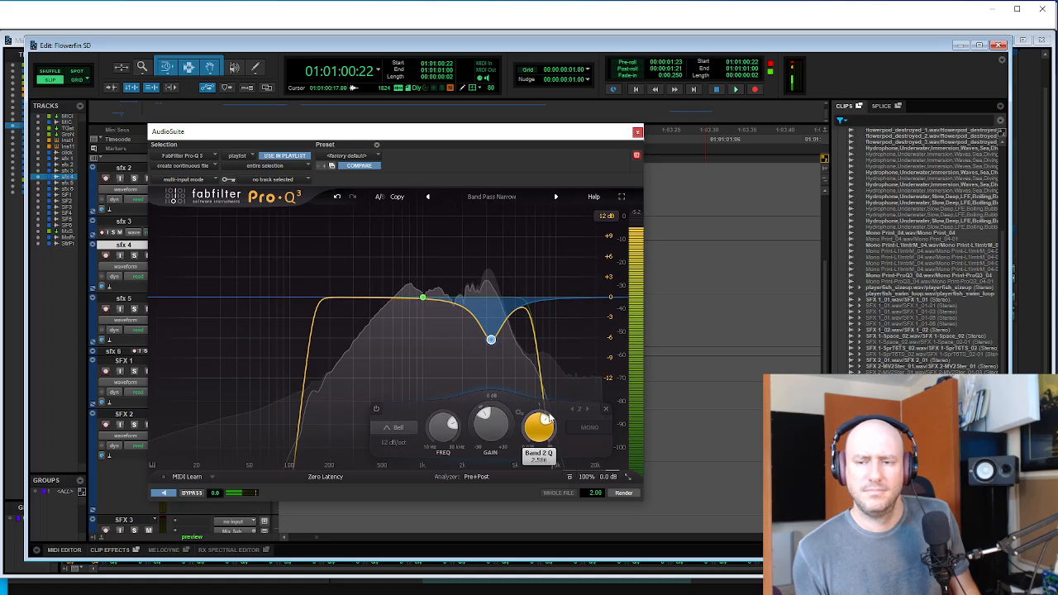
pyautogui.moveTo(491, 339); pyautogui.dragTo(504, 376)
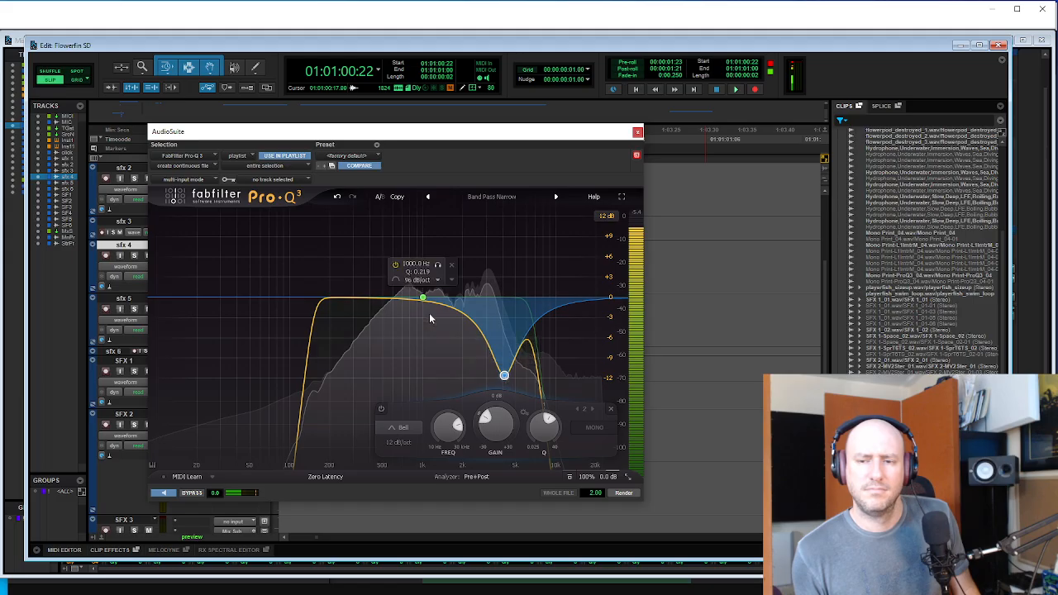
# - Add a bell boost of about 3 dB near 700 Hz, render the EQ onto the sfx 4 clip and close the AudioSuite window
pyautogui.moveTo(403, 296)
pyautogui.mouseDown()
pyautogui.moveTo(401, 246)
pyautogui.moveTo(403, 276)
pyautogui.mouseUp()
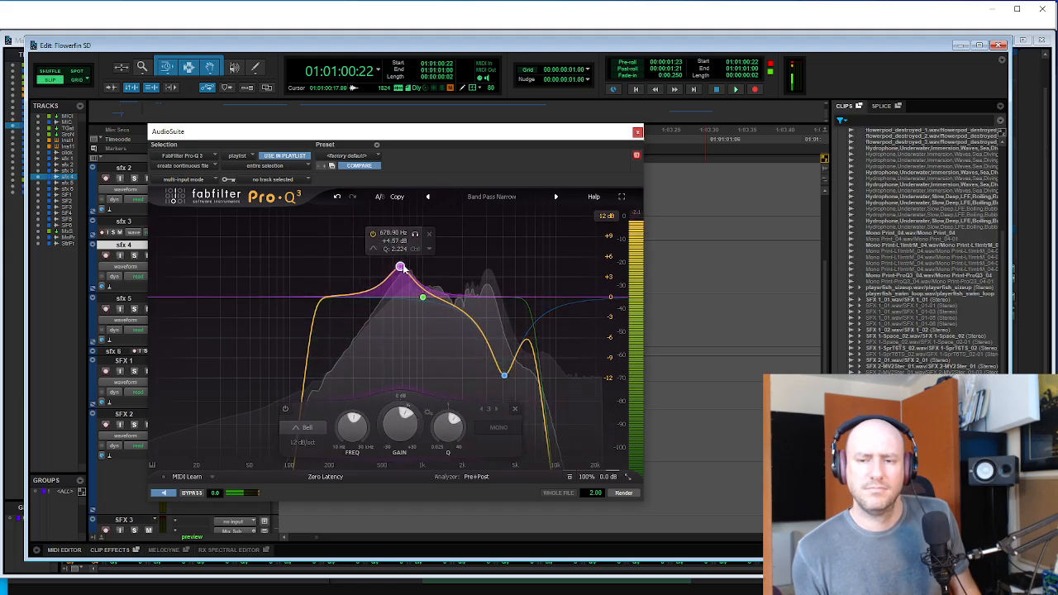
pyautogui.scroll(-5, 403, 275)
pyautogui.press('space')
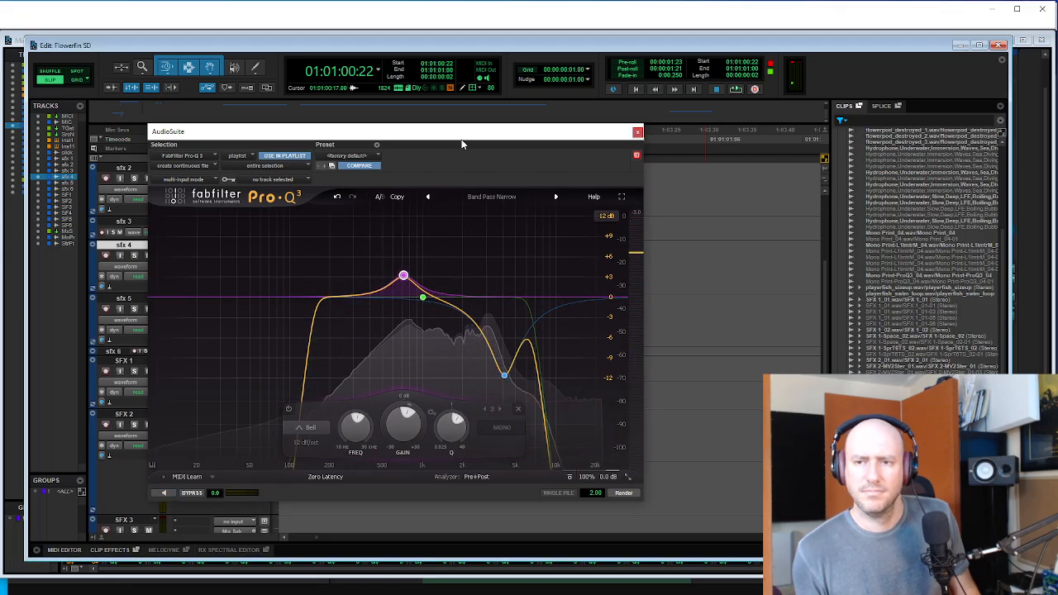
pyautogui.moveTo(461, 136); pyautogui.dragTo(1, 111)
# - Play the equalized sfx 4 clip together with the sfx 5 layer from just before the clips
pyautogui.click(418, 248)
pyautogui.press('space')
pyautogui.press('space')
pyautogui.press('space')
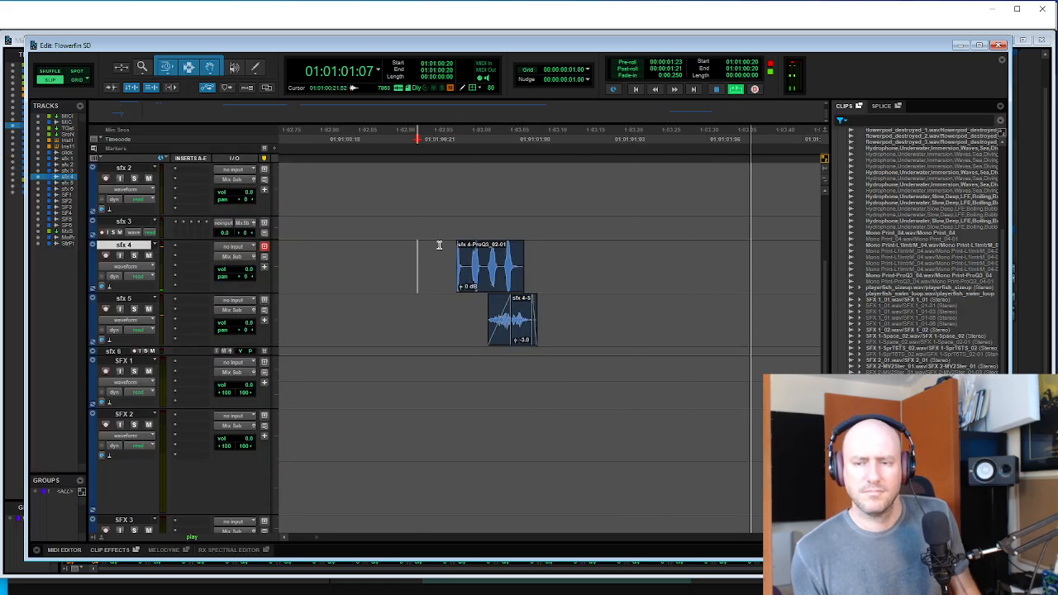
pyautogui.press('space')
pyautogui.press('space')
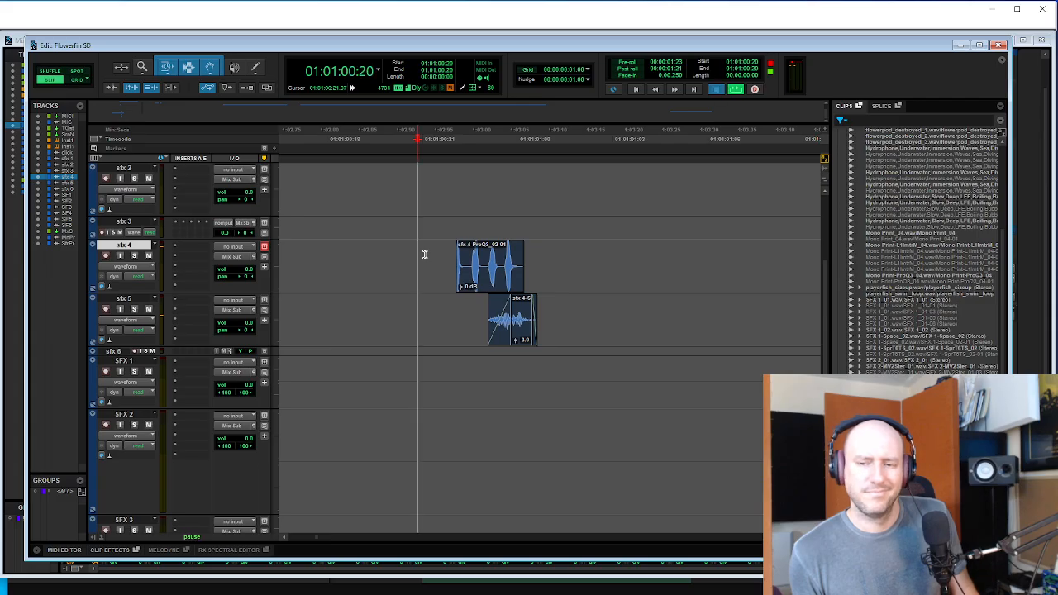
pyautogui.press('space')
pyautogui.press('space')
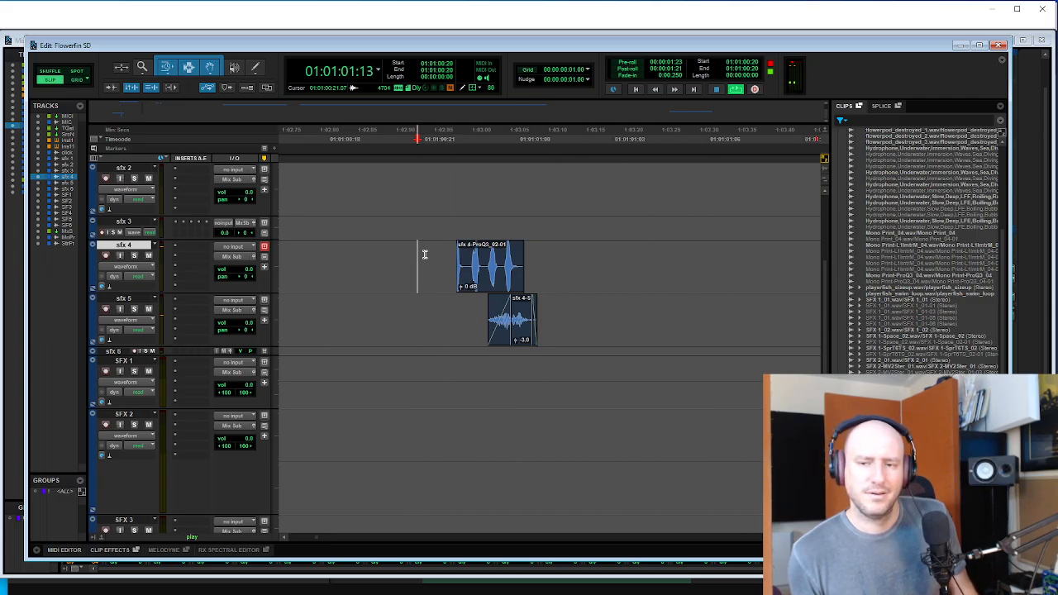
# - Audition the layers repeatedly from several points before and within the sfx 4 clip to judge the spacing of its pulses
pyautogui.press('Tab')
pyautogui.press('space')
pyautogui.press('space')
pyautogui.press('space')
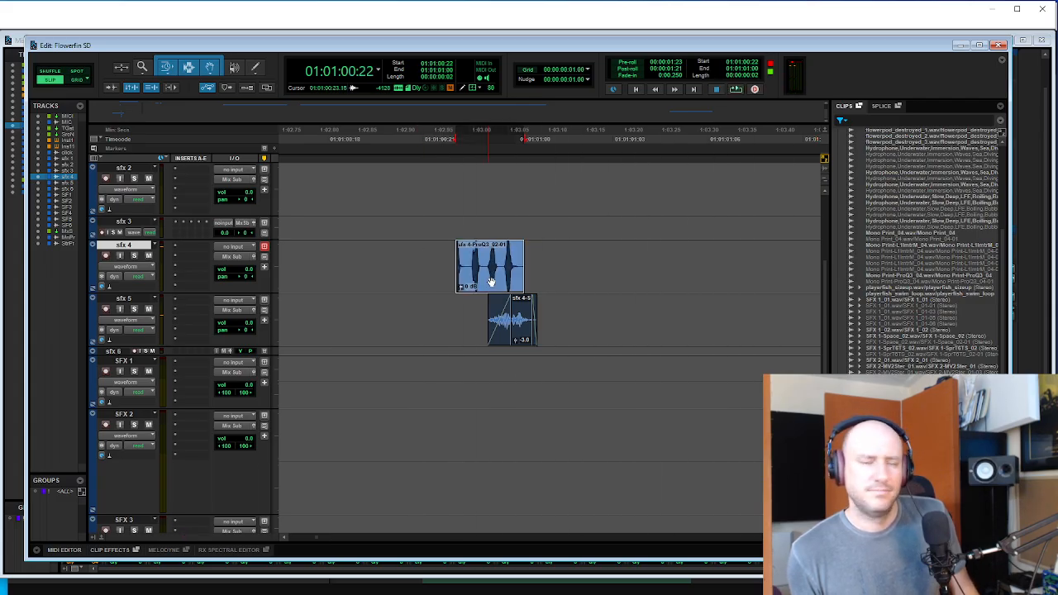
pyautogui.click(489, 277)
pyautogui.press('space')
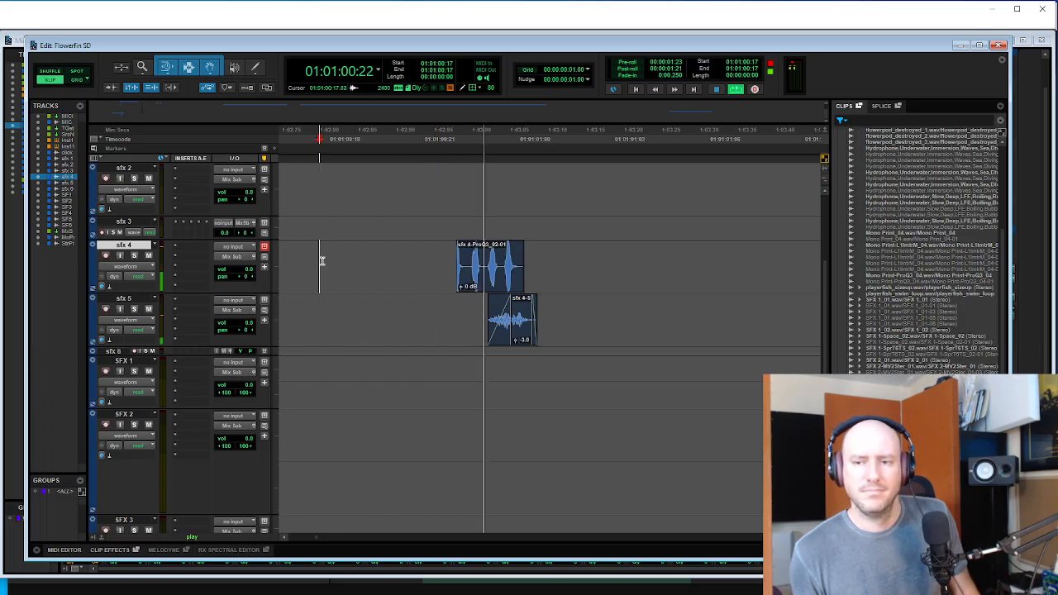
pyautogui.press('space')
pyautogui.click(489, 248)
pyautogui.press('space')
pyautogui.press('space')
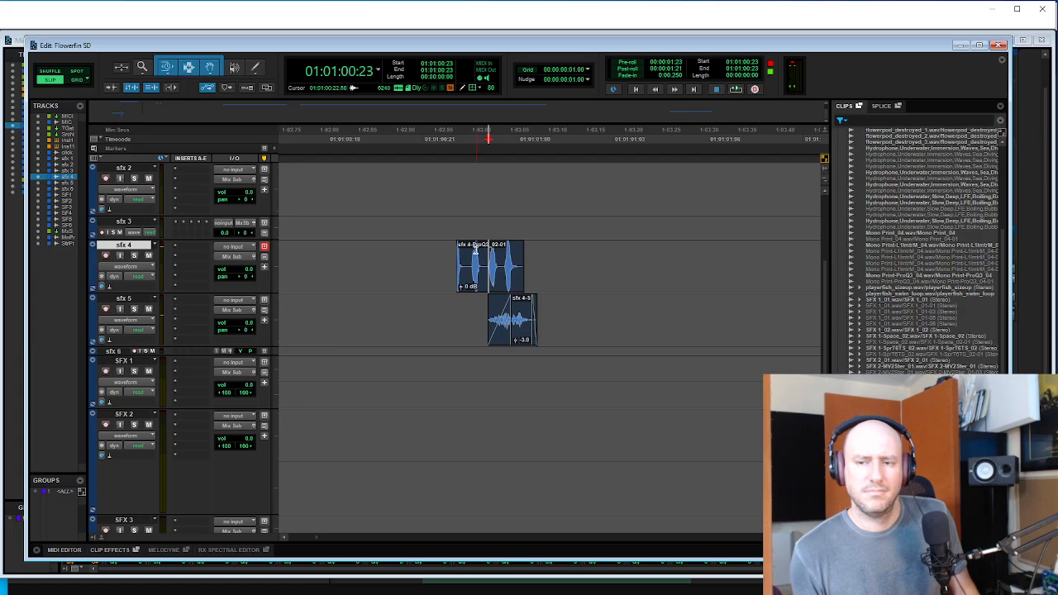
pyautogui.click(469, 248)
pyautogui.press('space')
pyautogui.press('space')
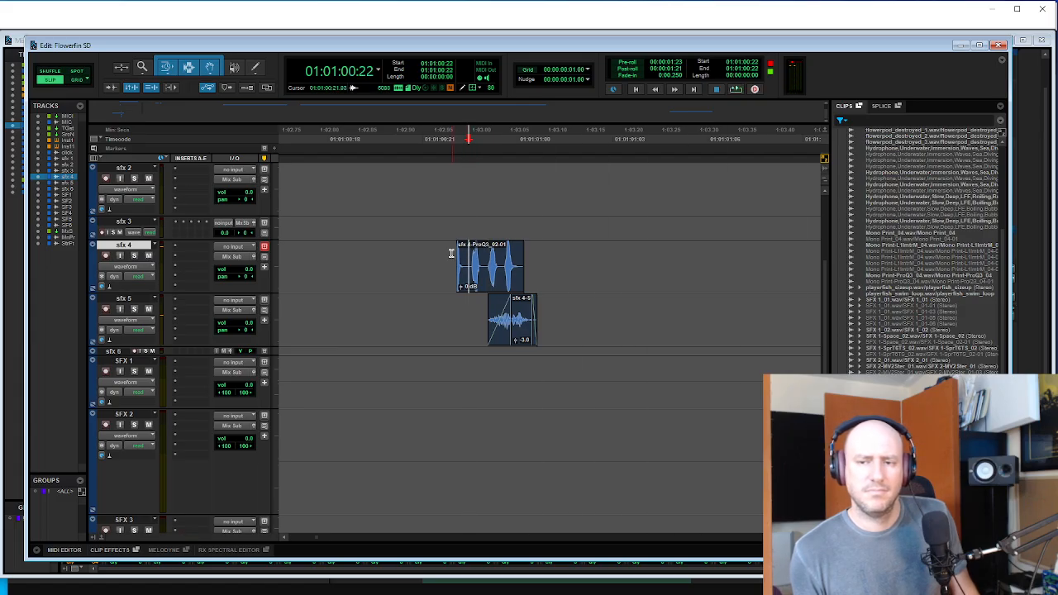
# - Separate the first pulses of the sfx 4 clip, move the first pulse later, closer to the second, and play the result
pyautogui.press('t')
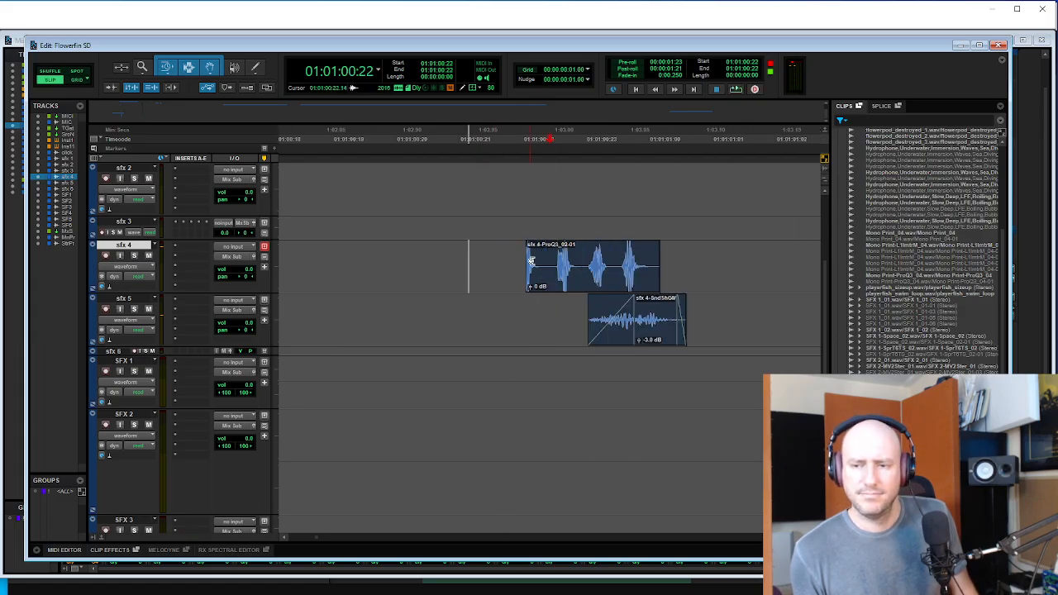
pyautogui.click(542, 259)
pyautogui.press('b')
pyautogui.moveTo(532, 279); pyautogui.dragTo(558, 282)
pyautogui.press('space')
pyautogui.press('space')
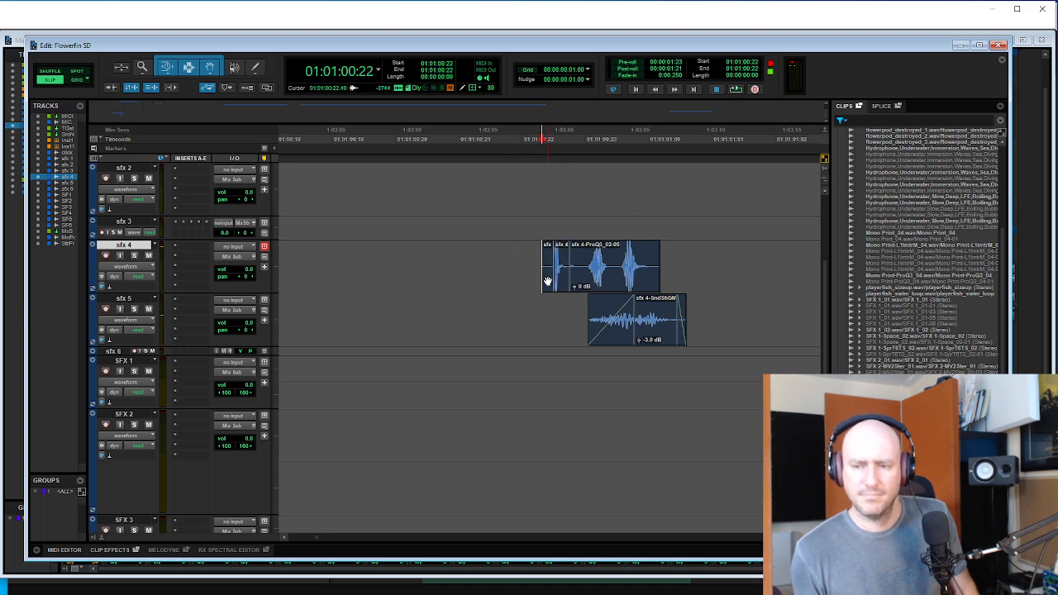
# - Delete the first pulse piece at the start of the sfx 4 clip and play the remaining layers
pyautogui.click(549, 282)
pyautogui.press('Delete')
pyautogui.press('space')
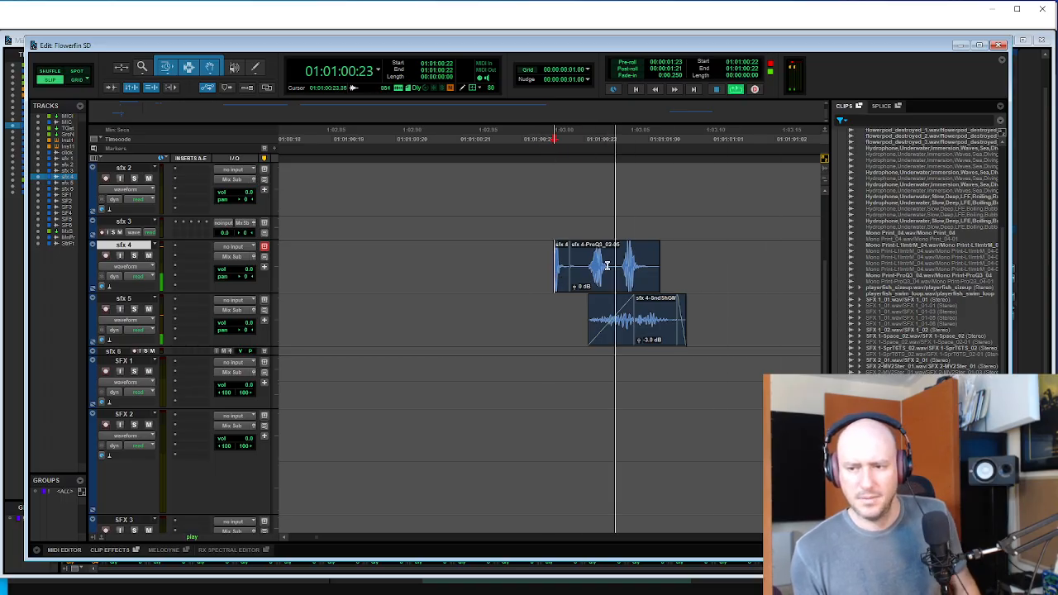
pyautogui.press('space')
pyautogui.press('r')
pyautogui.press('space')
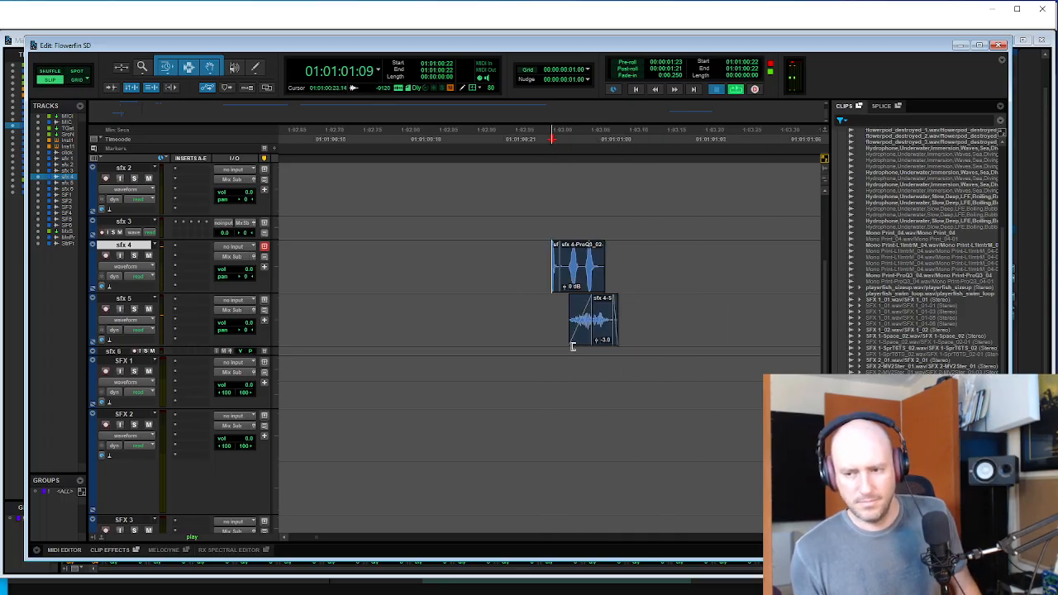
pyautogui.press('space')
# - Select the sfx 6 track just before the sfx 5 clip and enlarge its track height
pyautogui.click(566, 351)
pyautogui.press('super+Up')
pyautogui.press('super+Up')
pyautogui.press('super+Up')
pyautogui.press('super+Up')
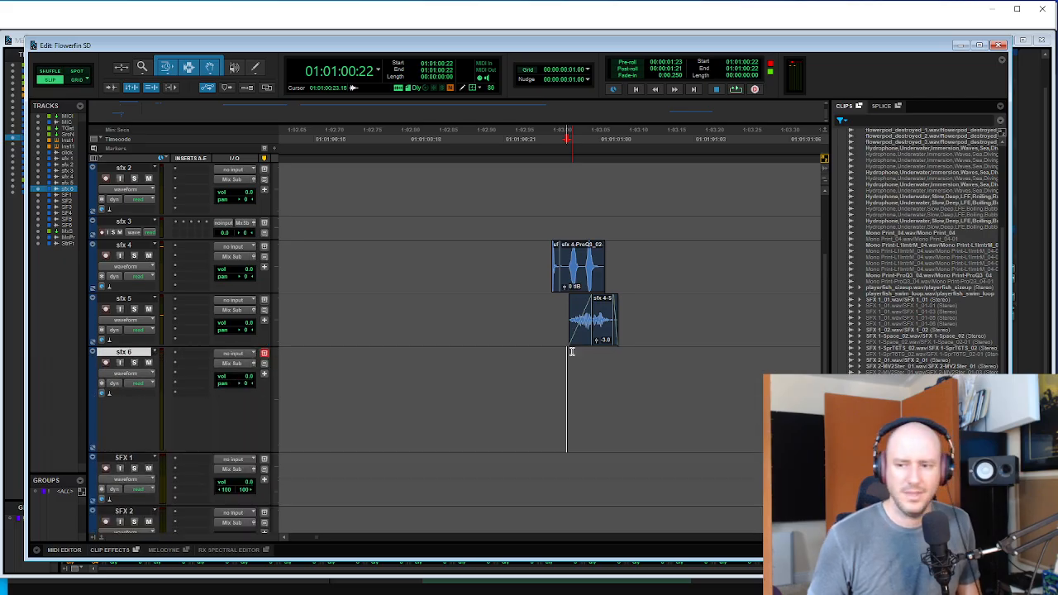
# - Switch to Soundminer, search the library for "kiss" and audition the long comical smacking smooch sound
pyautogui.hotkey('alt', 'Tab')
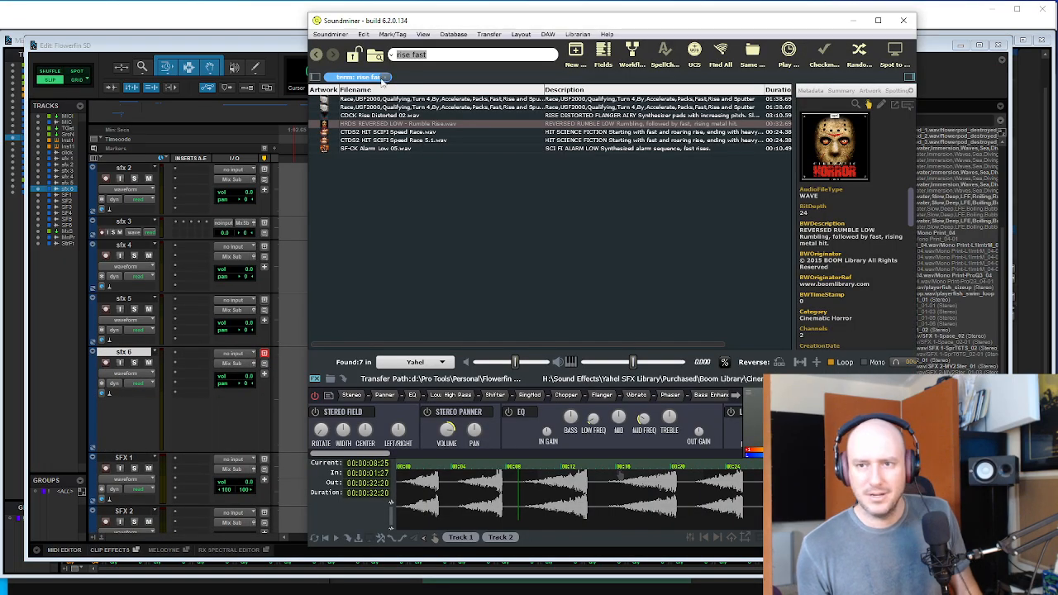
pyautogui.write('kiss')
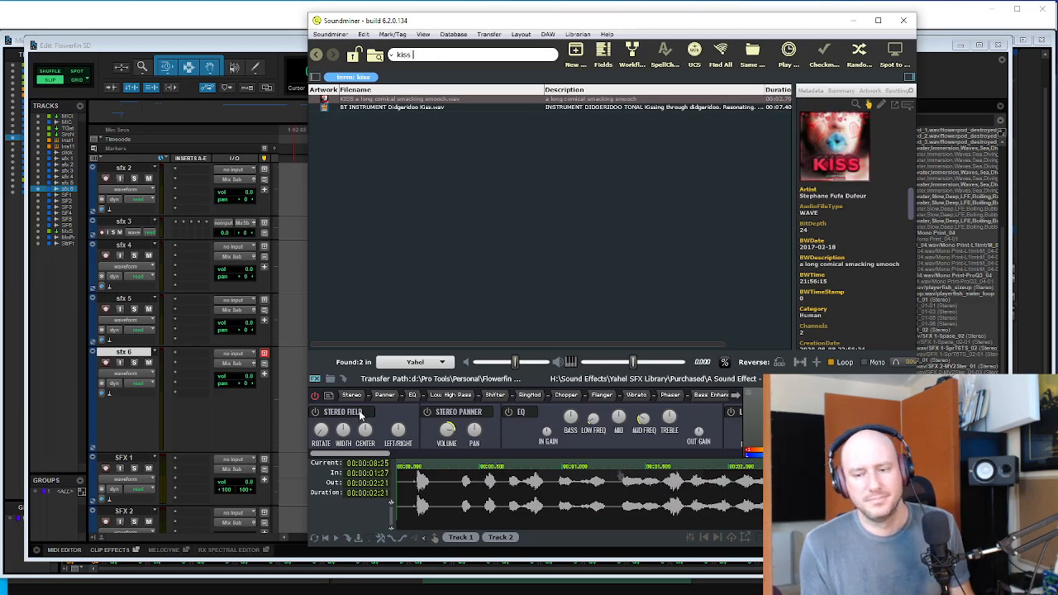
pyautogui.click(422, 478)
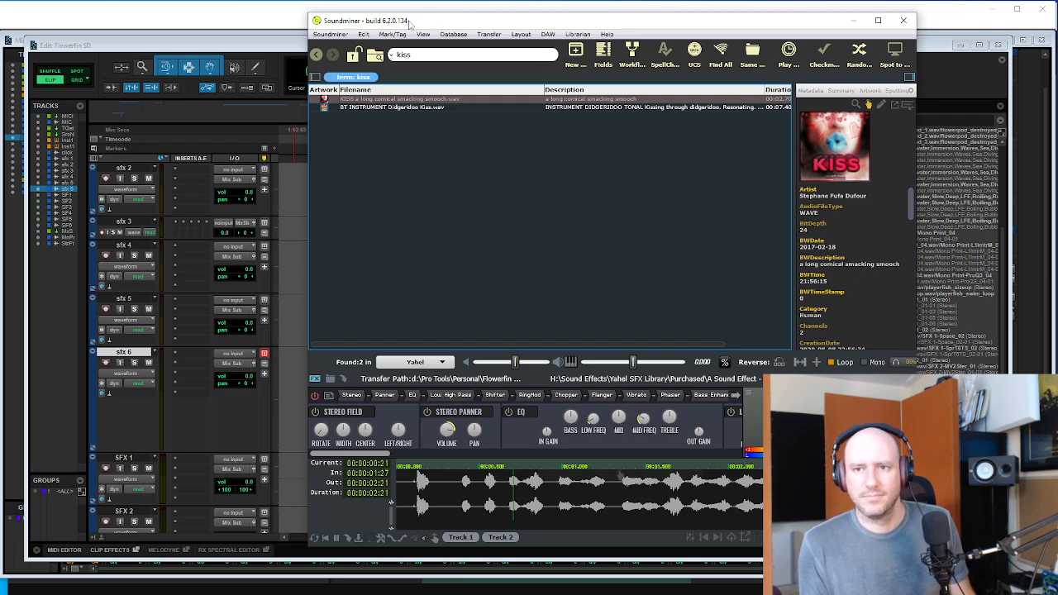
# - Move the Soundminer window aside and place "KISS a long comical smacking smooch" on the sfx 5 and sfx 6 tracks after the existing clips
pyautogui.moveTo(409, 22); pyautogui.dragTo(813, 47)
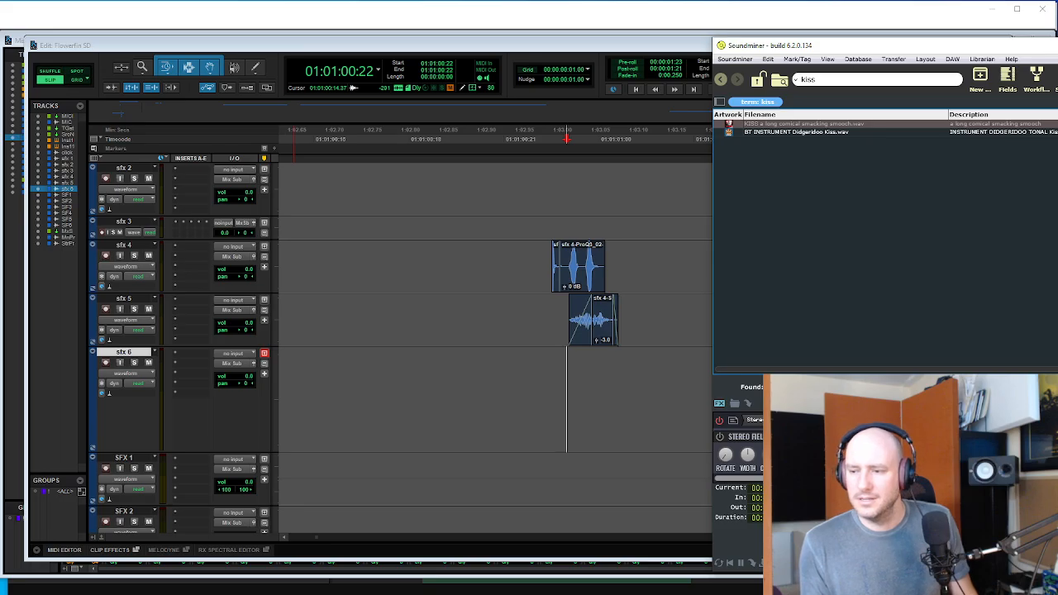
pyautogui.moveTo(781, 125); pyautogui.dragTo(775, 125)
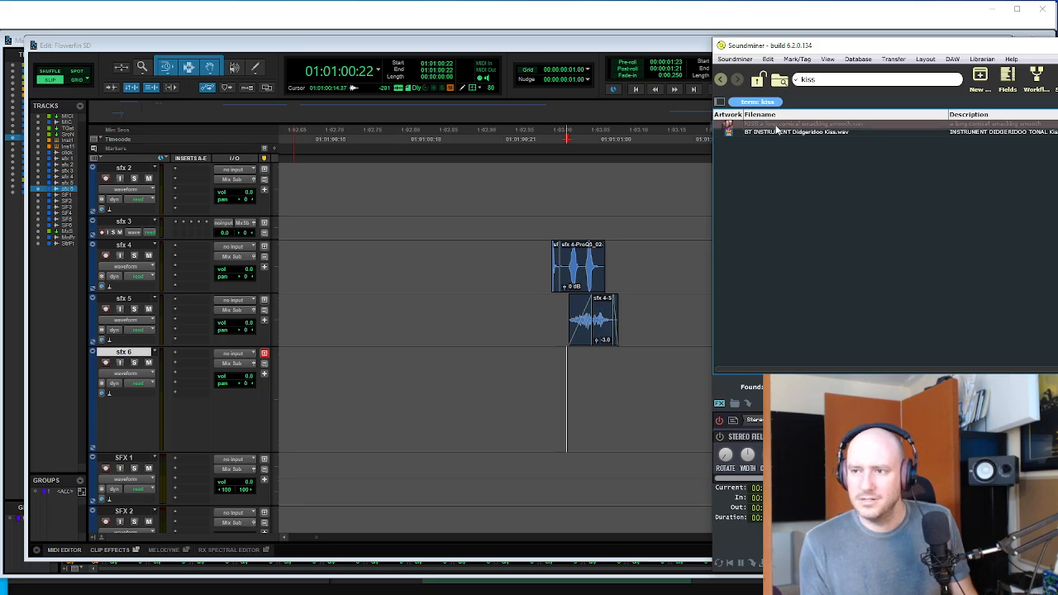
pyautogui.click(684, 260)
pyautogui.press('r')
pyautogui.press('r')
pyautogui.press('r')
pyautogui.press('r')
pyautogui.press('r')
pyautogui.press('r')
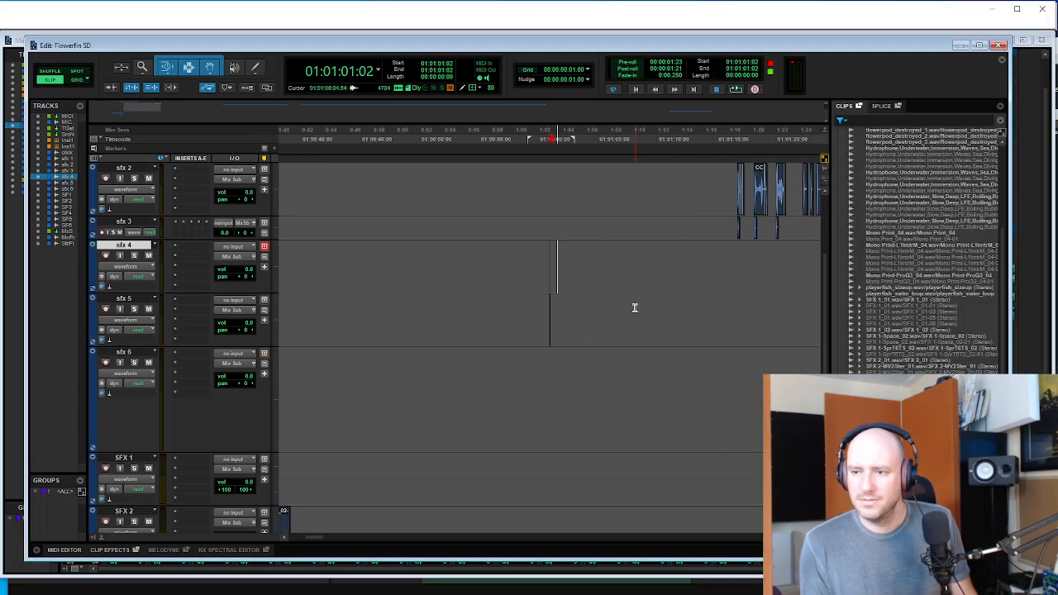
pyautogui.press('r')
pyautogui.press('r')
pyautogui.hotkey('alt', 'Tab')
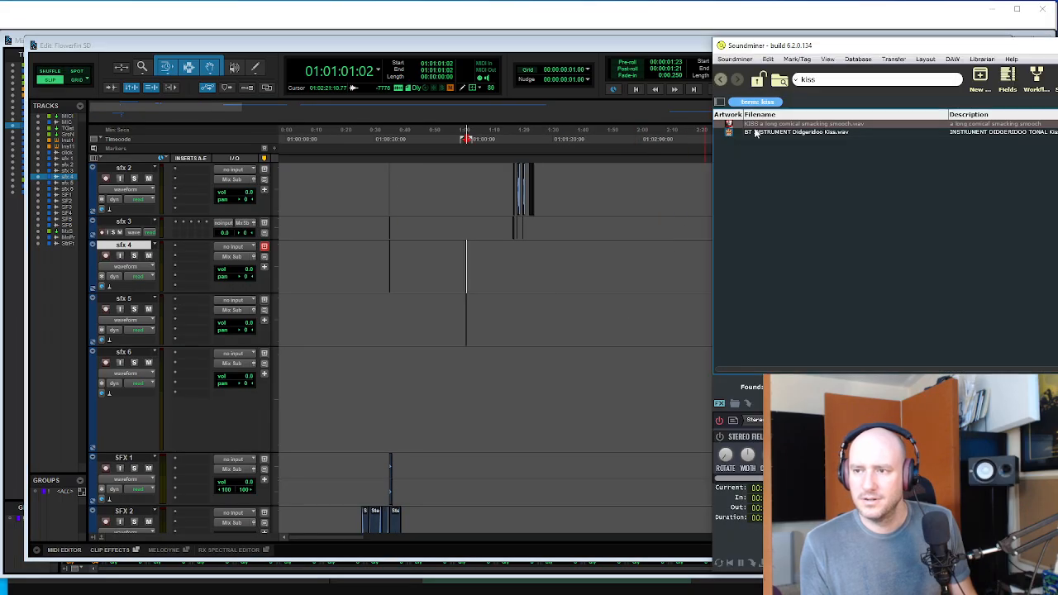
pyautogui.moveTo(754, 132); pyautogui.dragTo(471, 309)
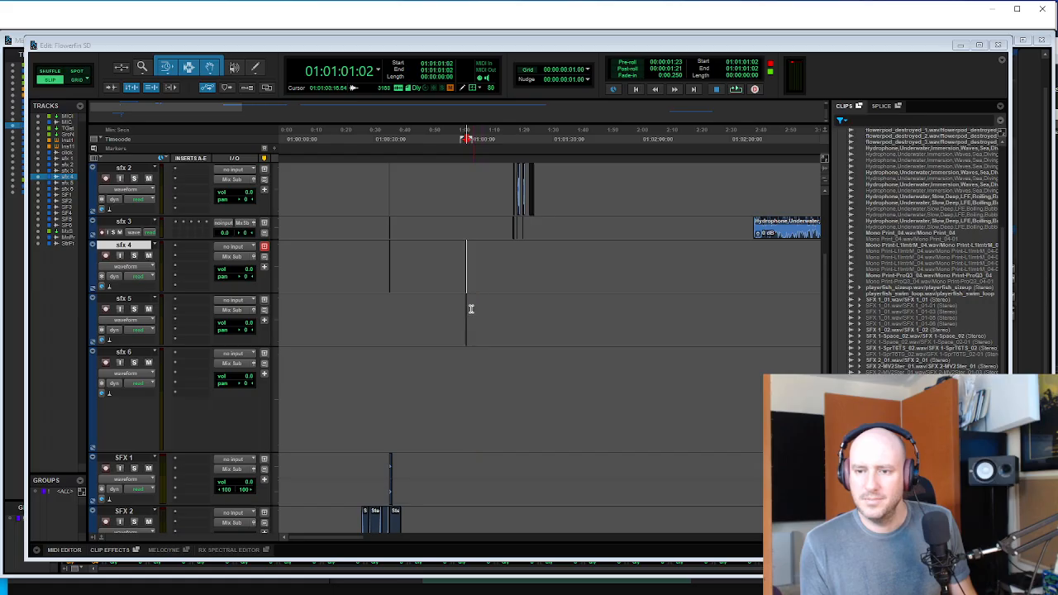
pyautogui.press('t')
pyautogui.press('t')
pyautogui.press('t')
pyautogui.press('t')
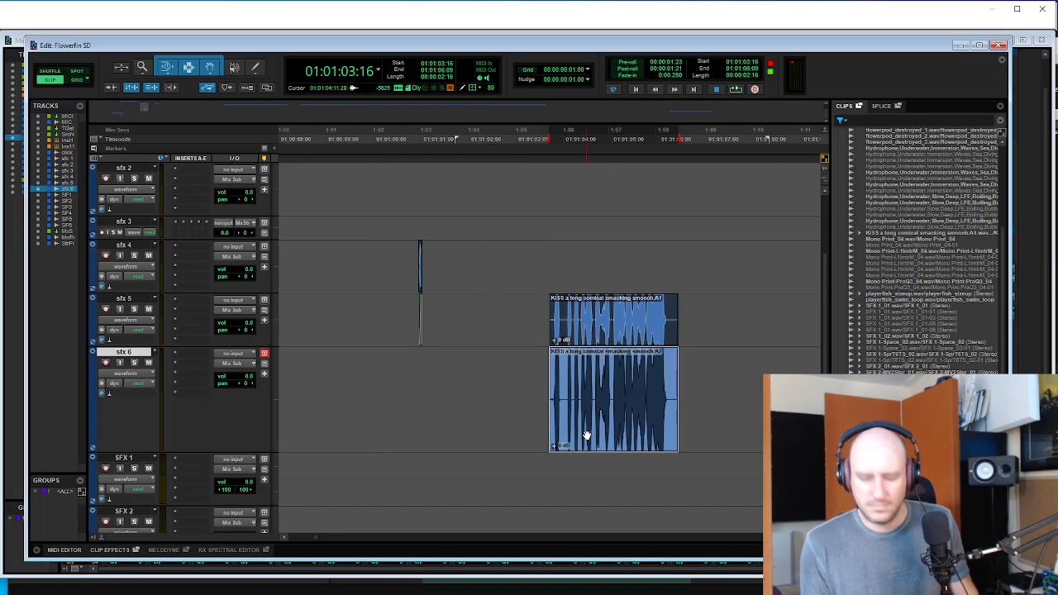
# - Delete the A2 kiss clip from sfx 6, move the A1 clip onto that track beneath the layers and play it
pyautogui.press('Delete')
pyautogui.moveTo(585, 342); pyautogui.dragTo(456, 379)
pyautogui.press('t')
pyautogui.press('t')
pyautogui.press('t')
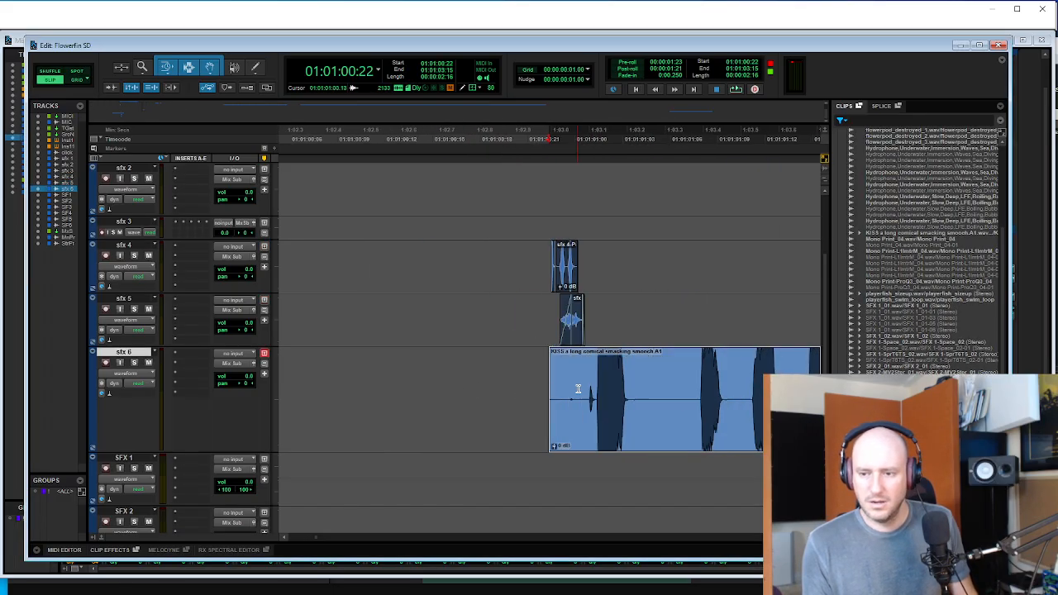
pyautogui.press('t')
pyautogui.press('space')
pyautogui.press('space')
# - Trim the end and start of the kiss clip to its first small smack and play it with the layers
pyautogui.click(643, 387)
pyautogui.press('s')
pyautogui.moveTo(627, 432); pyautogui.dragTo(563, 423)
pyautogui.click(559, 387)
pyautogui.press('a')
pyautogui.click(523, 385)
pyautogui.press('space')
pyautogui.press('t')
pyautogui.press('t')
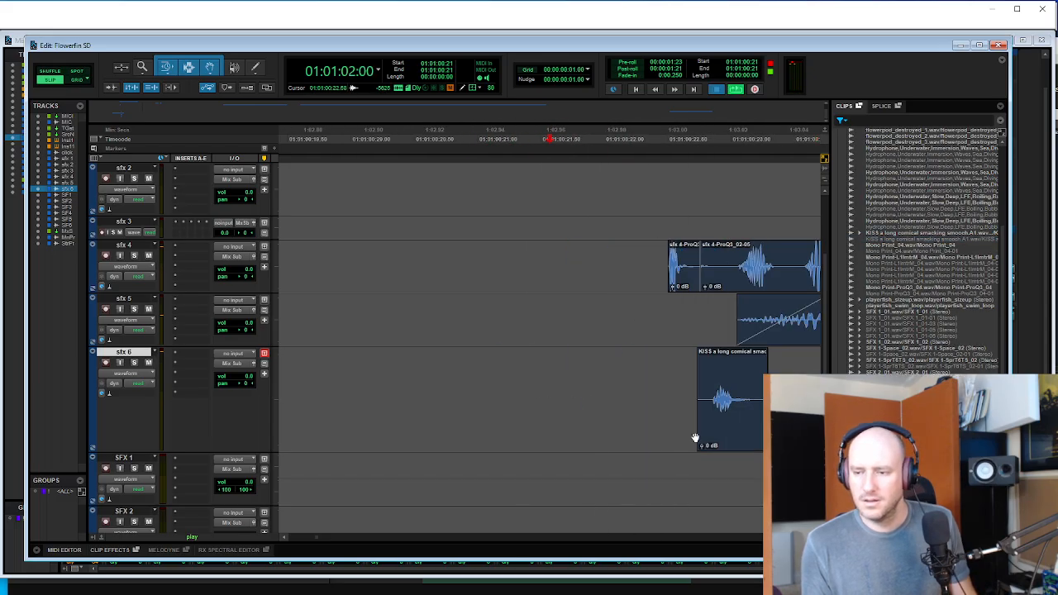
# - Move the kiss clip earlier, ahead of the sfx 4 clip, raise its clip gain to +10.3 dB and audition the layers
pyautogui.press('space')
pyautogui.moveTo(725, 432); pyautogui.dragTo(645, 407)
pyautogui.click(596, 374)
pyautogui.press('space')
pyautogui.press('space')
pyautogui.click(596, 378)
pyautogui.press('space')
pyautogui.press('space')
pyautogui.click(605, 374)
pyautogui.press('space')
# - Trim the kiss clip's start to the attack of the smack, solo the sfx 6 track and play it
pyautogui.click(640, 366)
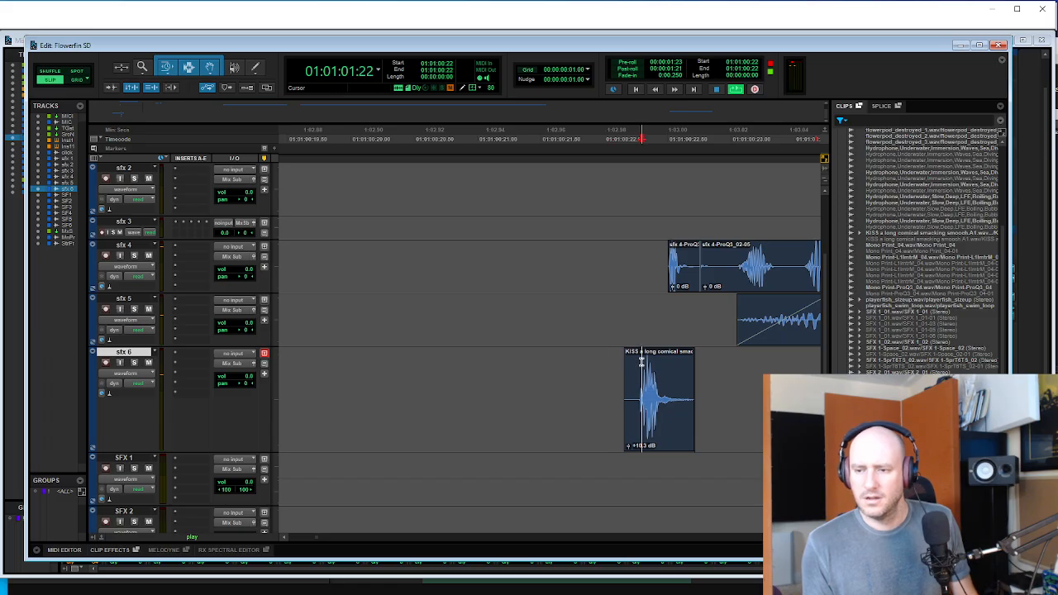
pyautogui.press('a')
pyautogui.click(586, 375)
pyautogui.press('space')
pyautogui.press('space')
pyautogui.hotkey('shift', 's')
pyautogui.press('space')
pyautogui.press('space')
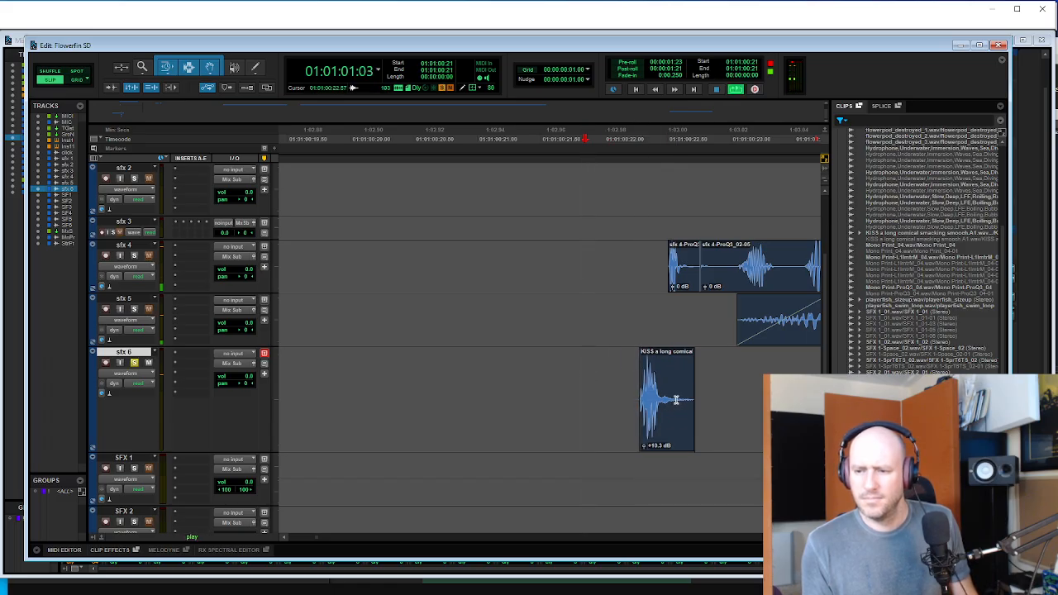
# - Try to stretch the end of the kiss clip to a later point and undo the change
pyautogui.moveTo(689, 396); pyautogui.dragTo(747, 393)
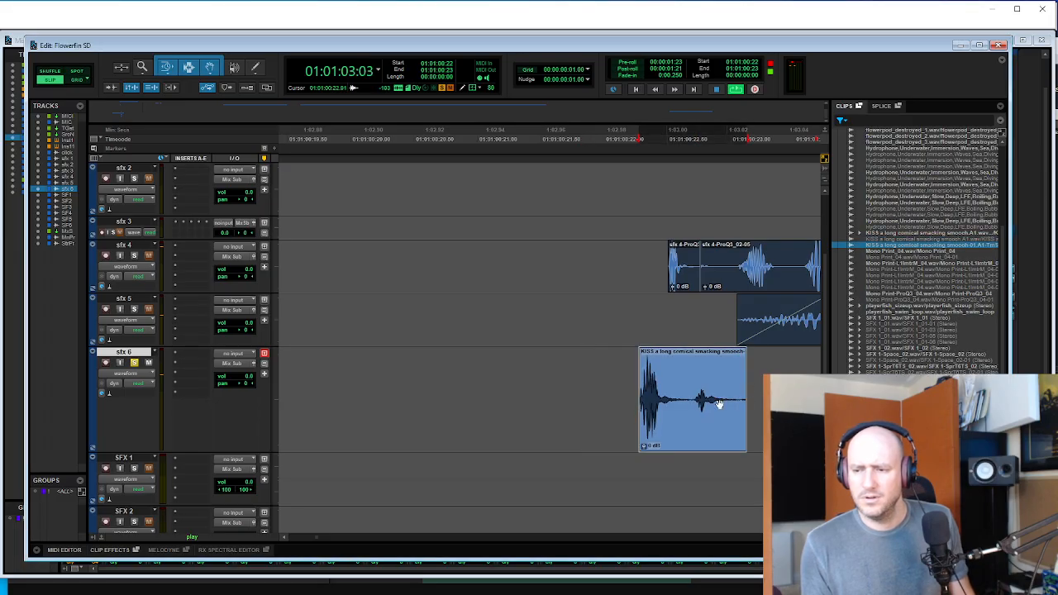
pyautogui.hotkey('ctrl', 'z')
pyautogui.press('r')
pyautogui.press('r')
pyautogui.press('r')
# - Switch the Trim tool to standard trimming and extend the kiss clip's end to uncover its following smacks
pyautogui.moveTo(169, 70); pyautogui.dragTo(200, 73)
pyautogui.click(199, 62)
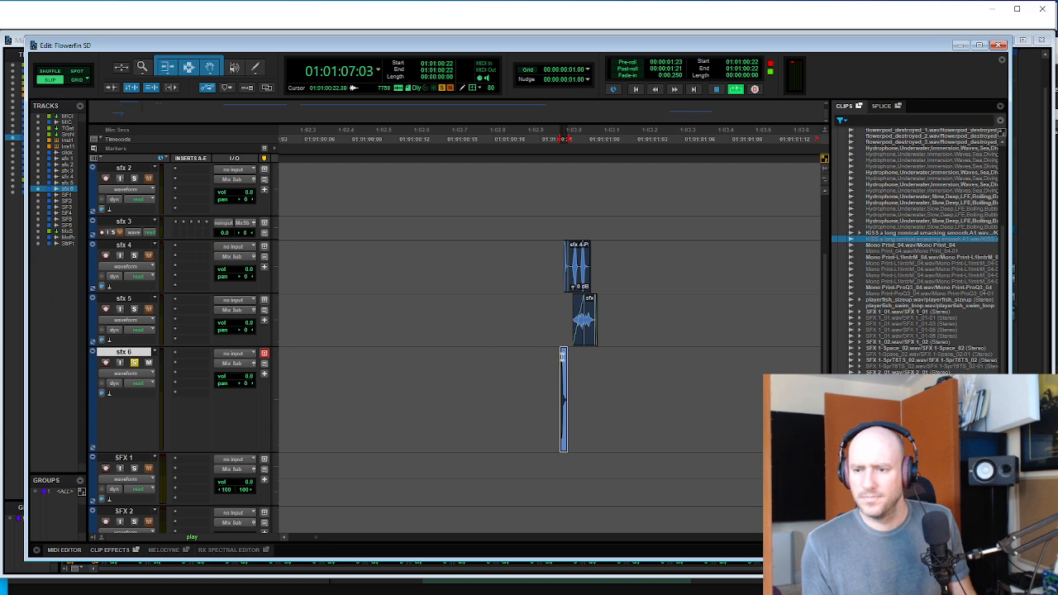
pyautogui.moveTo(563, 357); pyautogui.dragTo(567, 358)
pyautogui.click(568, 439)
pyautogui.moveTo(568, 438); pyautogui.dragTo(728, 429)
pyautogui.press('t')
pyautogui.press('t')
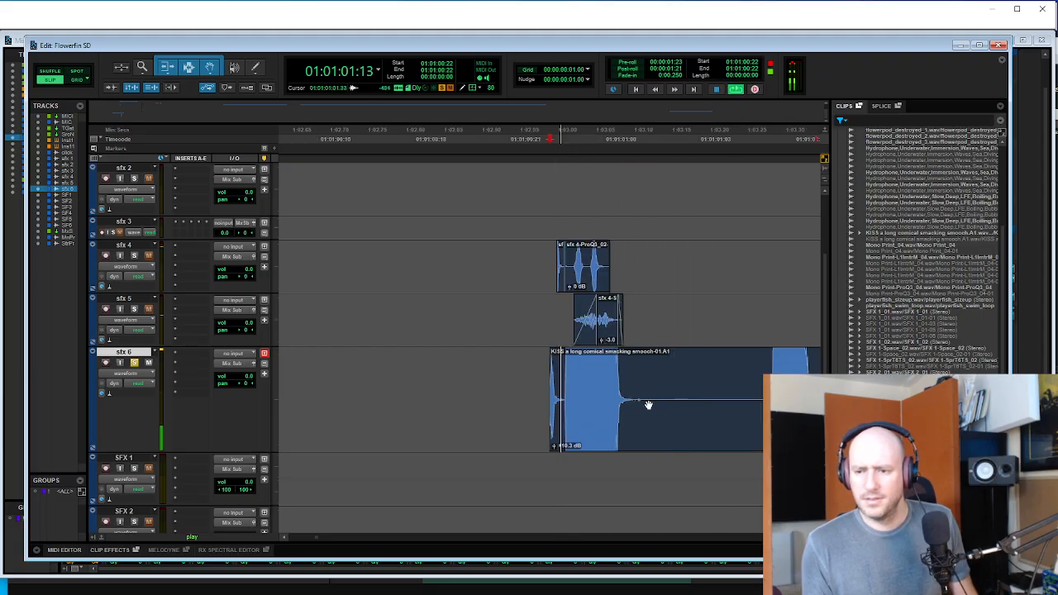
# - Separate the kiss clip near the end of its loud second smack and move the later part close behind the first smack
pyautogui.click(581, 381)
pyautogui.press('a')
pyautogui.hotkey('ctrl', 'z')
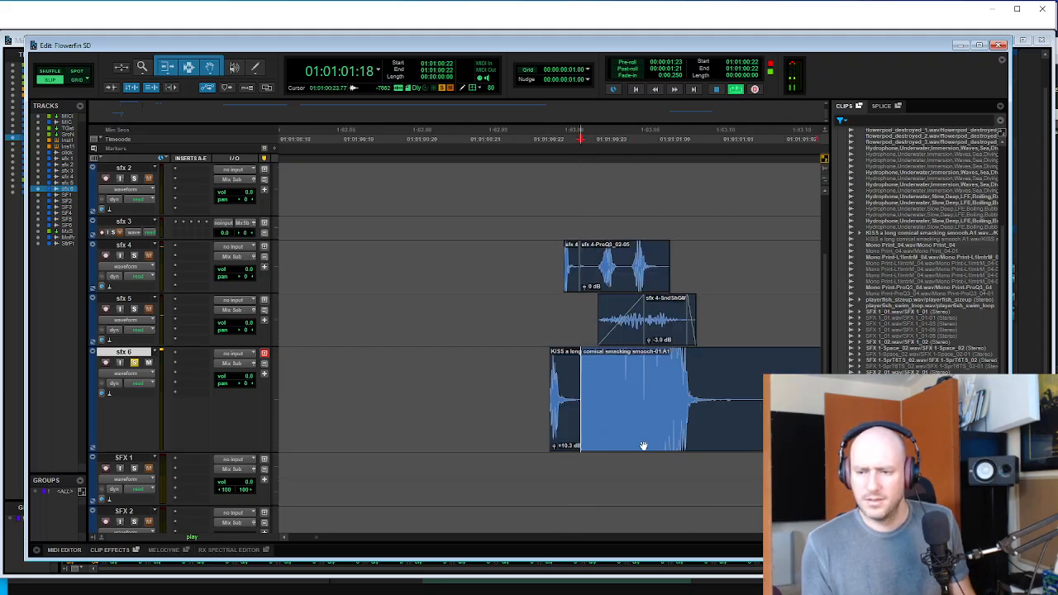
pyautogui.press('space')
pyautogui.moveTo(642, 446); pyautogui.dragTo(580, 418)
pyautogui.click(616, 358)
pyautogui.press('b')
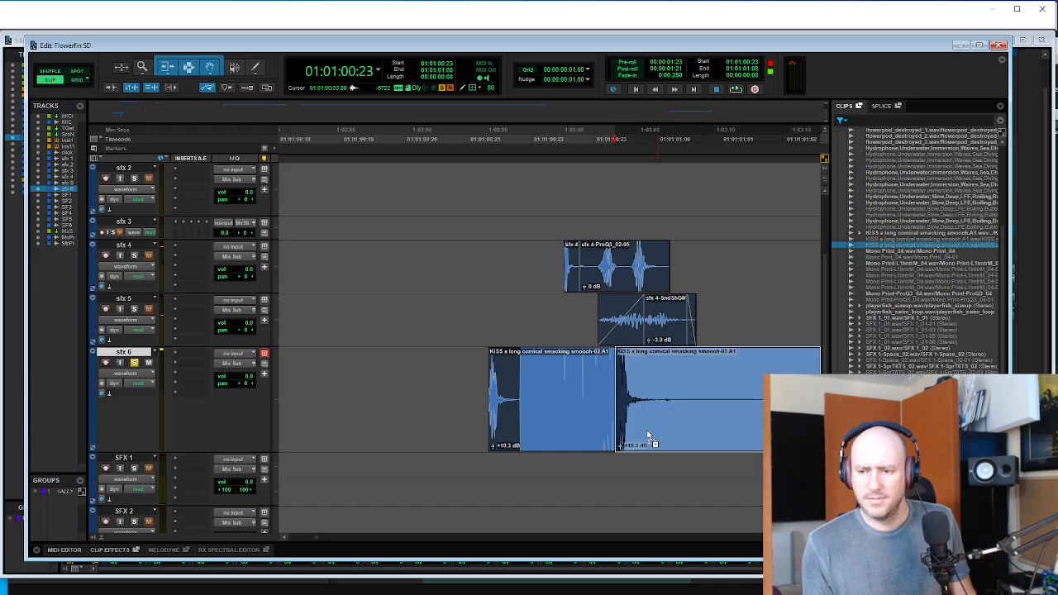
pyautogui.moveTo(662, 436); pyautogui.dragTo(572, 412)
# - Play the two kiss pieces, trim the long tail off the second piece and play them again
pyautogui.click(470, 374)
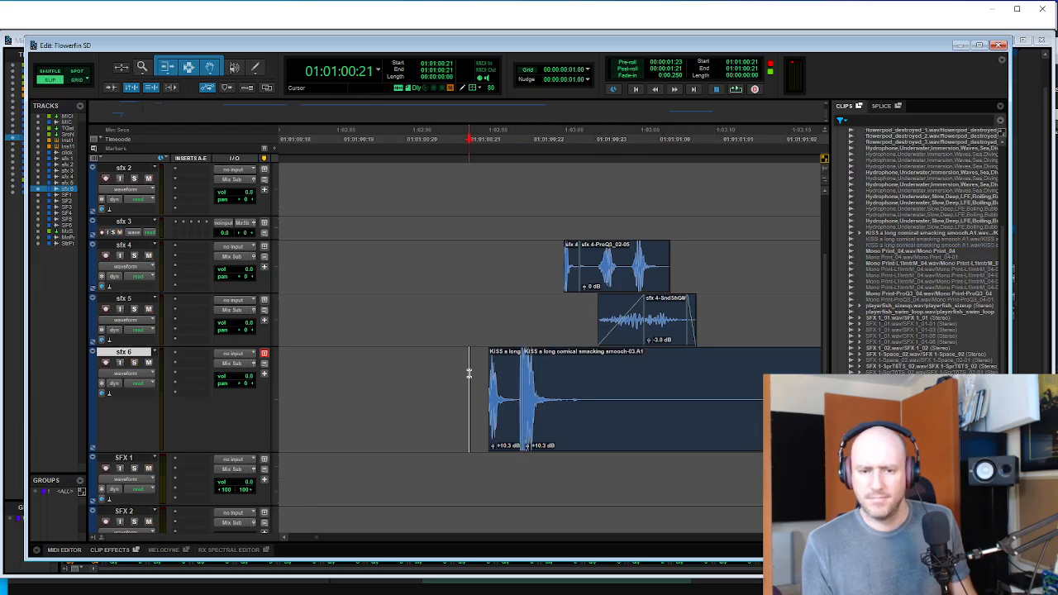
pyautogui.press('space')
pyautogui.press('r')
pyautogui.press('space')
pyautogui.click(578, 368)
pyautogui.press('s')
pyautogui.click(479, 364)
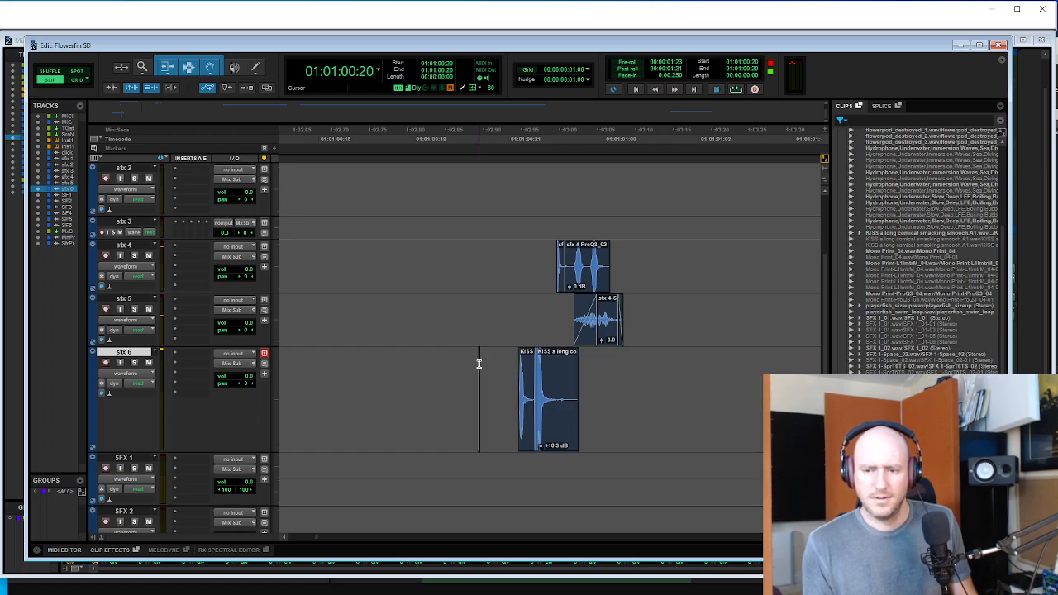
pyautogui.press('space')
# - Move both kiss pieces later so they begin just after the start of the sfx 4 clip, and audition them
pyautogui.keyDown('shift'); pyautogui.click(561, 443); pyautogui.keyUp('shift')
pyautogui.press('space')
pyautogui.moveTo(561, 443); pyautogui.dragTo(611, 428)
pyautogui.press('space')
pyautogui.moveTo(463, 366); pyautogui.dragTo(825, 372)
pyautogui.hscroll(-10, 597, 377)
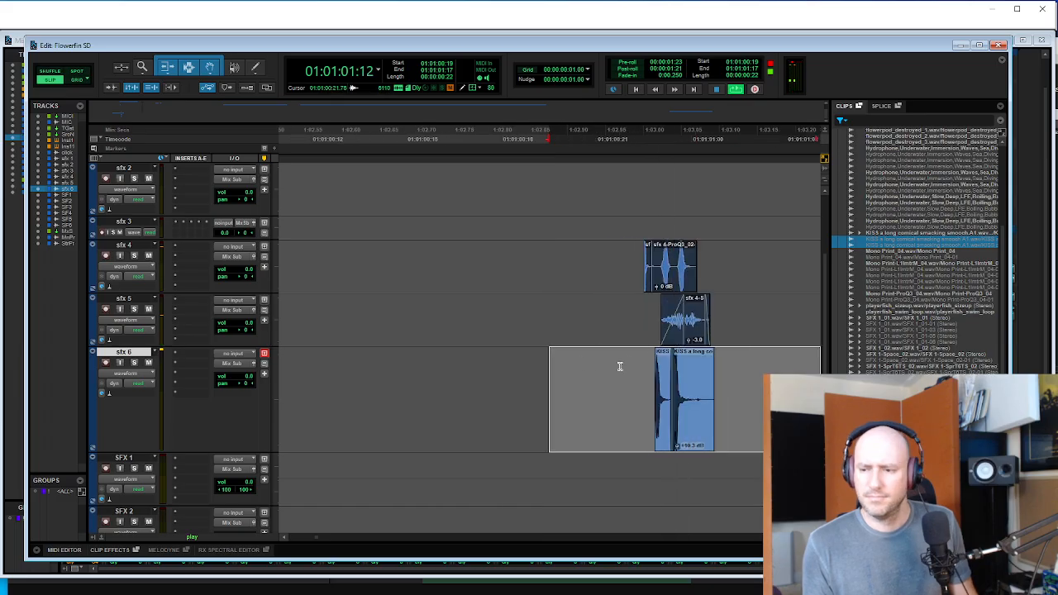
# - Play the layers and move both kiss pieces earlier so they begin ahead of the sfx 4 clip
pyautogui.click(653, 388)
pyautogui.press('space')
pyautogui.moveTo(694, 425); pyautogui.dragTo(631, 425)
pyautogui.hotkey('ctrl', 'z')
pyautogui.keyDown('shift'); pyautogui.click(663, 421); pyautogui.keyUp('shift')
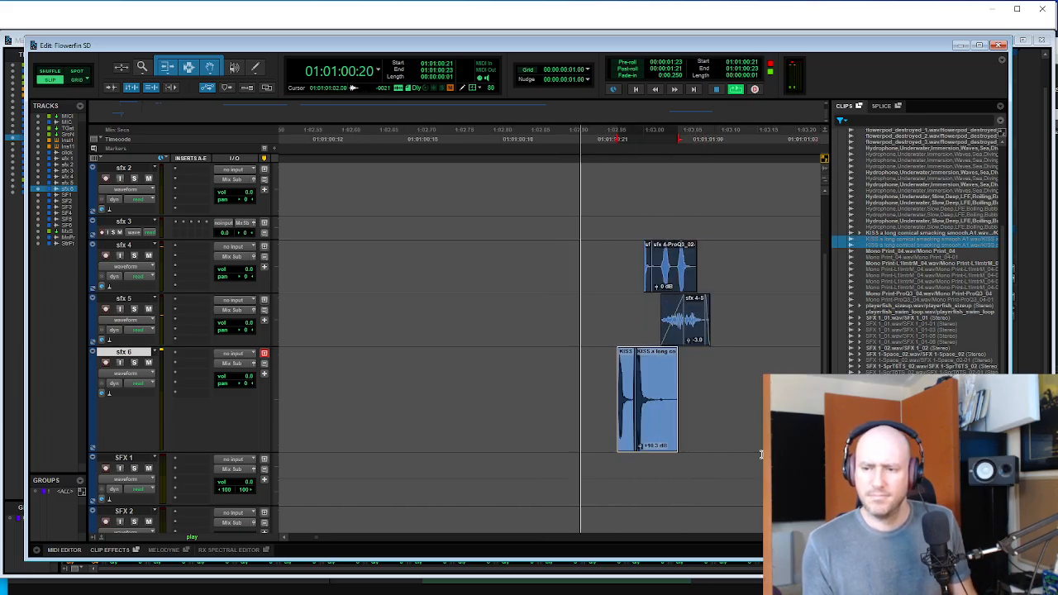
# - Fade out the tail of the second kiss piece, set its clip gain to +5.8 dB and play the layers
pyautogui.click(659, 371)
pyautogui.press('g')
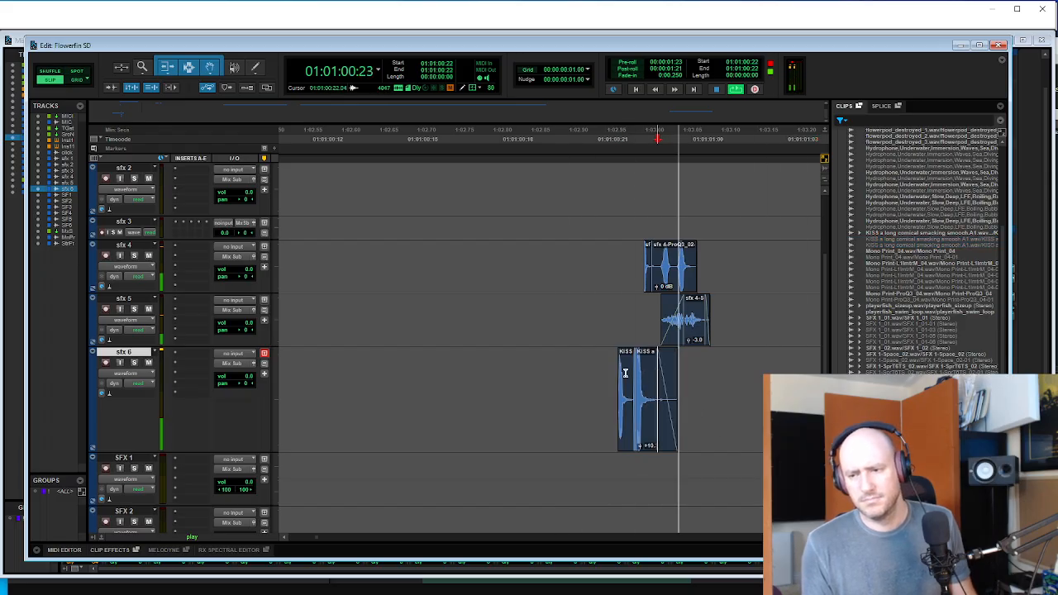
pyautogui.click(594, 375)
pyautogui.press('Tab')
pyautogui.press('t')
pyautogui.press('t')
pyautogui.click(652, 415)
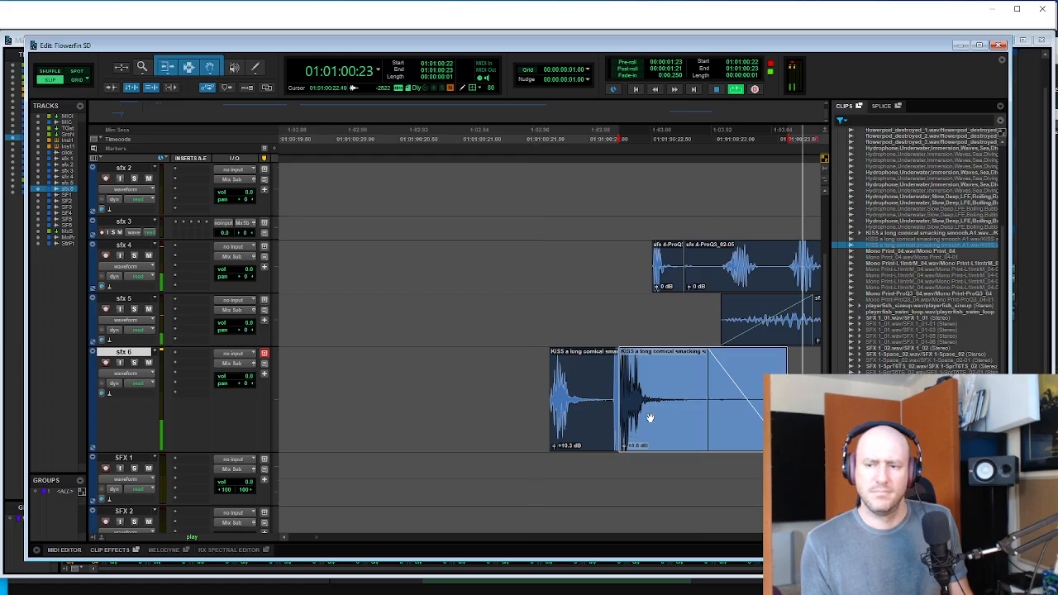
pyautogui.click(503, 372)
pyautogui.press('r')
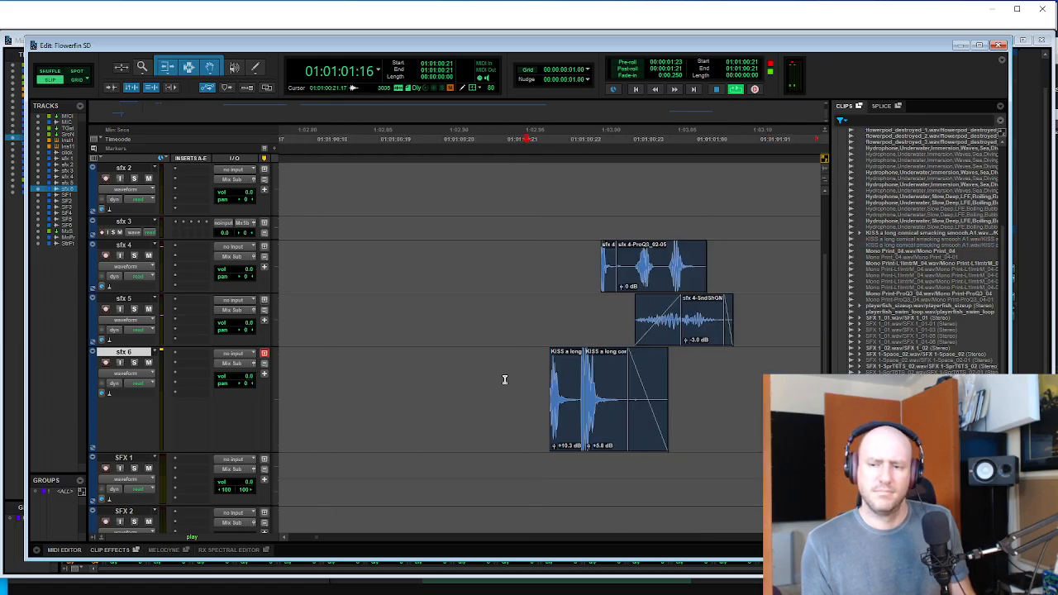
# - Move both kiss pieces slightly earlier and compare the soloed sfx 4 and sfx 6 tracks
pyautogui.click(592, 417)
pyautogui.moveTo(598, 425); pyautogui.dragTo(576, 410)
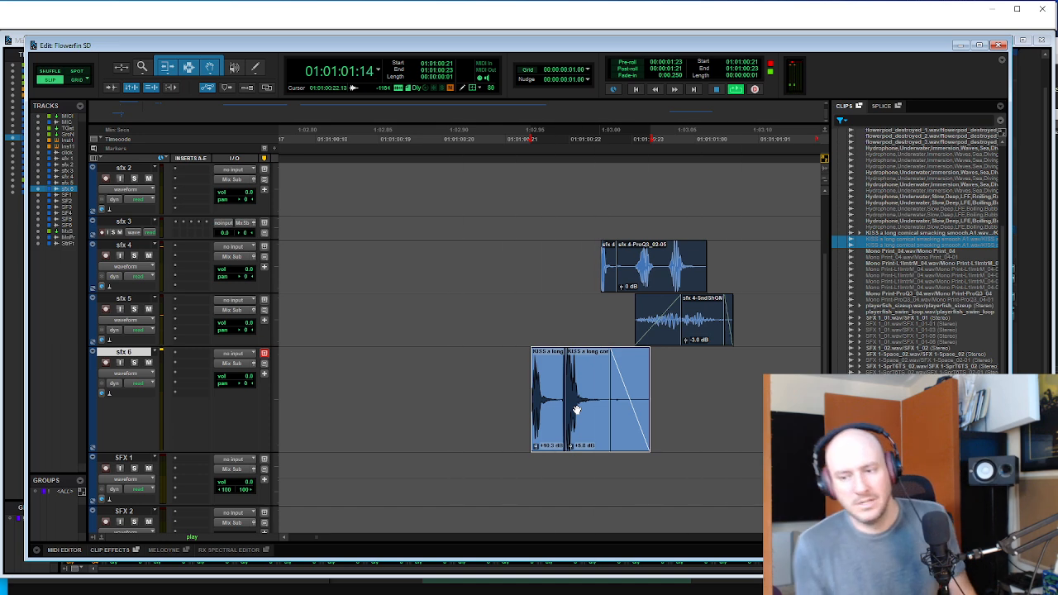
pyautogui.click(590, 285)
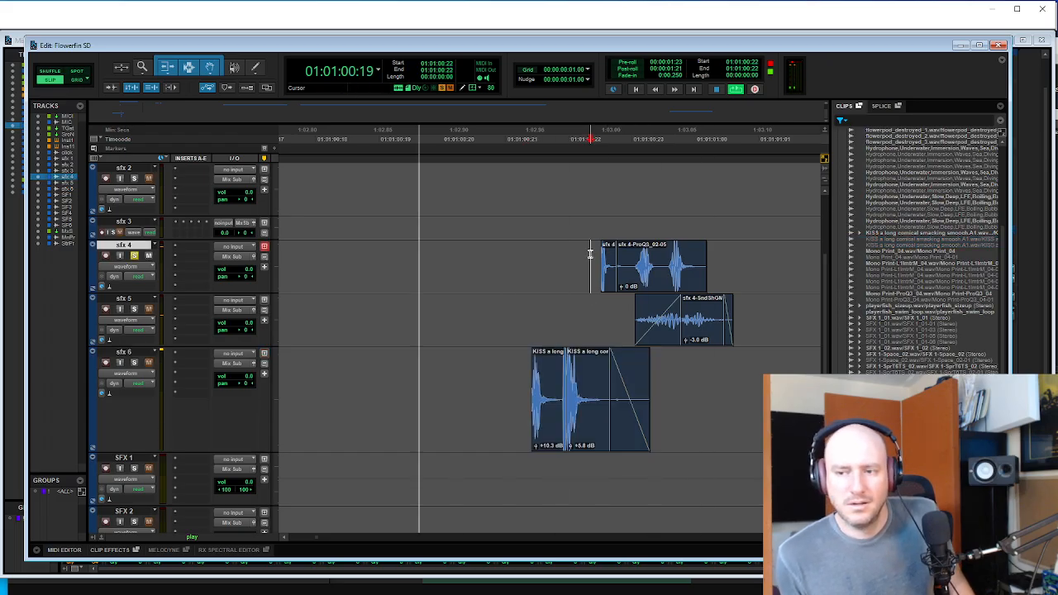
pyautogui.click(557, 374)
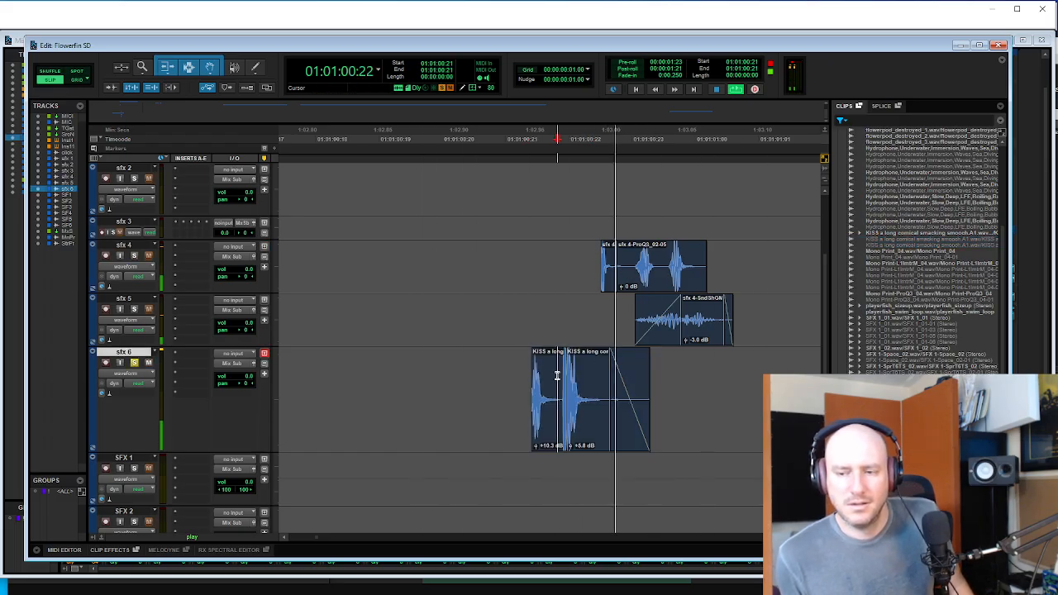
# - Preview soothe2 on both kiss pieces together and raise band 3 to 12 dB sensitivity at 5k1 Hz
pyautogui.click(588, 425)
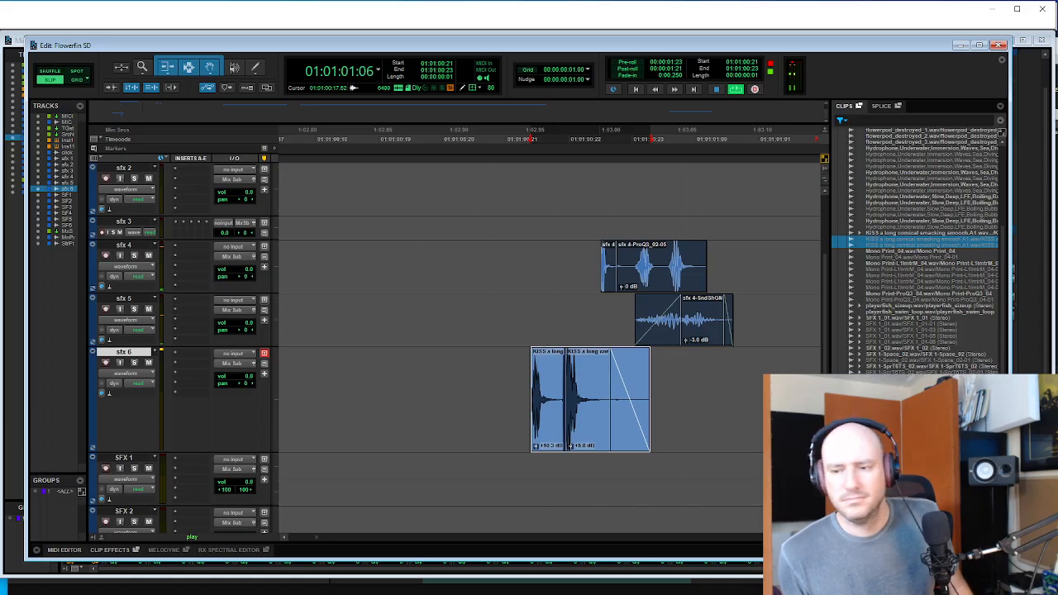
pyautogui.moveTo(0, 170); pyautogui.dragTo(363, 119)
pyautogui.click(317, 489)
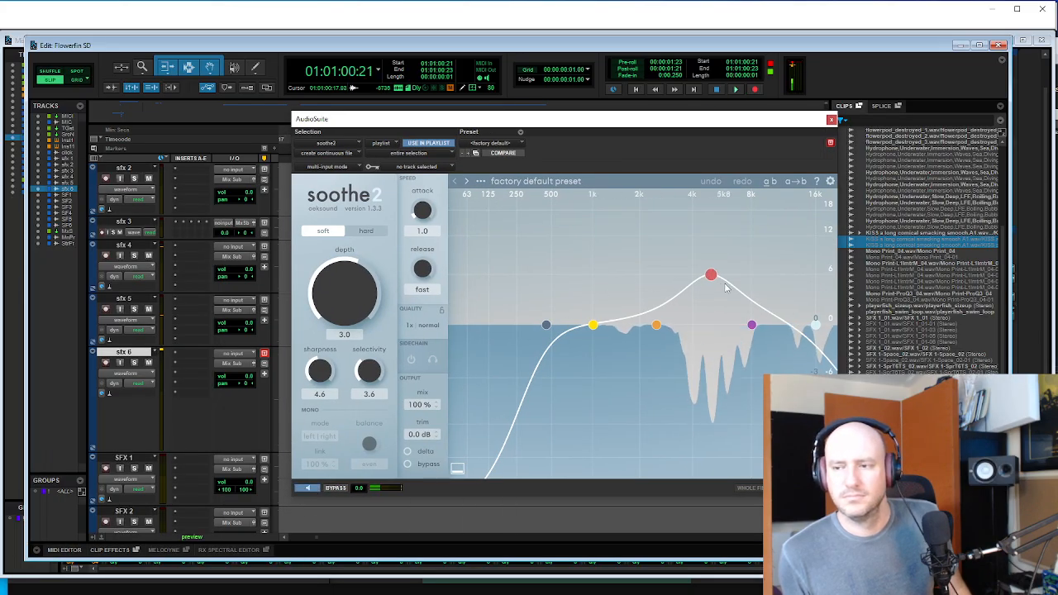
pyautogui.moveTo(710, 274); pyautogui.dragTo(713, 237)
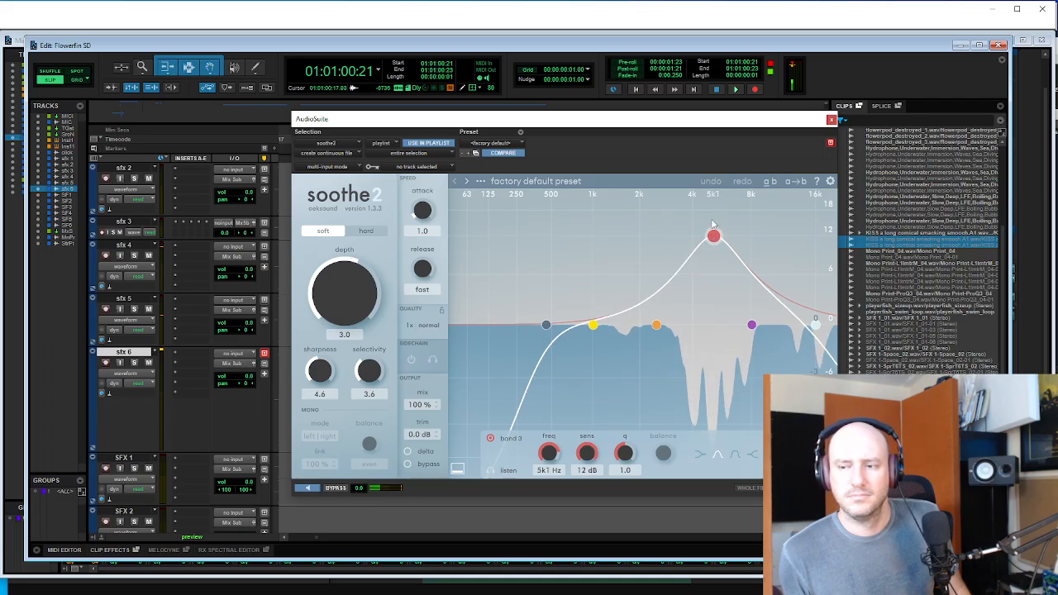
# - Switch soothe2 to hard mode with a depth of 13.9, render the kiss pieces as one file and close the plug-in
pyautogui.moveTo(335, 300); pyautogui.dragTo(334, 253)
pyautogui.click(365, 231)
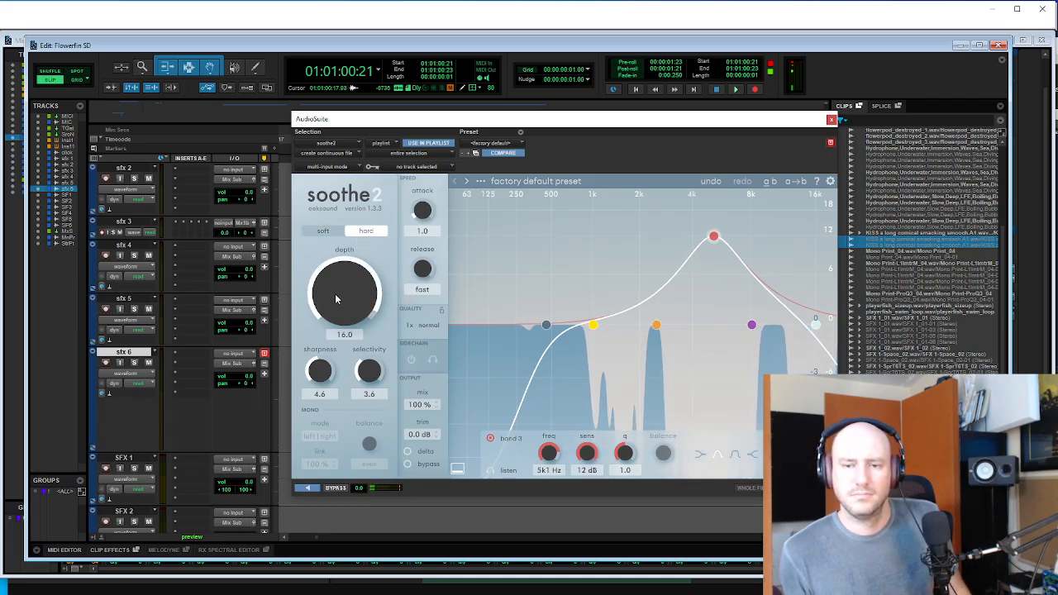
pyautogui.moveTo(335, 293); pyautogui.dragTo(338, 300)
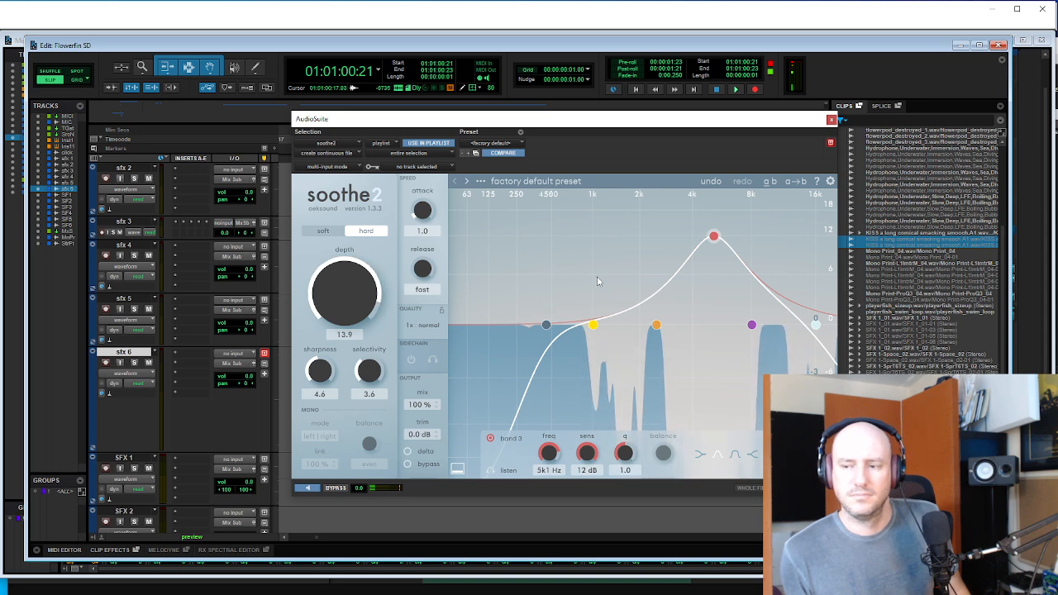
pyautogui.click(814, 487)
pyautogui.click(832, 120)
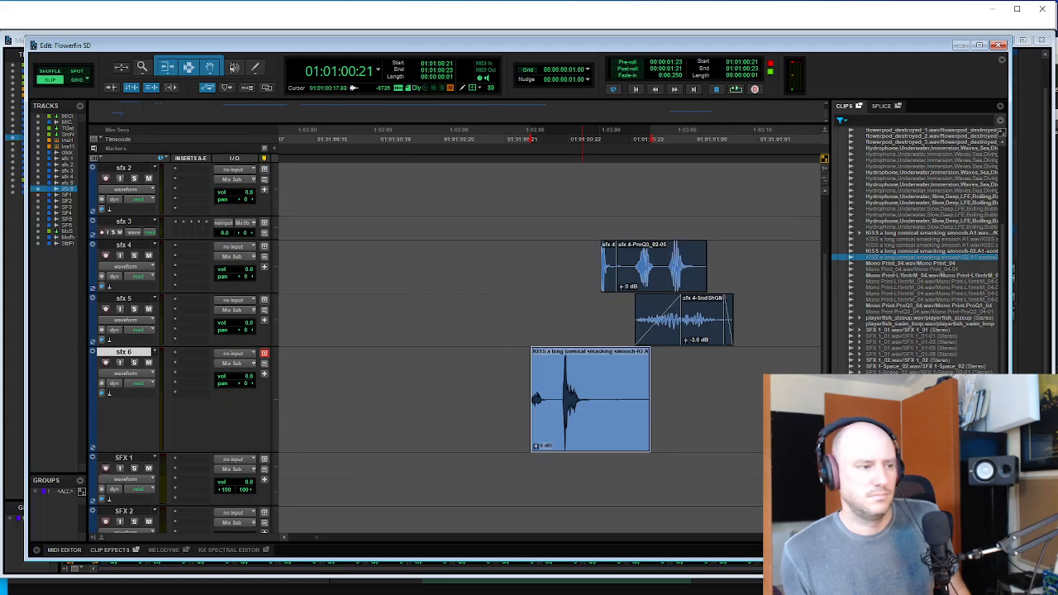
# - Audition the rendered kiss clip with the other layers several times from just before its start
pyautogui.click(515, 369)
pyautogui.press('space')
pyautogui.press('space')
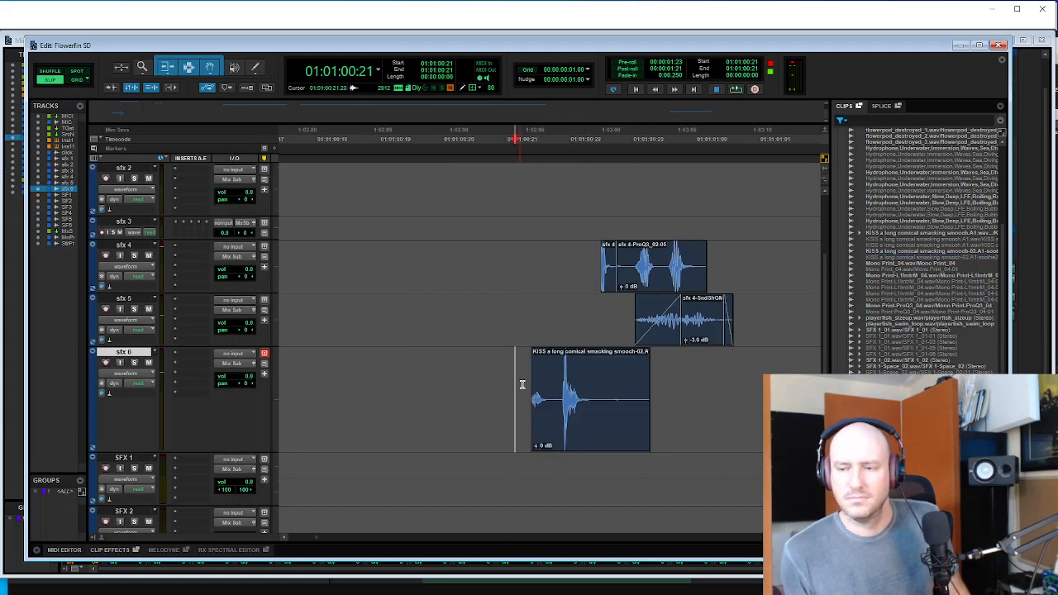
pyautogui.press('space')
pyautogui.press('space')
pyautogui.press('space')
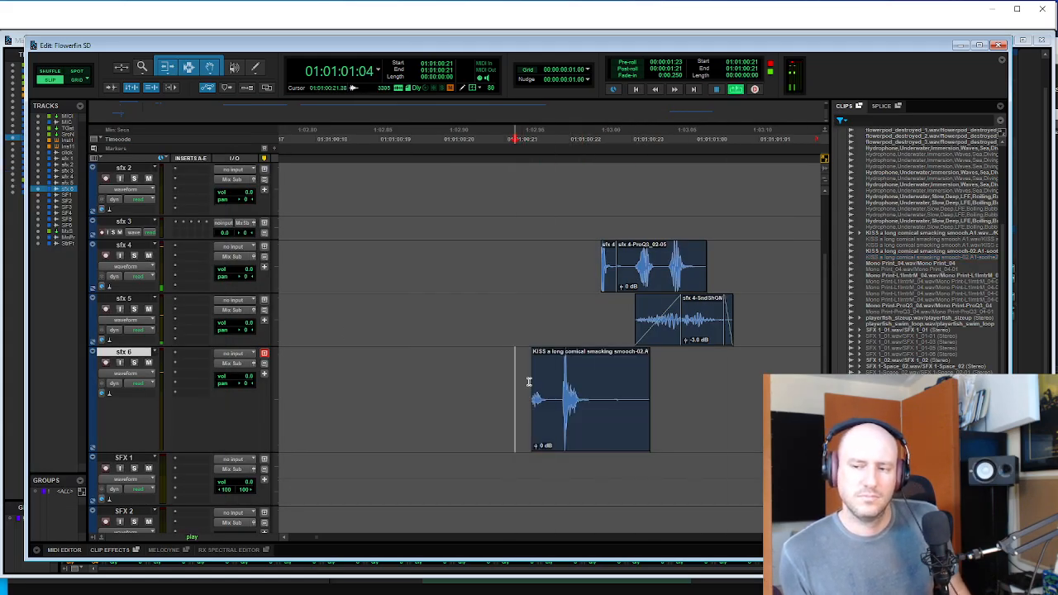
pyautogui.press('space')
pyautogui.press('space')
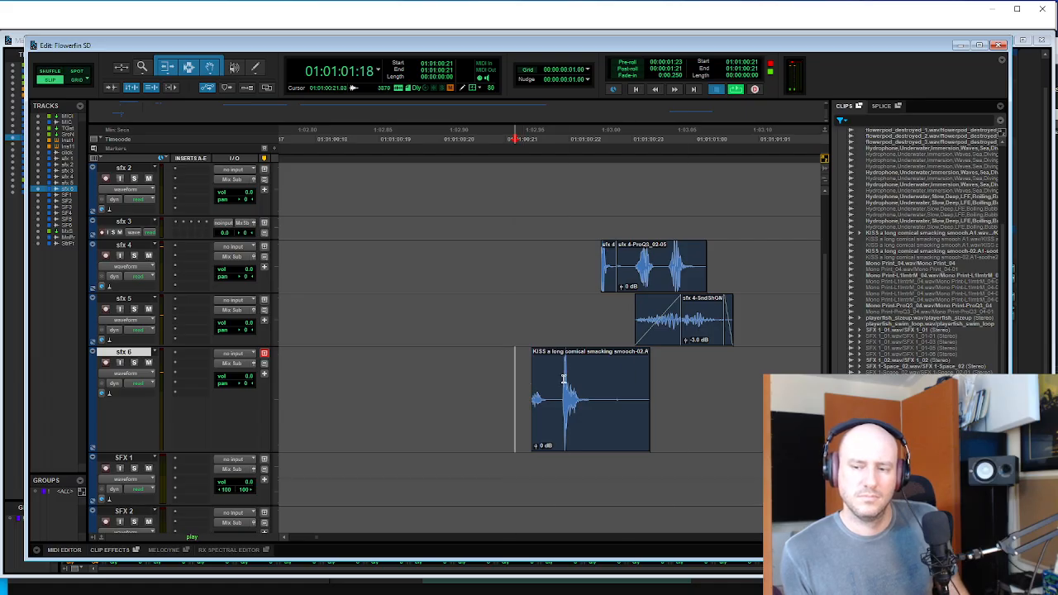
pyautogui.press('space')
# - Split the rendered kiss clip just before its second smack and set the second piece's clip gain to -3.5 dB
pyautogui.click(561, 380)
pyautogui.press('b')
pyautogui.click(574, 417)
pyautogui.scroll(-3, 575, 417)
# - Play the layered sound repeatedly from the start of the first kiss piece to check the balance
pyautogui.click(509, 385)
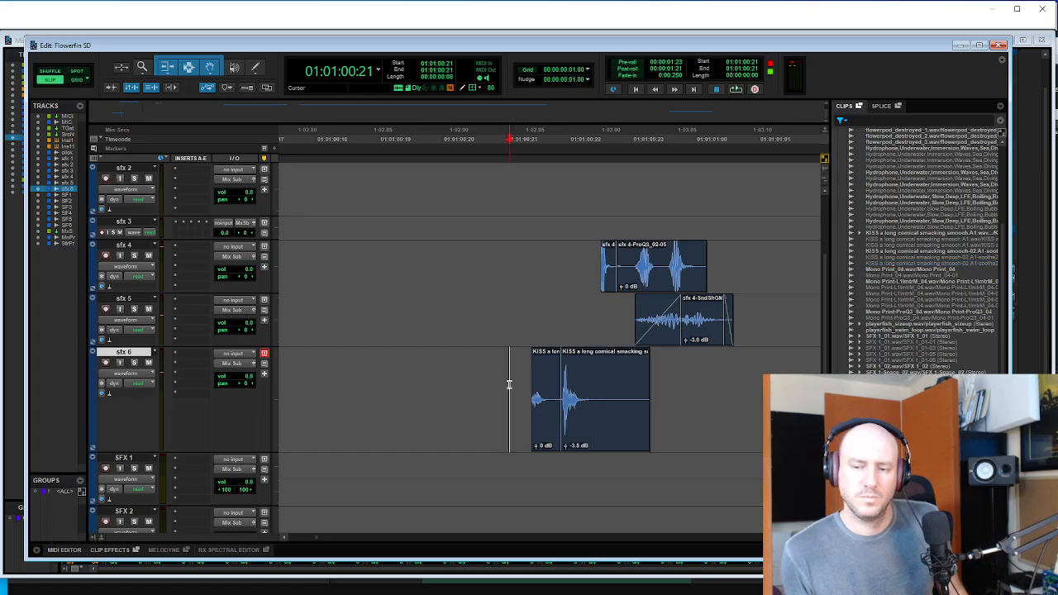
pyautogui.press('Tab')
pyautogui.press('space')
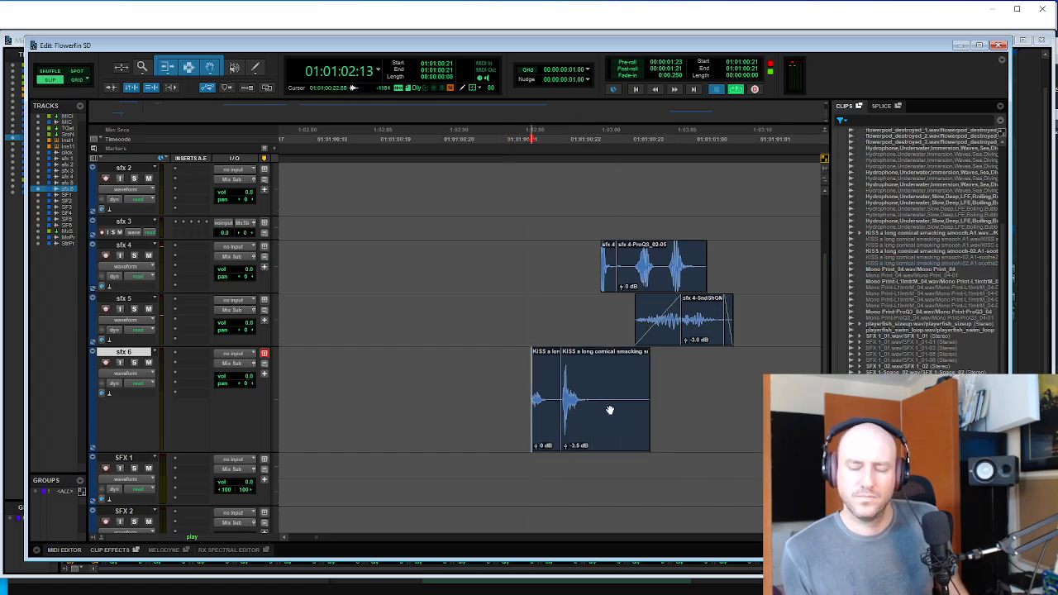
pyautogui.press('space')
pyautogui.press('space')
pyautogui.press('r')
pyautogui.press('r')
pyautogui.press('t')
pyautogui.press('space')
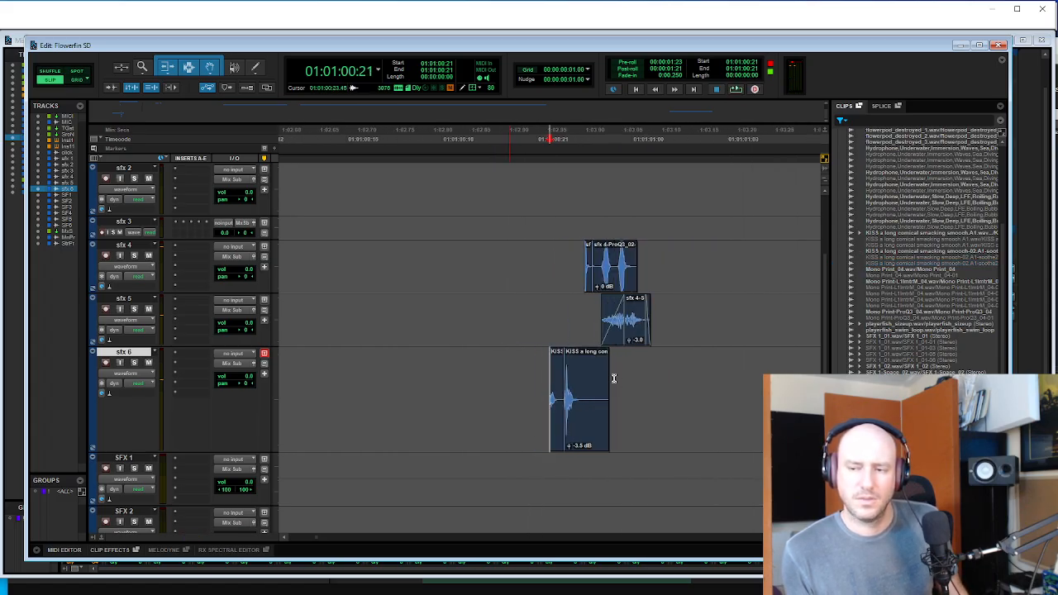
pyautogui.press('space')
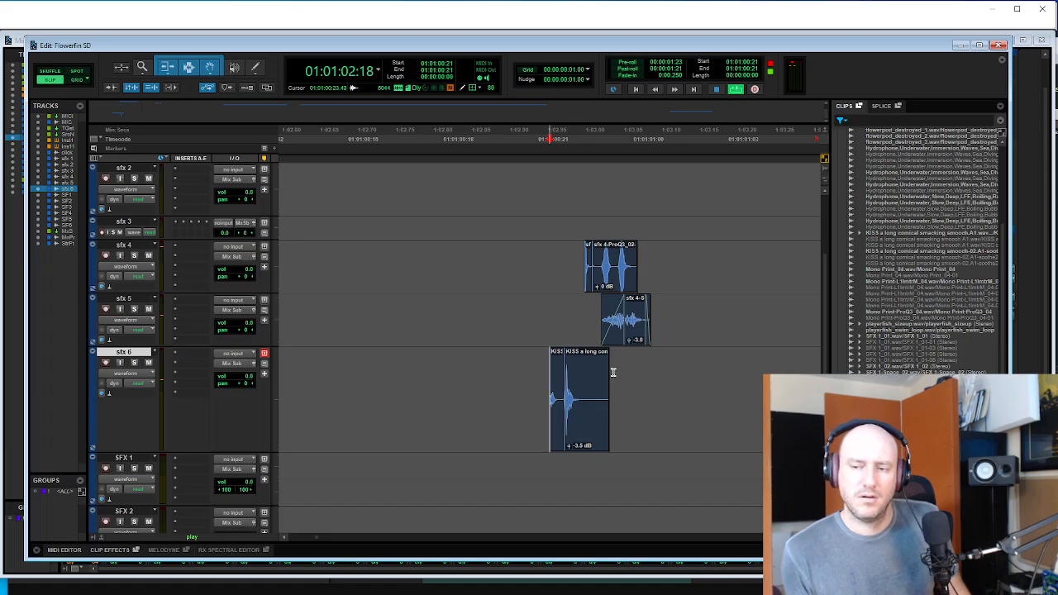
pyautogui.press('space')
pyautogui.press('space')
pyautogui.press('space')
# - Select all clips on the sfx 4, sfx 5 and sfx 6 tracks and record their mix to the mono print track
pyautogui.click(581, 416)
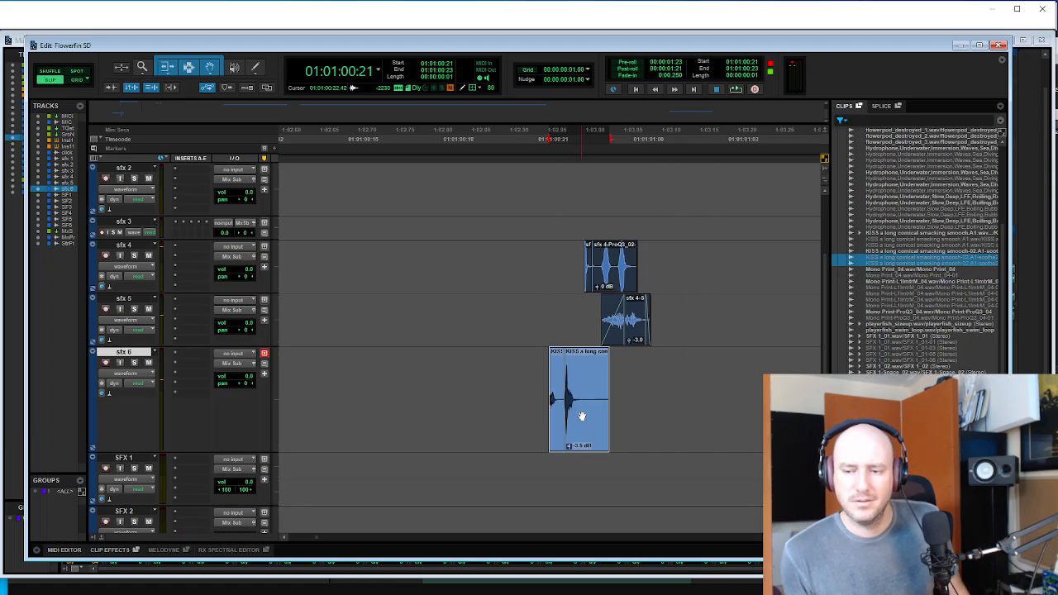
pyautogui.keyDown('shift'); pyautogui.click(624, 283); pyautogui.keyUp('shift')
pyautogui.keyDown('shift'); pyautogui.click(638, 335); pyautogui.keyUp('shift')
pyautogui.scroll(-5, 601, 339)
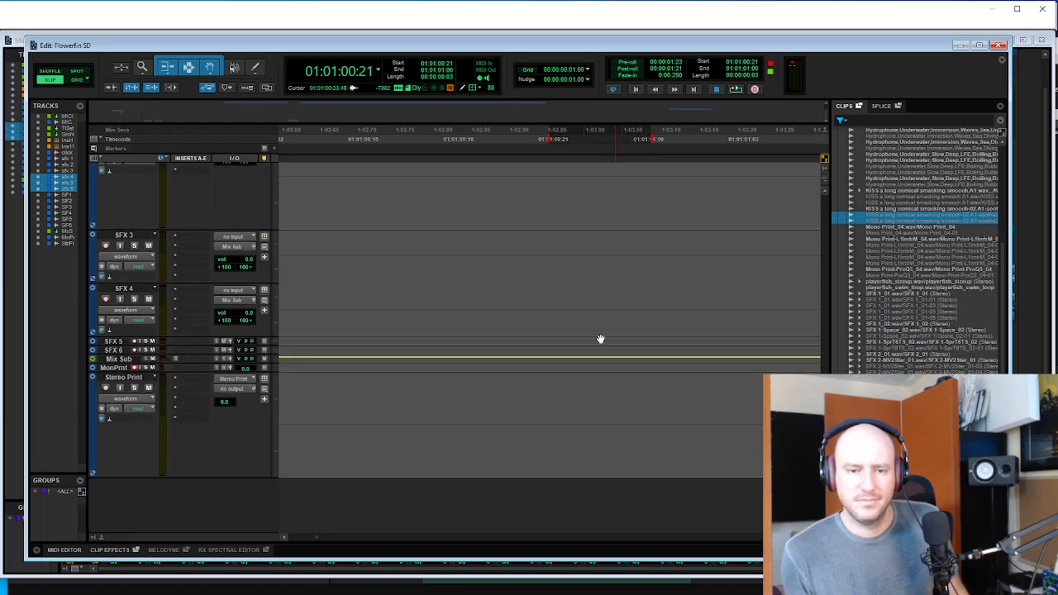
pyautogui.hotkey('ctrl', 'space')
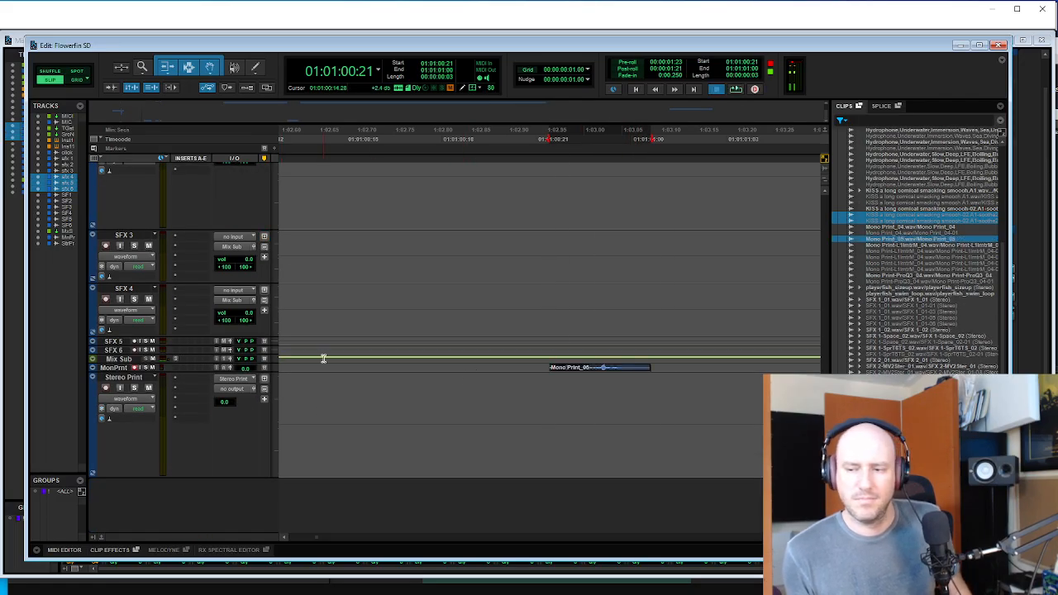
# - Enlarge the Mono Print track and play the newly printed clip from just before its start
pyautogui.click(534, 367)
pyautogui.press('super+Up')
pyautogui.press('super+Up')
pyautogui.press('super+Up')
pyautogui.press('super+Up')
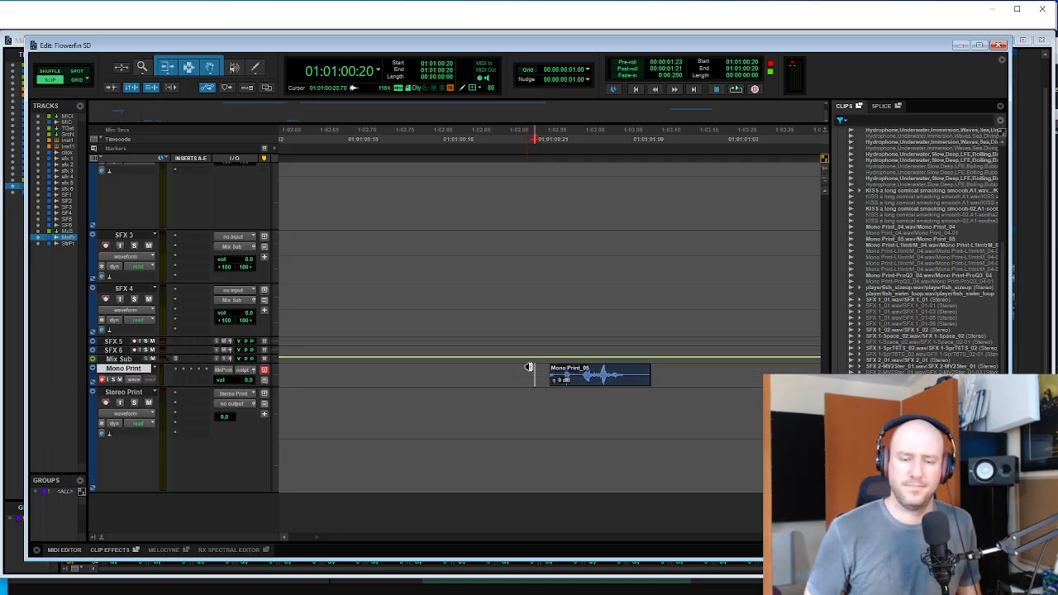
pyautogui.press('space')
# - Rename the newly printed clip on the Mono Print track as playerfish_eatfood
pyautogui.click(599, 439)
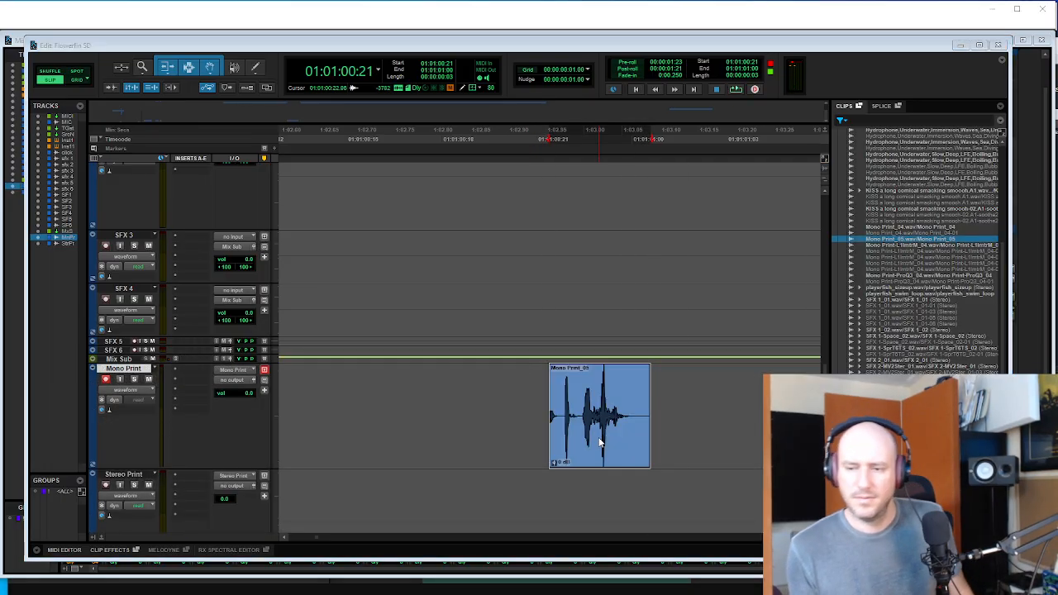
pyautogui.hotkey('shift', 'r')
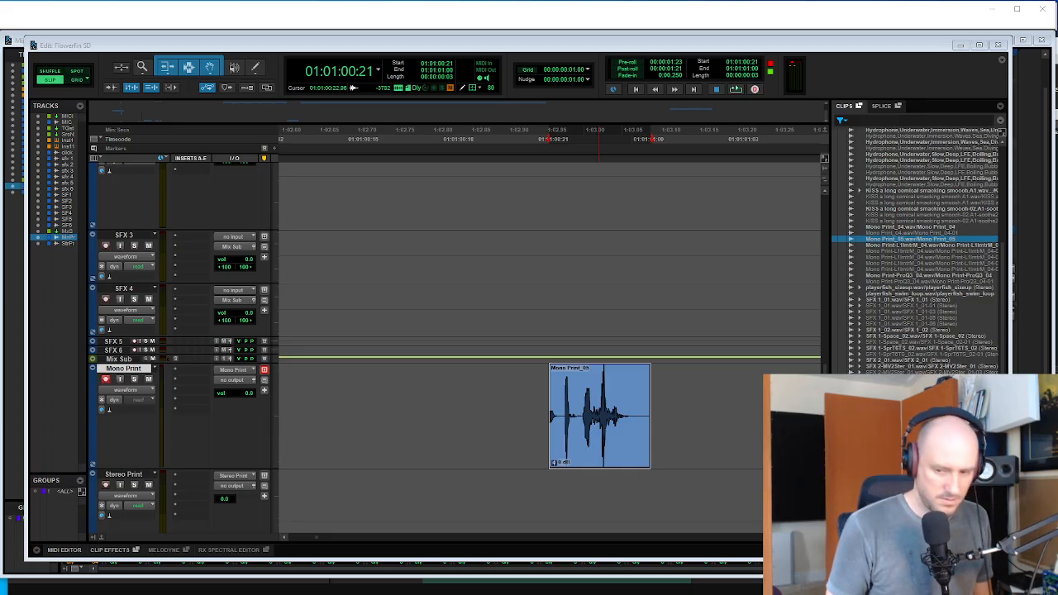
pyautogui.press('Return')
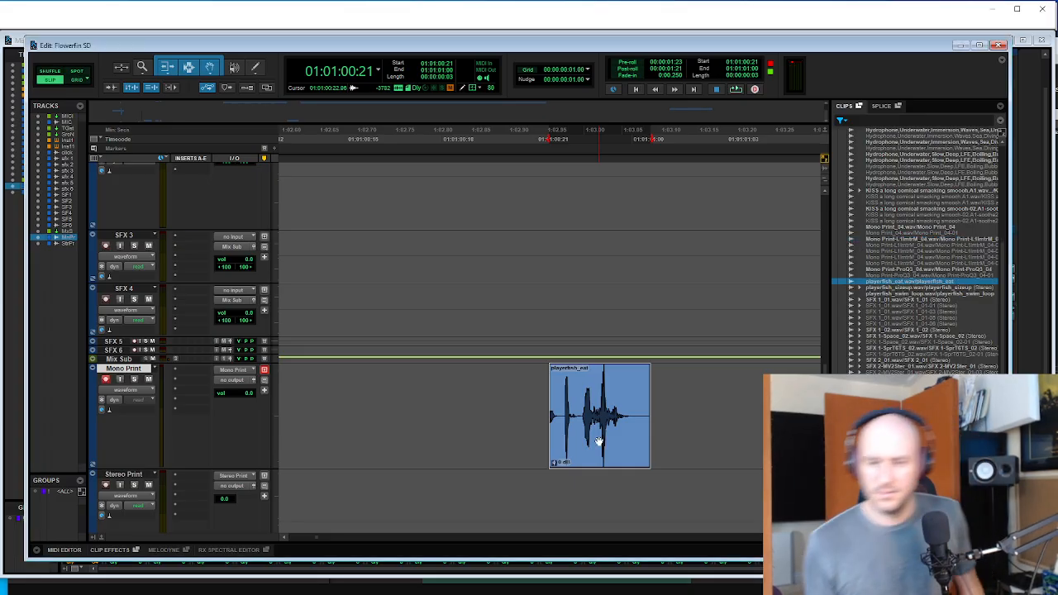
pyautogui.hotkey('ctrl', 'shift', 'k')
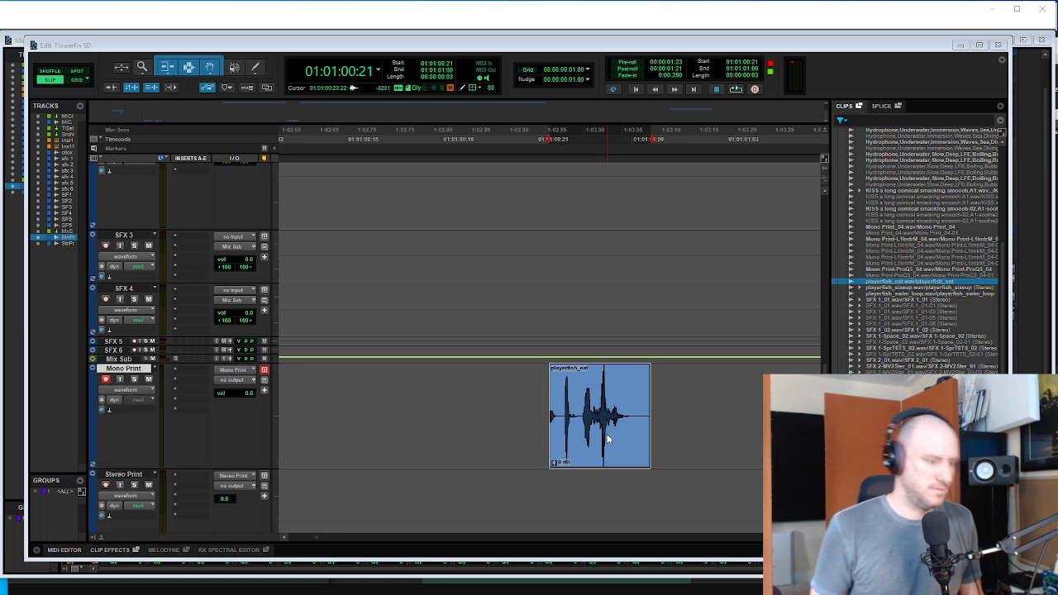
pyautogui.press('r')
pyautogui.press('r')
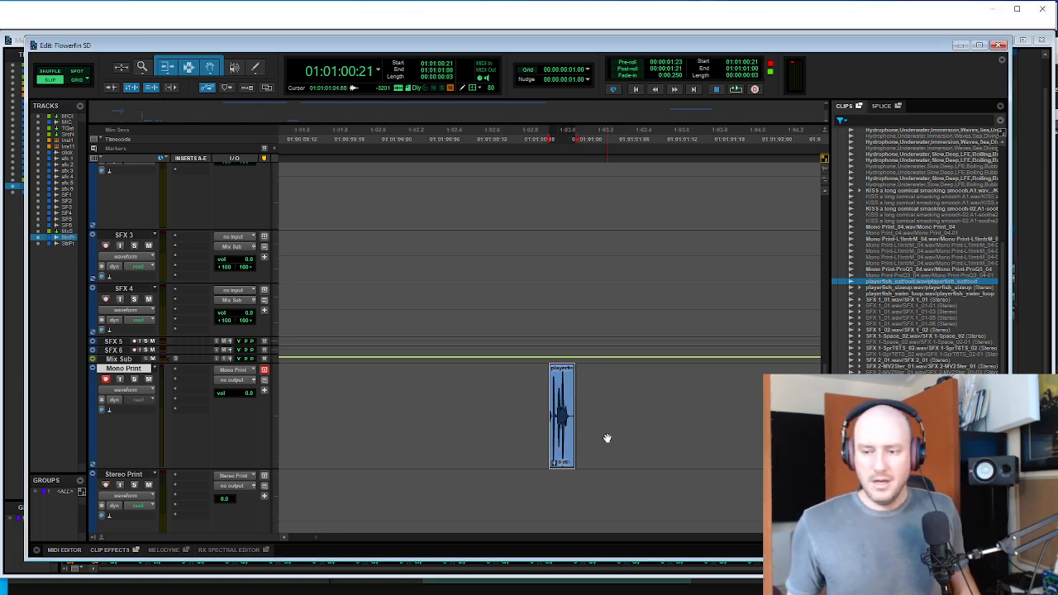
pyautogui.click(531, 390)
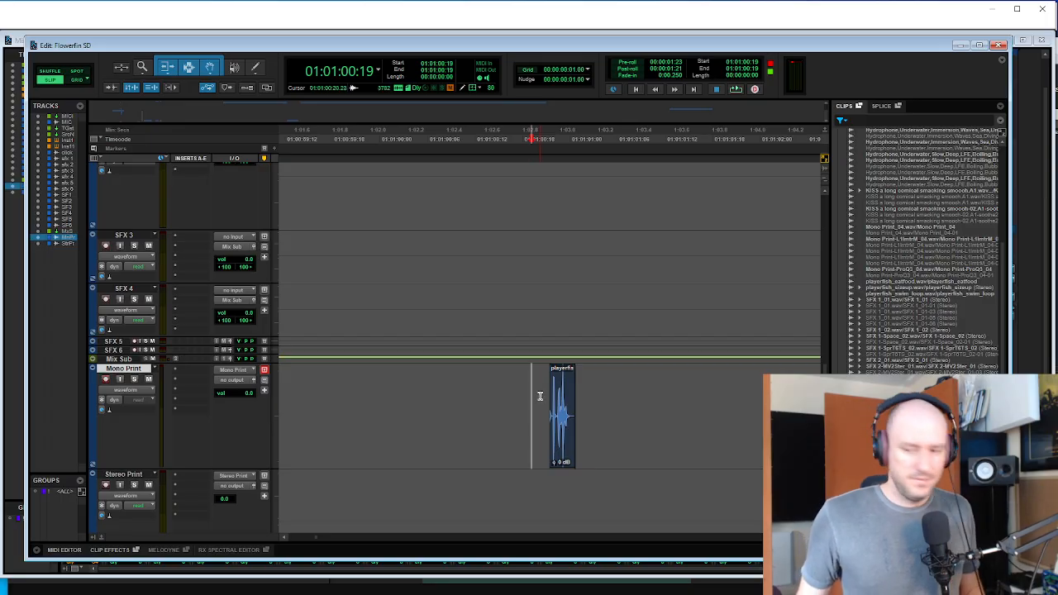
pyautogui.hotkey('alt', 'Tab')
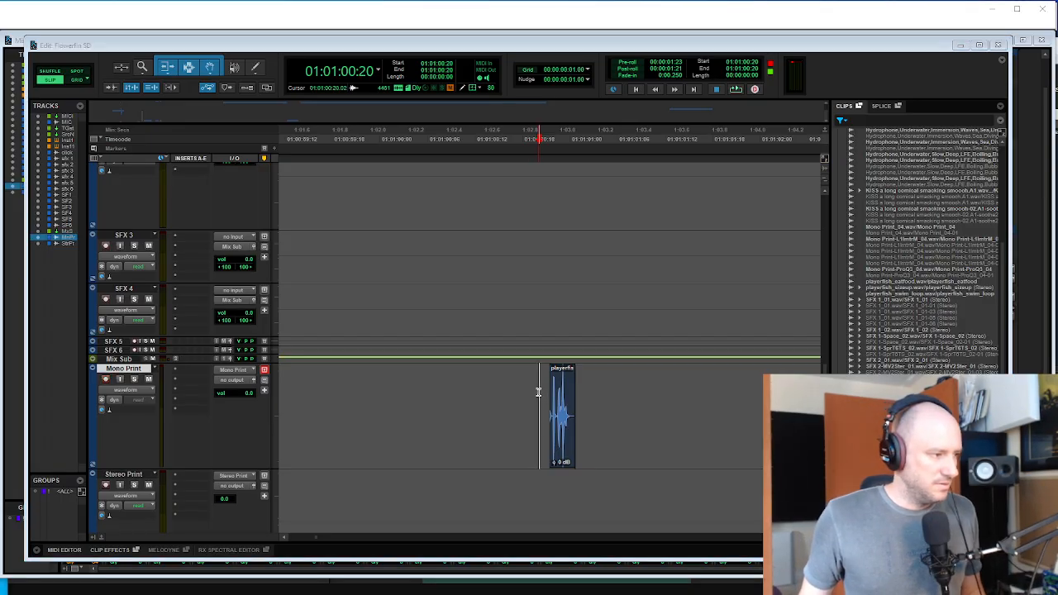